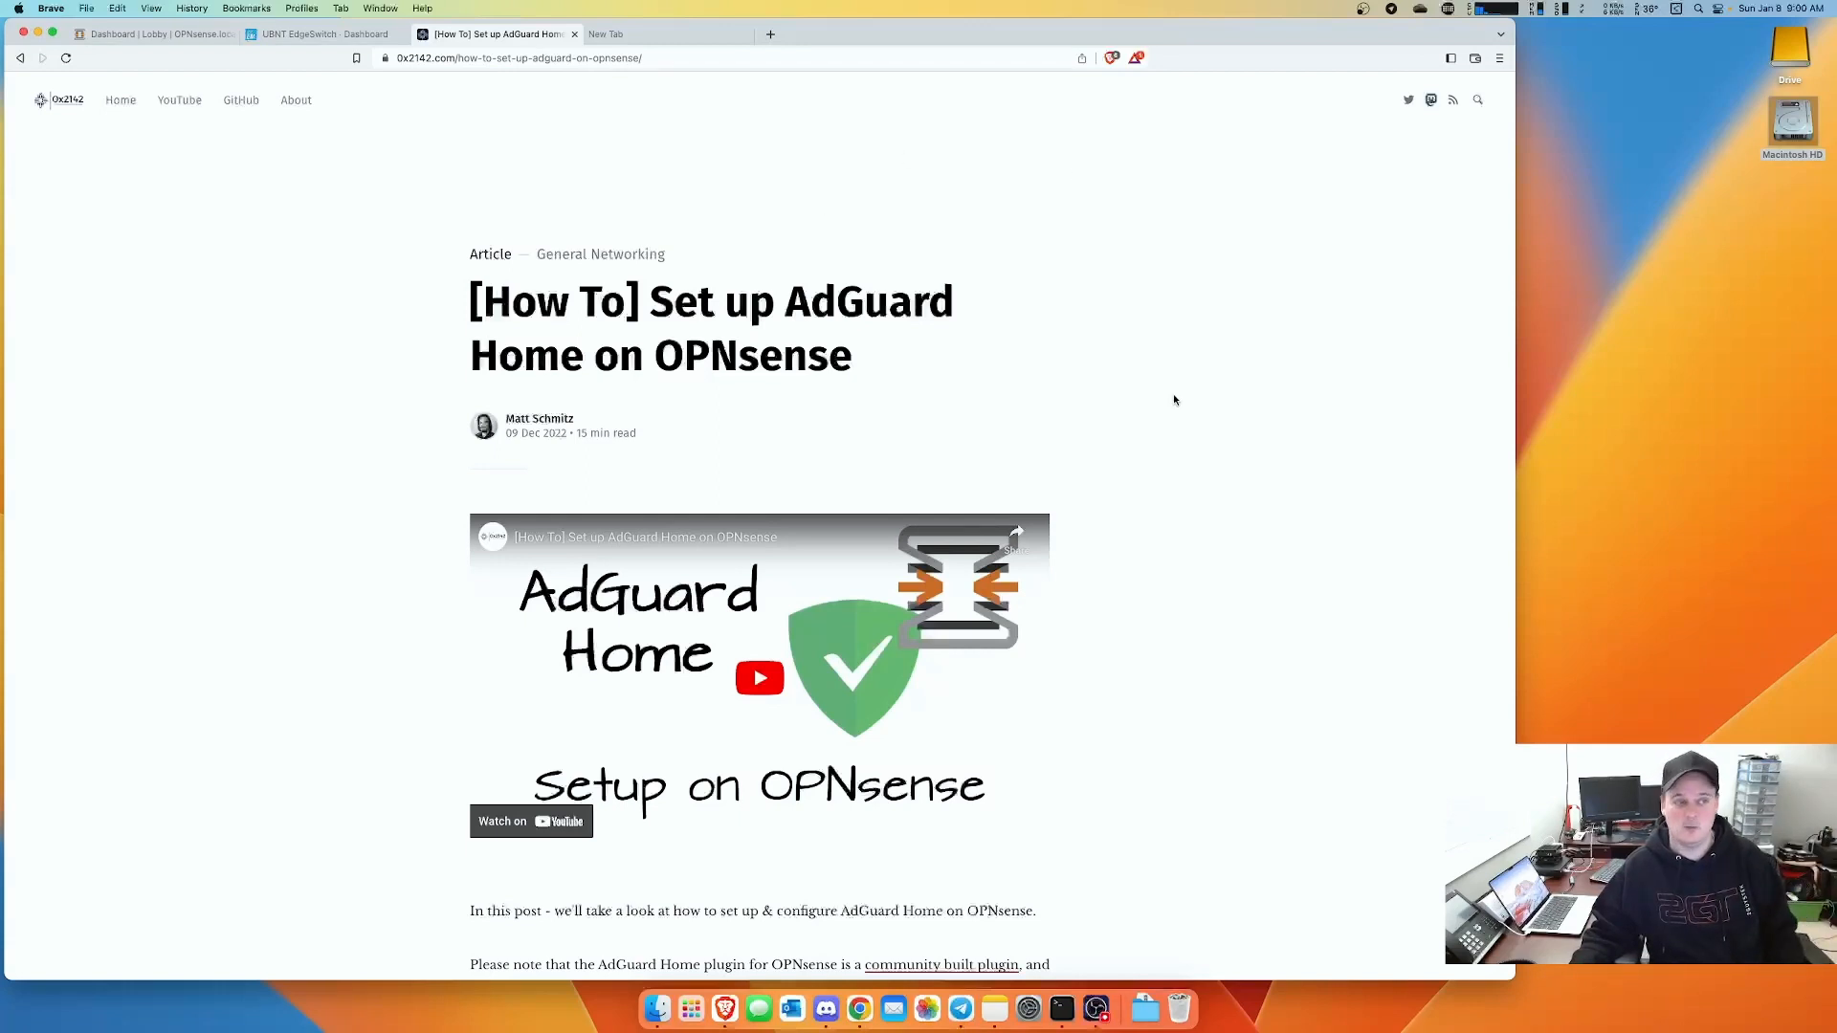
- Expand the Interfaces menu on the OPNsense dashboard, then switch to the EdgeSwitch dashboard tab
key("super+1")
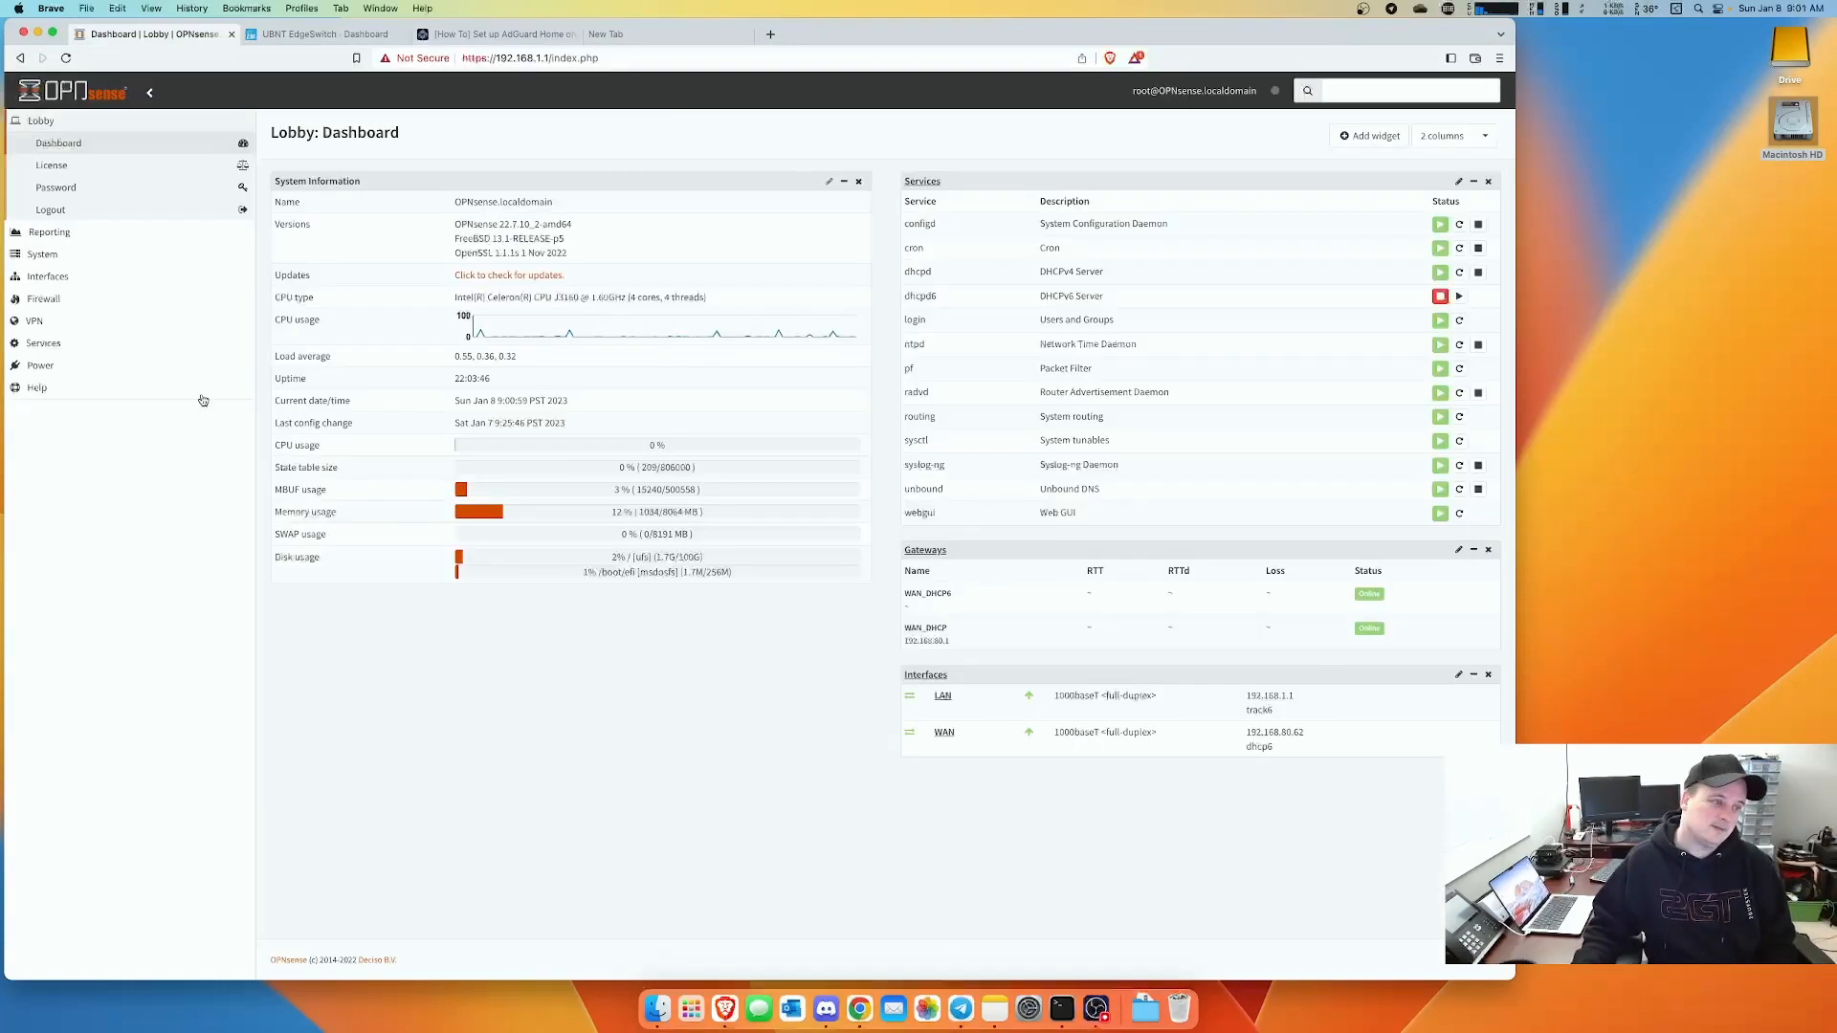
left_click(49, 277)
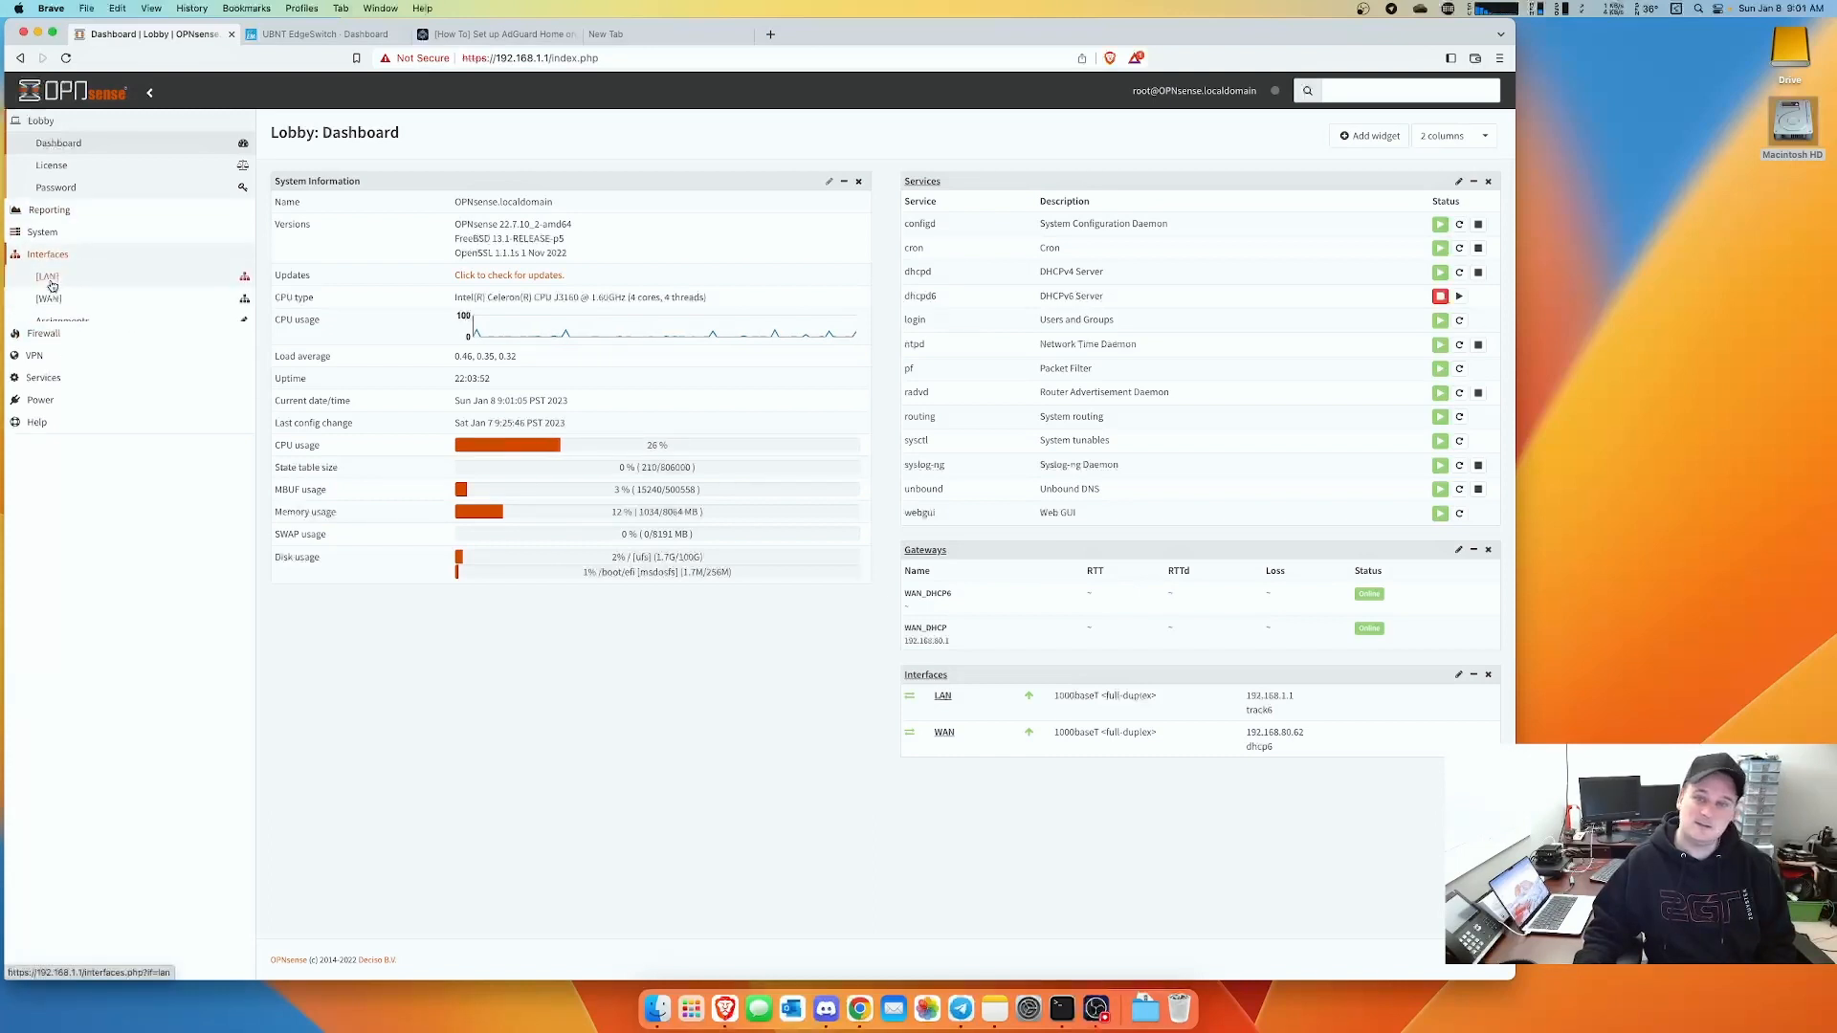
left_click(347, 38)
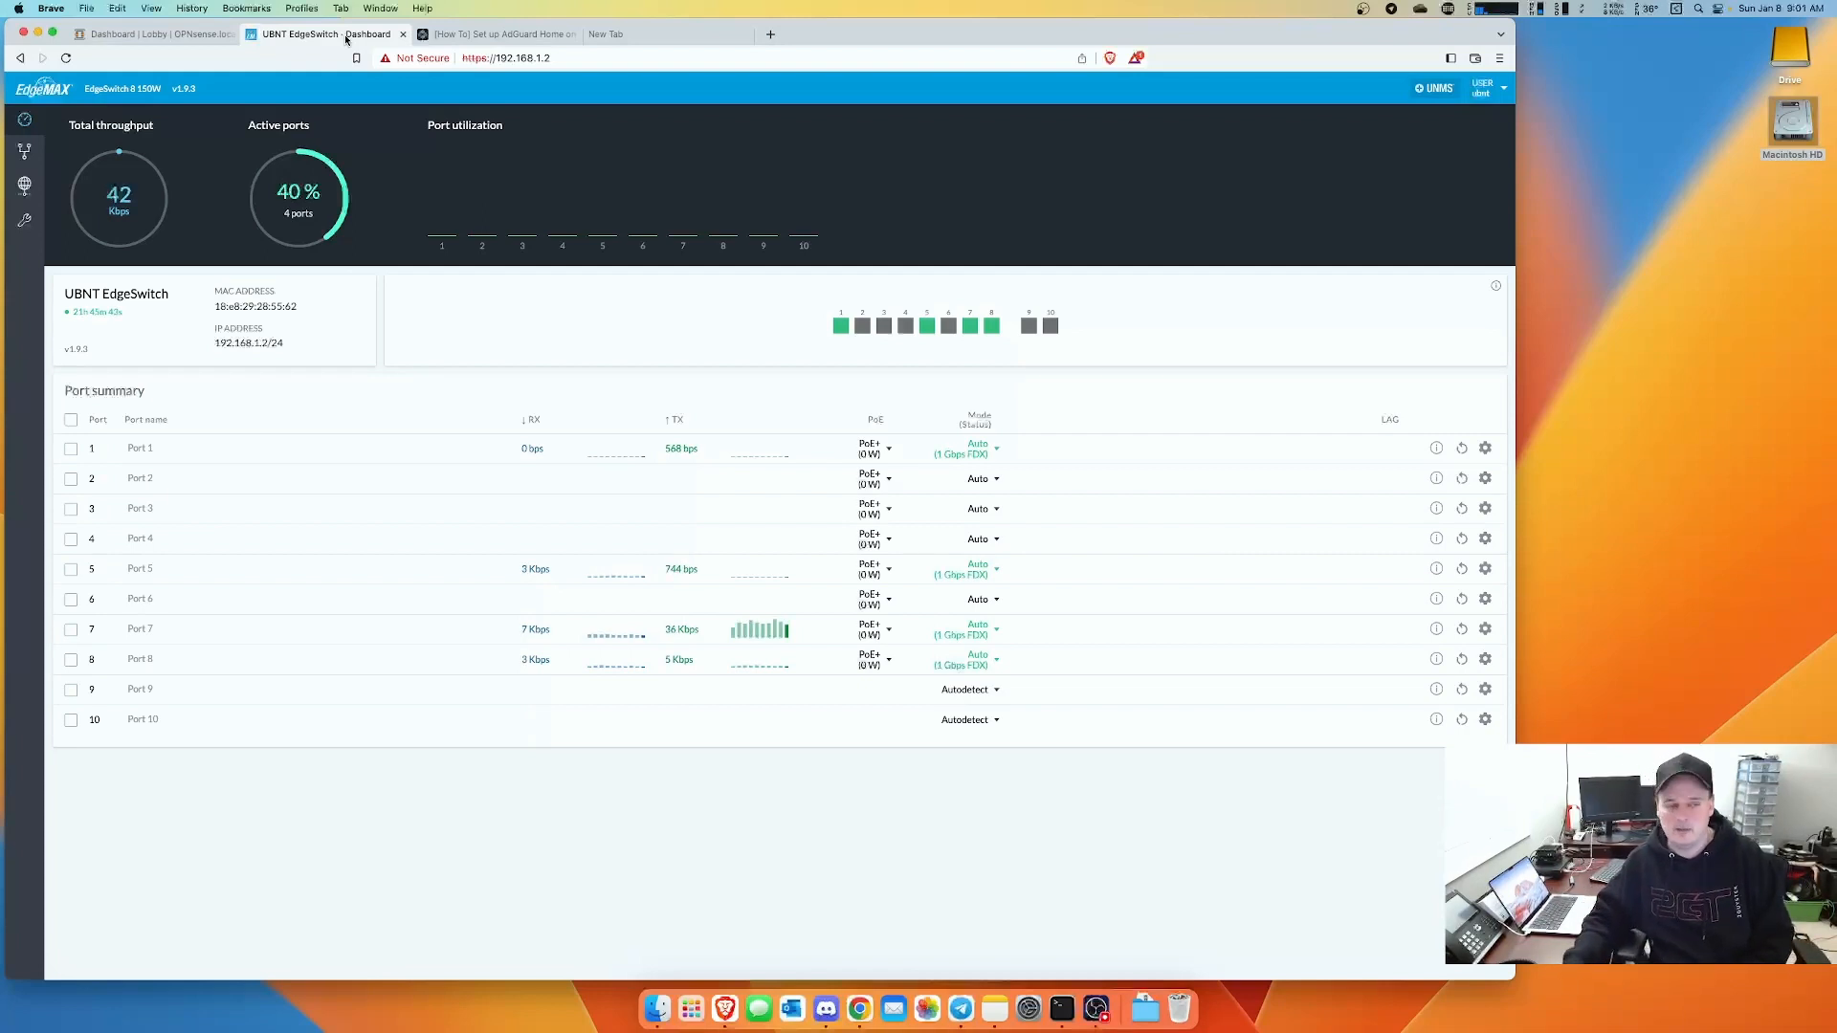
- Return to the Dashboard | Lobby | OPNsense browser tab
left_click(190, 36)
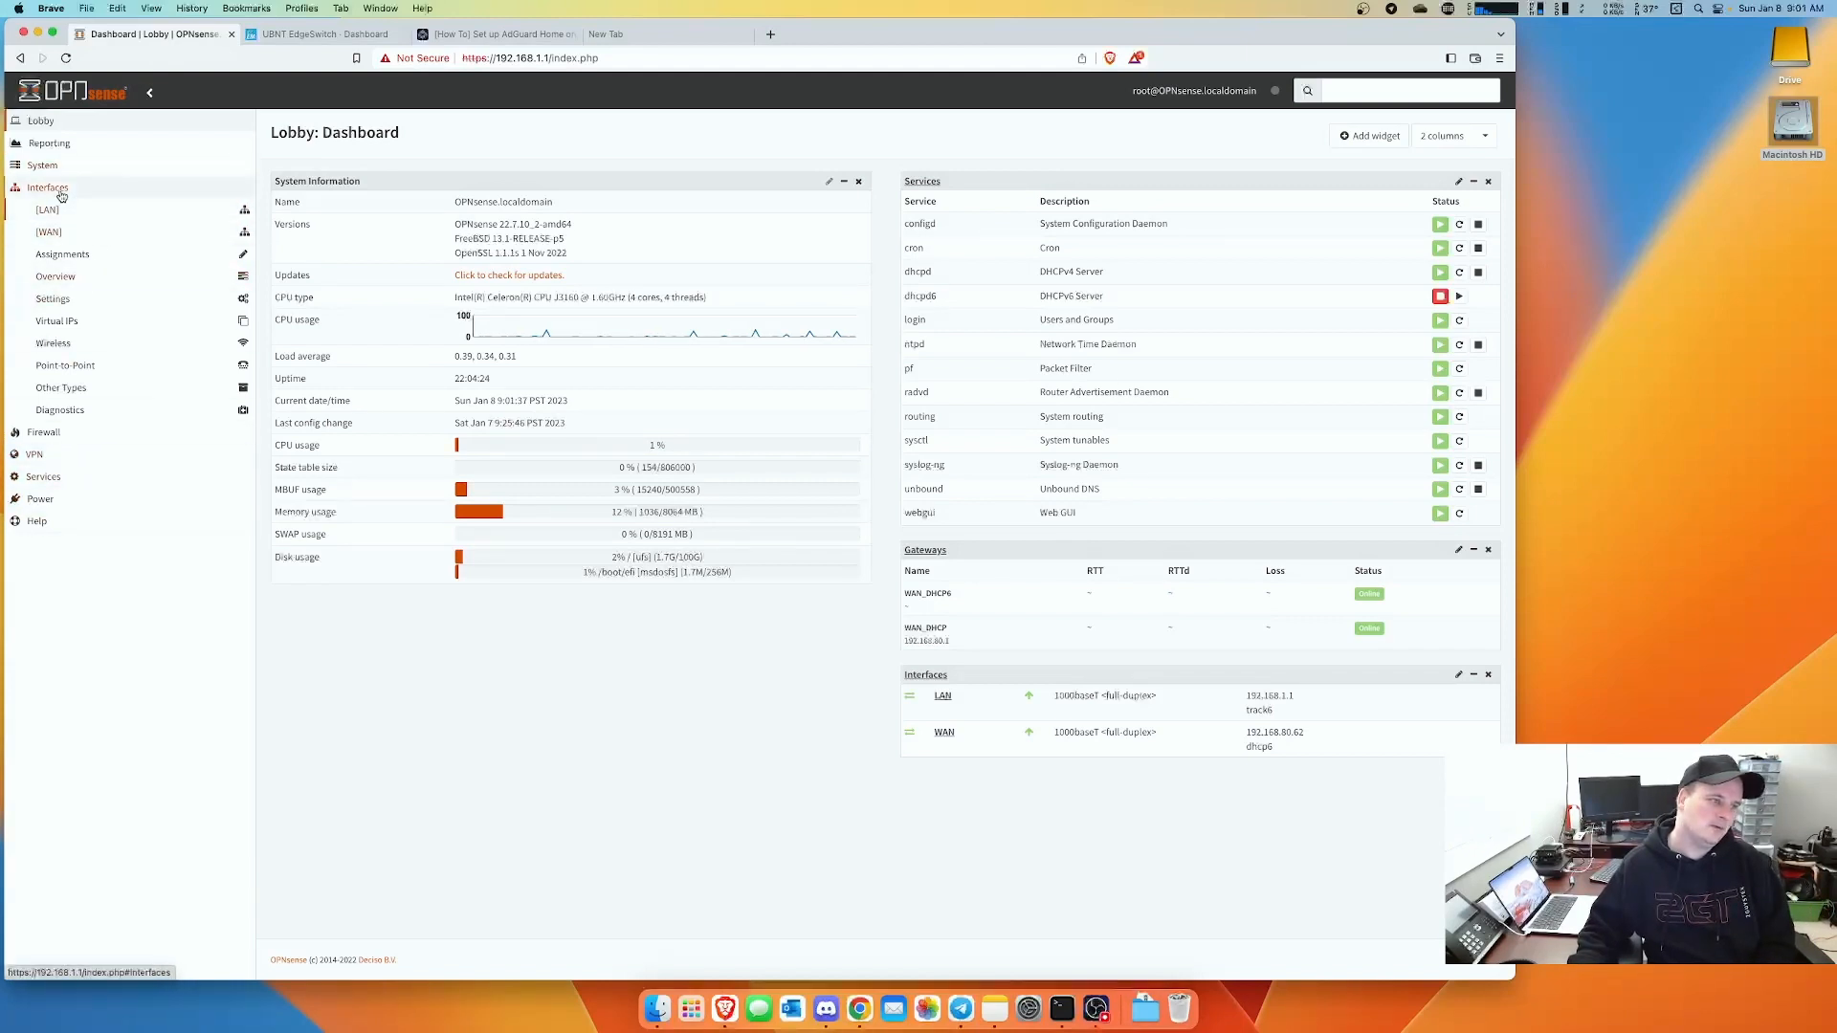
- Add a VLAN with tag 10 on parent igb1 (LAN), described as IoT, and save it
left_click(78, 393)
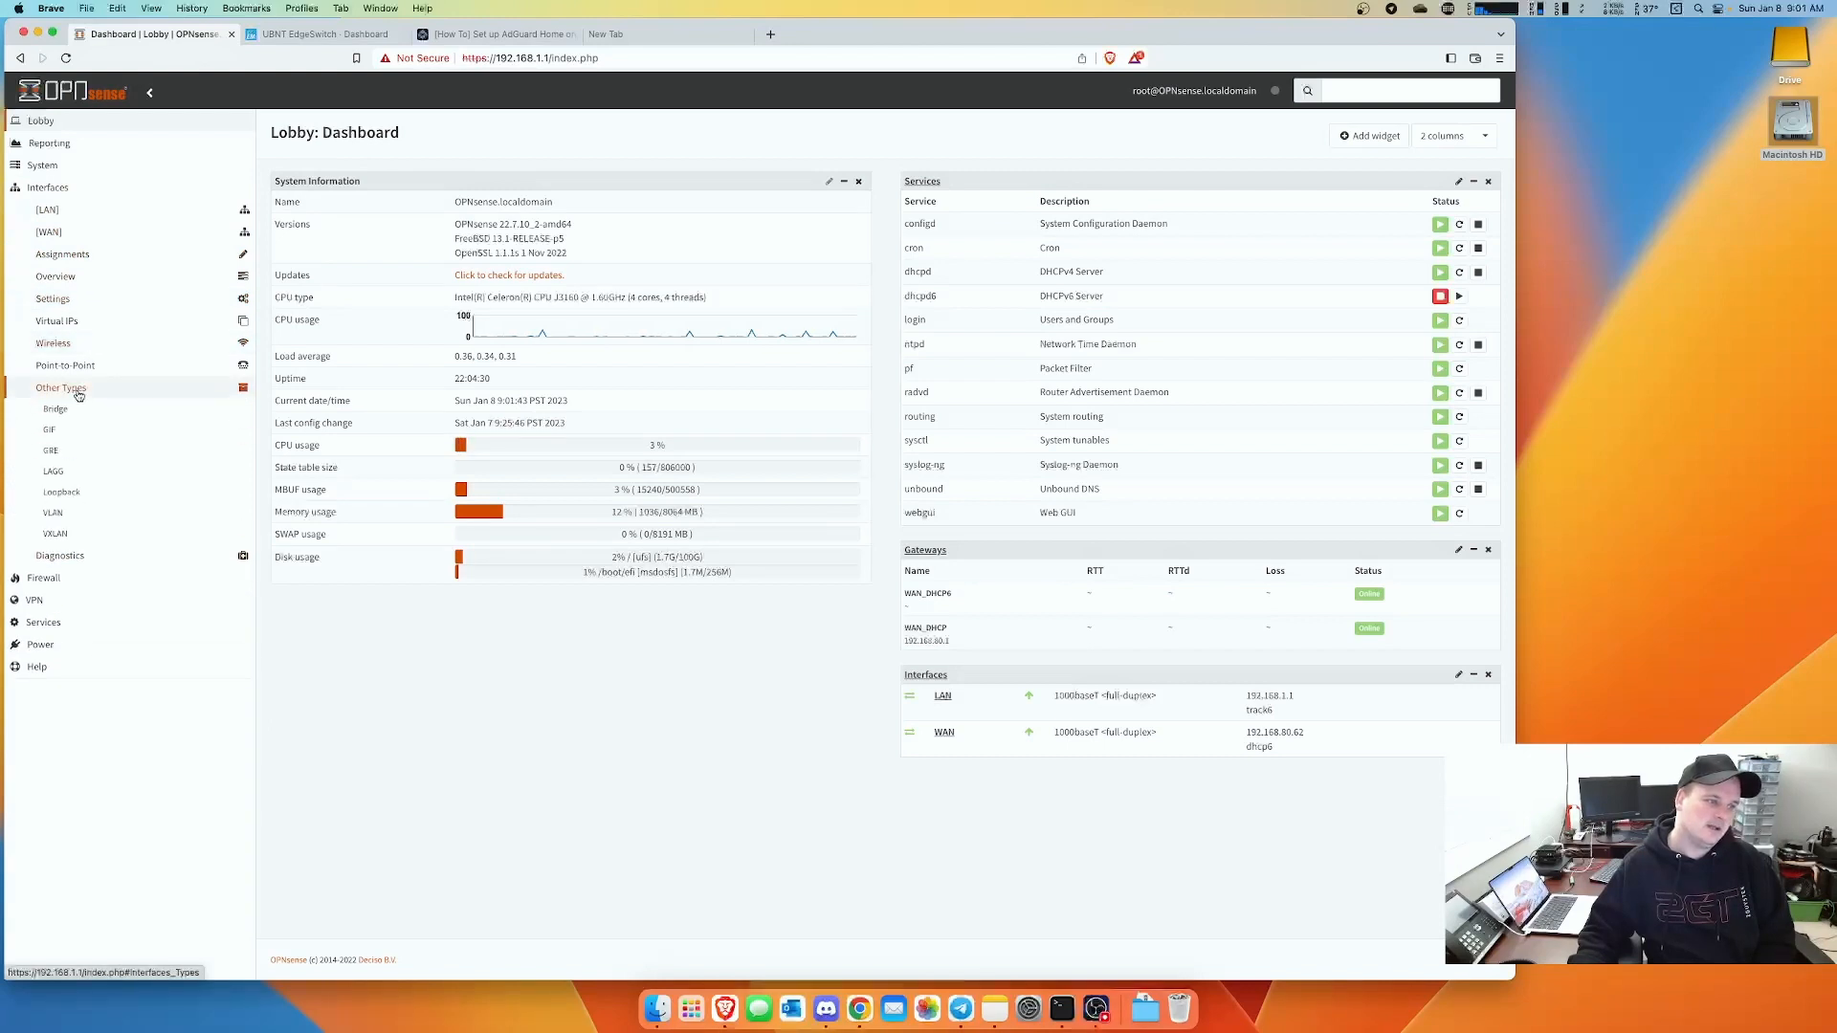
left_click(62, 516)
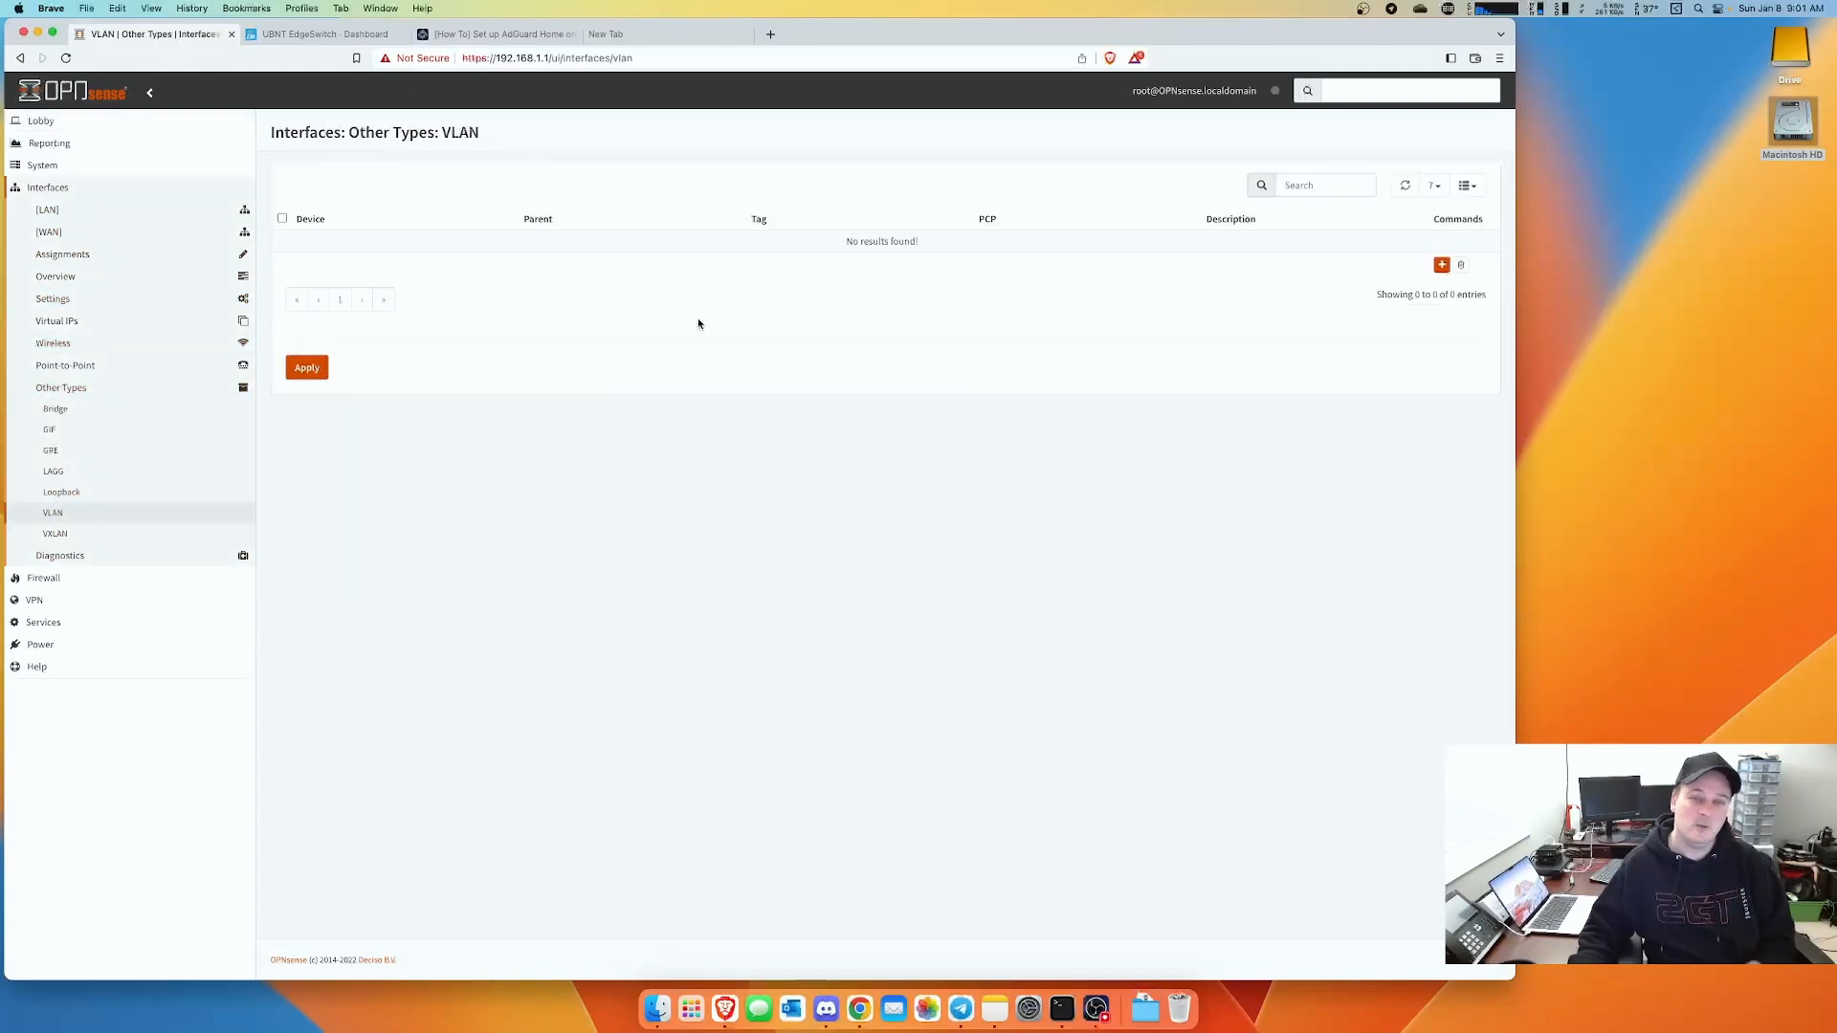
left_click(1441, 265)
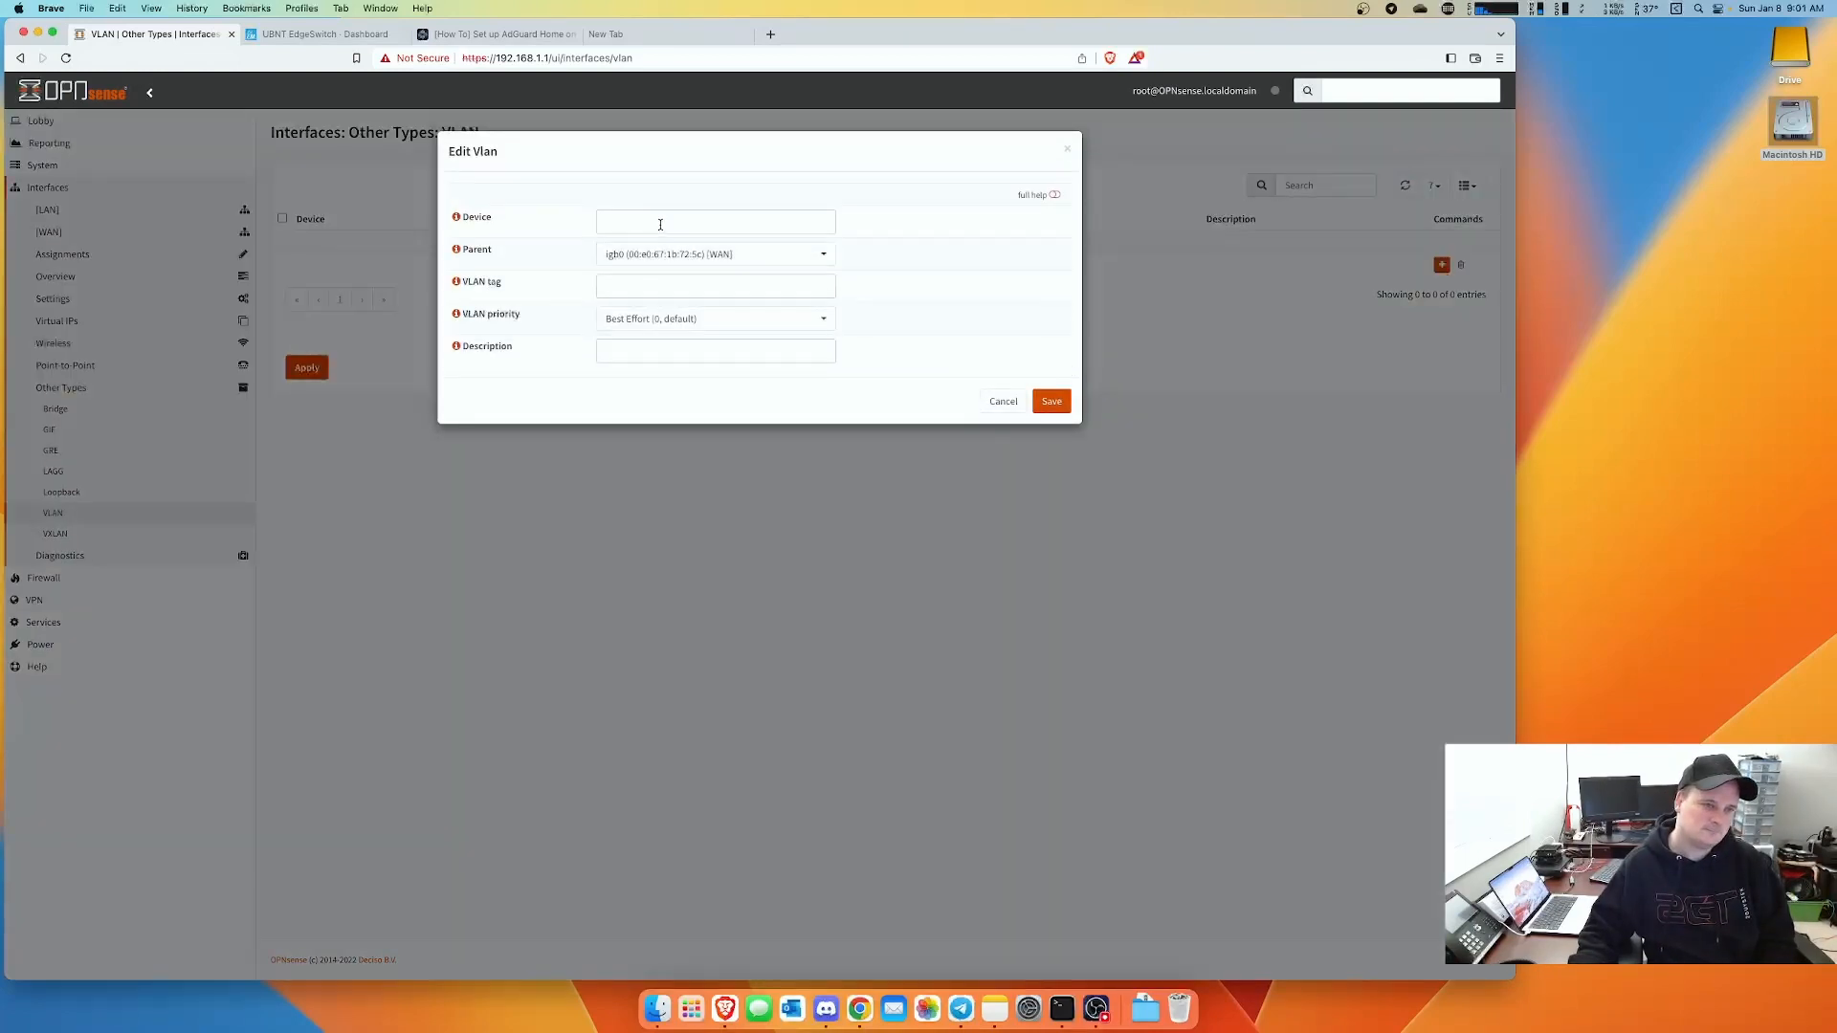
left_click(720, 258)
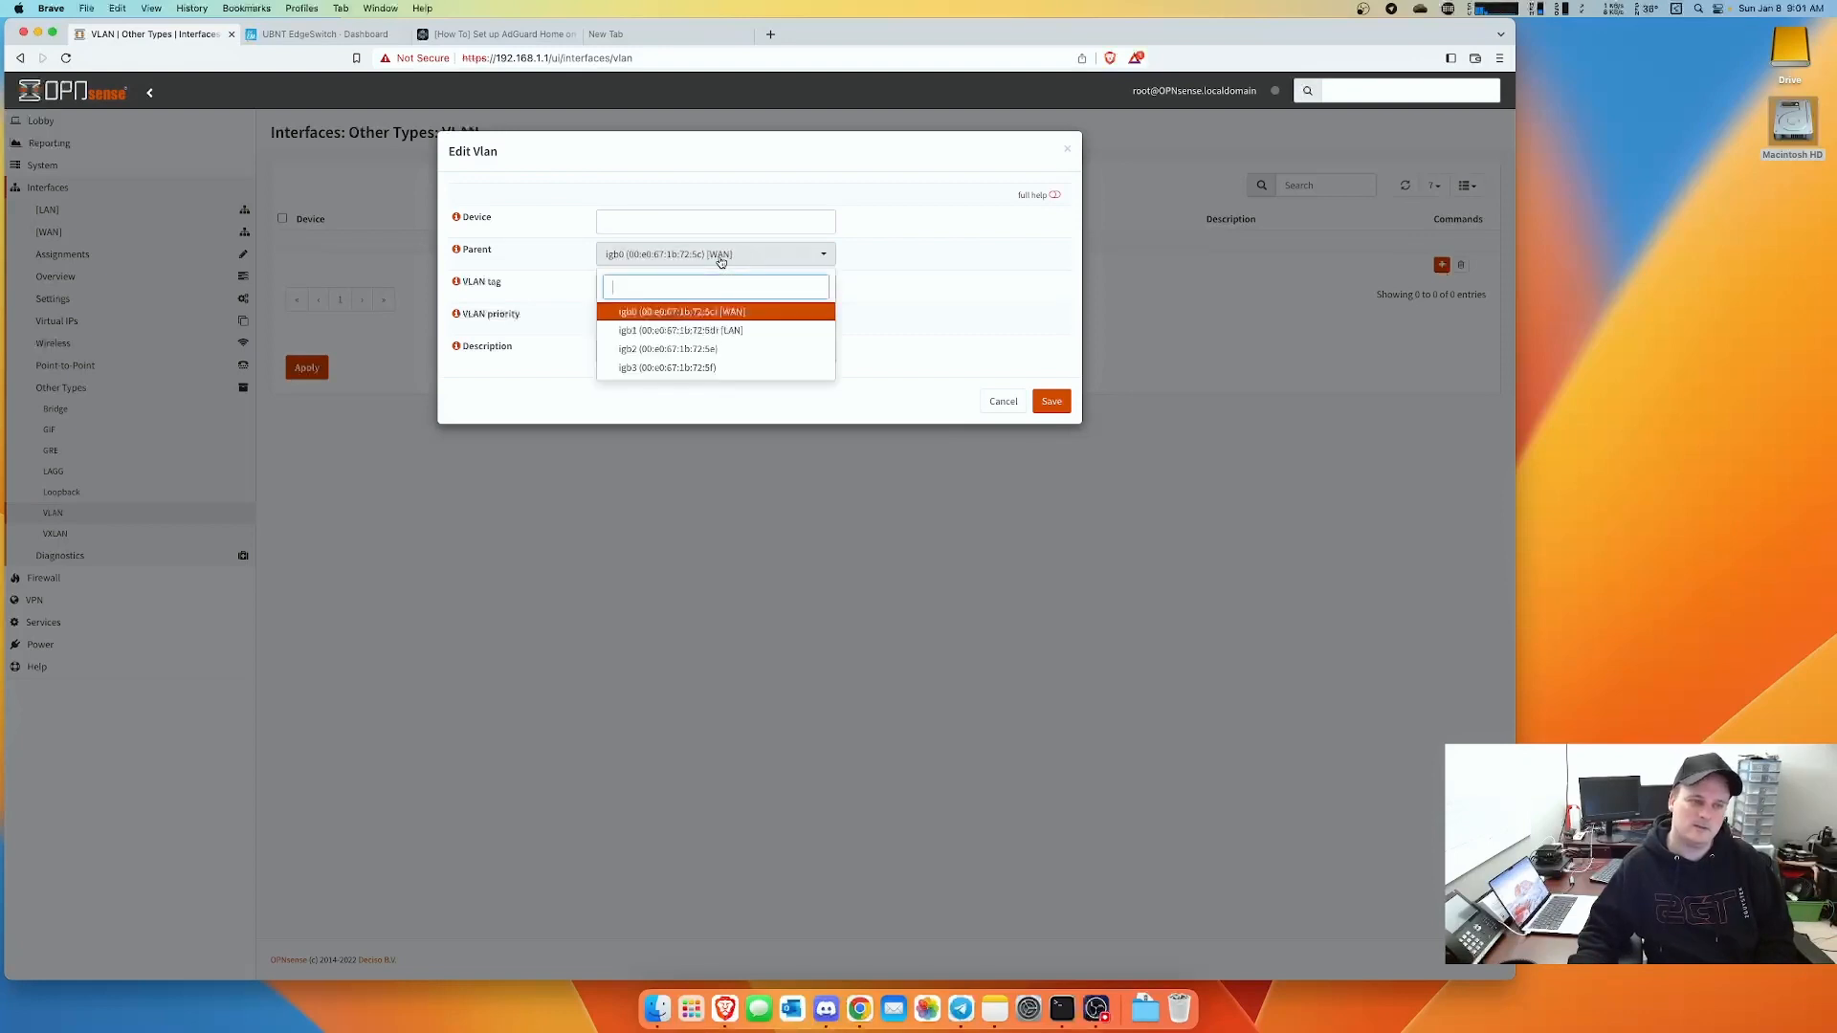
left_click(731, 331)
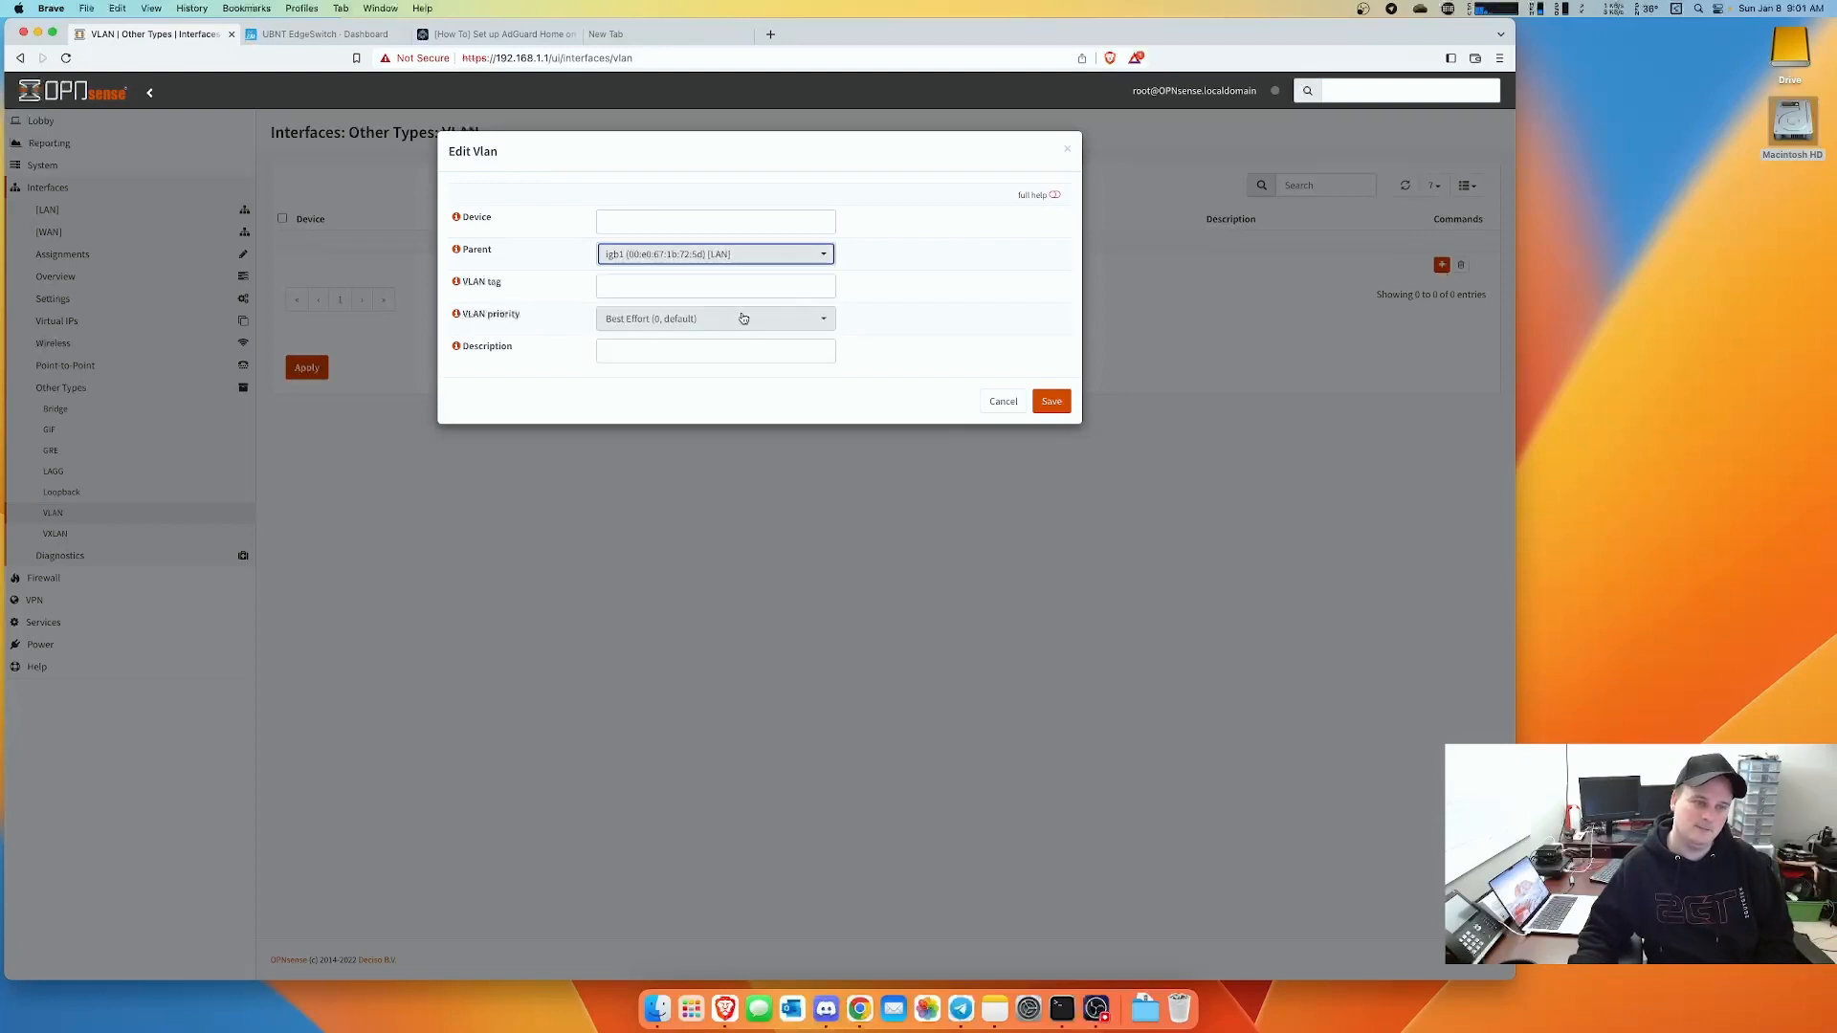
left_click(628, 288)
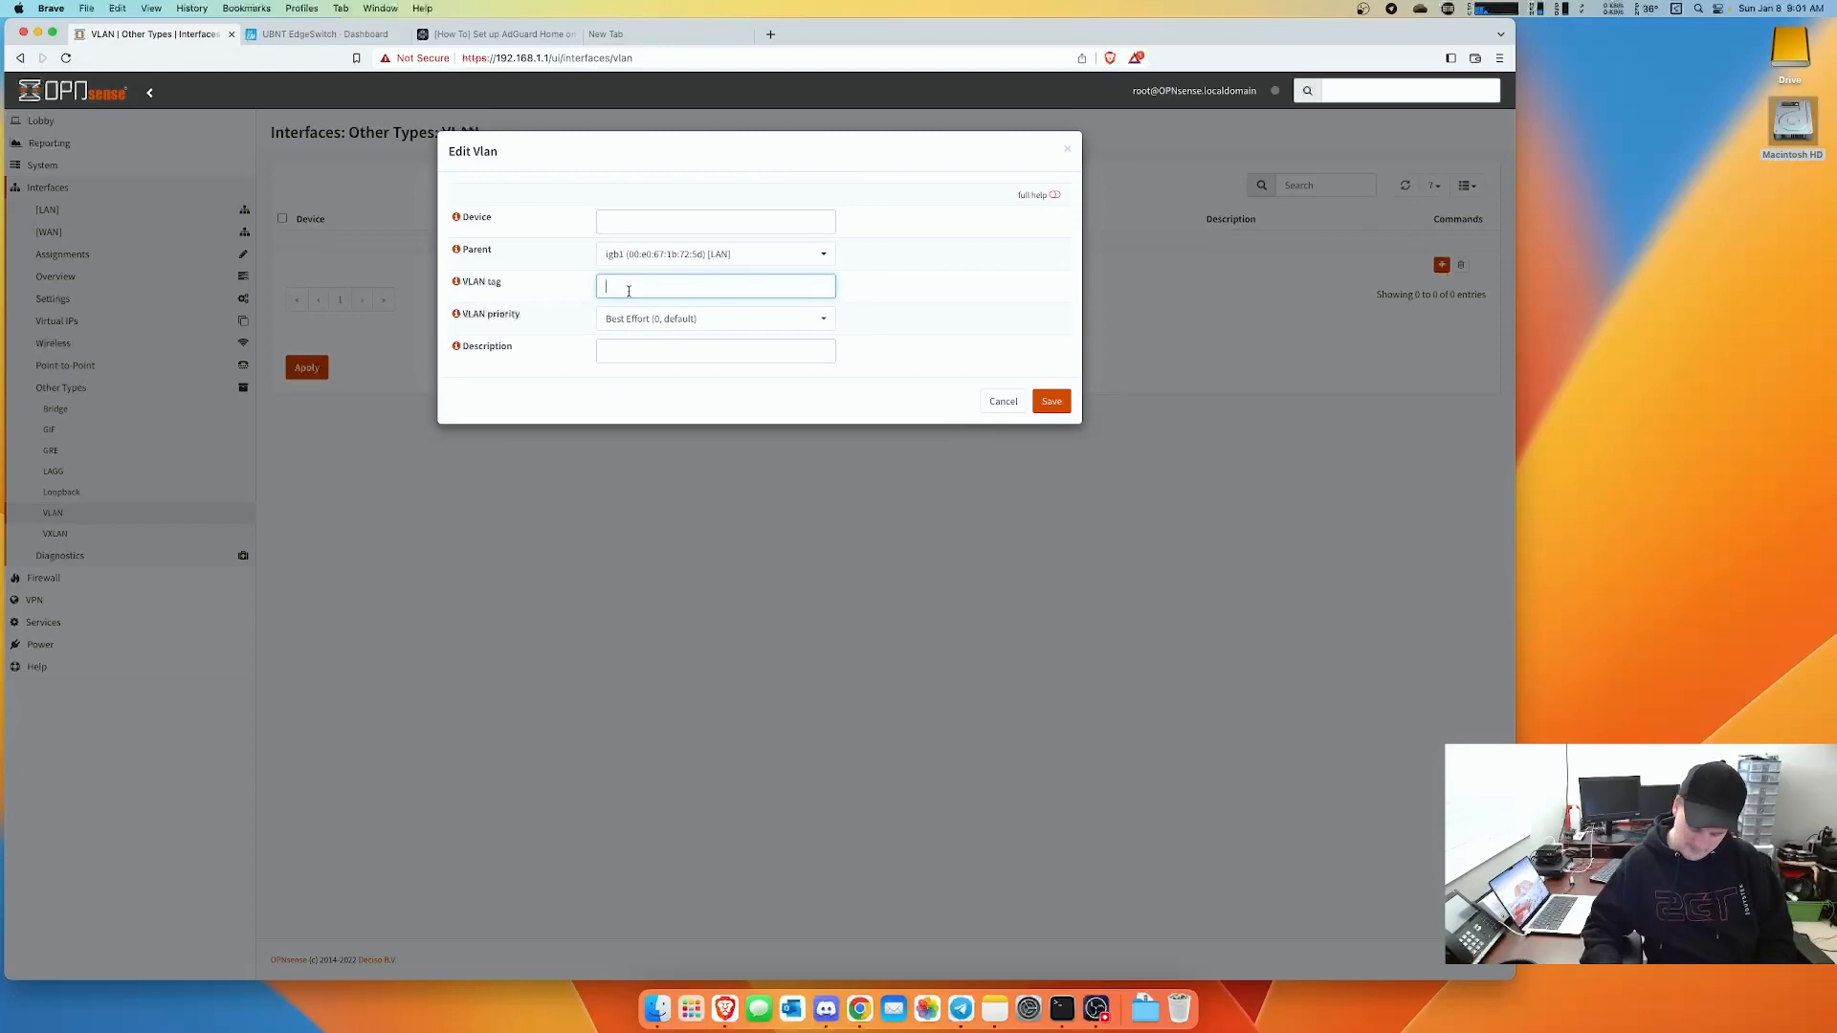
type("10")
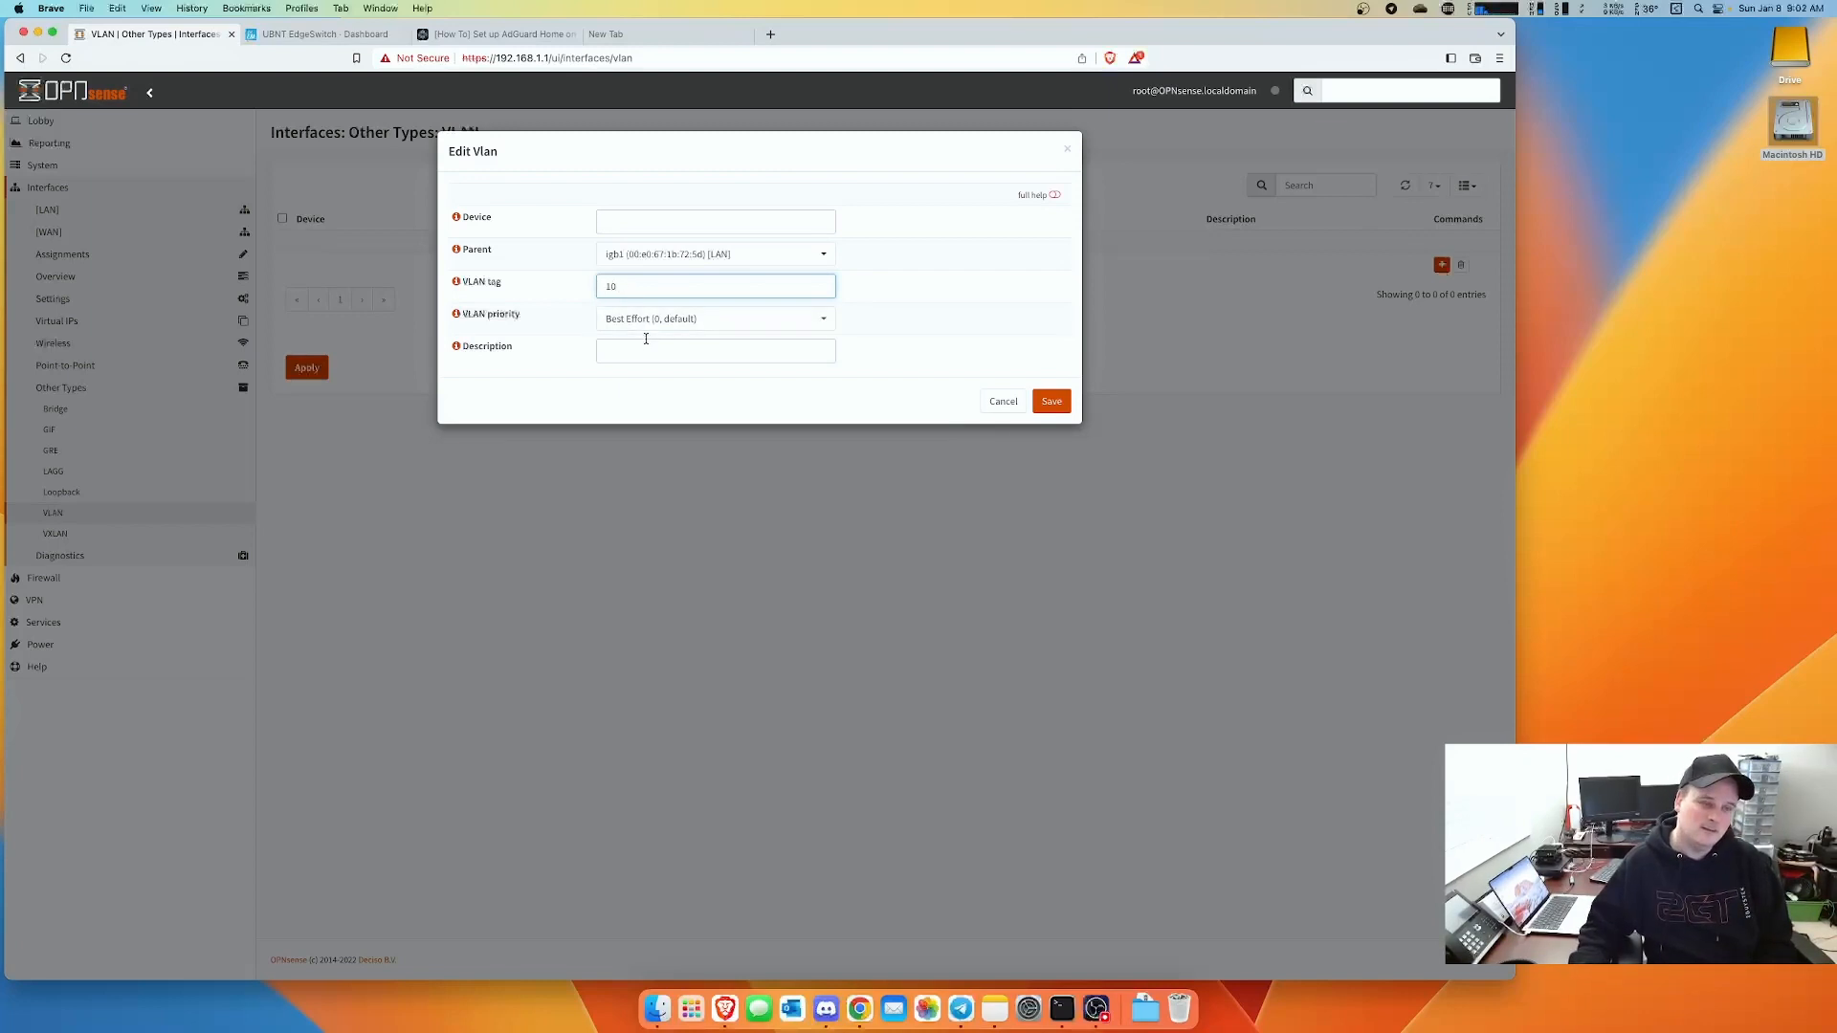
left_click(644, 347)
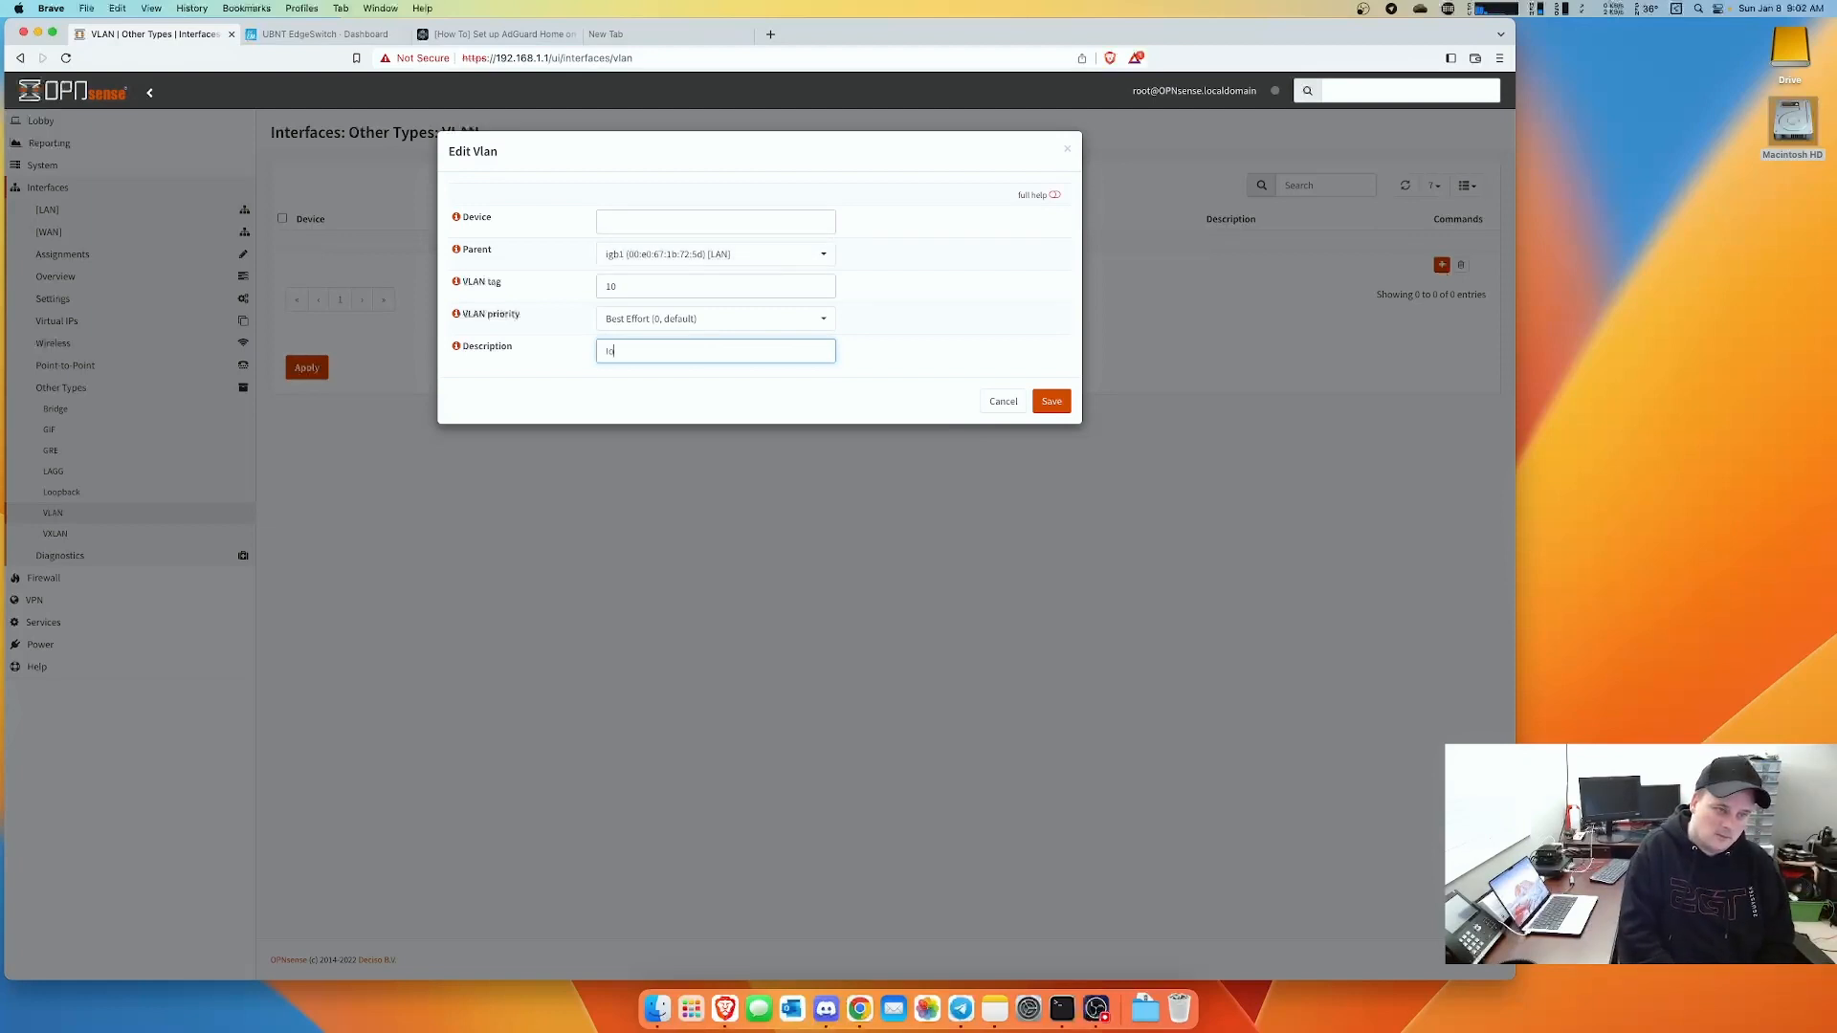
type("T")
left_click(1056, 403)
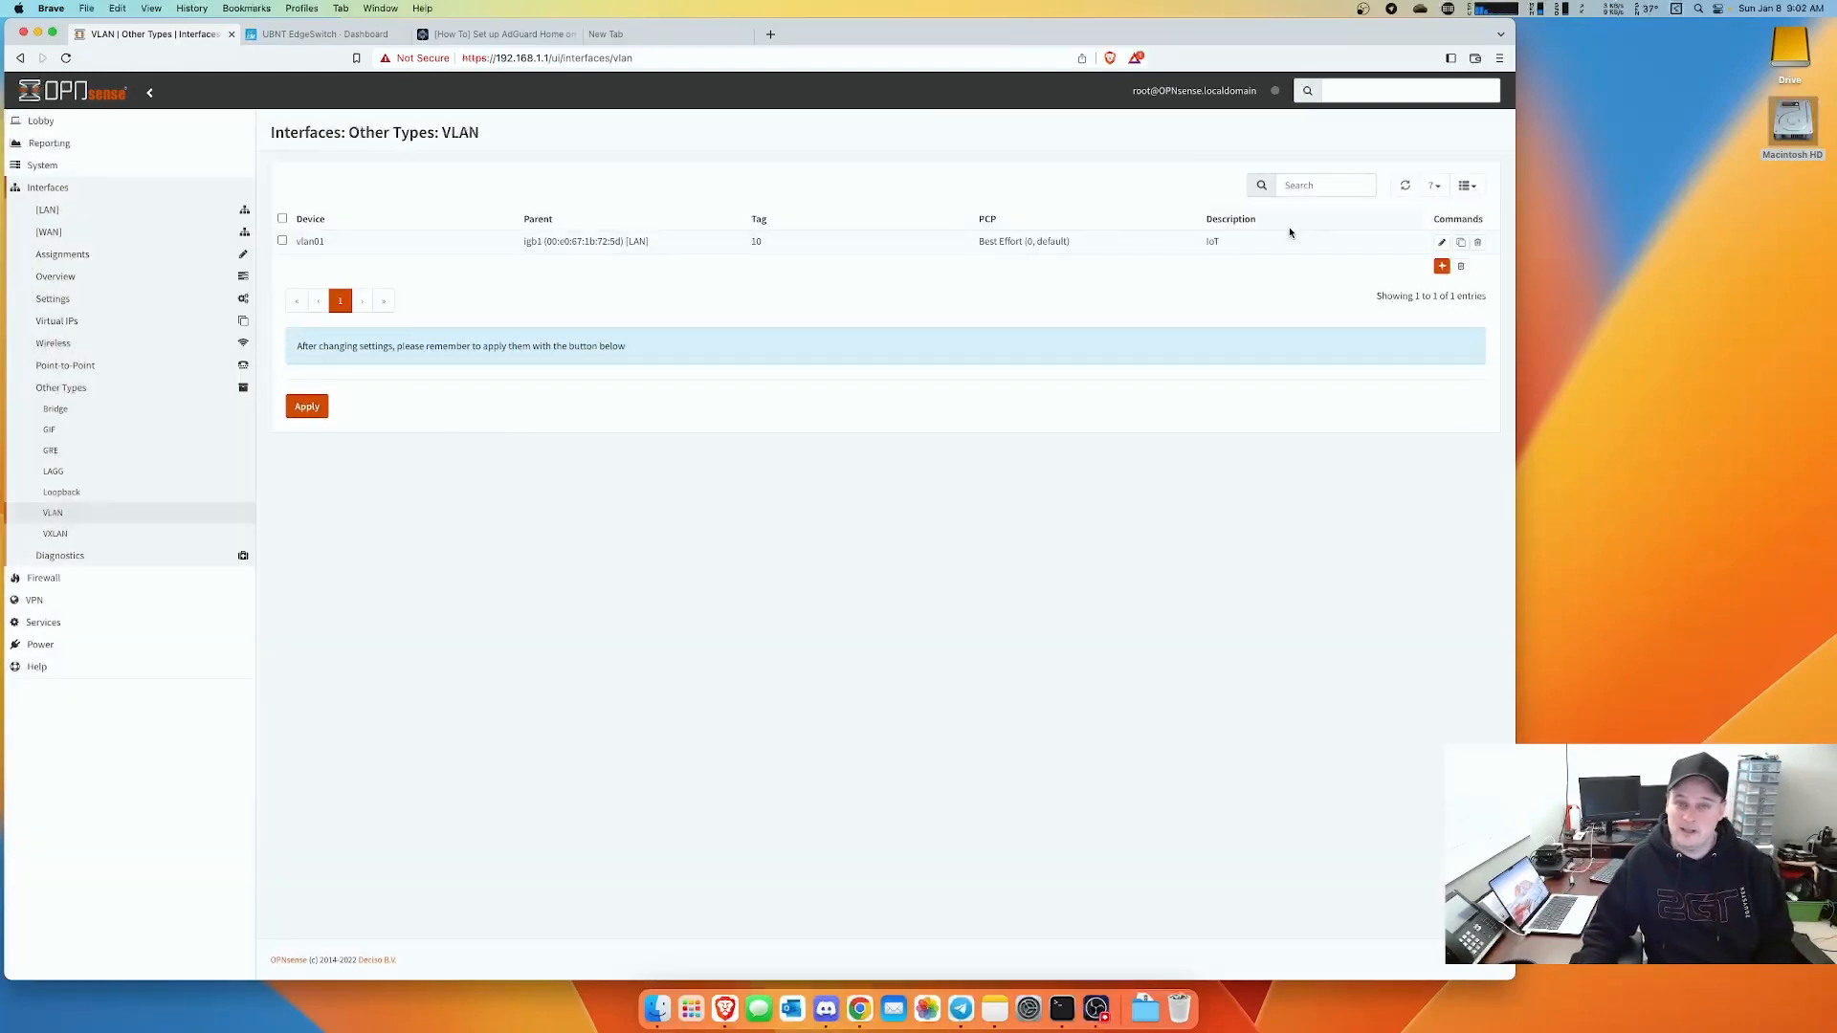
- Add a VLAN with tag 100 on parent igb1 (LAN), described as Guest, and save it
left_click(1445, 269)
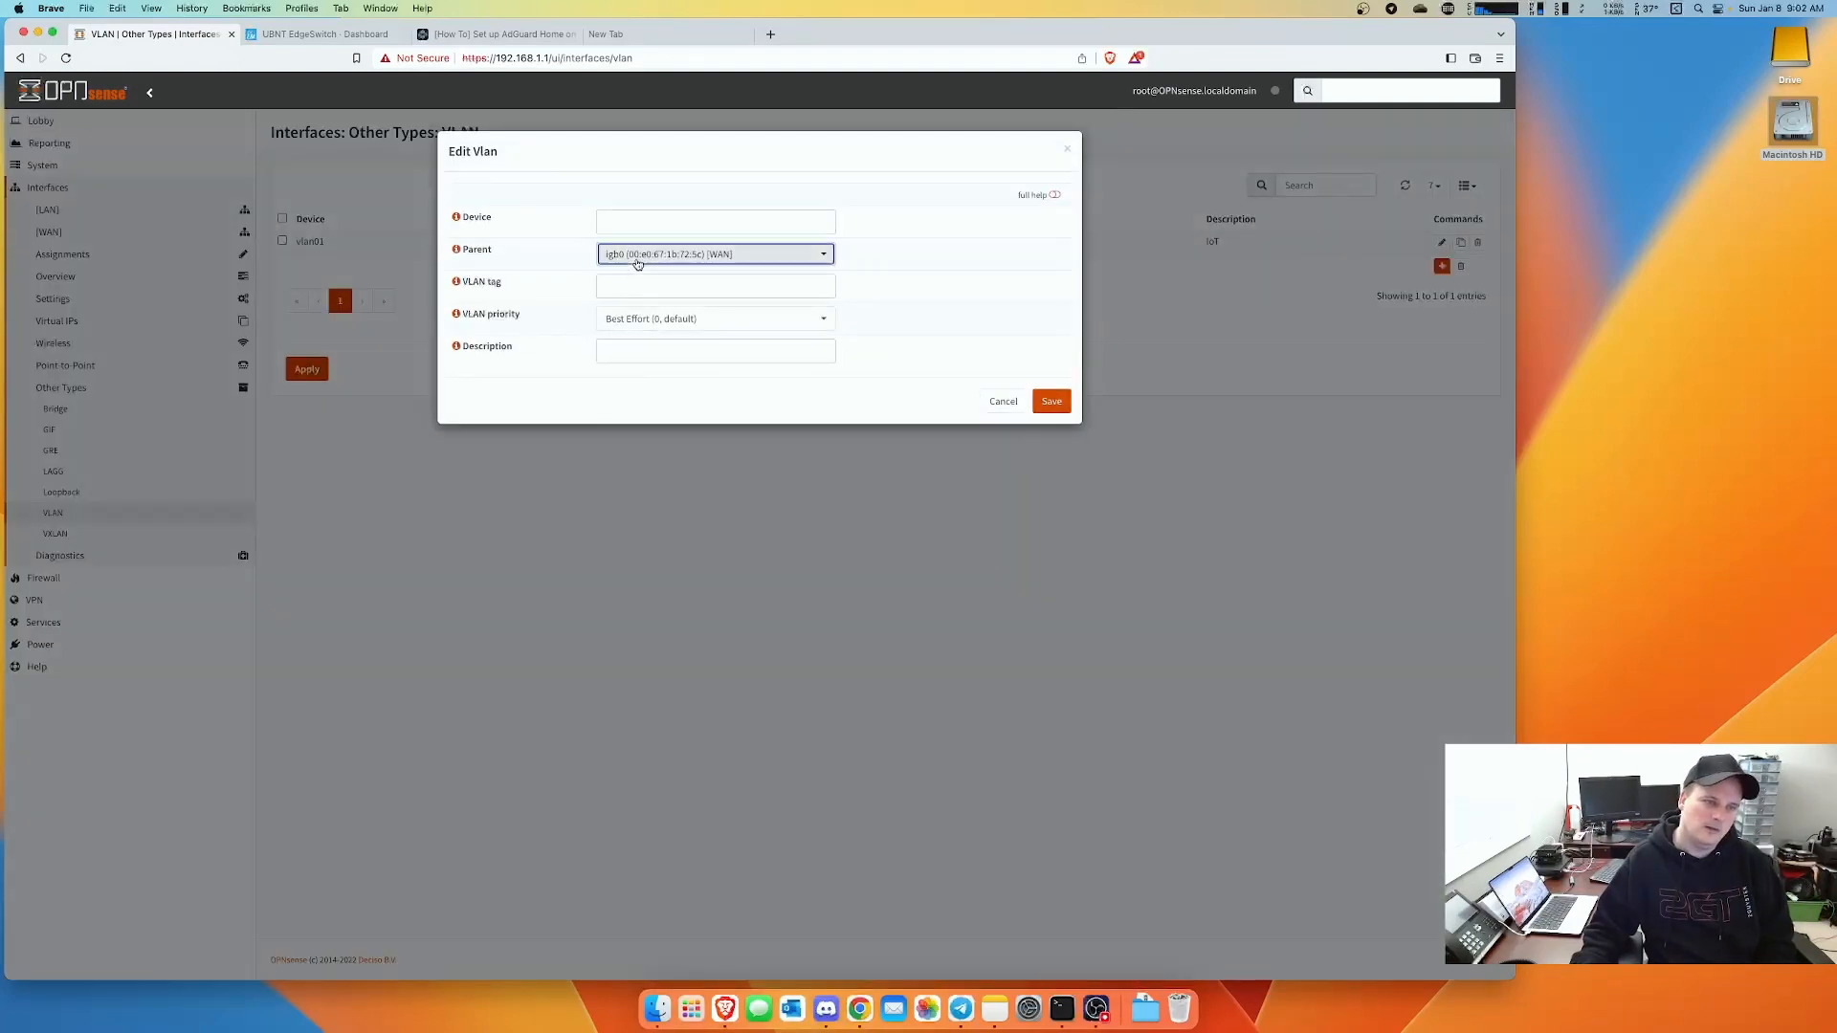
left_click(638, 254)
left_click(624, 328)
left_click(627, 285)
type("100")
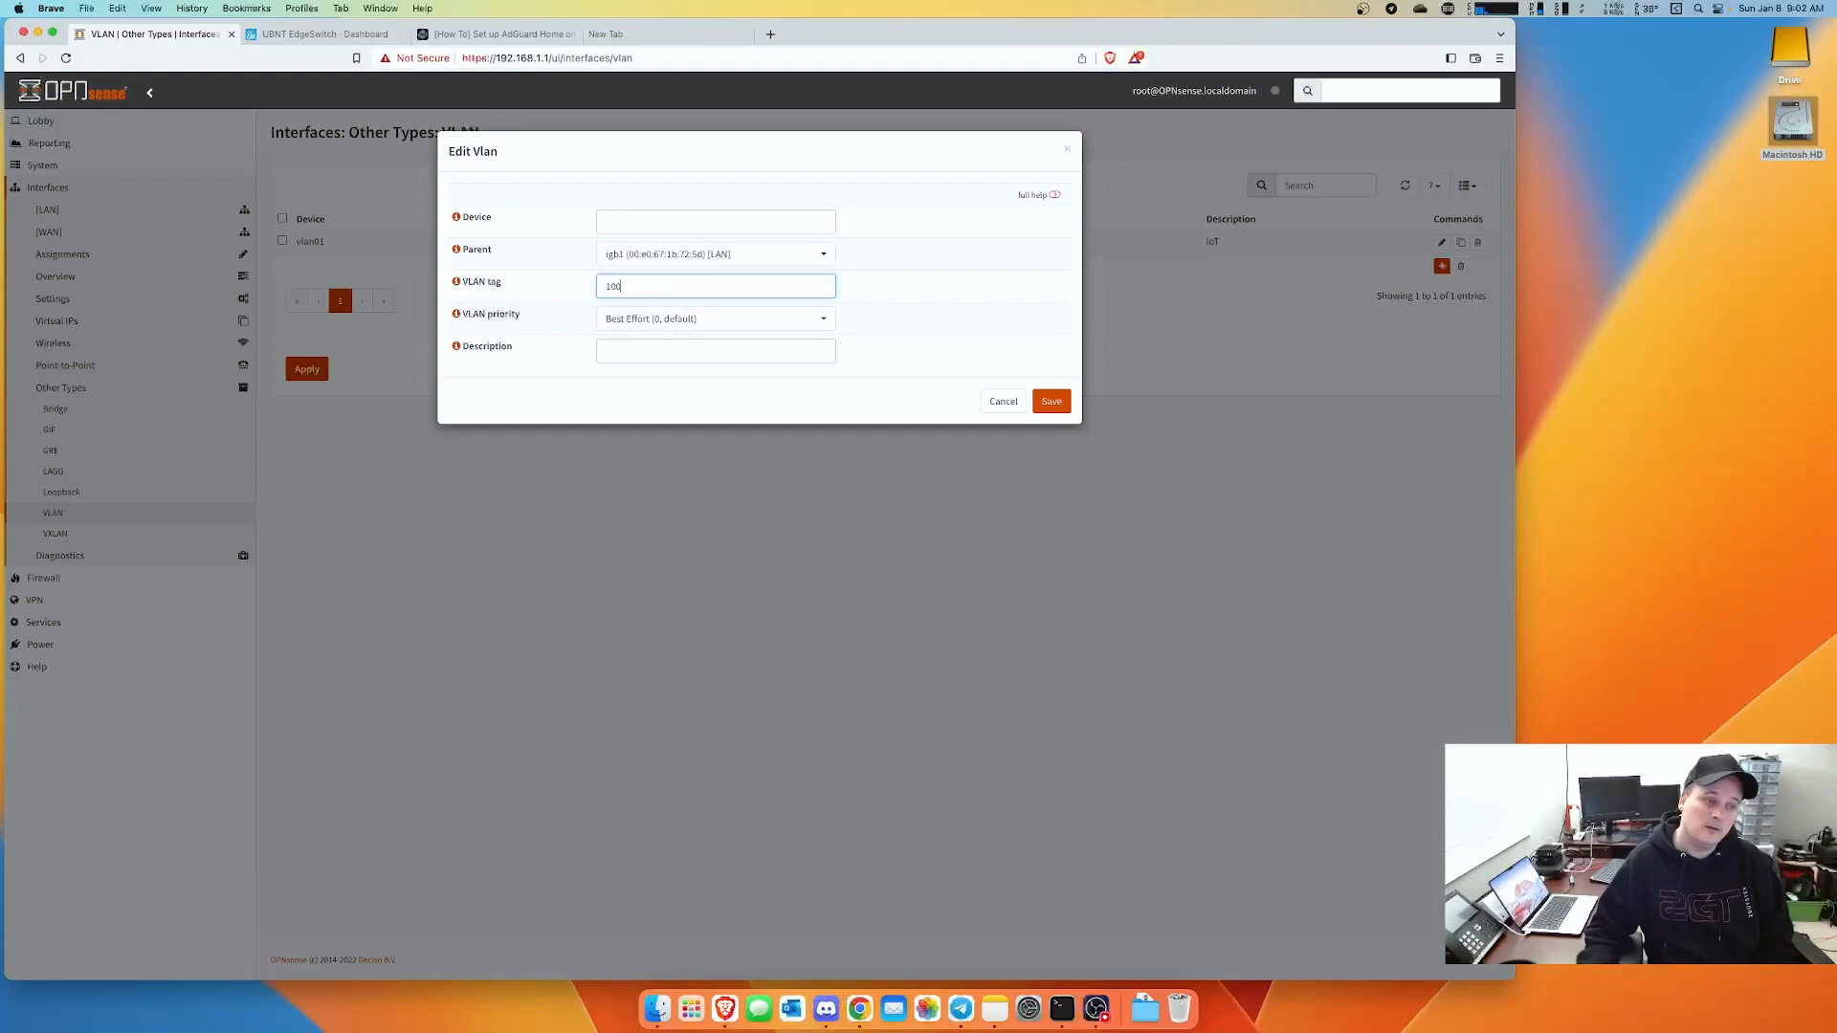
left_click(623, 351)
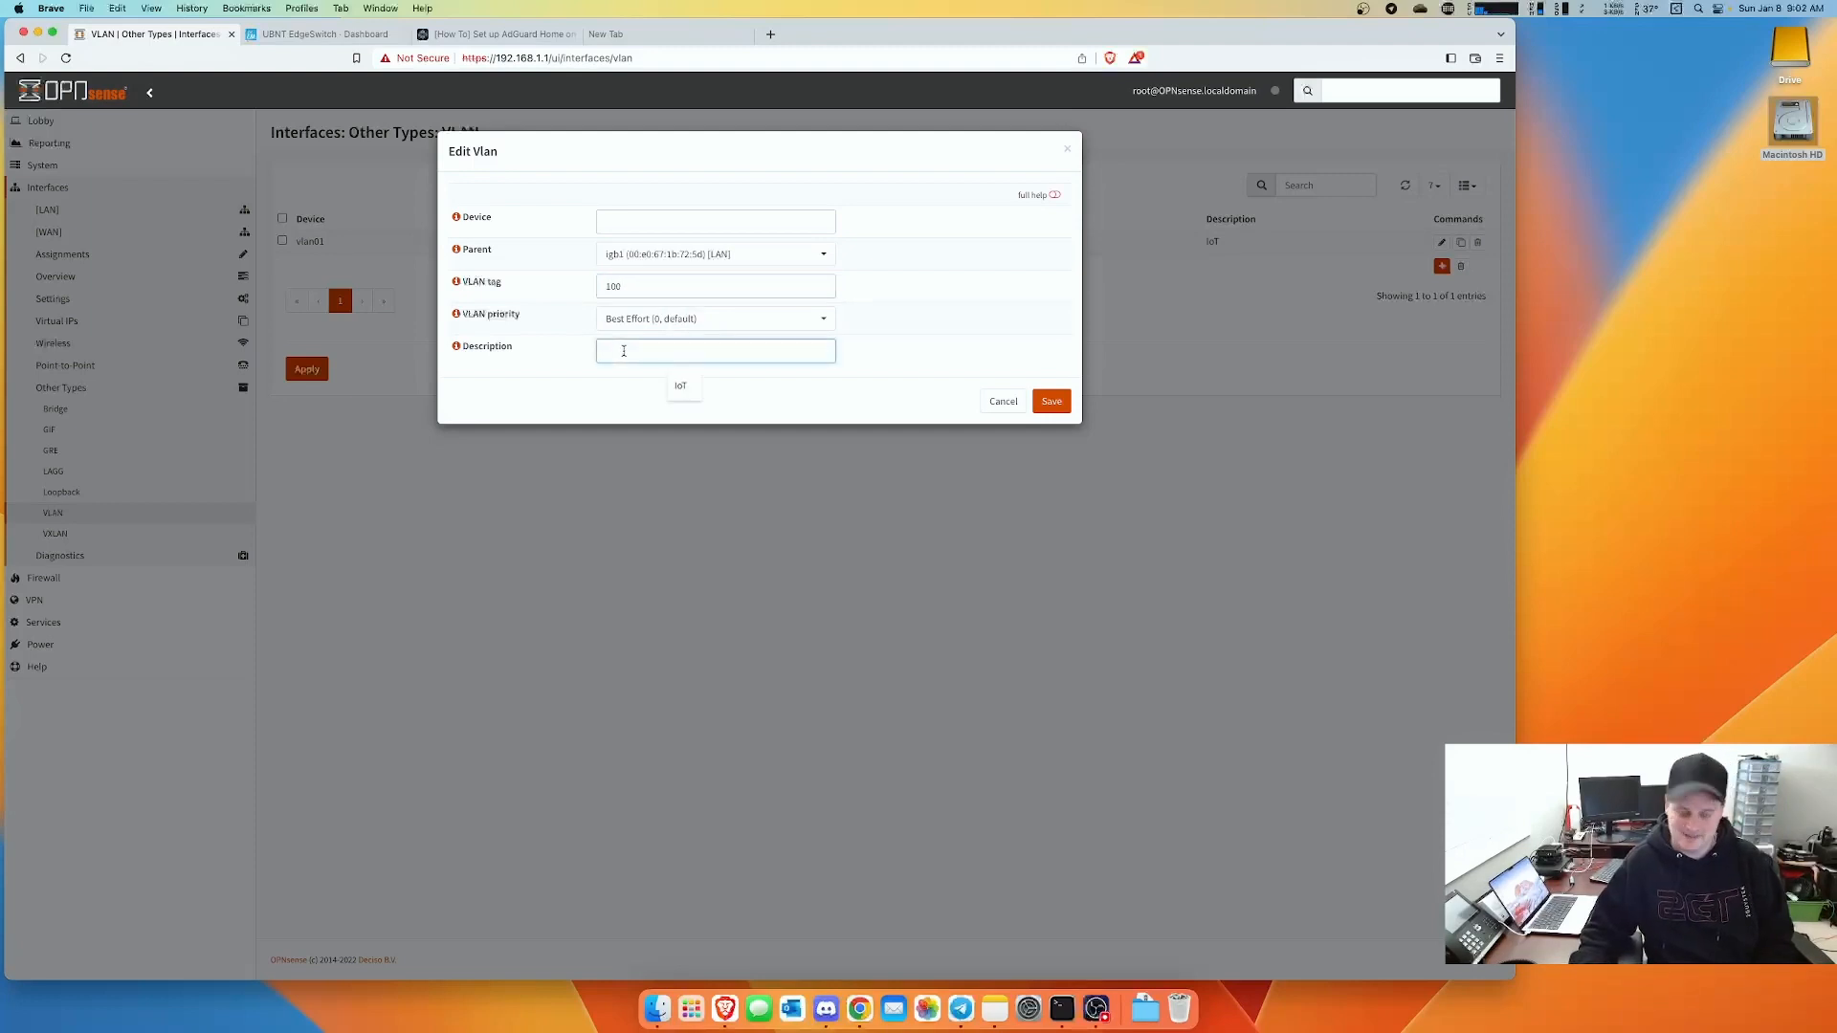
type("Guest")
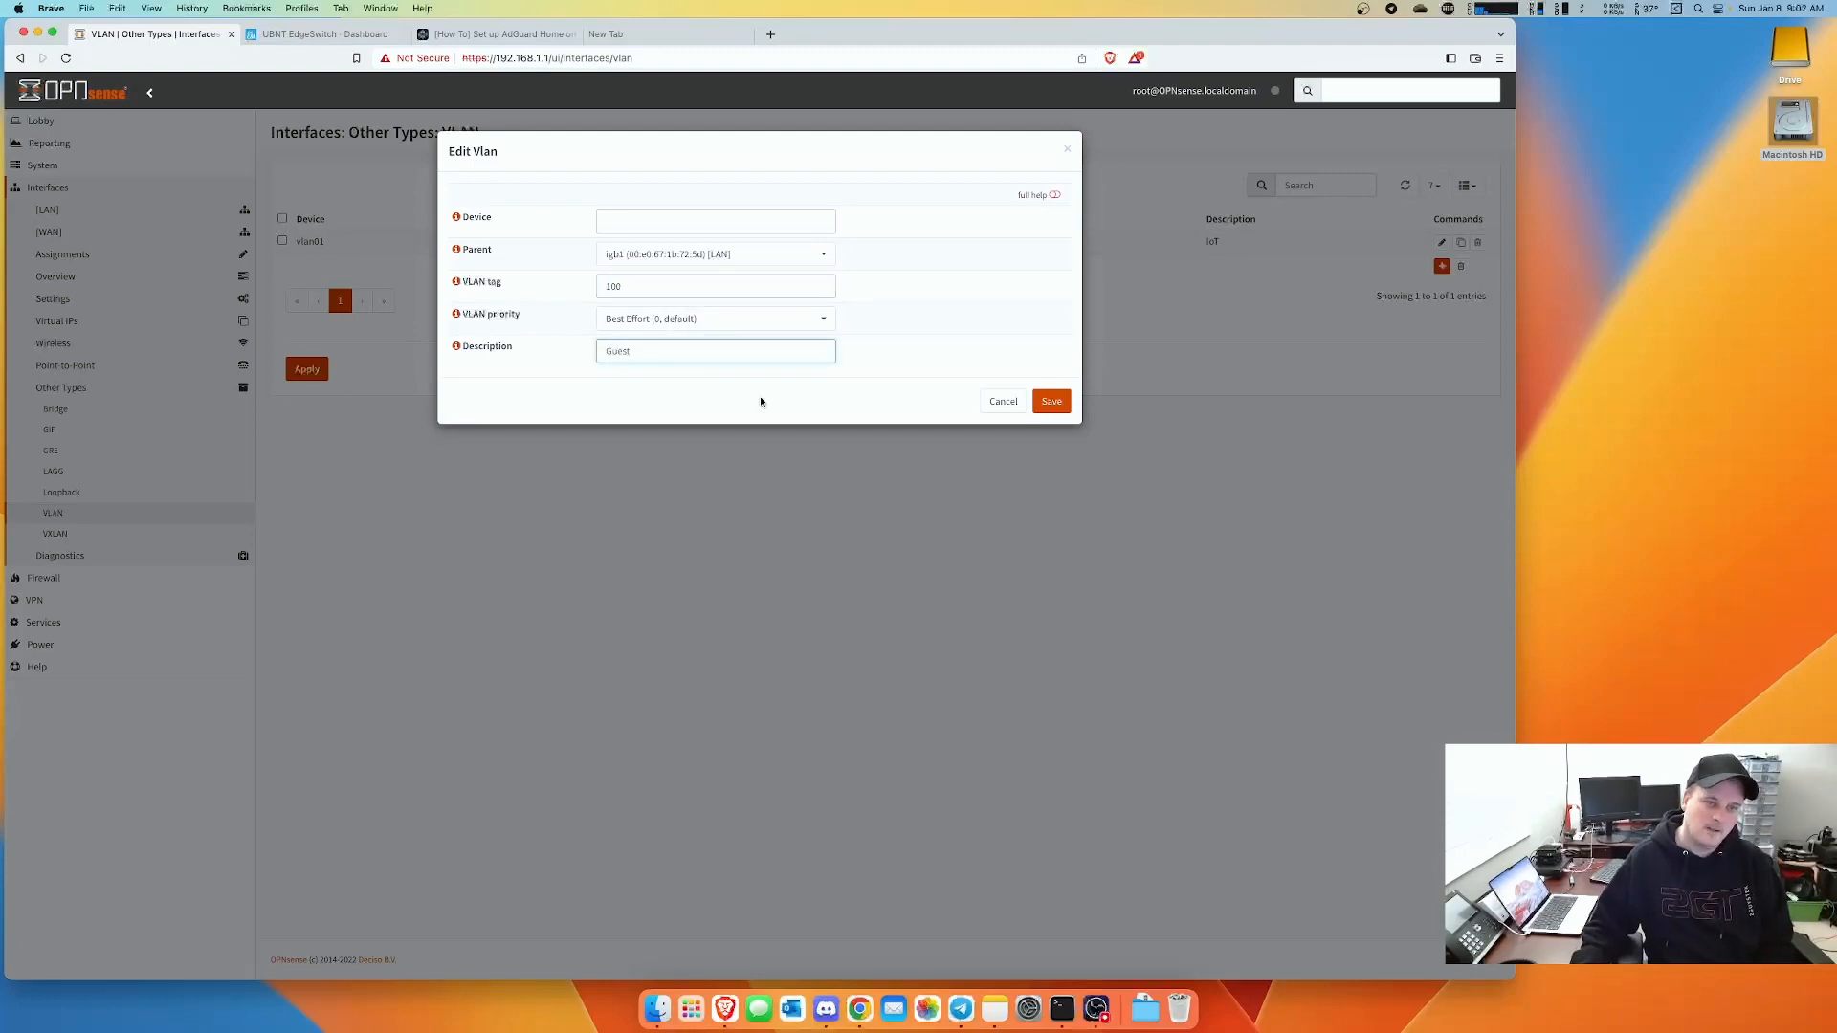
left_click(1052, 401)
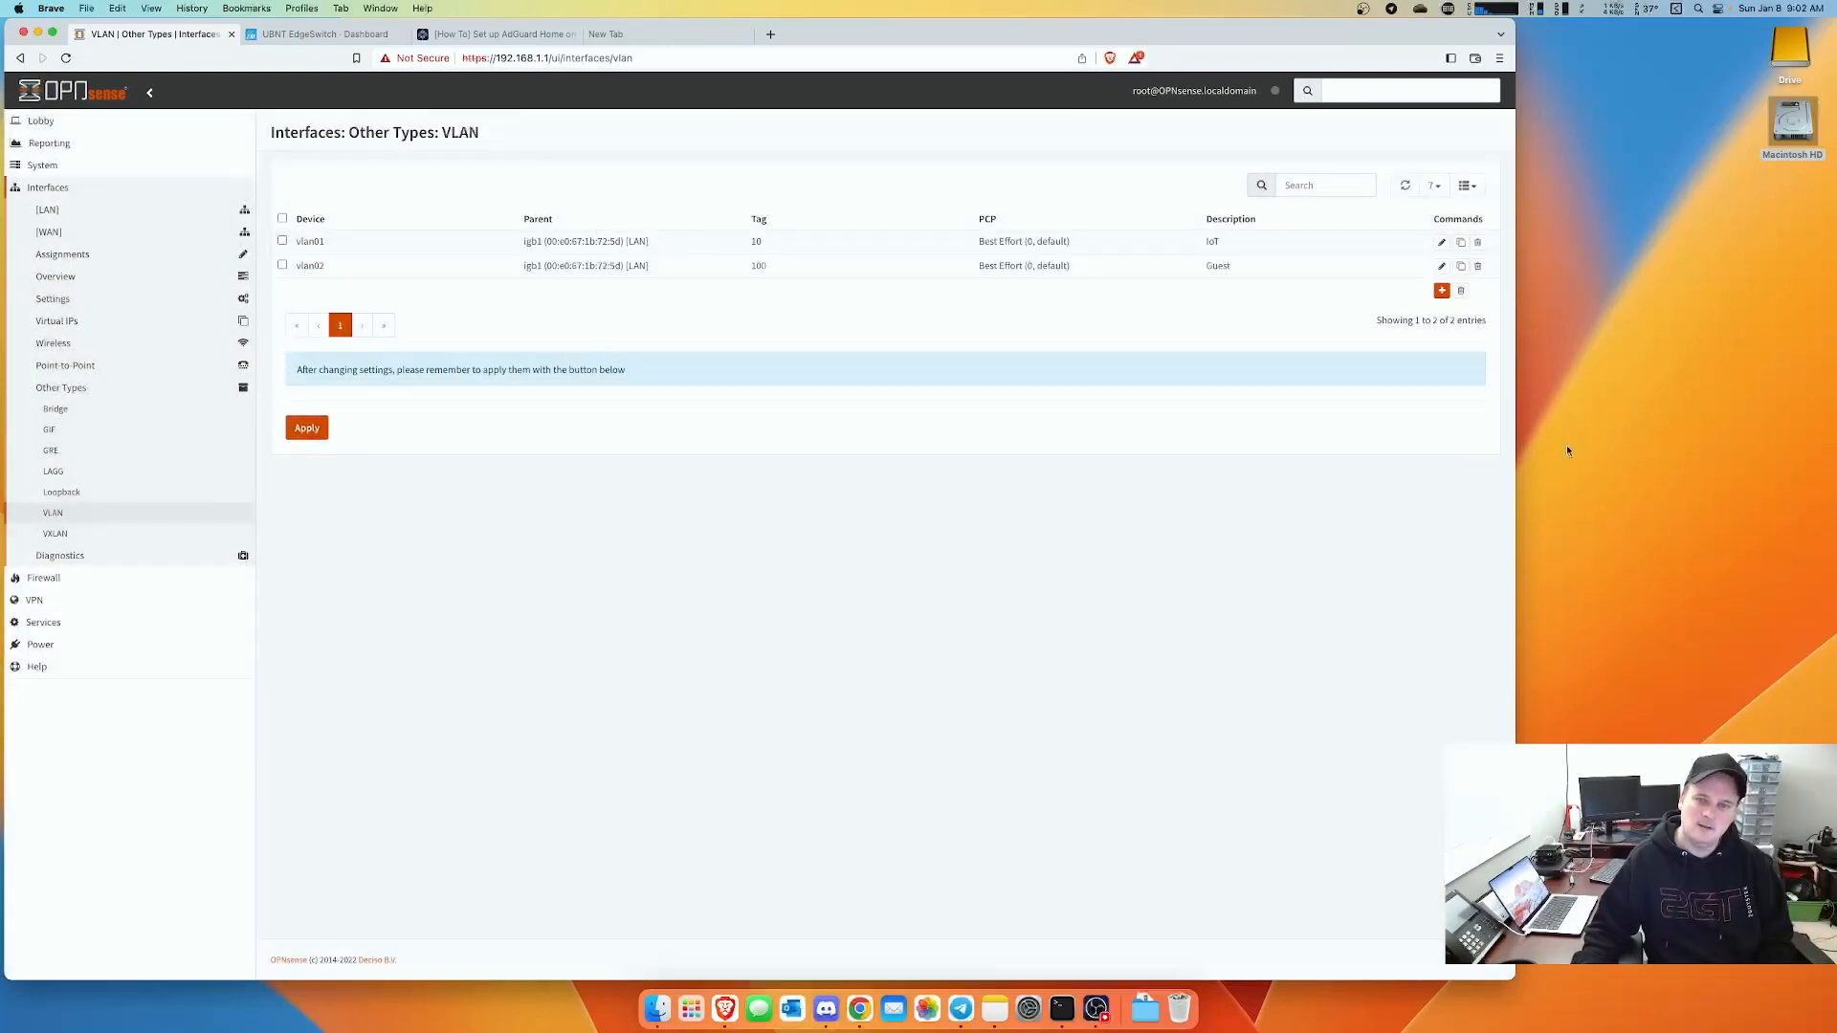
- Add a VLAN with tag 99 on parent igb1 (LAN), described as Camera, and save it
left_click(1441, 291)
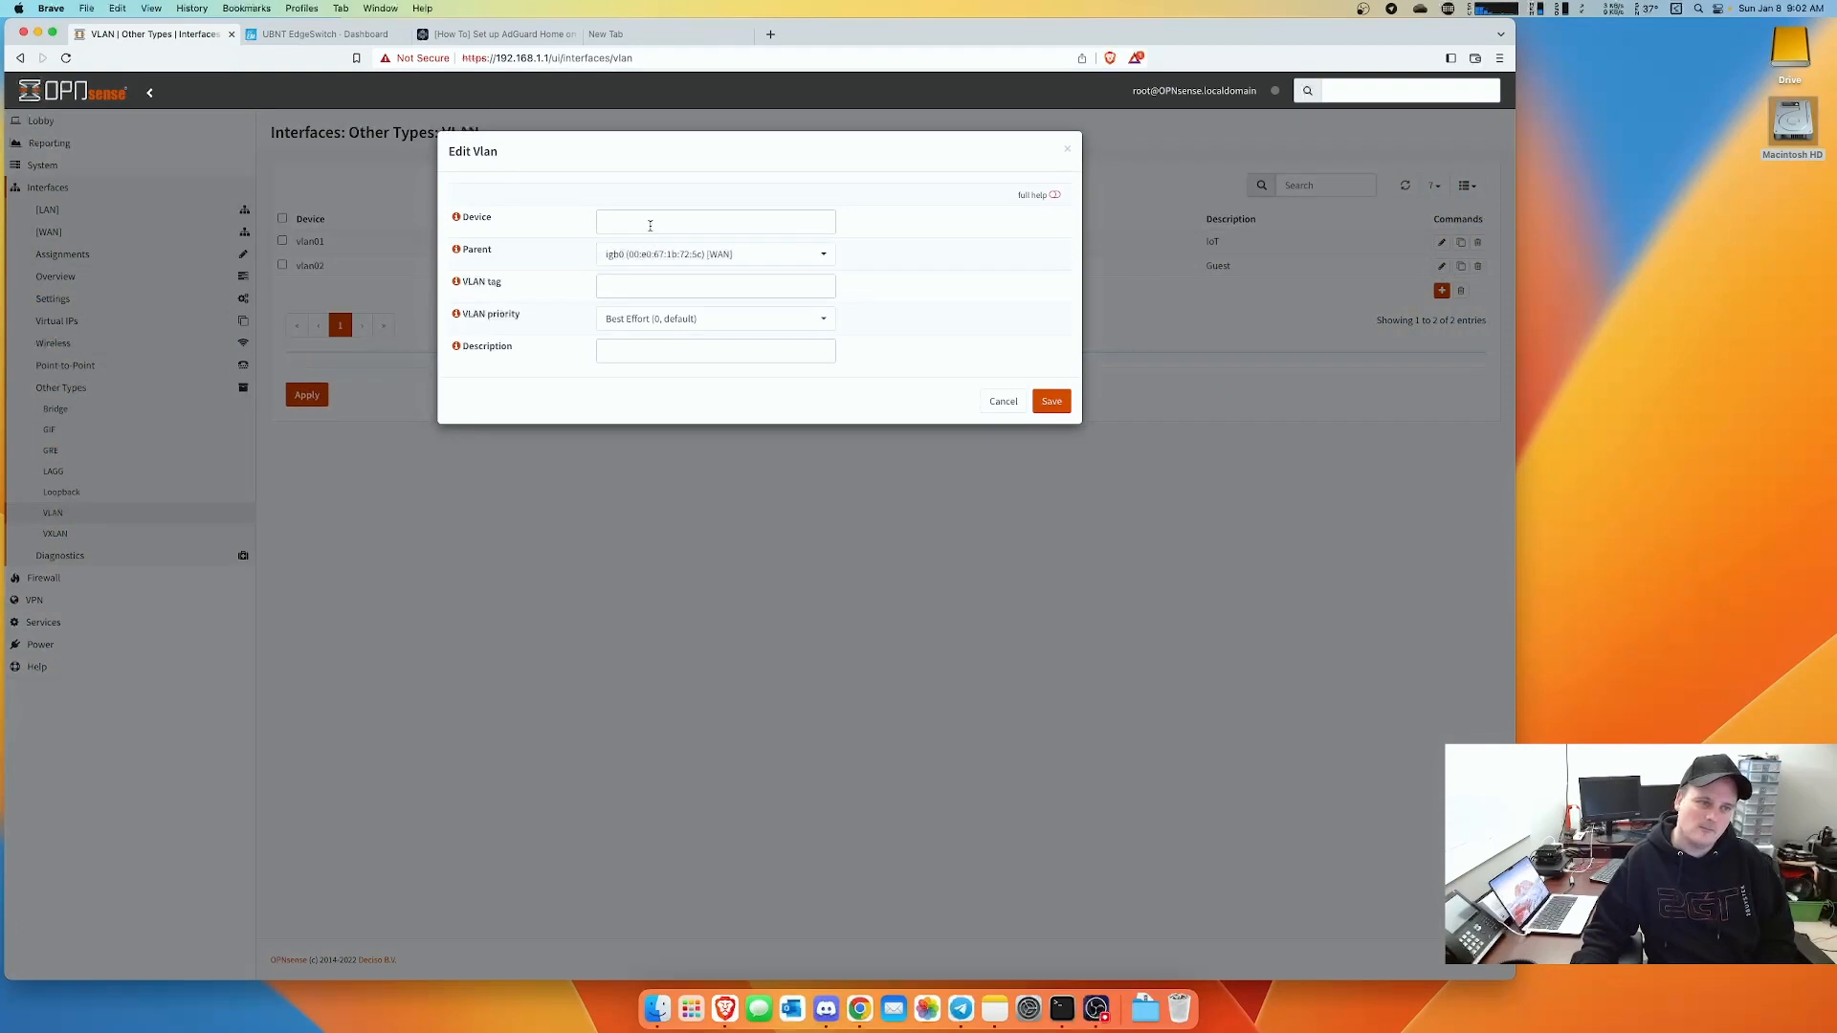
left_click(641, 254)
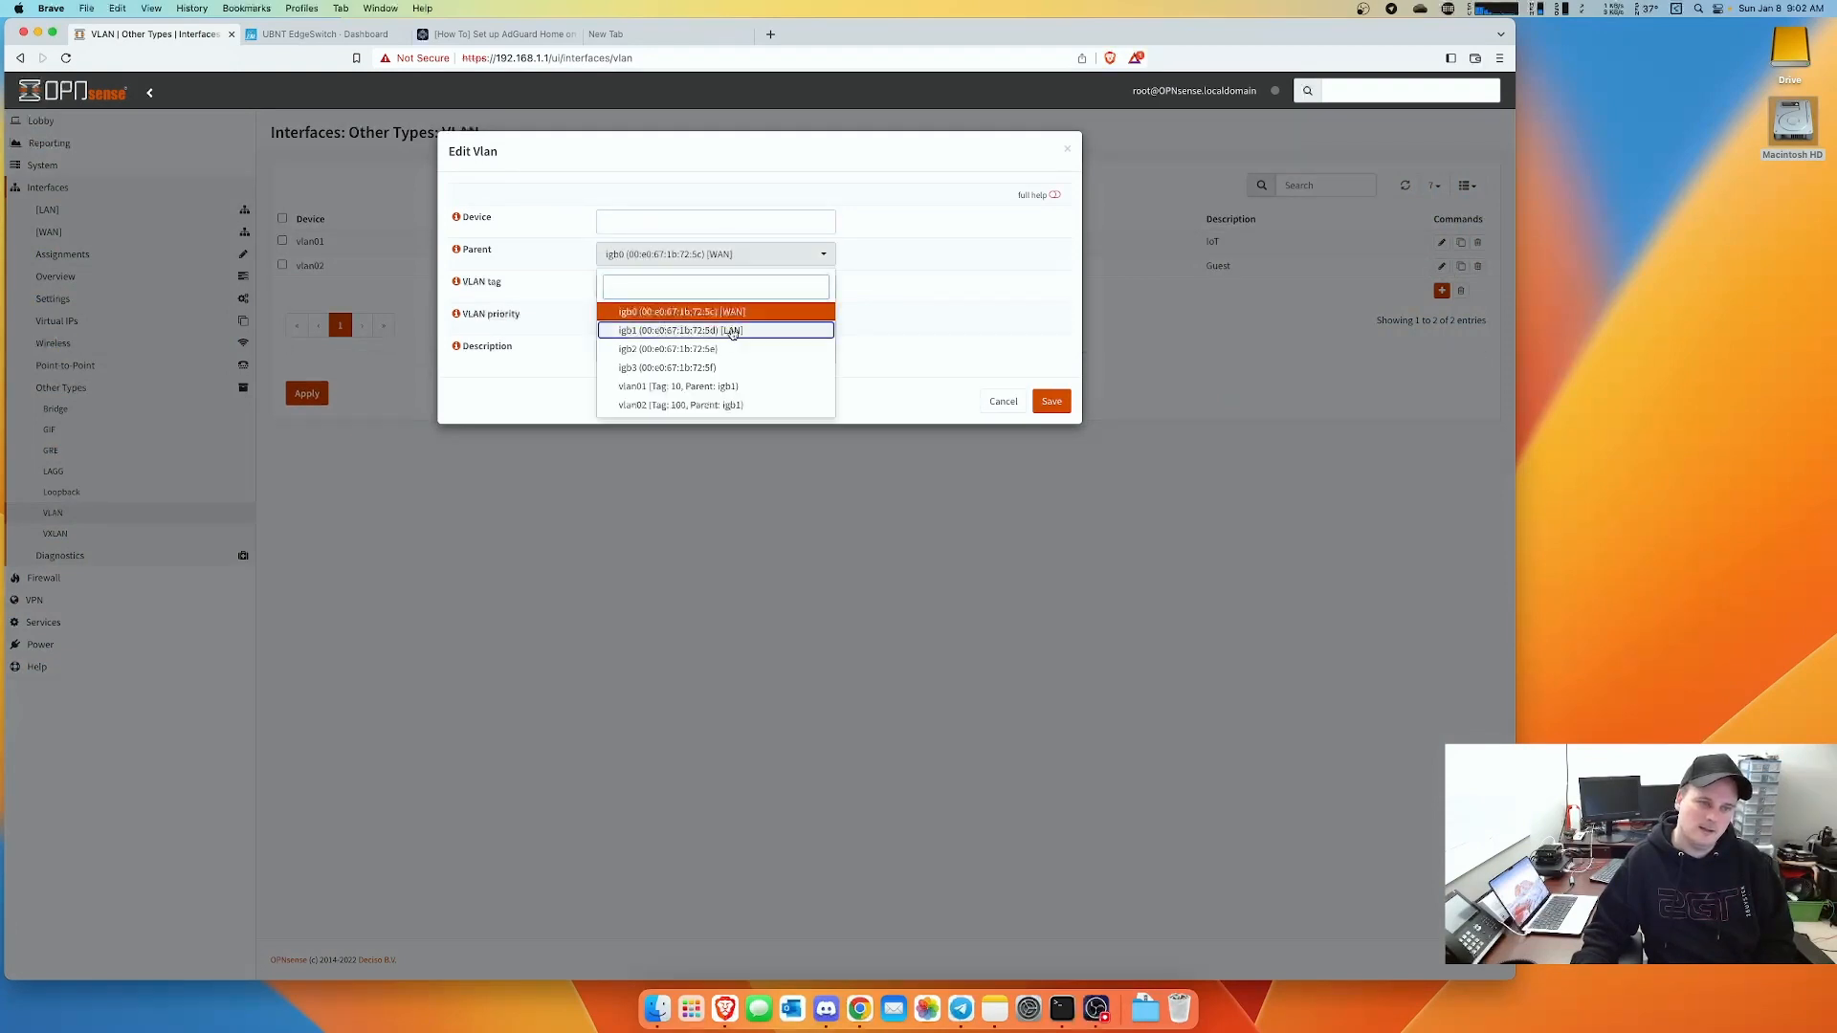
left_click(732, 331)
left_click(632, 288)
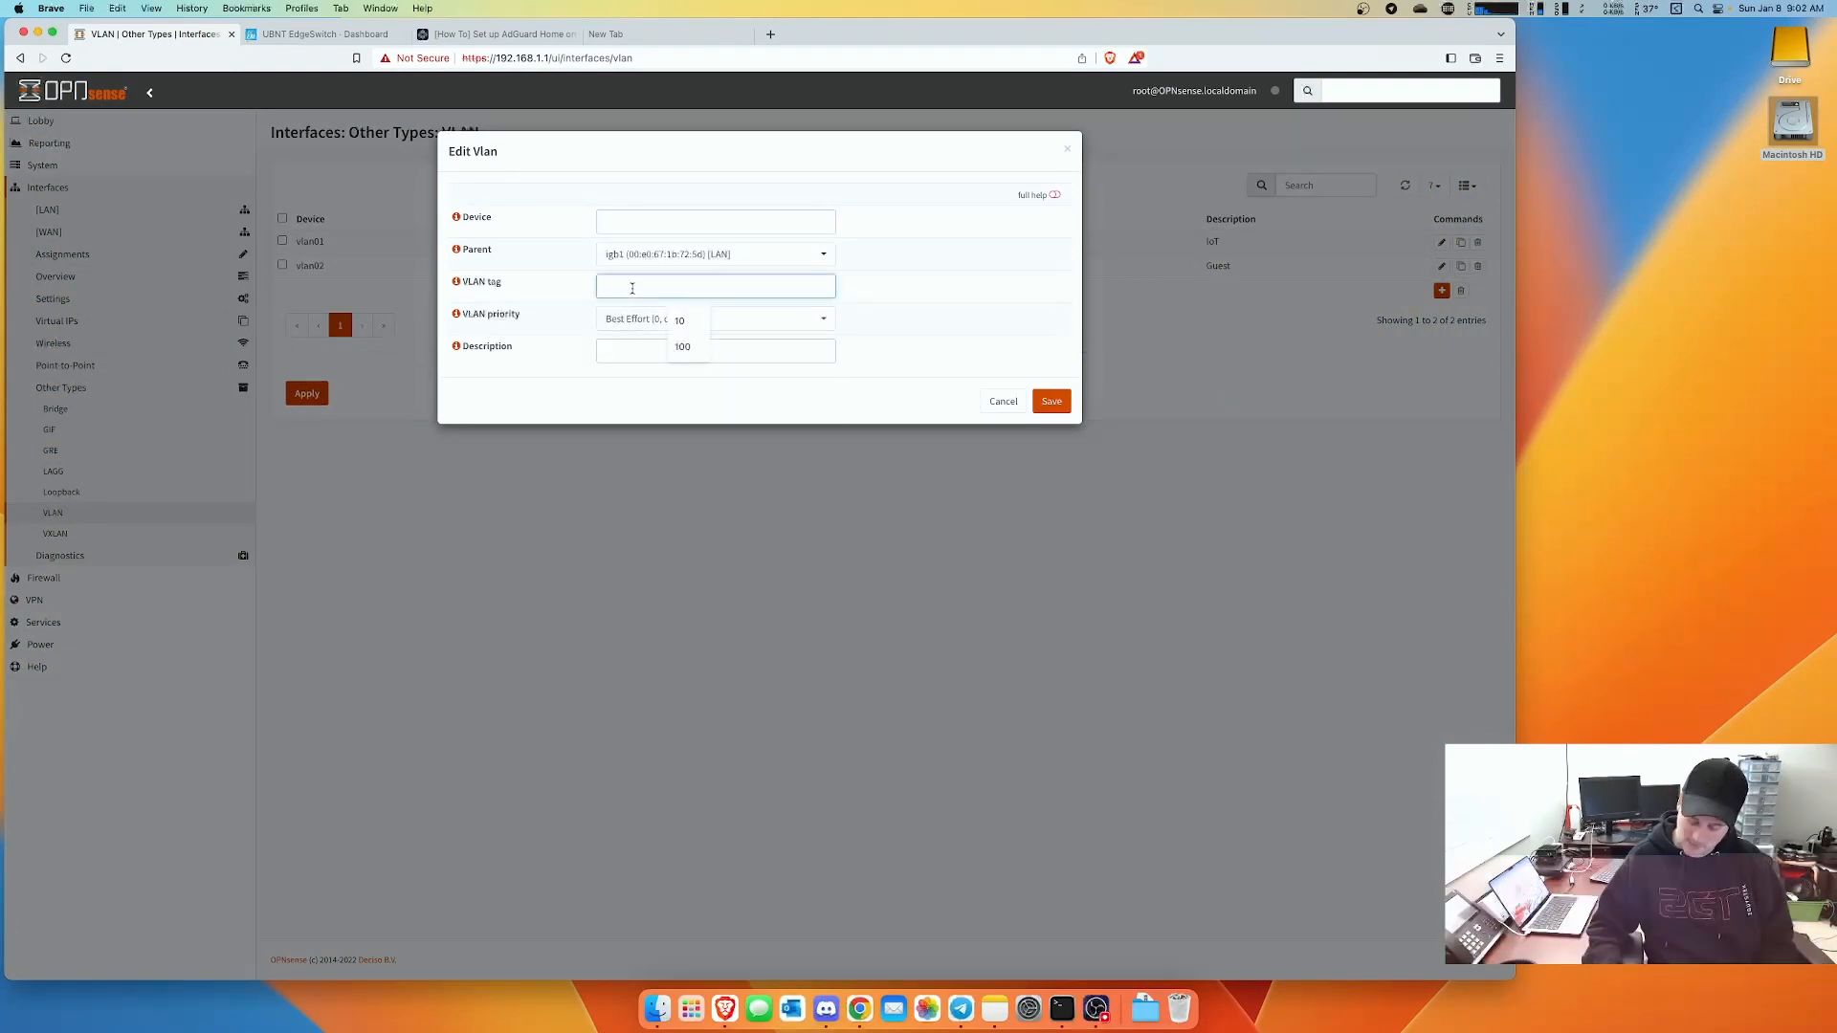
type("99")
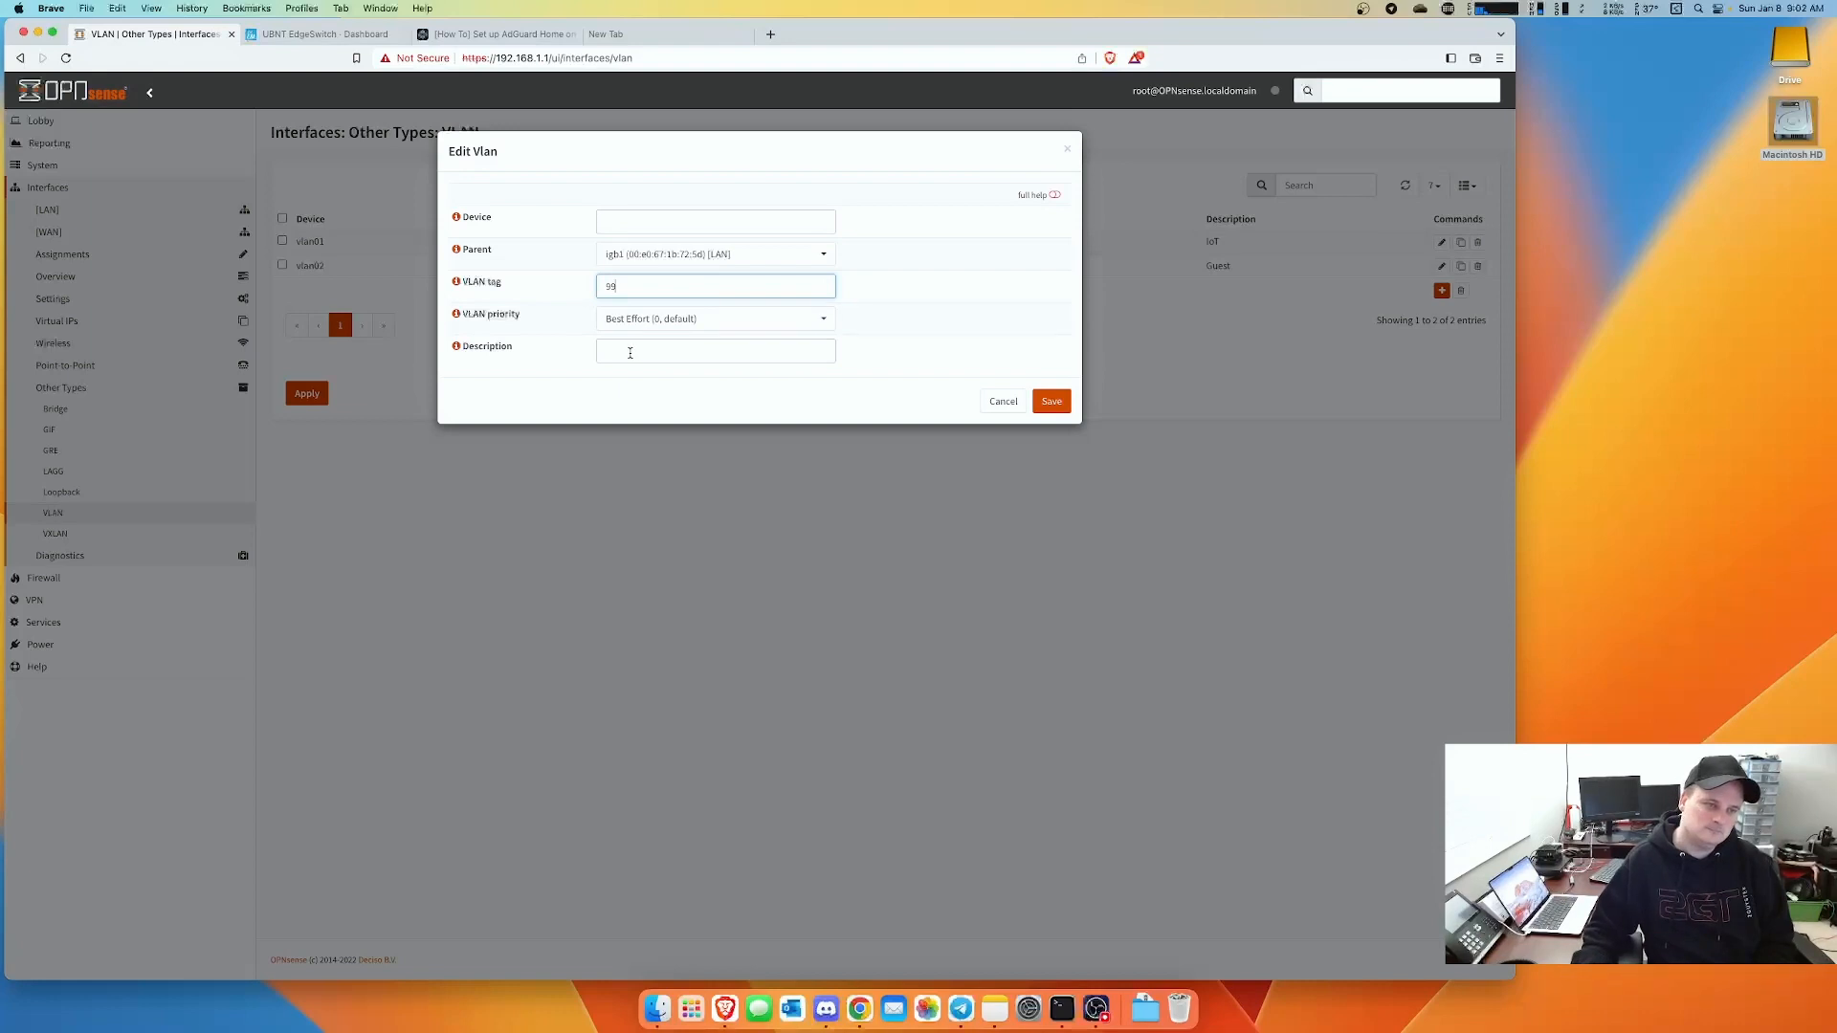
left_click(631, 354)
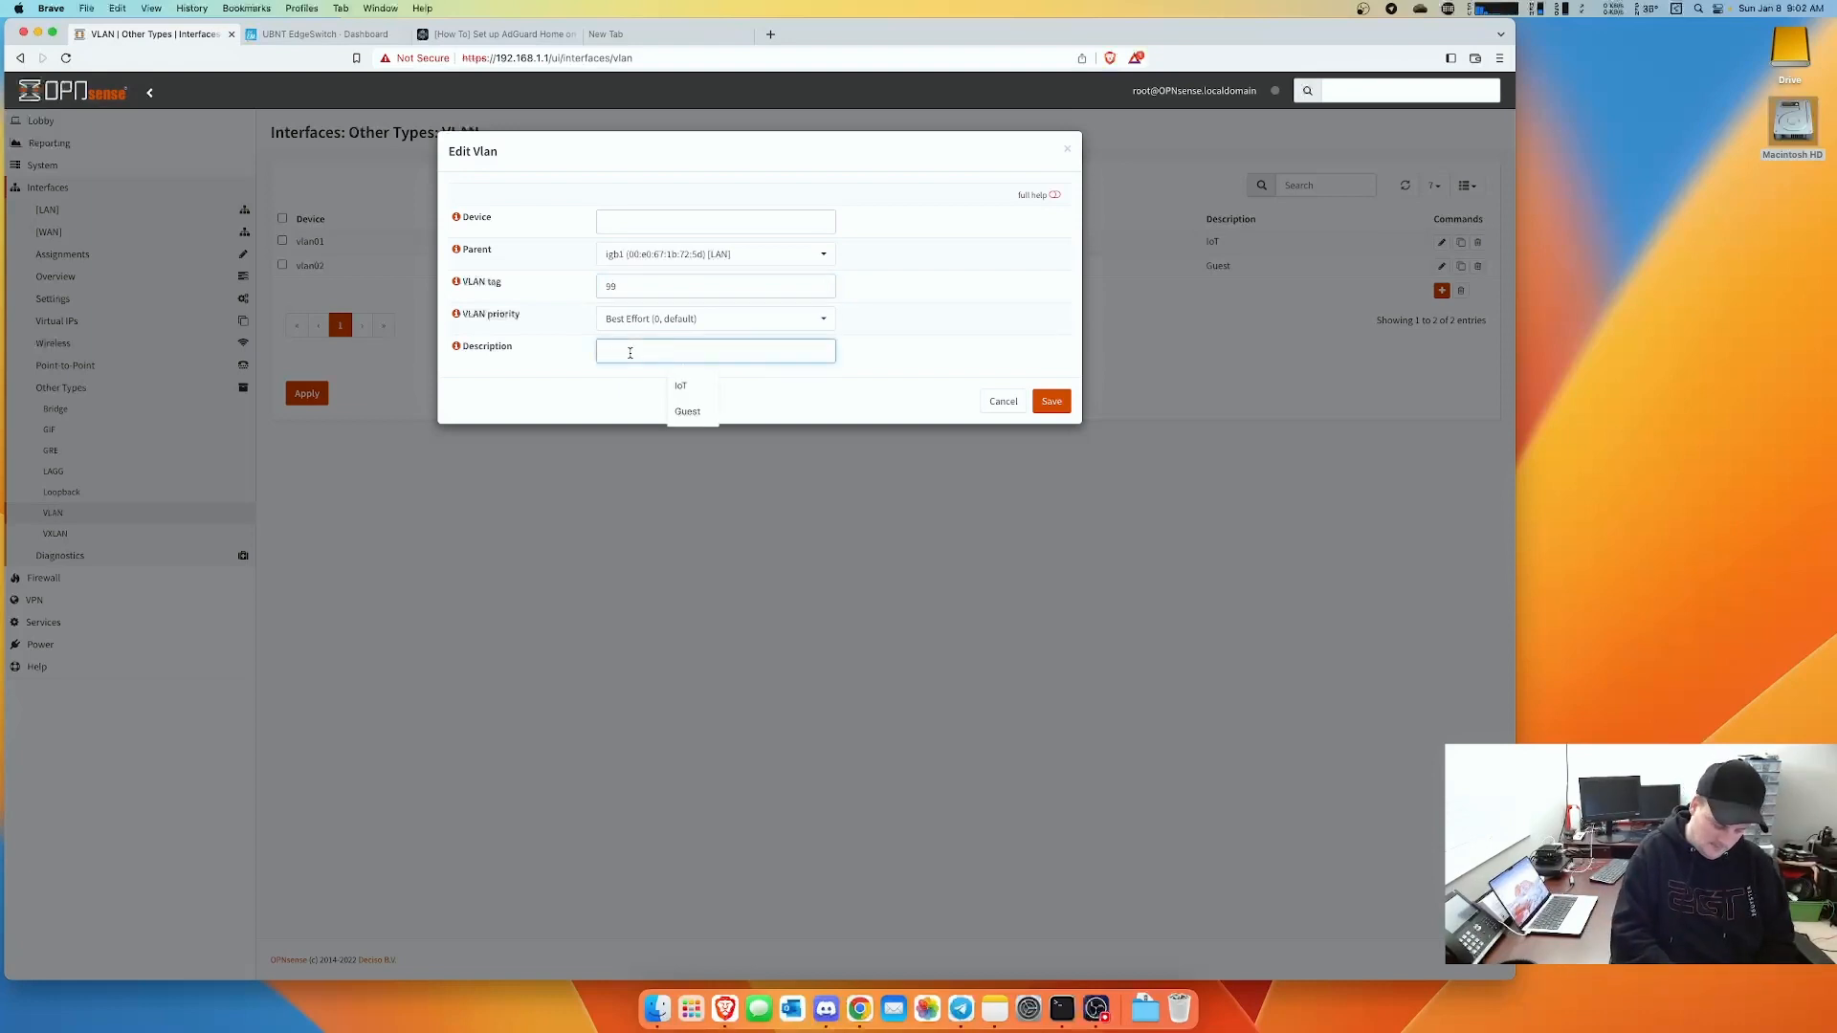
type("Camera")
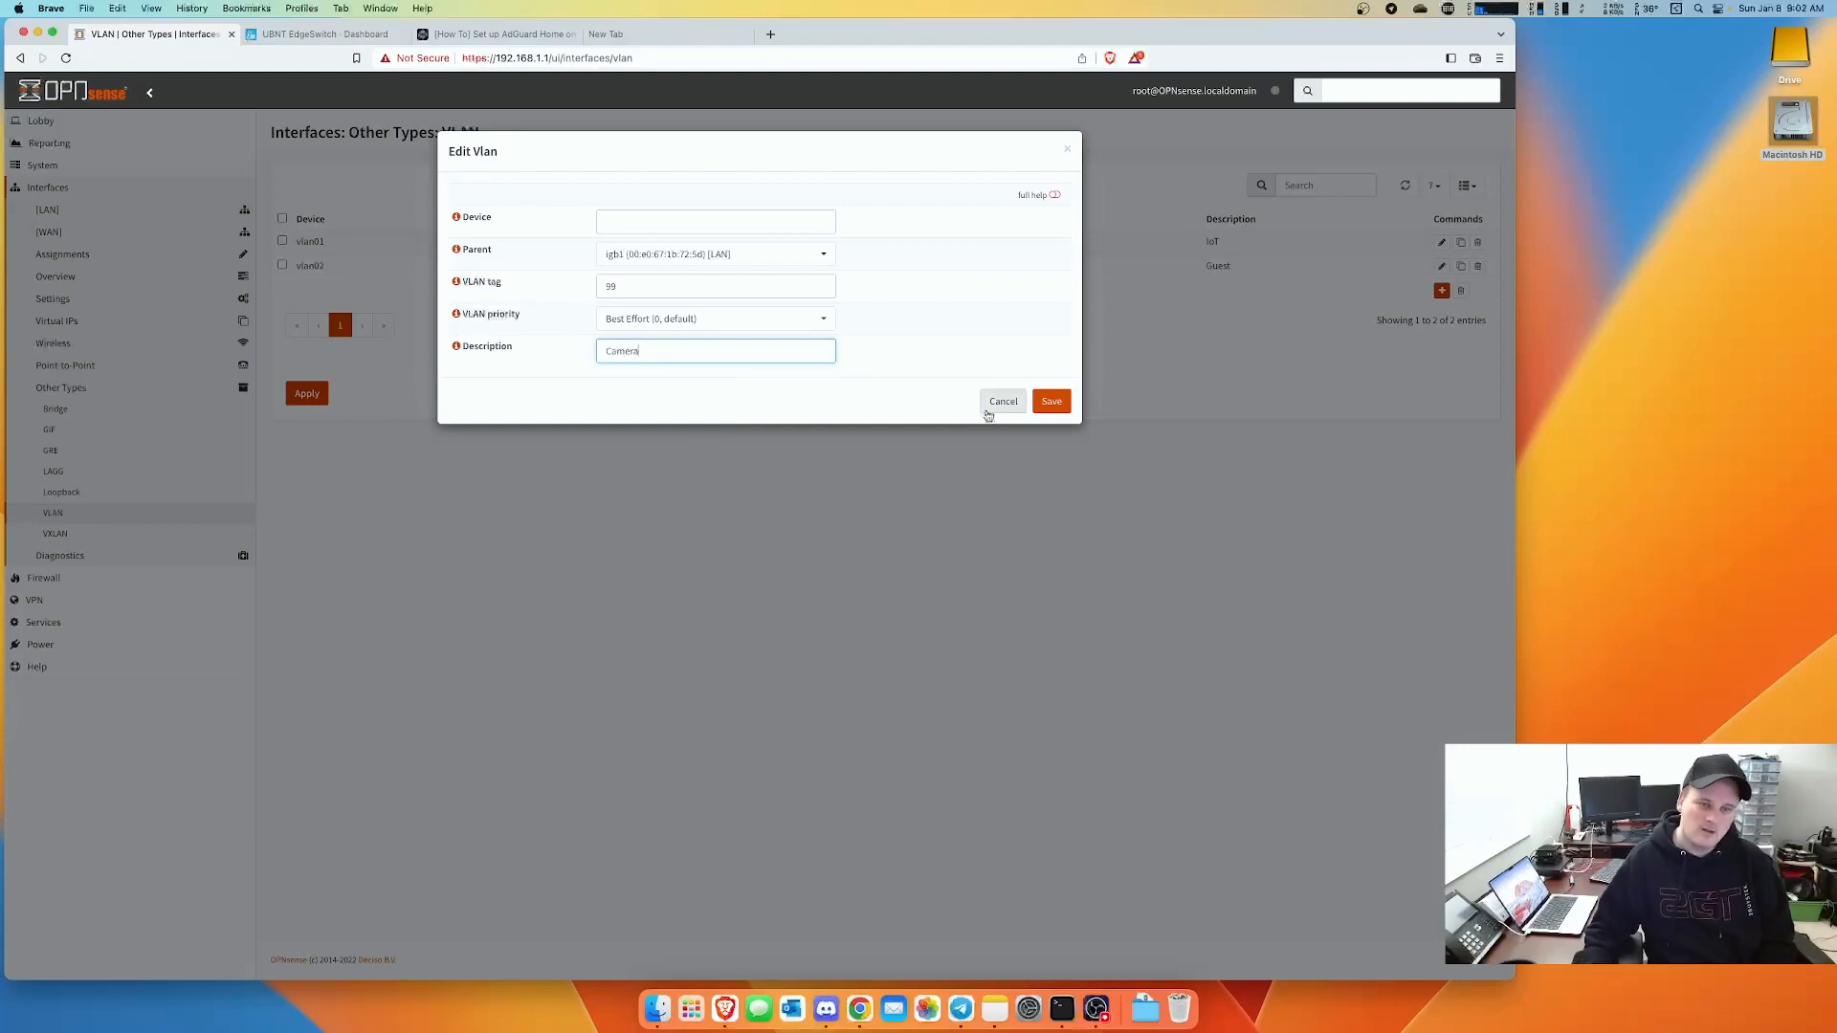
left_click(1051, 401)
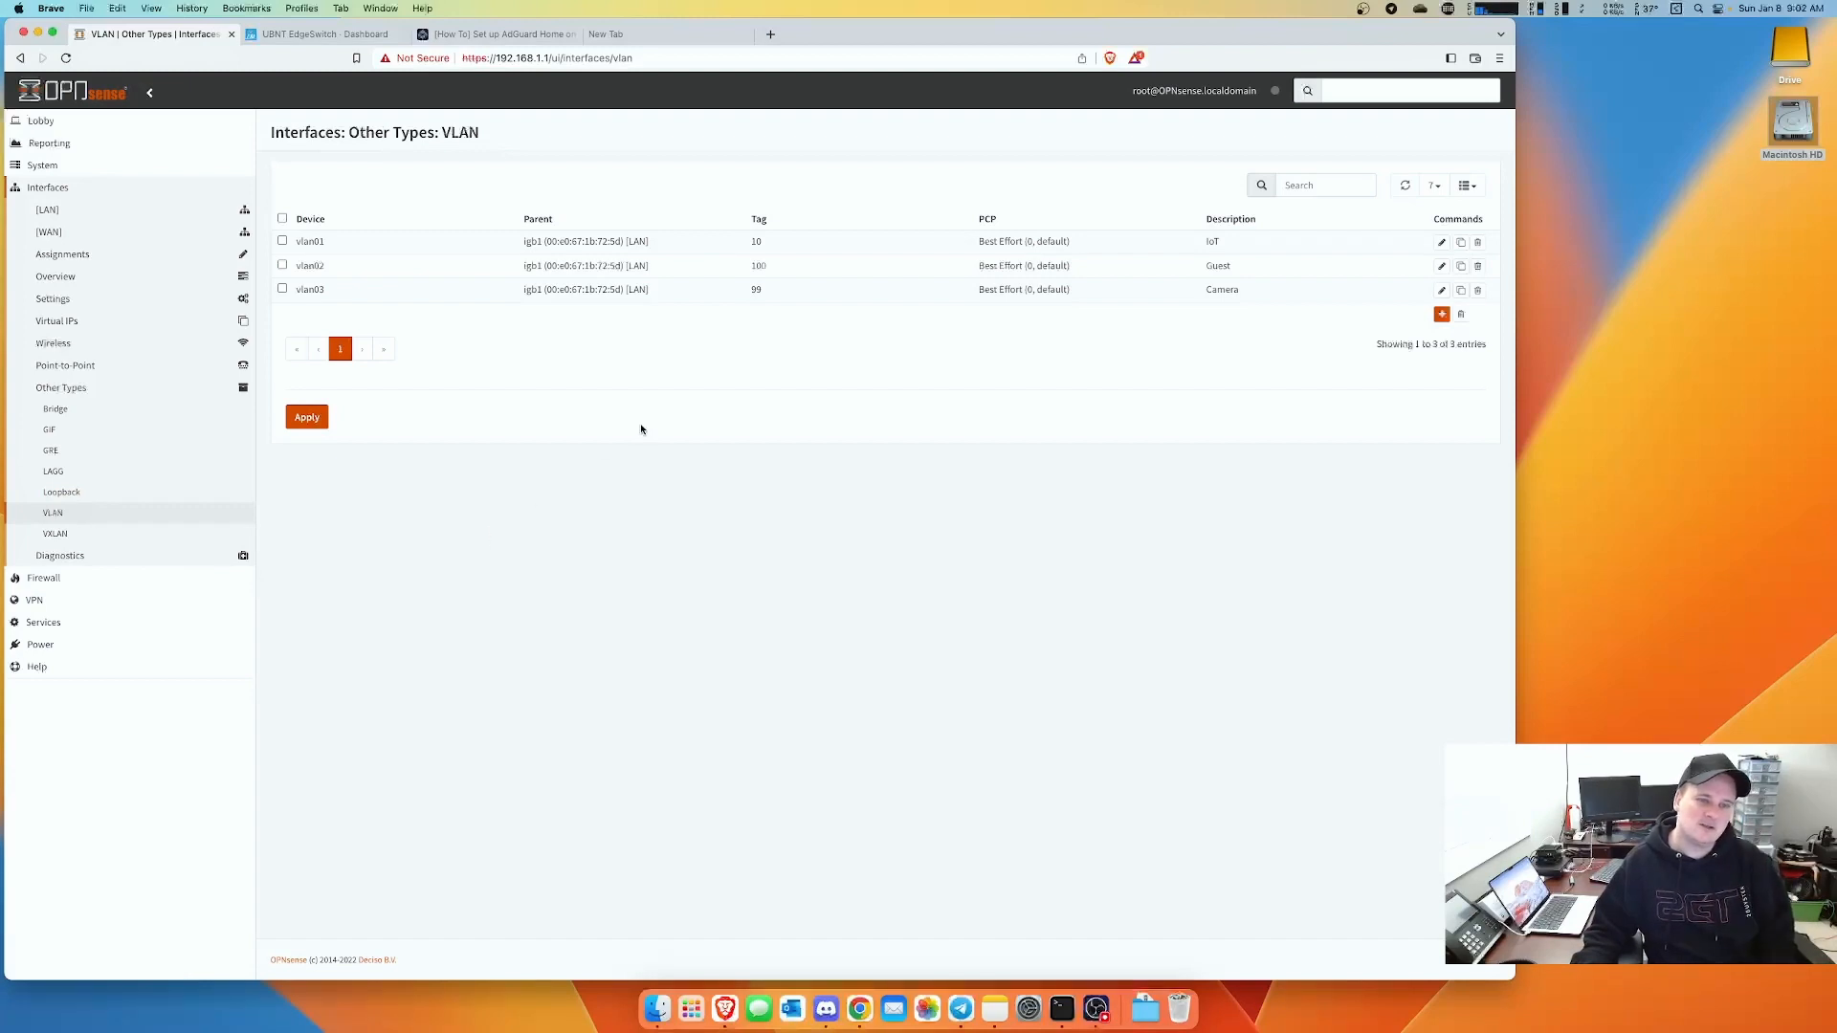
- Assign vlan01 (IoT) and vlan02 (Guest) as new interfaces under Interfaces > Assignments
left_click(108, 255)
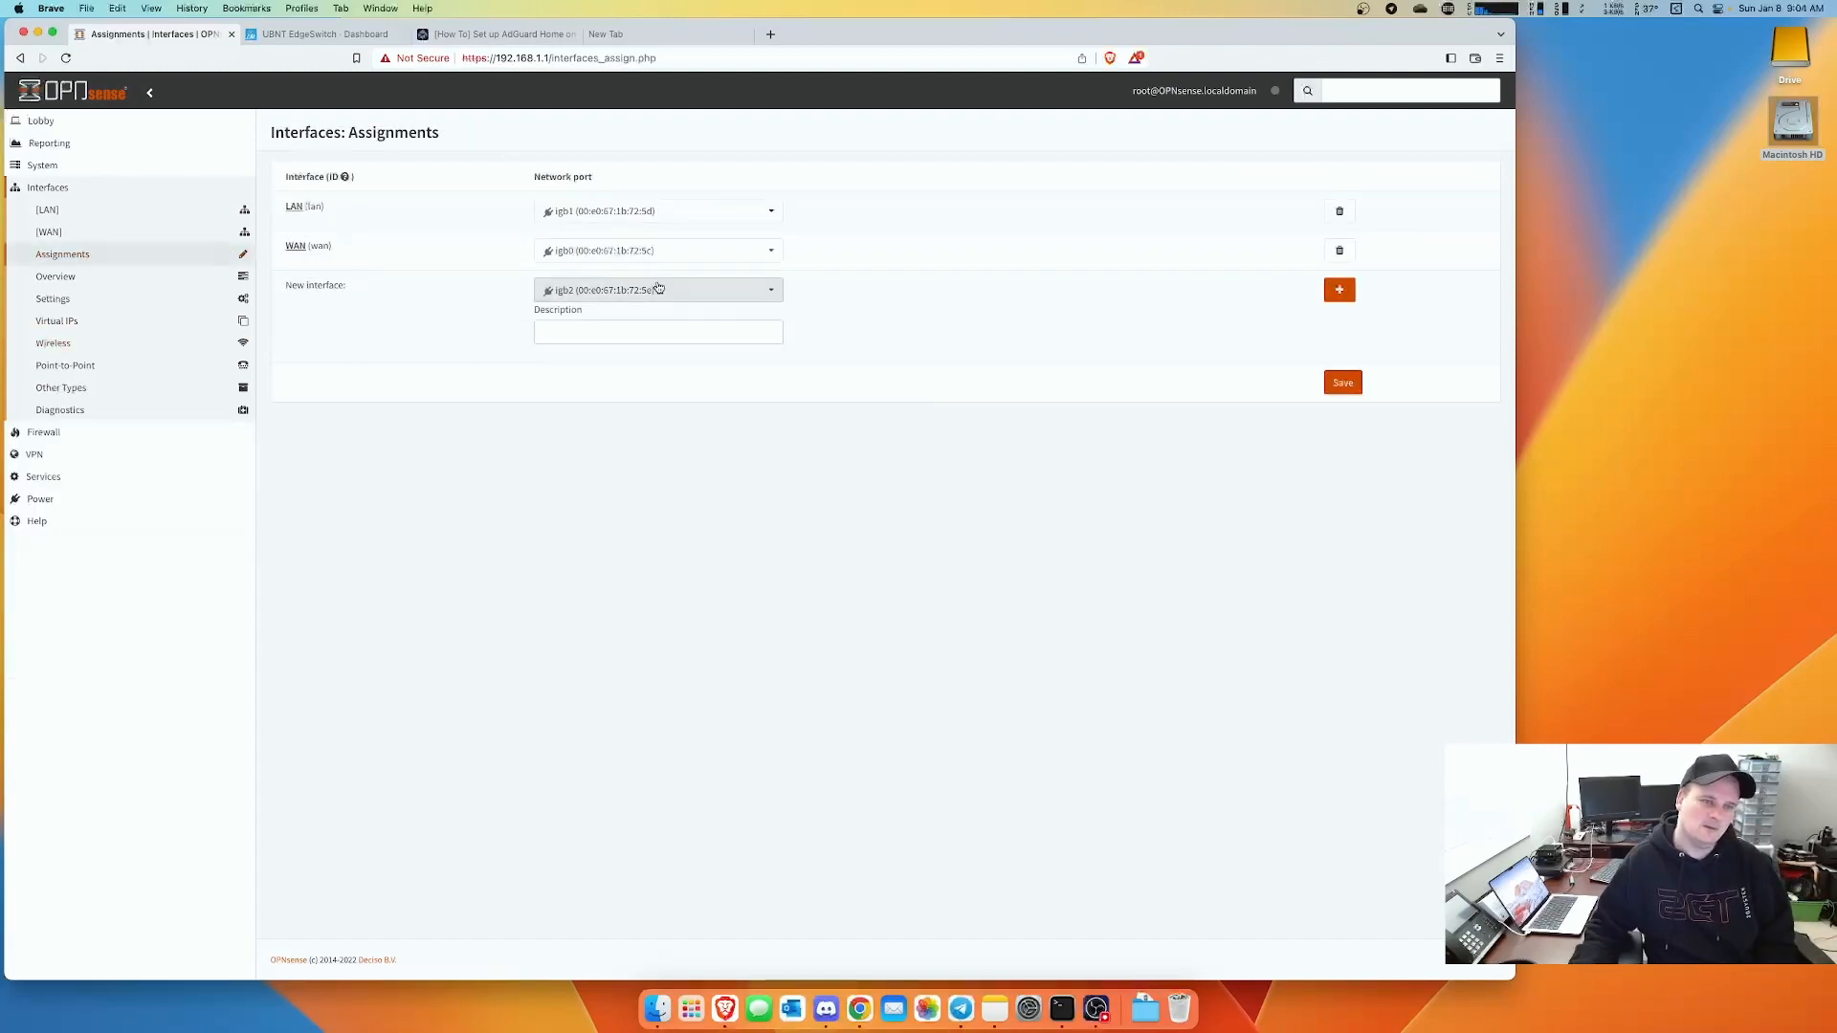
left_click(659, 289)
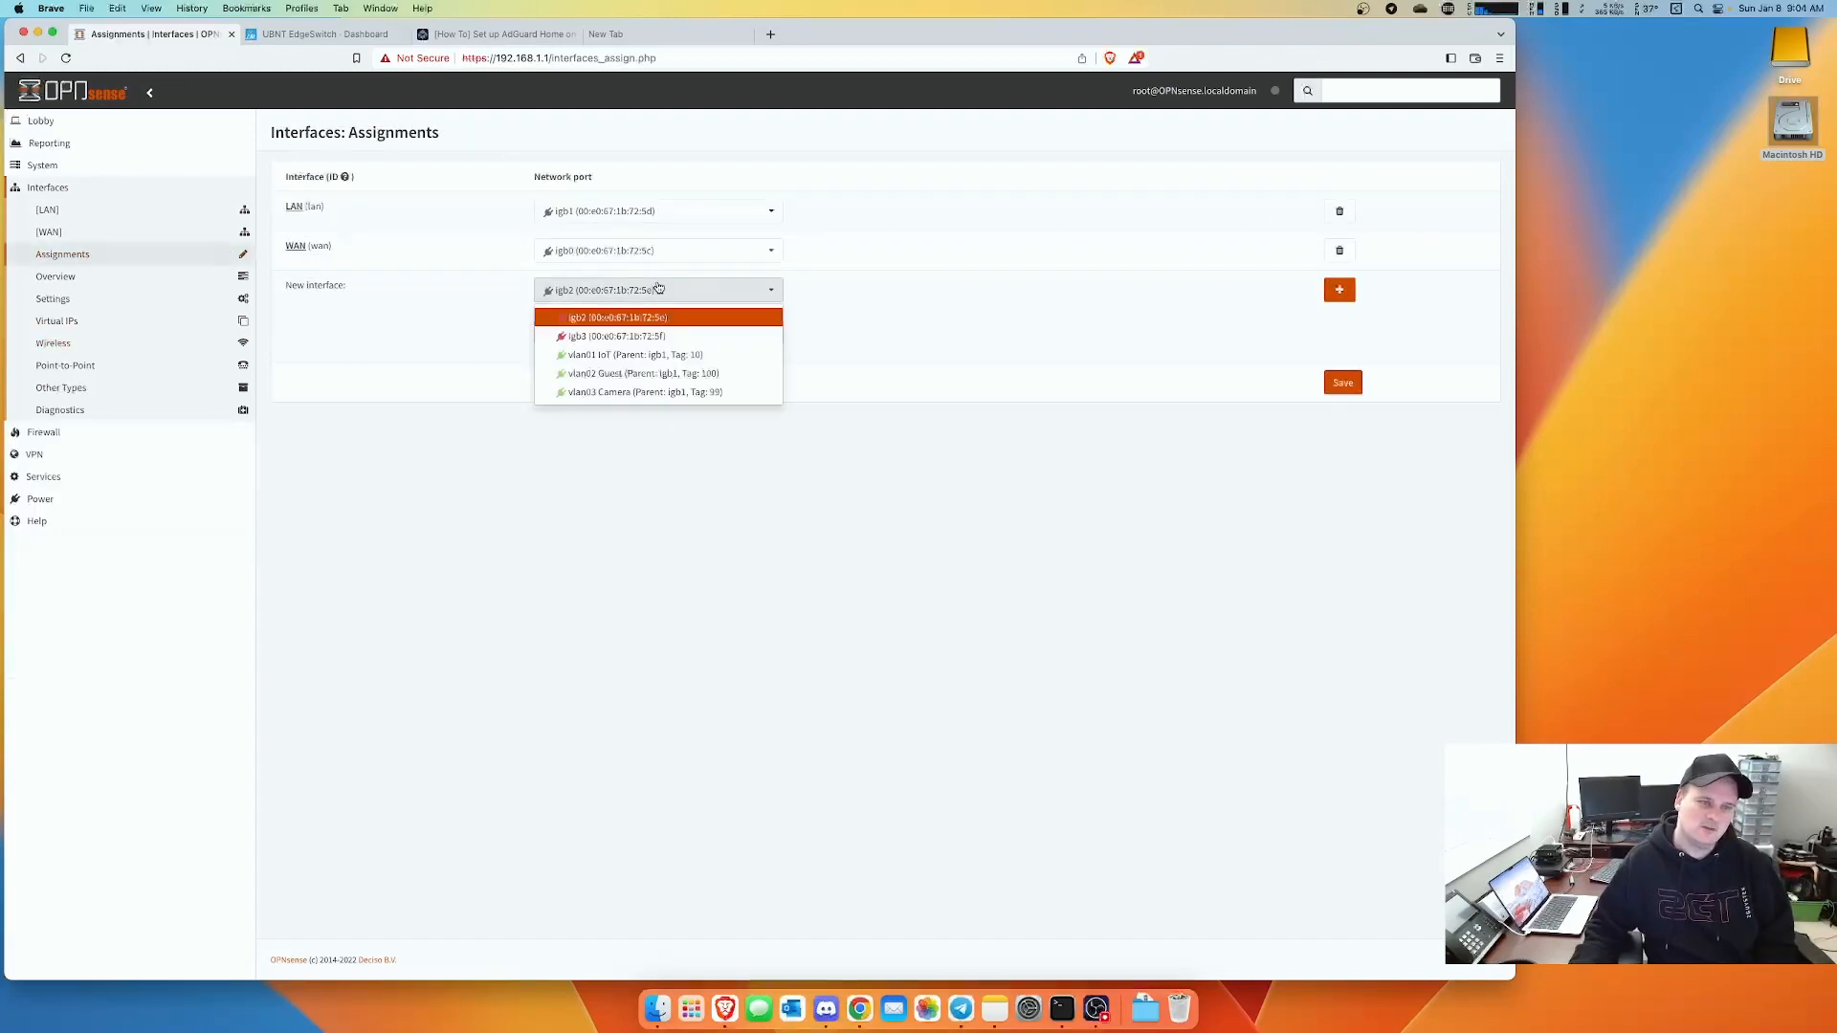
left_click(664, 356)
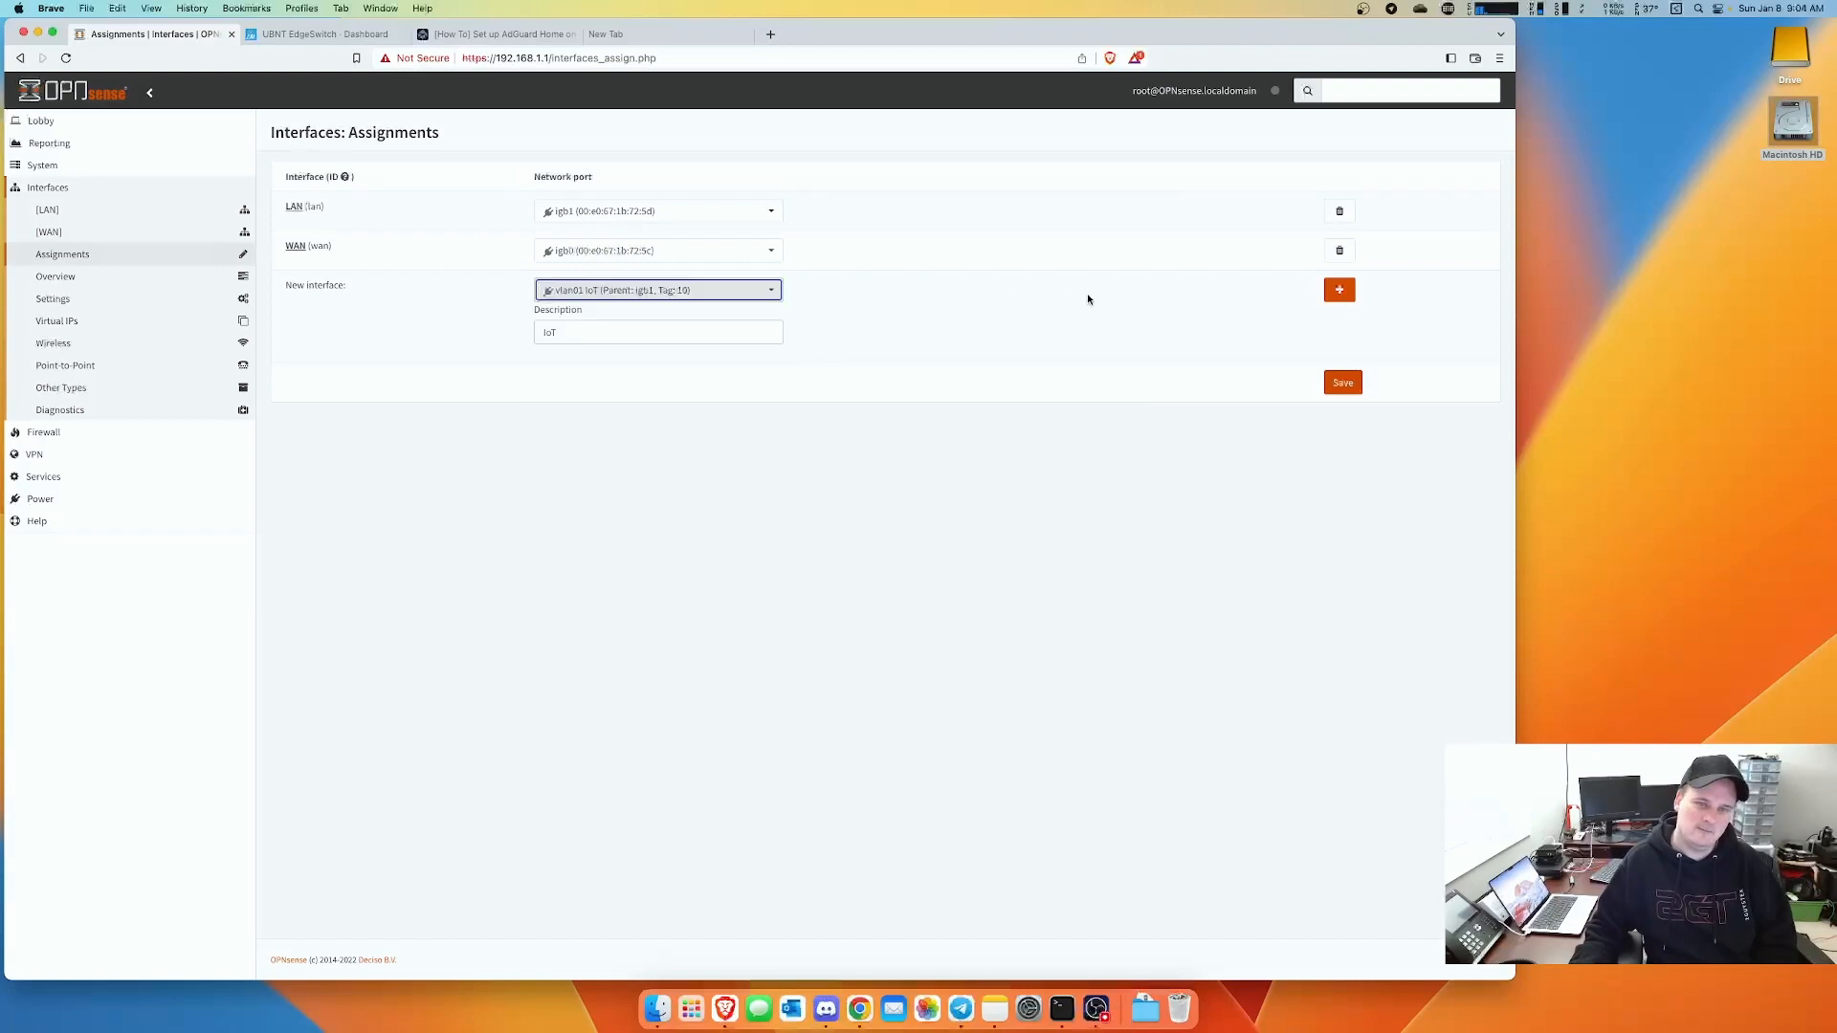
left_click(1338, 292)
left_click(658, 329)
left_click(600, 394)
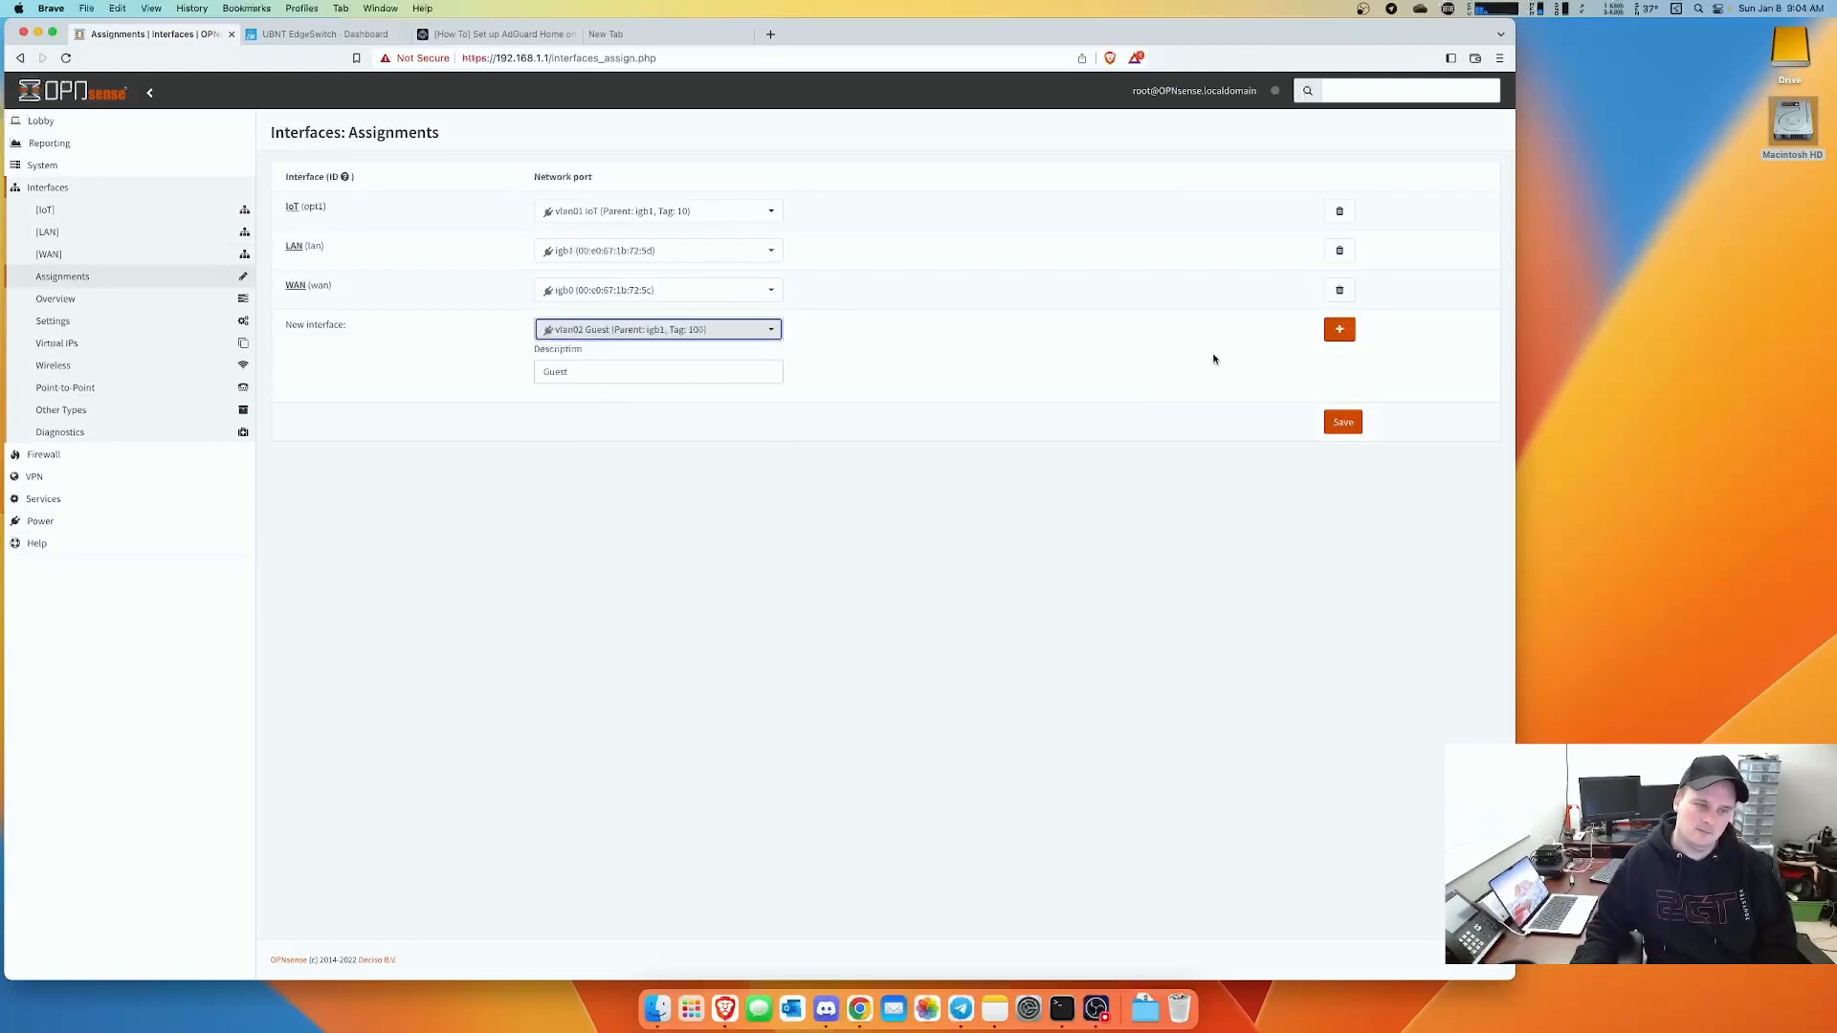
left_click(1338, 329)
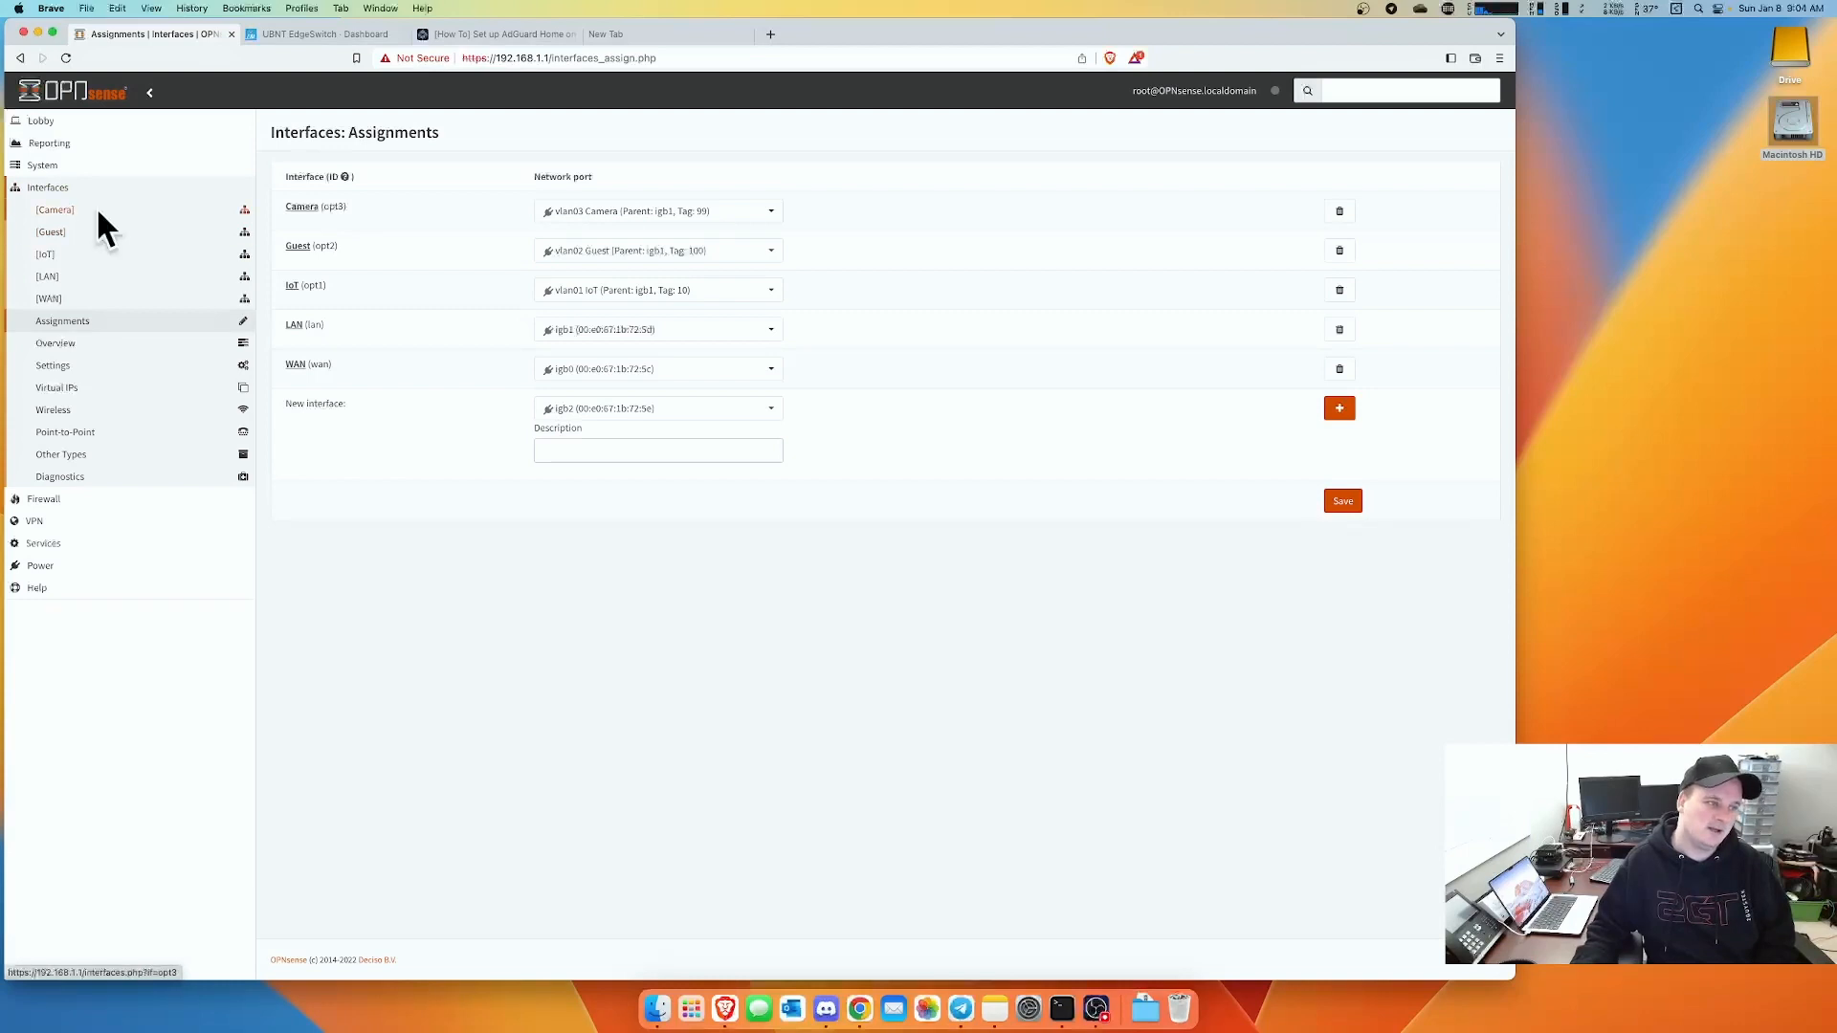
- Enable the IoT interface with static IPv4 192.168.10.1/24, then save and apply
left_click(48, 256)
left_click(562, 208)
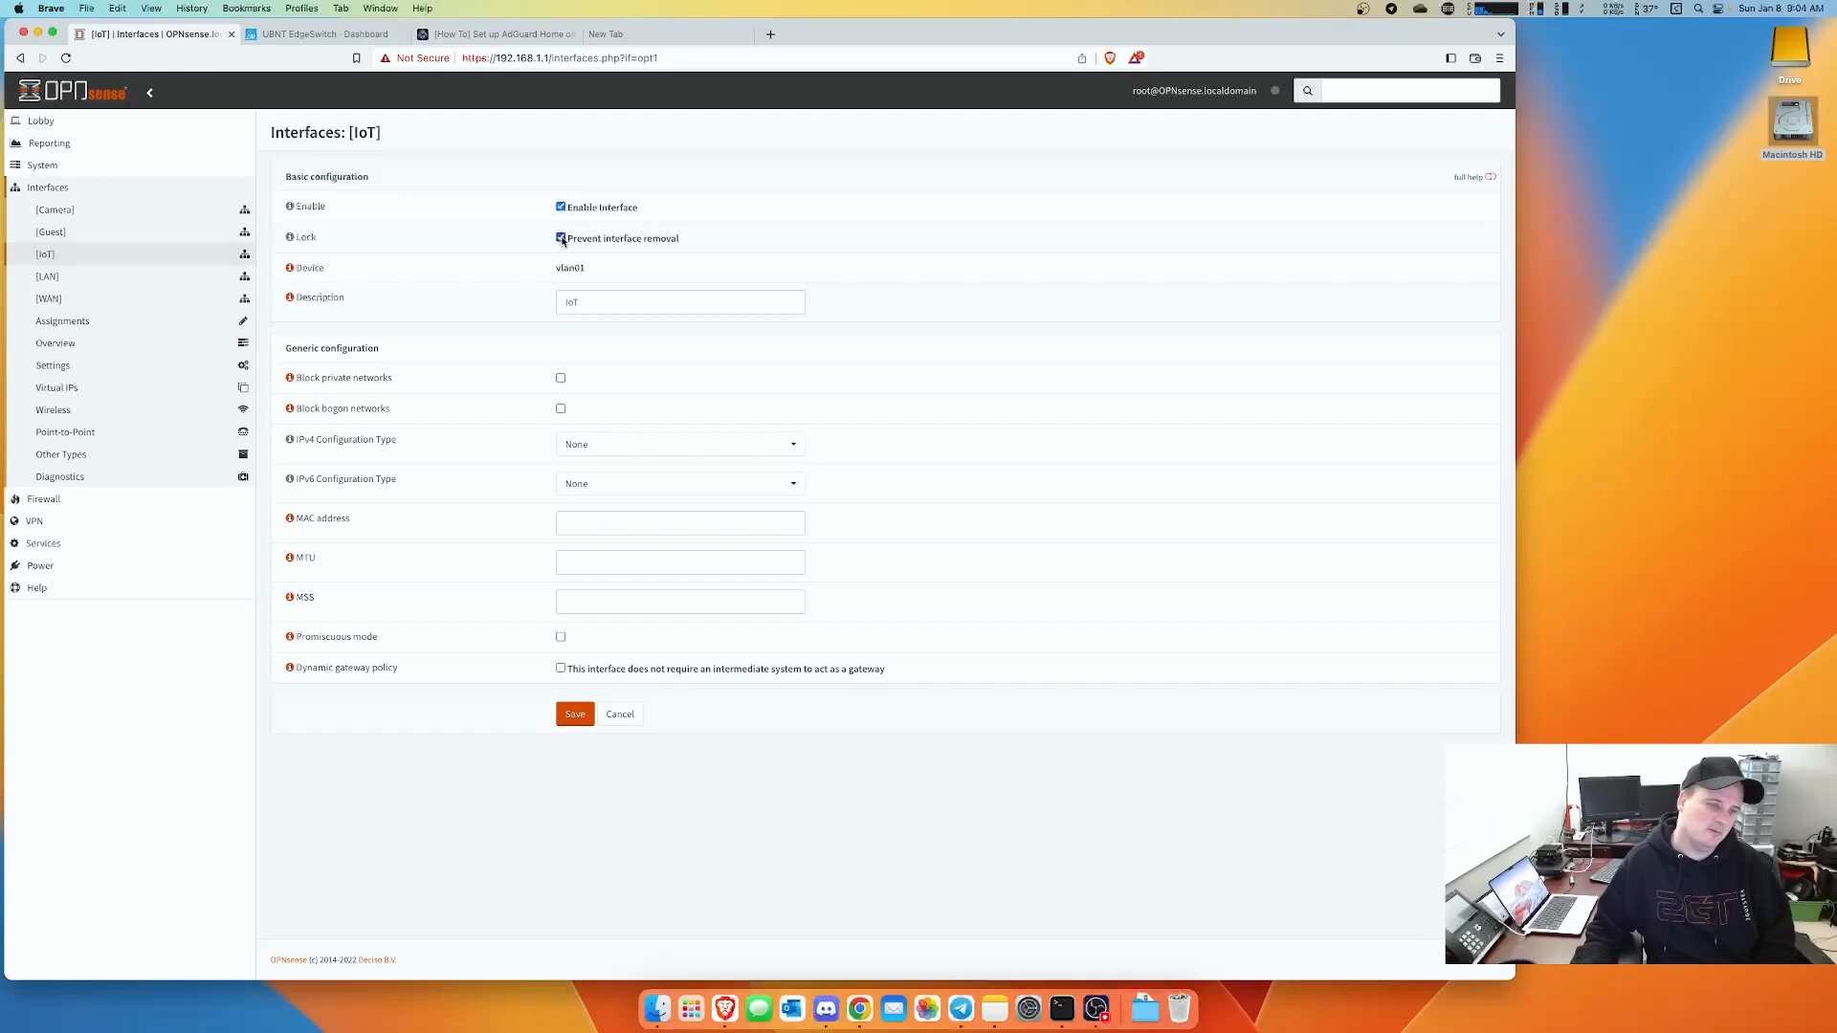
left_click(628, 447)
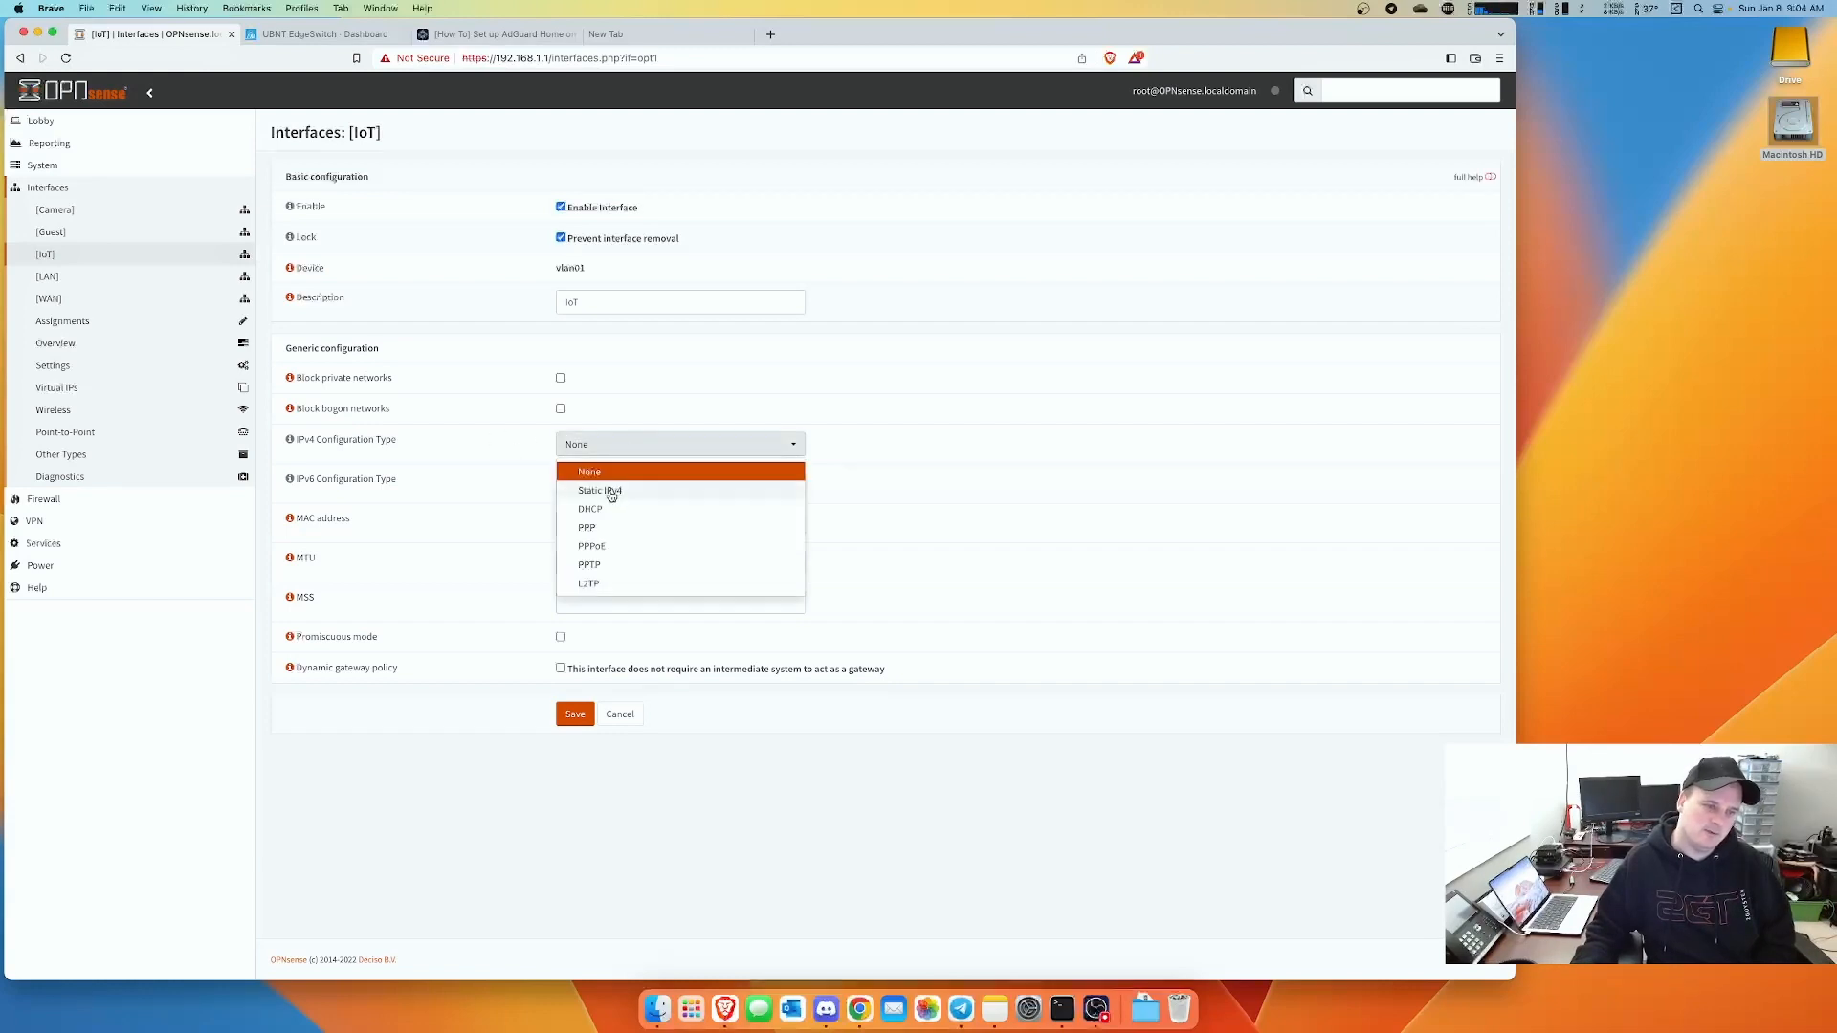
left_click(607, 488)
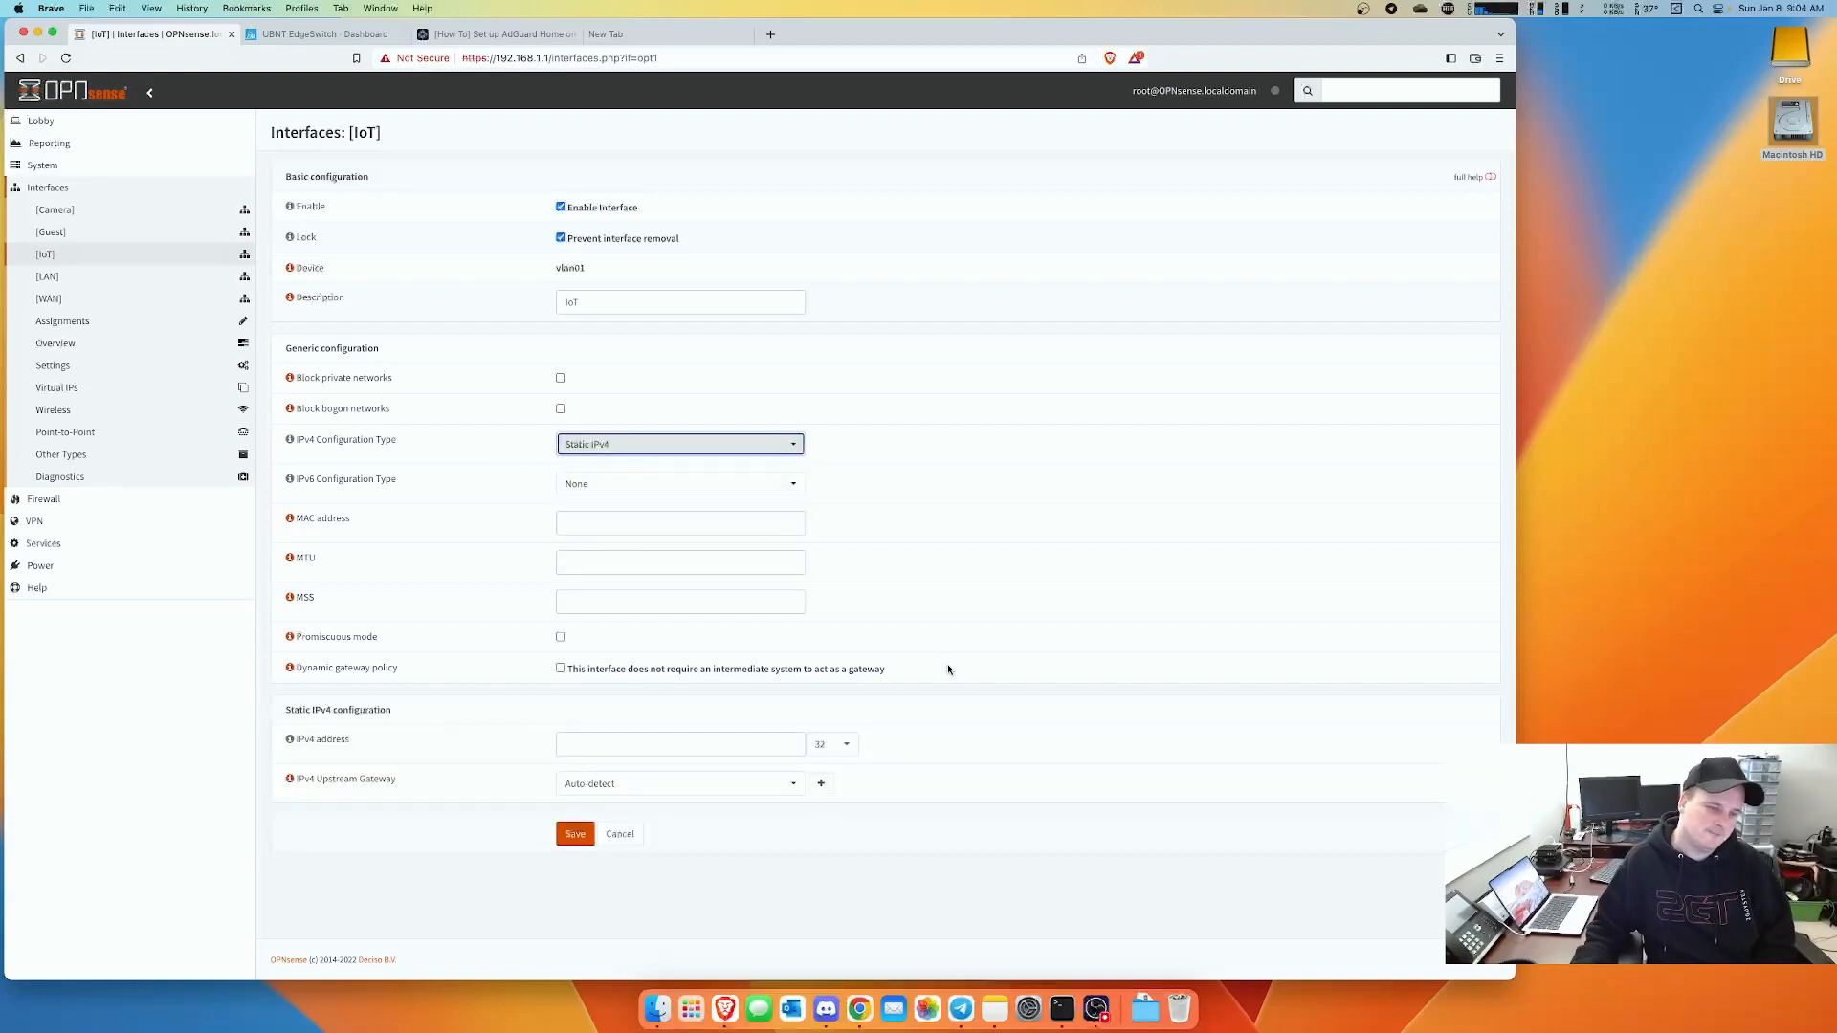
left_click(829, 745)
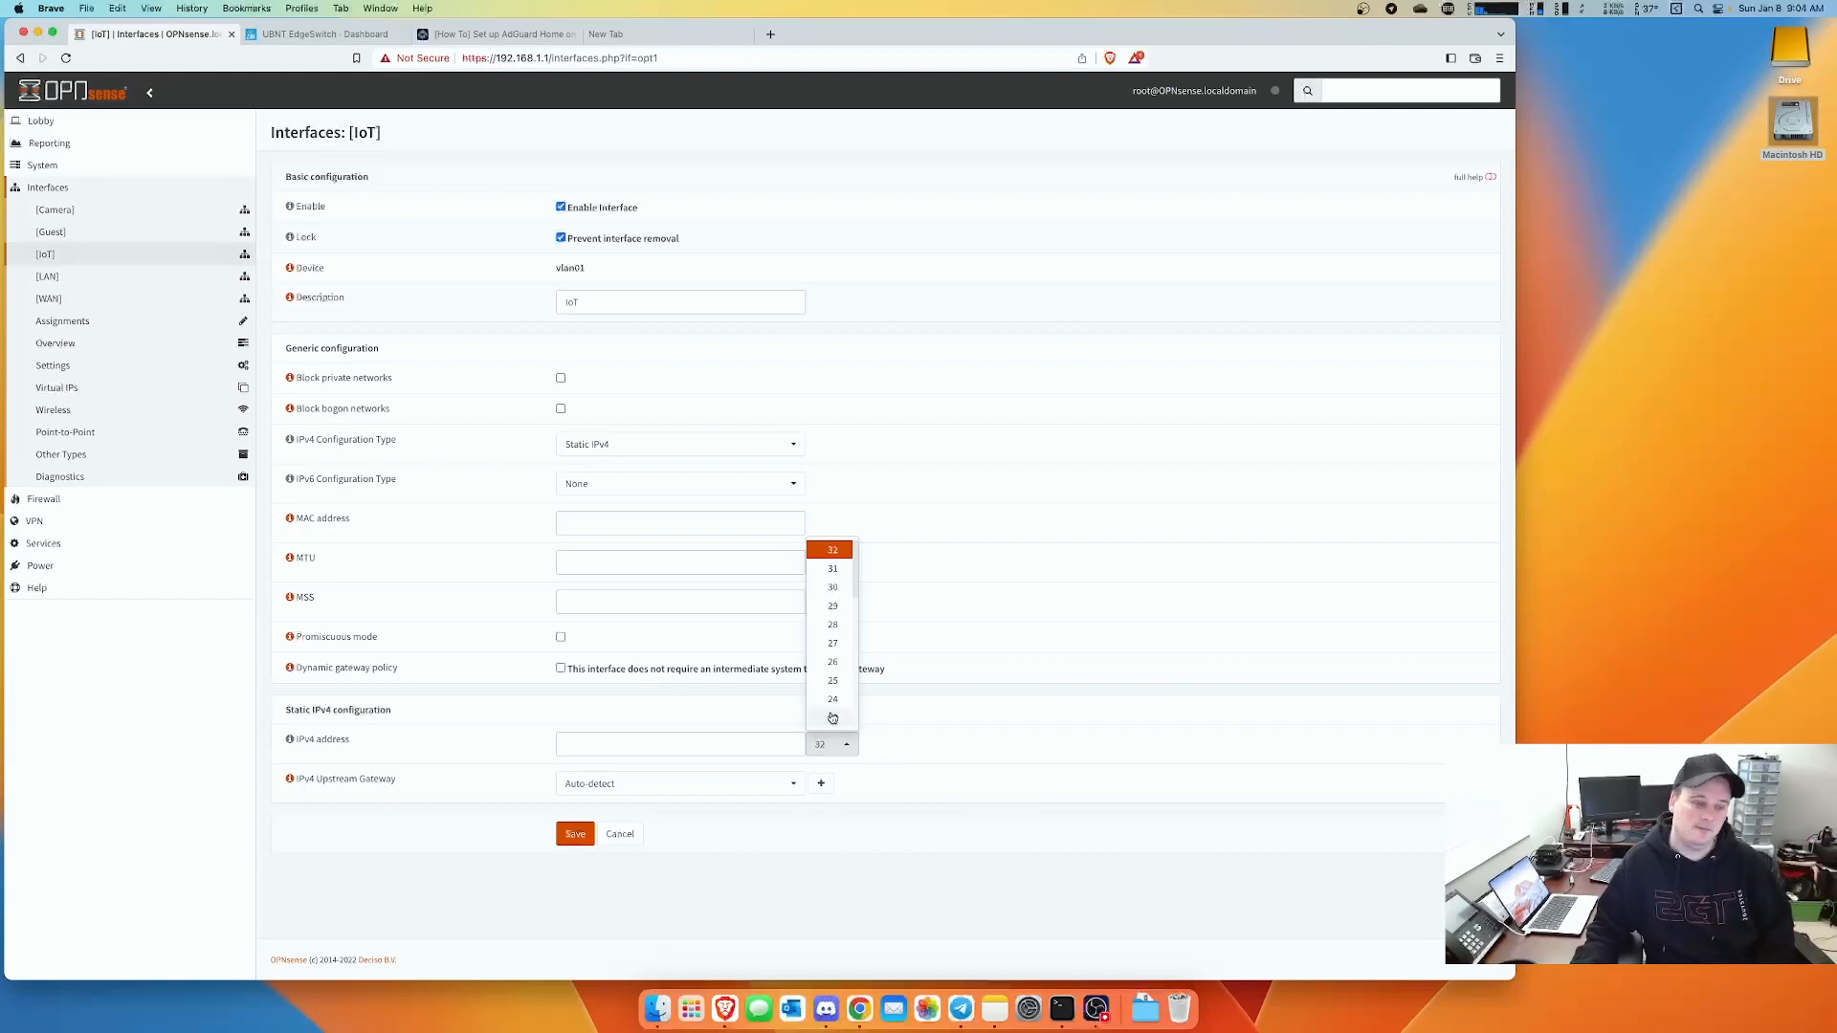
left_click(832, 699)
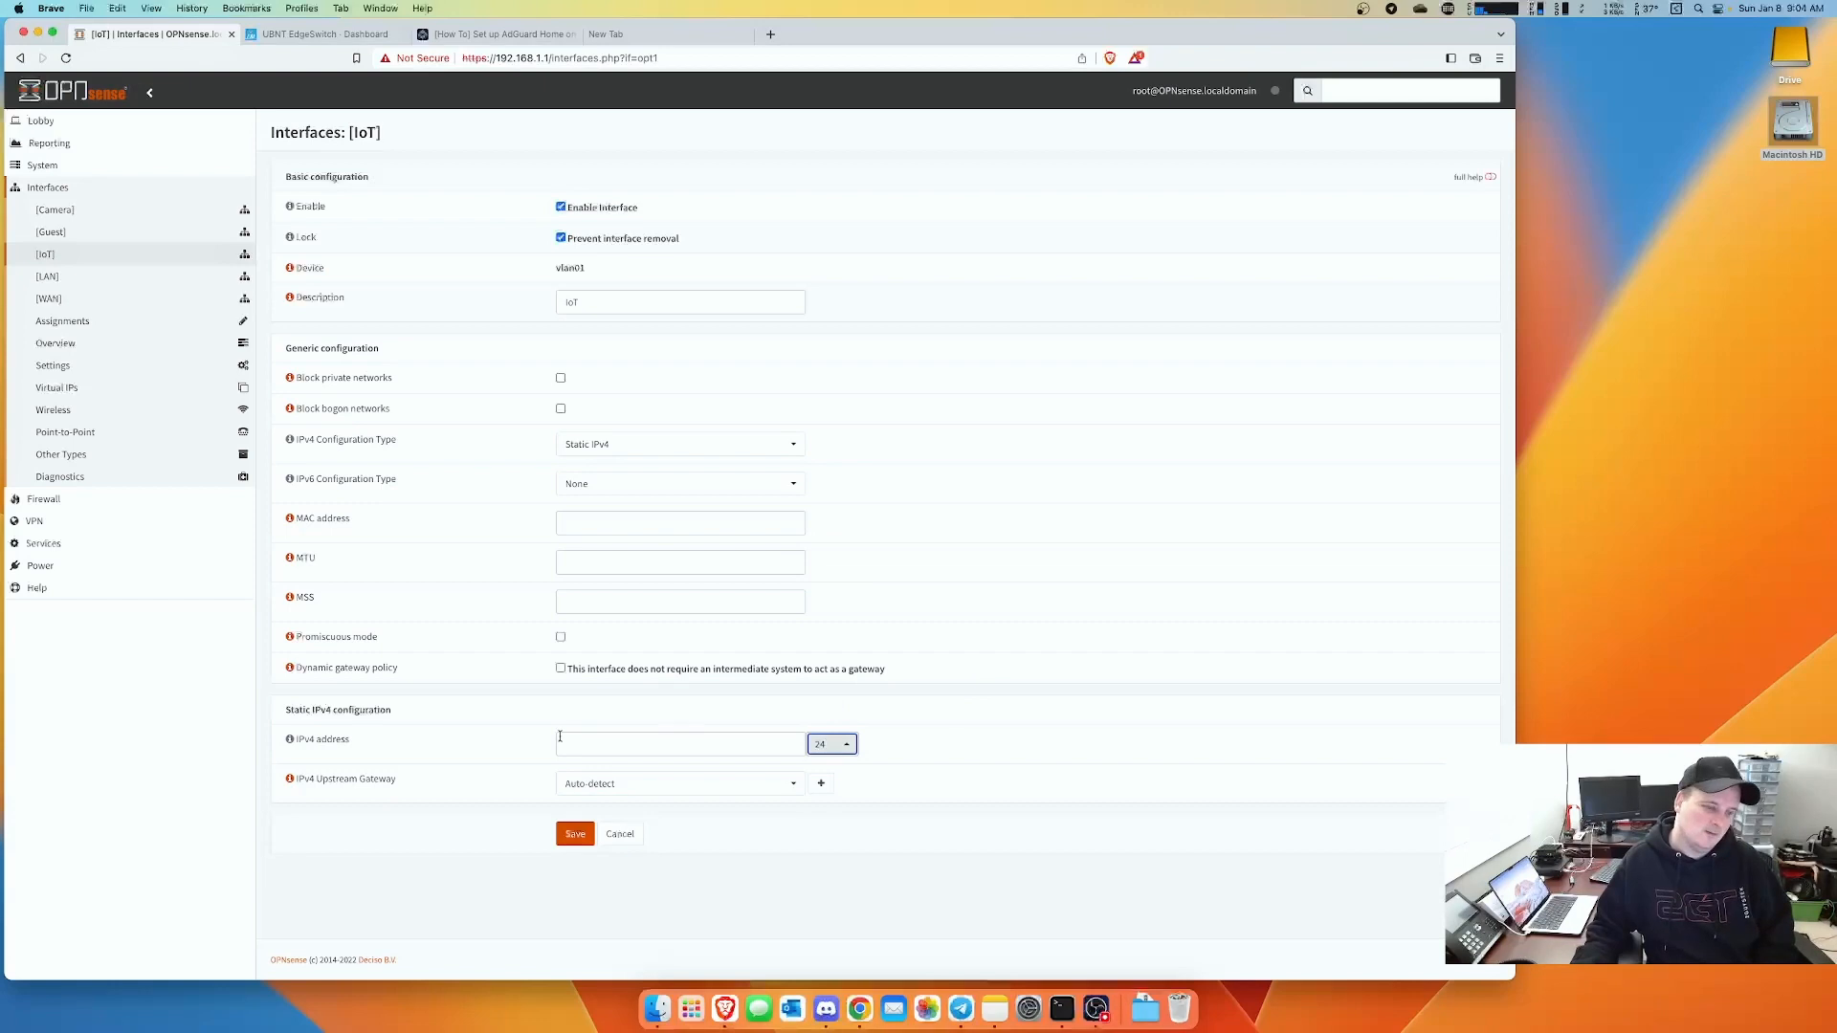
left_click(590, 743)
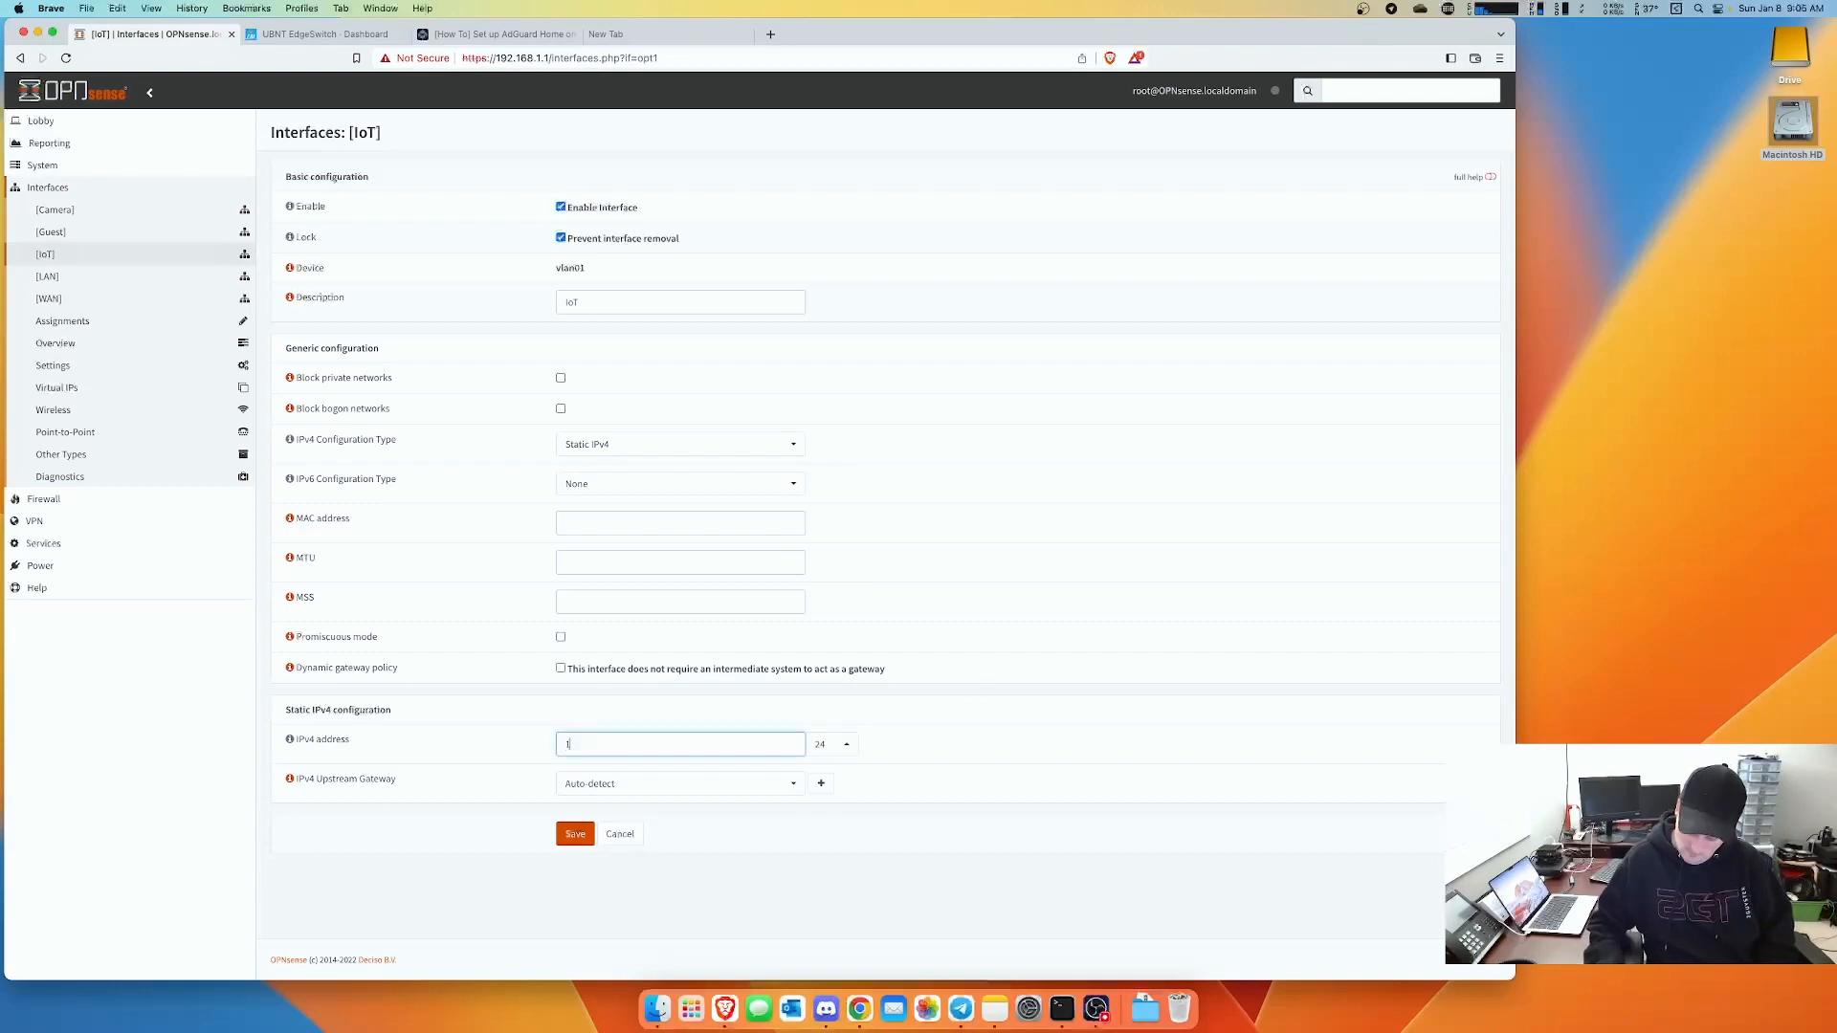
type("192.168.")
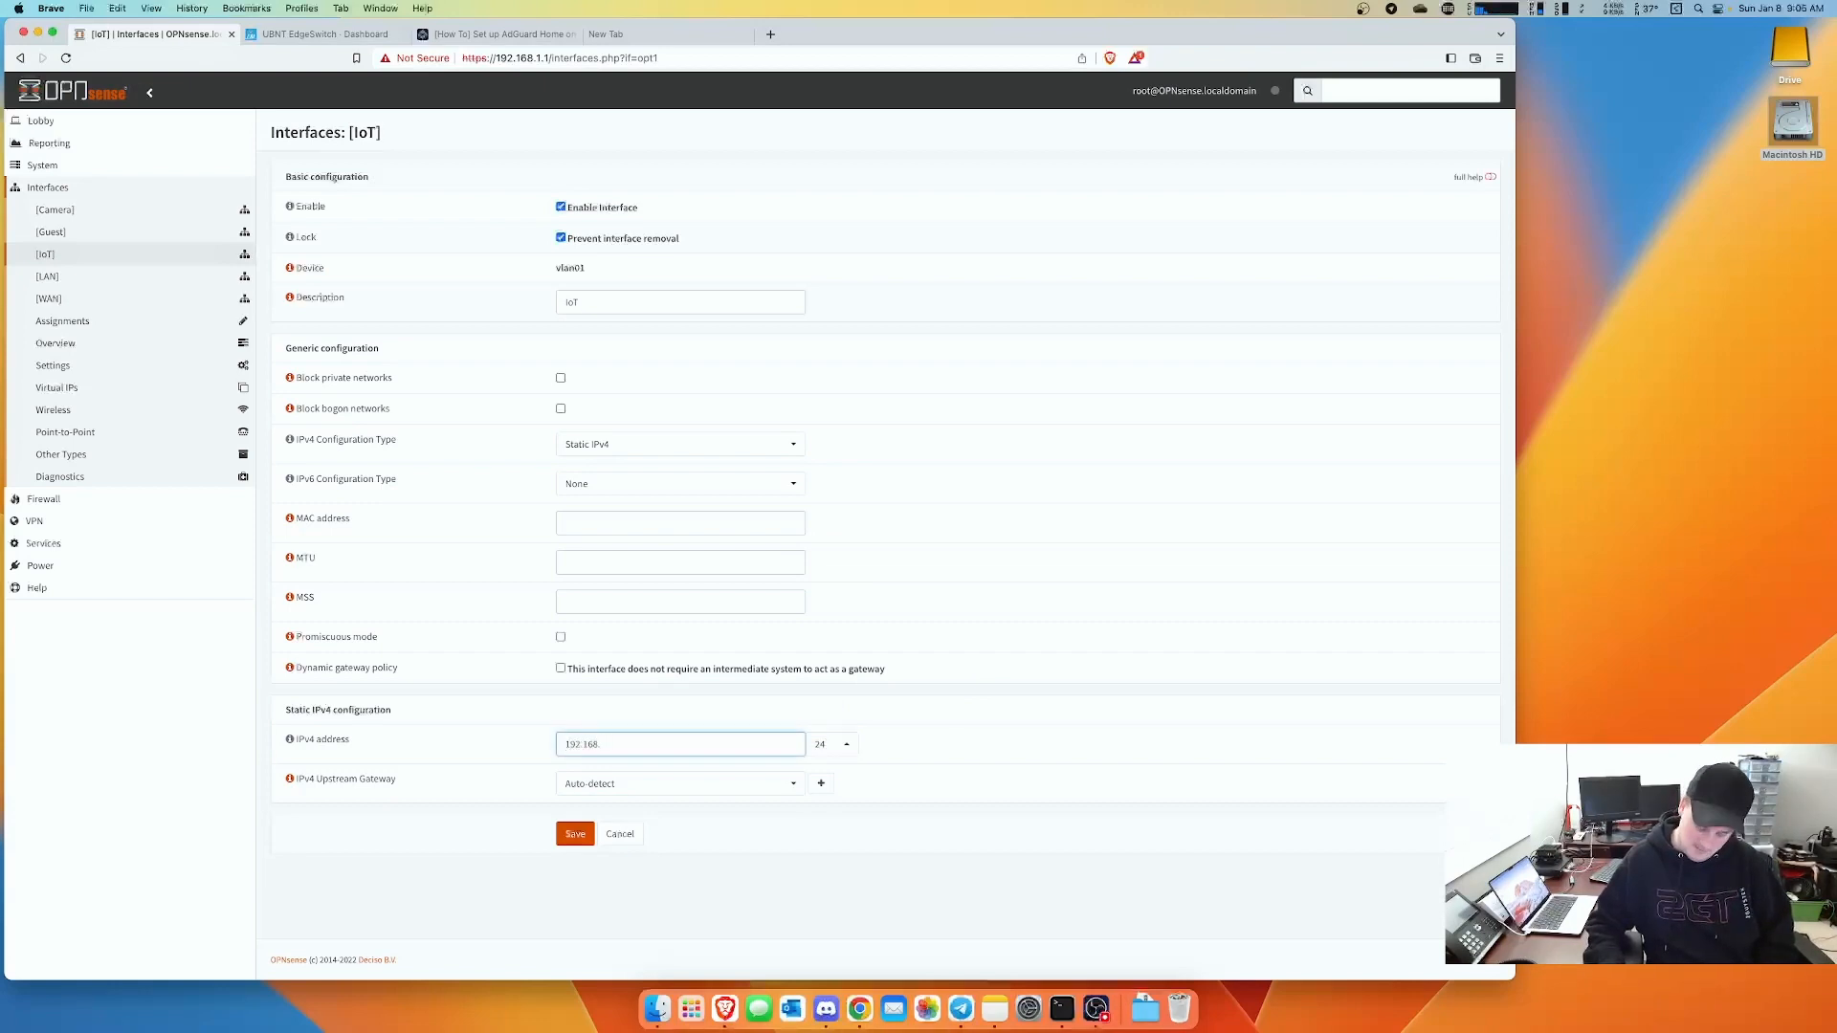
type("10.1")
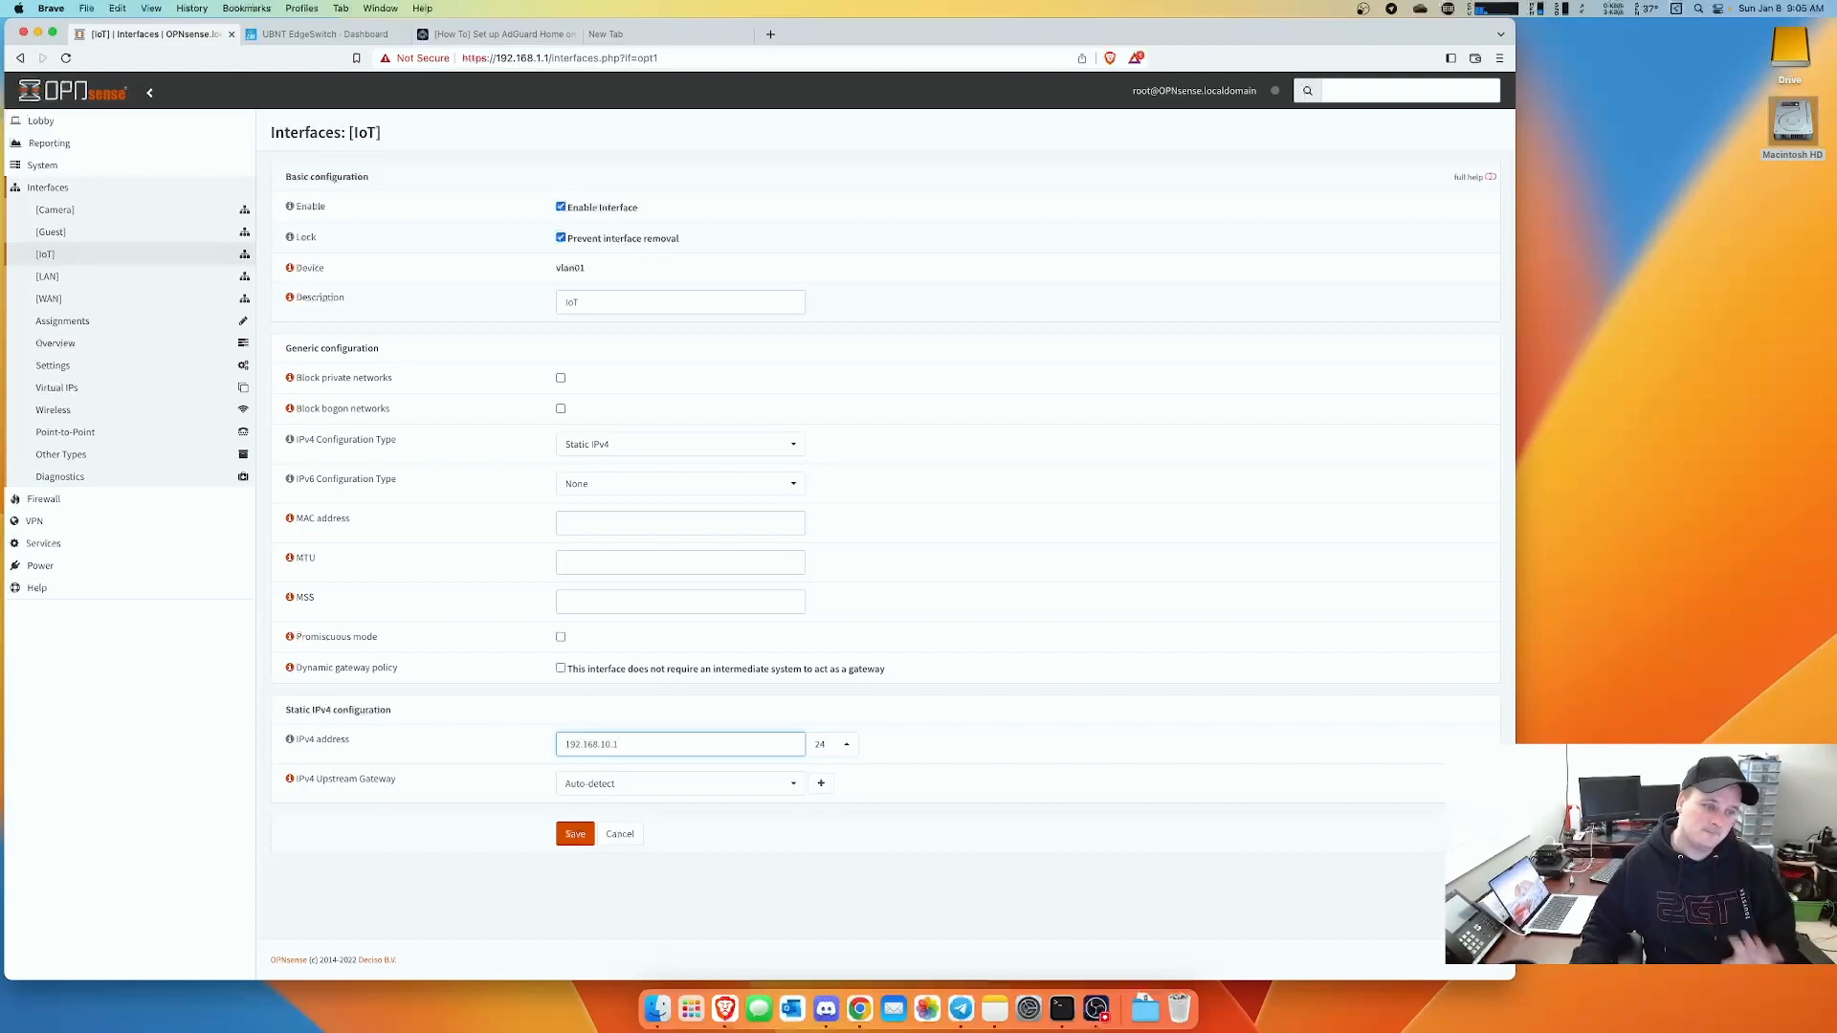
left_click(574, 835)
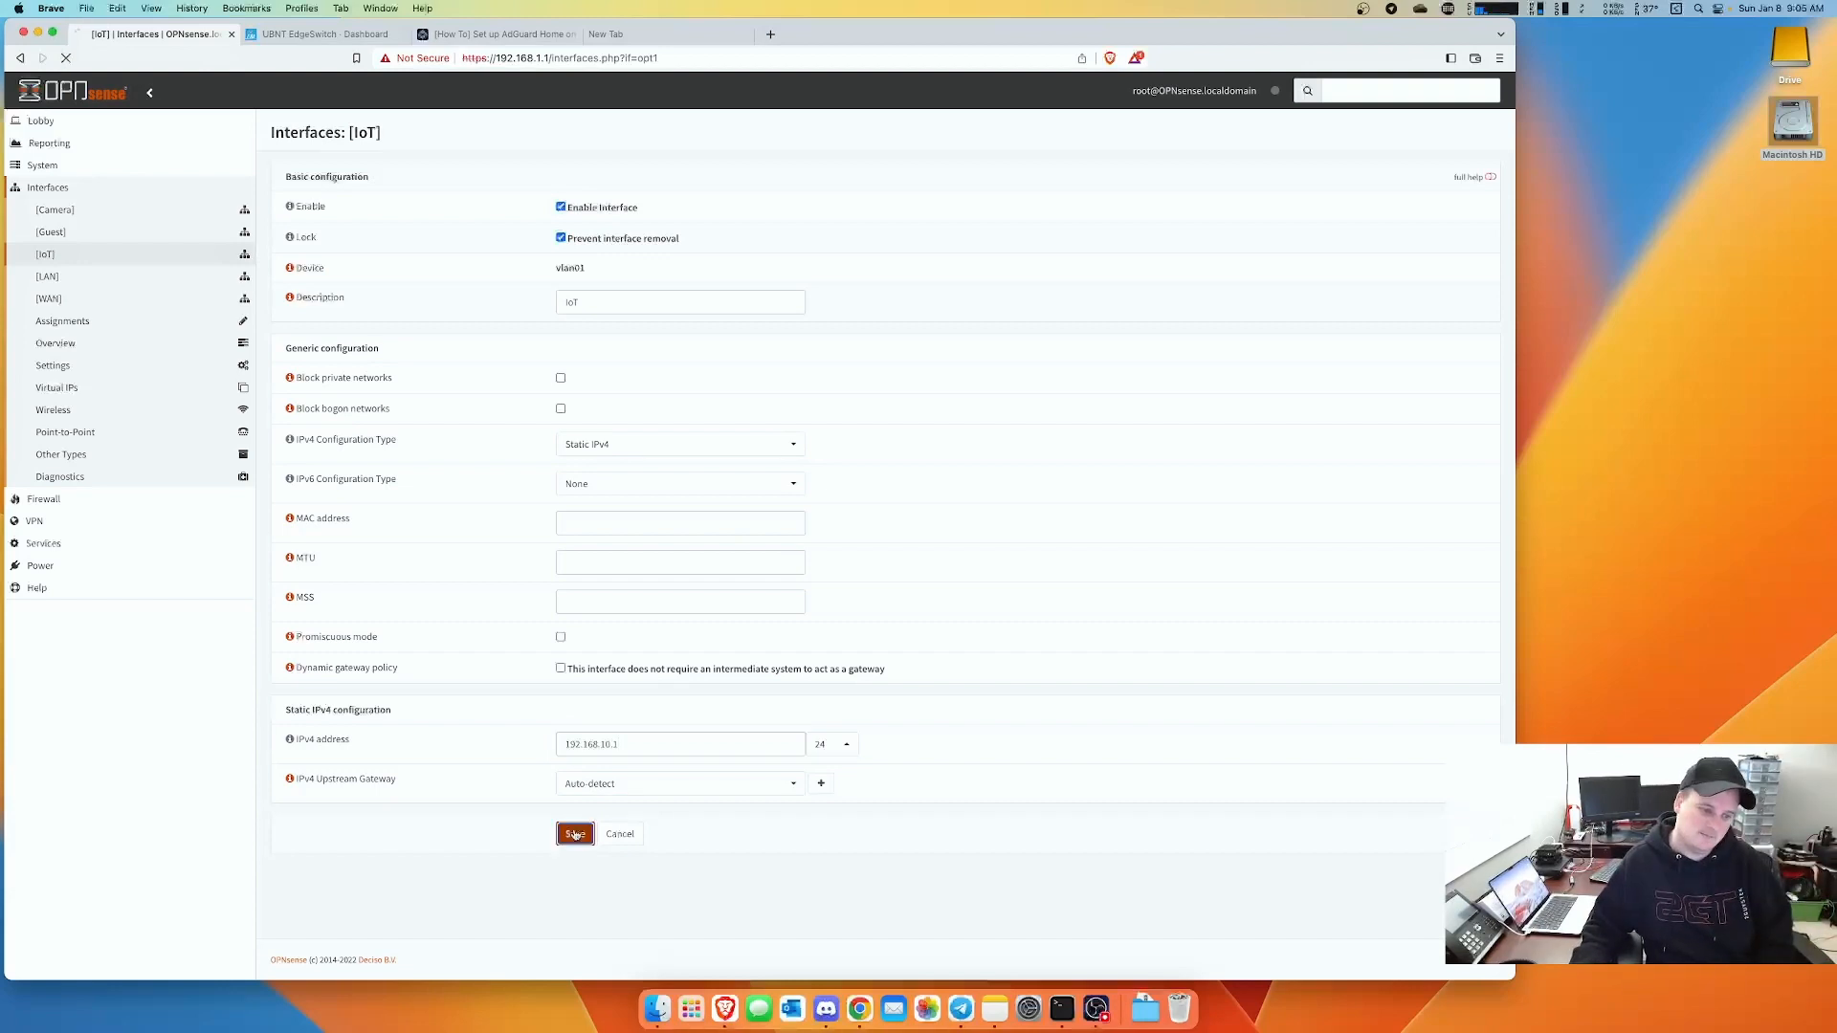
left_click(1443, 195)
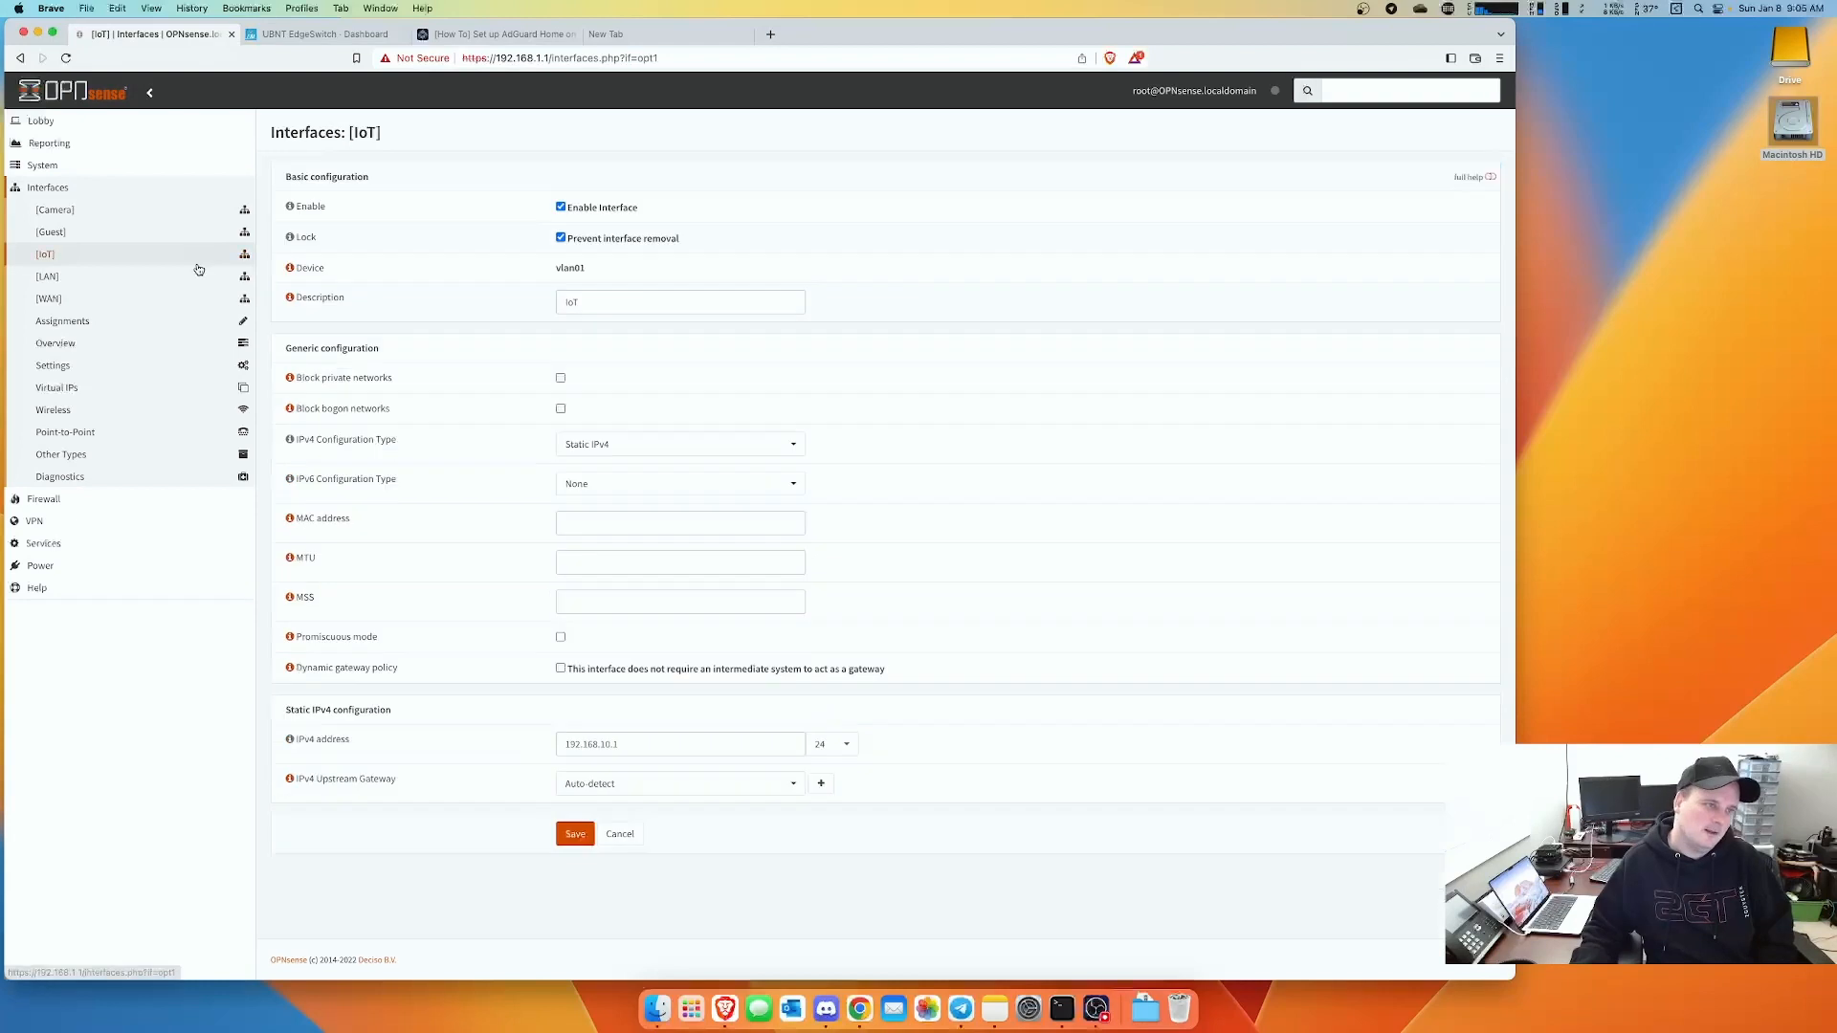
- Enable the Guest interface with removal protection and static IPv4 10.0.9.1/24, and save it
left_click(53, 235)
left_click(560, 208)
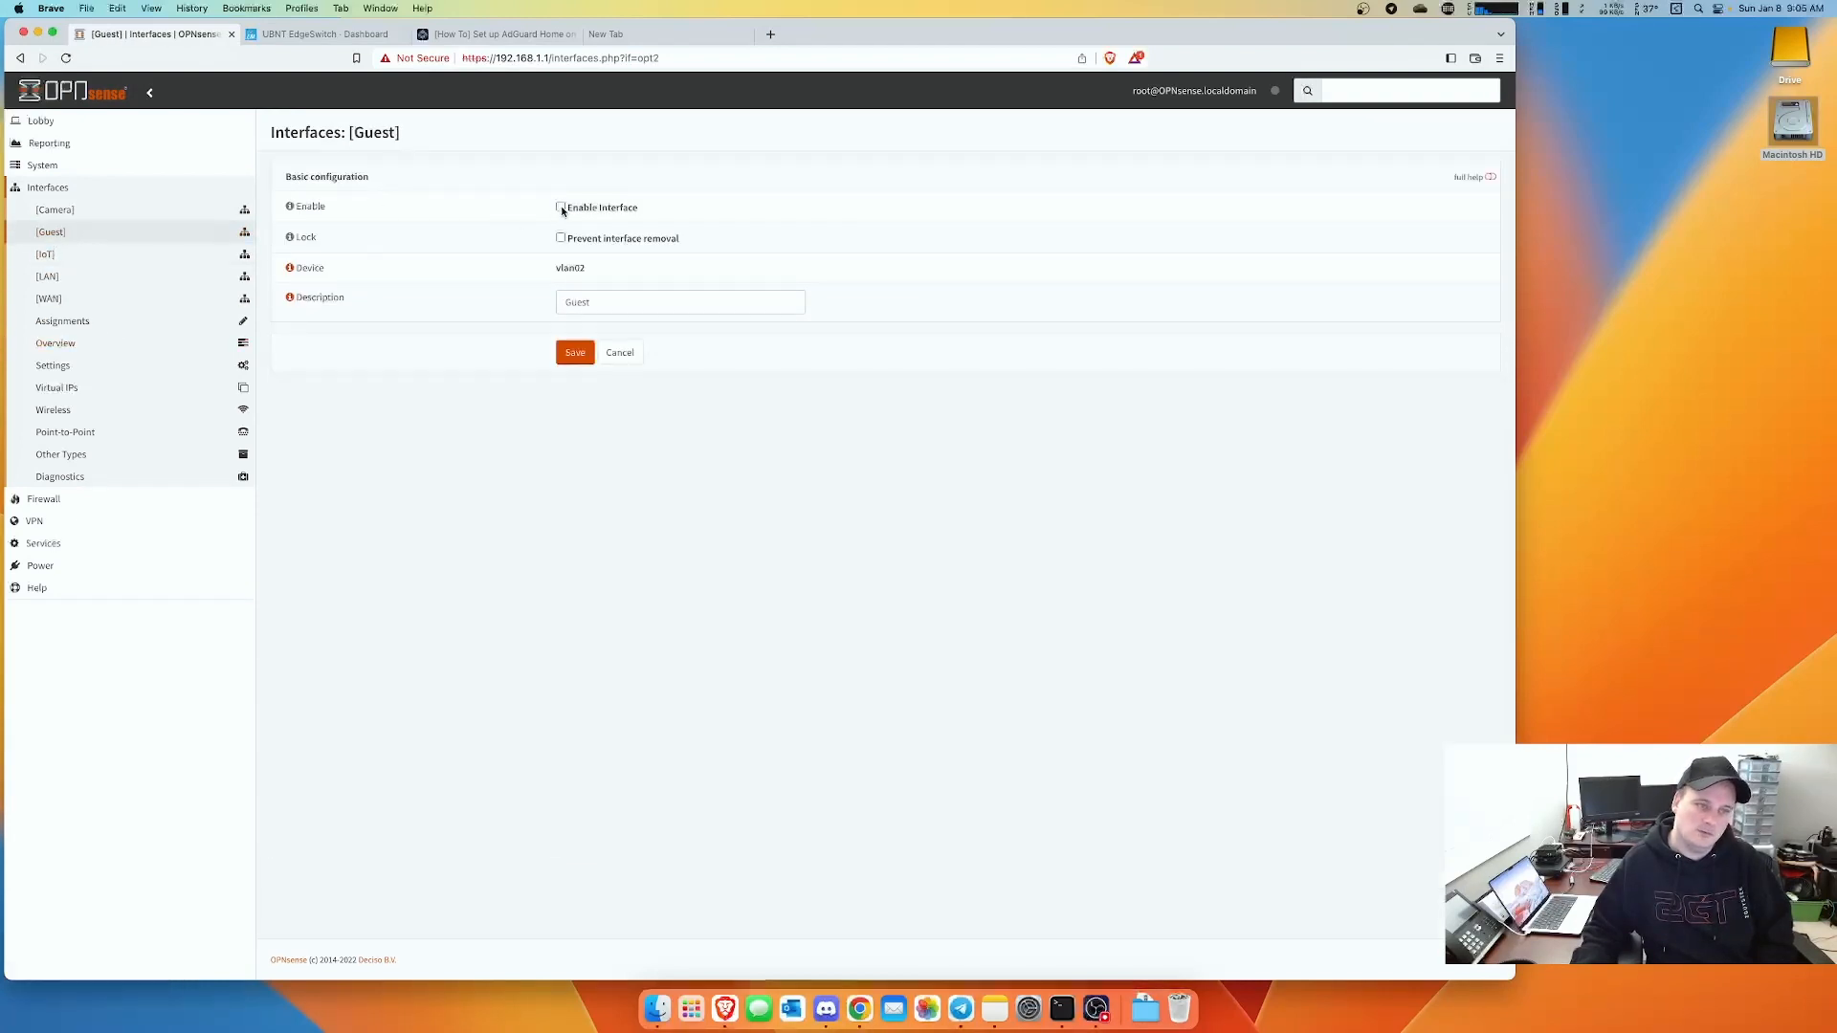
left_click(560, 240)
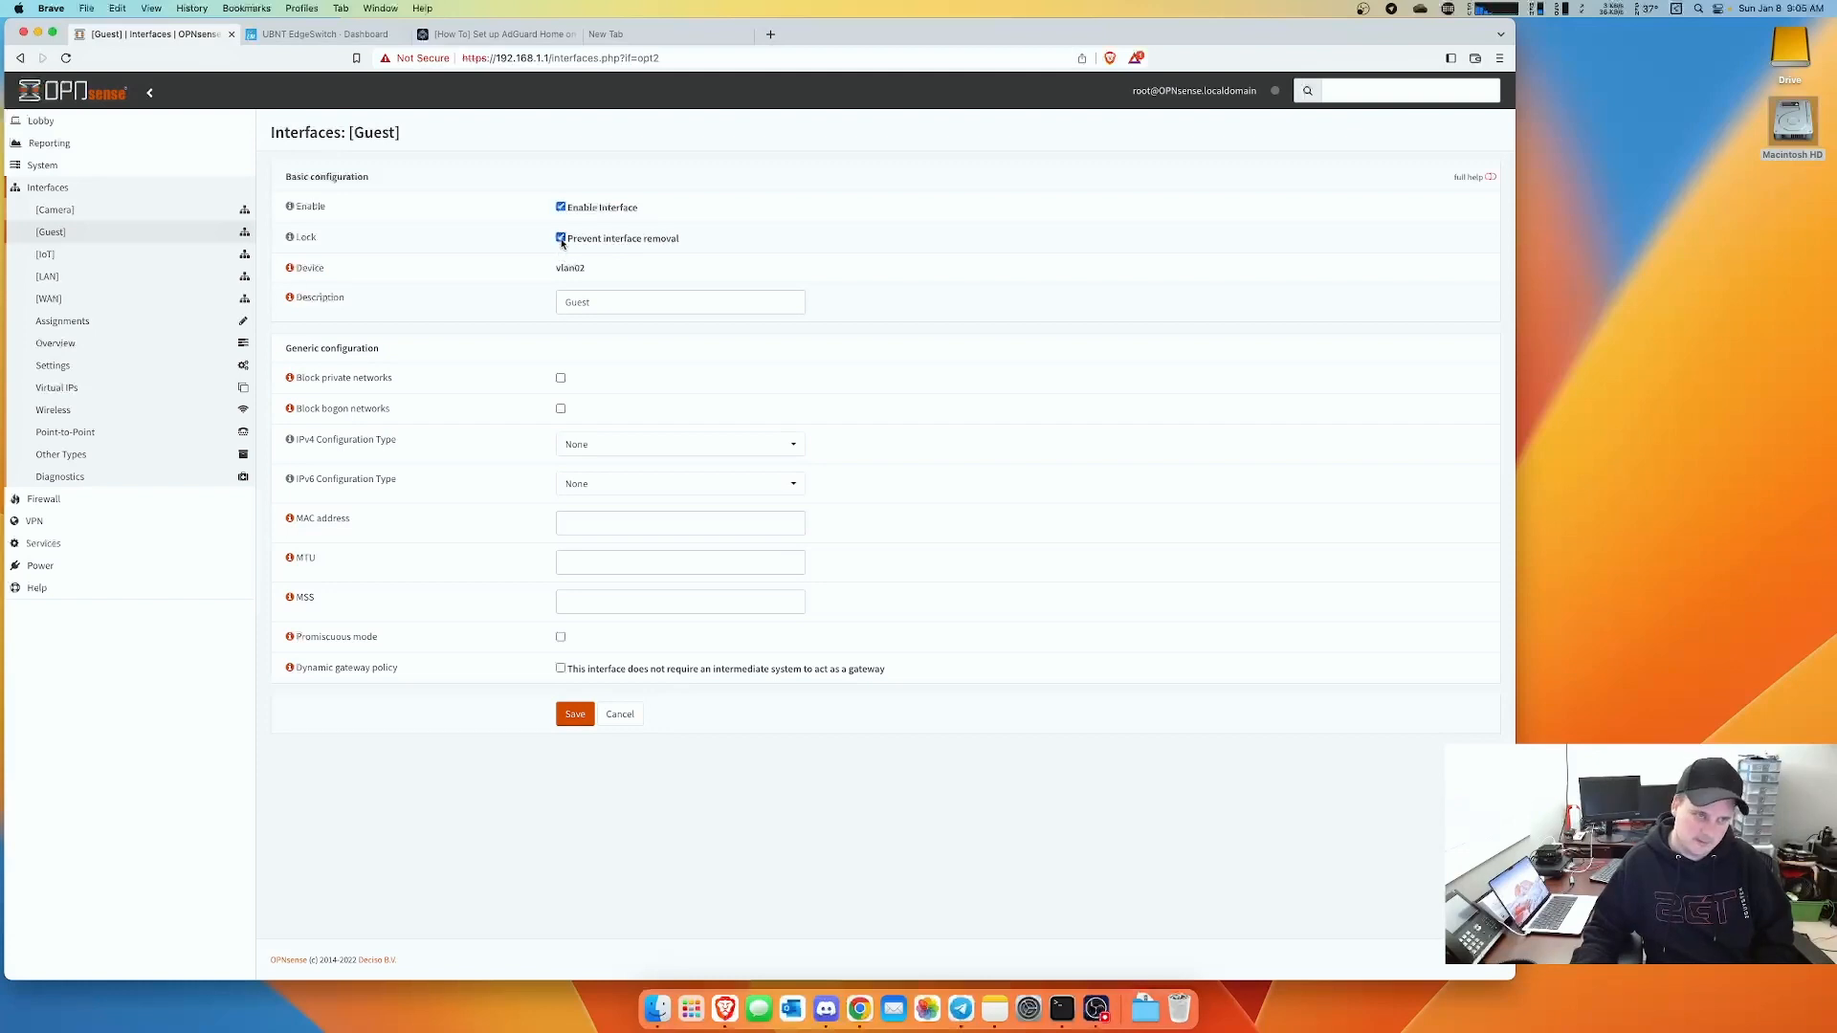
left_click(593, 445)
left_click(603, 492)
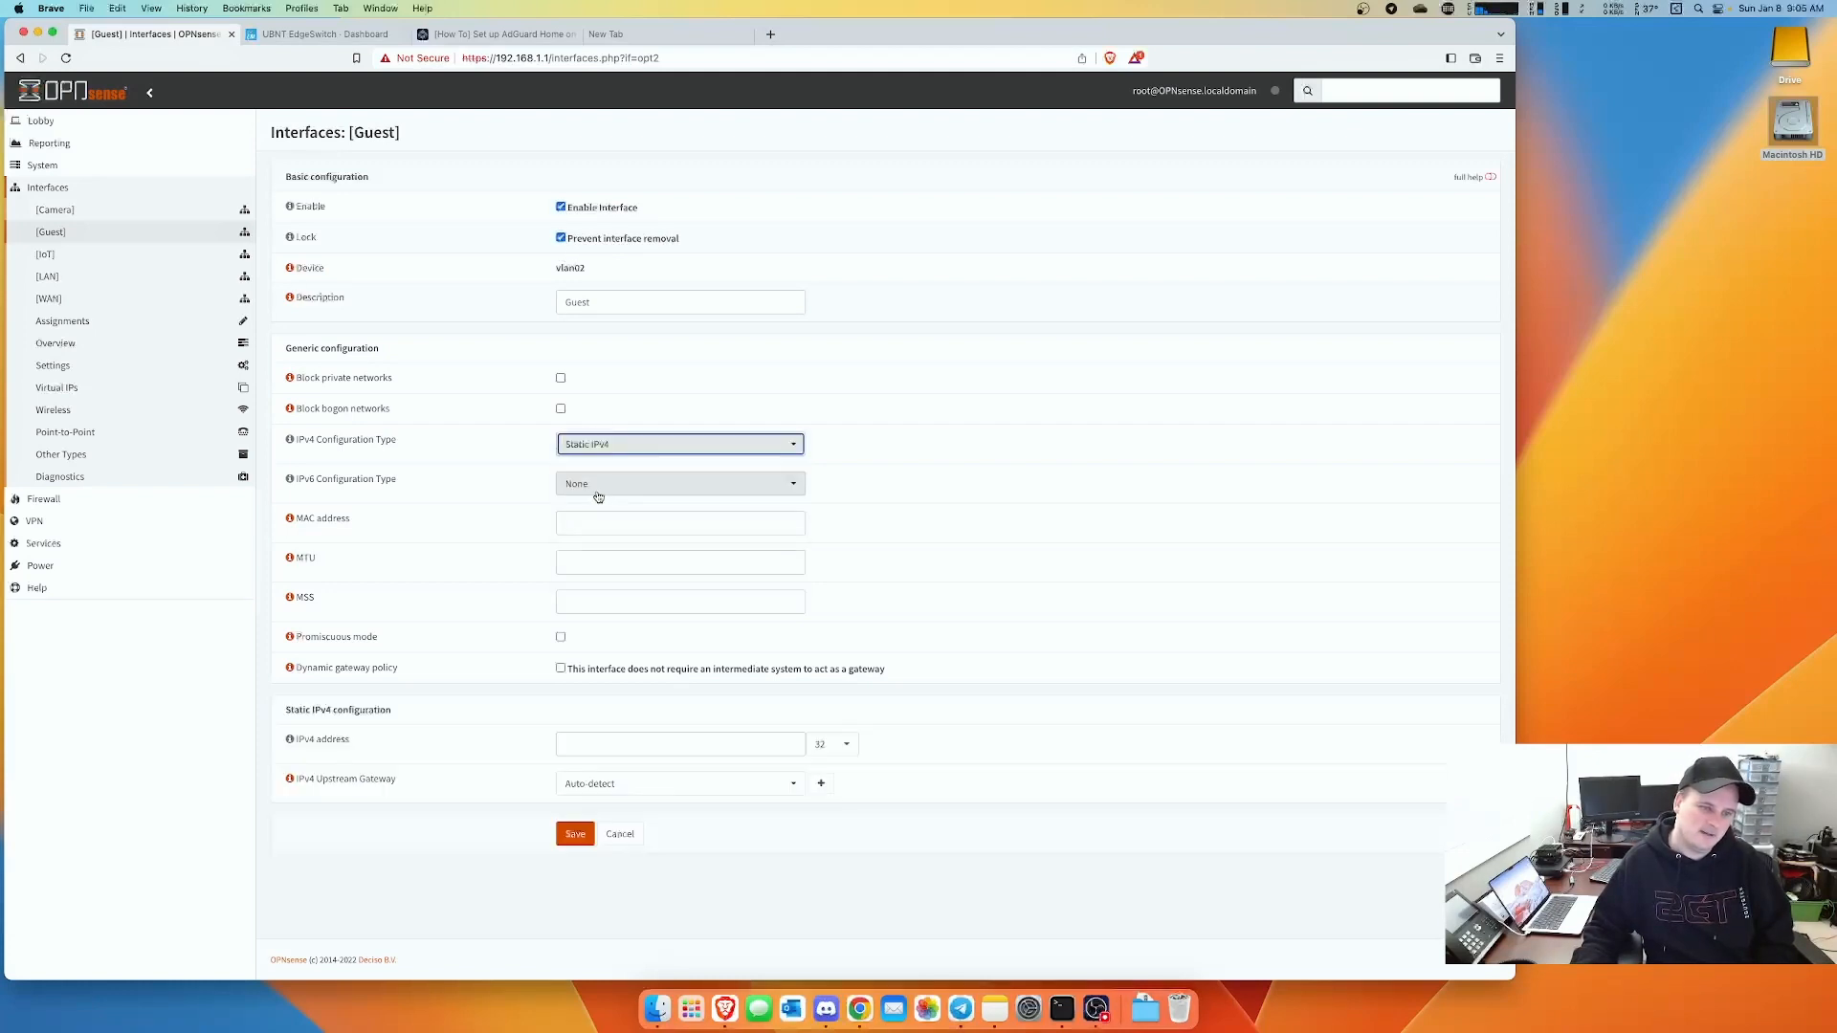
left_click(850, 746)
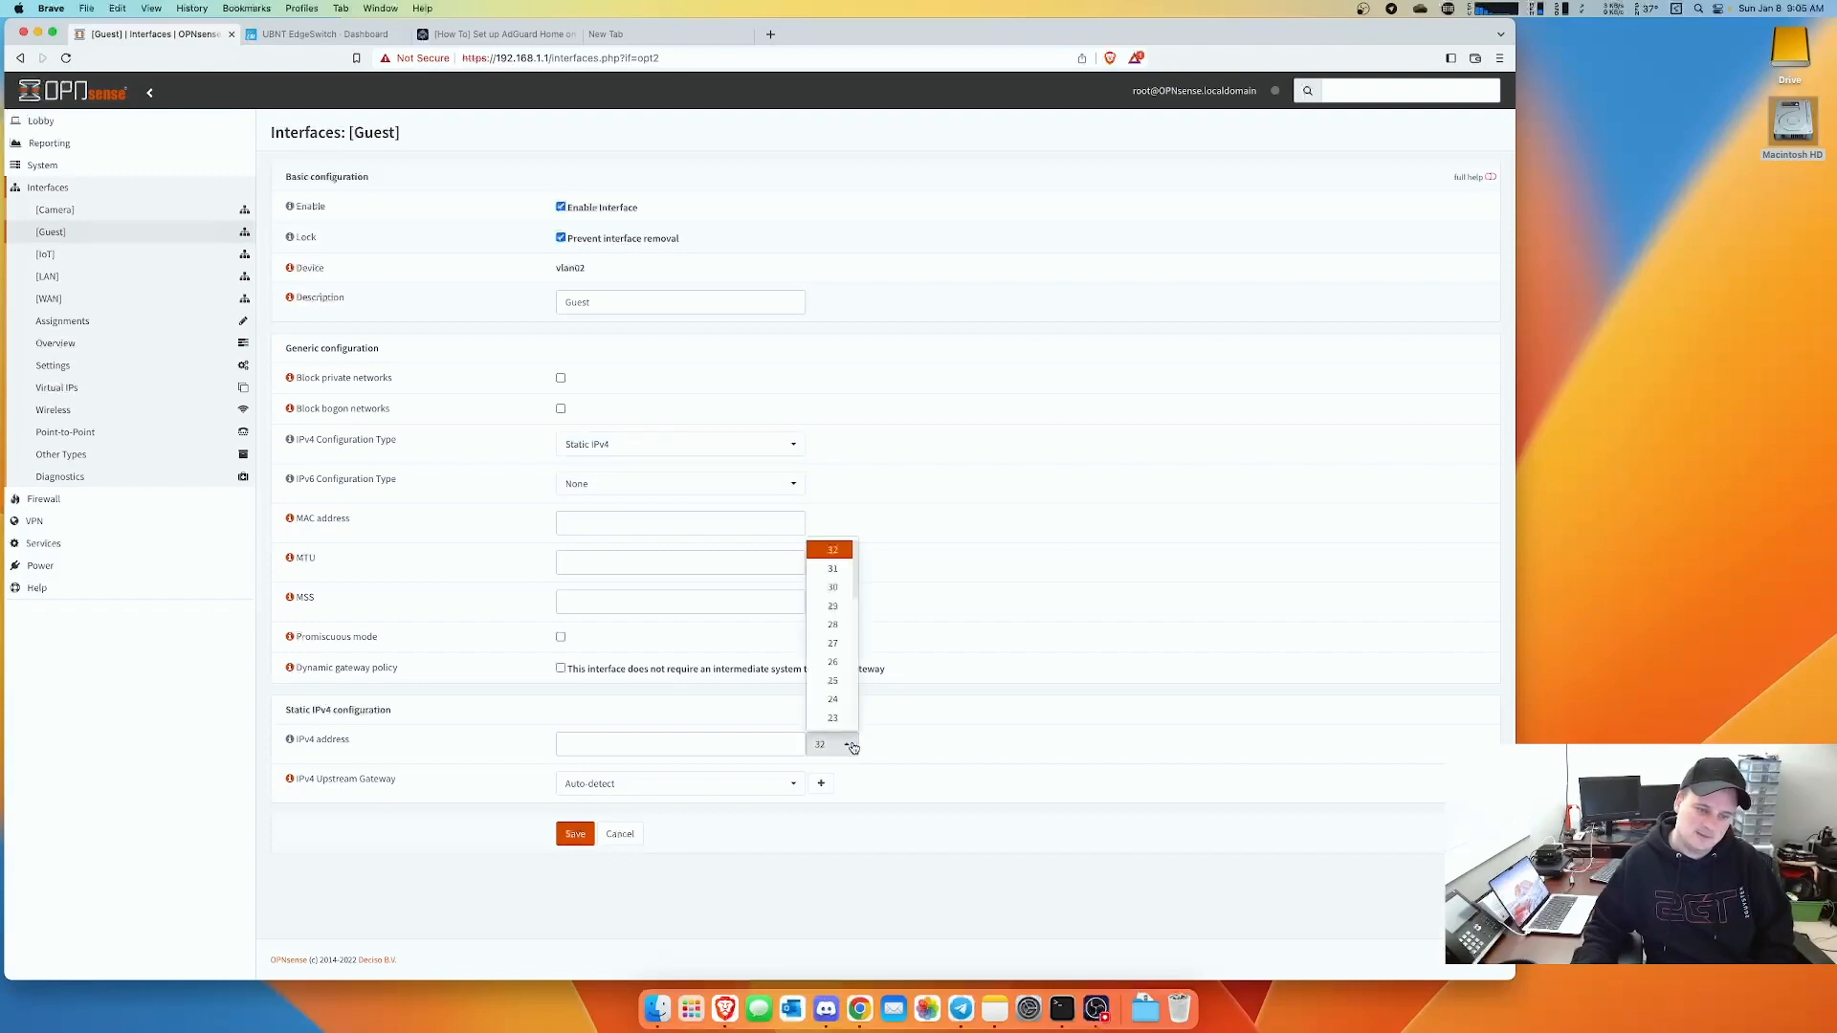
scroll(832, 681, "down", 1)
left_click(832, 660)
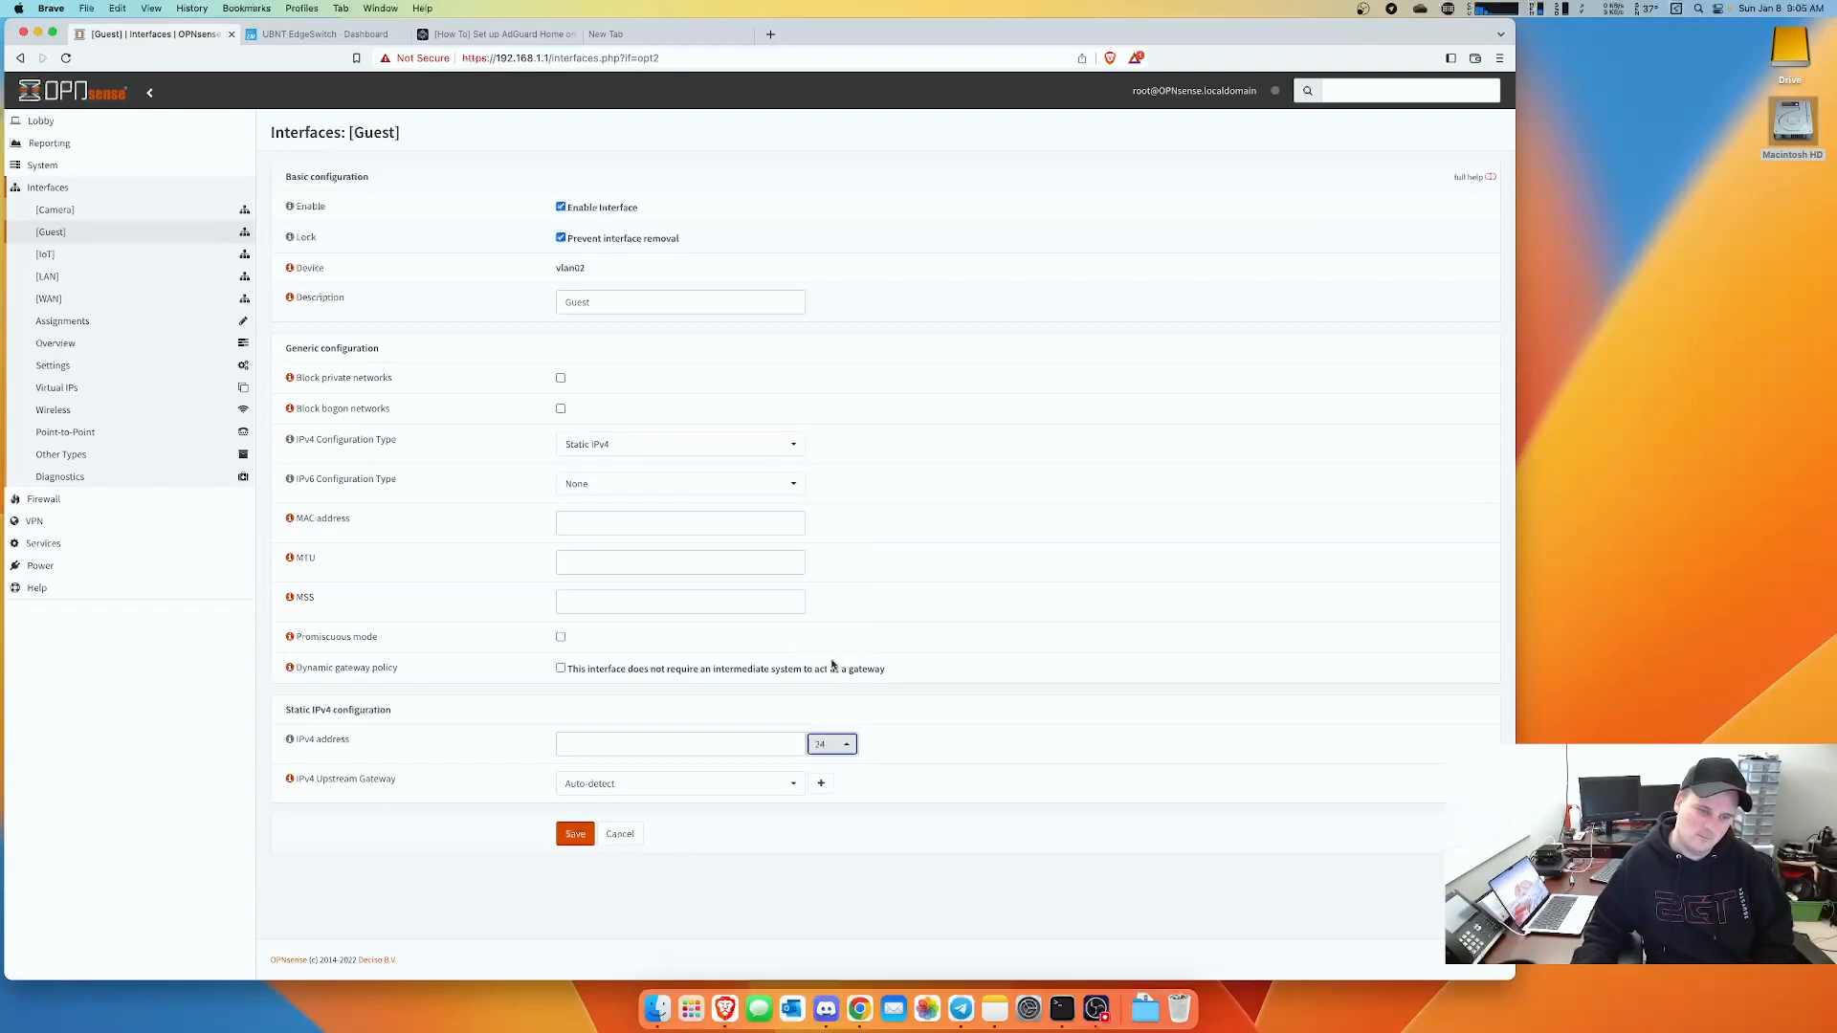
left_click(659, 740)
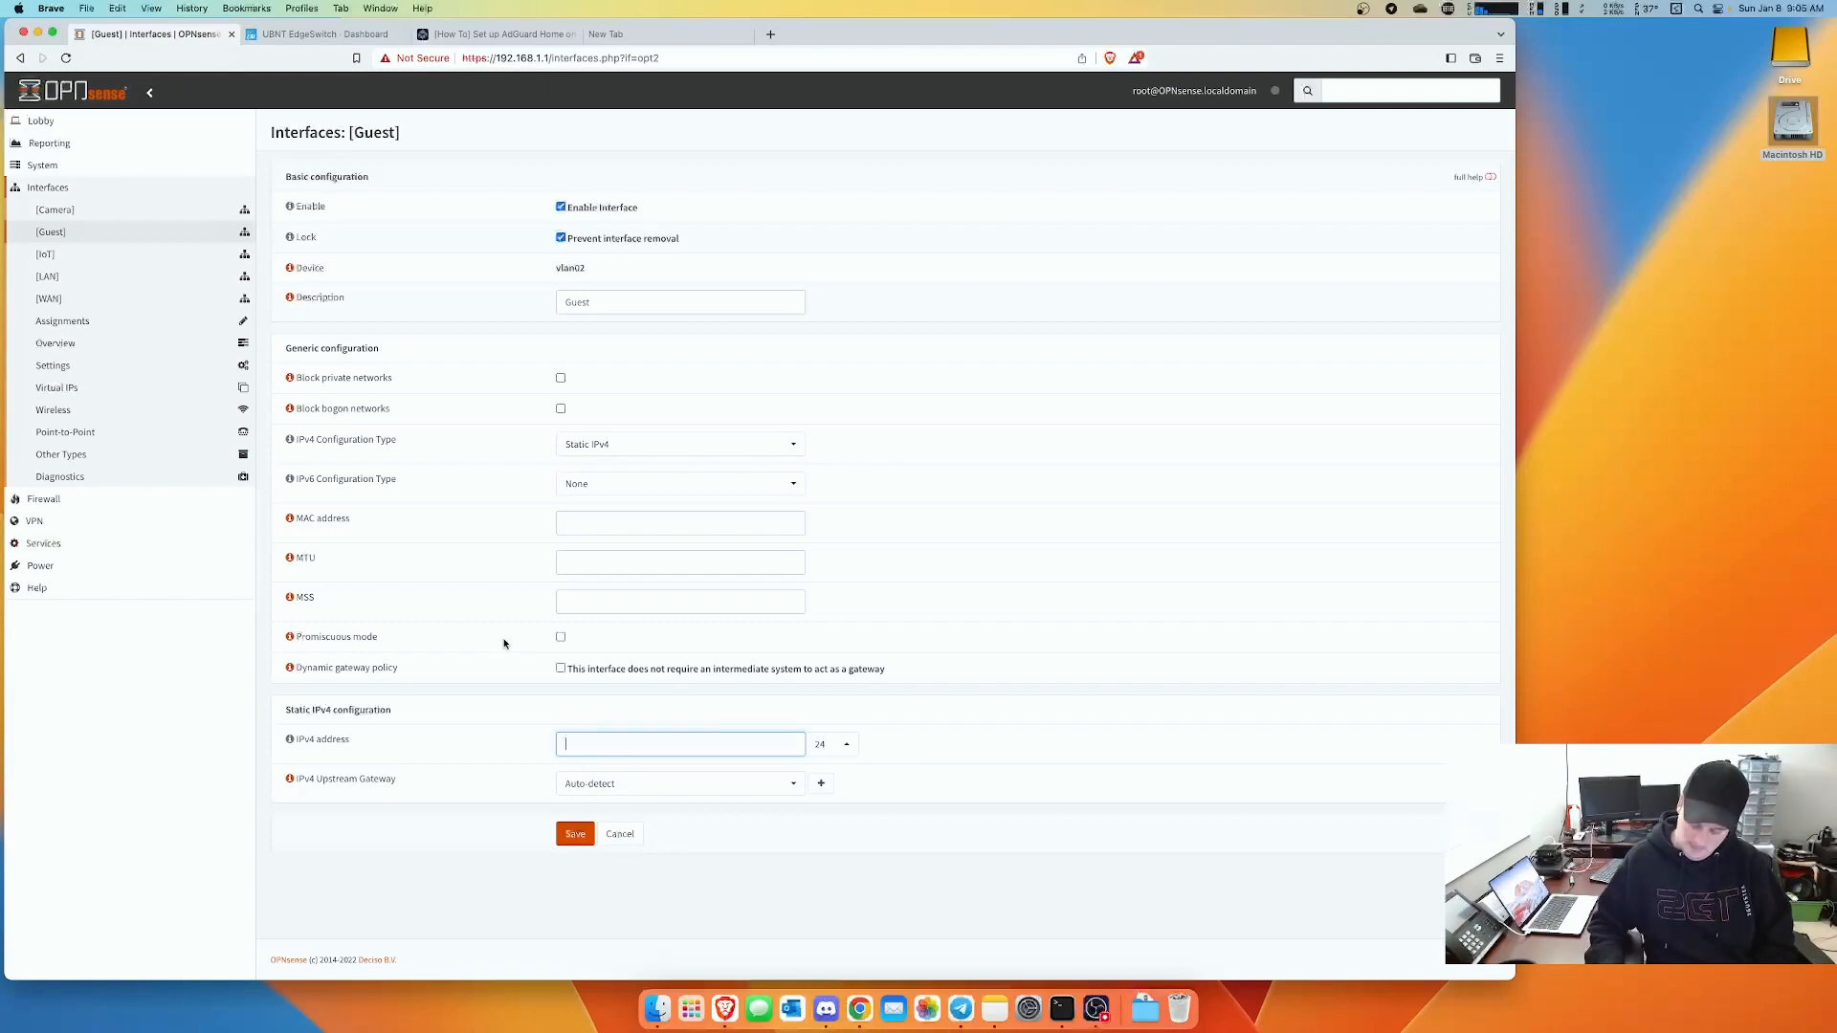
type("10.0.0.9")
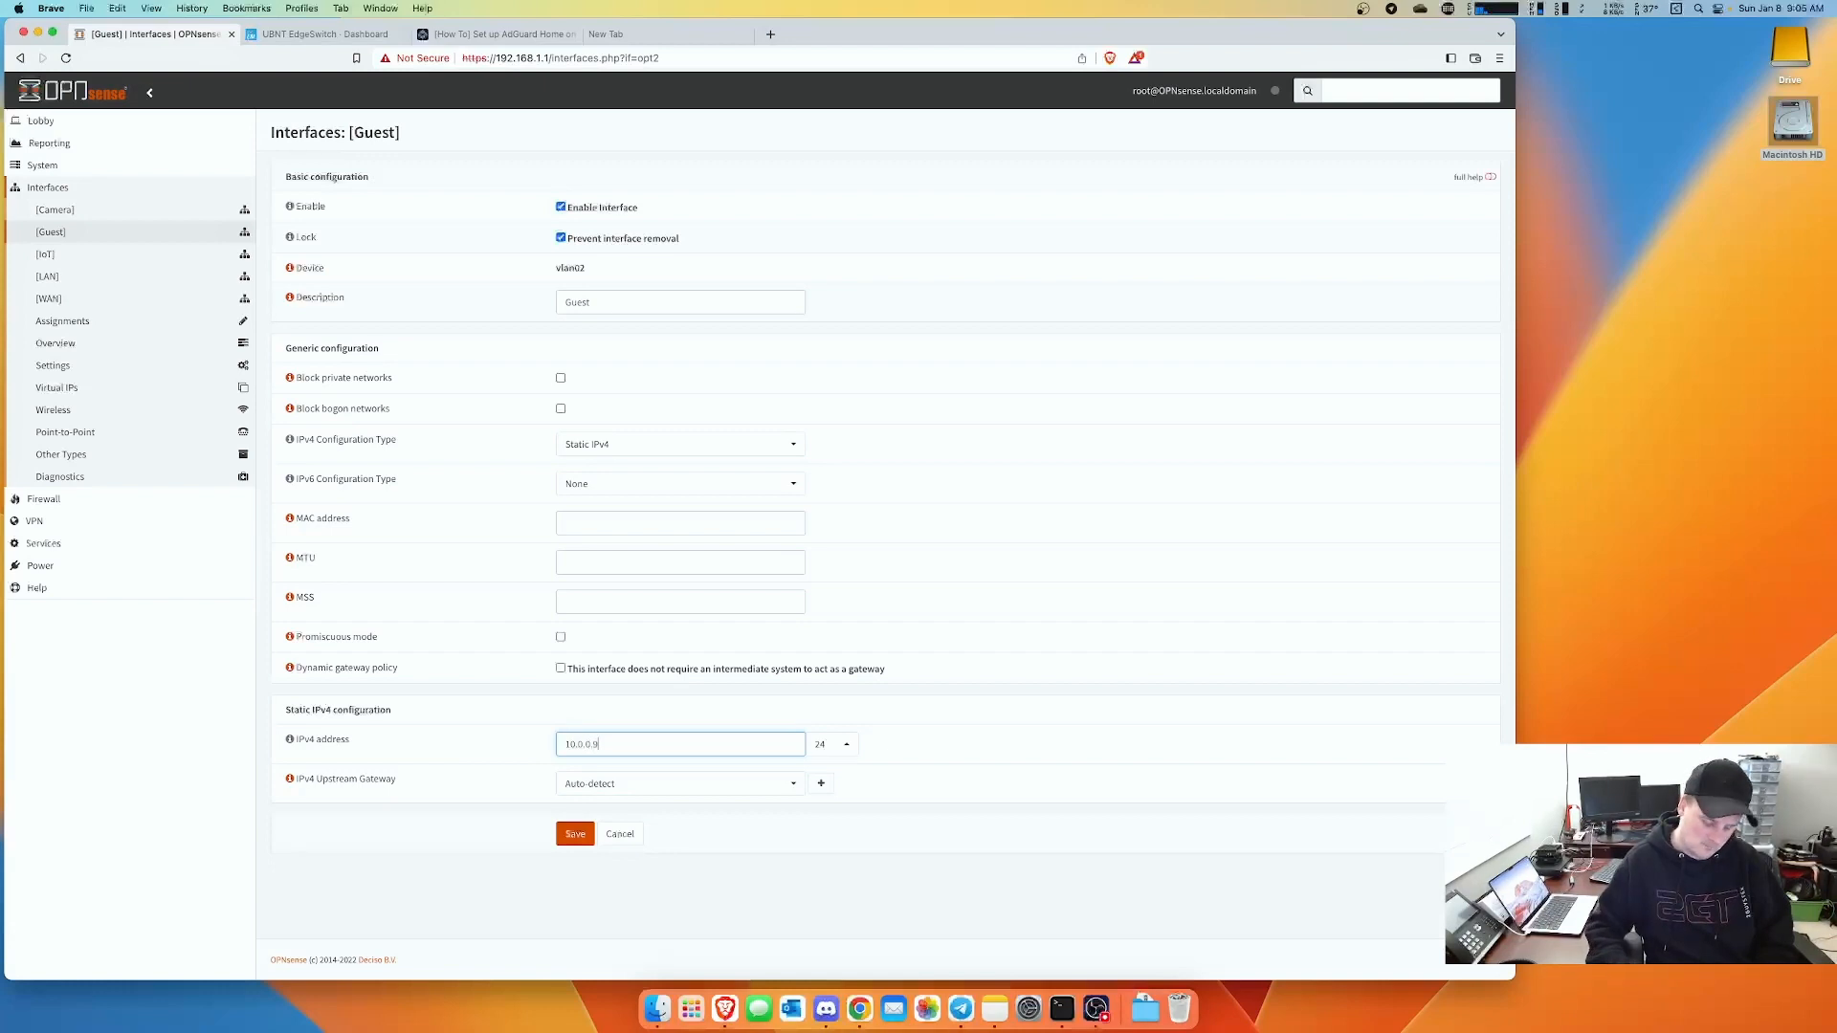
key("BackSpace")
key("BackSpace")
key("BackSpace")
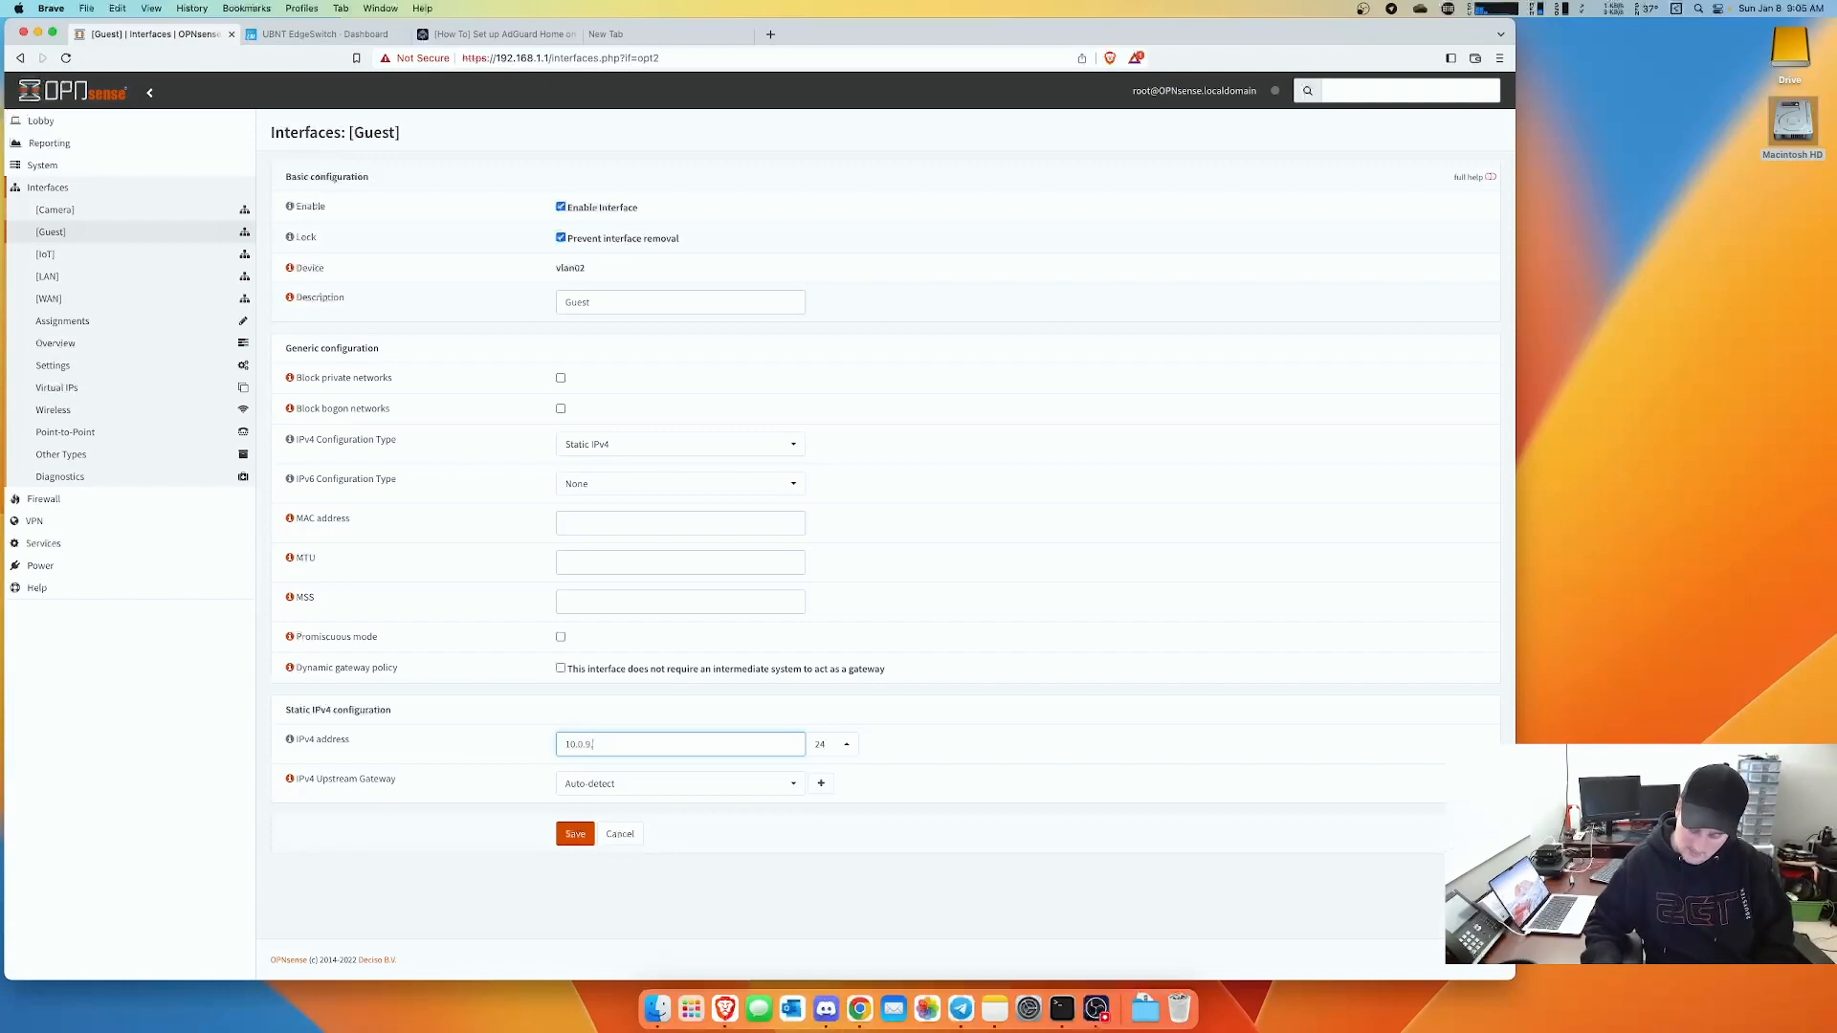
type("9.1")
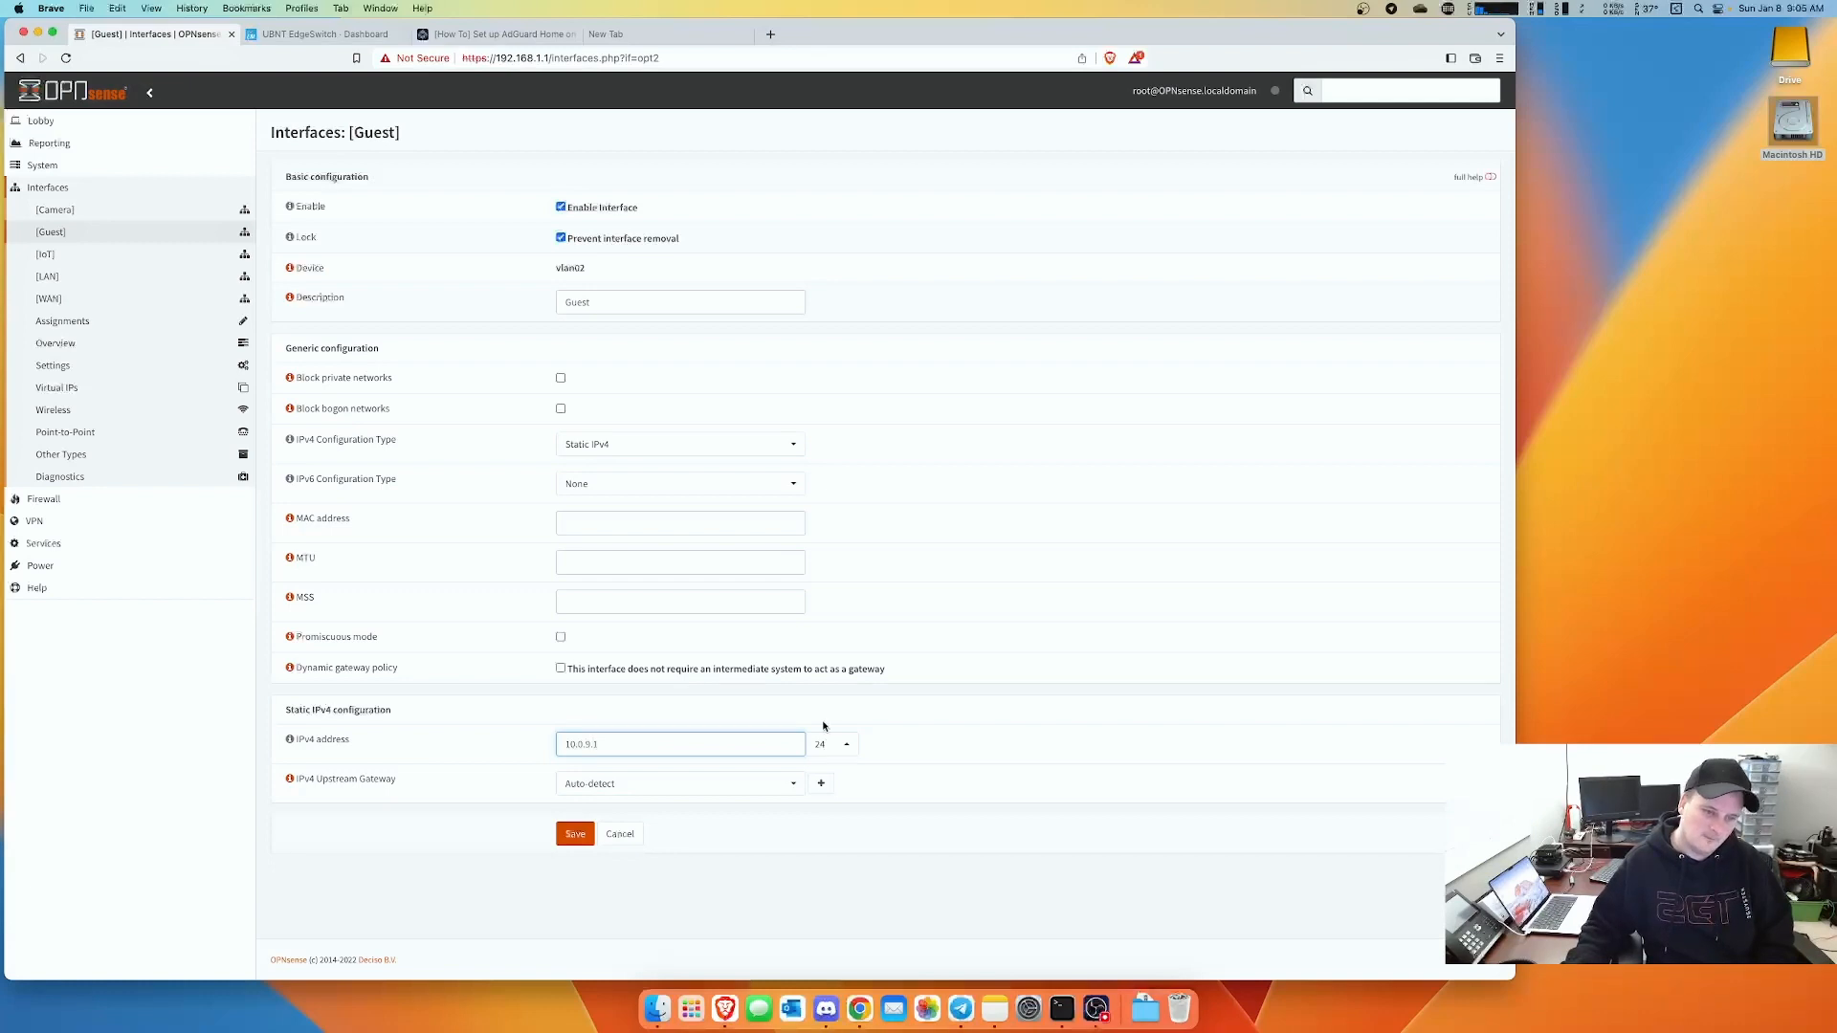
left_click(579, 843)
- Compare against the IoT interface settings, then open the Camera interface page
left_click(52, 258)
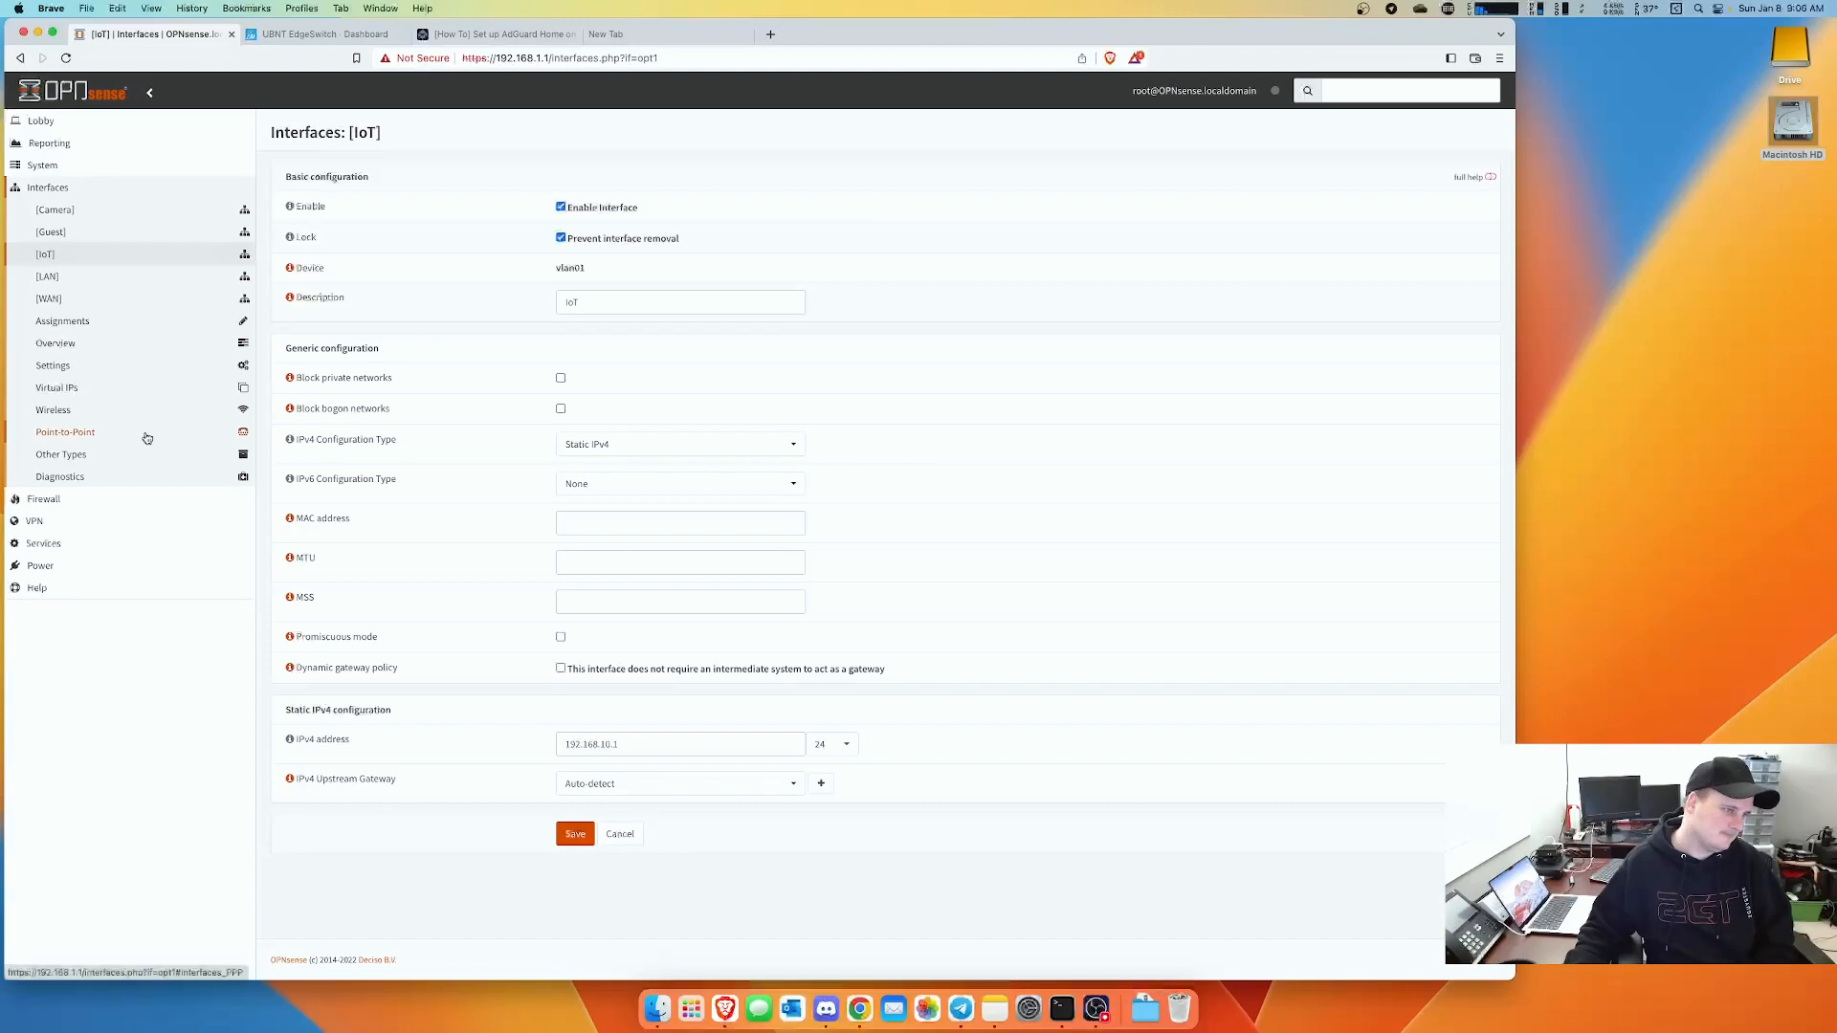
left_click(58, 235)
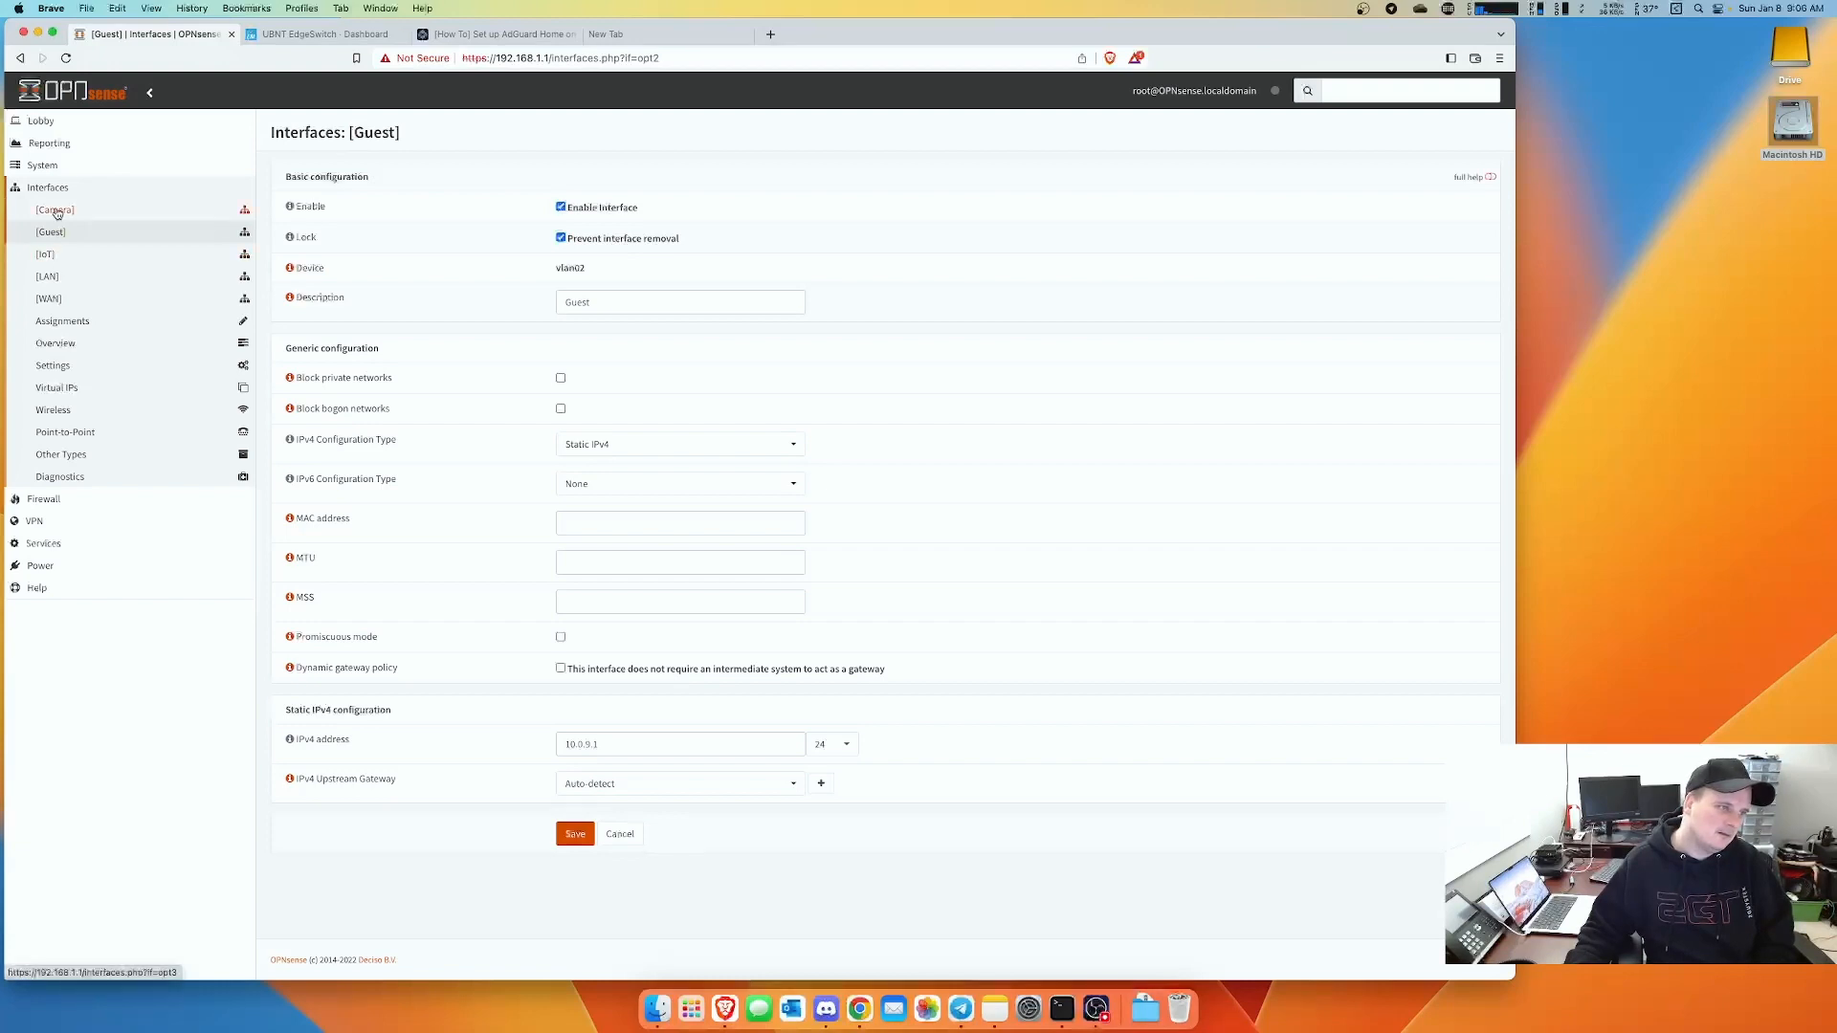
left_click(56, 213)
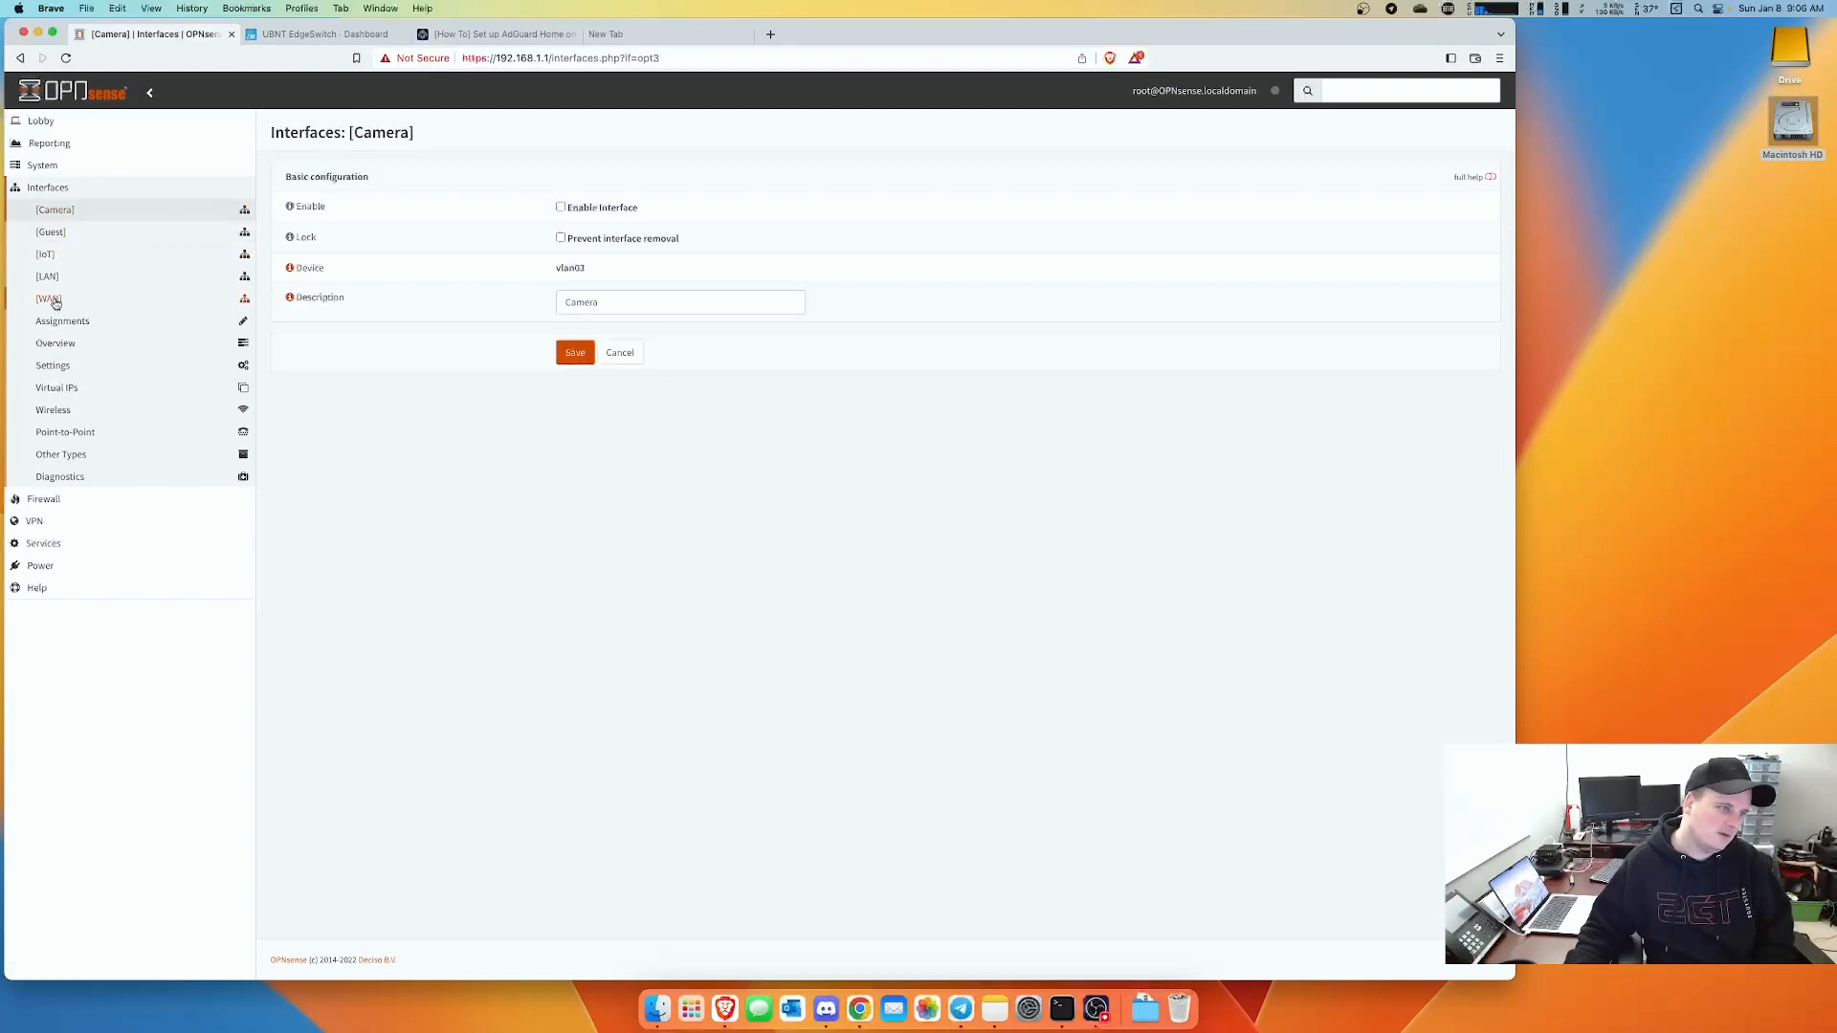
- Enable the Camera interface with removal protection and static IPv4 192.168.99.1/24, and save it
left_click(50, 258)
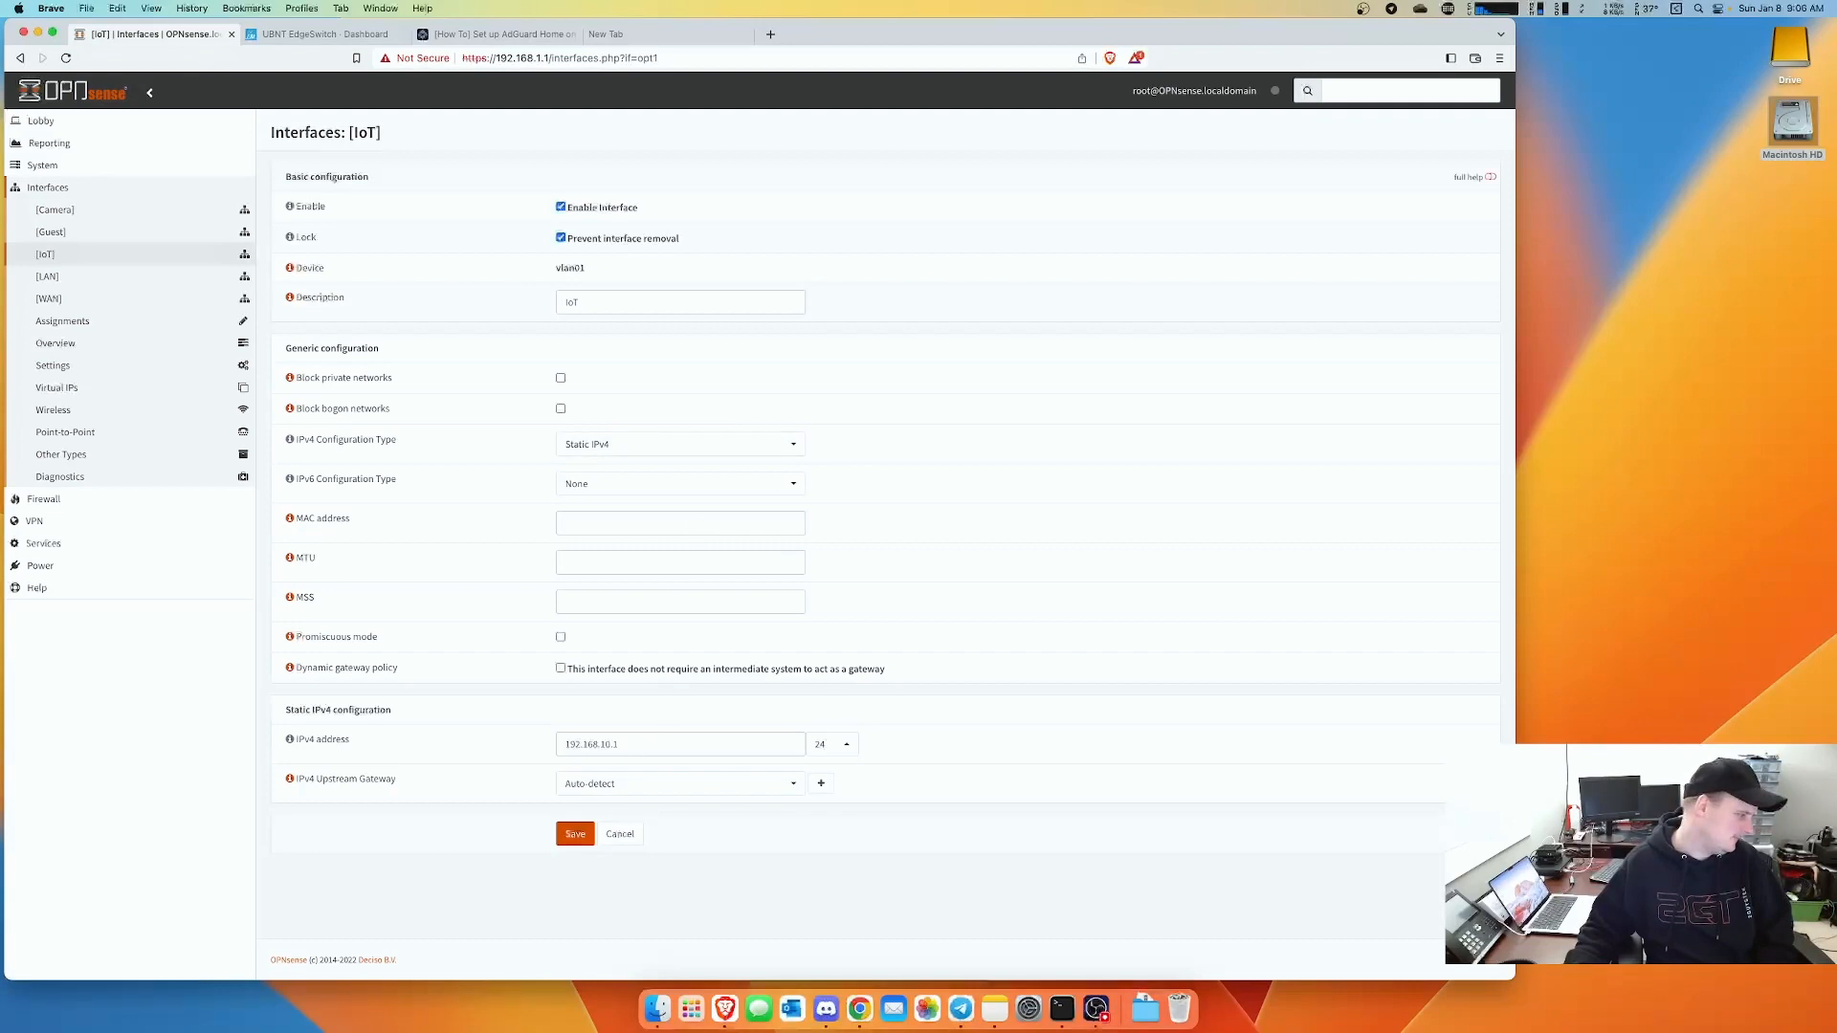
left_click(54, 212)
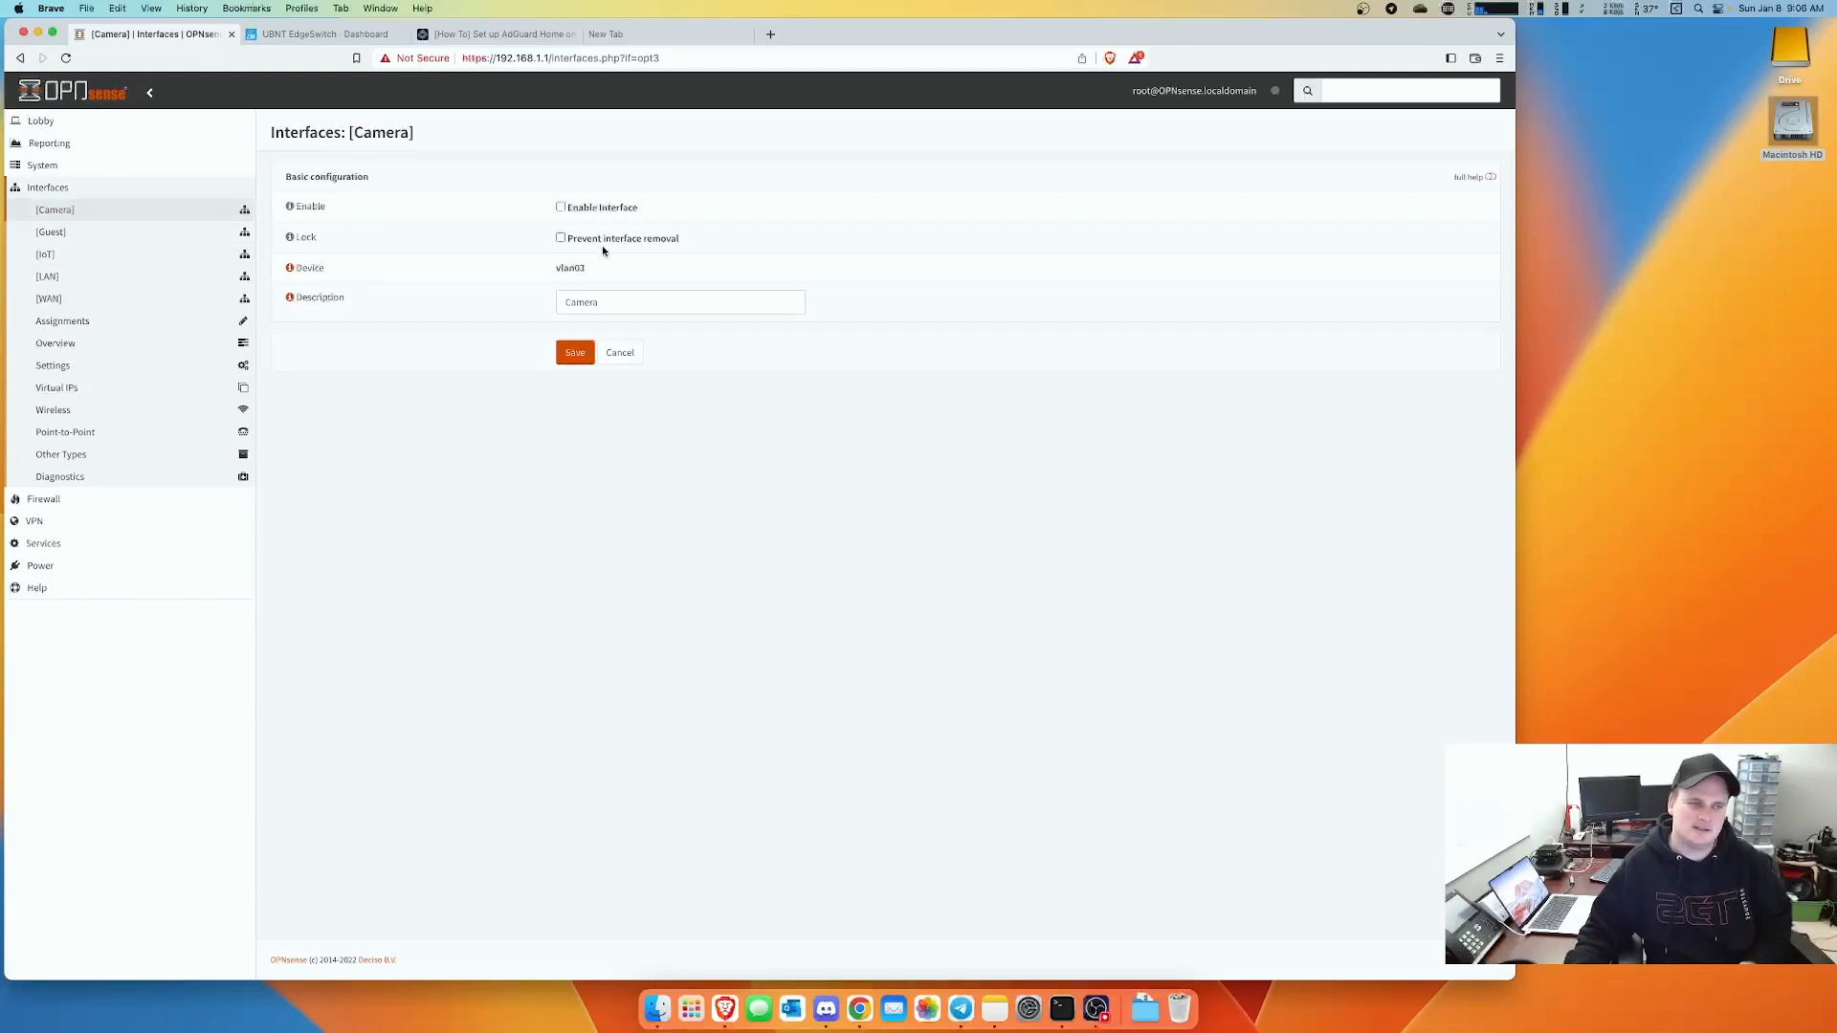
left_click(561, 208)
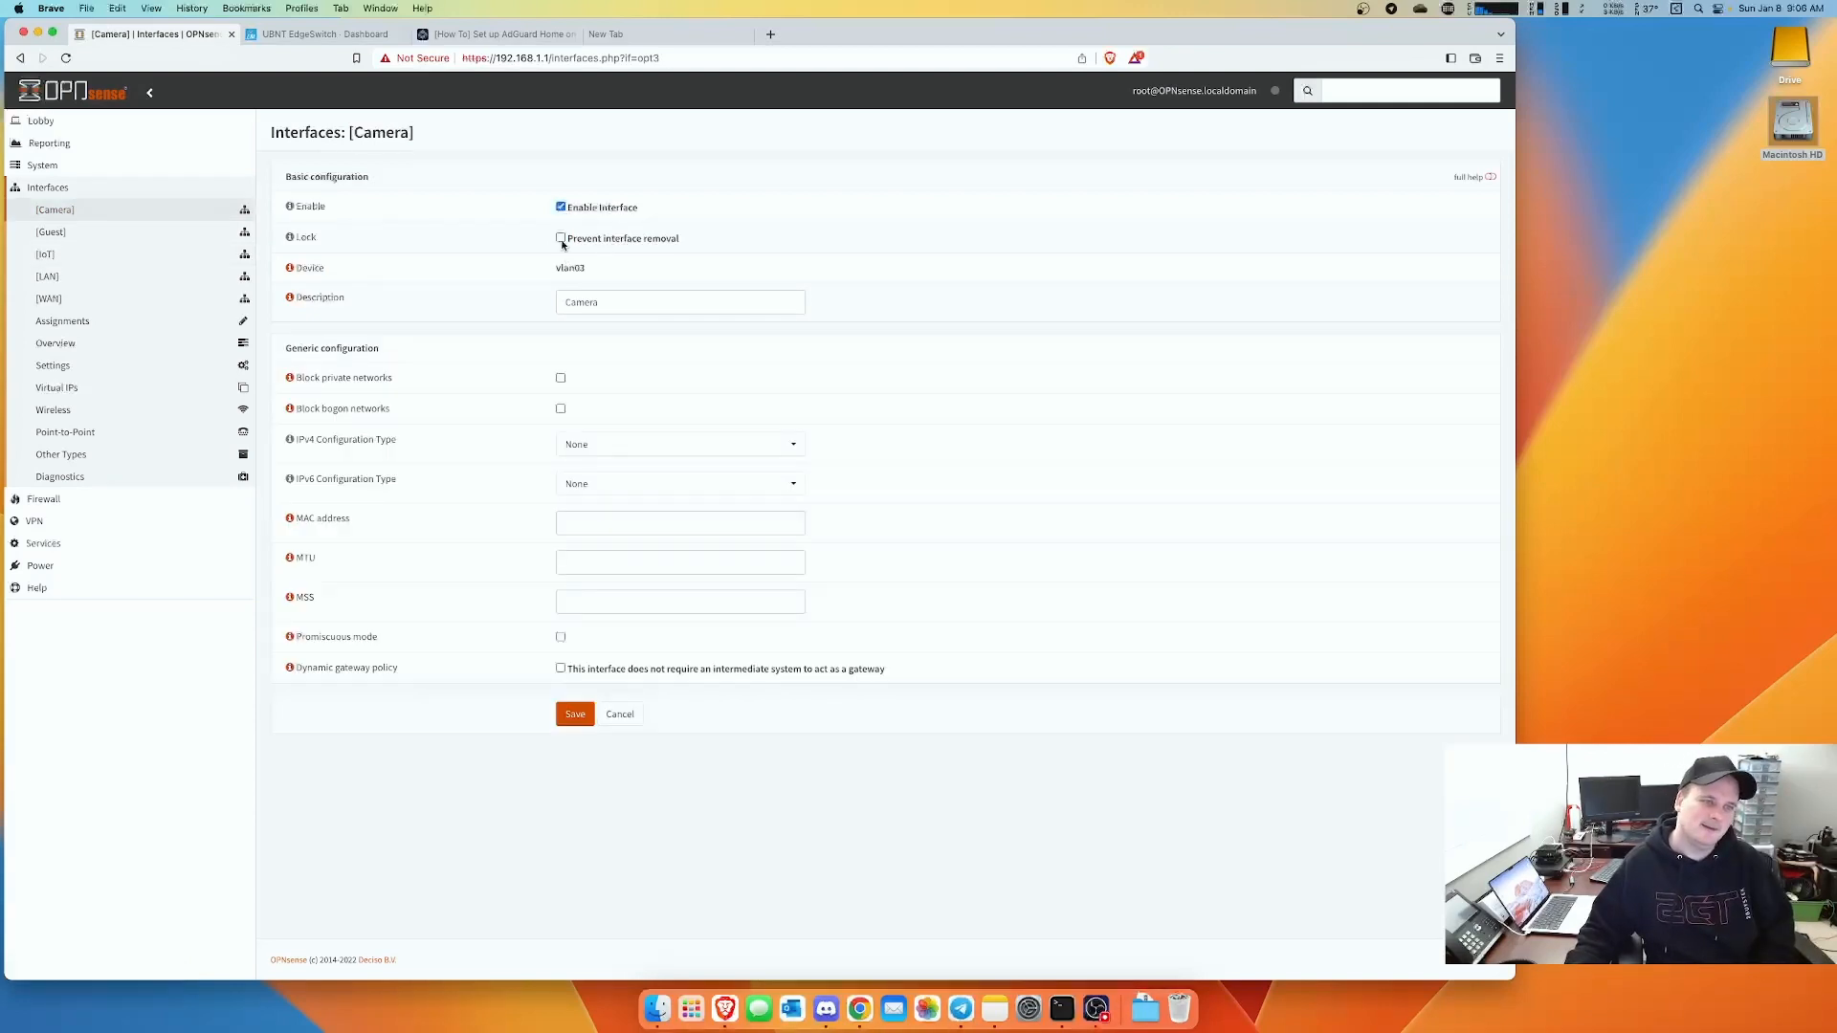
left_click(561, 239)
left_click(655, 452)
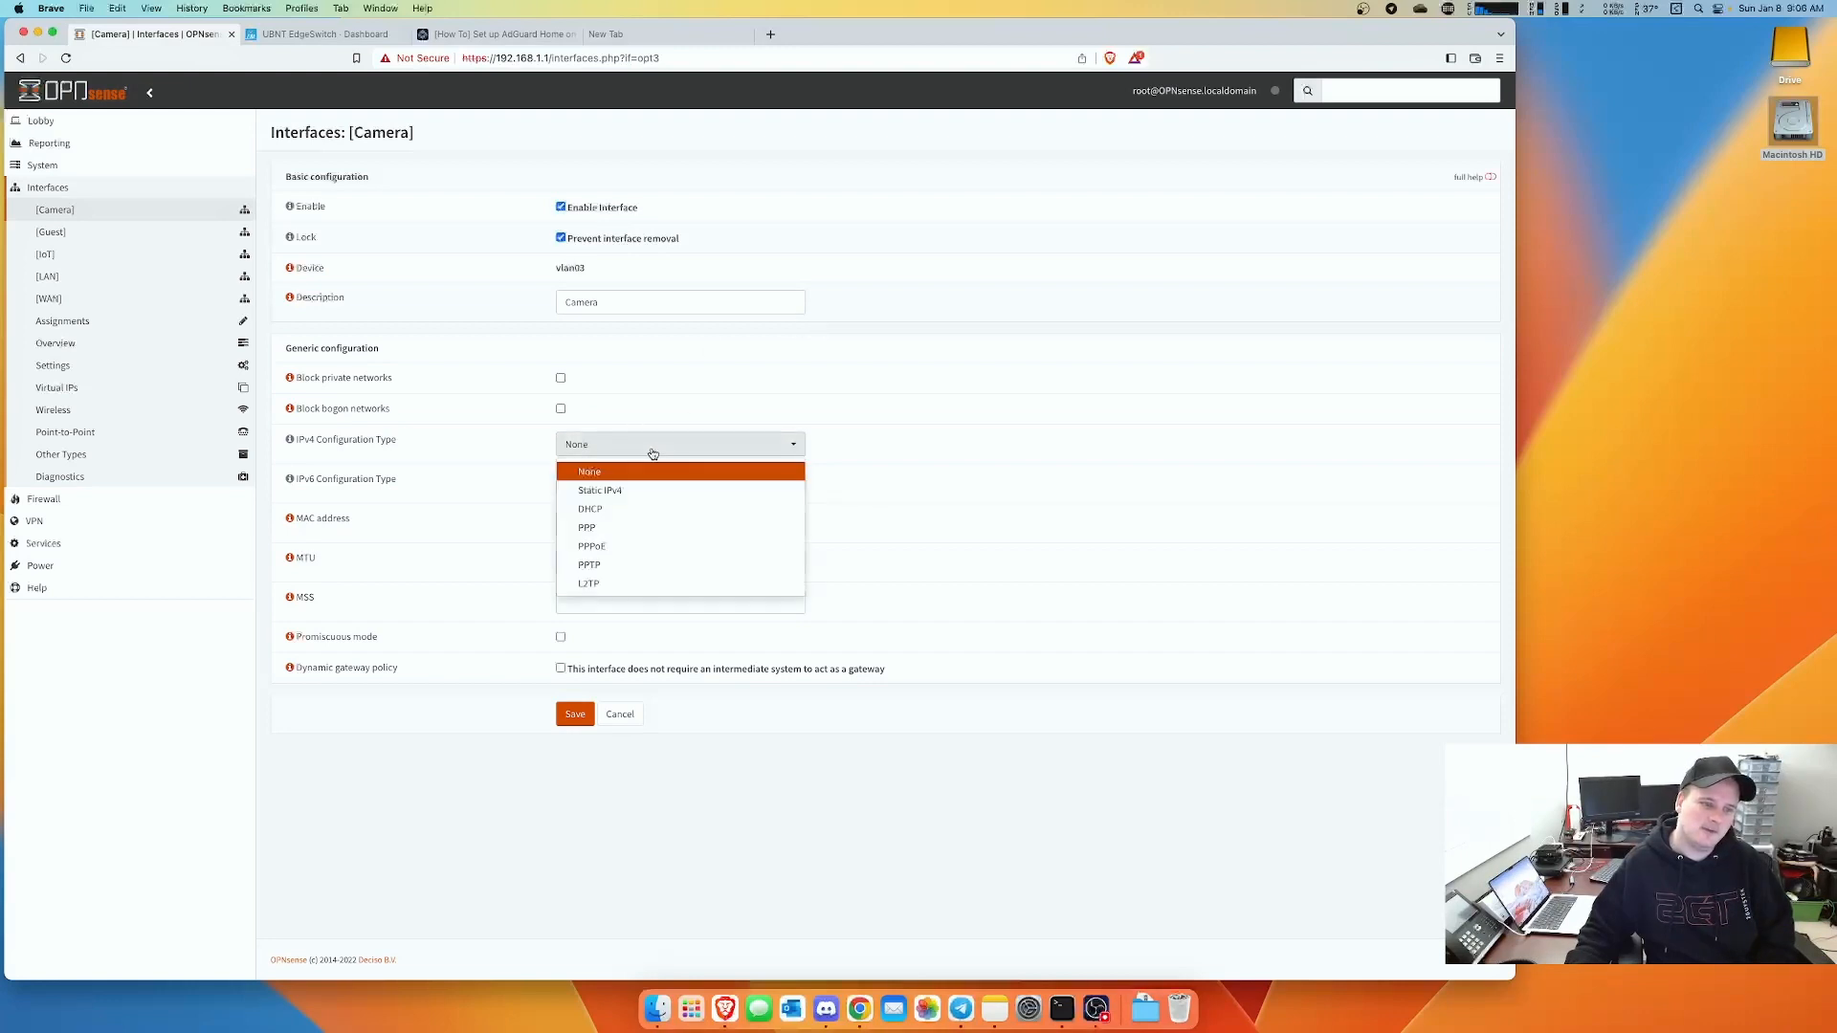
left_click(635, 497)
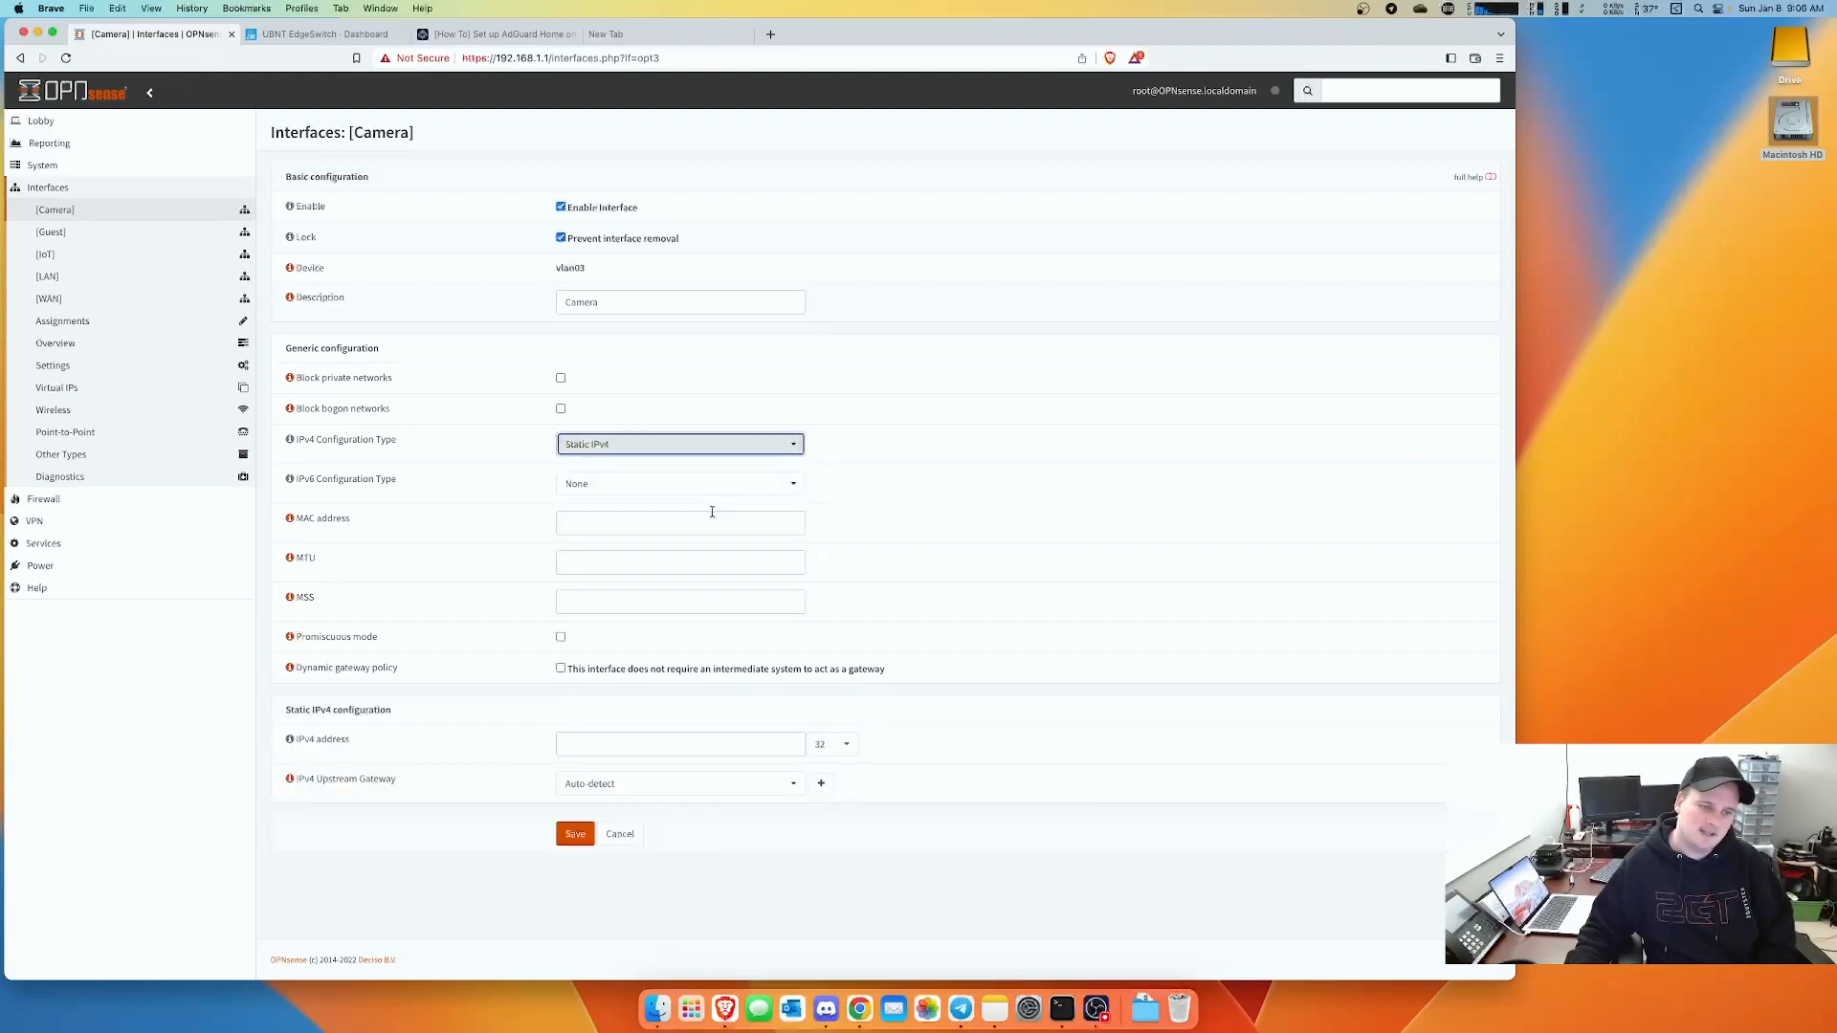
left_click(832, 744)
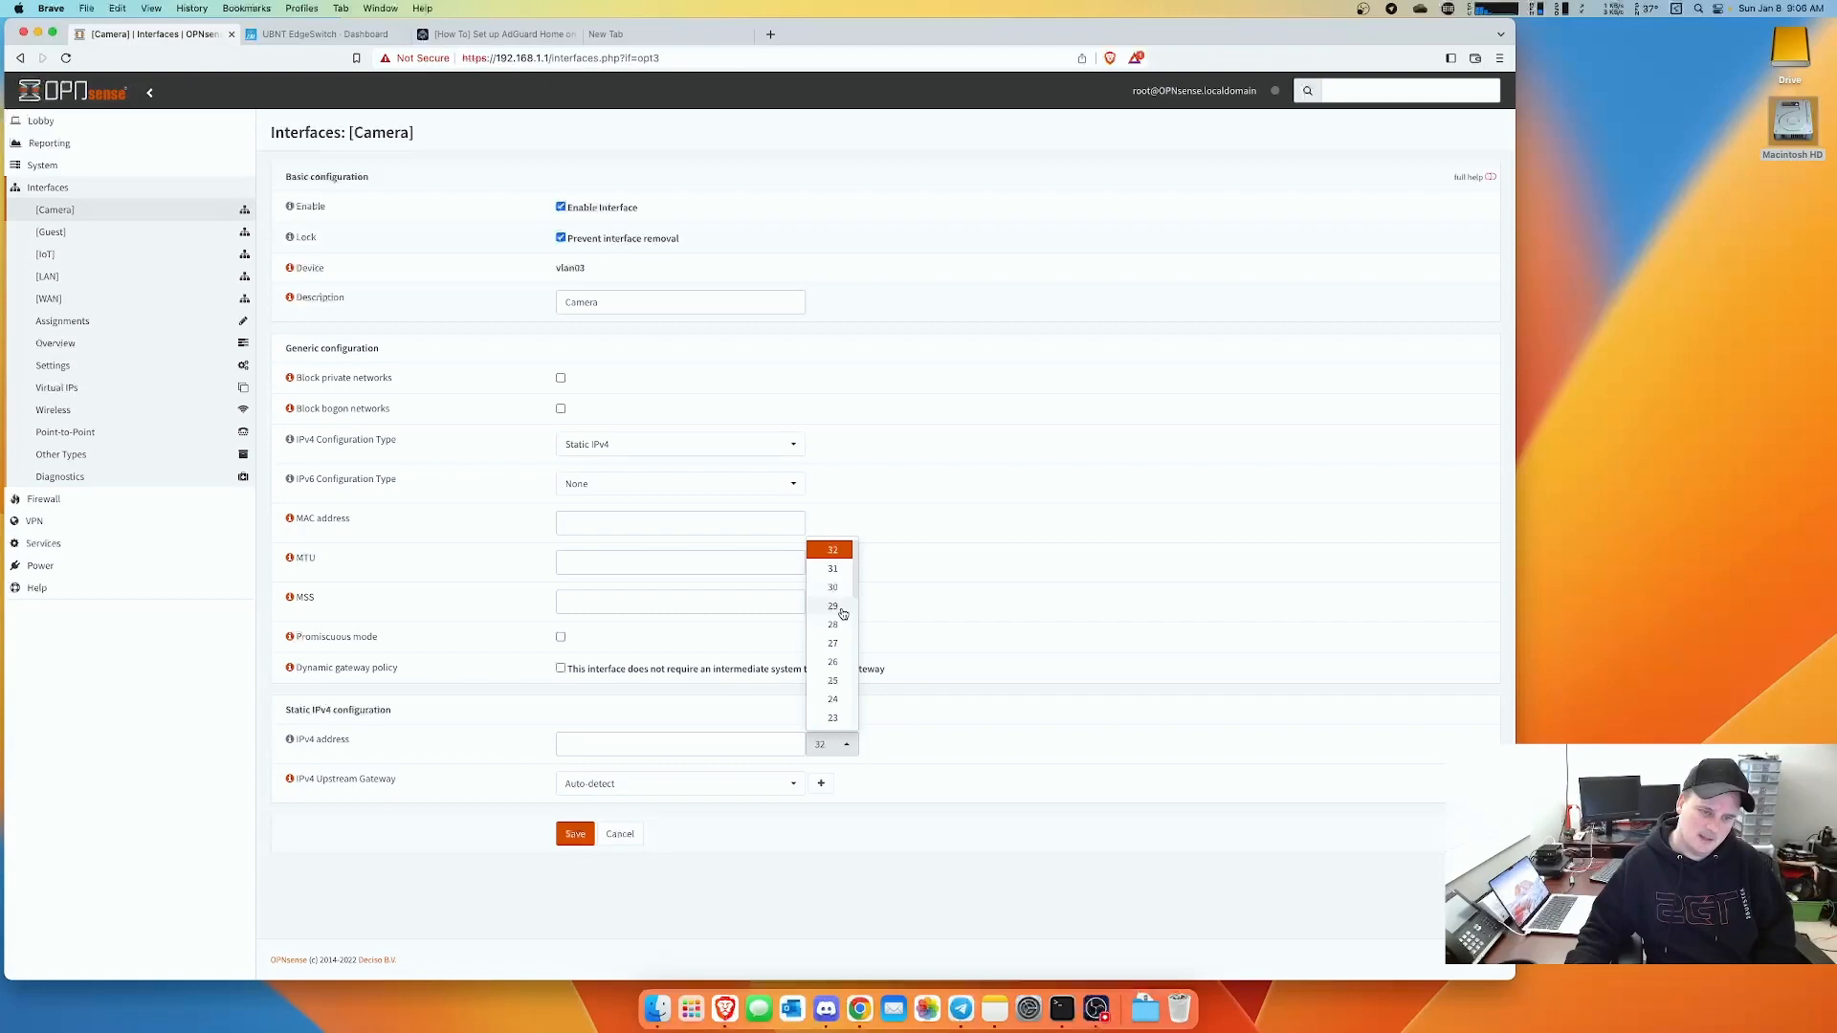
left_click(833, 699)
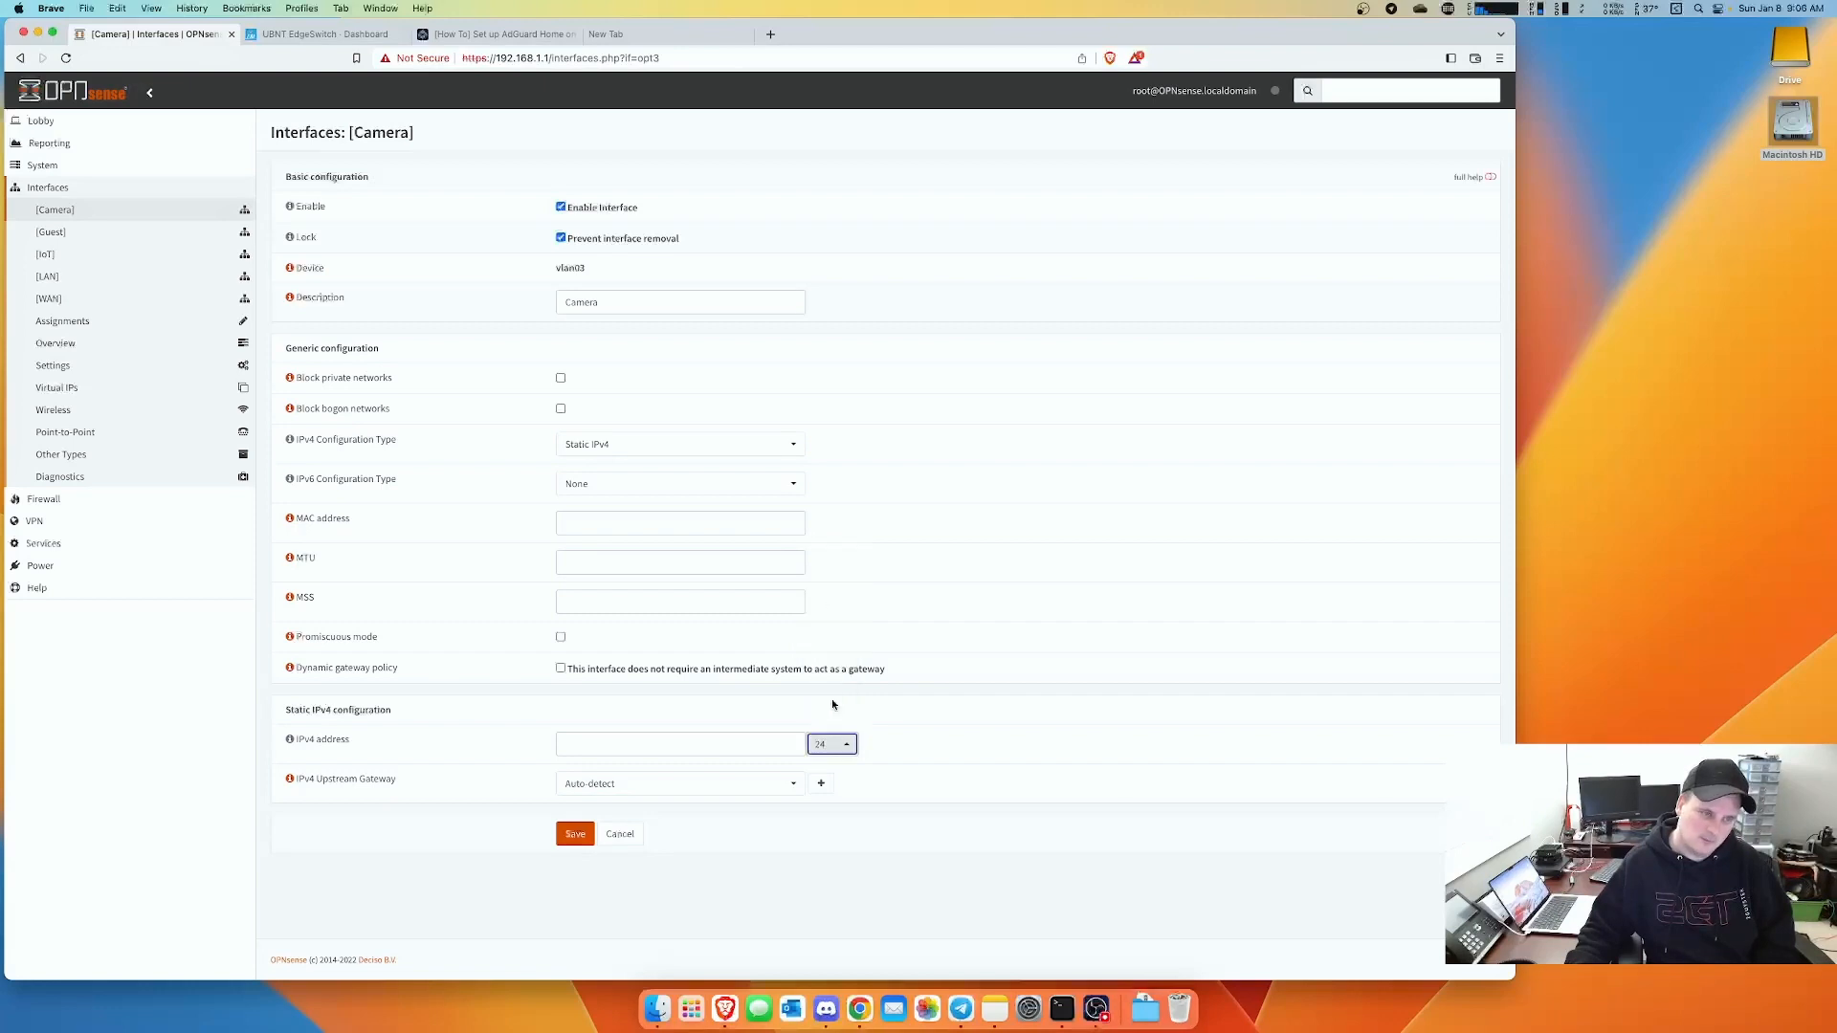
left_click(607, 745)
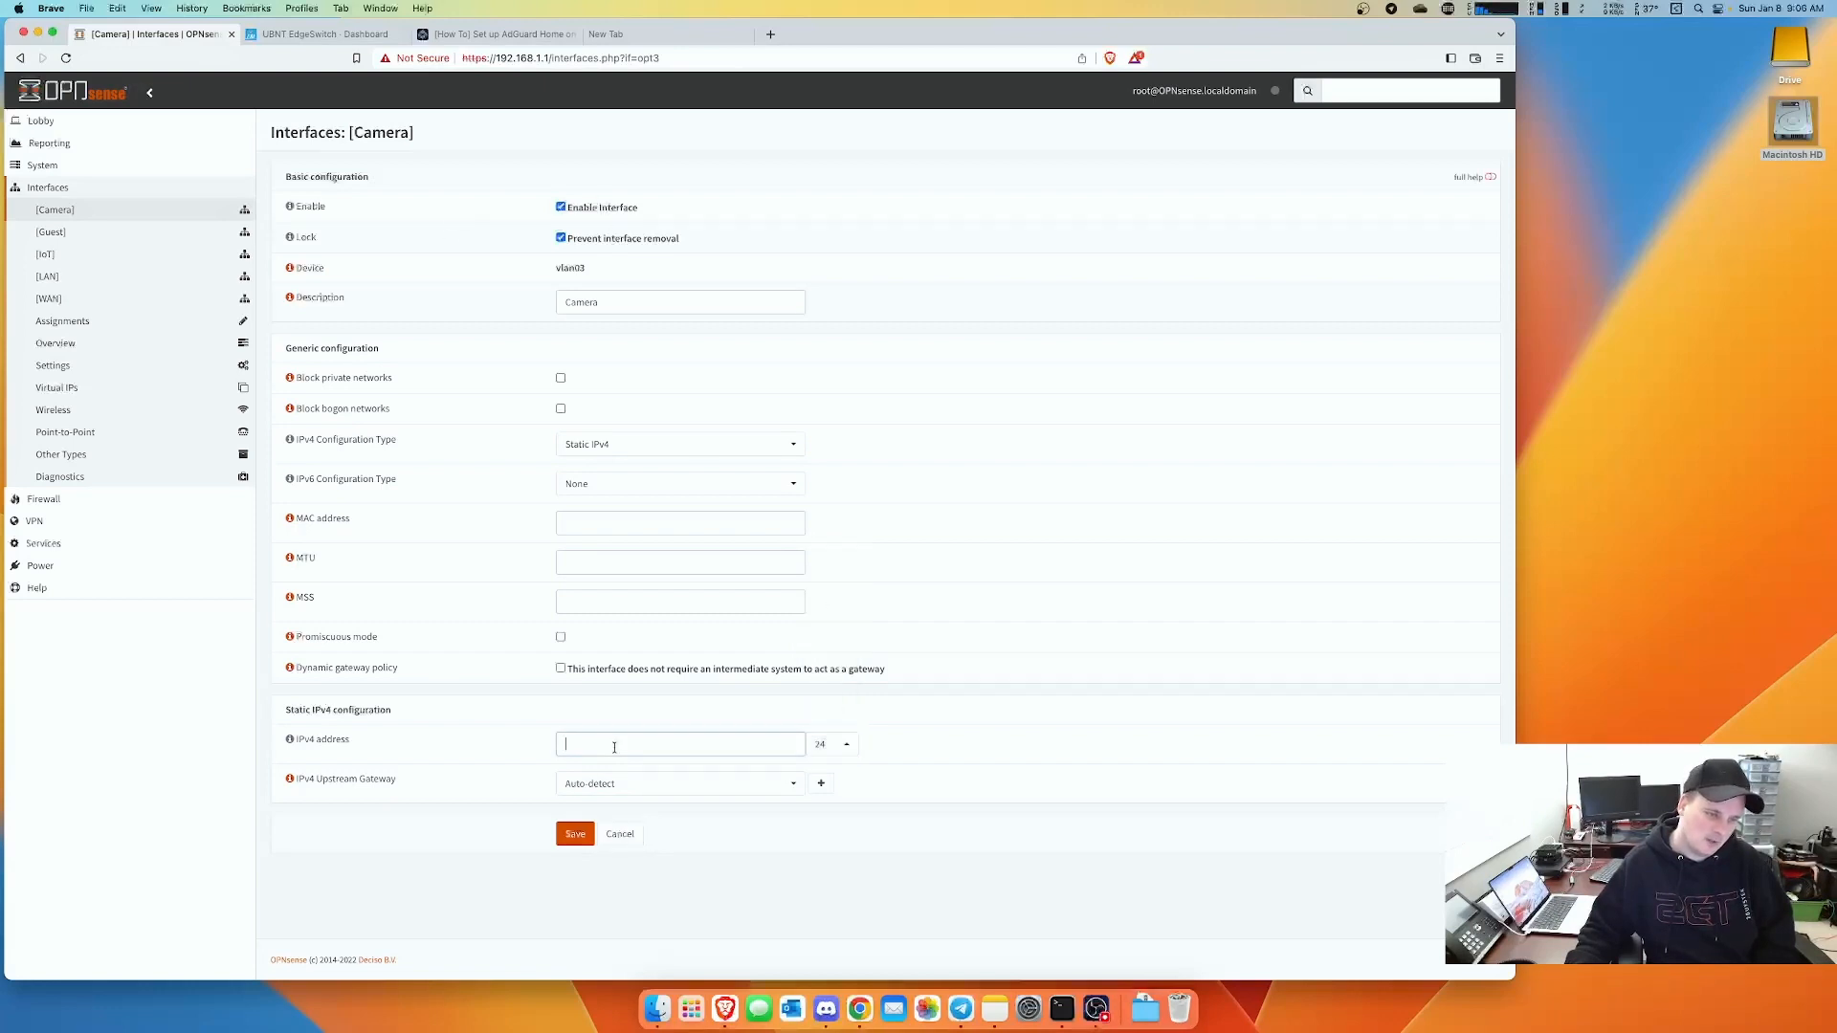
type("192.168.")
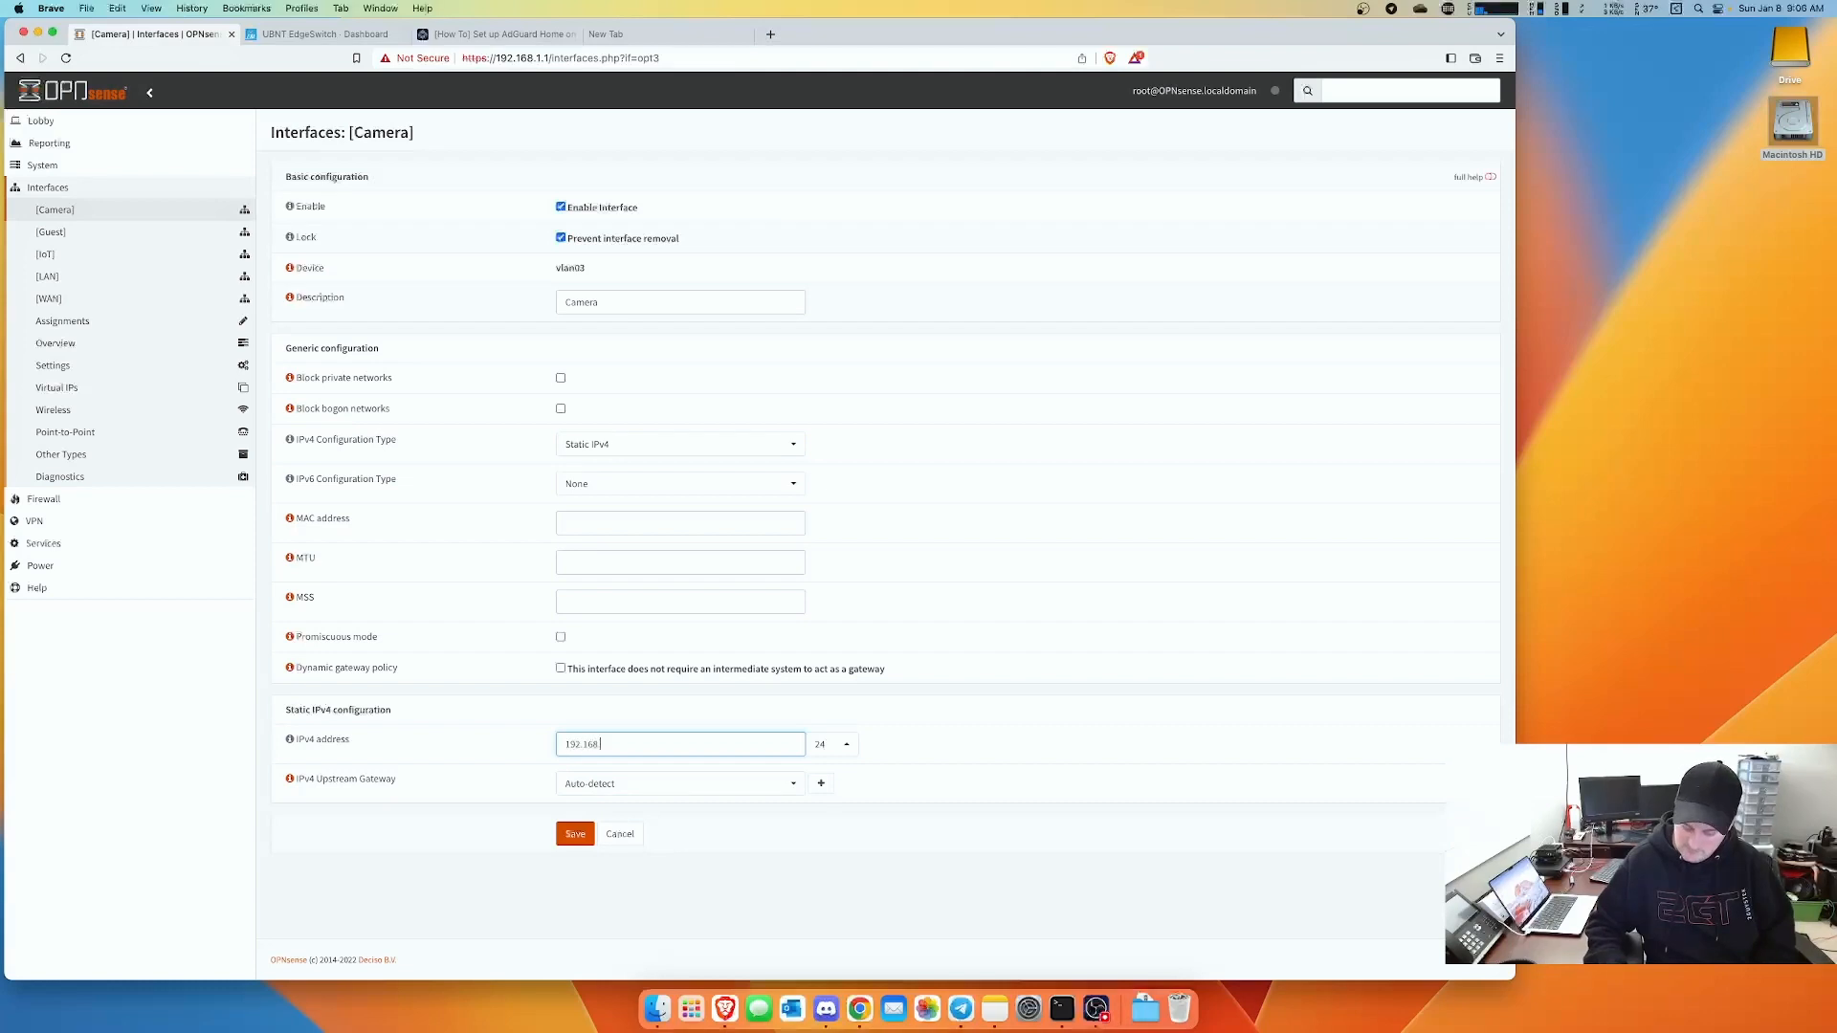
type("99.1")
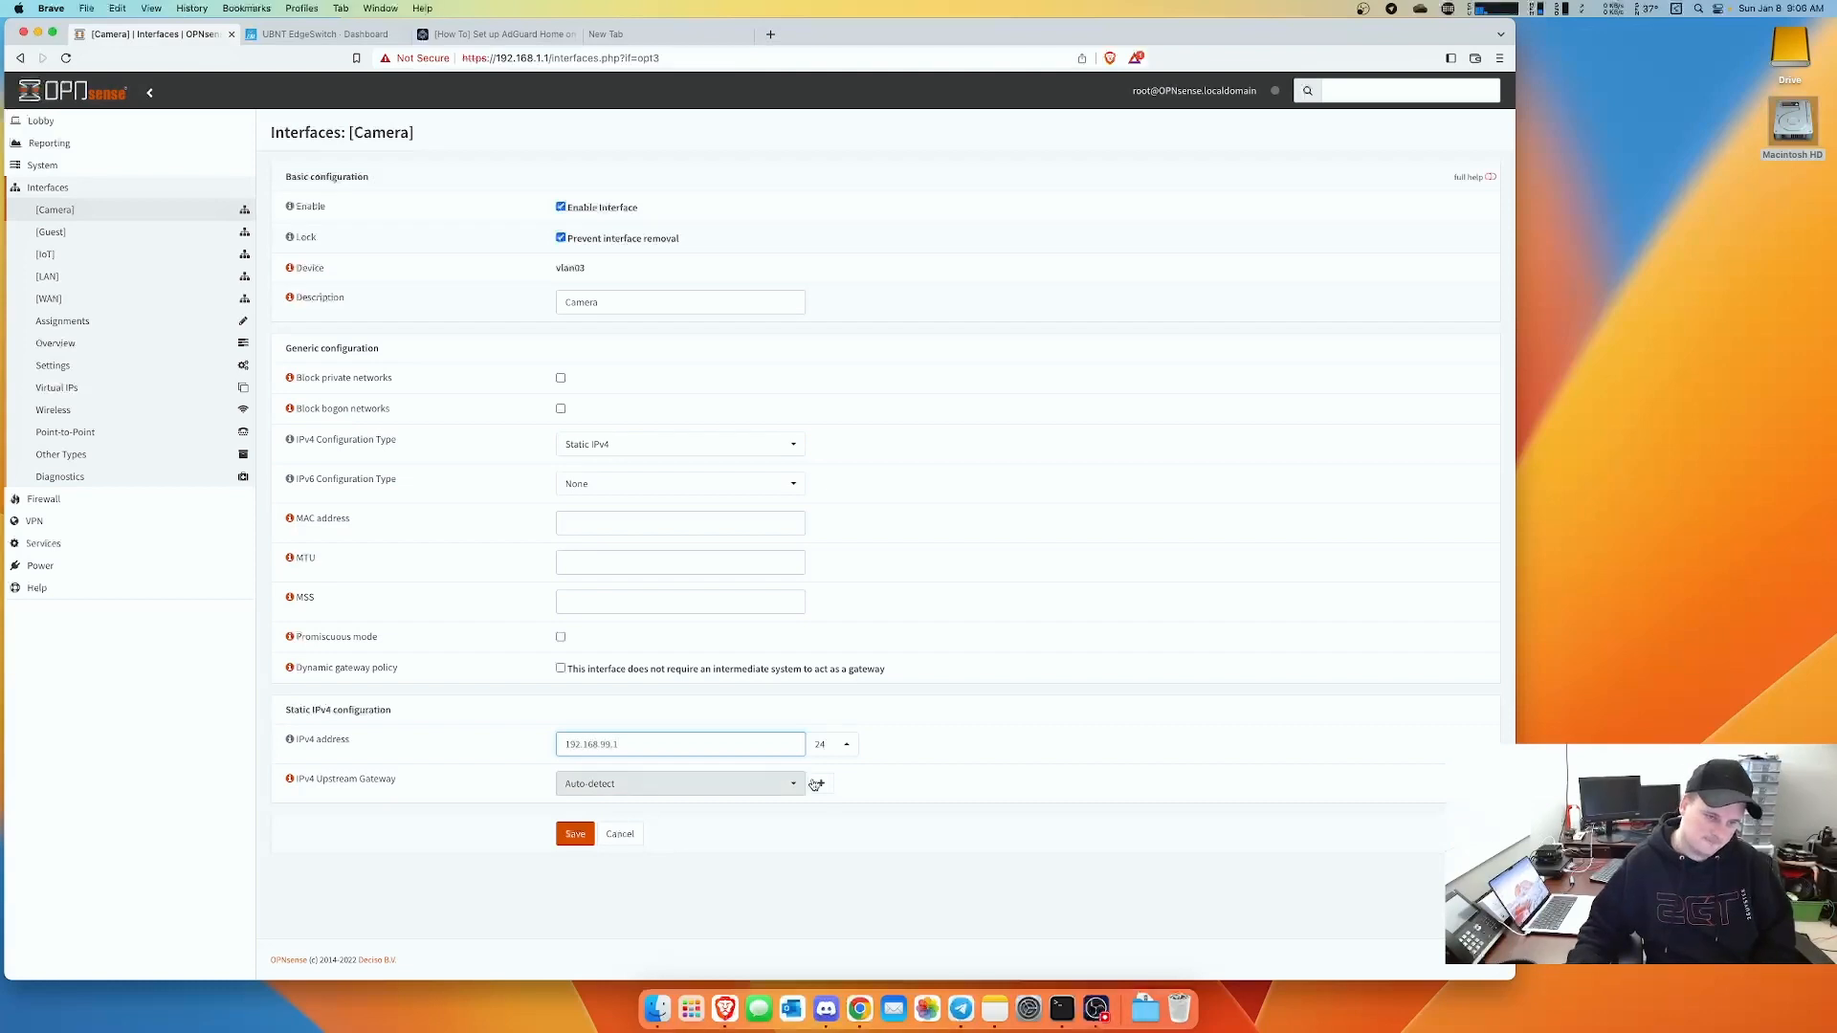
left_click(575, 833)
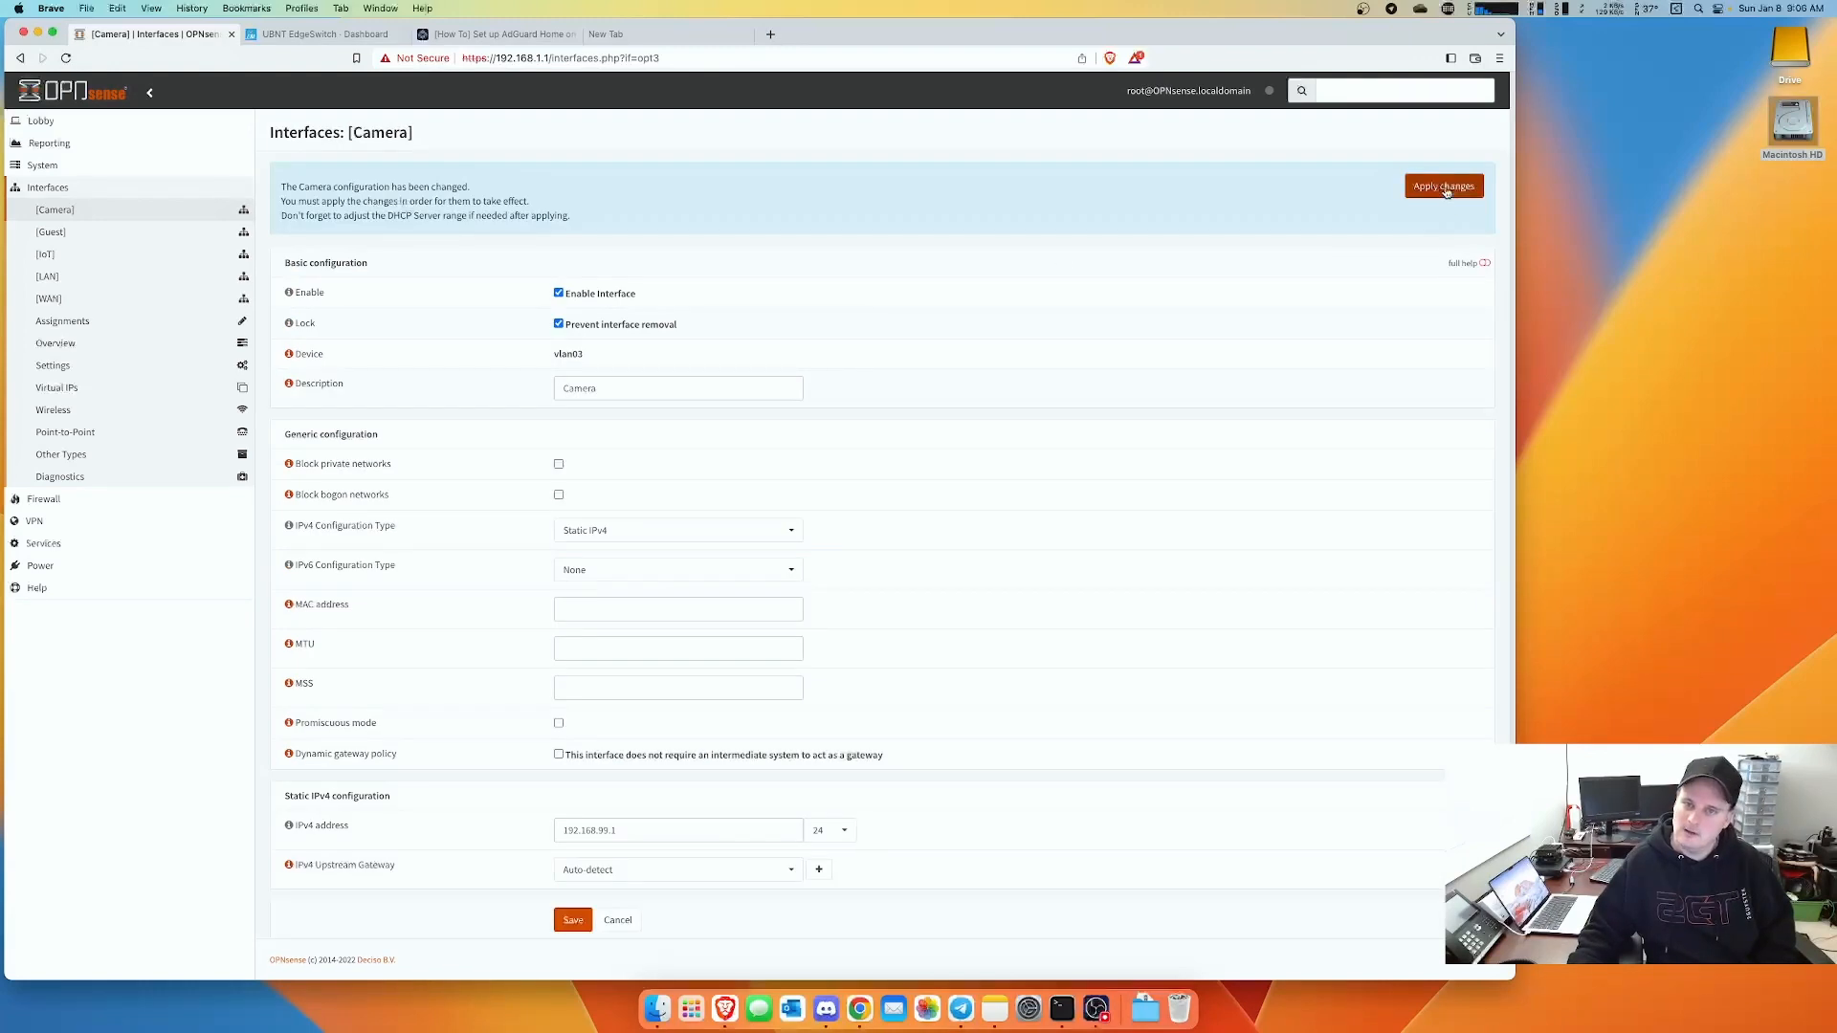
- Apply the pending Camera interface changes and expand Services > DHCPv4 in the sidebar
left_click(1445, 189)
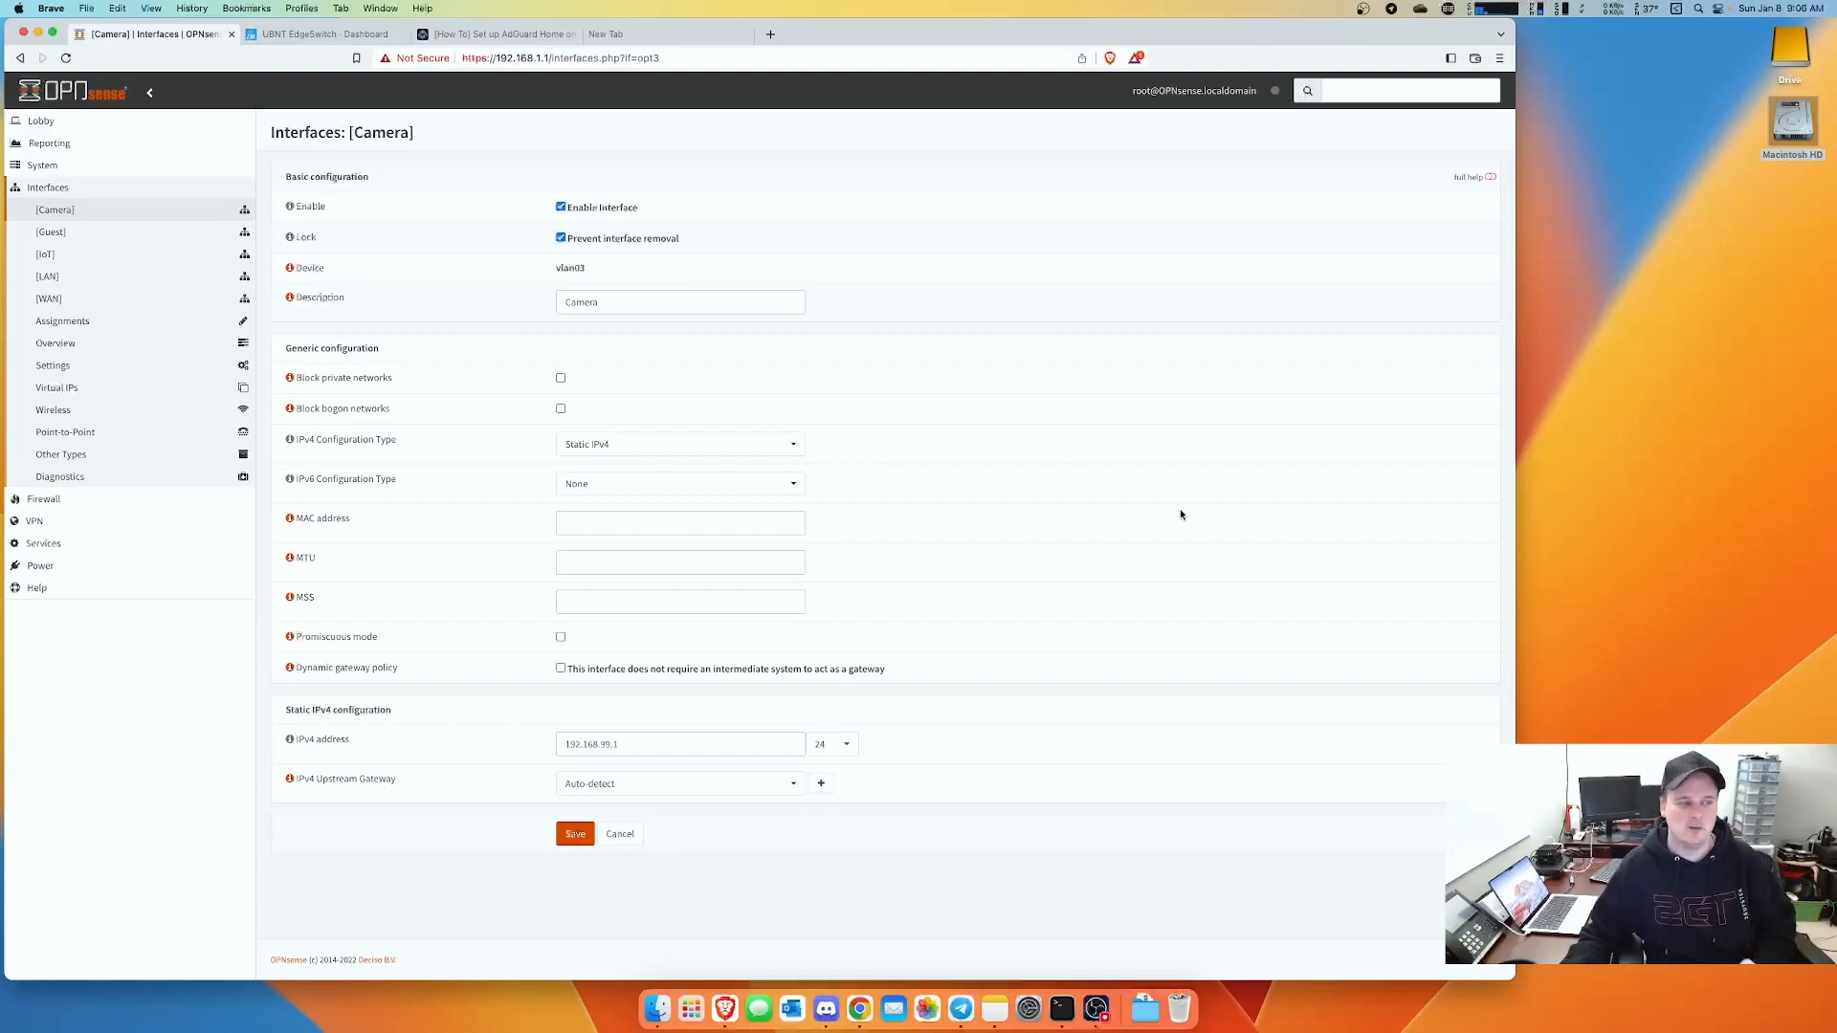
left_click(63, 544)
left_click(66, 299)
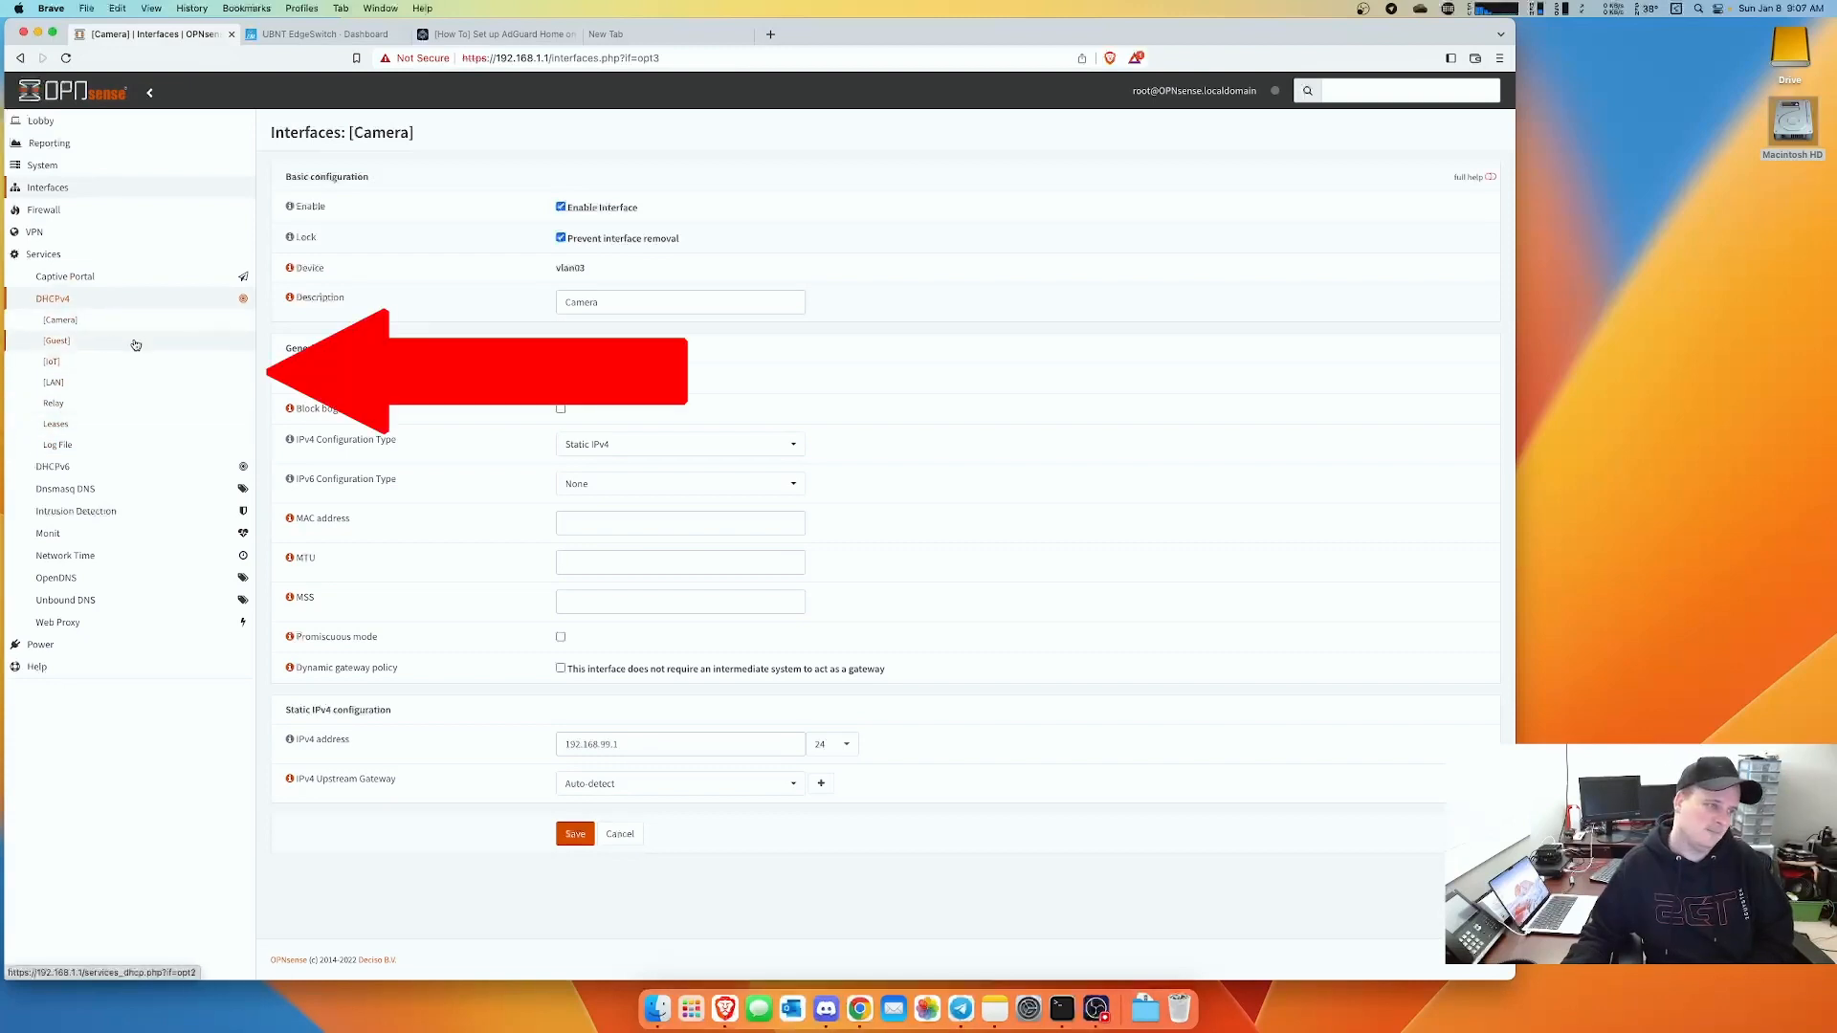
- Enable Camera DHCPv4 with the range 192.168.99.100 to 192.168.99.150
left_click(60, 320)
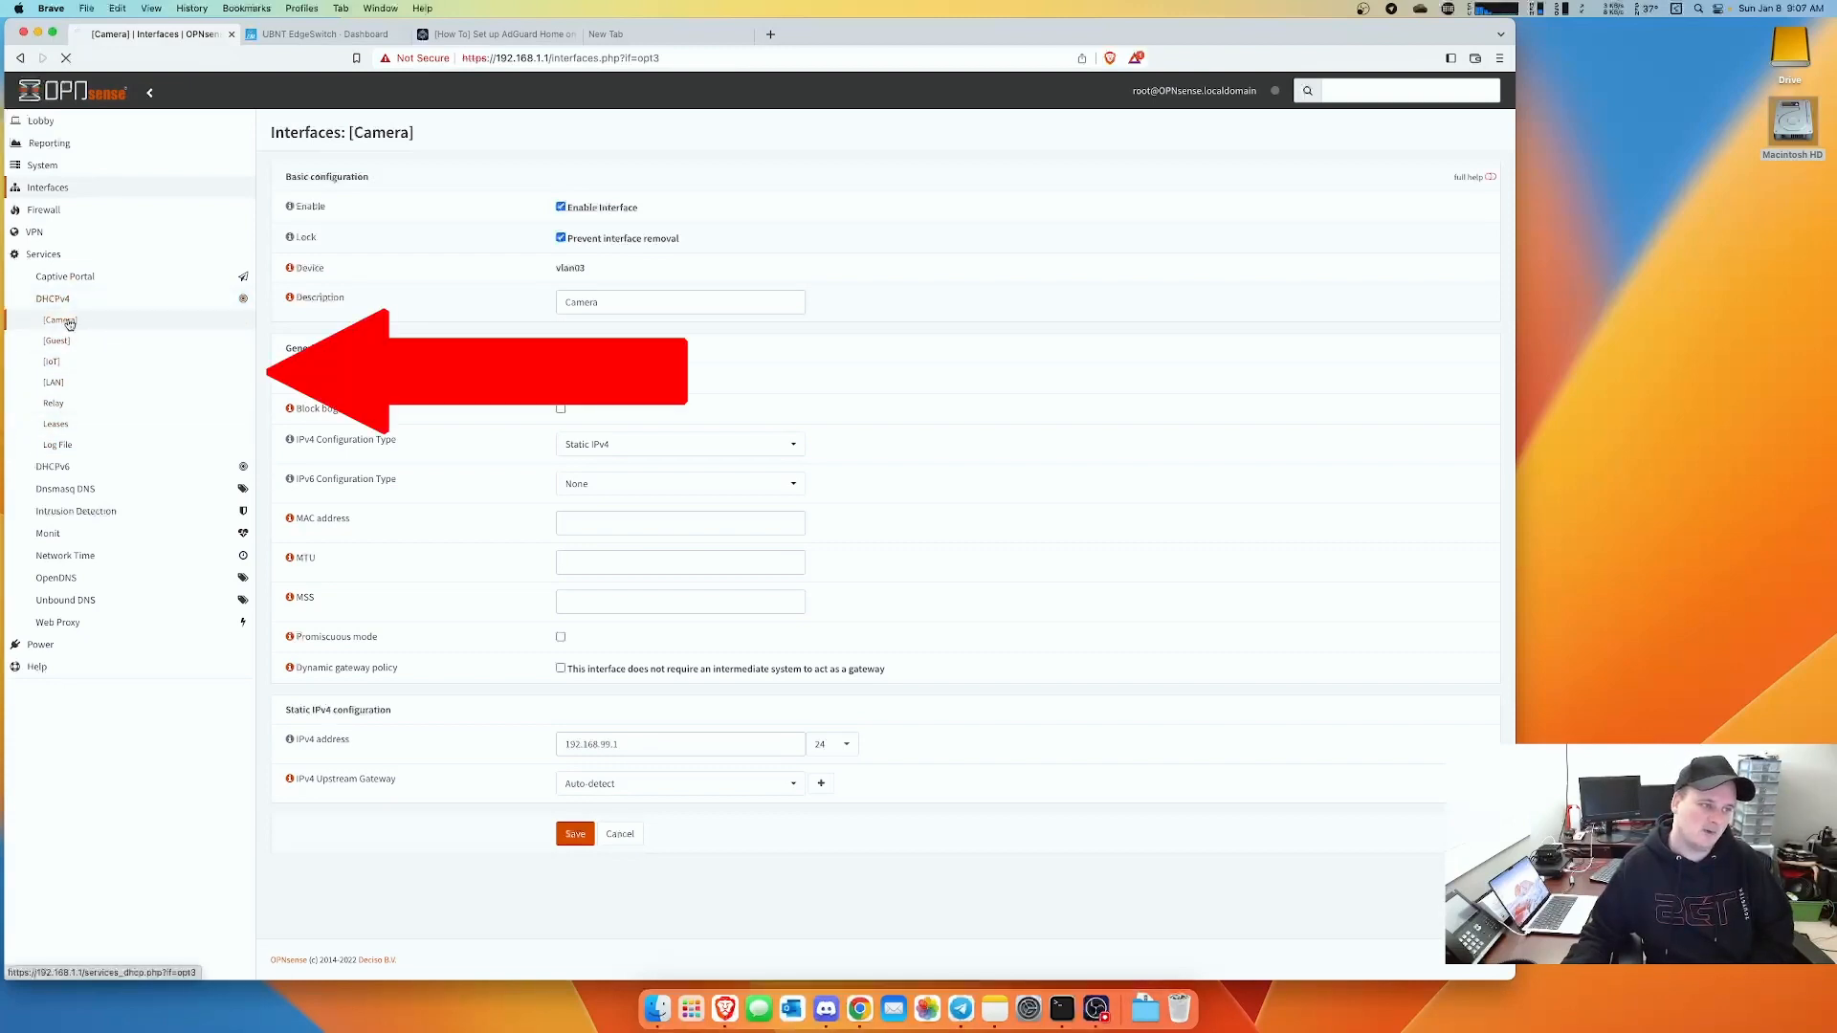
left_click(559, 212)
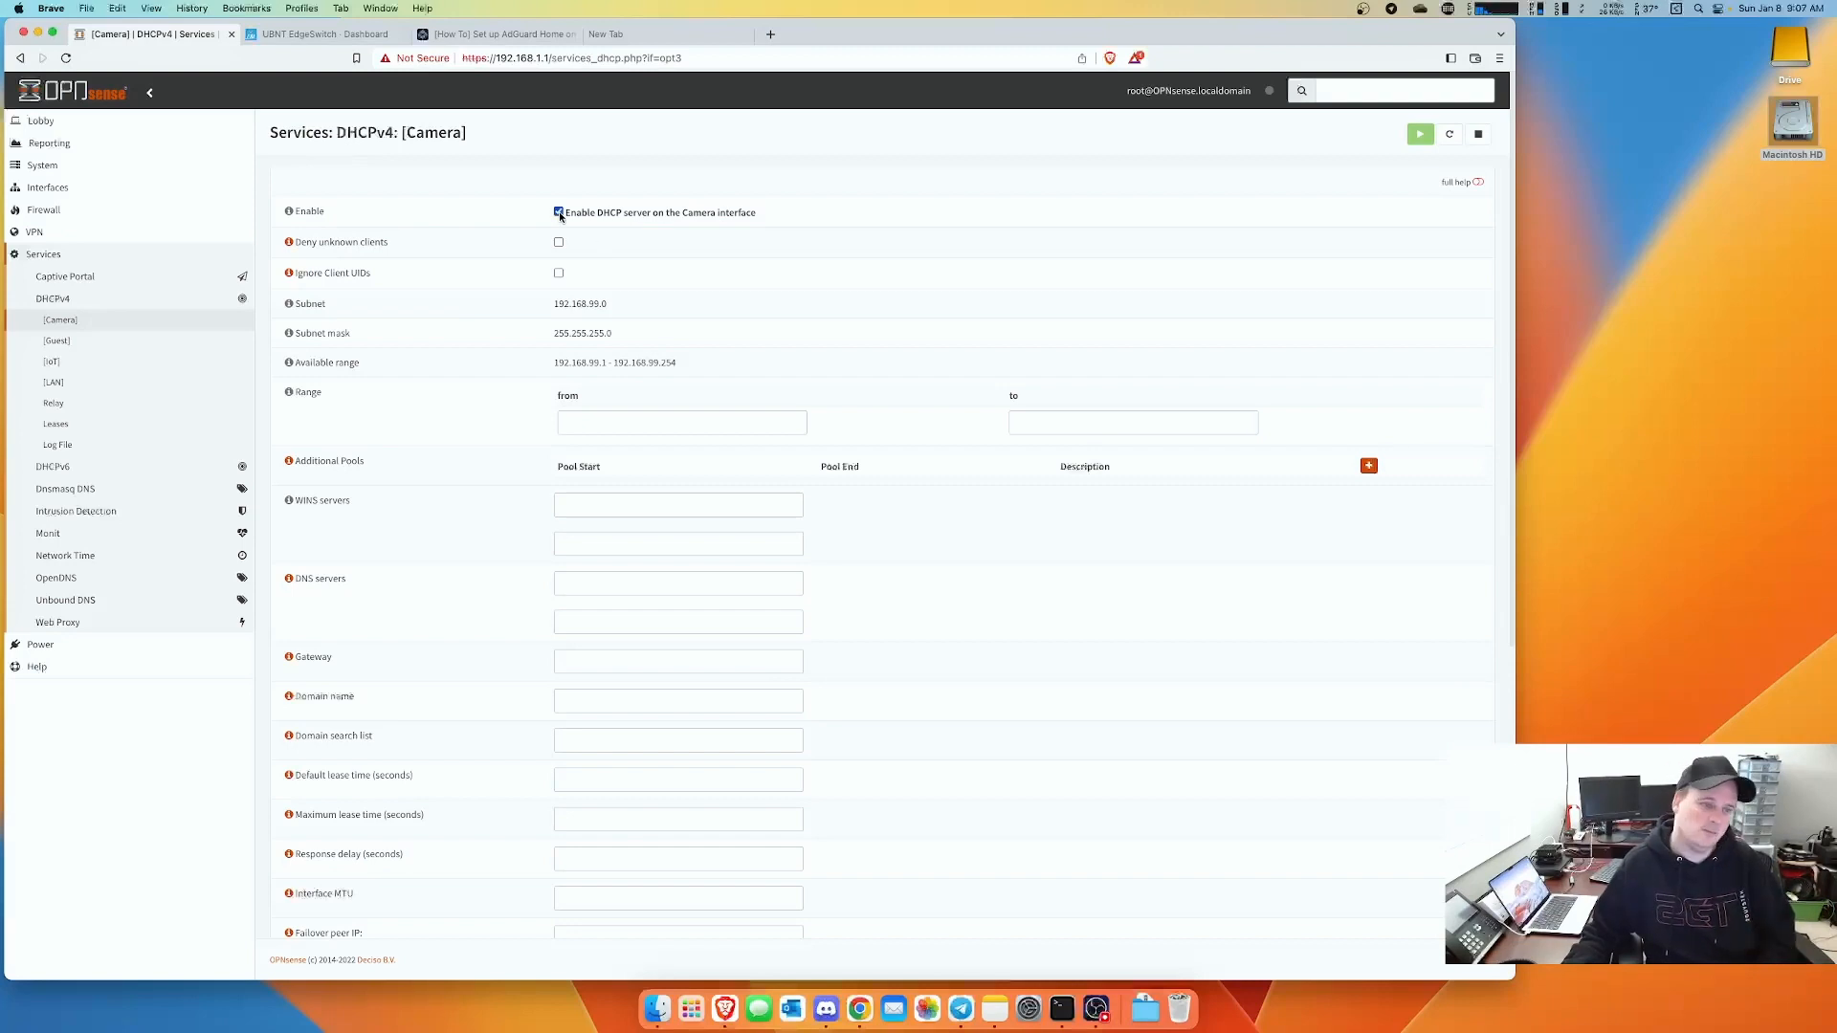
left_click_drag(552, 363, 706, 365)
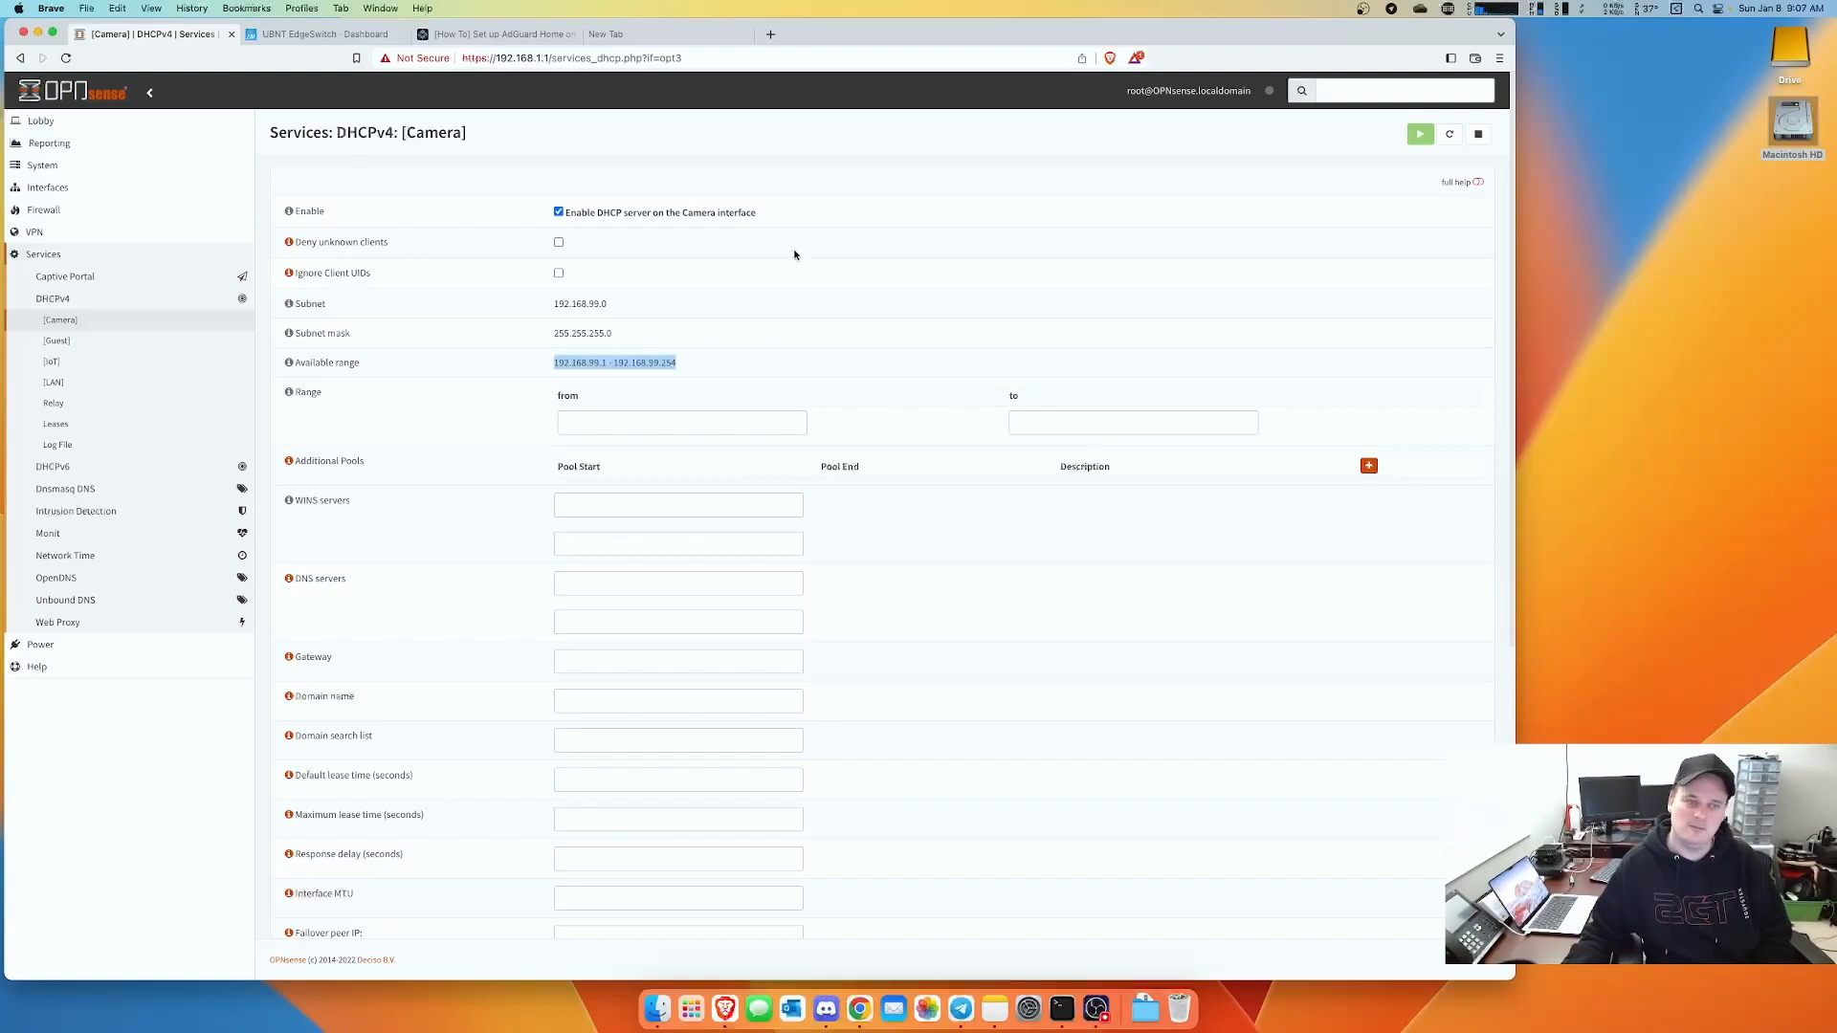
left_click(740, 429)
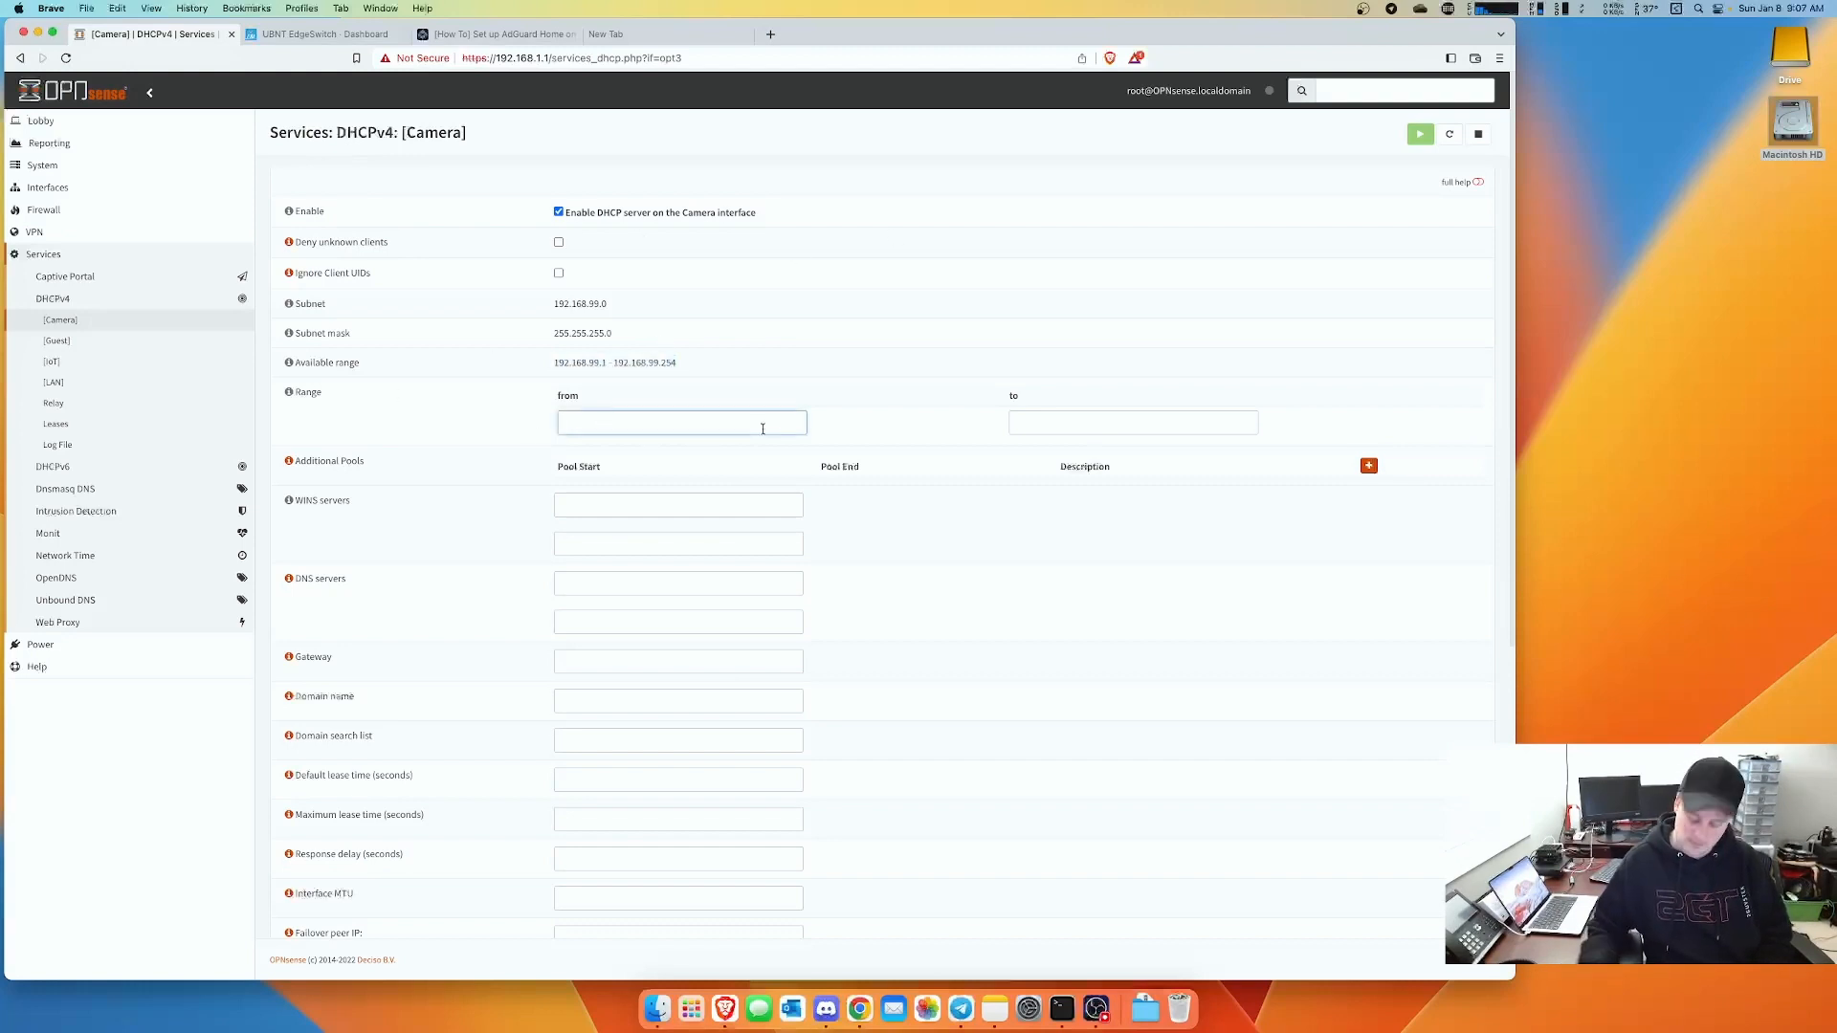
type("192.168")
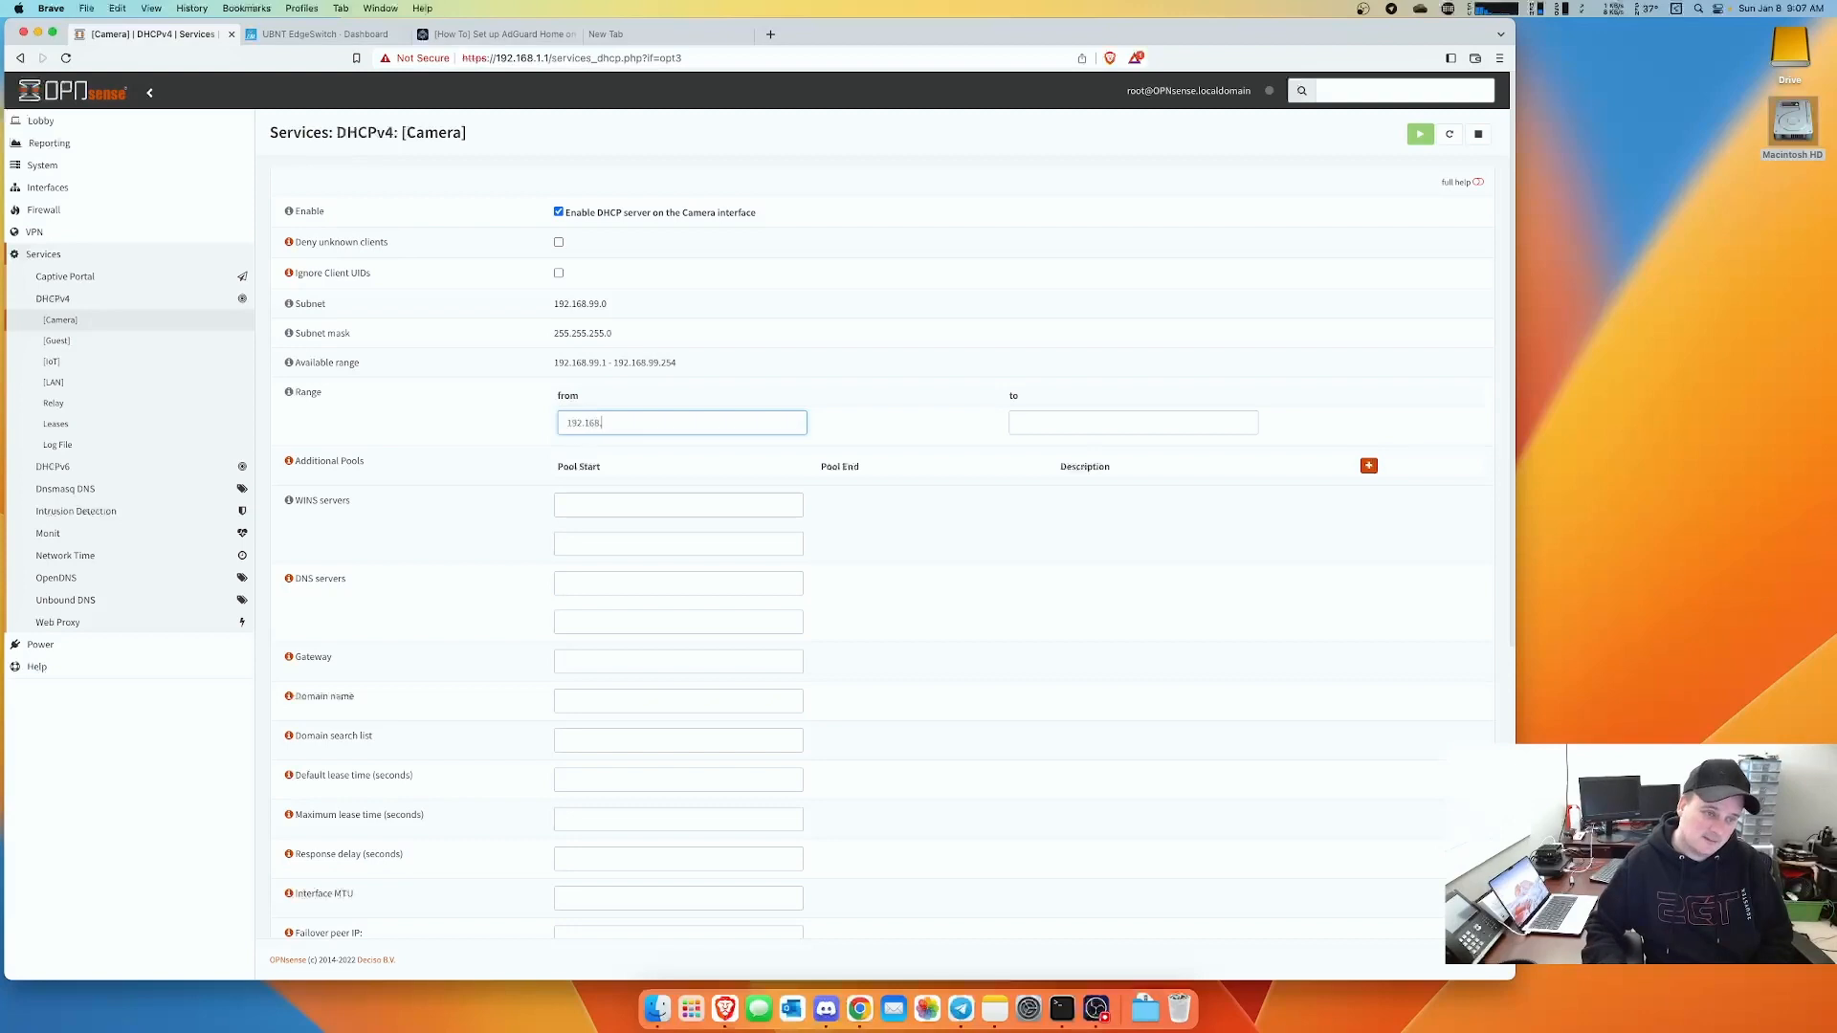
type(".99.100")
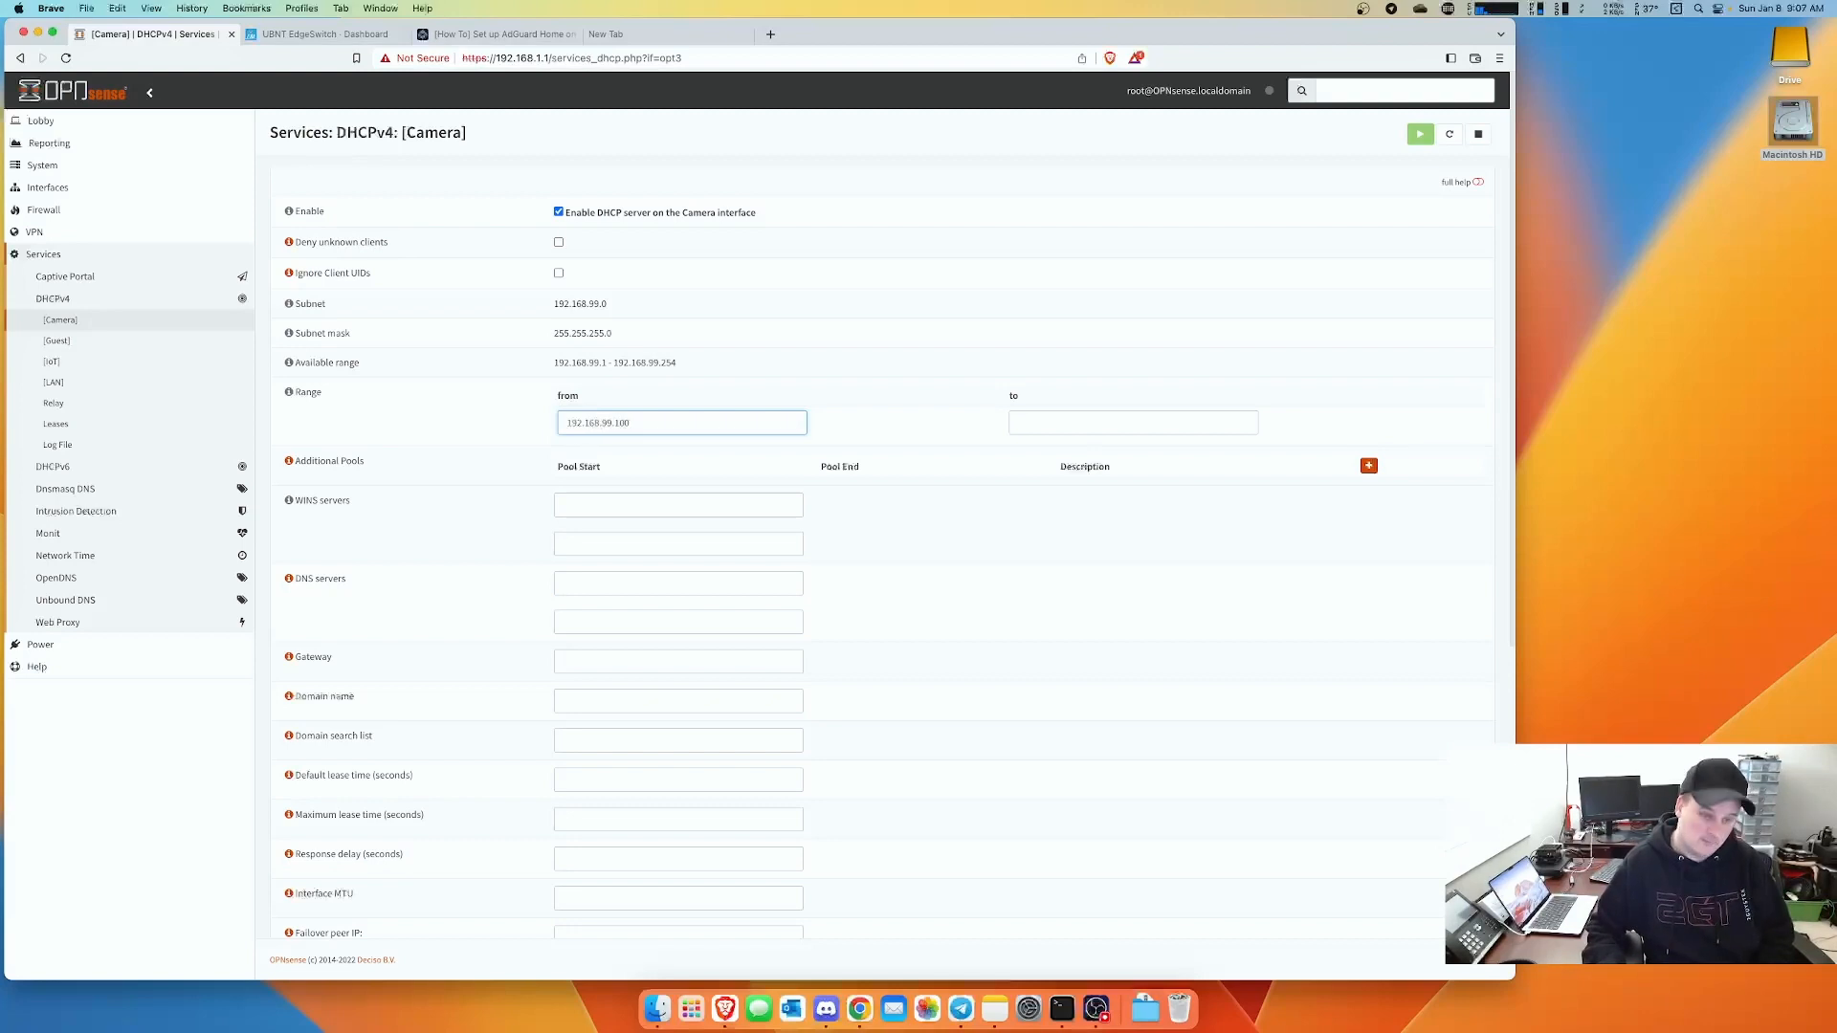
key("Tab")
type("1")
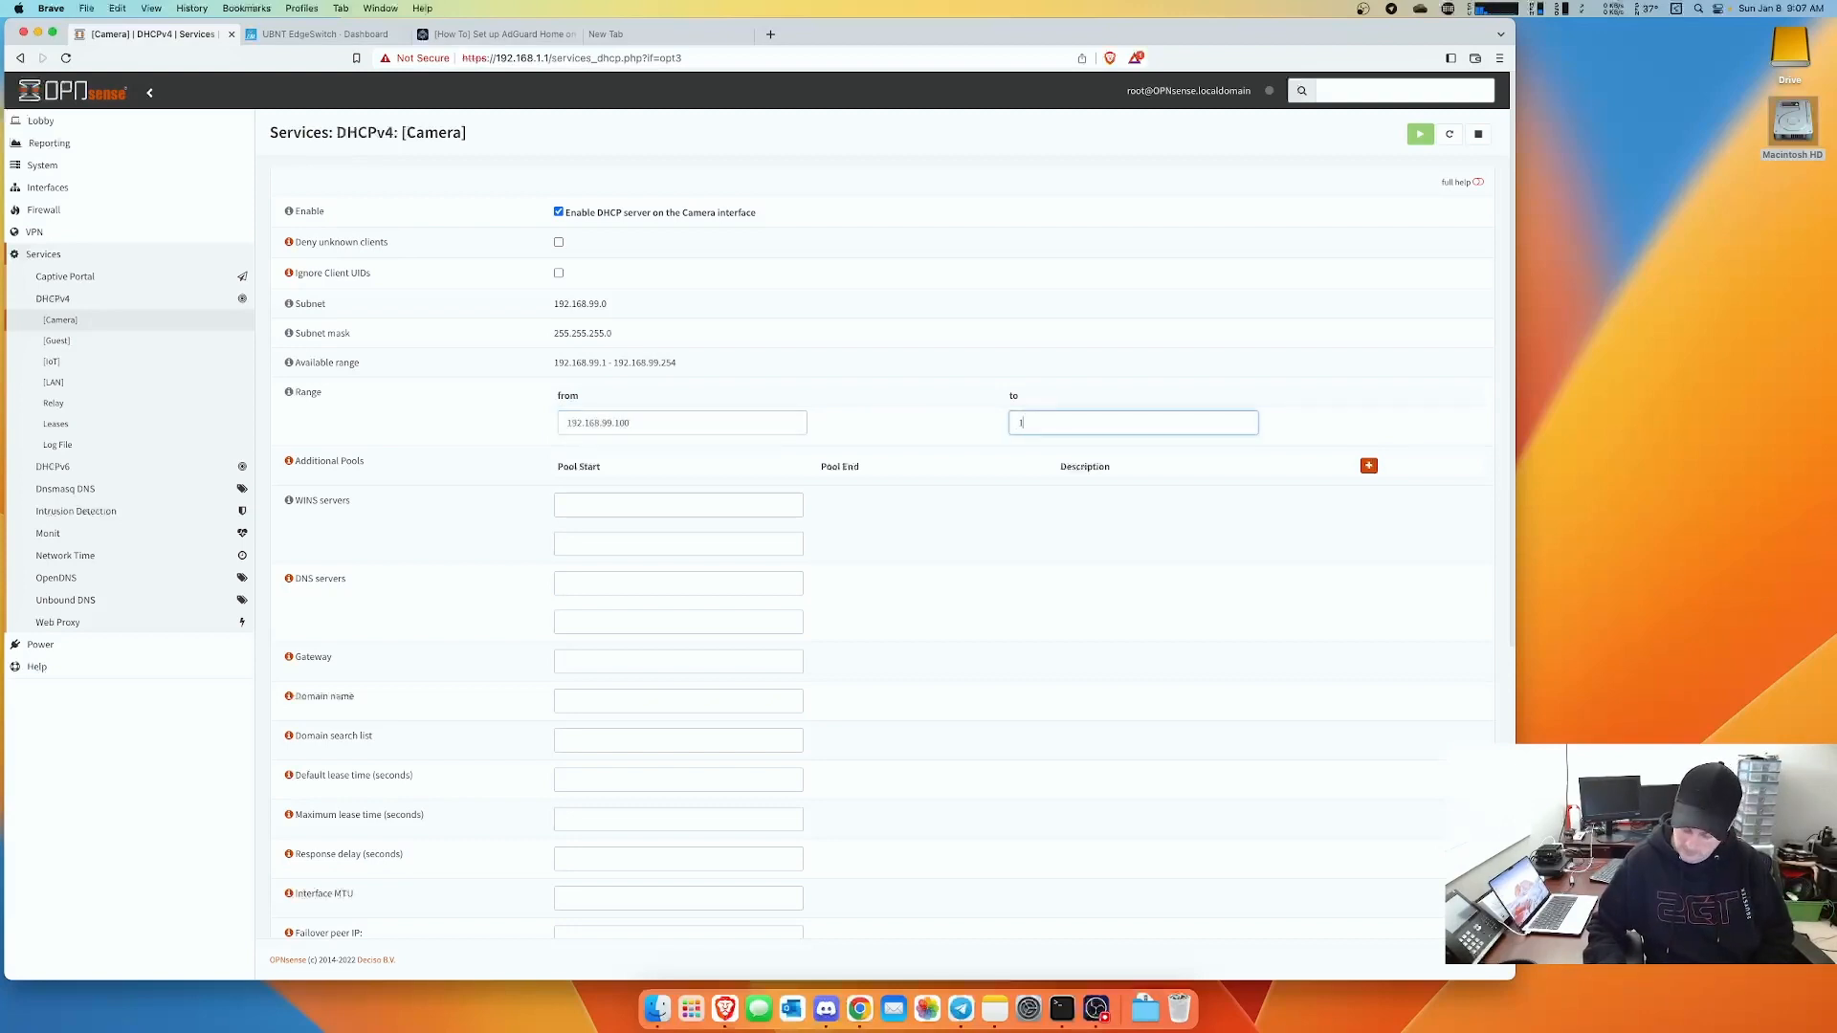
type("92.168.99.150")
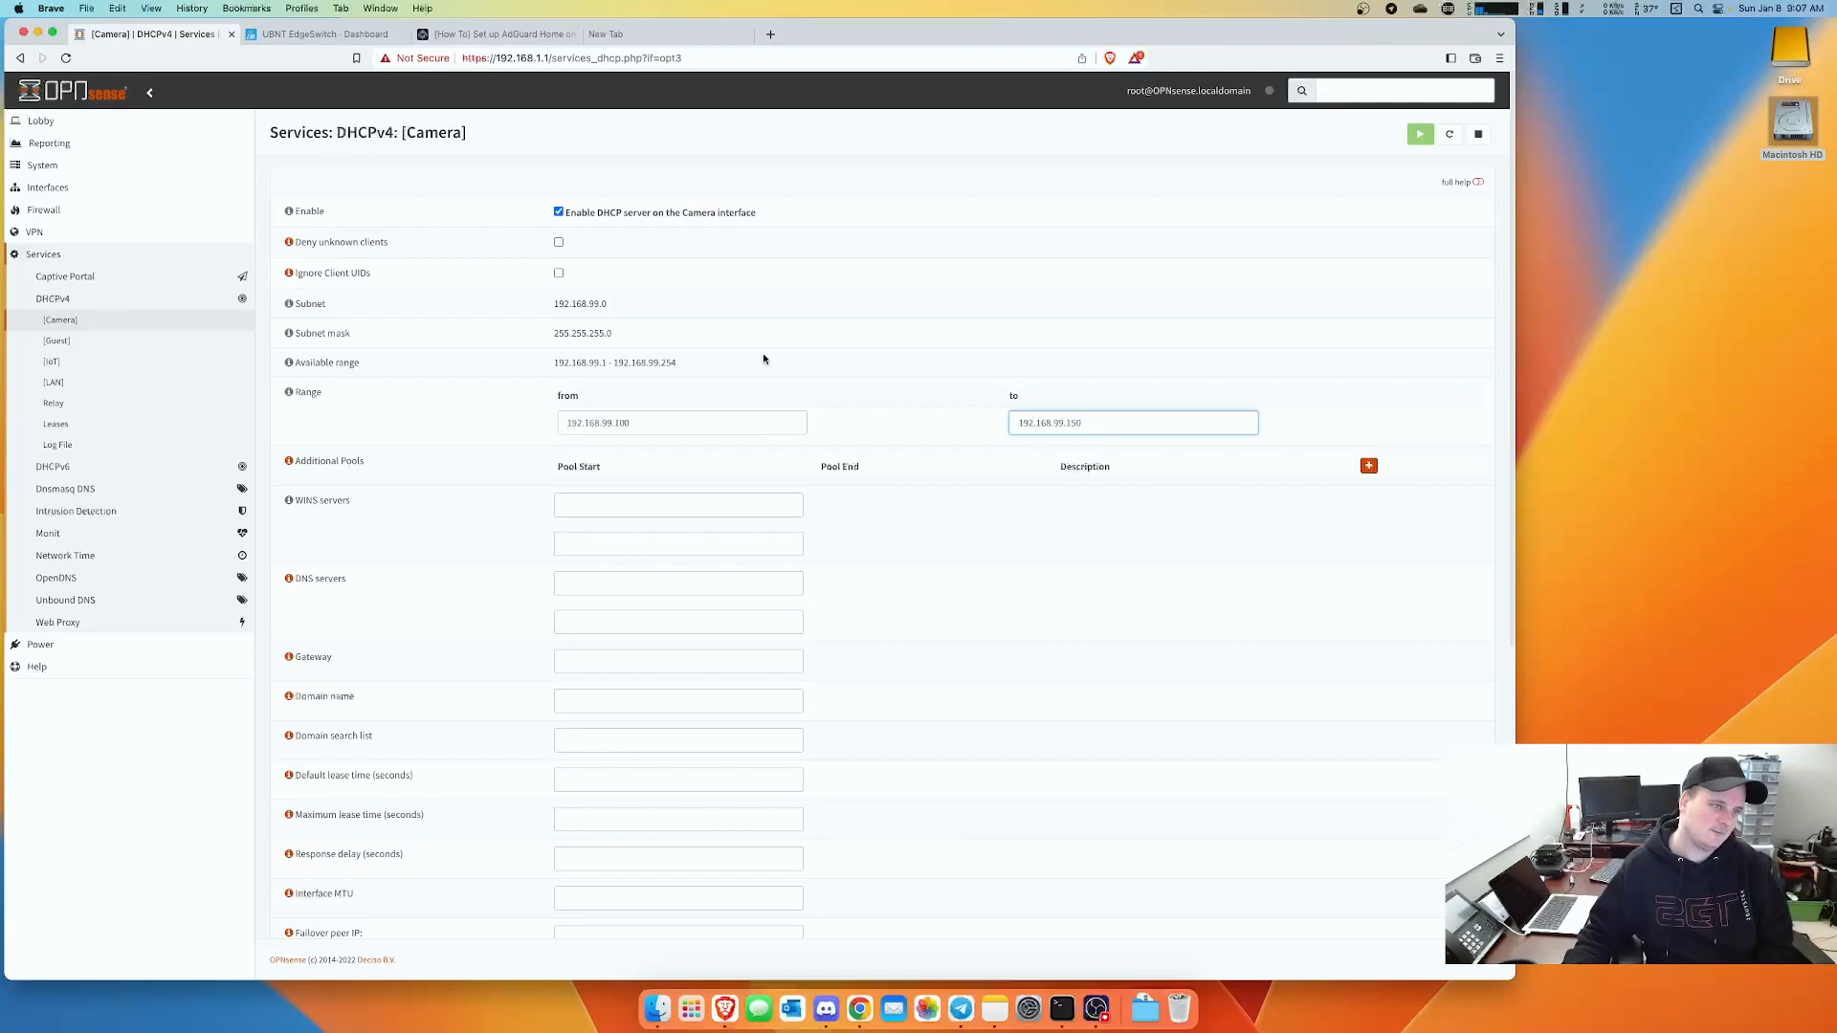
- Set the Camera DHCP DNS server and gateway to 192.168.99.1 and save
left_click(584, 580)
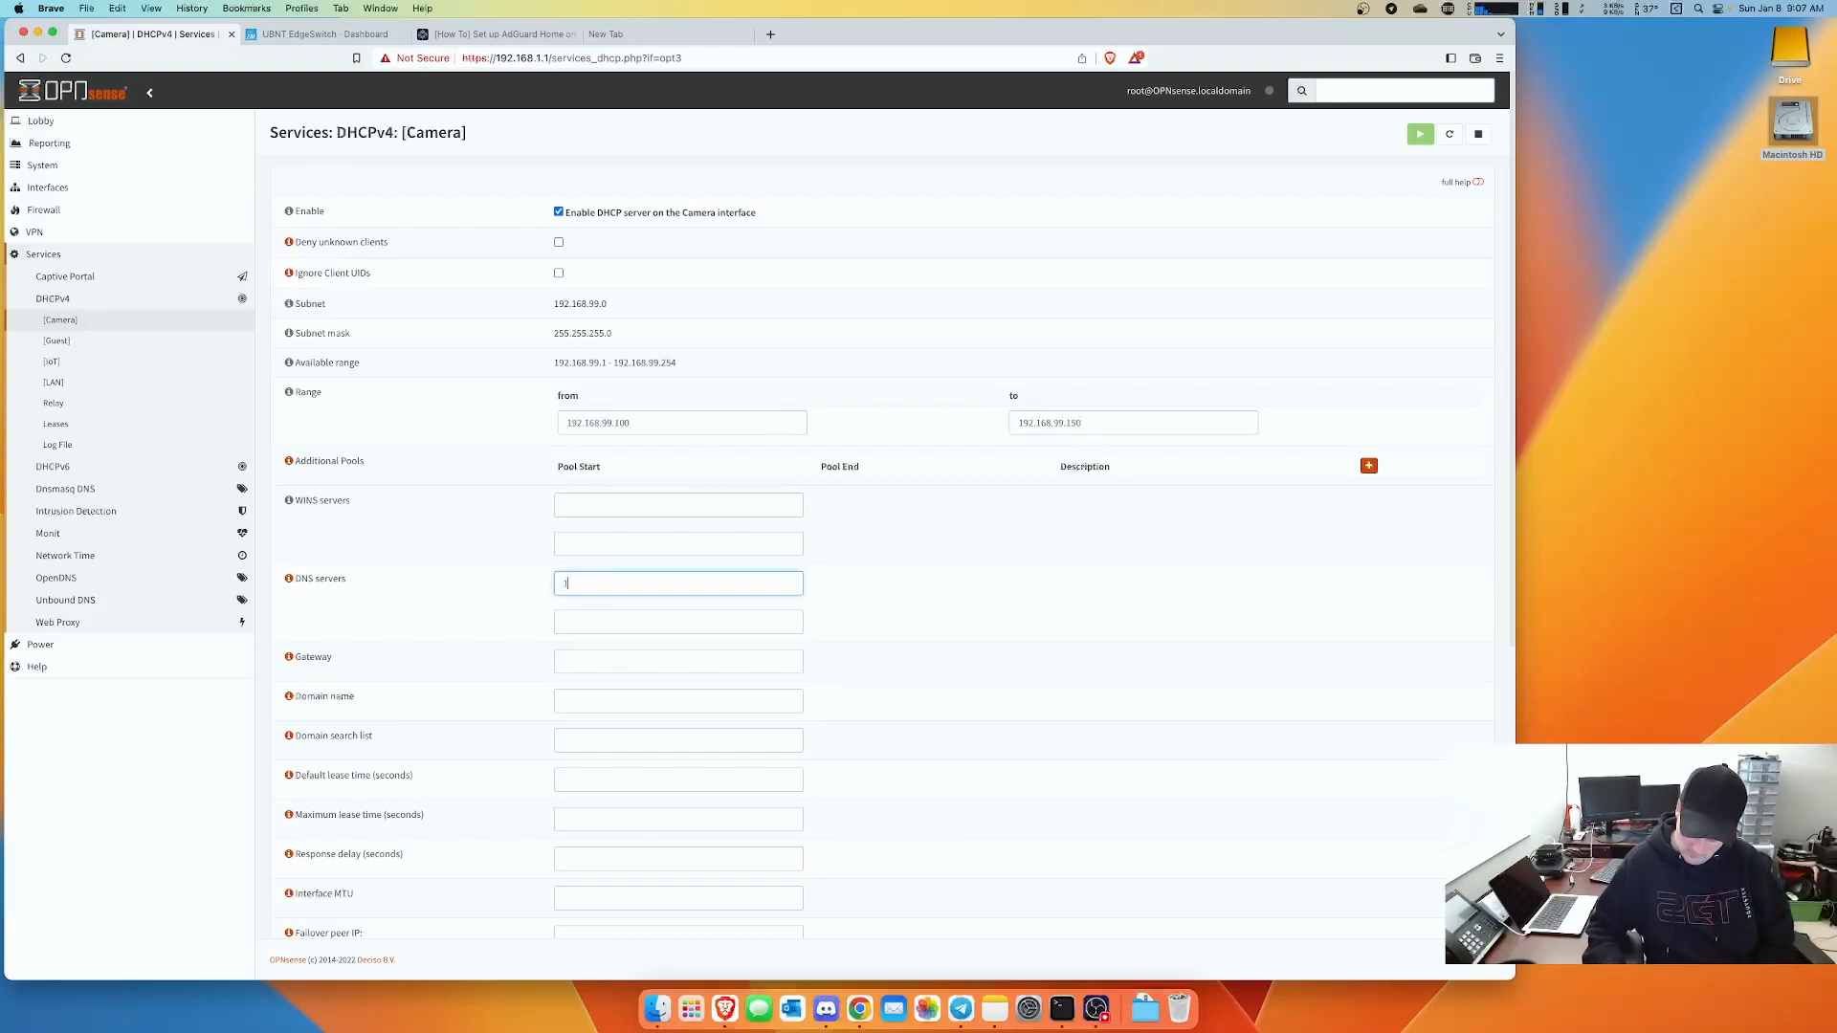
type("192.168.99.1")
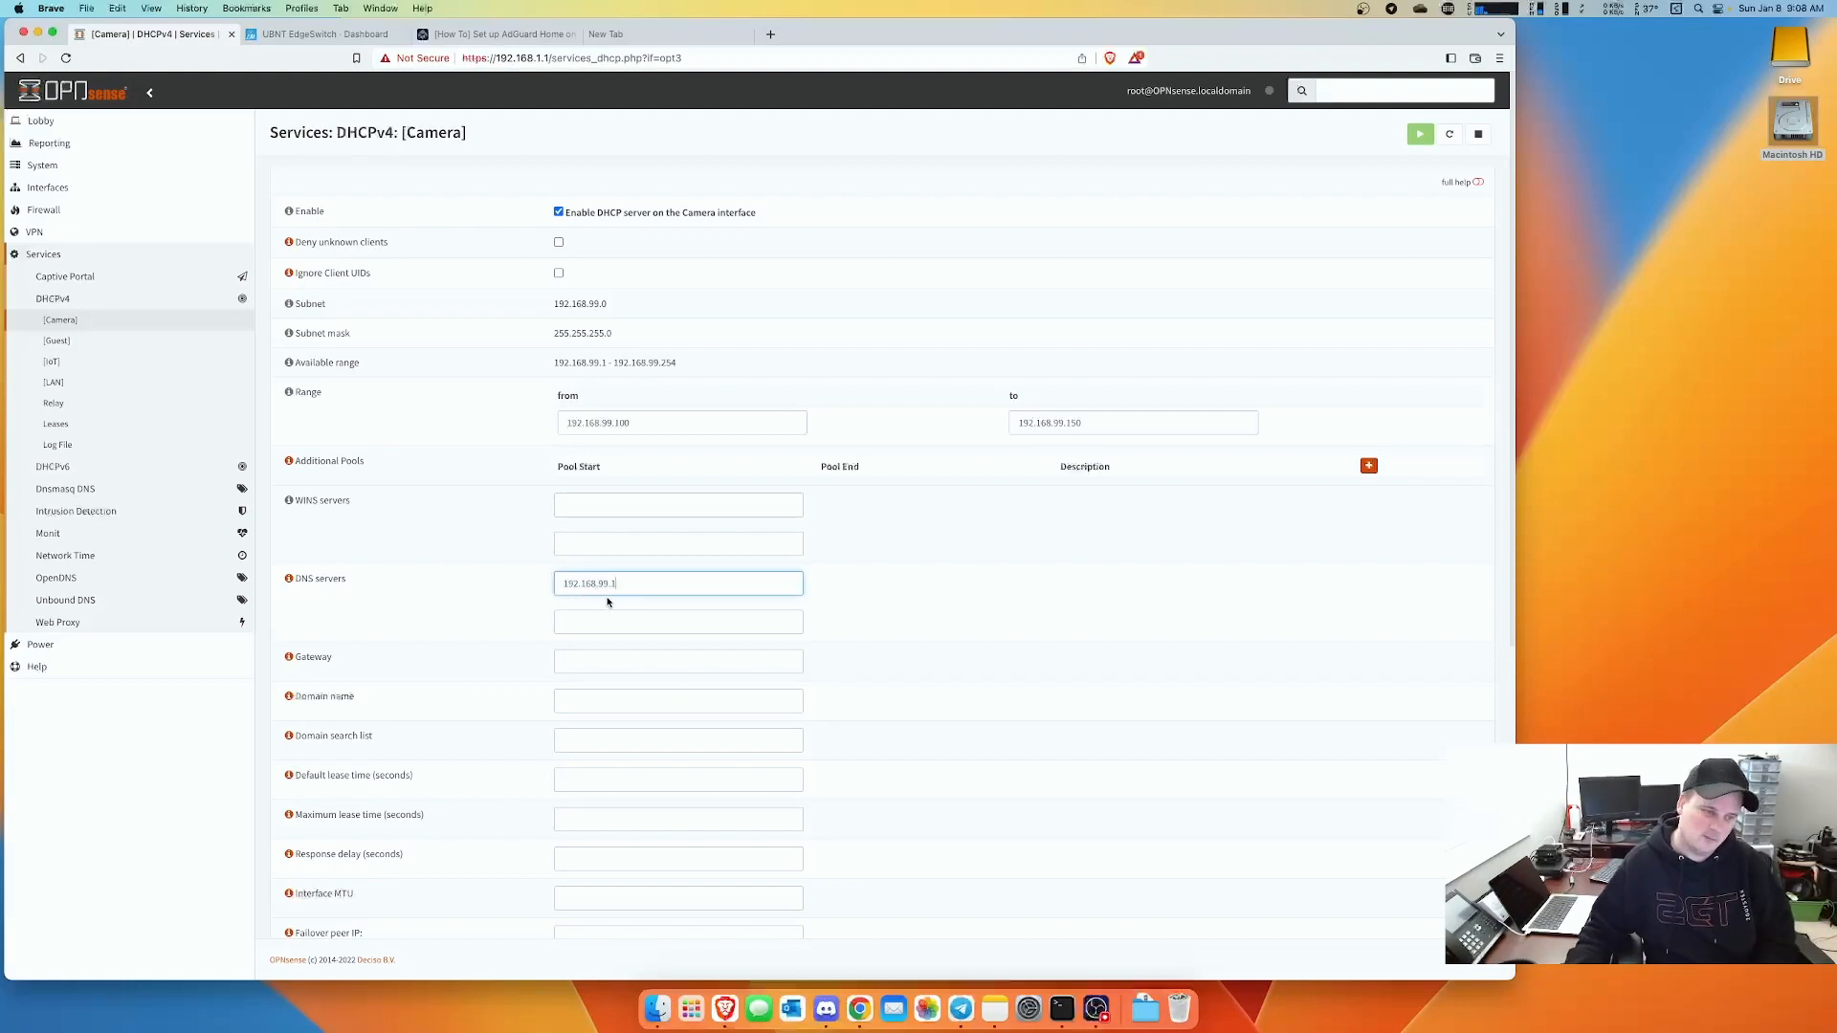
left_click_drag(613, 585, 530, 590)
key("super+c")
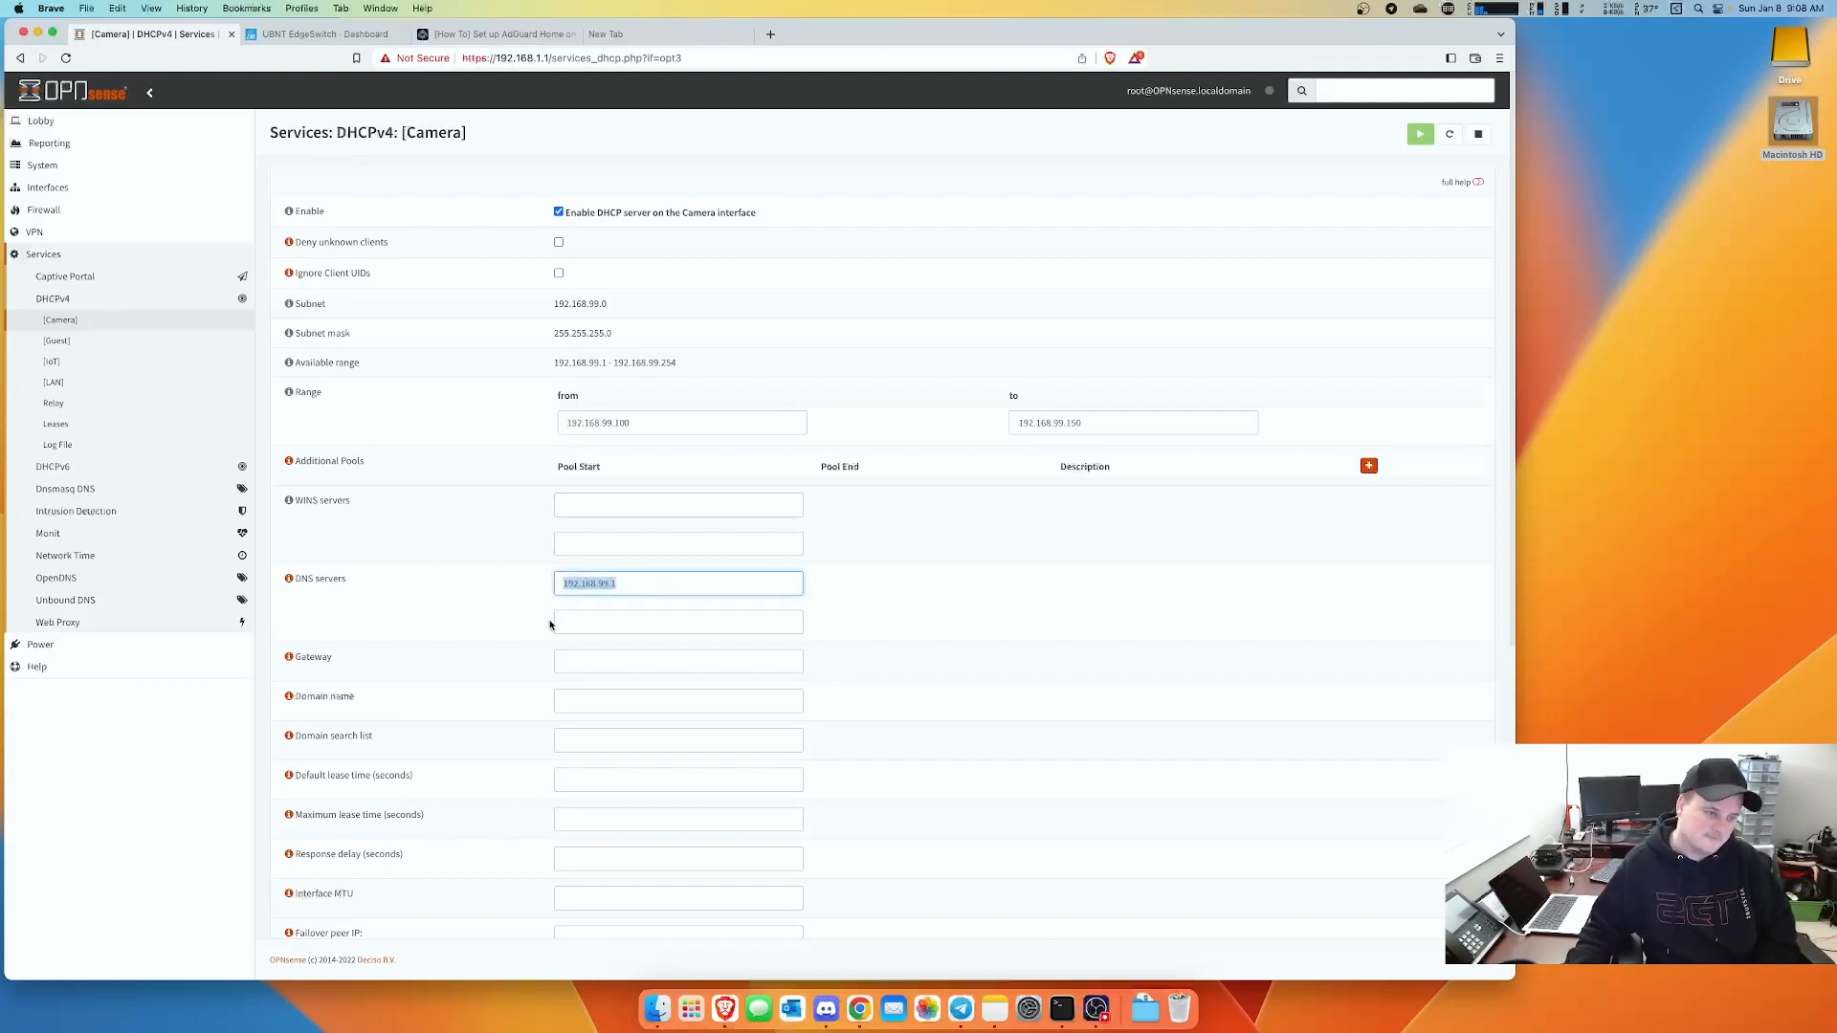
left_click(578, 661)
key("super+v")
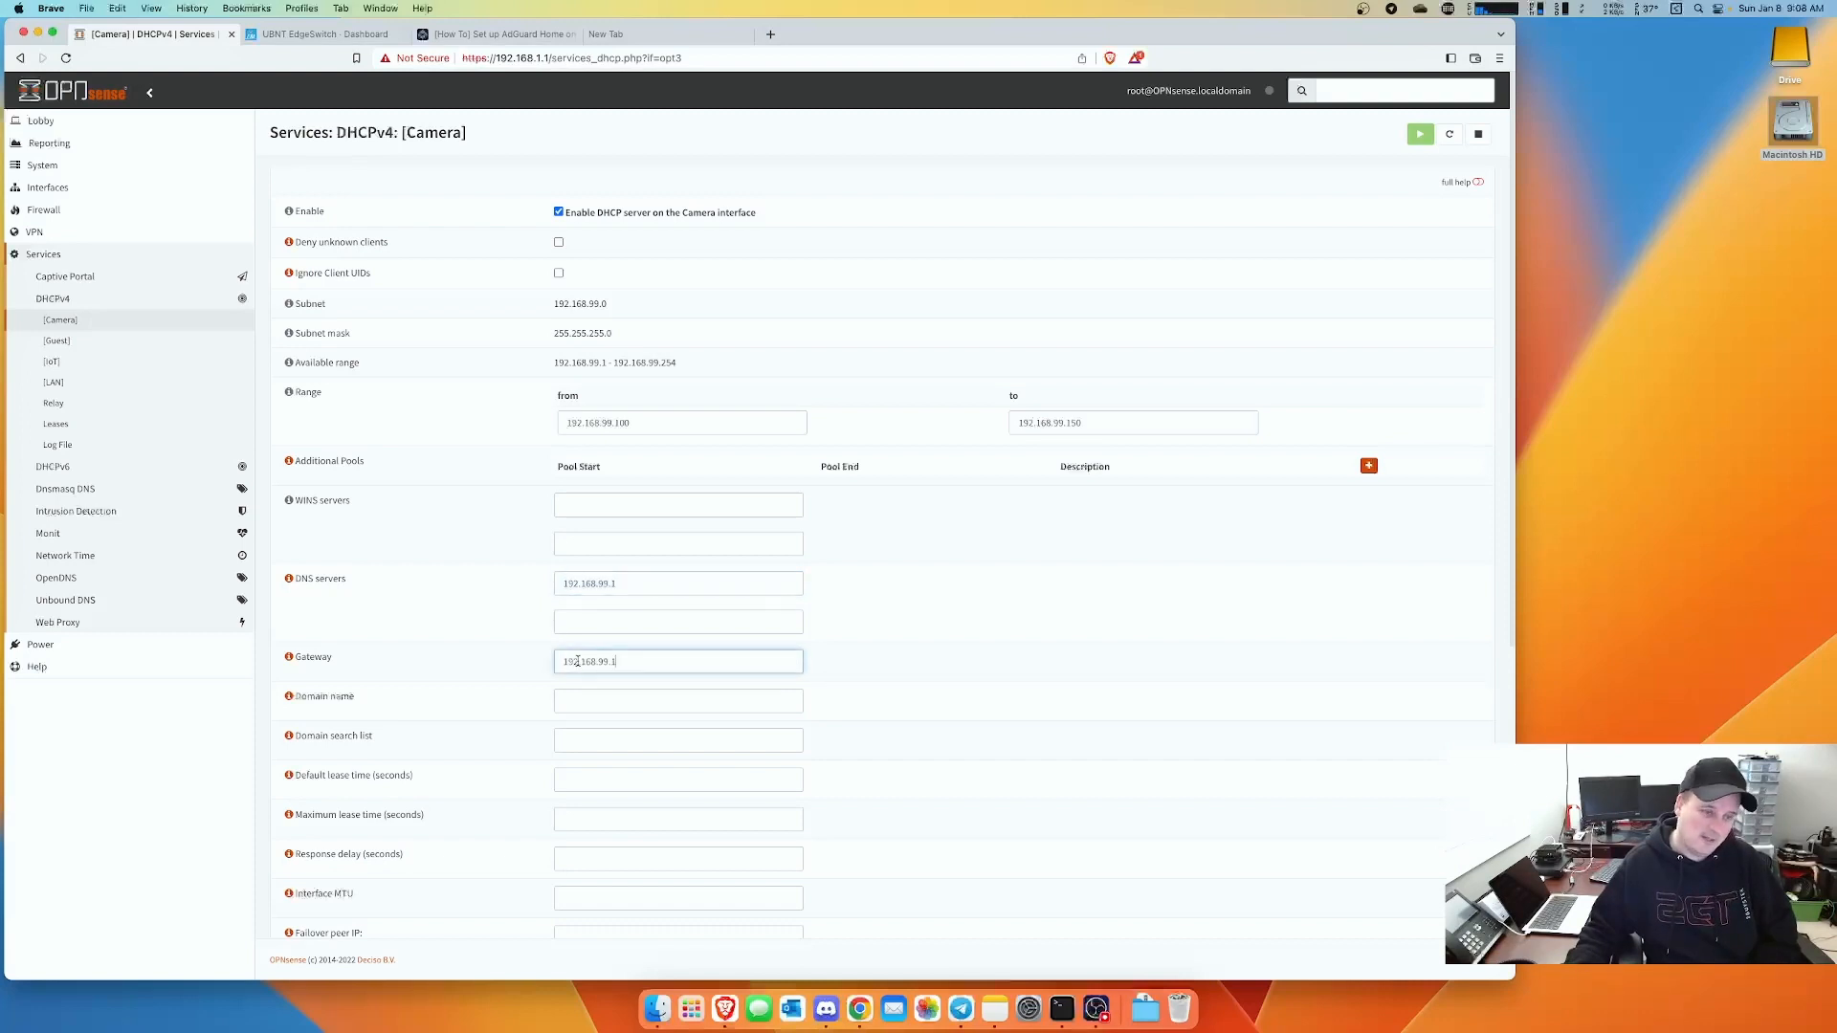
scroll(976, 718, "down", 10)
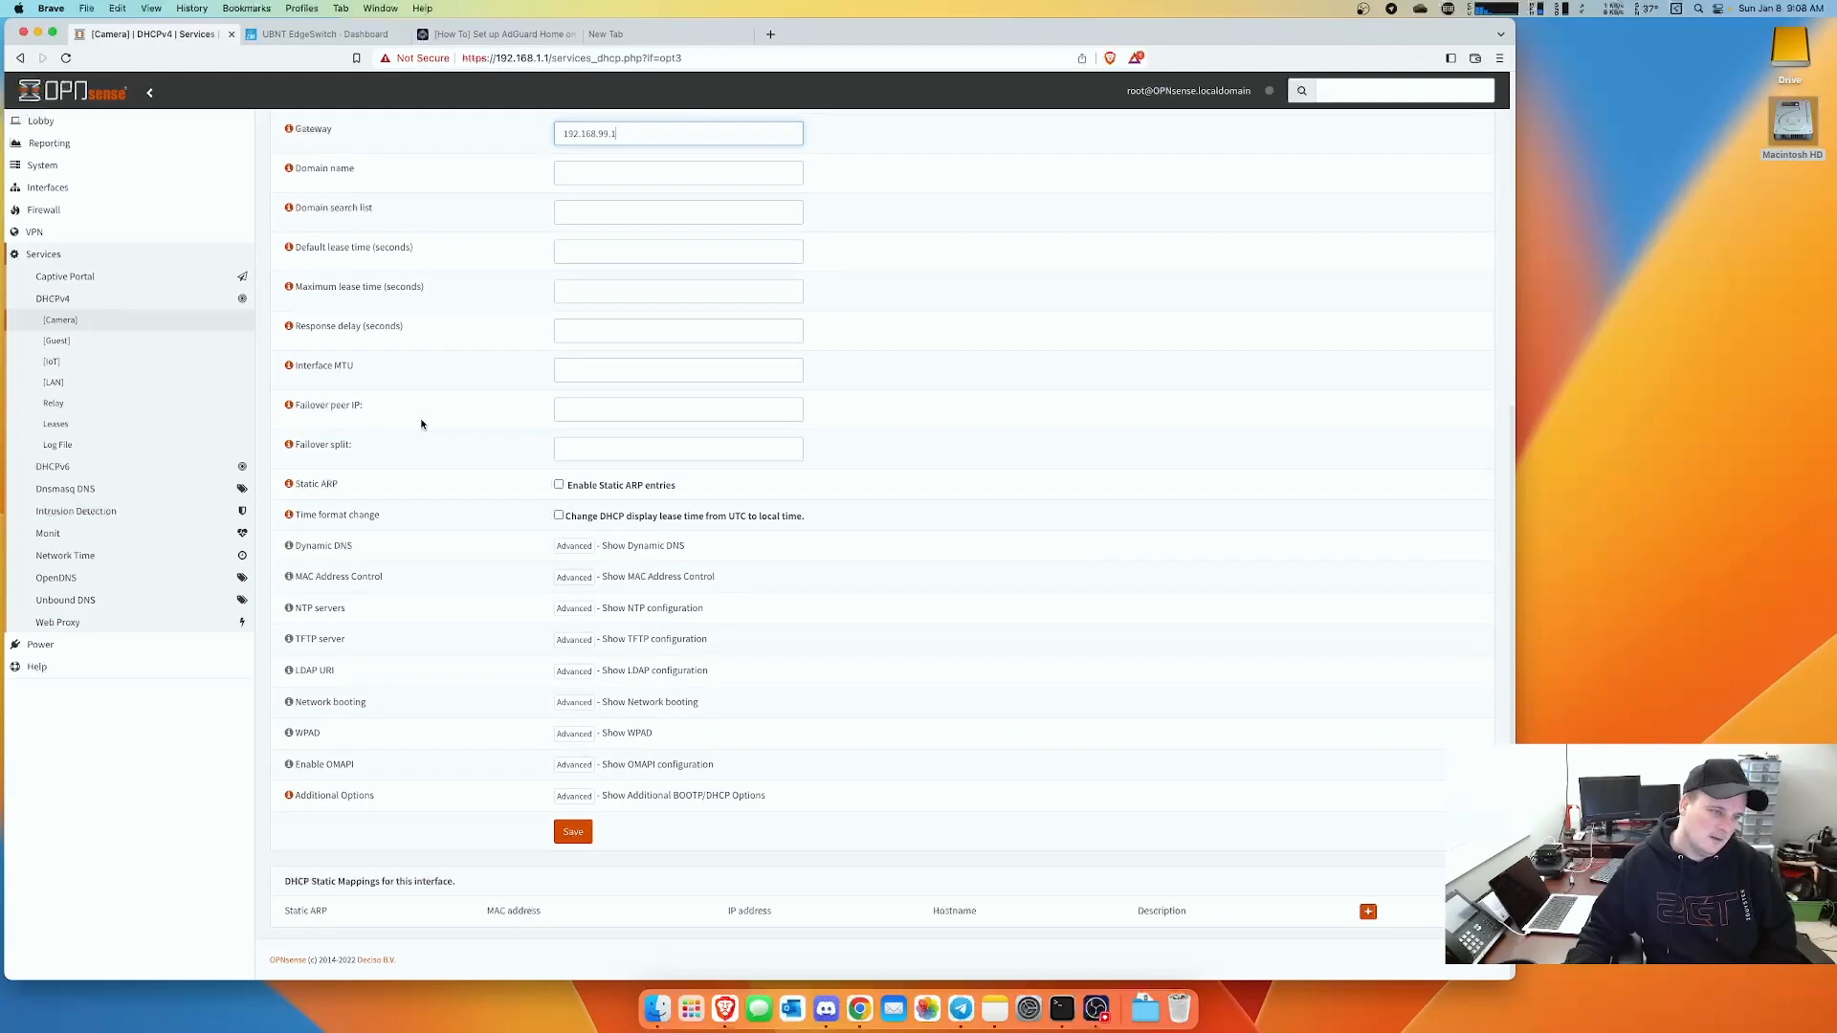
scroll(478, 499, "up", 5)
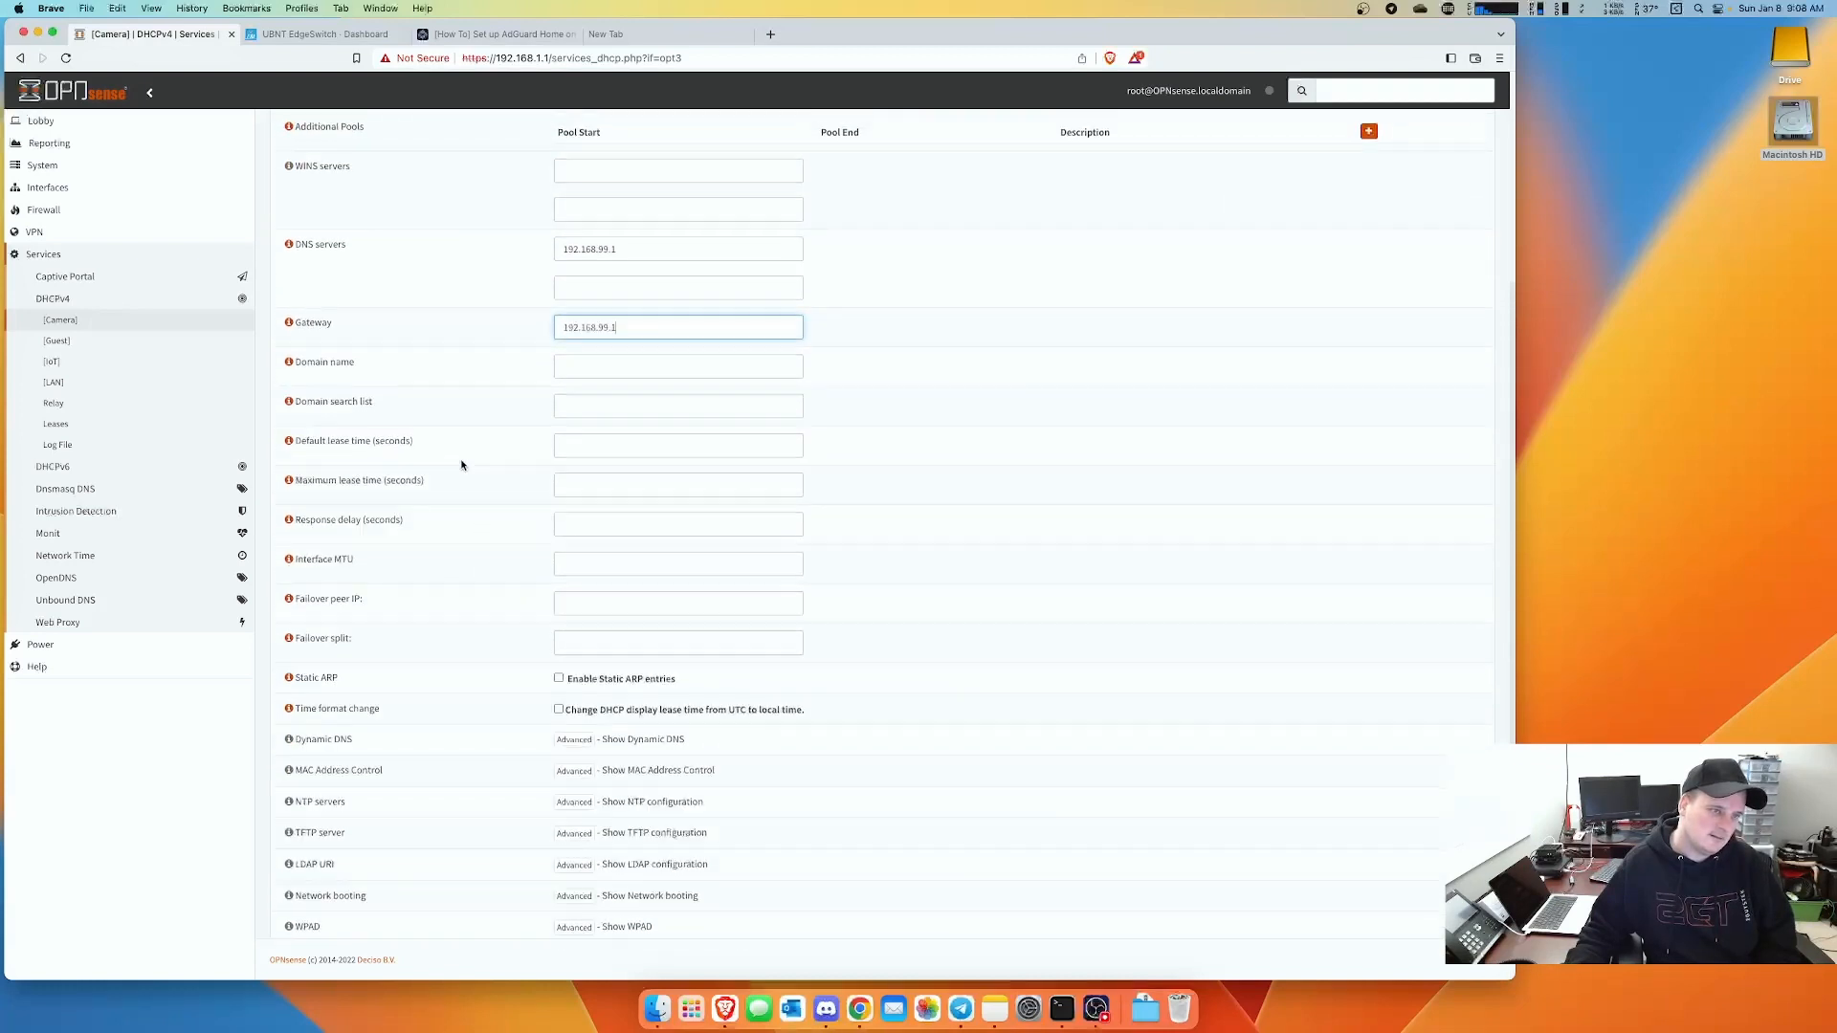
scroll(588, 873, "down", 5)
left_click(573, 830)
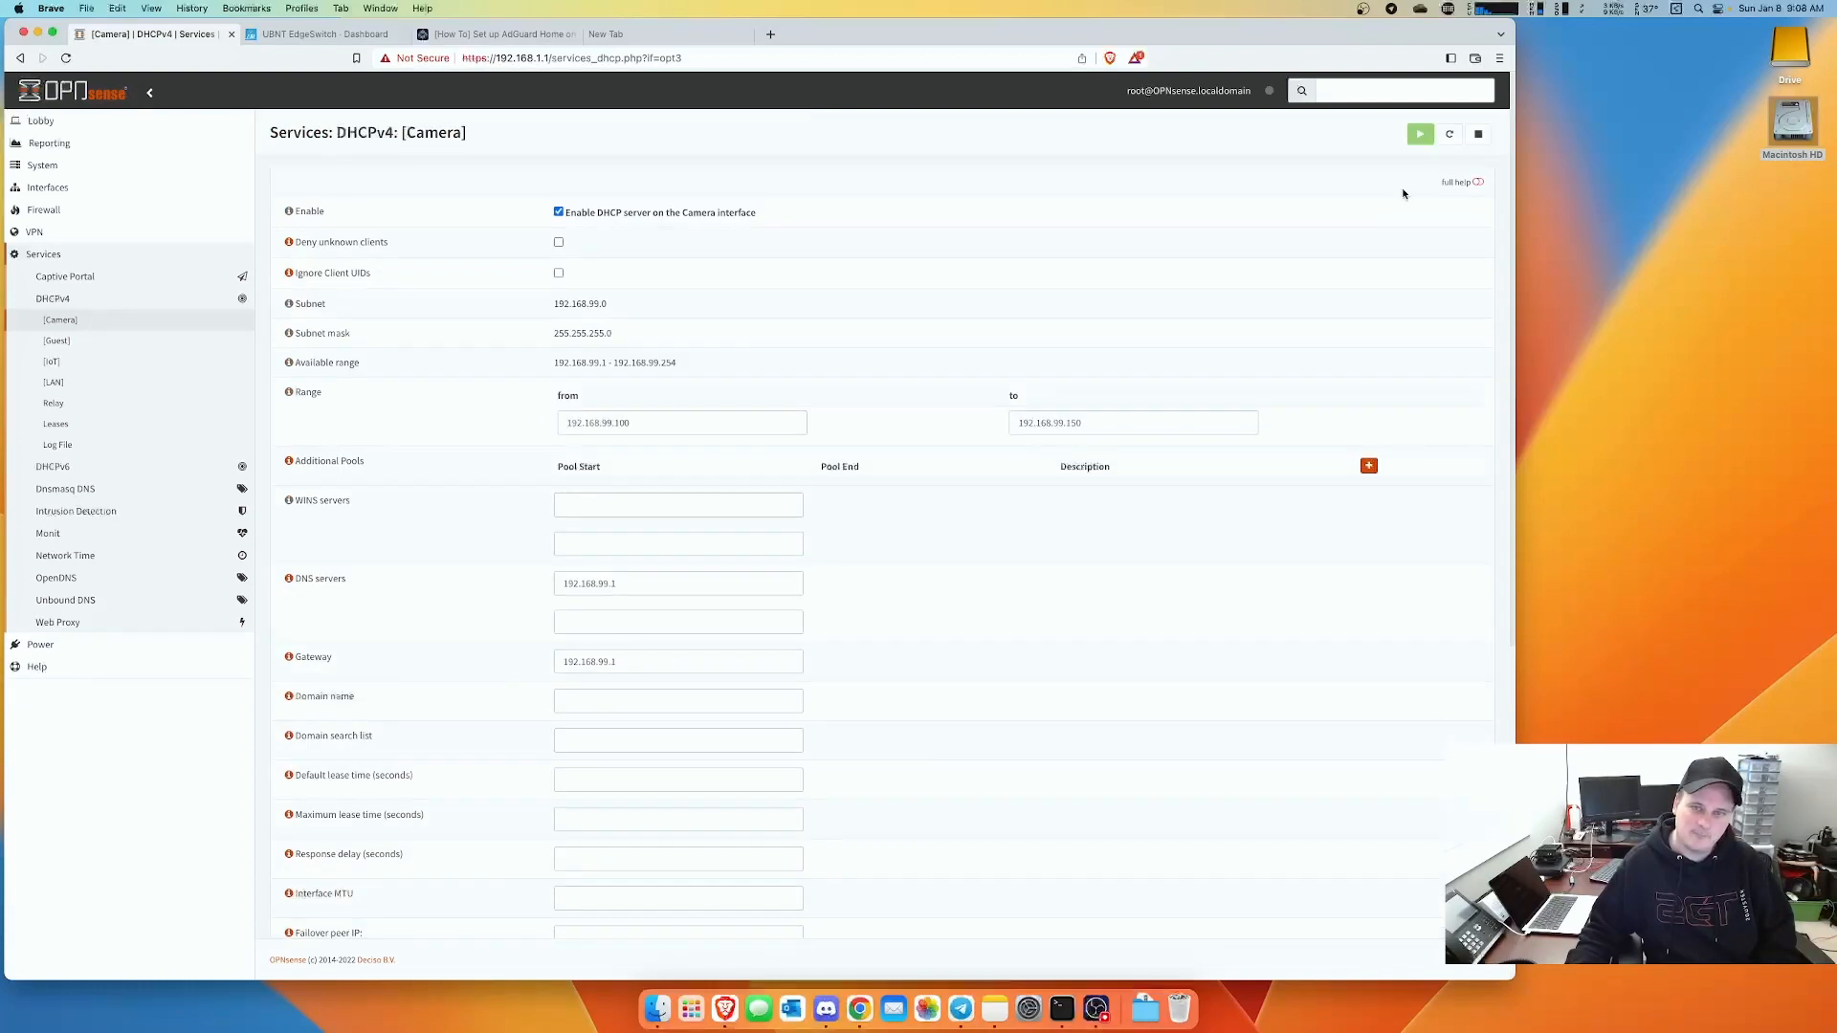
left_click(66, 347)
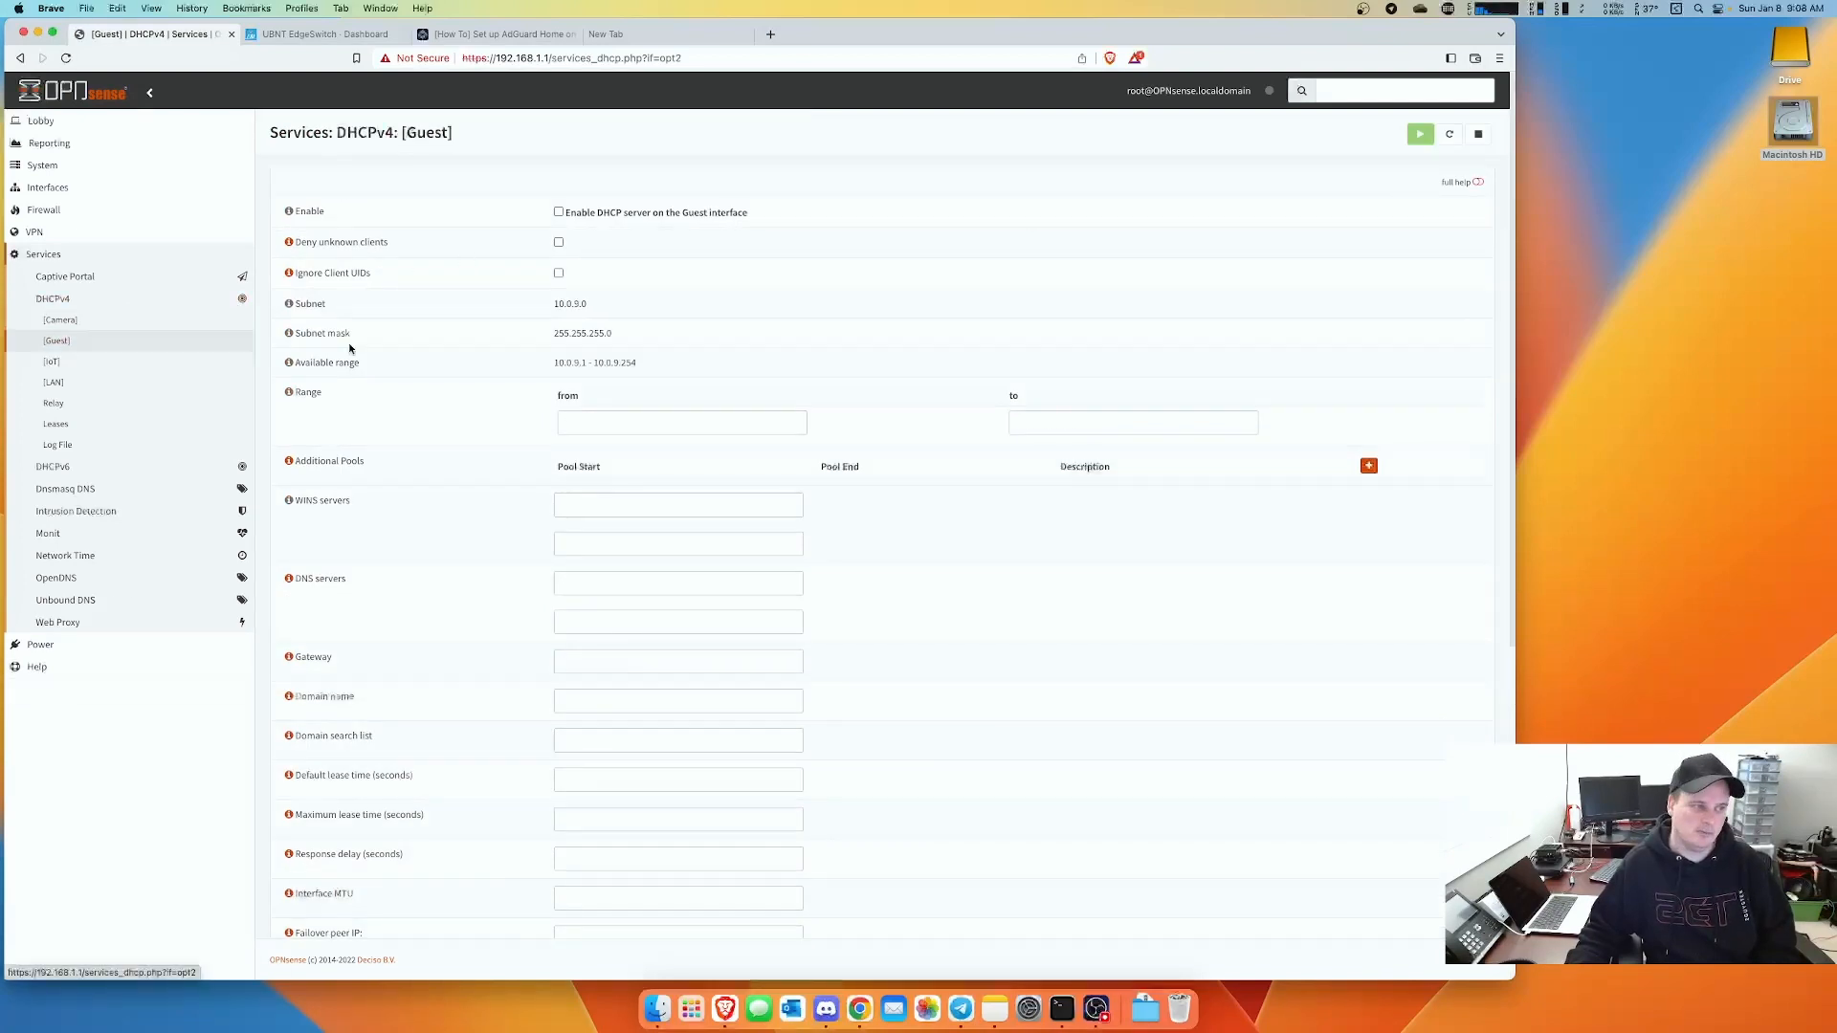
- Enable Guest DHCPv4 with the range 10.0.9.10 to 10.0.9.100
left_click(559, 211)
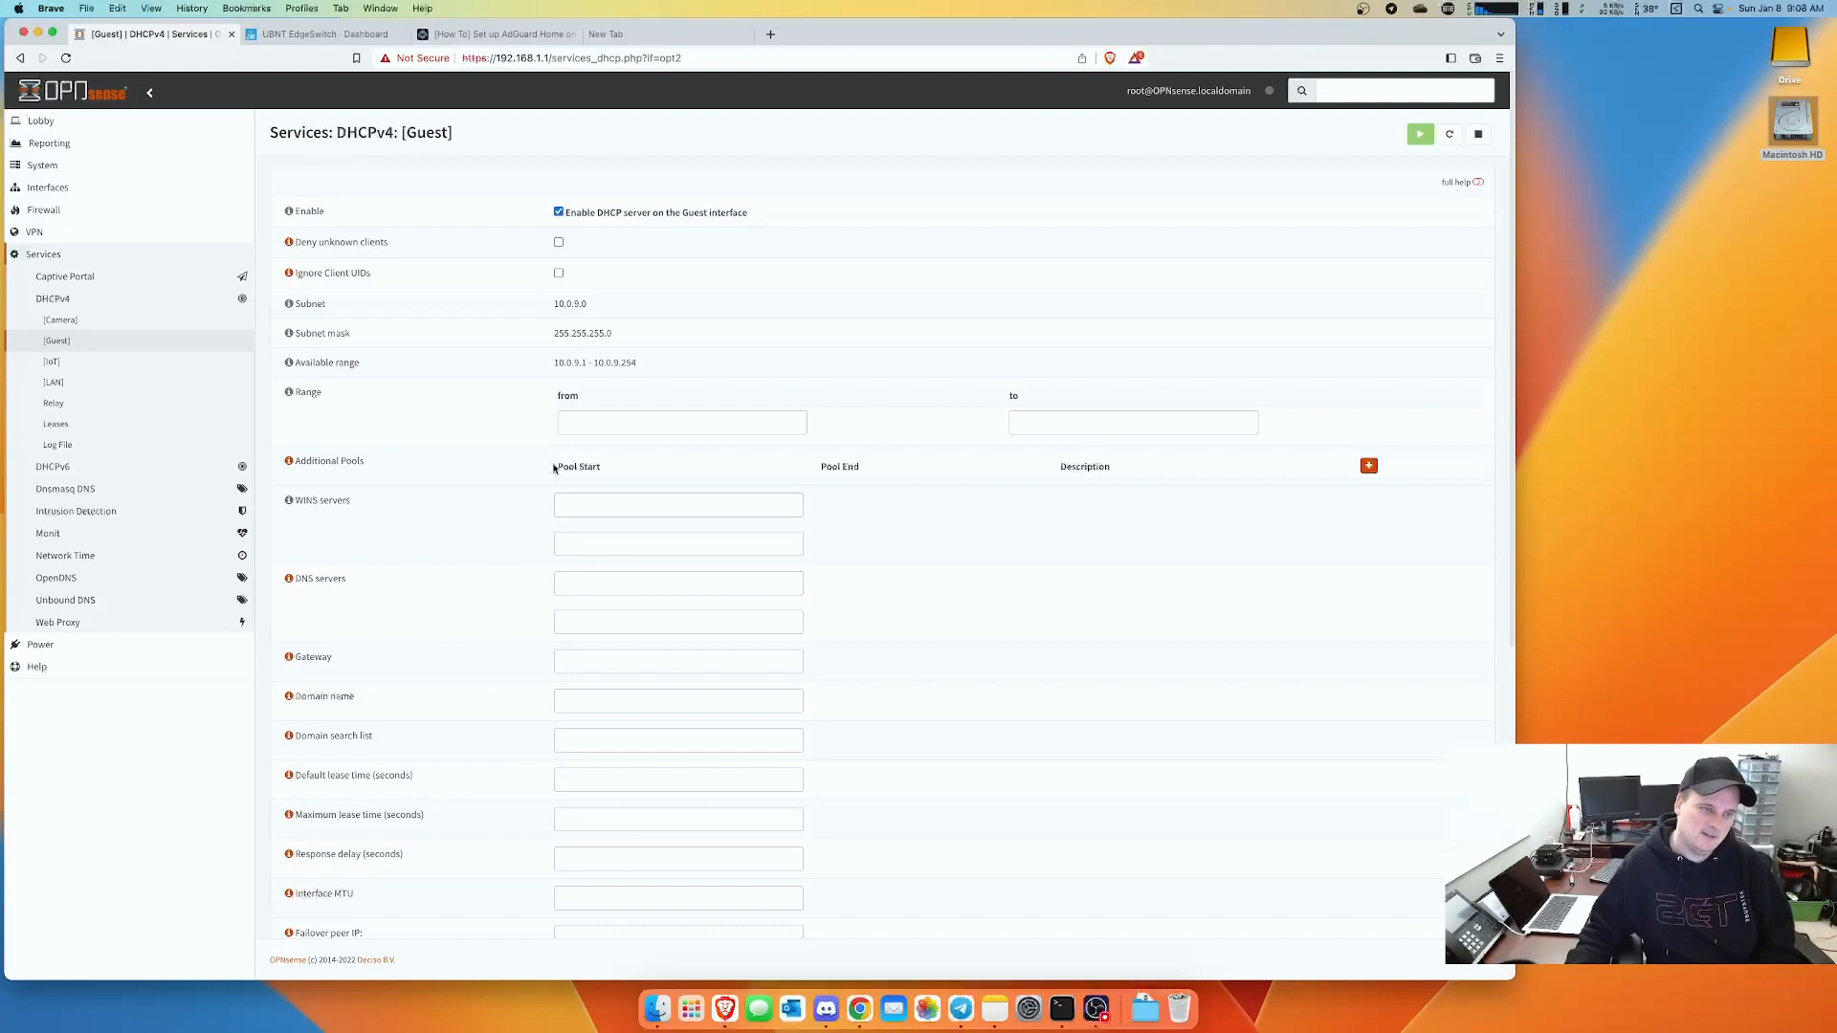
left_click(600, 423)
left_click_drag(585, 362, 565, 362)
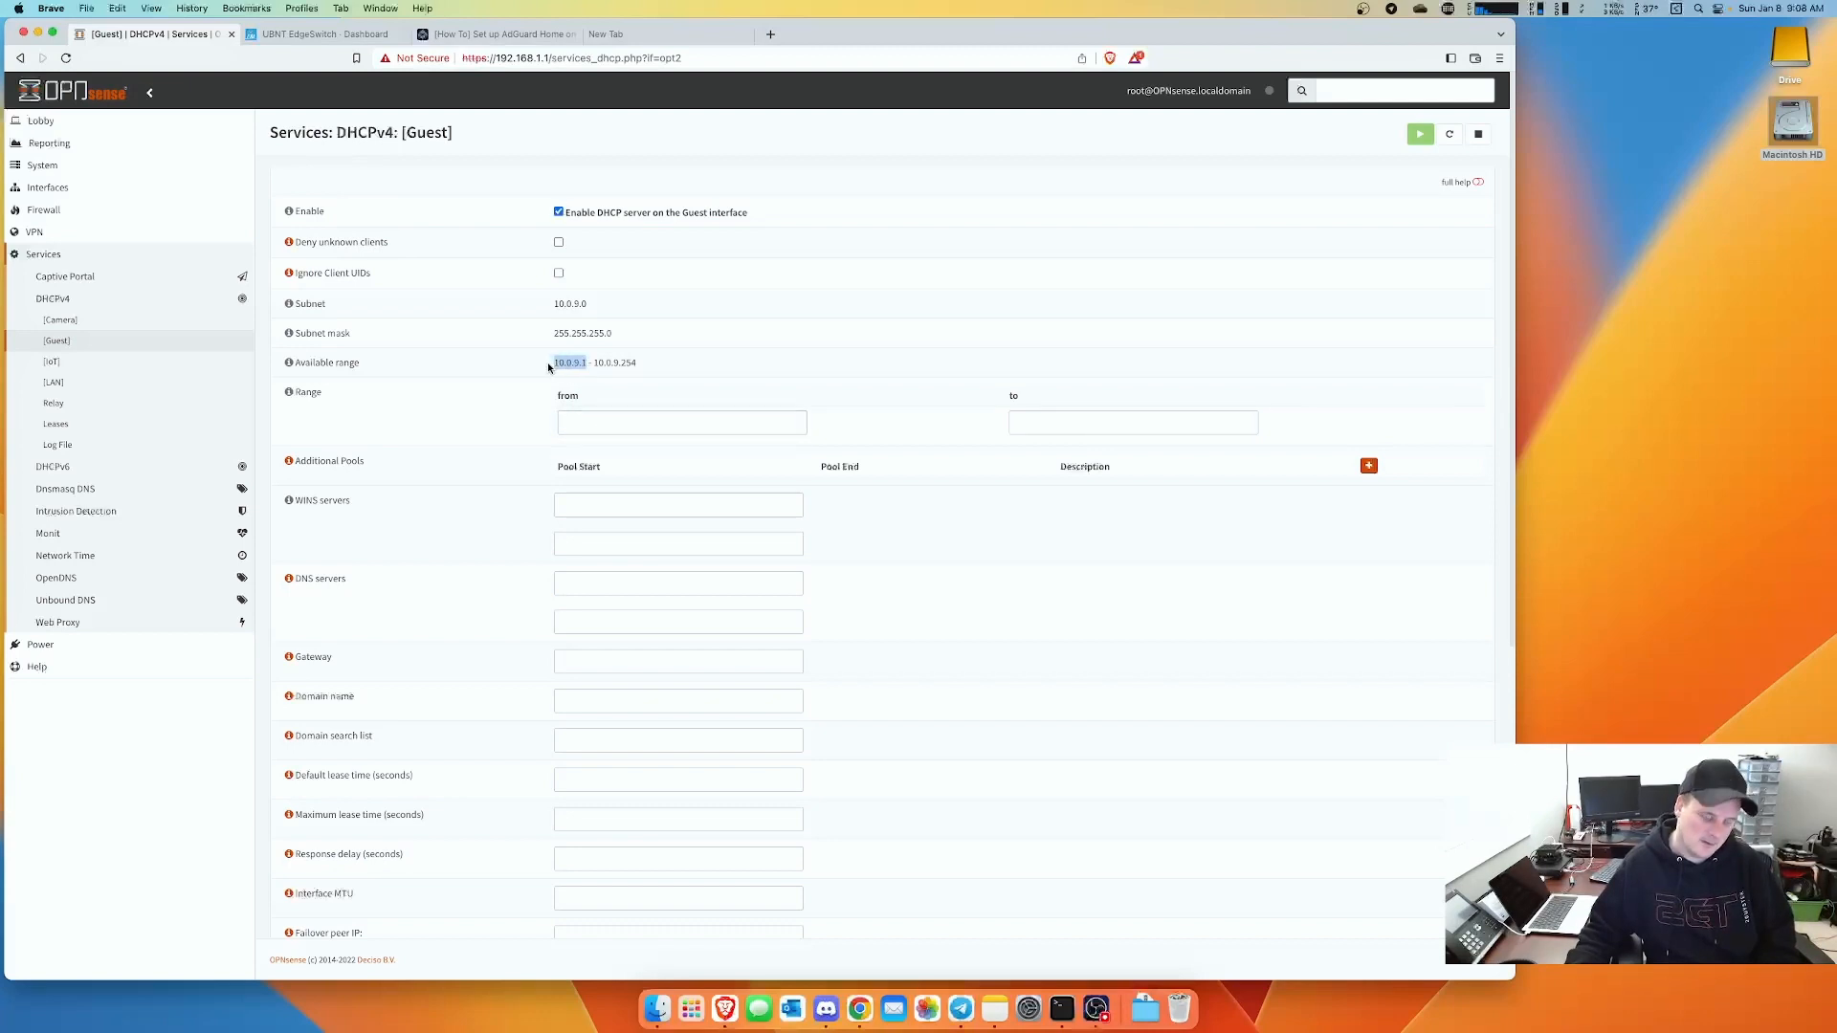
left_click(610, 422)
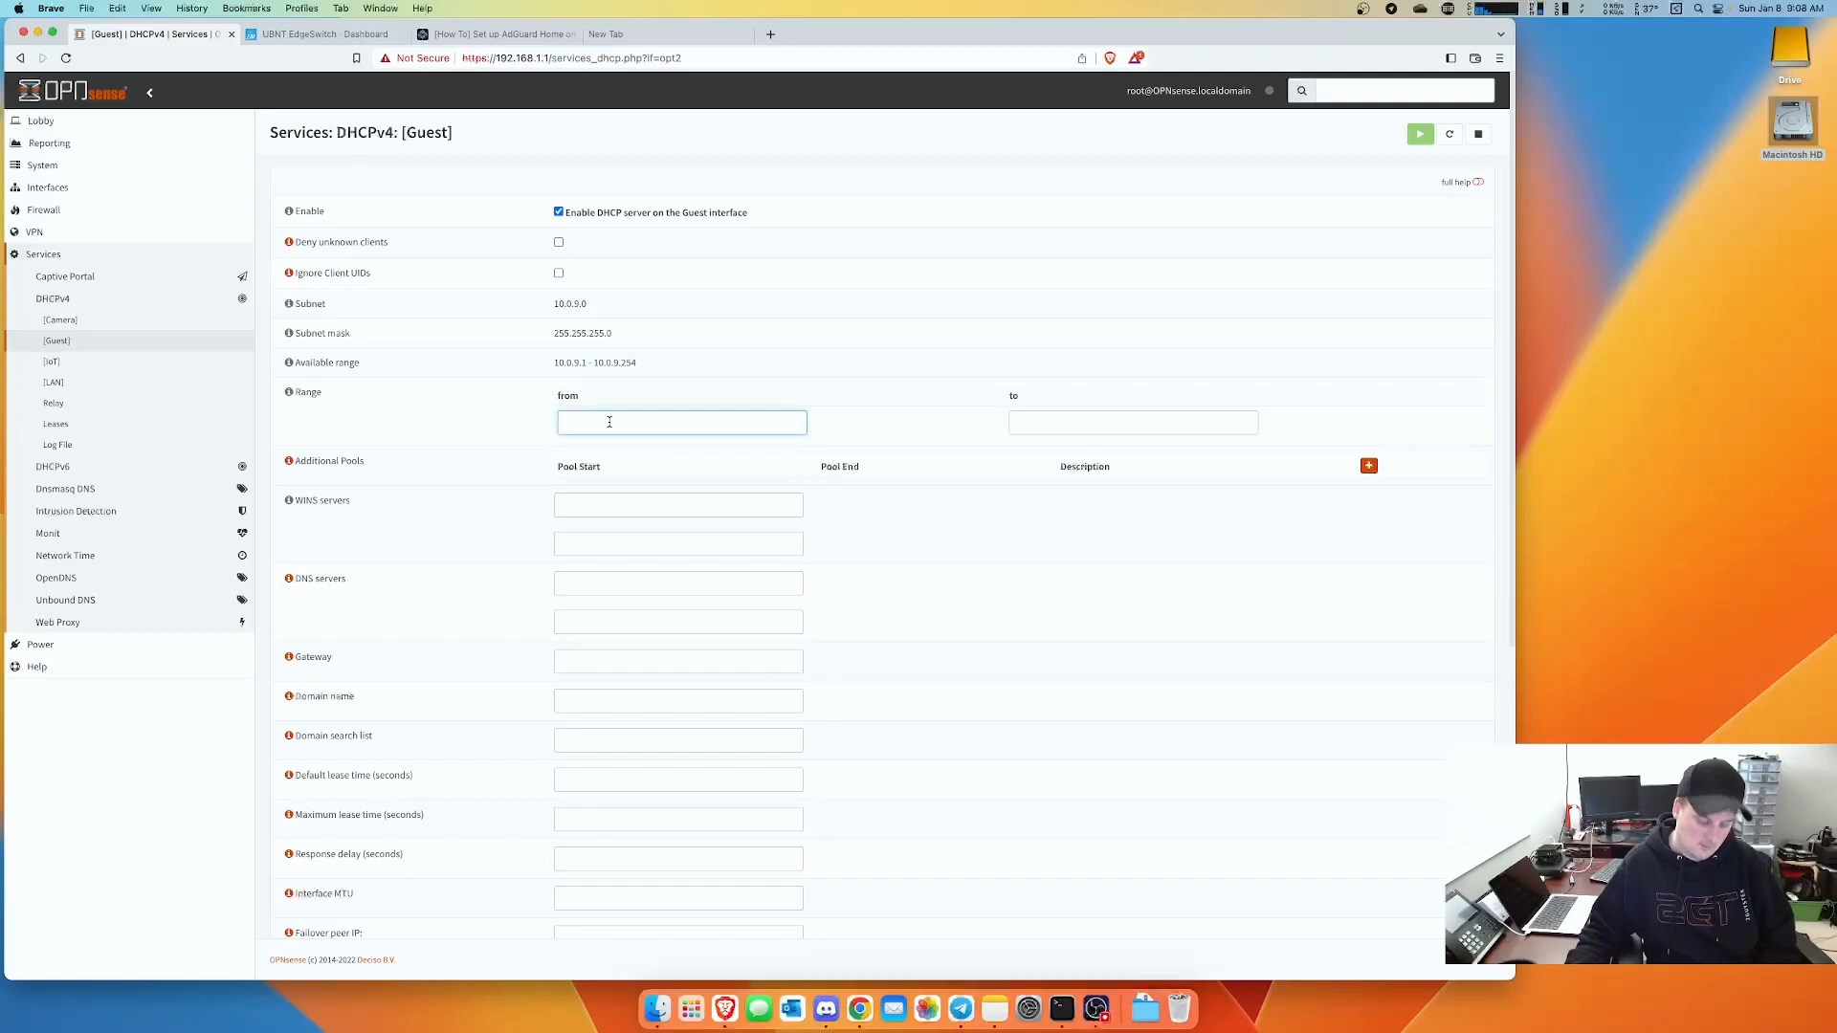
type("10.0.9.1")
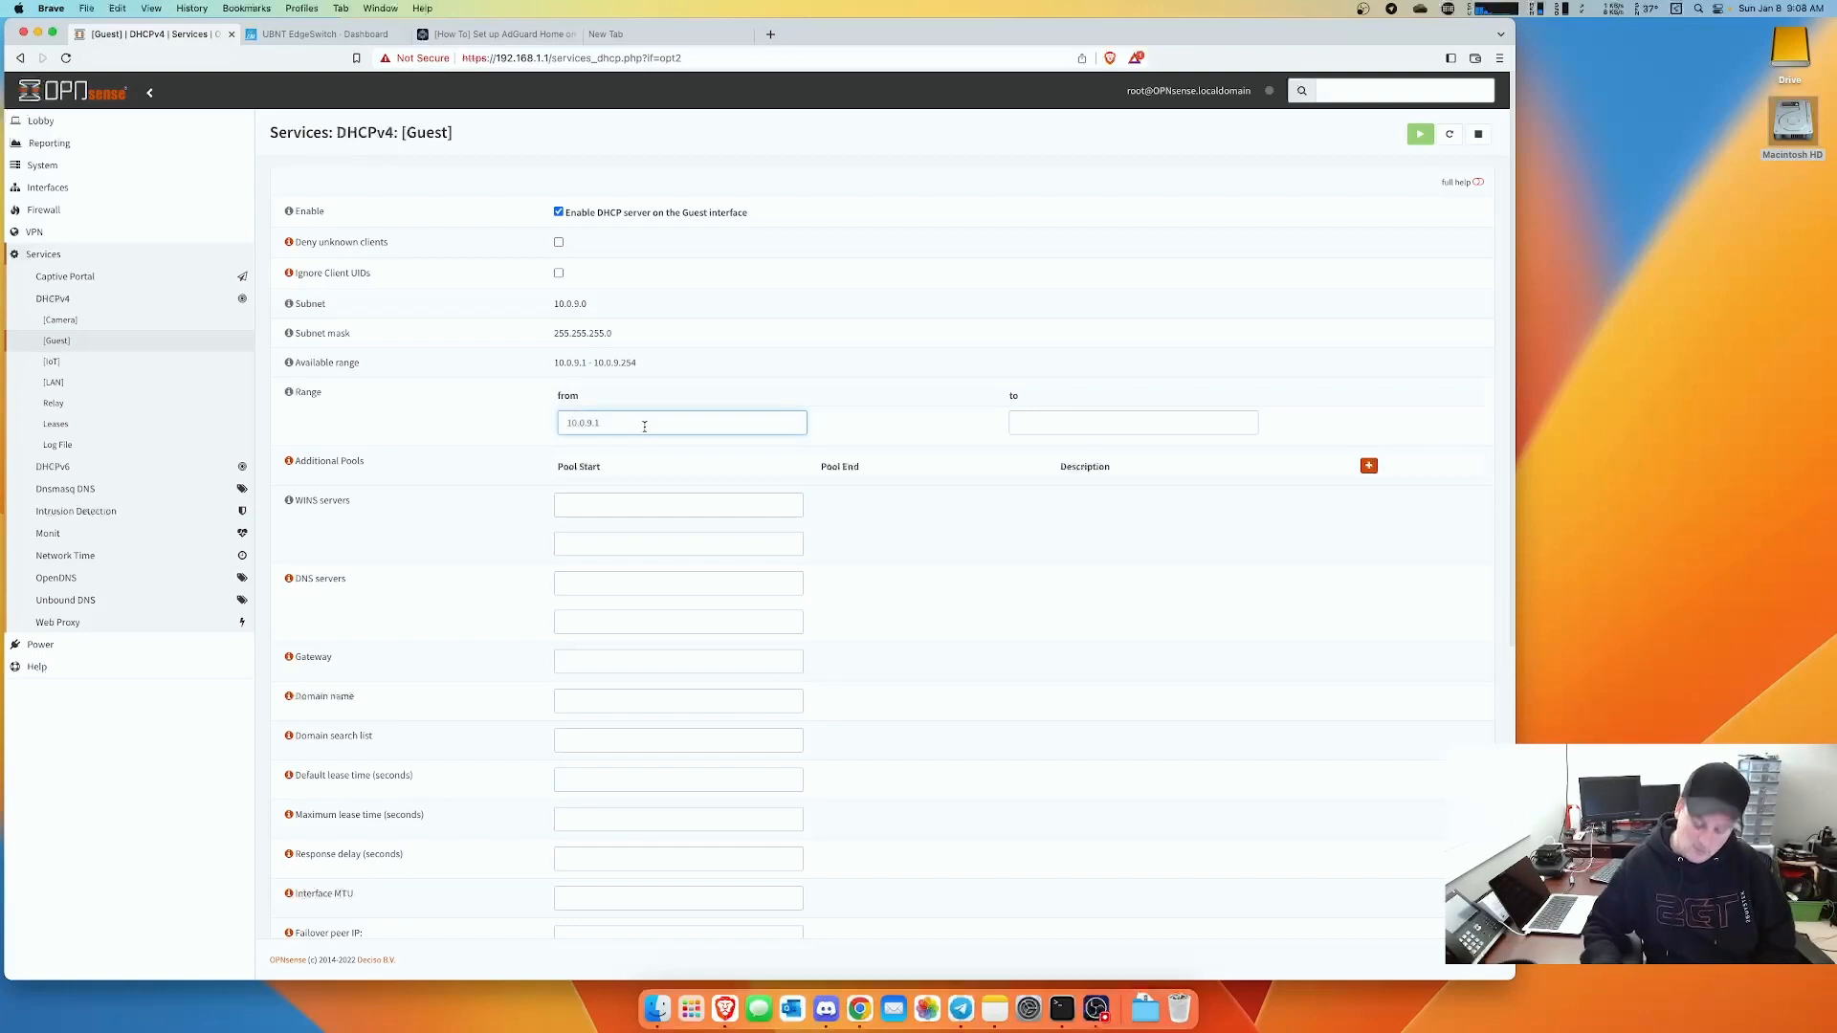
type("0")
left_click(1017, 427)
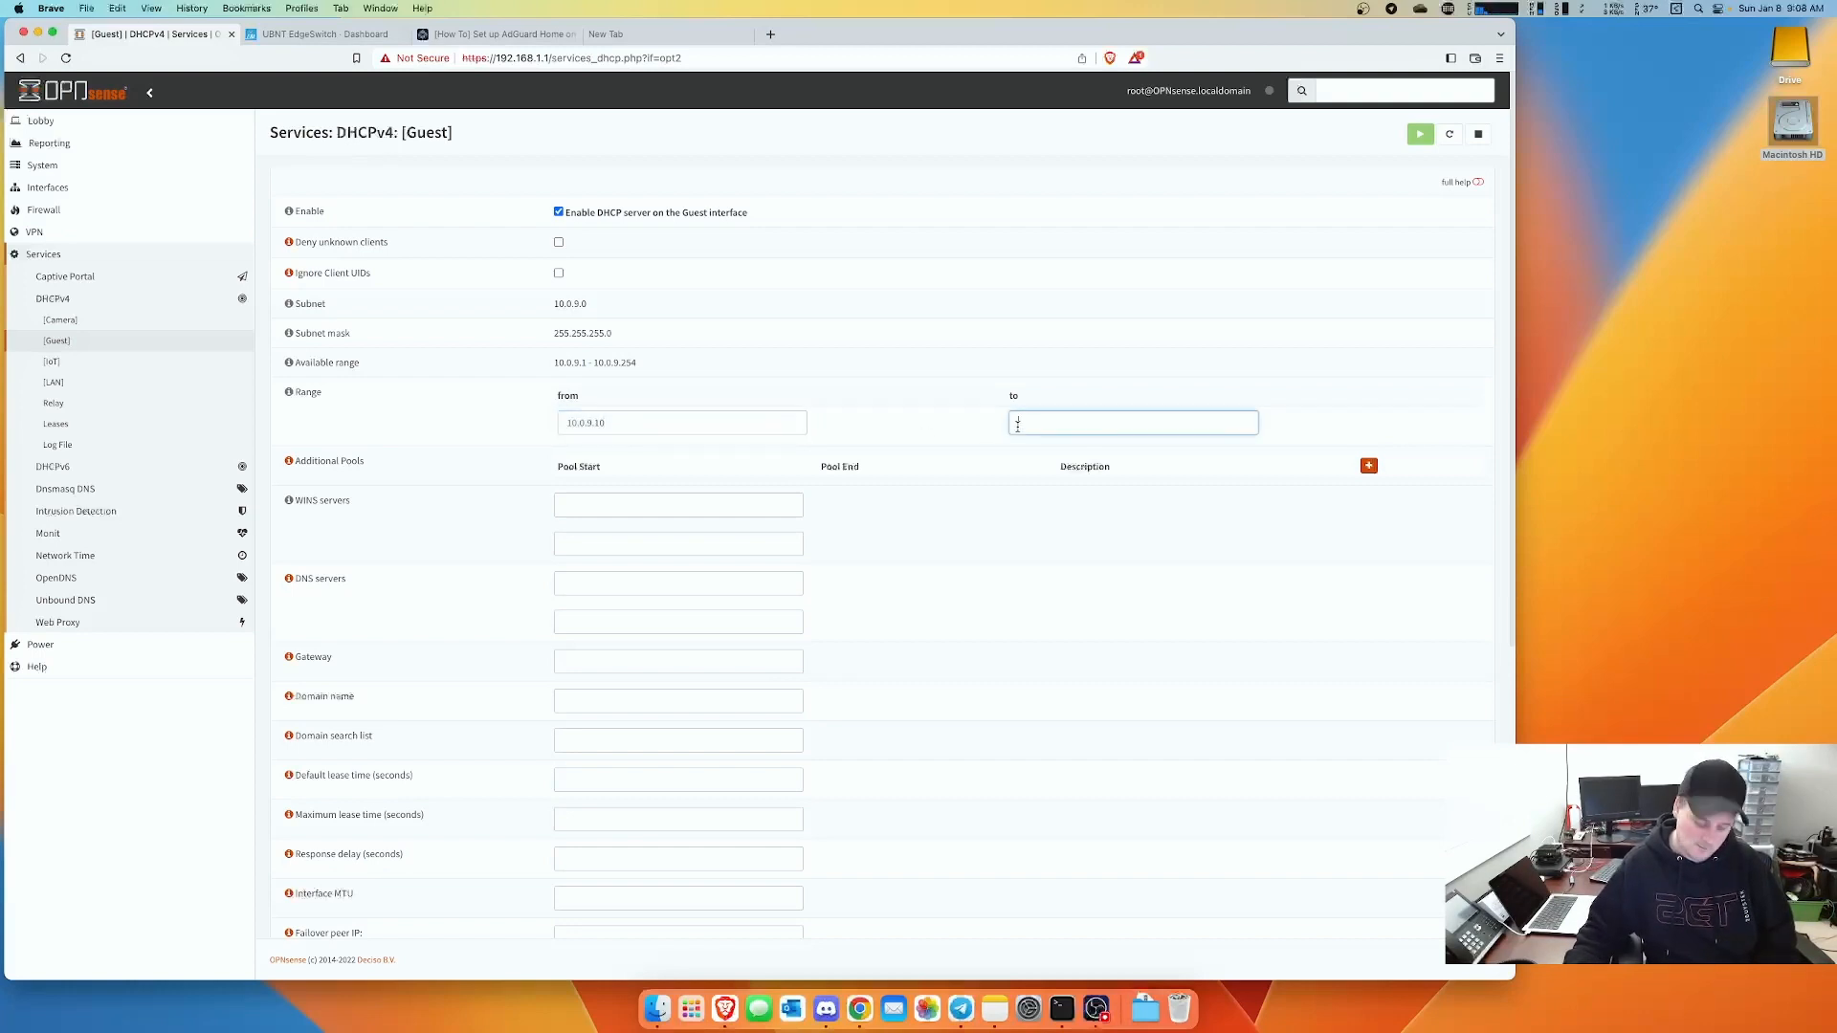
type("10.0.9.")
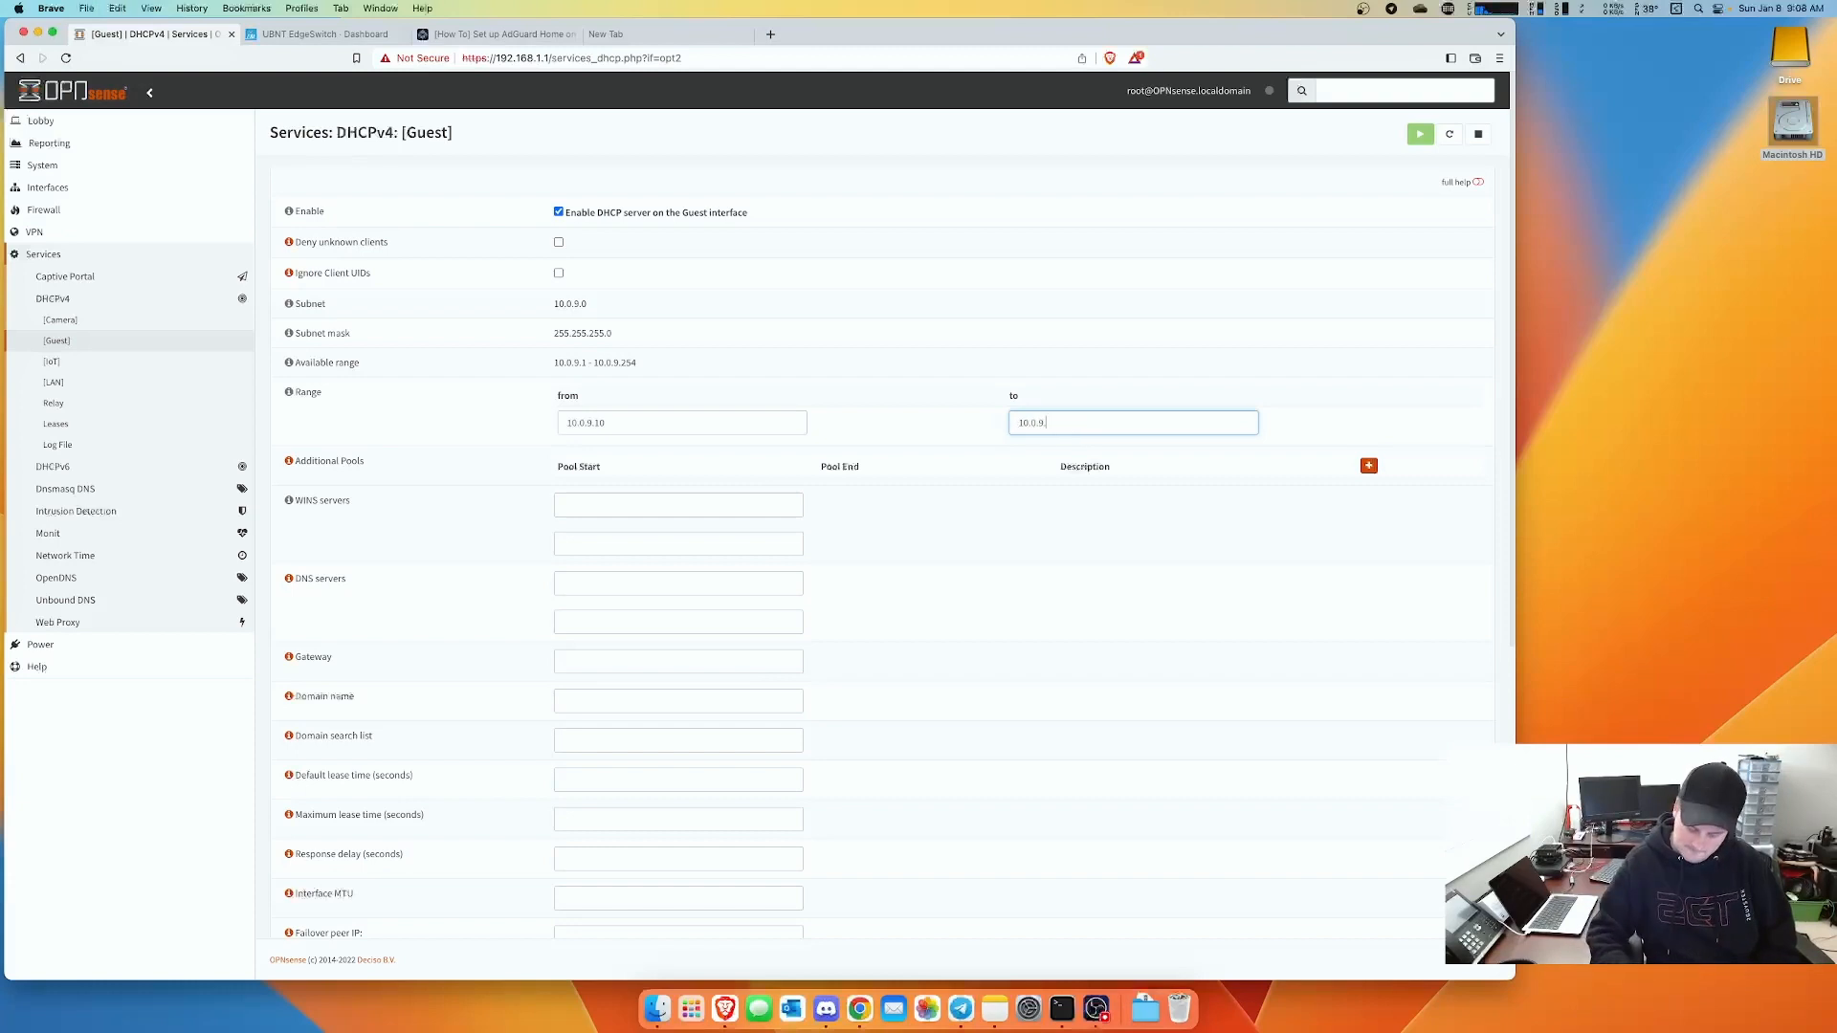
type("100")
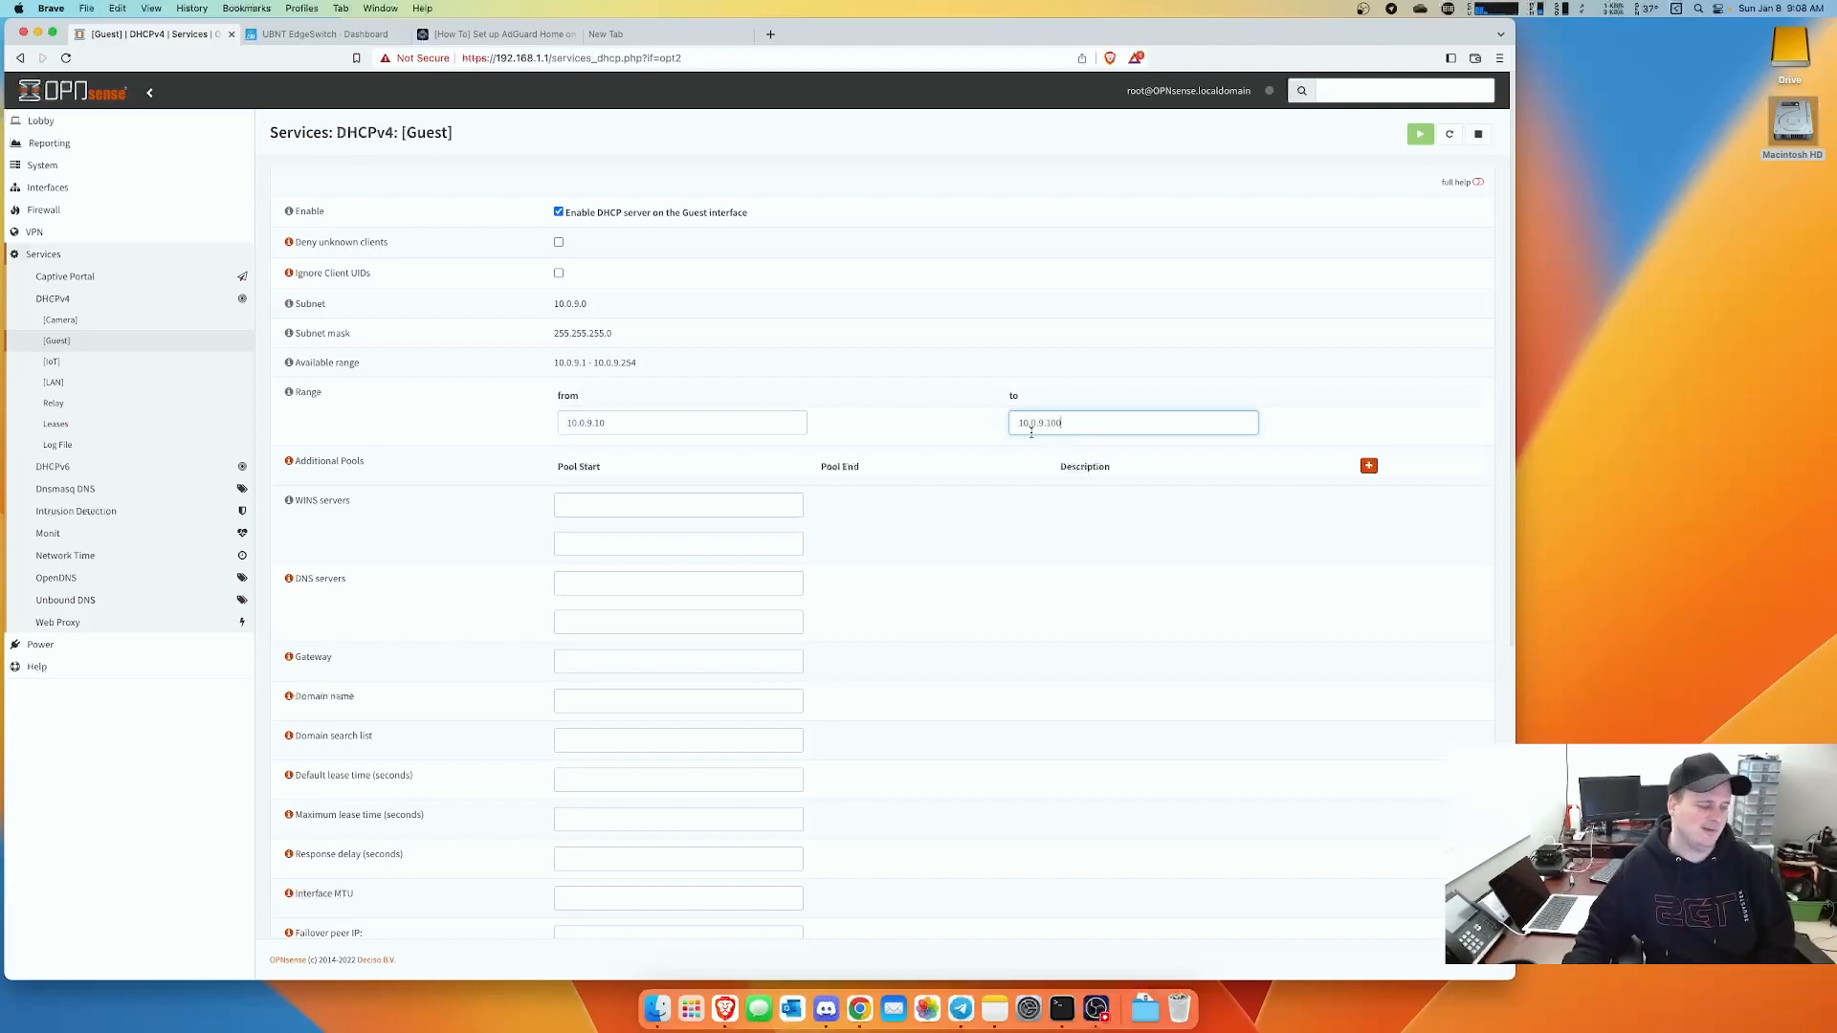
- Set the Guest DHCP DNS server and gateway to 10.0.9.1 and save
left_click(585, 591)
type("10.0.9.1")
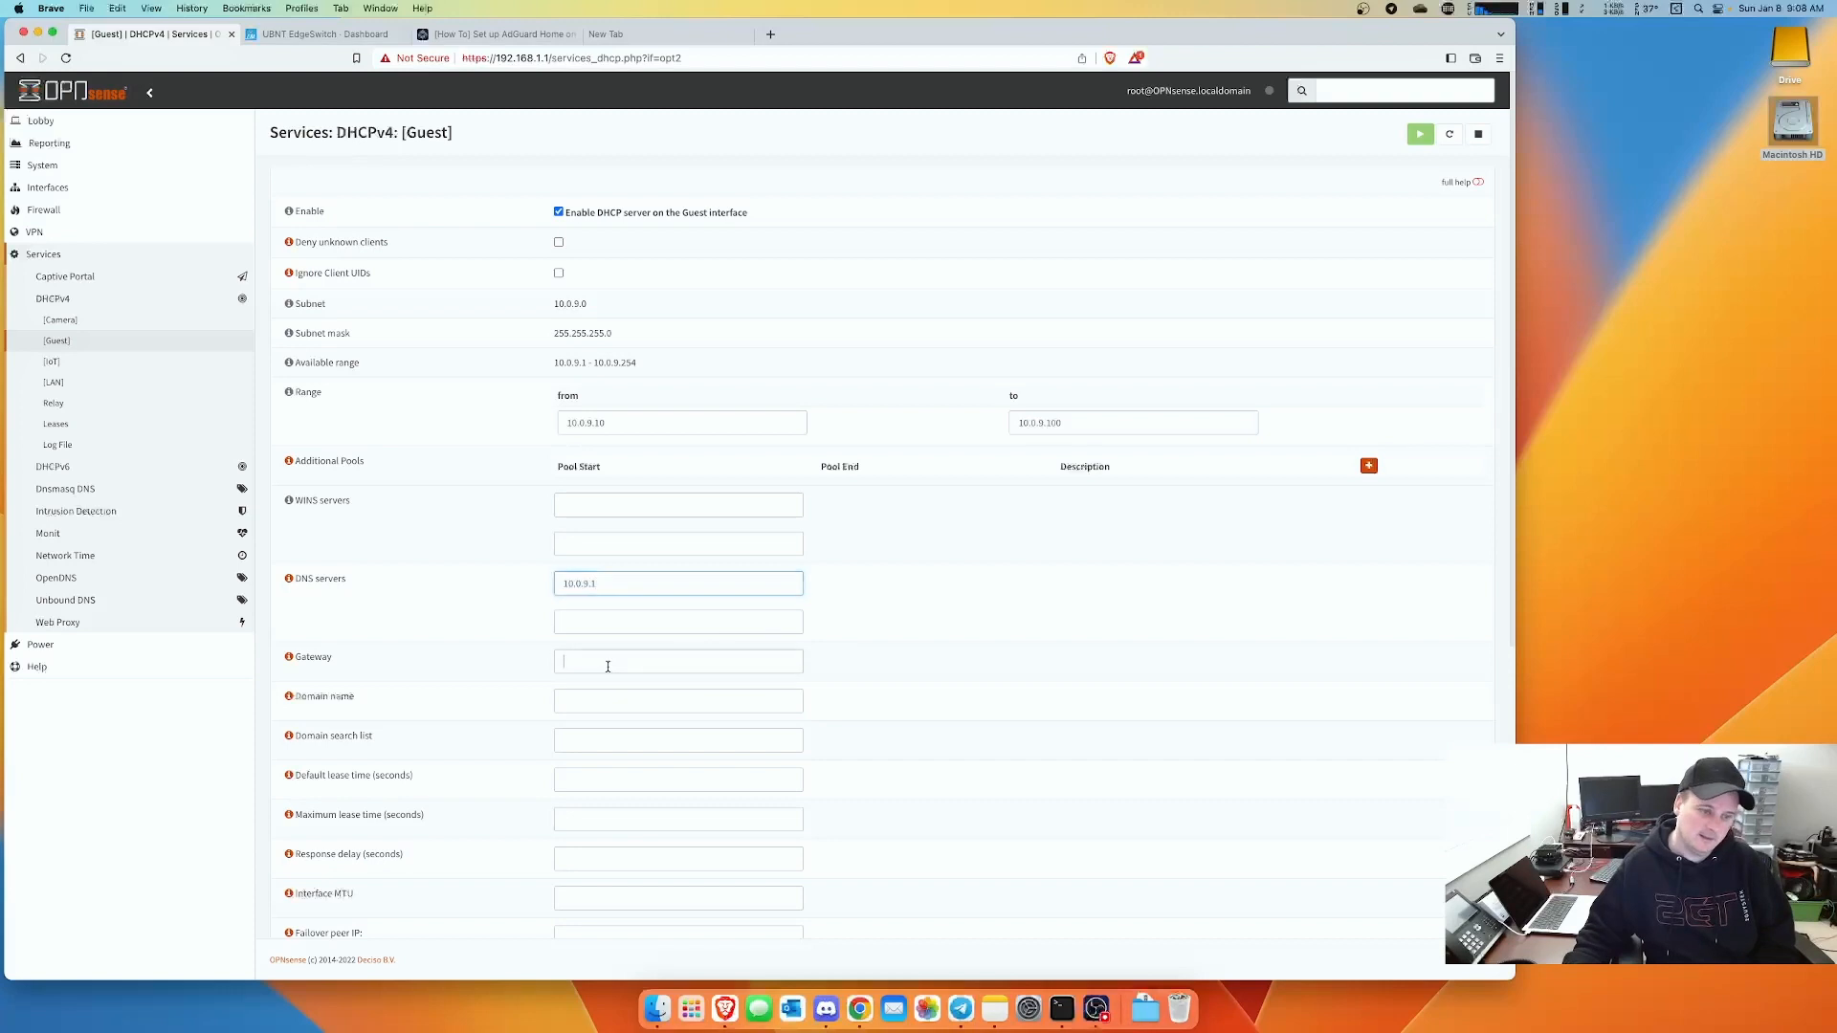
type("10.0.9.1")
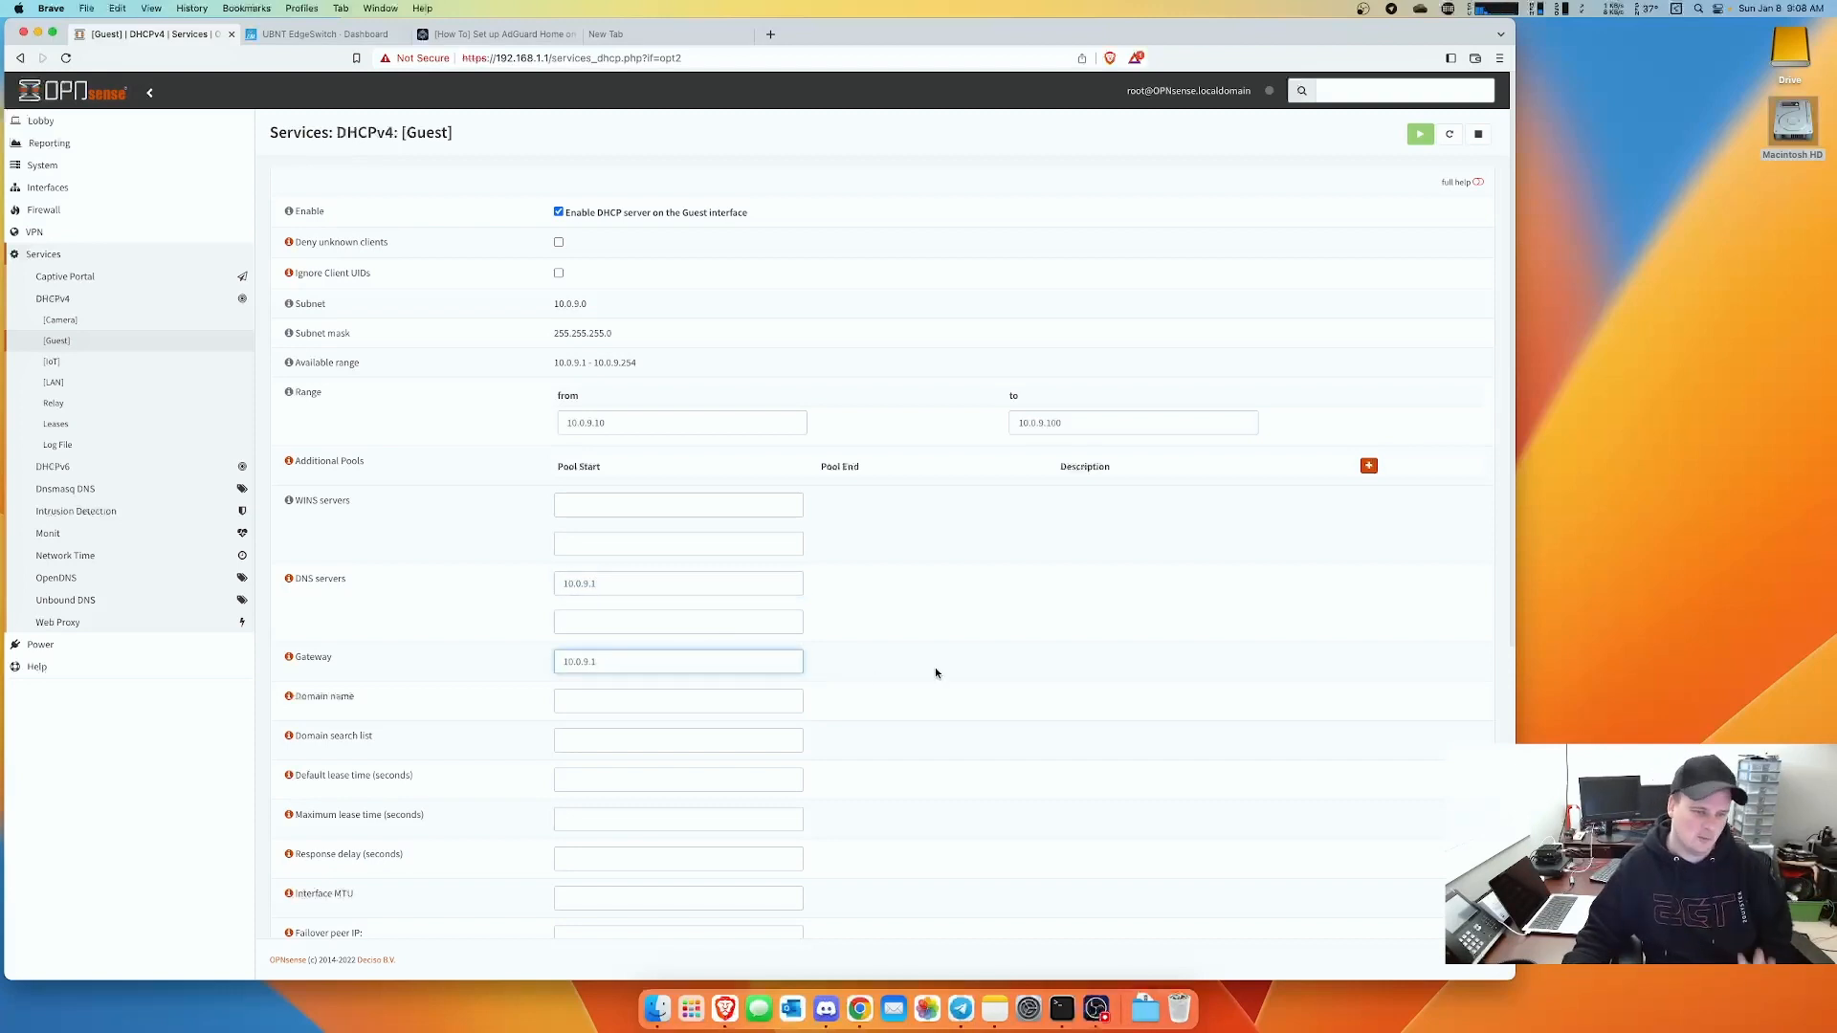
scroll(842, 584, "down", 6)
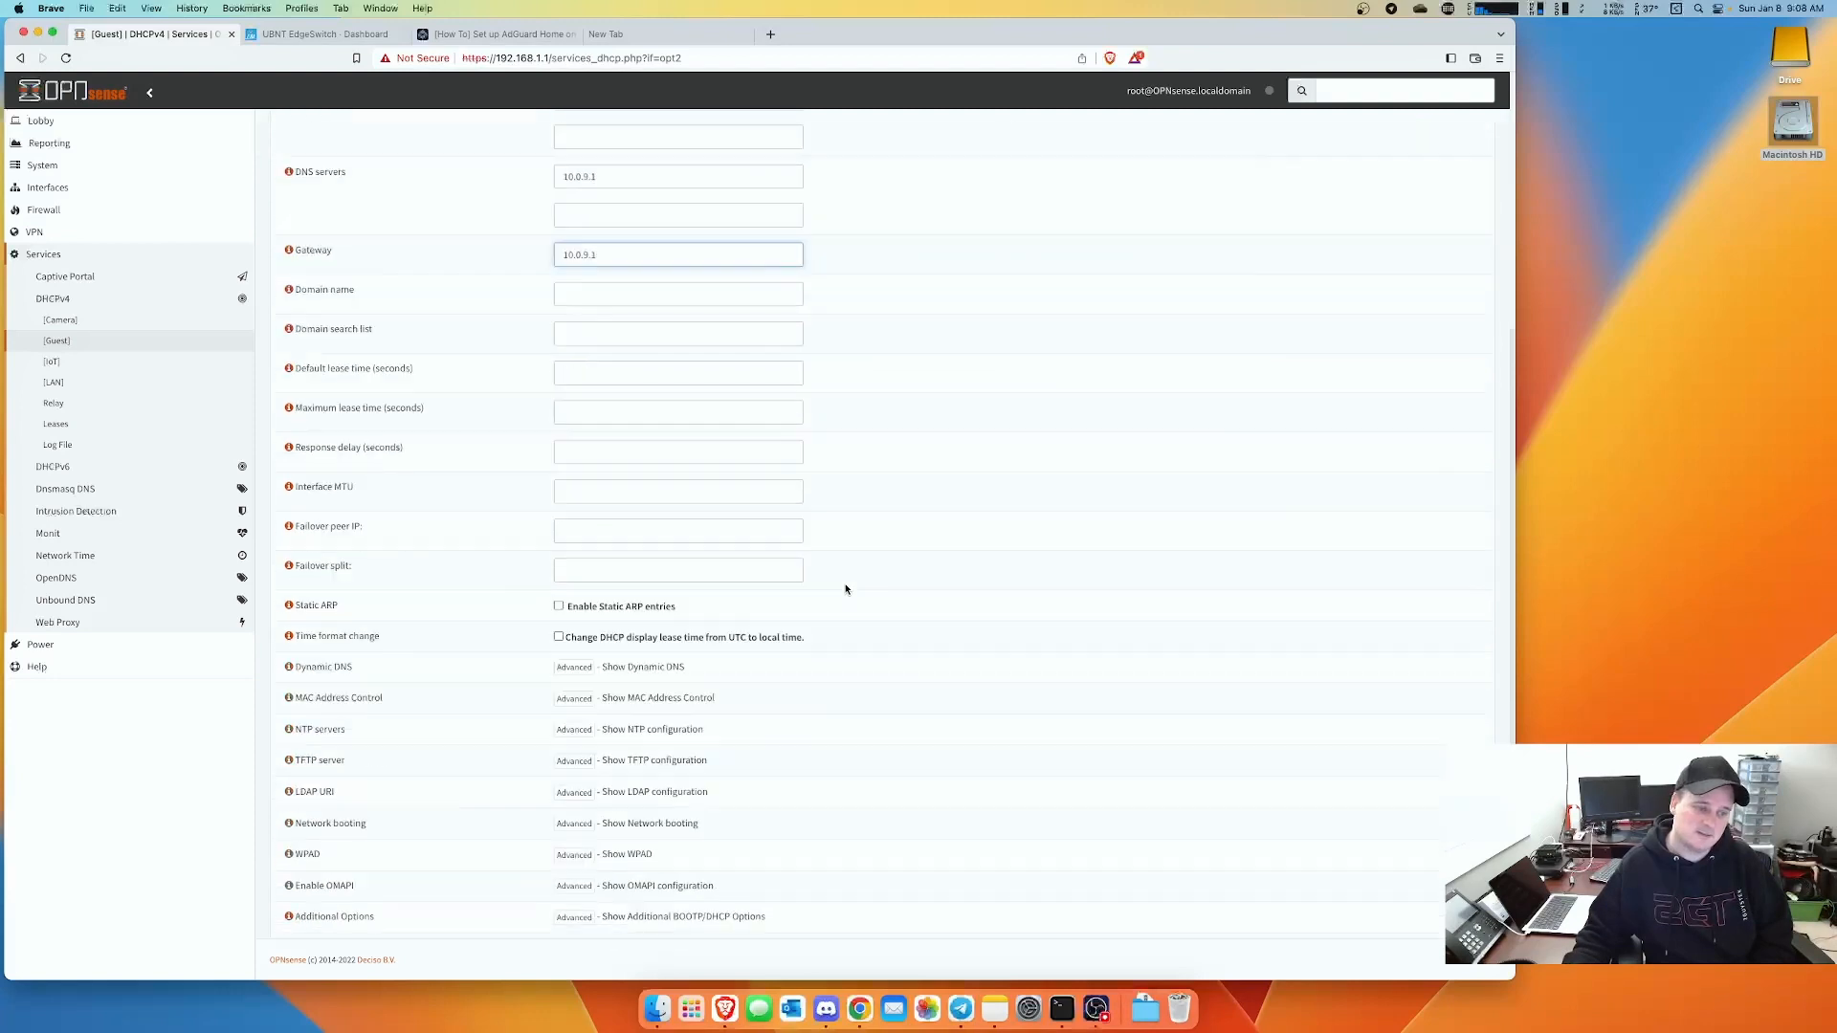
left_click(582, 835)
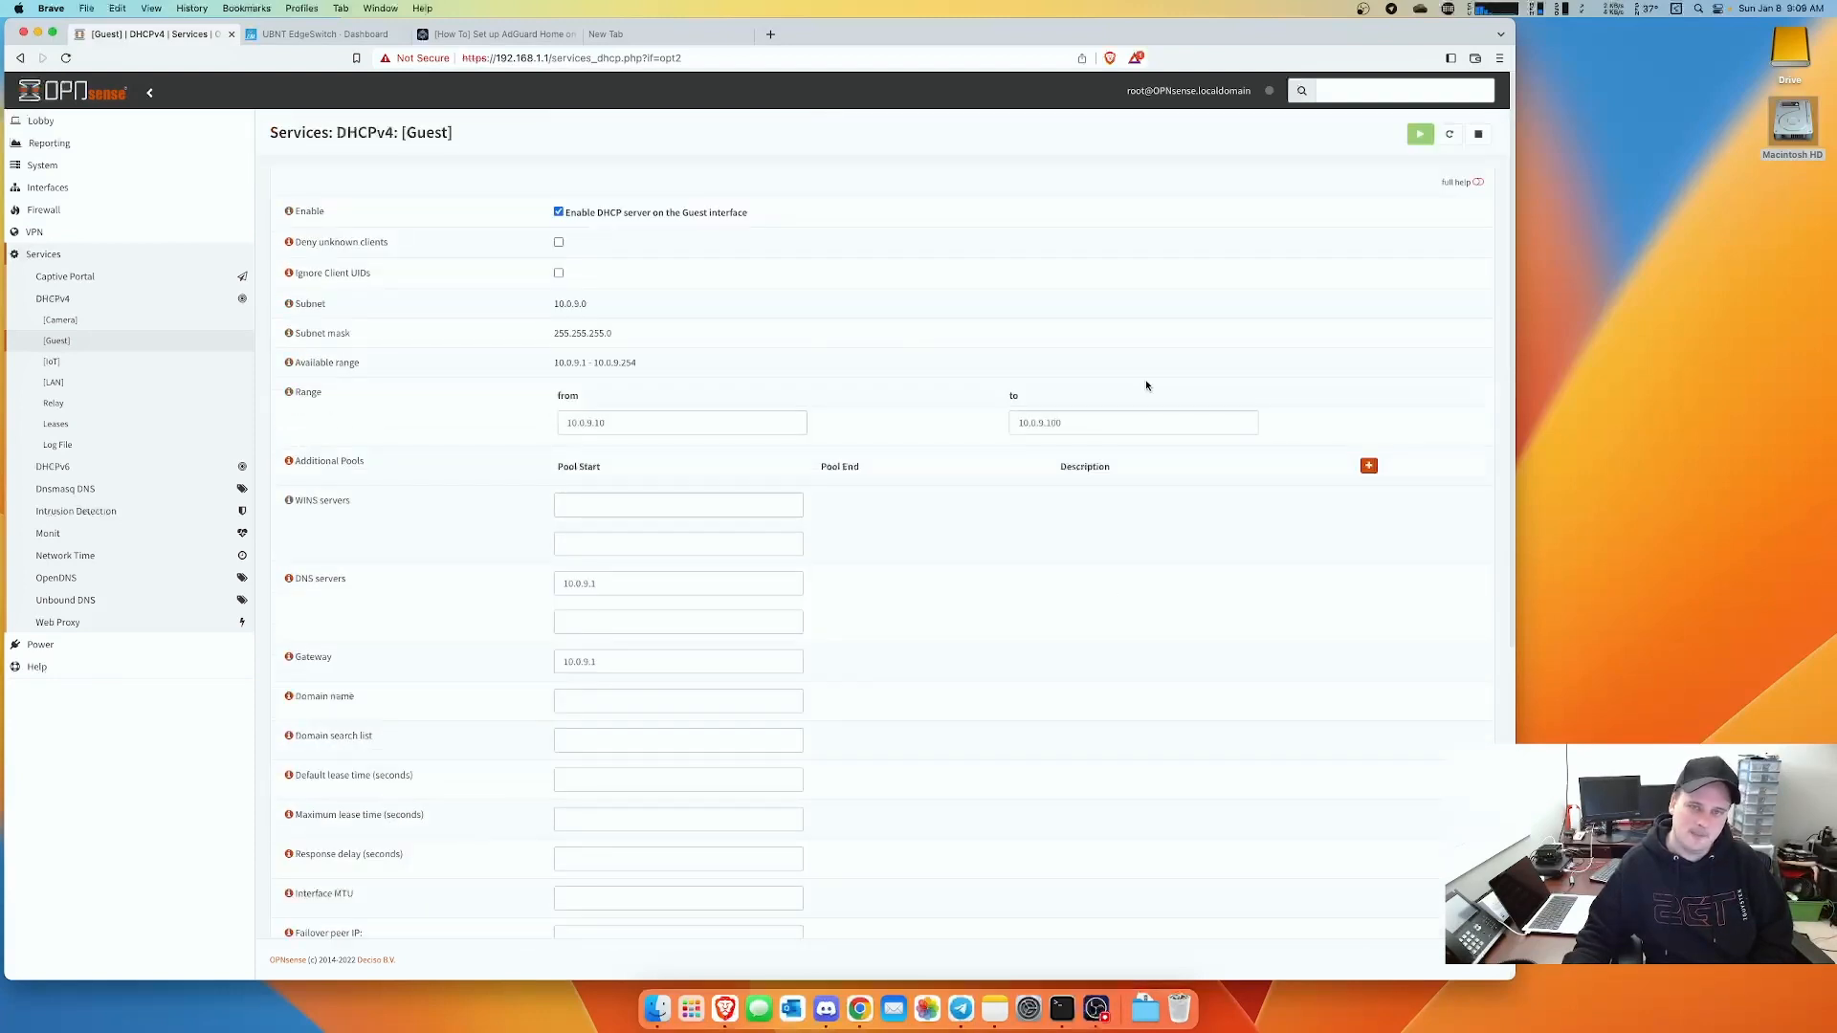
left_click(53, 362)
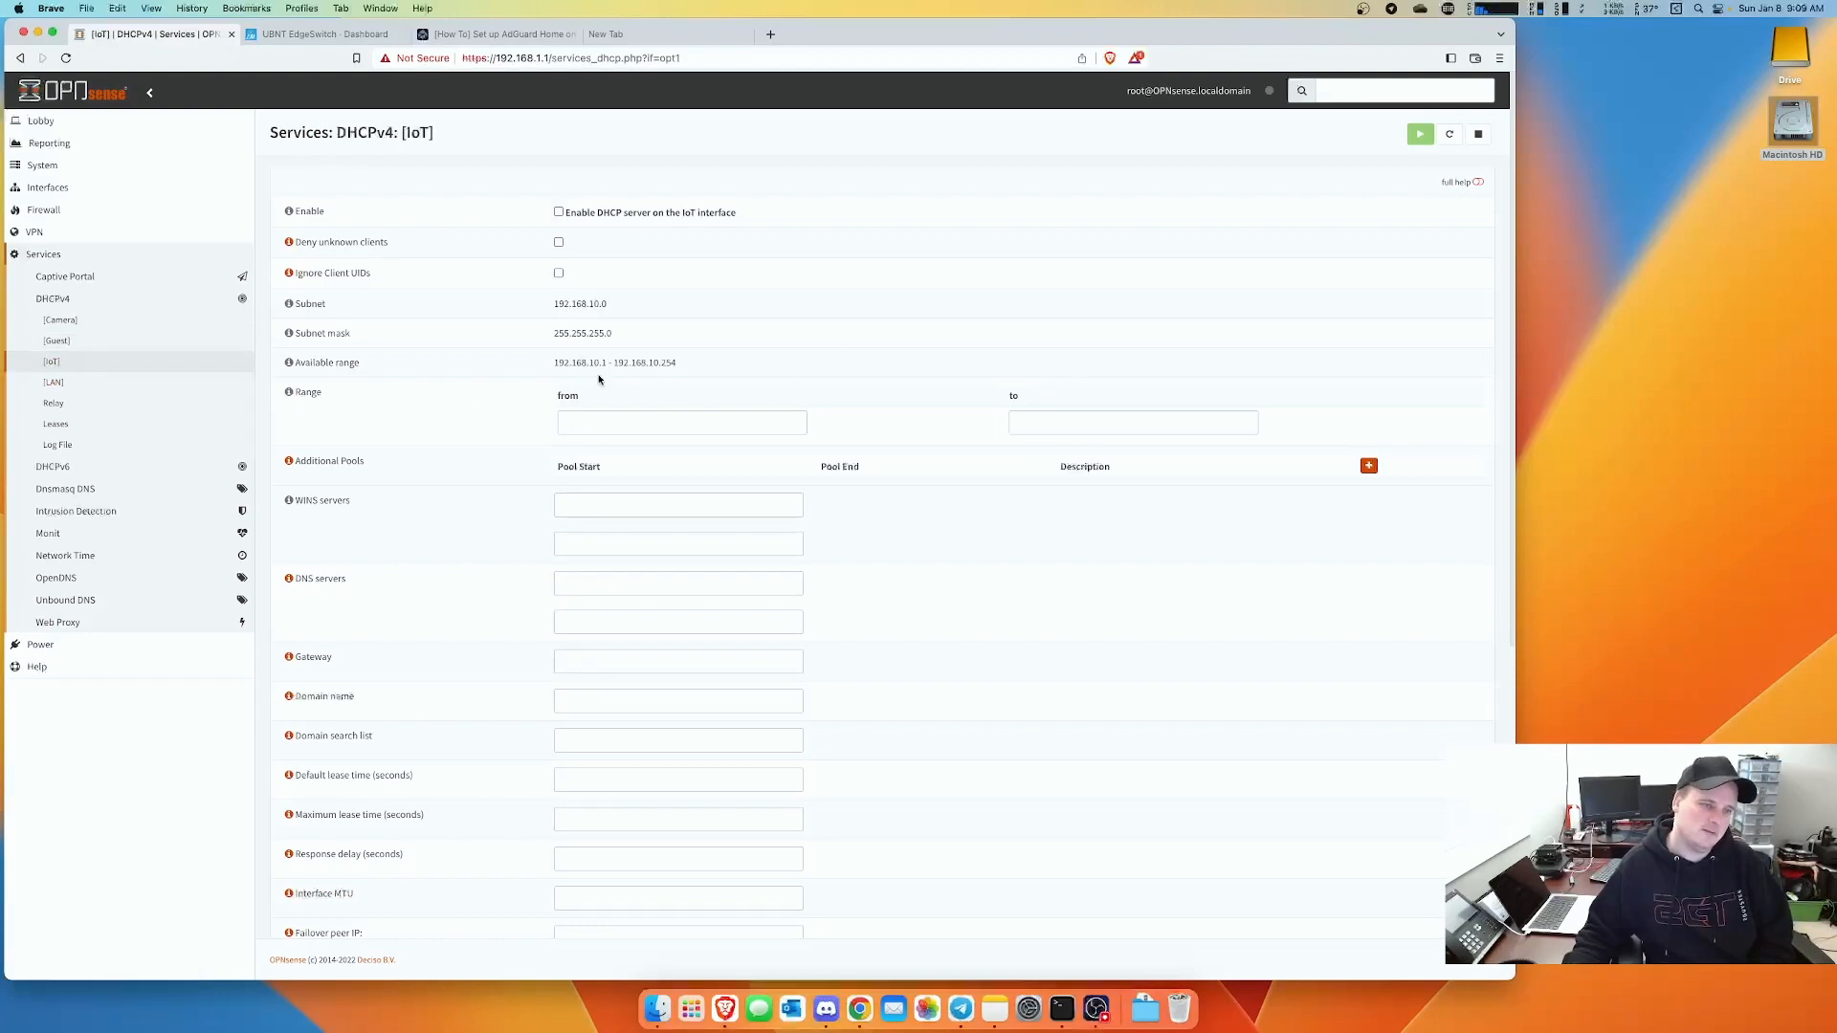
- Set the IoT DHCP range from 192.168.10.150 to 192.168.10.199
left_click_drag(607, 363, 552, 367)
key("super+c")
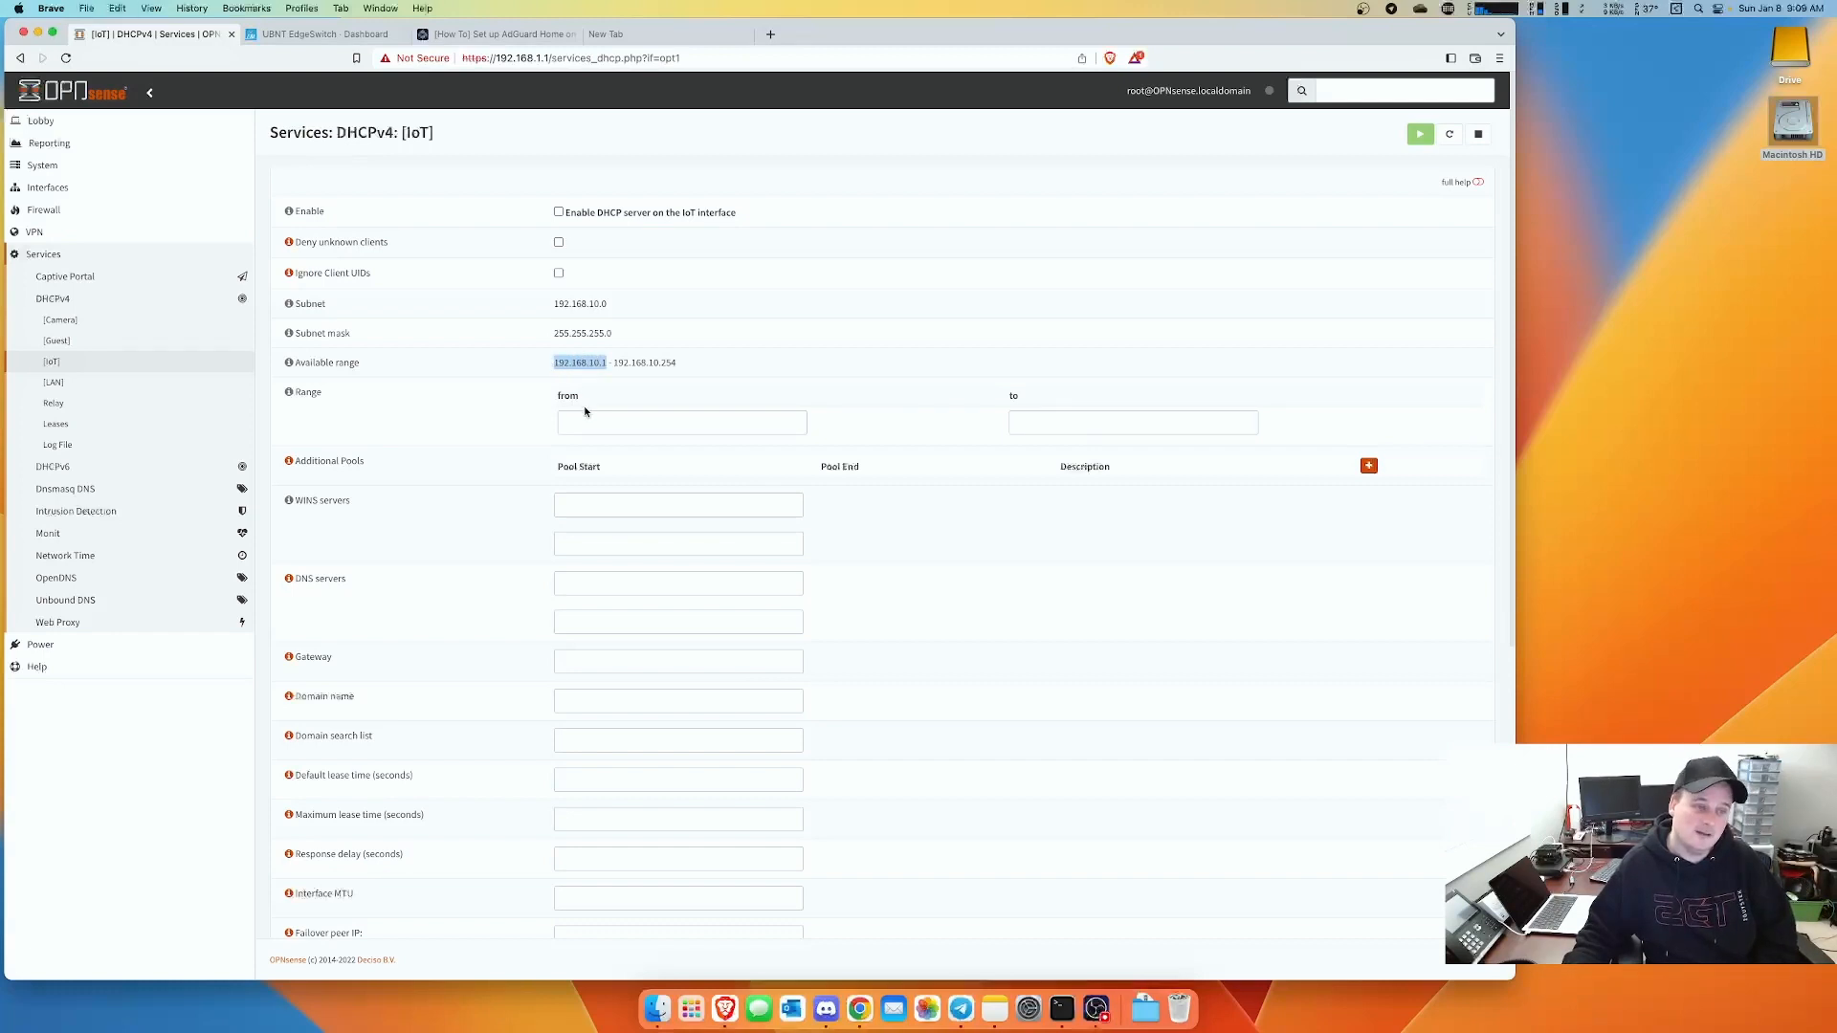
left_click(587, 421)
key("super+v")
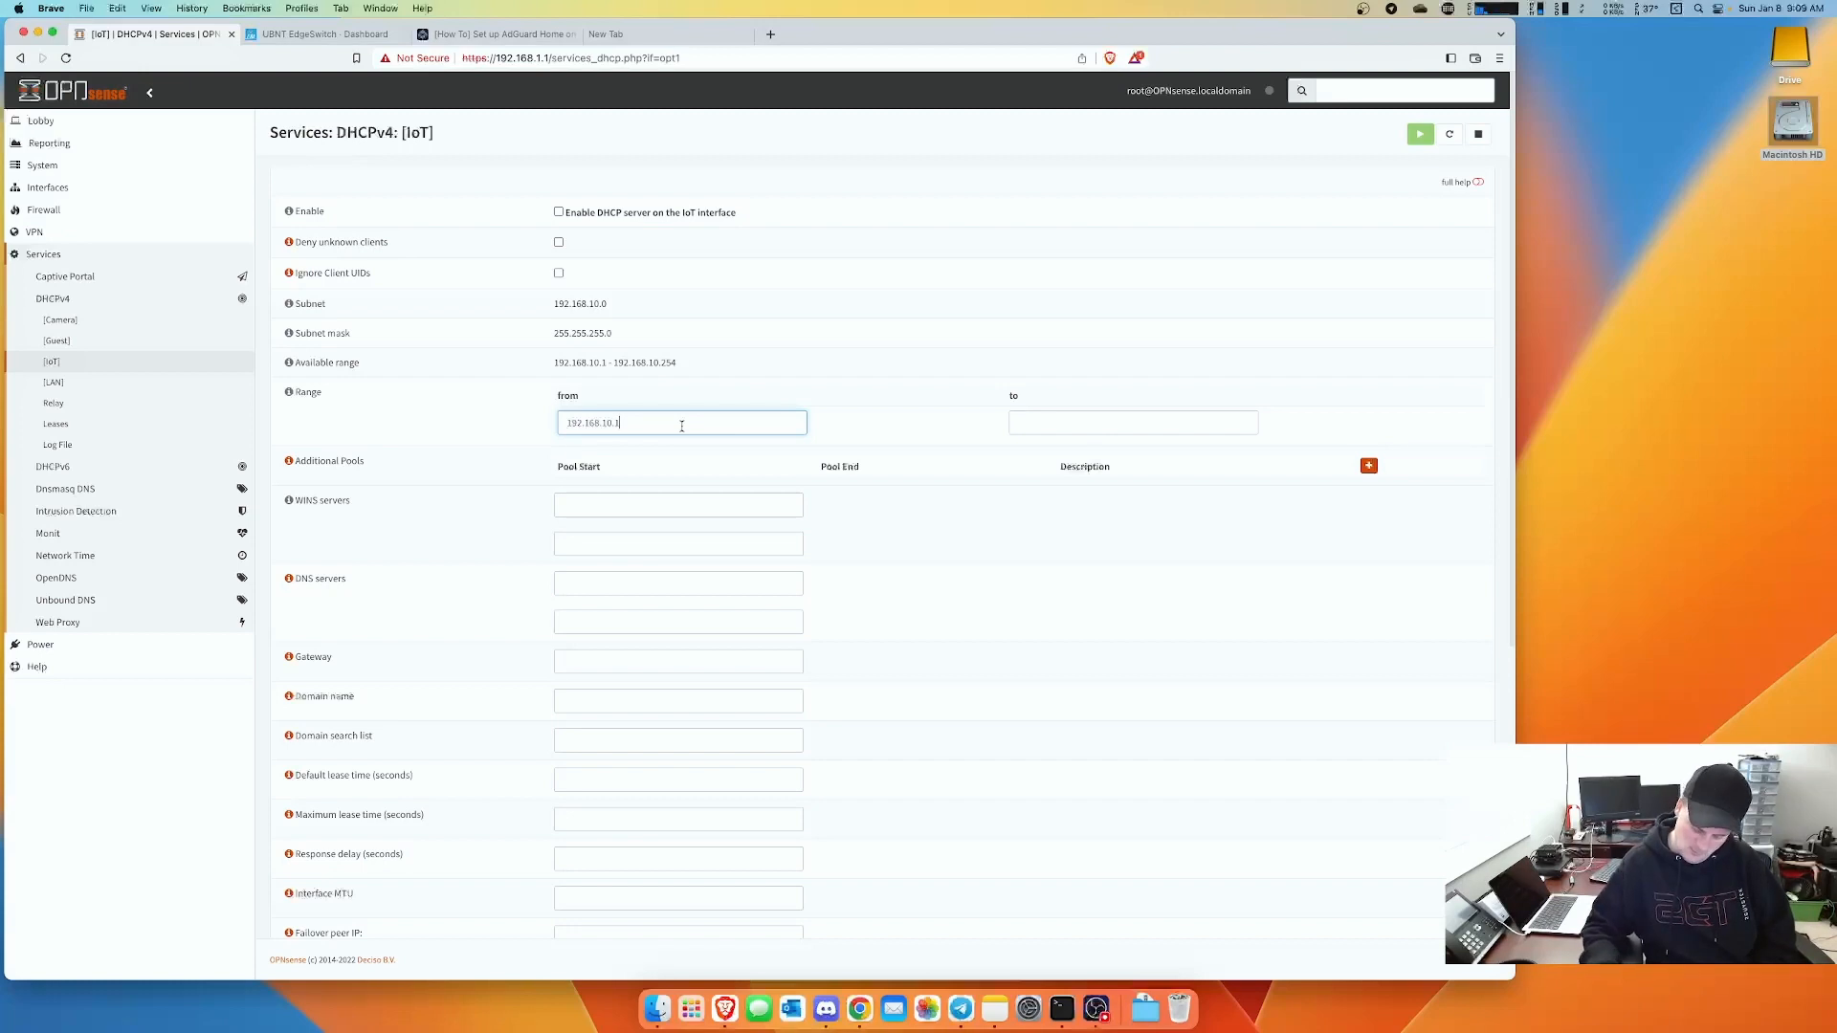
type("50")
left_click(1099, 422)
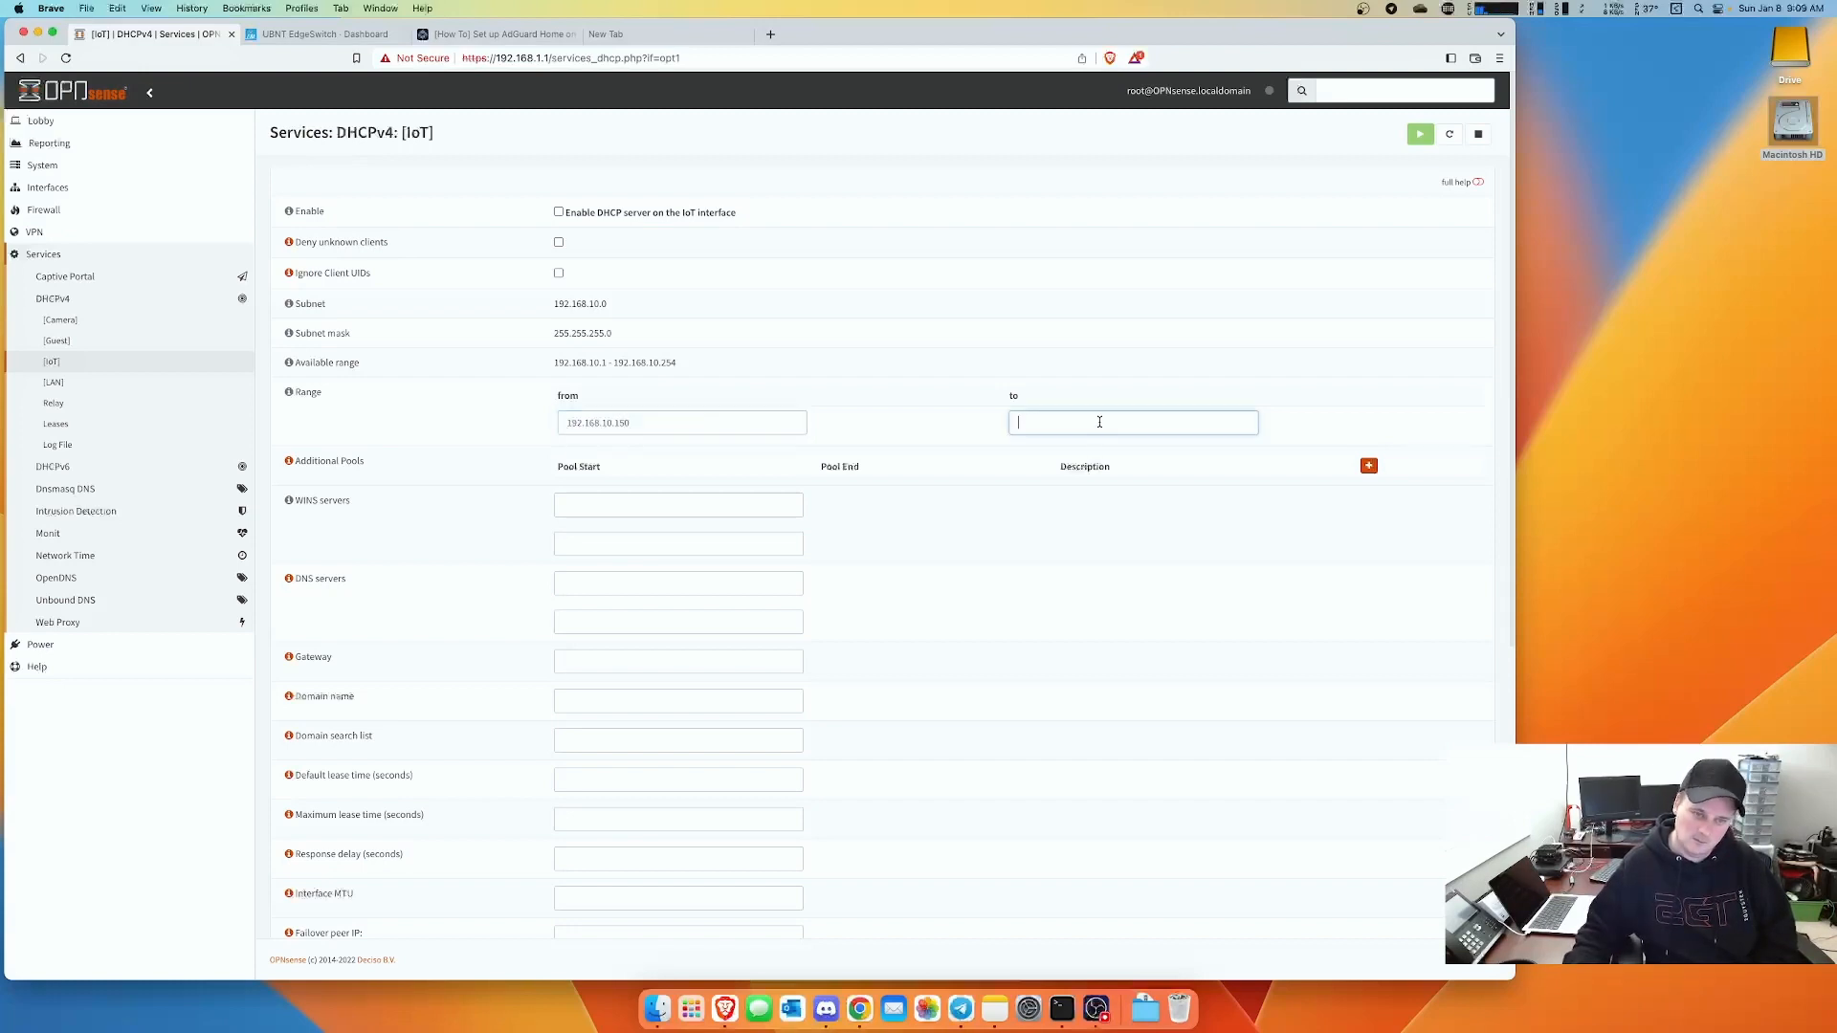
type("192.168.10.1")
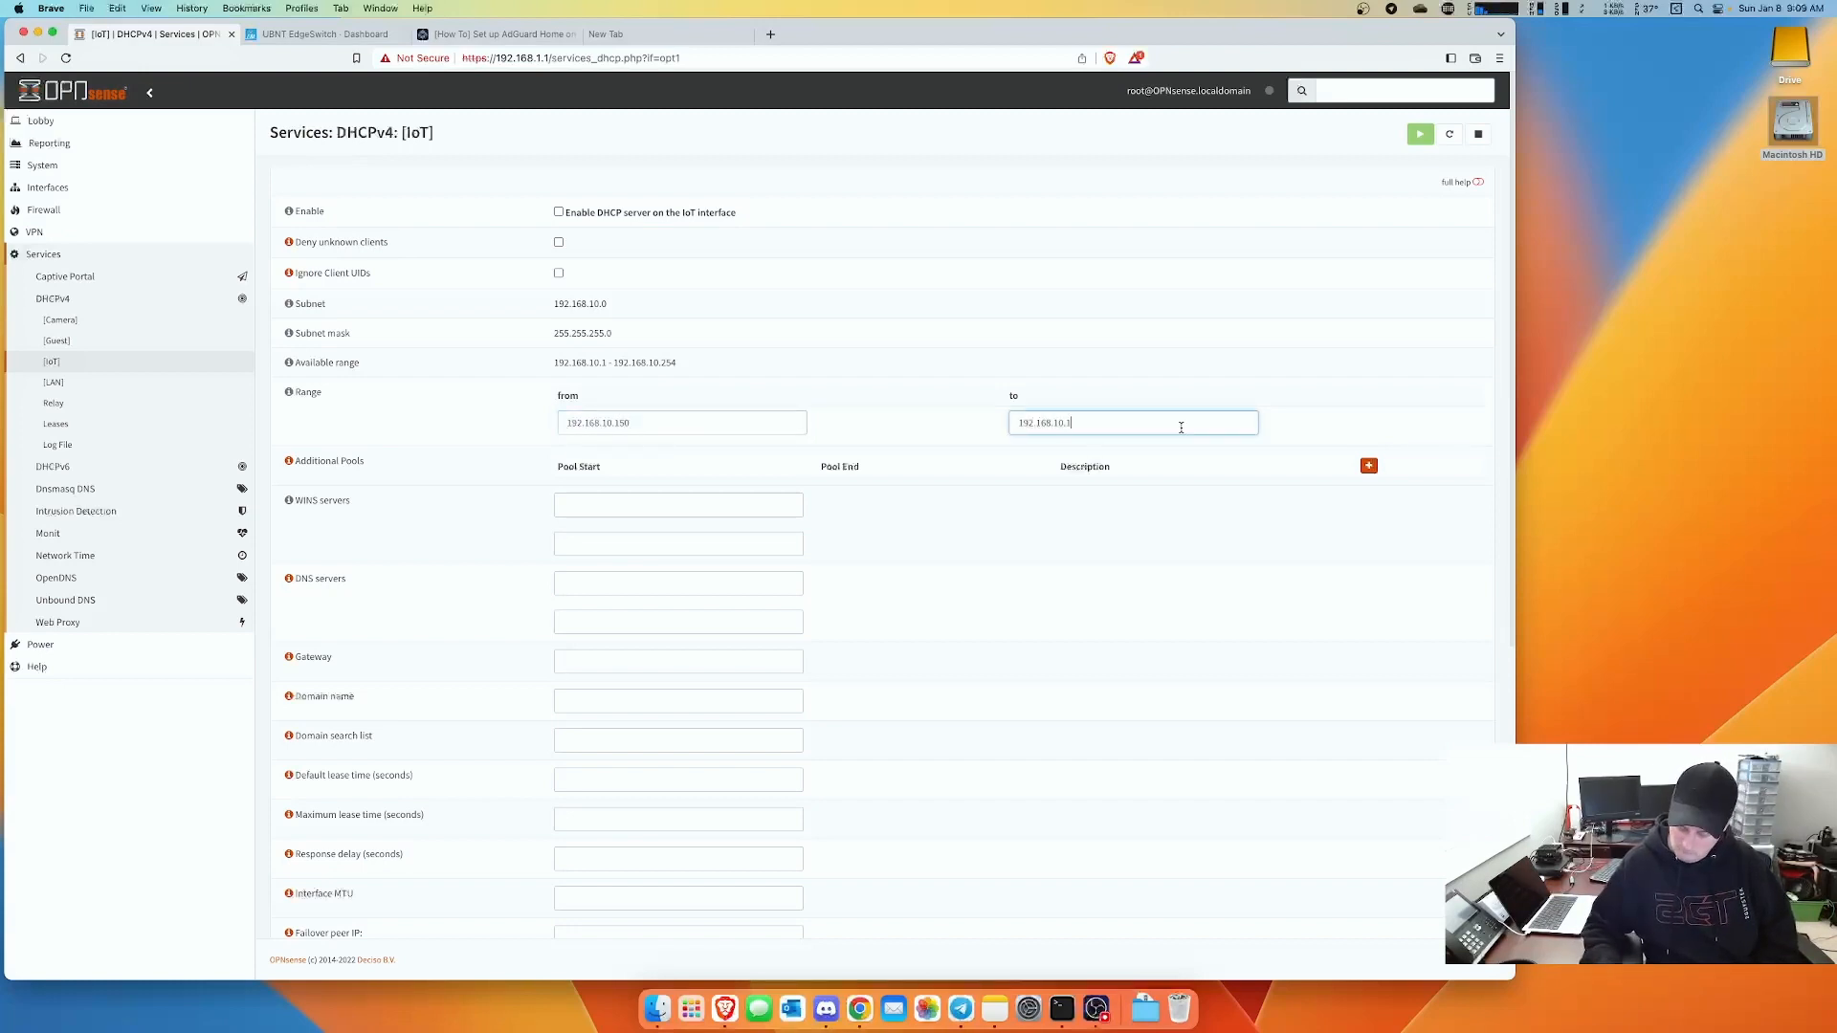
type("99")
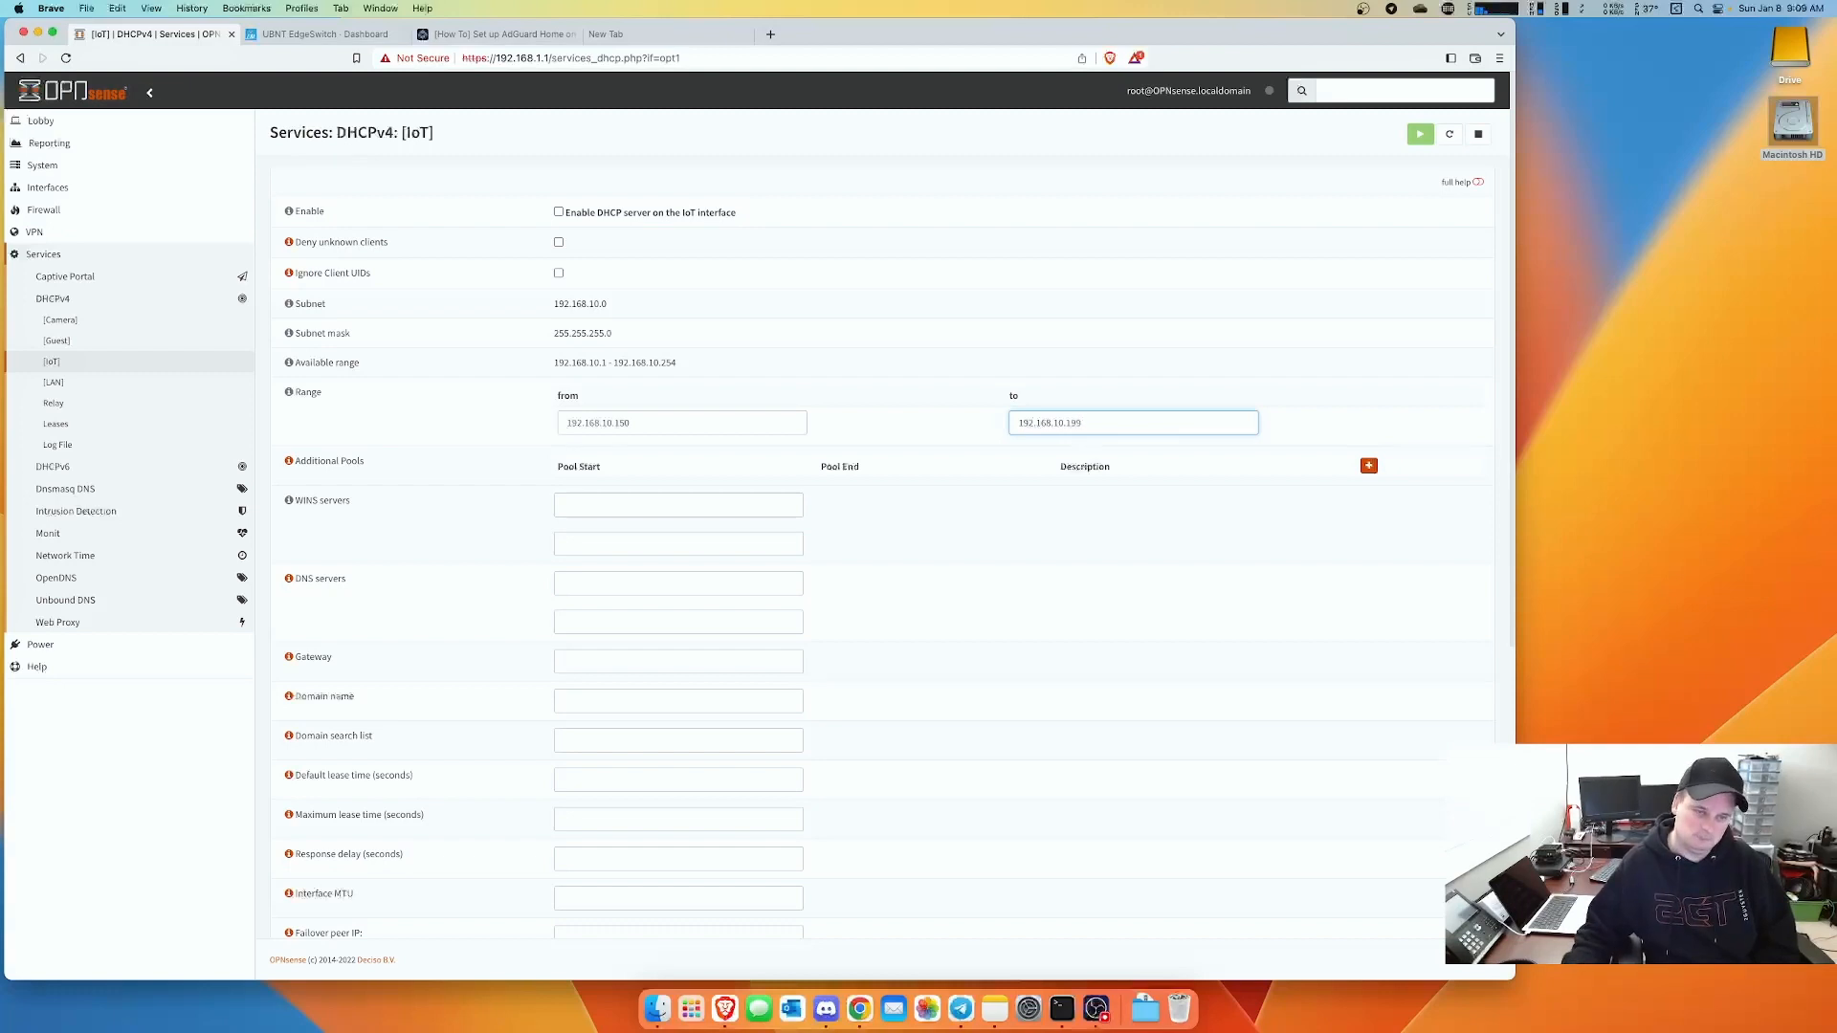
- Use 192.168.10.1 as DNS server and gateway, enable the IoT DHCP server, and save
left_click(578, 585)
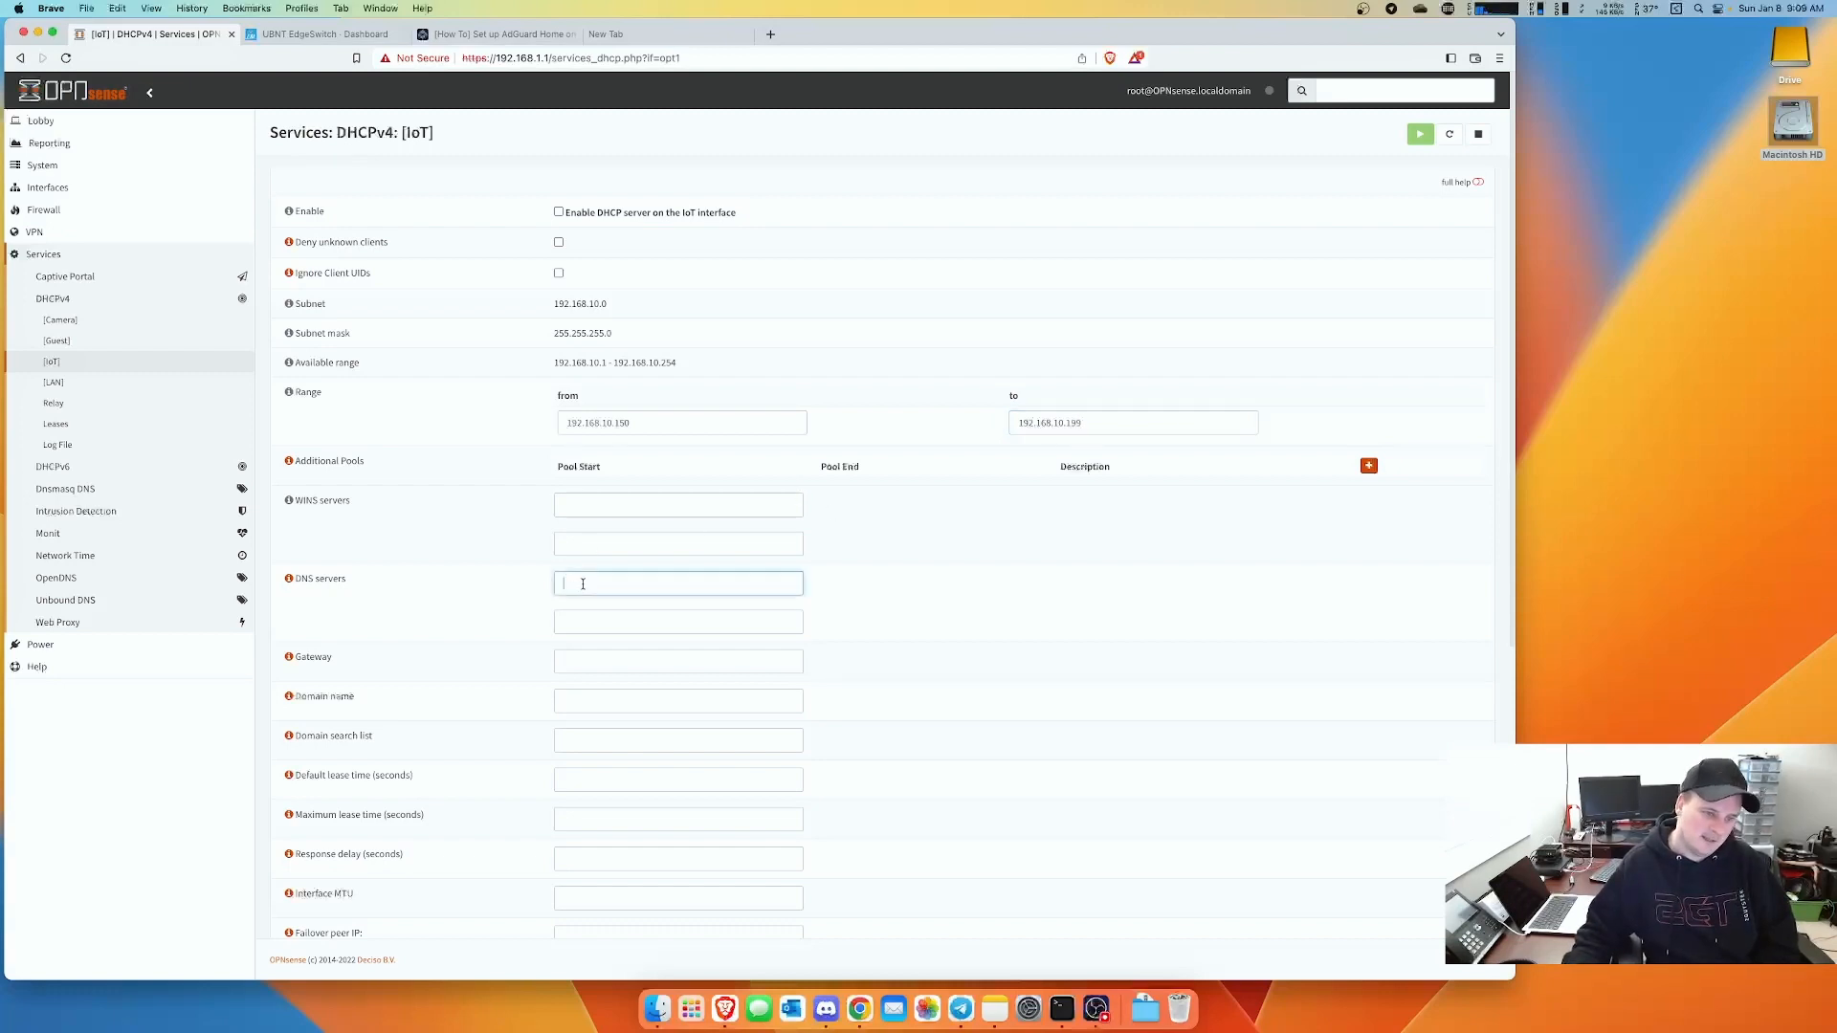
type("192.168.10.1")
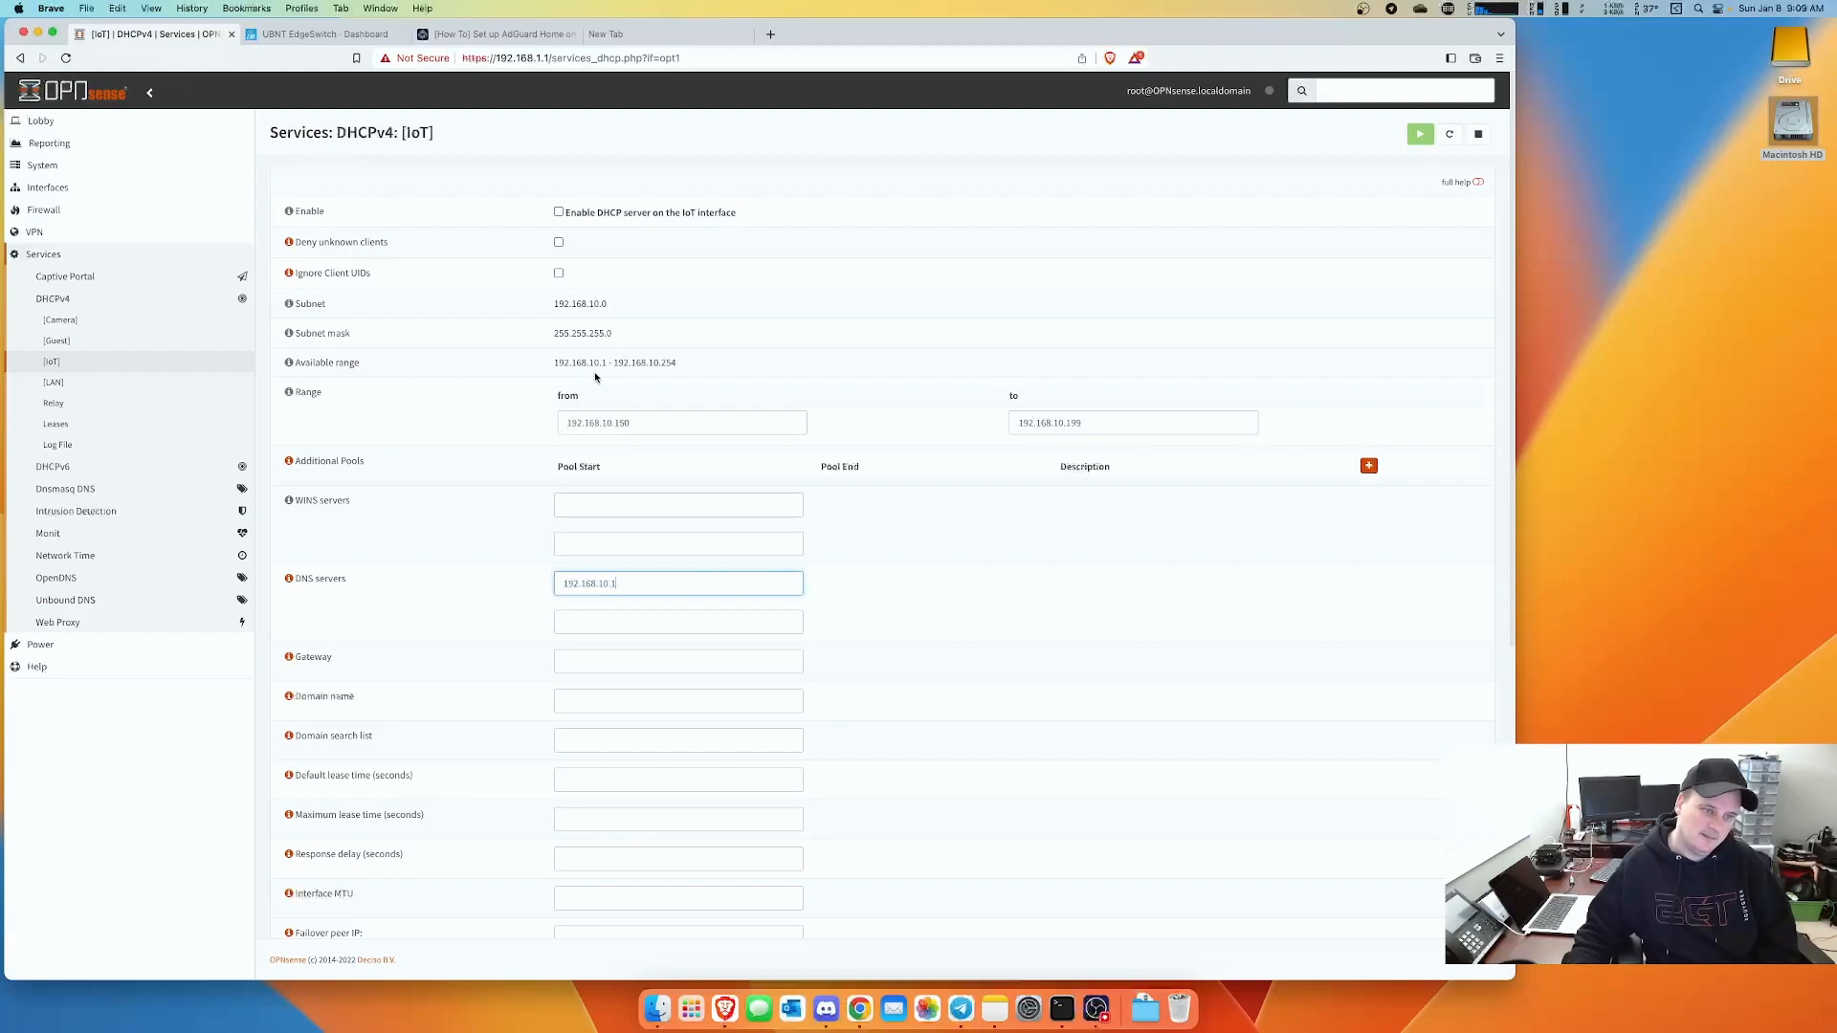
left_click(586, 658)
key("super+v")
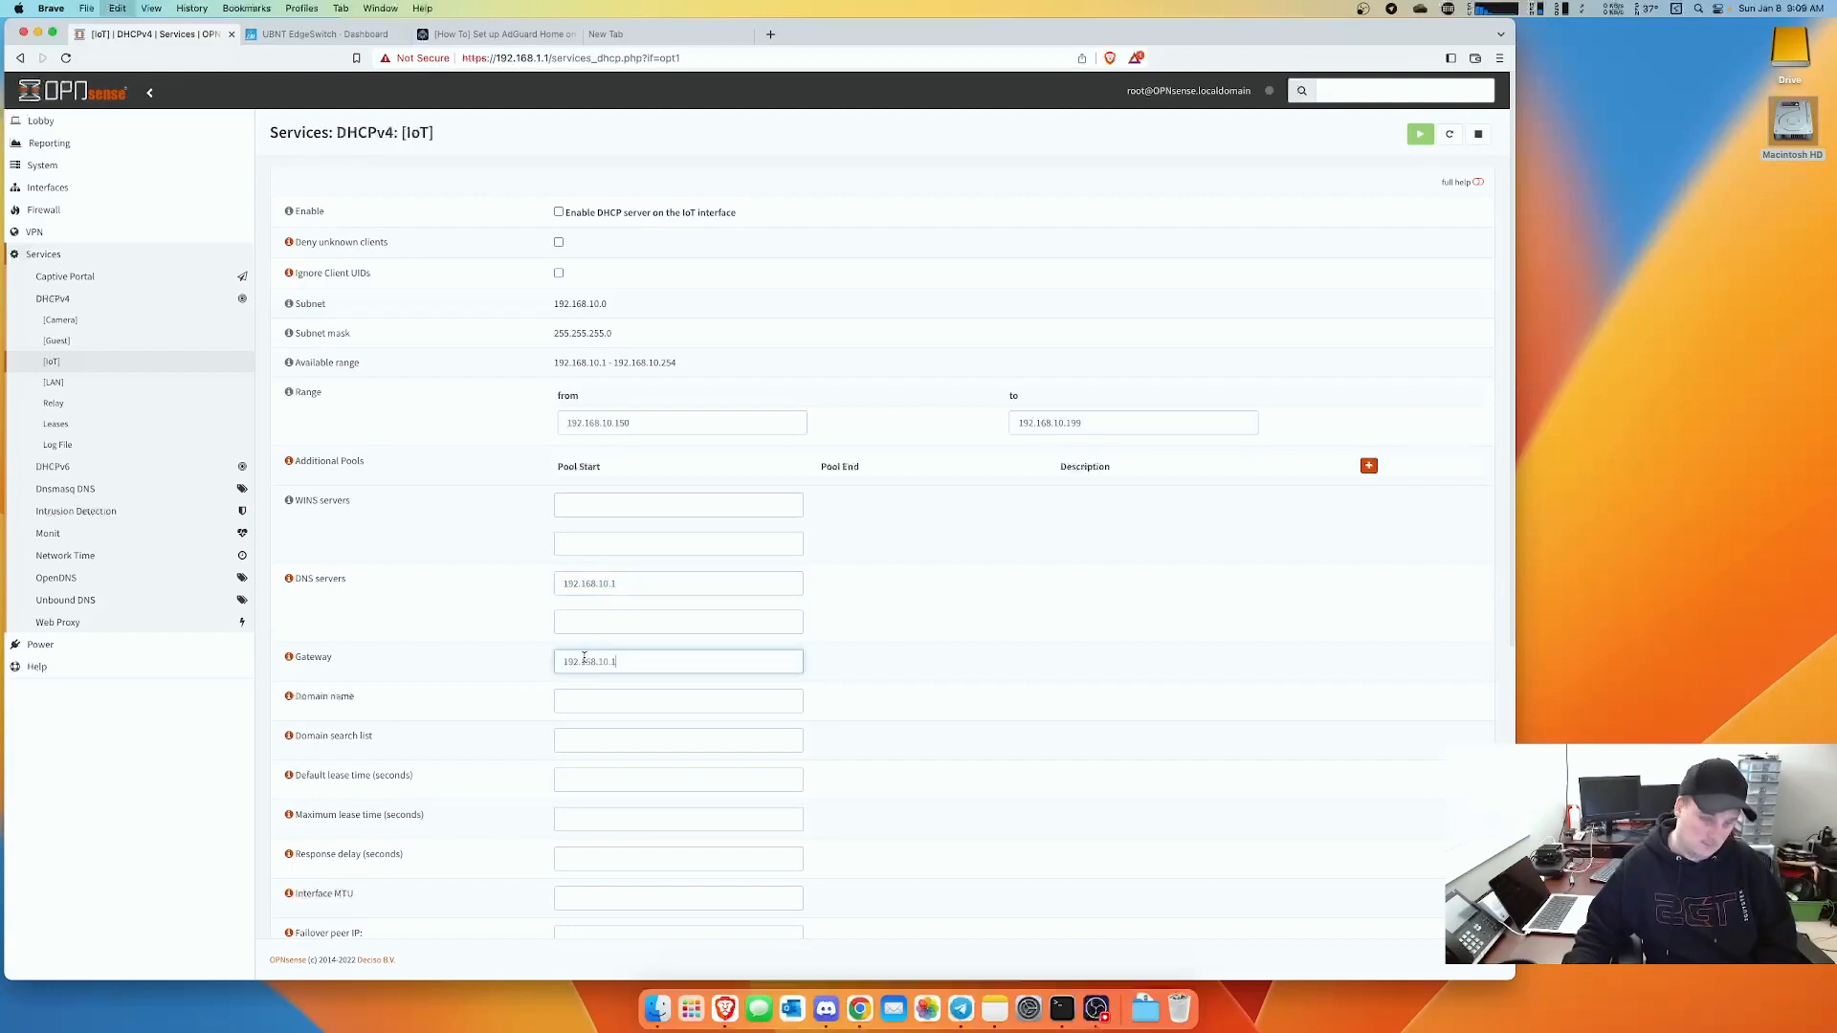
scroll(967, 681, "down", 10)
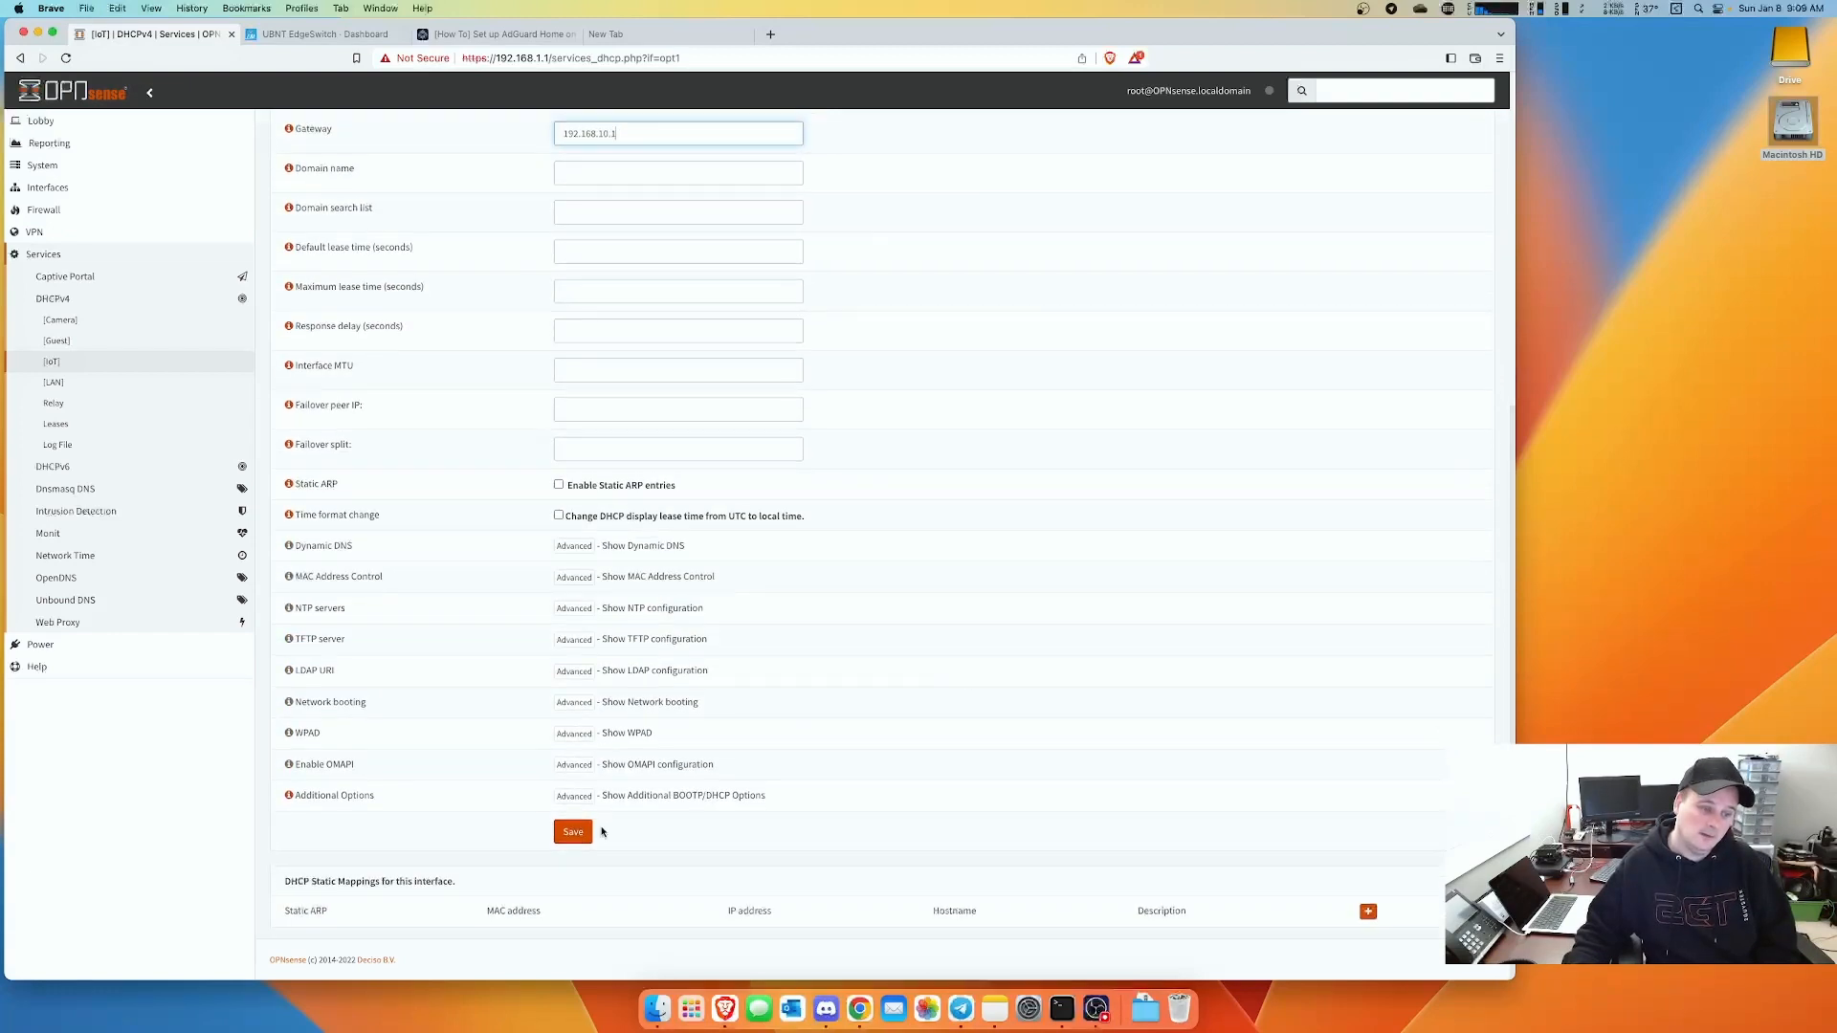
left_click(572, 832)
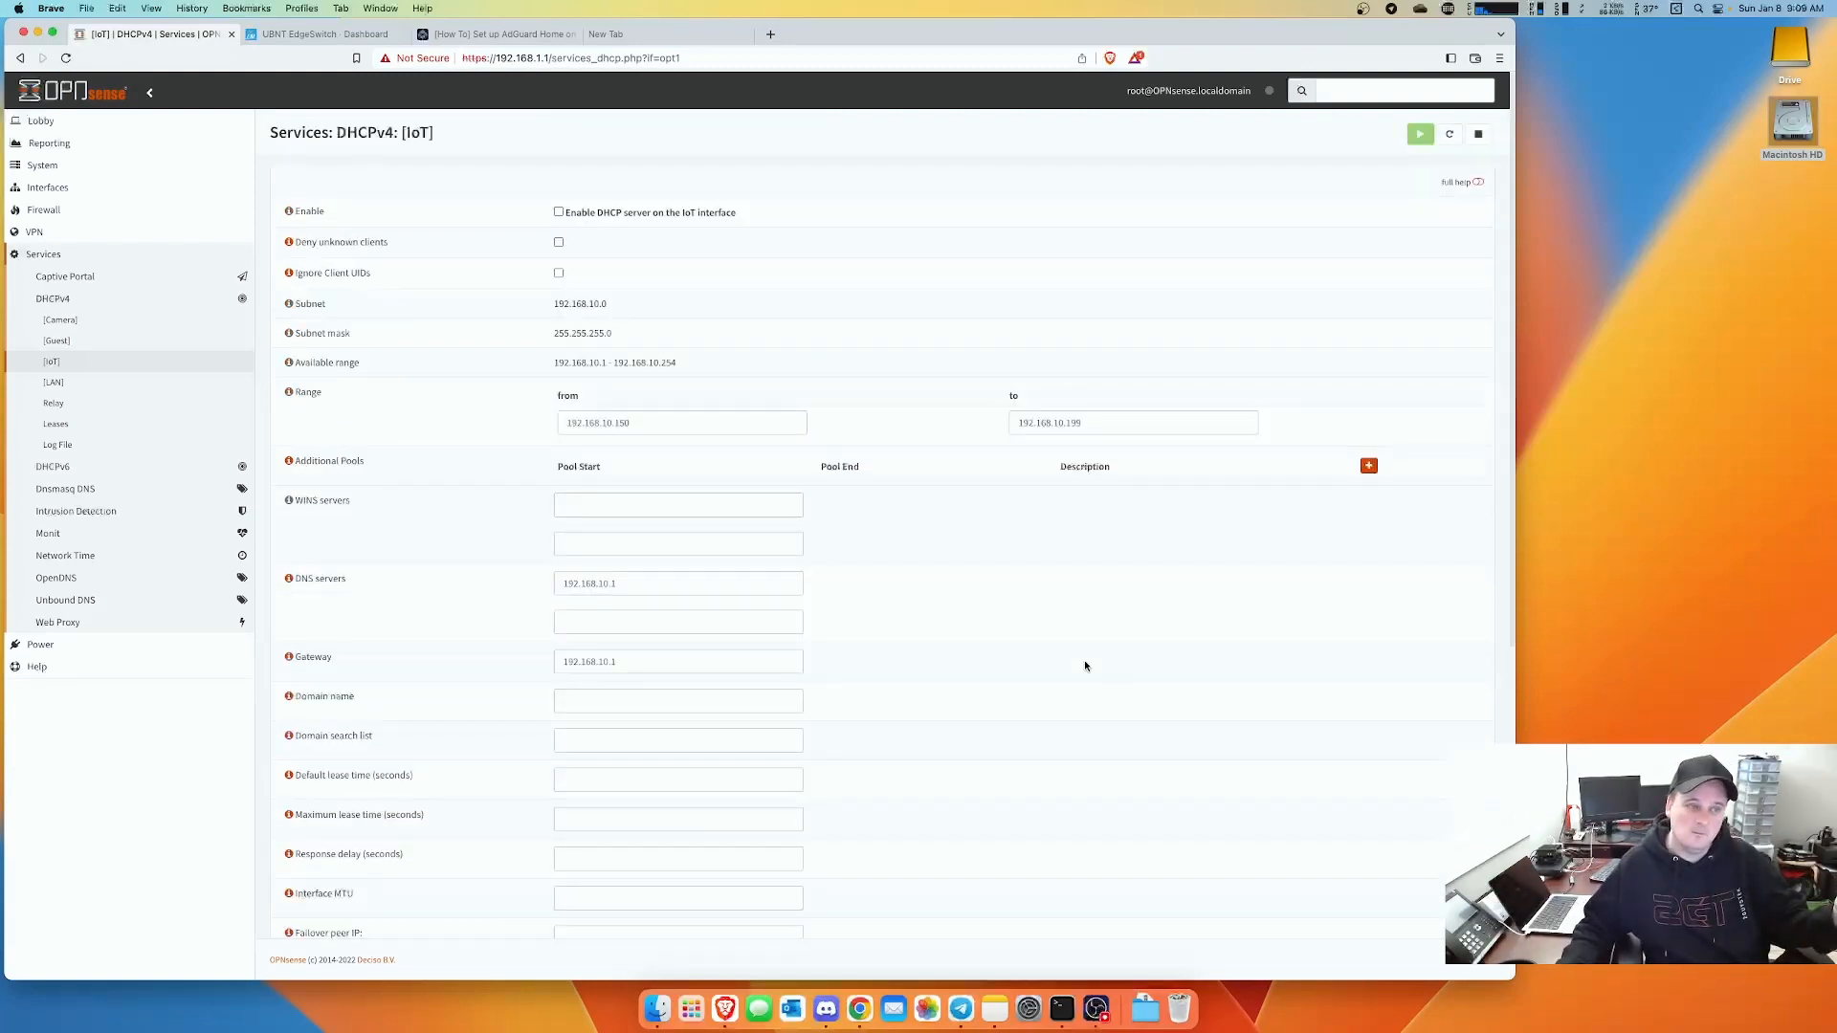
left_click(559, 212)
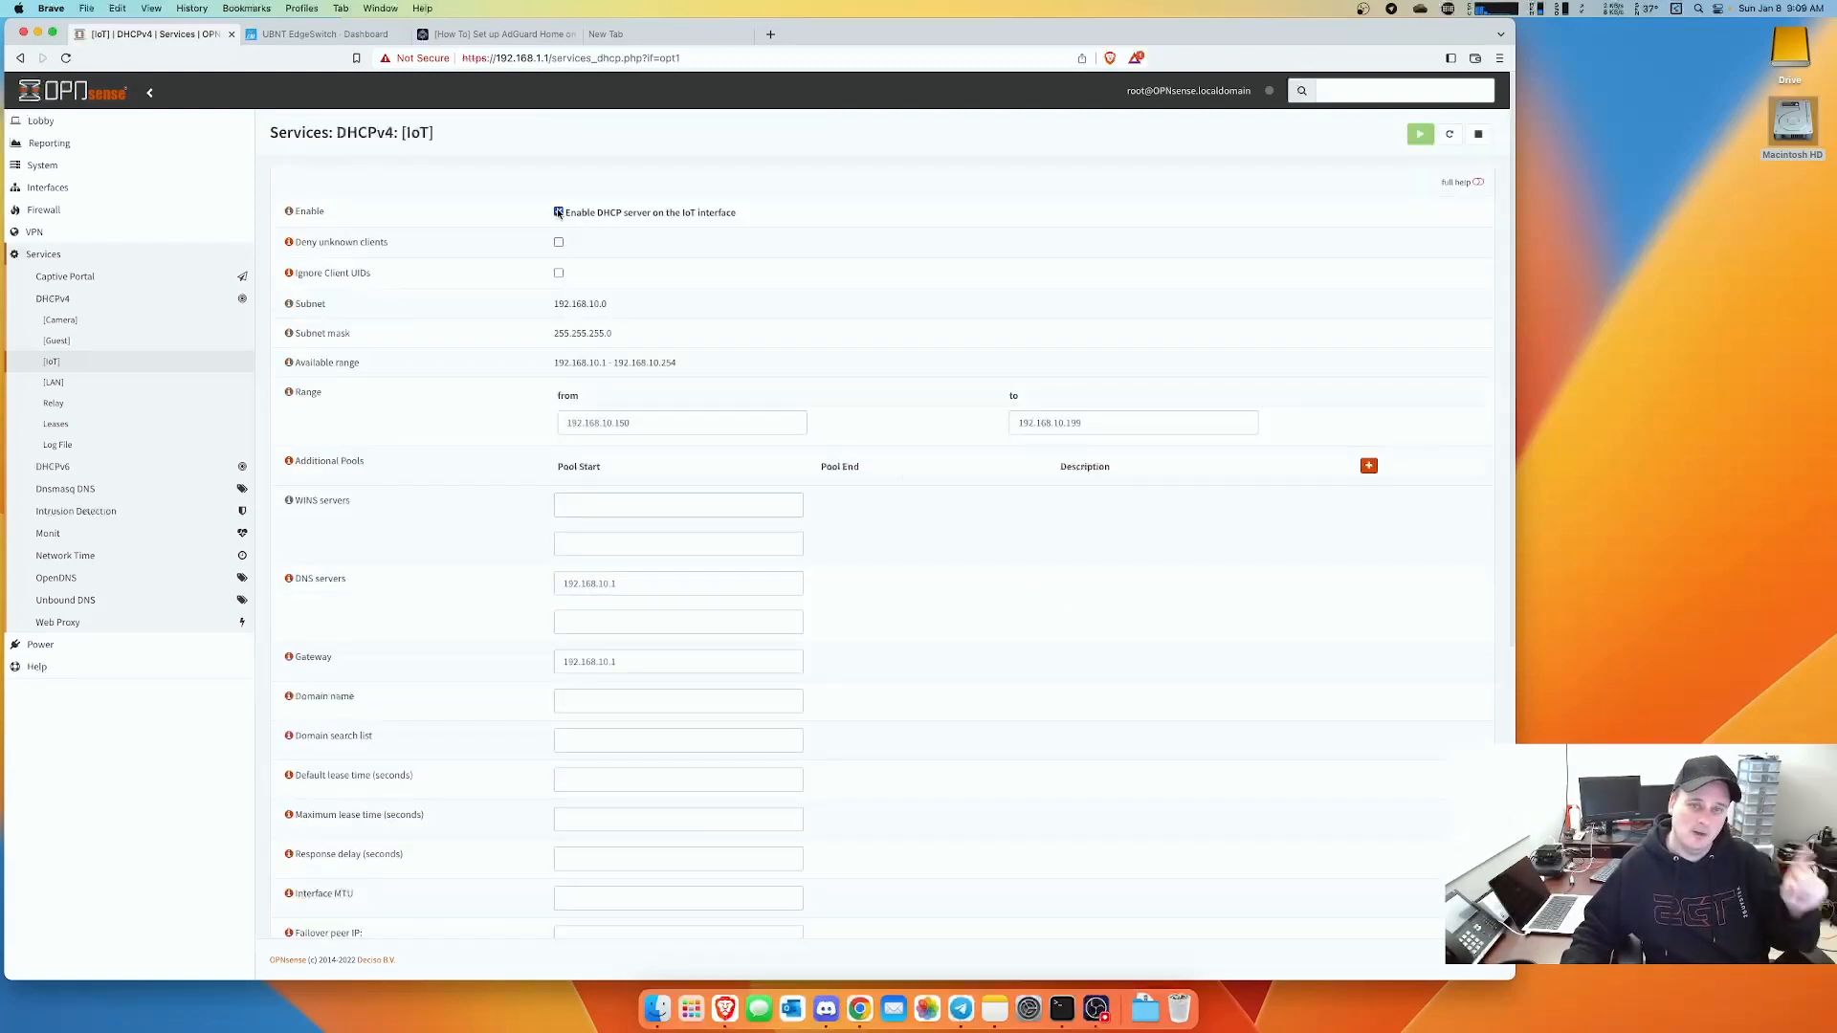
scroll(598, 900, "down", 5)
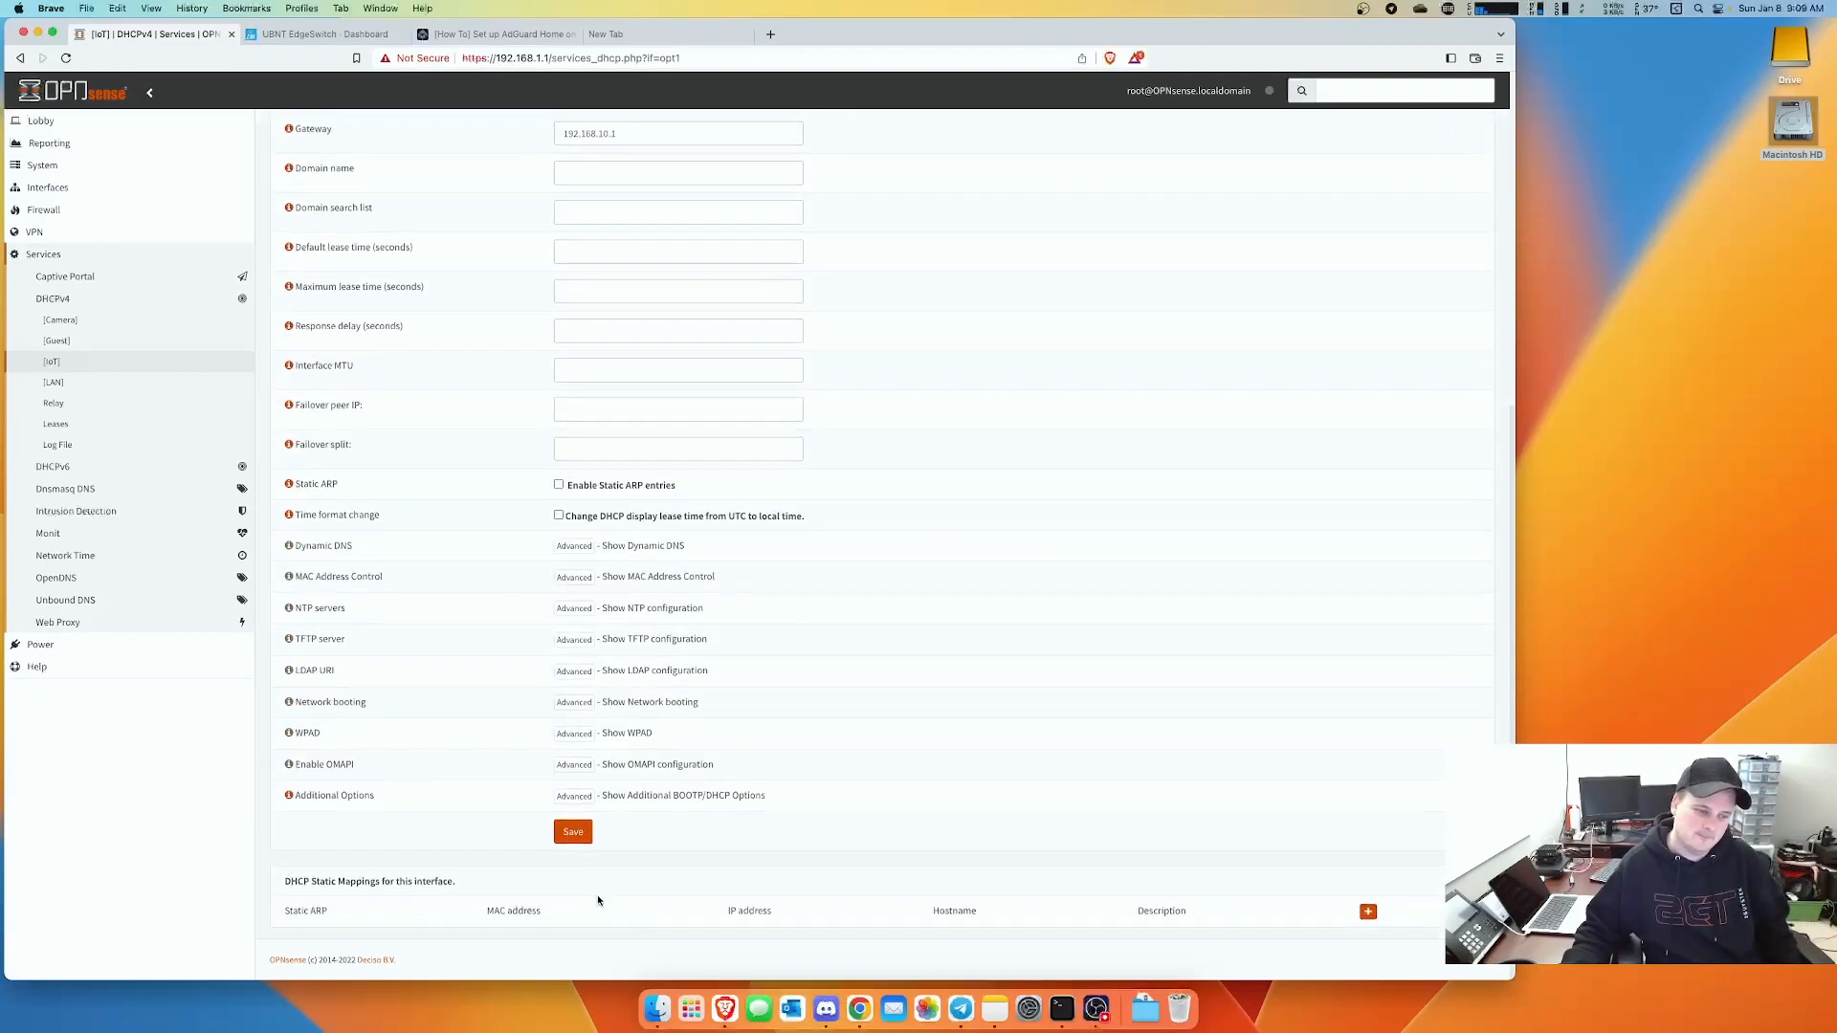
left_click(573, 831)
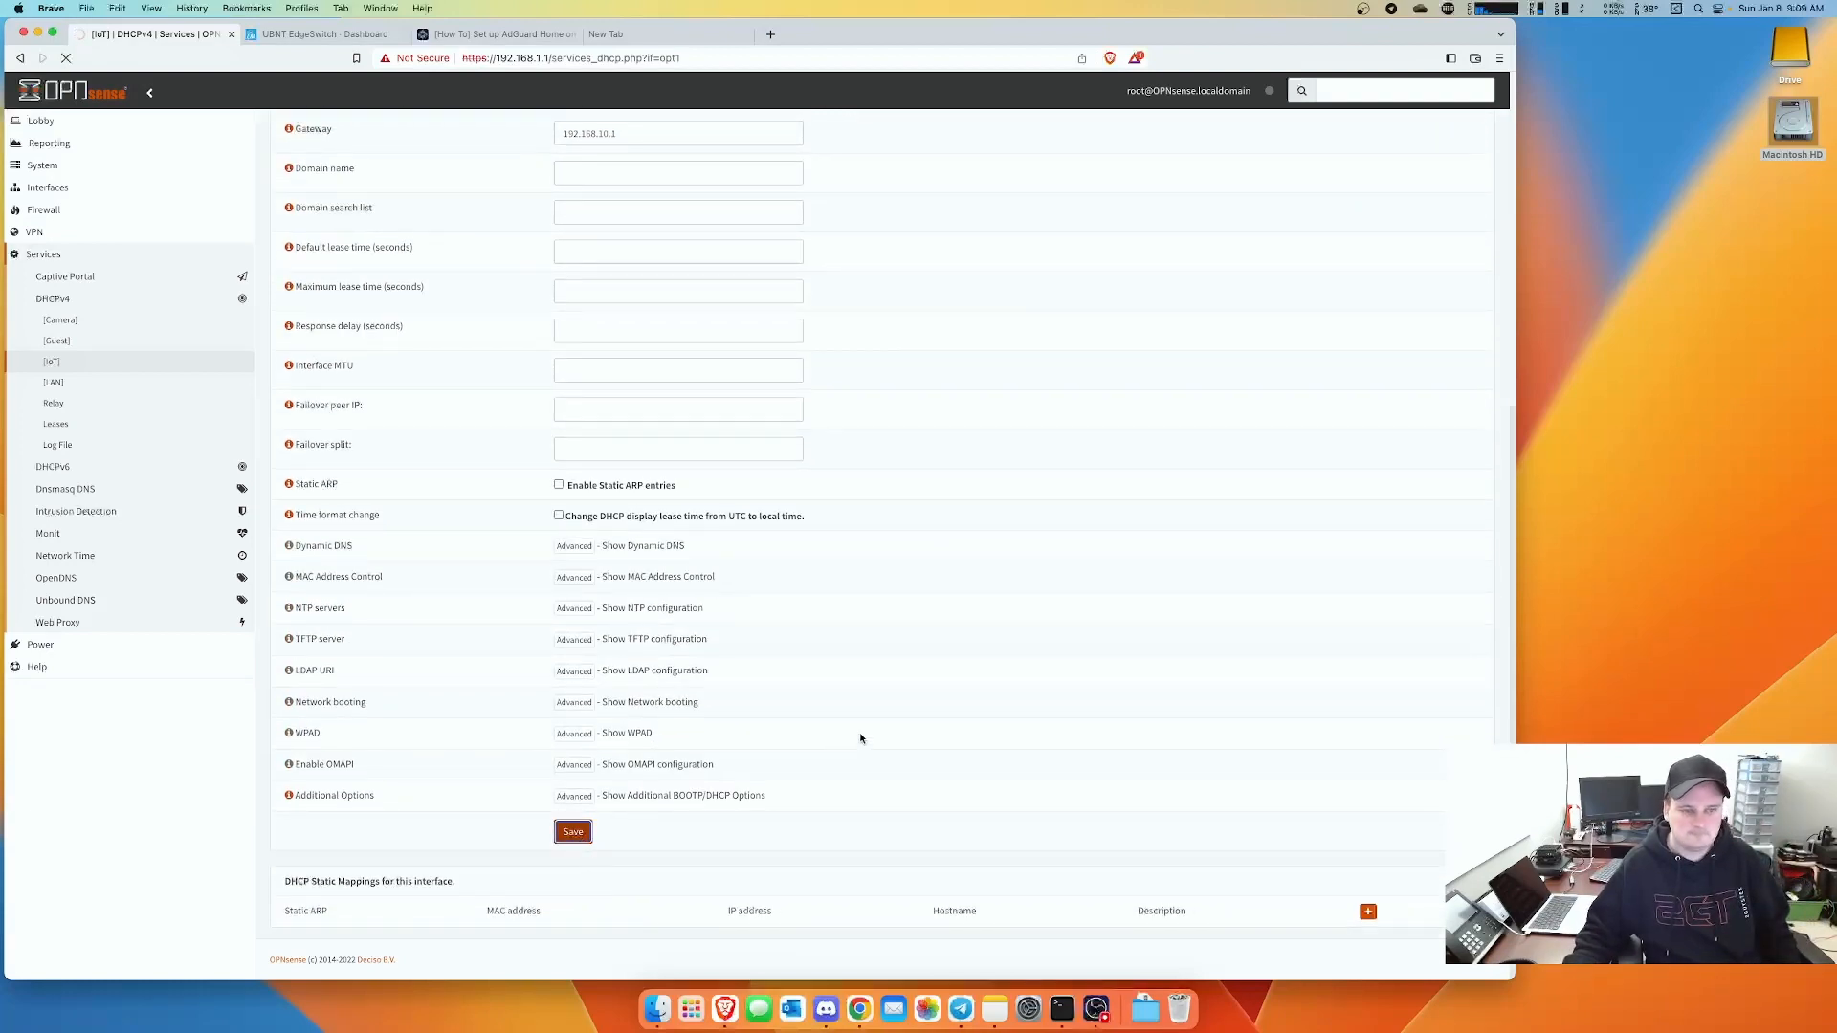
scroll(892, 639, "down", 5)
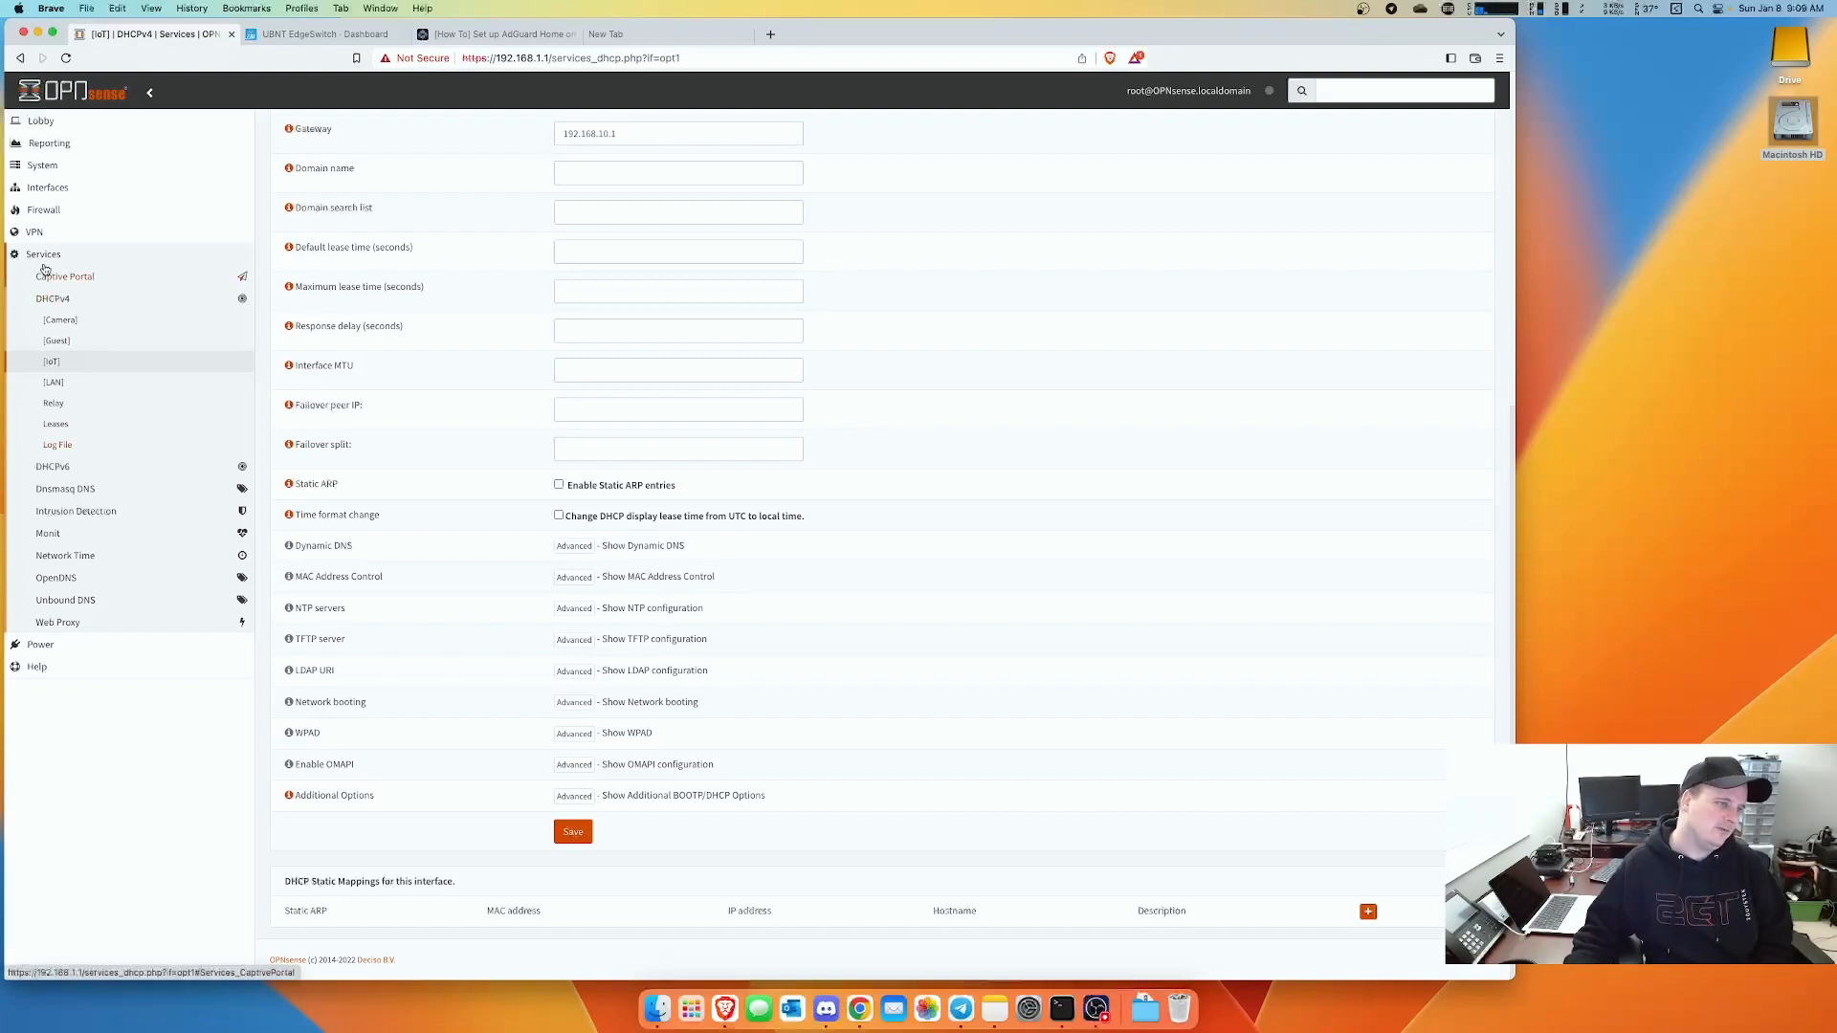
- In Firewall > Aliases, begin a new Network(s) alias named RFC1918
left_click(48, 209)
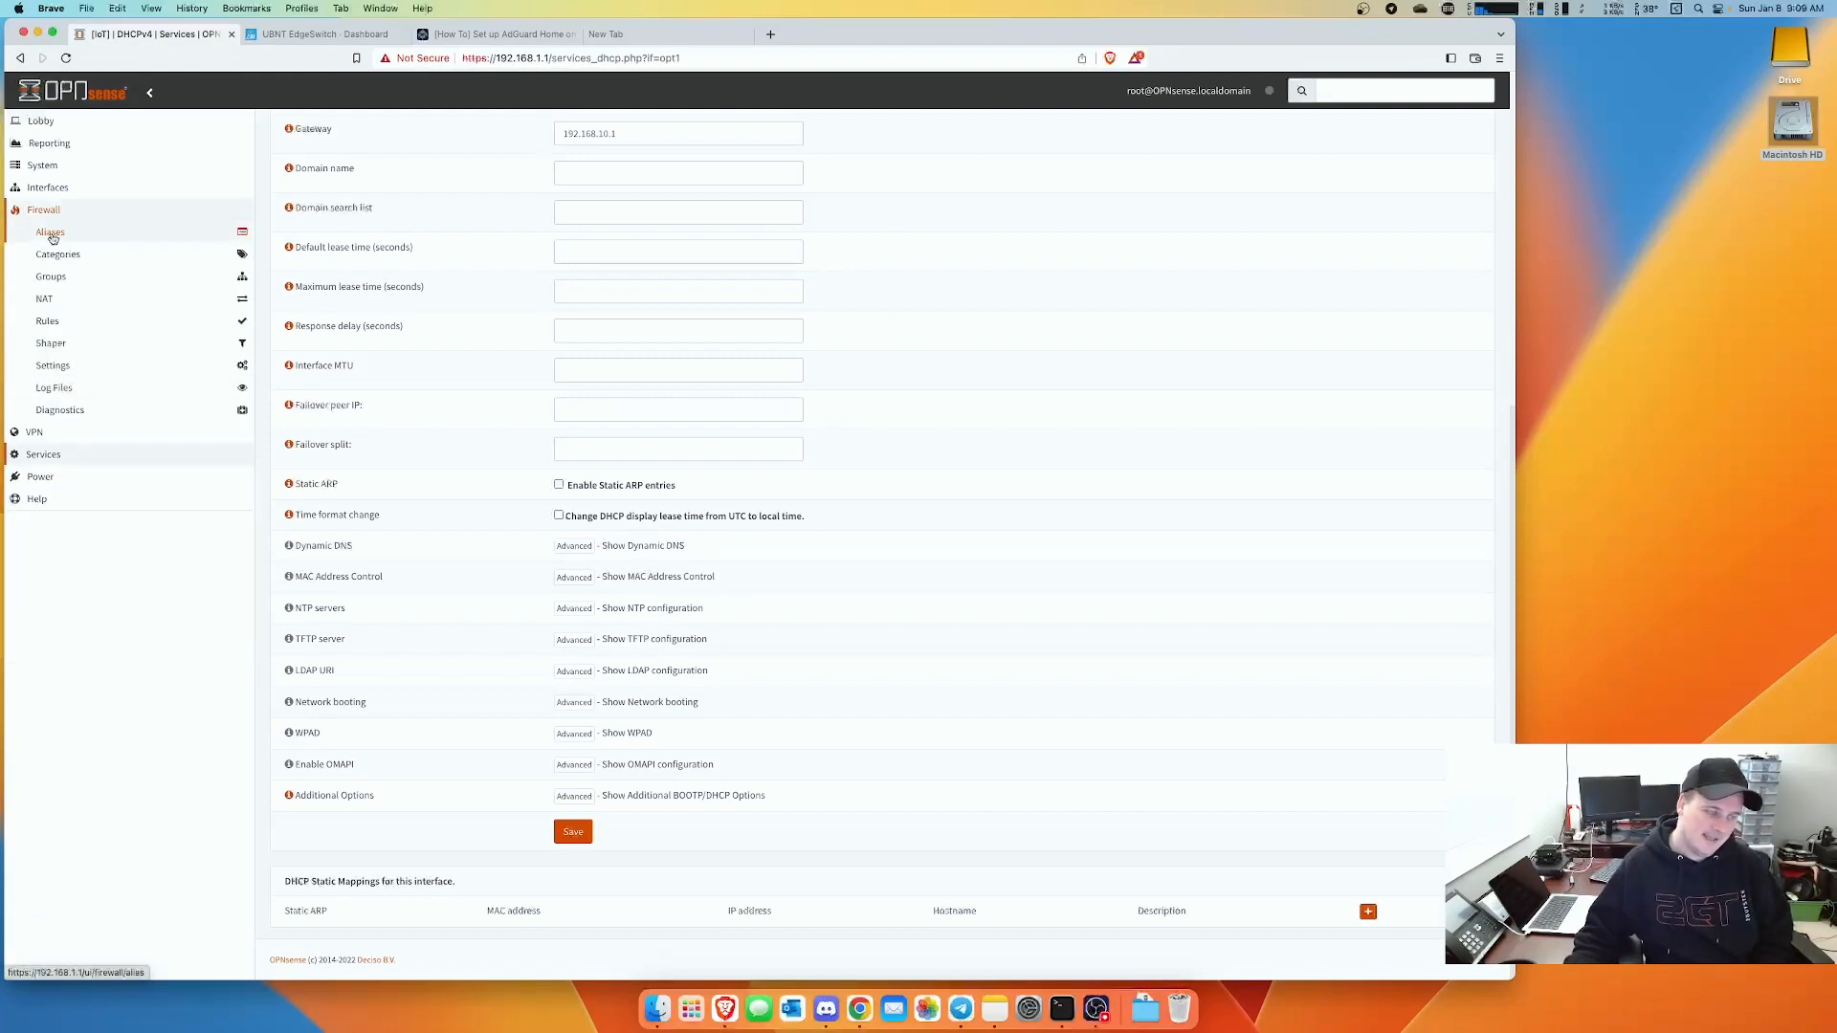
left_click(48, 233)
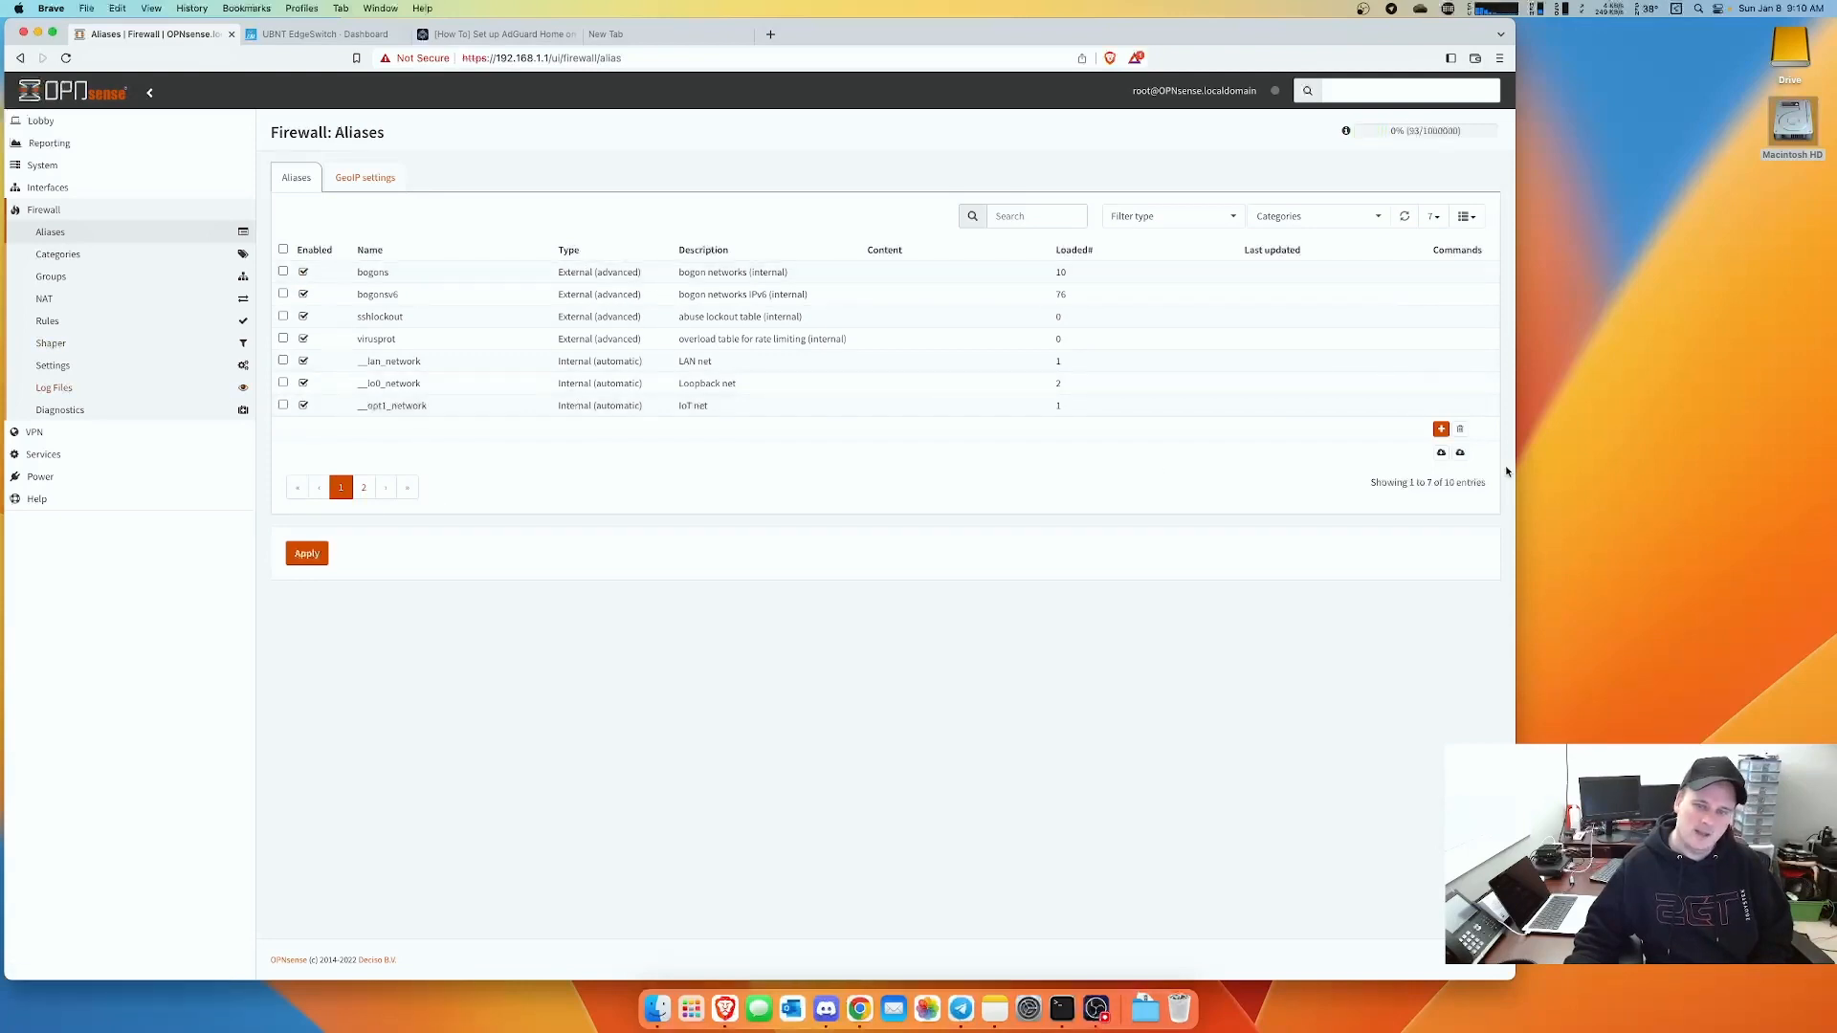
left_click(1441, 429)
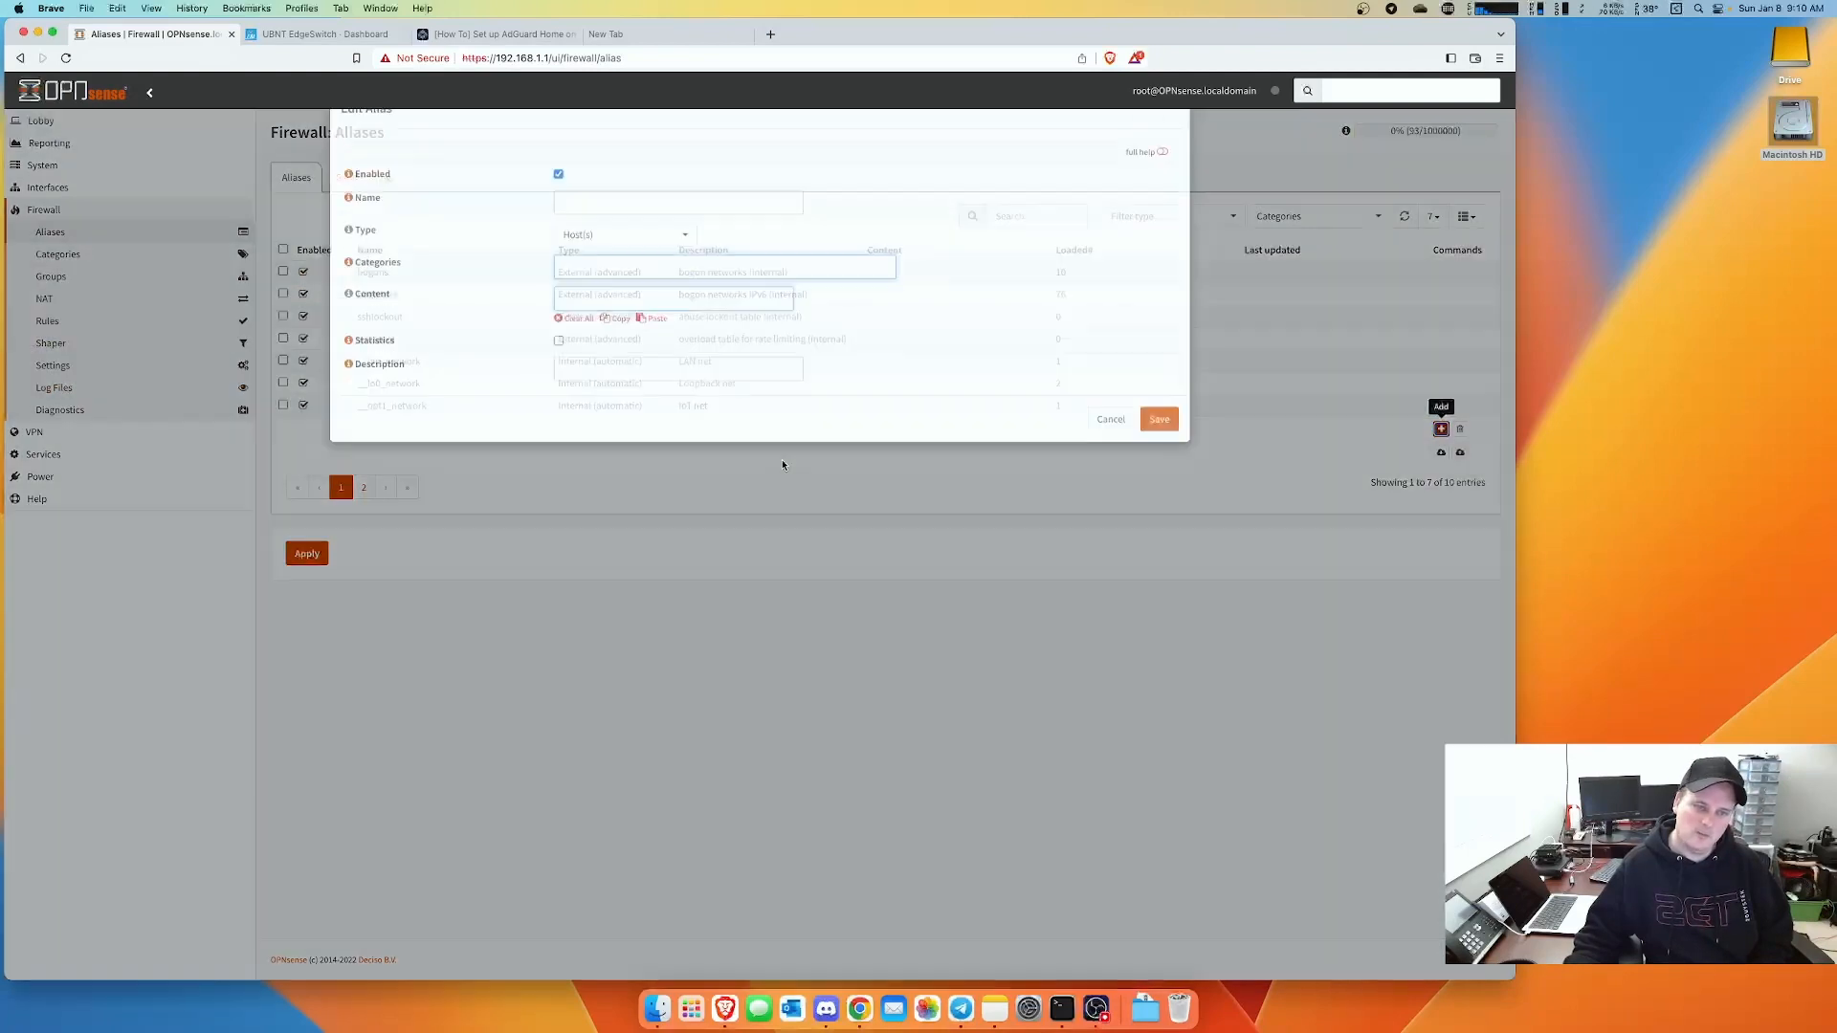
left_click(624, 278)
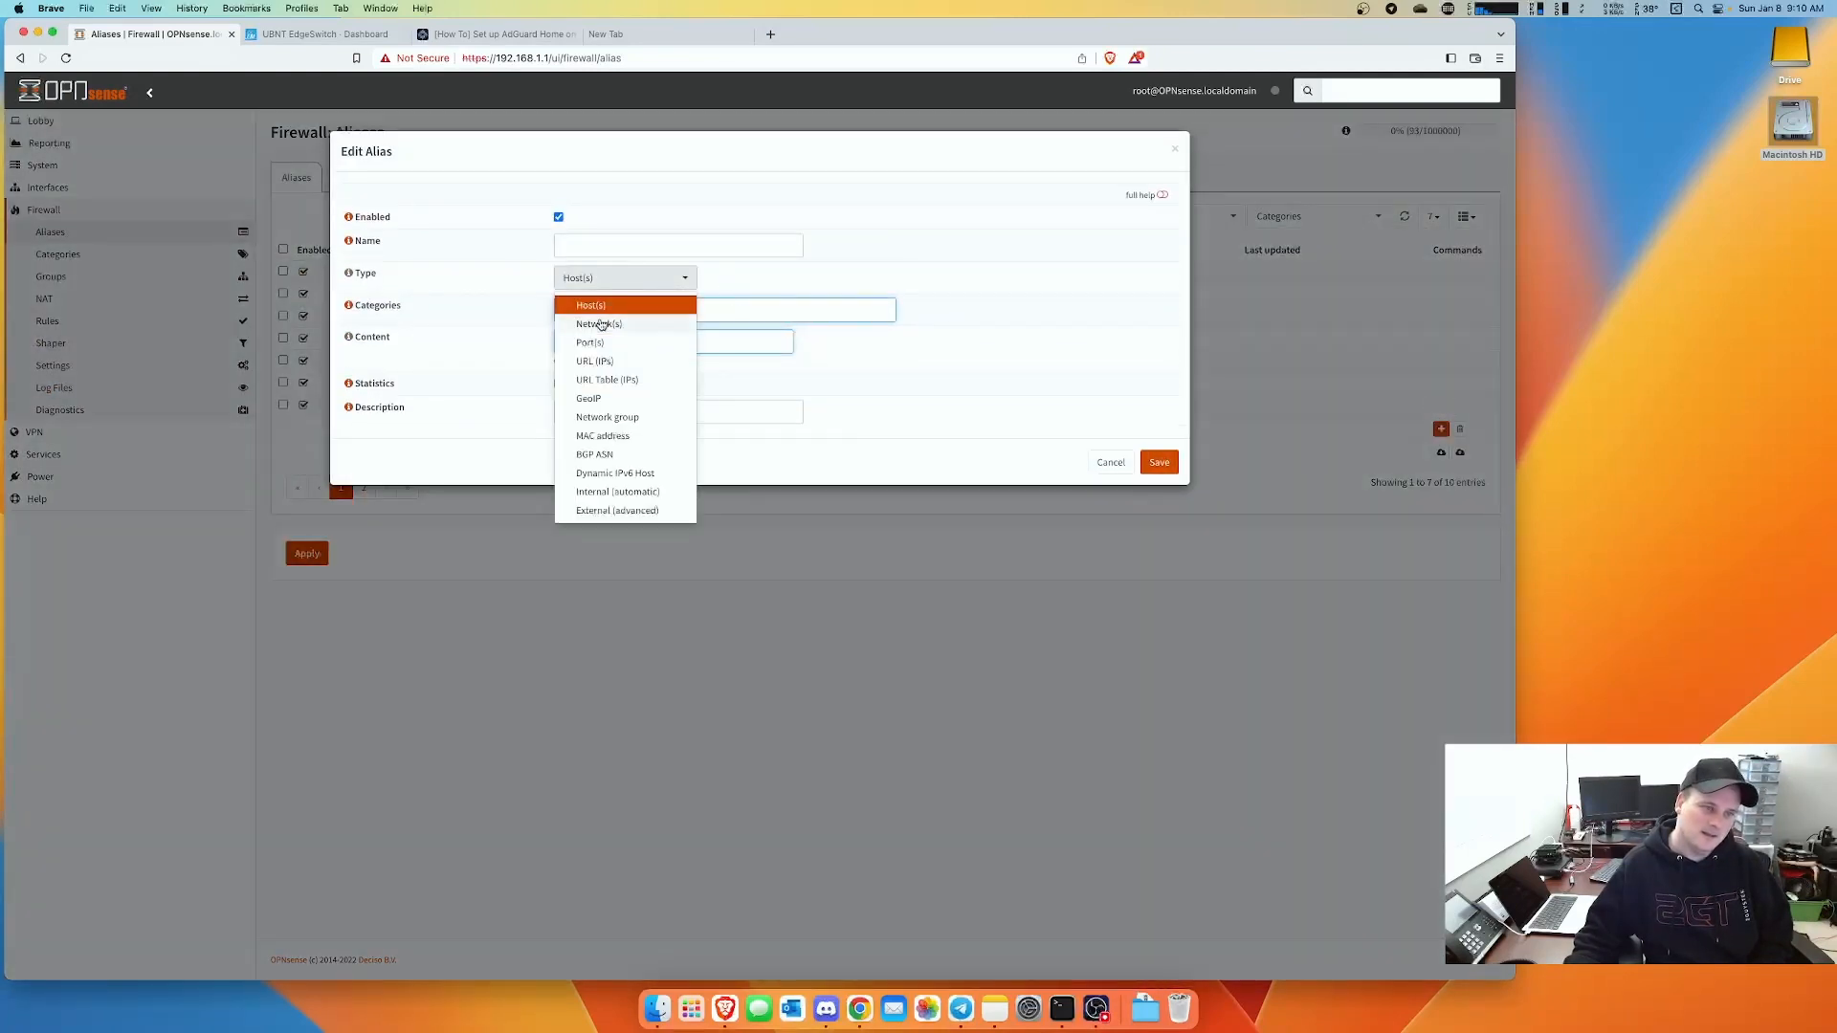
left_click(600, 323)
left_click(581, 246)
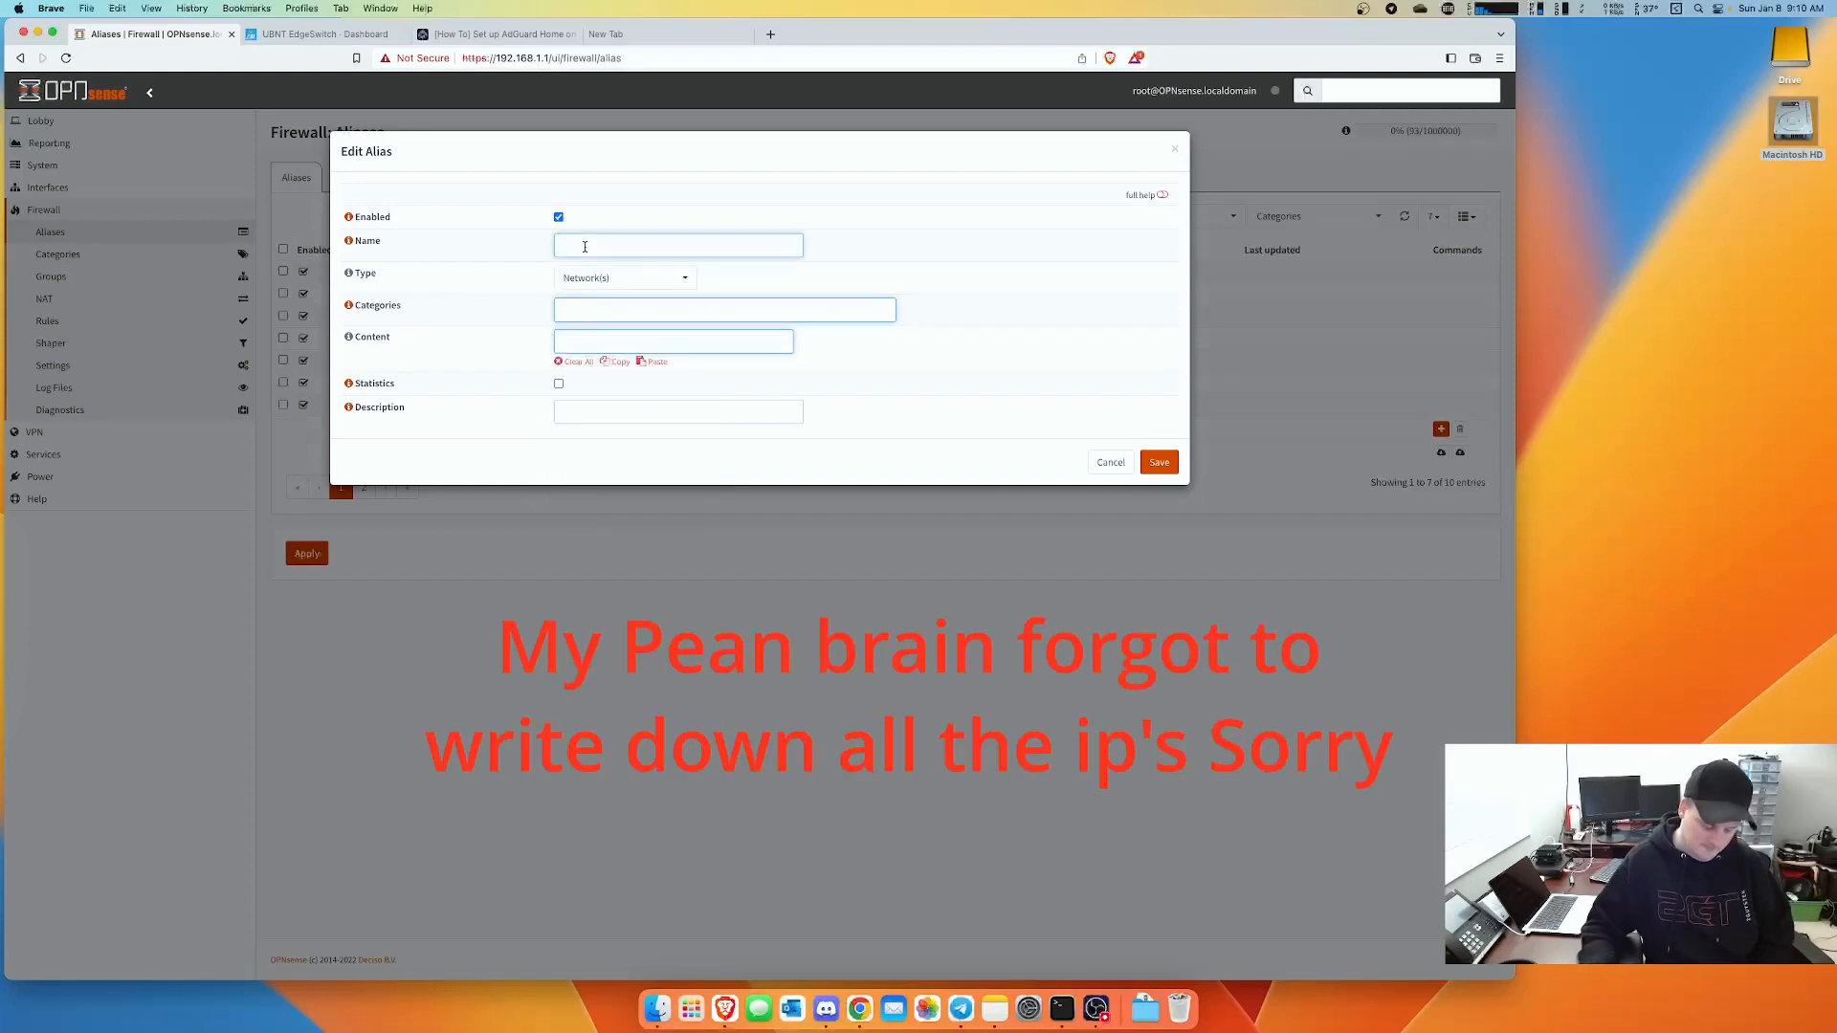
type("RFC1918")
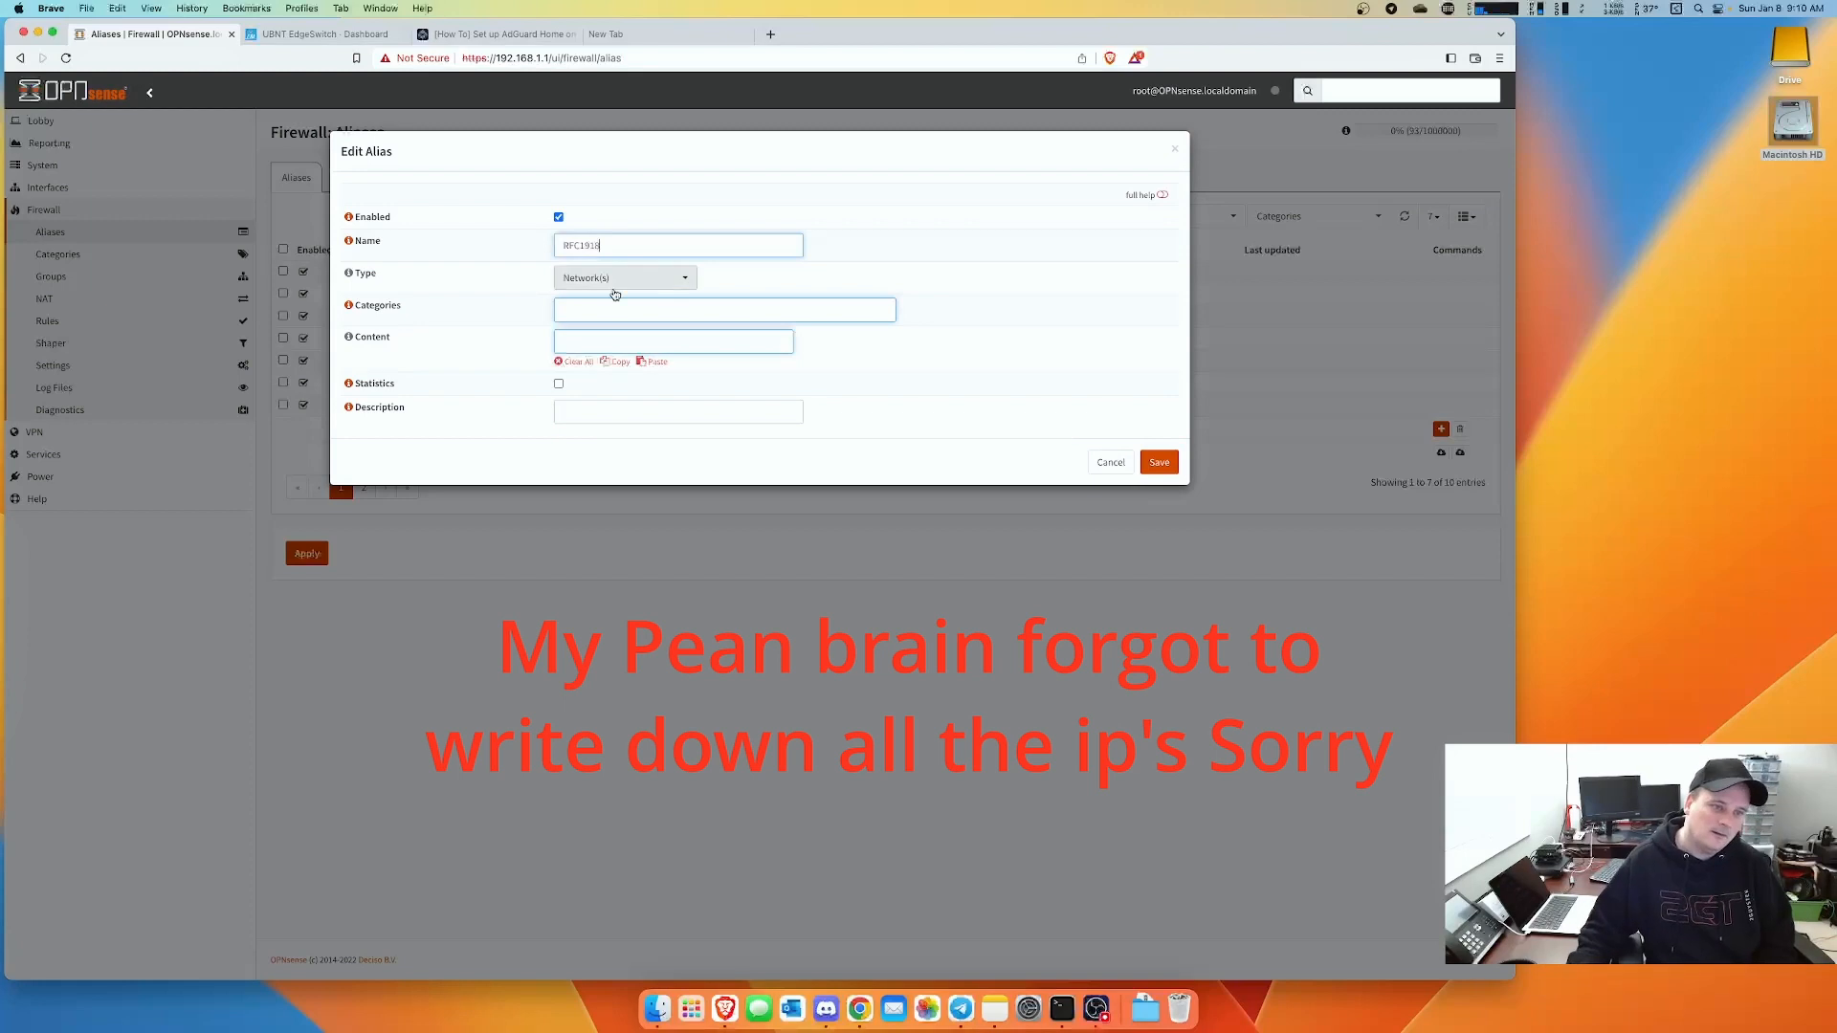
left_click(576, 342)
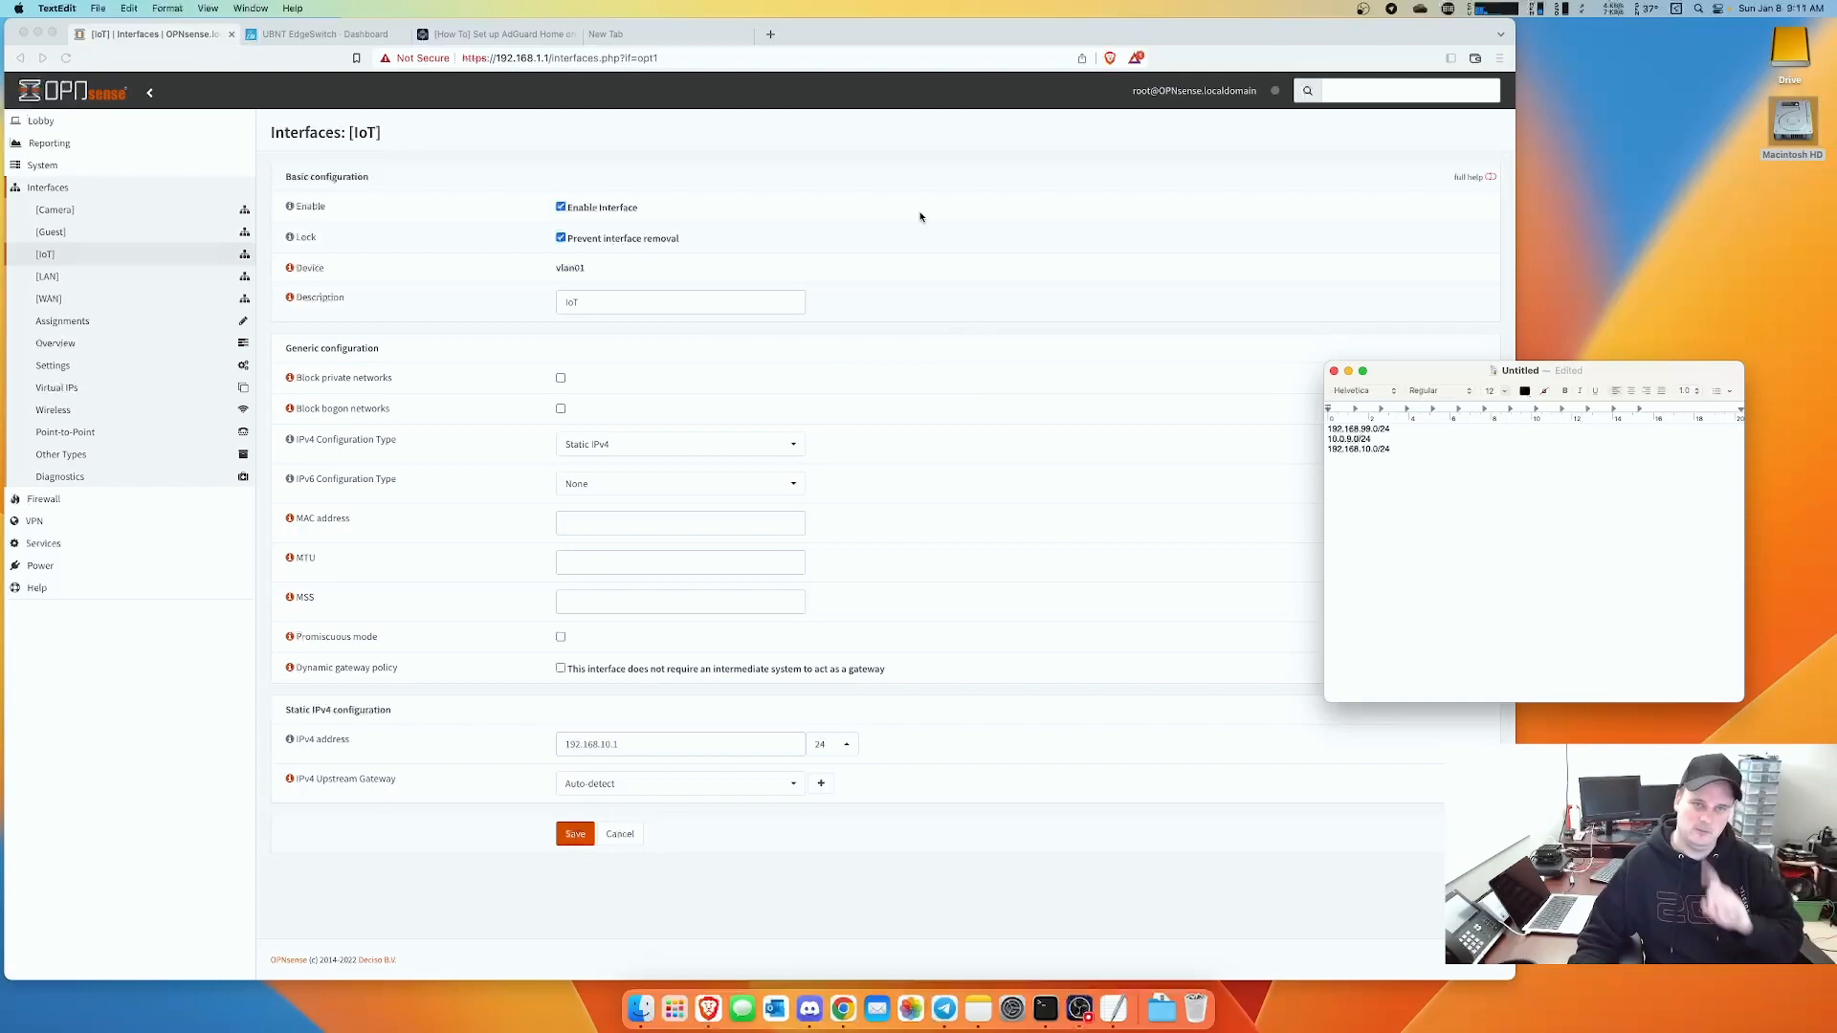
- Return to OPNsense and reopen Firewall > Aliases with a fresh, empty alias form
left_click(921, 216)
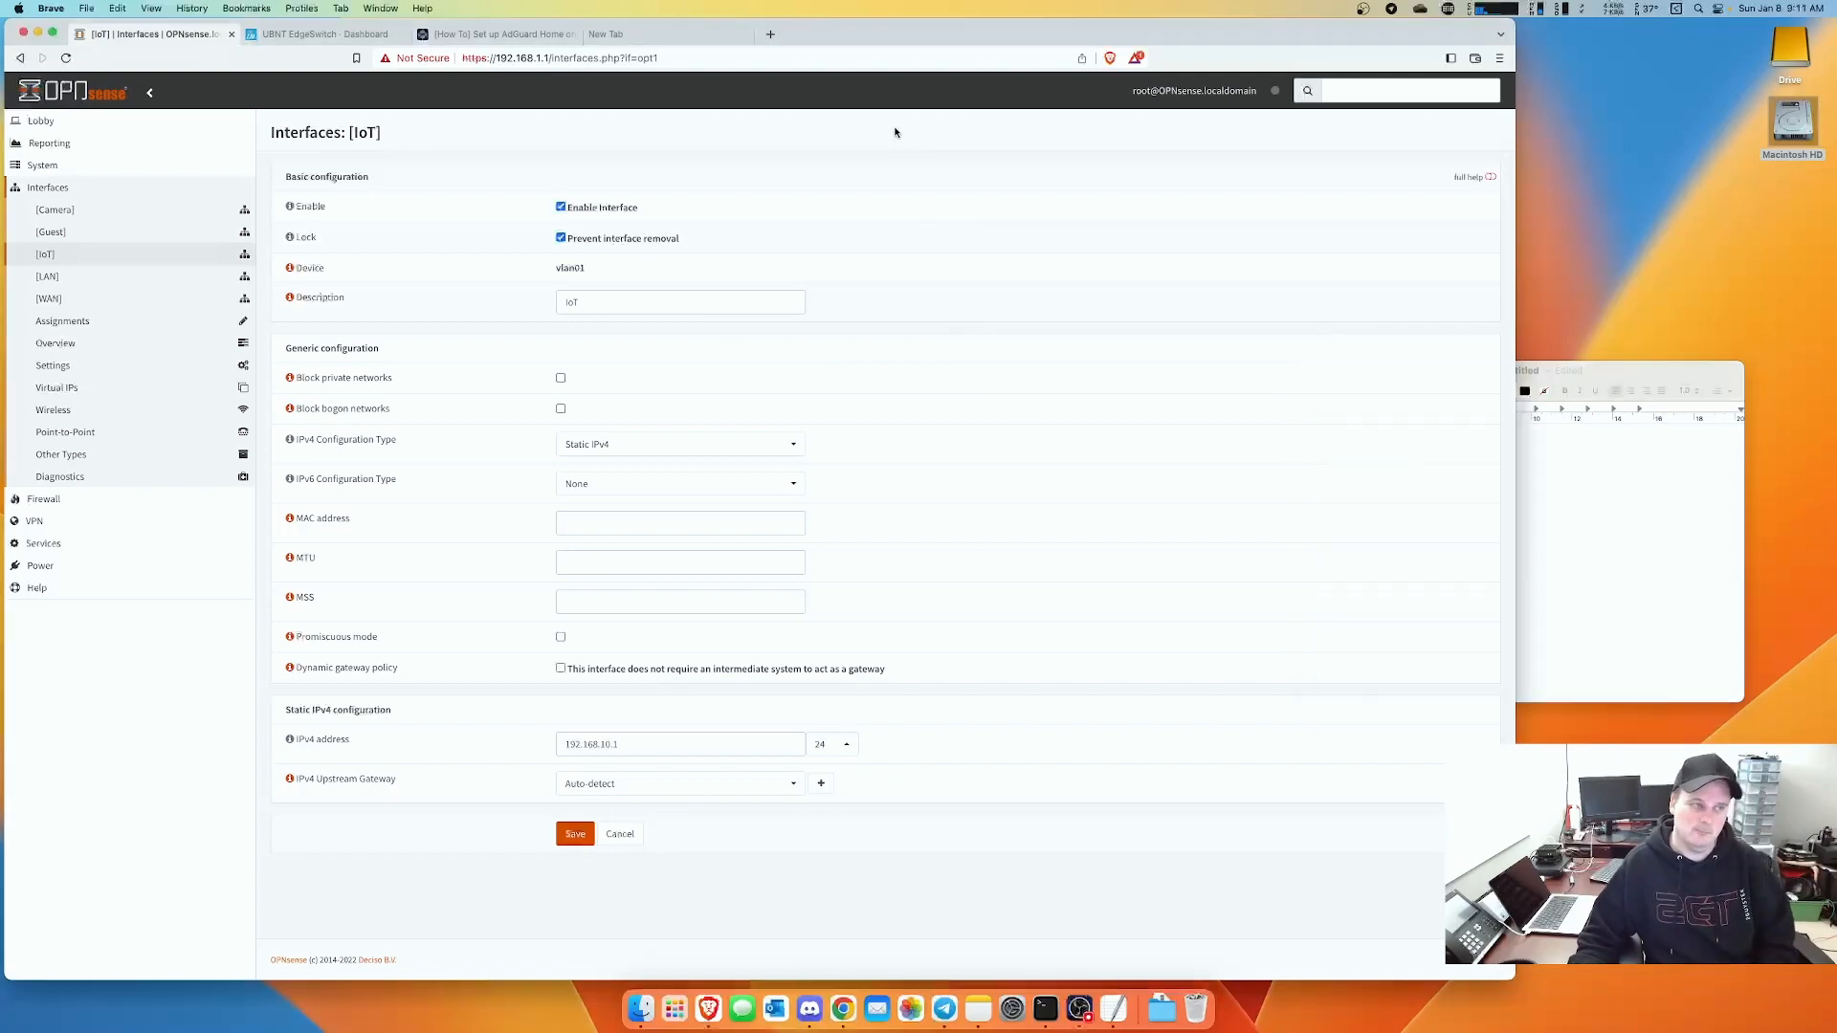
left_click(44, 499)
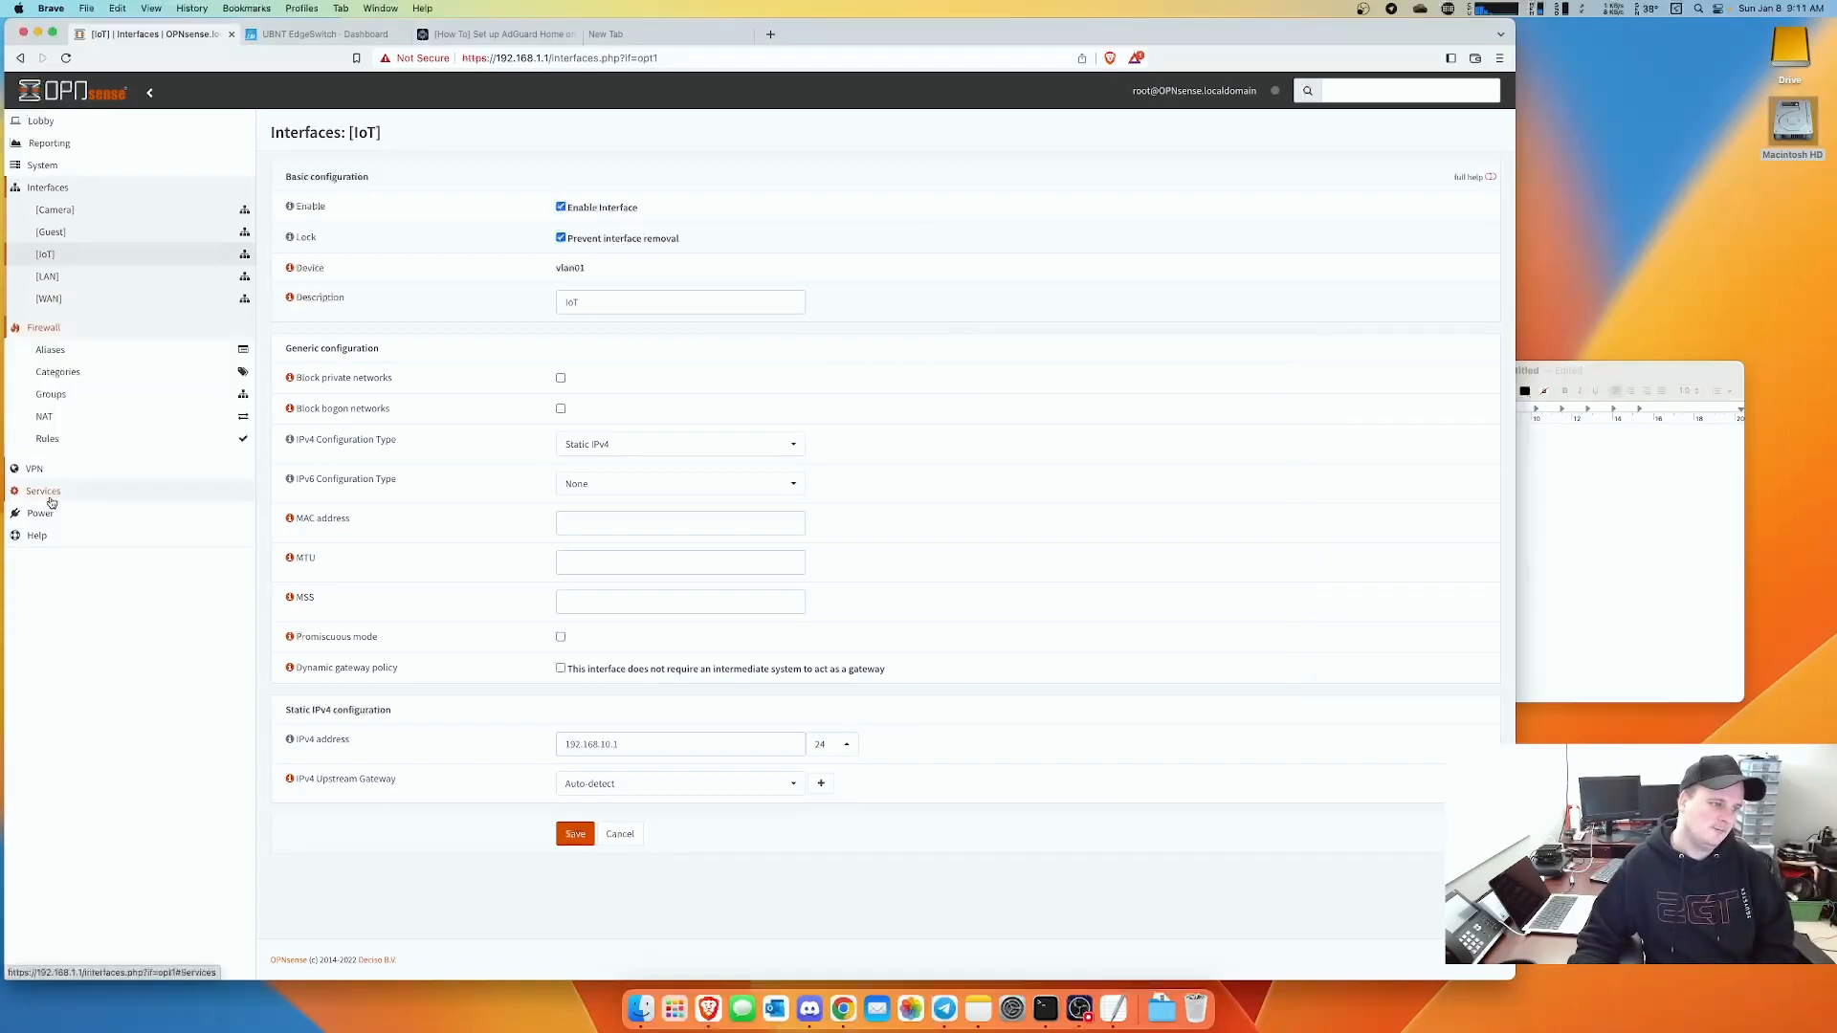
left_click(51, 233)
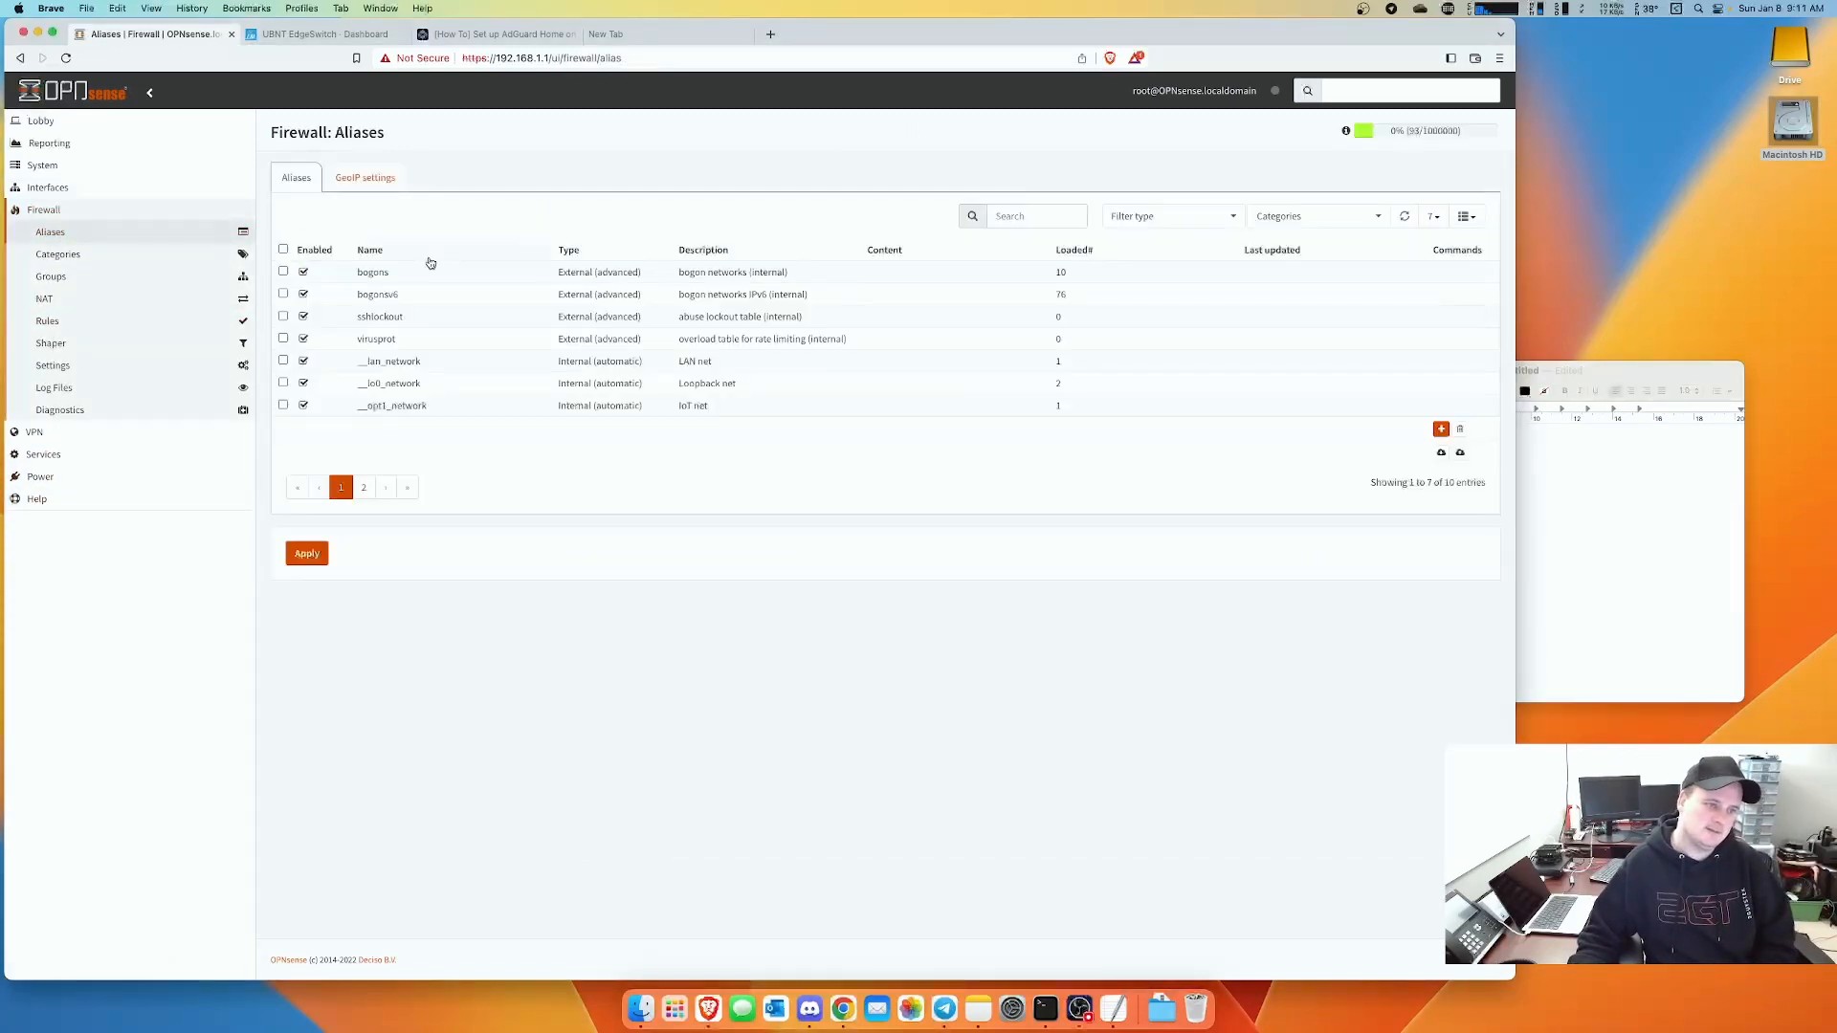
left_click(1440, 429)
- Name the alias RCC1918 and set its type to Network(s)
left_click(652, 250)
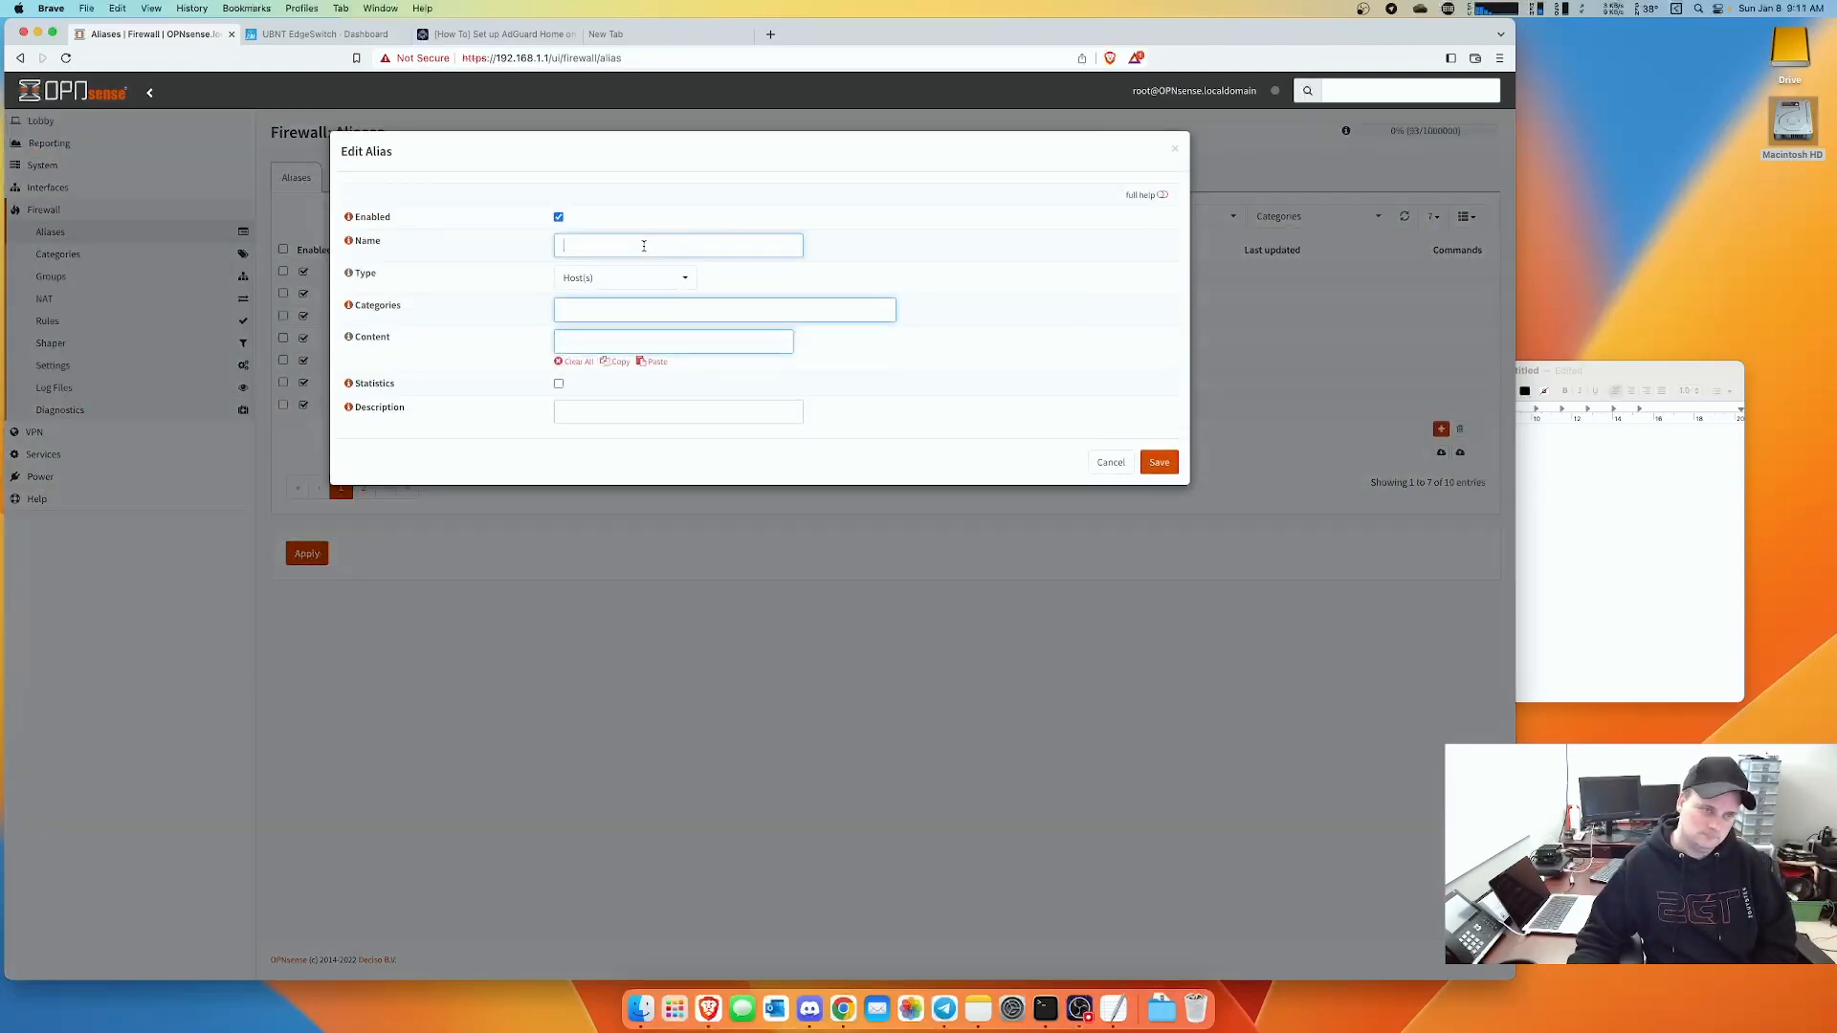
type("RCS")
key("BackSpace")
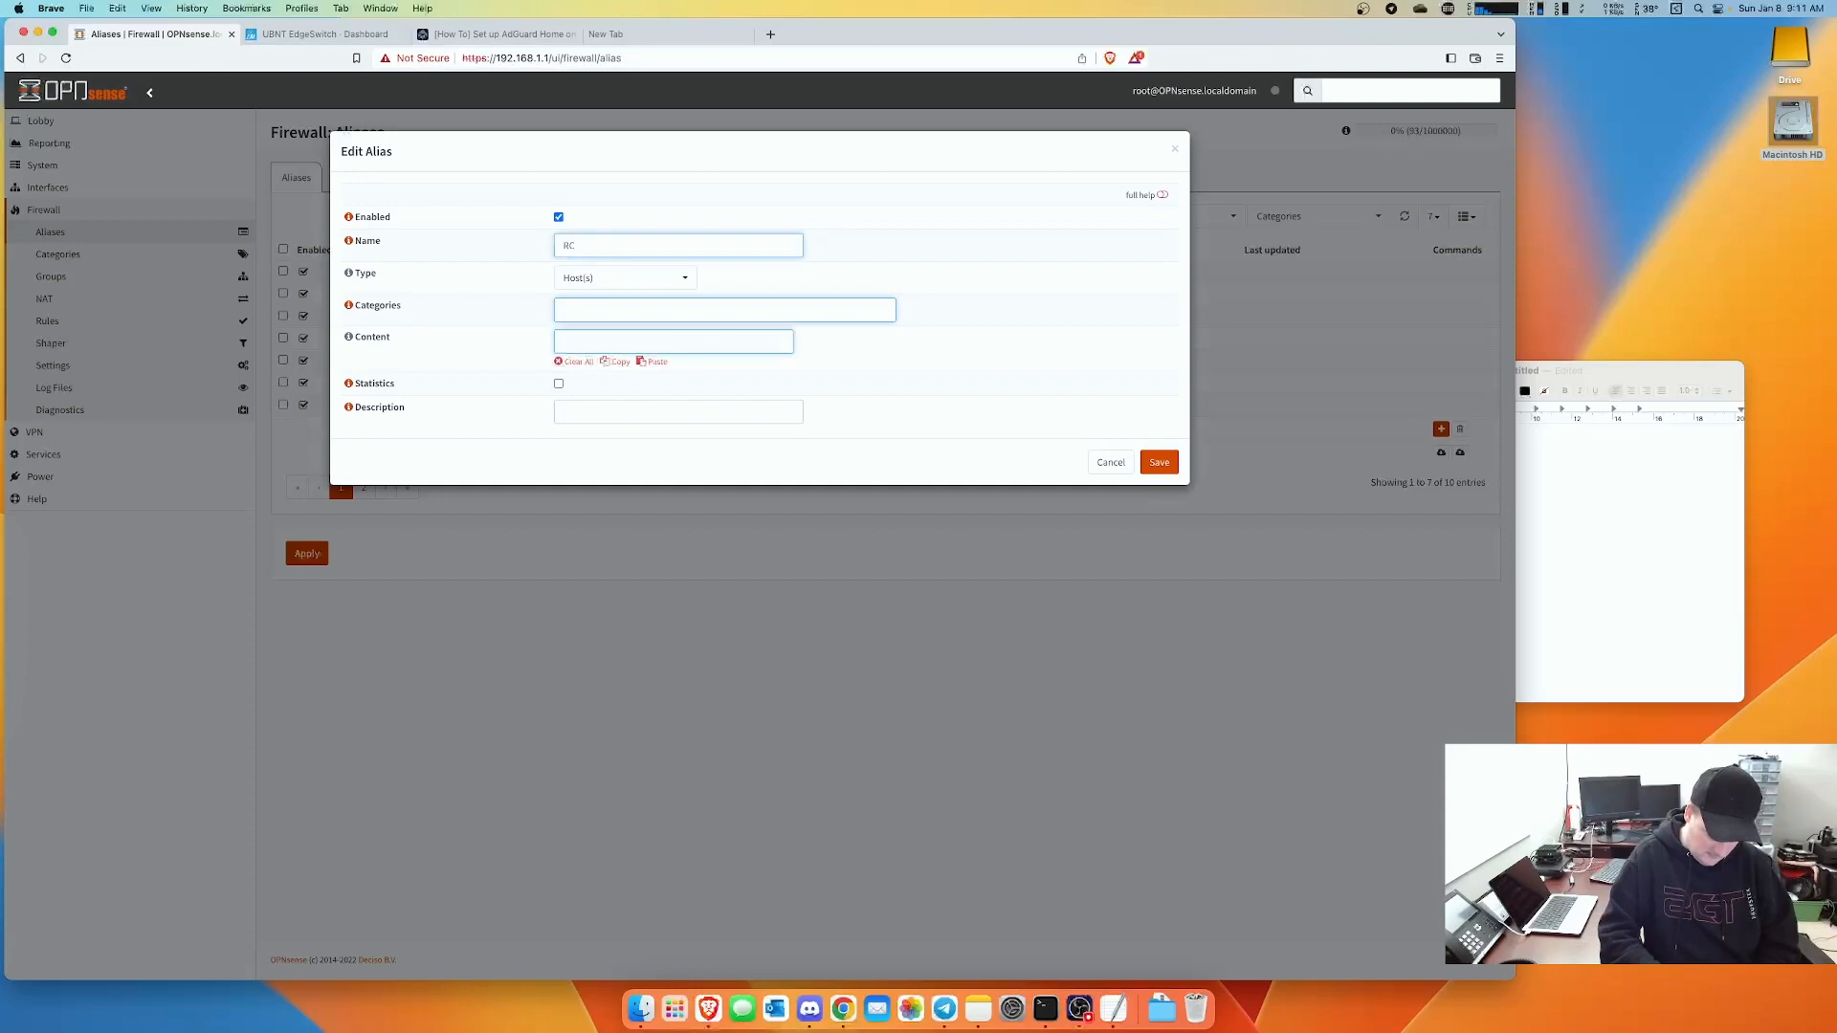
type("C1918")
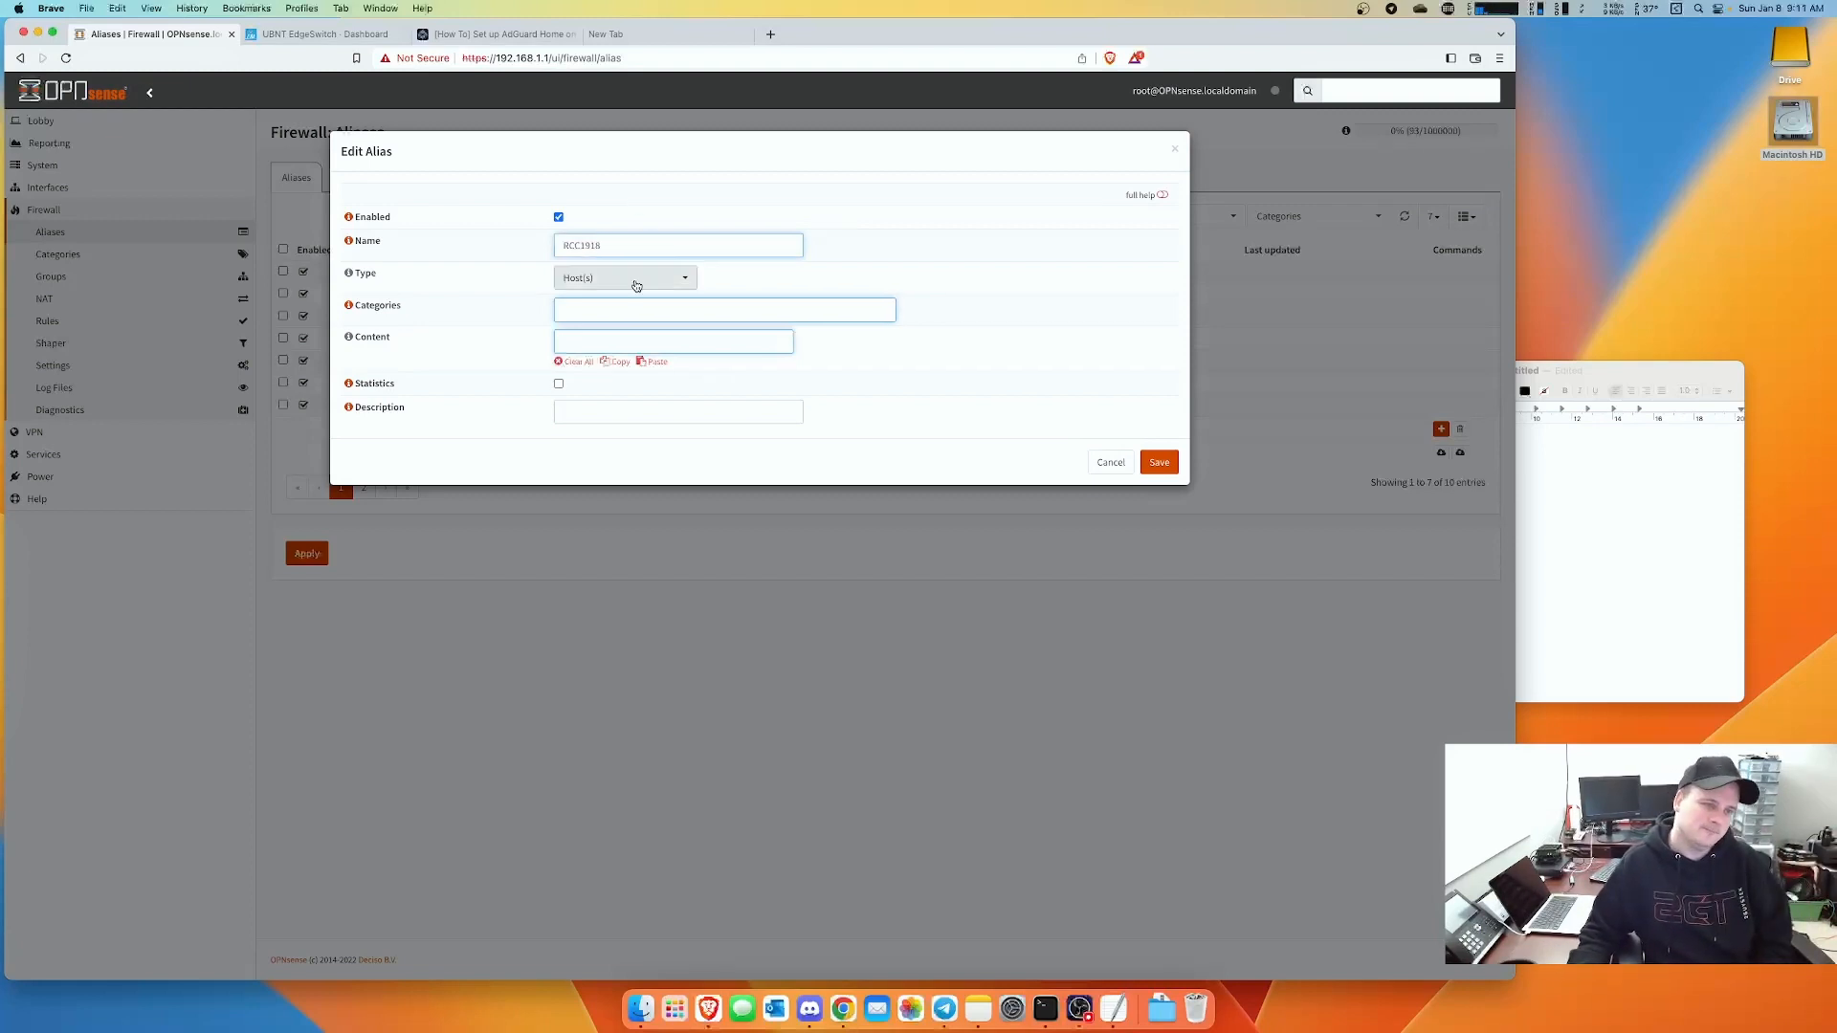
left_click(635, 278)
left_click(604, 320)
left_click(605, 318)
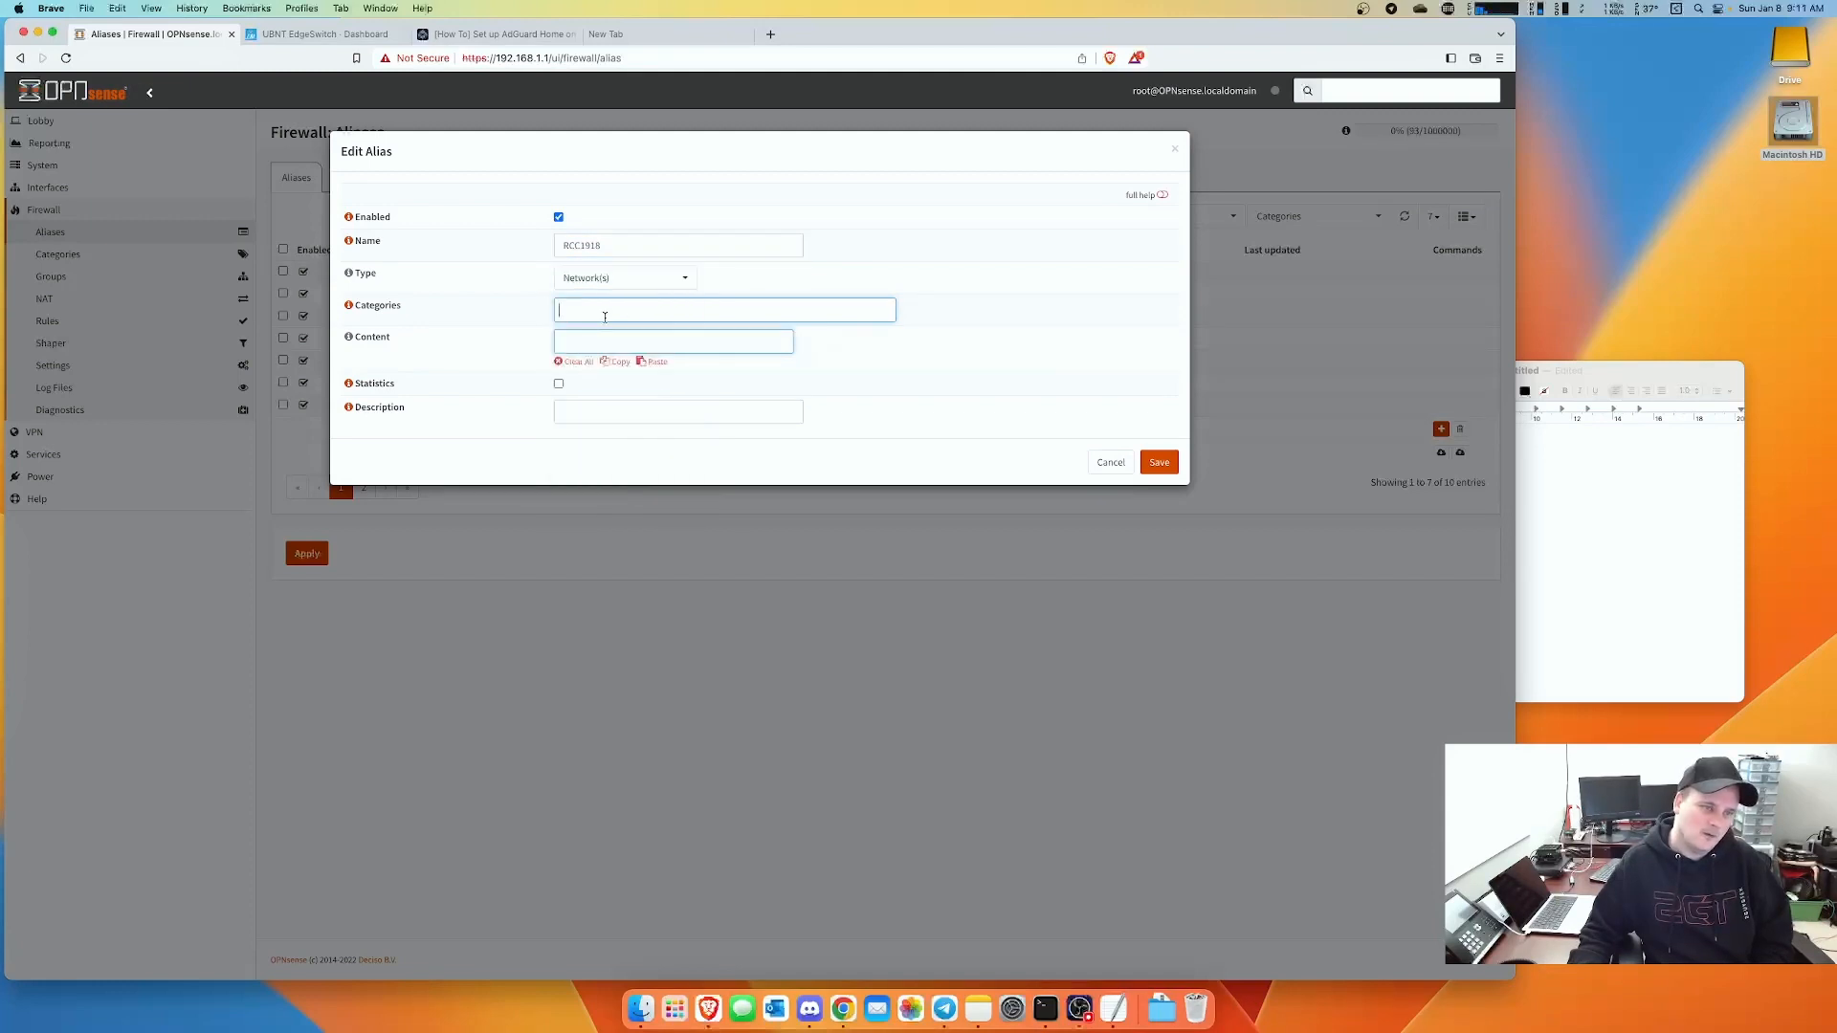
left_click(590, 339)
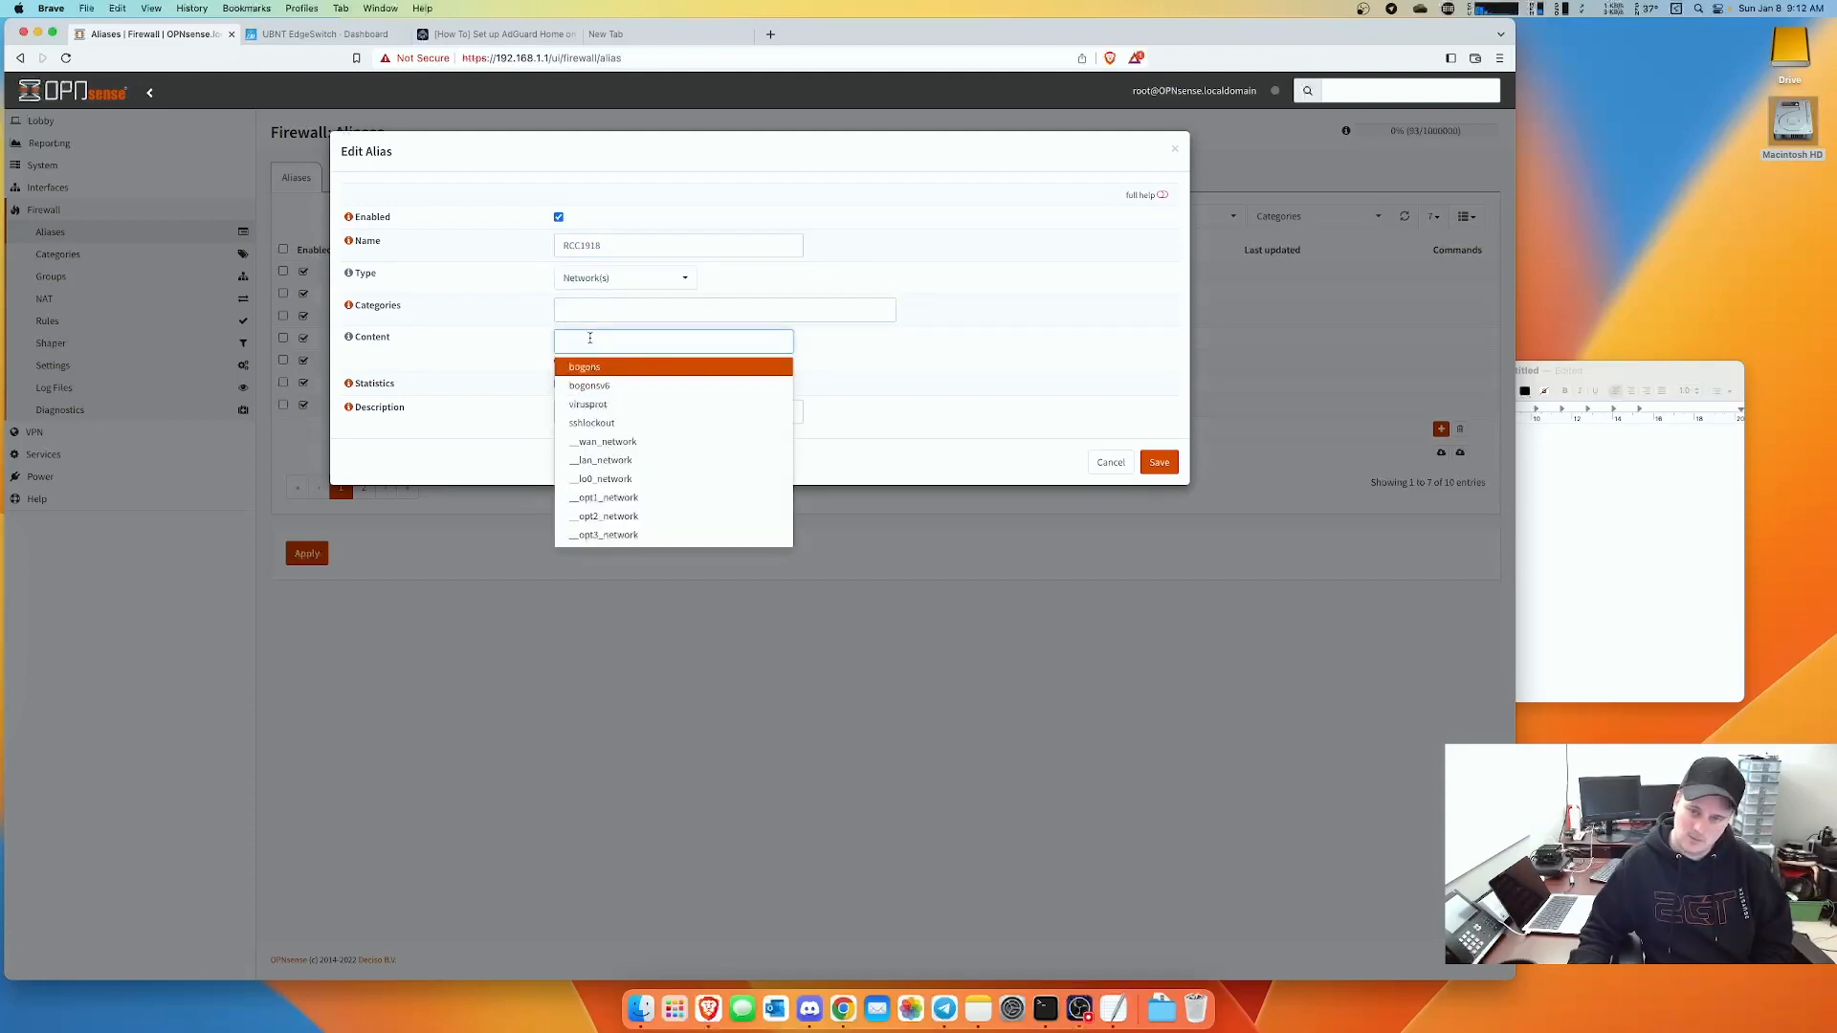
- Place the subnet notes beside the browser and add 192.168.99.0/24 to the alias content
left_click_drag(1646, 375, 1669, 343)
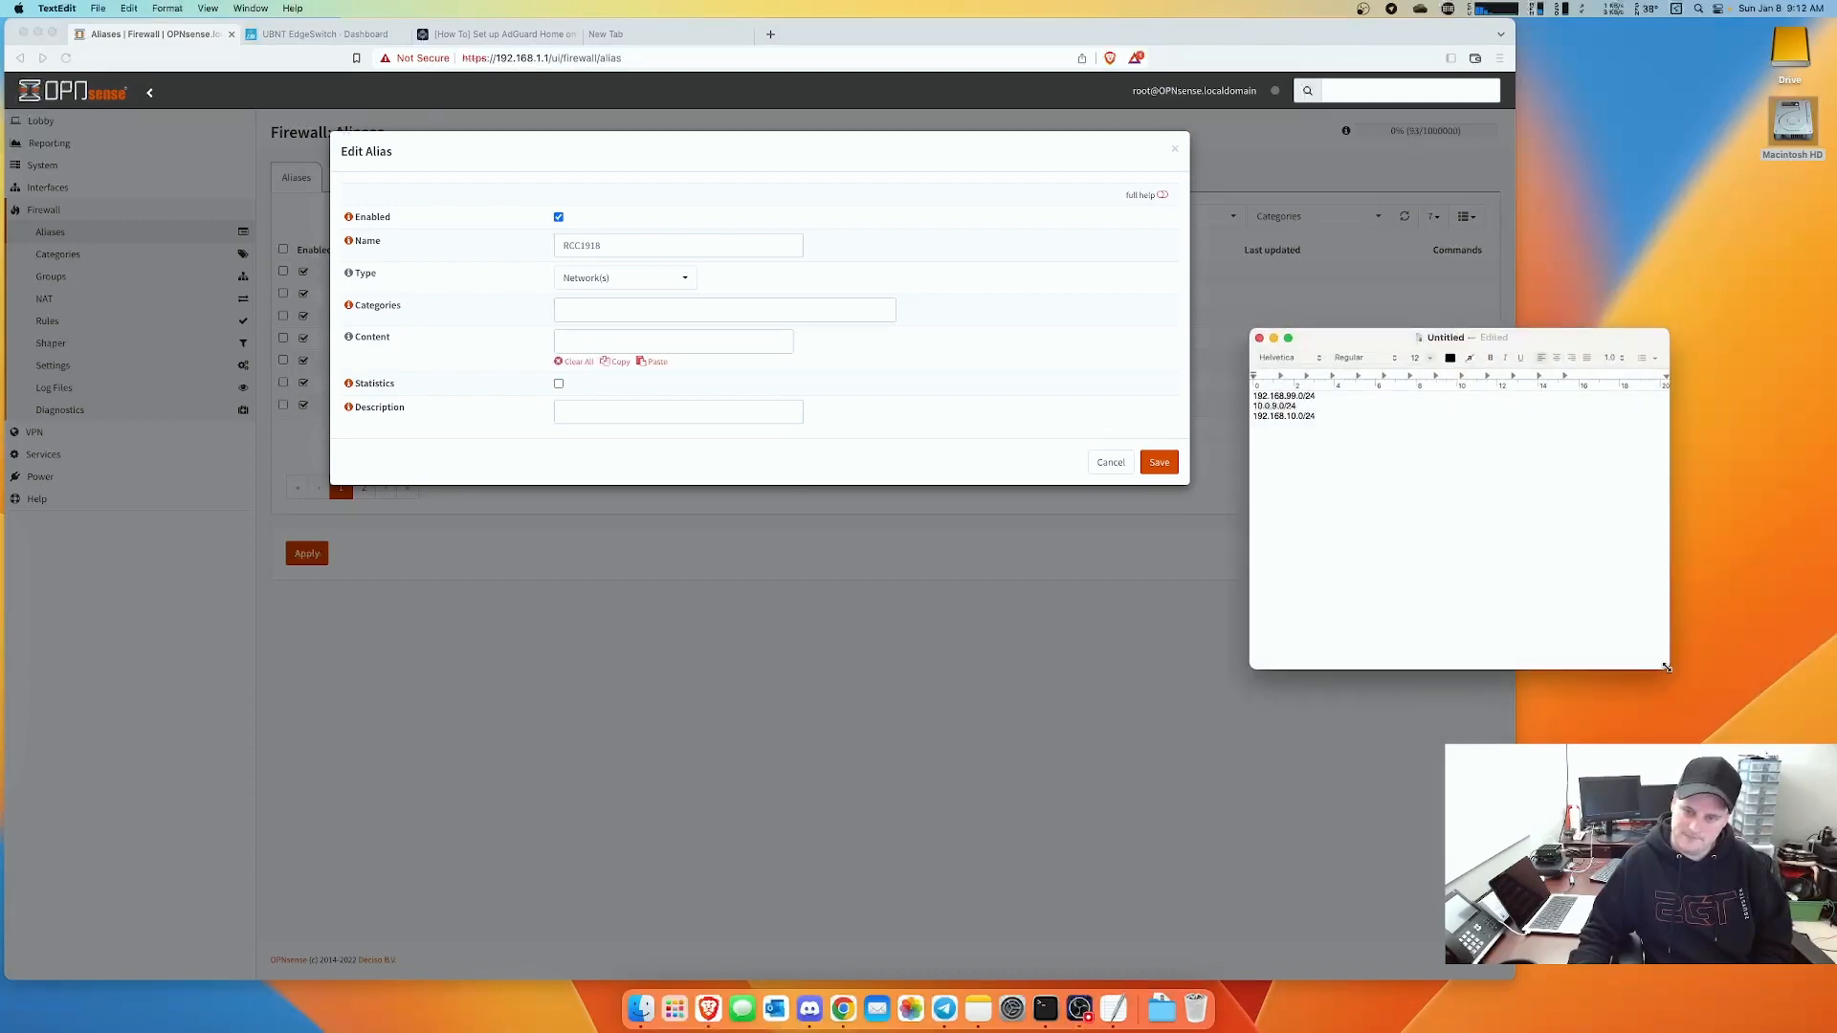
left_click_drag(1668, 668, 1525, 706)
left_click_drag(1407, 338, 1675, 263)
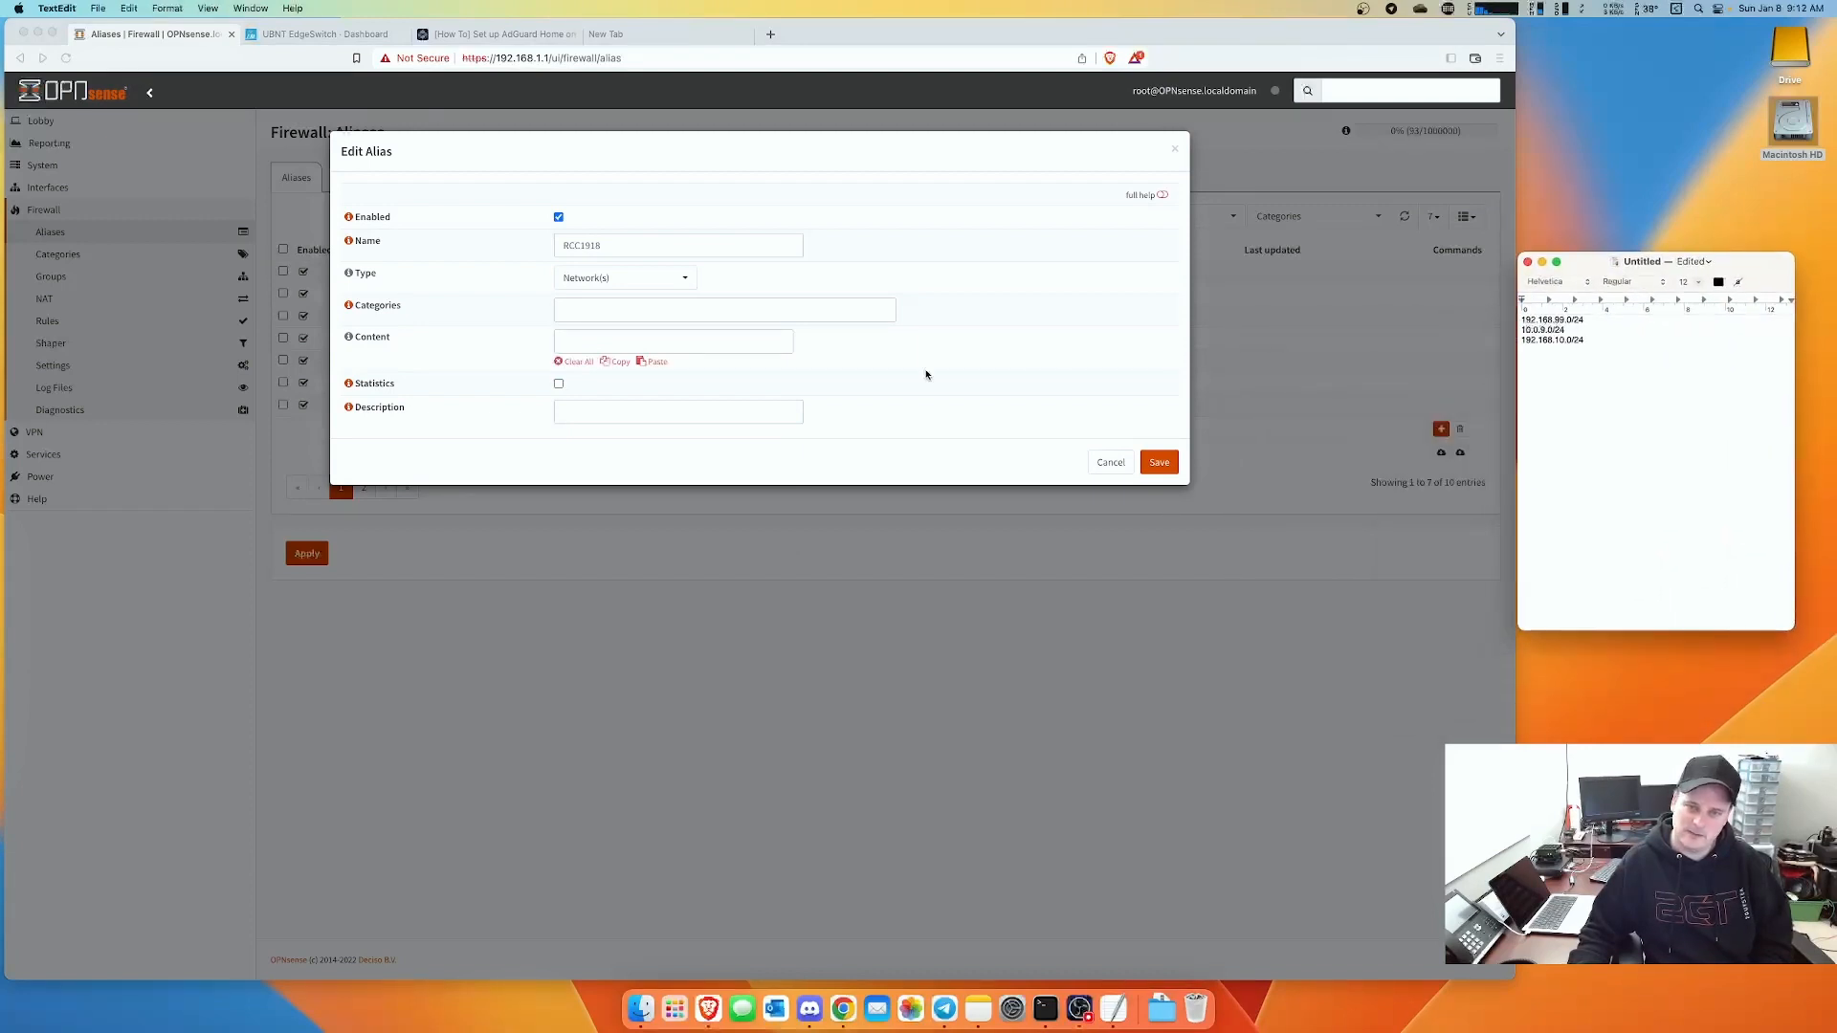
left_click(583, 343)
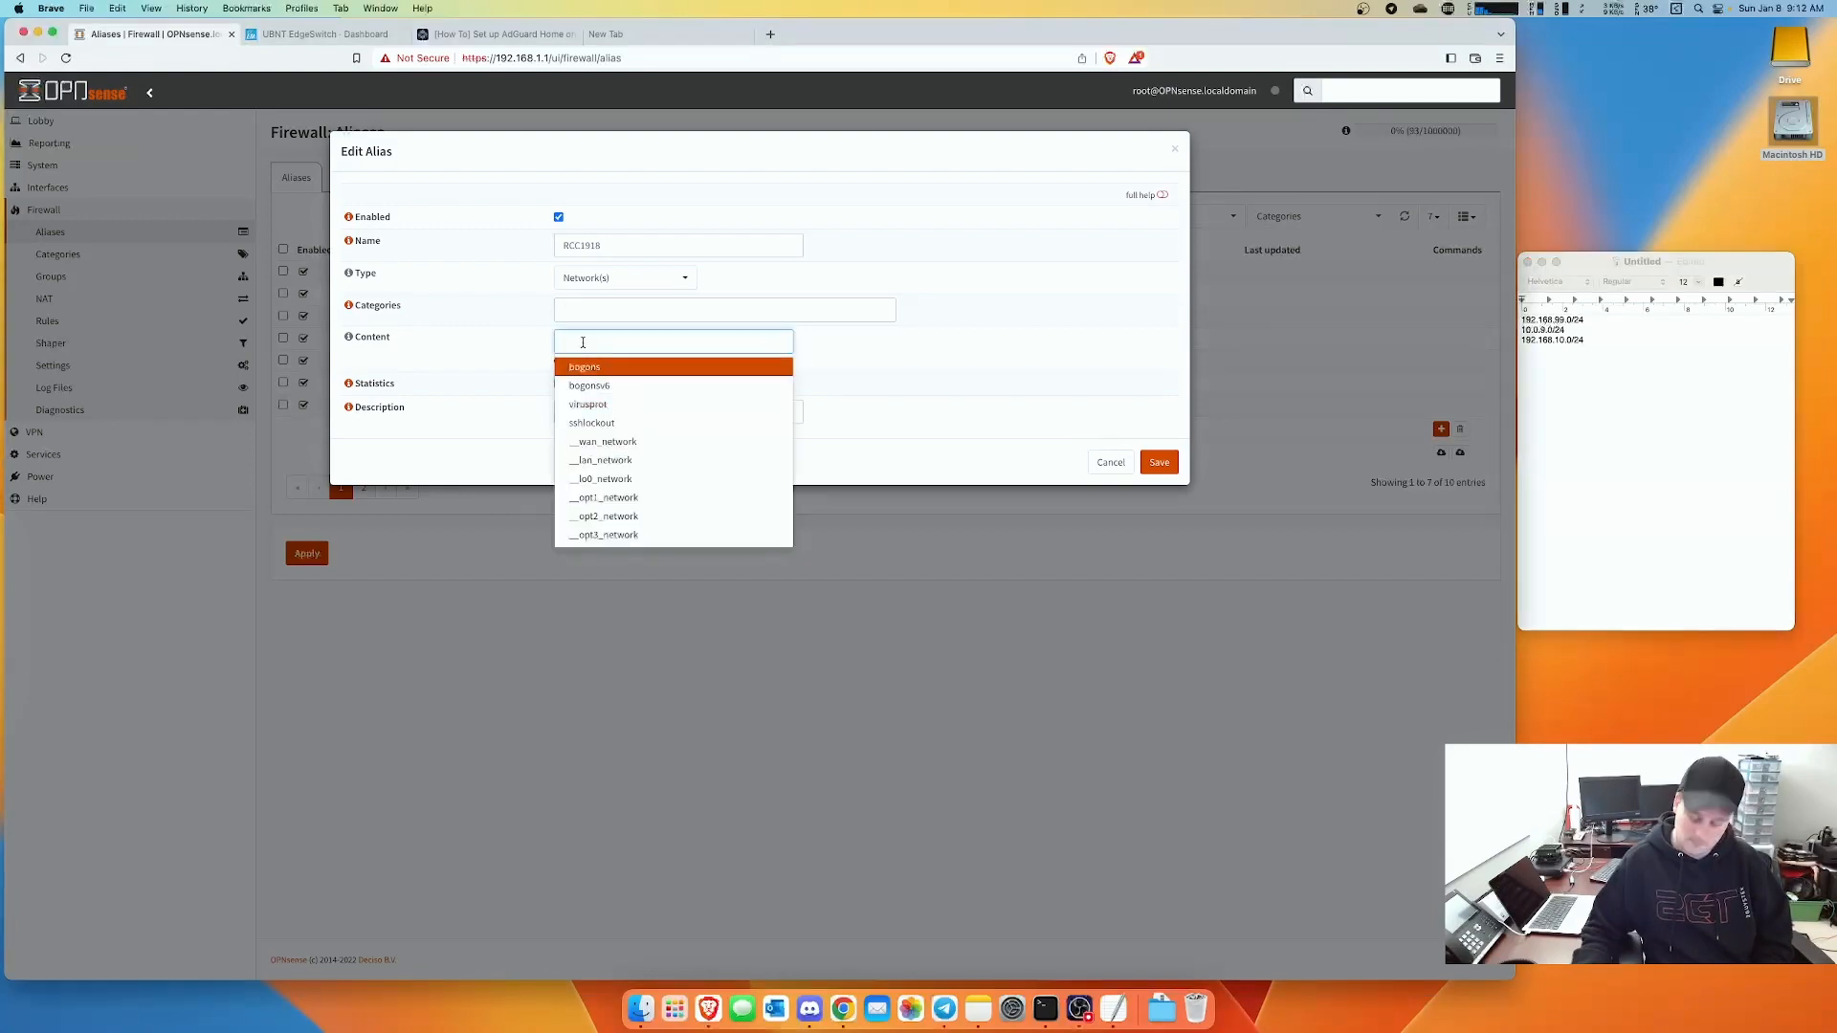
left_click(1604, 328)
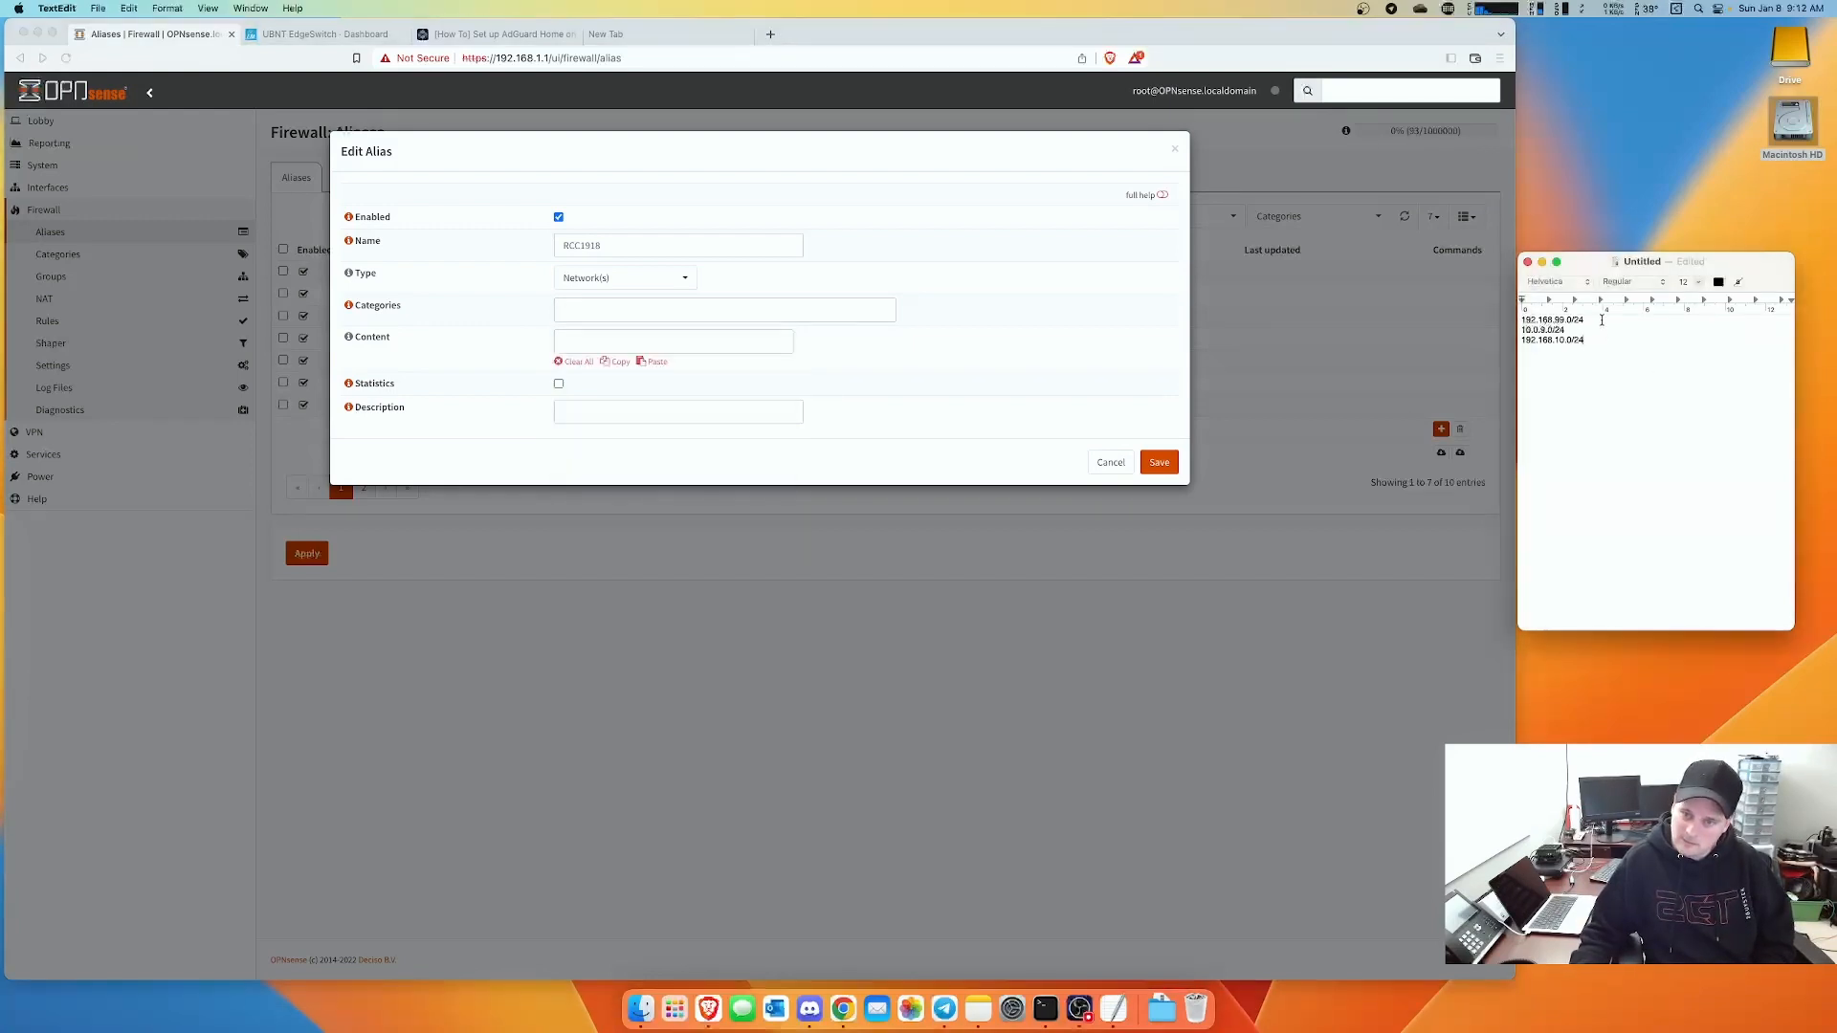
left_click_drag(1588, 320, 1503, 319)
key("super+c")
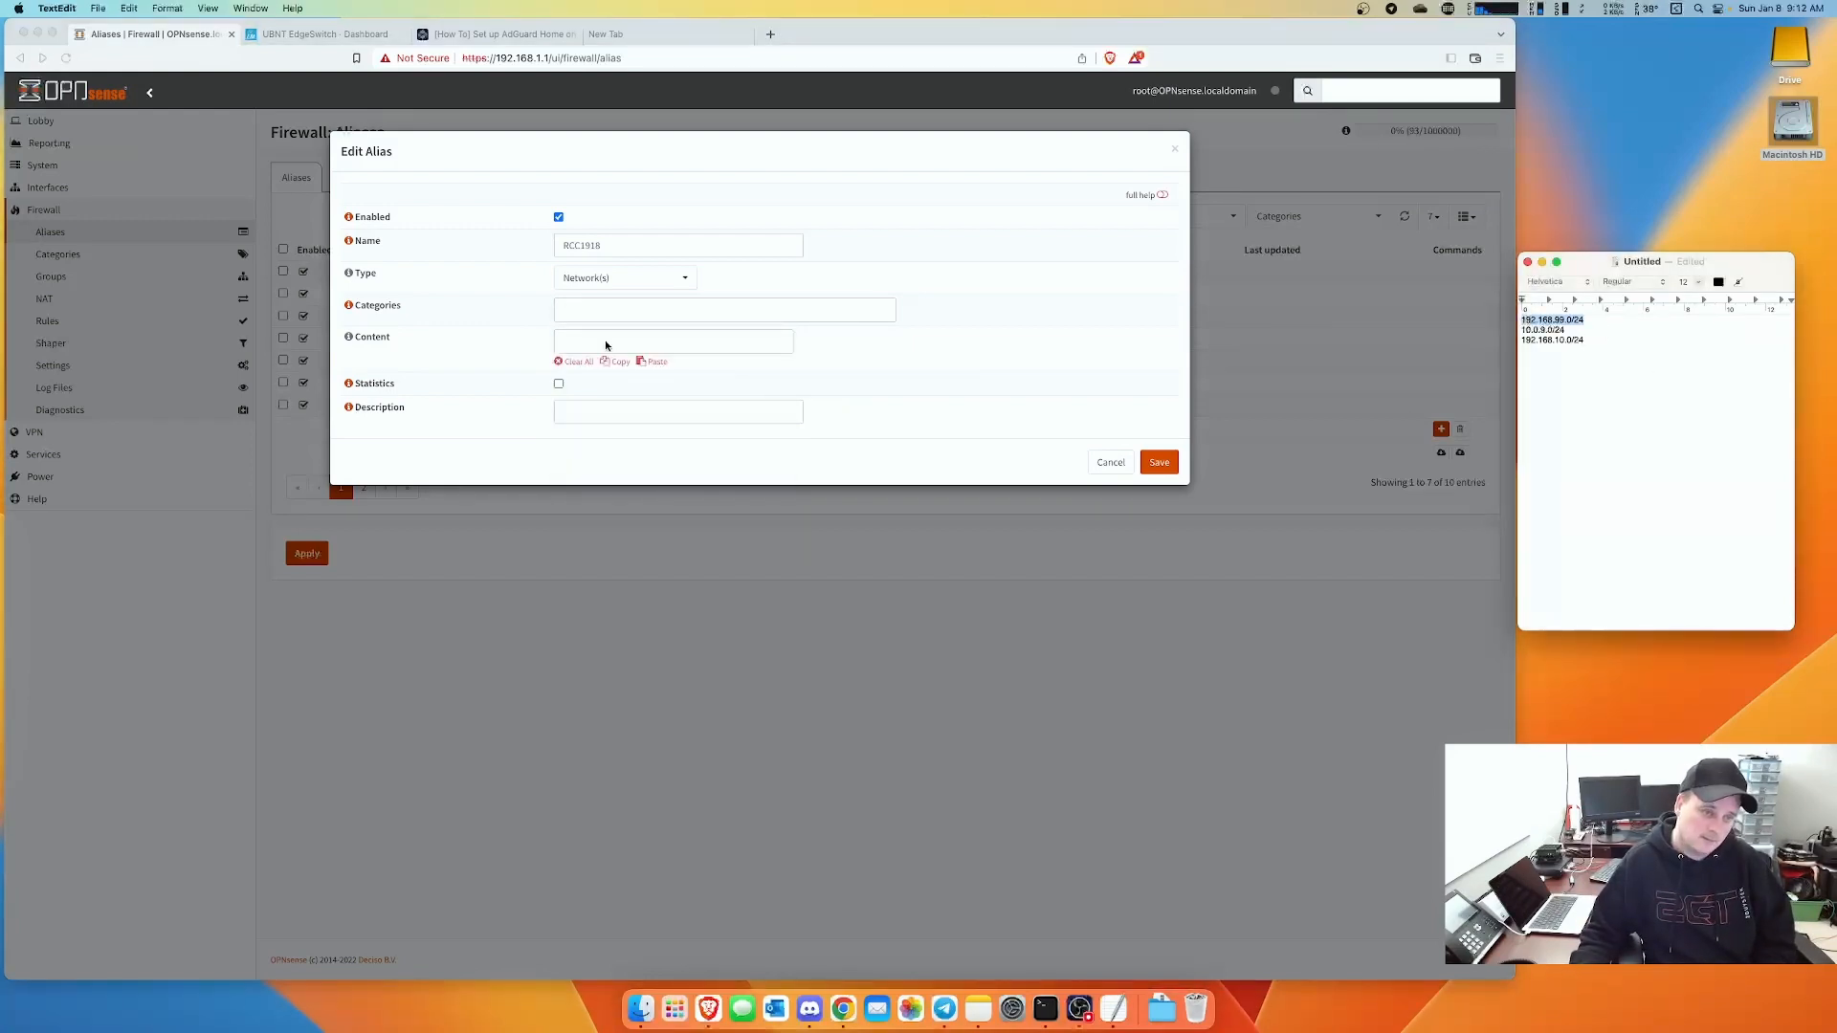
left_click(605, 345)
key("super+v")
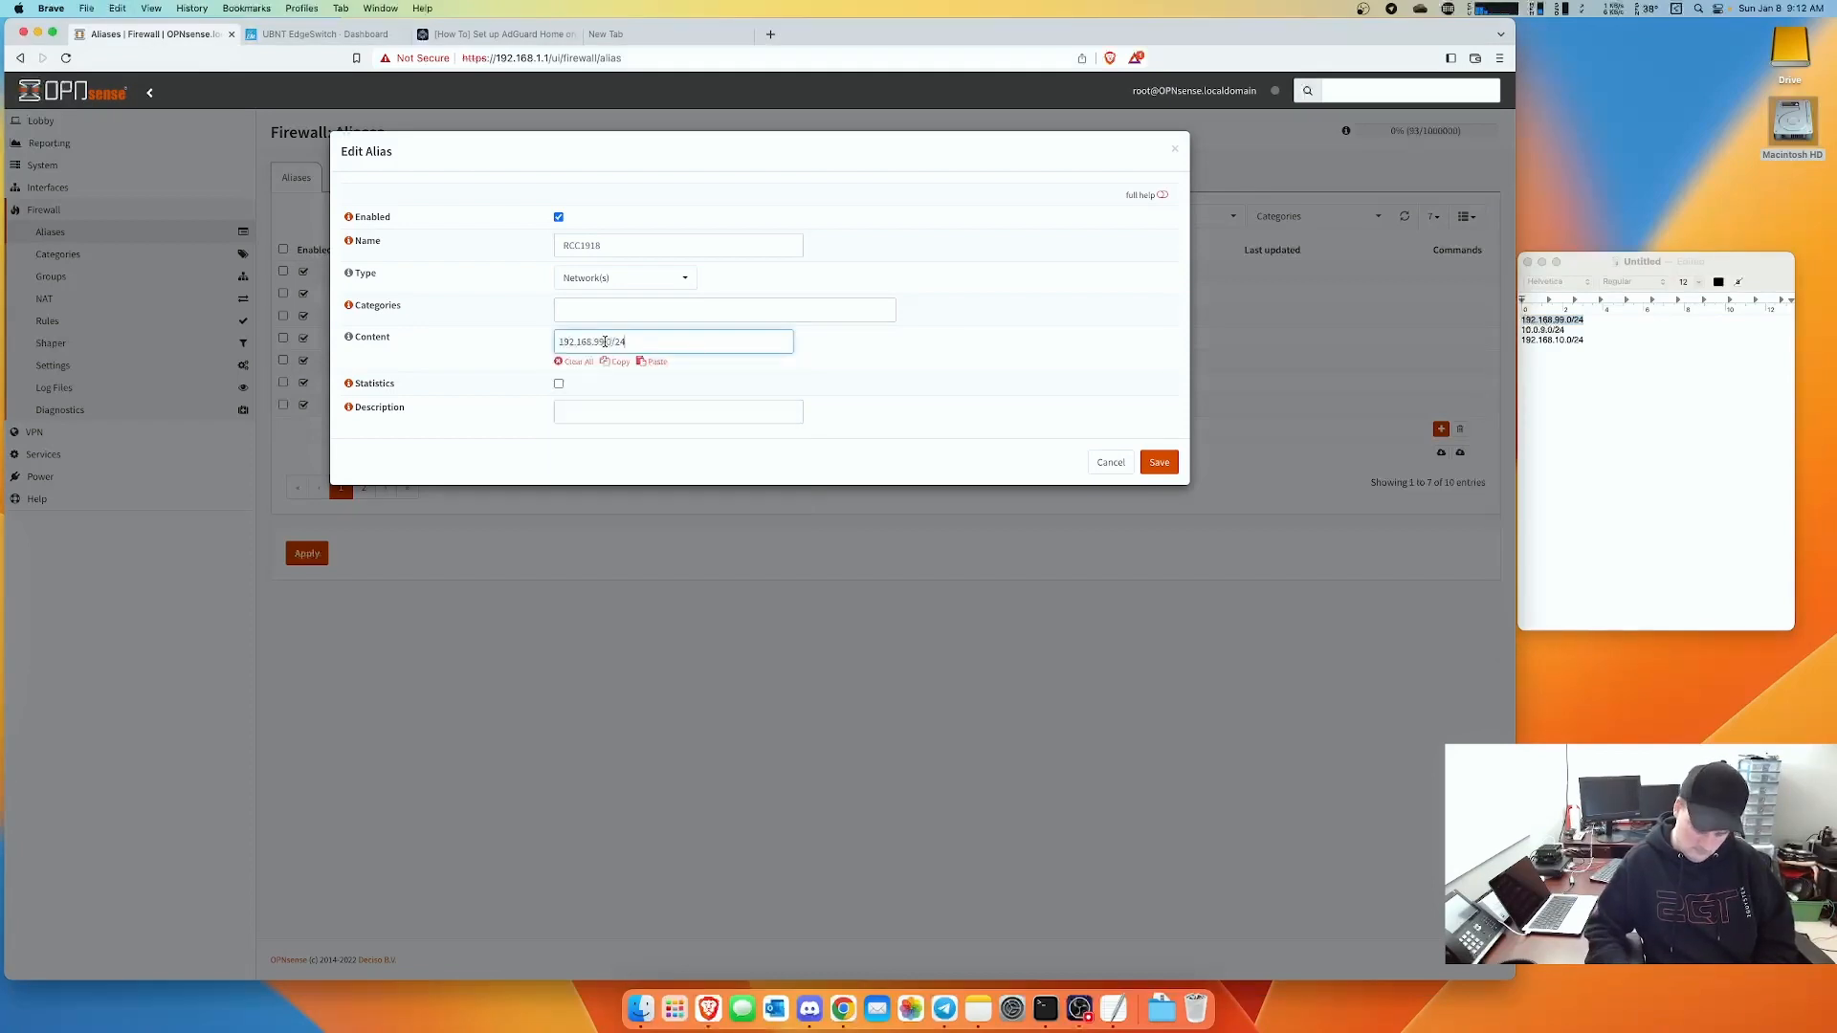
key("BackSpace")
key("BackSpace")
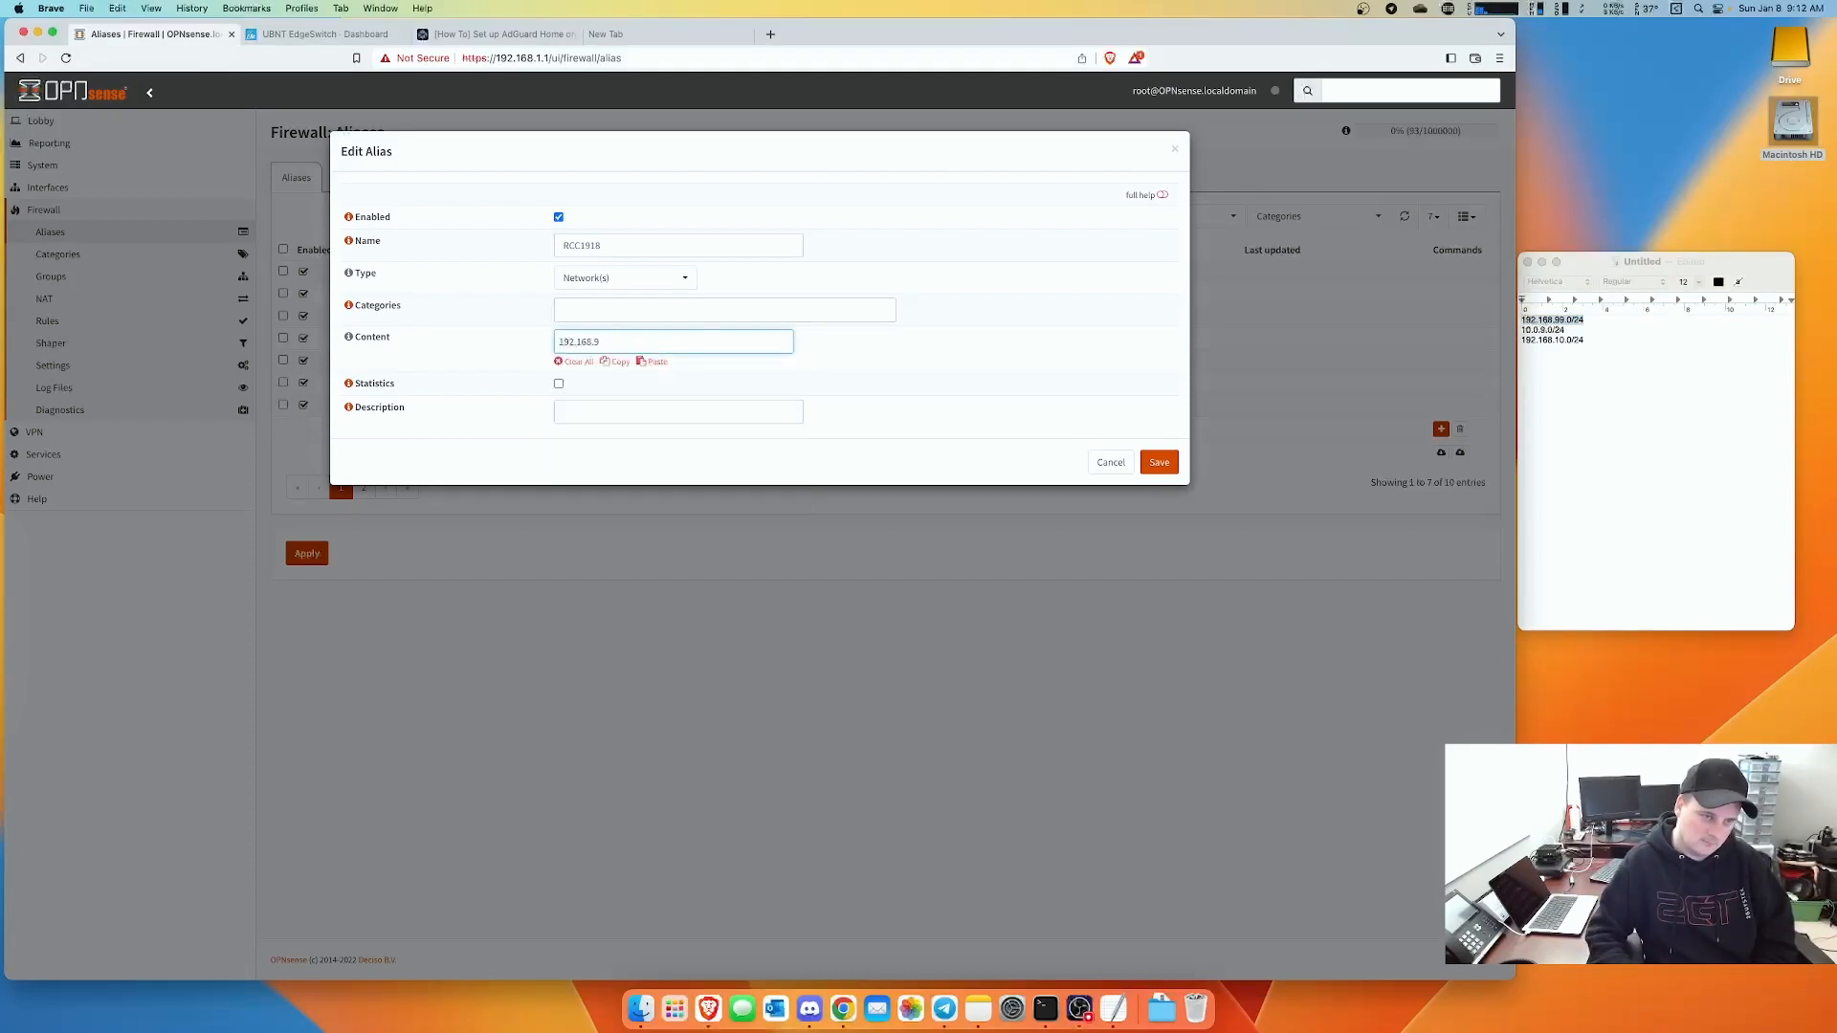
key("BackSpace")
key("BackSpace")
key("BackSpace")
key("BackSpace")
key("BackSpace")
key("BackSpace")
key("BackSpace")
key("BackSpace")
key("BackSpace")
key("super+v")
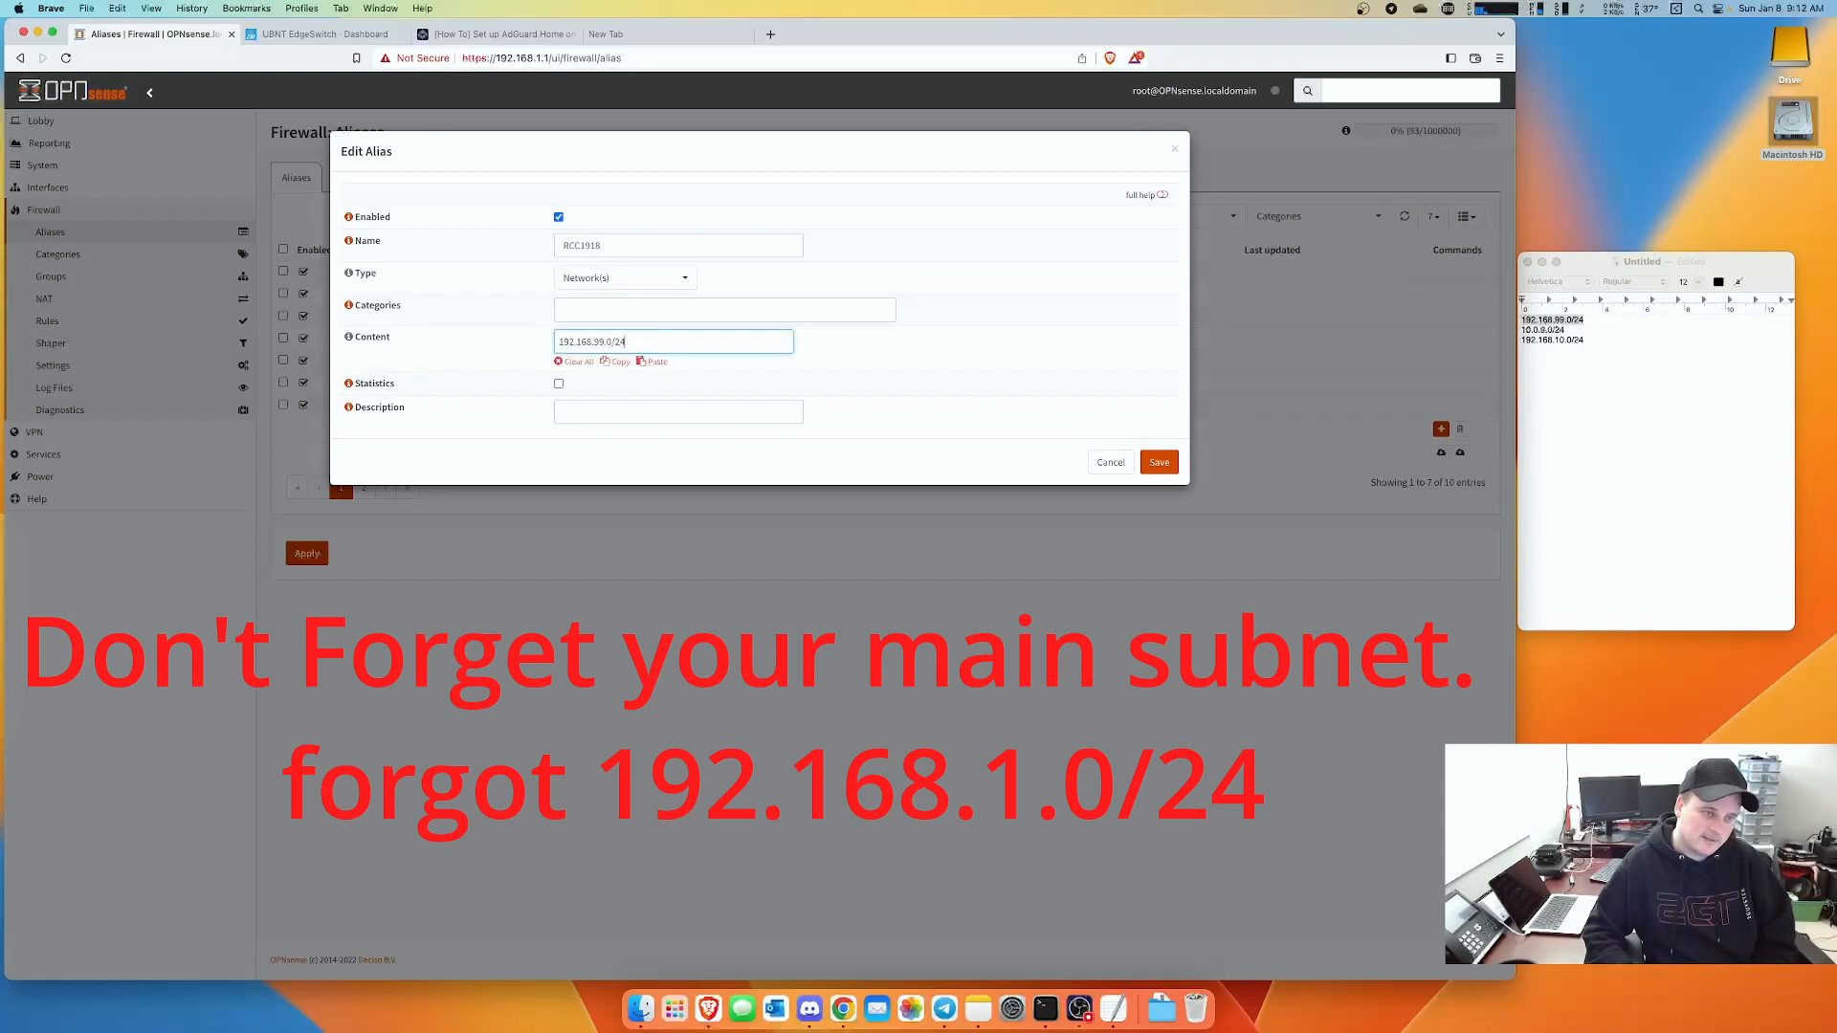
key("Return")
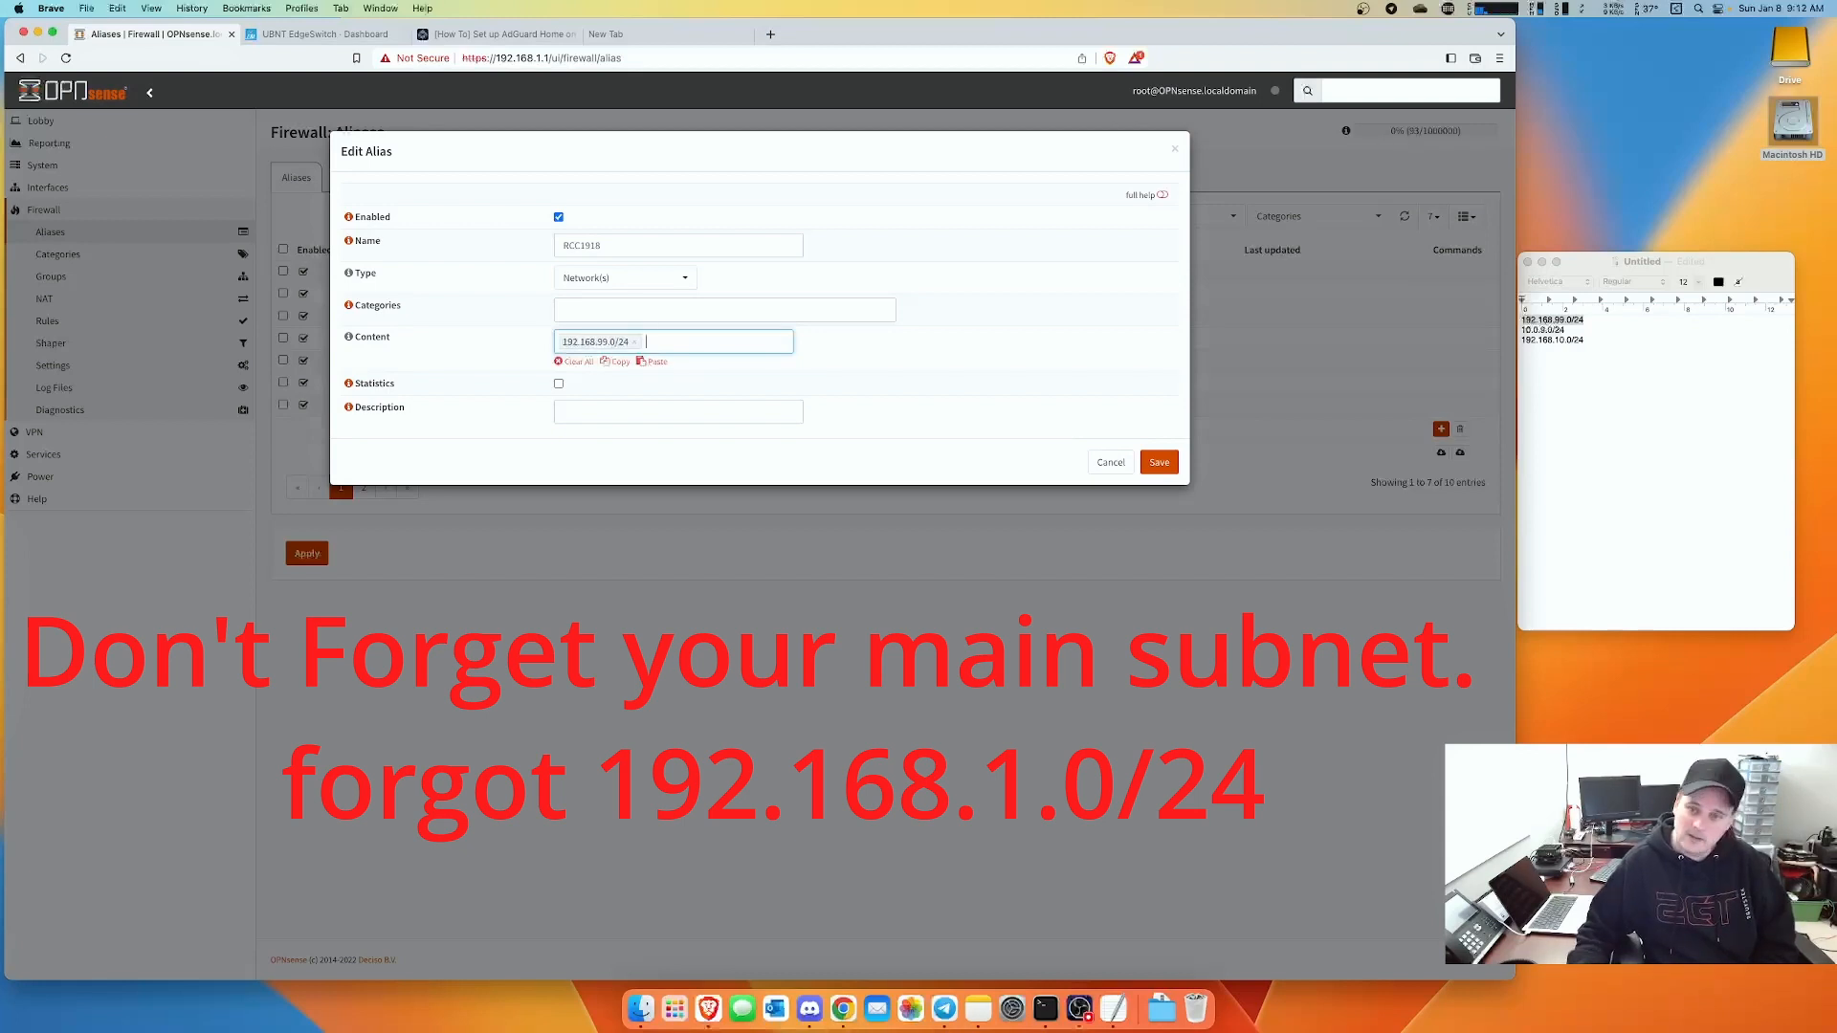
- Add 10.0.9.0/24 and 192.168.10.0/24 to the alias content from the notes
left_click(1575, 333)
left_click_drag(1567, 331, 1513, 332)
key("super+c")
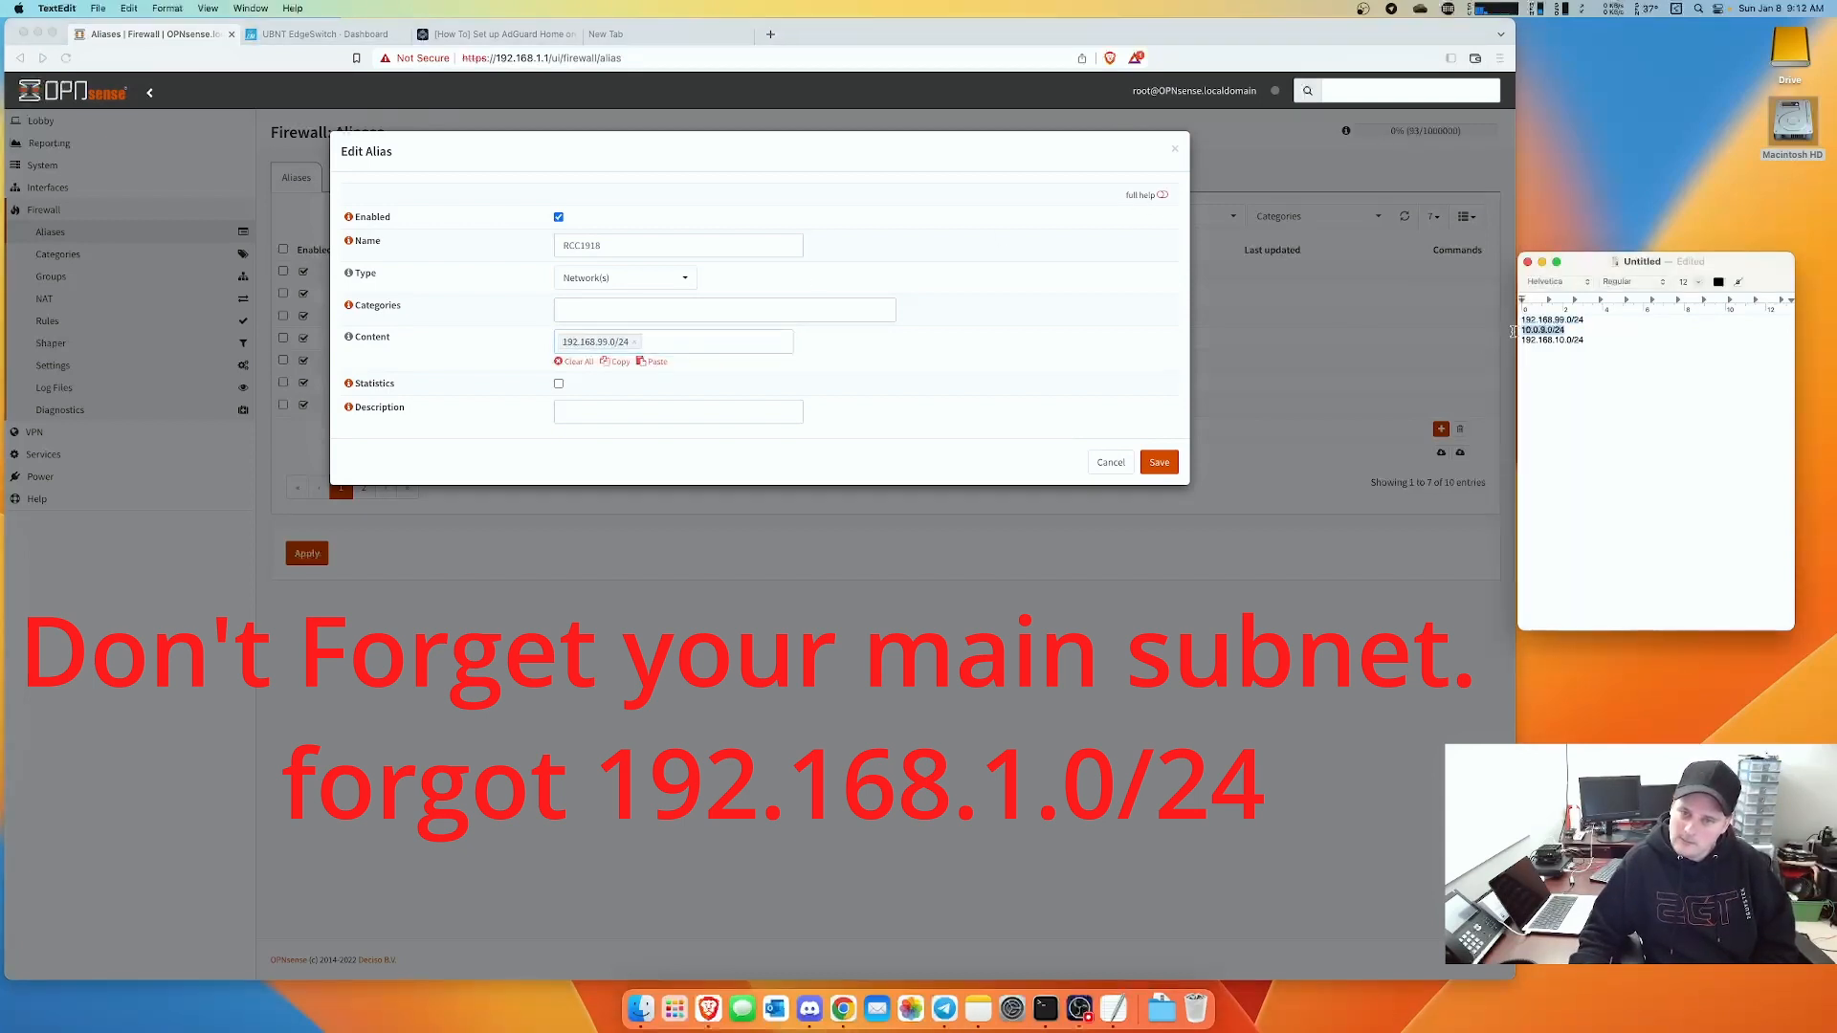
left_click(683, 346)
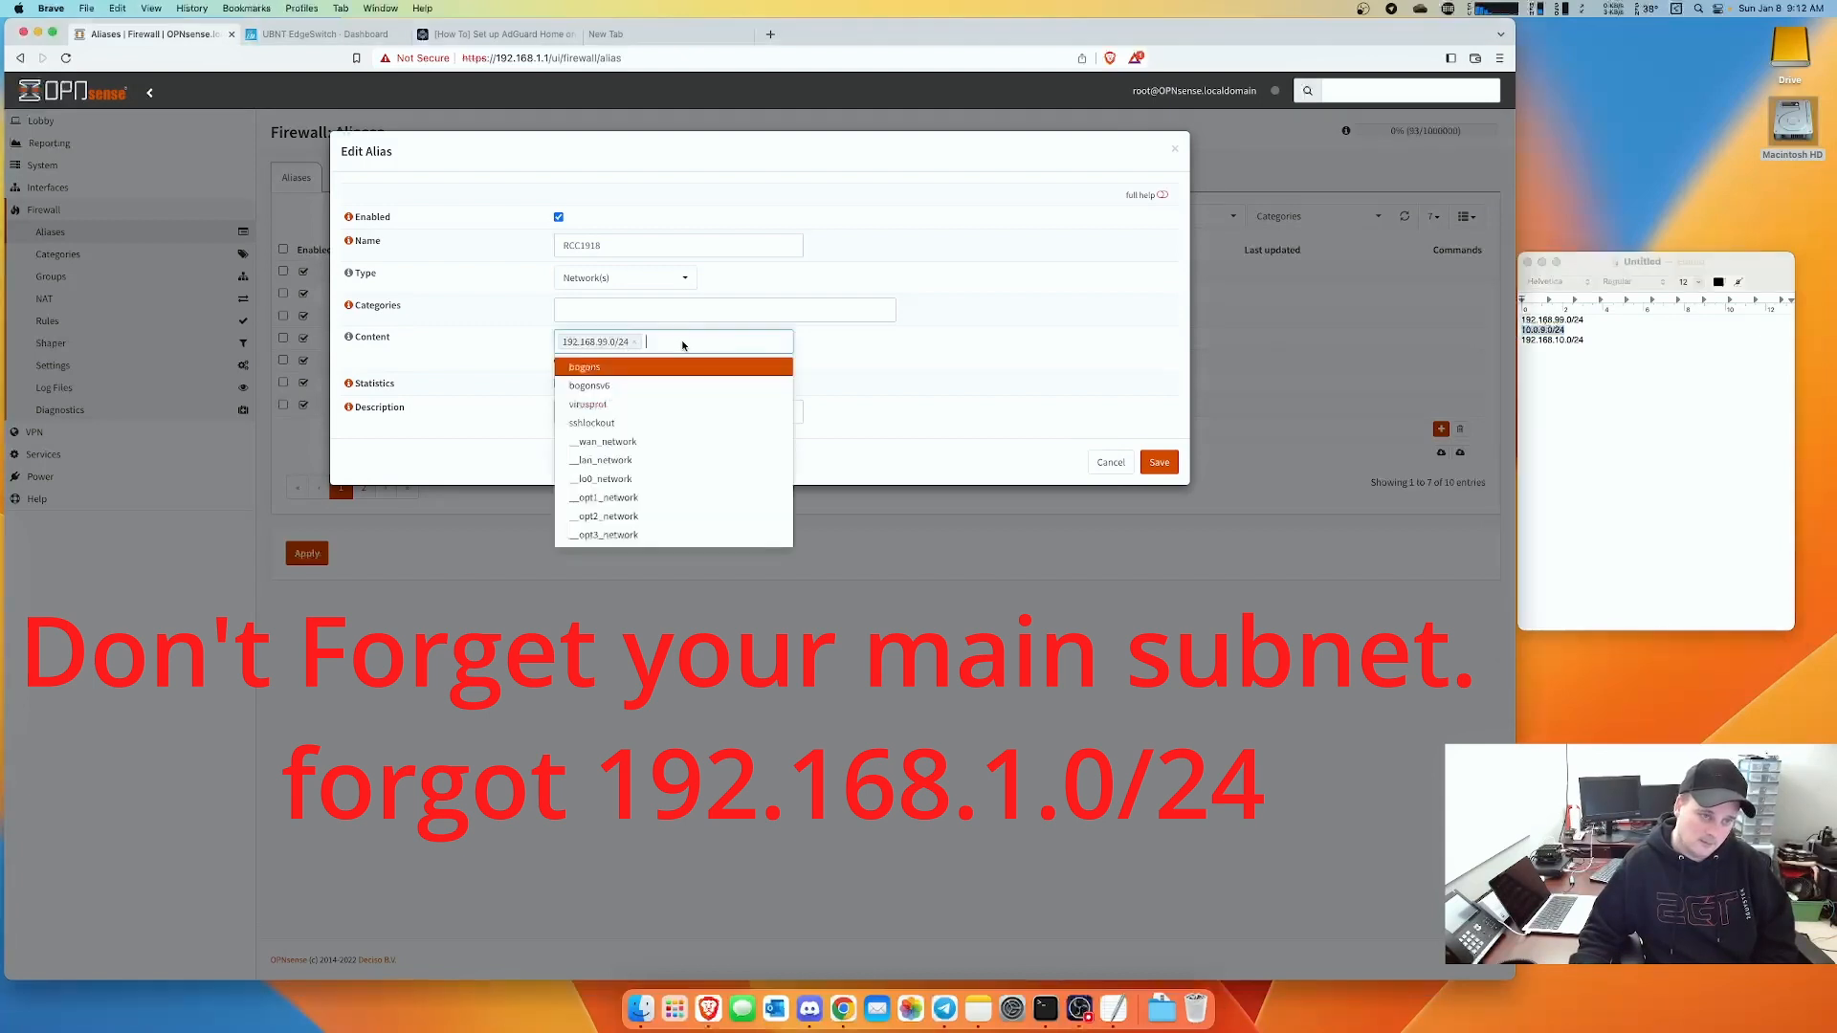
key("super+v")
key("Return")
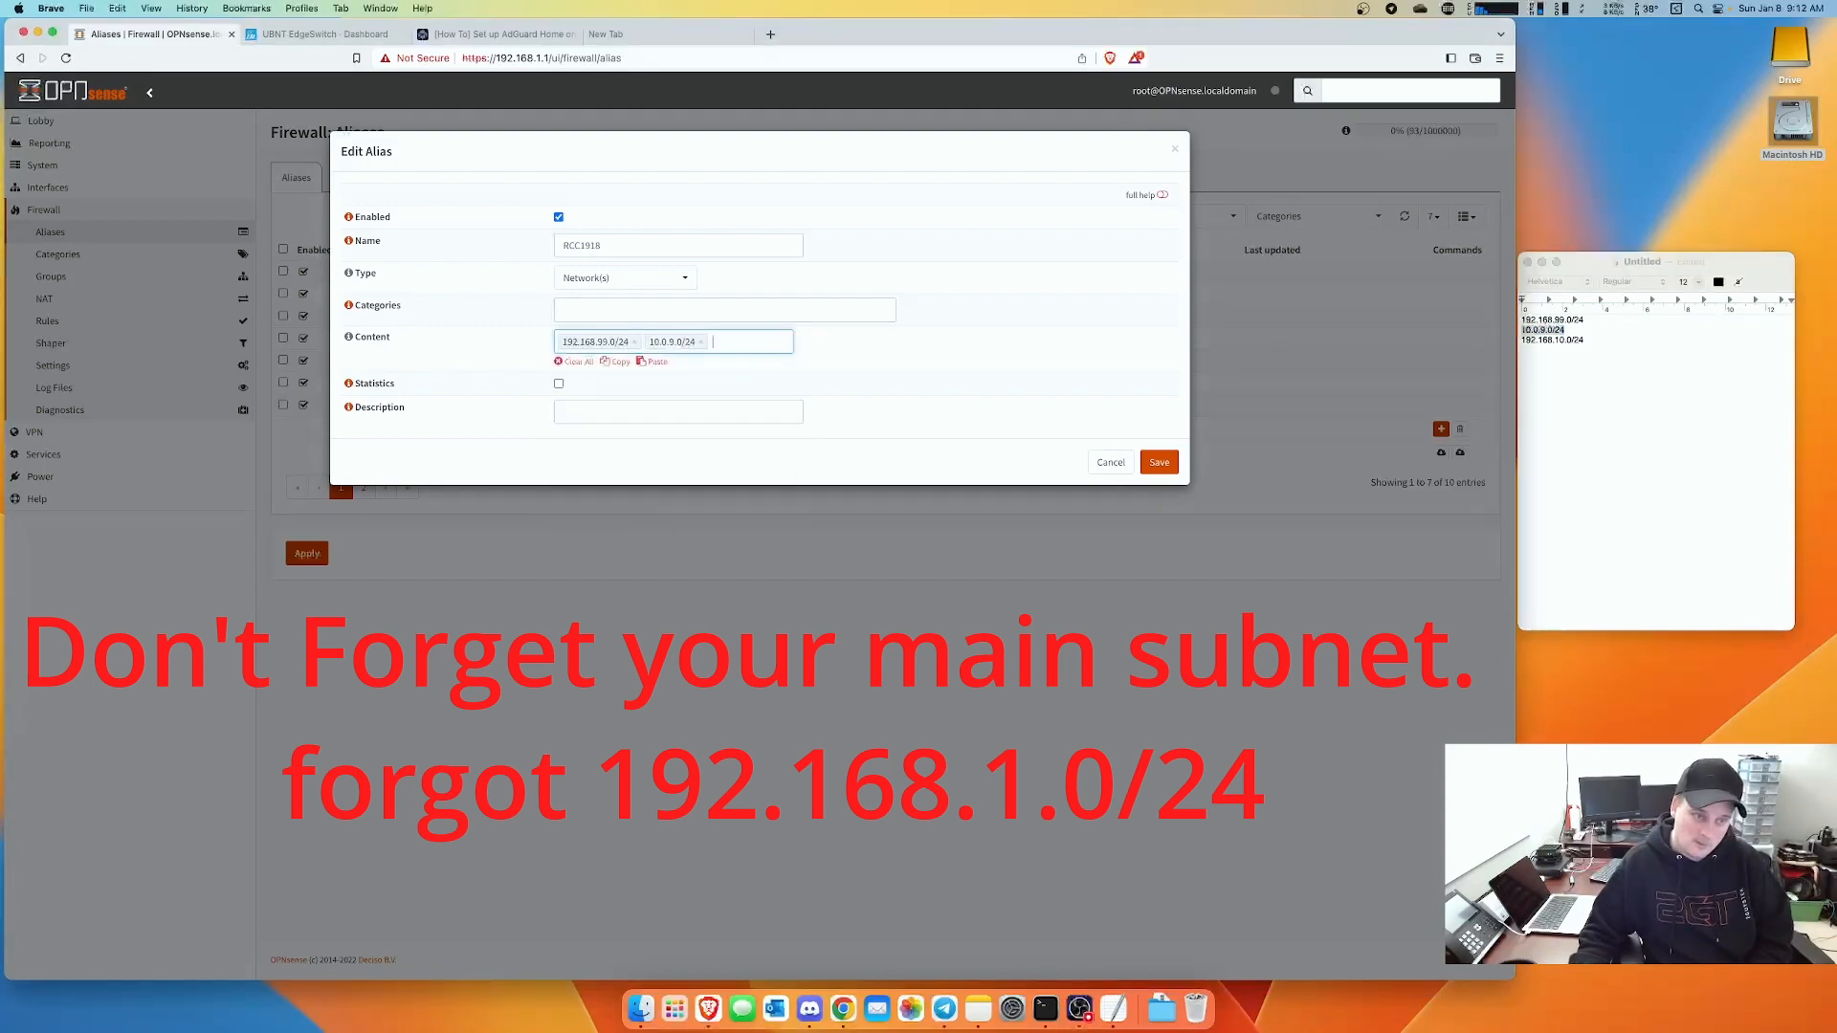
left_click(1588, 346)
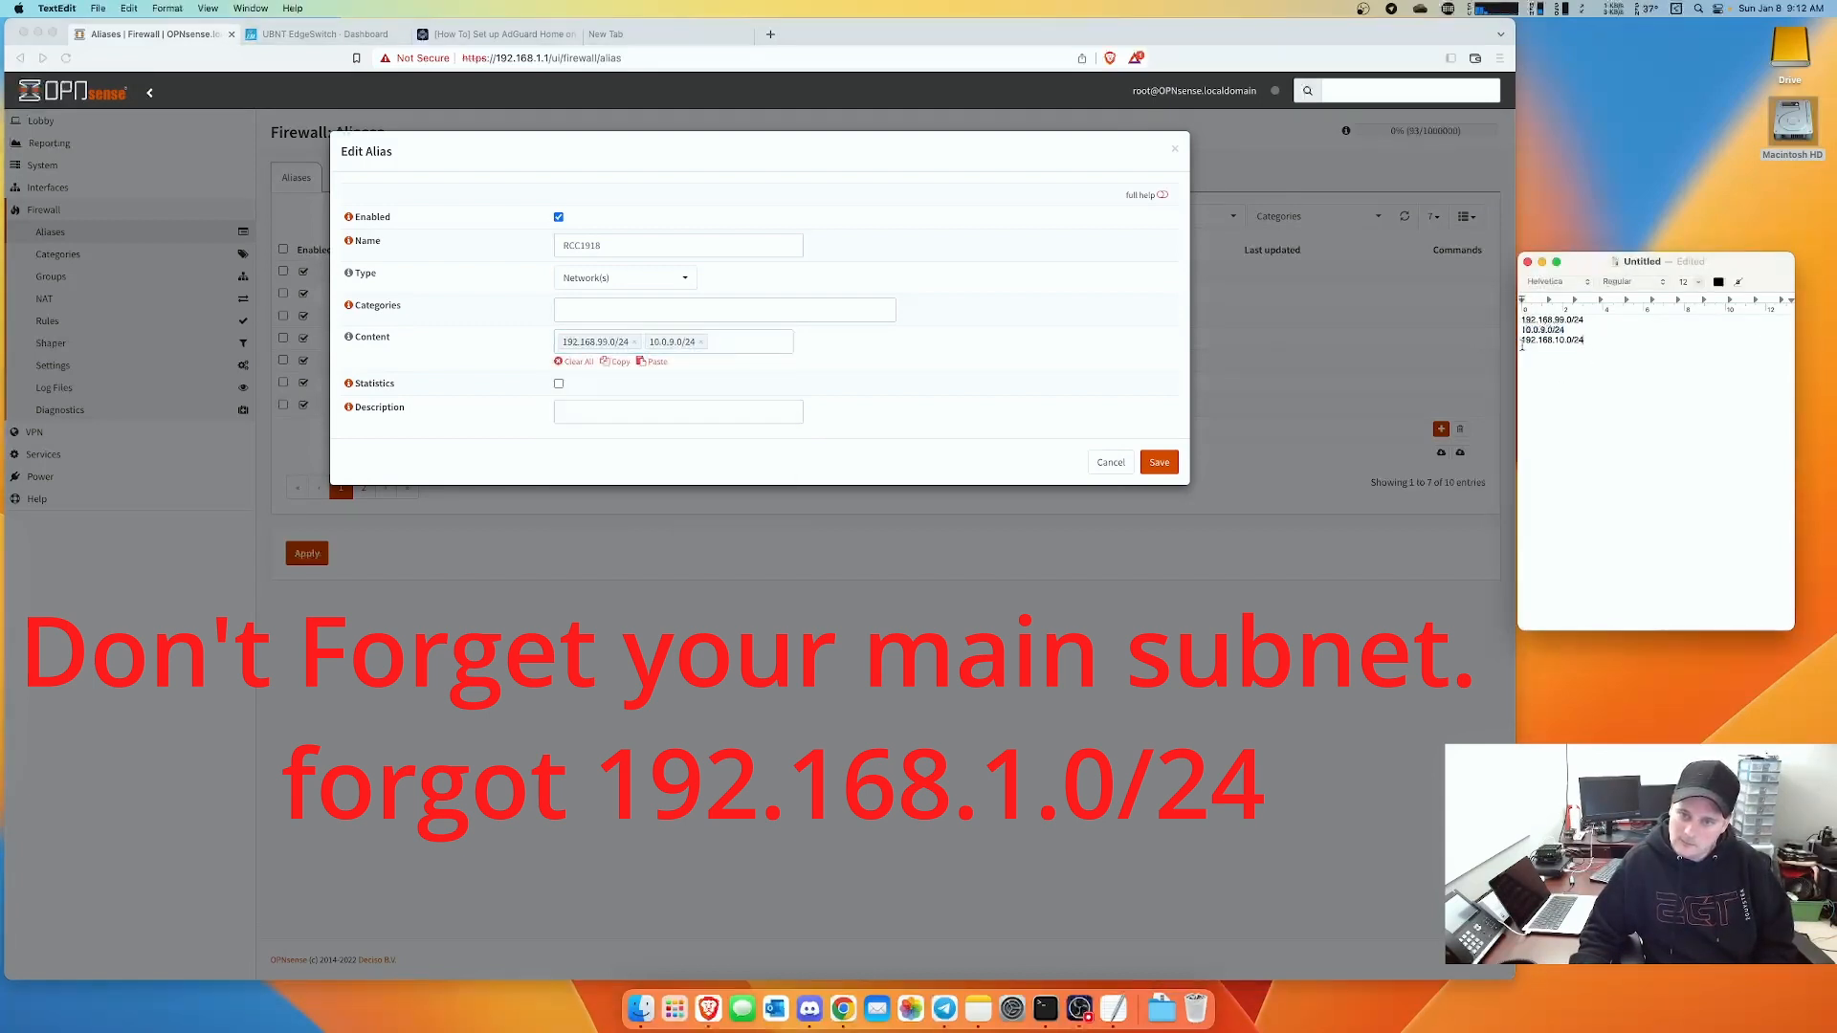
triple_click(1521, 344)
key("super+c")
left_click(768, 346)
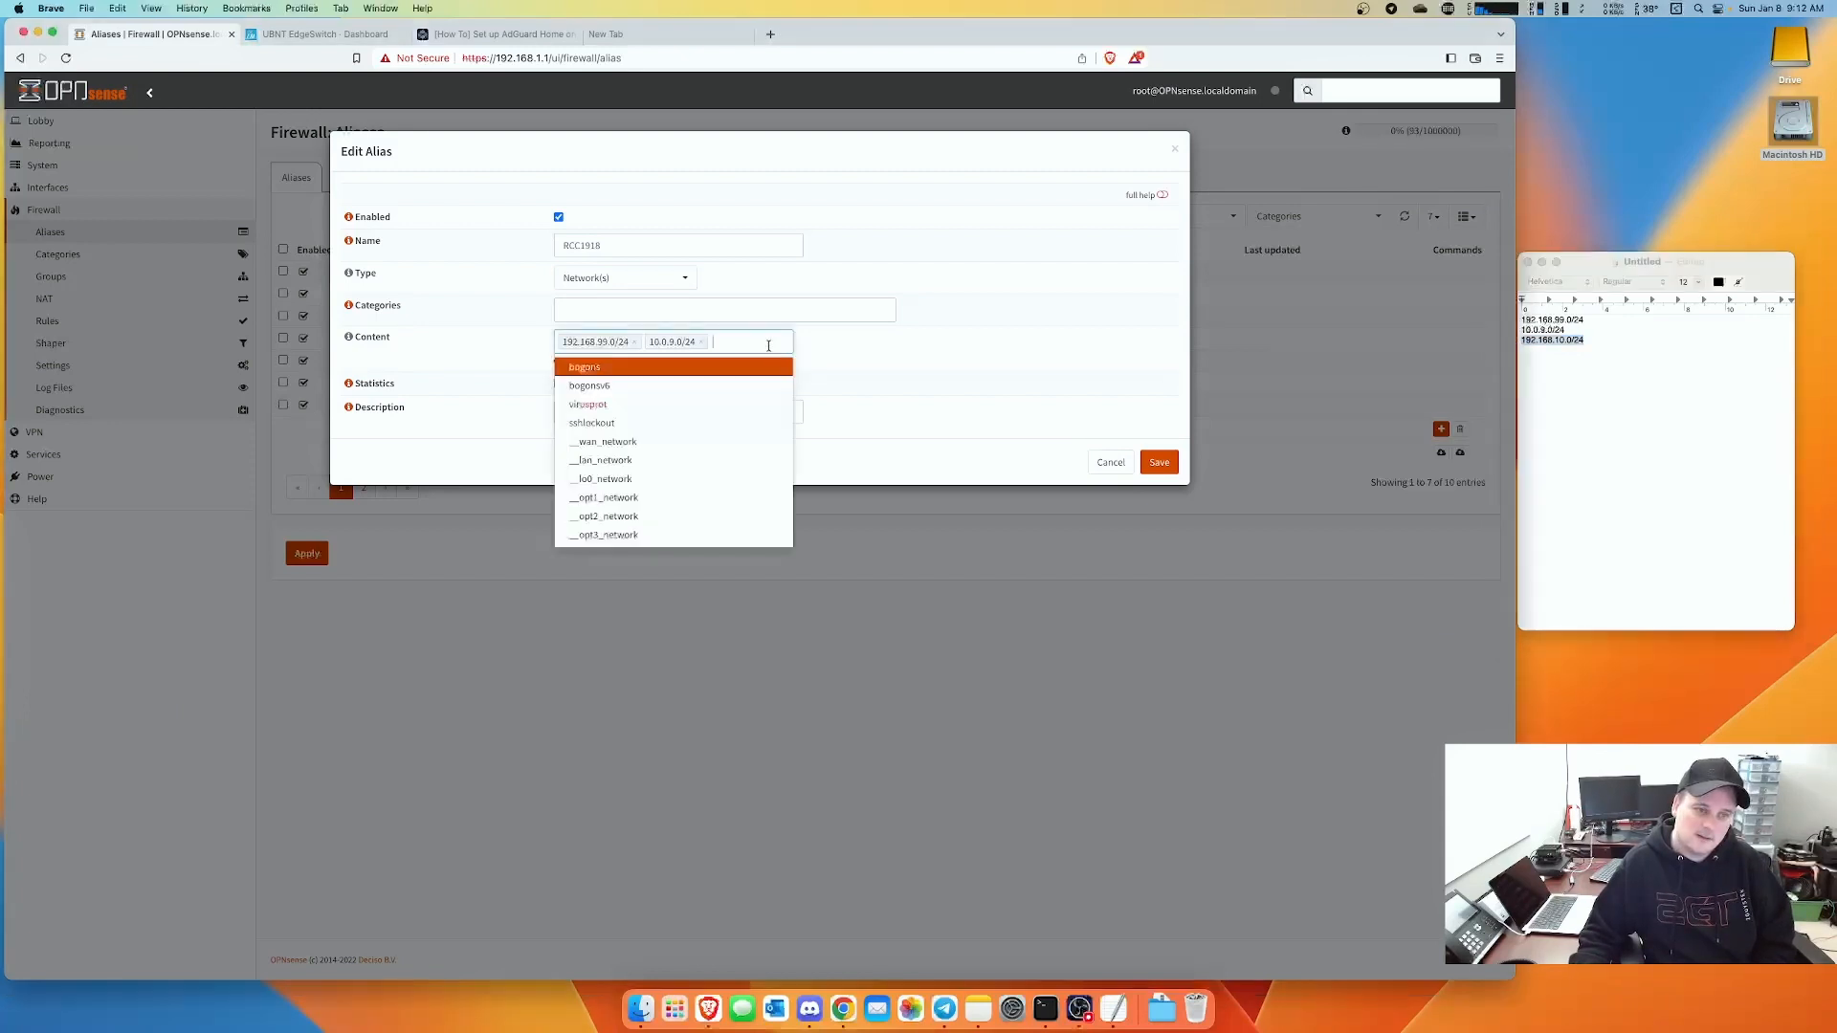
key("super+v")
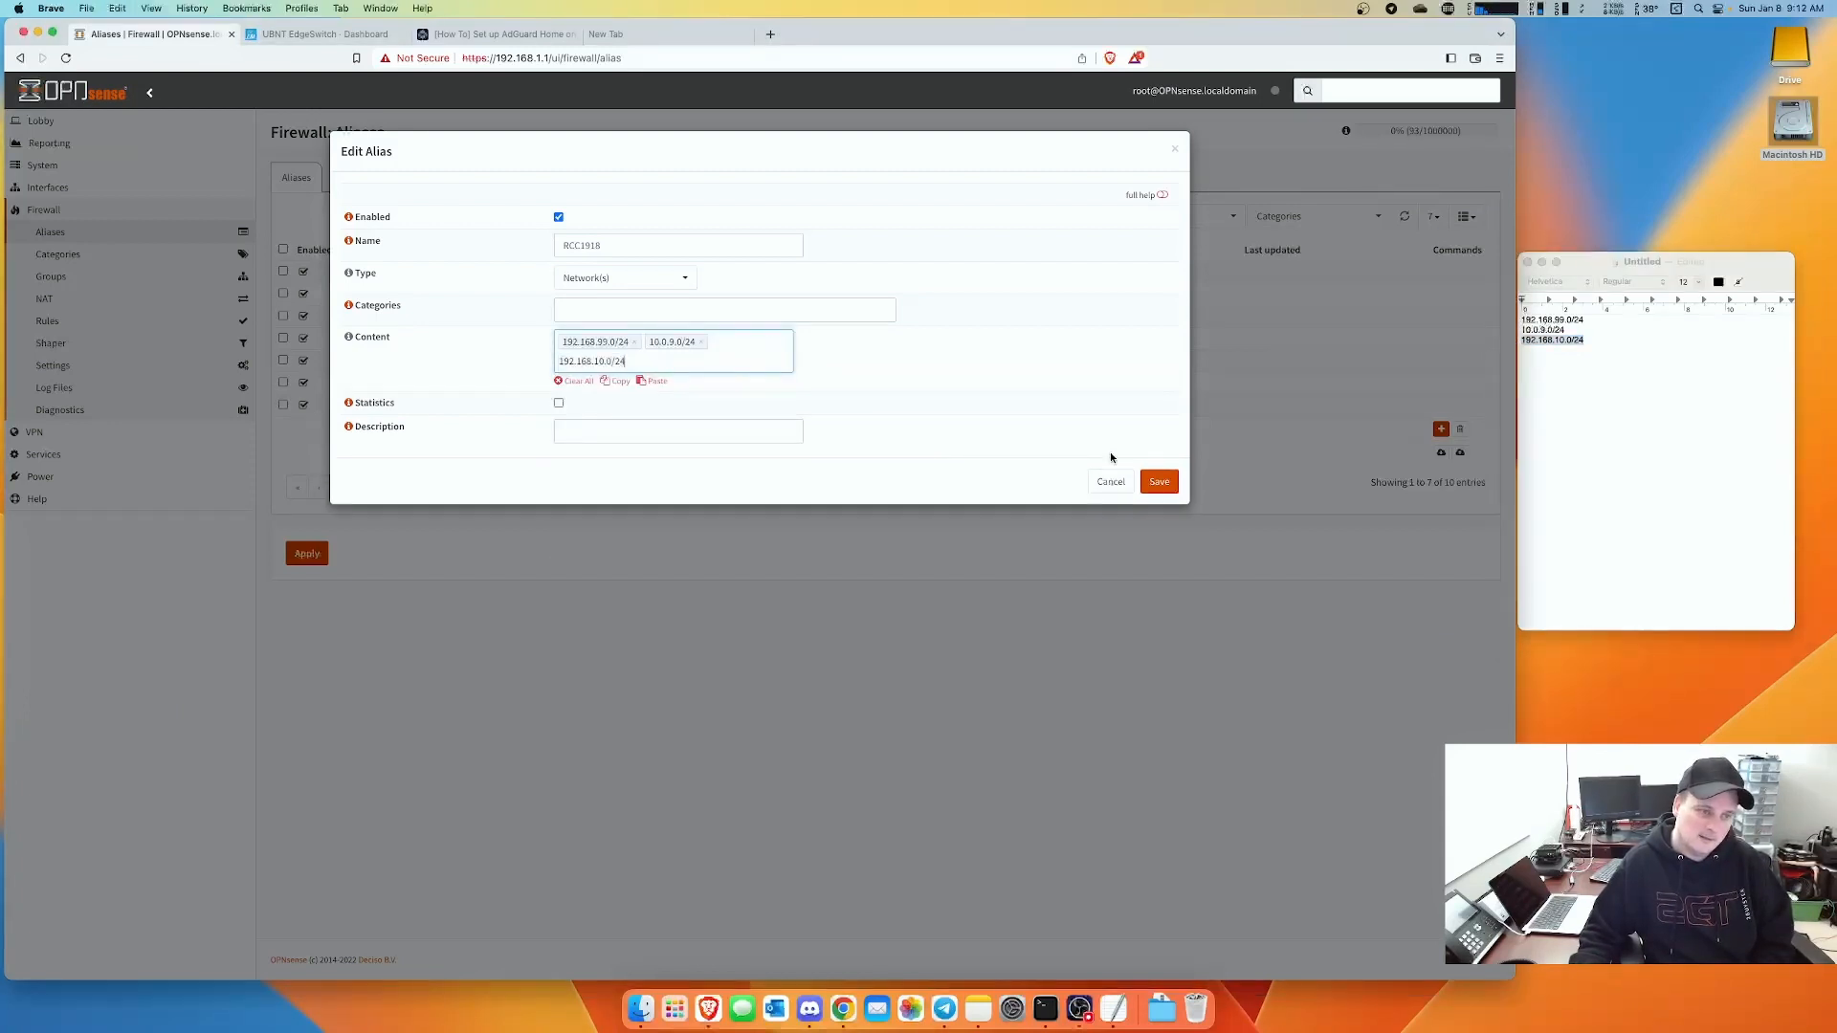
- Give the alias the description RFC1918 and save it
left_click(626, 428)
type("R")
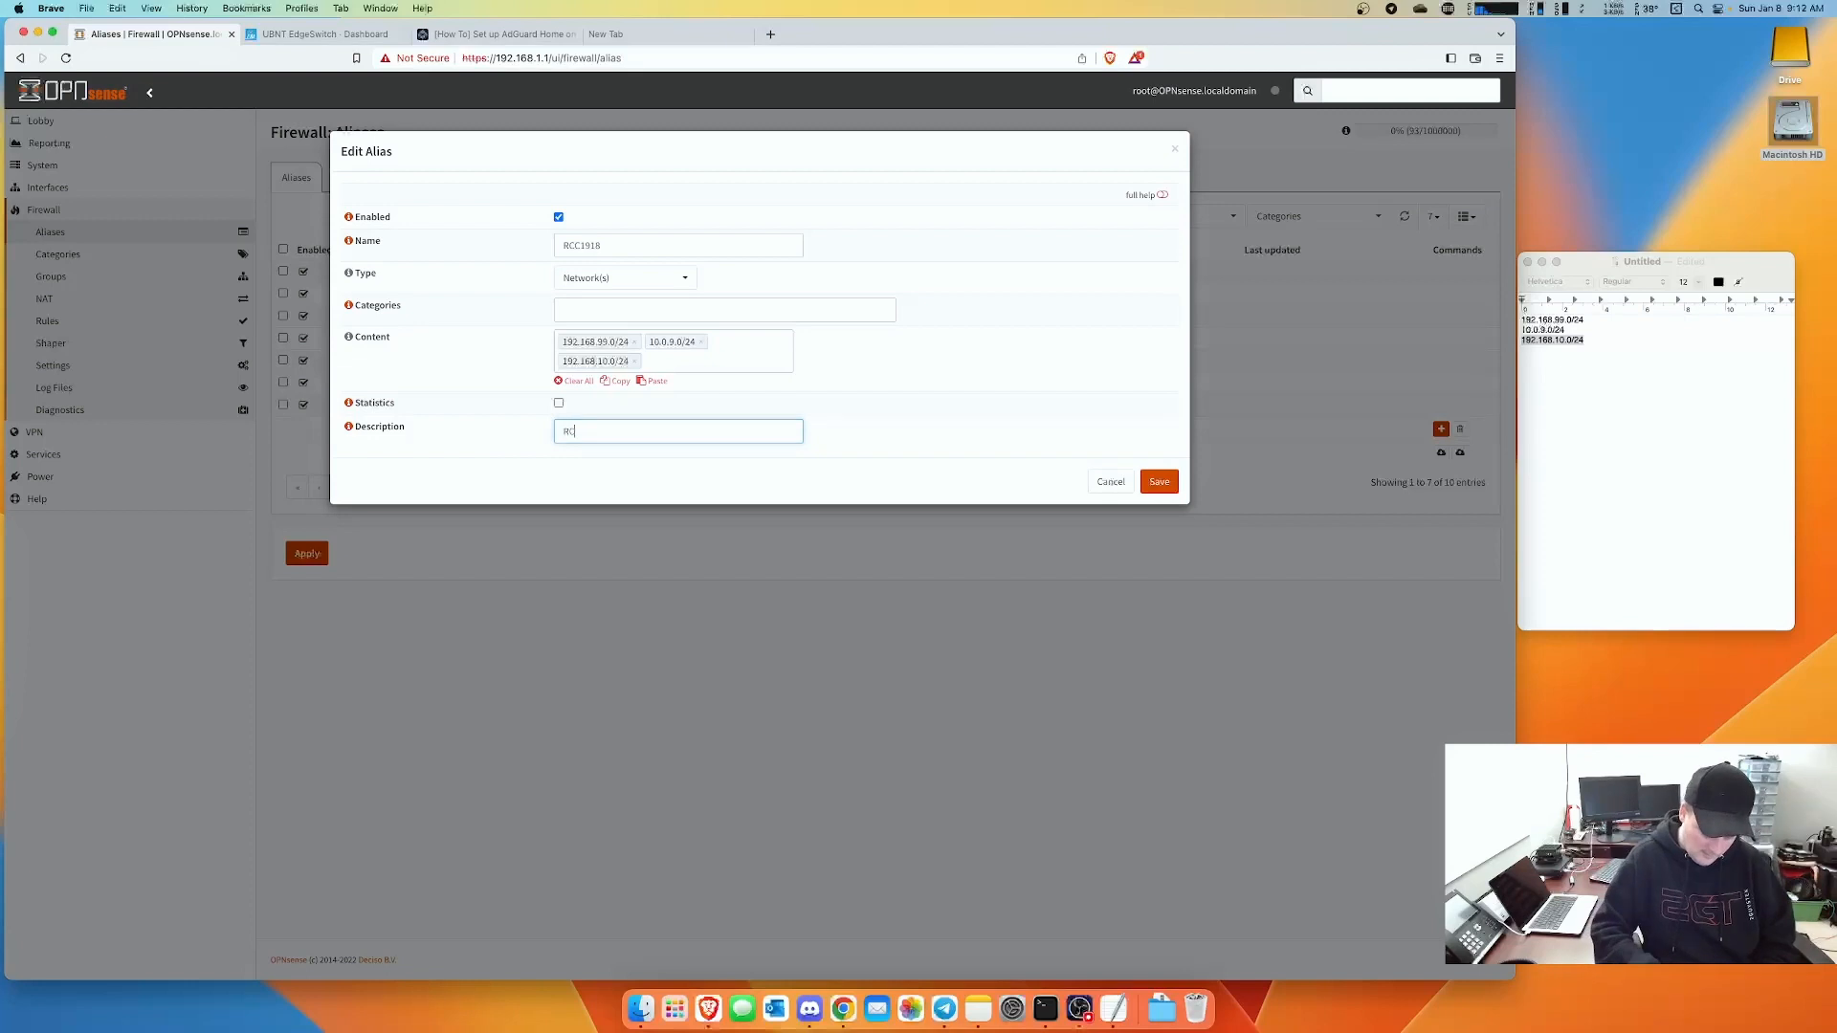
type("FC1918")
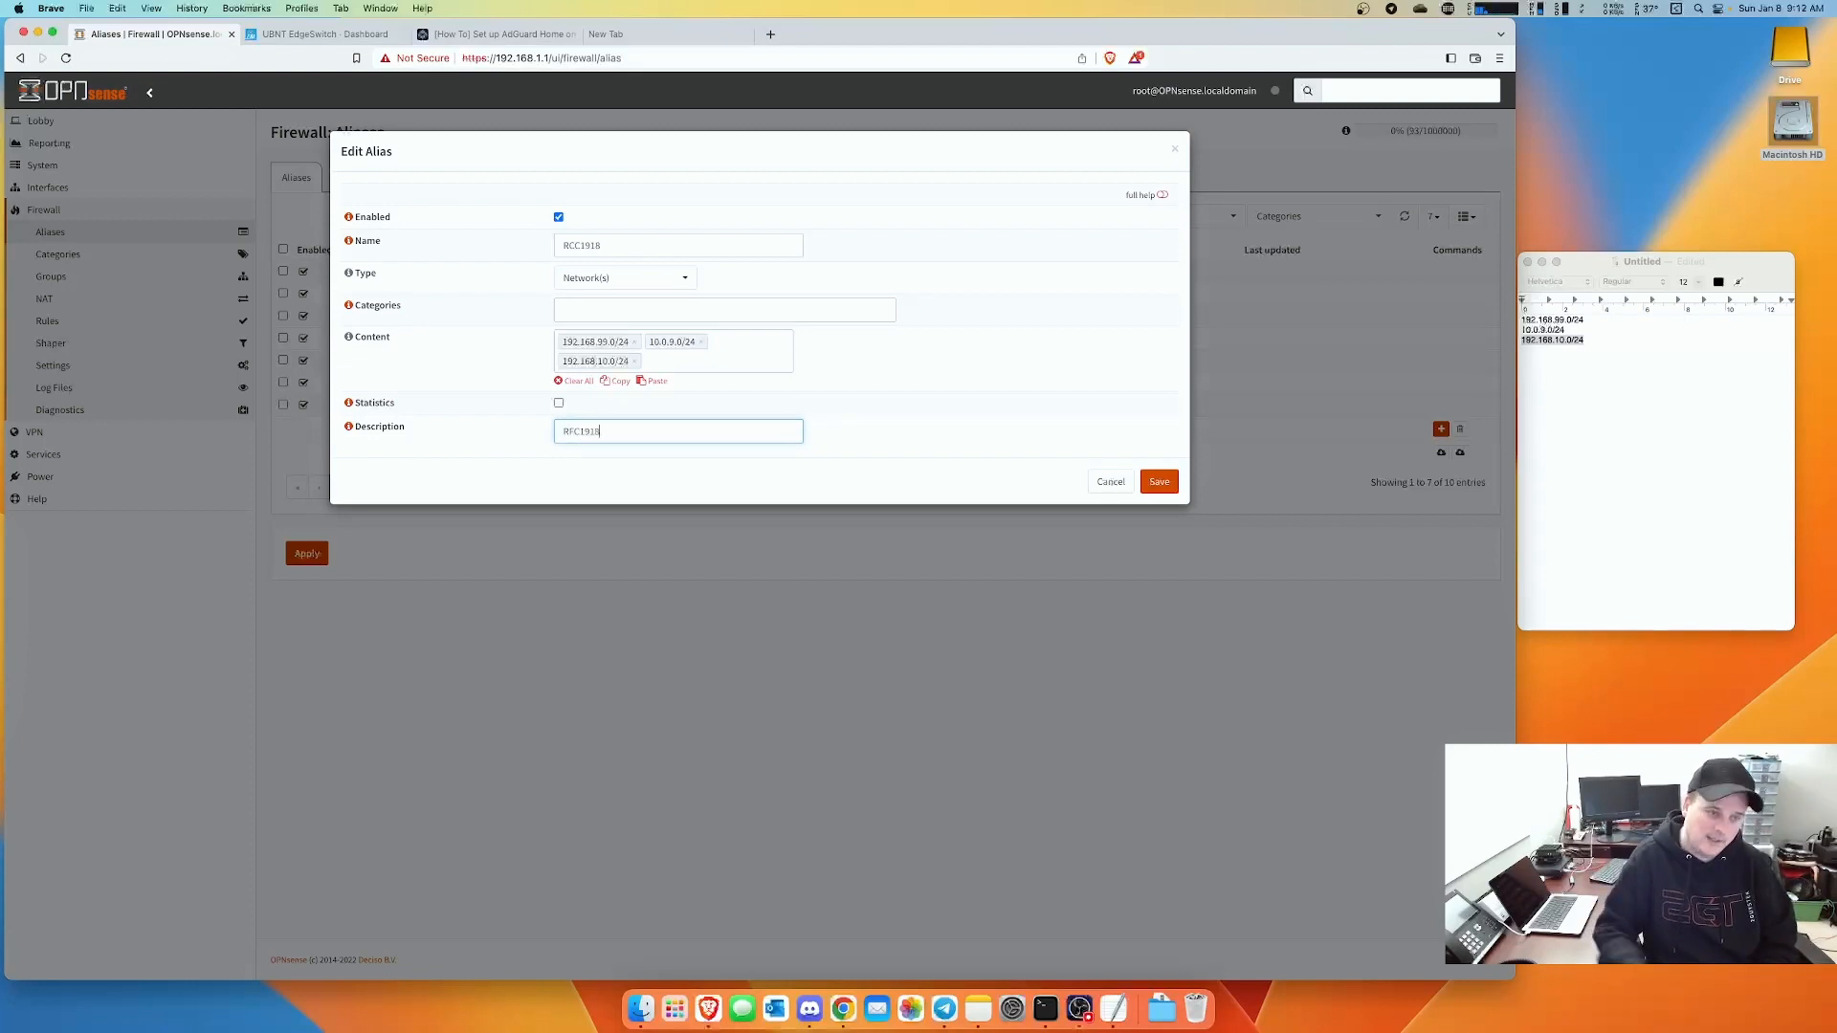
left_click(1161, 482)
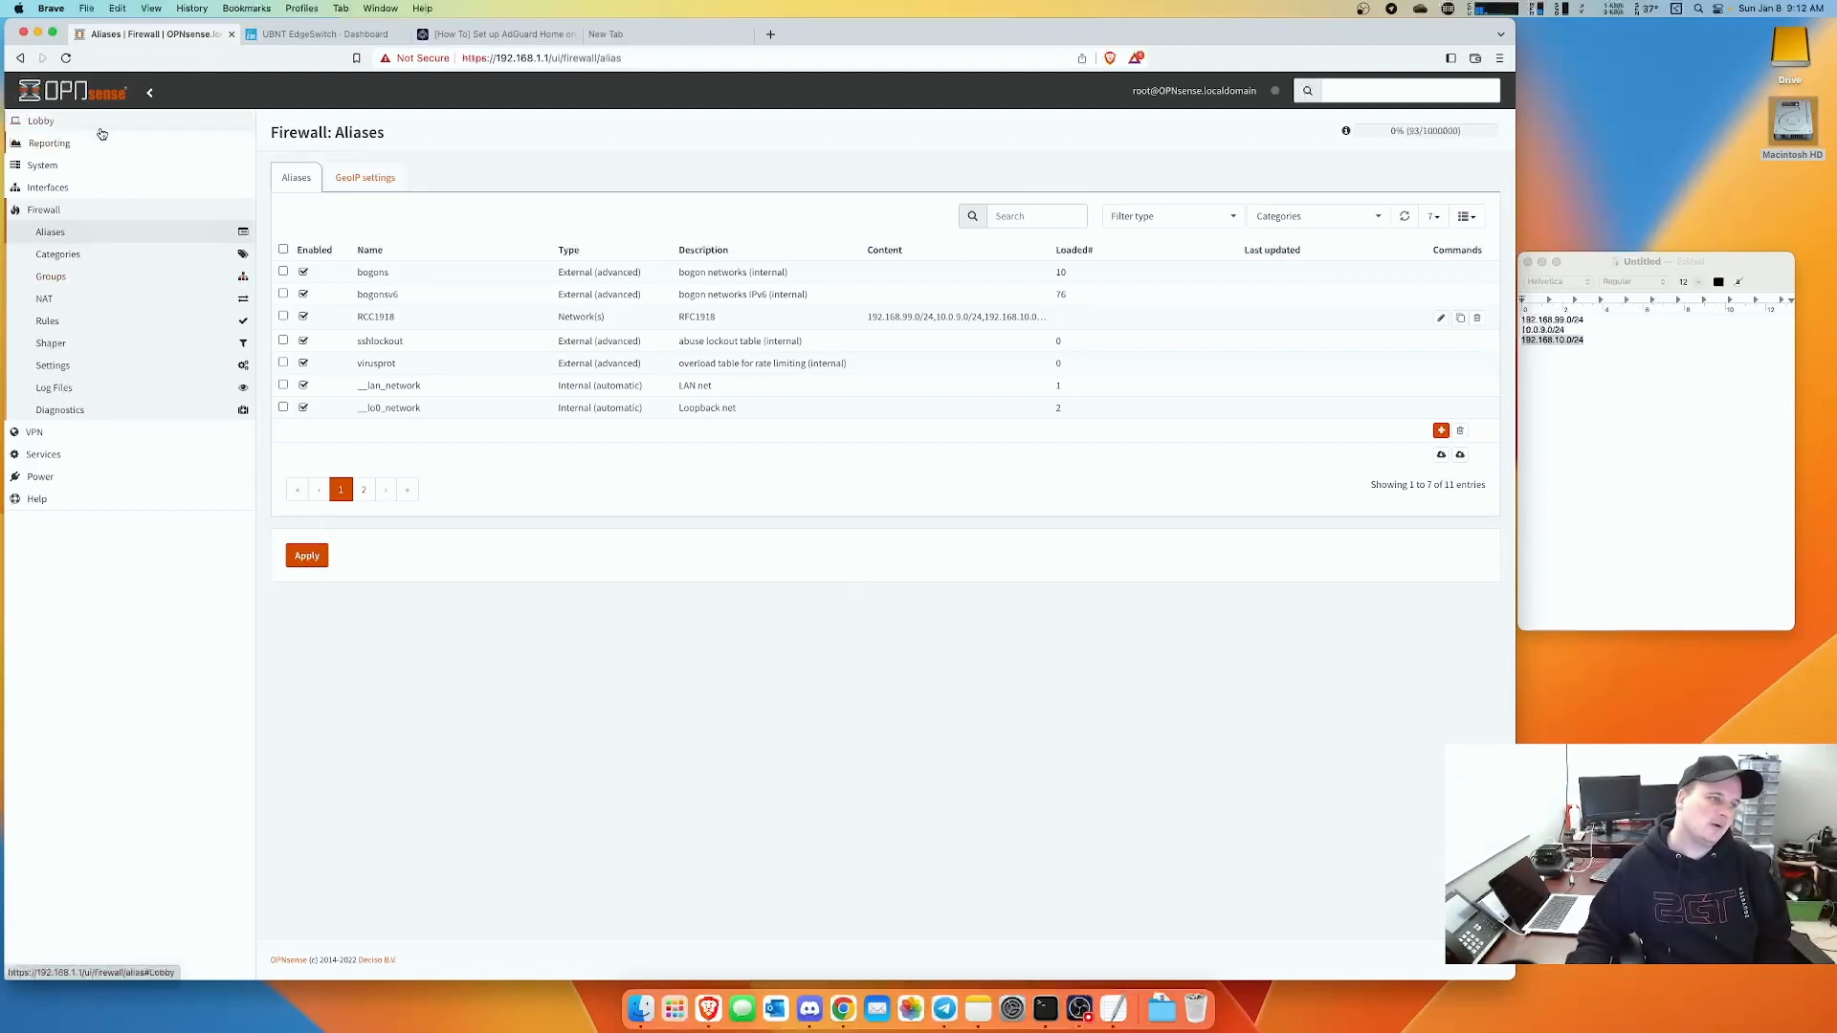
- Expand Firewall > Rules in the sidebar to show the per-interface rule sets
left_click(47, 321)
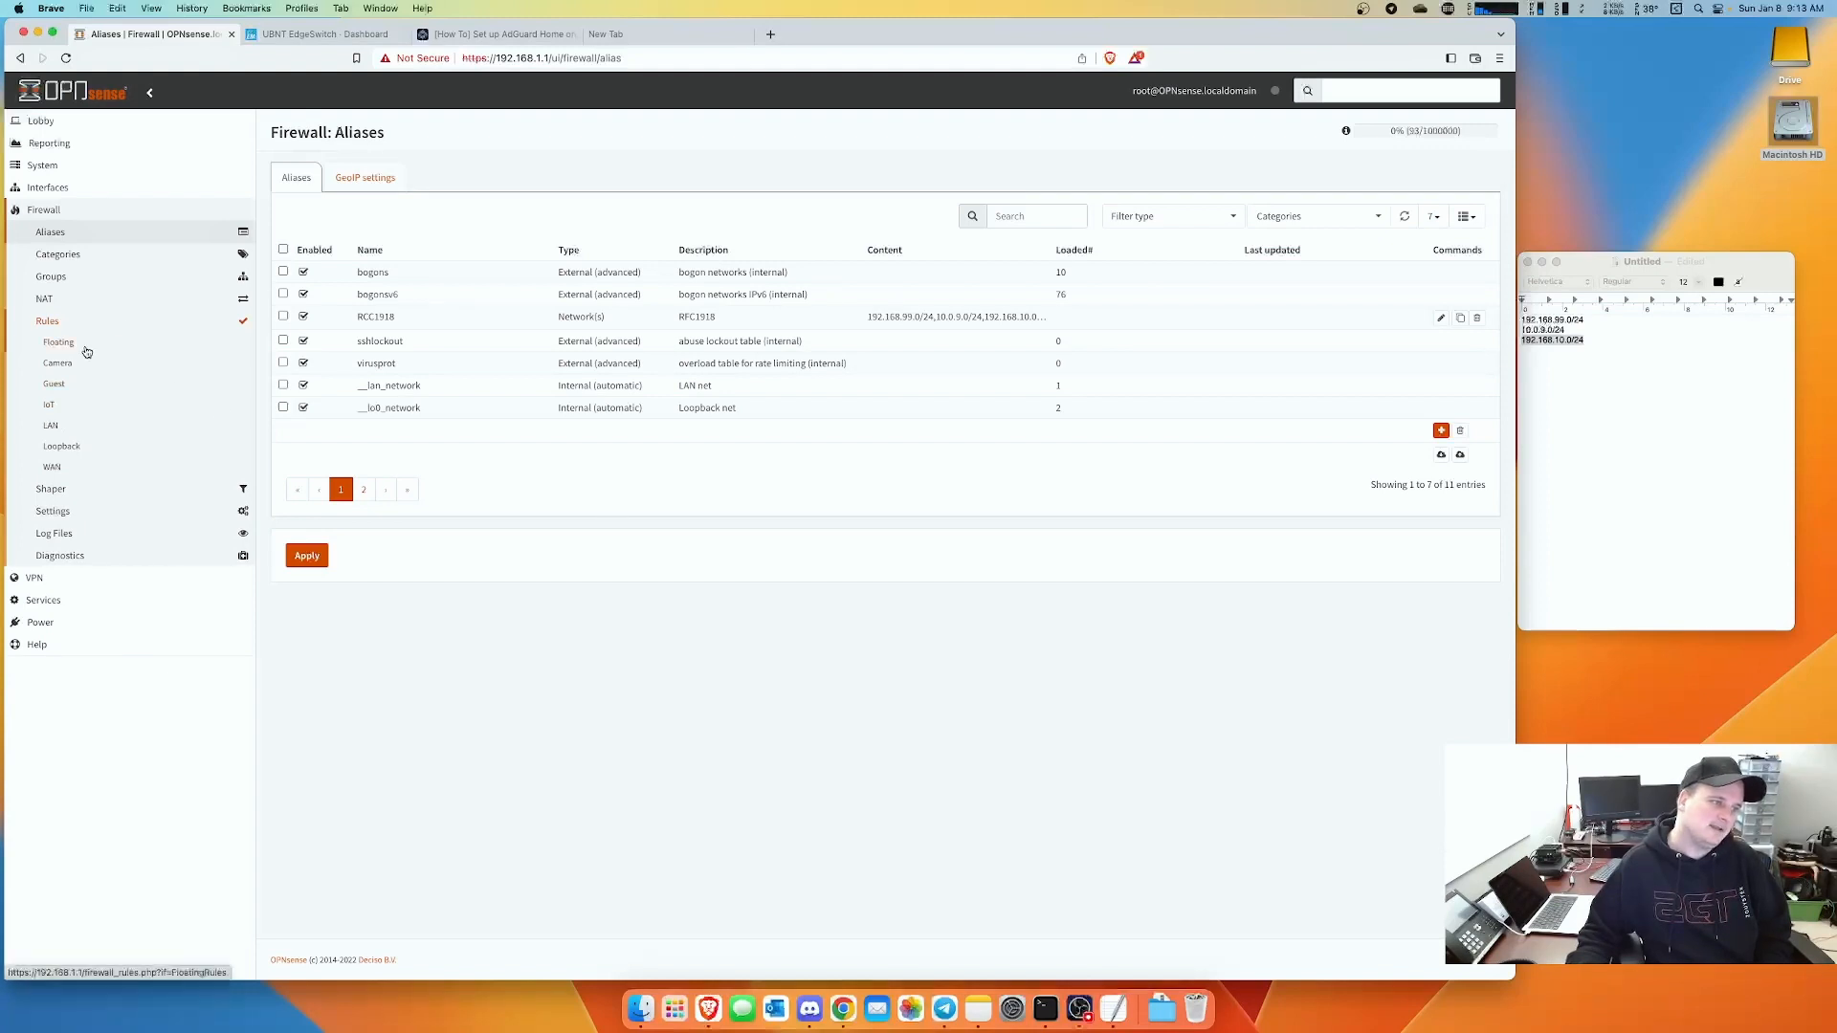
- View the LAN rules, then switch to the still-empty Camera interface rules
left_click(53, 427)
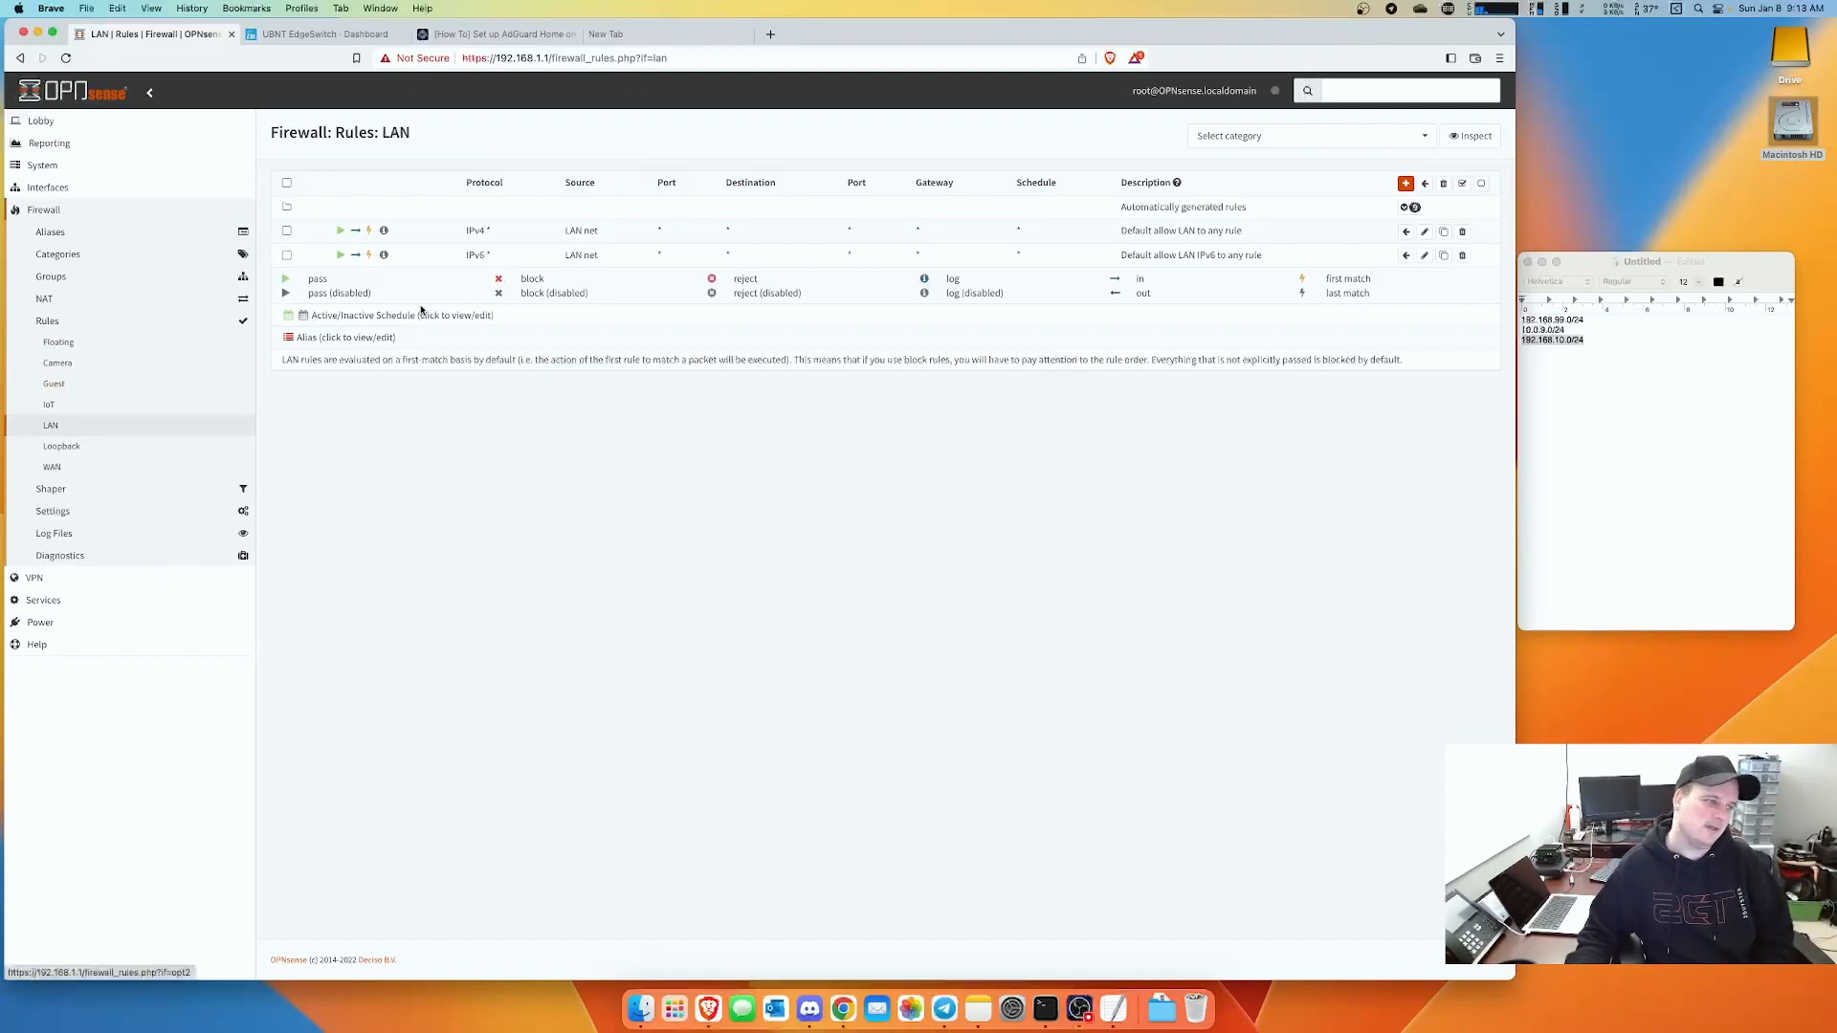
left_click(62, 364)
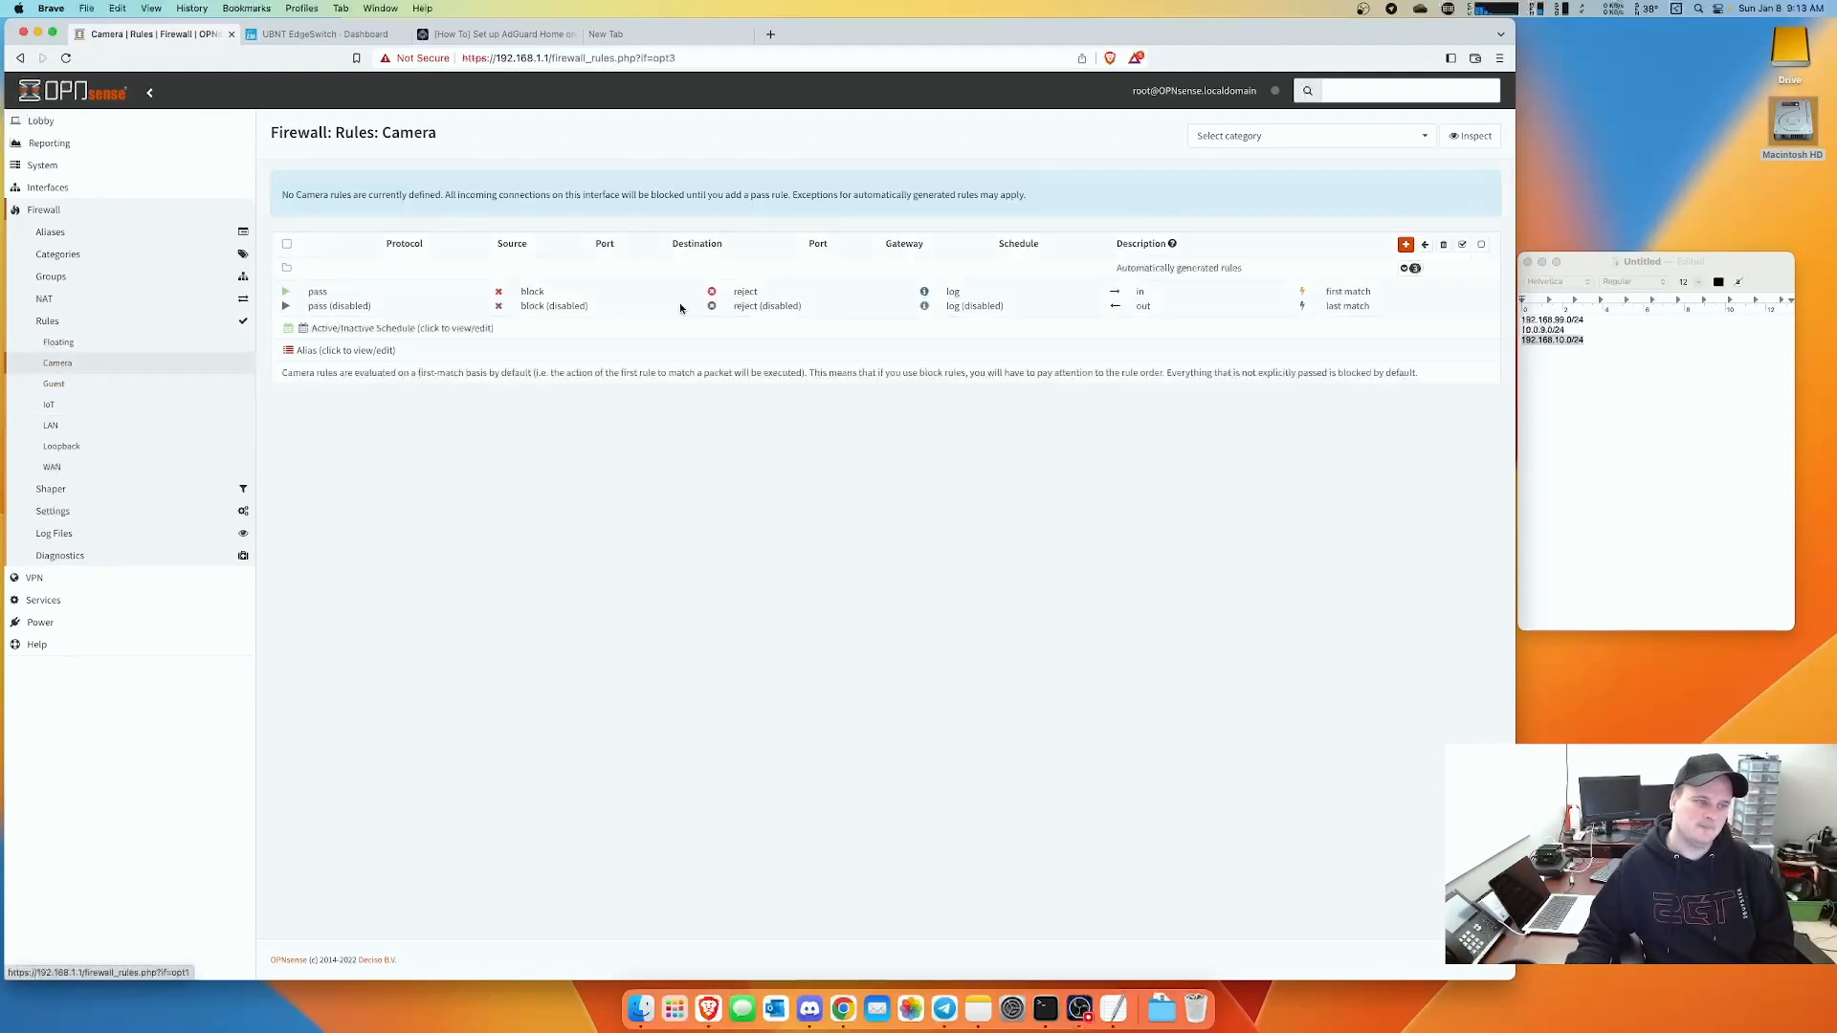
- Add an any-to-any IPv4 pass rule described 'Camera - Default' and apply the changes
left_click(1406, 245)
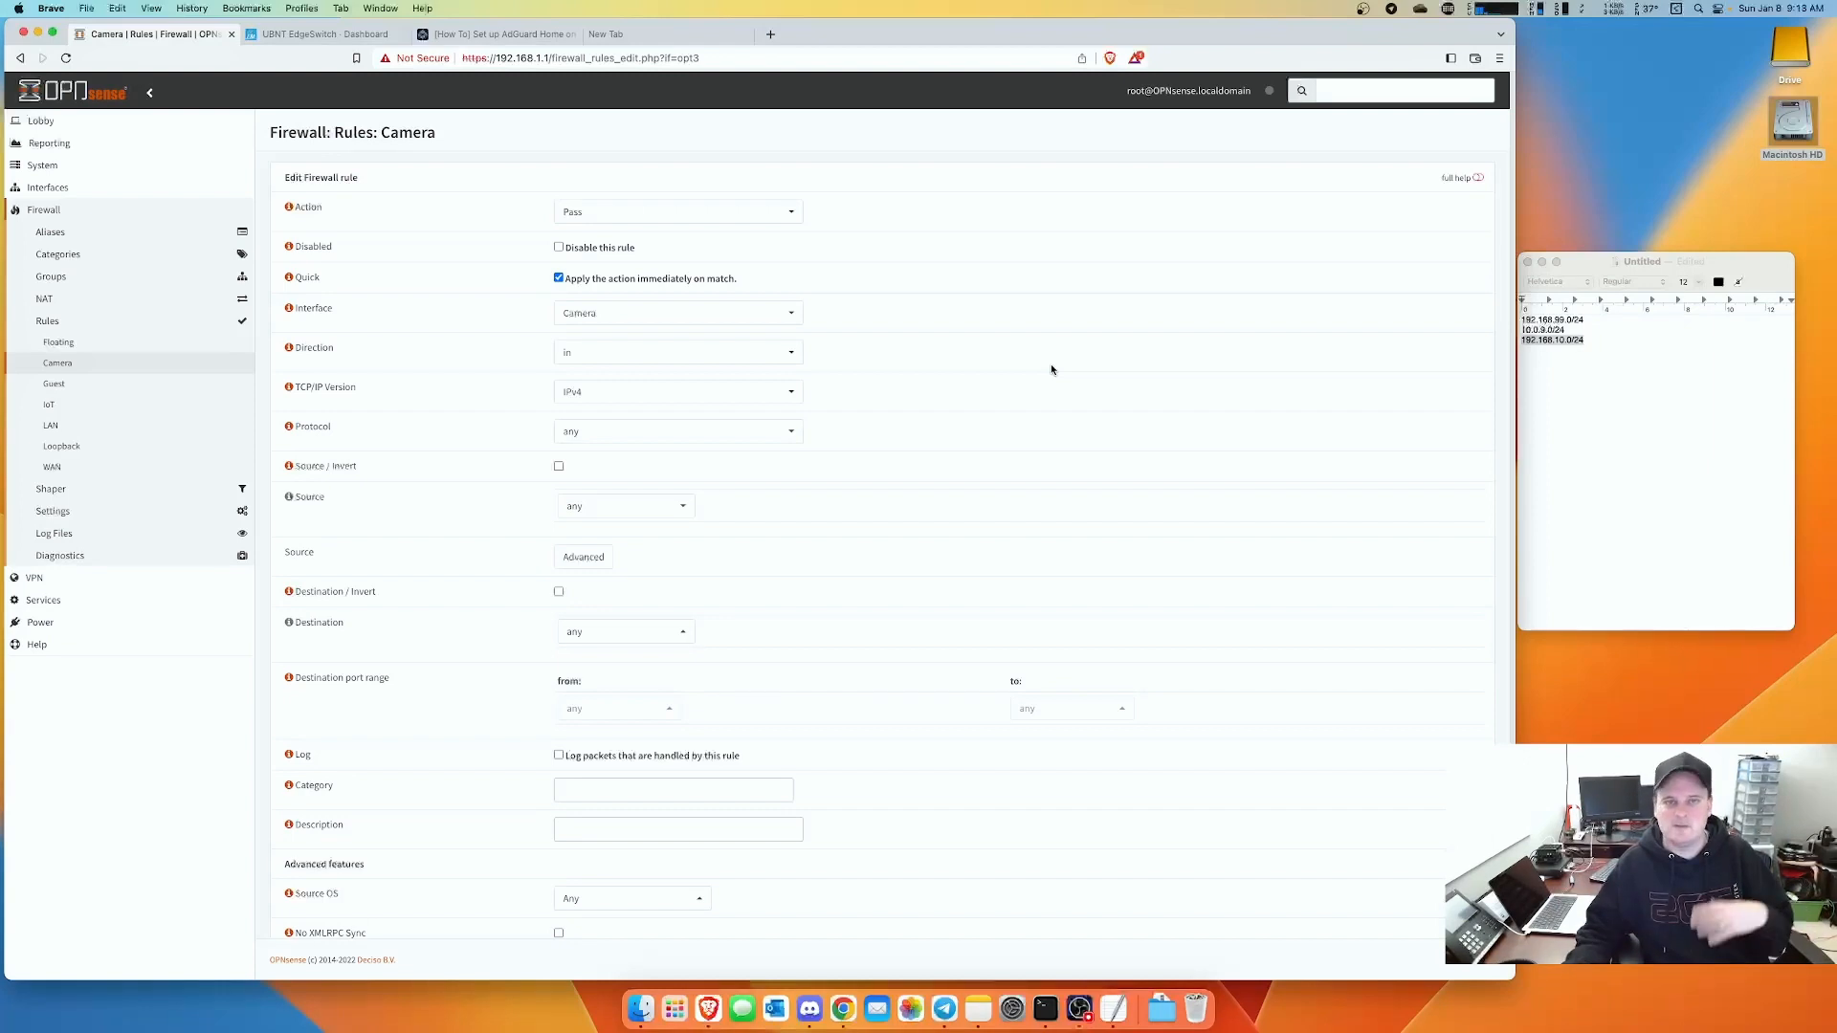
scroll(1384, 657, "down", 3)
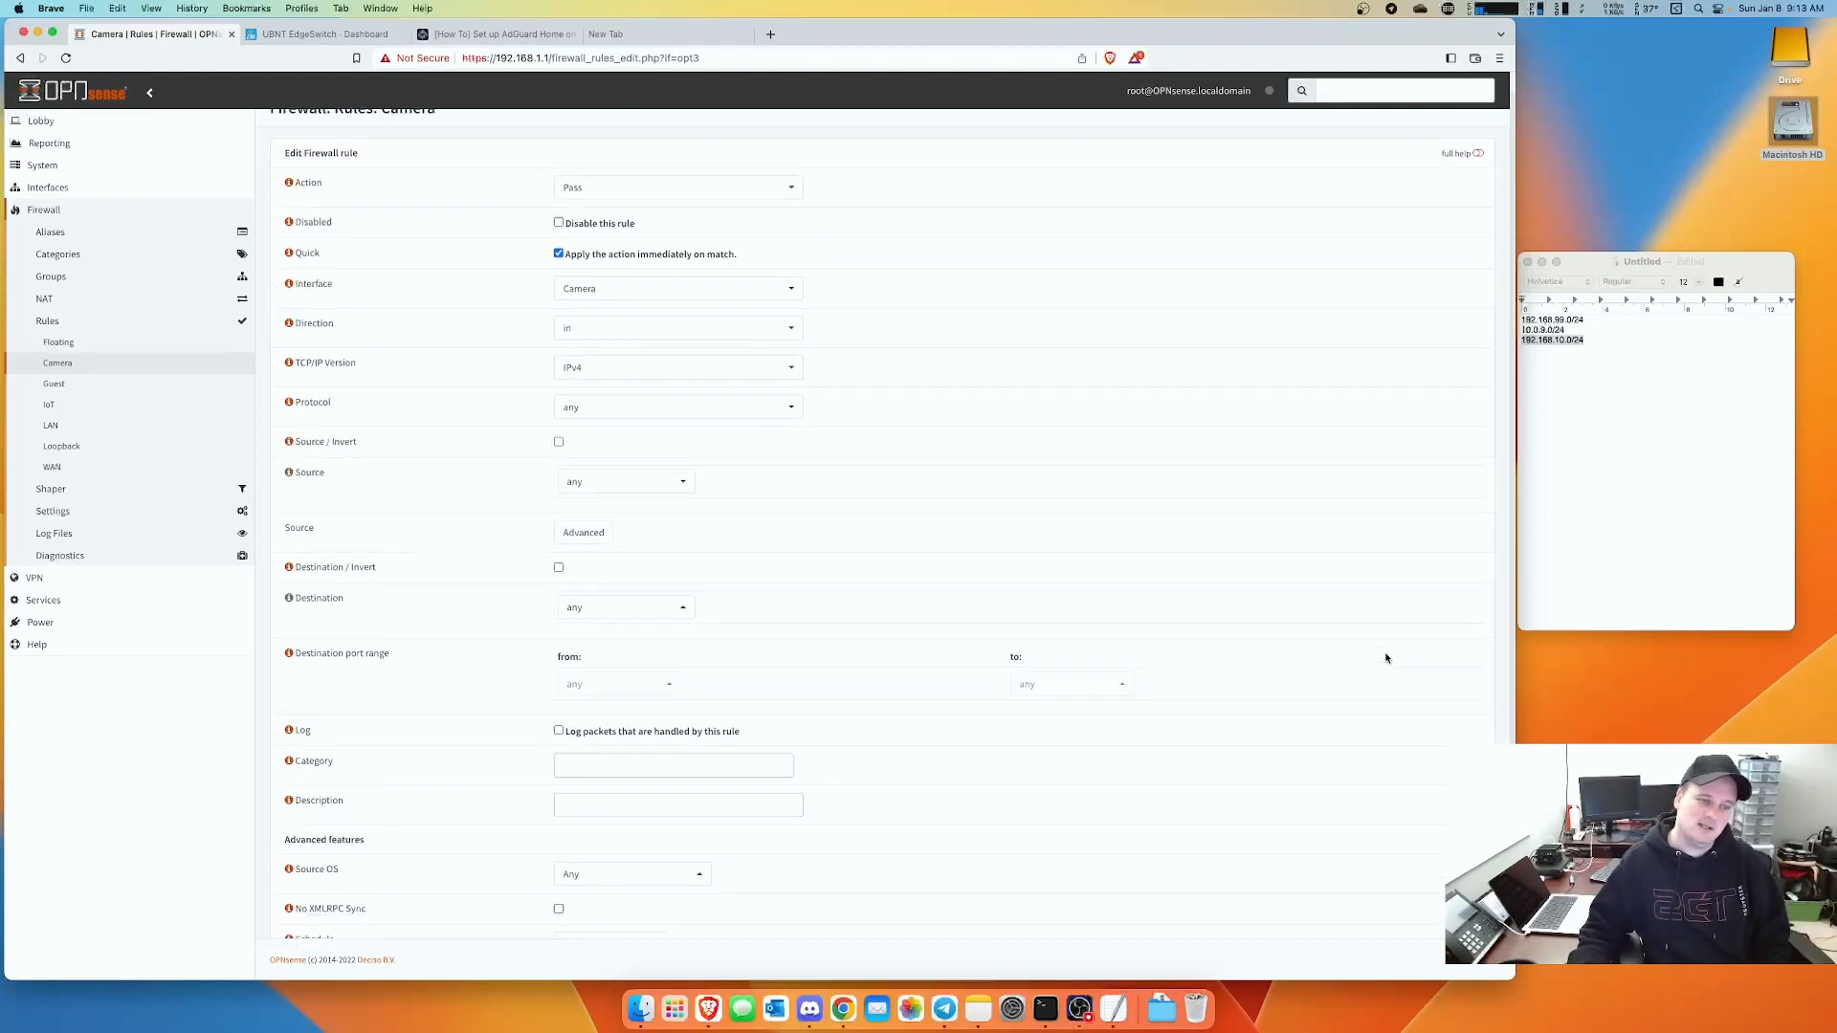
scroll(1382, 650, "down", 2)
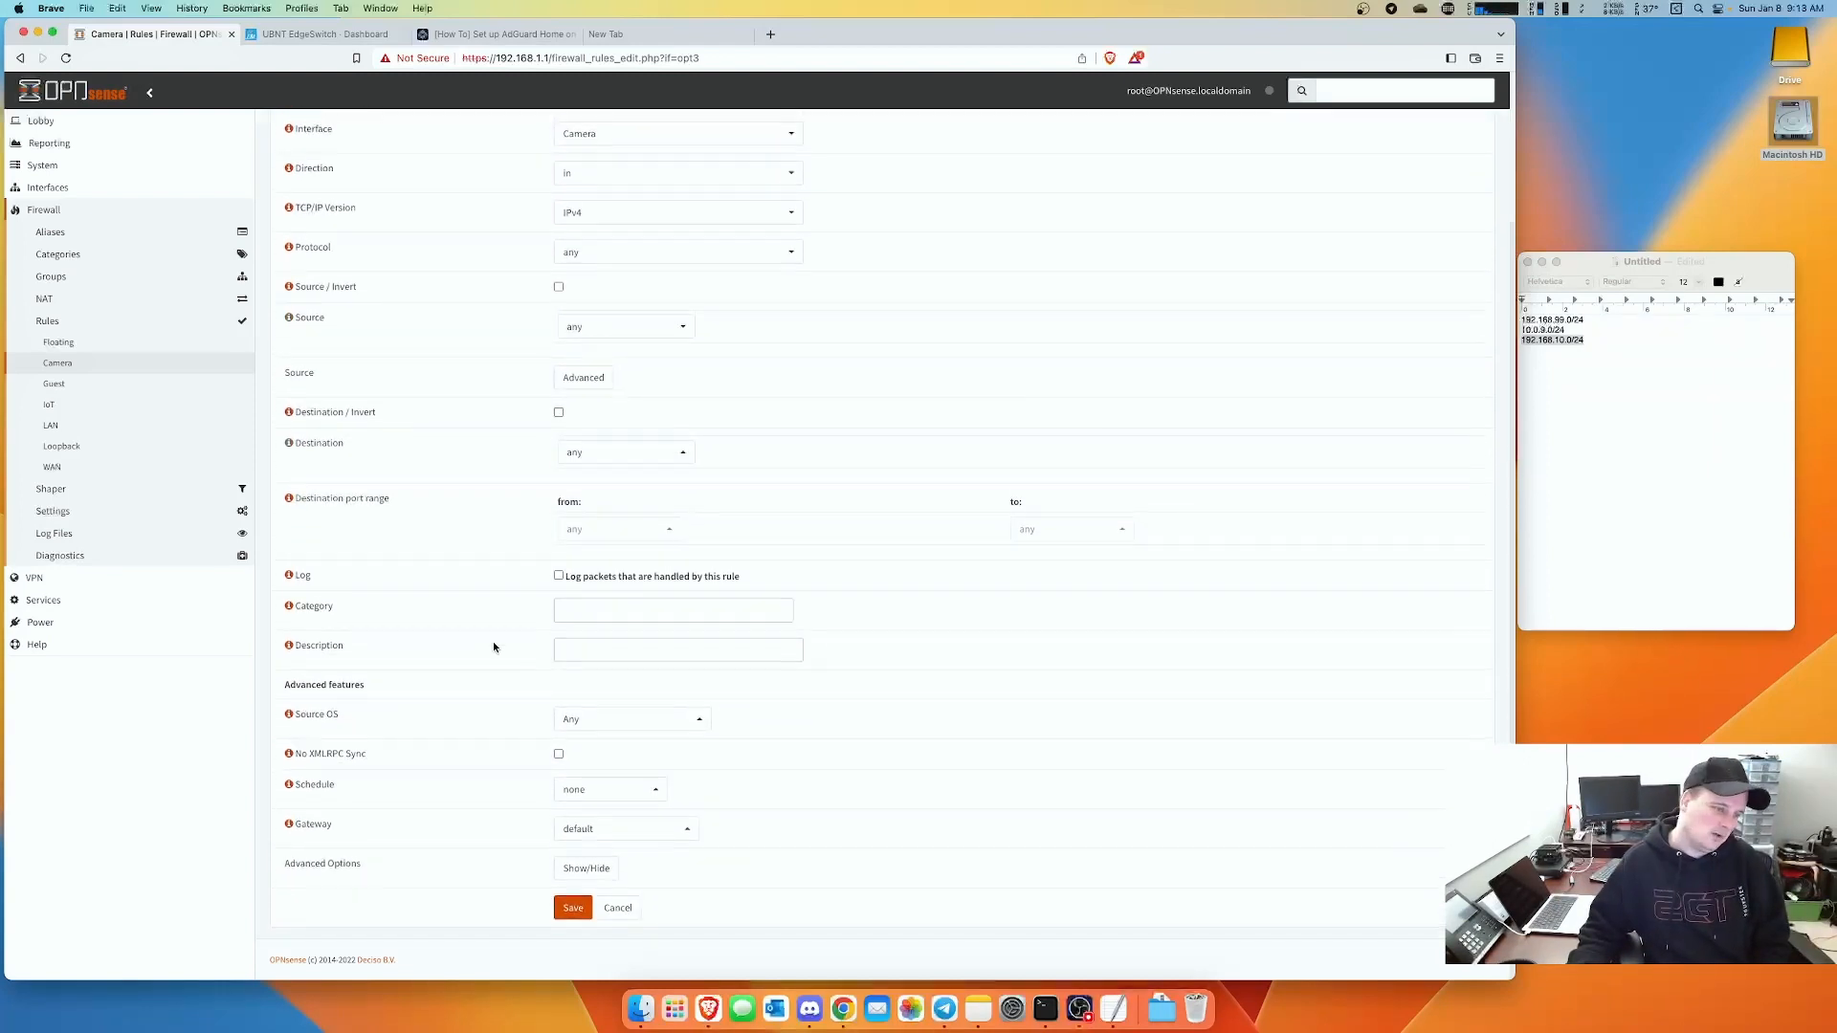
left_click(596, 650)
type("Camera - Default")
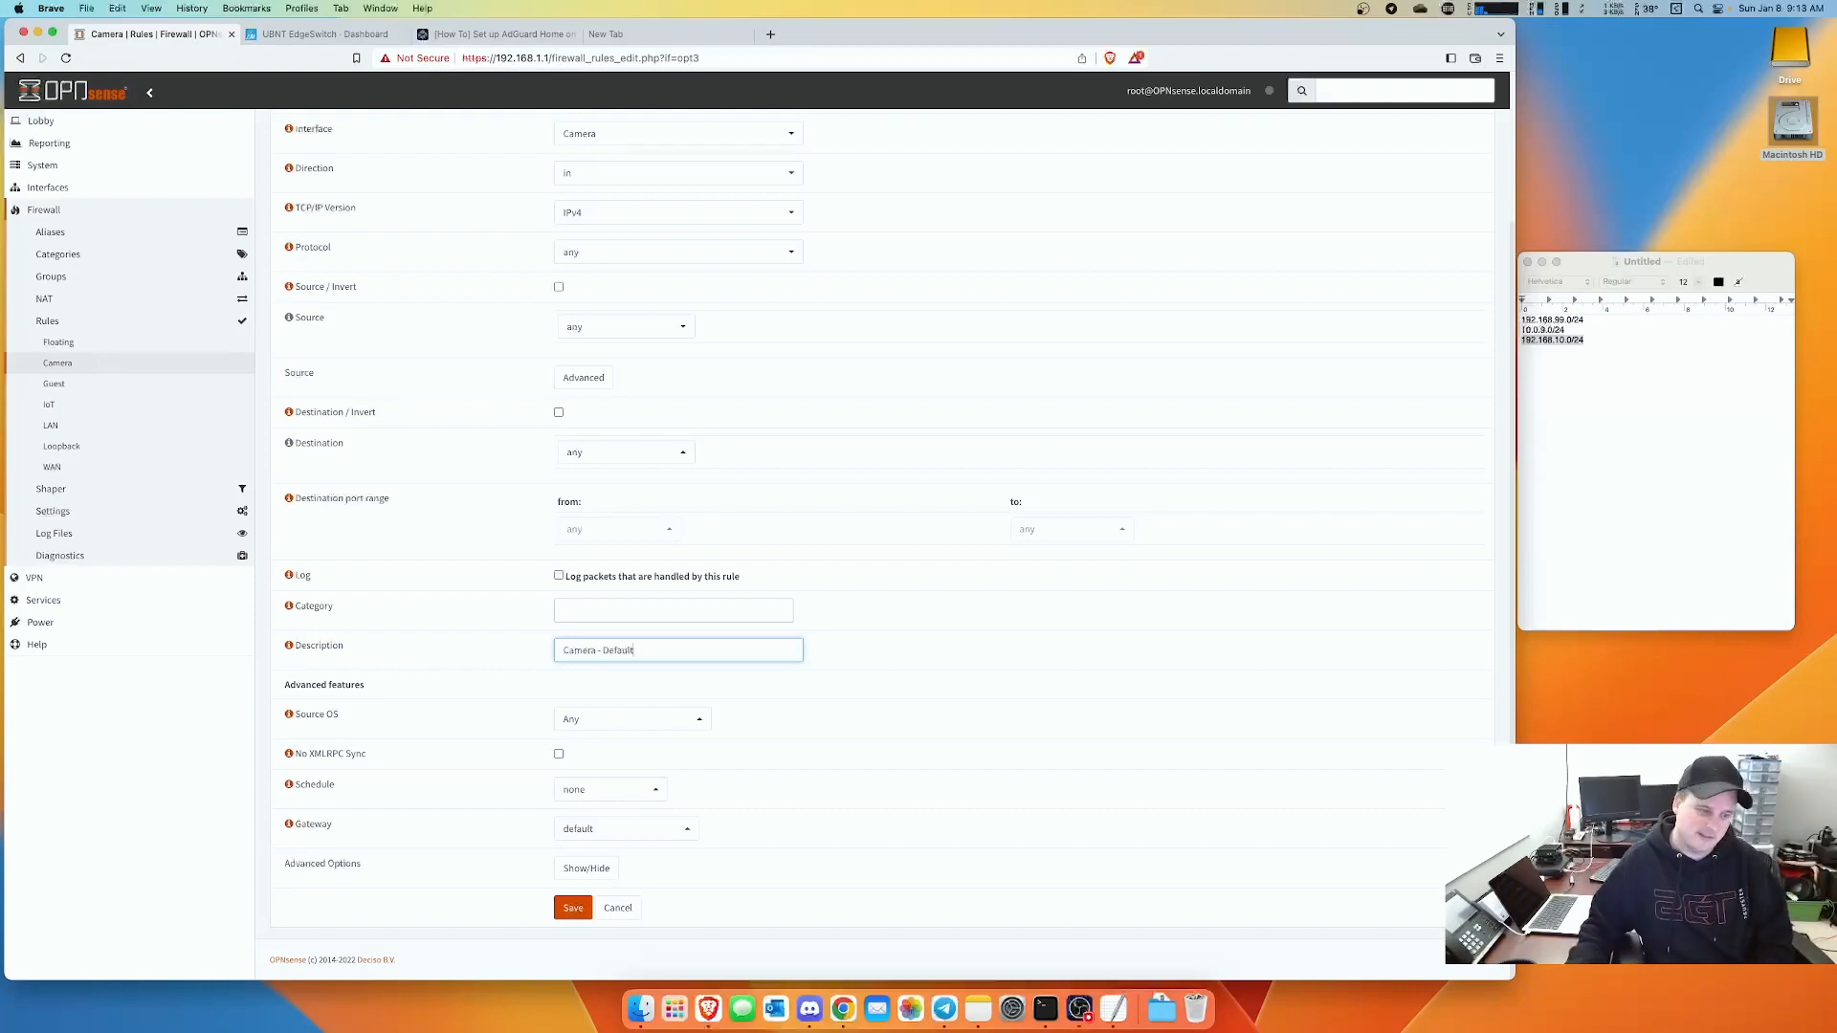
left_click(572, 914)
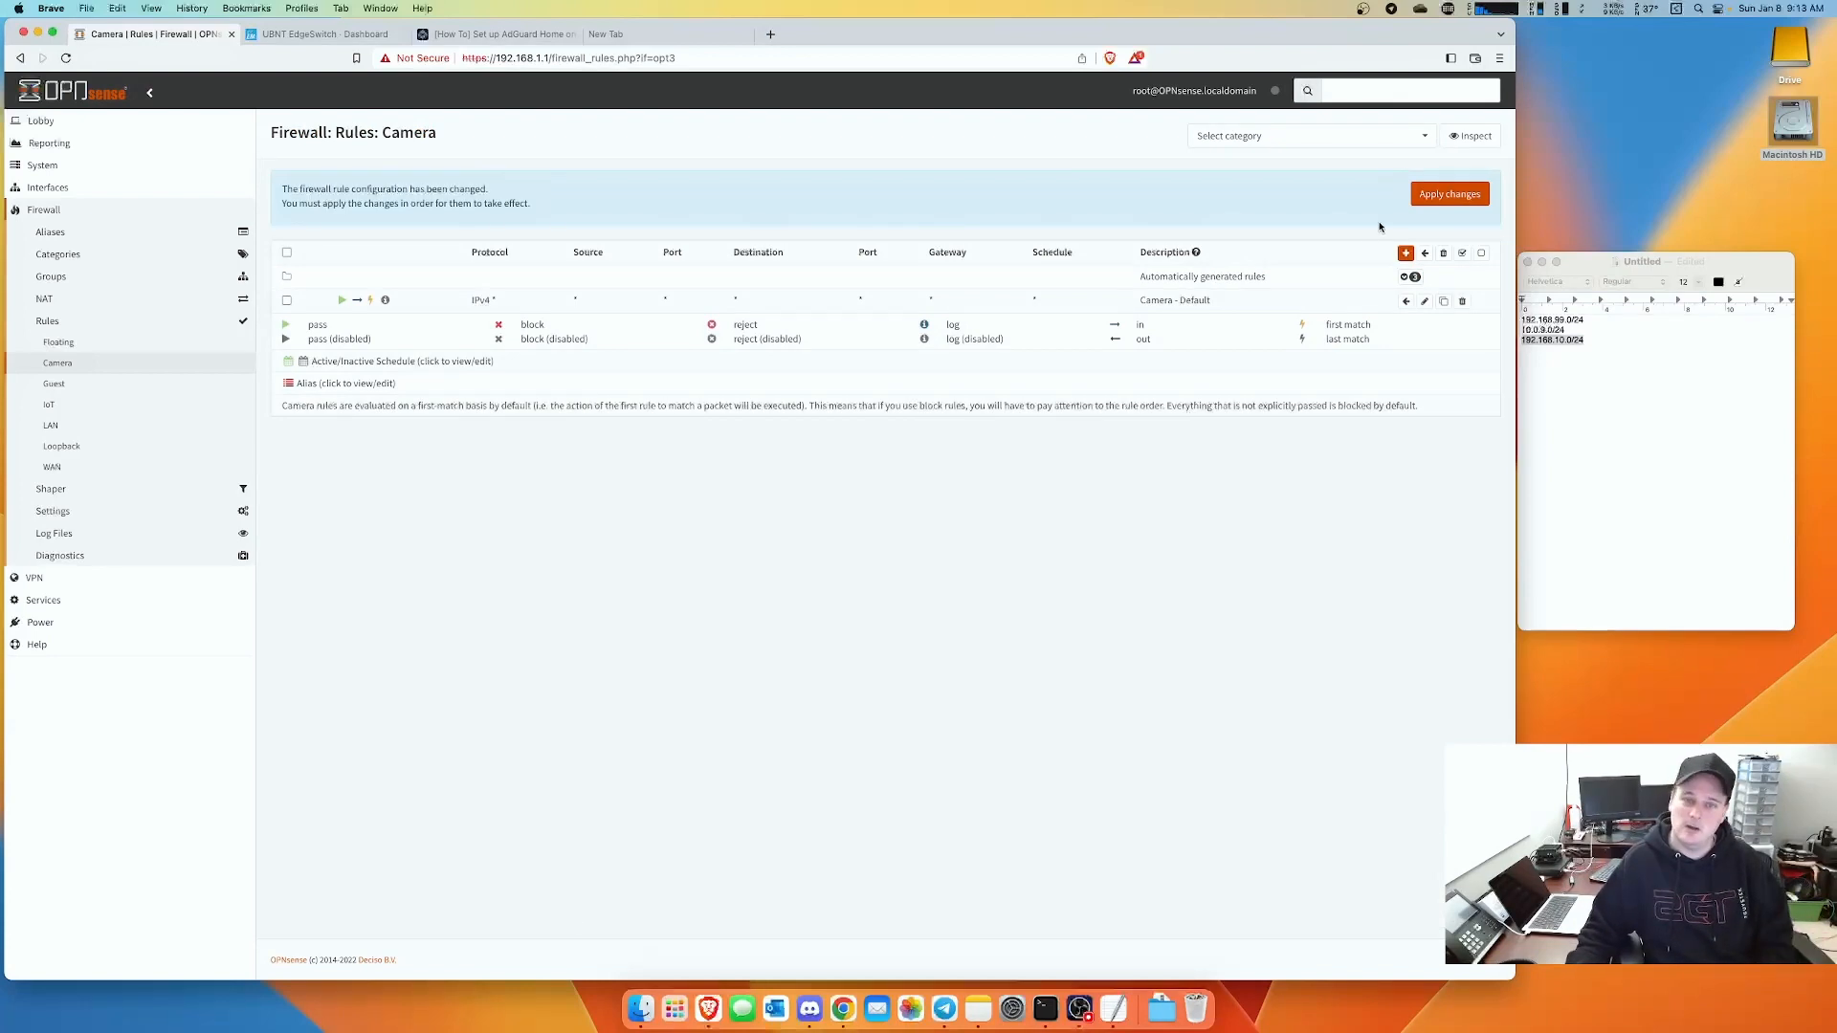
left_click(1462, 196)
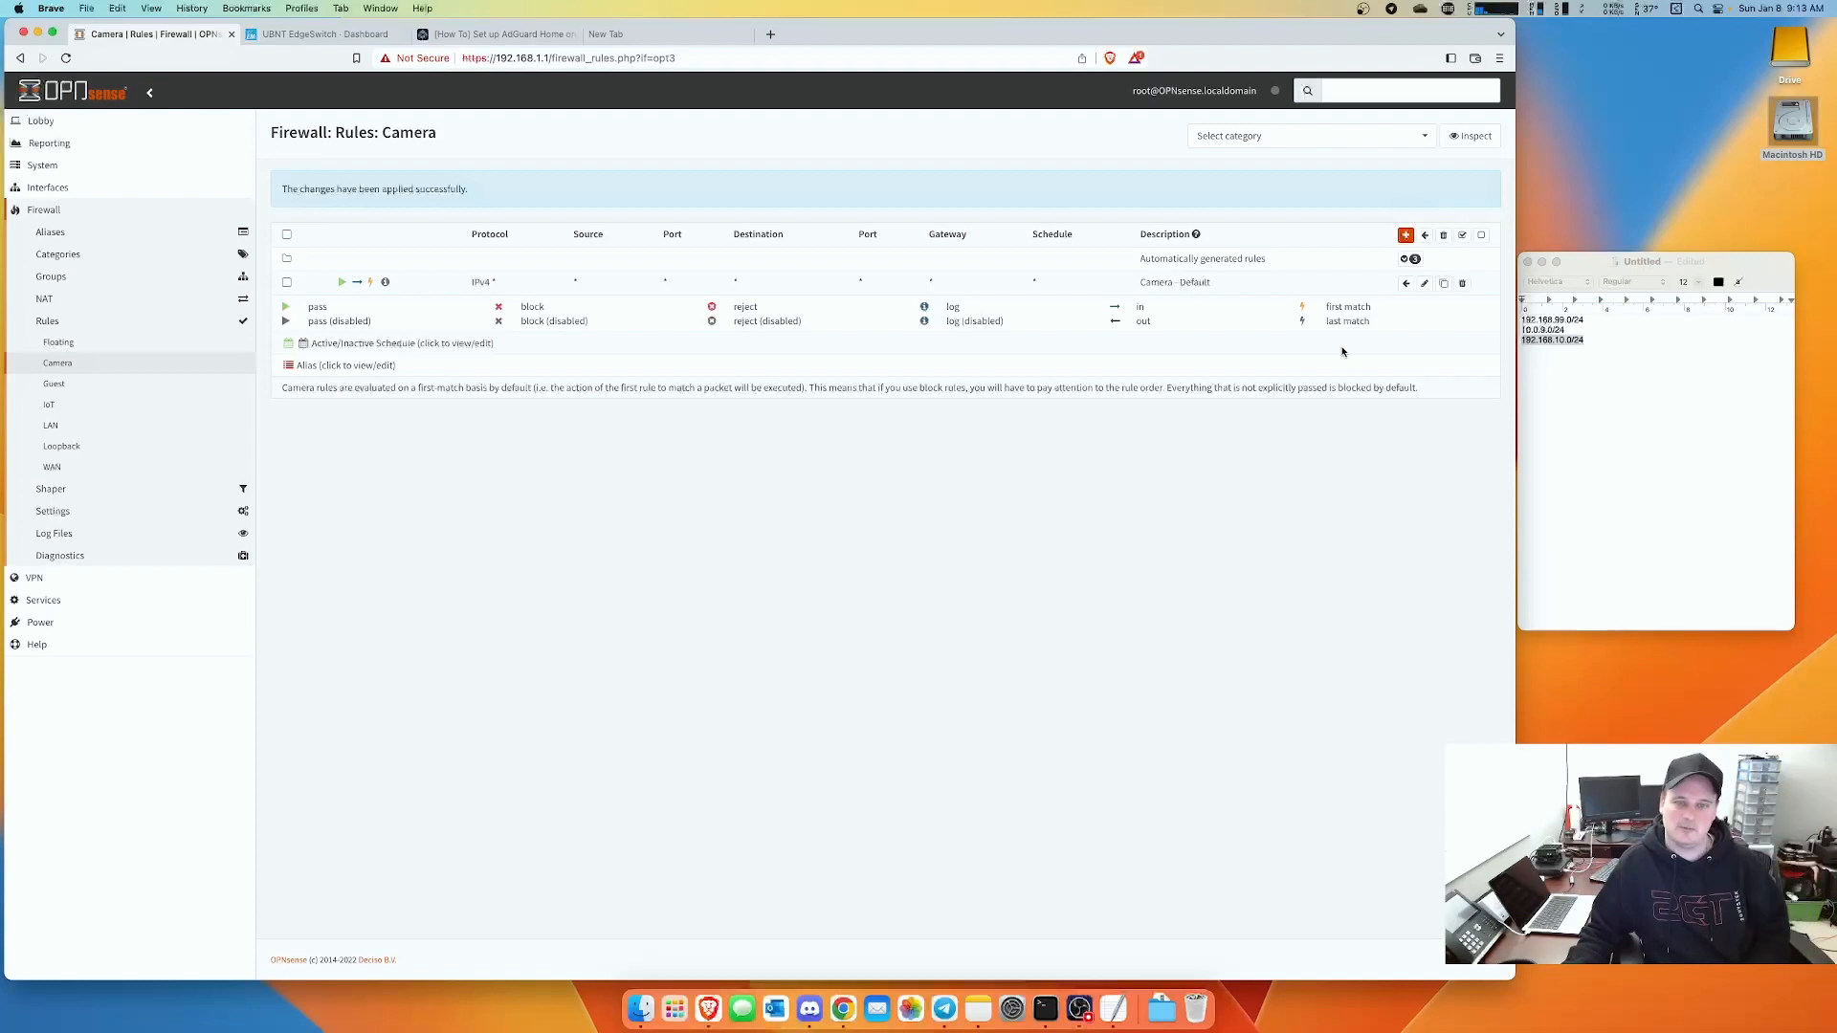
left_click(1403, 236)
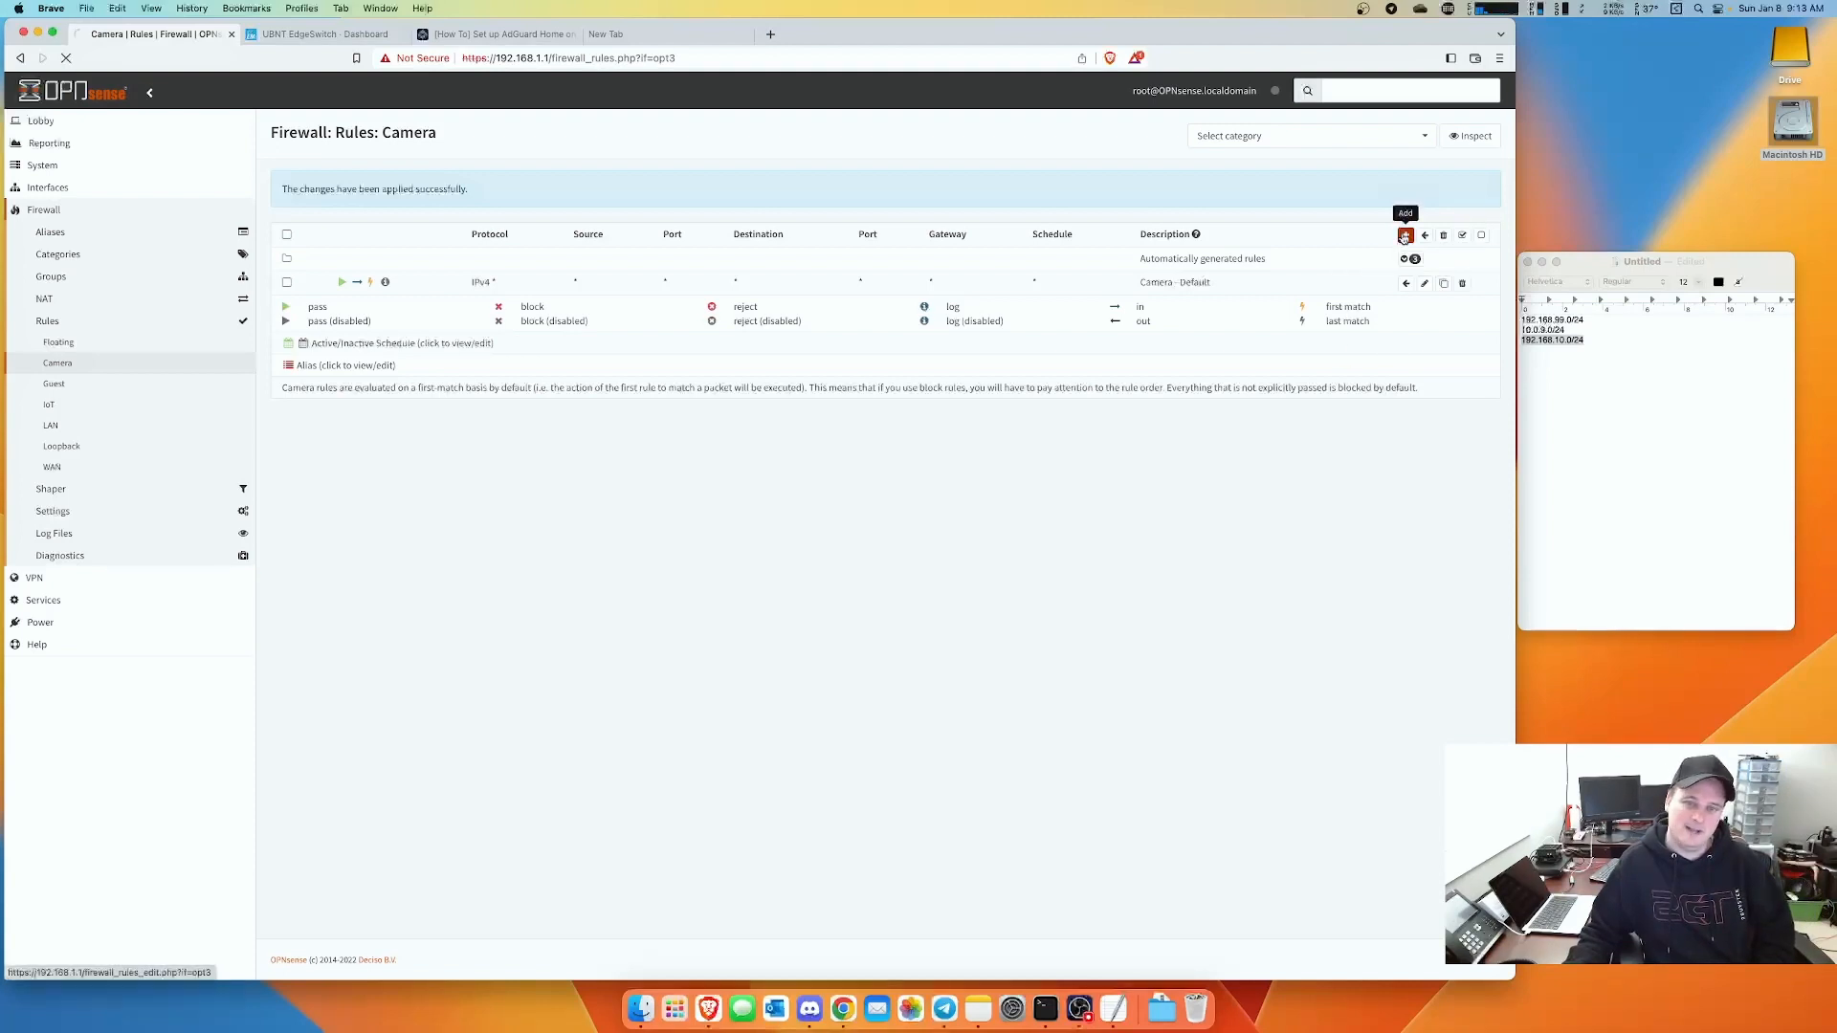
- Set a new Camera rule to Block with source and destination both RCC1918
left_click(614, 214)
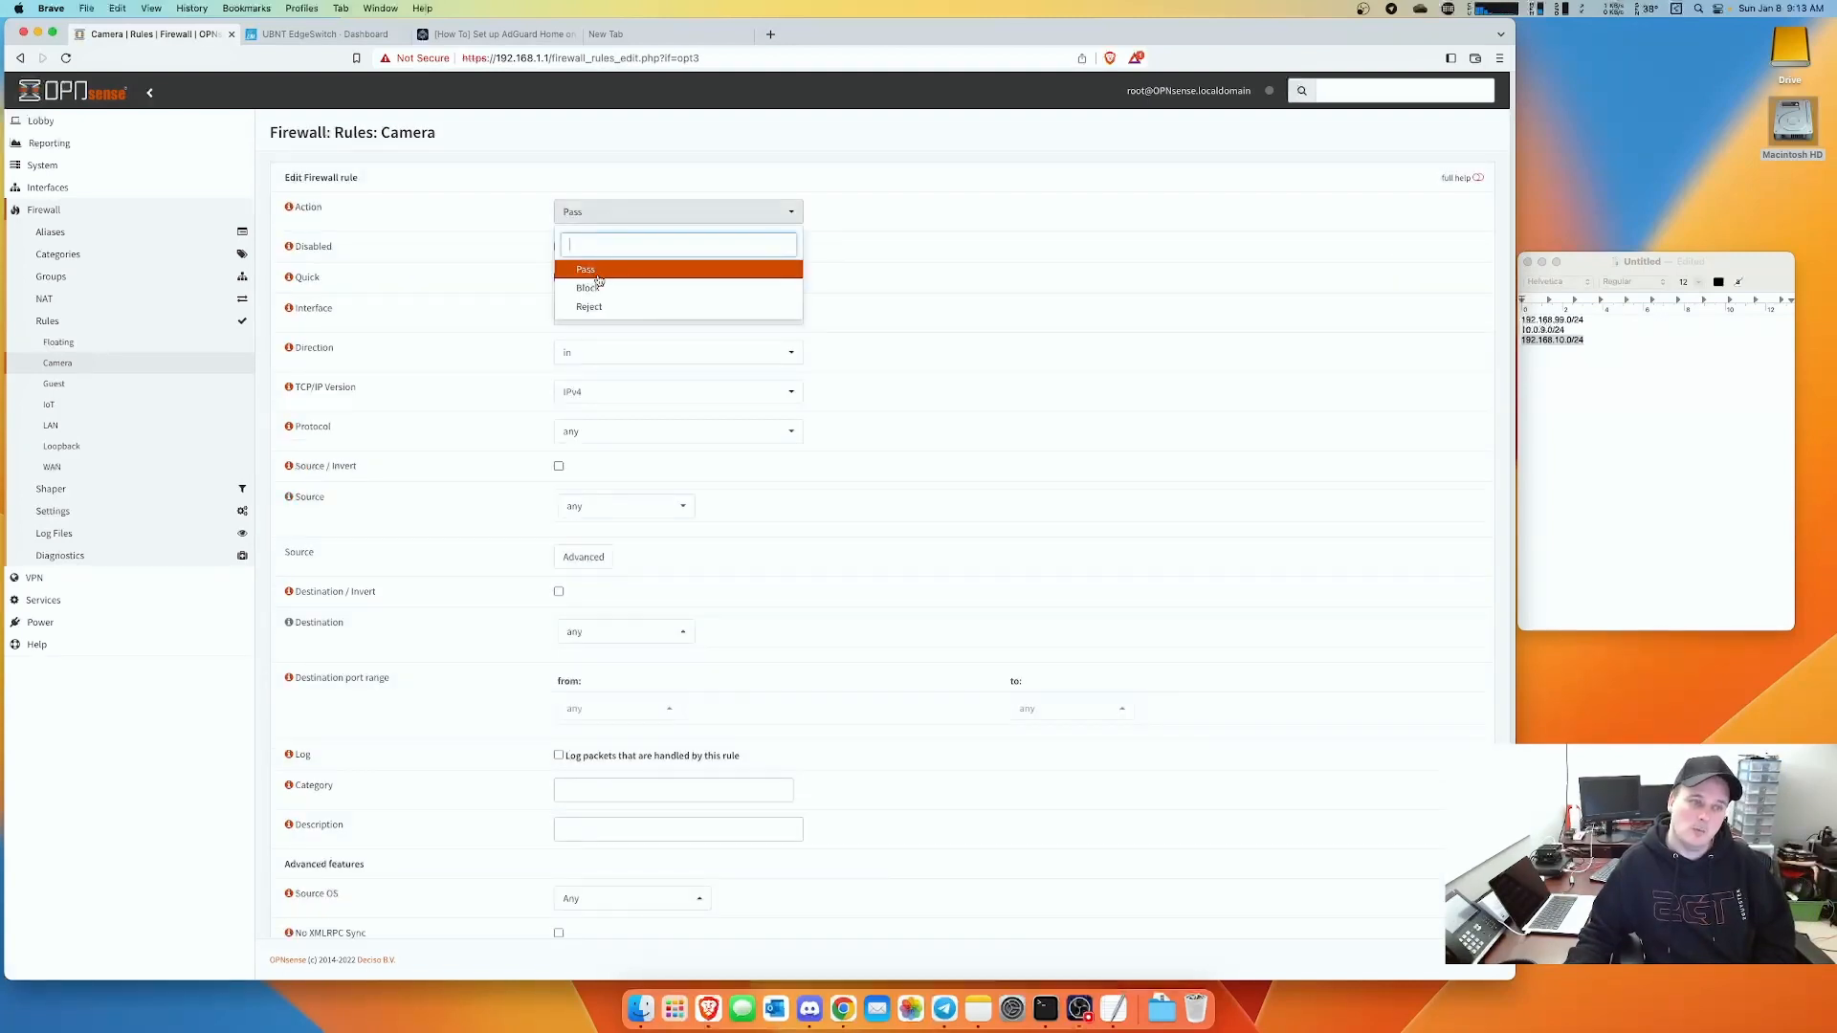
left_click(597, 289)
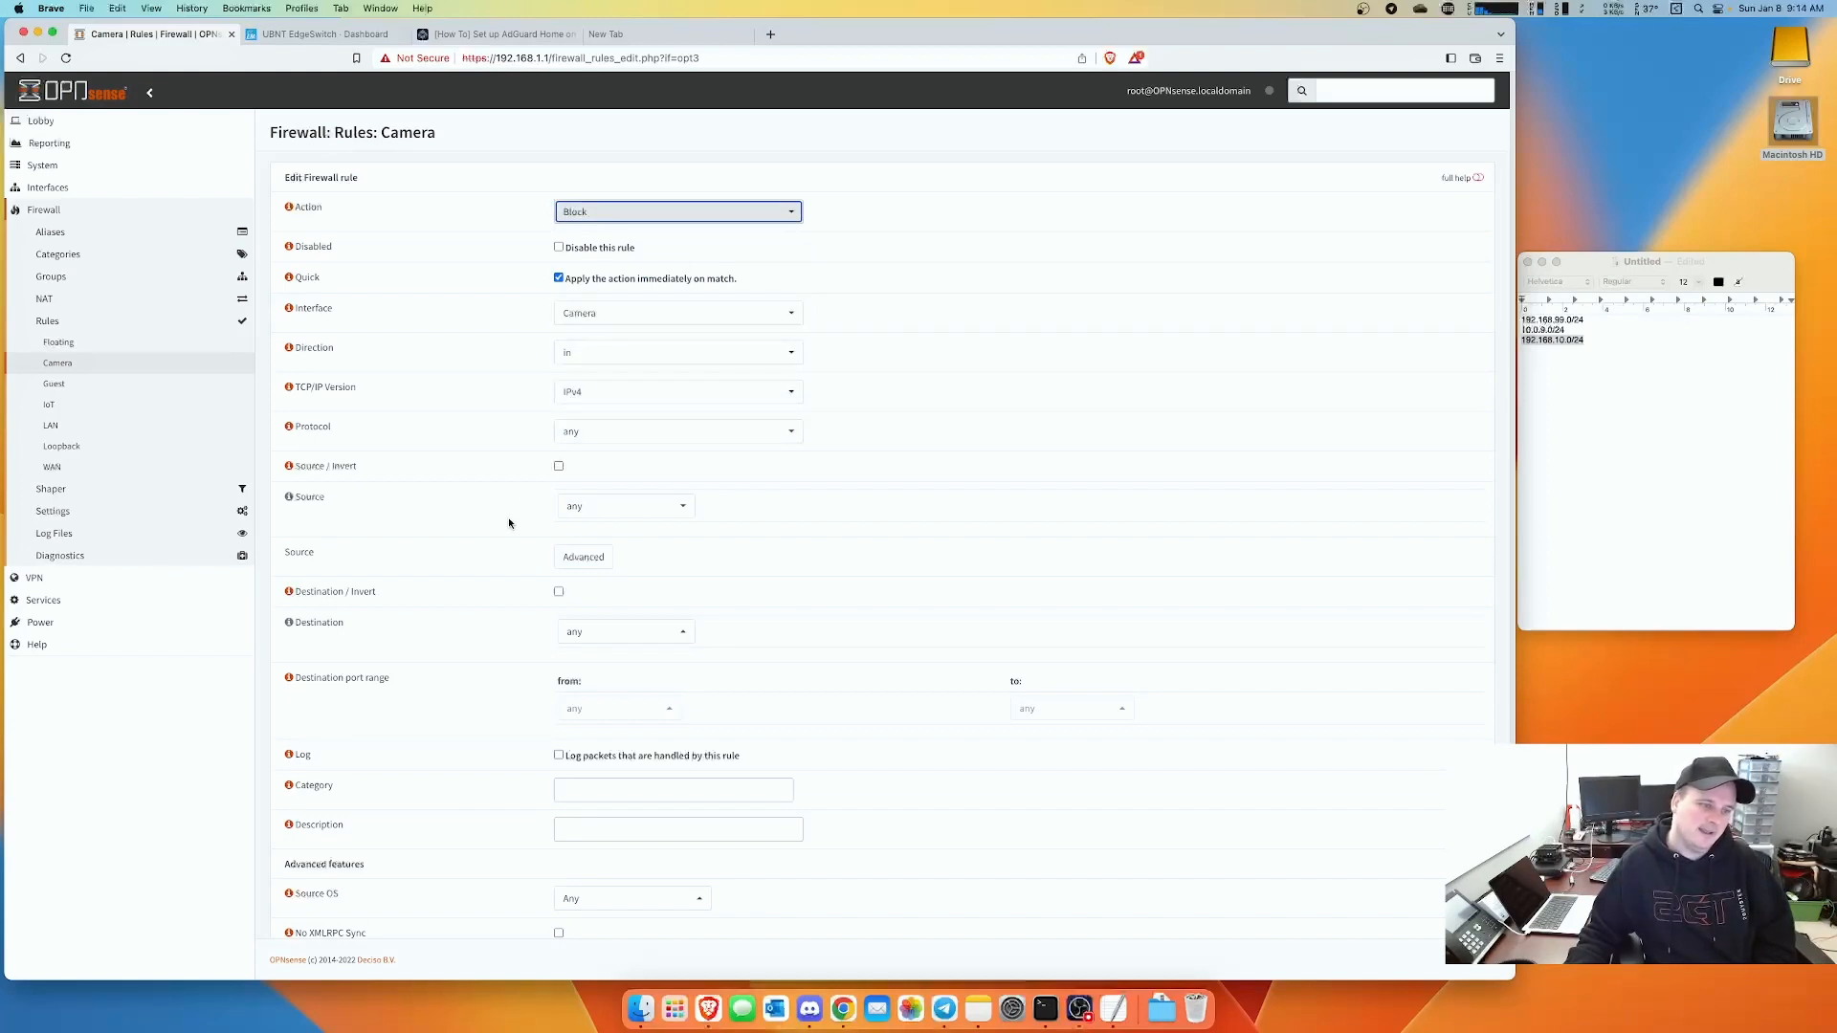
left_click(616, 514)
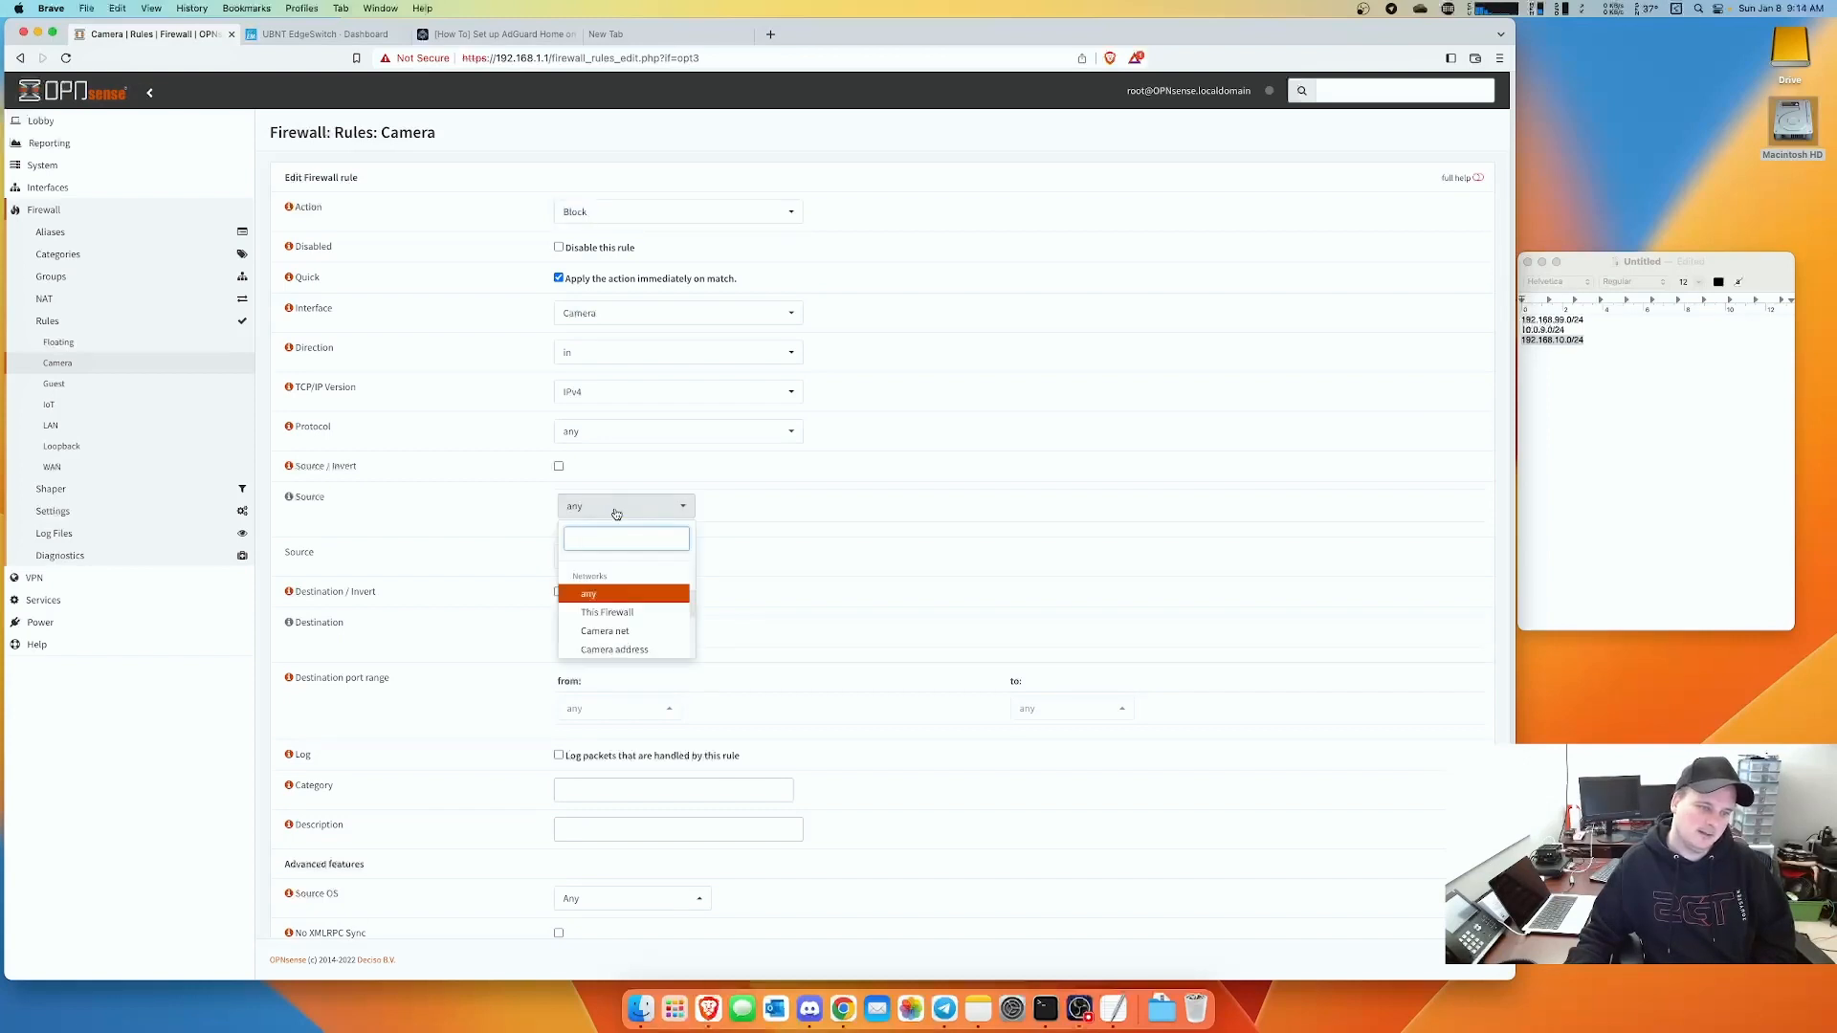
scroll(654, 602, "down", 5)
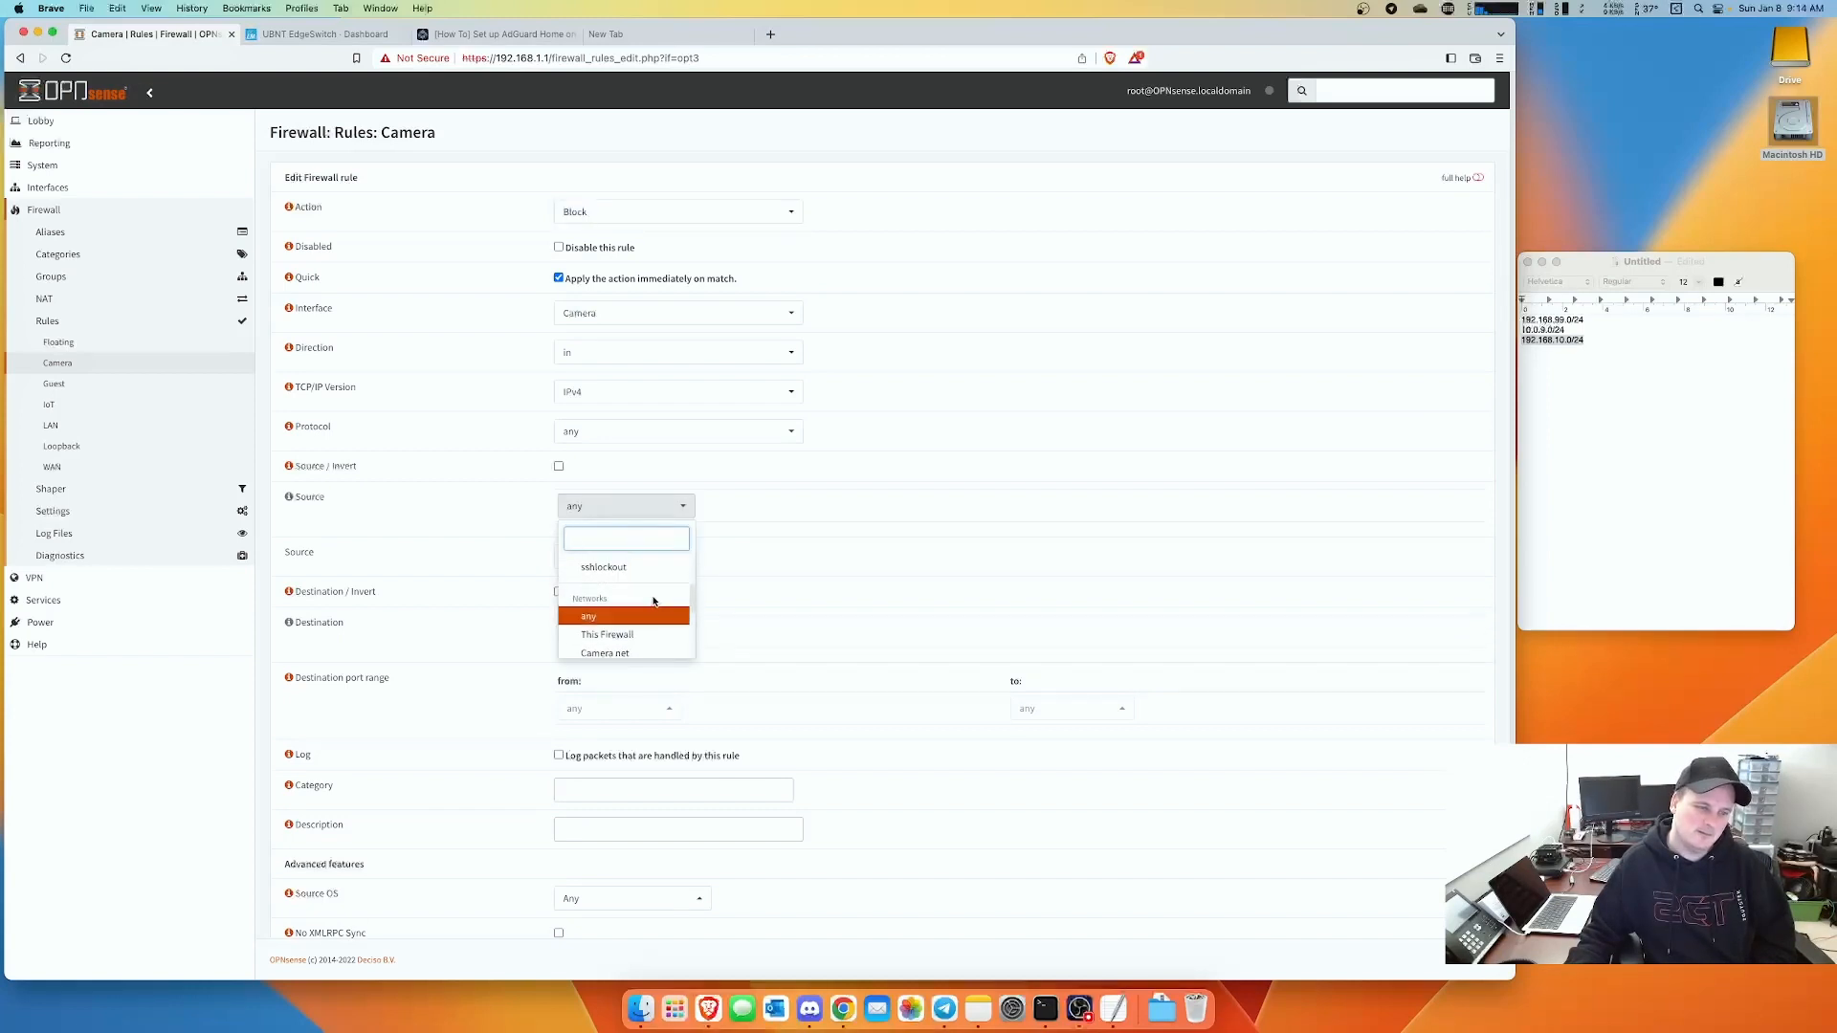
left_click(615, 600)
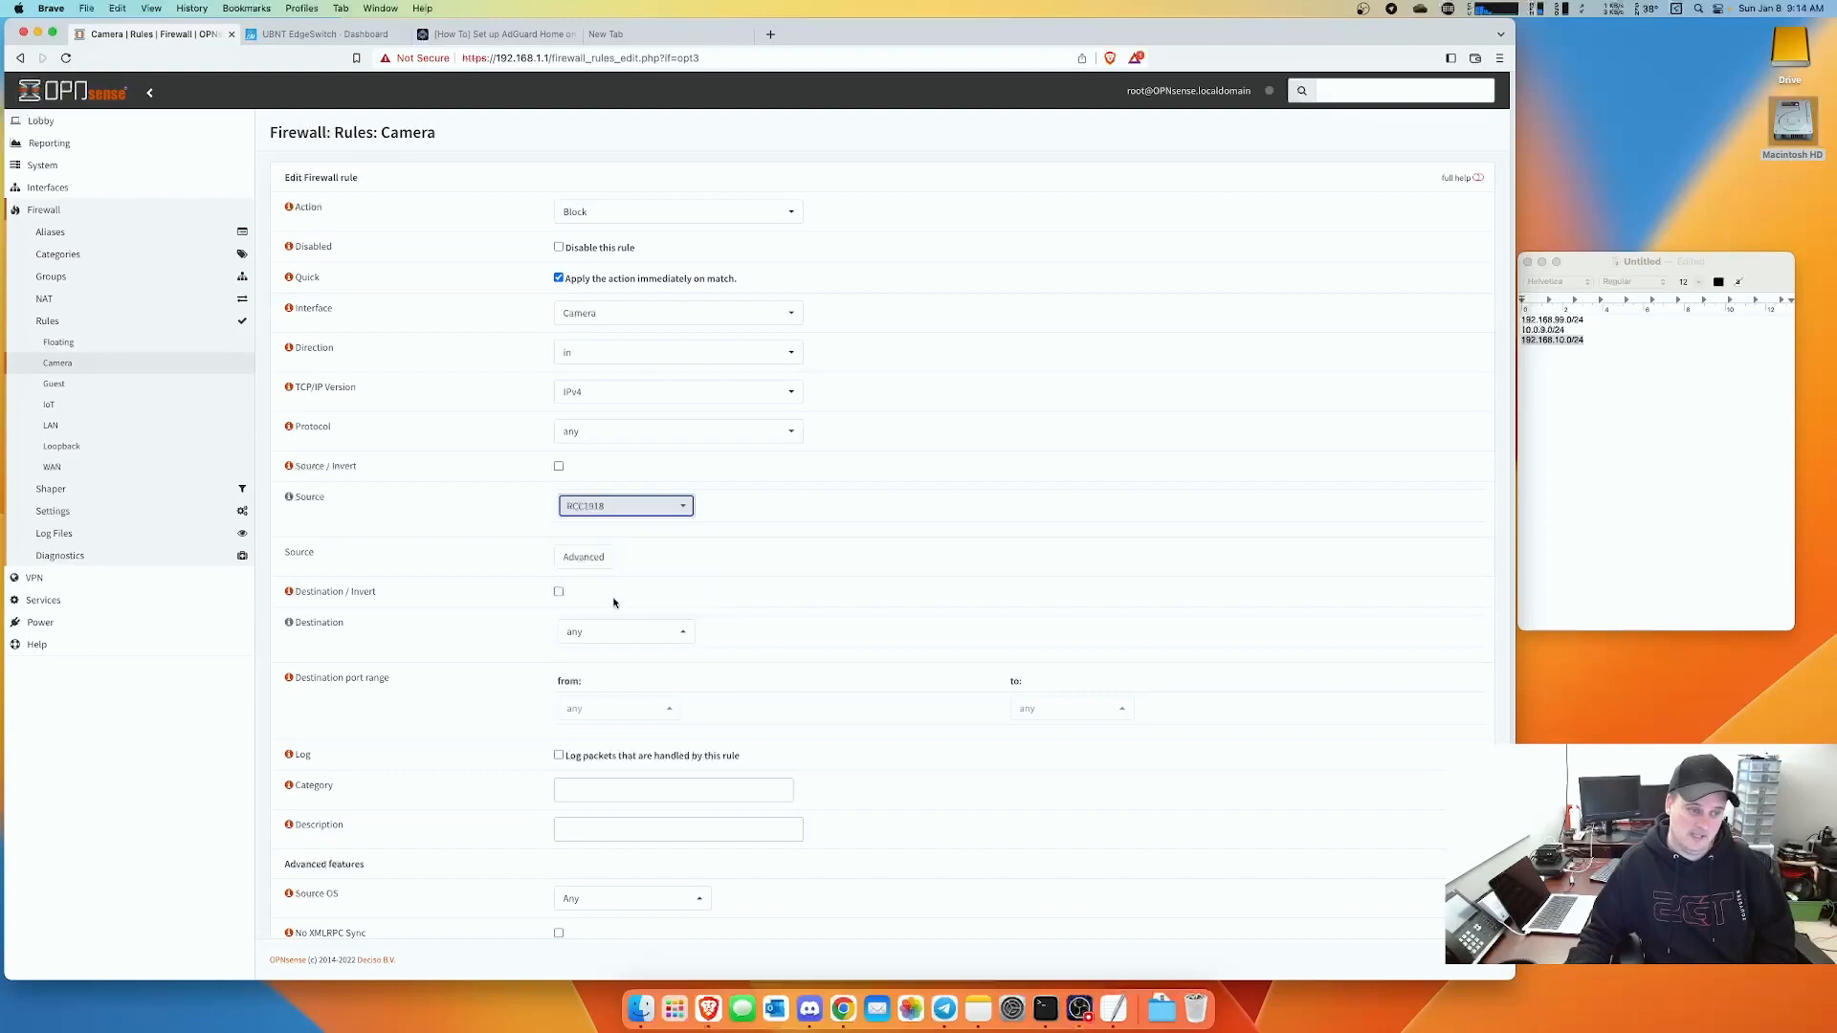
left_click(605, 632)
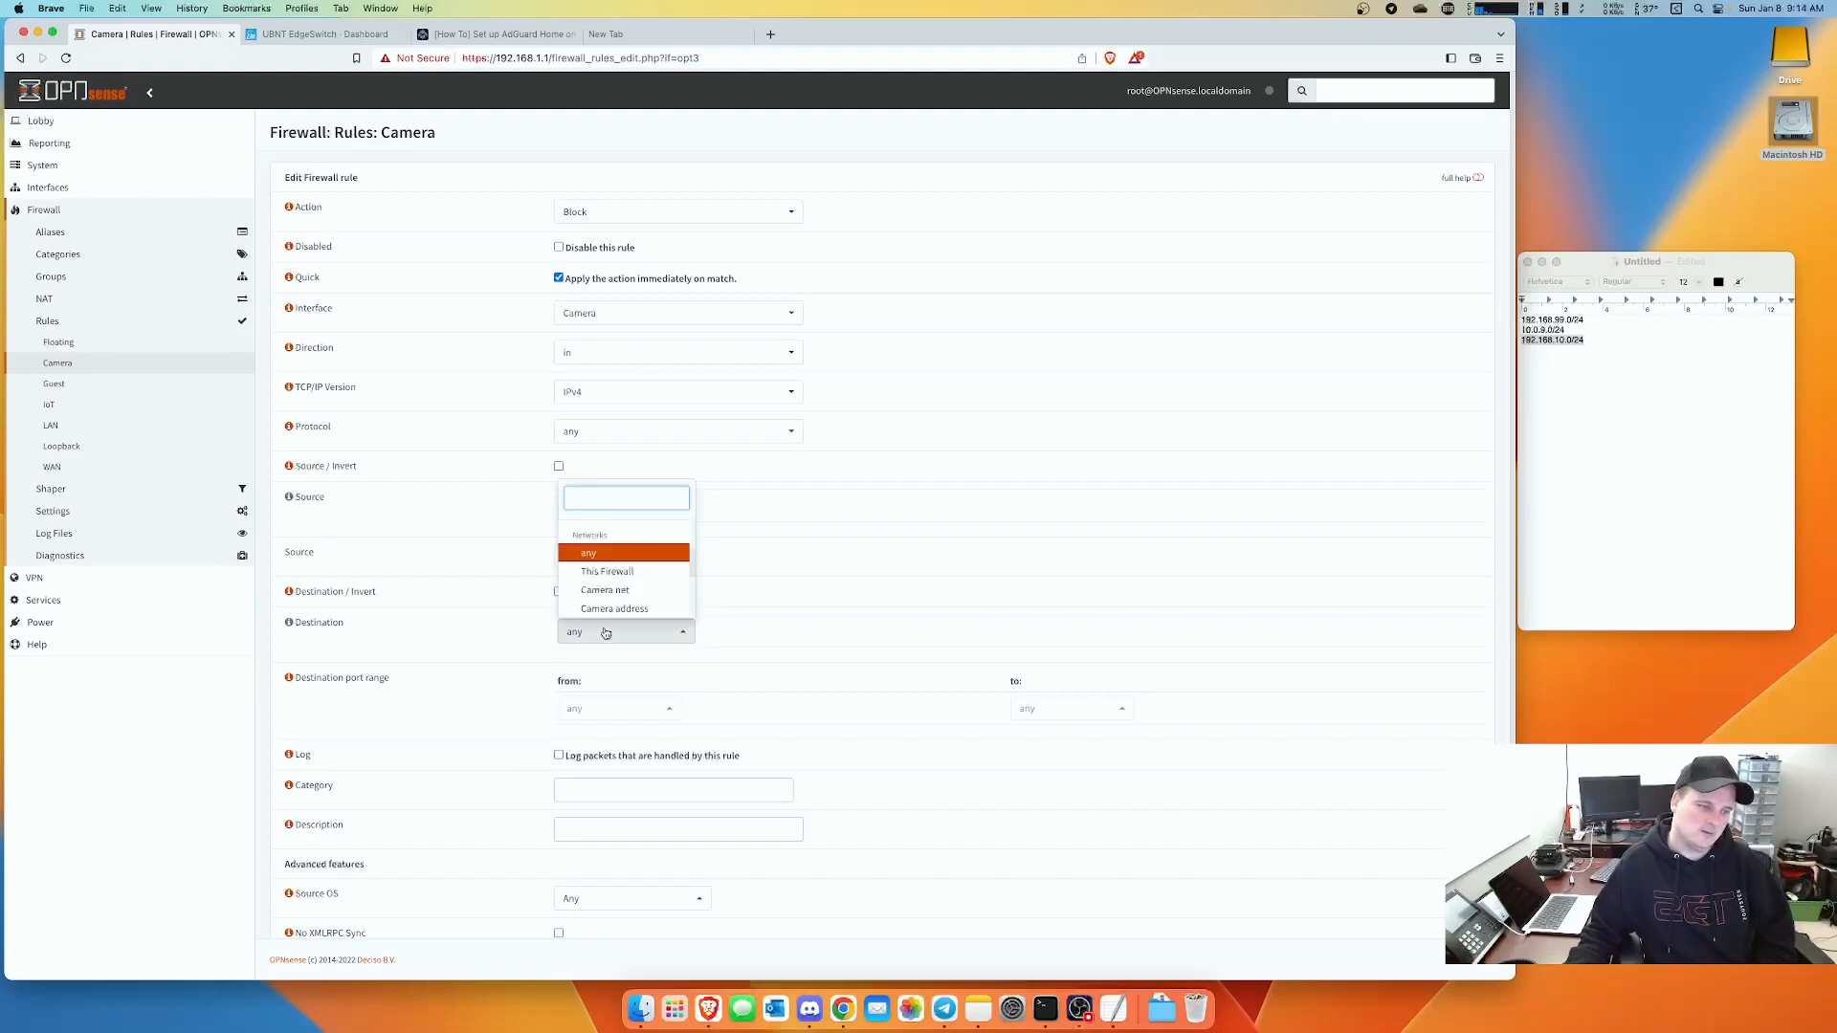
scroll(613, 593, "down", 5)
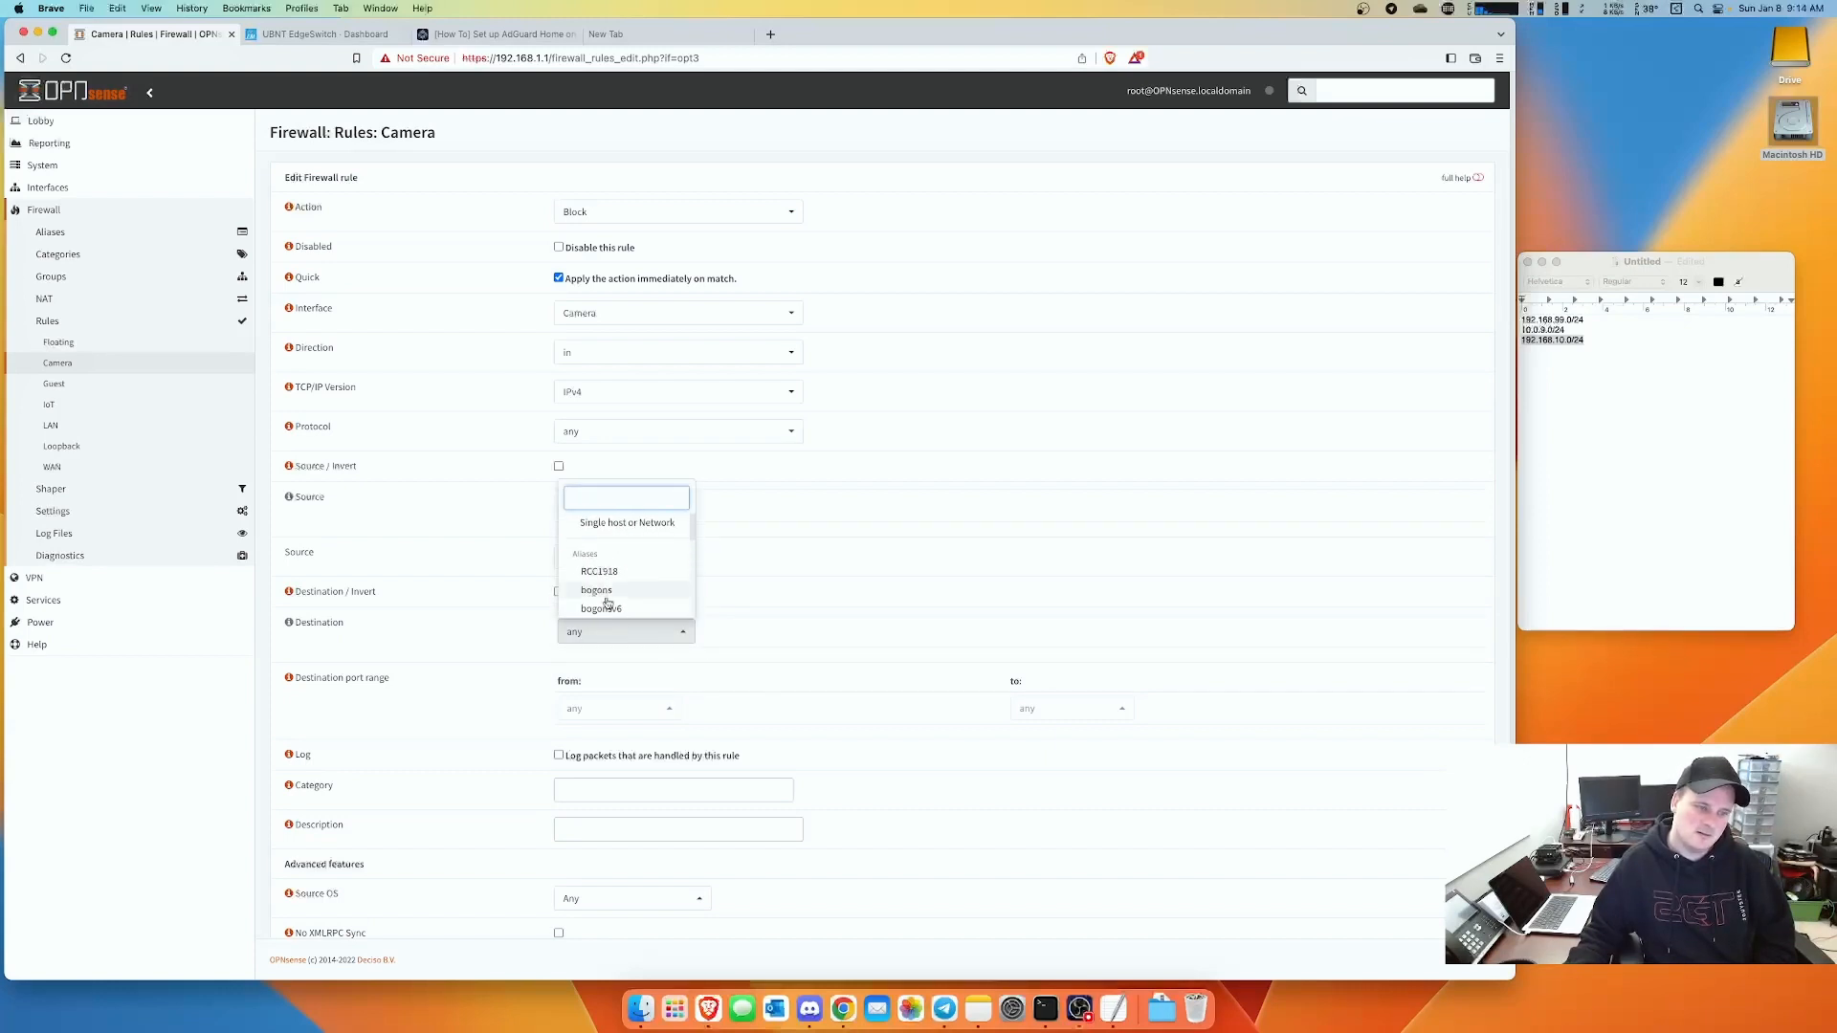
left_click(603, 572)
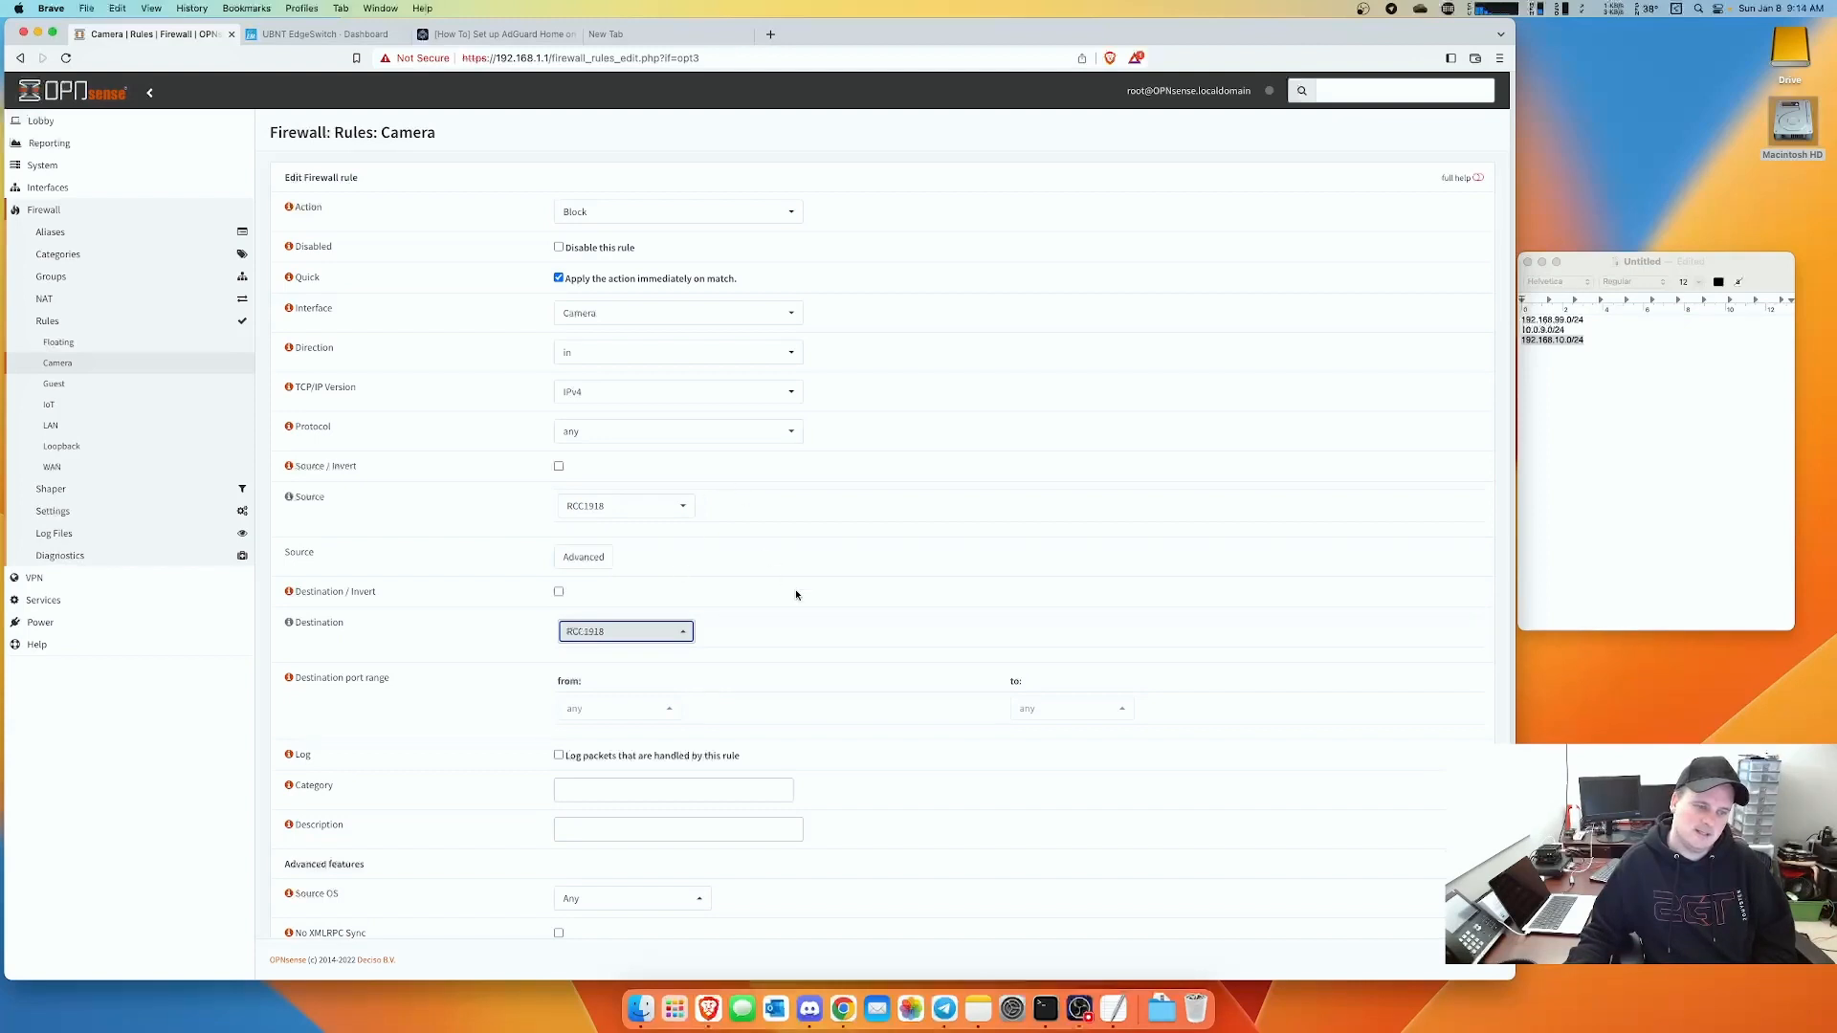
- Describe the block rule as 'Block - Networks' and save it
scroll(795, 594, "down", 3)
left_click(565, 650)
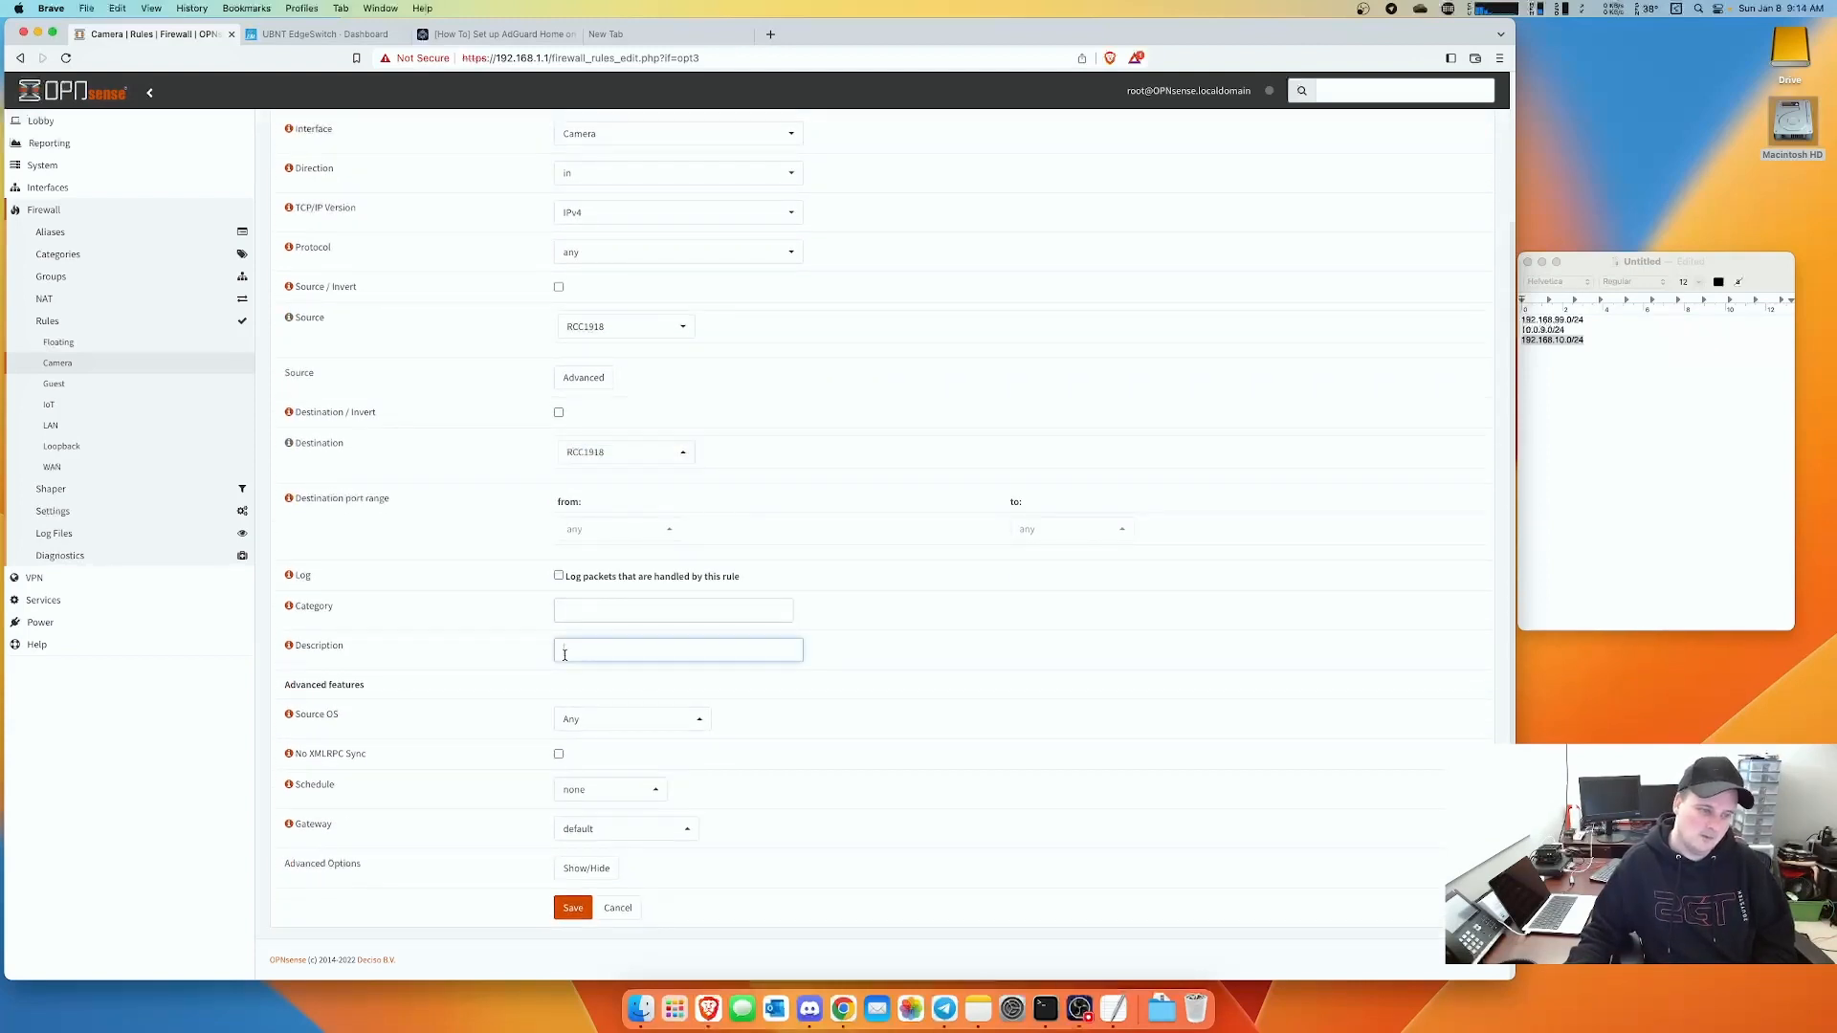
type("Block")
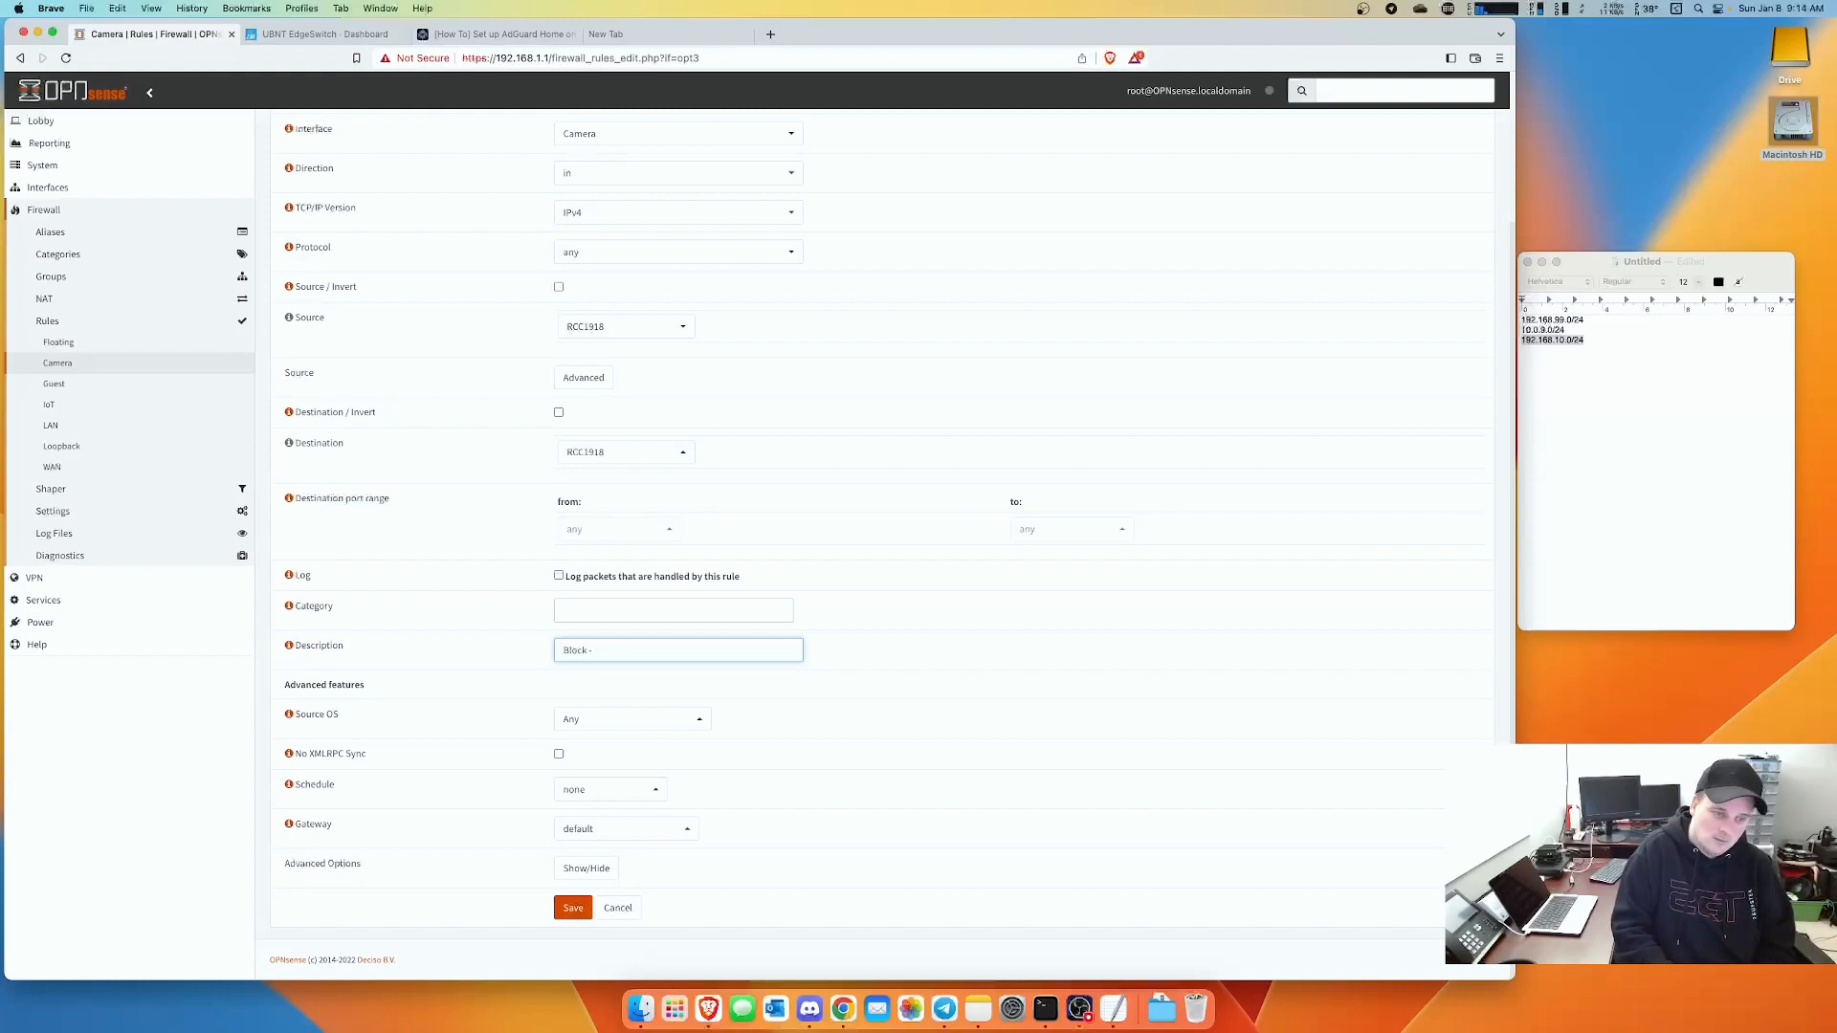
type(" - Networks")
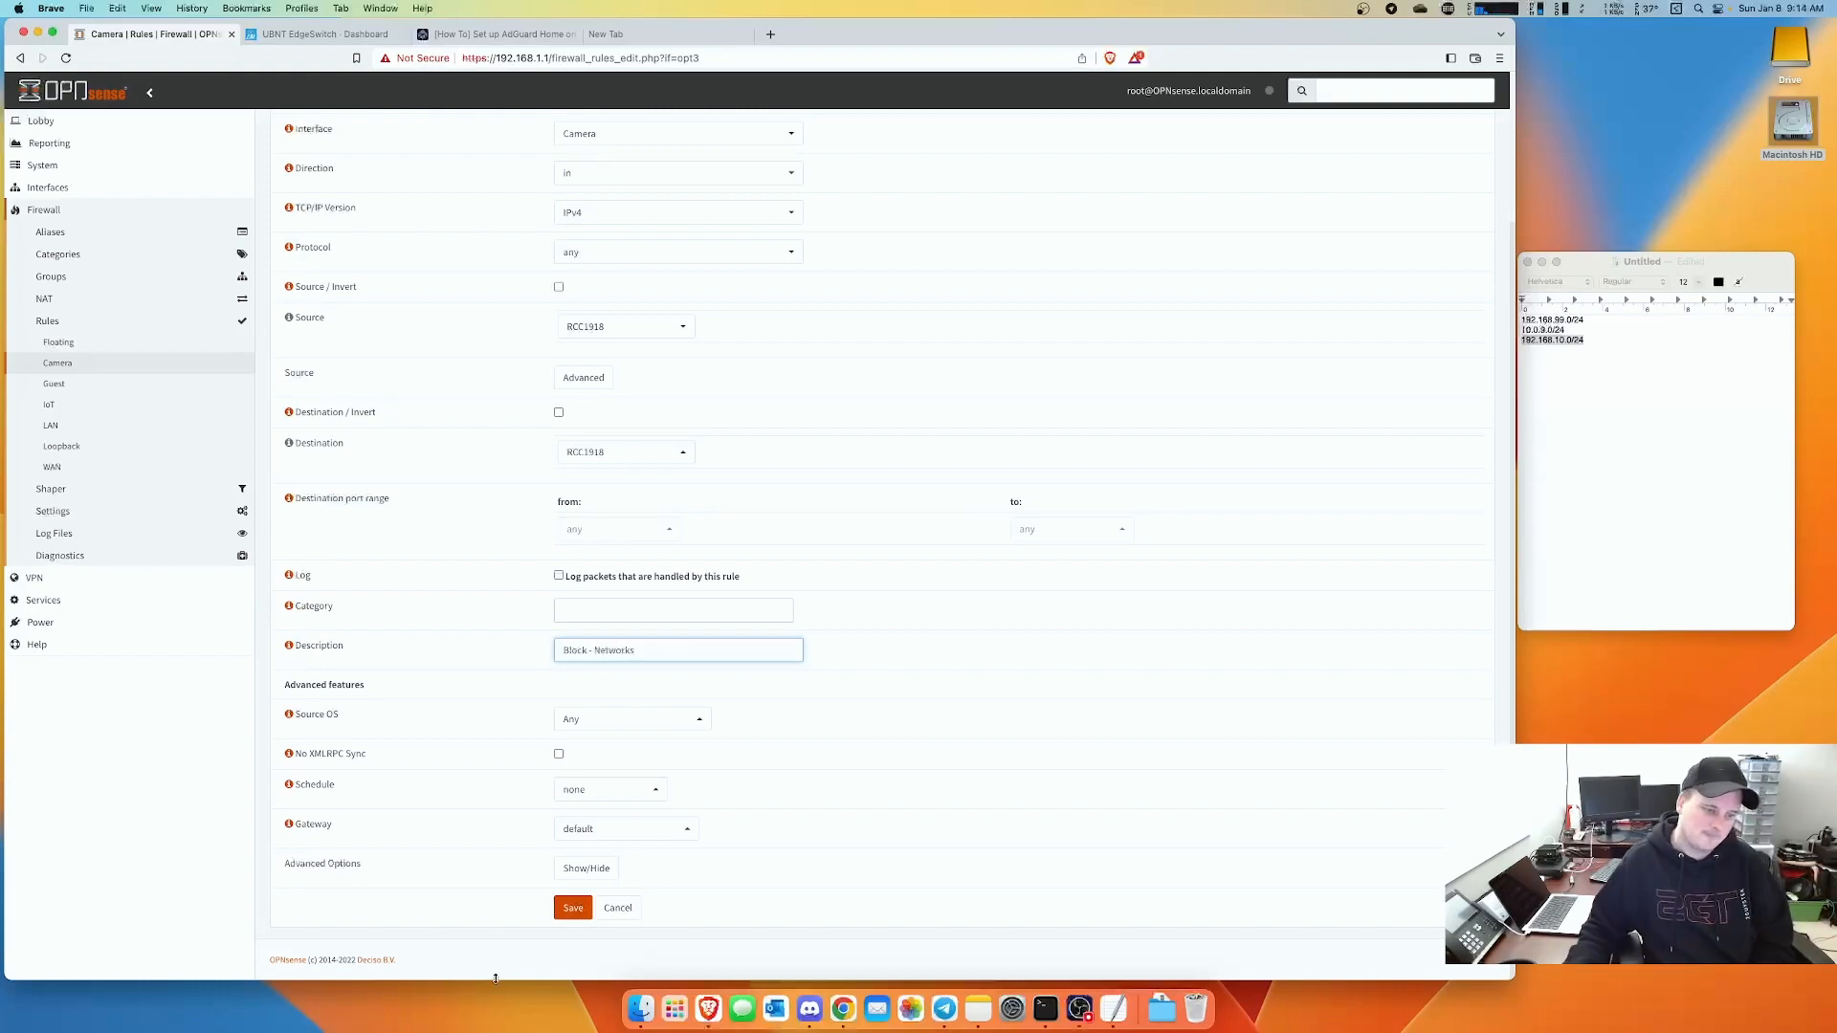
left_click(576, 909)
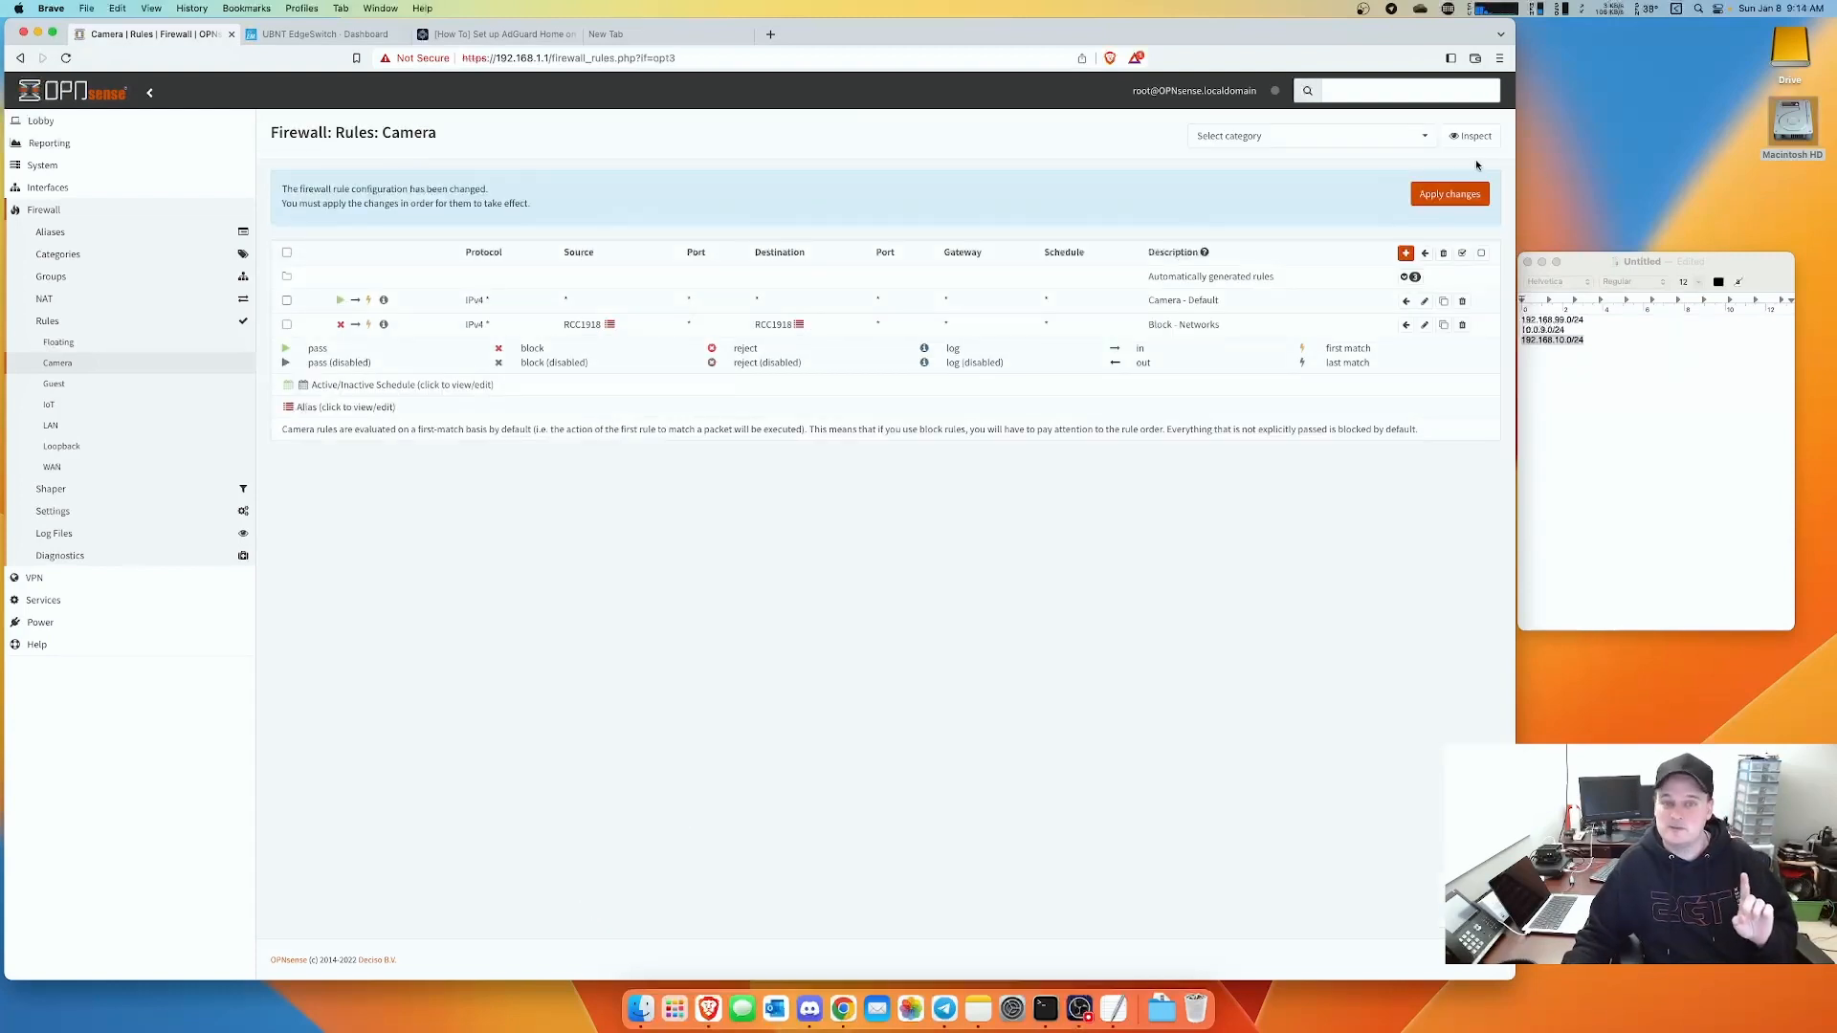
left_click(286, 299)
- Move Block - Networks ahead of Camera - Default and apply the new rule order
left_click(287, 325)
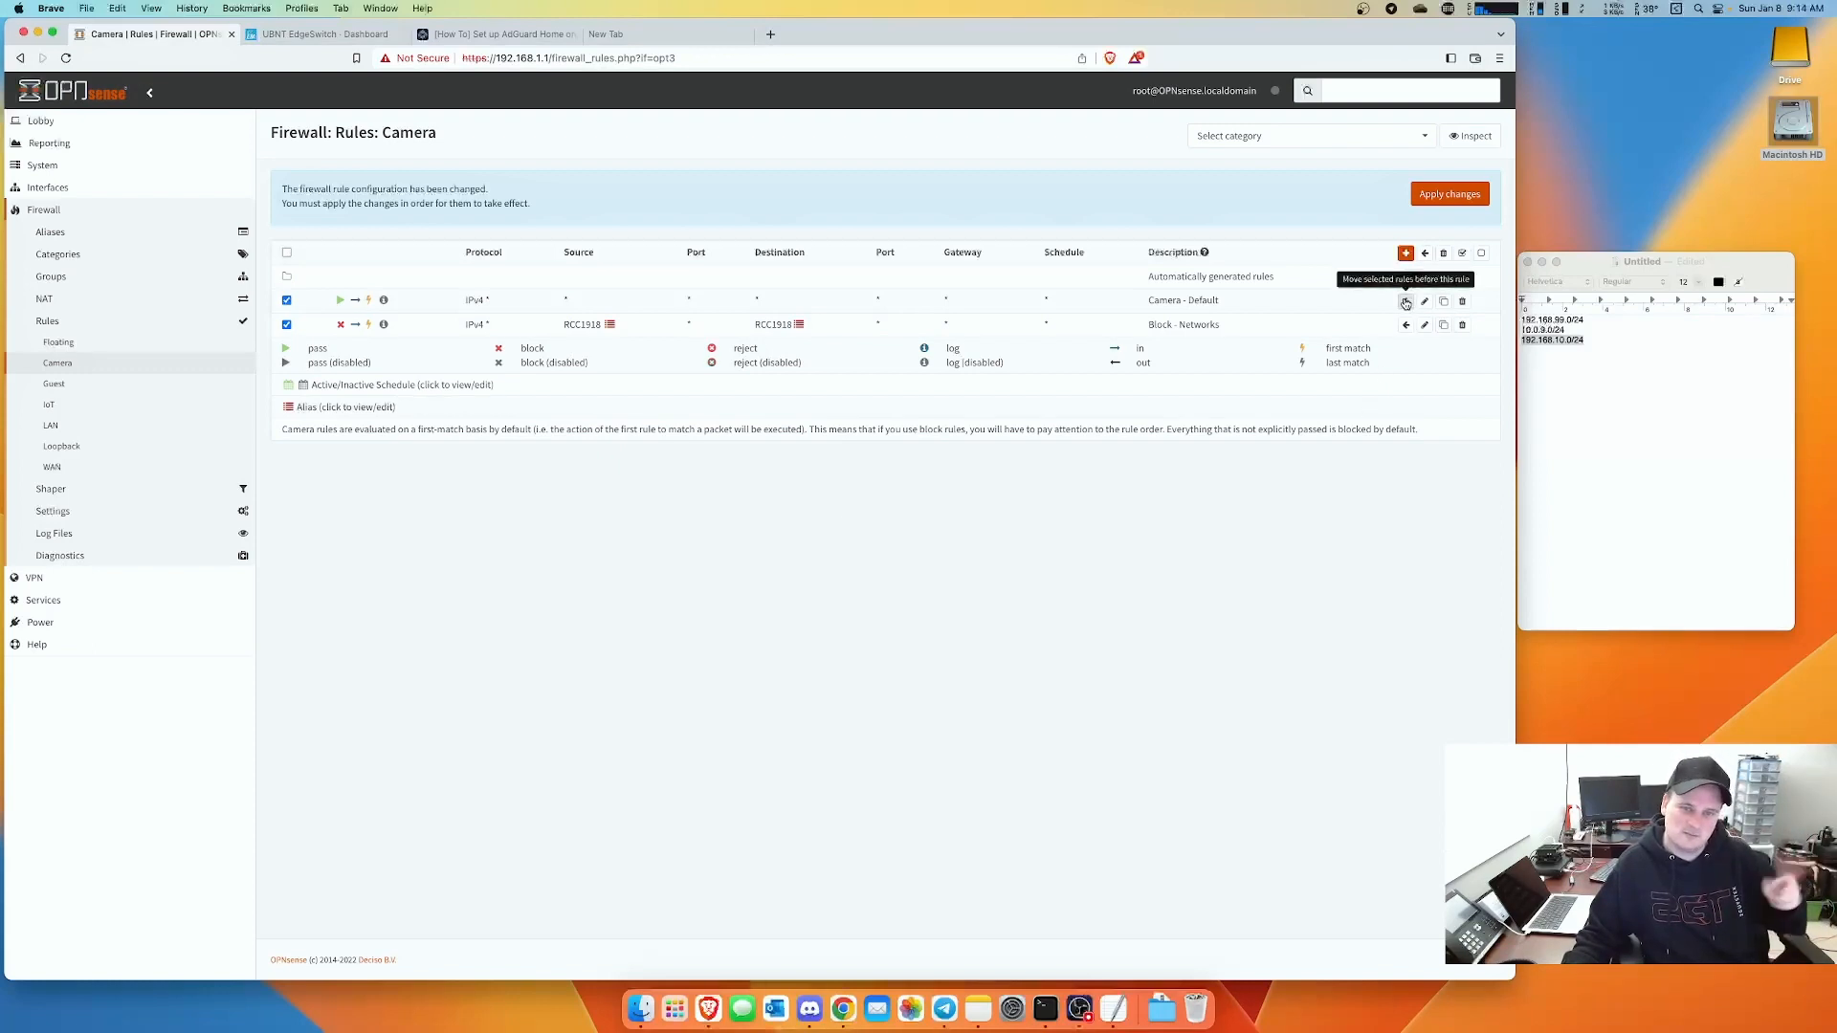
left_click(1405, 303)
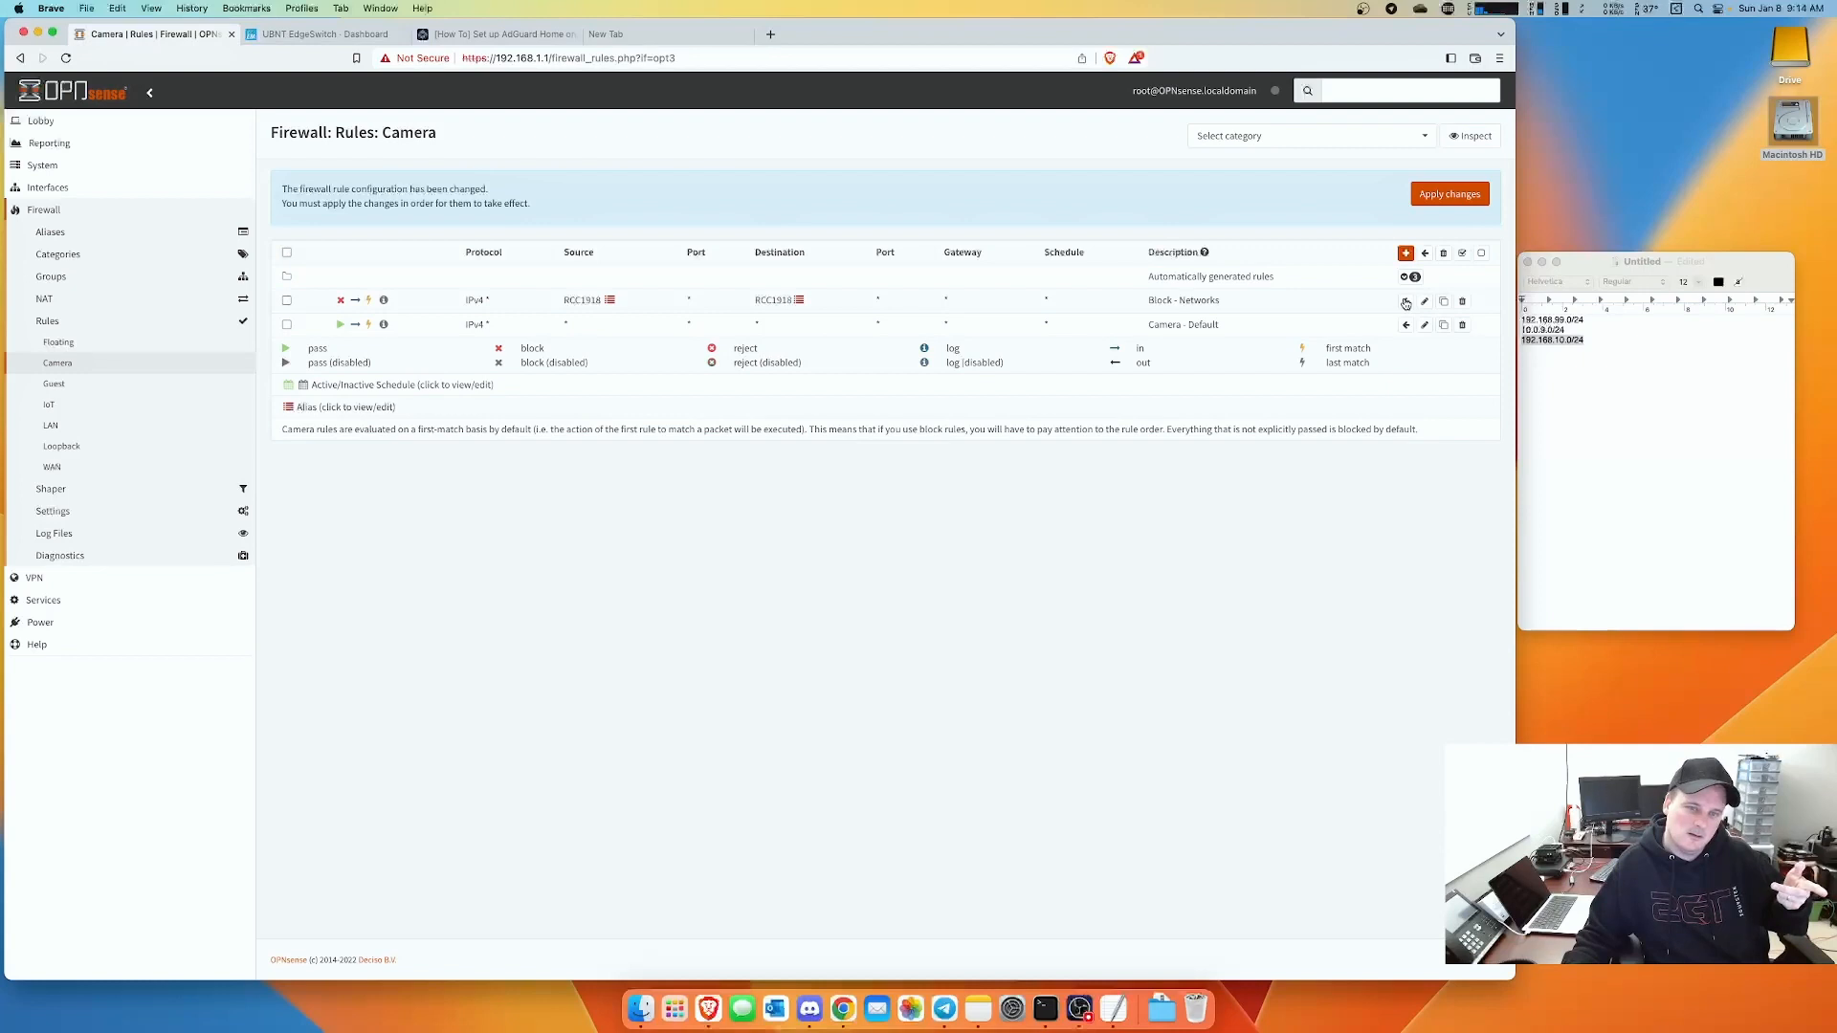
left_click(1448, 196)
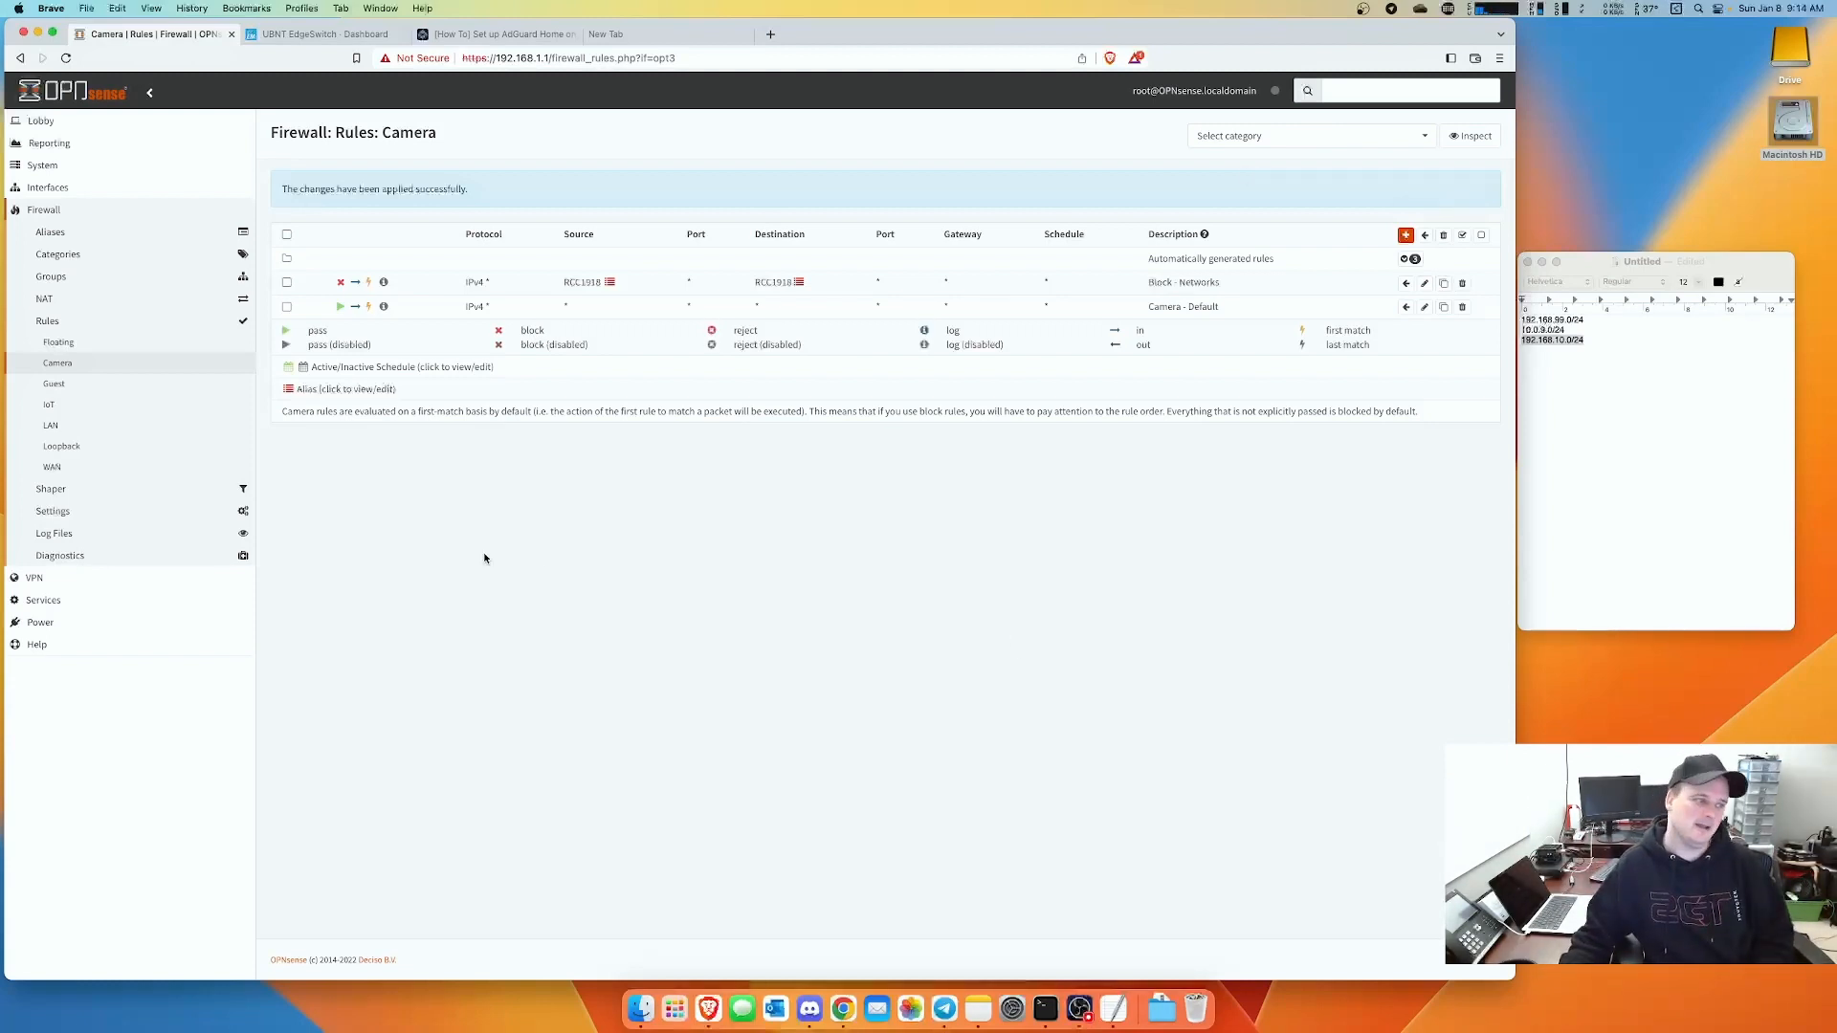
- On the Guest interface, save a pass-any rule described 'Guest - Default'
left_click(54, 385)
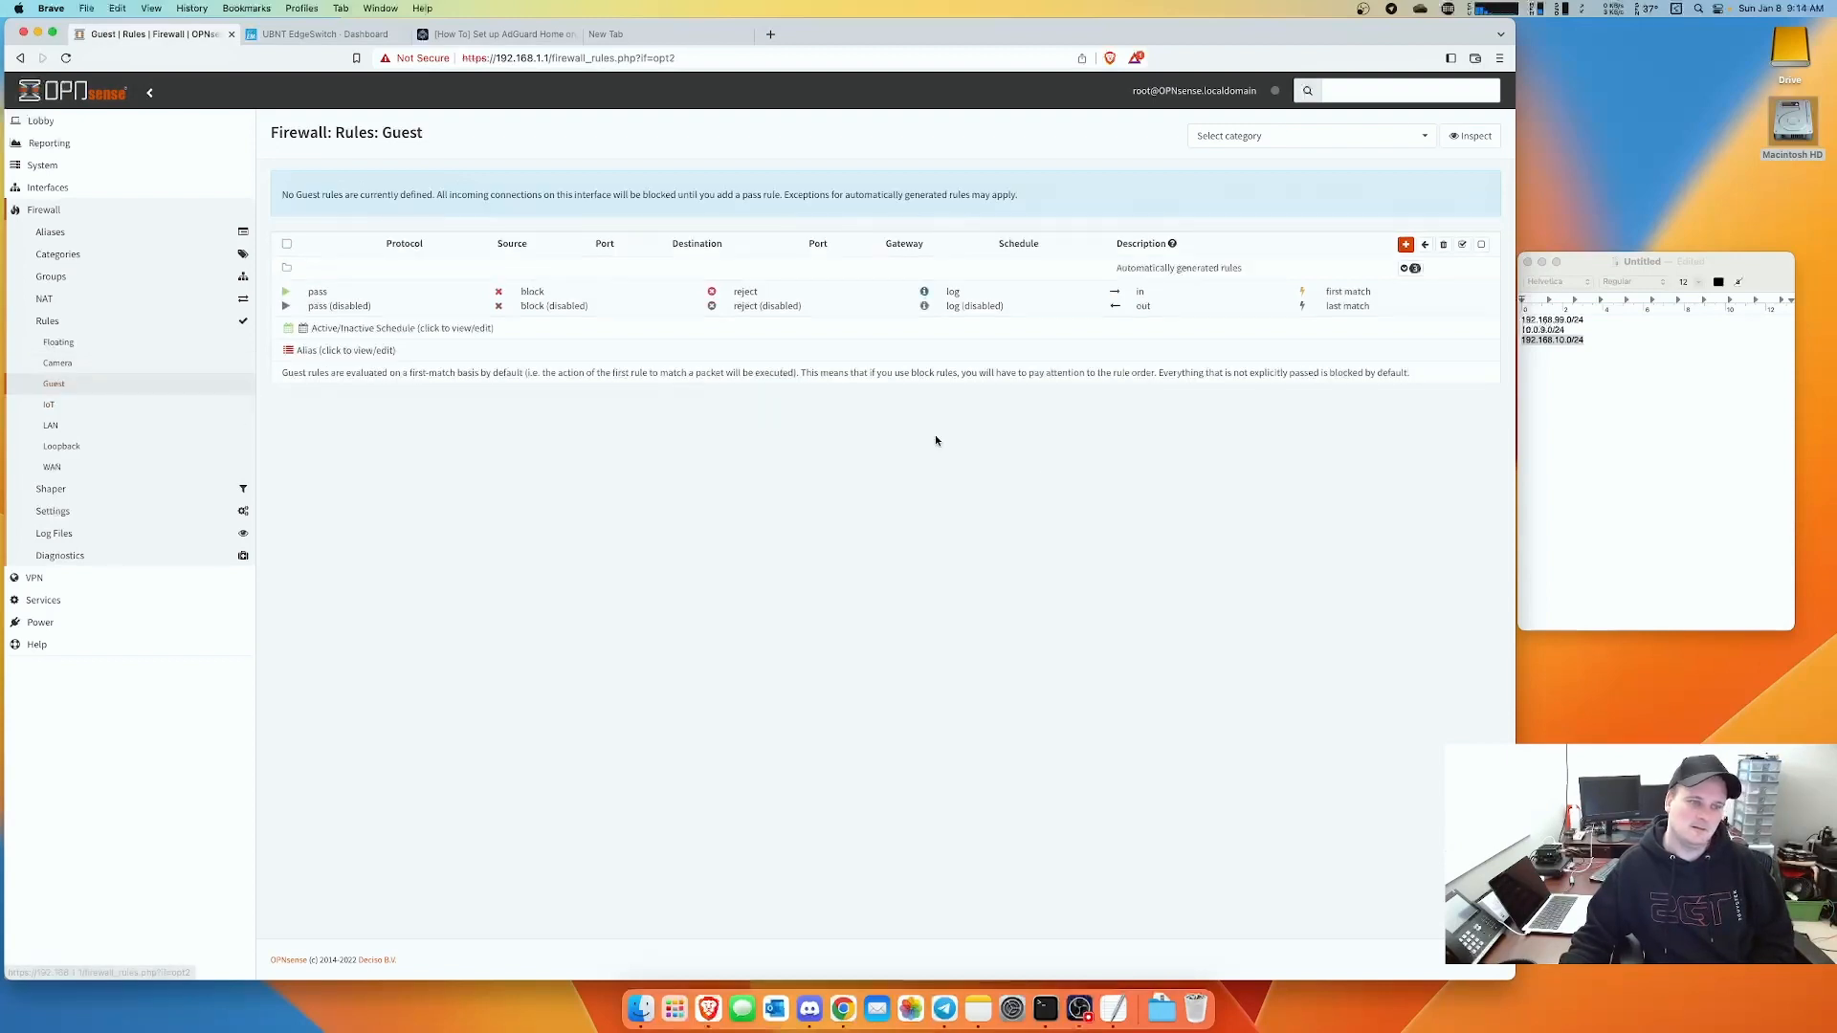
left_click(1406, 245)
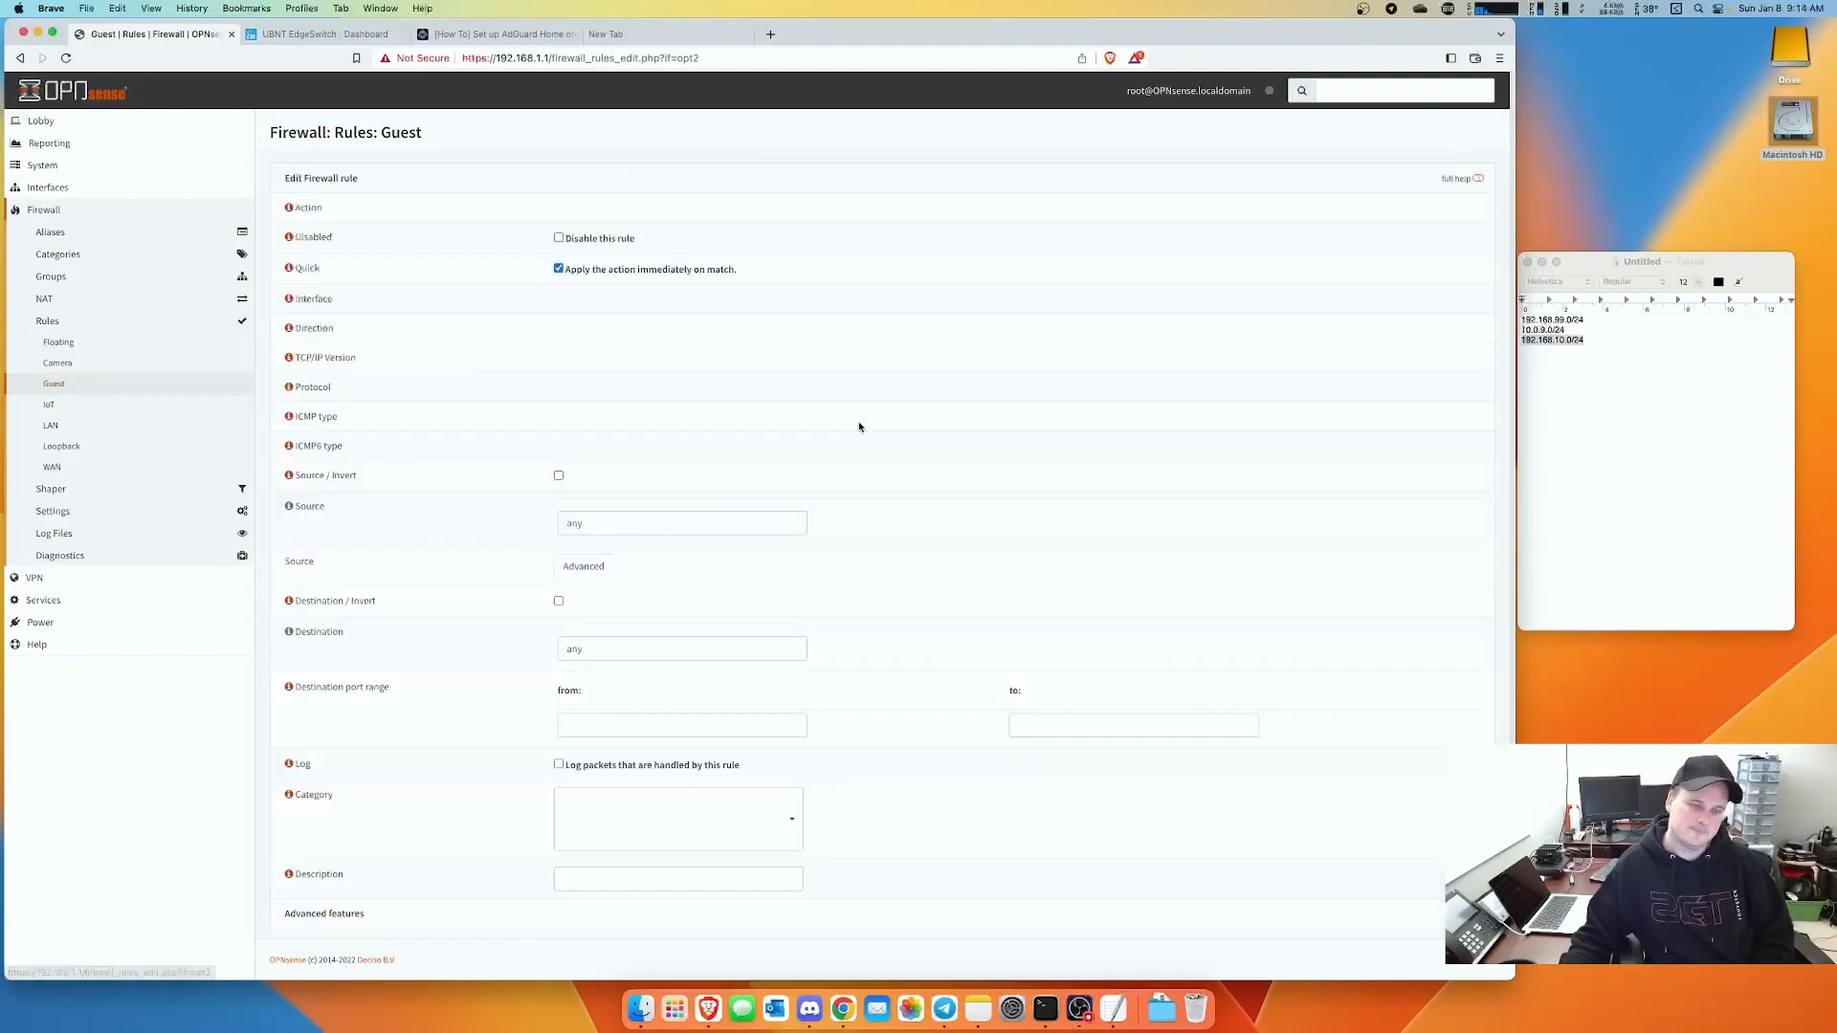
scroll(863, 499, "down", 3)
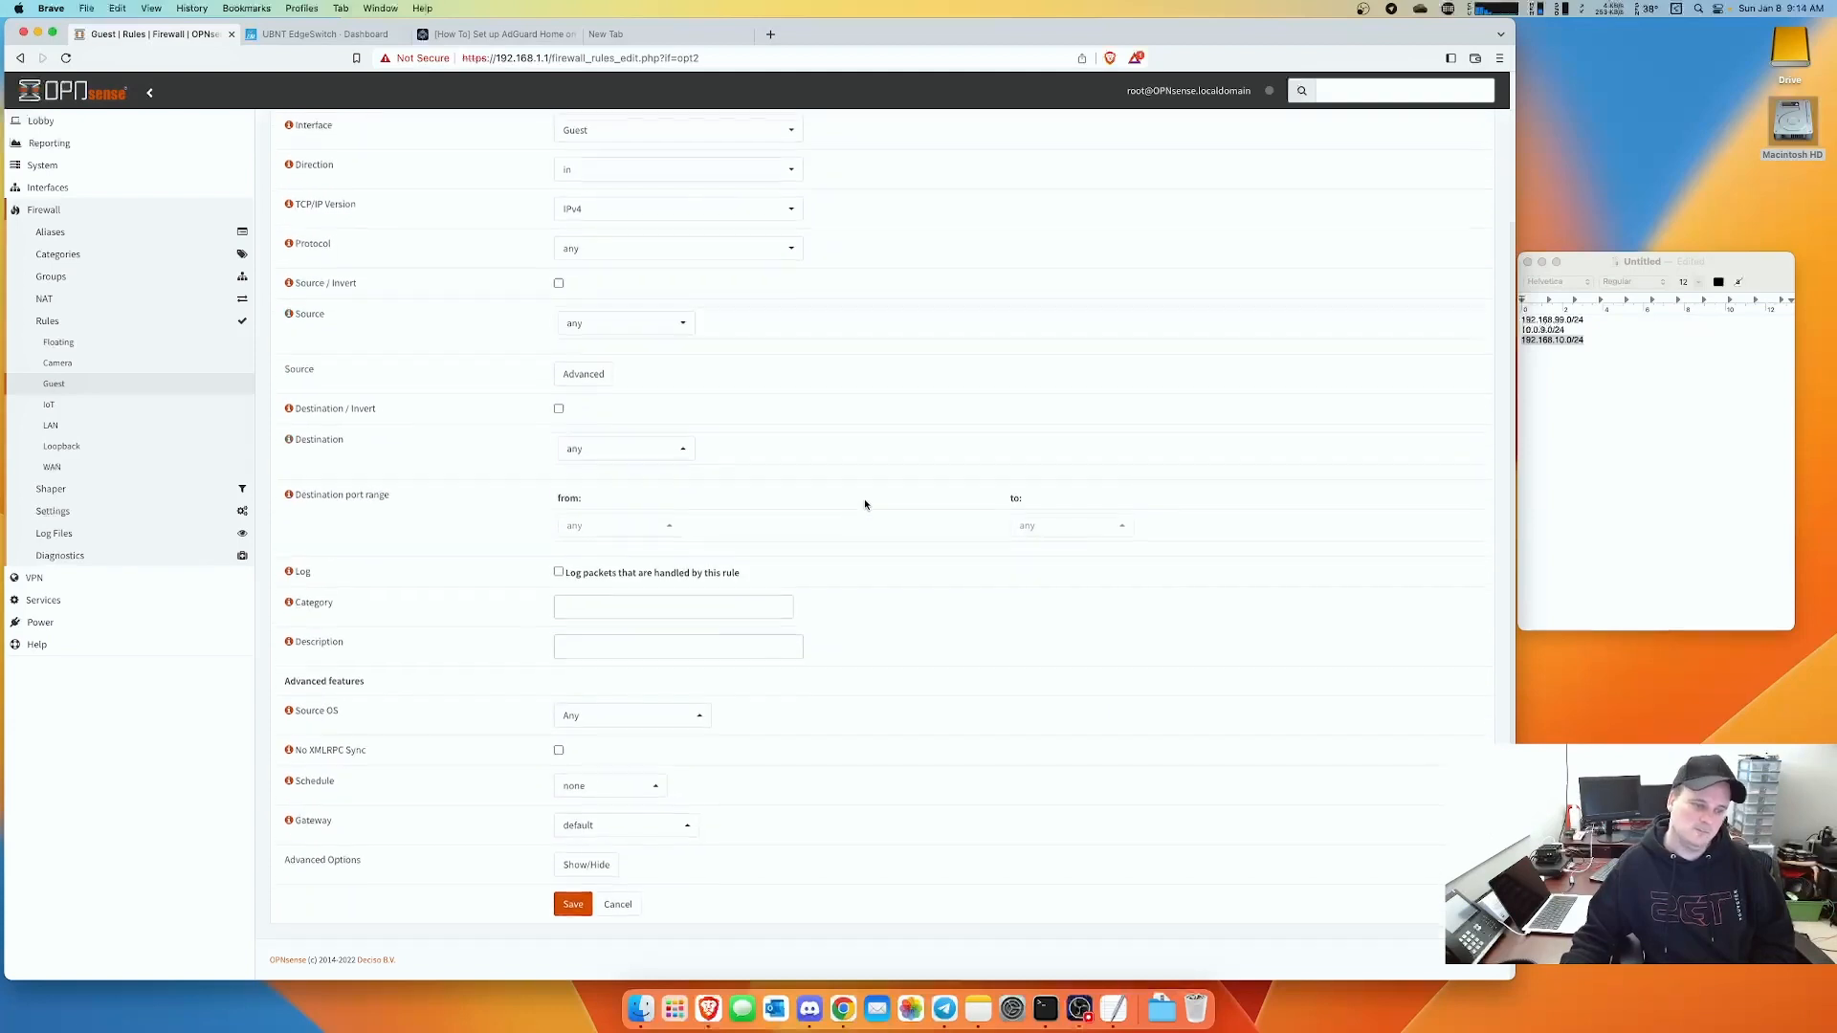
left_click(583, 651)
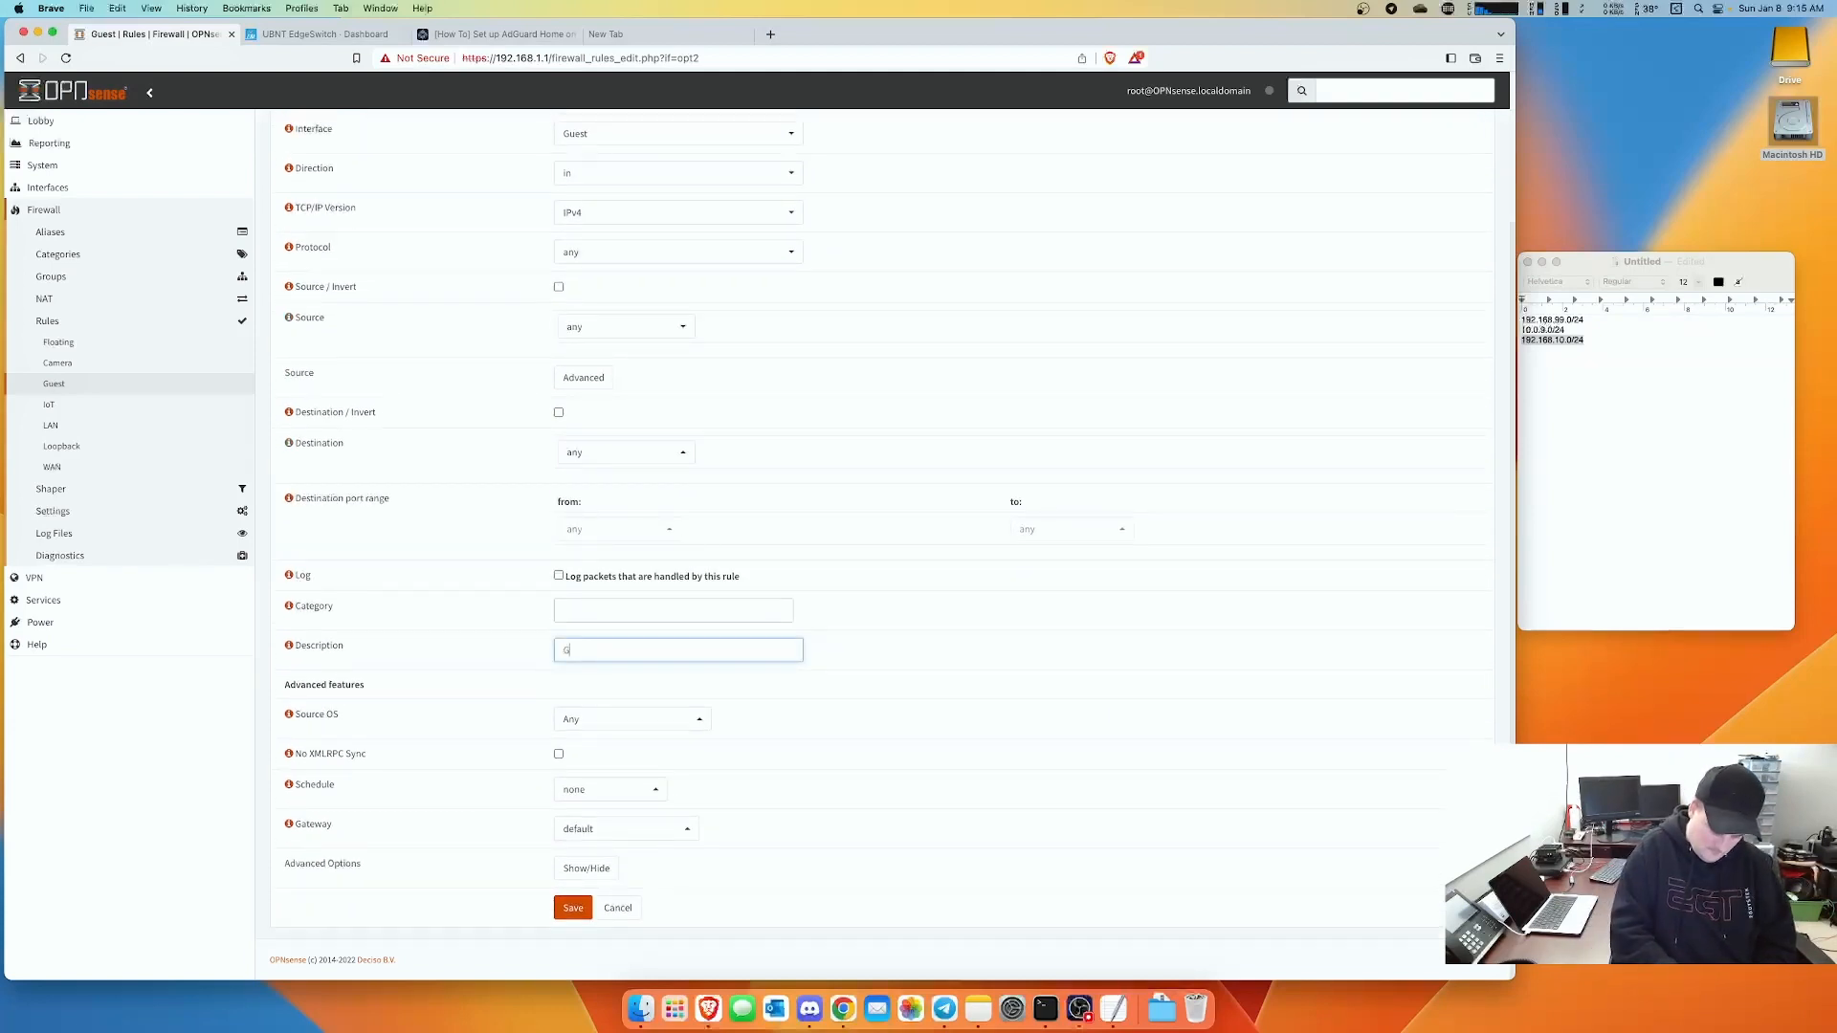
type("Guest - D")
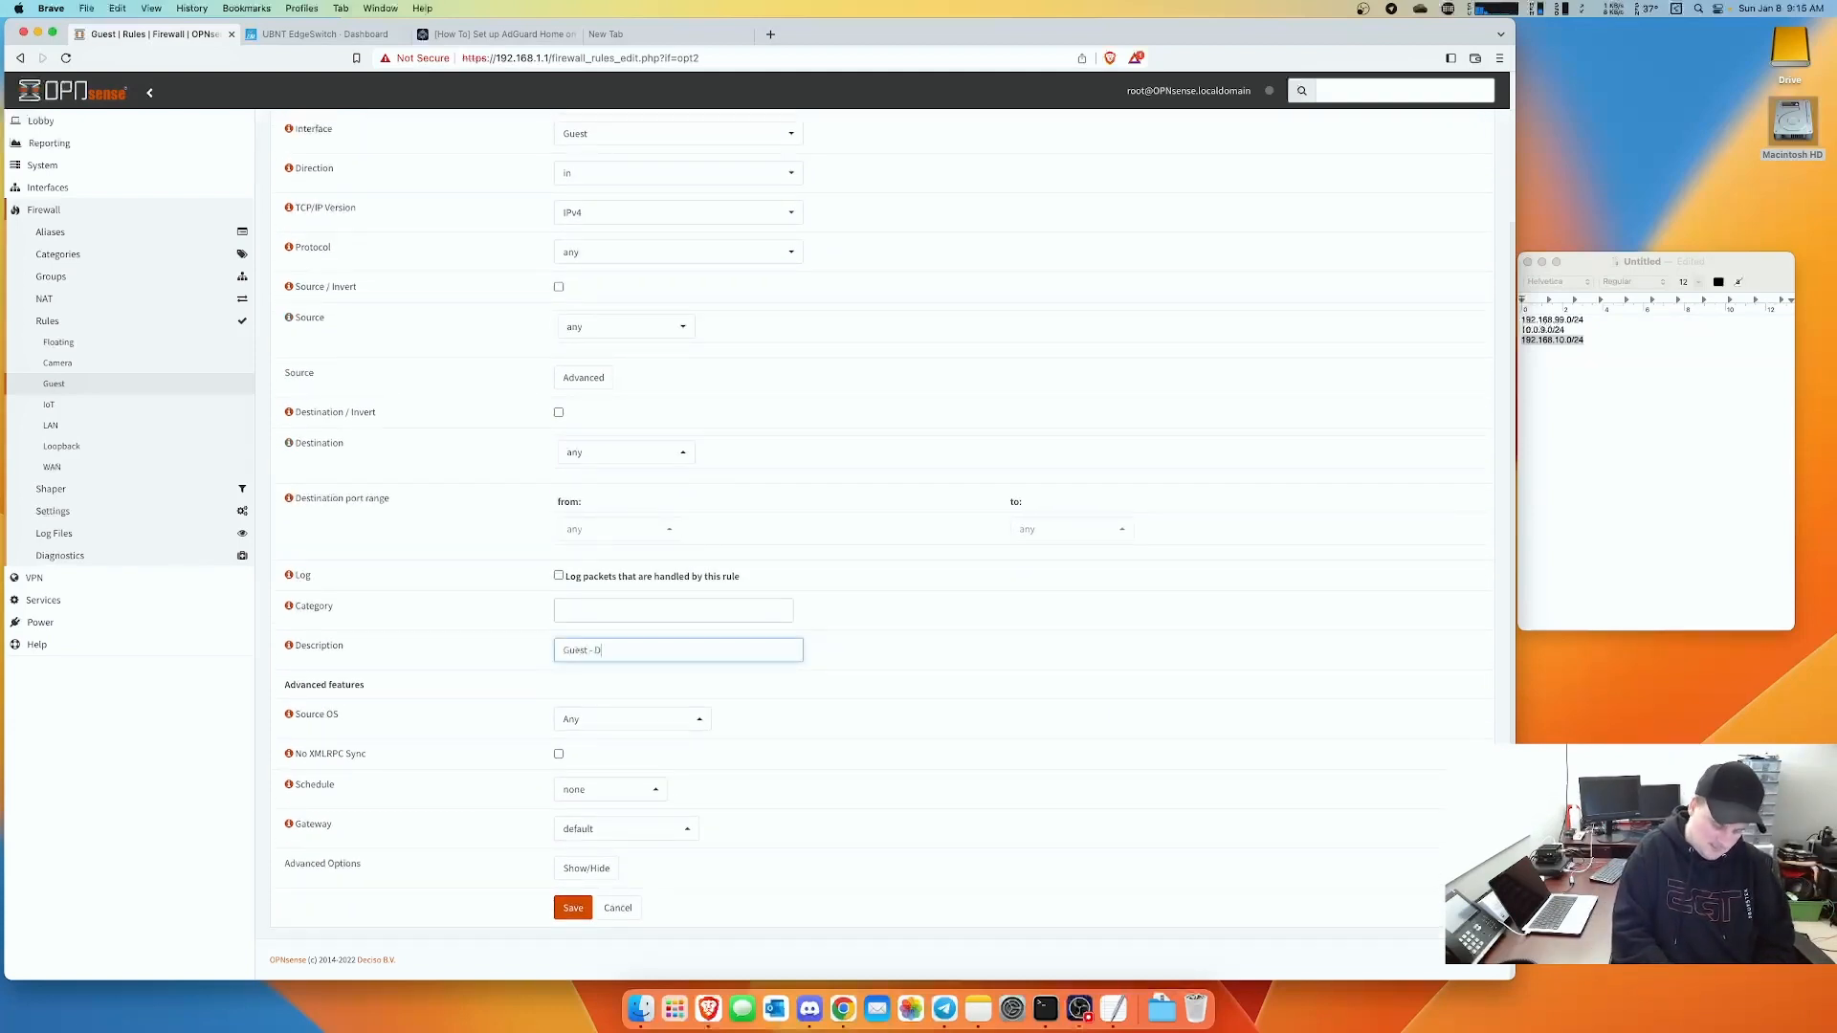
type("eaault")
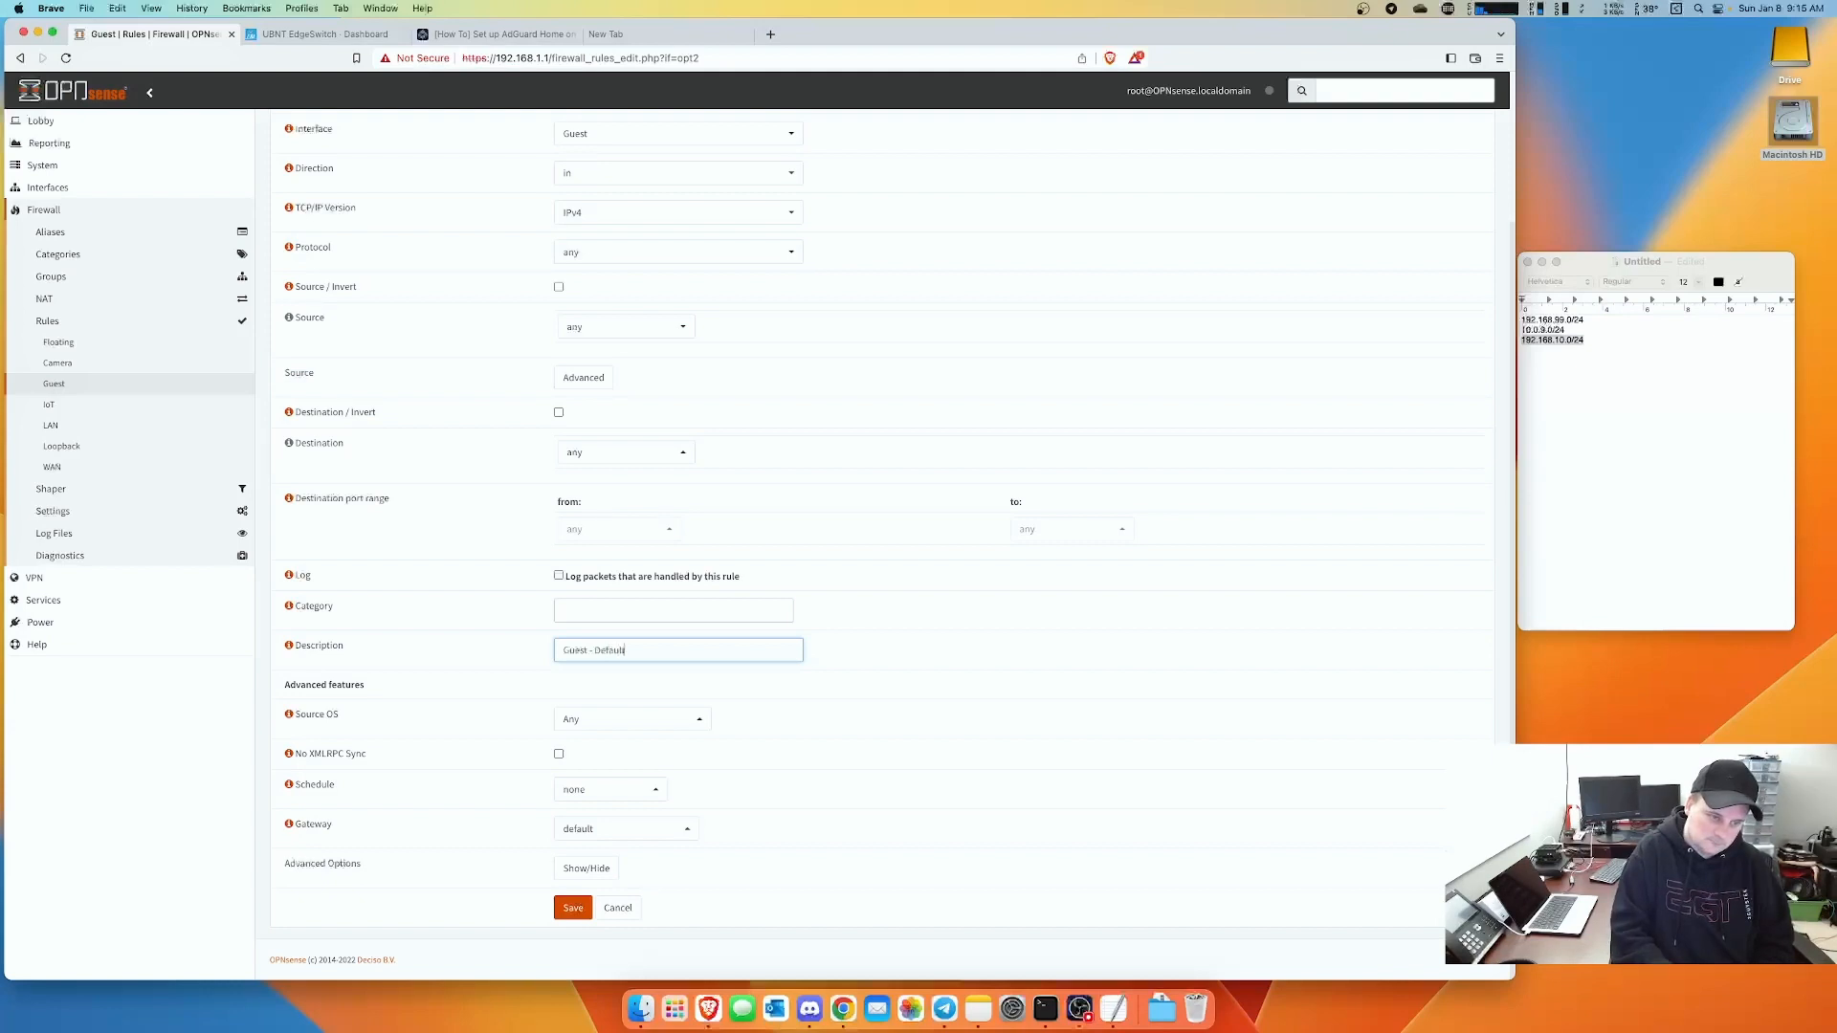
left_click(572, 909)
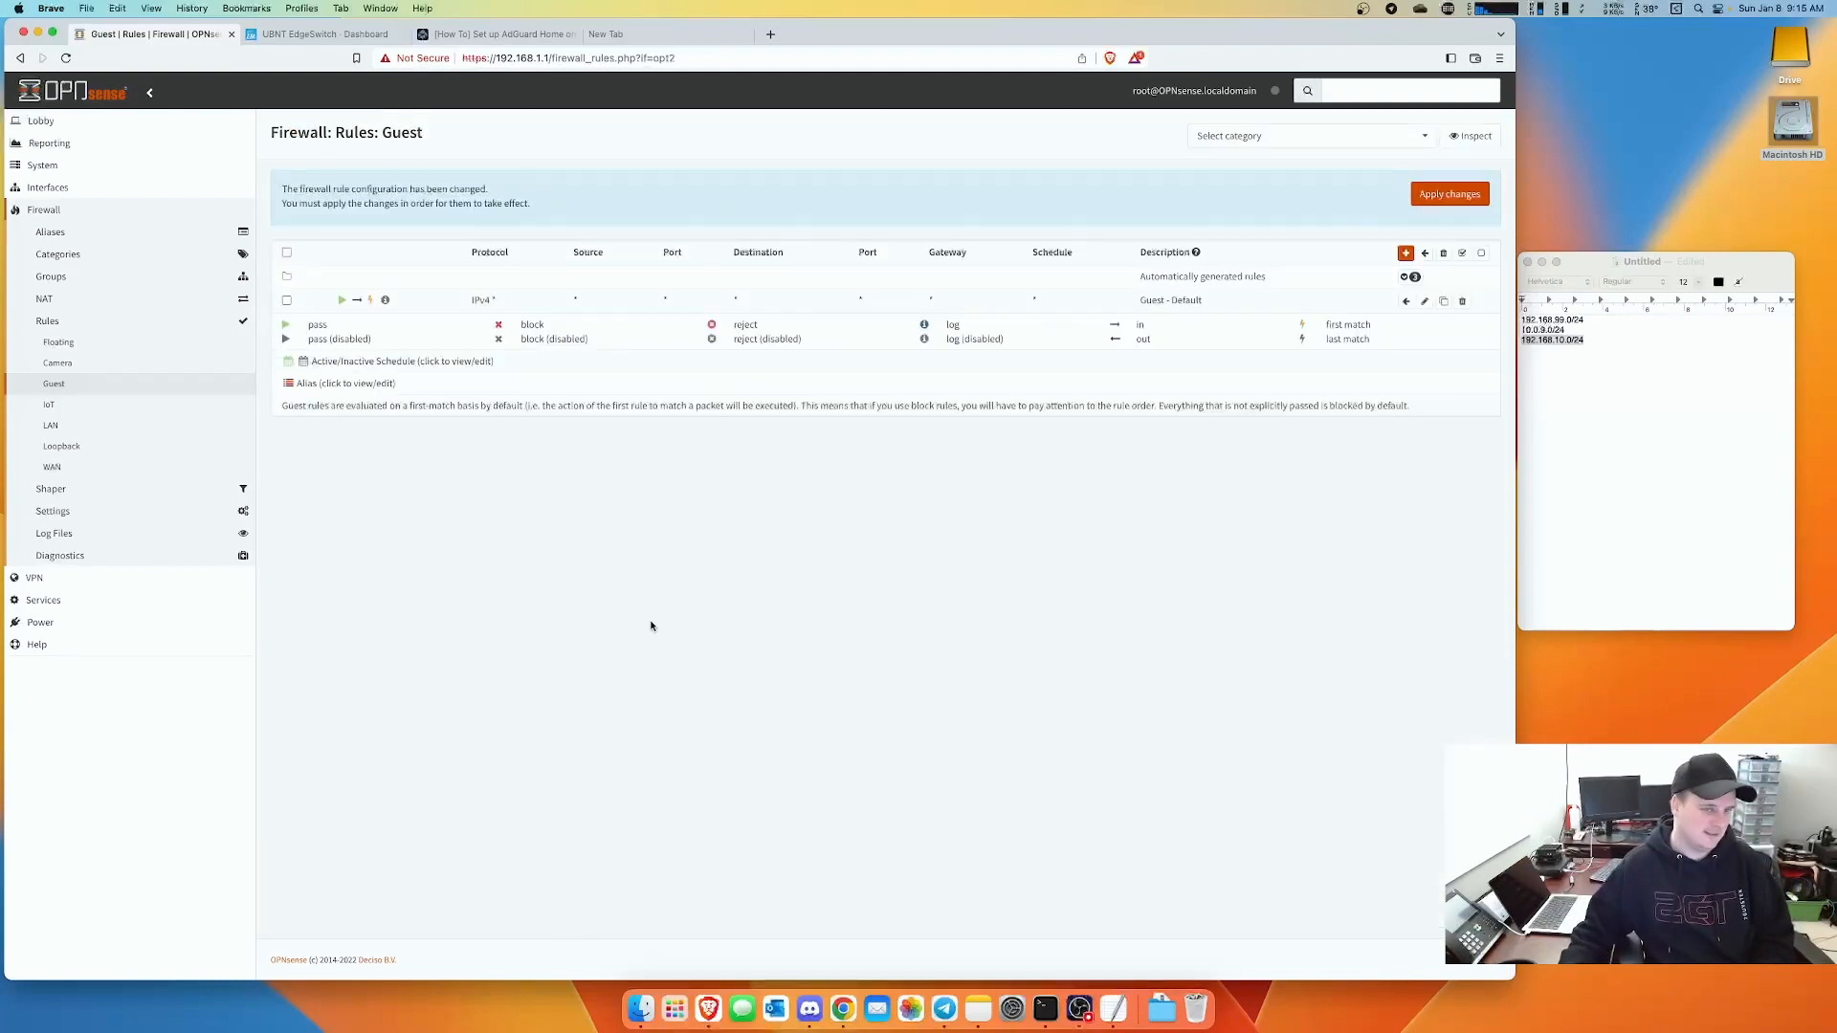
left_click(1405, 254)
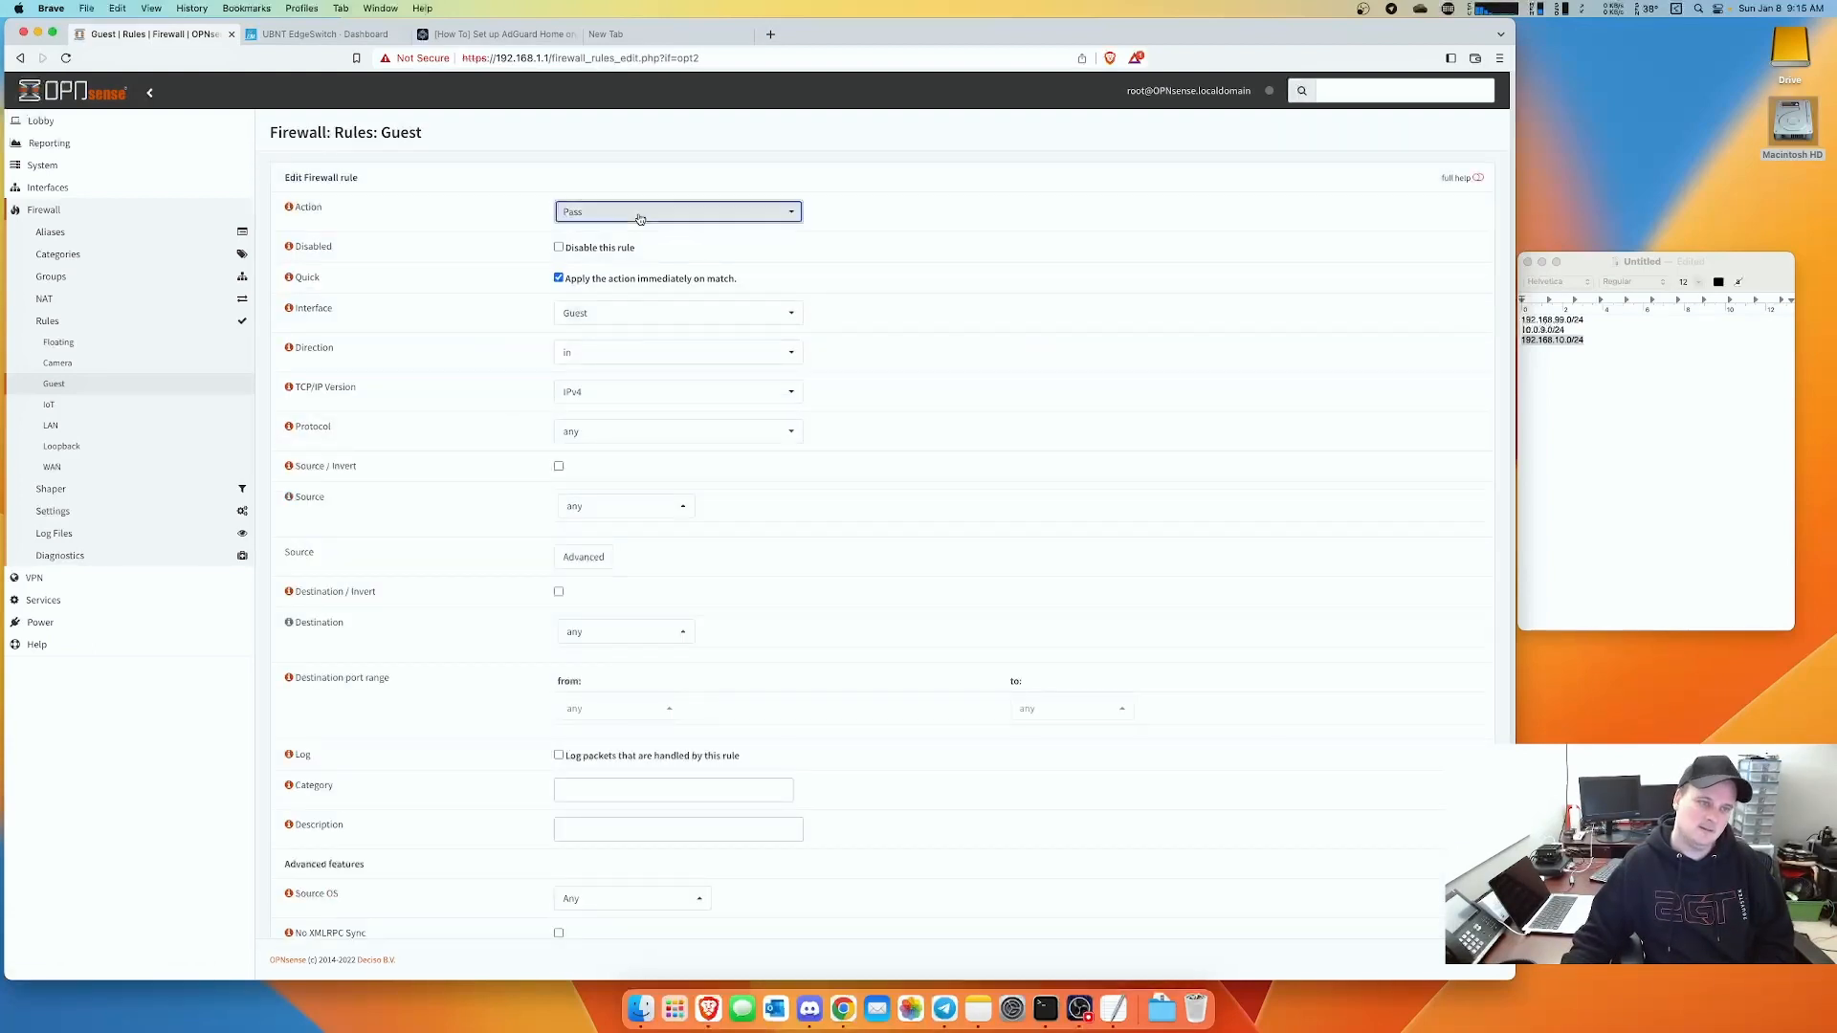
- Set a new Guest rule to Block with source and destination both RCC1918
left_click(636, 215)
left_click(594, 290)
left_click(625, 506)
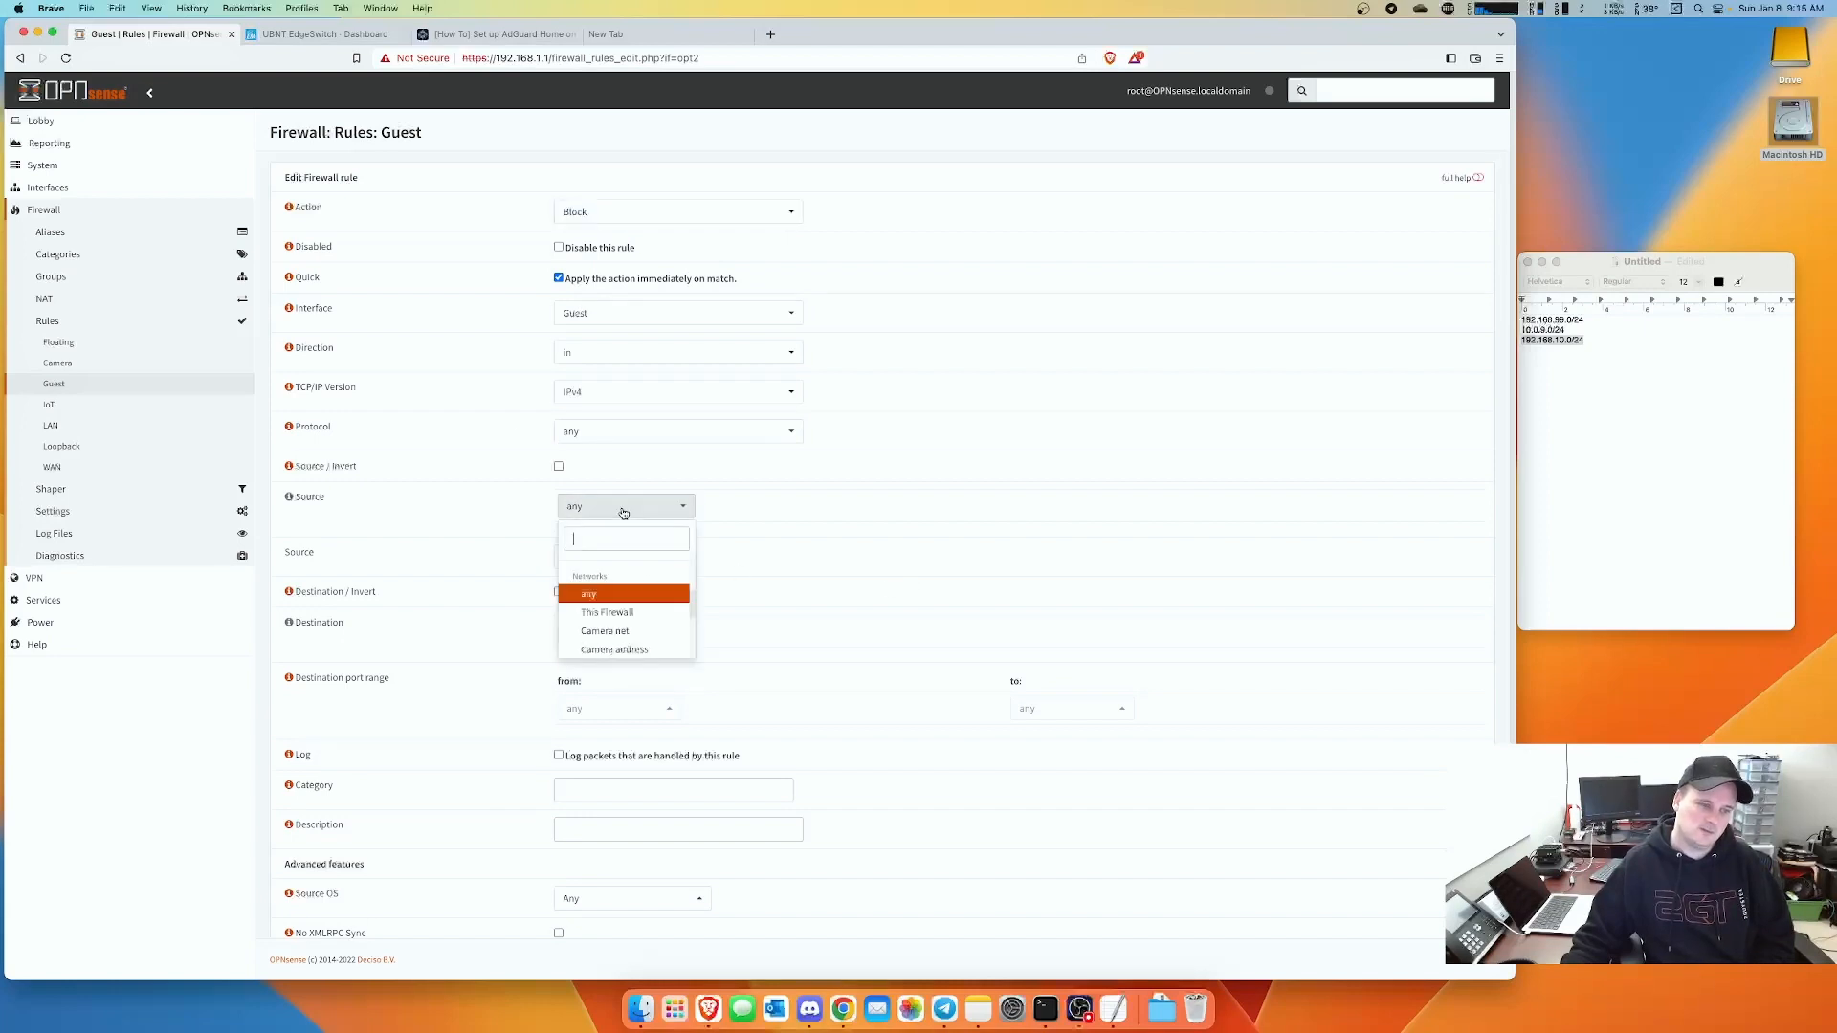
scroll(623, 596, "down", 5)
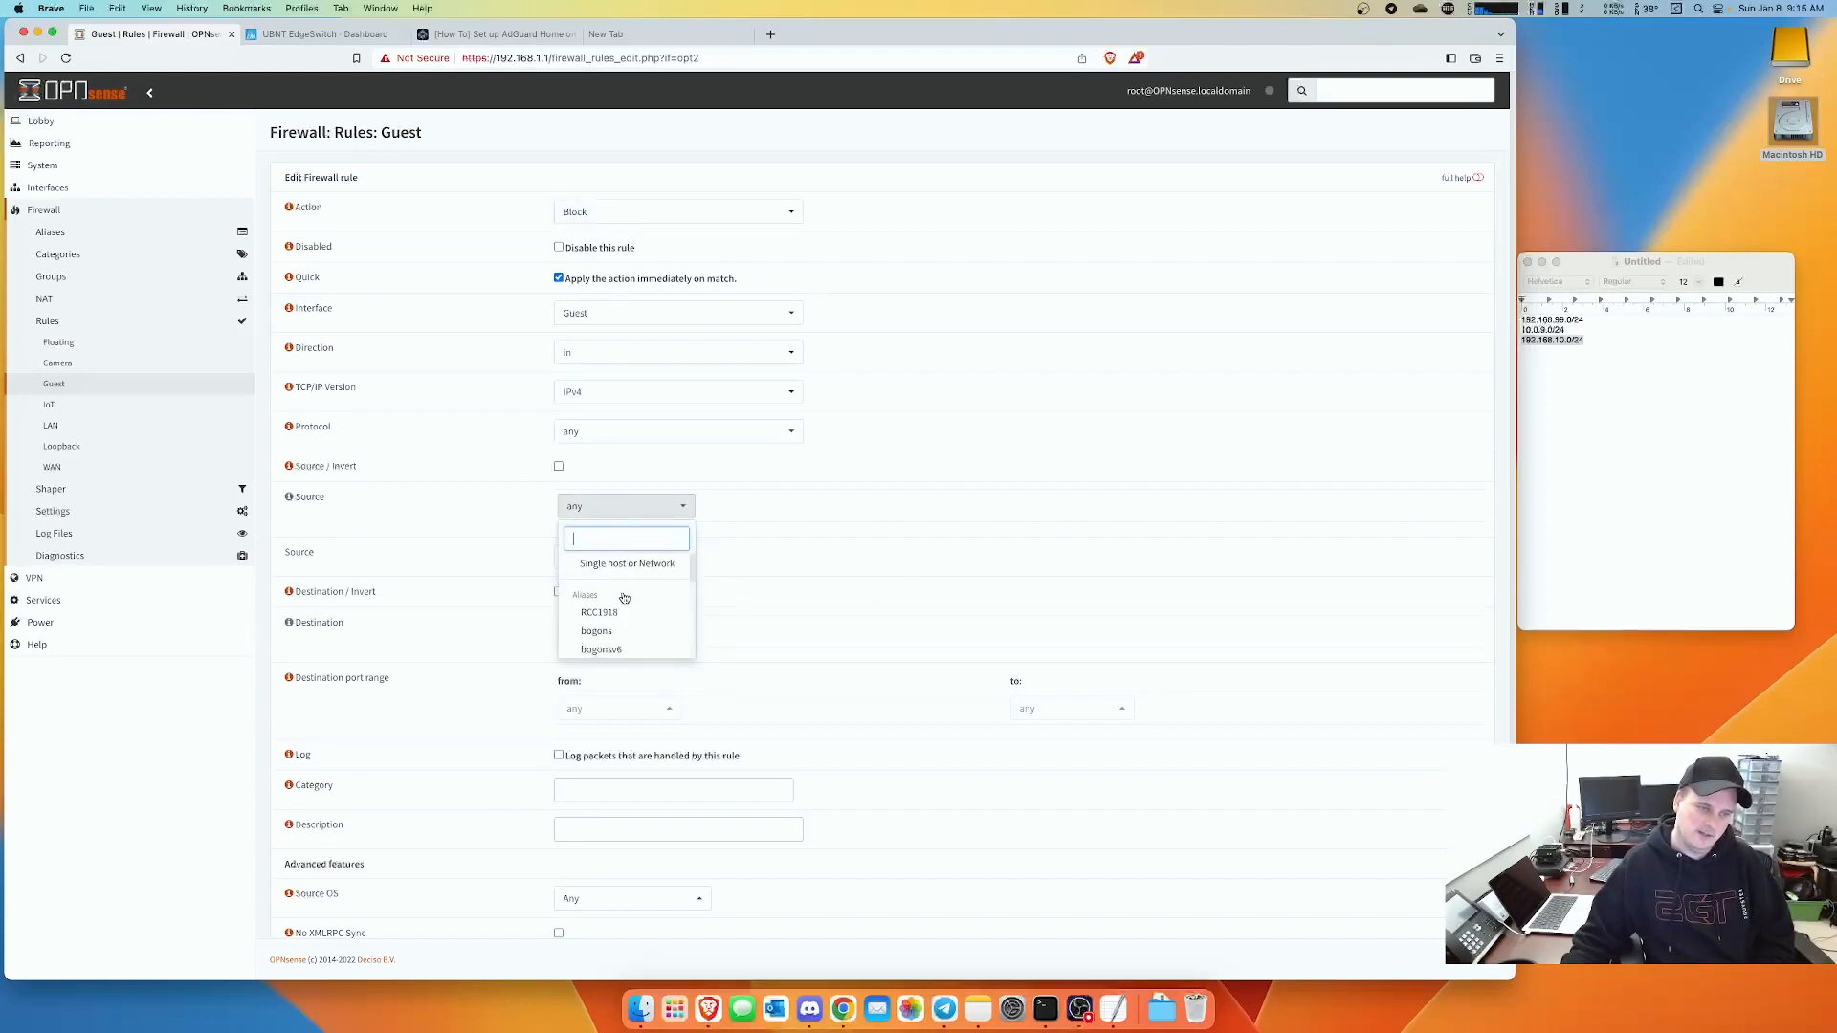
left_click(612, 609)
left_click(613, 632)
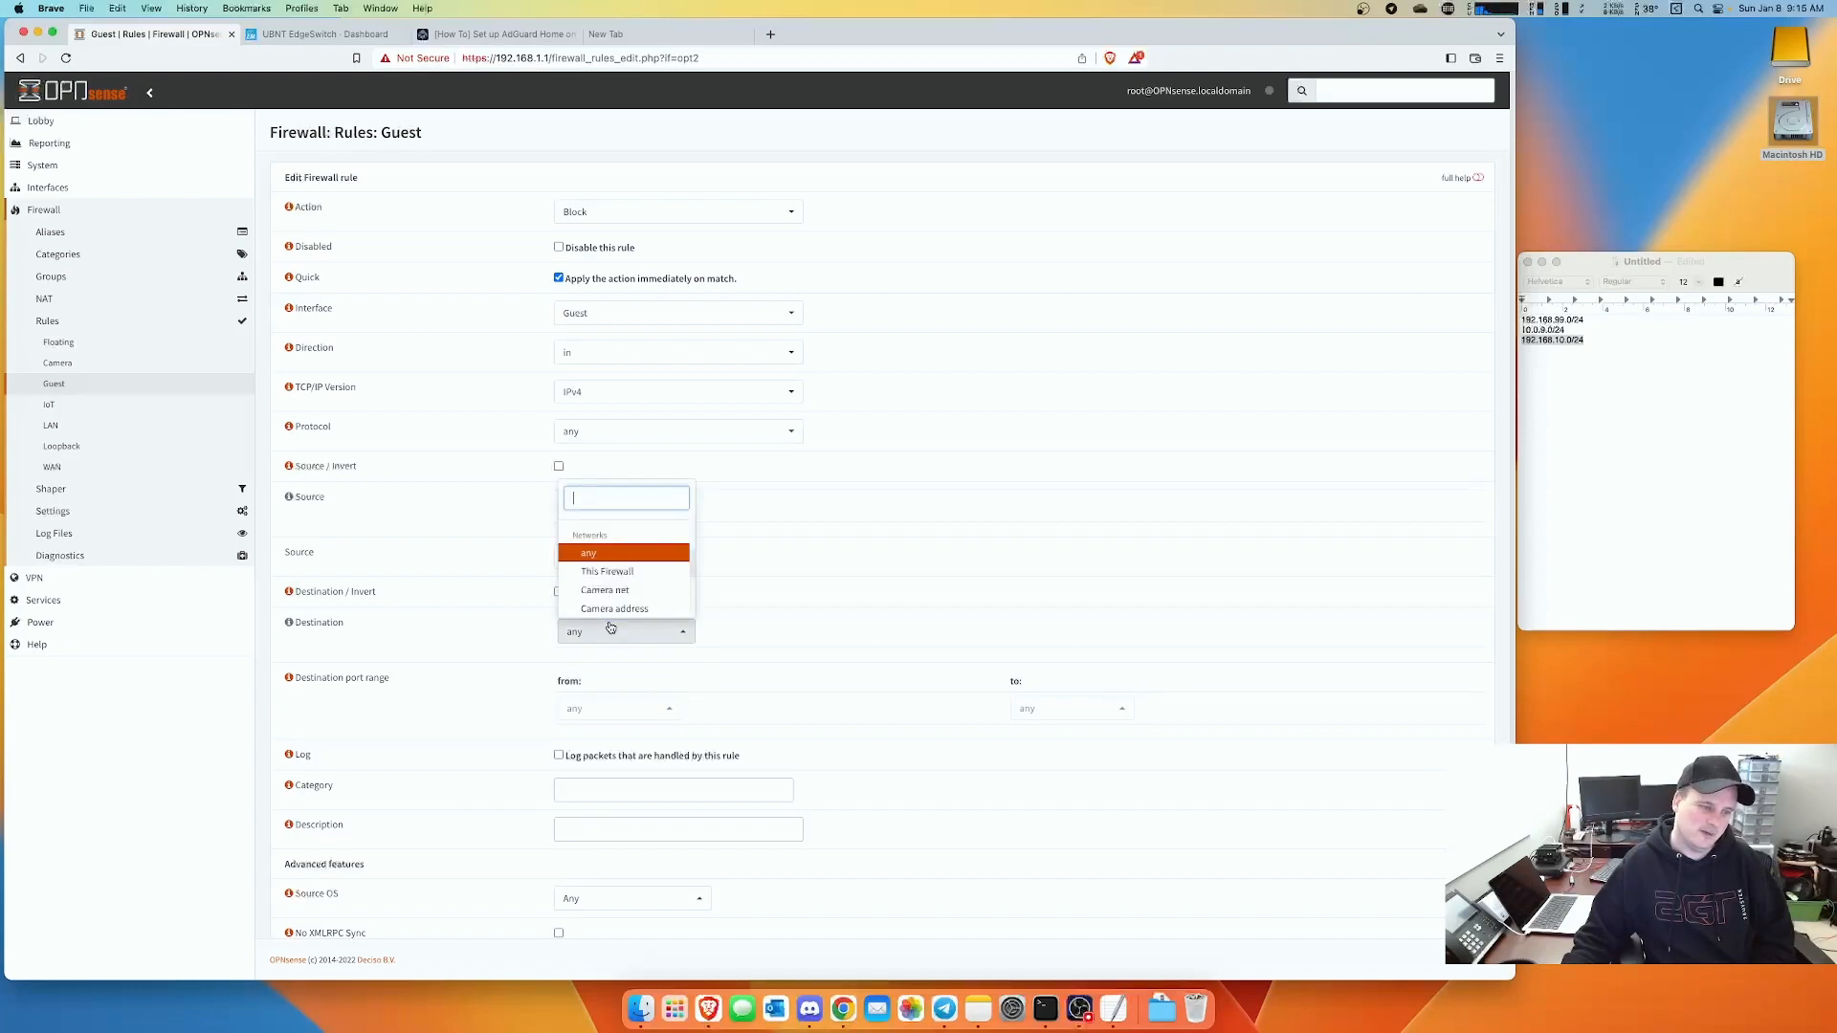
scroll(612, 574, "down", 3)
left_click(600, 559)
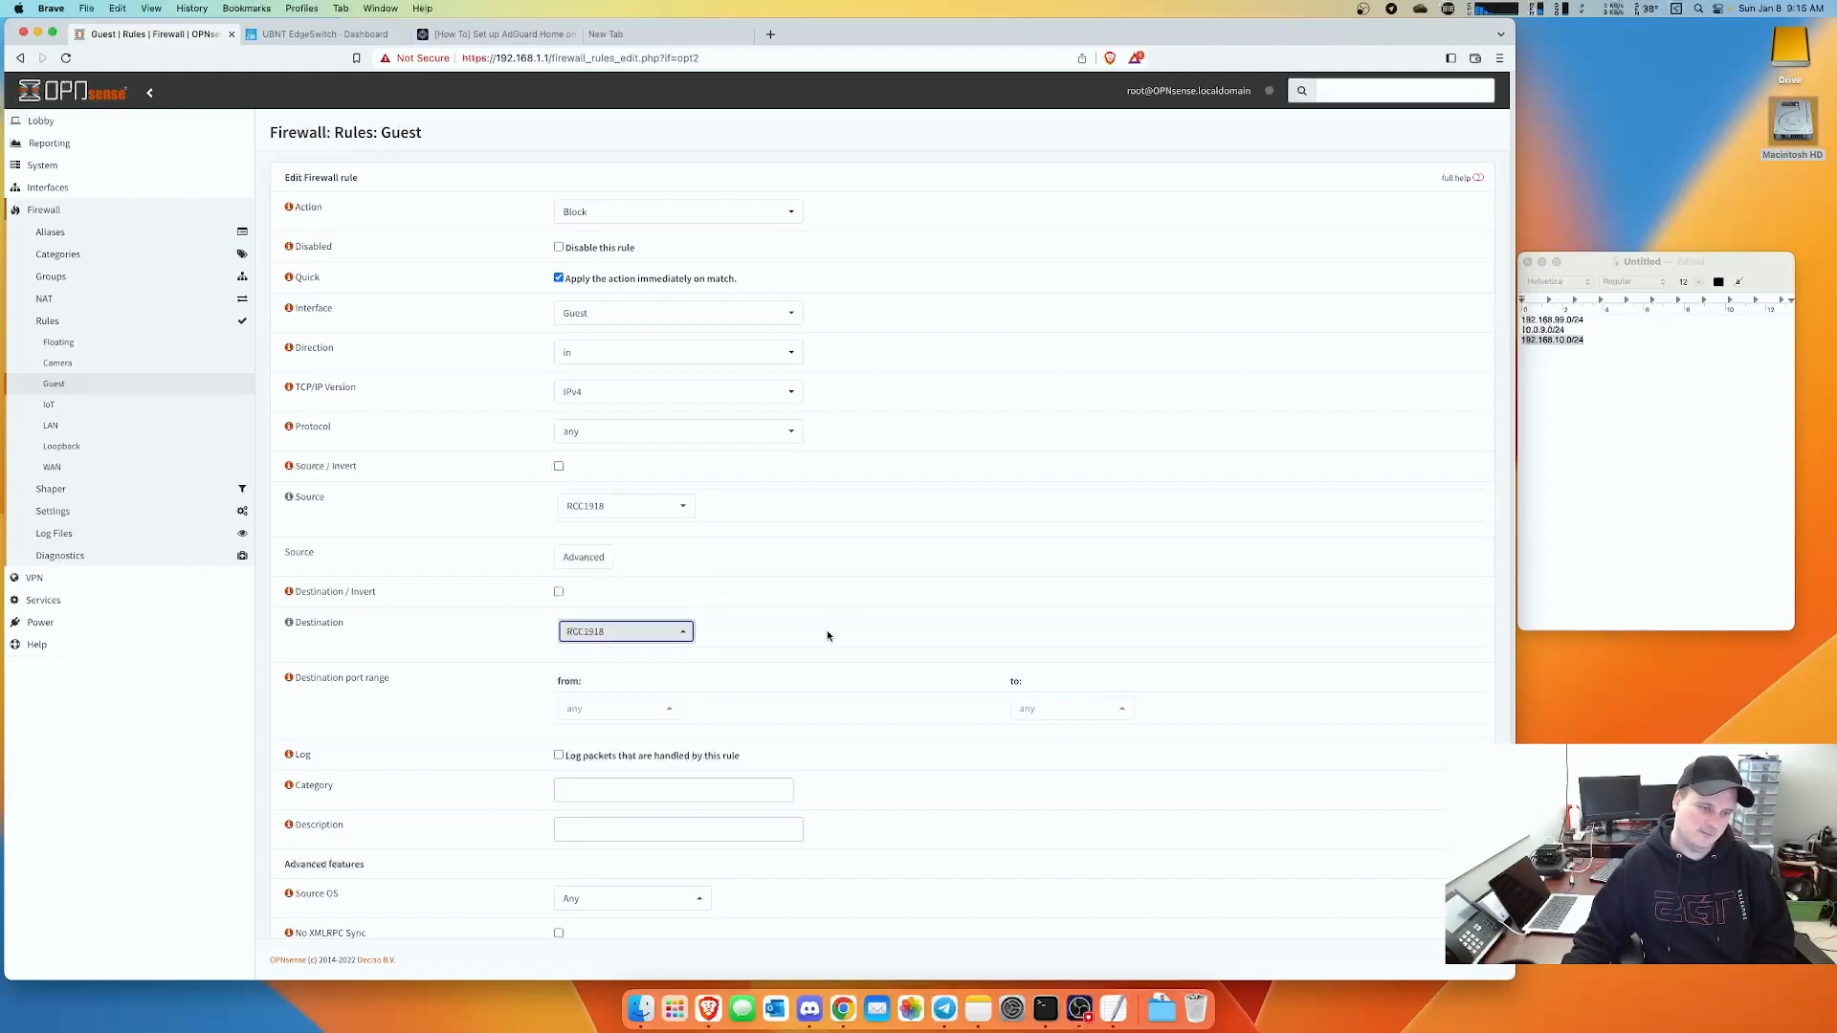
- Describe the rule as 'Block - Network', save it, and apply the Guest rule changes
scroll(828, 632, "down", 4)
left_click(589, 653)
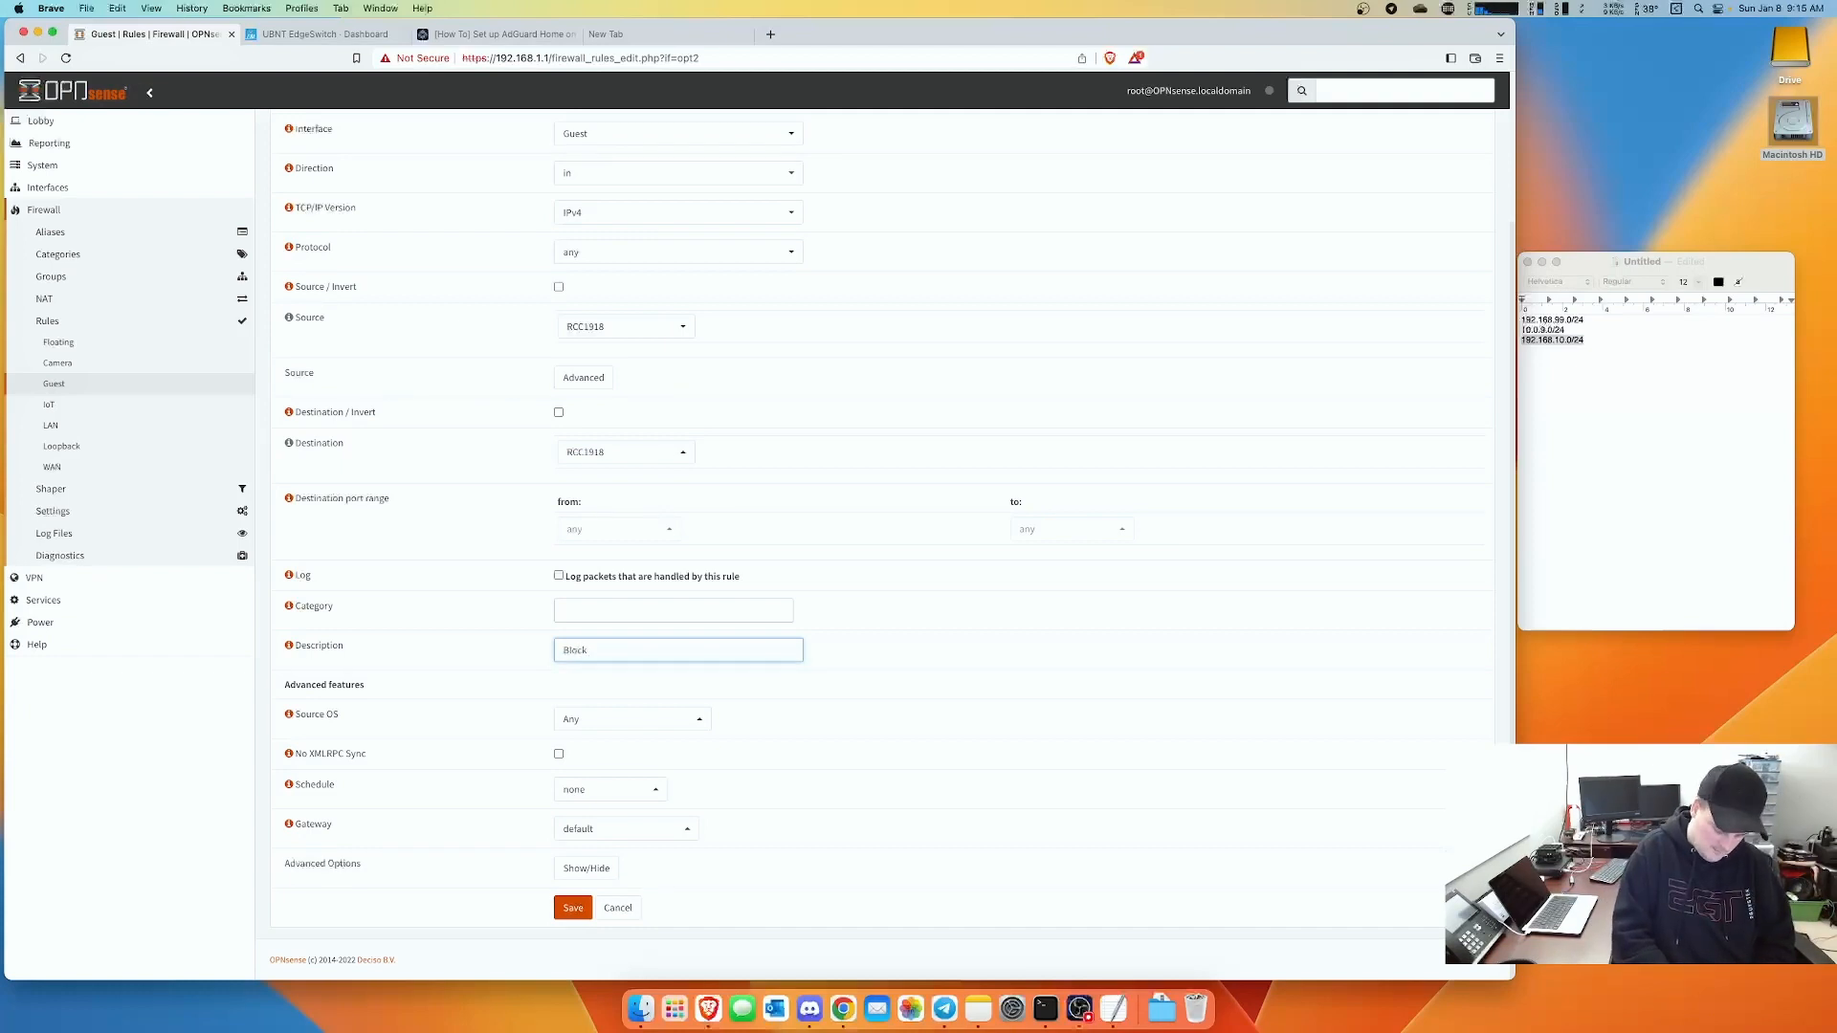
type("Block - Network")
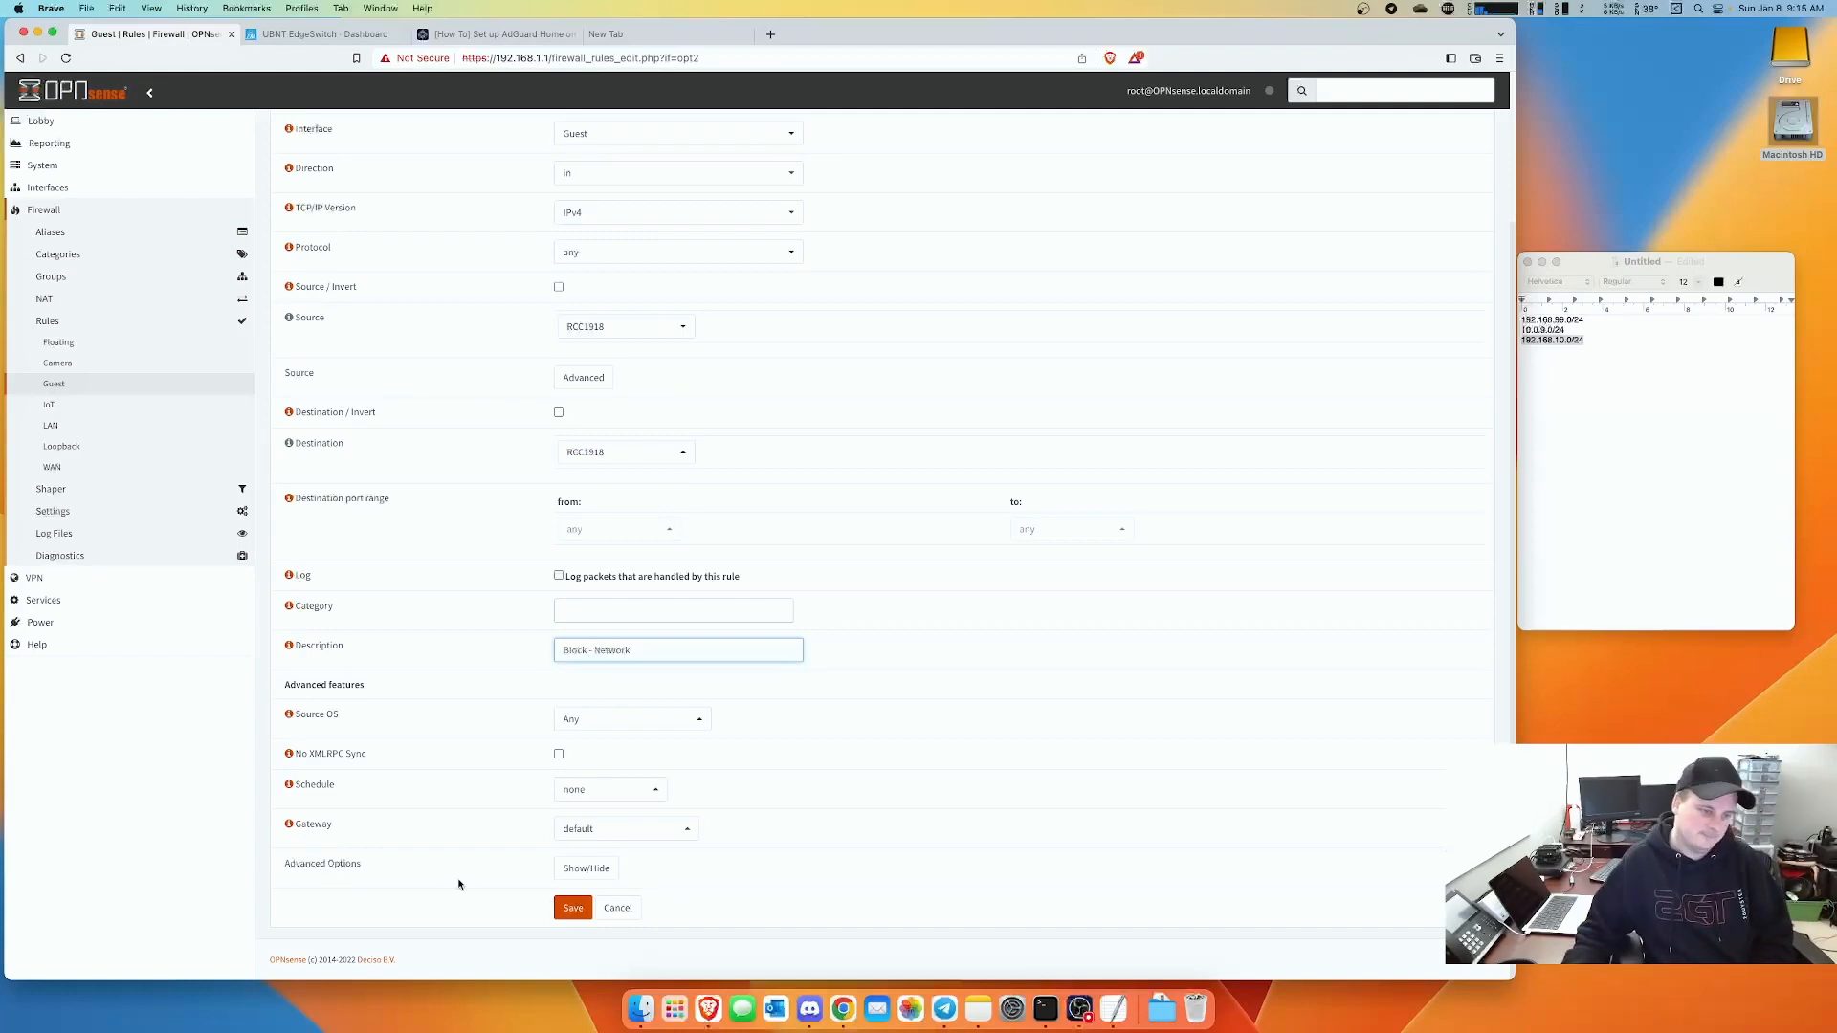
left_click(583, 912)
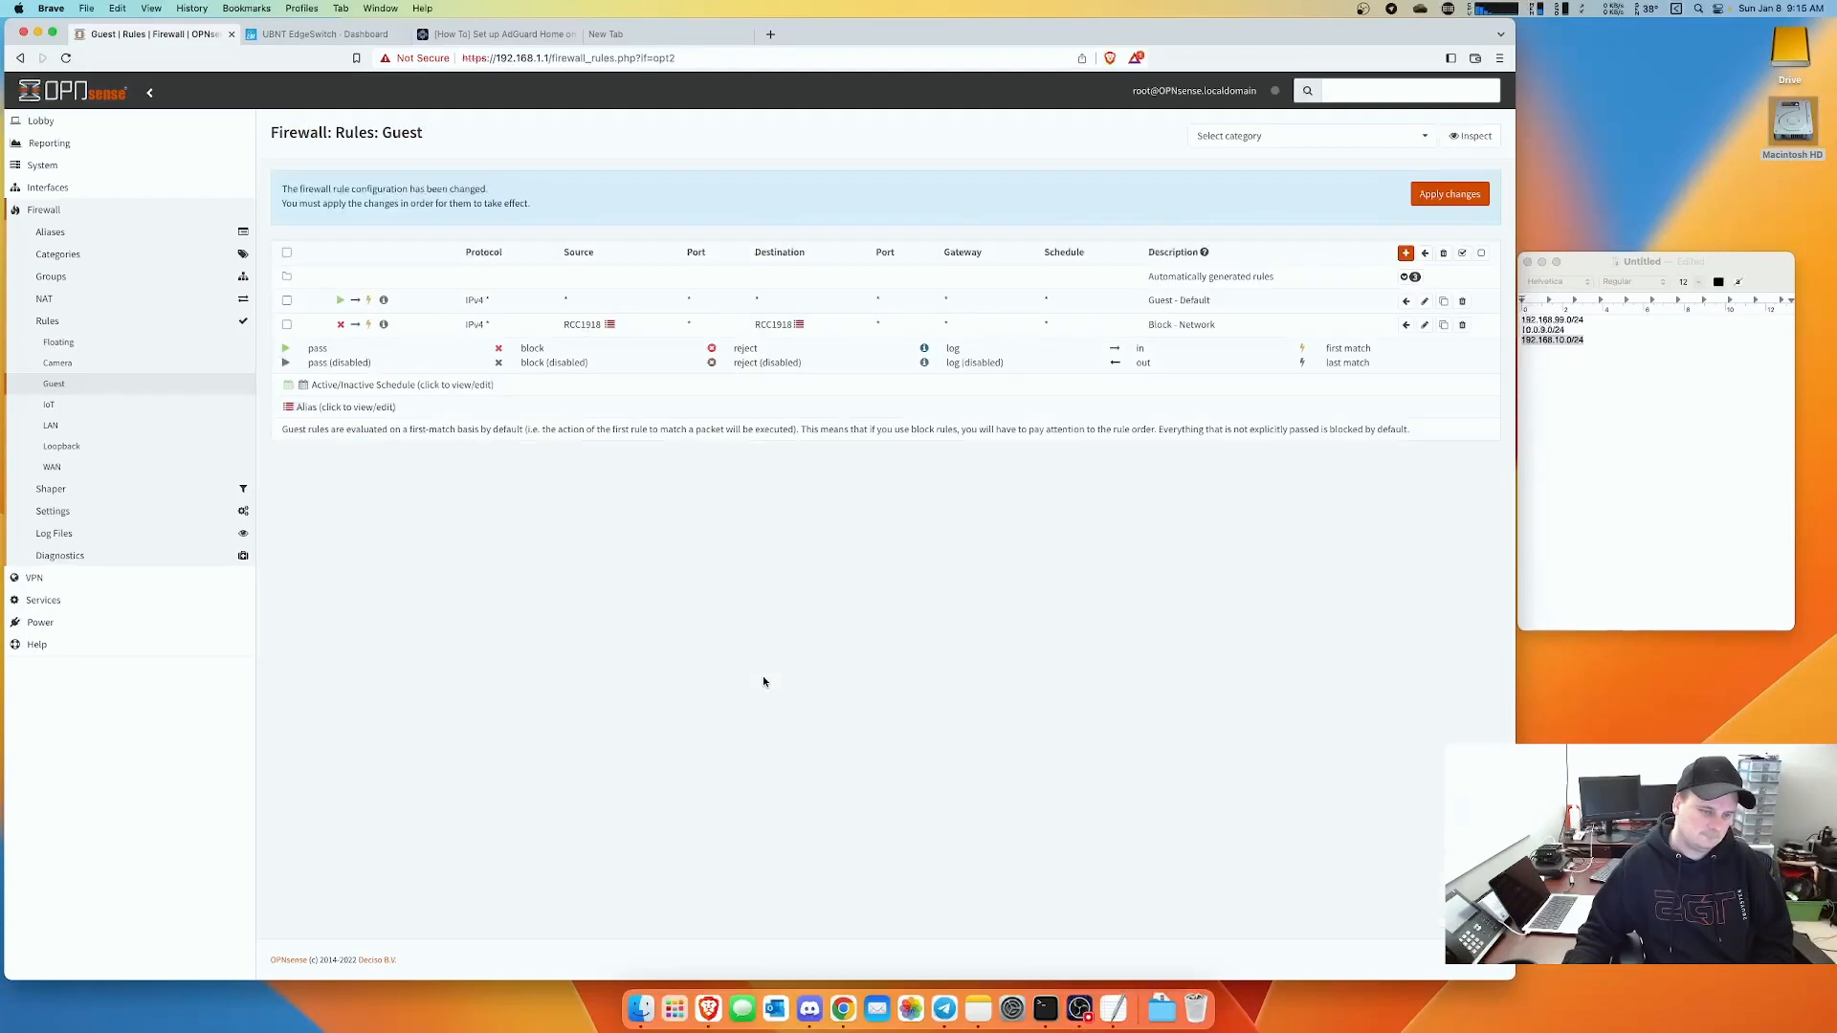
left_click(1449, 196)
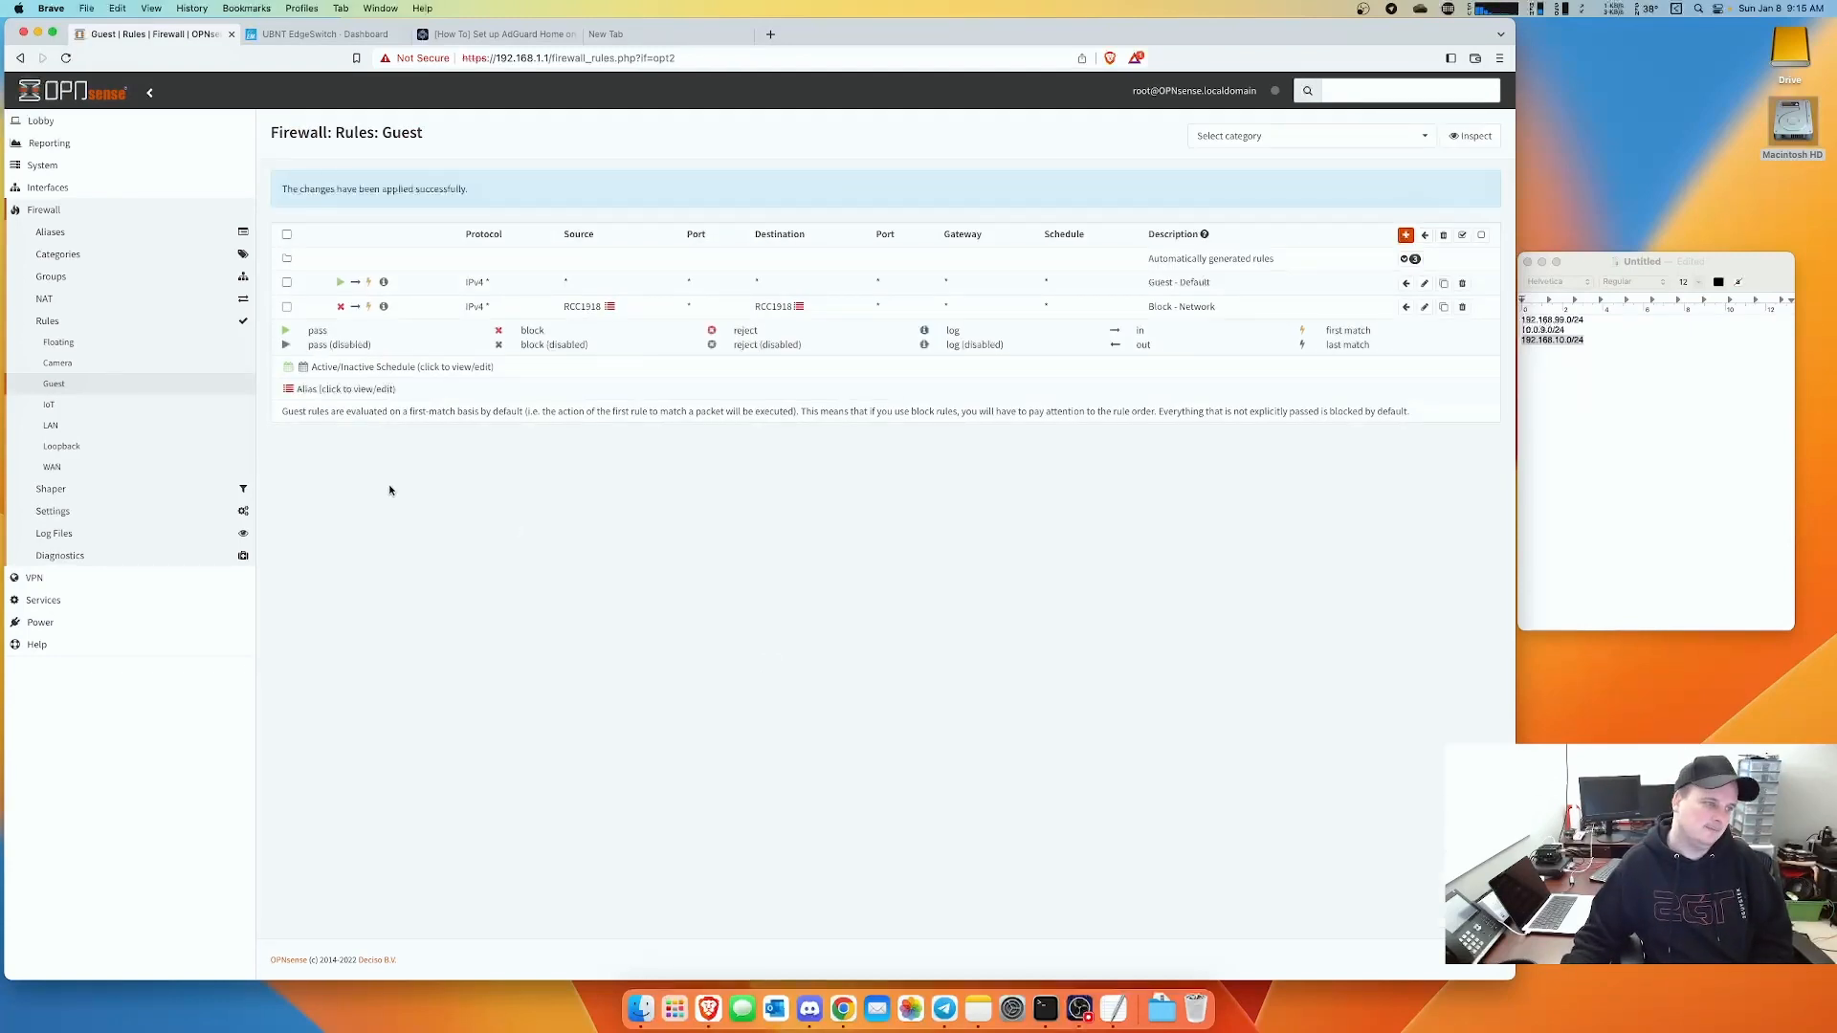
- Add an IoT pass rule allowing any-to-any traffic, described 'Default Network', and save it
left_click(49, 403)
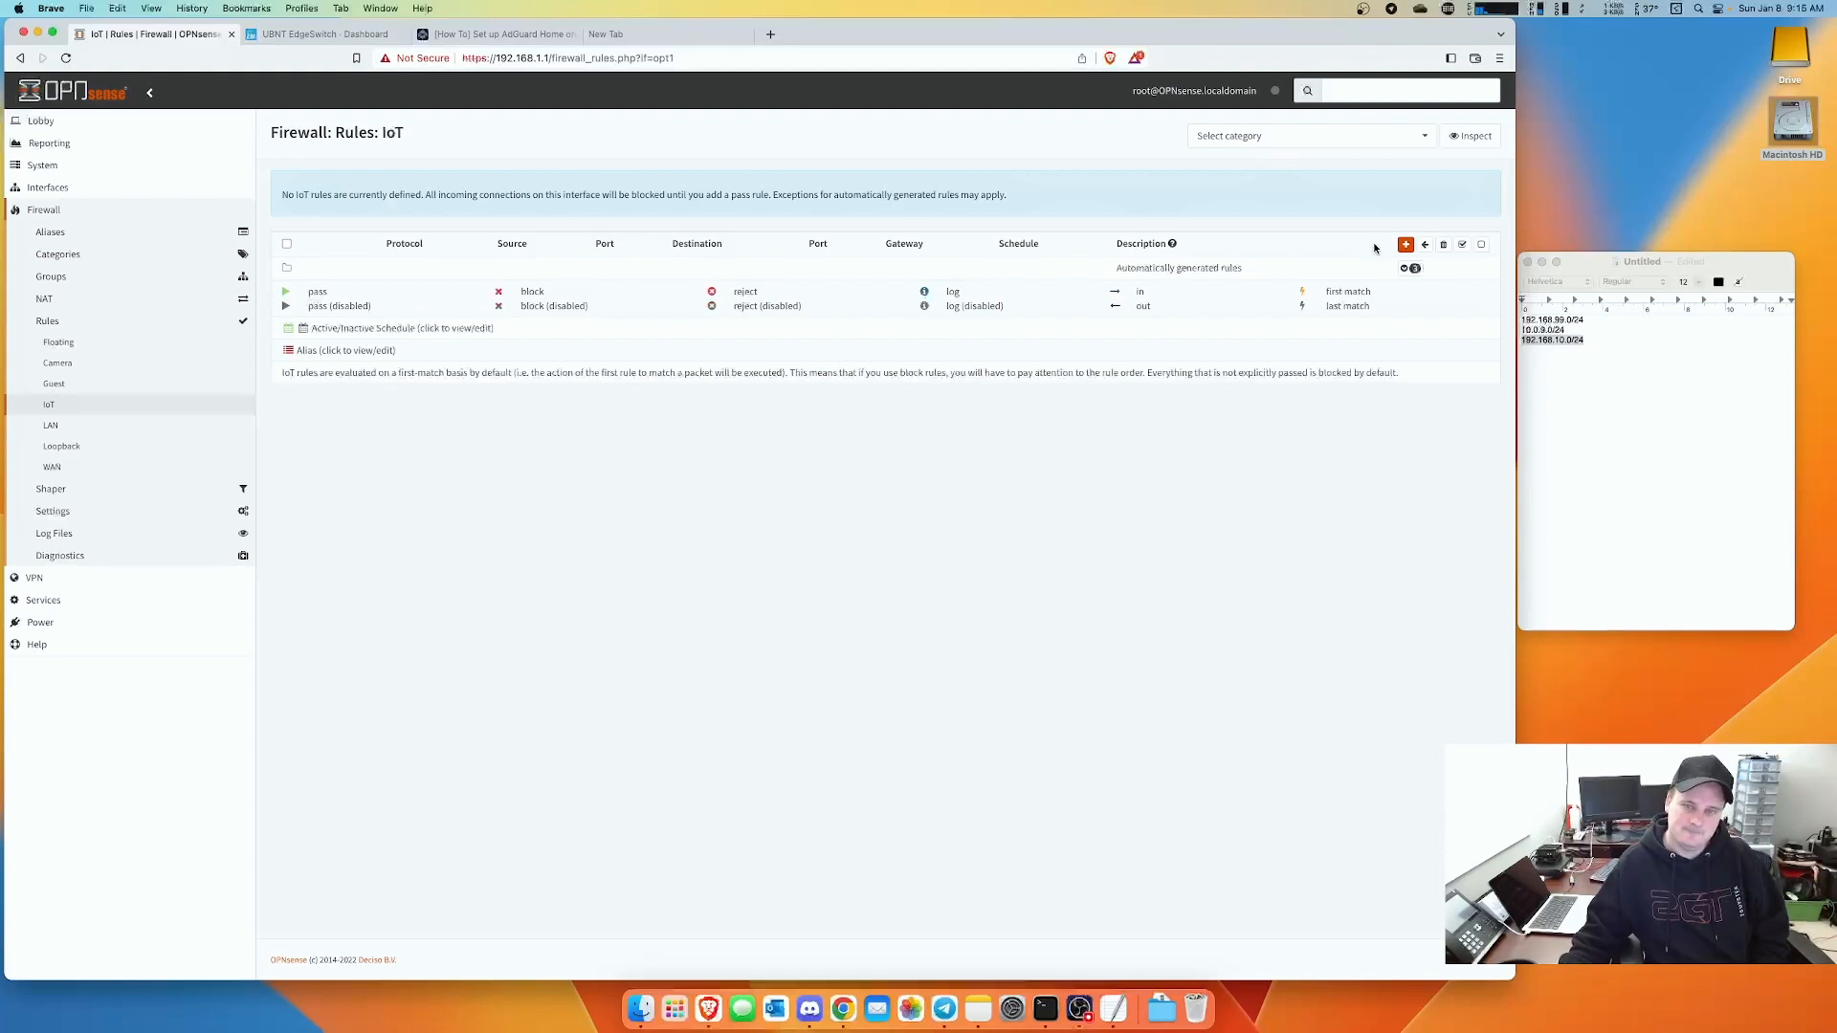
left_click(1406, 245)
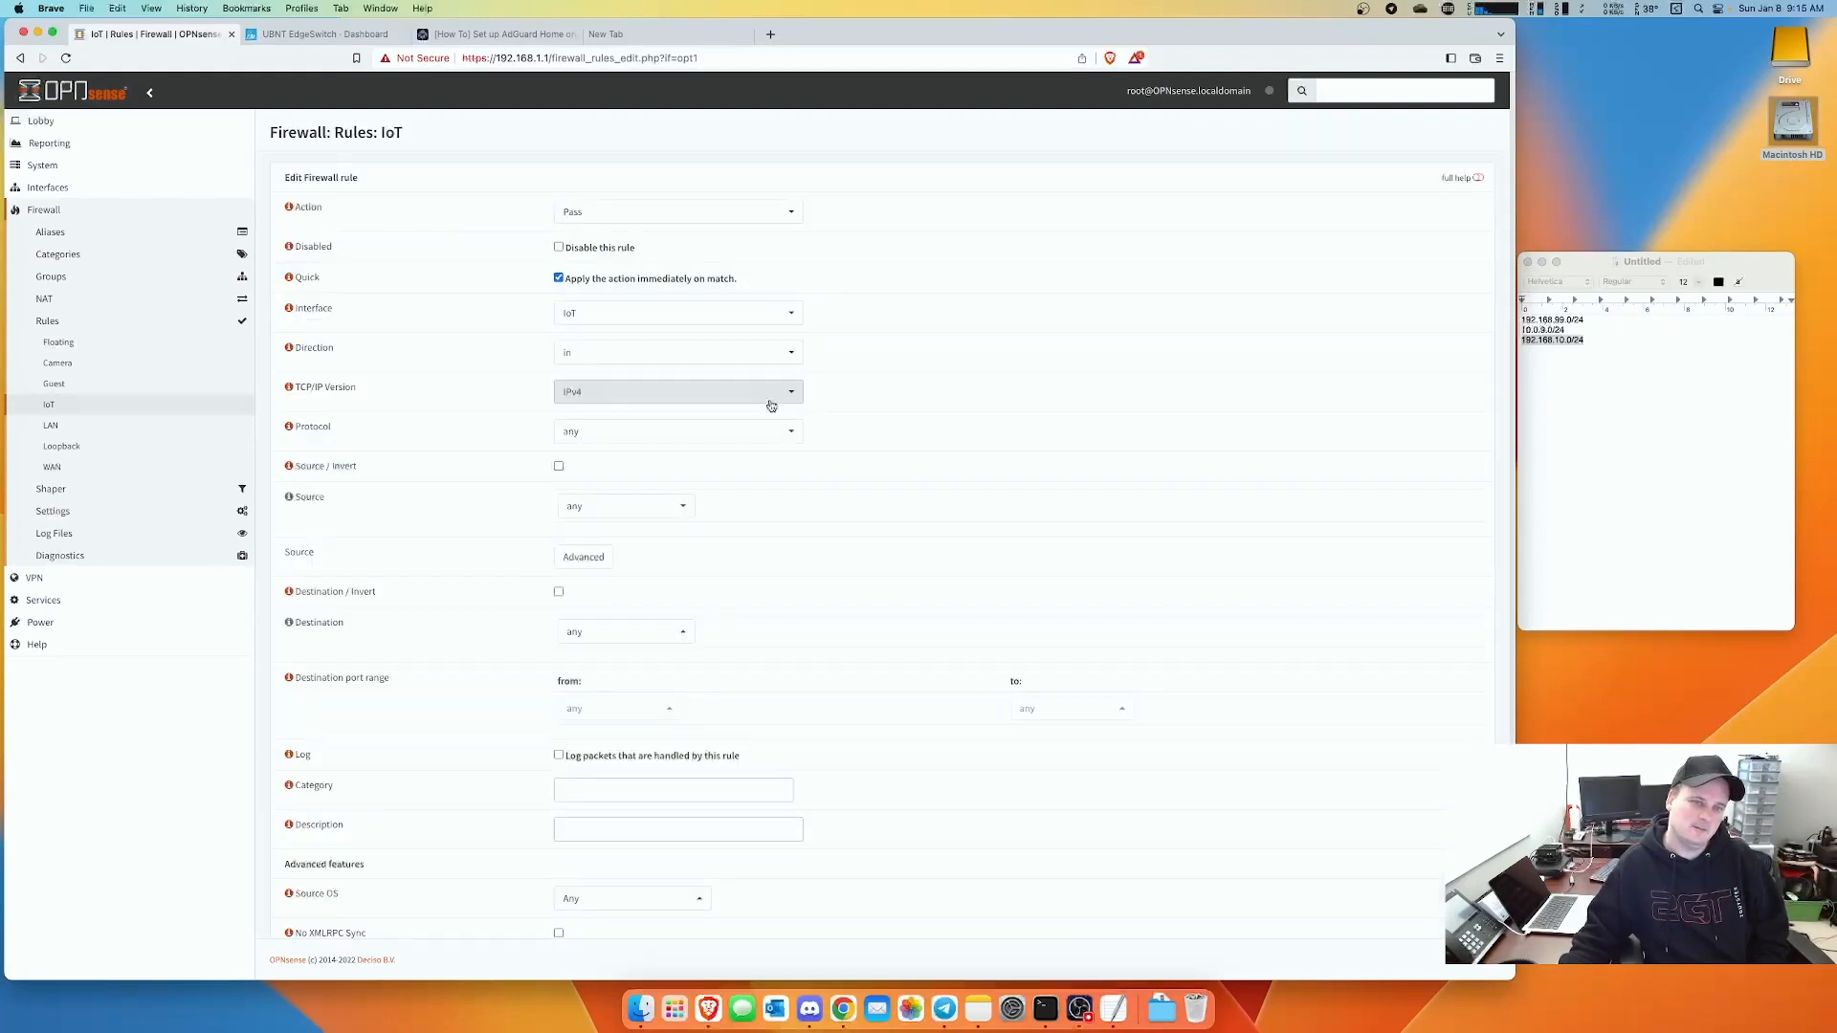
scroll(951, 668, "down", 4)
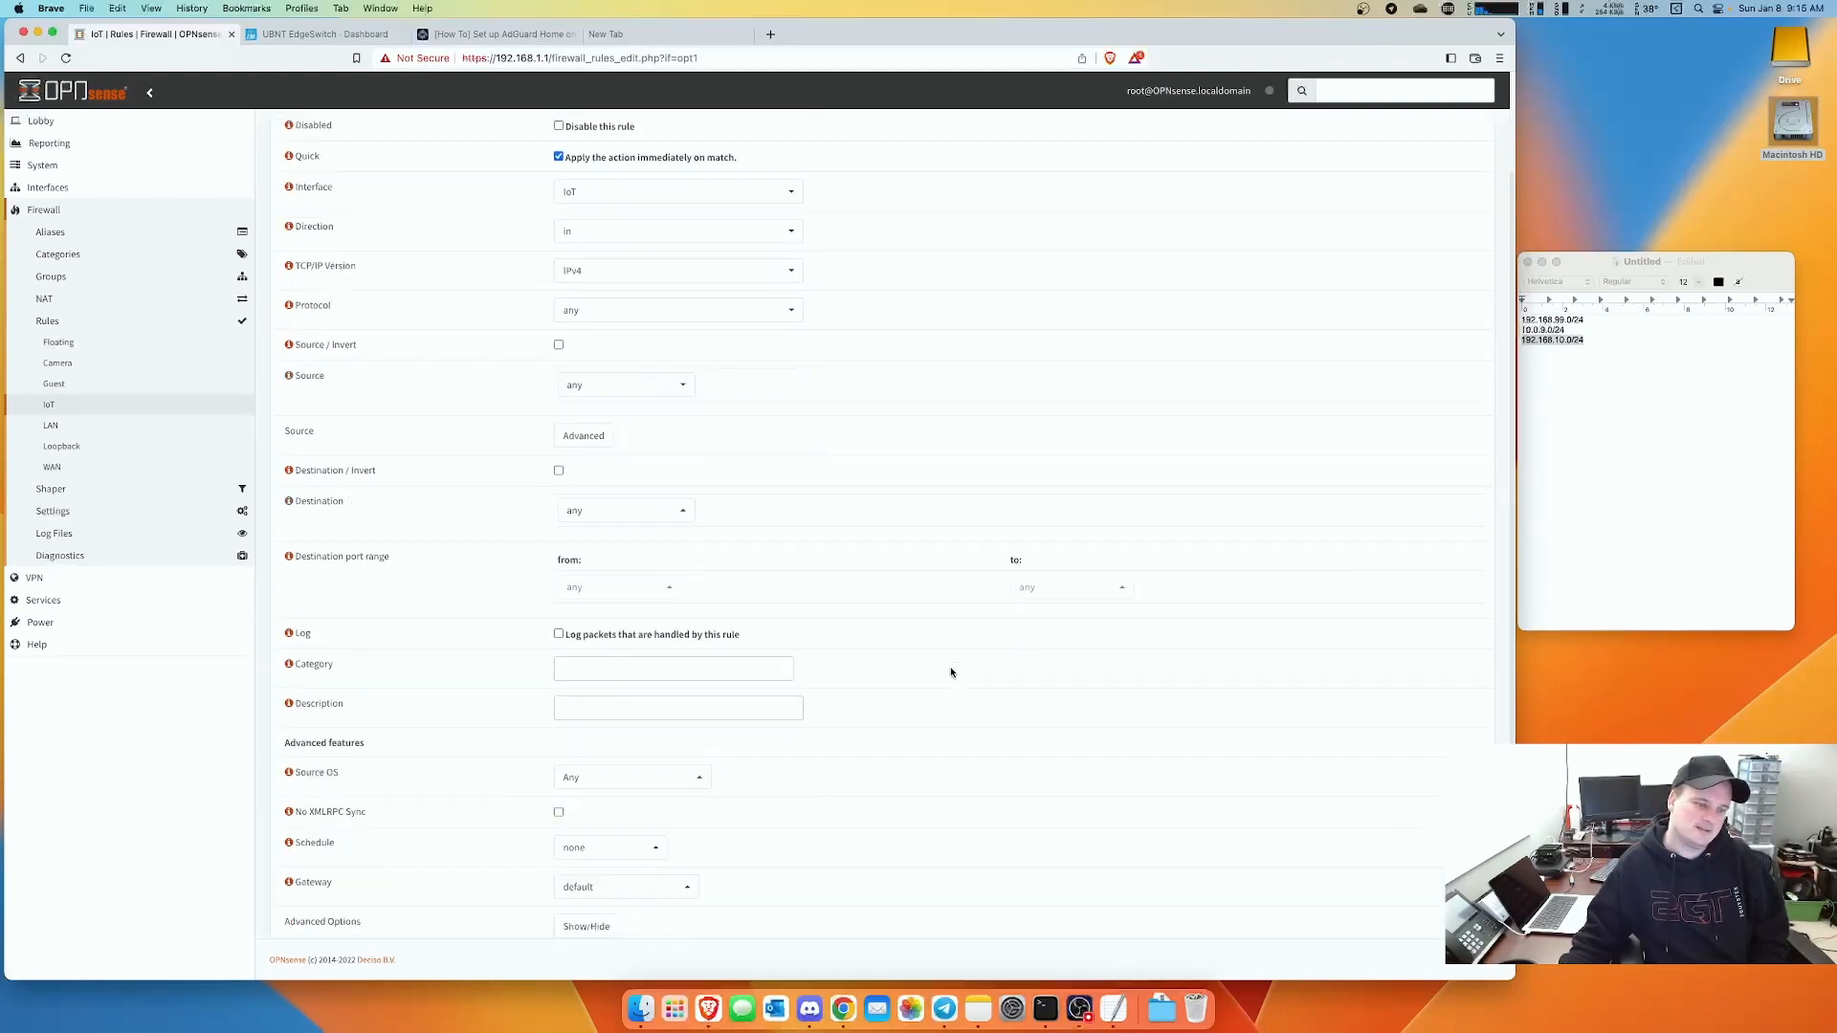
left_click(639, 651)
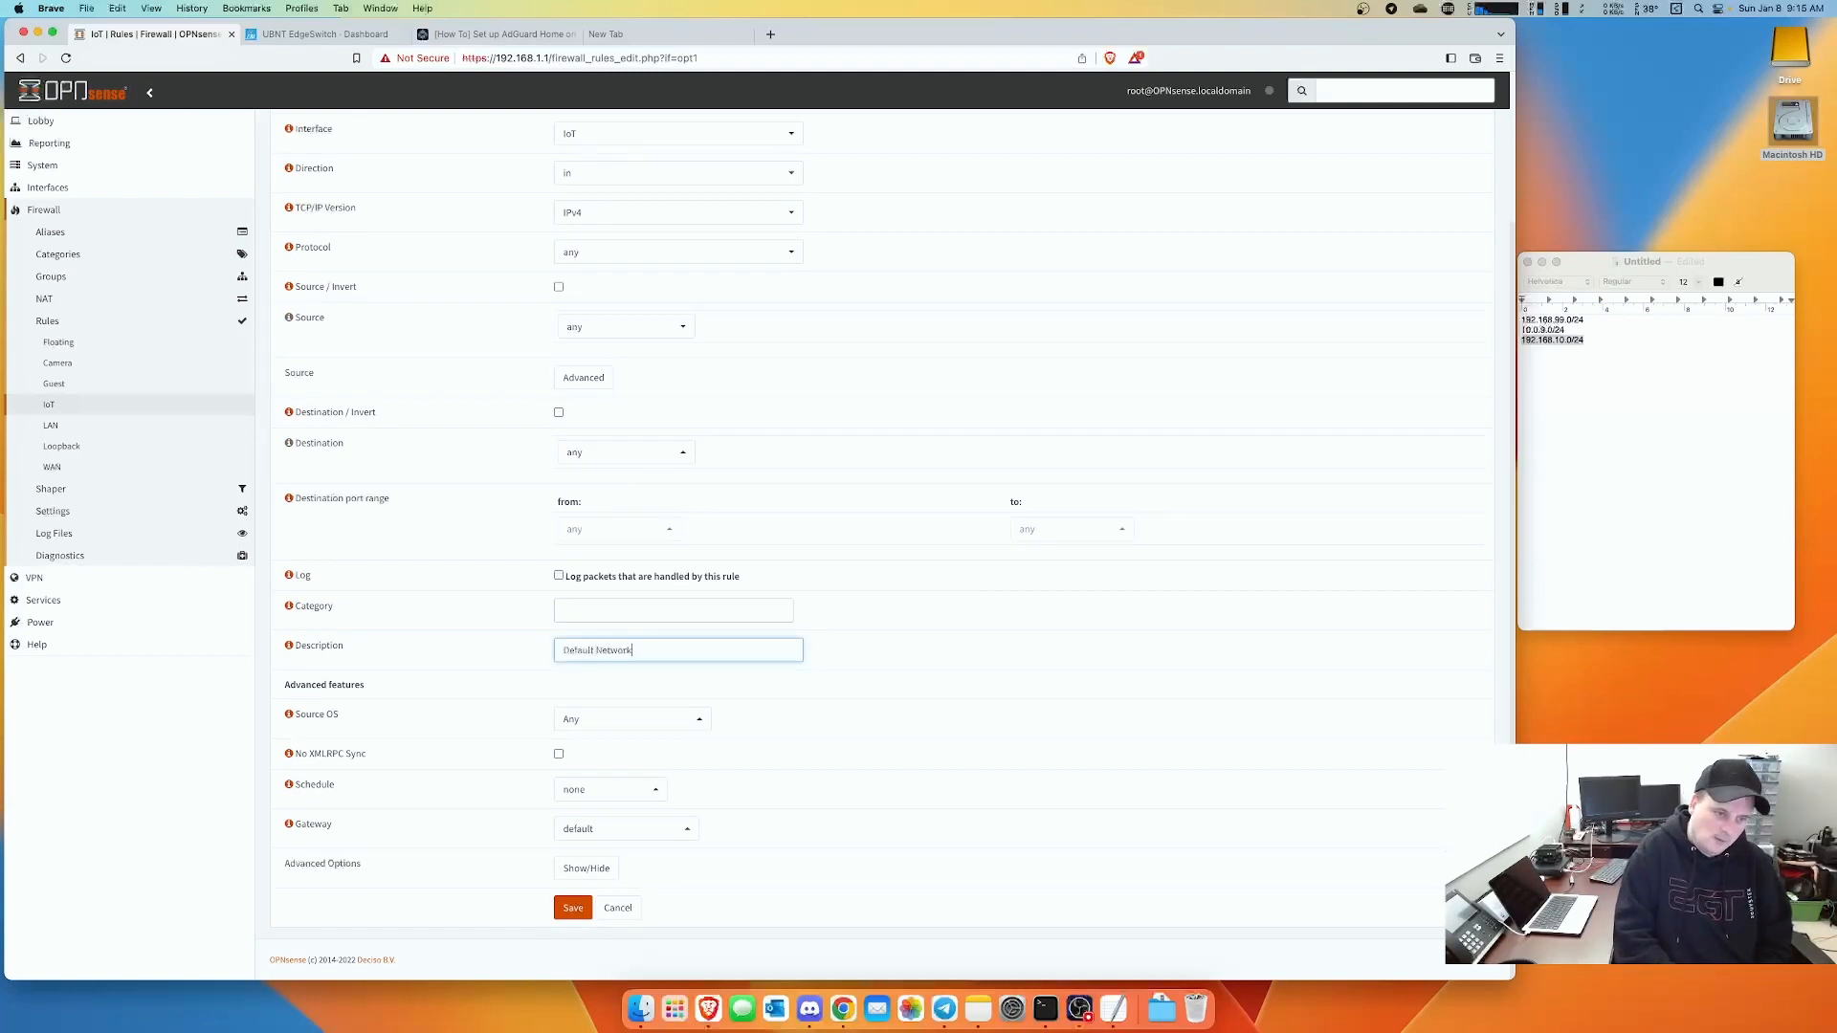
left_click(573, 907)
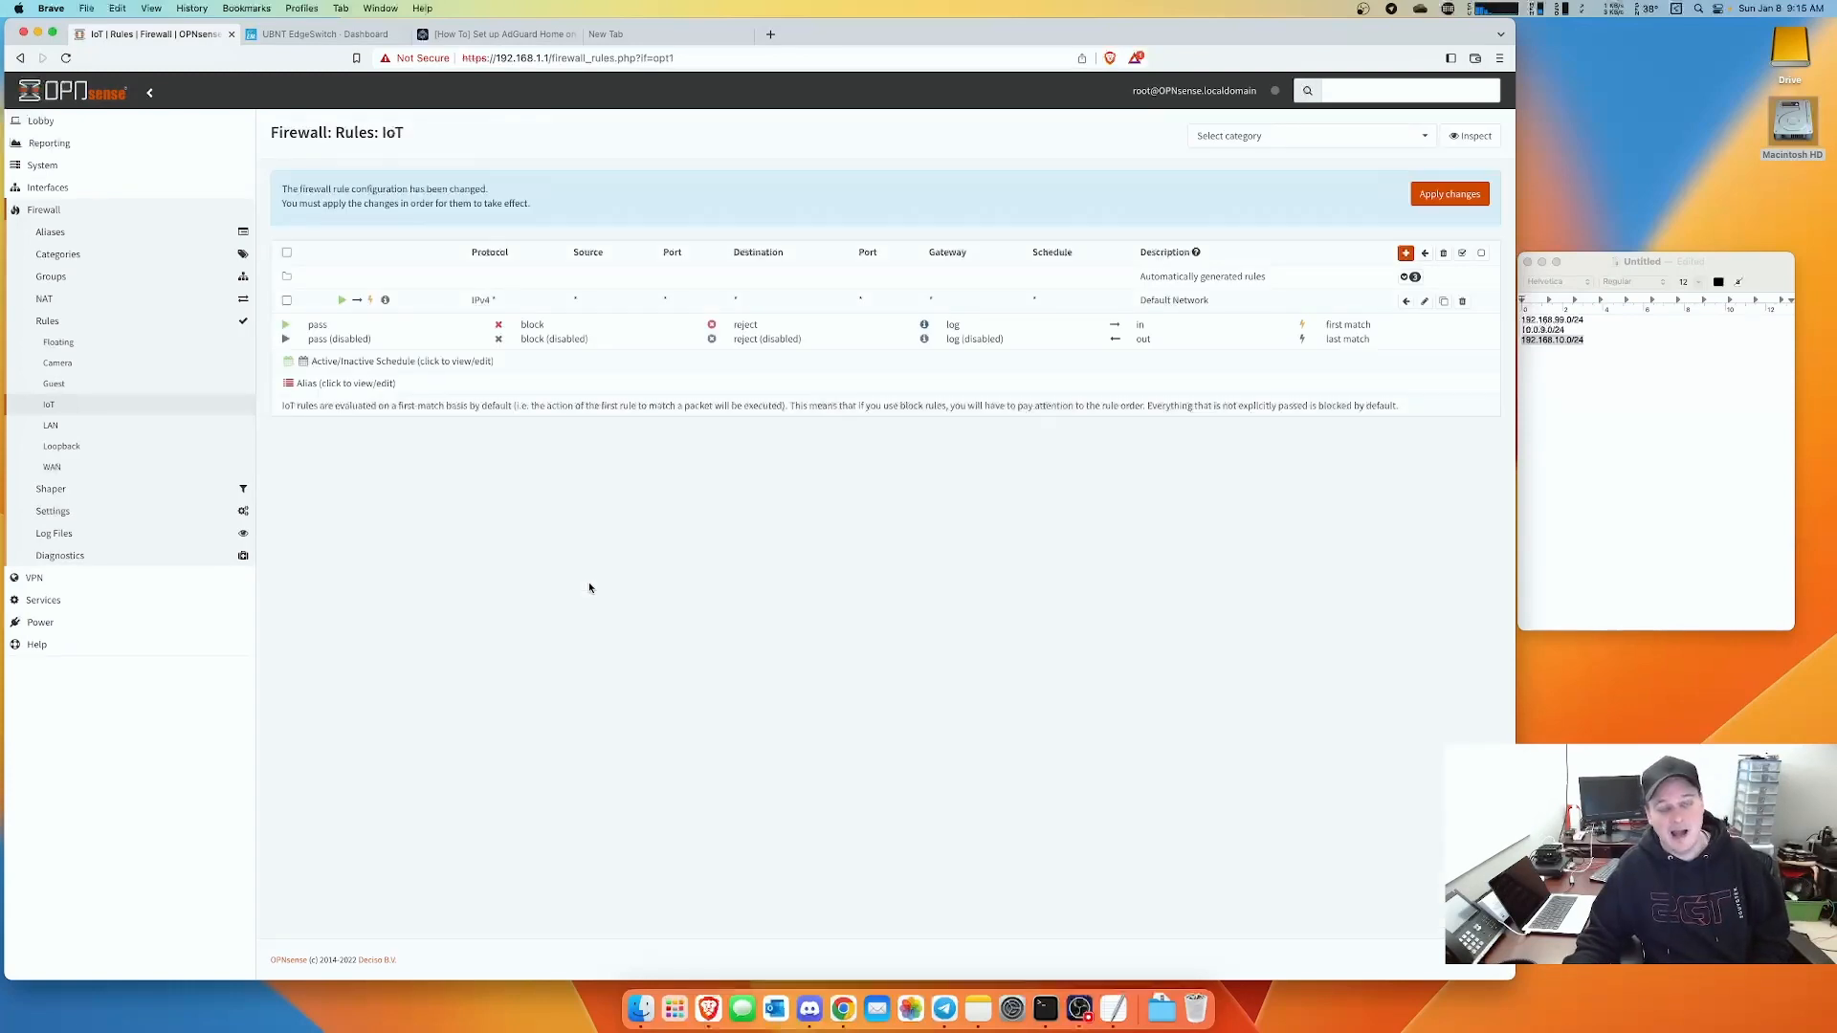
- Create a new IoT rule with action Block, source RFC1918 and destination RFC1918
left_click(1405, 253)
left_click(623, 218)
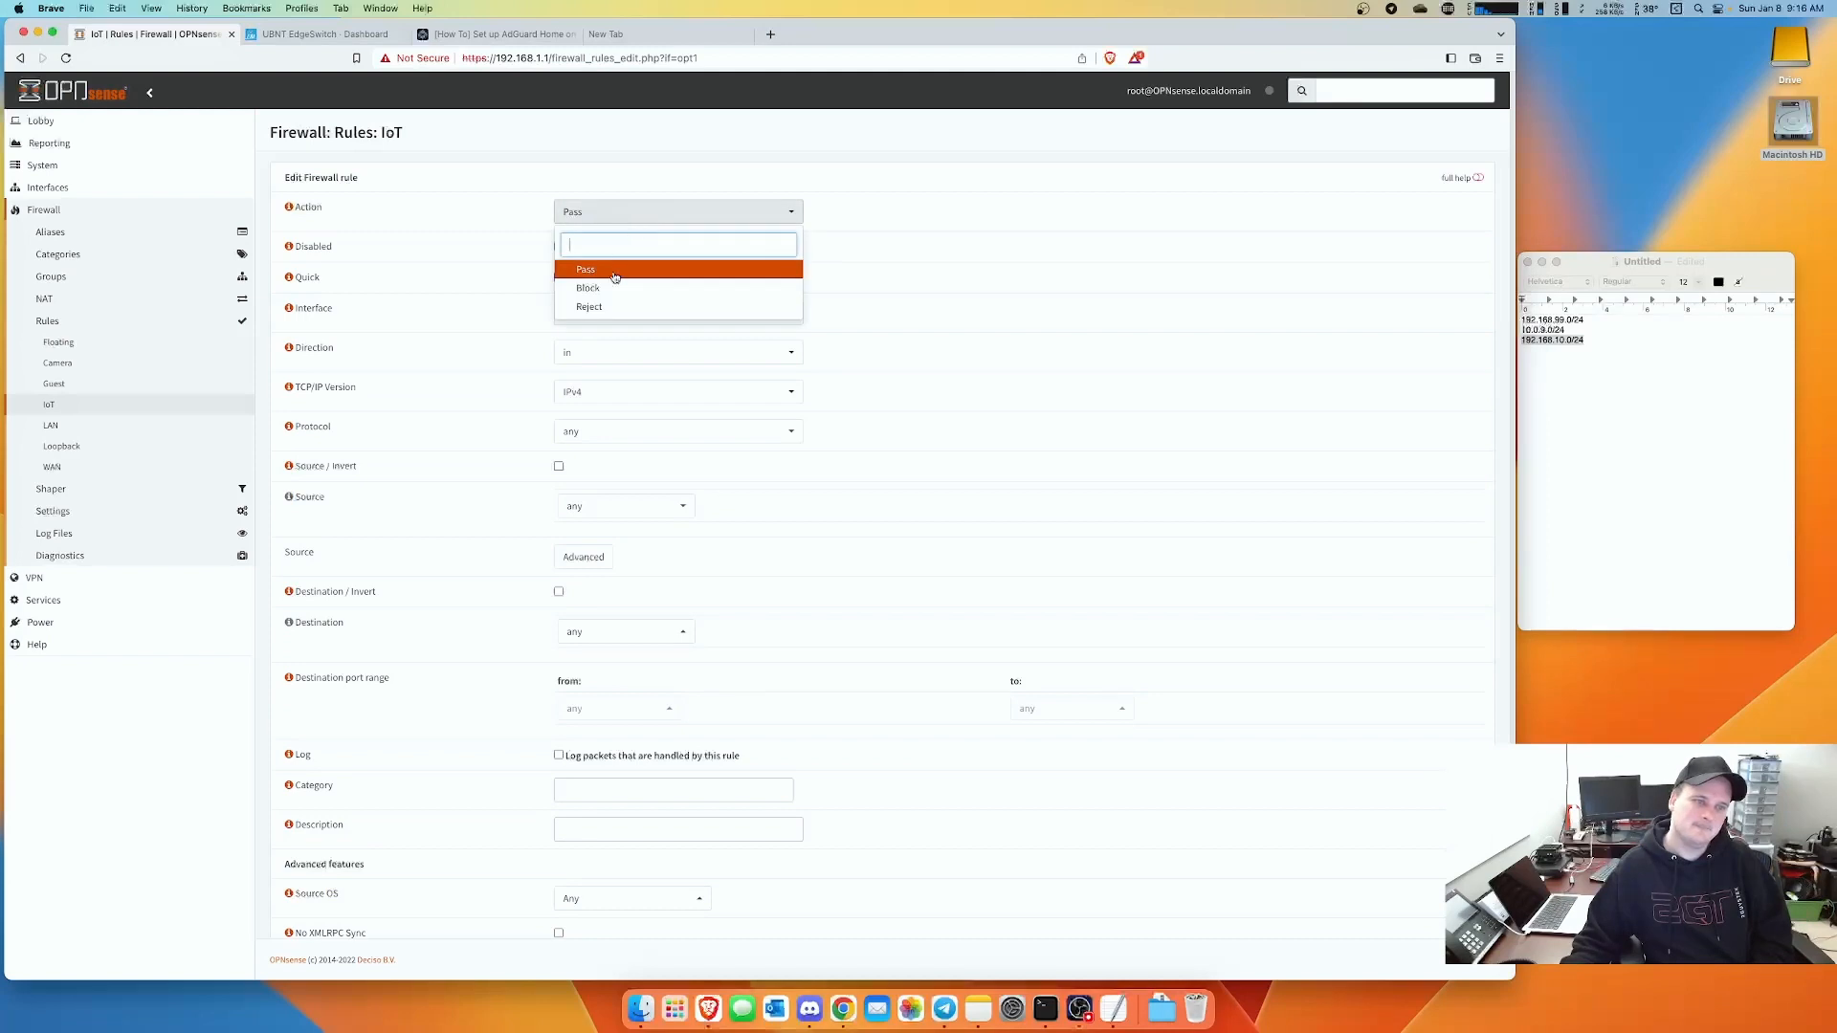
left_click(609, 288)
left_click(600, 505)
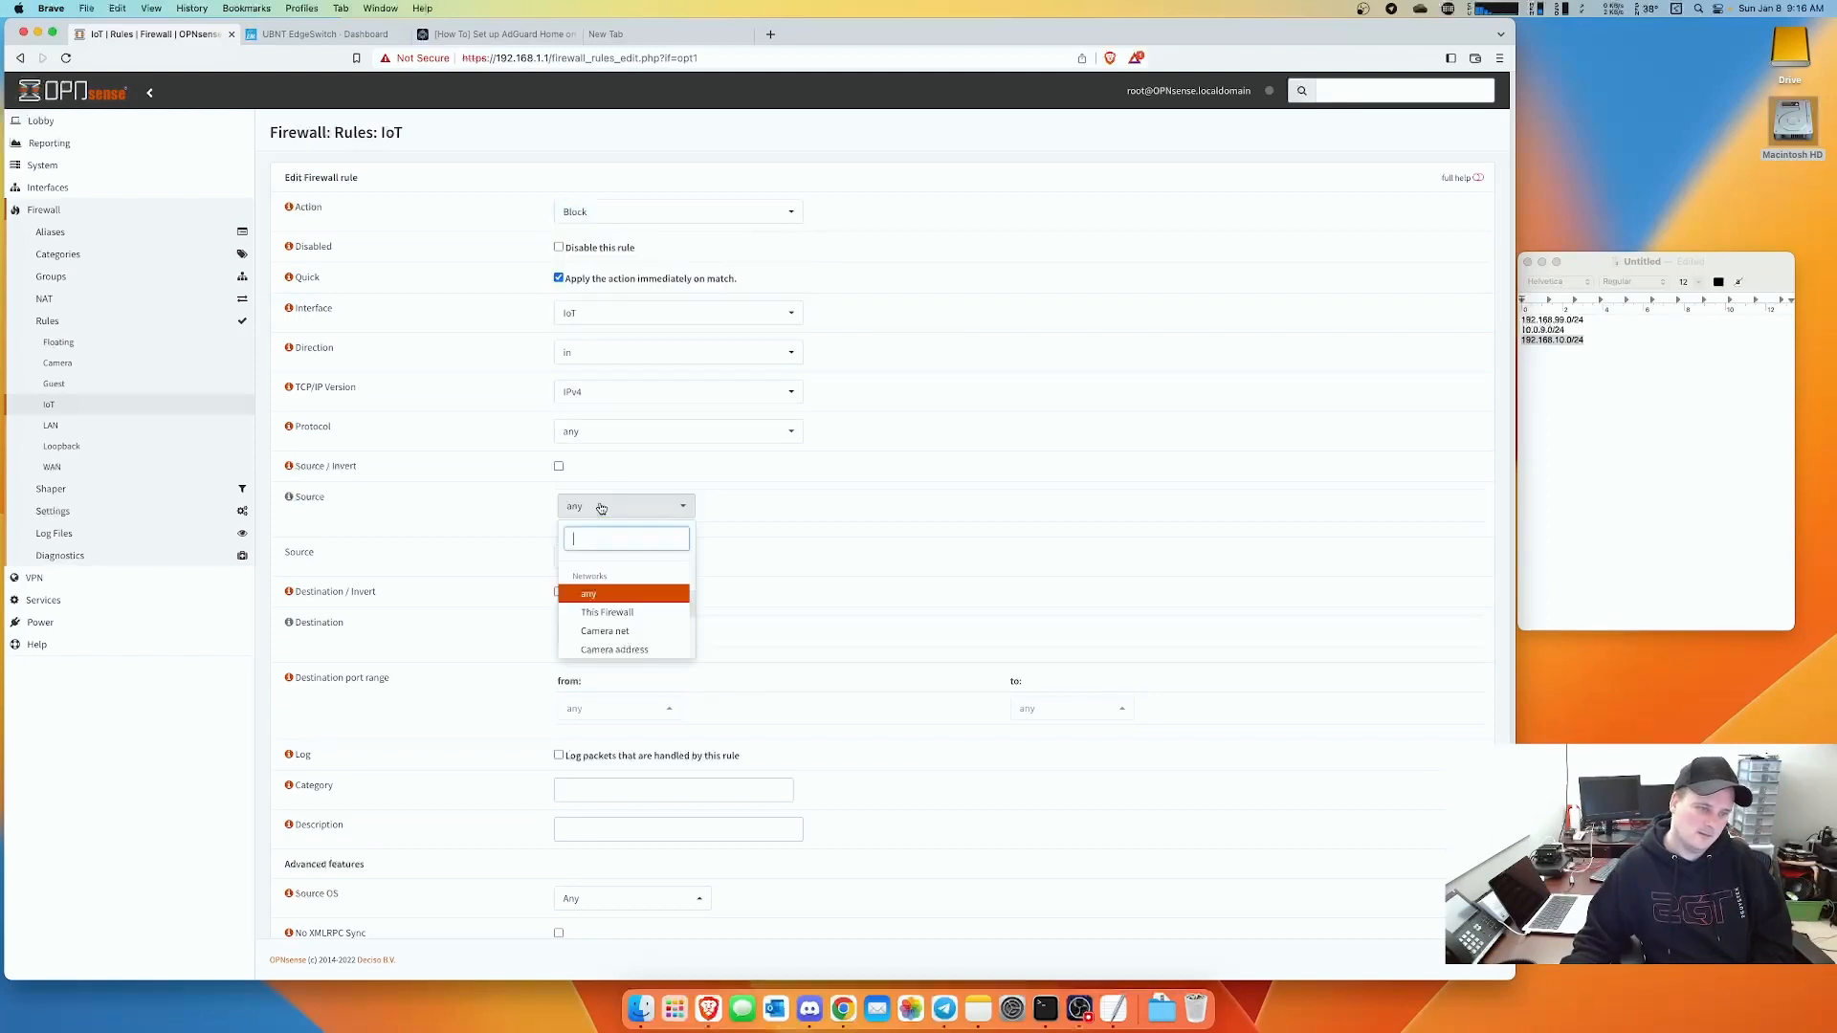
scroll(630, 631, "down", 3)
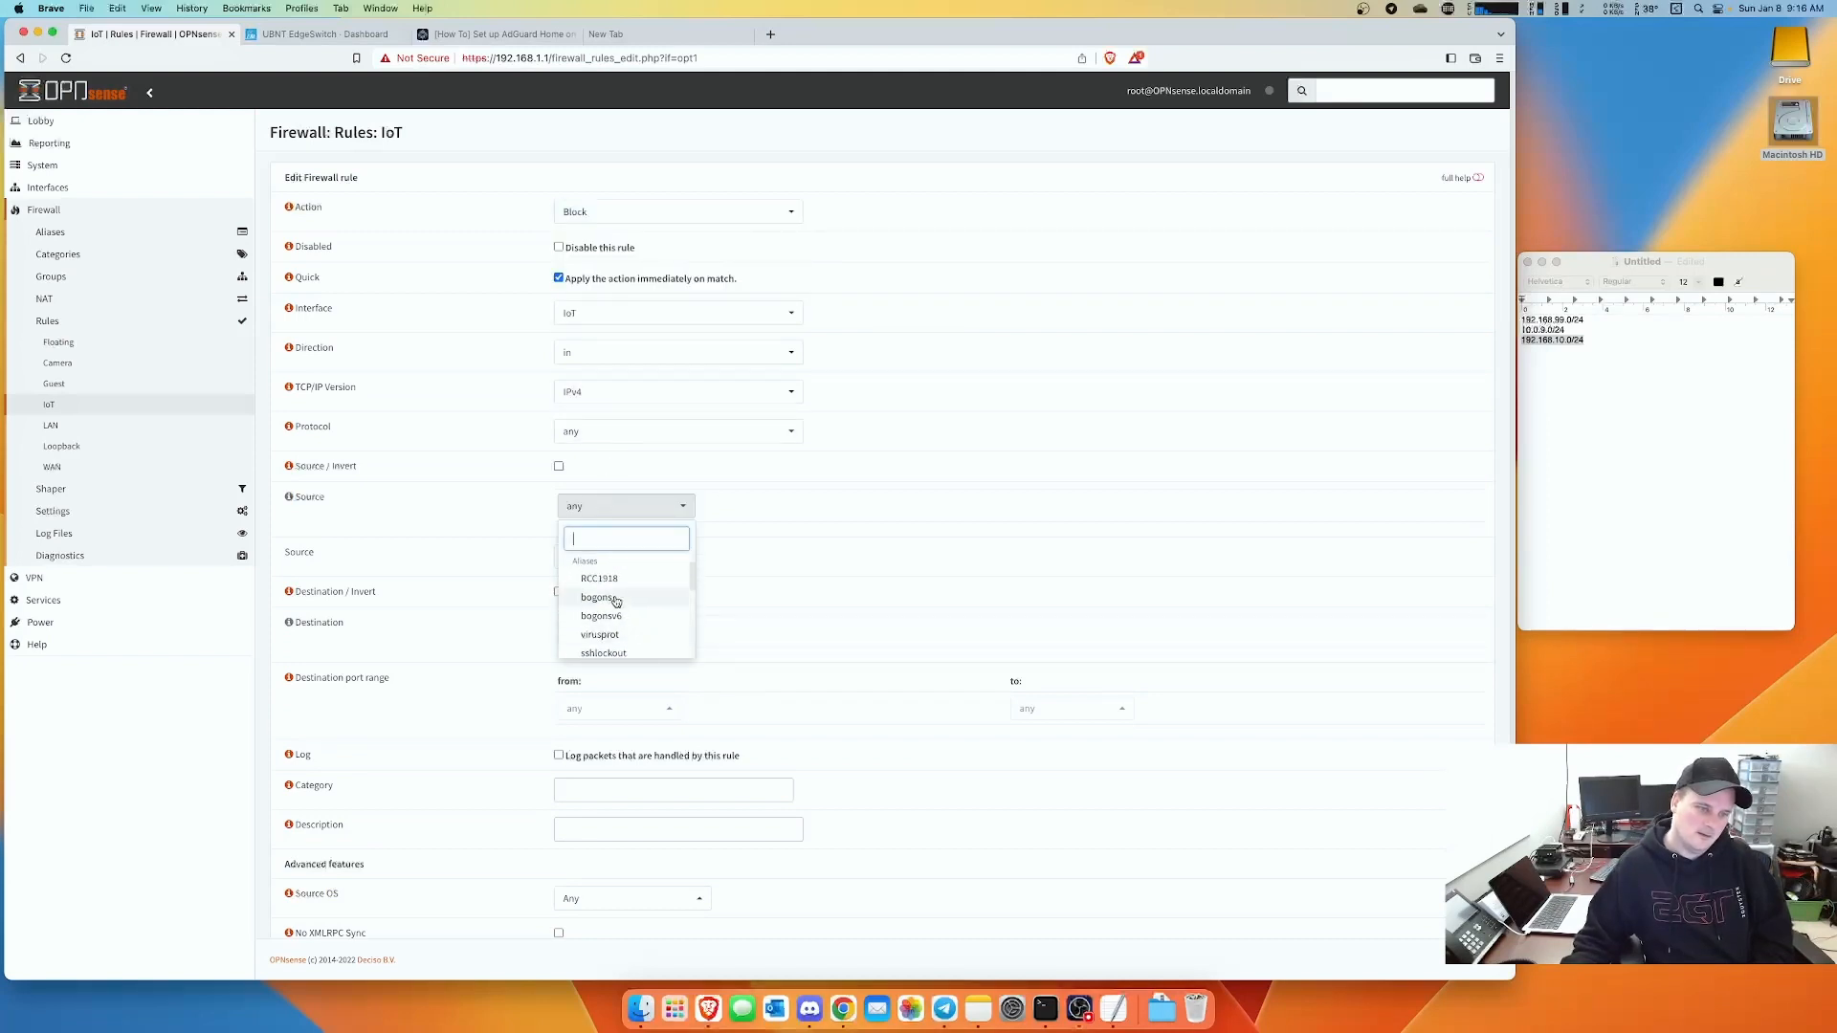
left_click(617, 584)
left_click(612, 632)
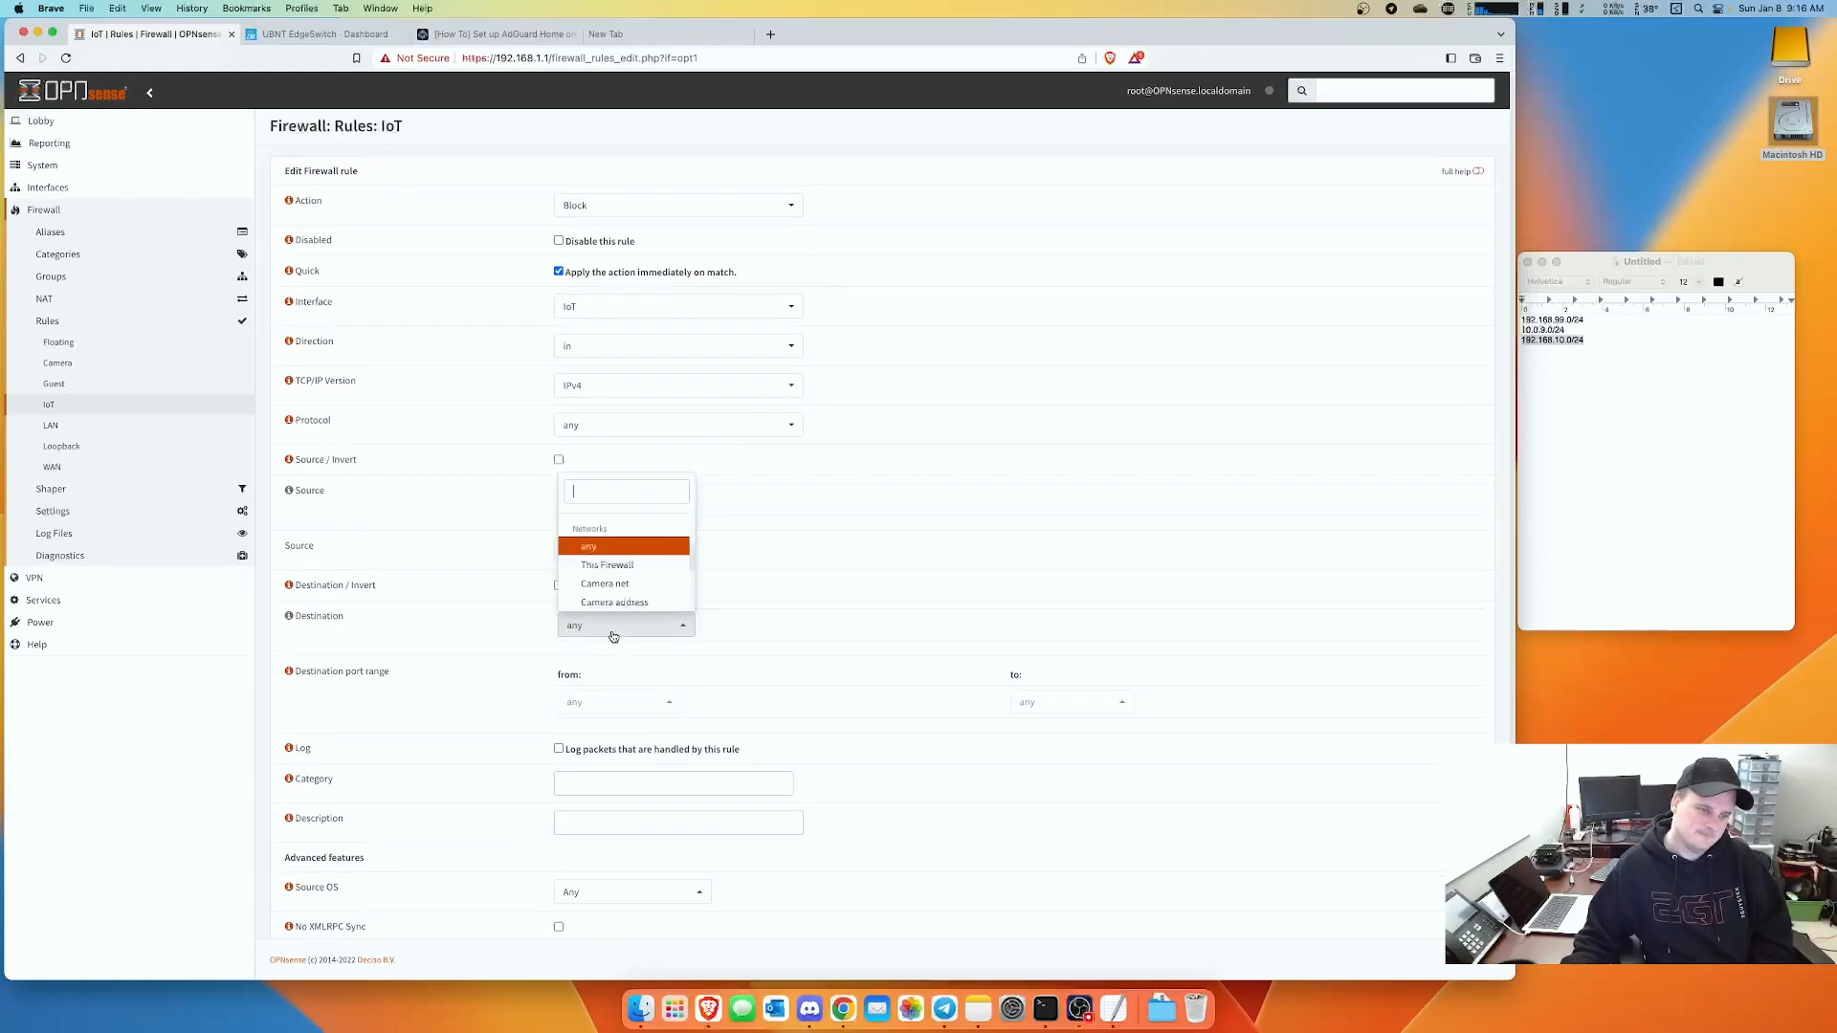
scroll(620, 569, "up", 1)
left_click(620, 566)
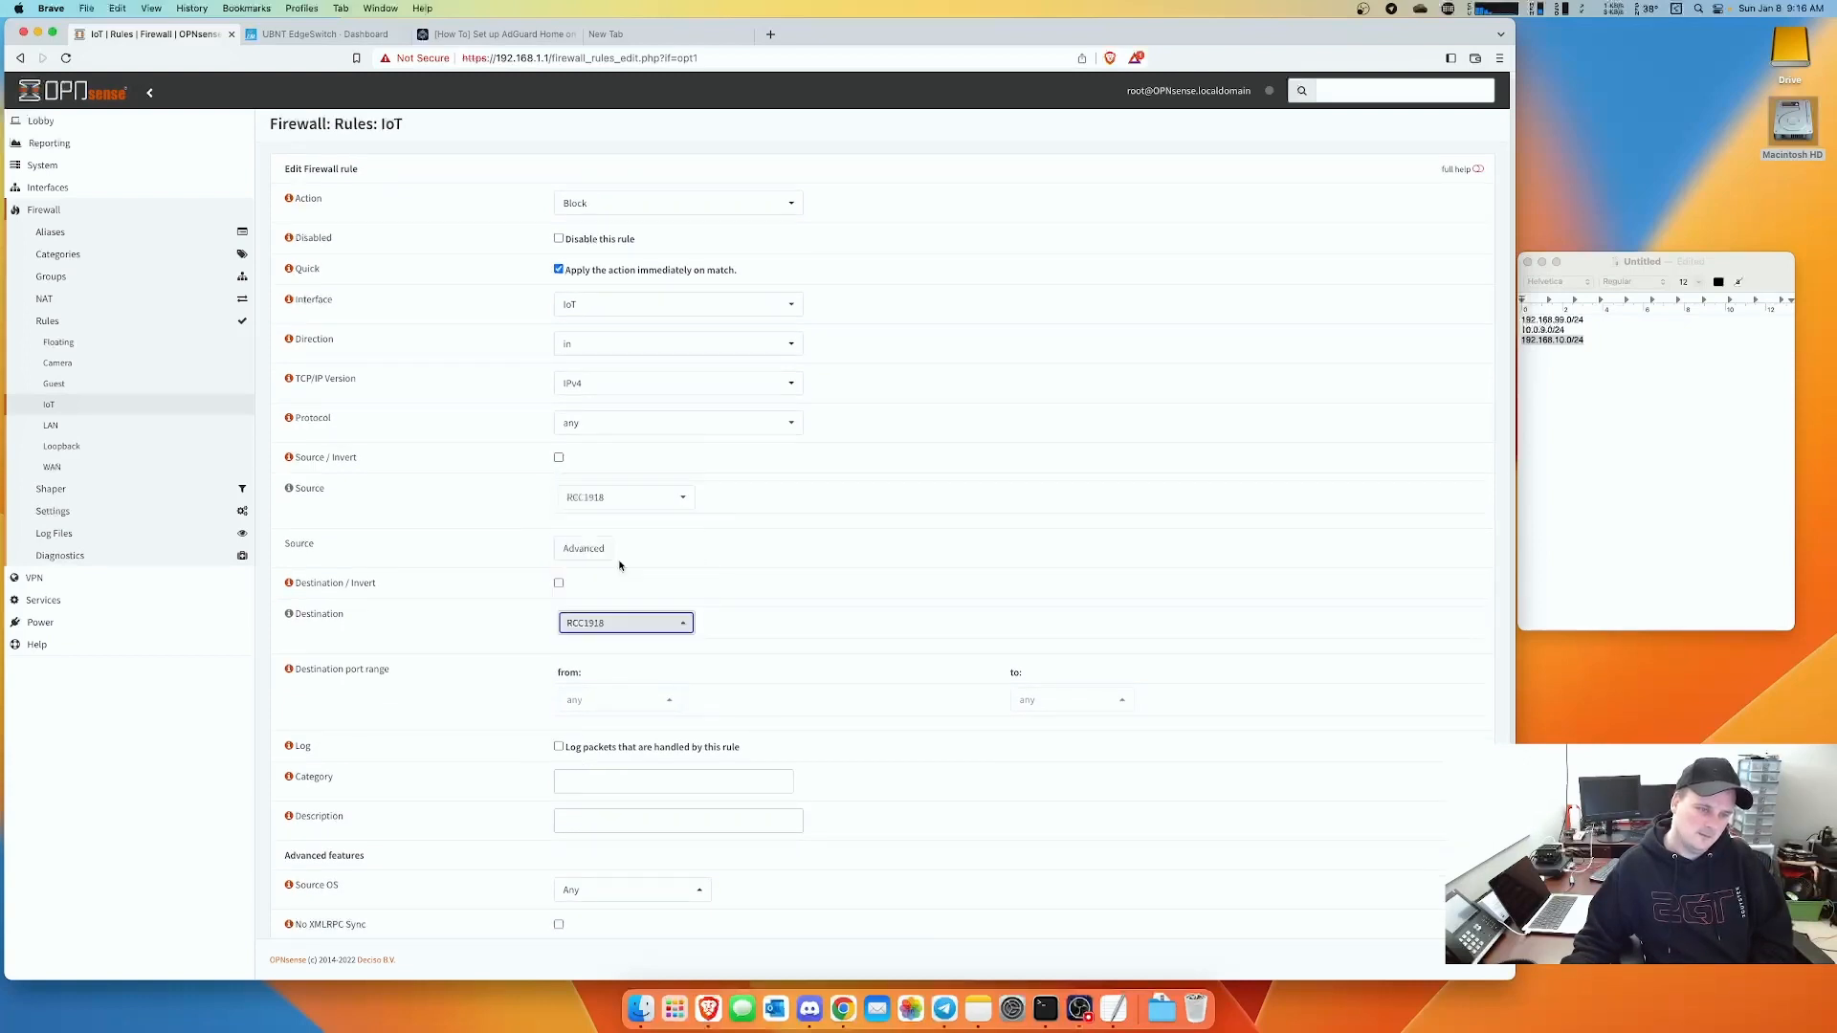
- Describe the rule 'Block - Network', save it and apply the IoT rule changes
scroll(689, 612, "down", 3)
left_click(619, 651)
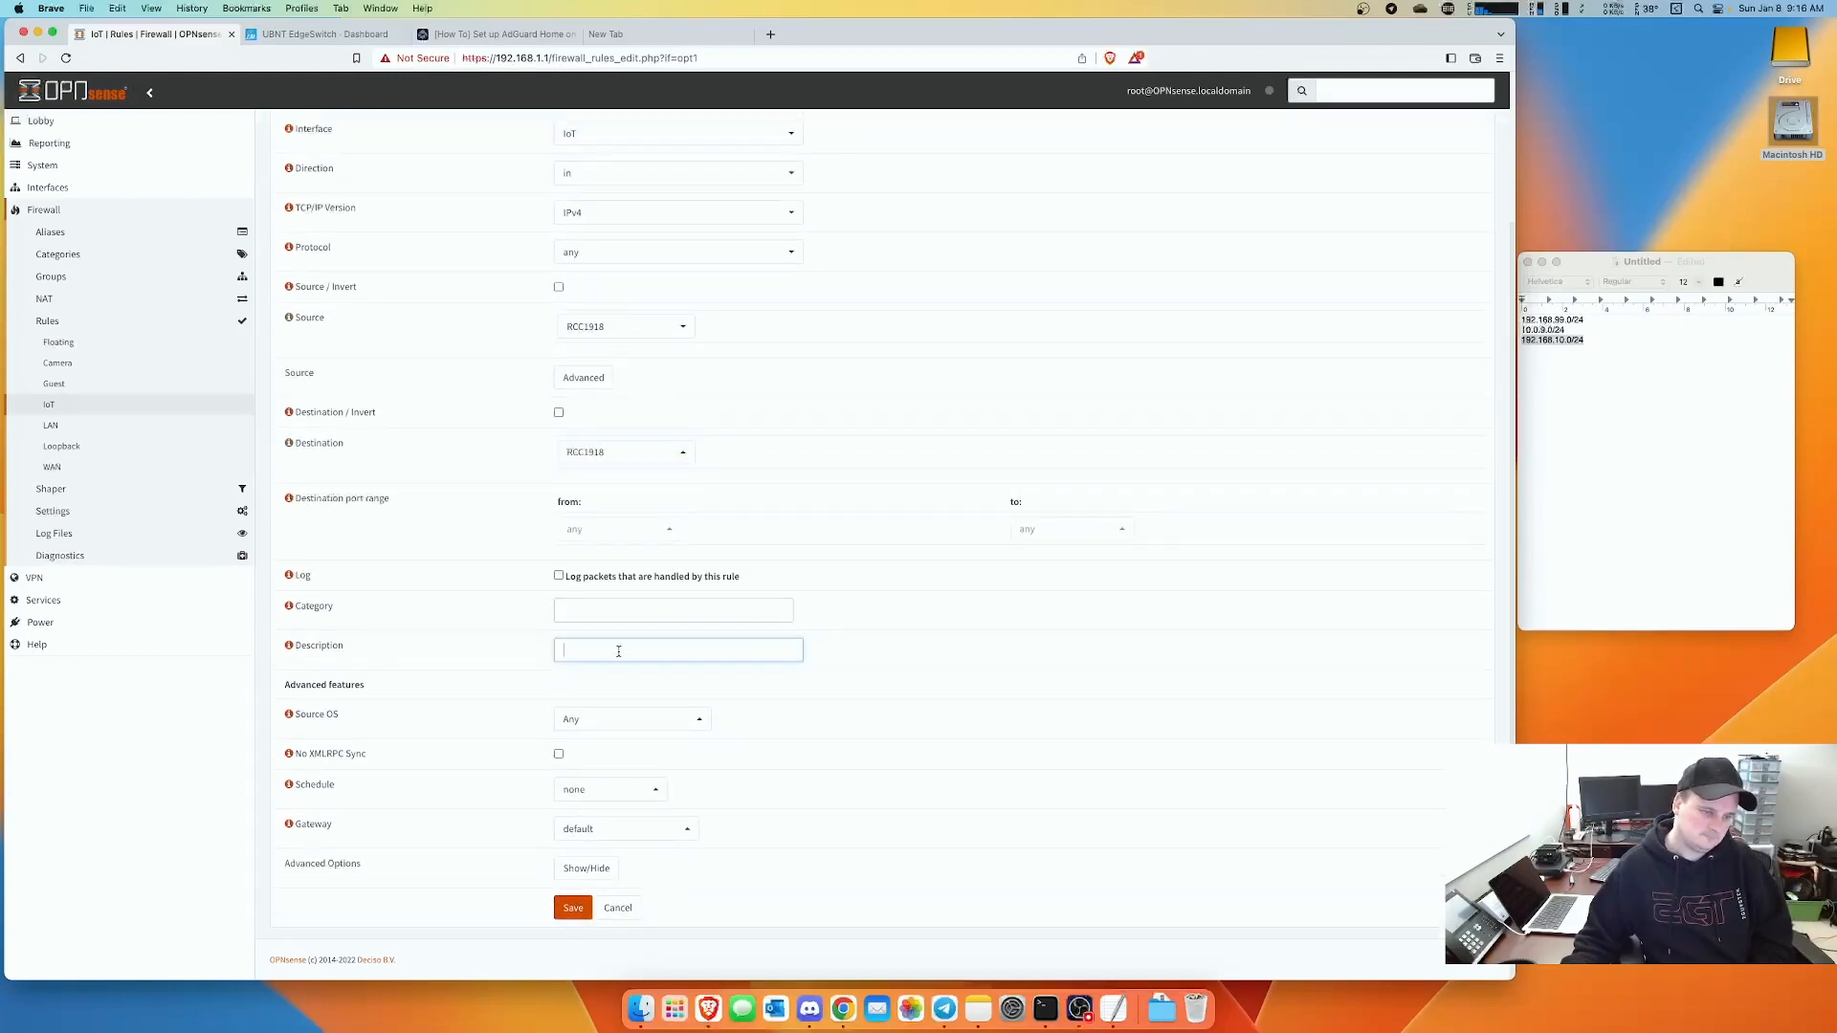
type("Block Net")
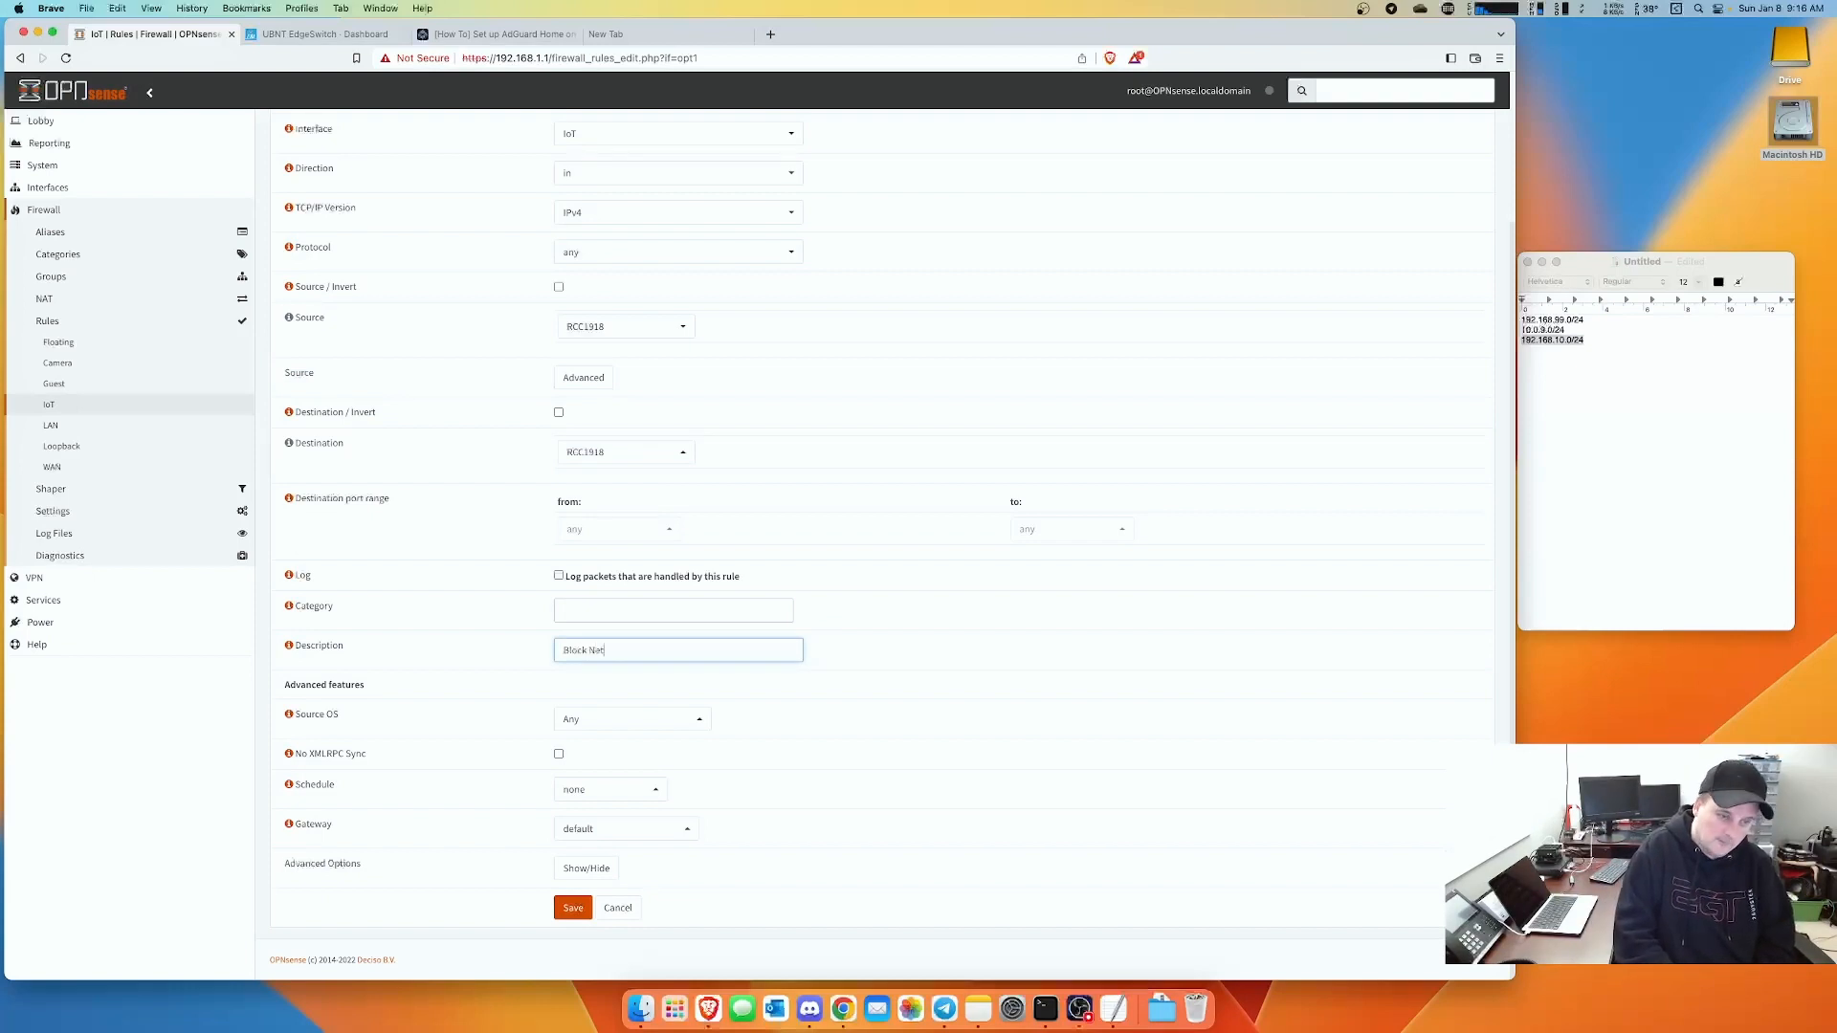
type("work")
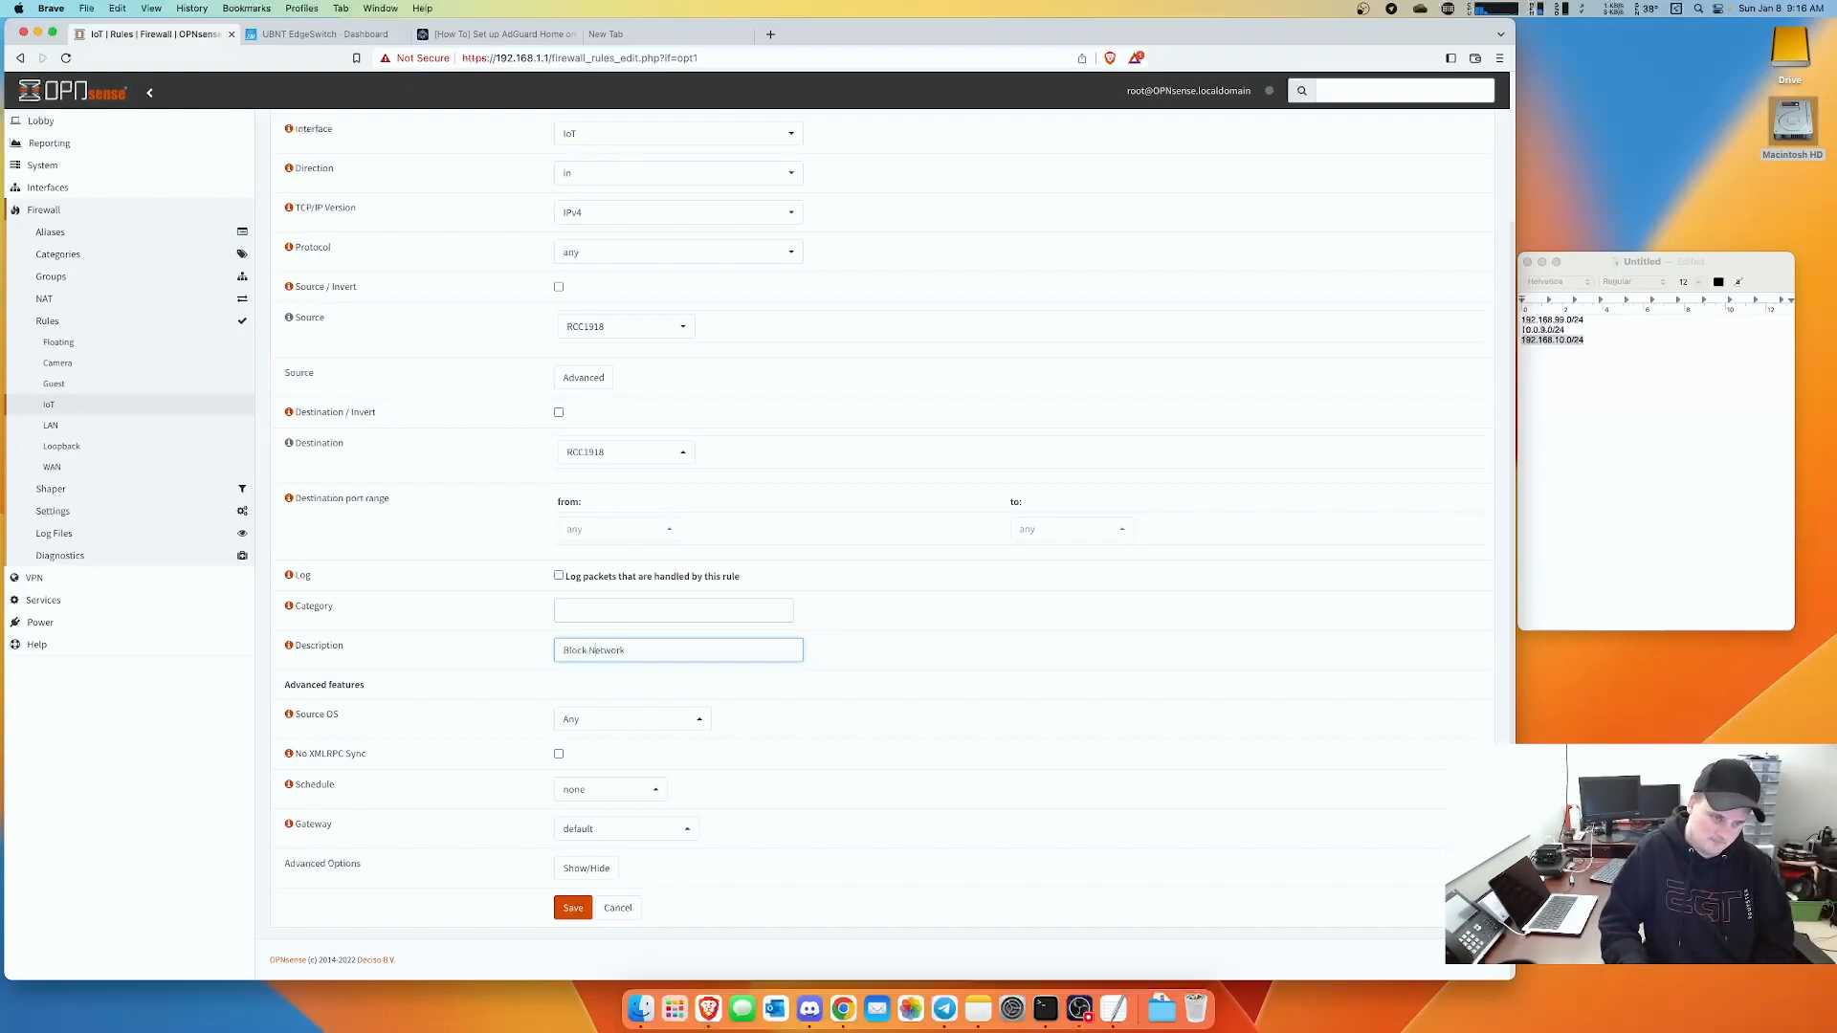
left_click(592, 649)
type("-")
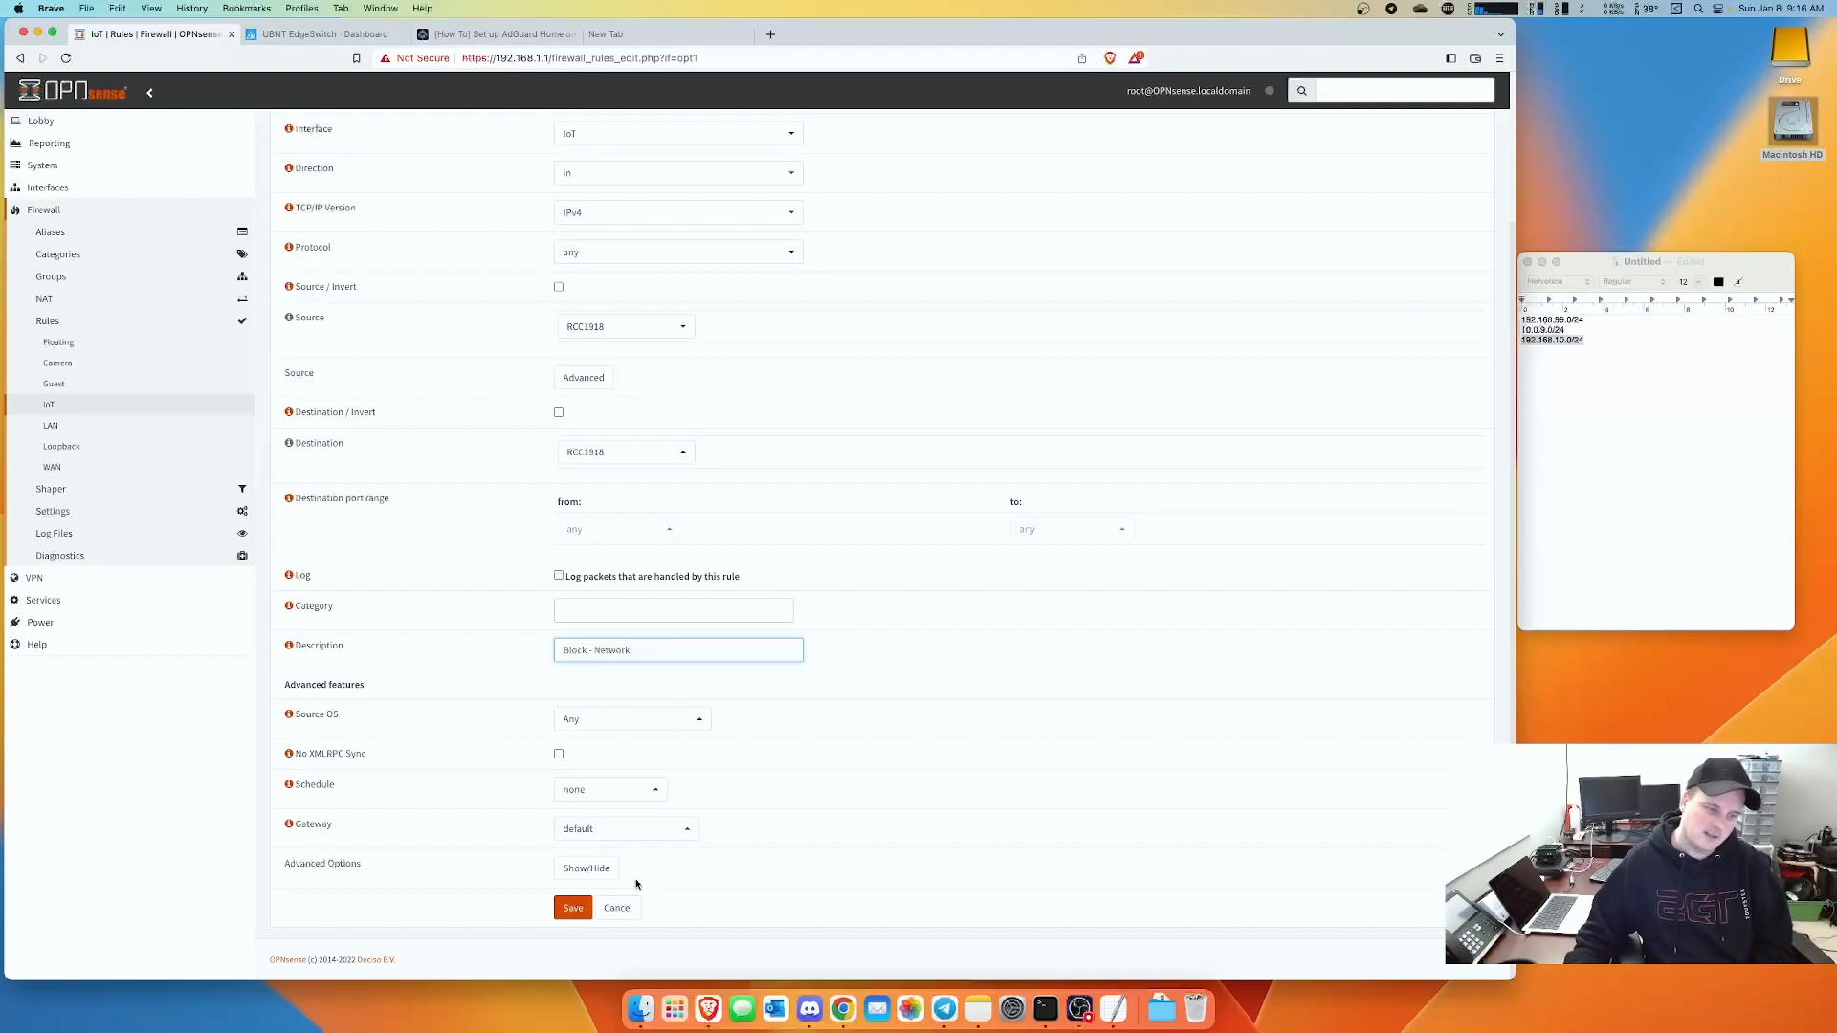
left_click(585, 908)
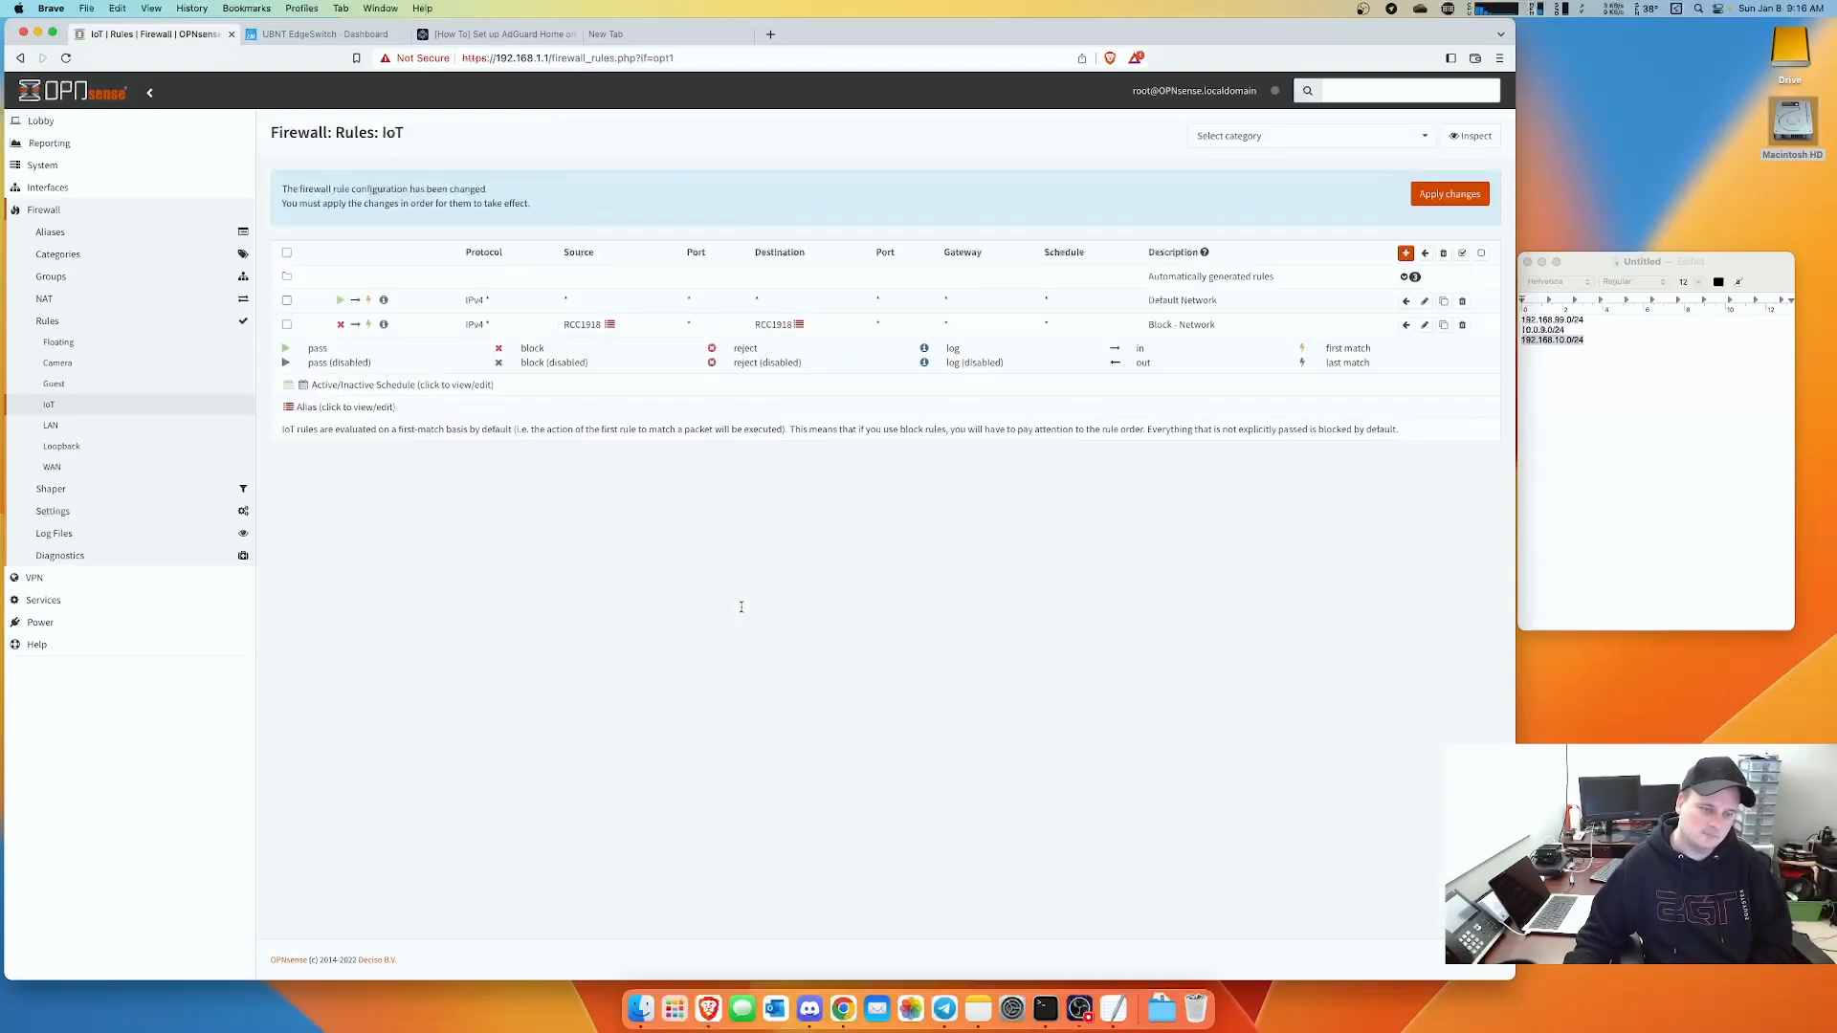
left_click(1451, 194)
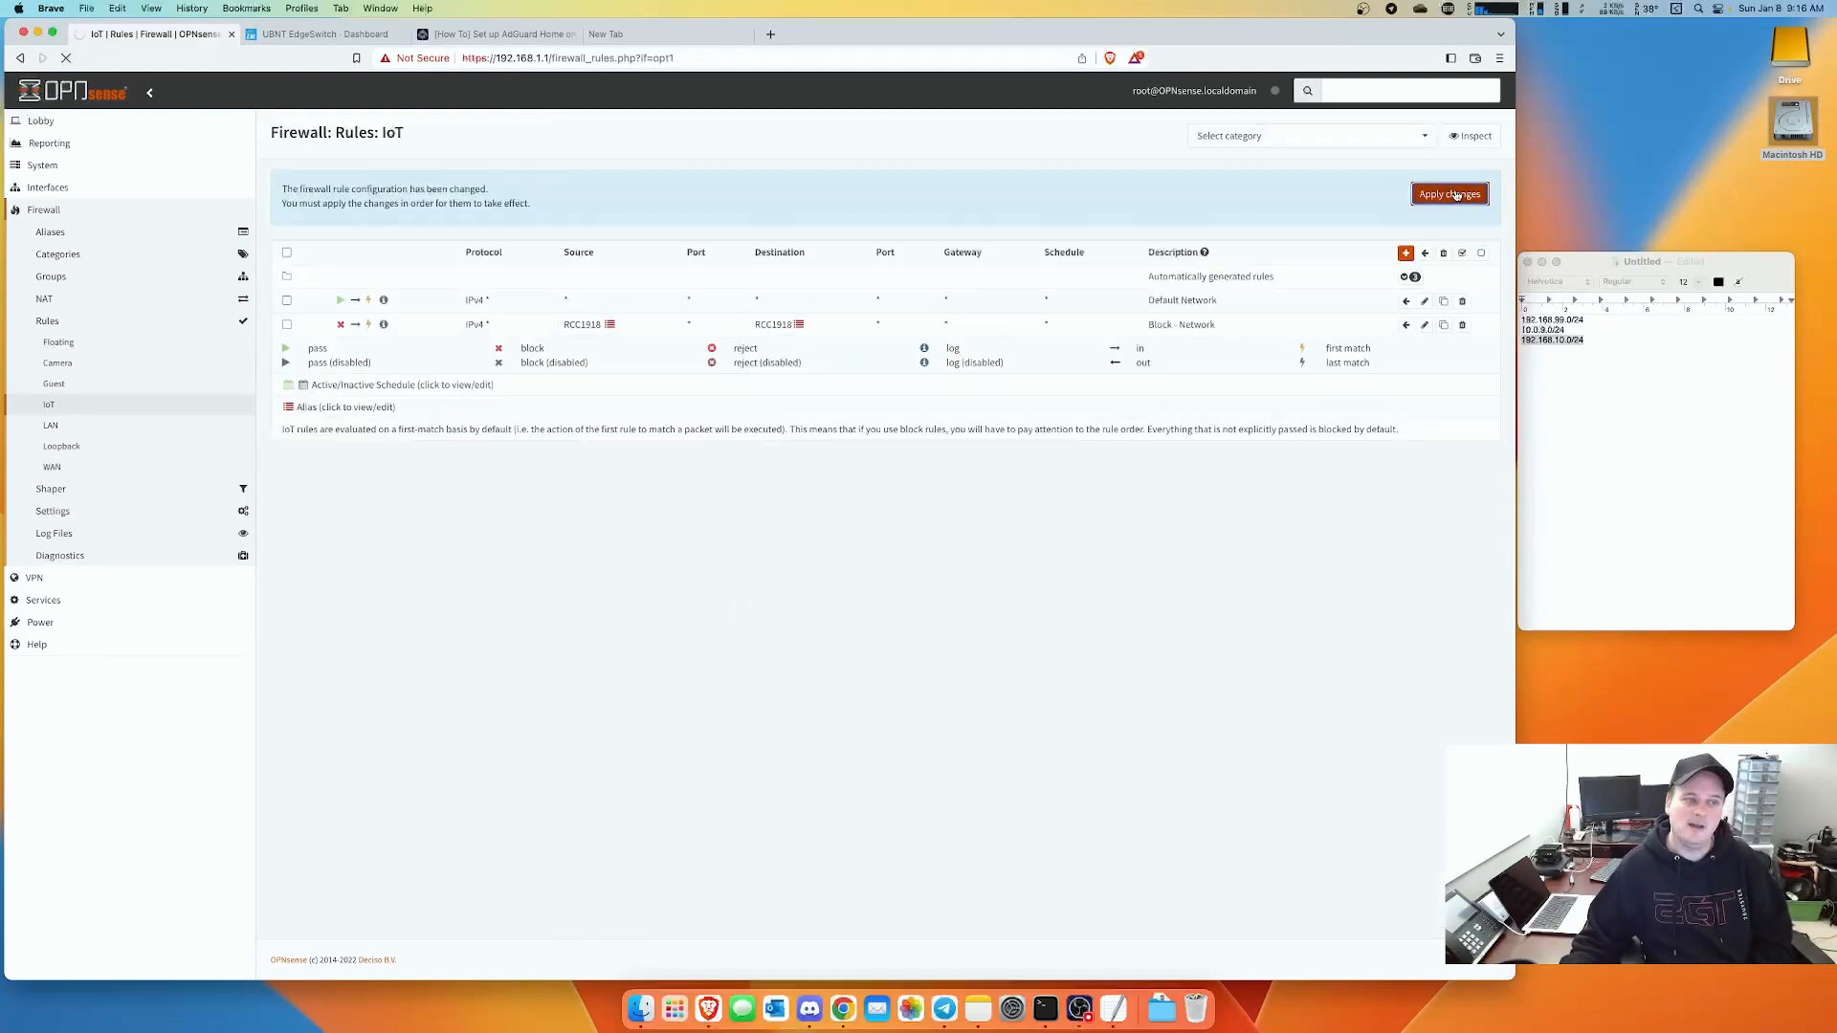
left_click(1637, 358)
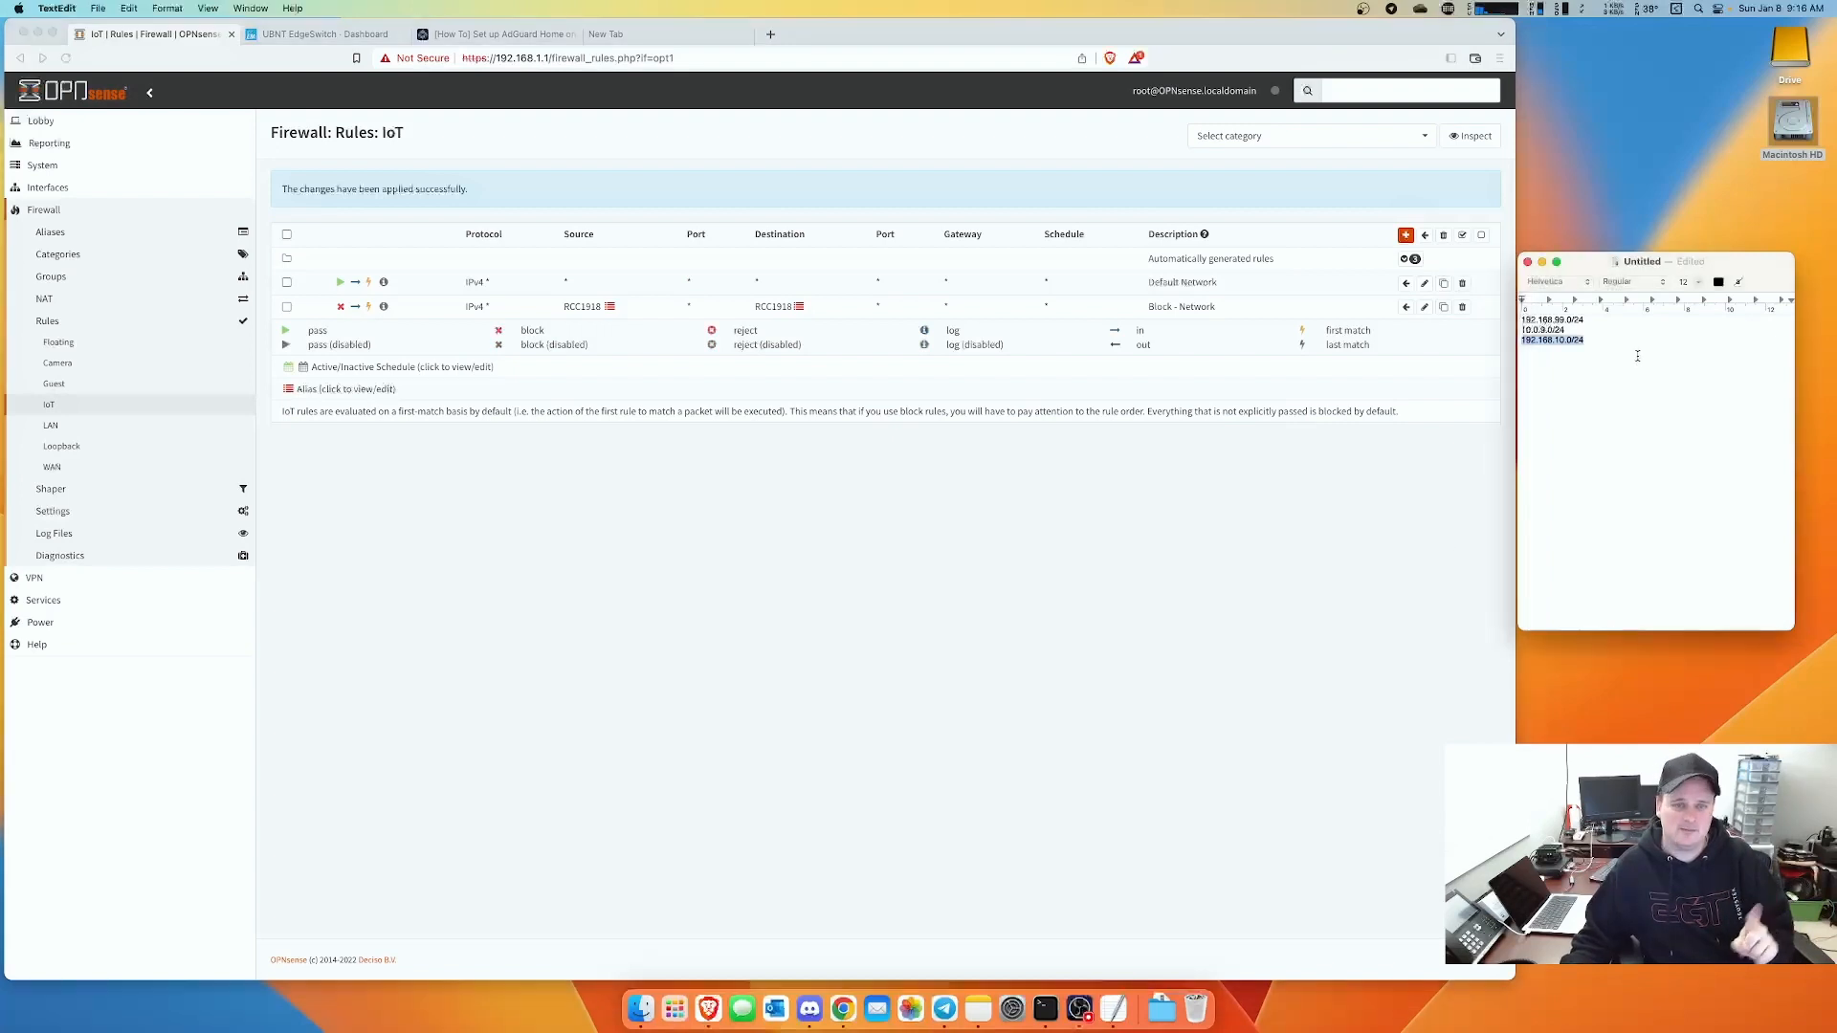
left_click(1040, 666)
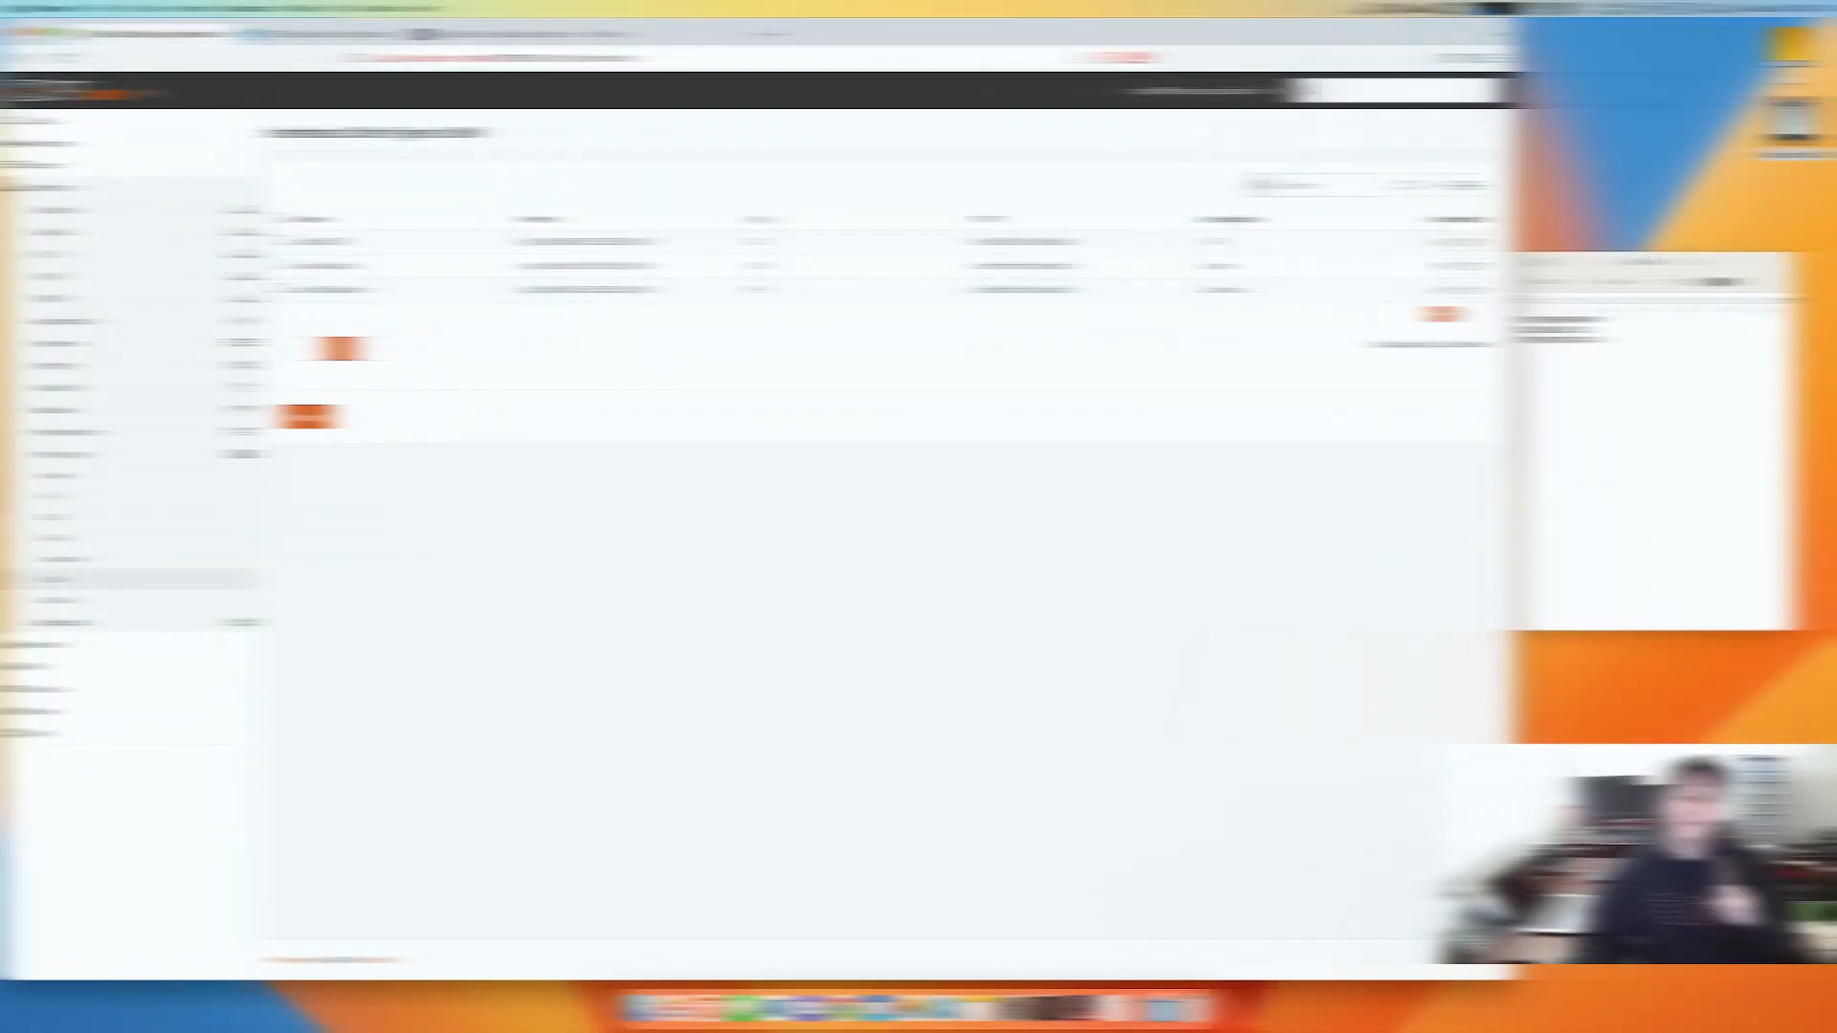
- Add VLAN ID 99 to the EdgeSwitch's VLAN list
left_click(299, 37)
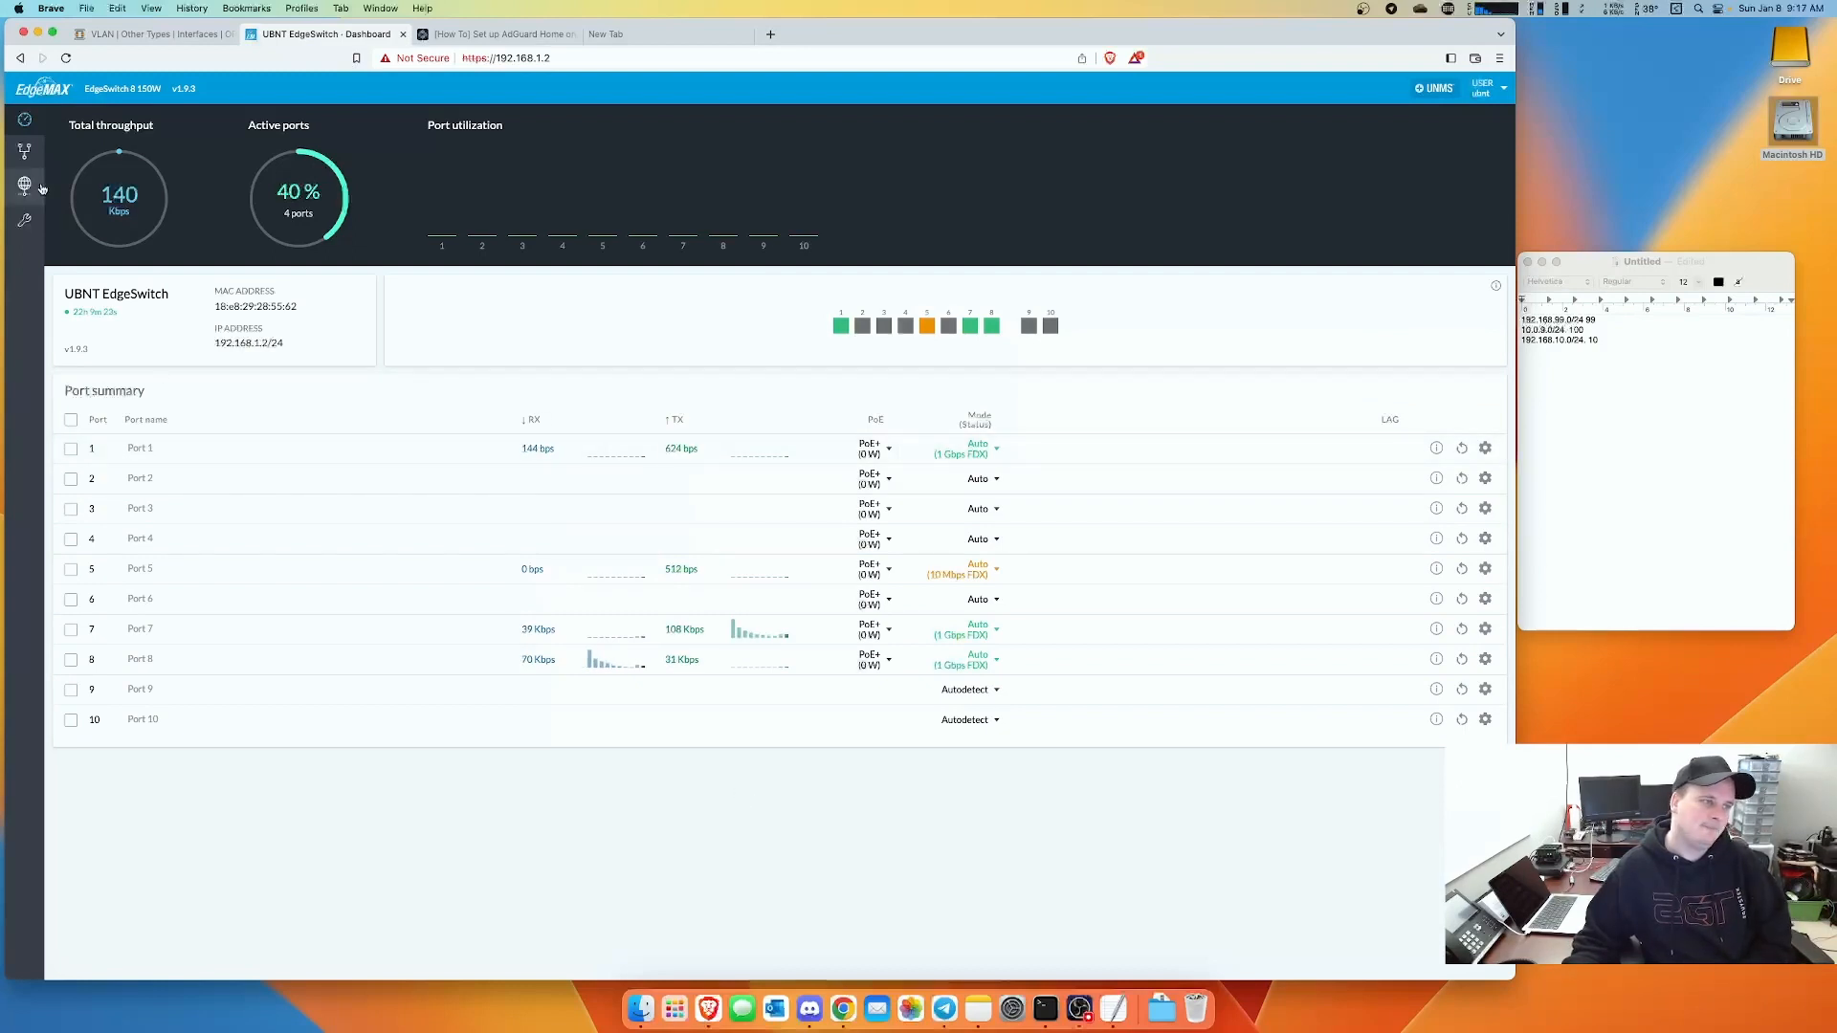
left_click(23, 151)
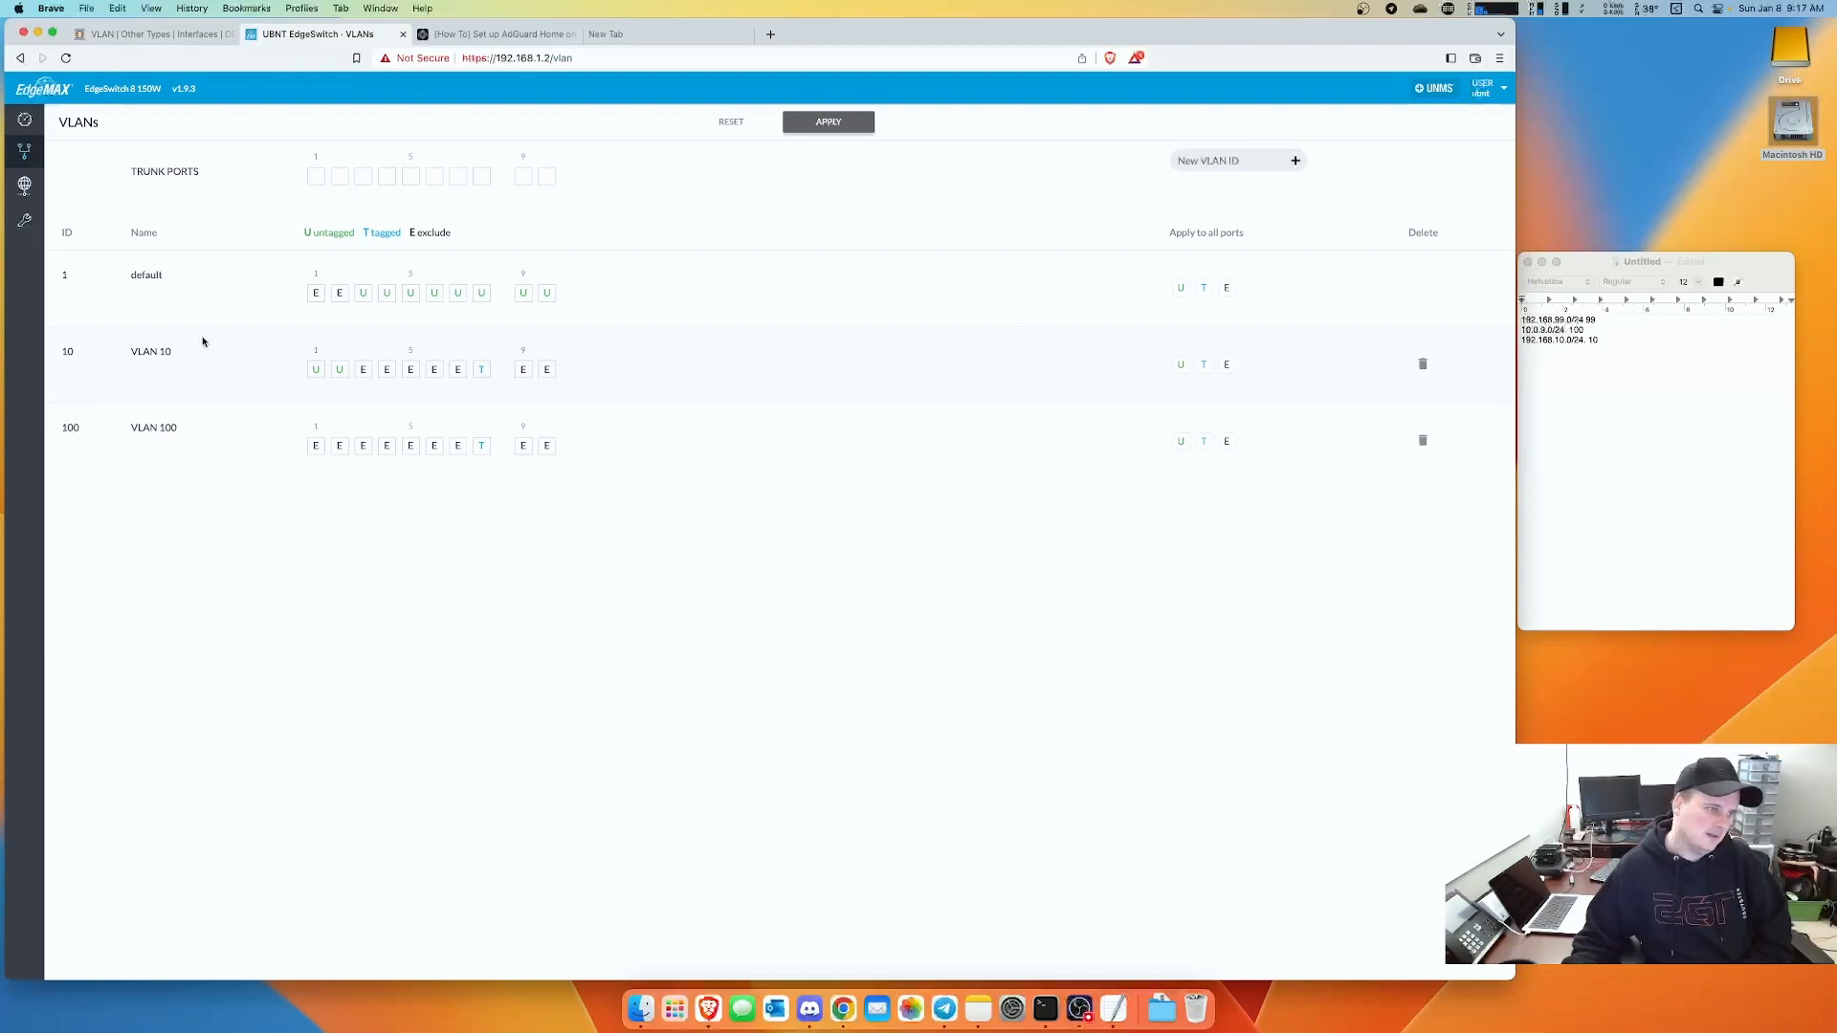
left_click(1230, 161)
type("99")
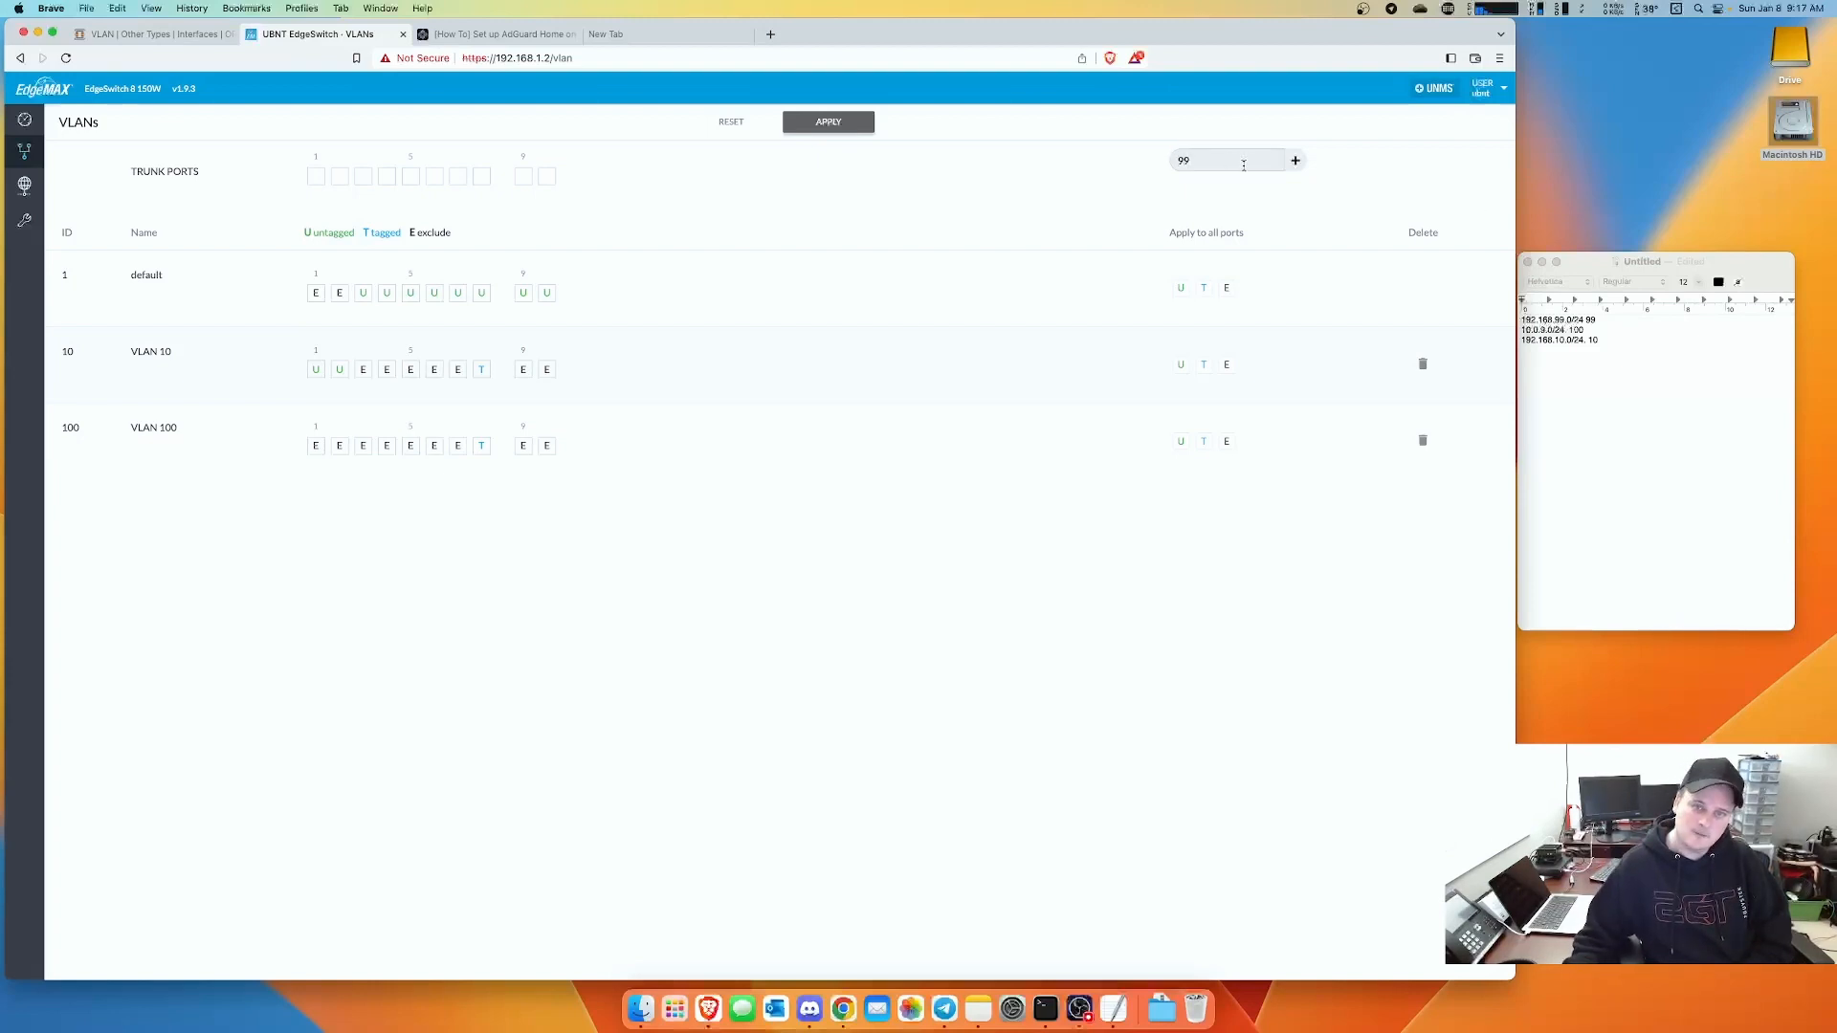
left_click(1296, 161)
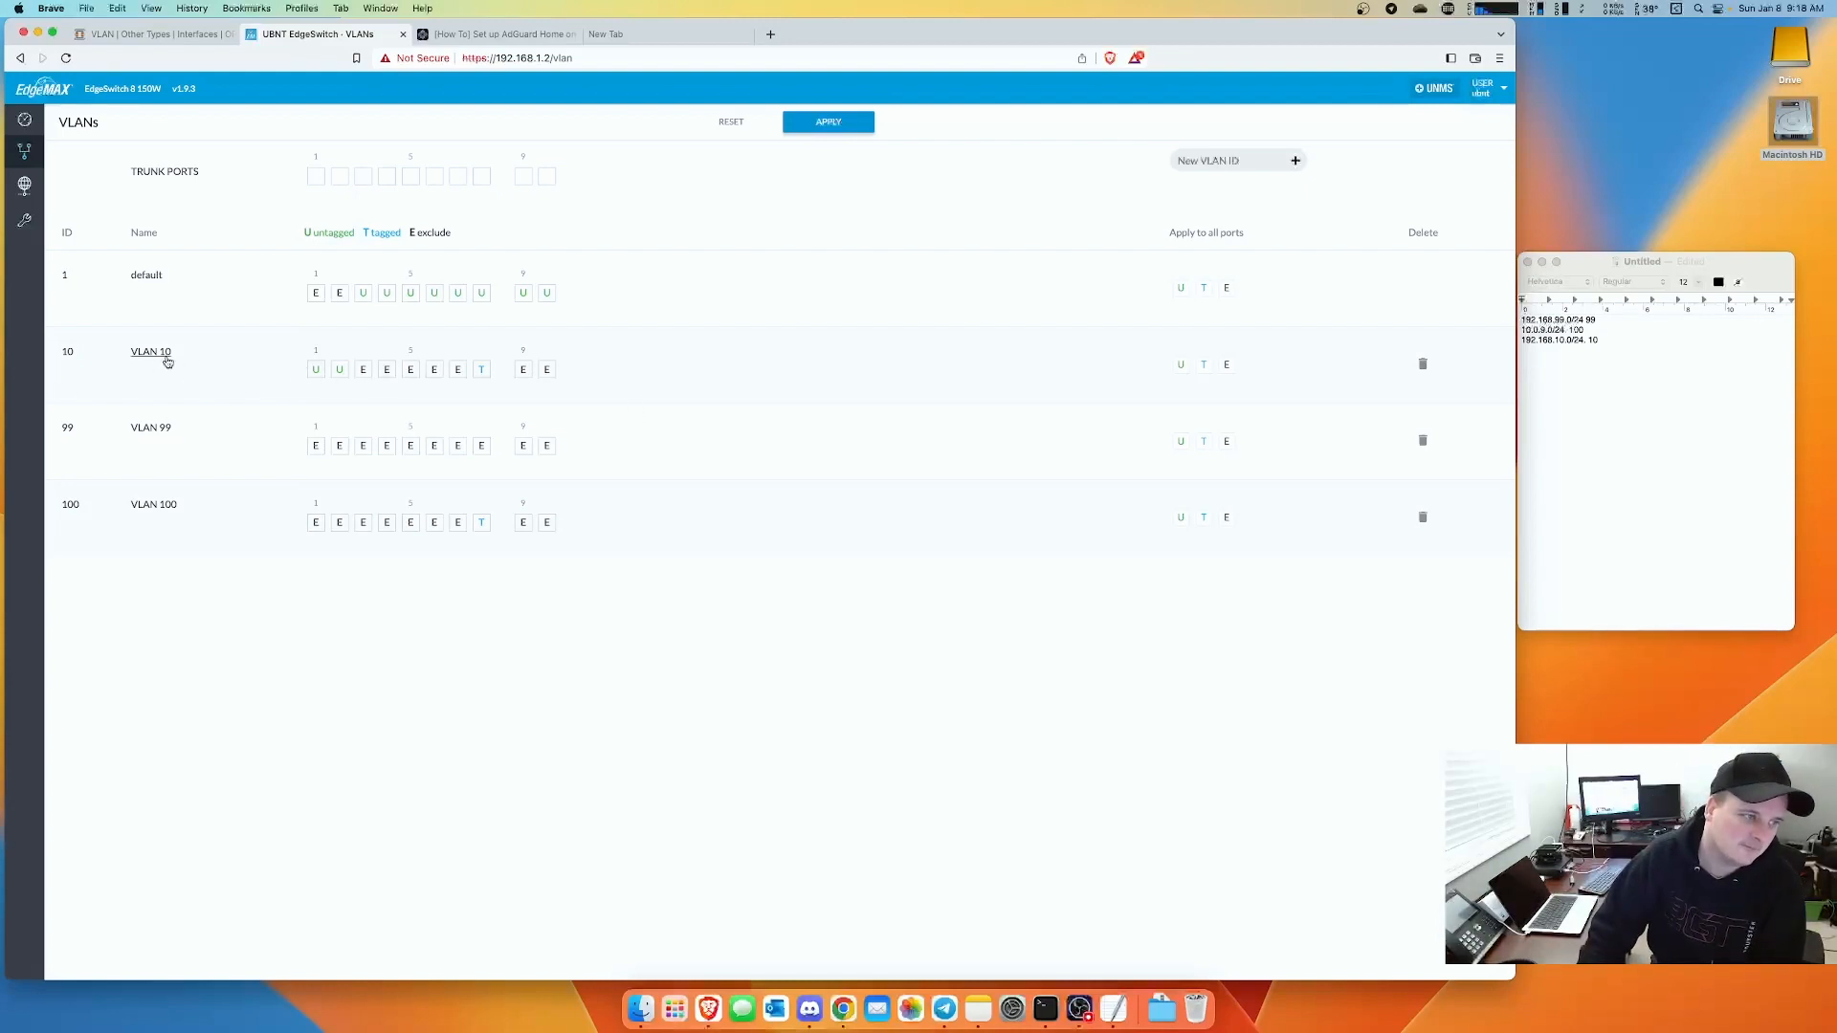
- Check the VLAN names against the notes and return to the OPNsense VLAN list
left_click_drag(177, 357, 126, 359)
left_click(1623, 410)
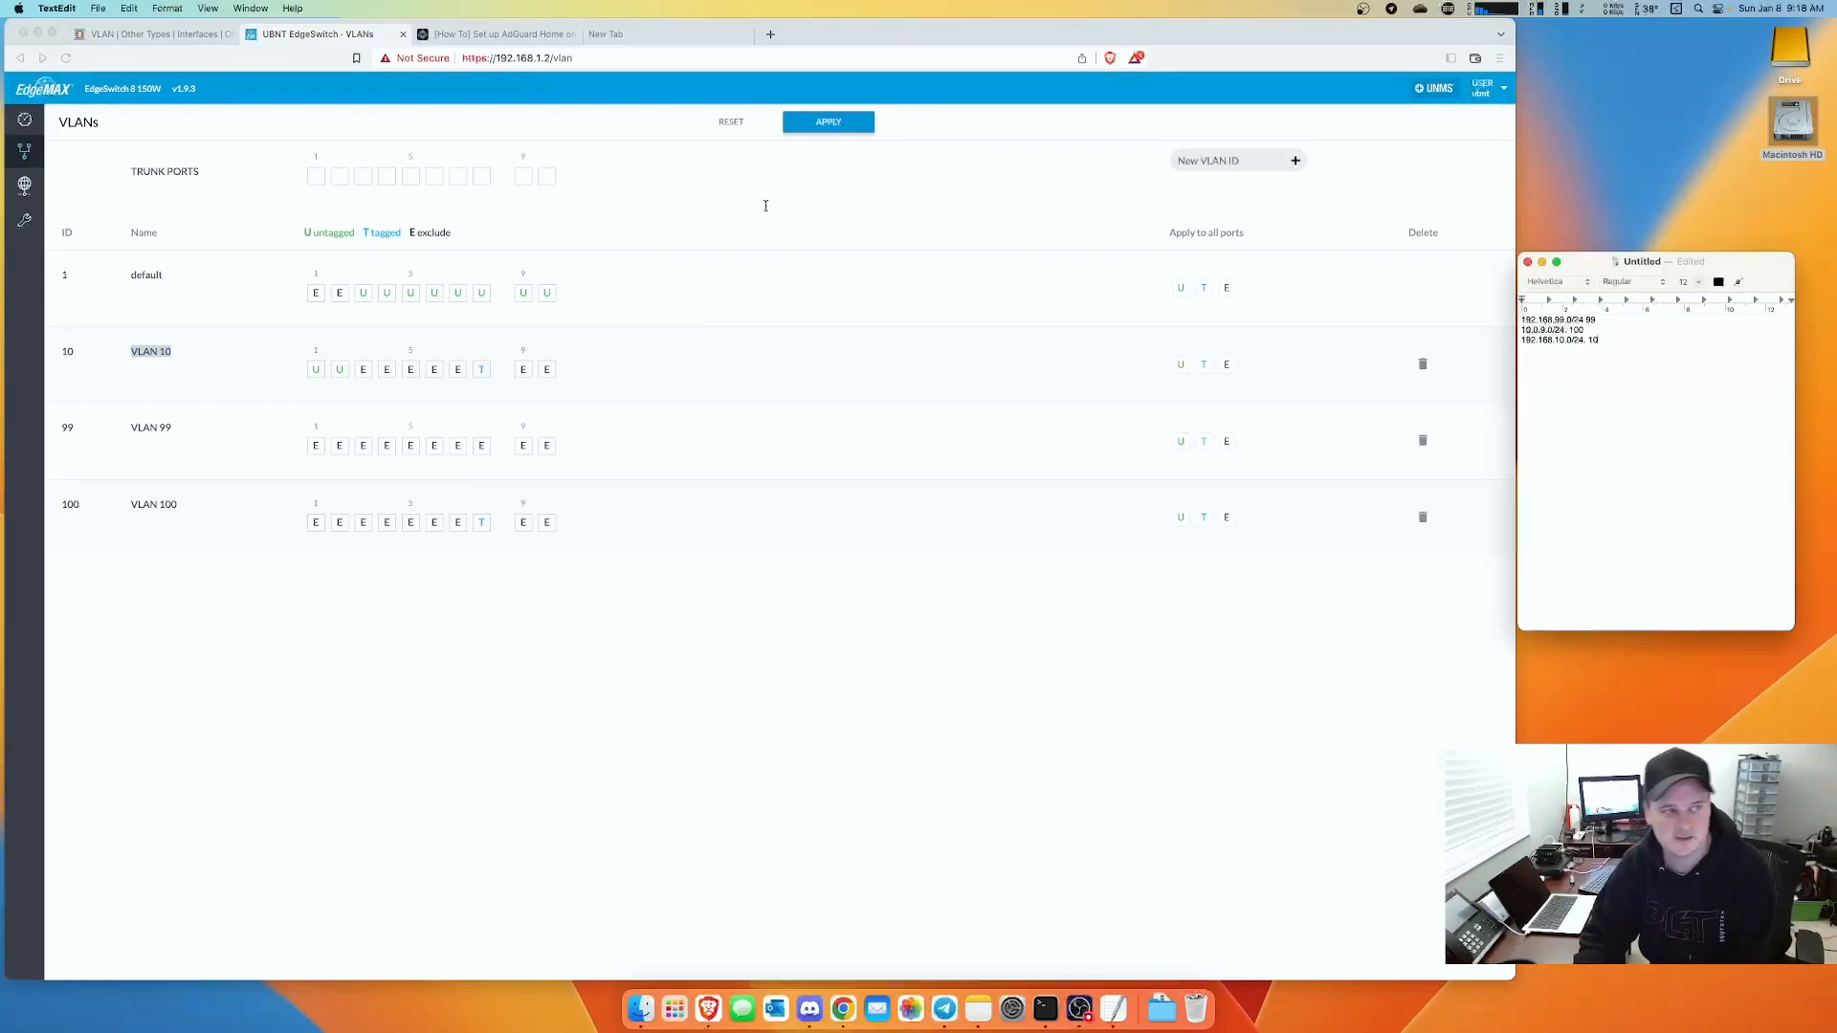
left_click(131, 34)
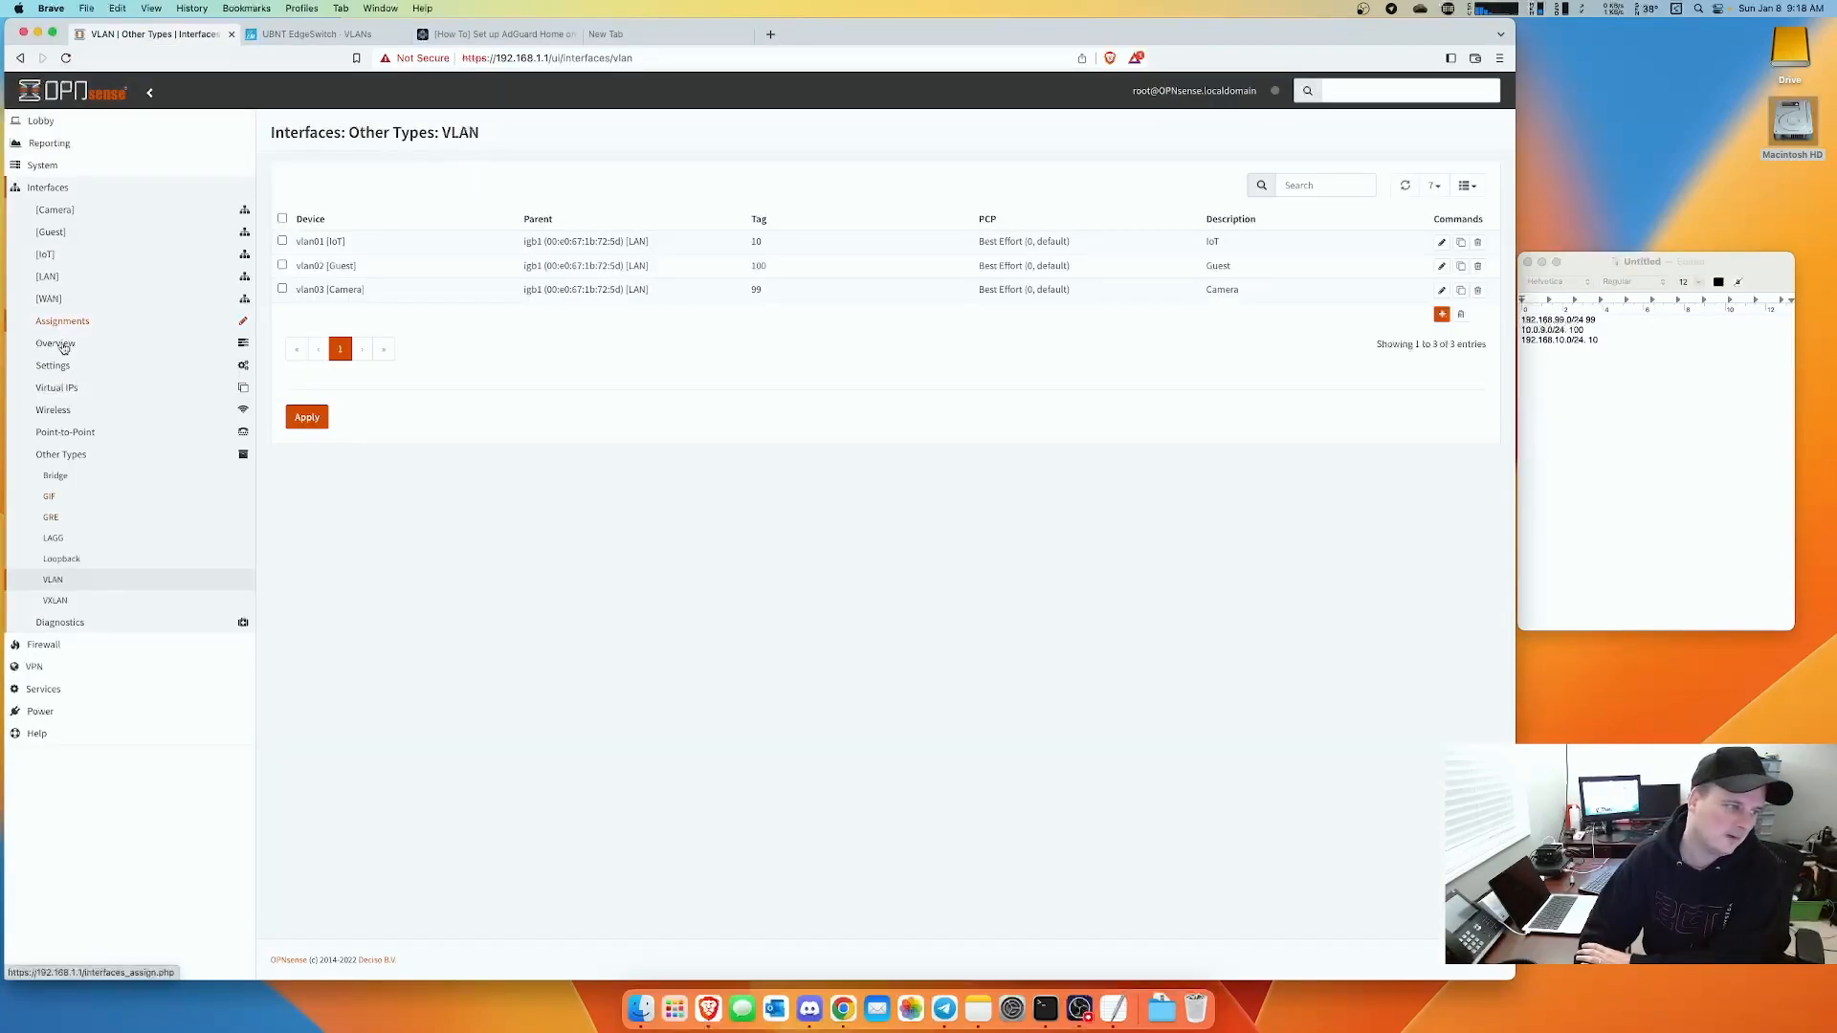
- View Services > DHCPv4 > Leases and highlight the IoT lease 192.168.10.150 and a MAC address
left_click(44, 689)
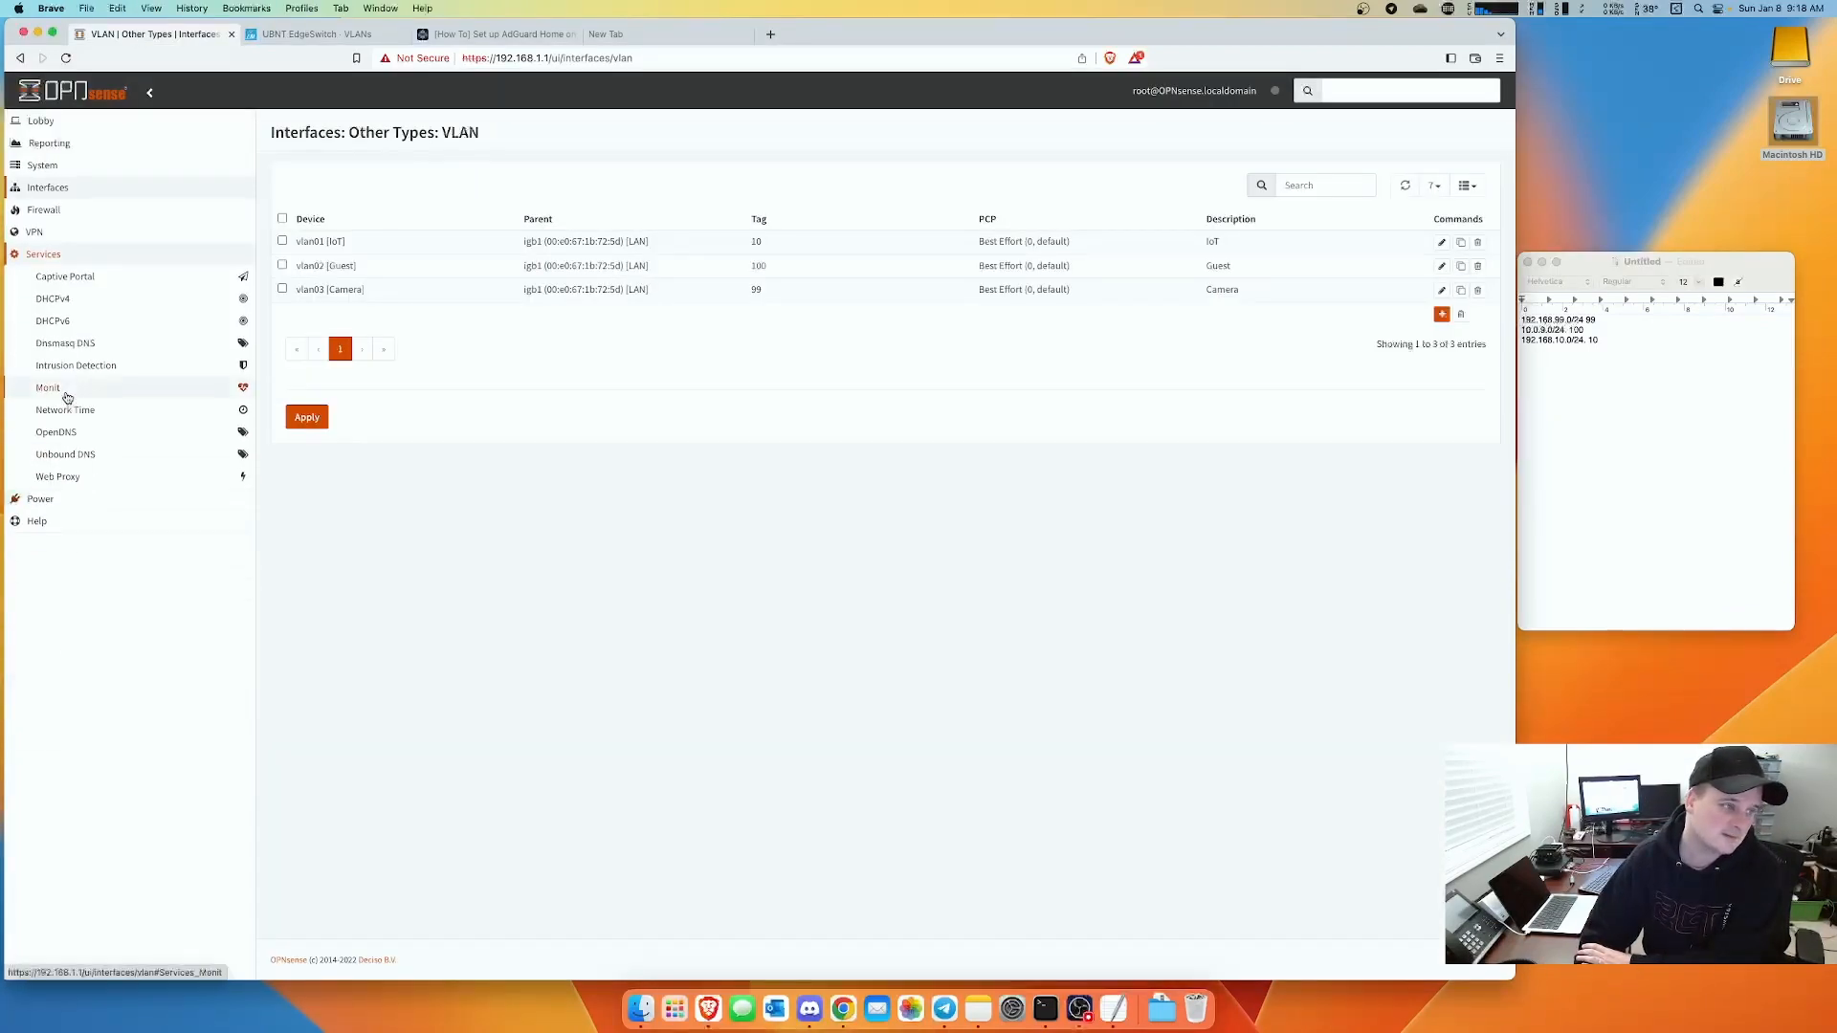
left_click(52, 301)
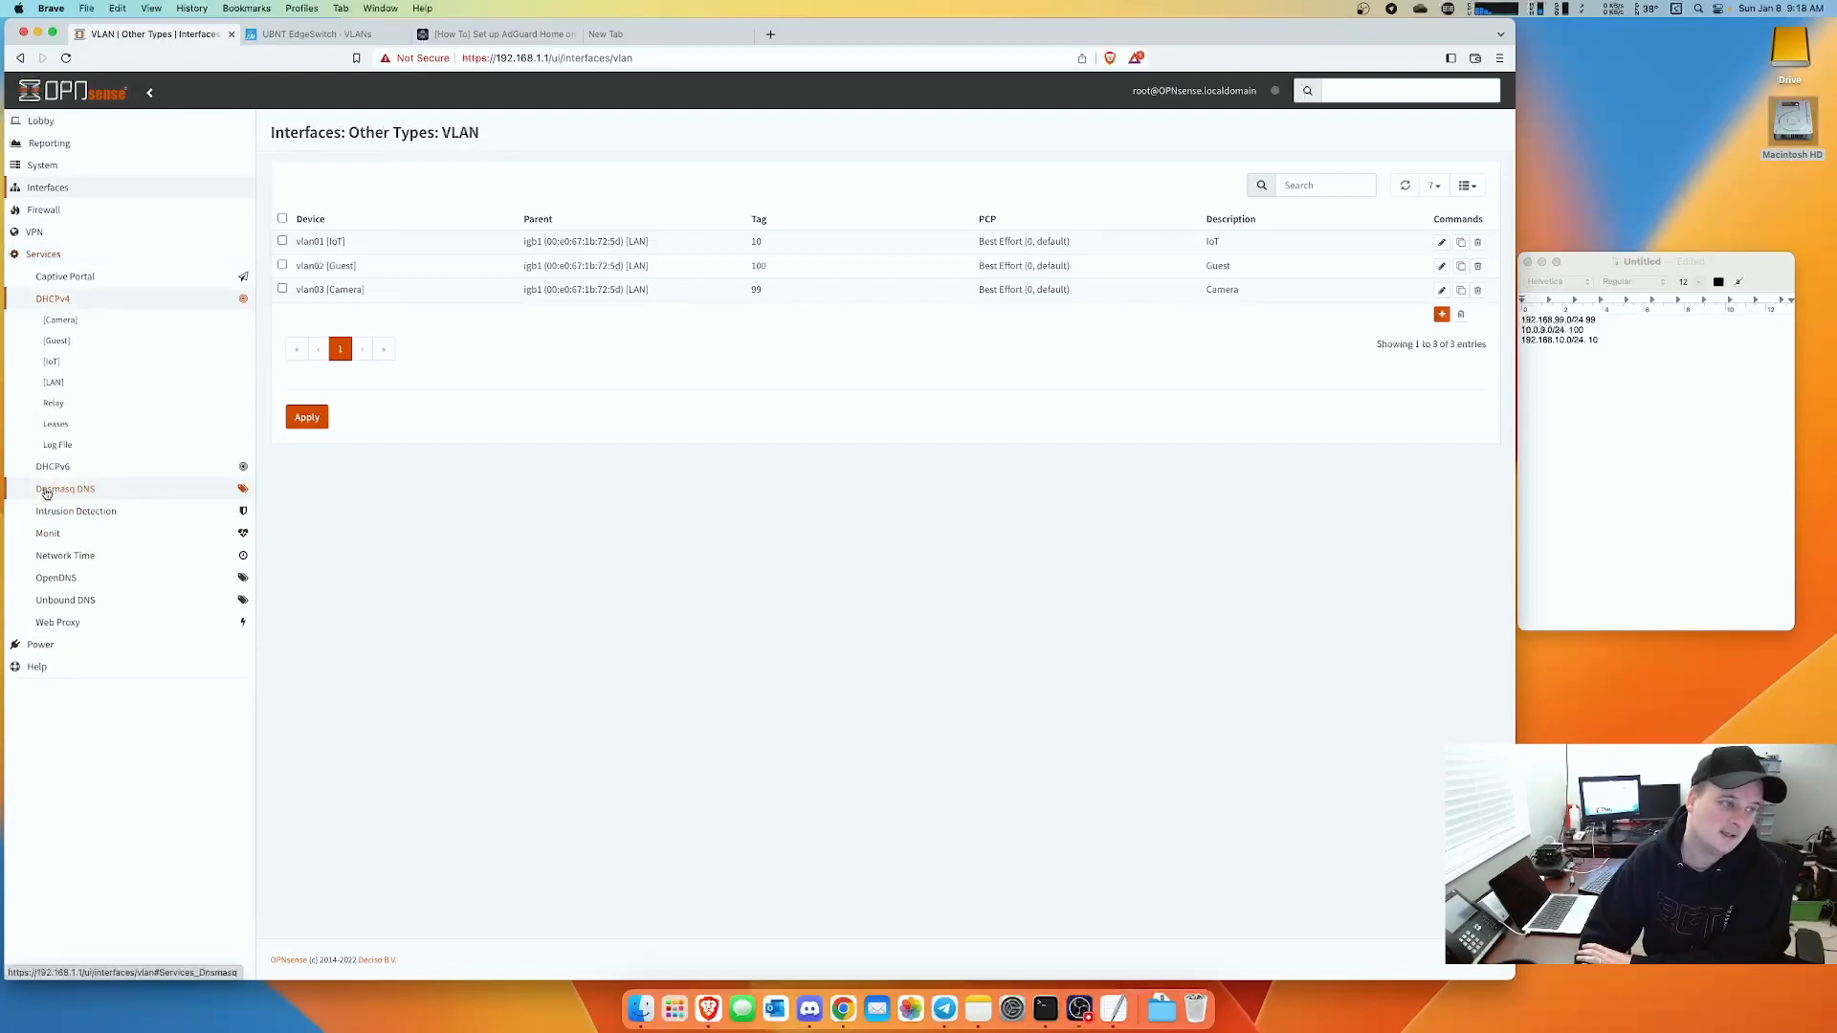
left_click(59, 425)
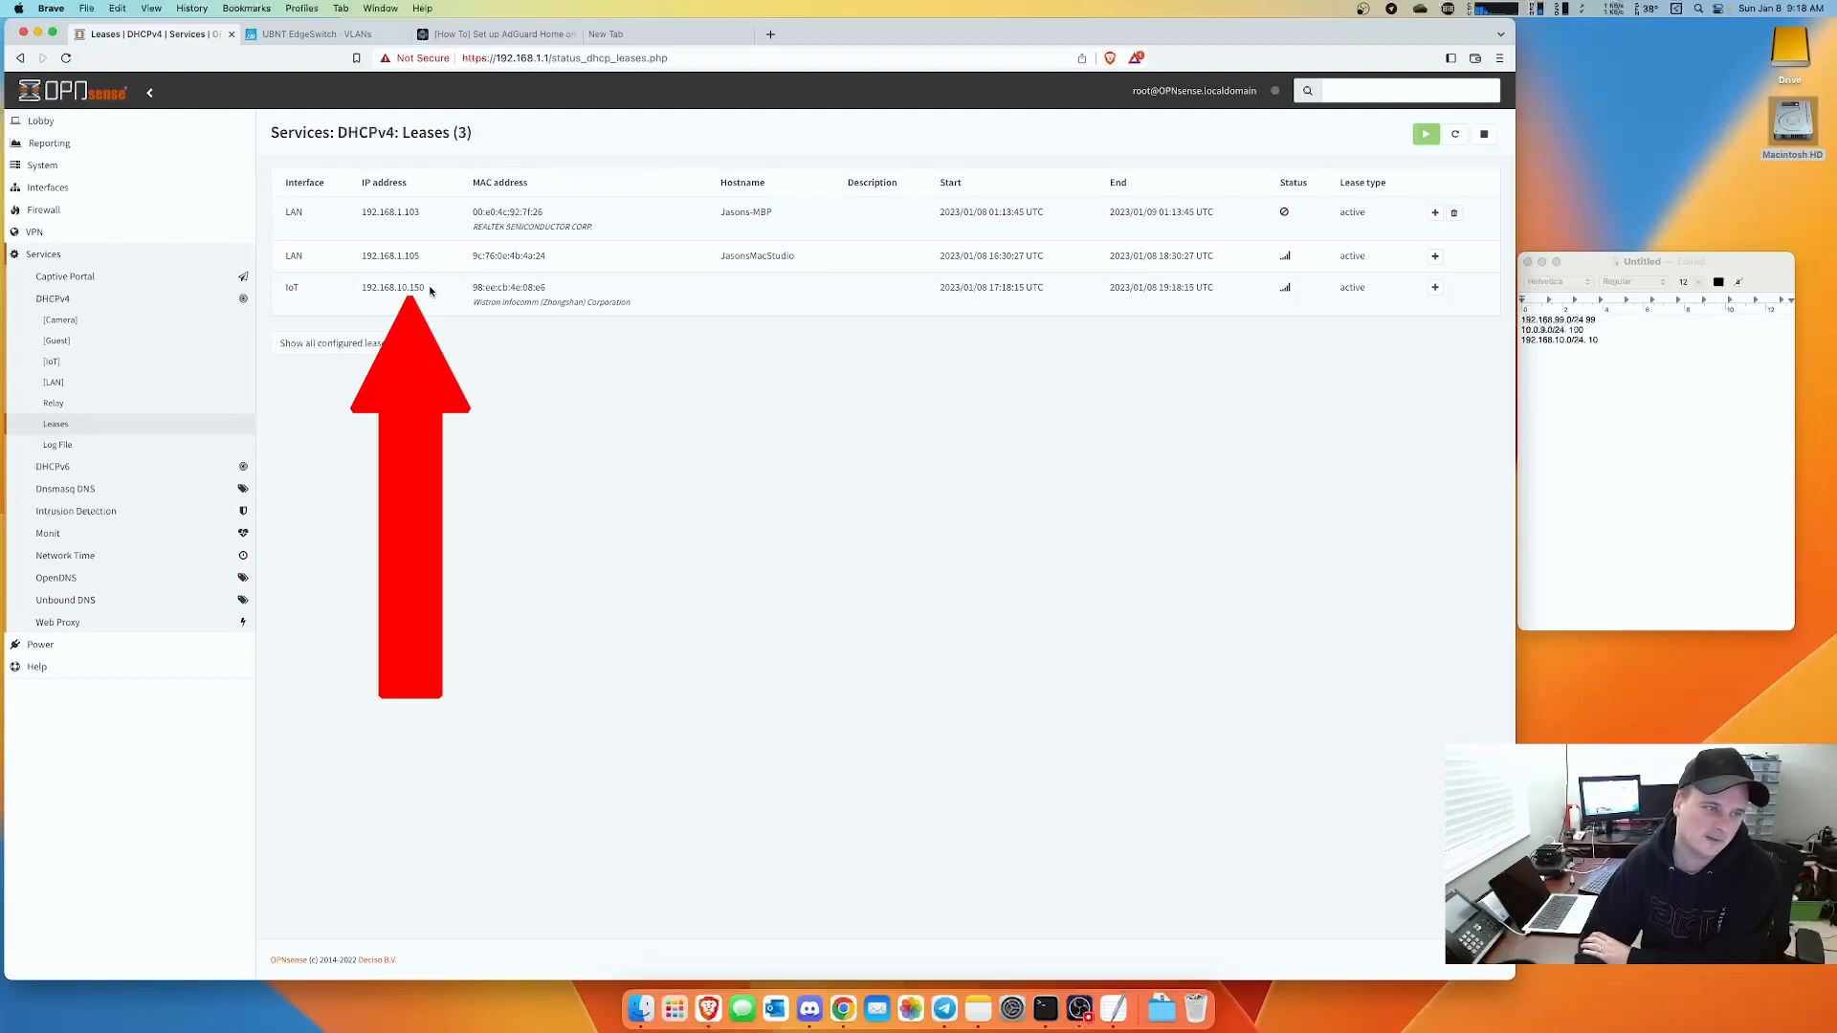
left_click_drag(430, 290, 361, 294)
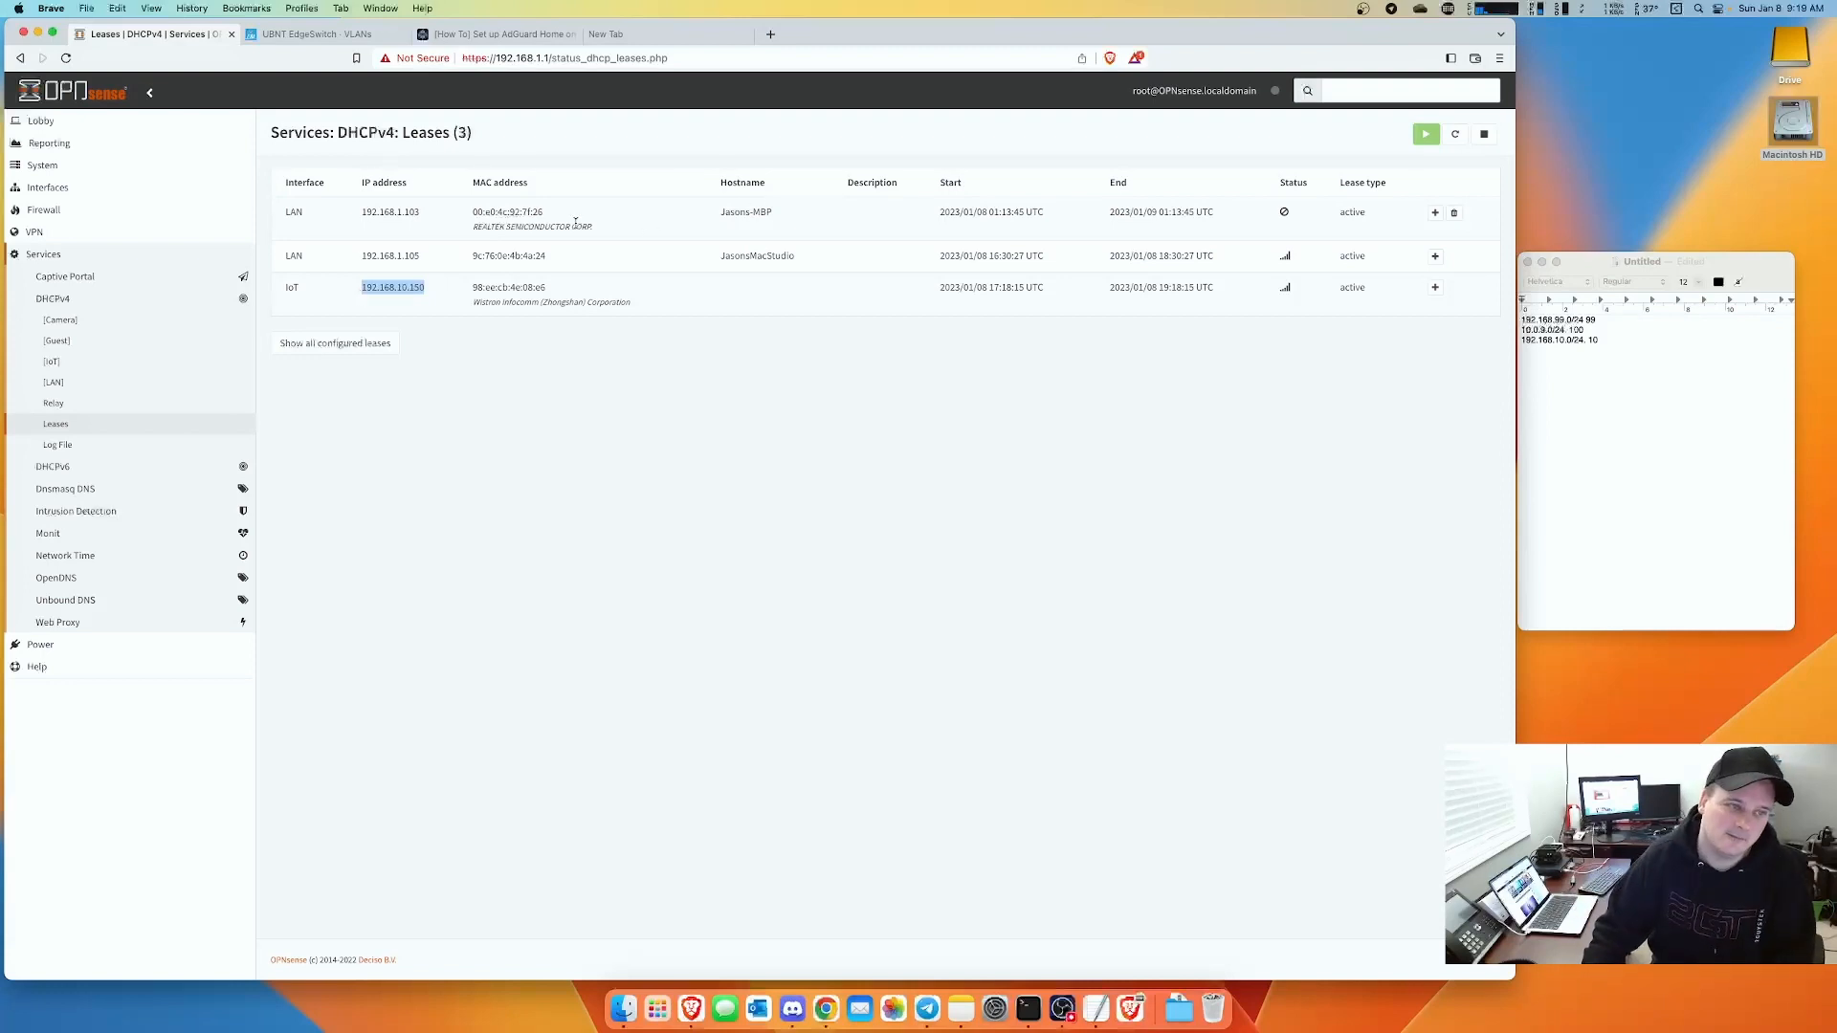
left_click_drag(549, 213, 474, 212)
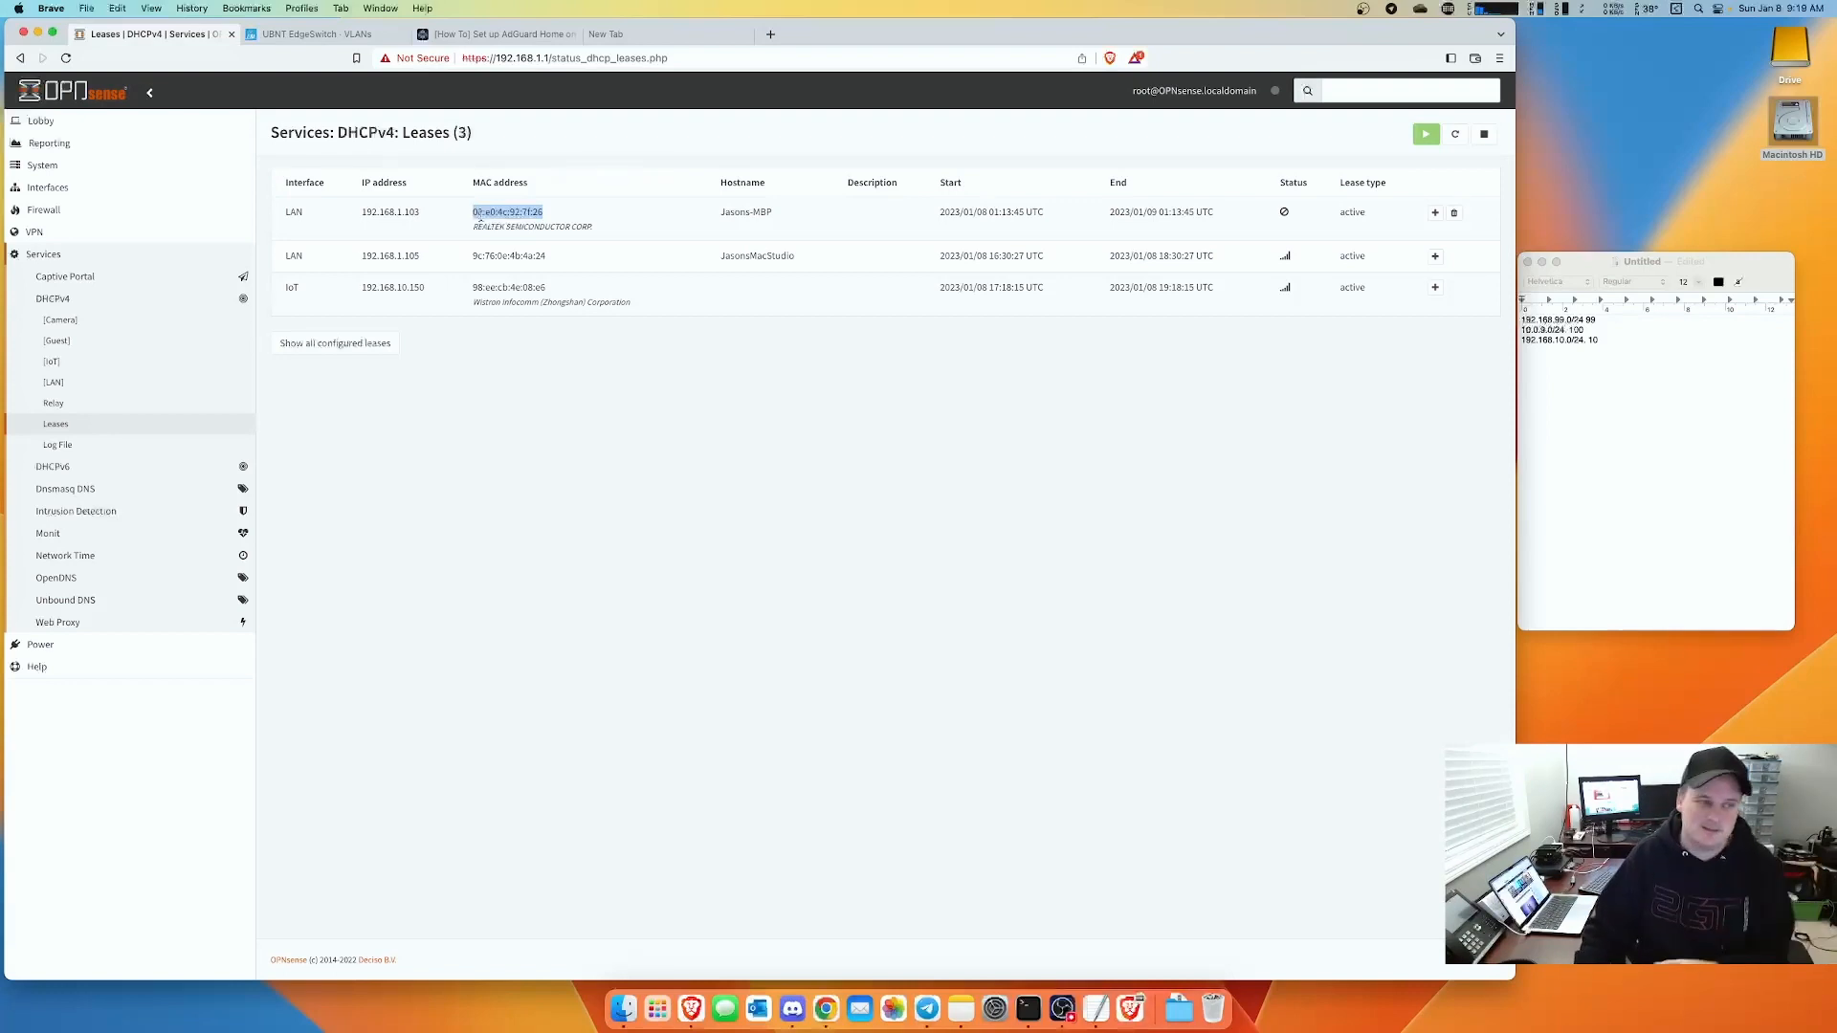
left_click(931, 396)
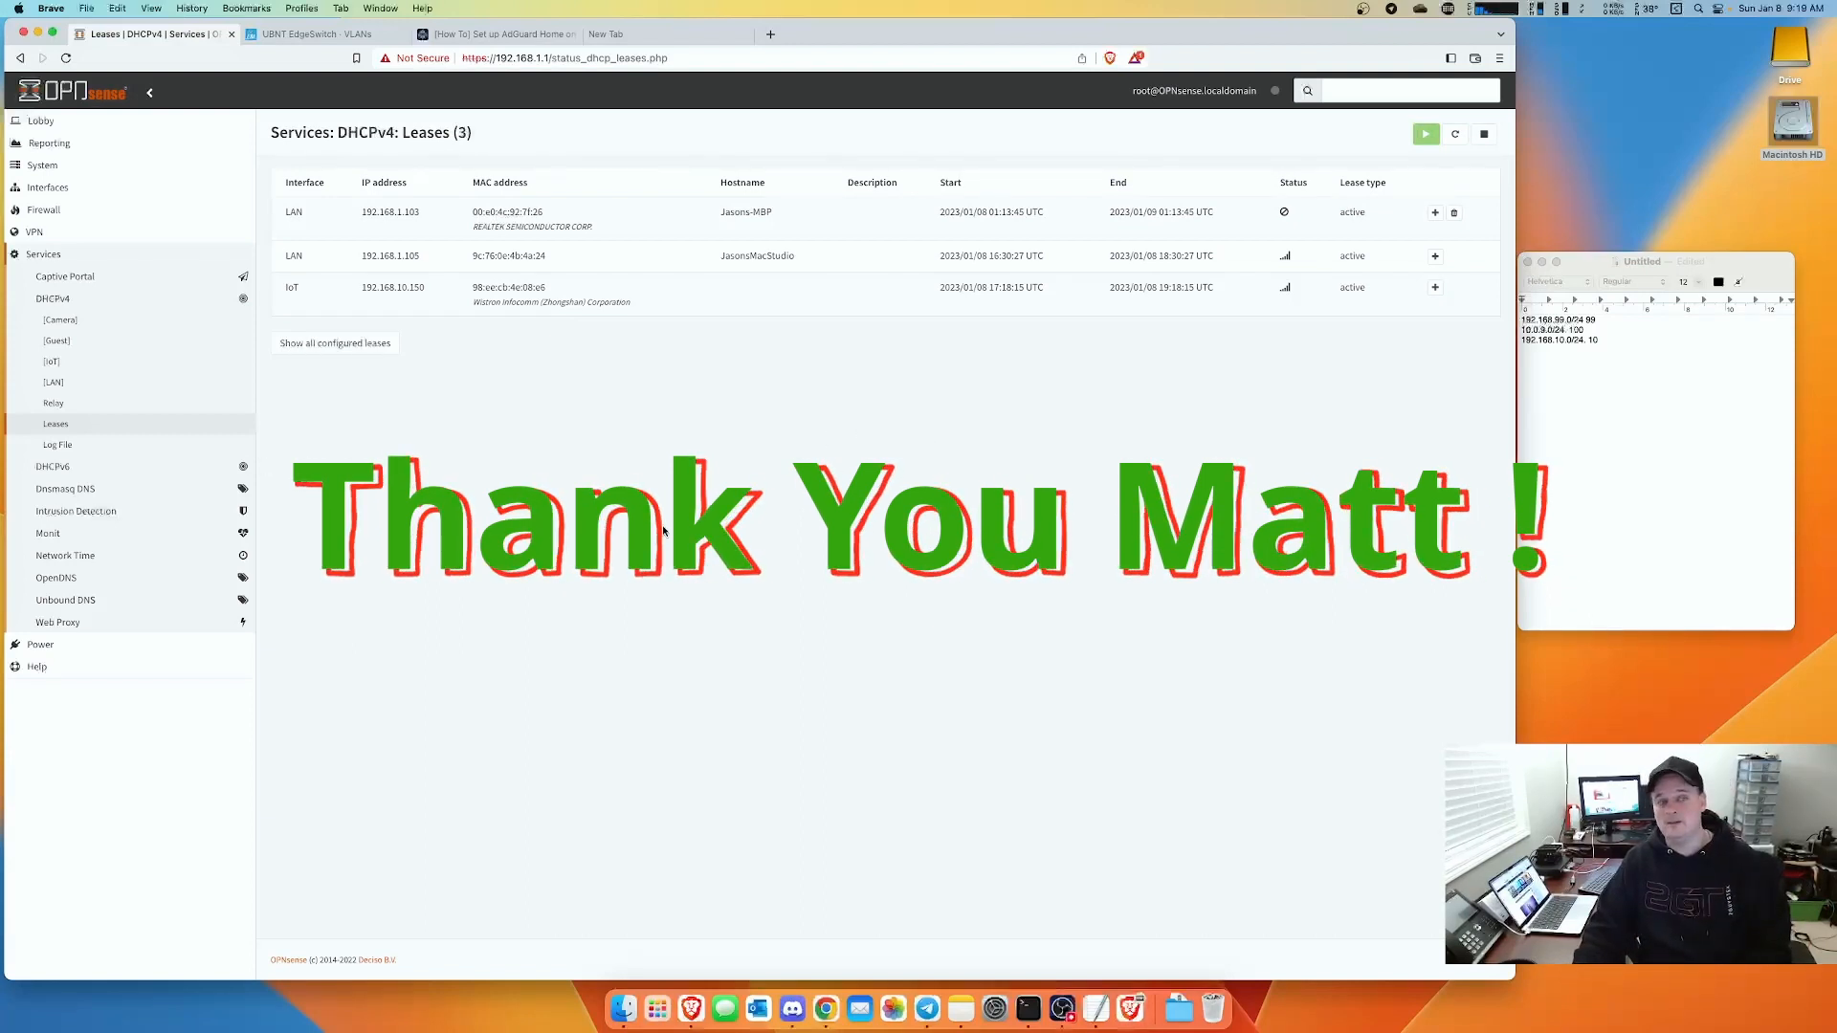
- Uncheck Enable Unbound in Unbound DNS General settings and save
left_click(65, 600)
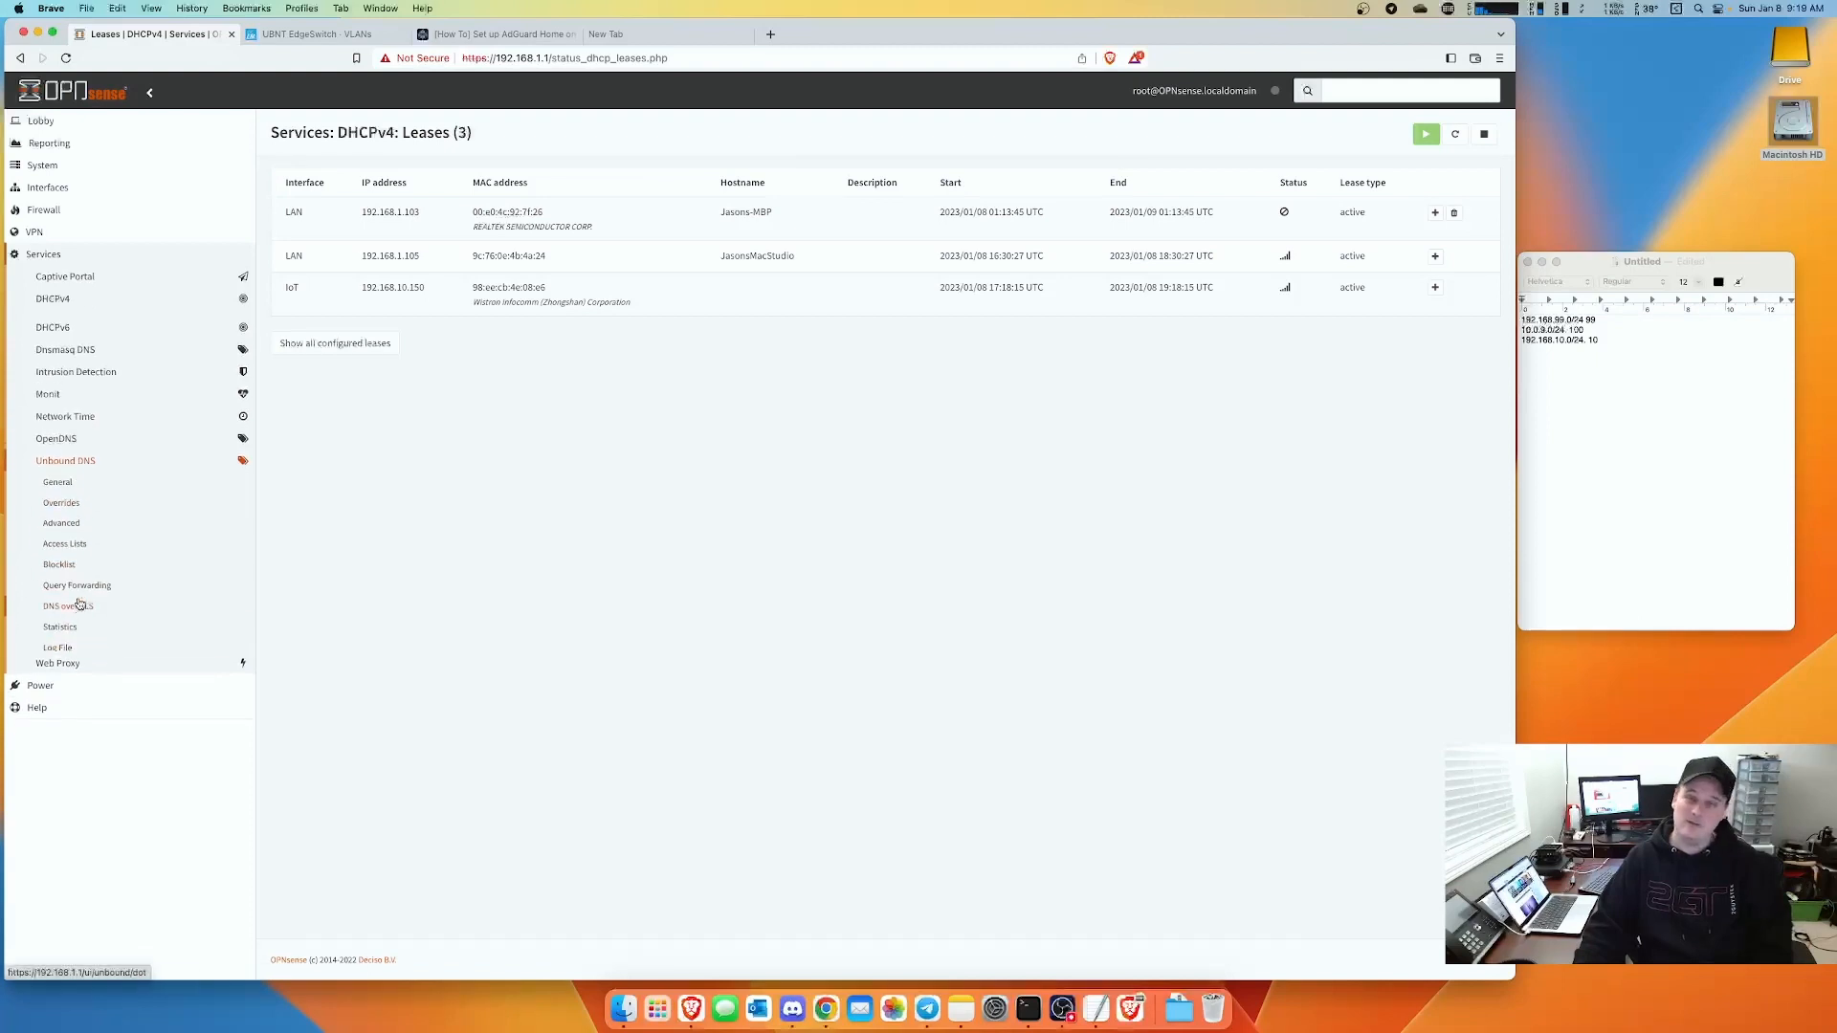
left_click(73, 483)
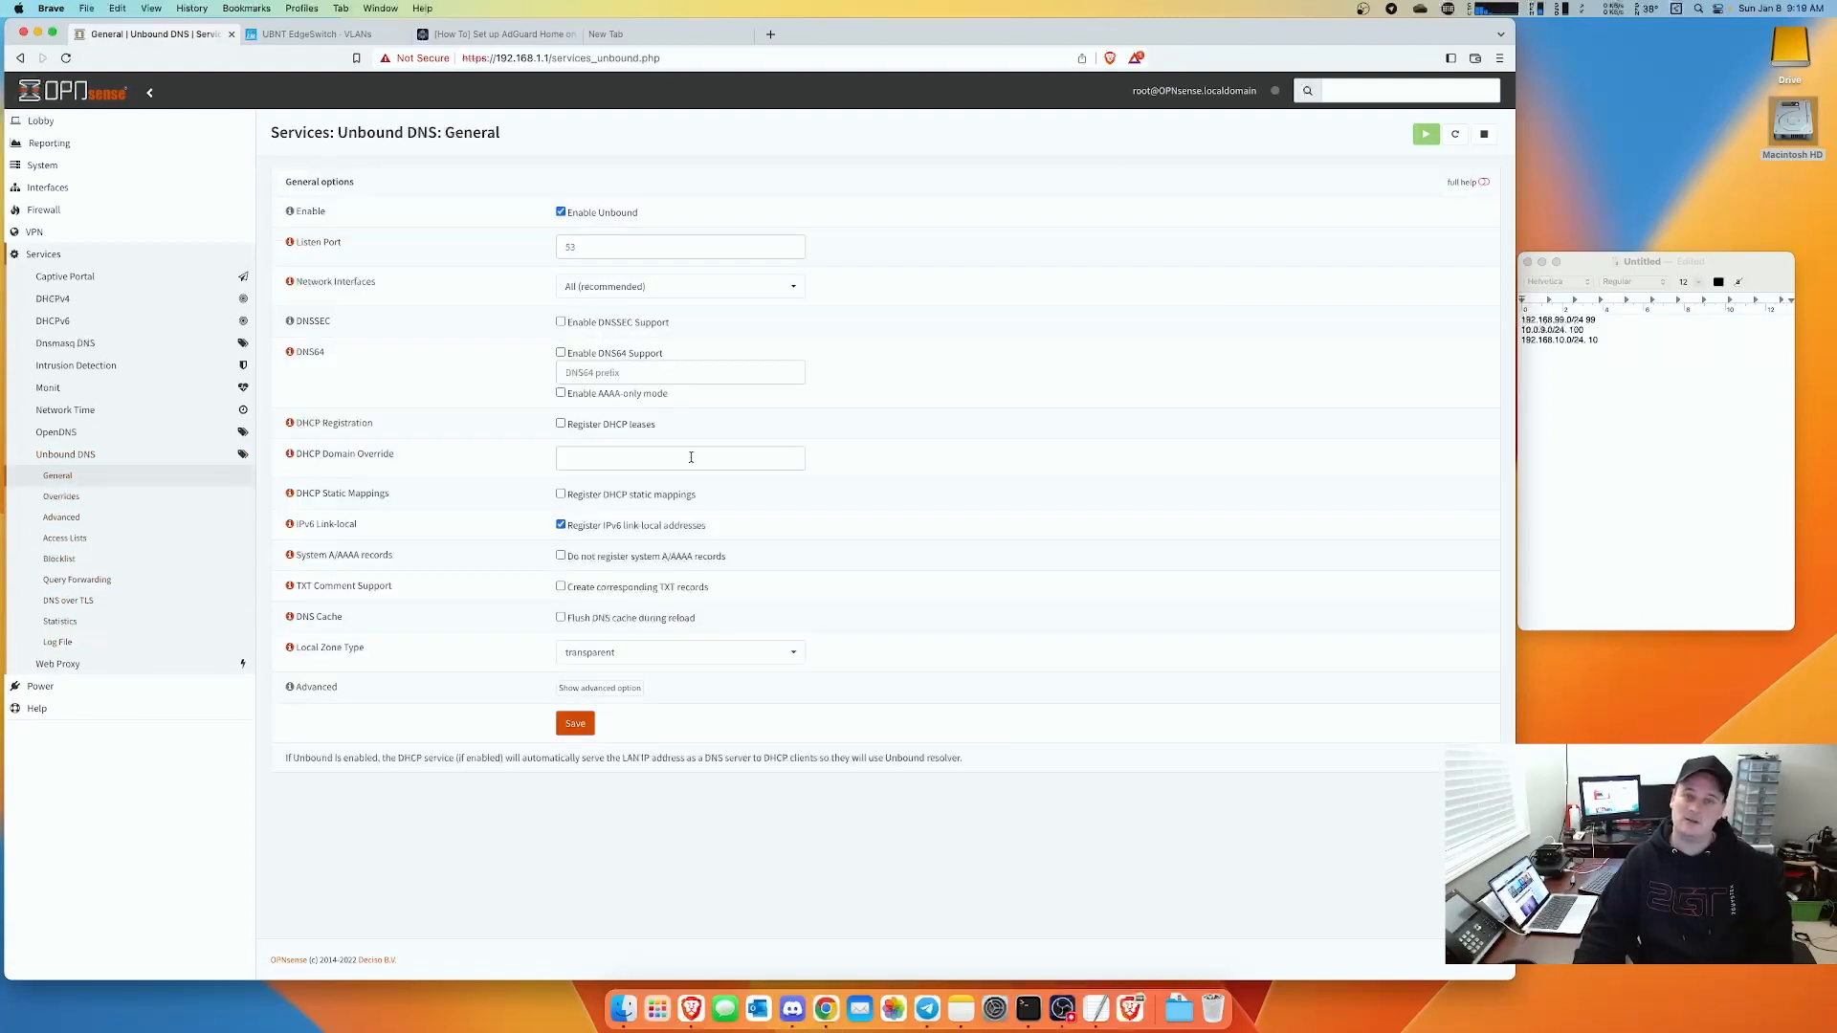
left_click(582, 215)
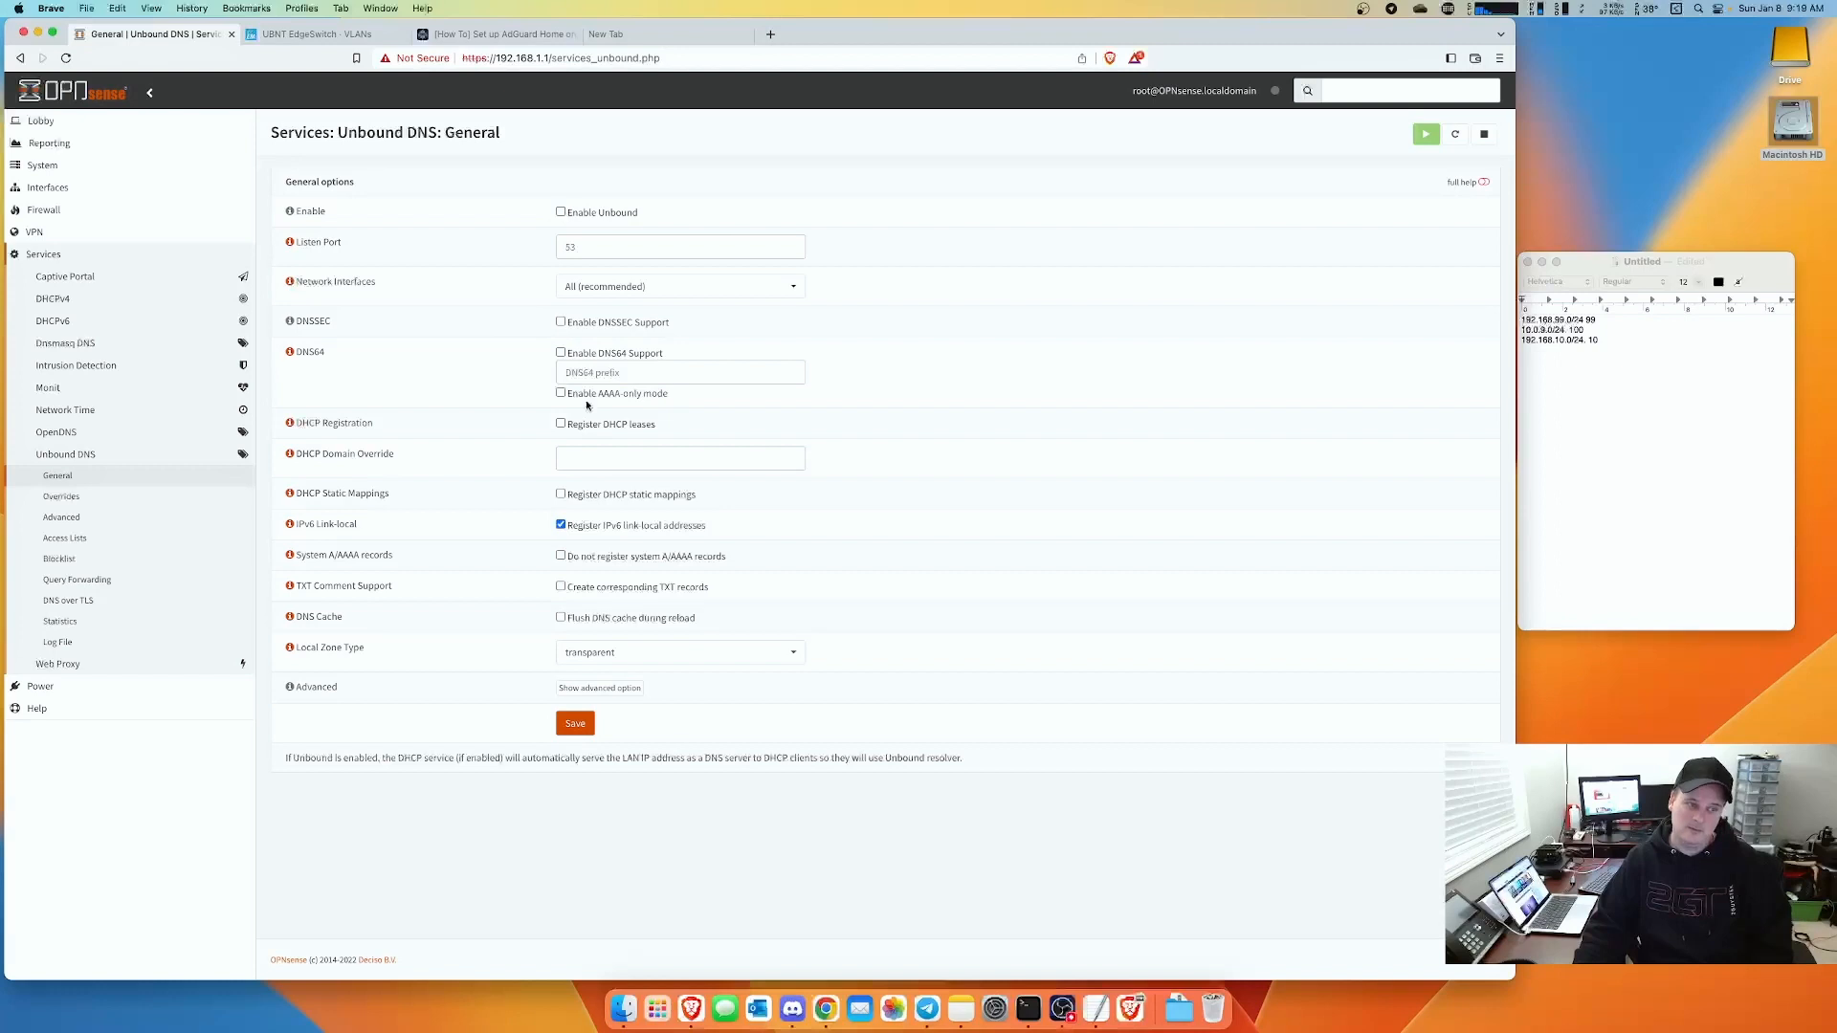
left_click(576, 726)
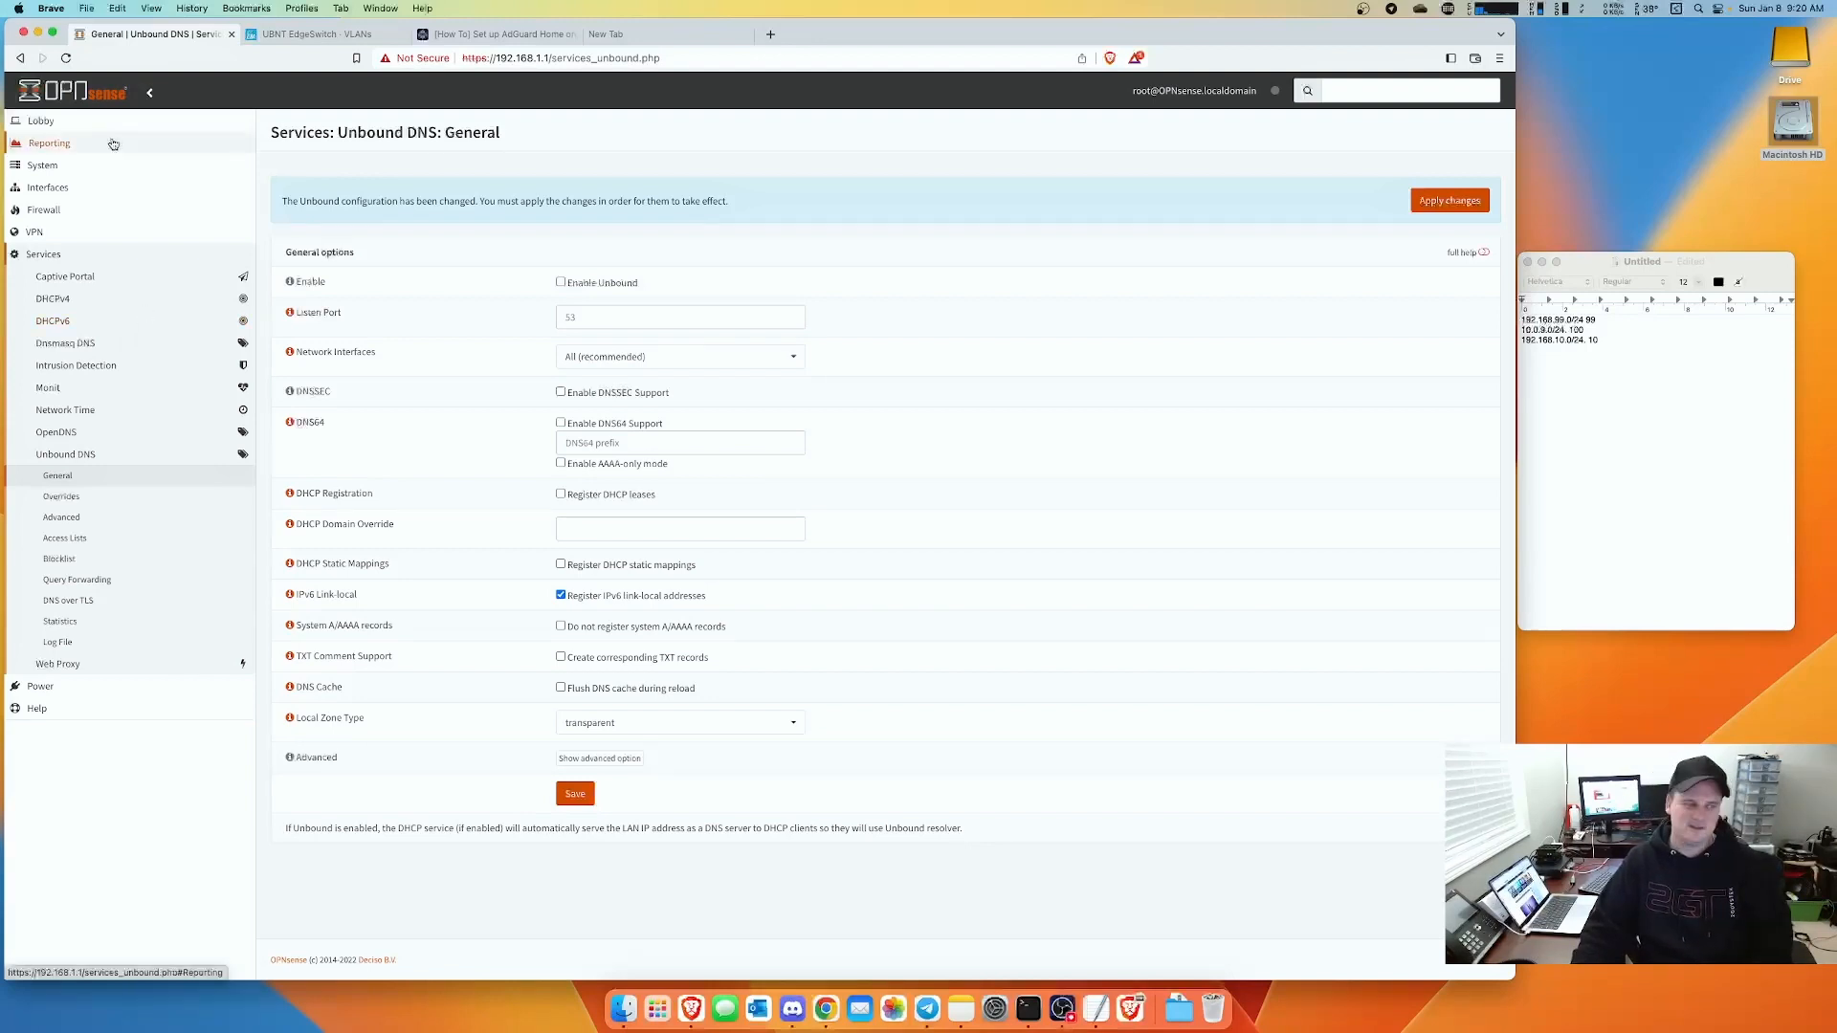
- Review the AdGuard Home setup article, then return to OPNsense's System menu
left_click(504, 37)
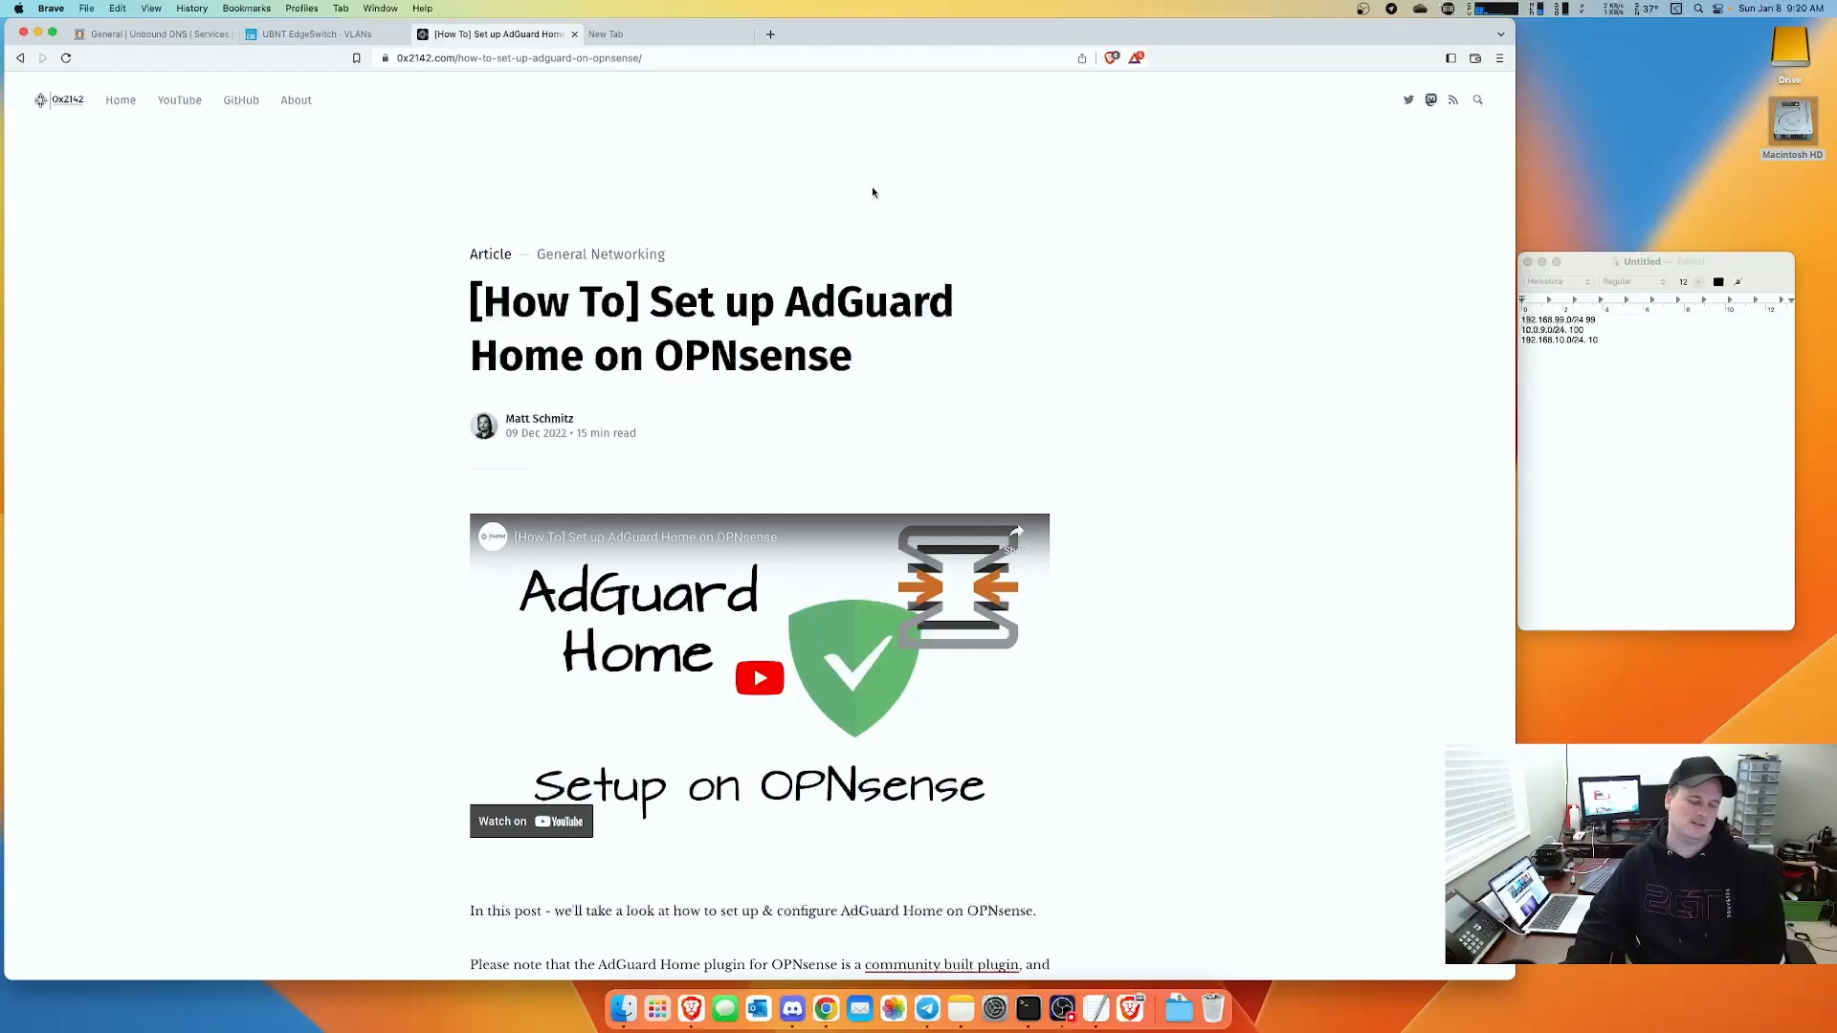
left_click(144, 34)
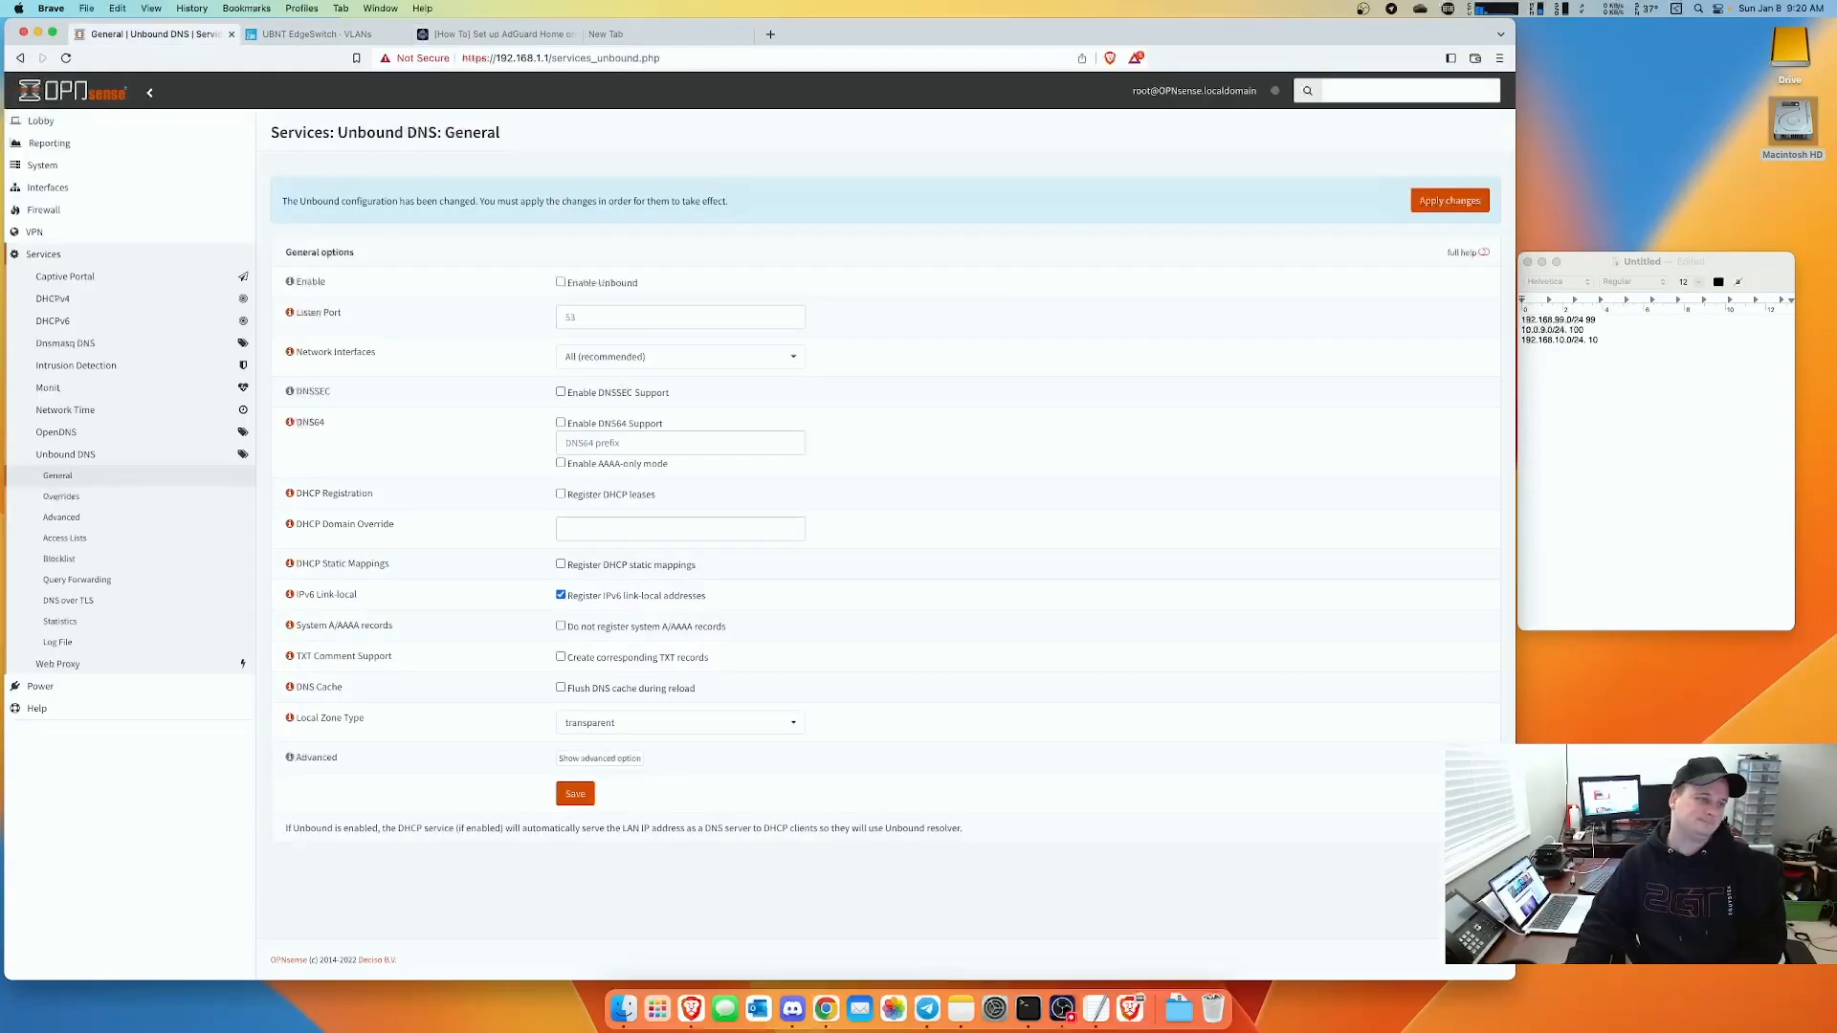
left_click(42, 164)
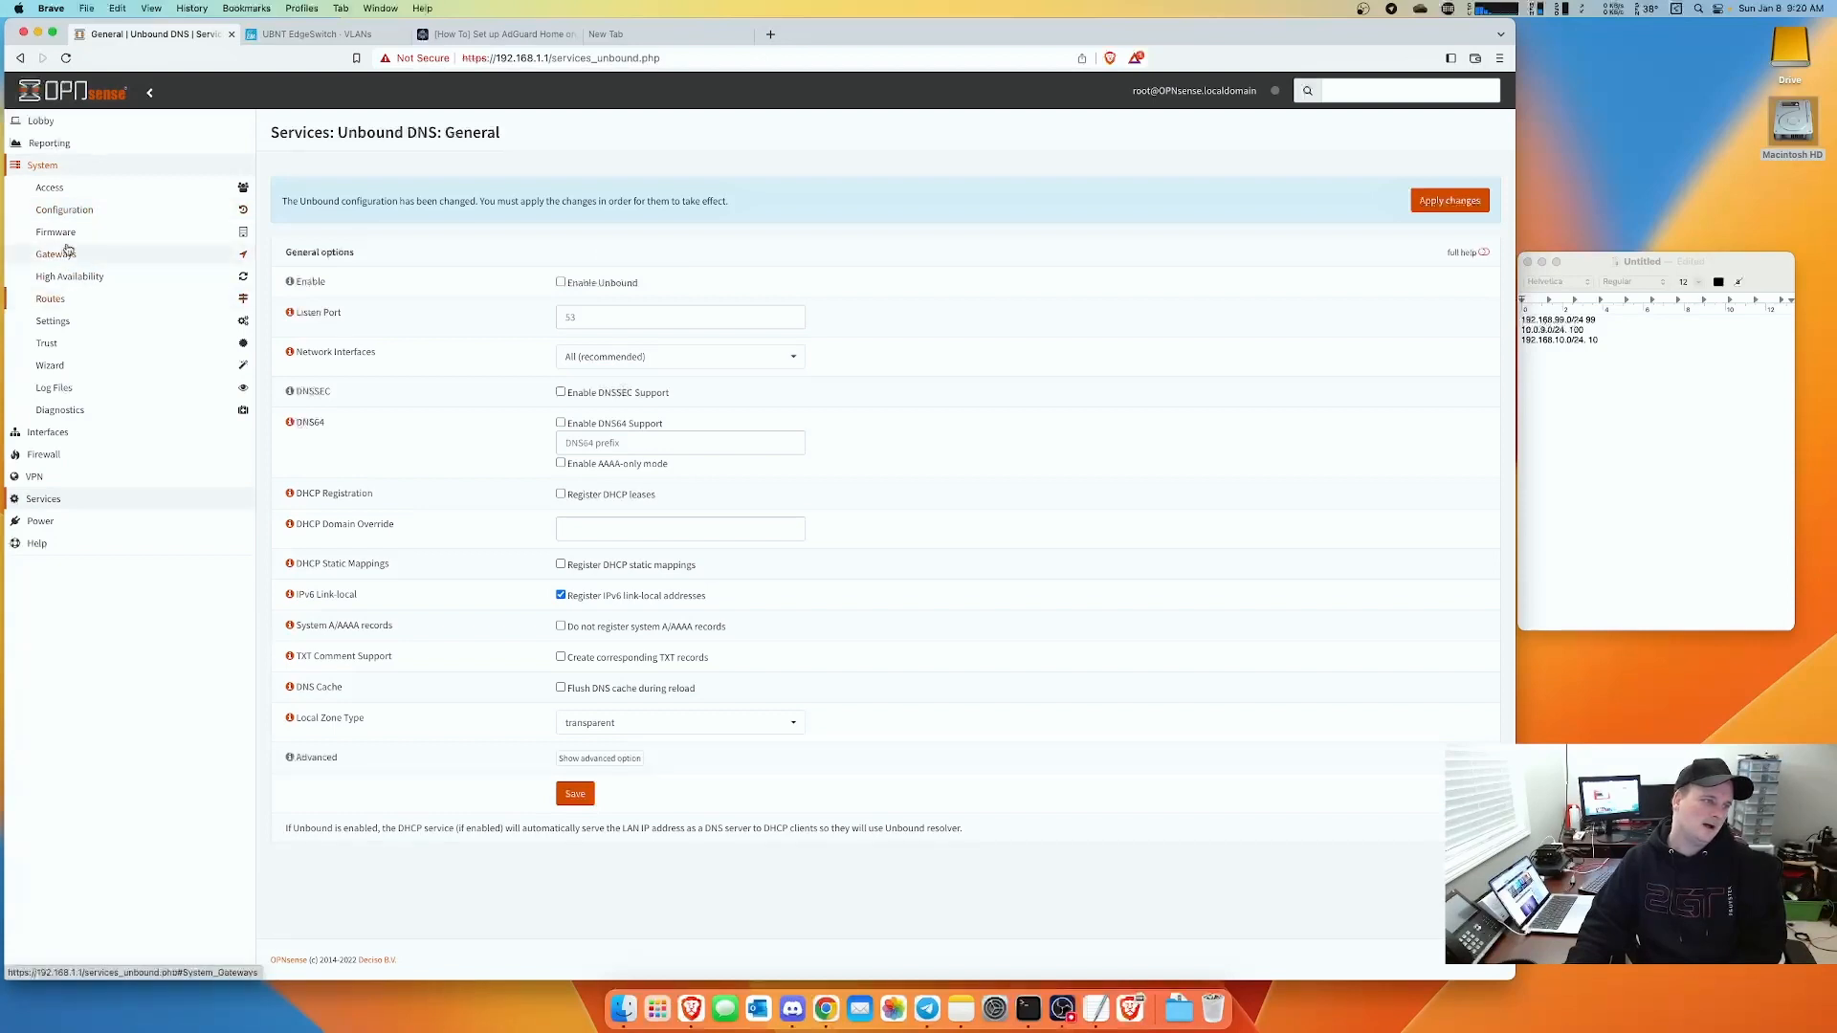
- In System > Settings > Administration, enable Secure Shell with root and password login permitted
left_click(57, 212)
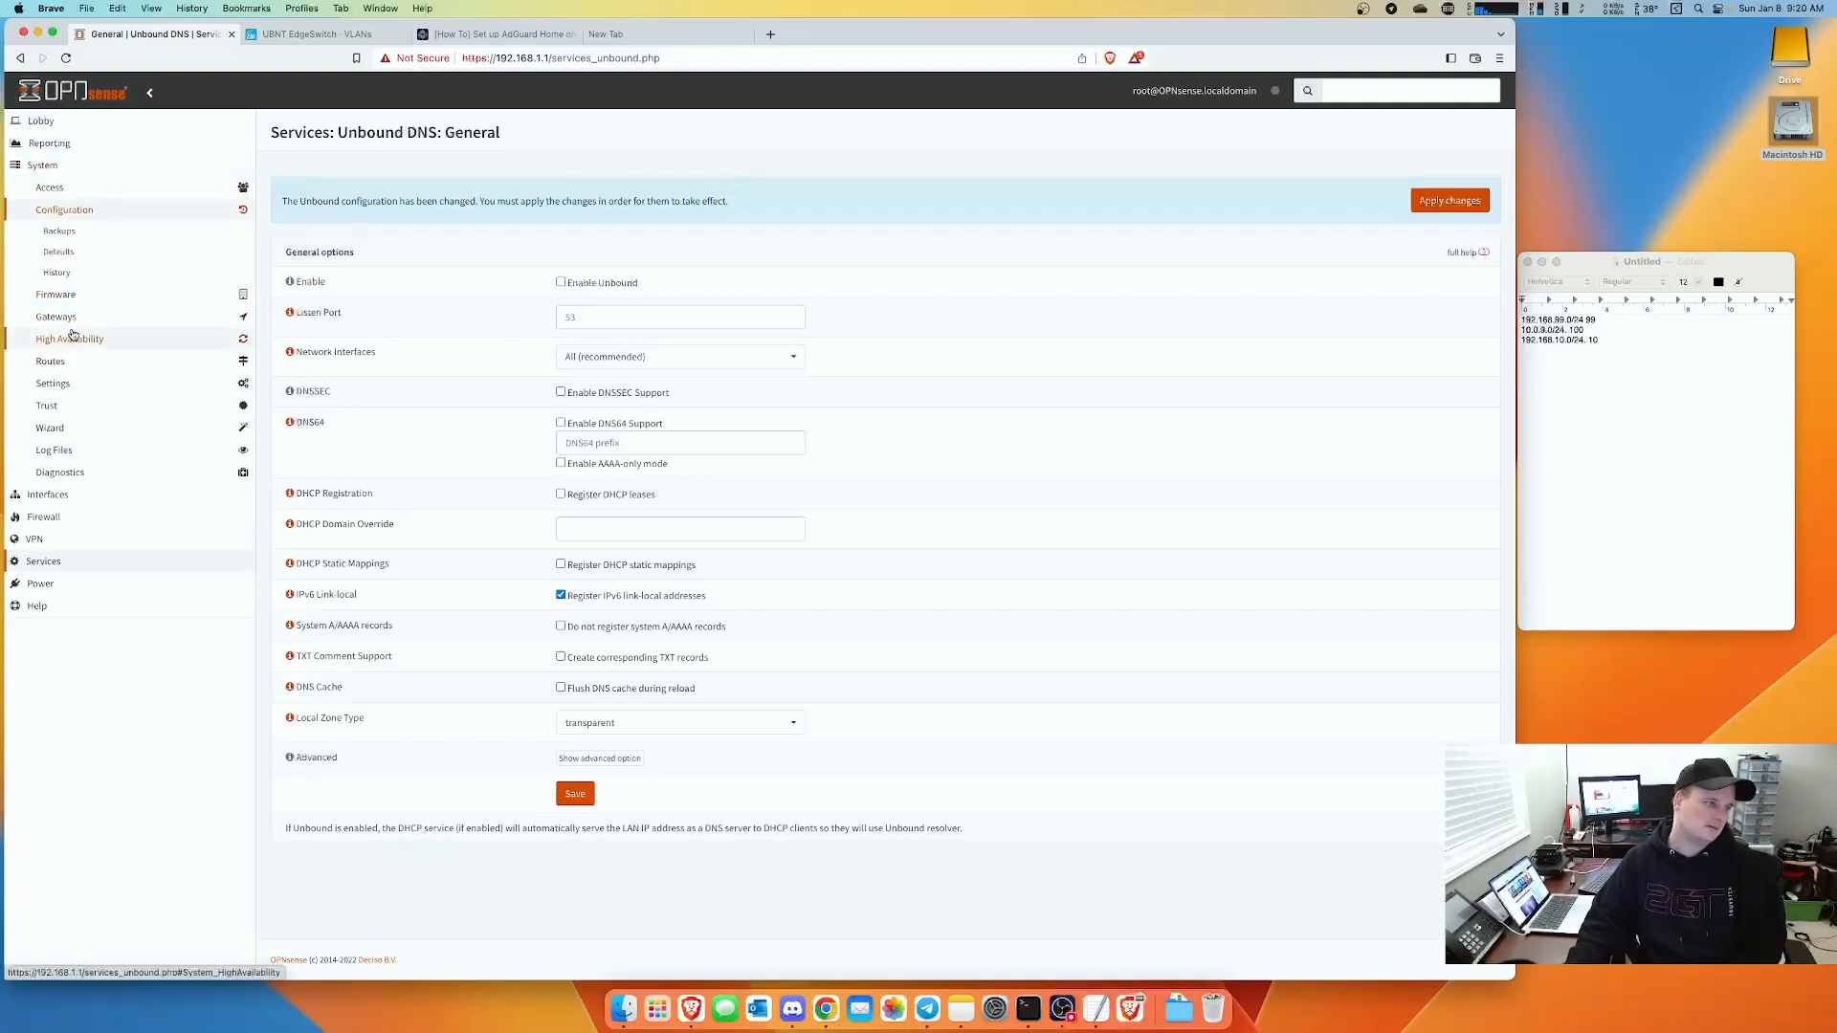
left_click(67, 383)
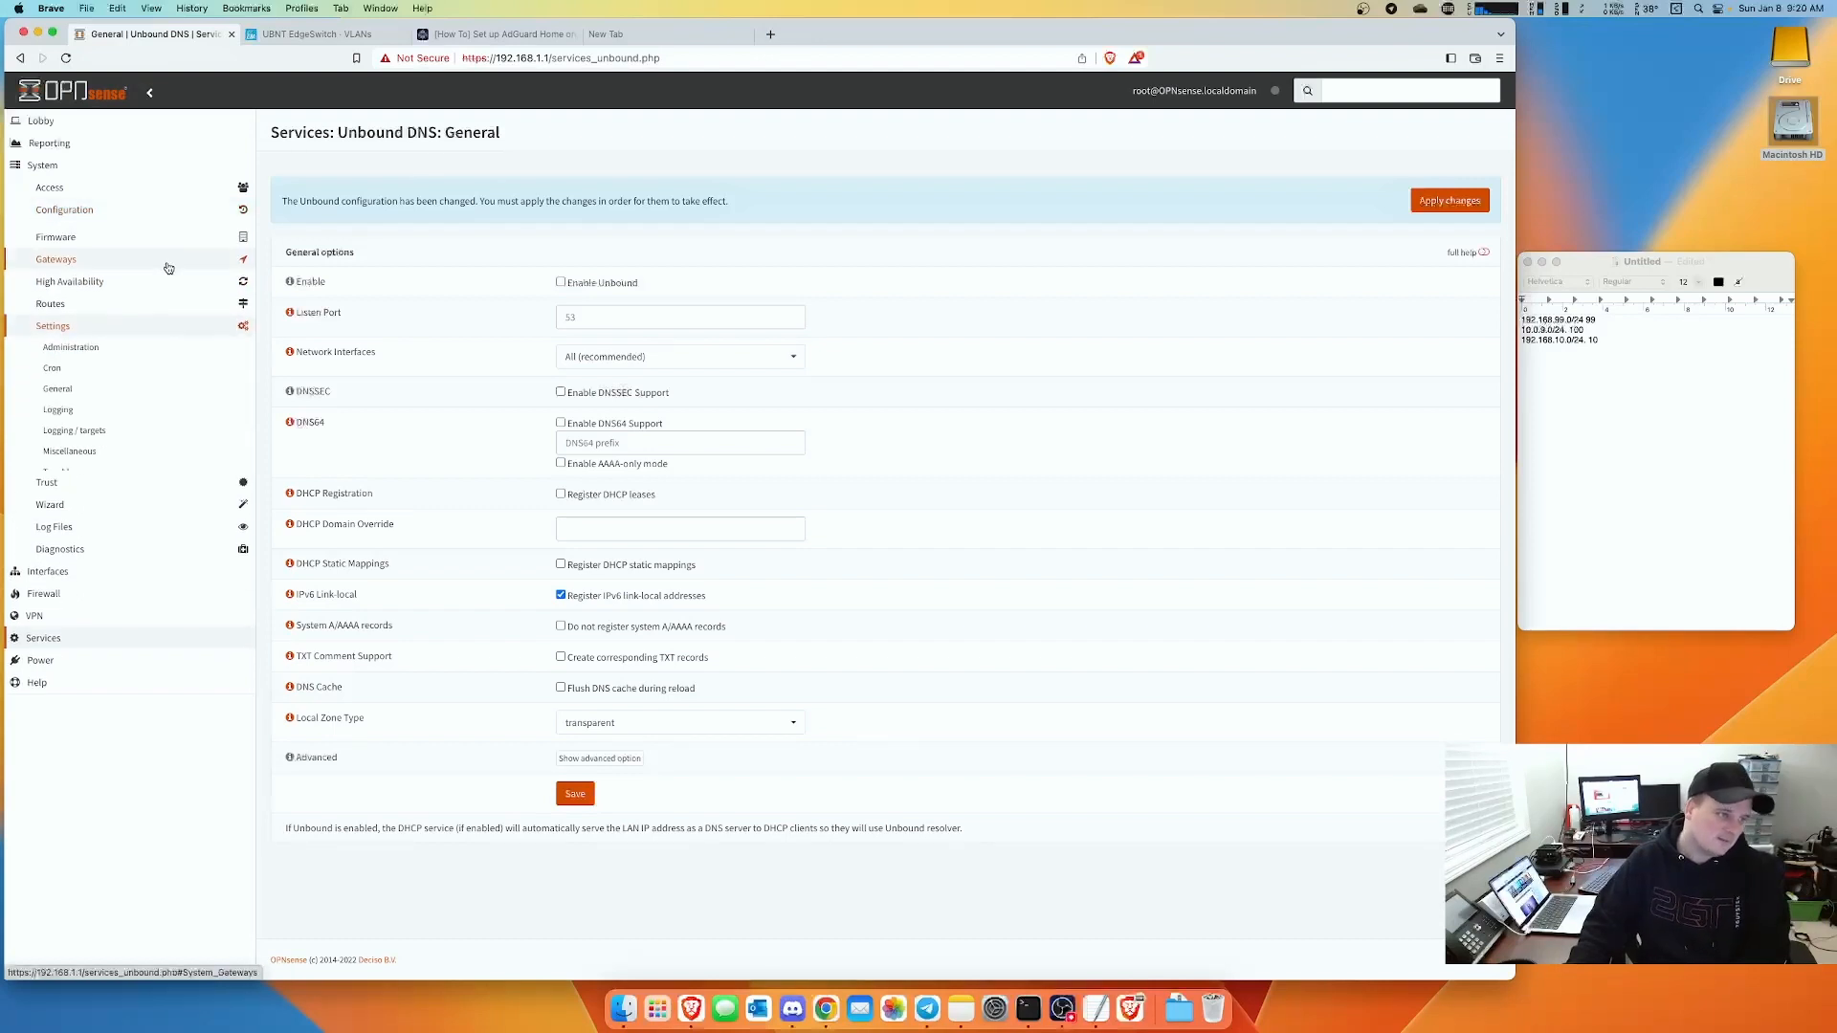
left_click(73, 345)
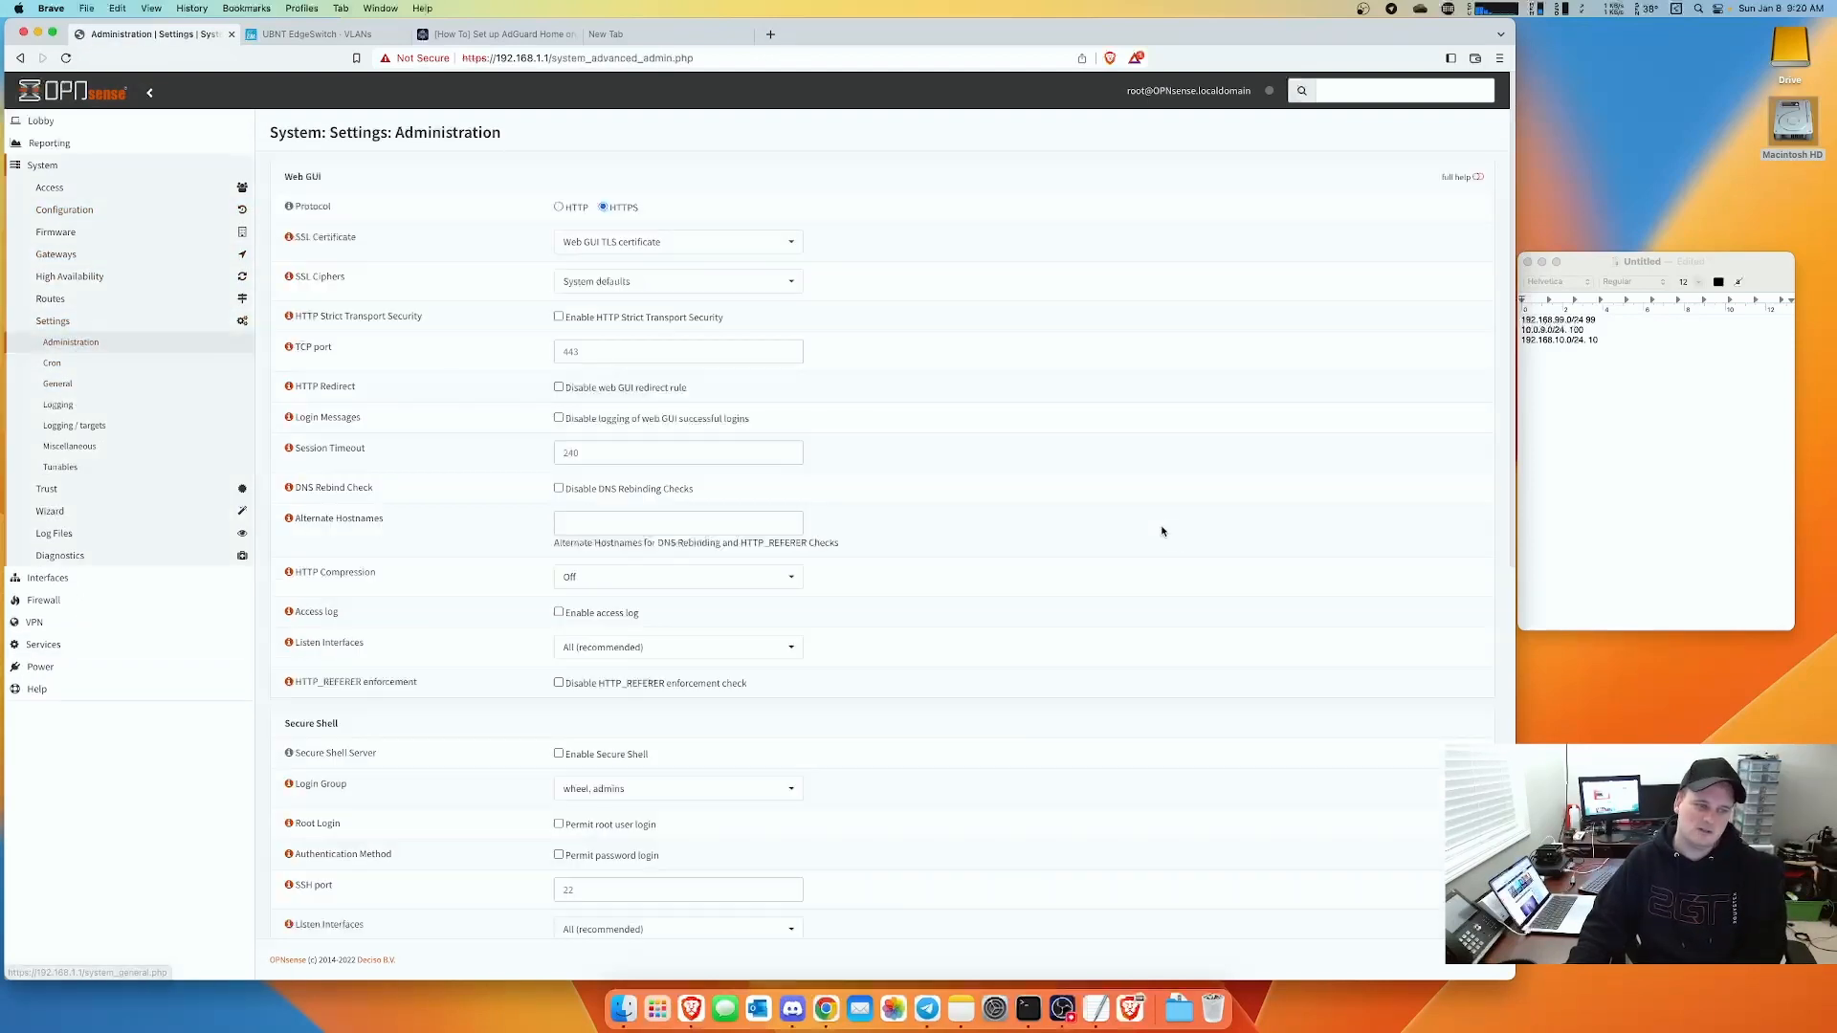
scroll(1076, 559, "down", 5)
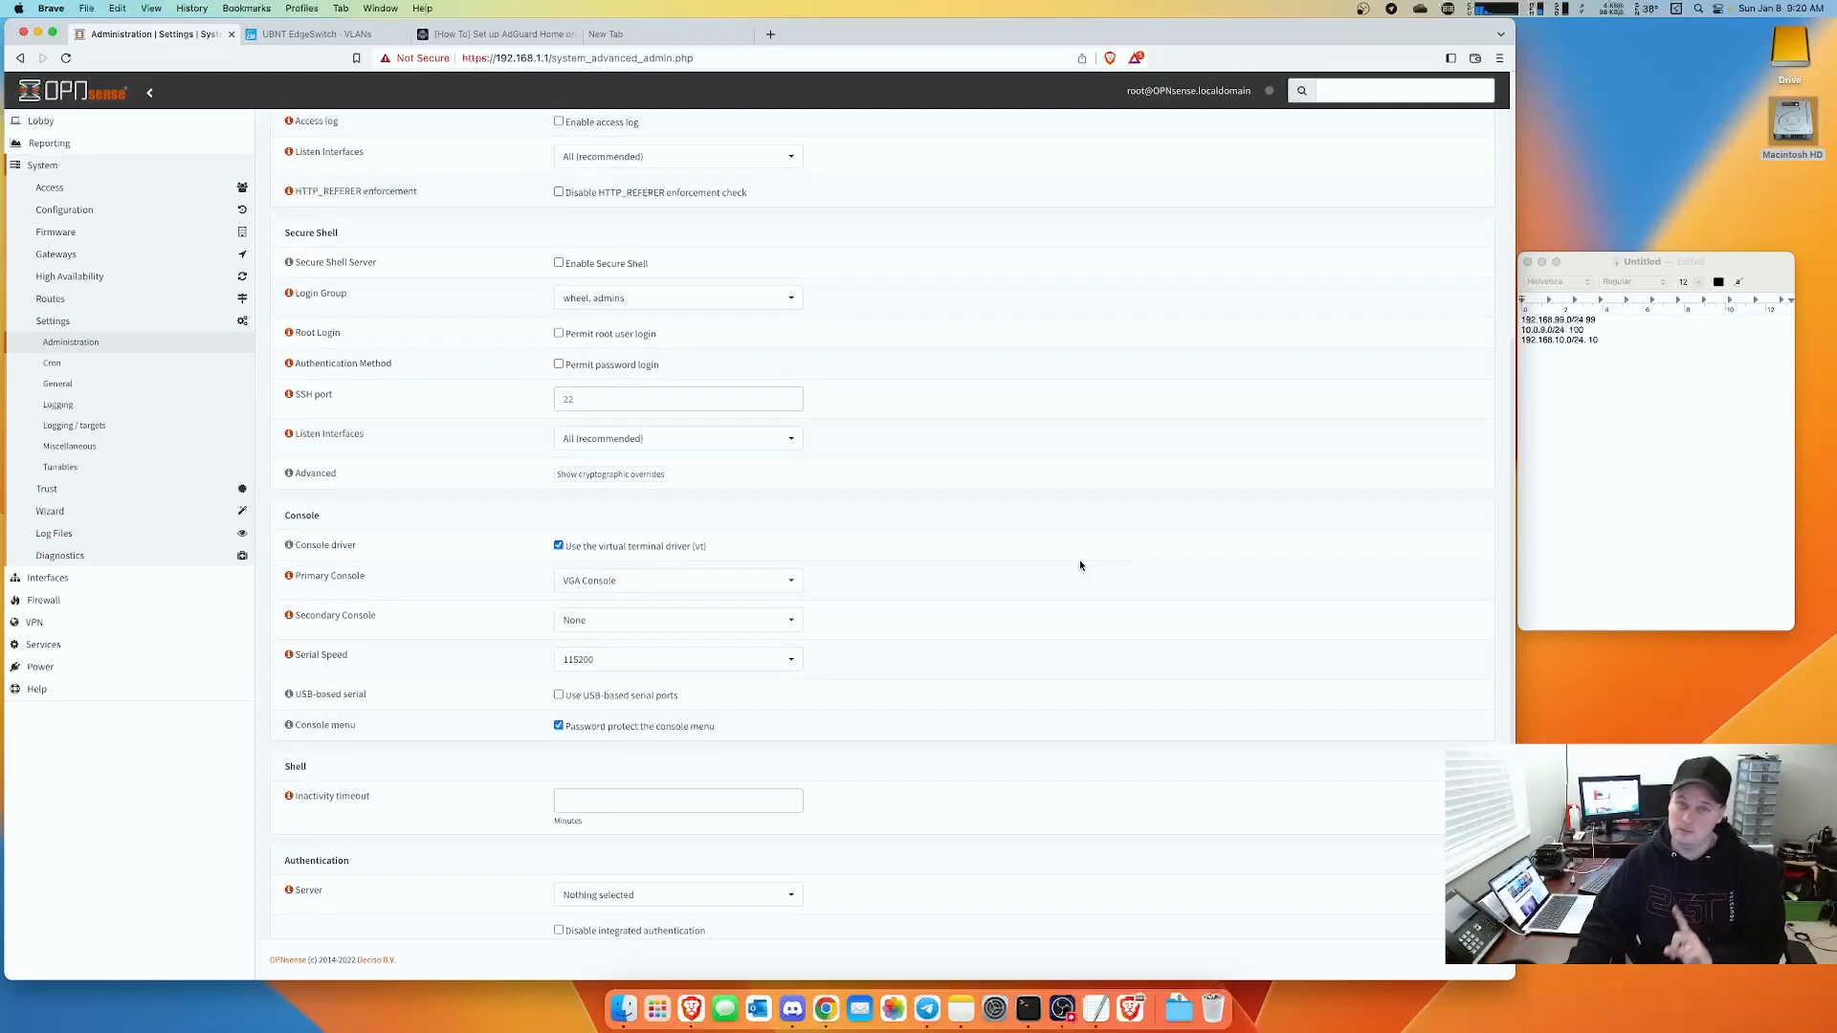
left_click(572, 266)
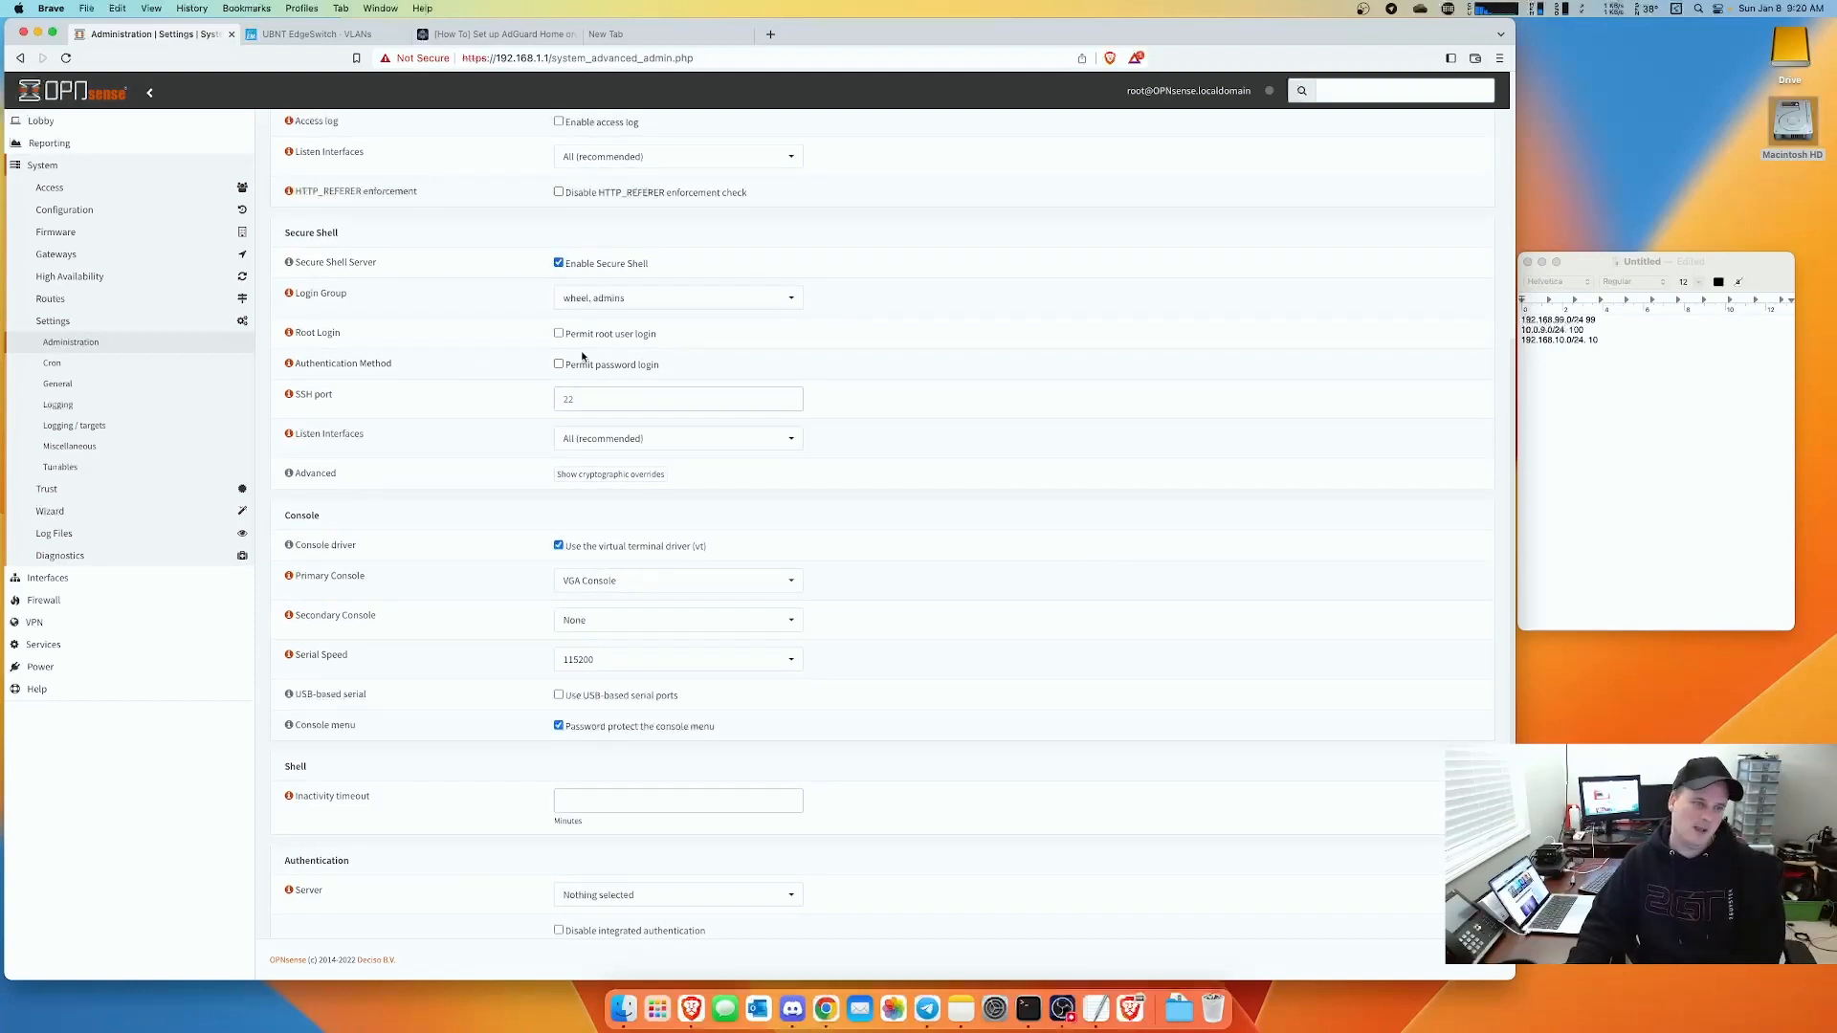
left_click(560, 335)
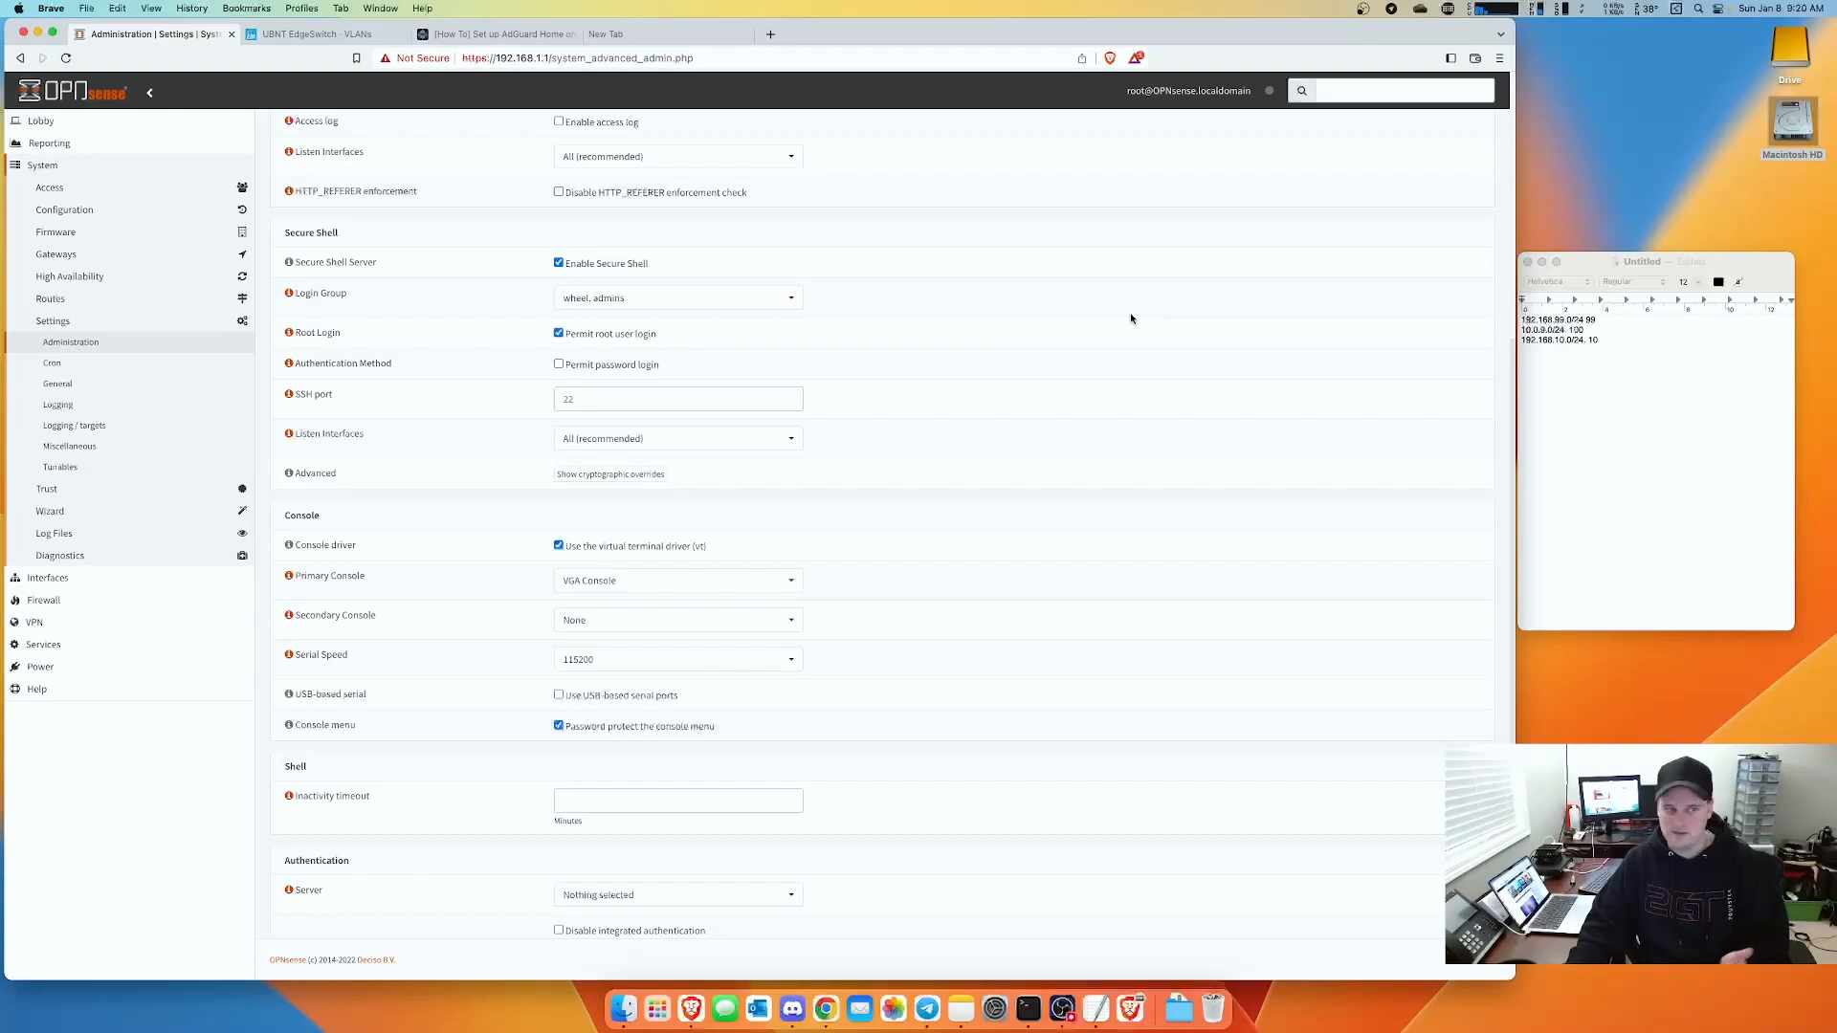
left_click(560, 364)
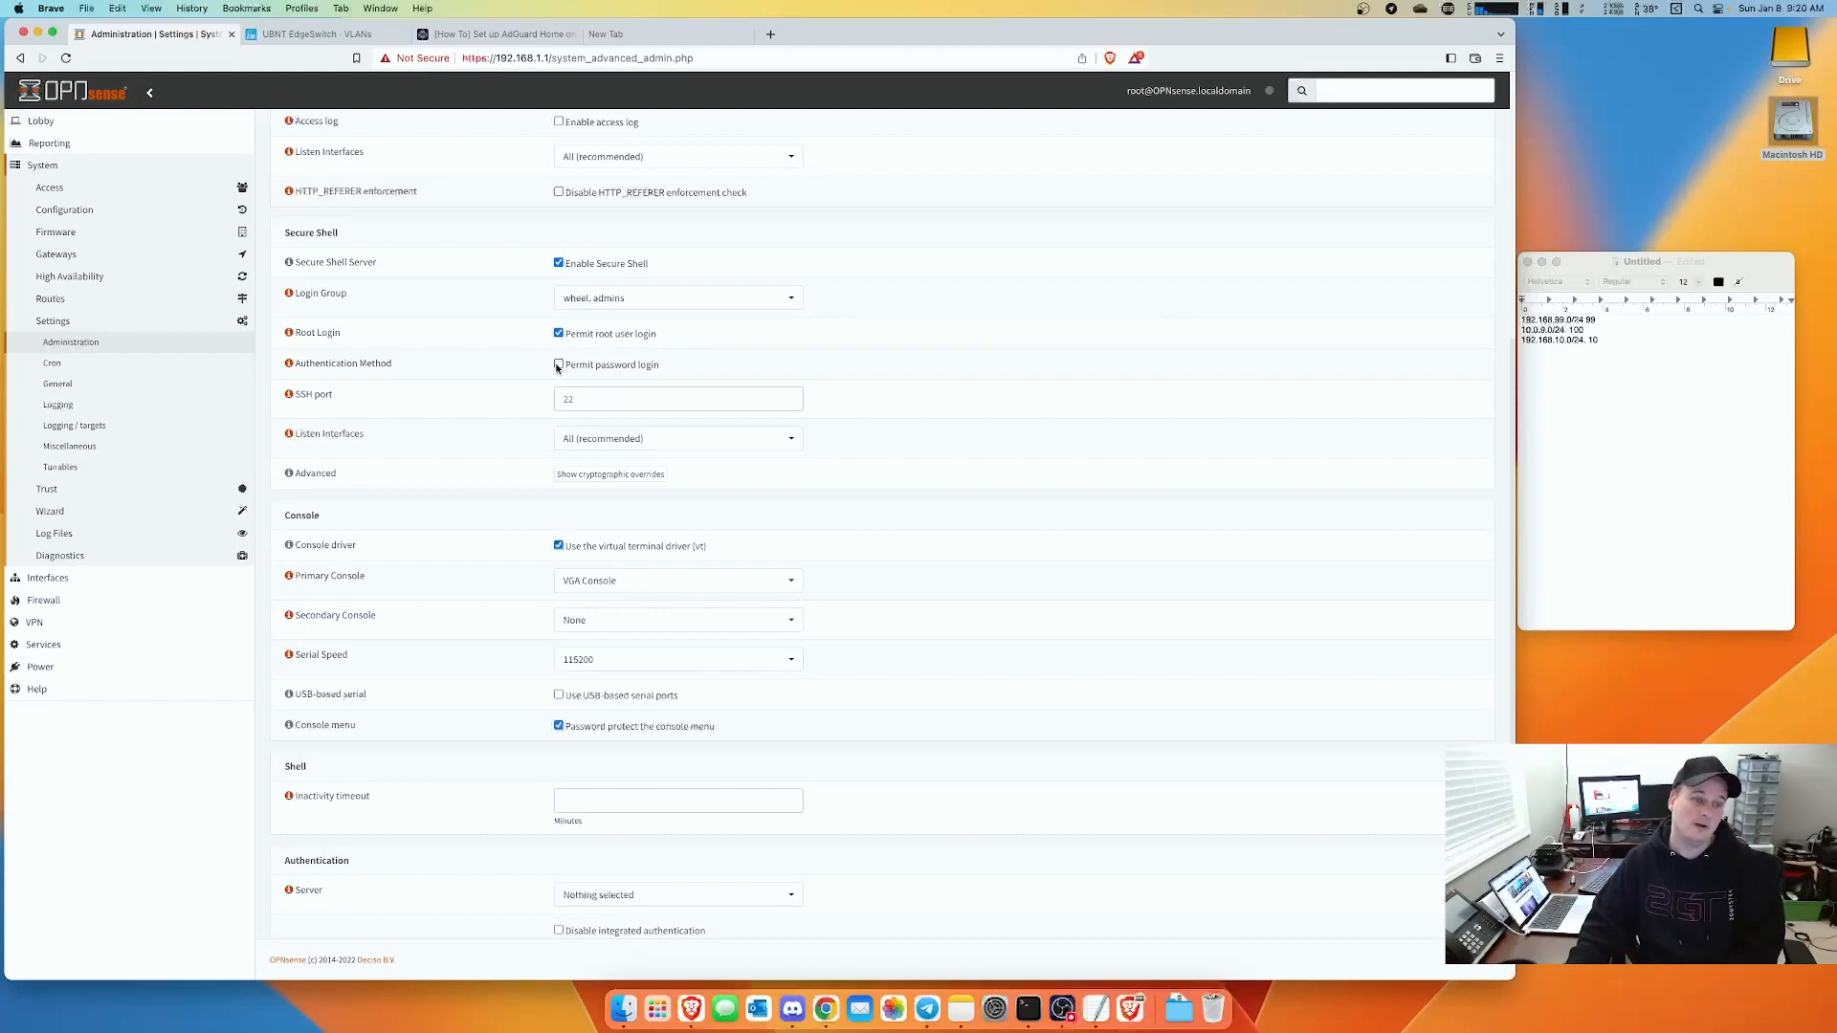
- Set the SSH listen interface to LAN only and save the settings
left_click(727, 443)
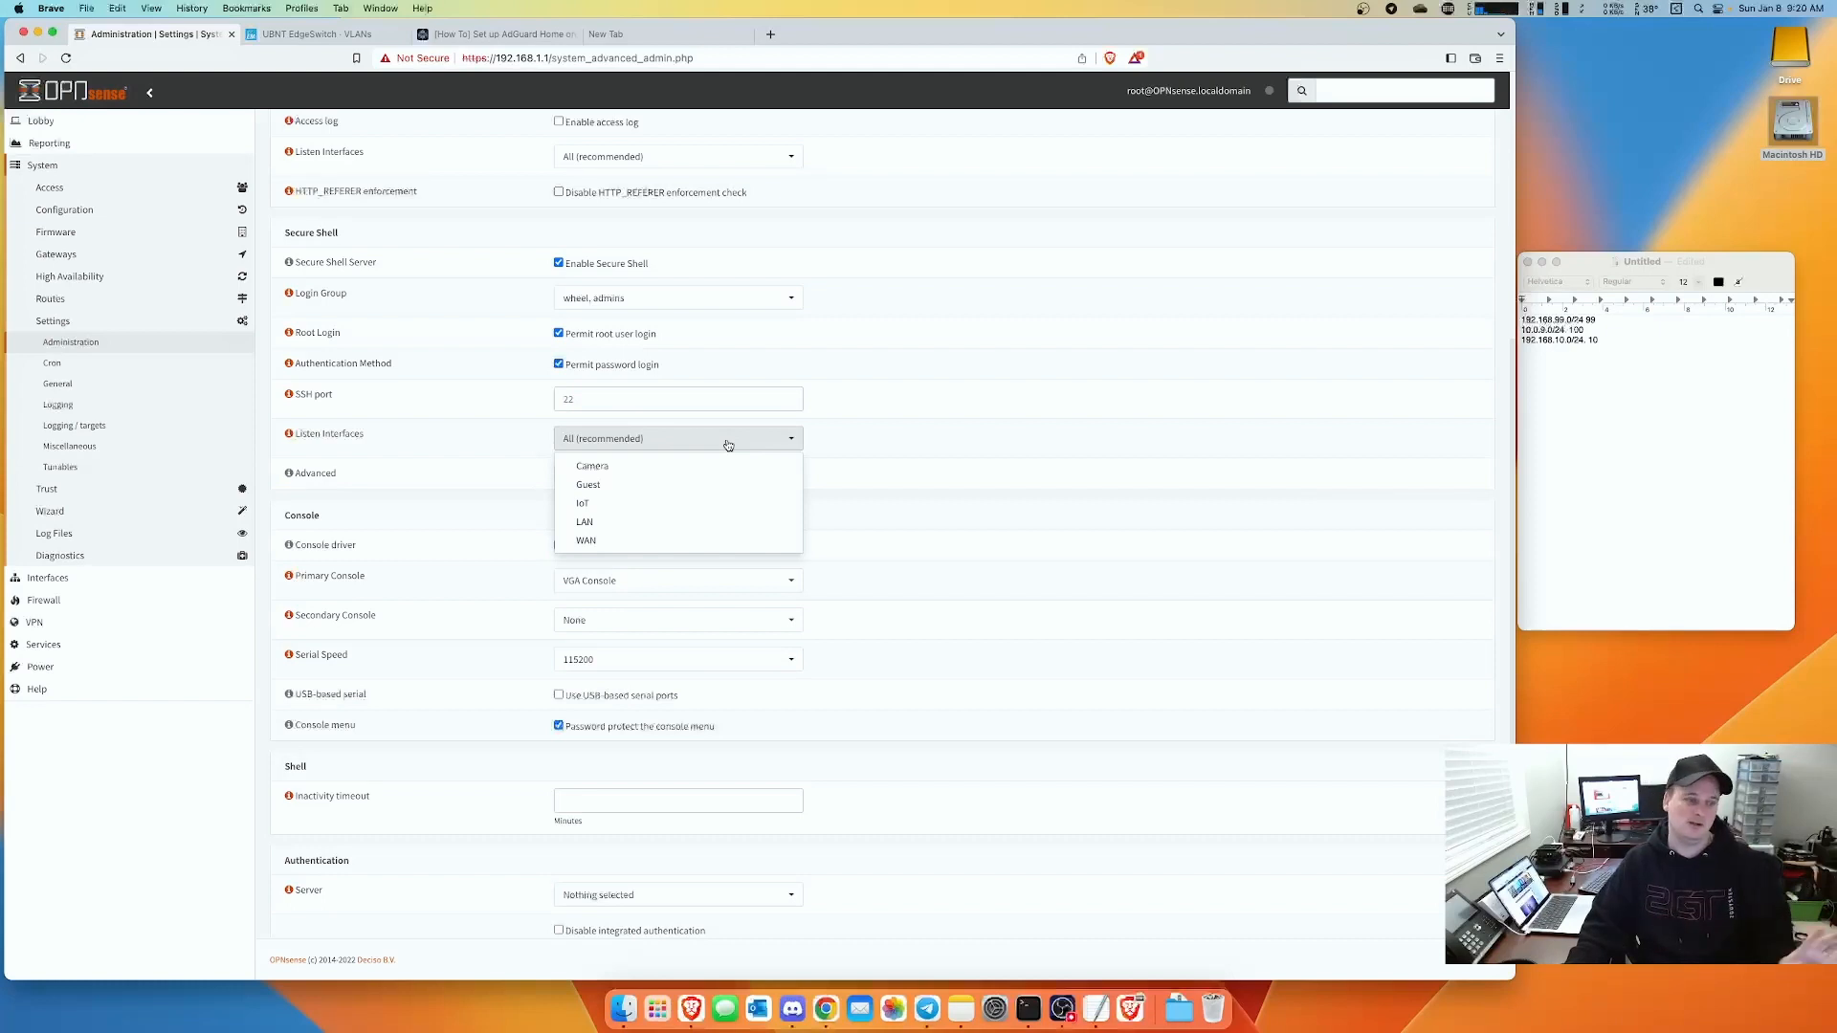
left_click(627, 530)
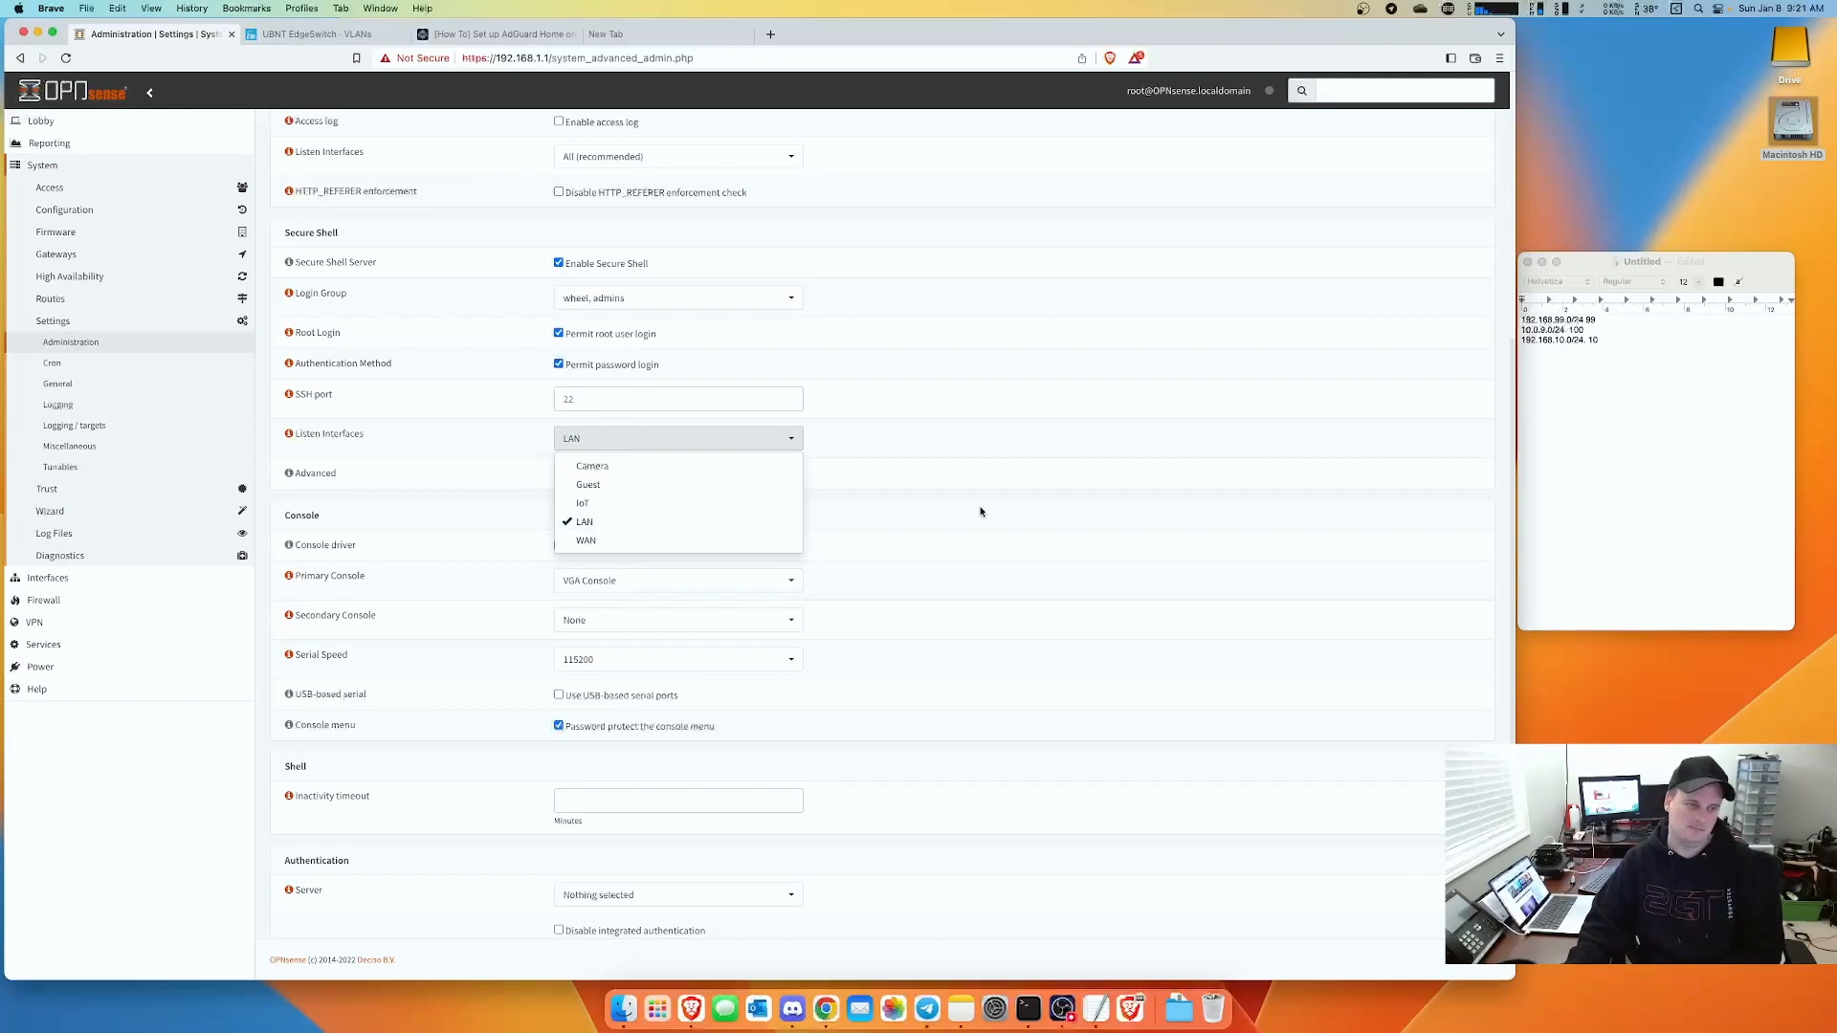
left_click(985, 466)
scroll(943, 628, "down", 5)
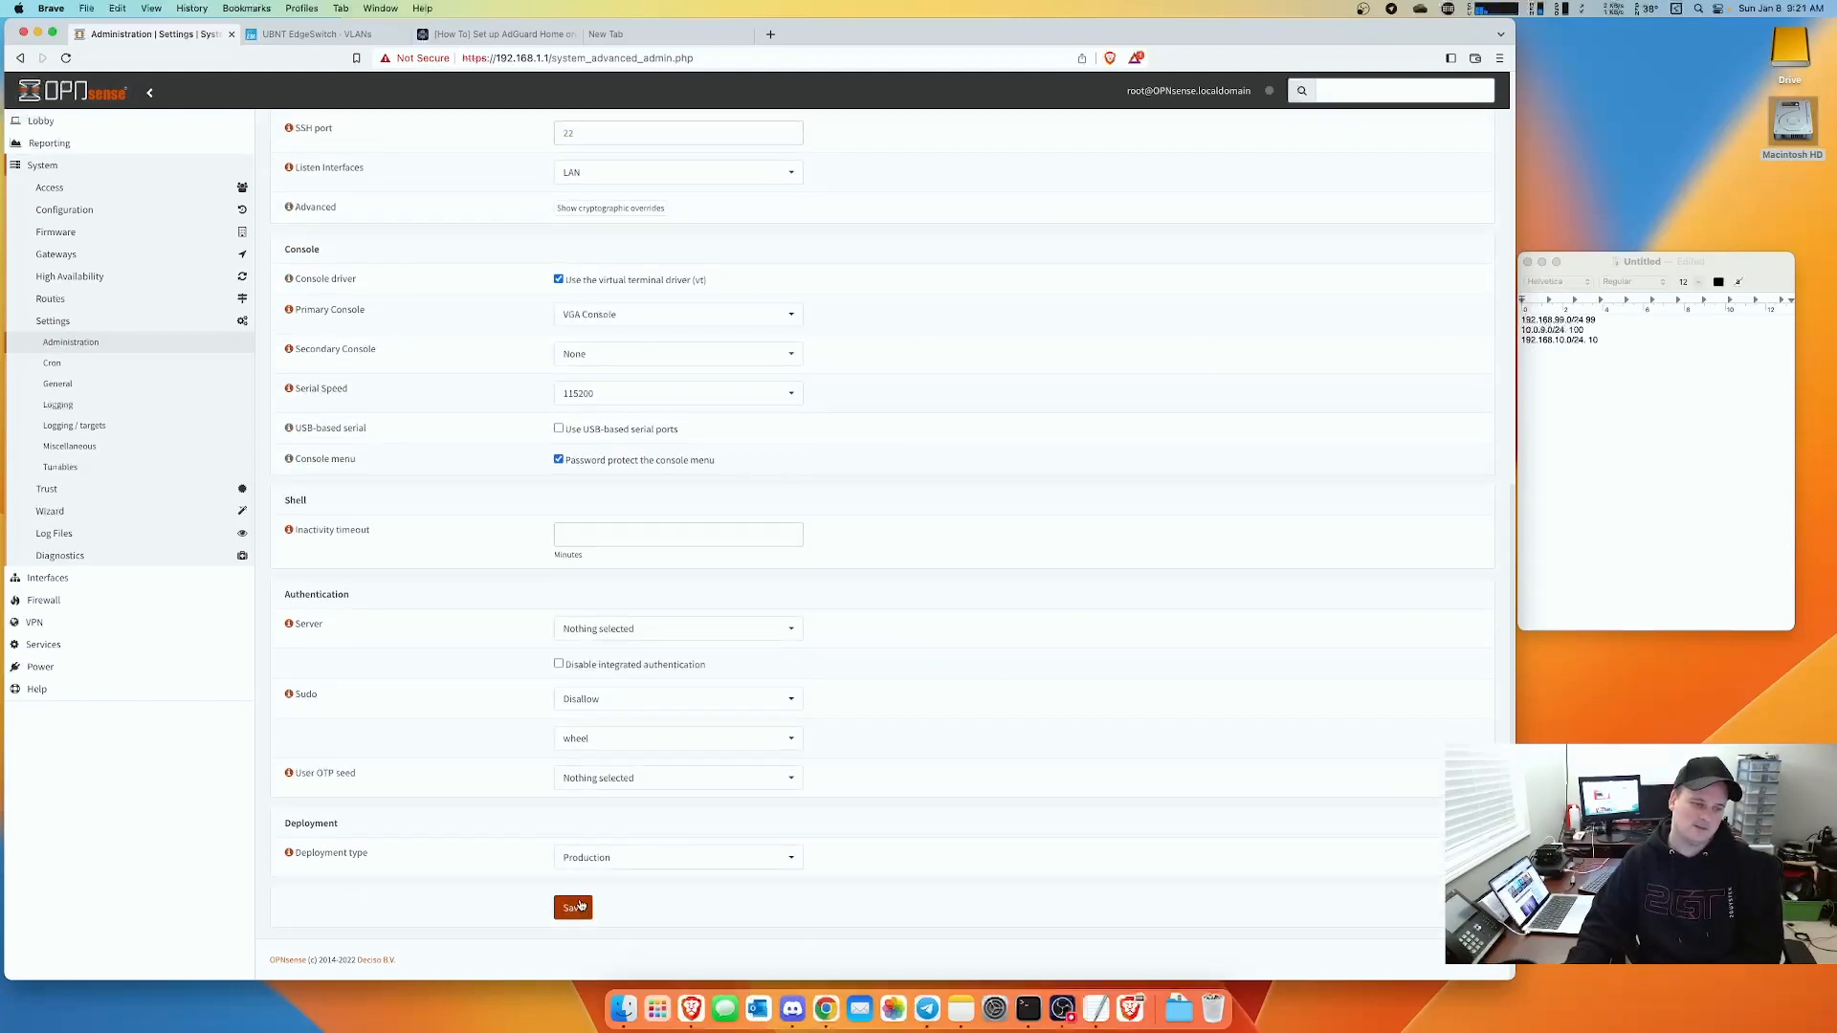
left_click(574, 905)
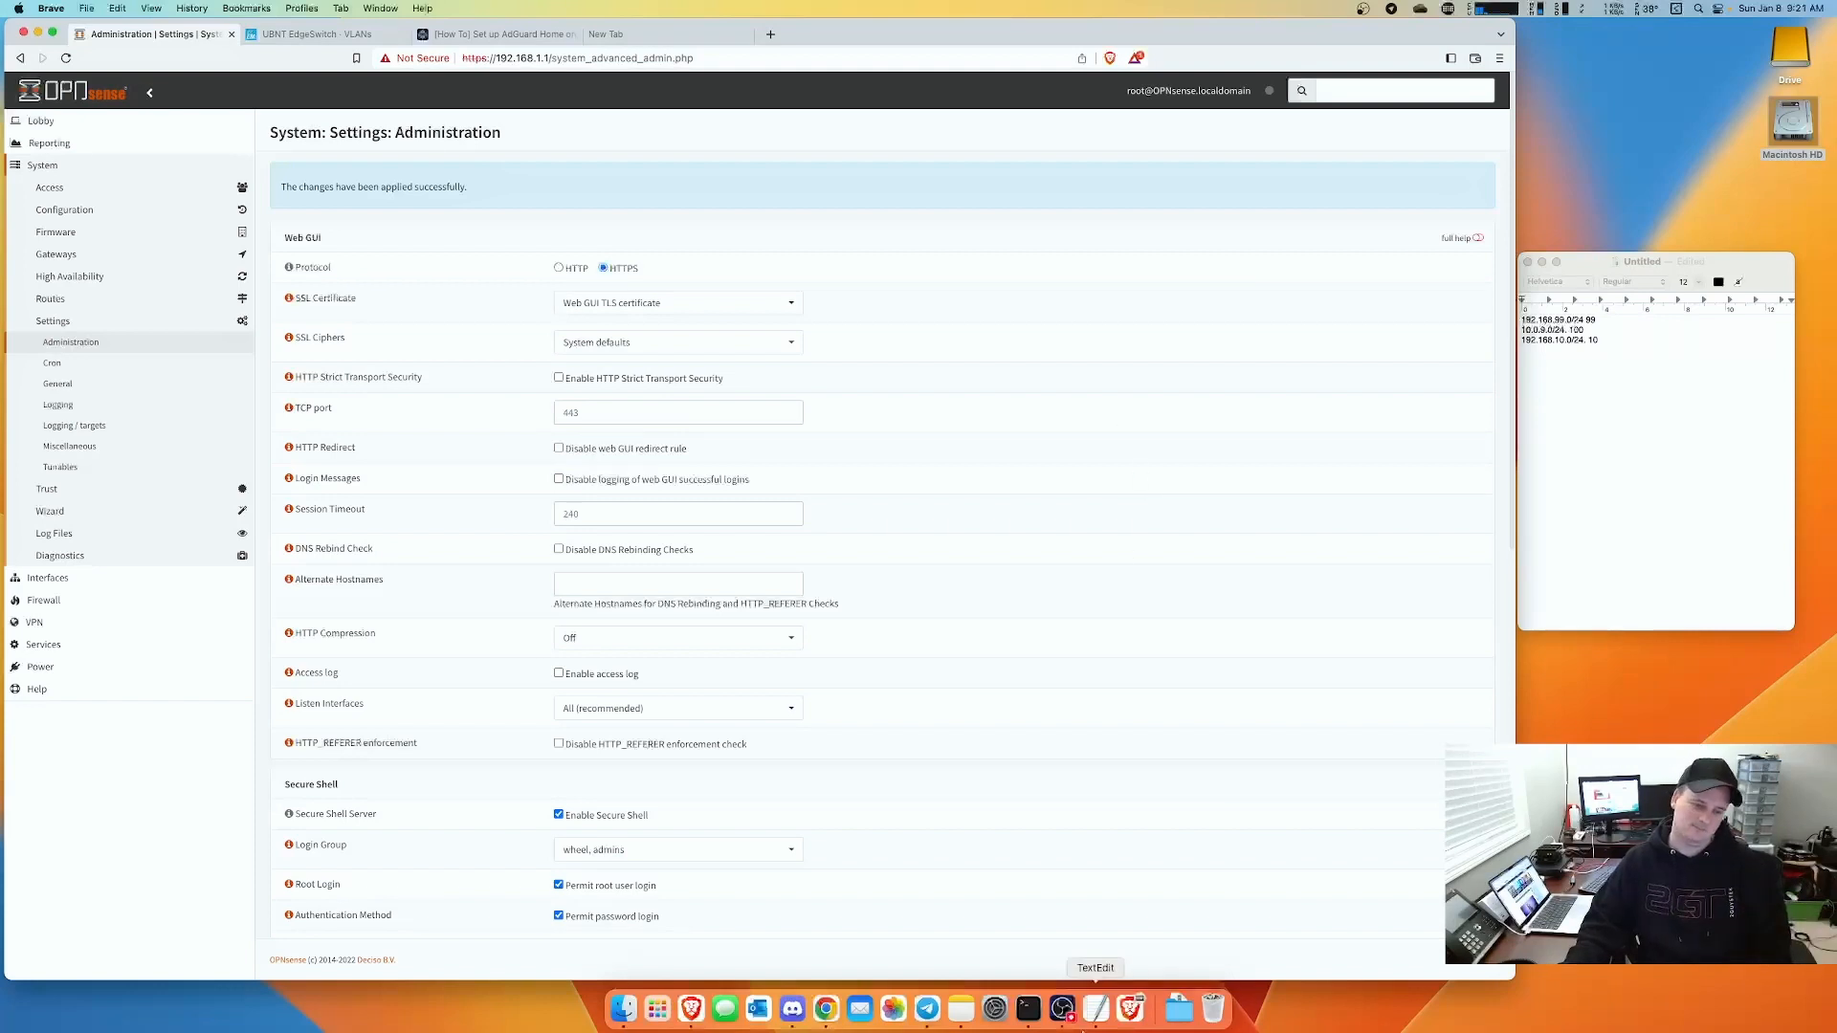
left_click(1028, 1009)
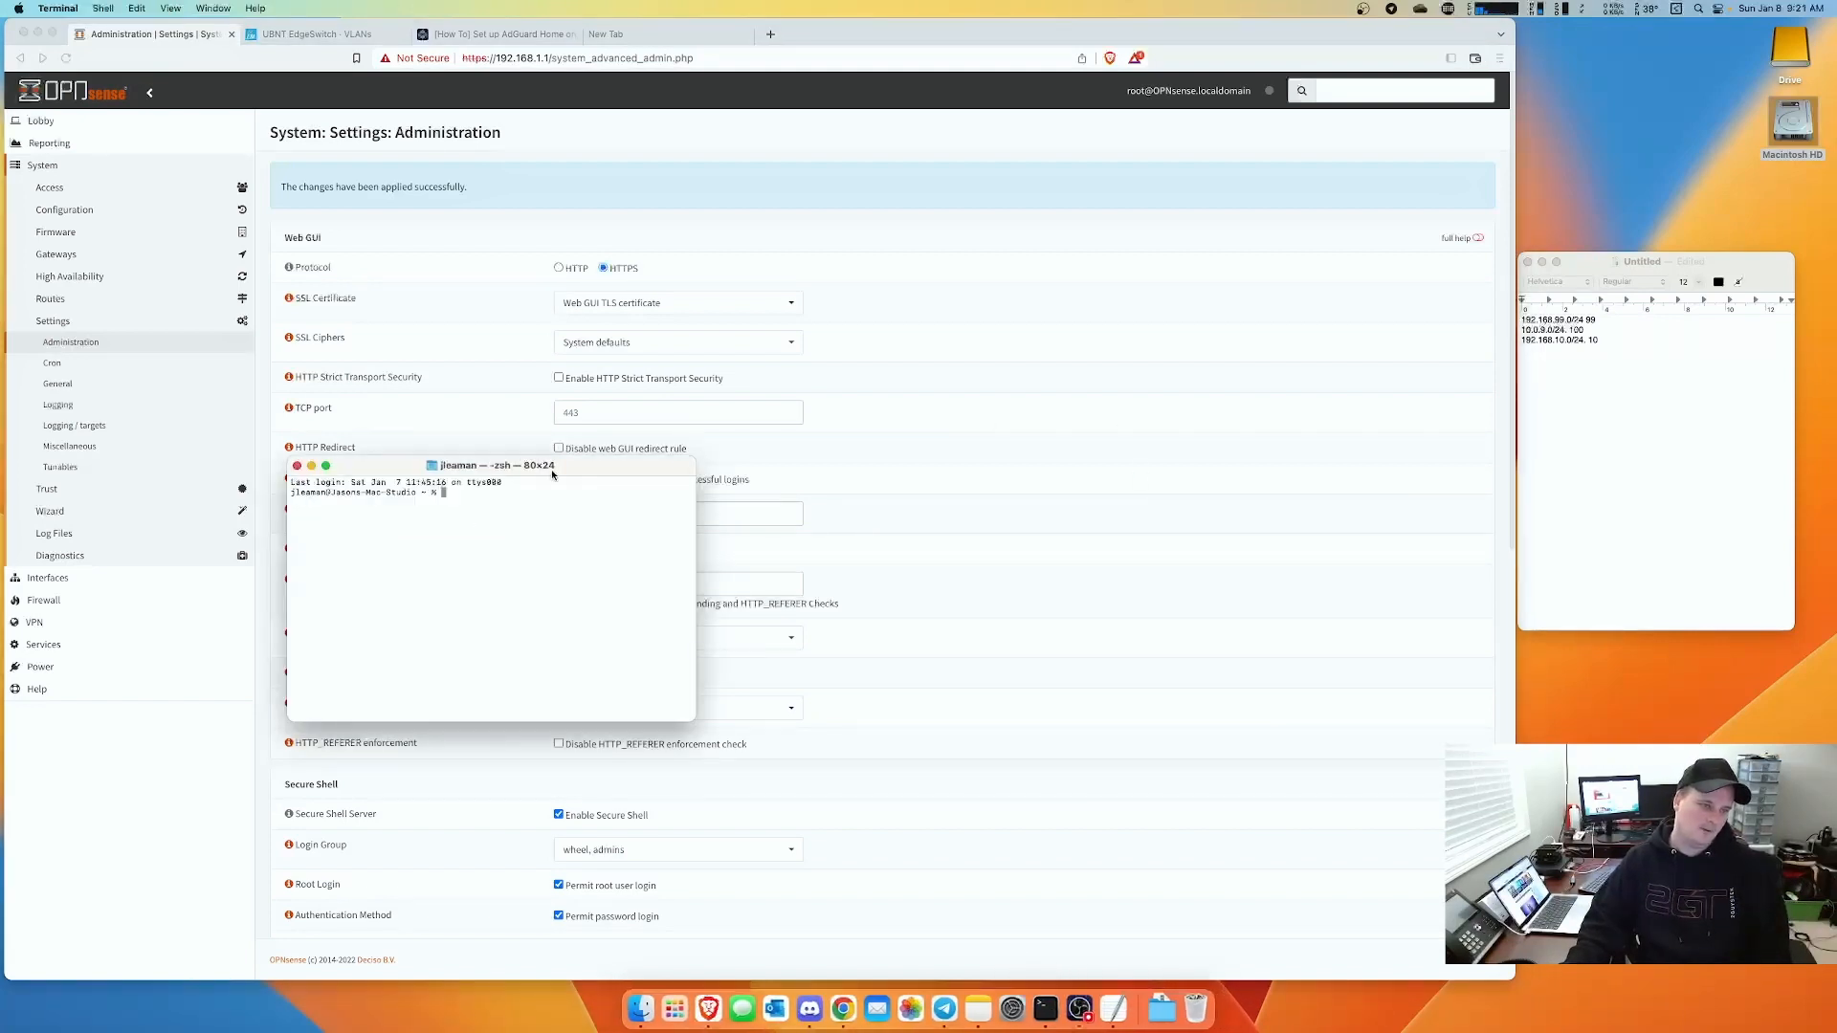
- SSH as root into 192.168.1.1, accept the host key, and open the shell with option 8
left_click_drag(551, 469, 635, 177)
left_click_drag(776, 428, 1024, 574)
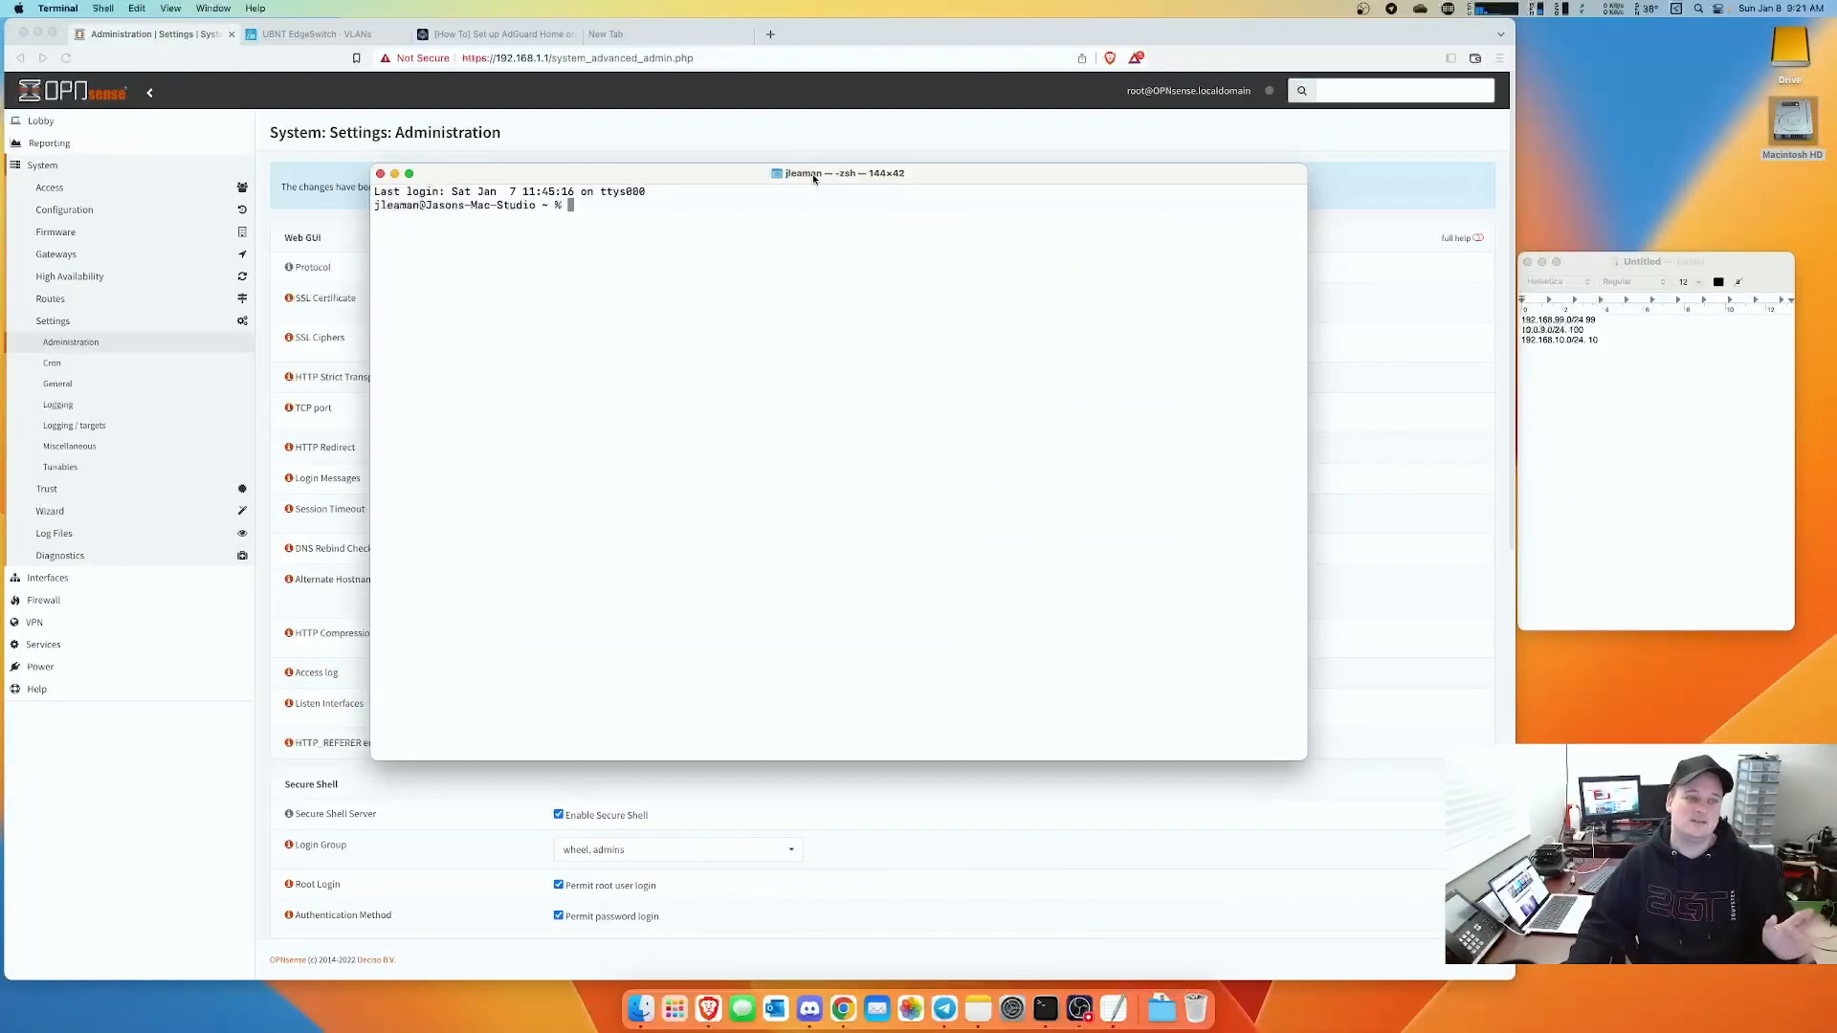
type("ss")
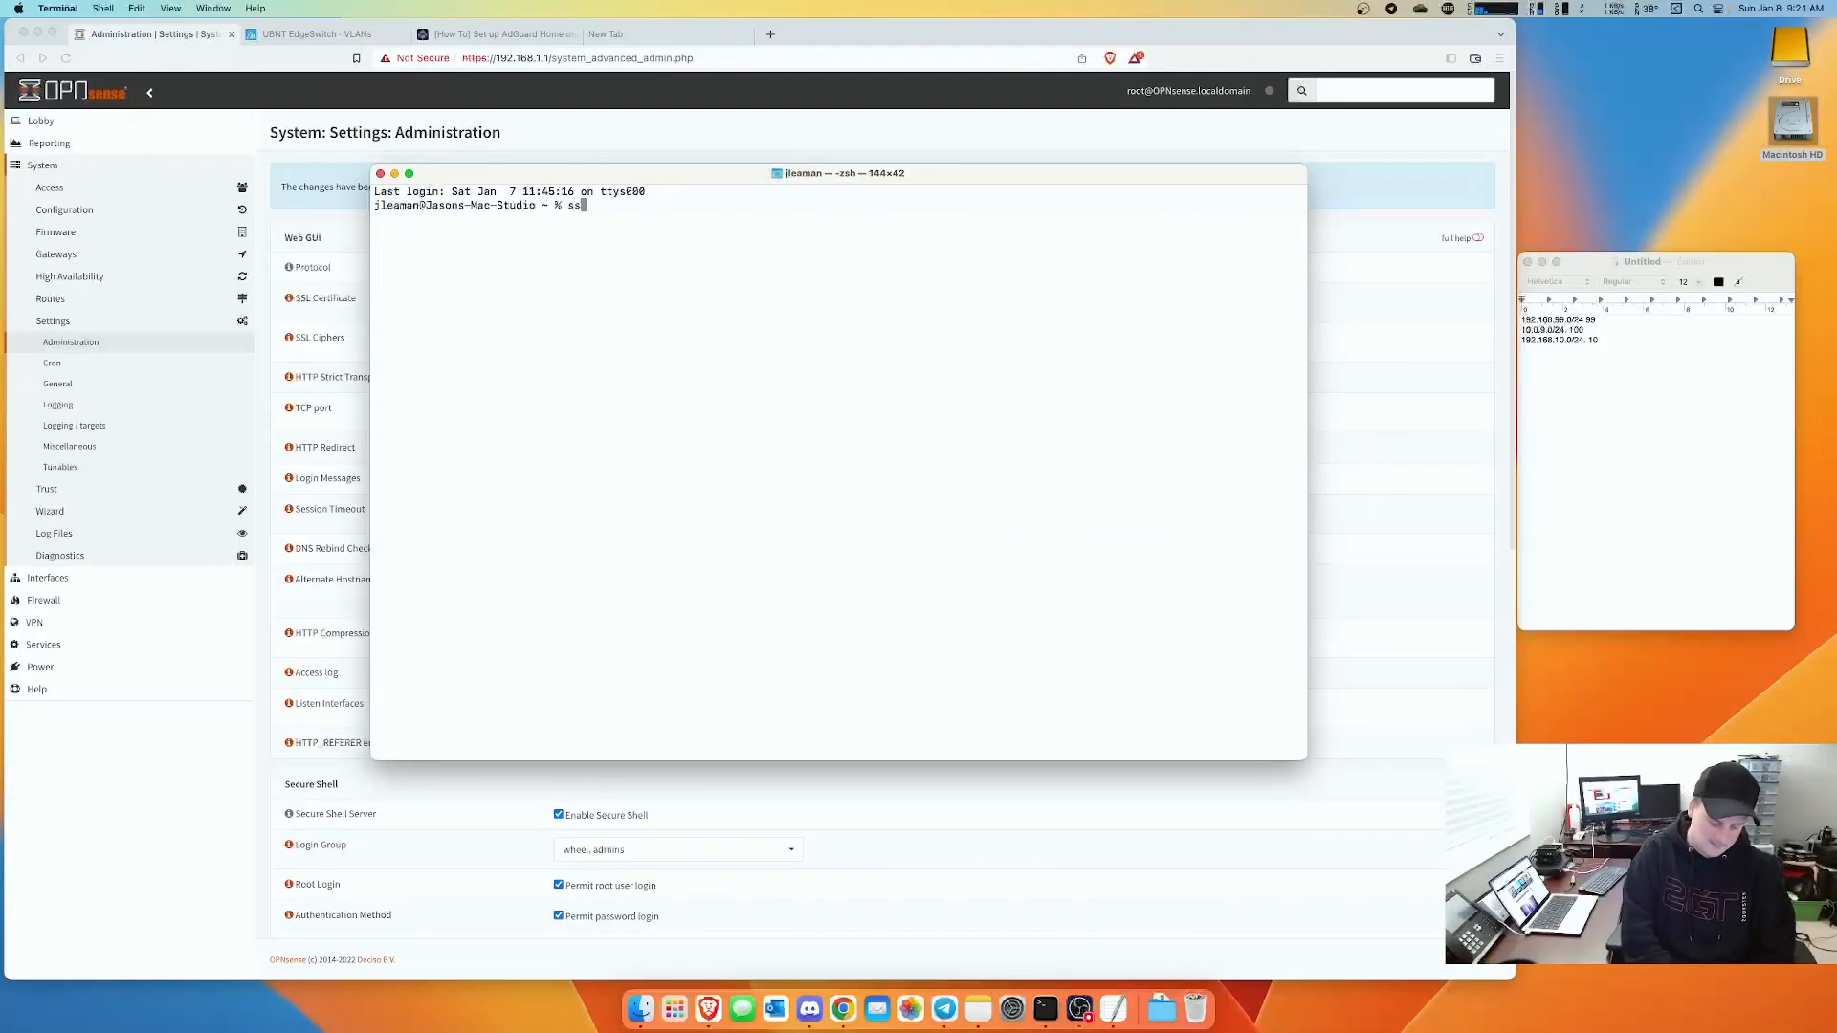
type("h -l root ")
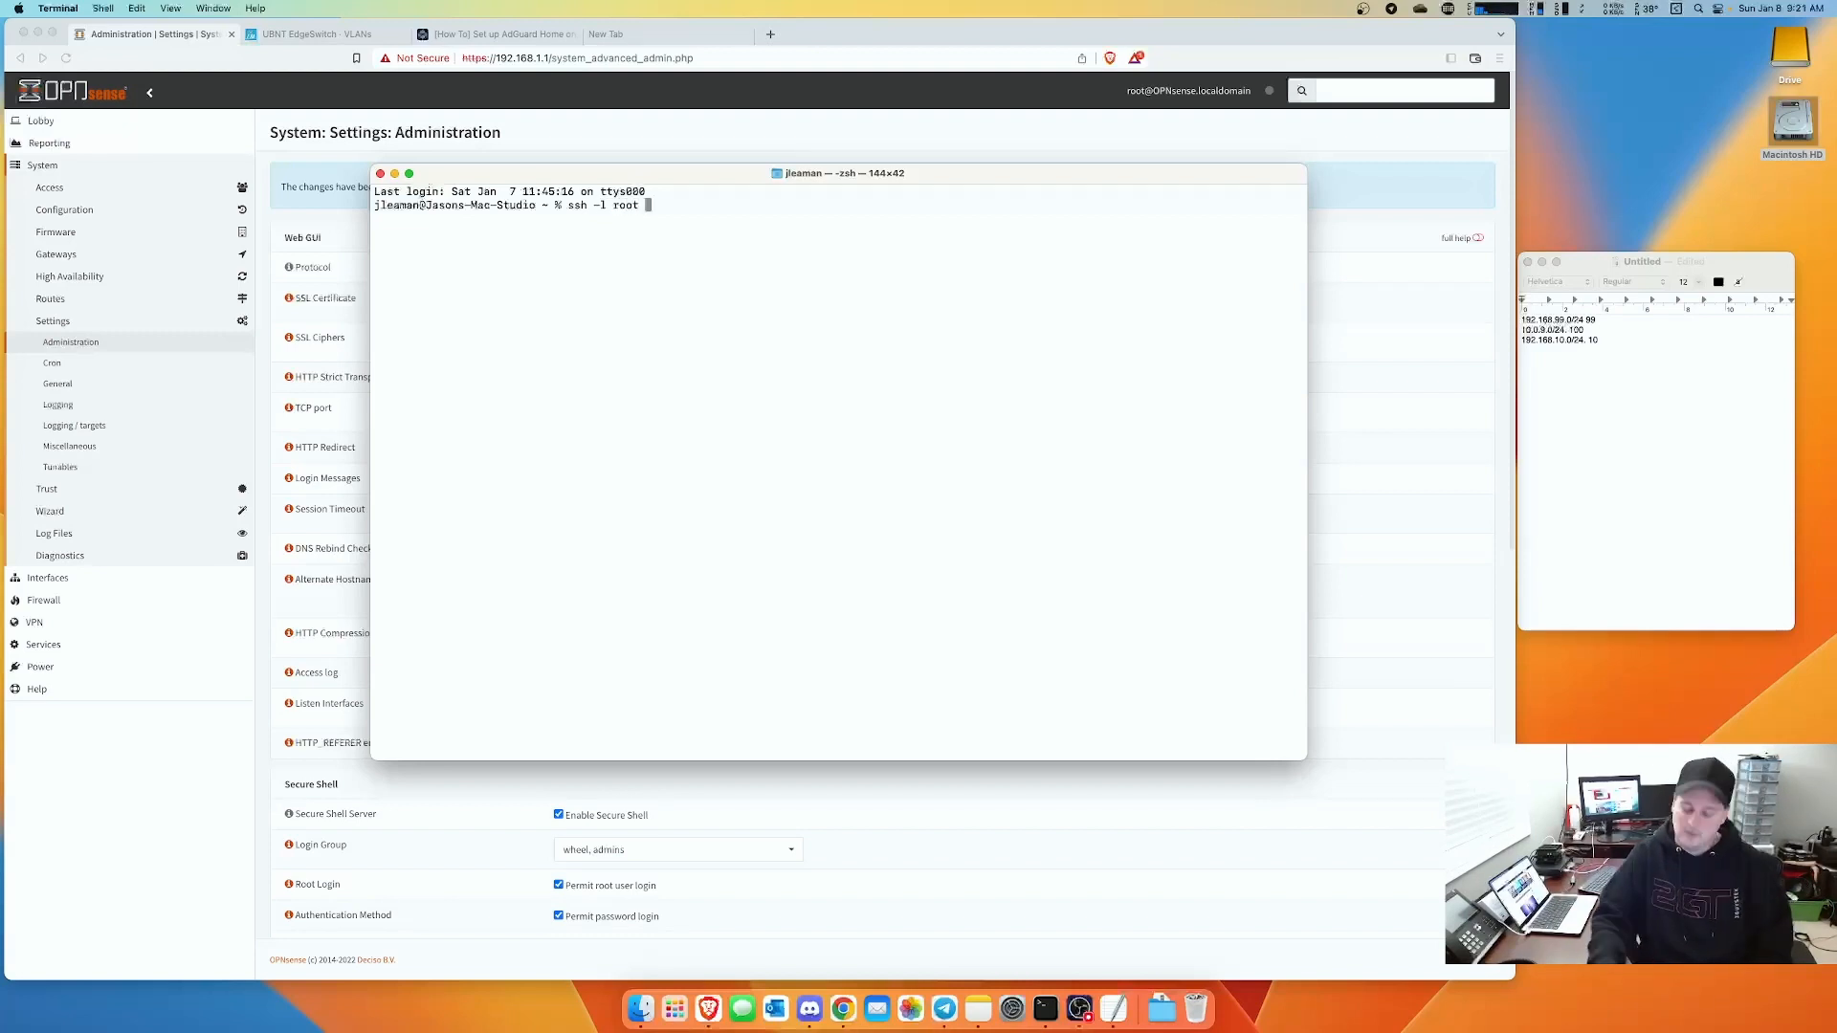
type("192")
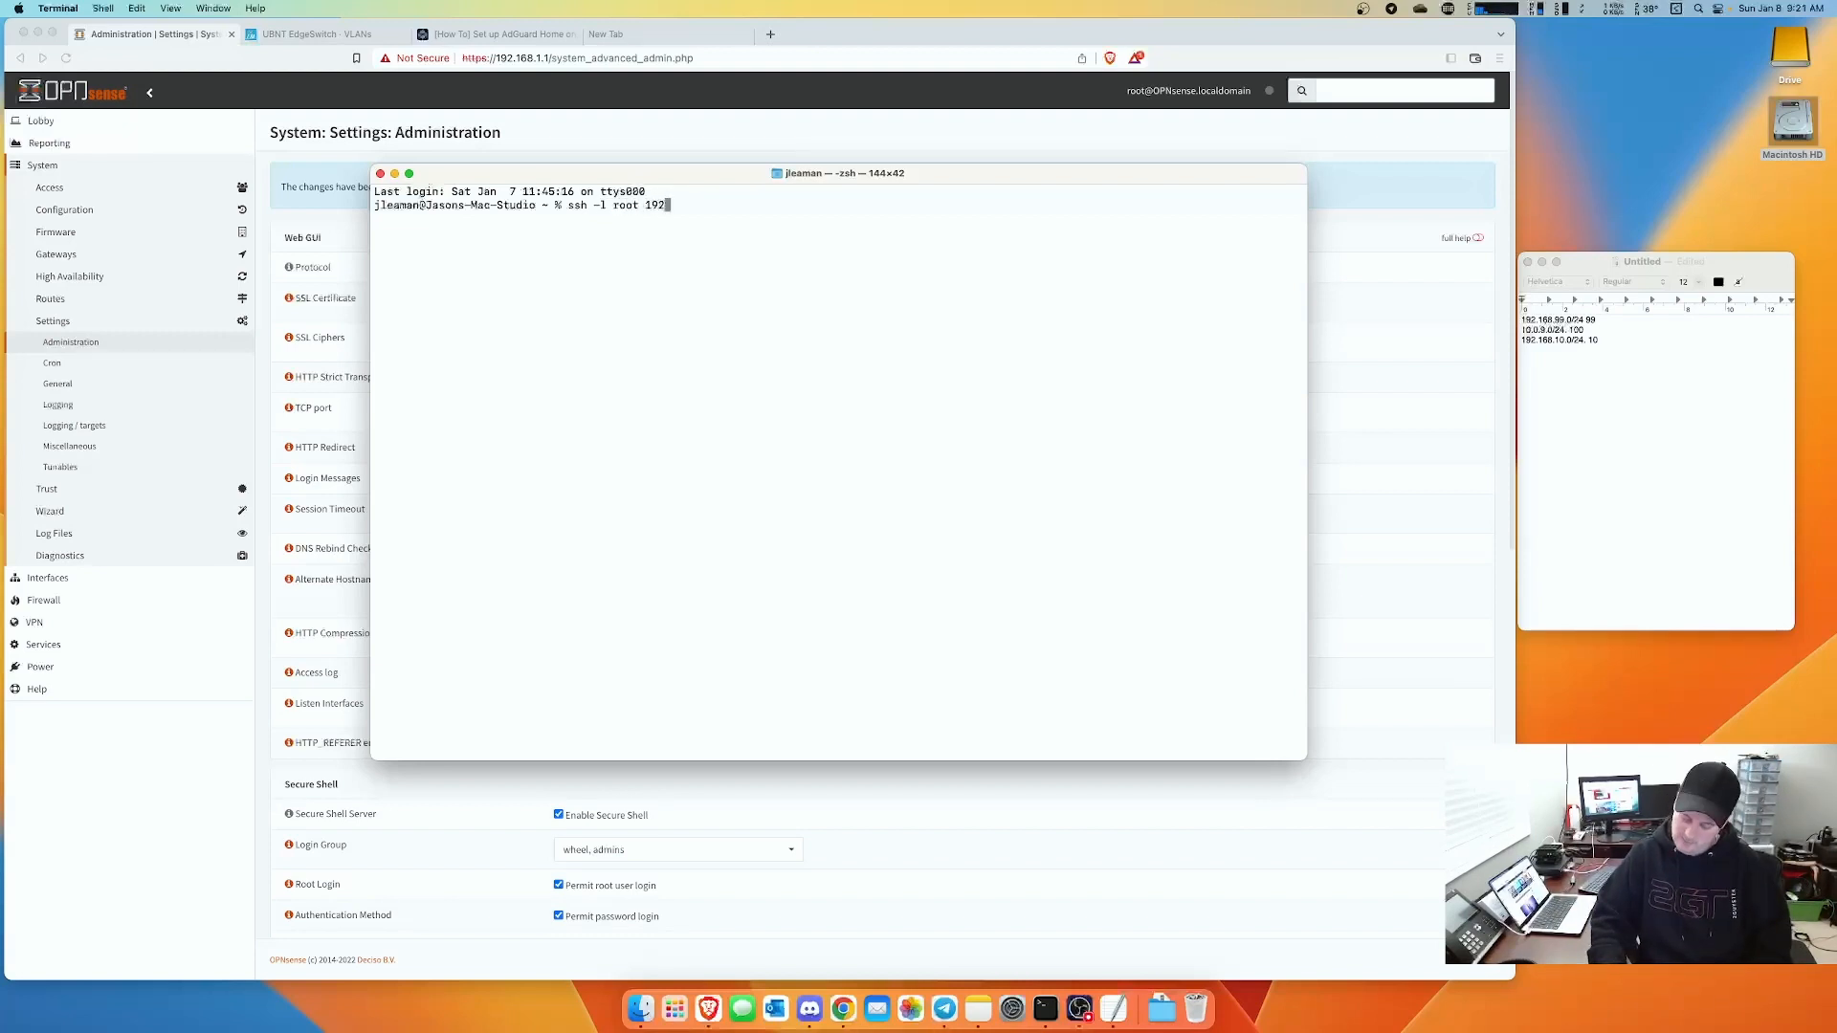
type(".168.1.1")
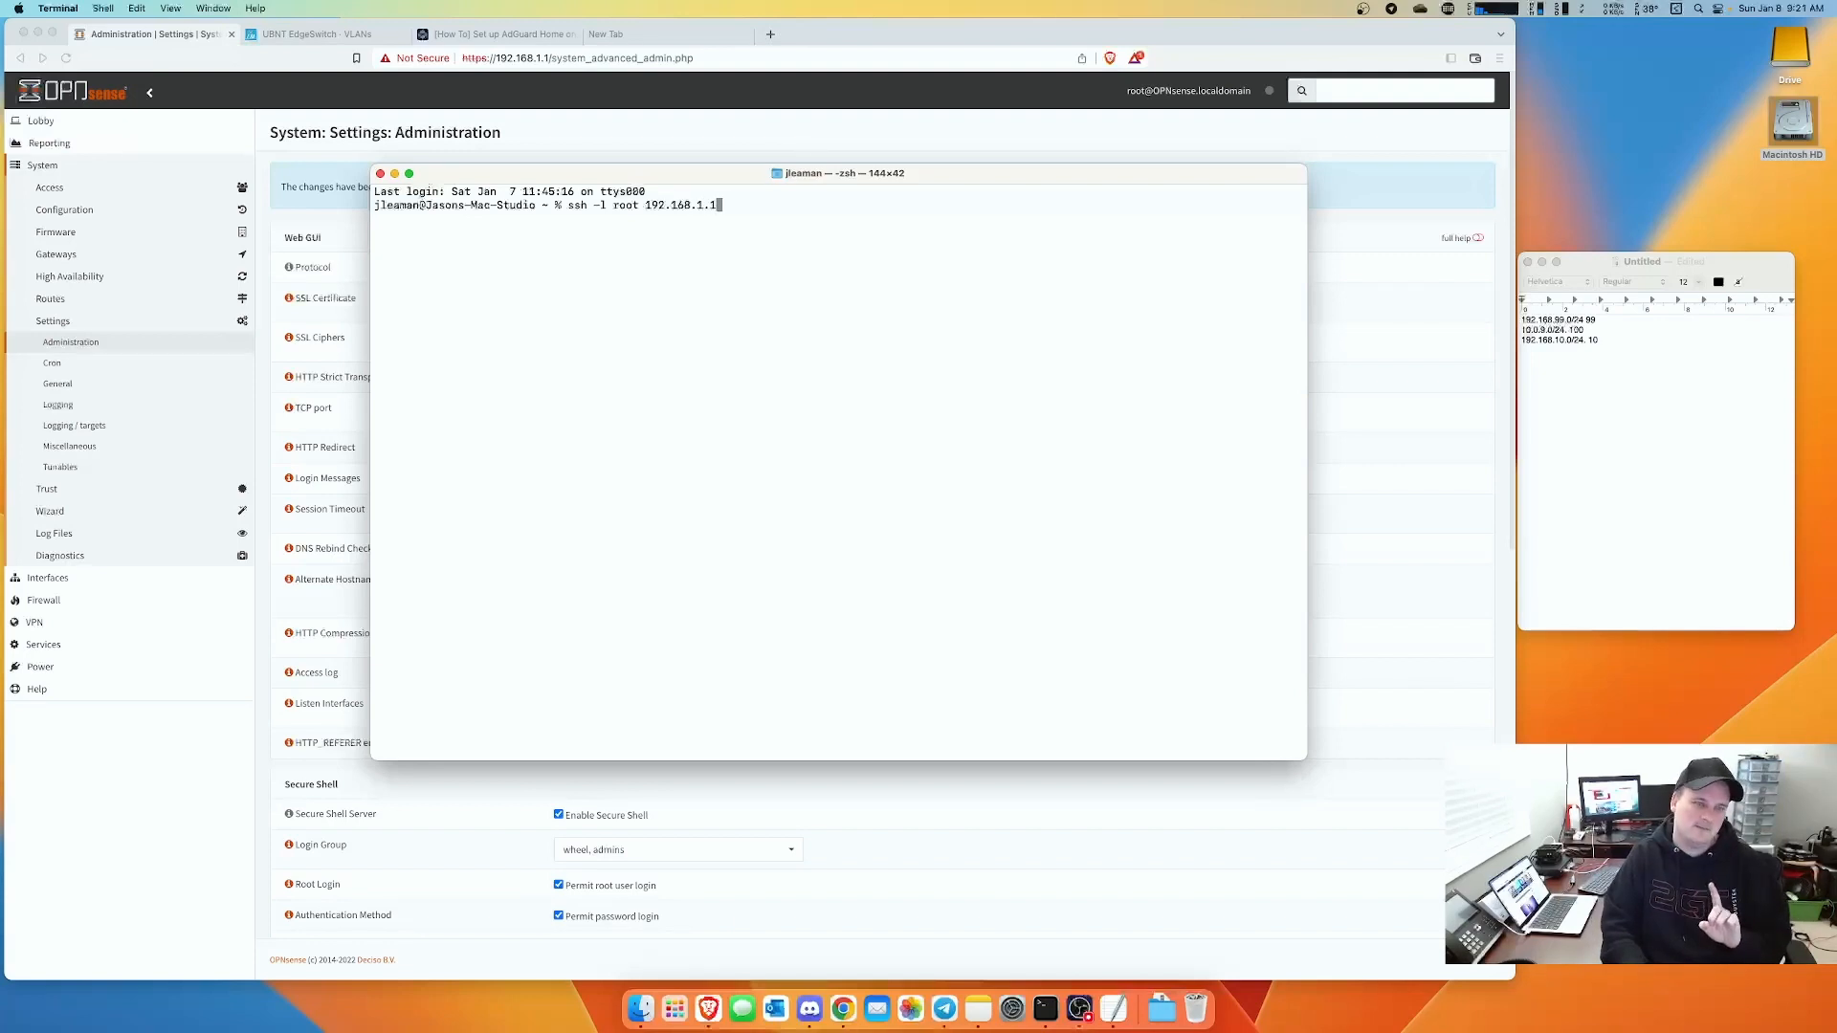
key("Return")
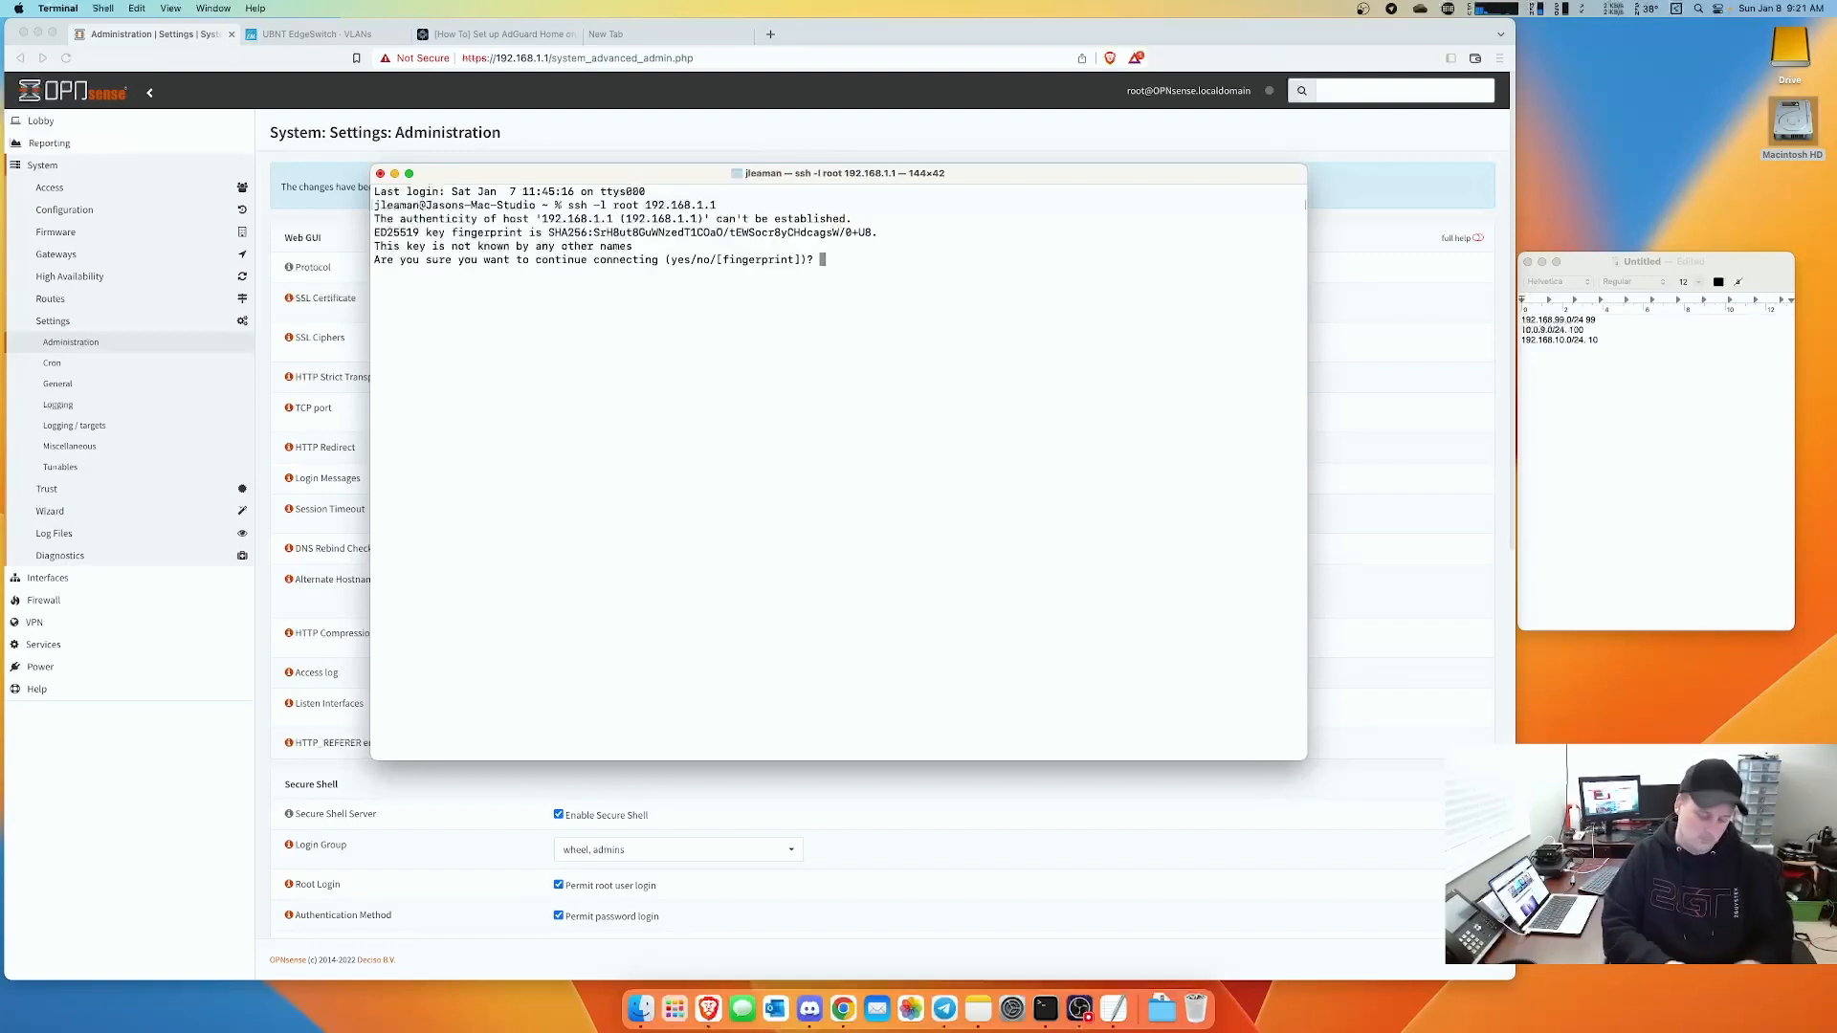
type("yes")
key("Return")
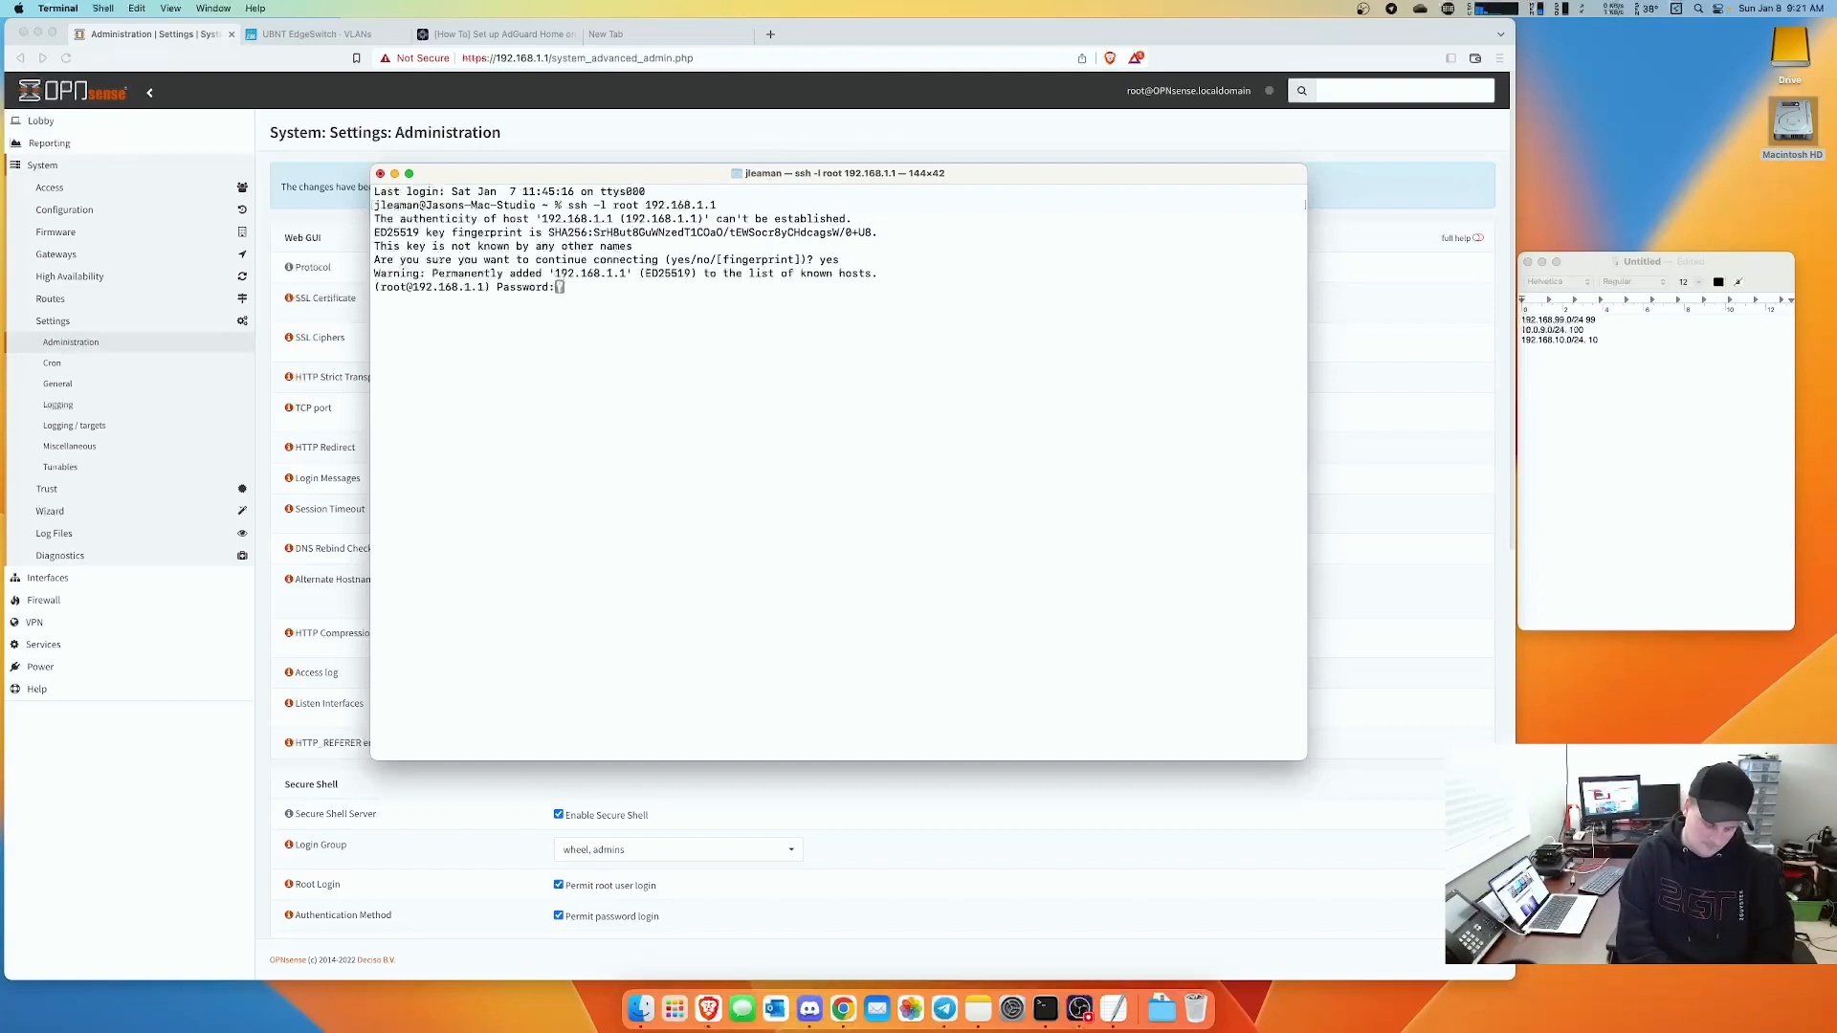
key("Return")
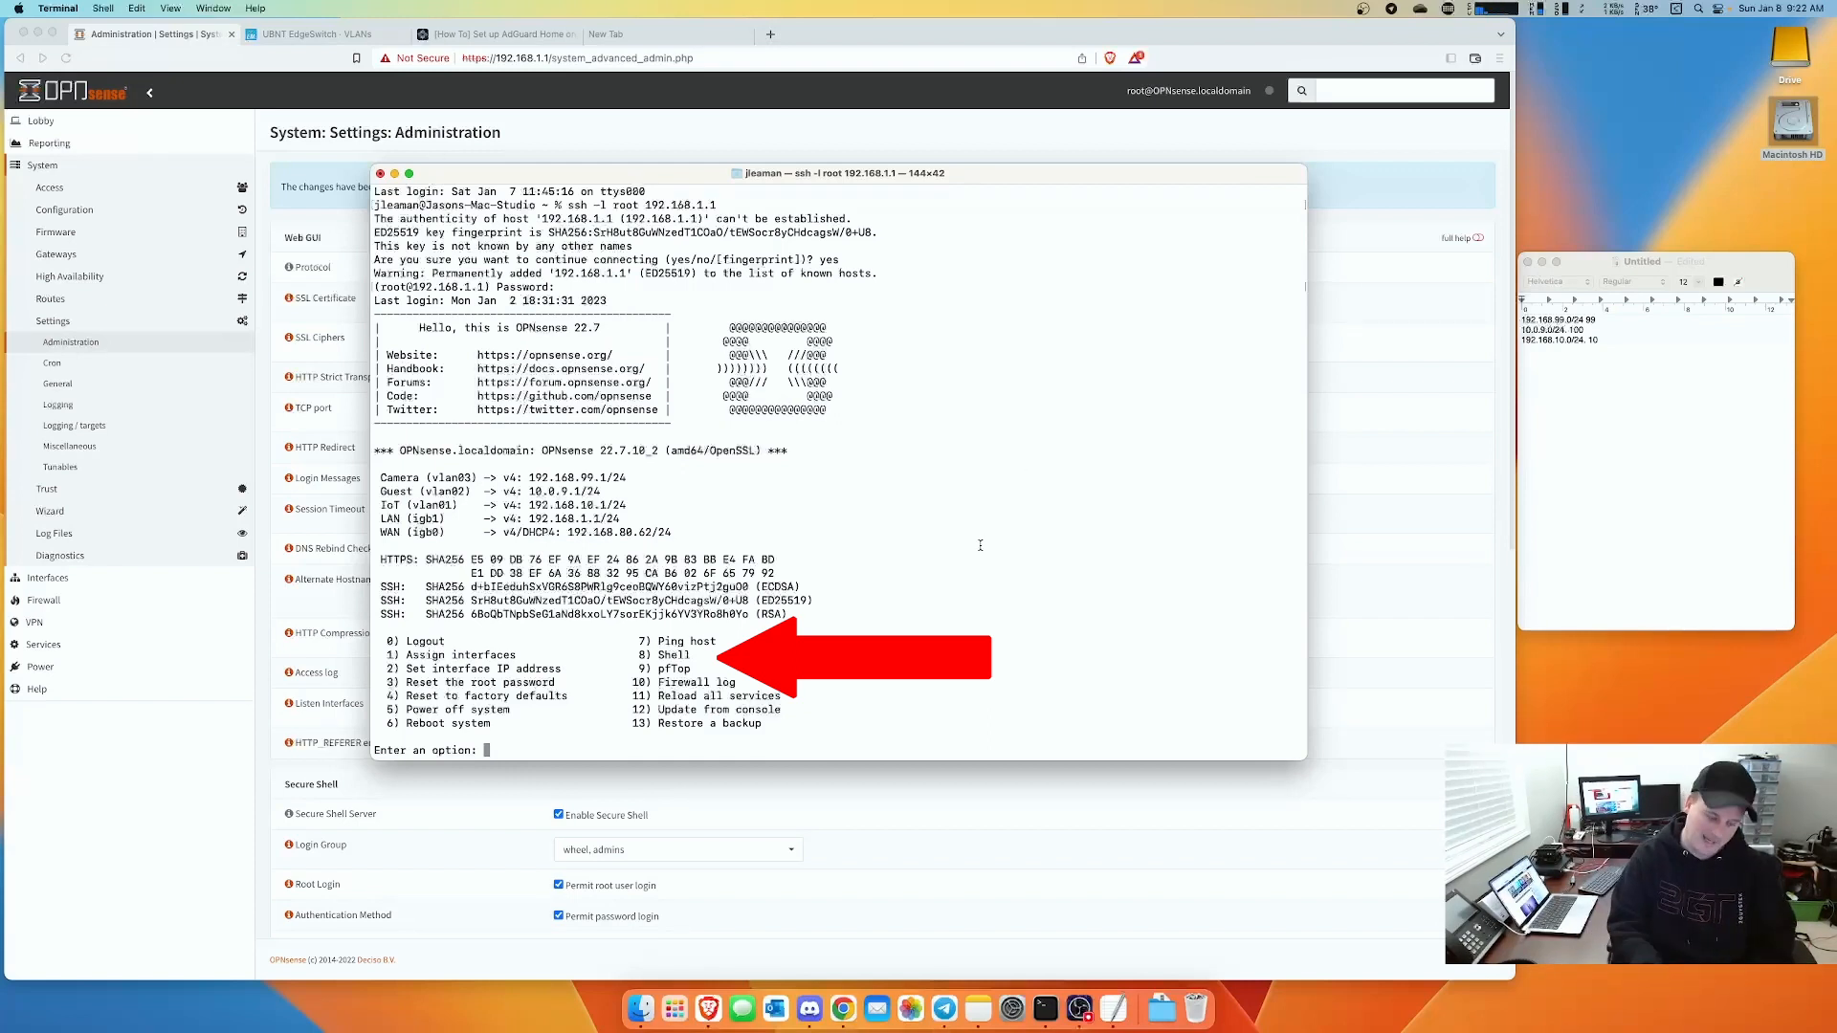
type("8")
key("Return")
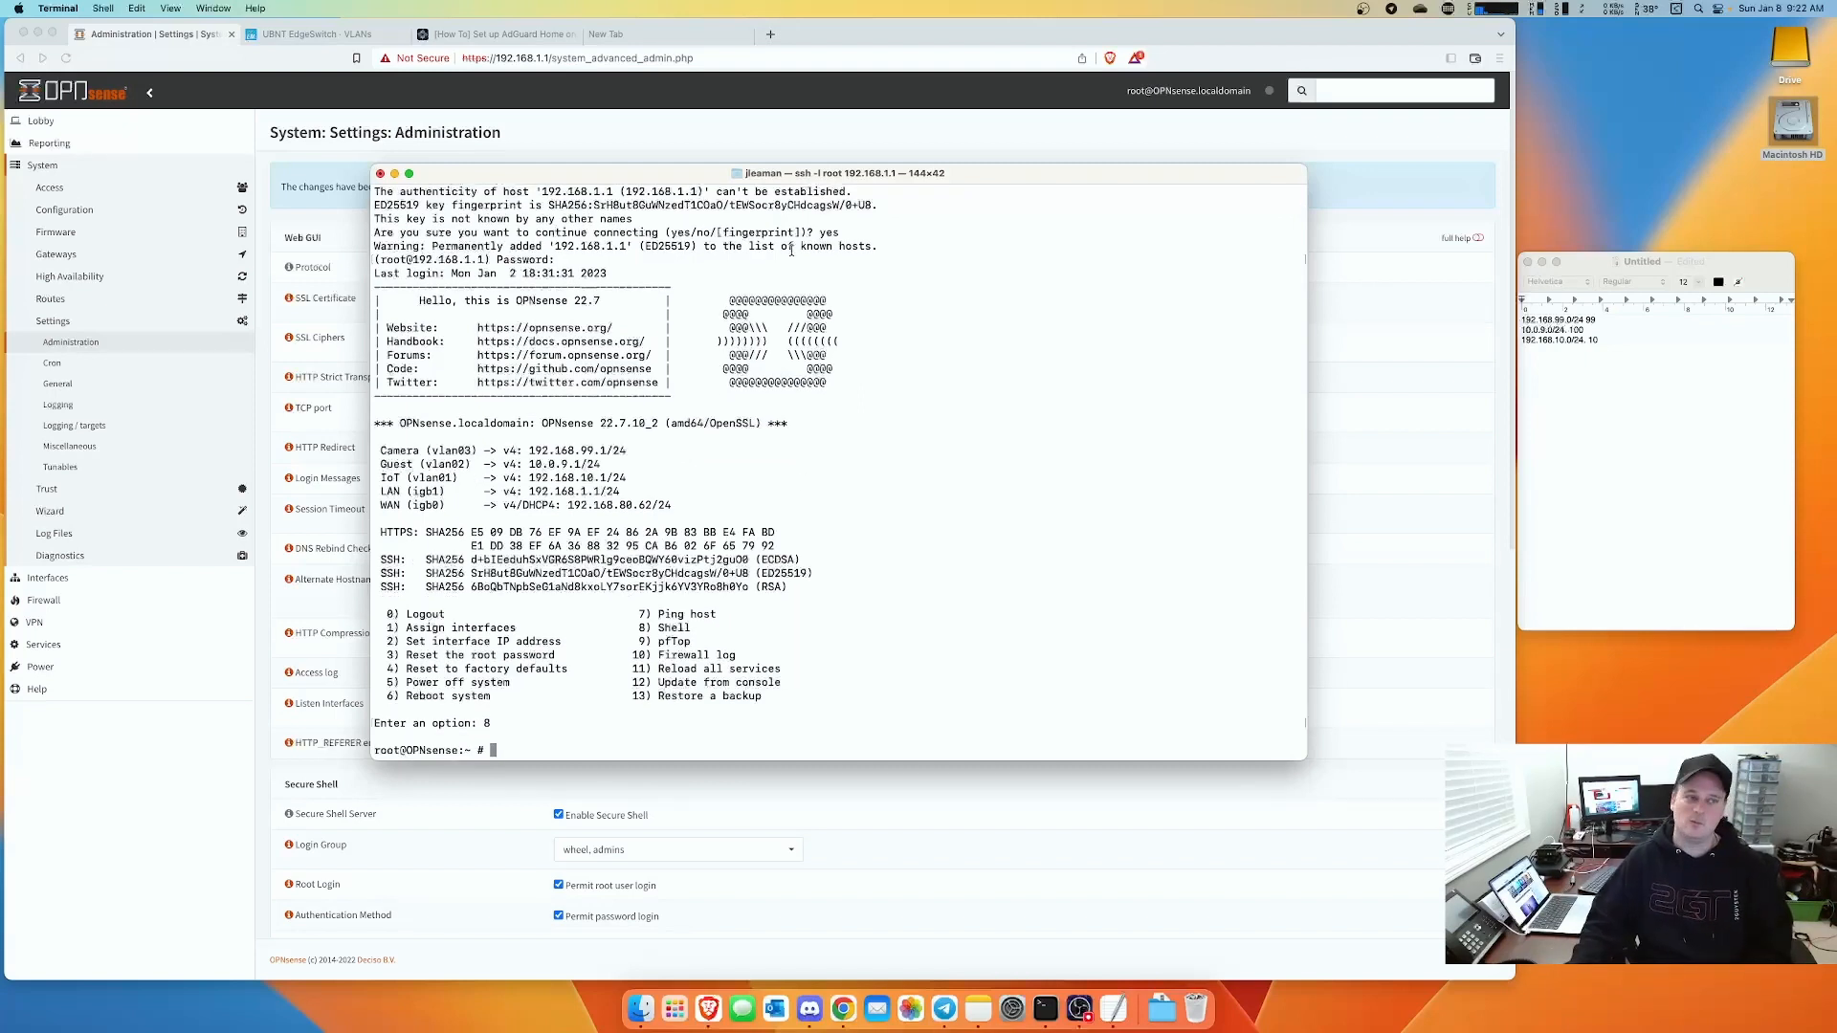
- Copy the mimugmail repository fetch command from the AdGuard guide and run it in the shell
left_click(472, 34)
right_click(1028, 206)
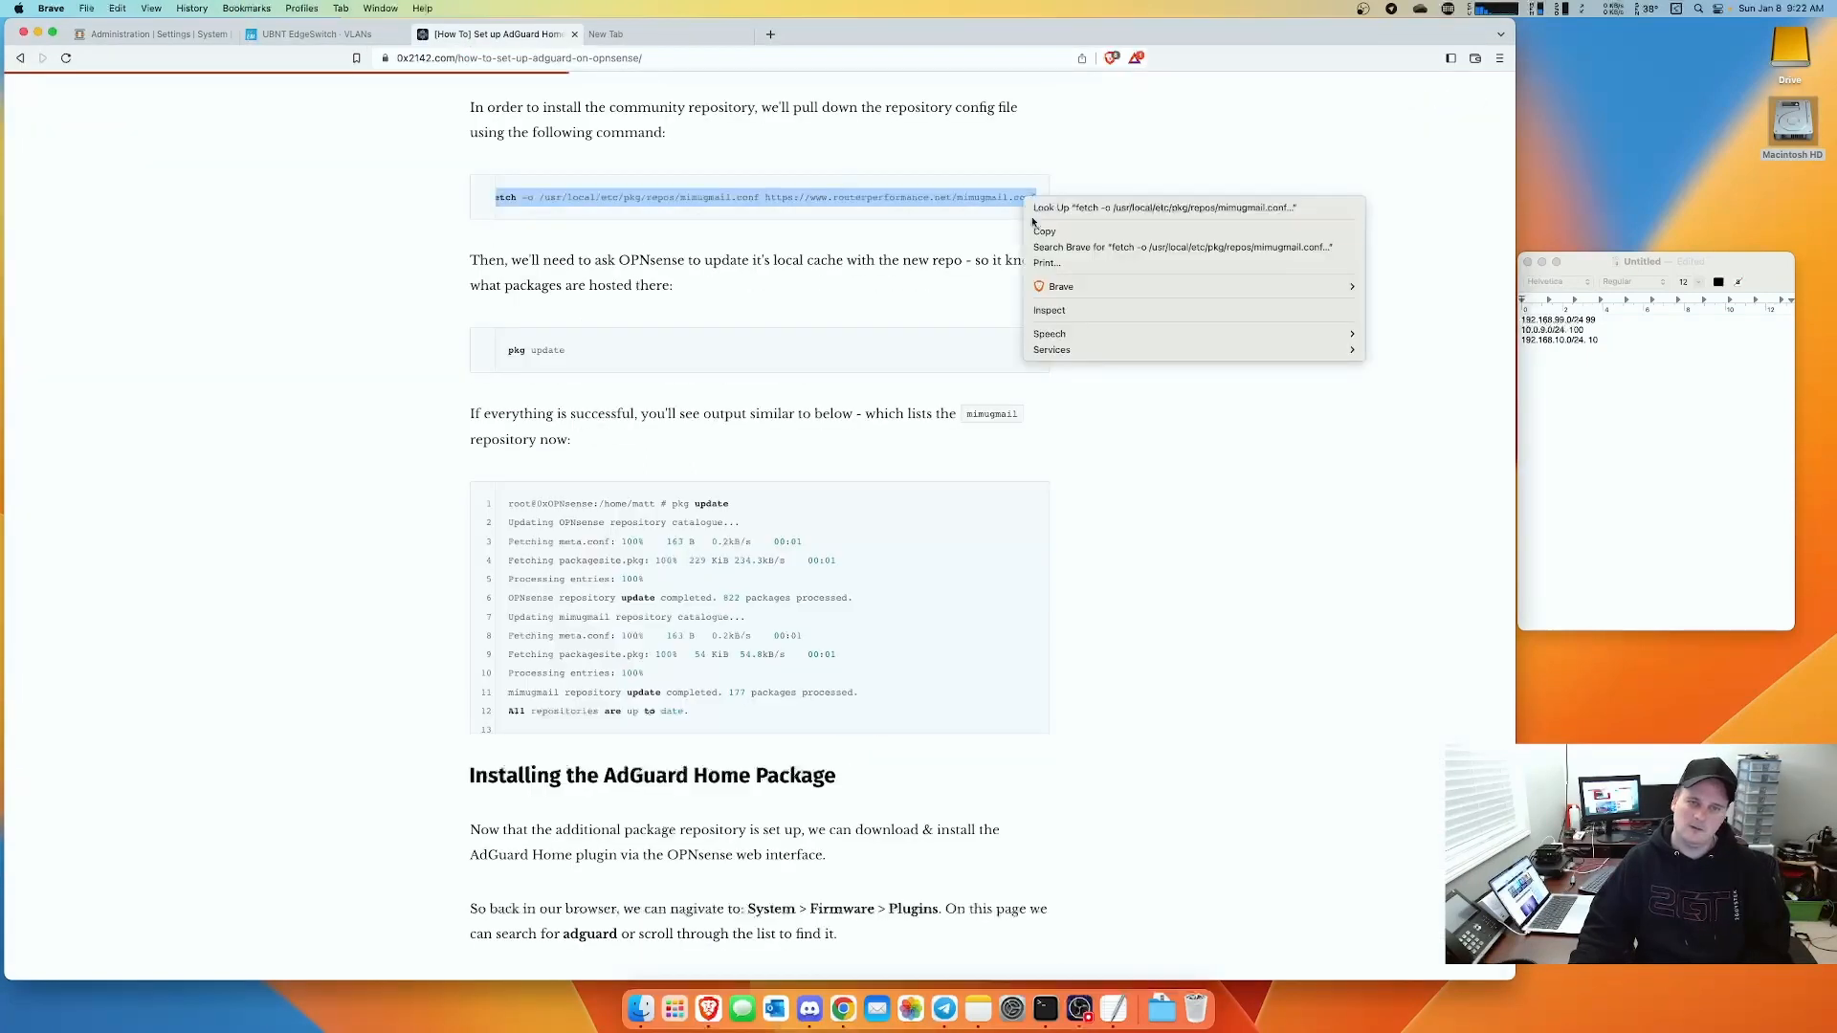
left_click(1034, 237)
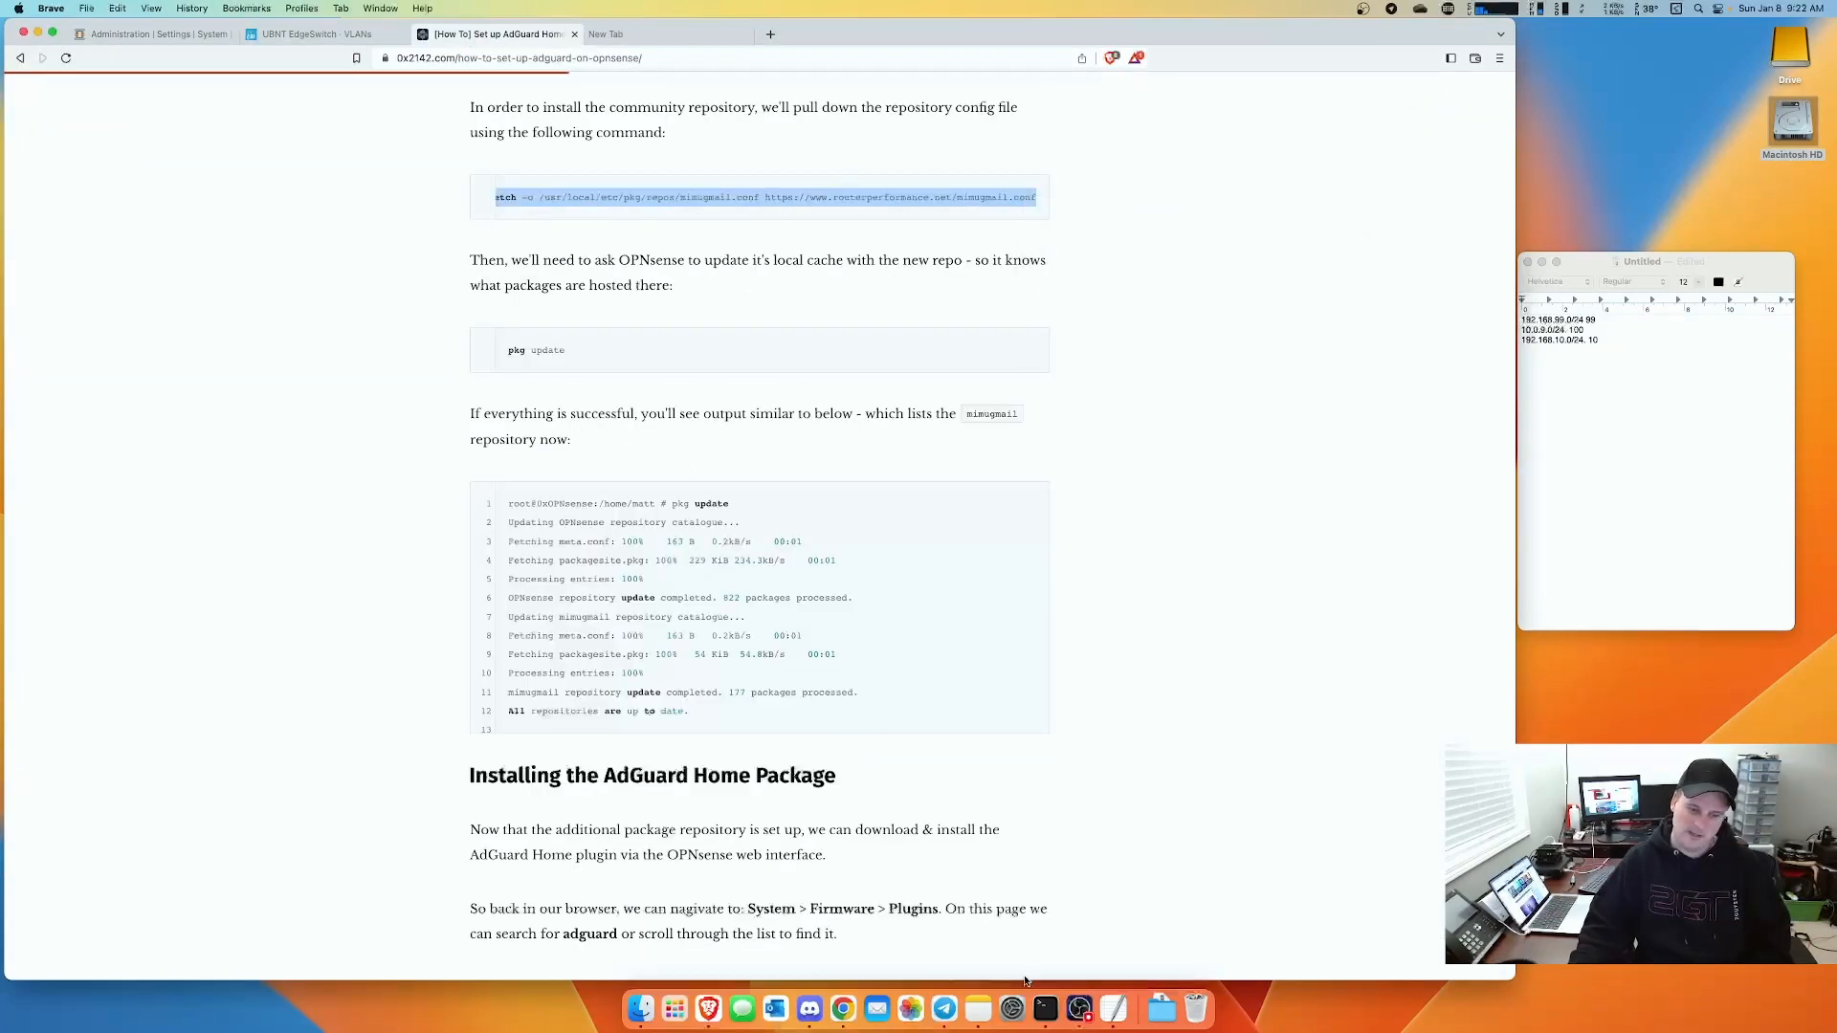
left_click(1046, 1010)
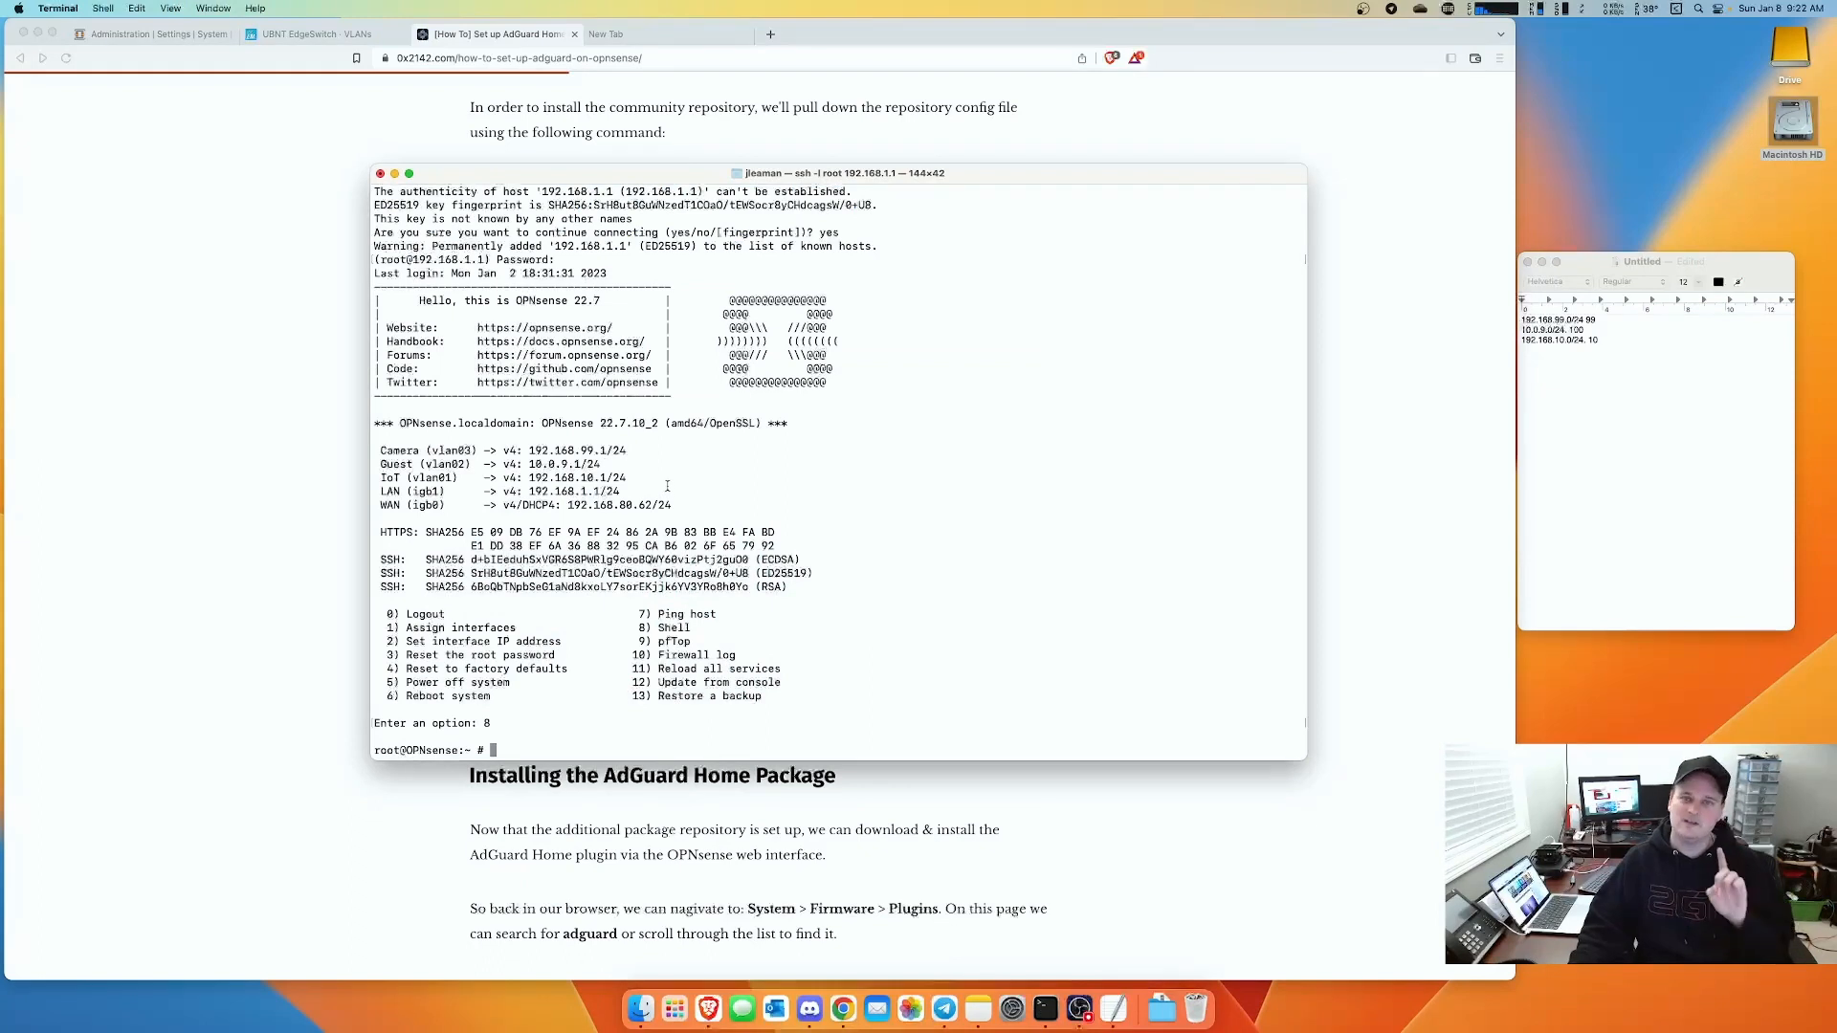
left_click(163, 34)
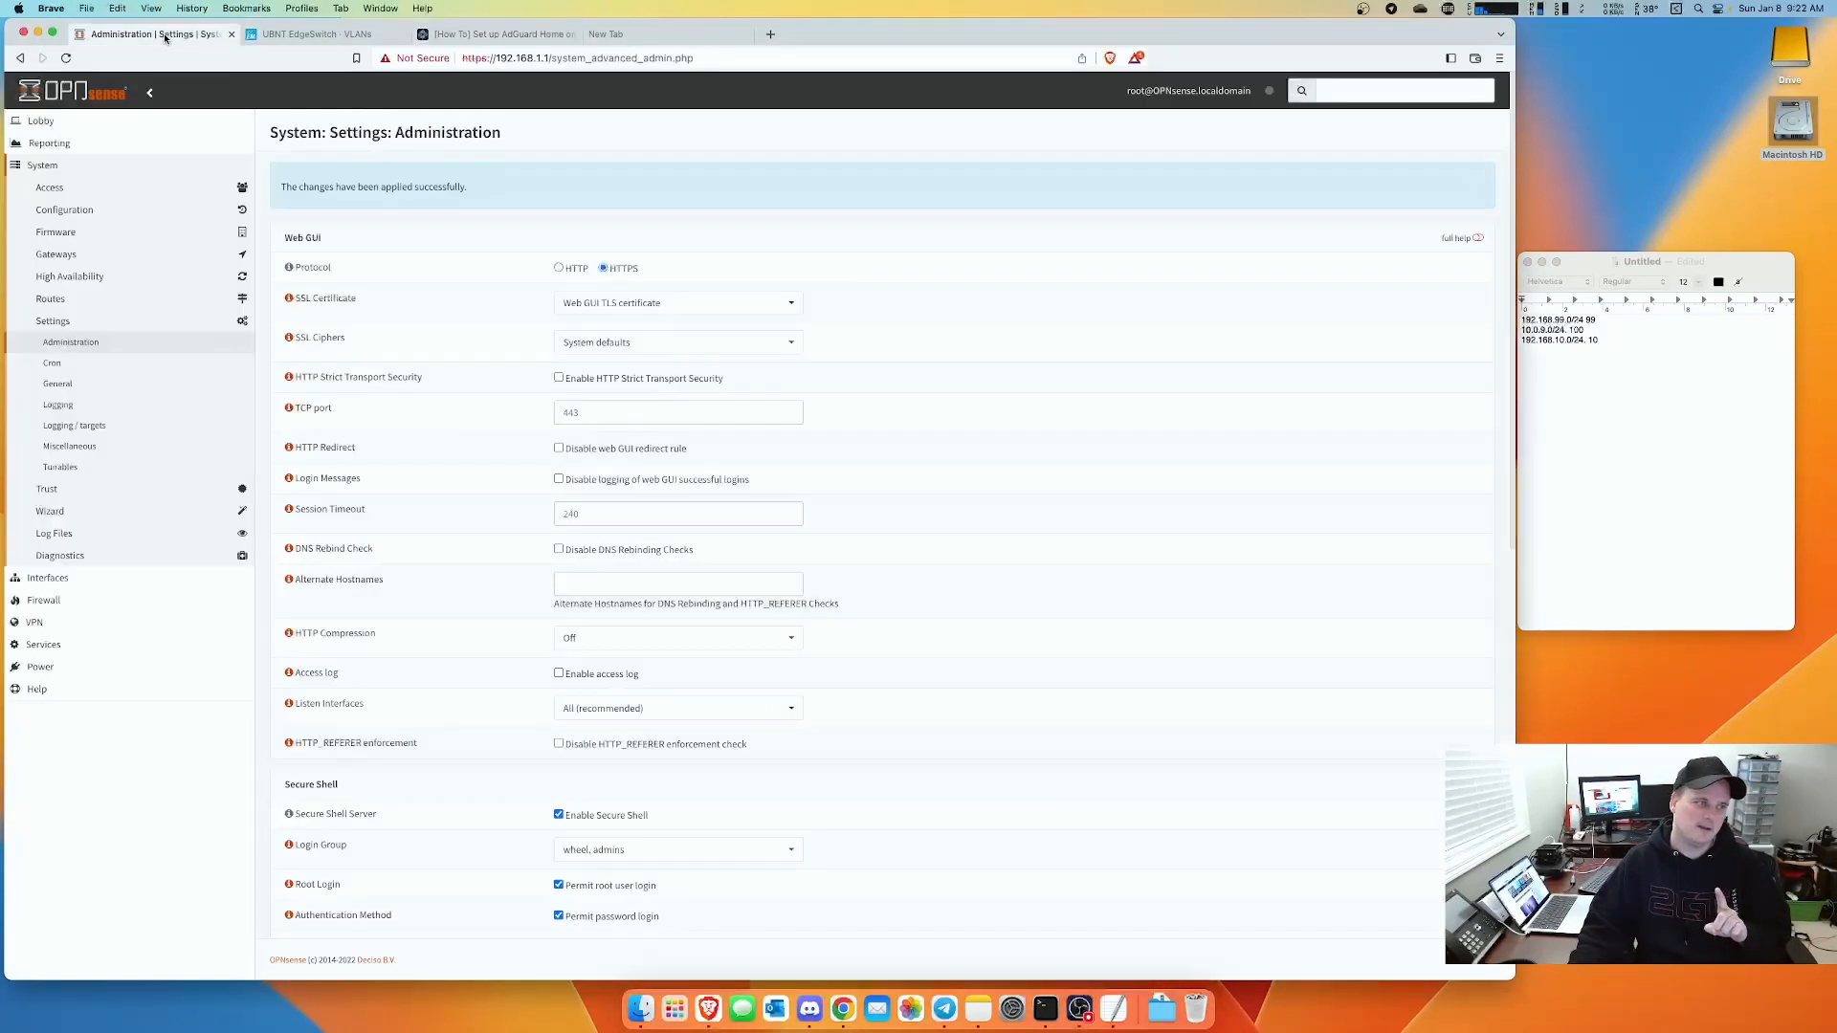
left_click(55, 646)
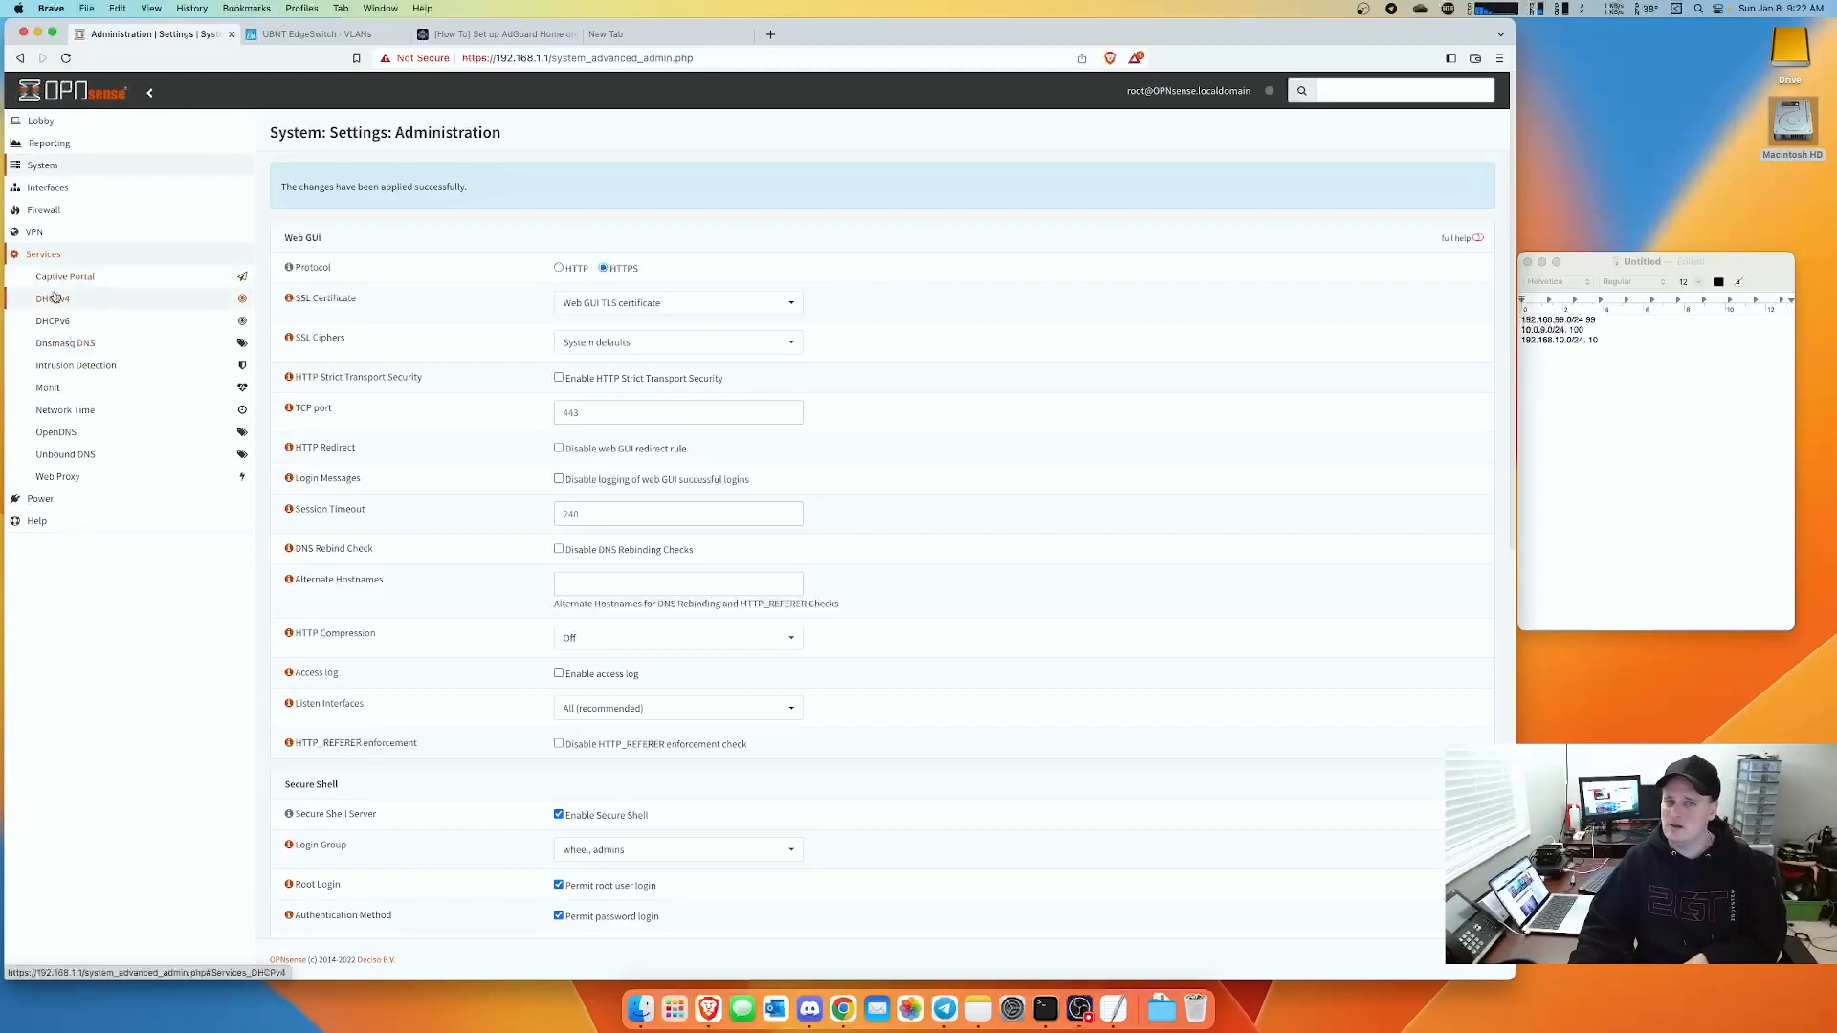
left_click(1045, 1009)
key("super+v")
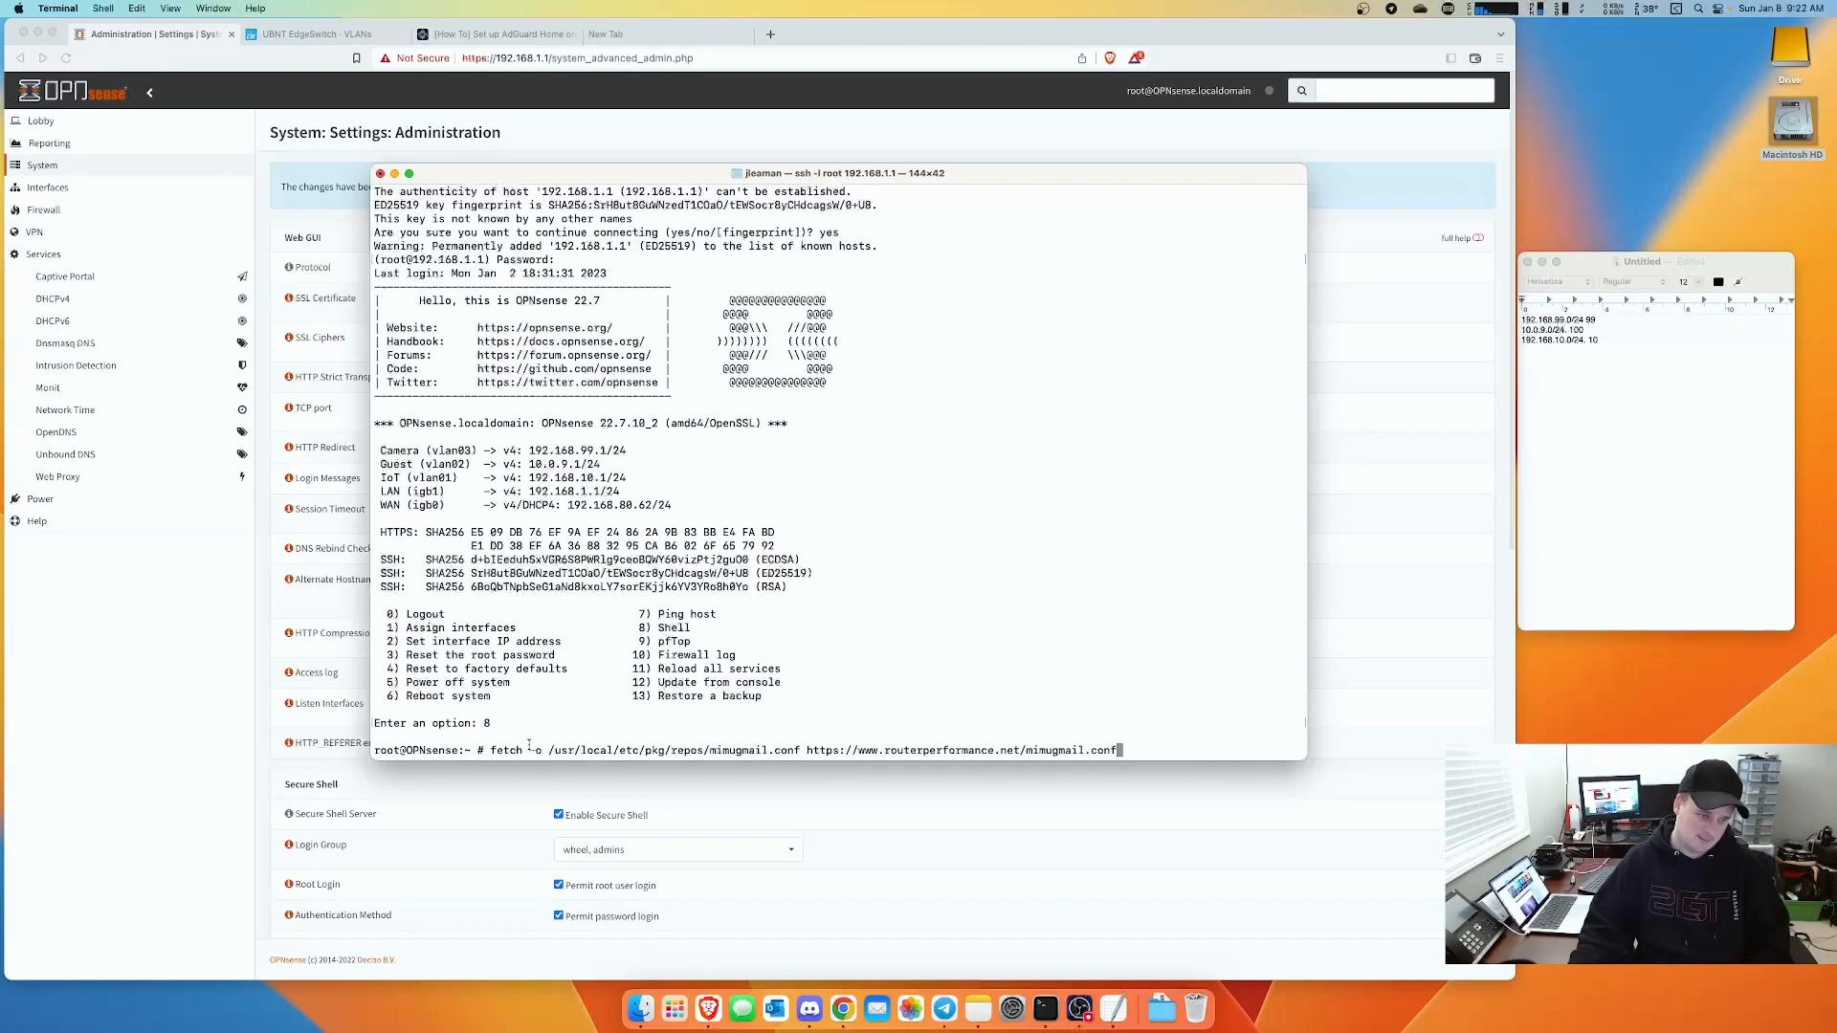
key("Return")
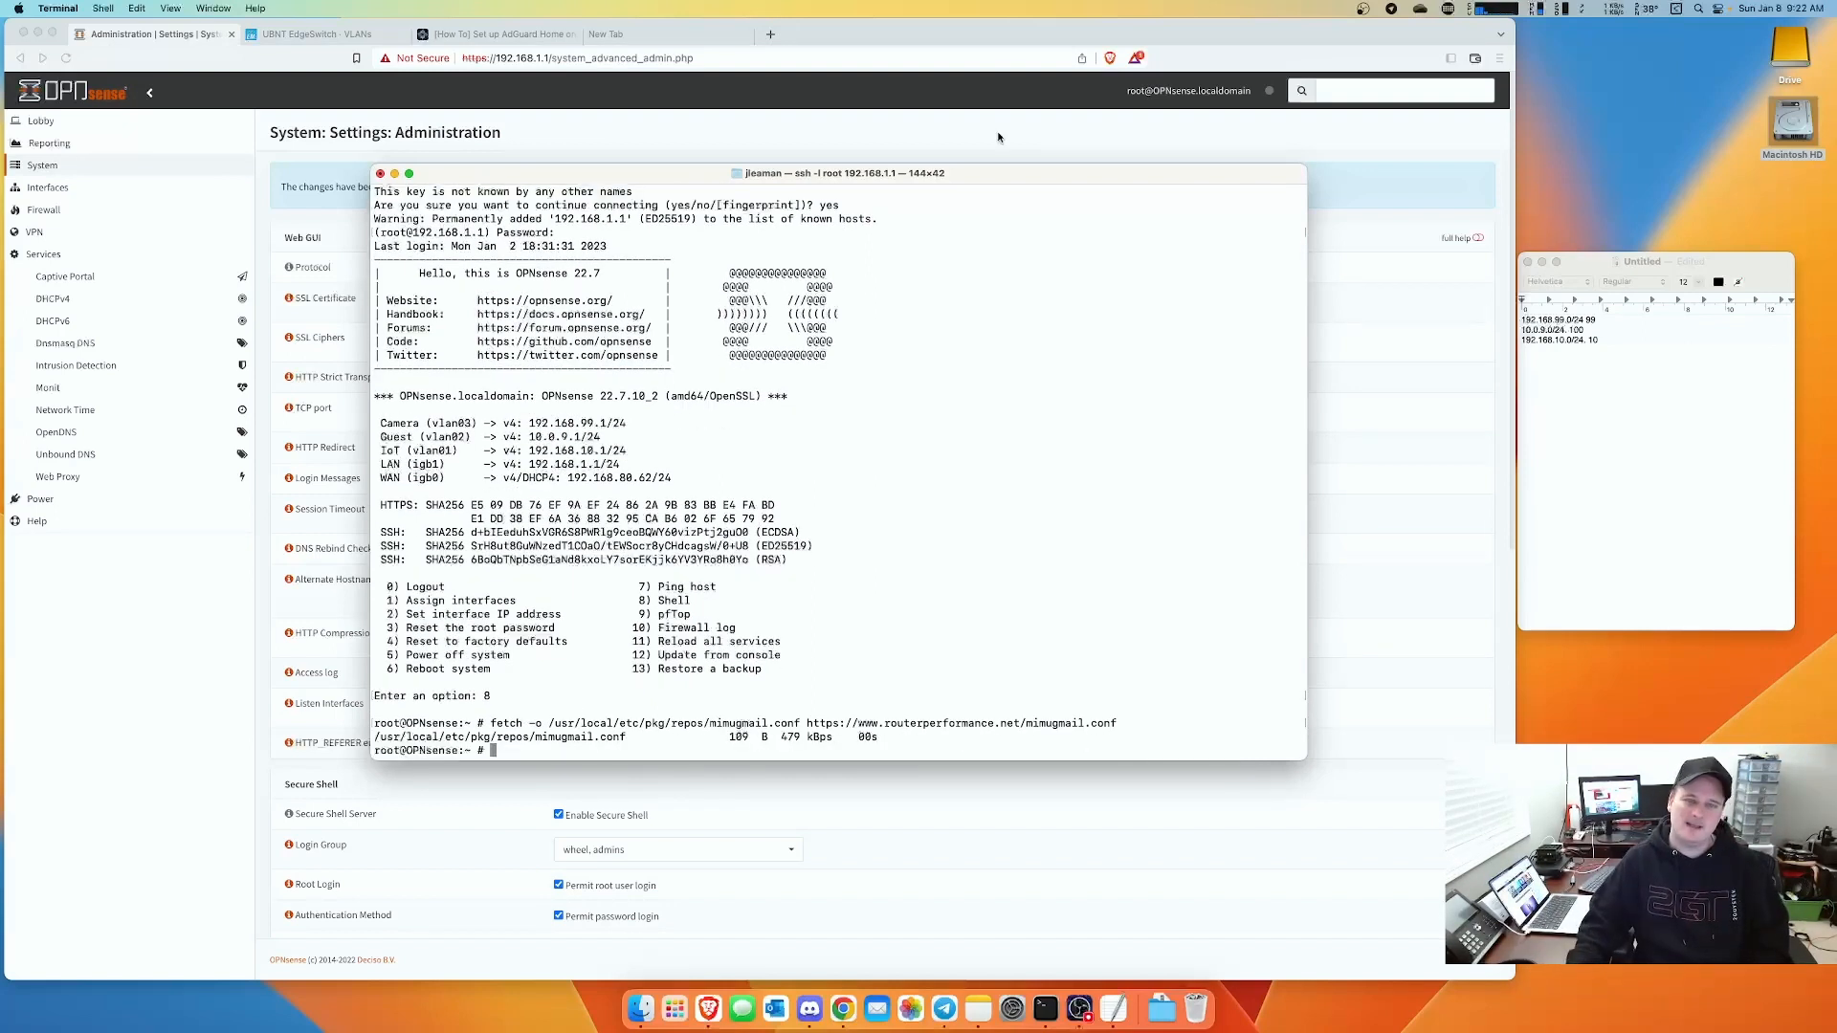
- Run 'pkg update' in the shell to refresh the package catalogue
left_click(475, 41)
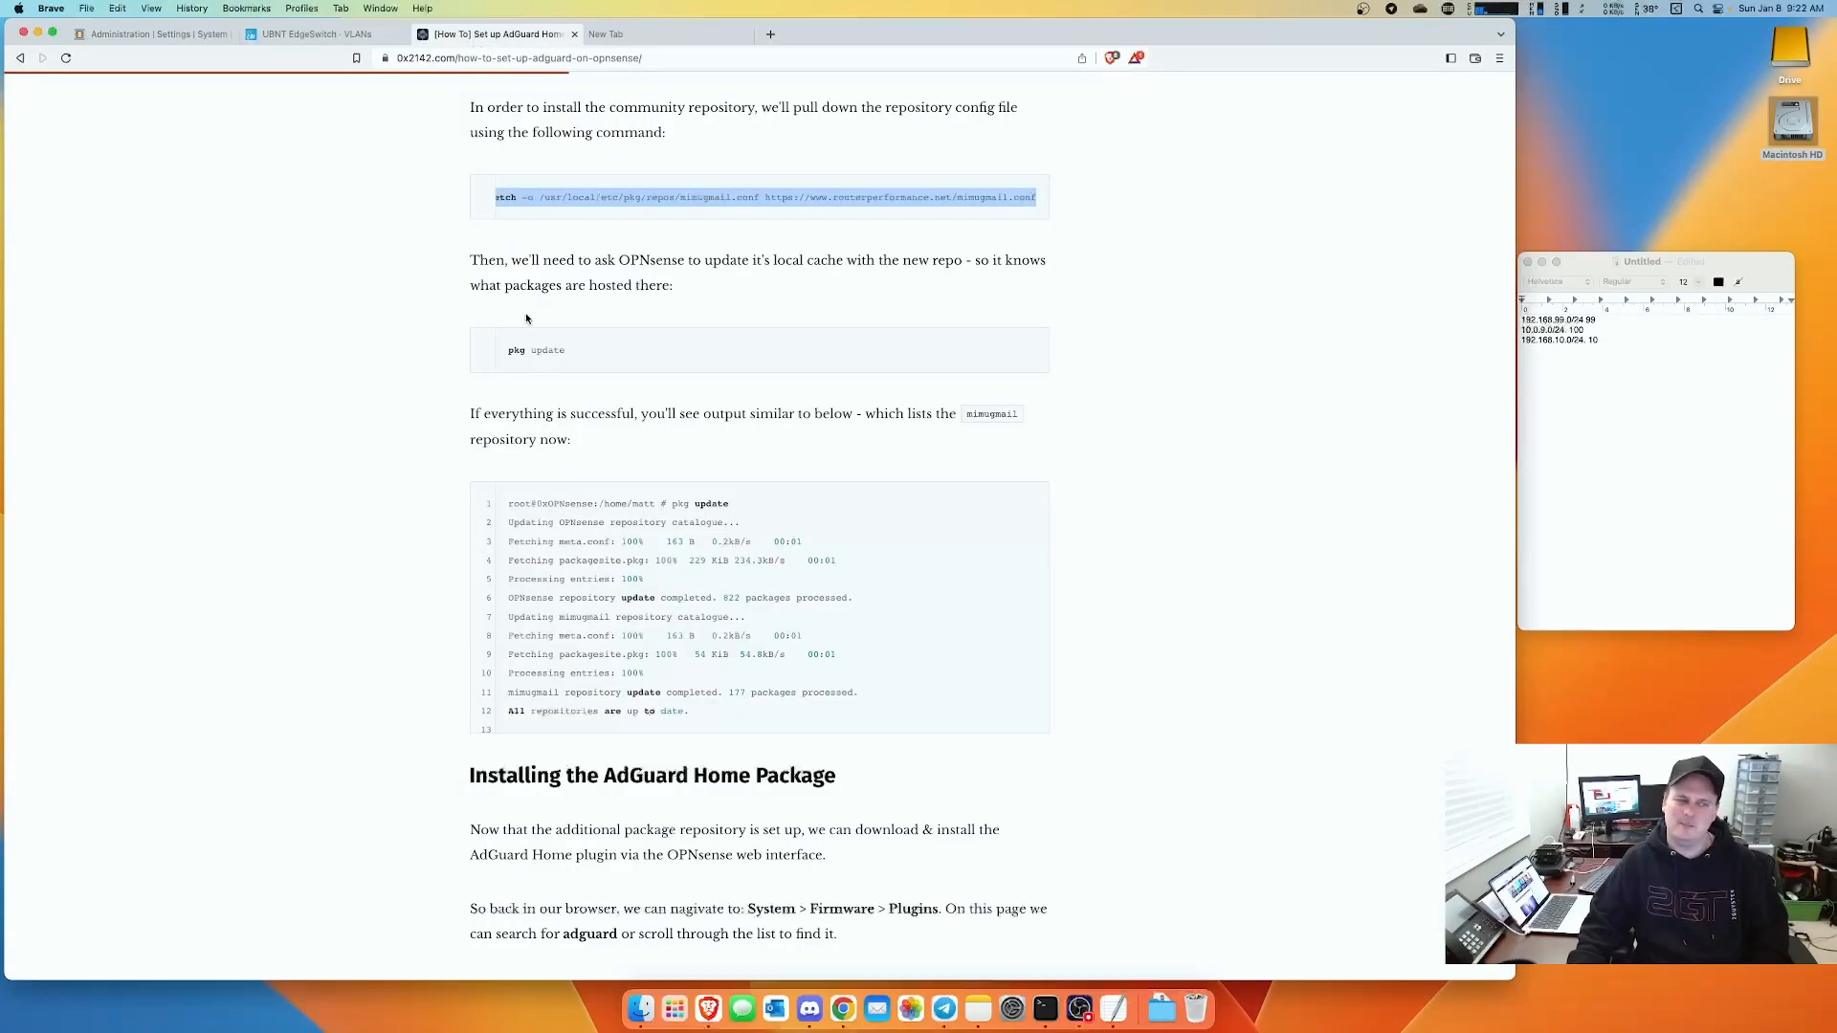
left_click_drag(565, 351, 506, 355)
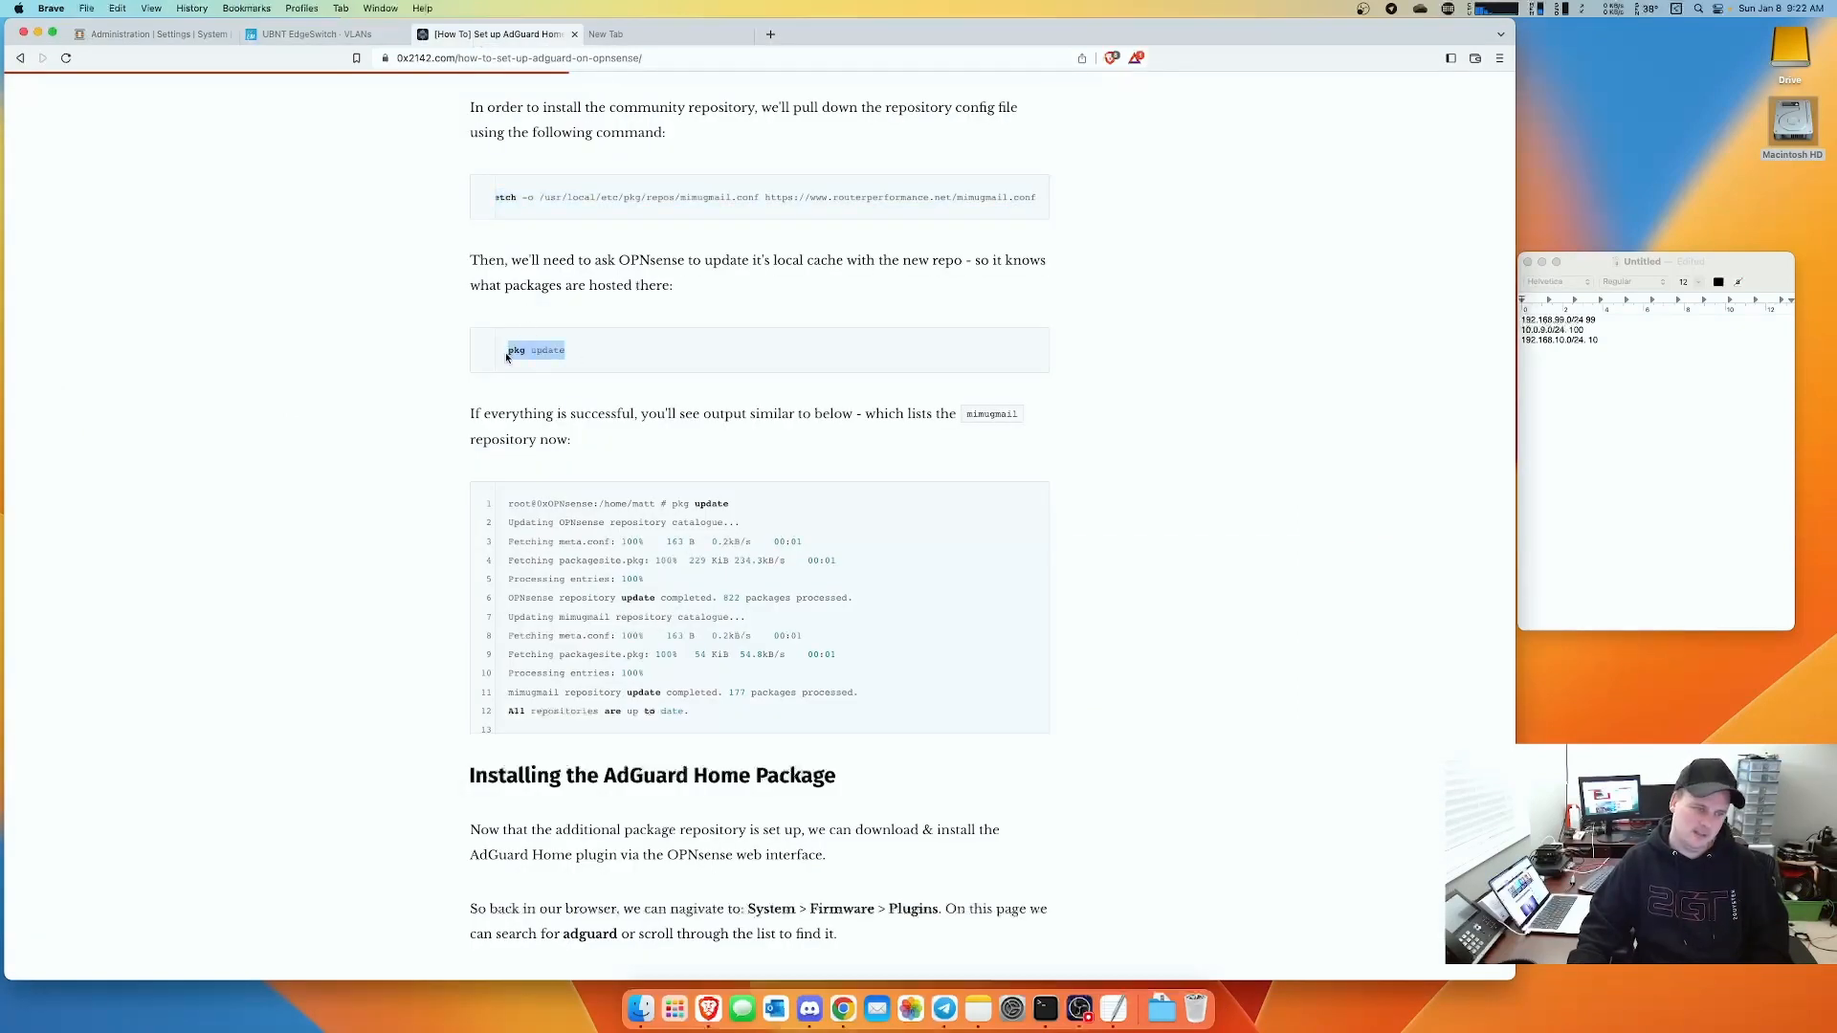
key("super+Tab")
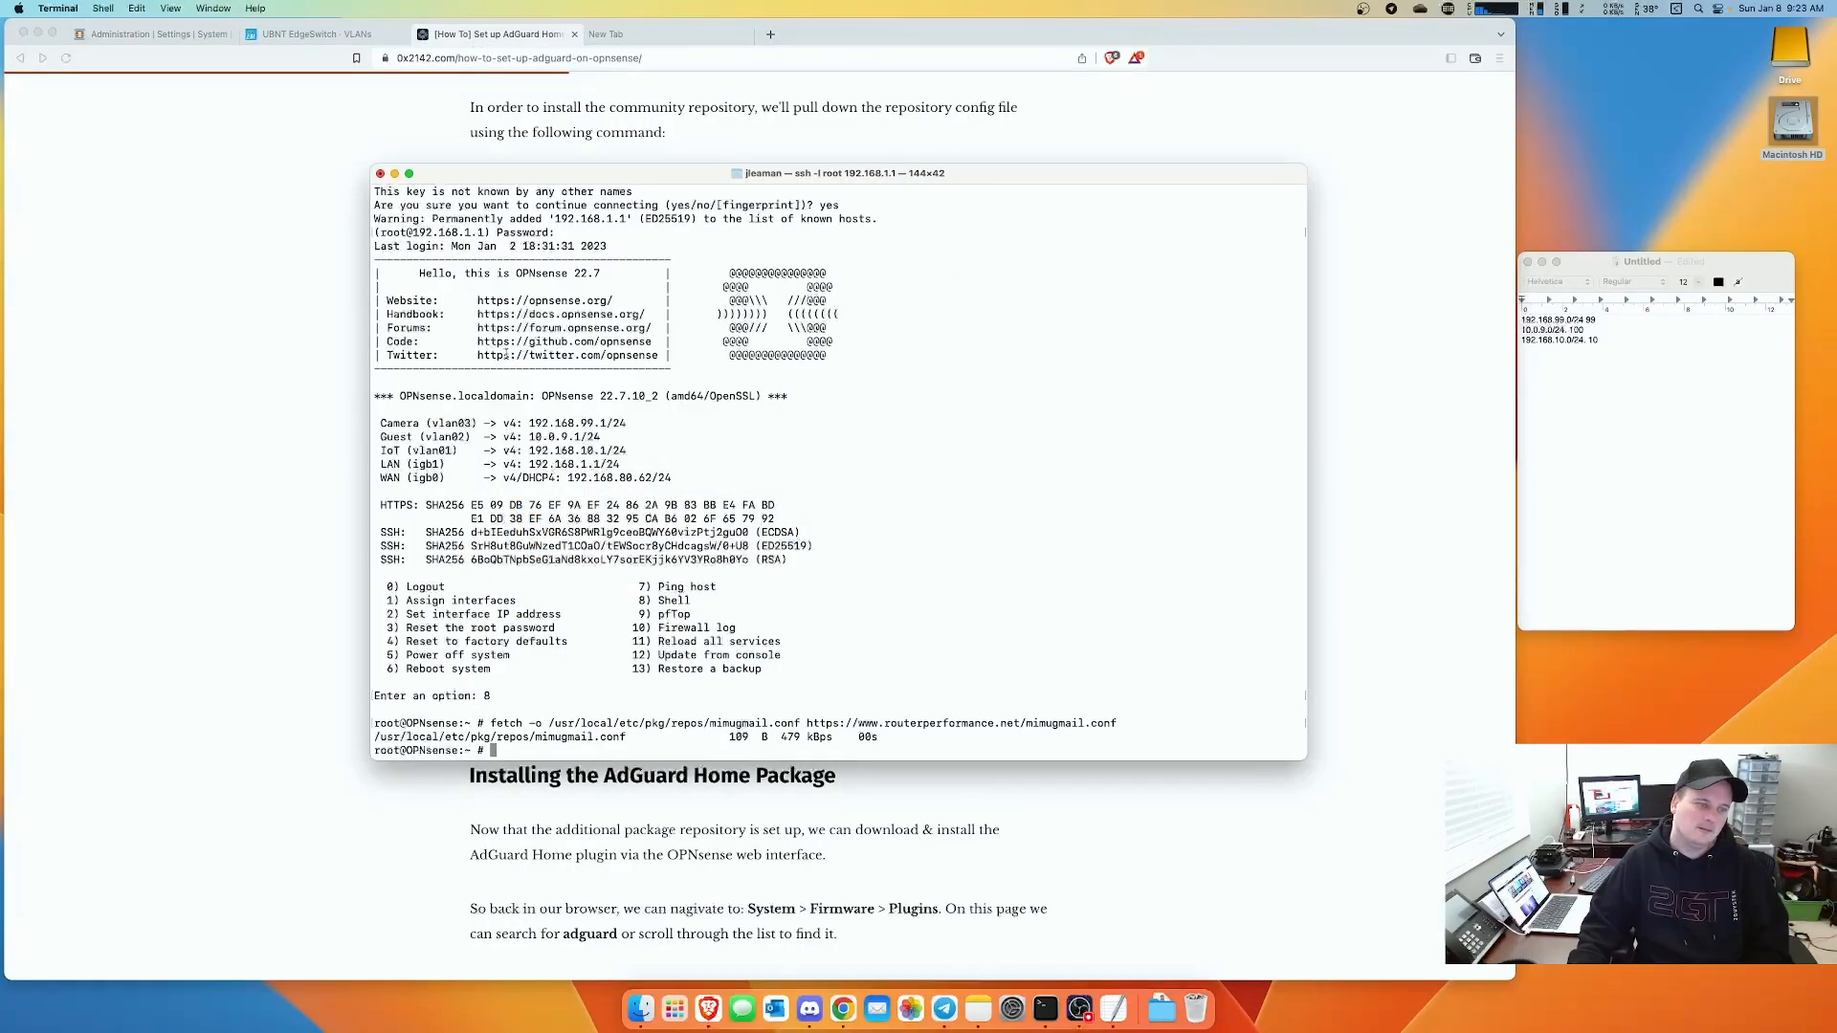
key("super+v")
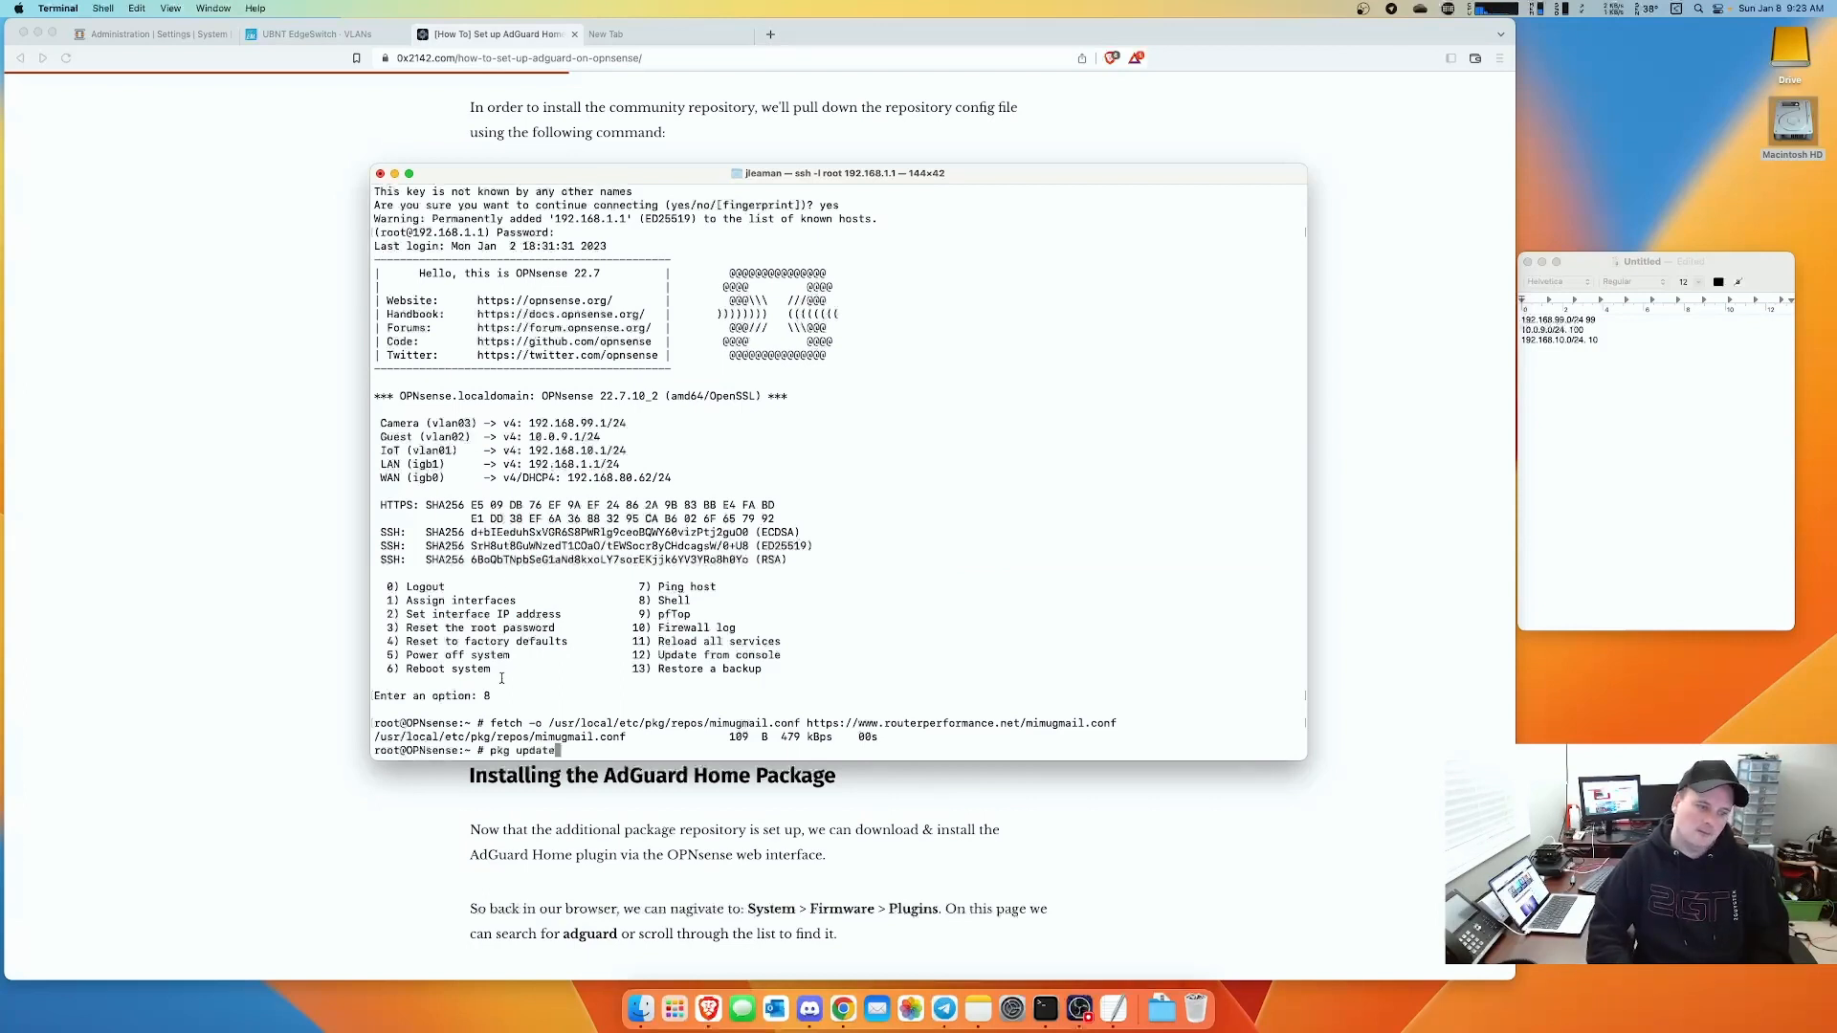
key("Return")
left_click_drag(632, 174, 632, 209)
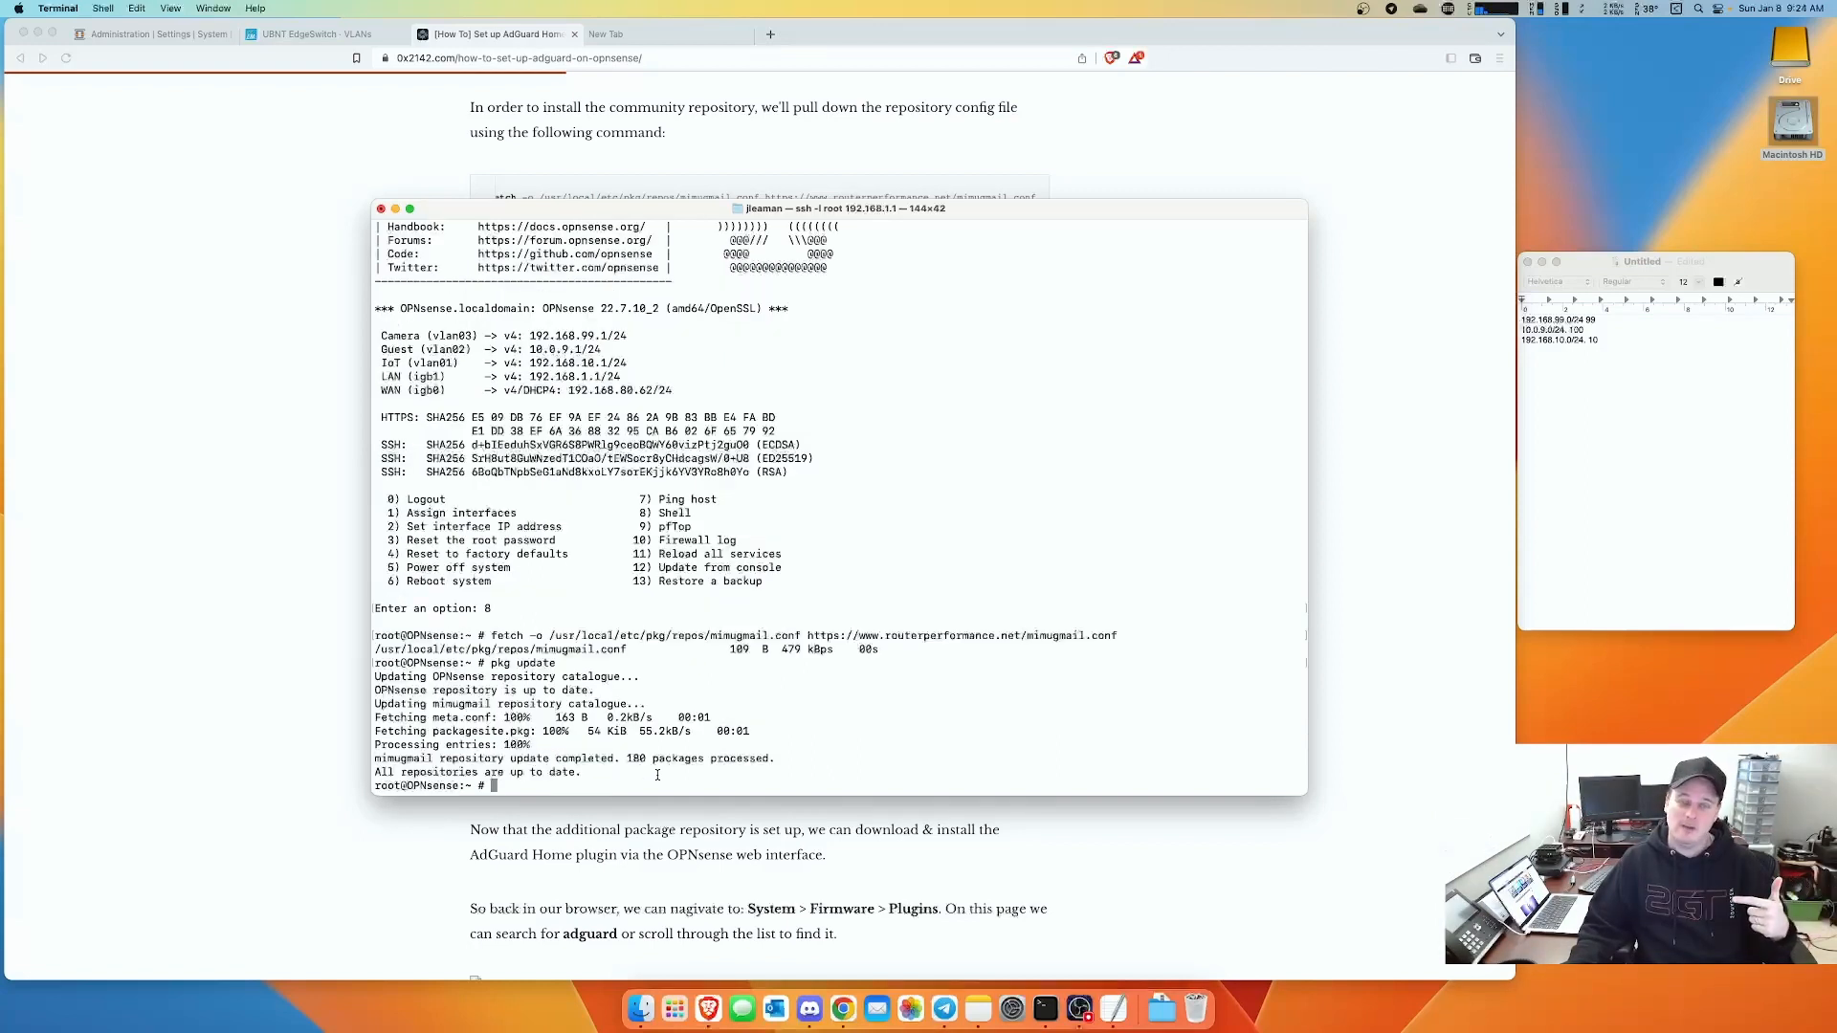
left_click(261, 256)
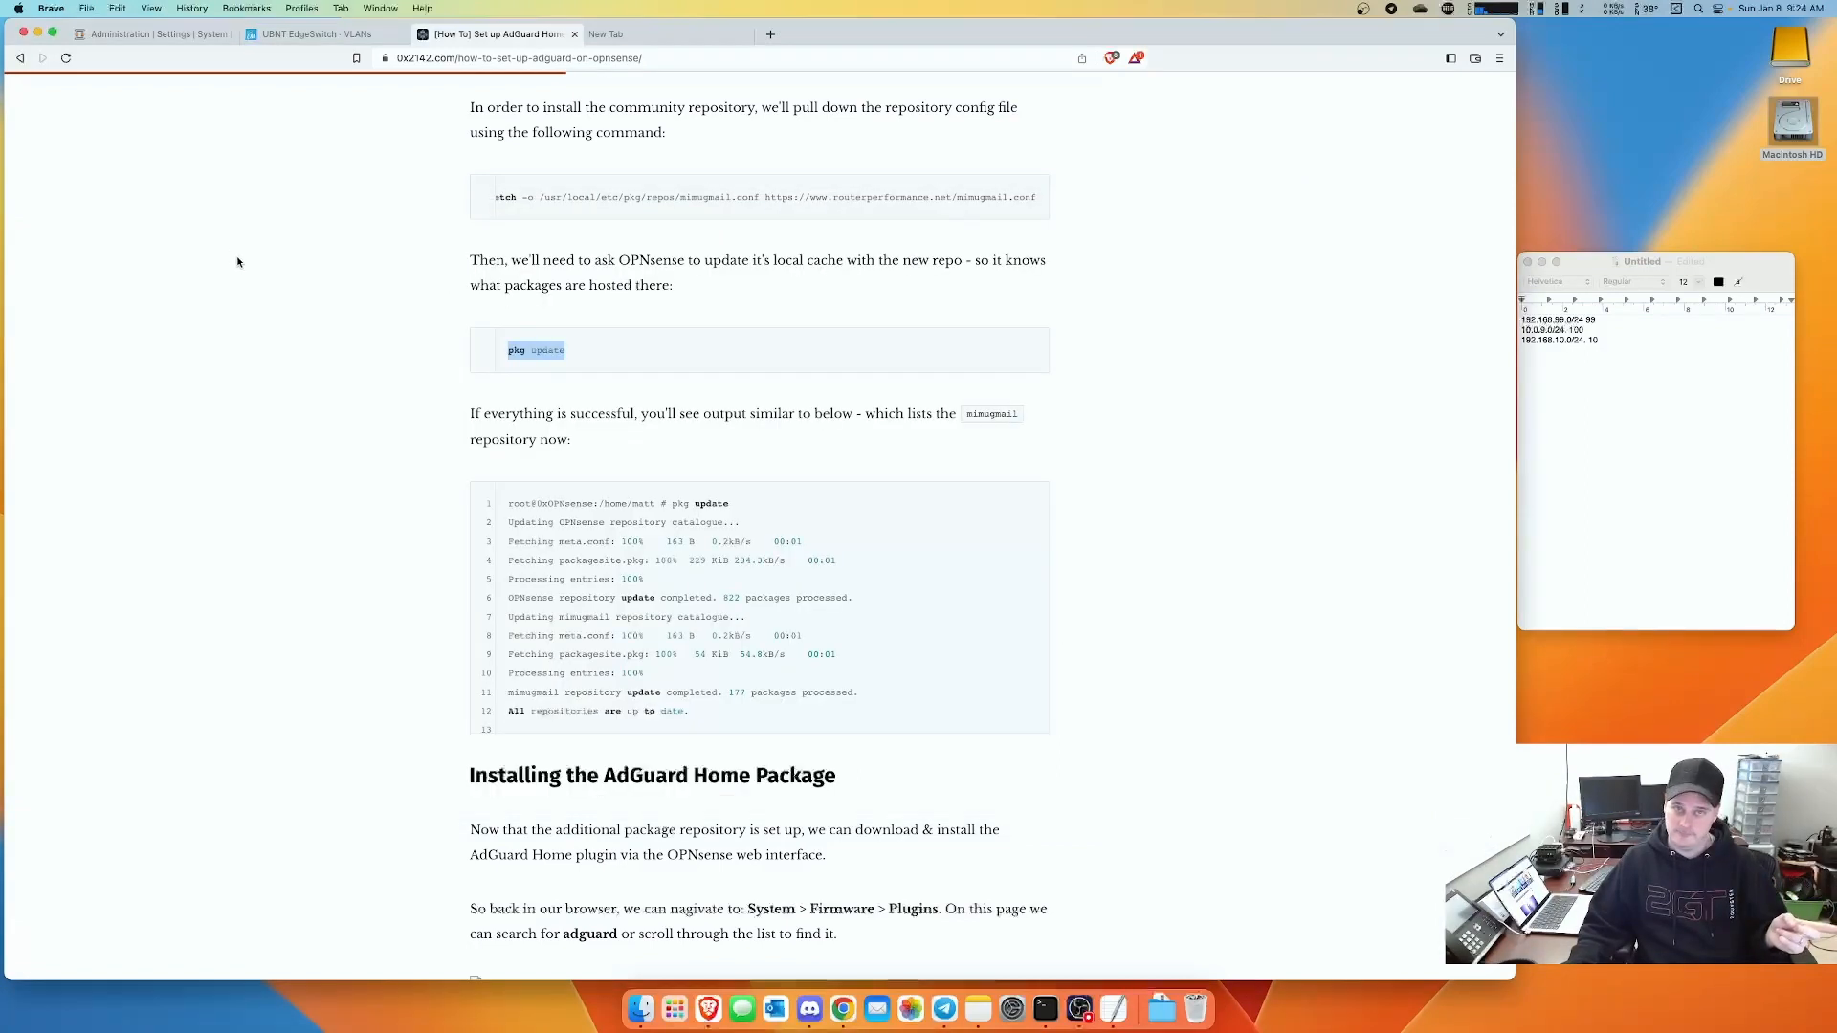
left_click(133, 34)
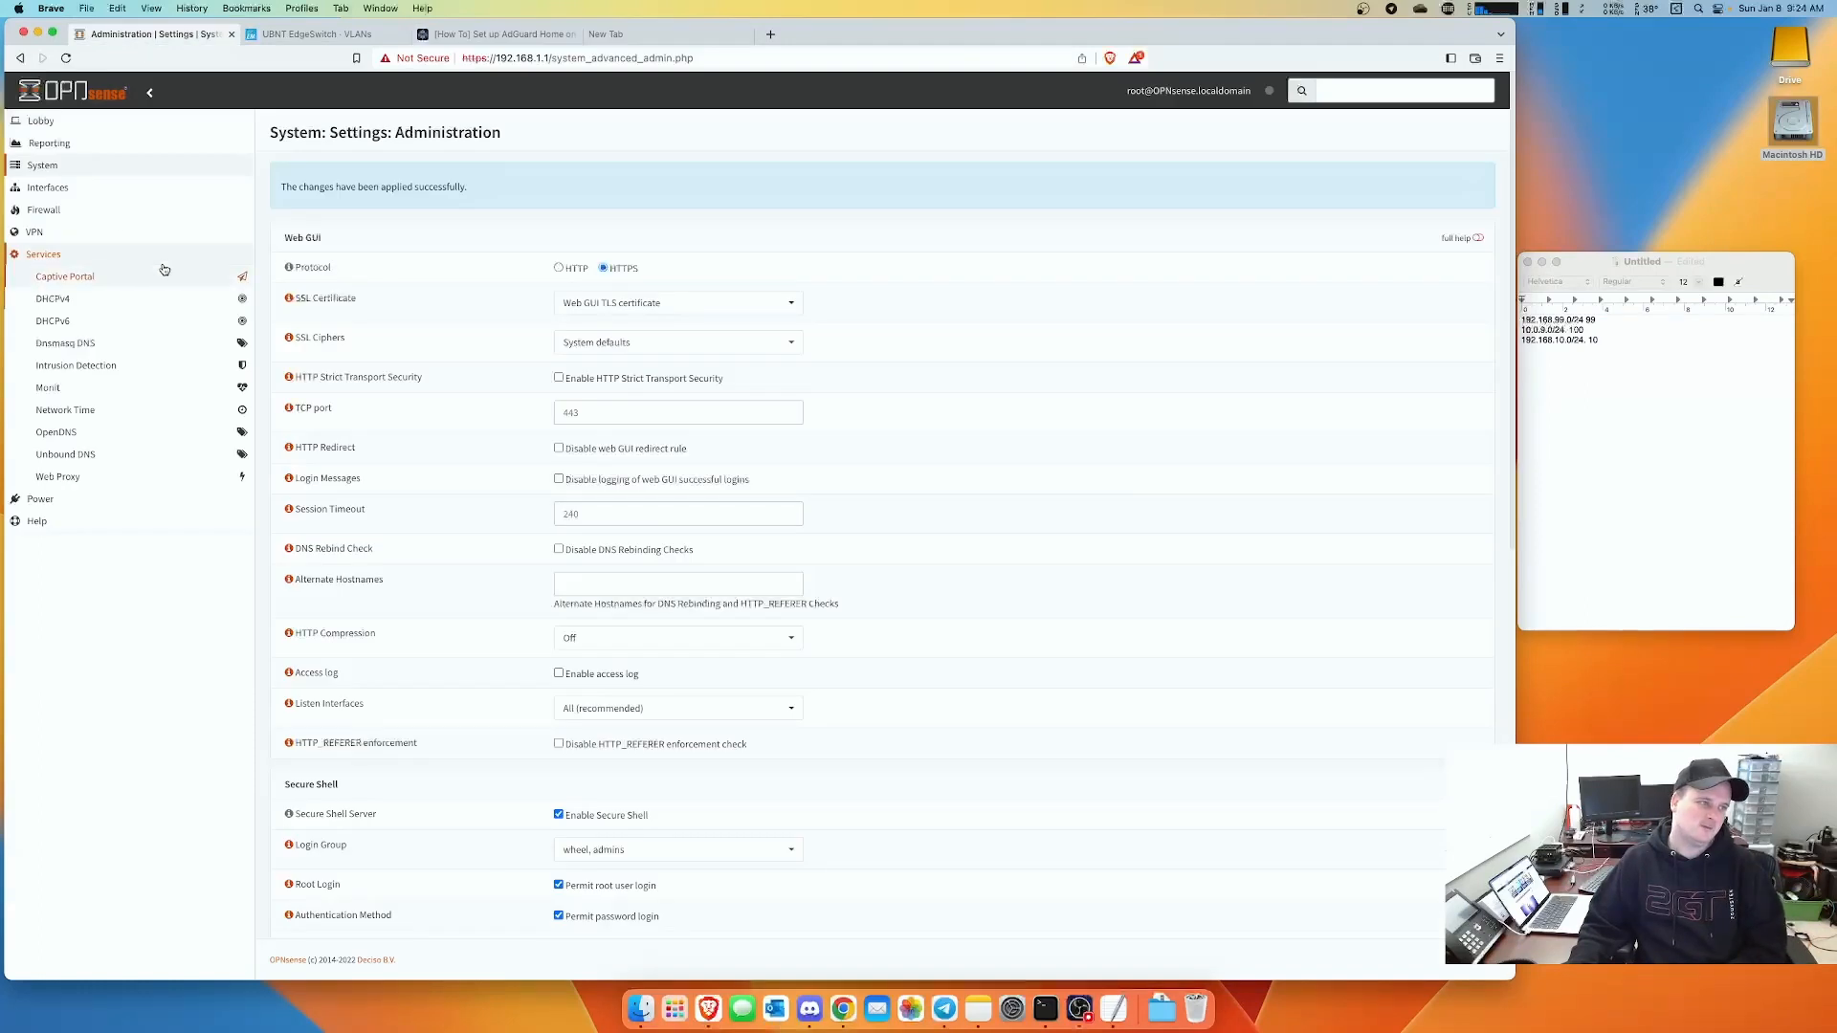
- Install os-adguardhome-maxit from System > Firmware > Plugins, accepting the third-party software warning
left_click(46, 166)
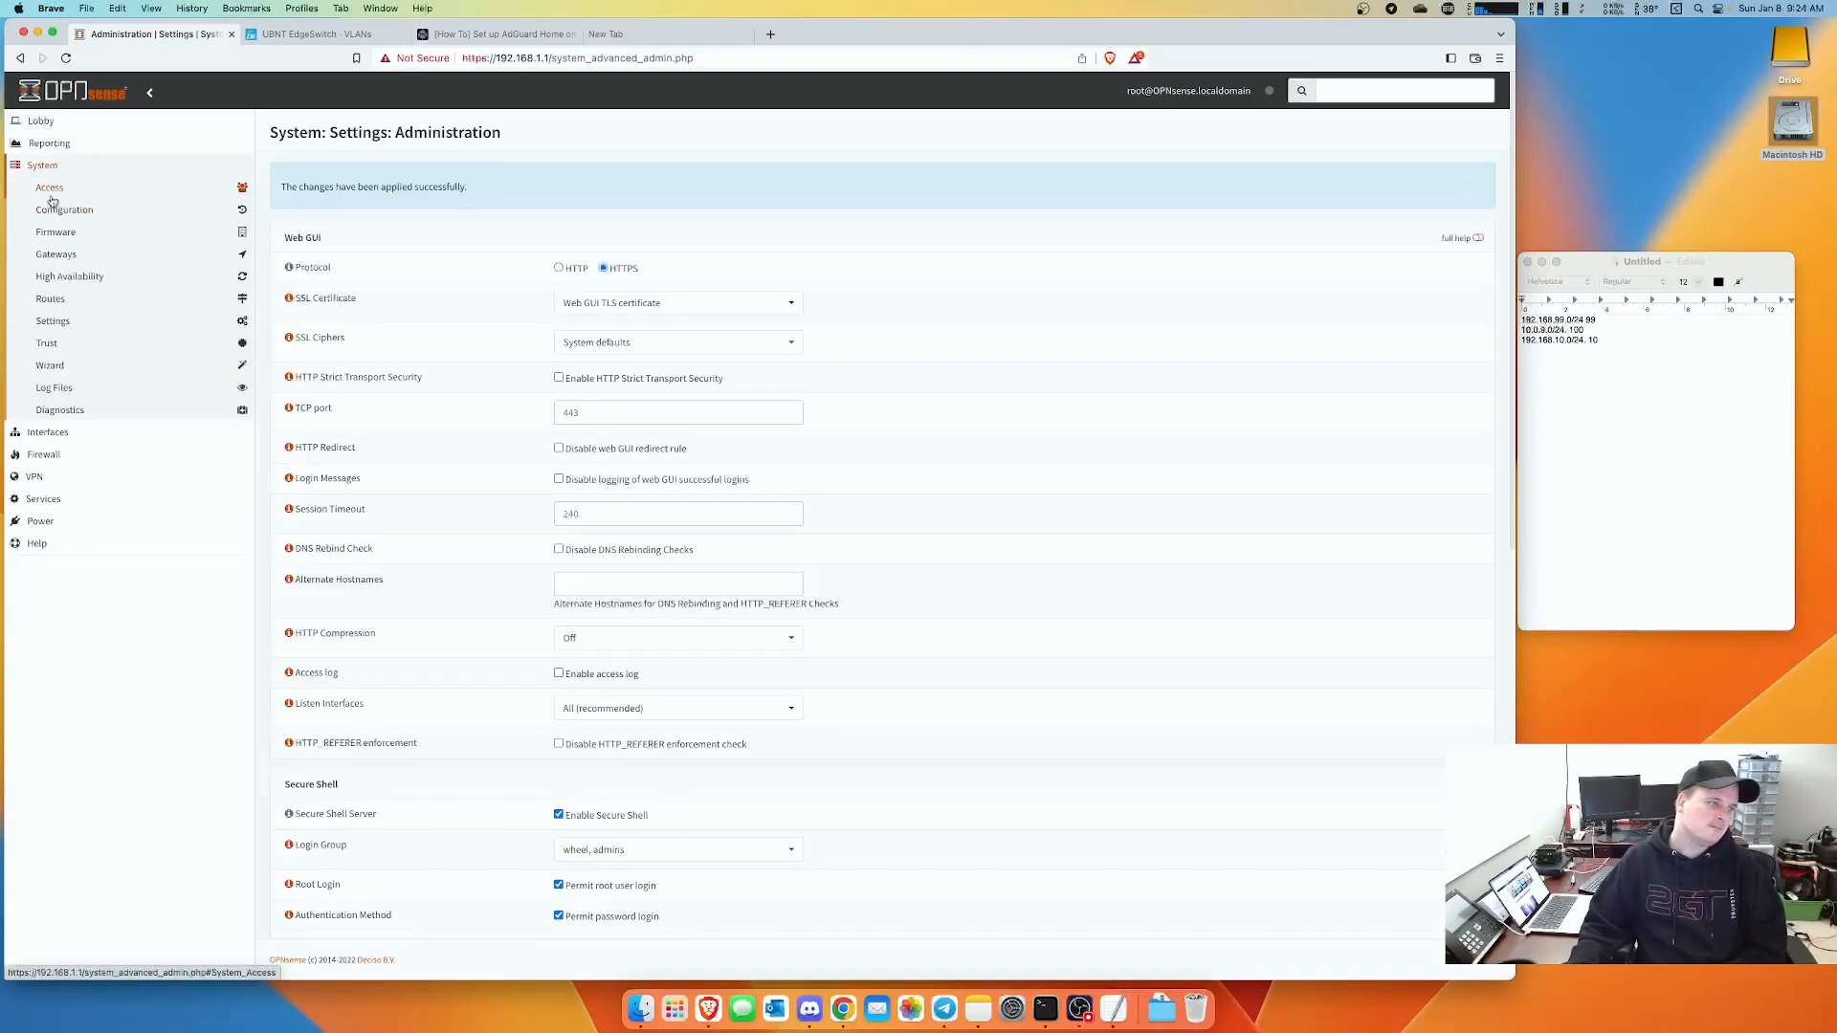
left_click(57, 232)
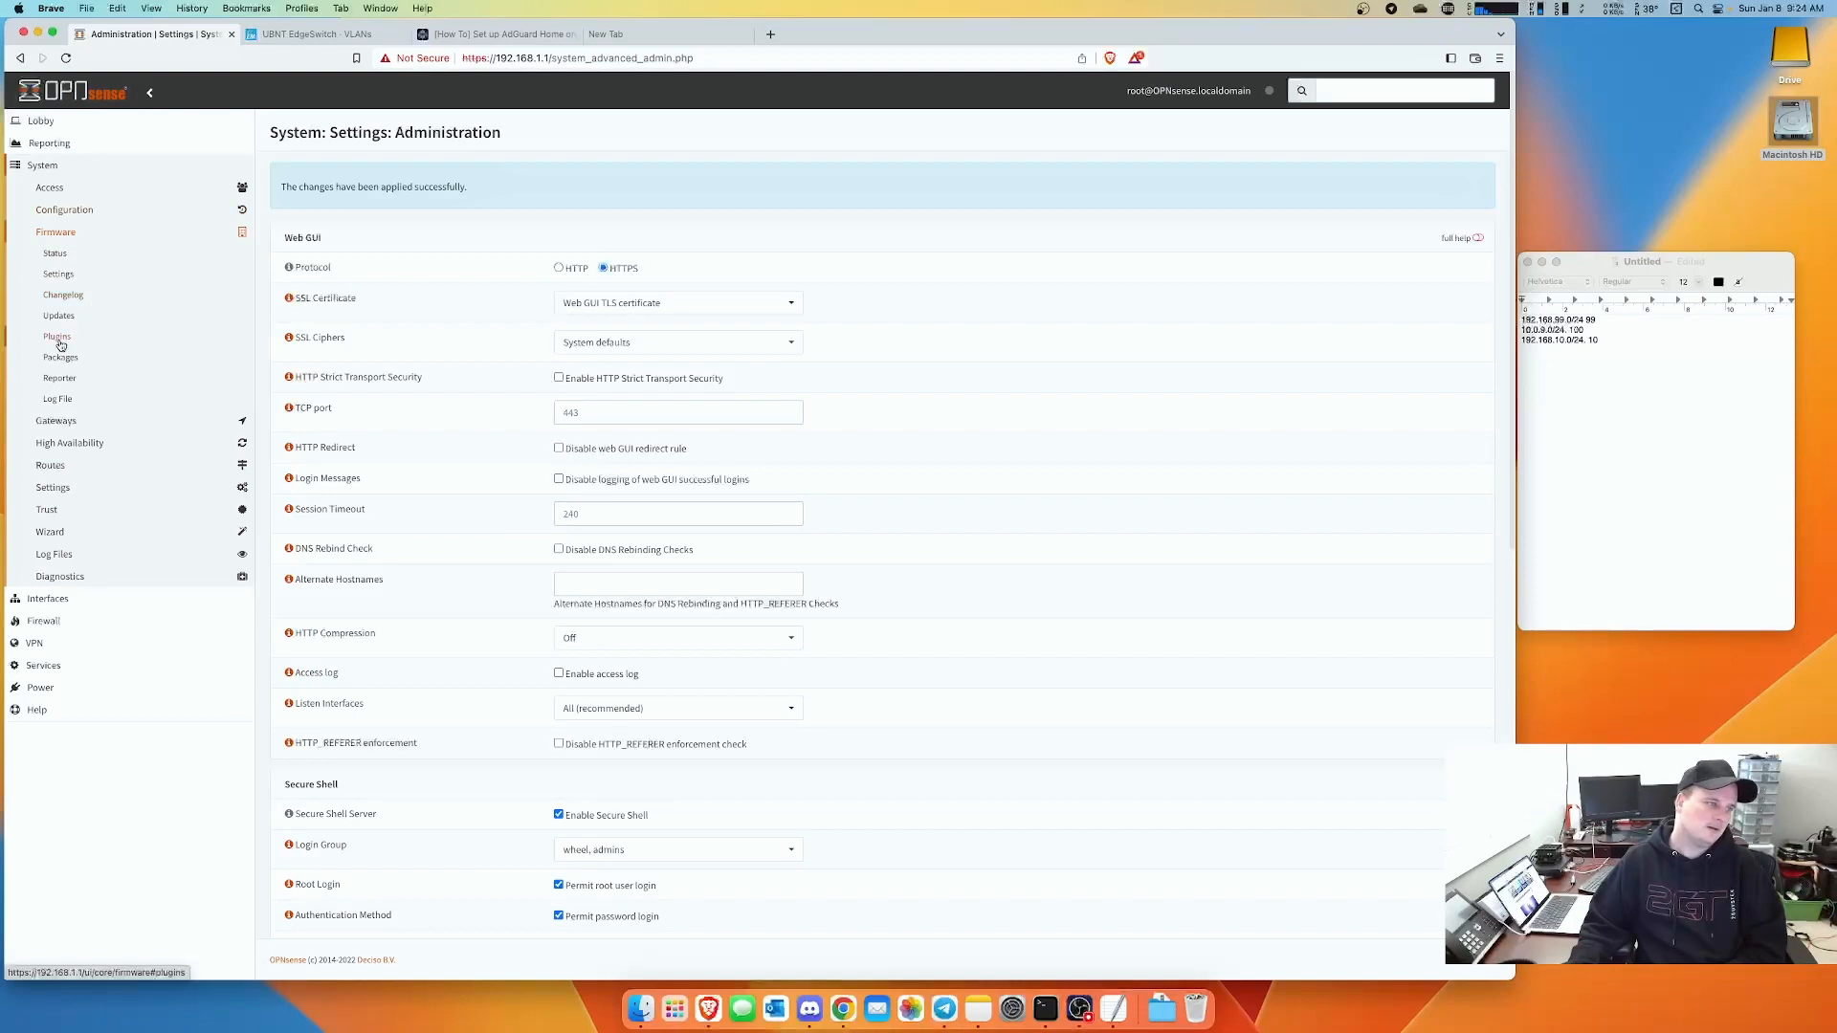
left_click(56, 337)
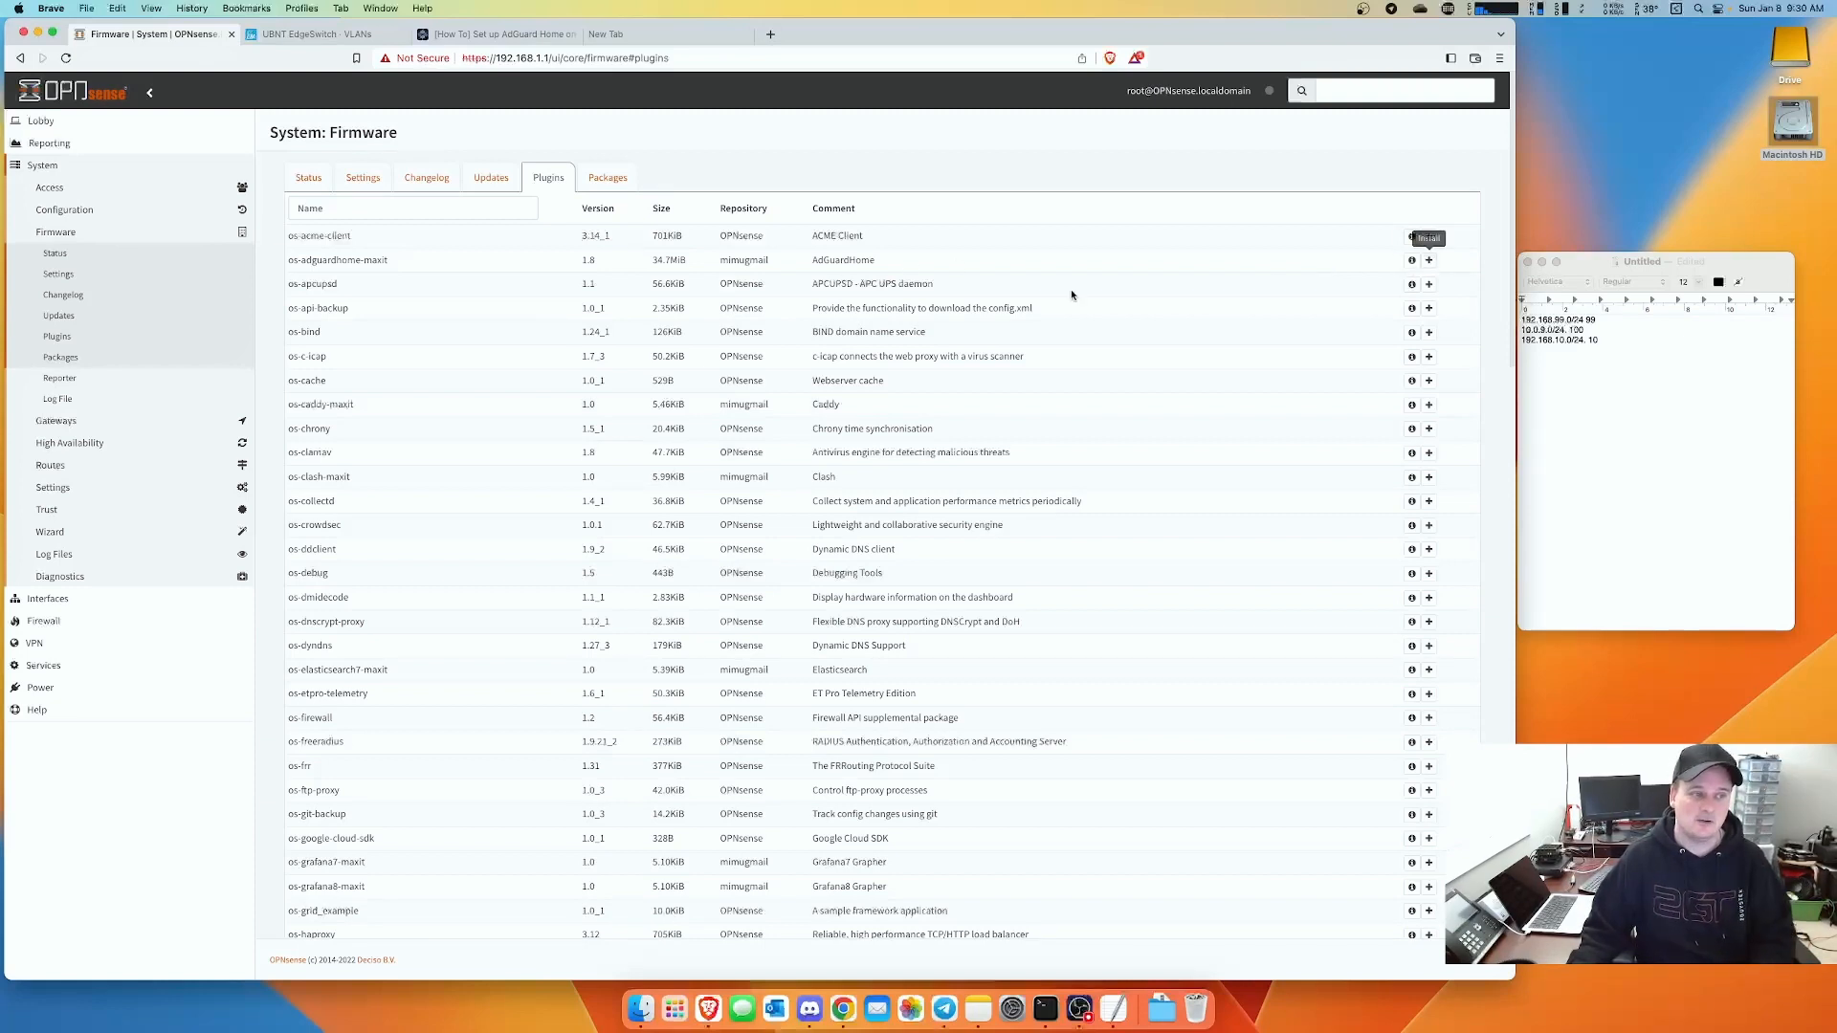
left_click(1428, 261)
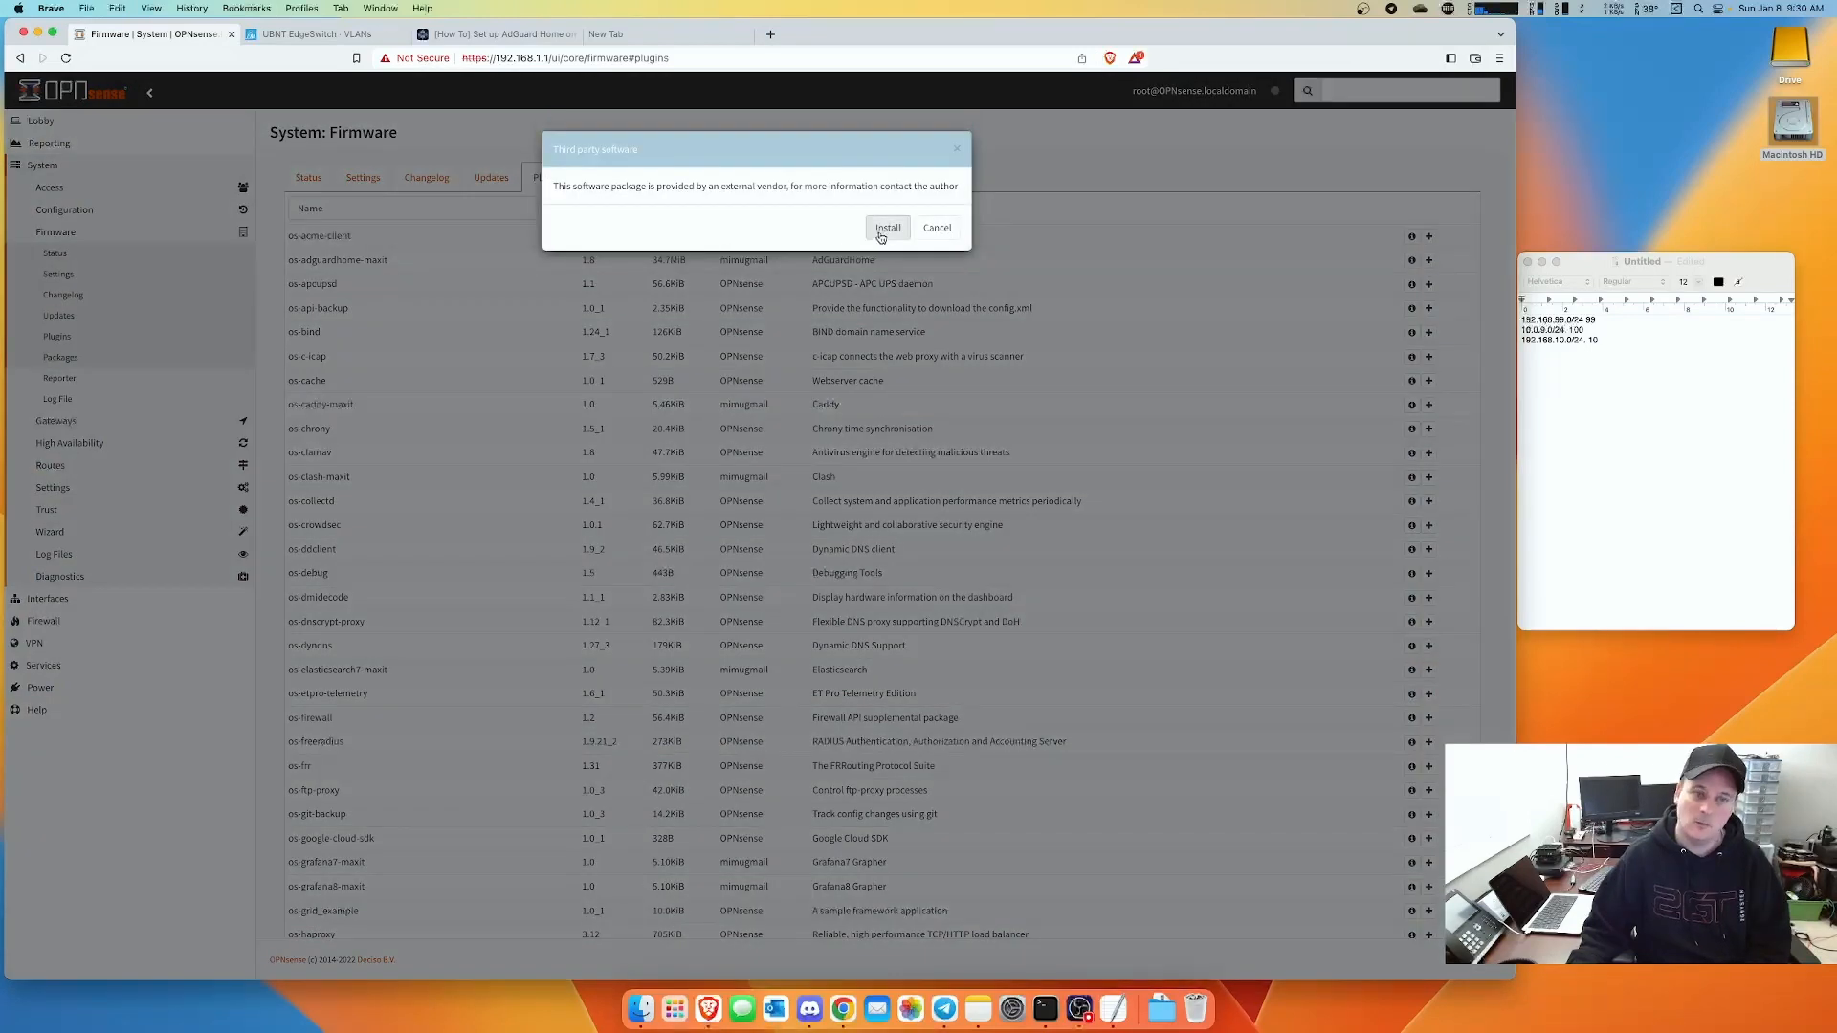
left_click_drag(708, 186, 843, 189)
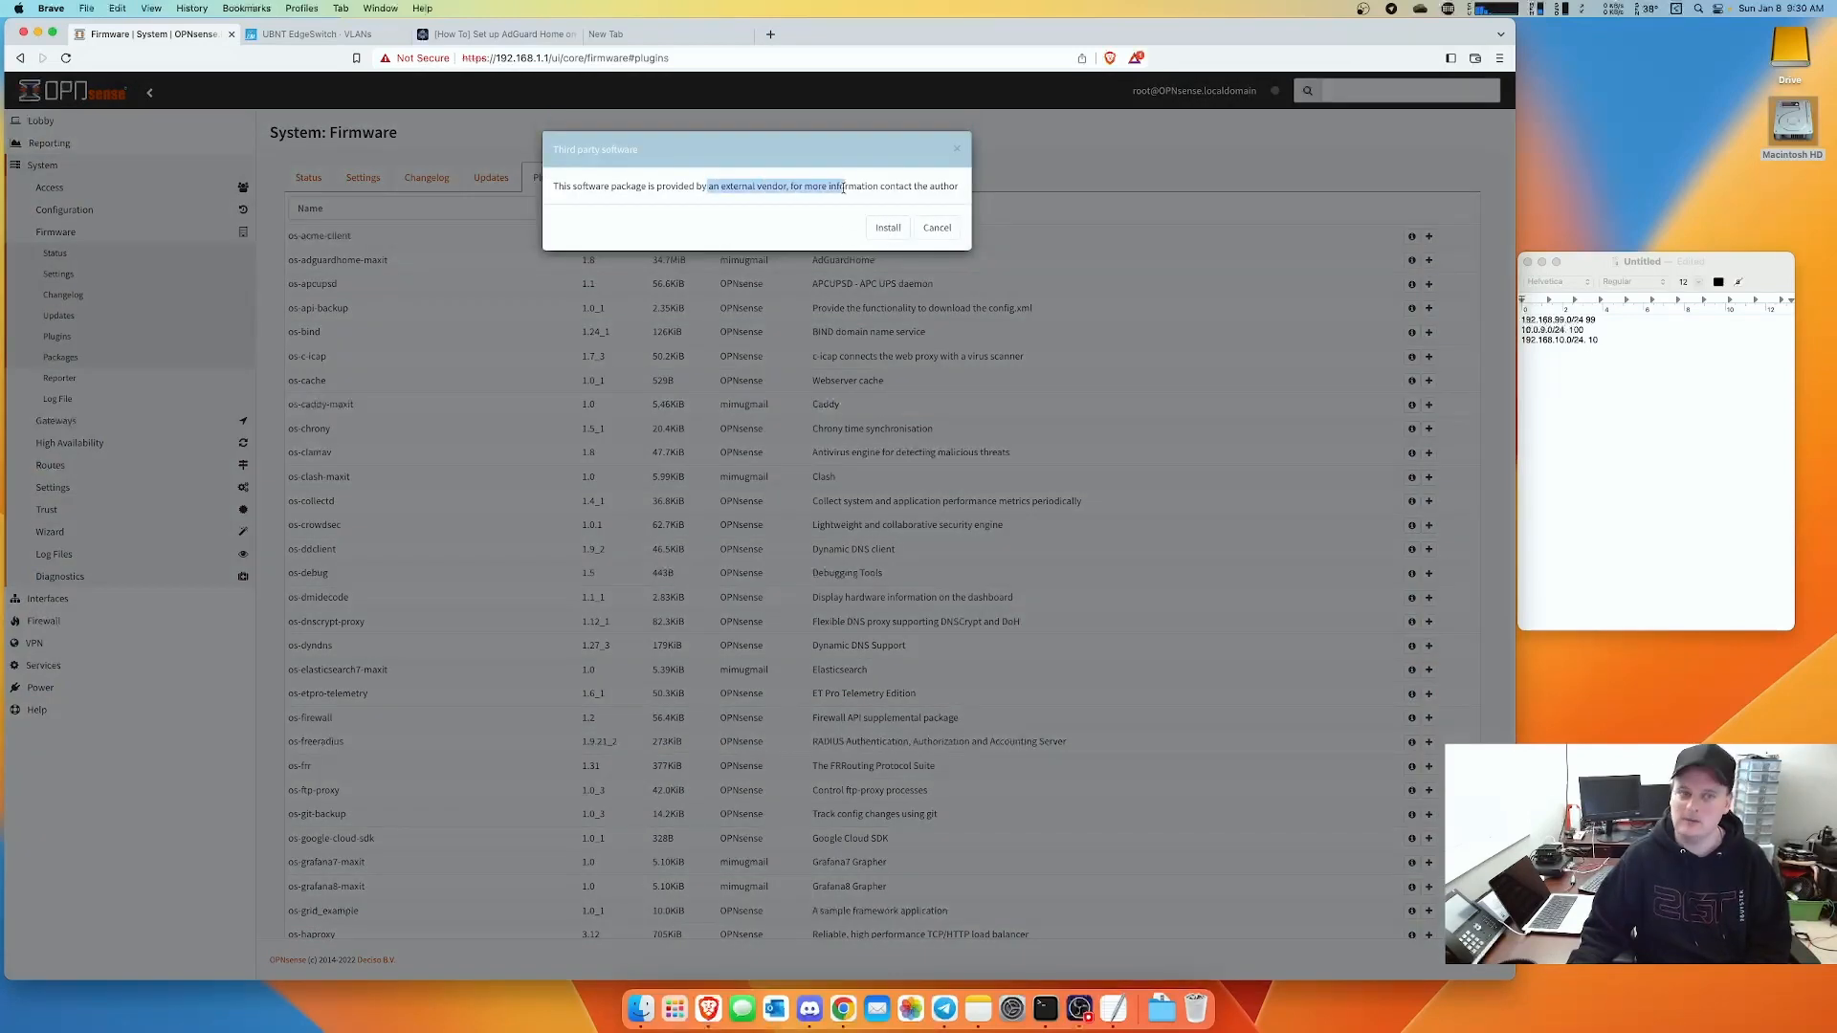
left_click(888, 228)
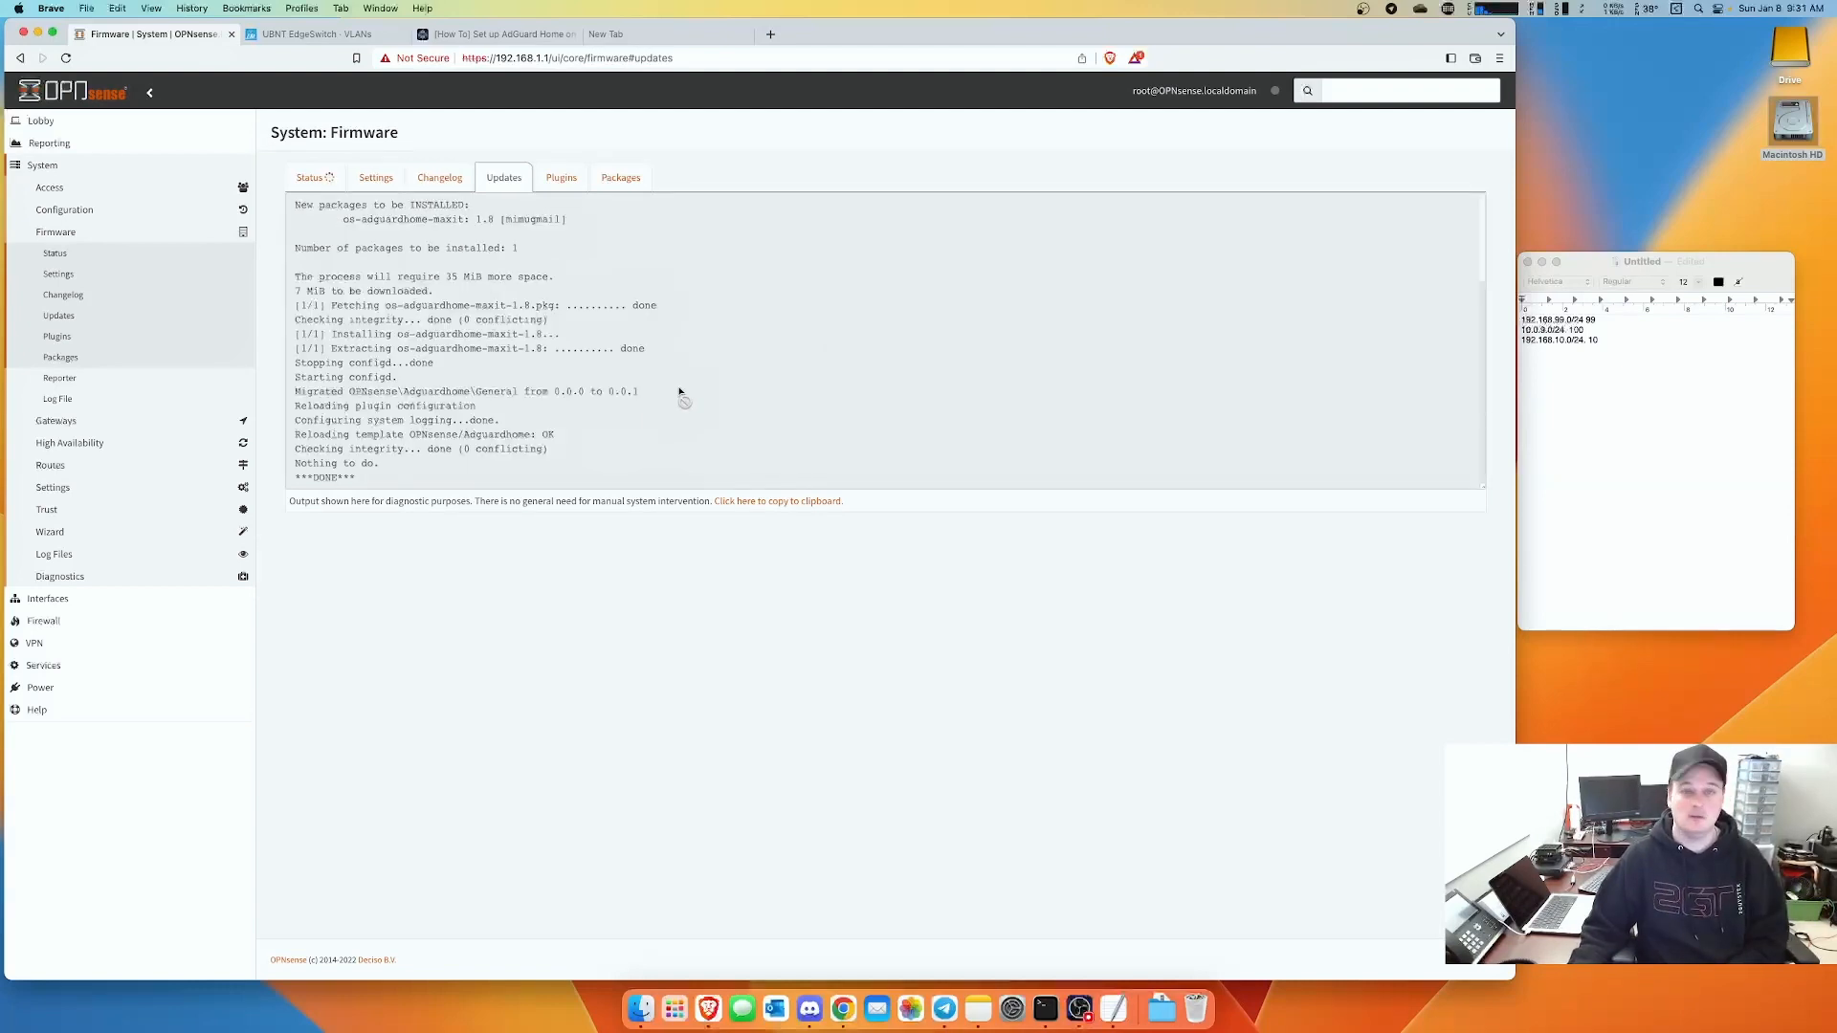
- Load 192.168.1.1:3000 in the empty new tab, then return to the OPNsense firmware log
left_click(636, 36)
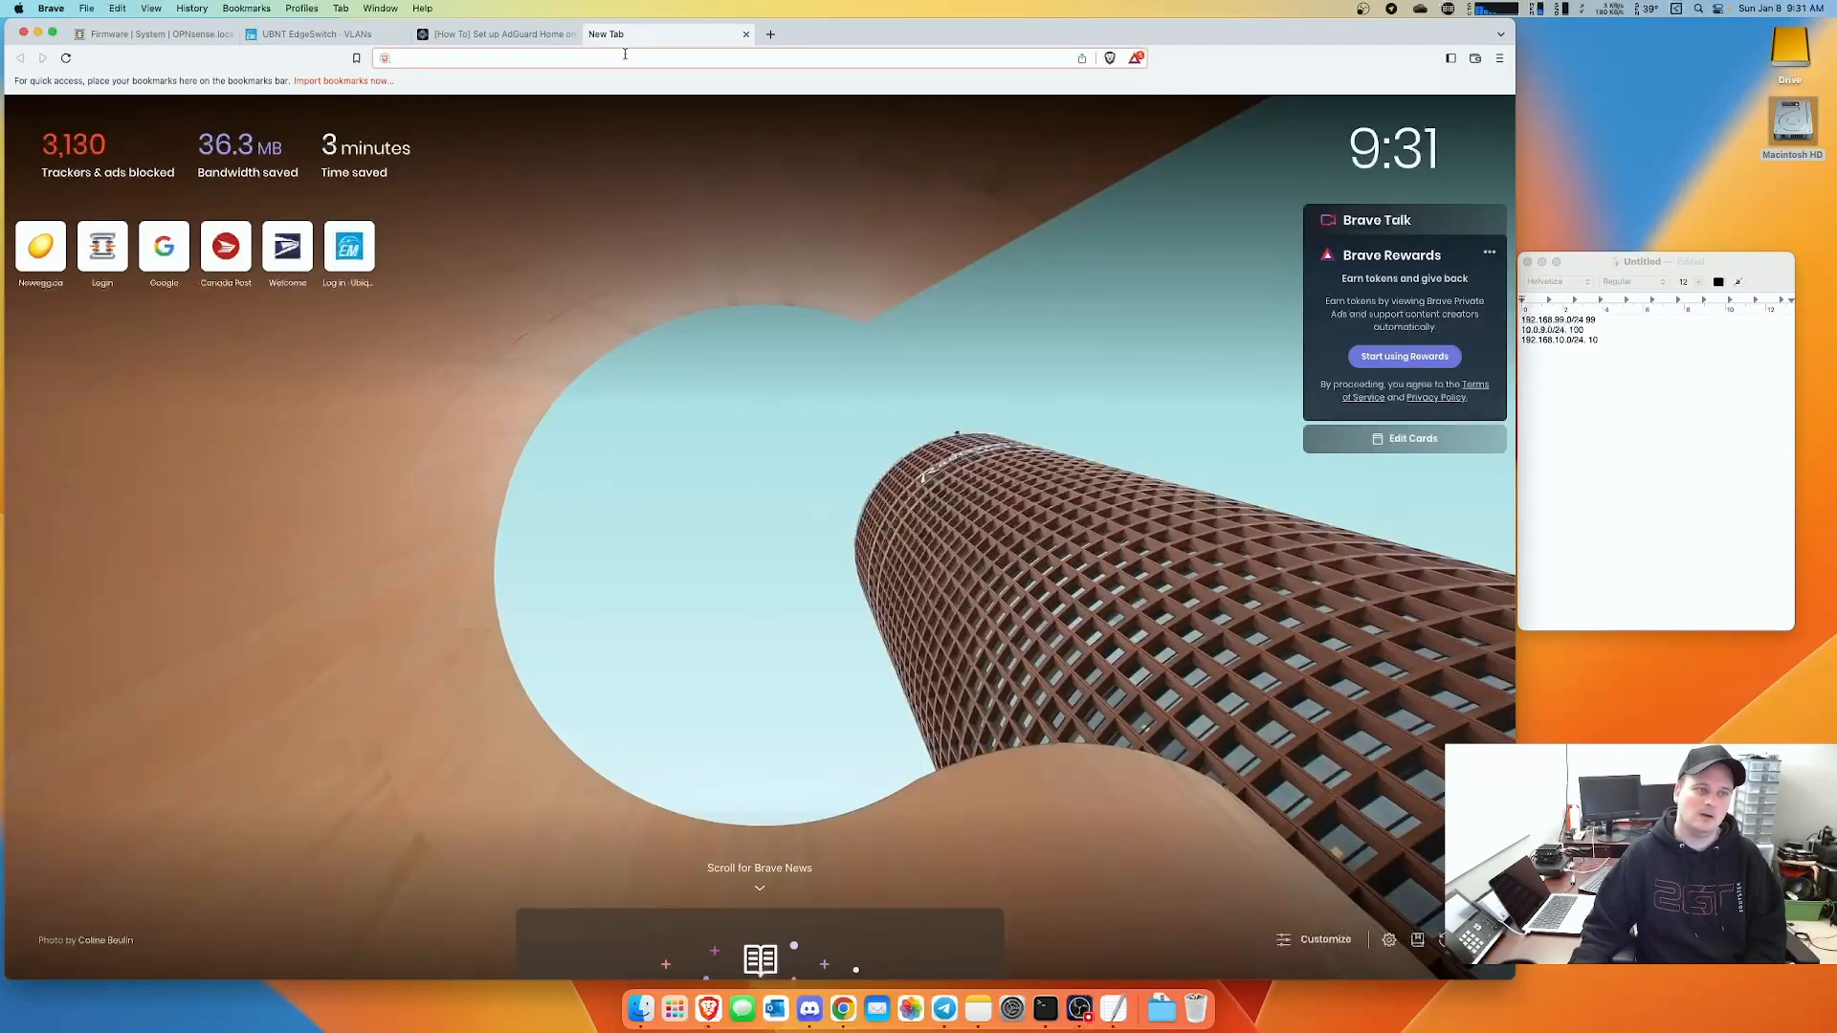
right_click(622, 59)
key("a")
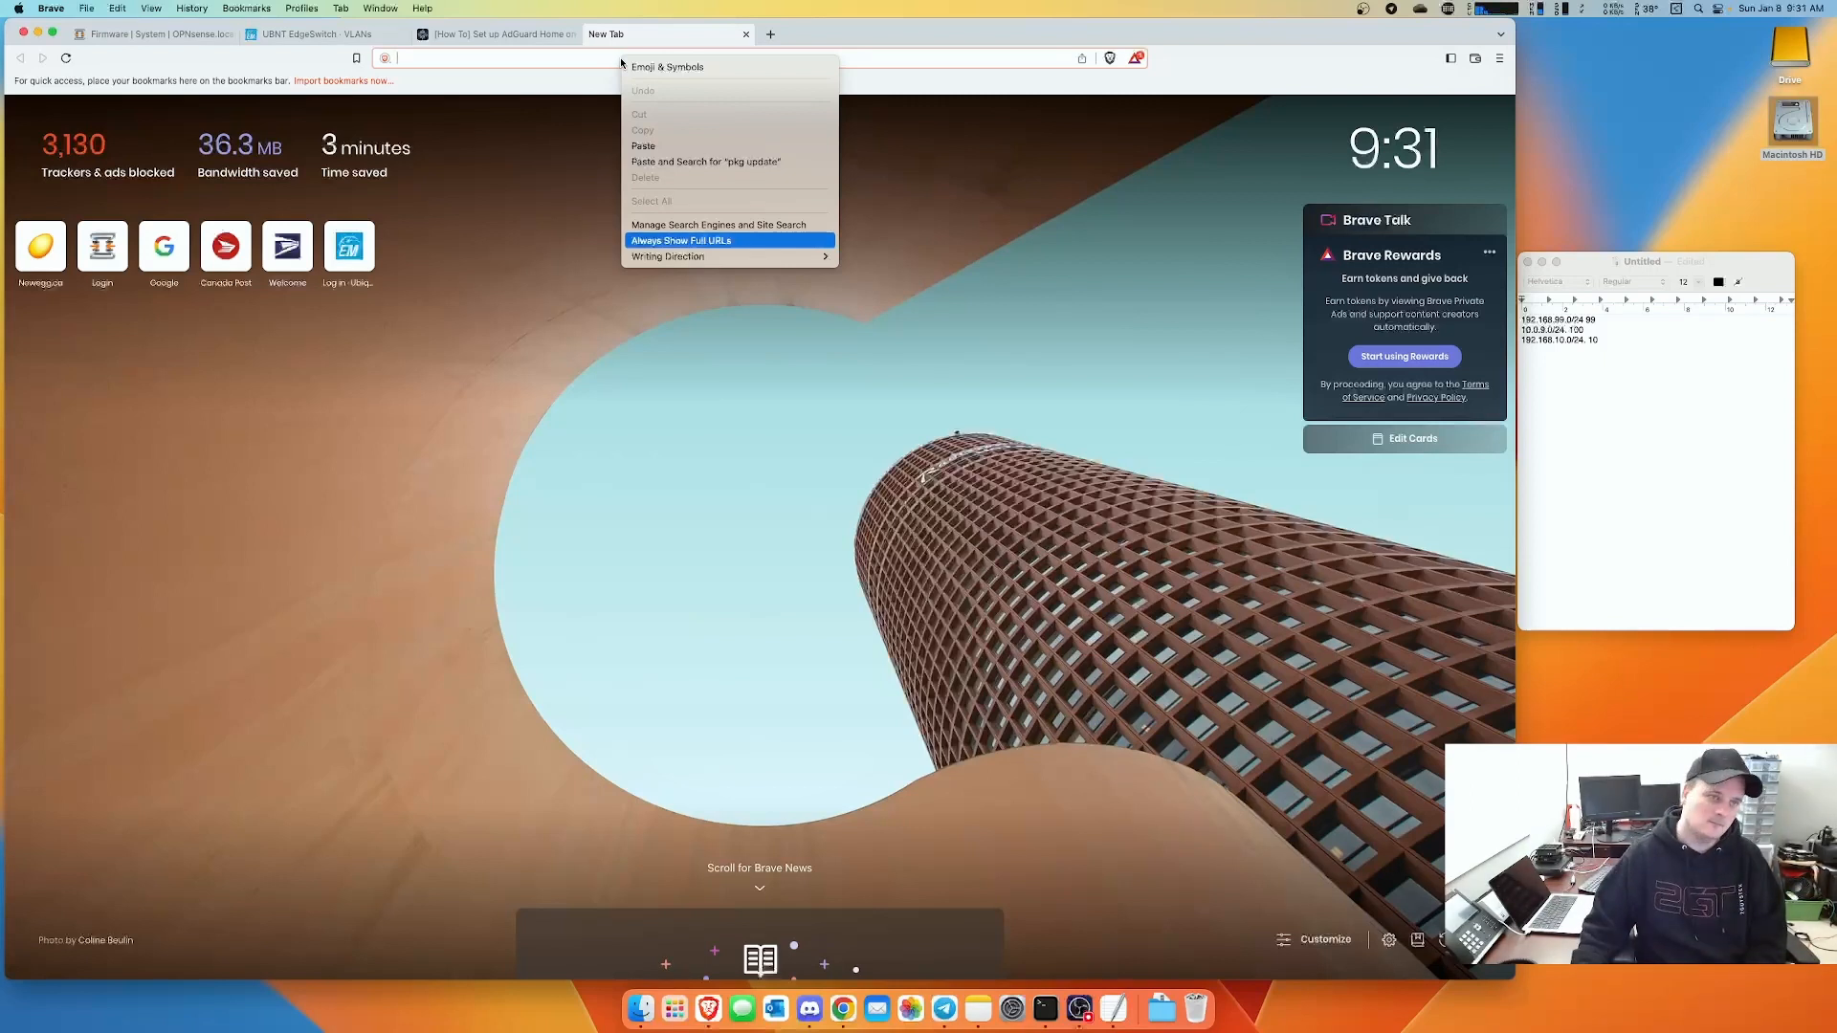
left_click(590, 59)
type("192.168.")
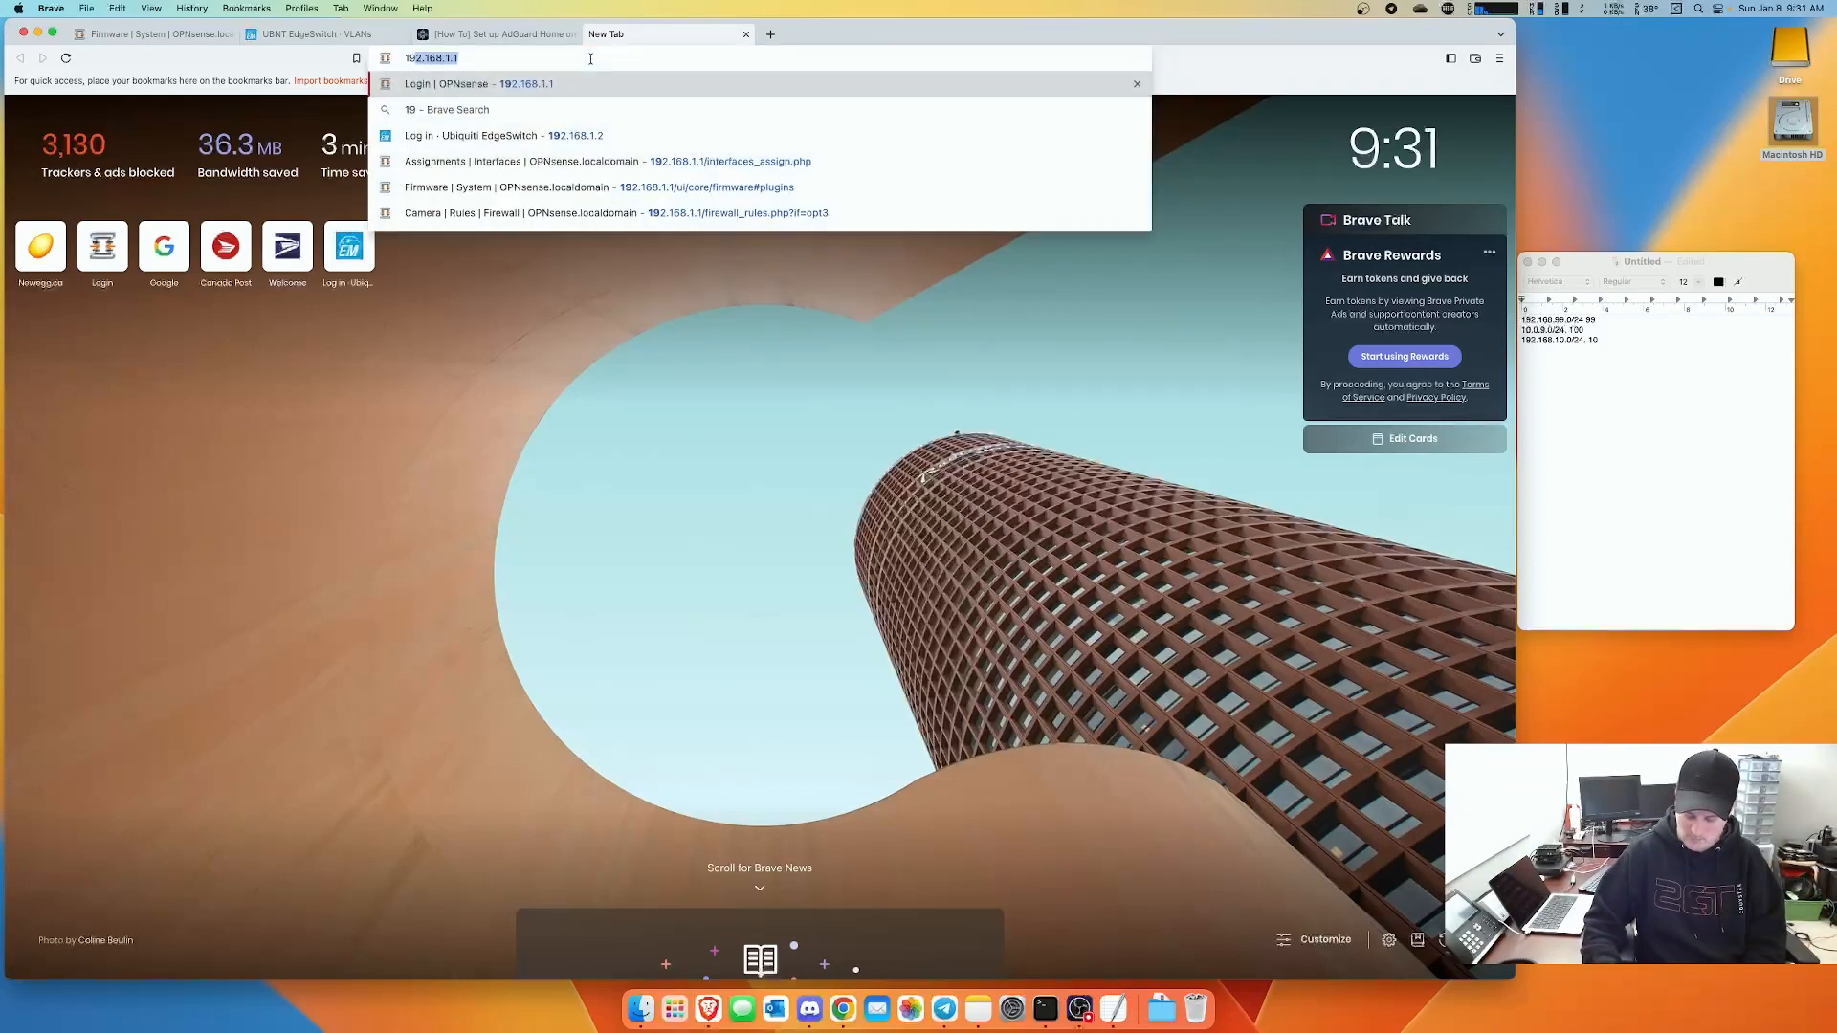
type("1.")
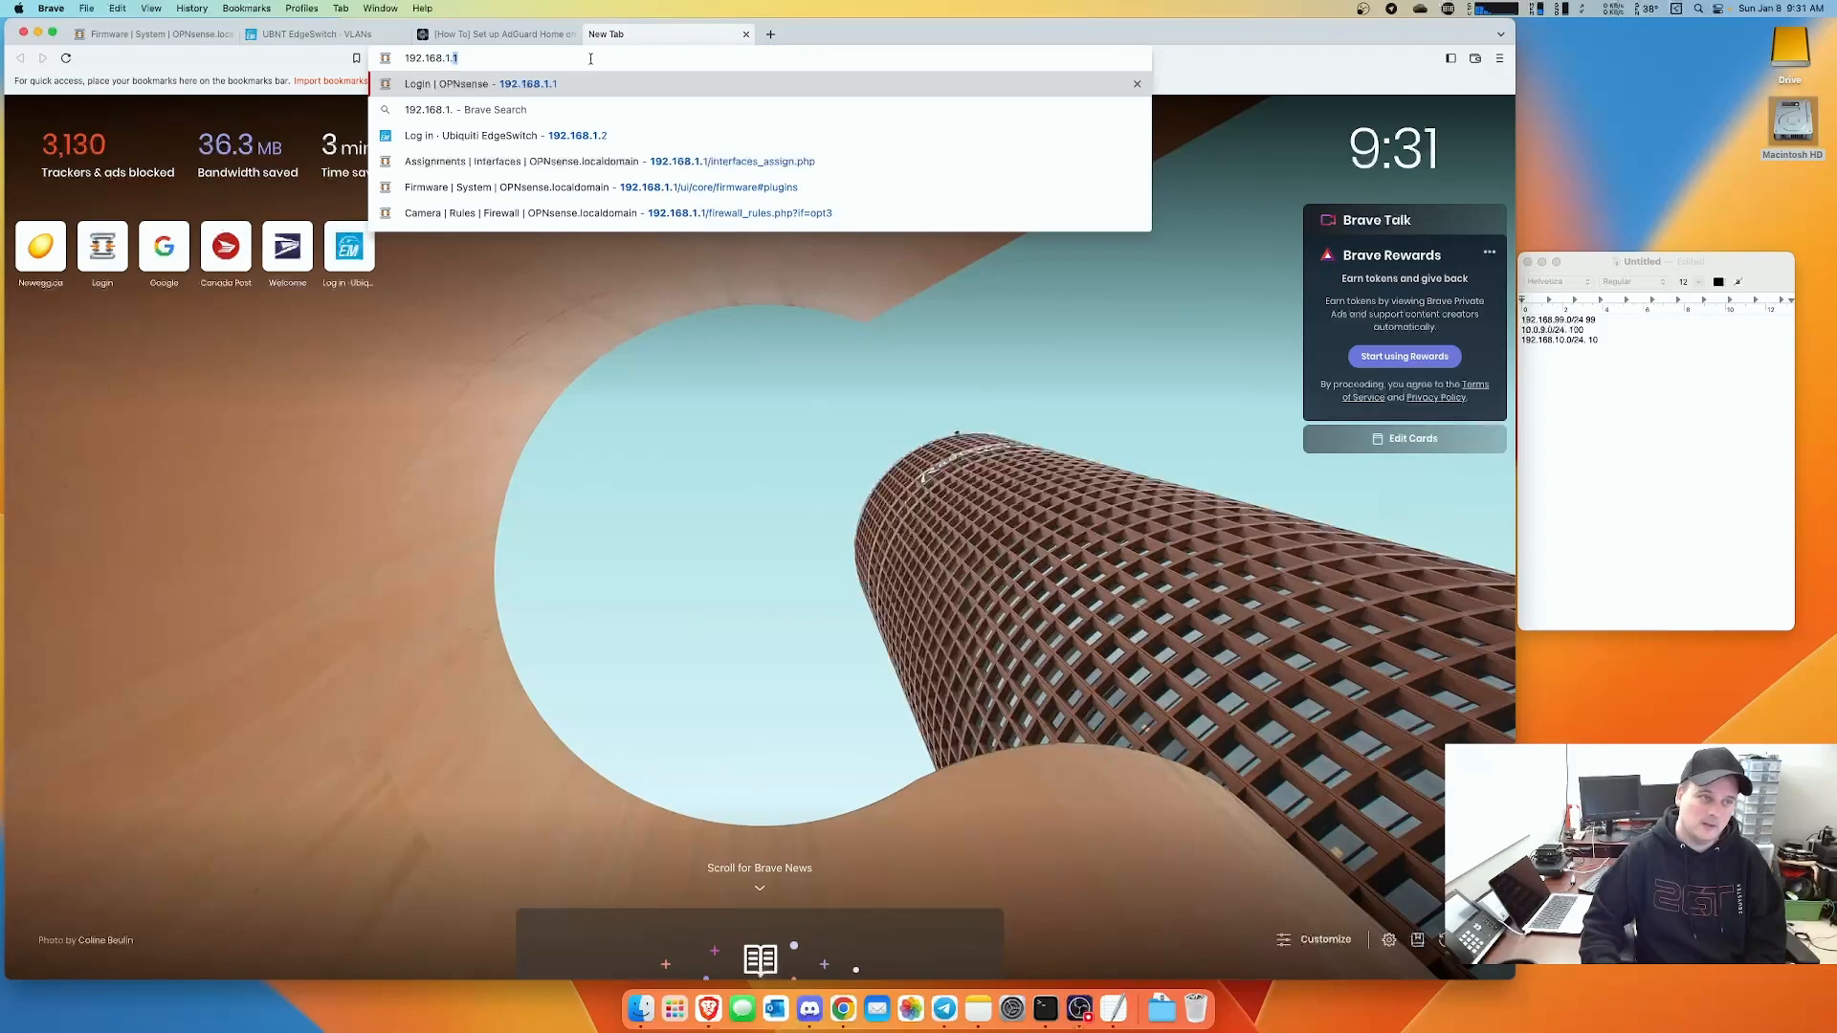
type("1:3000")
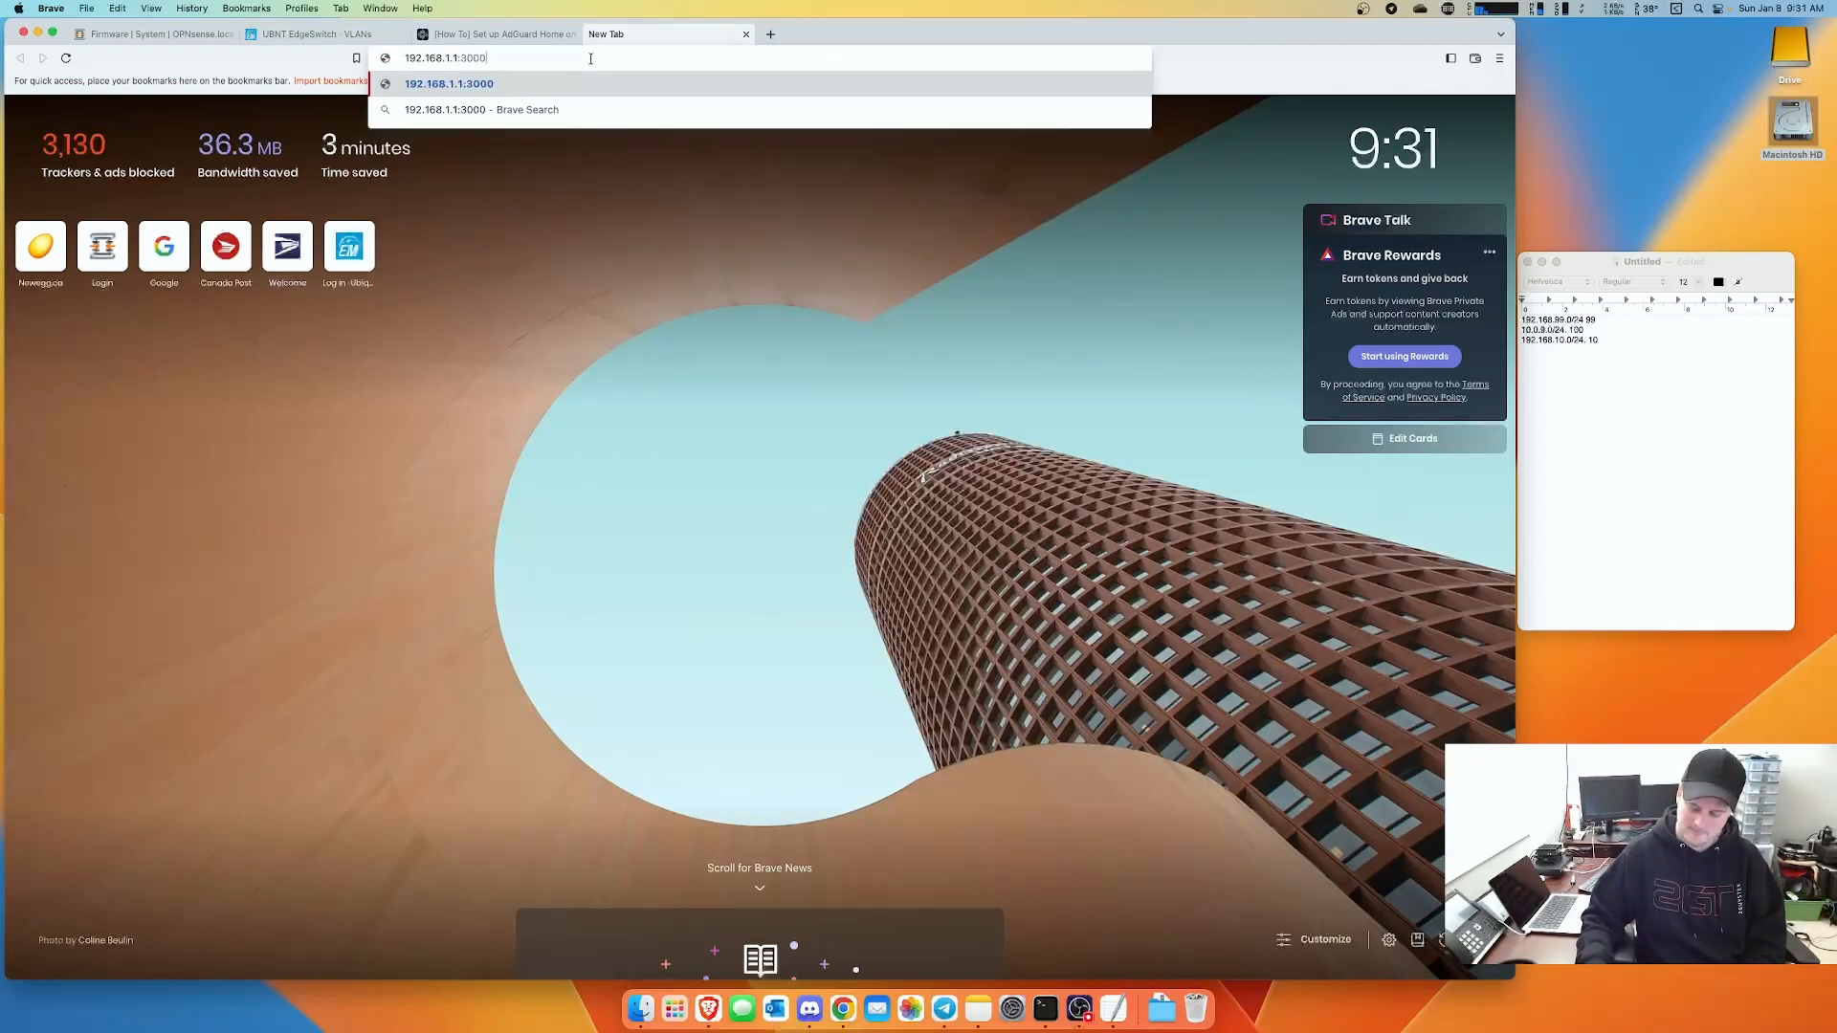
key("Return")
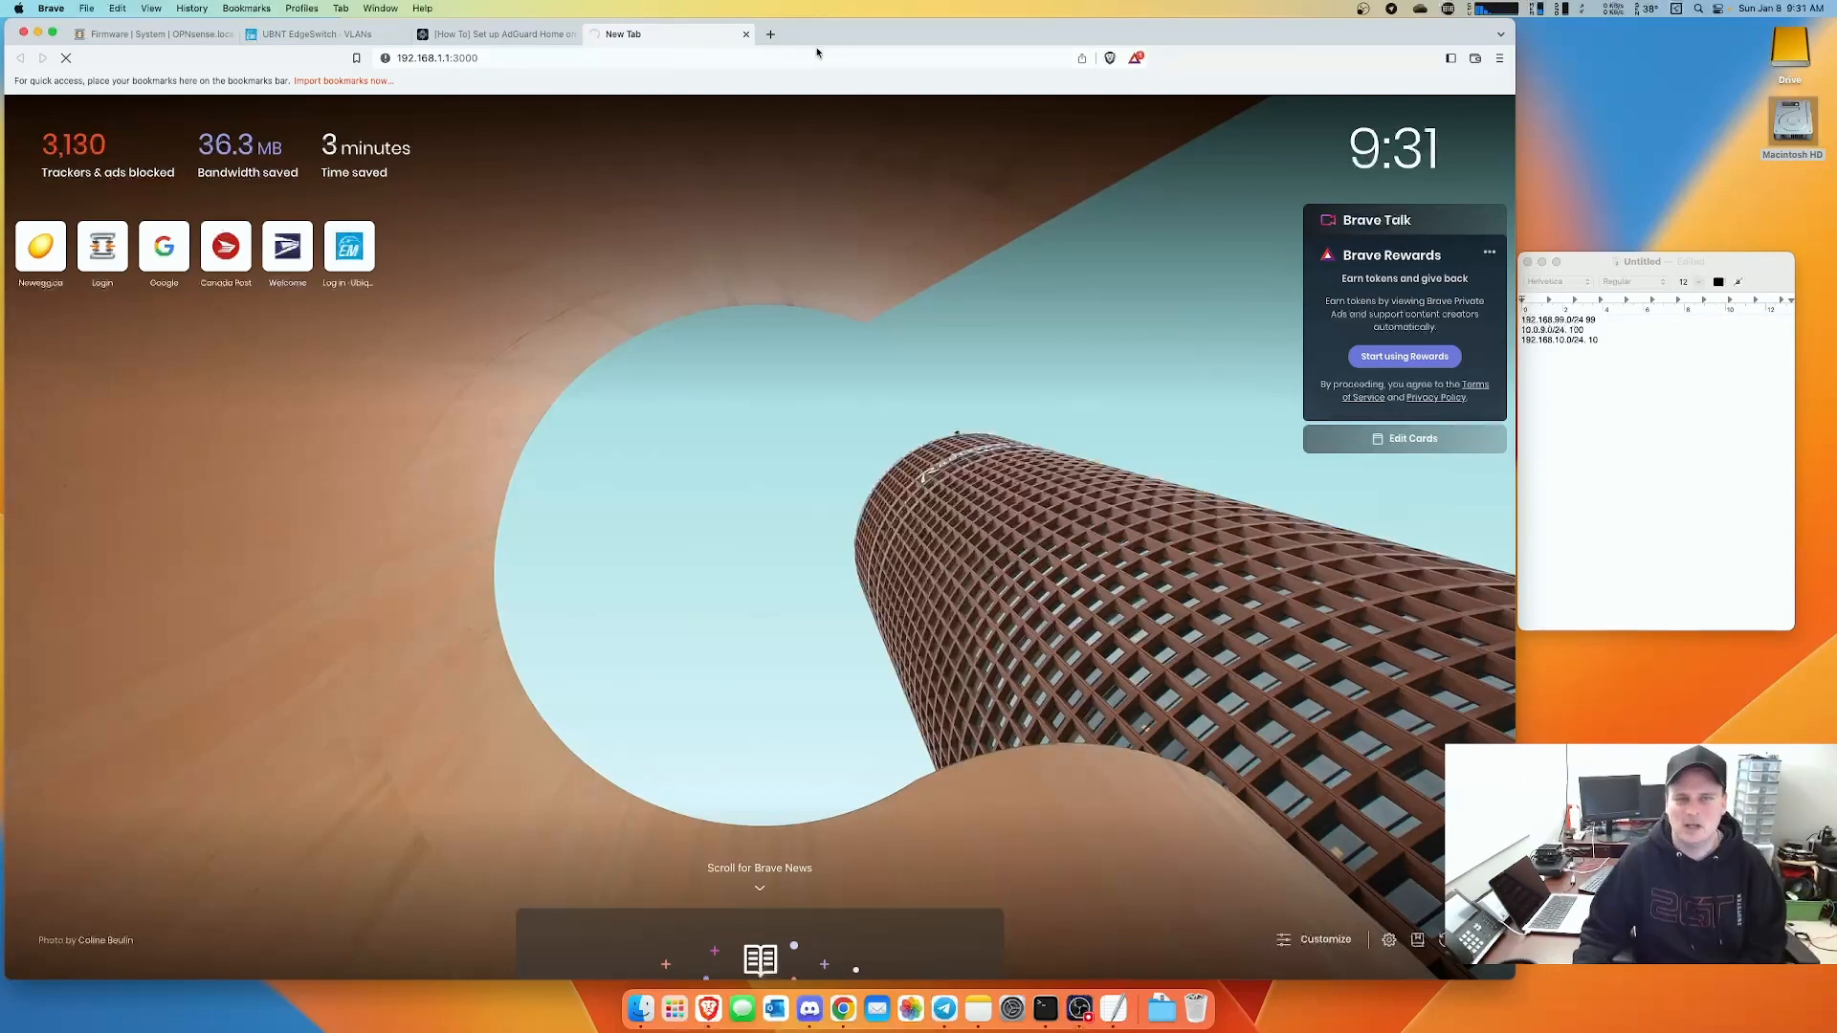
left_click(158, 33)
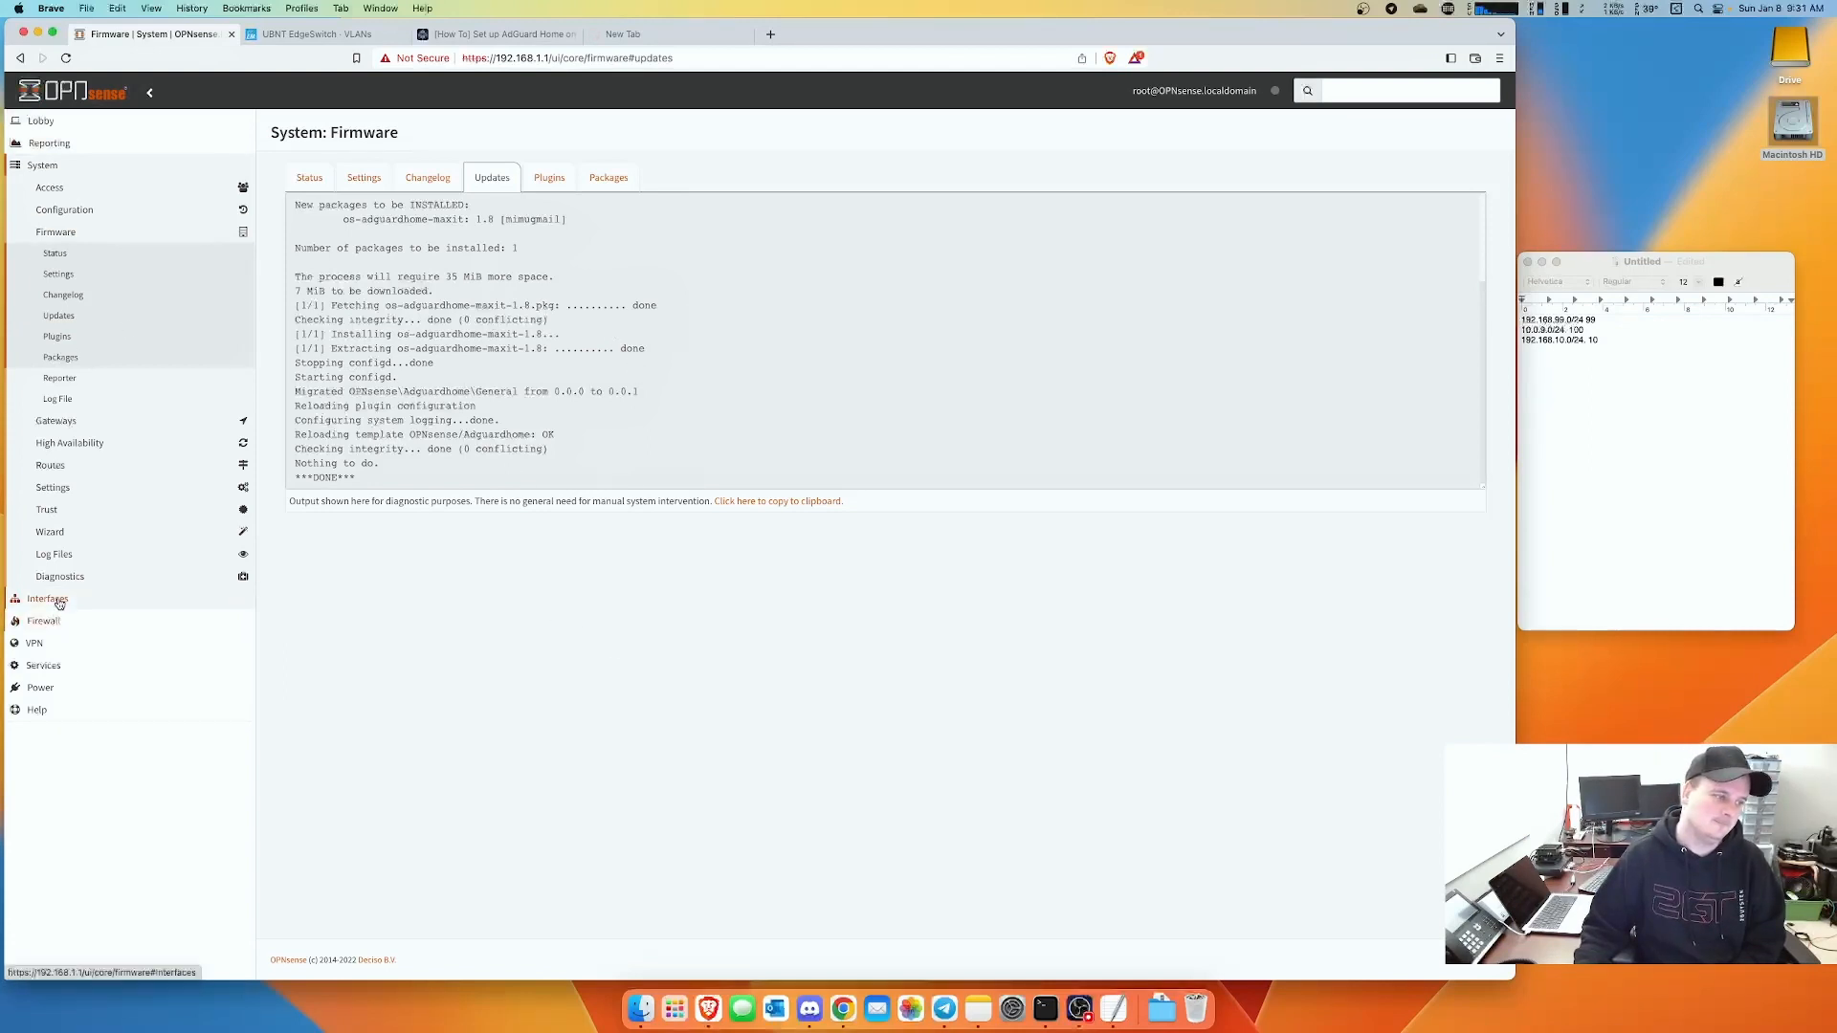
- Enable and save the Adguardhome service under Services > Adguardhome > General, then load the 192.168.1.1:3000 setup page
left_click(54, 667)
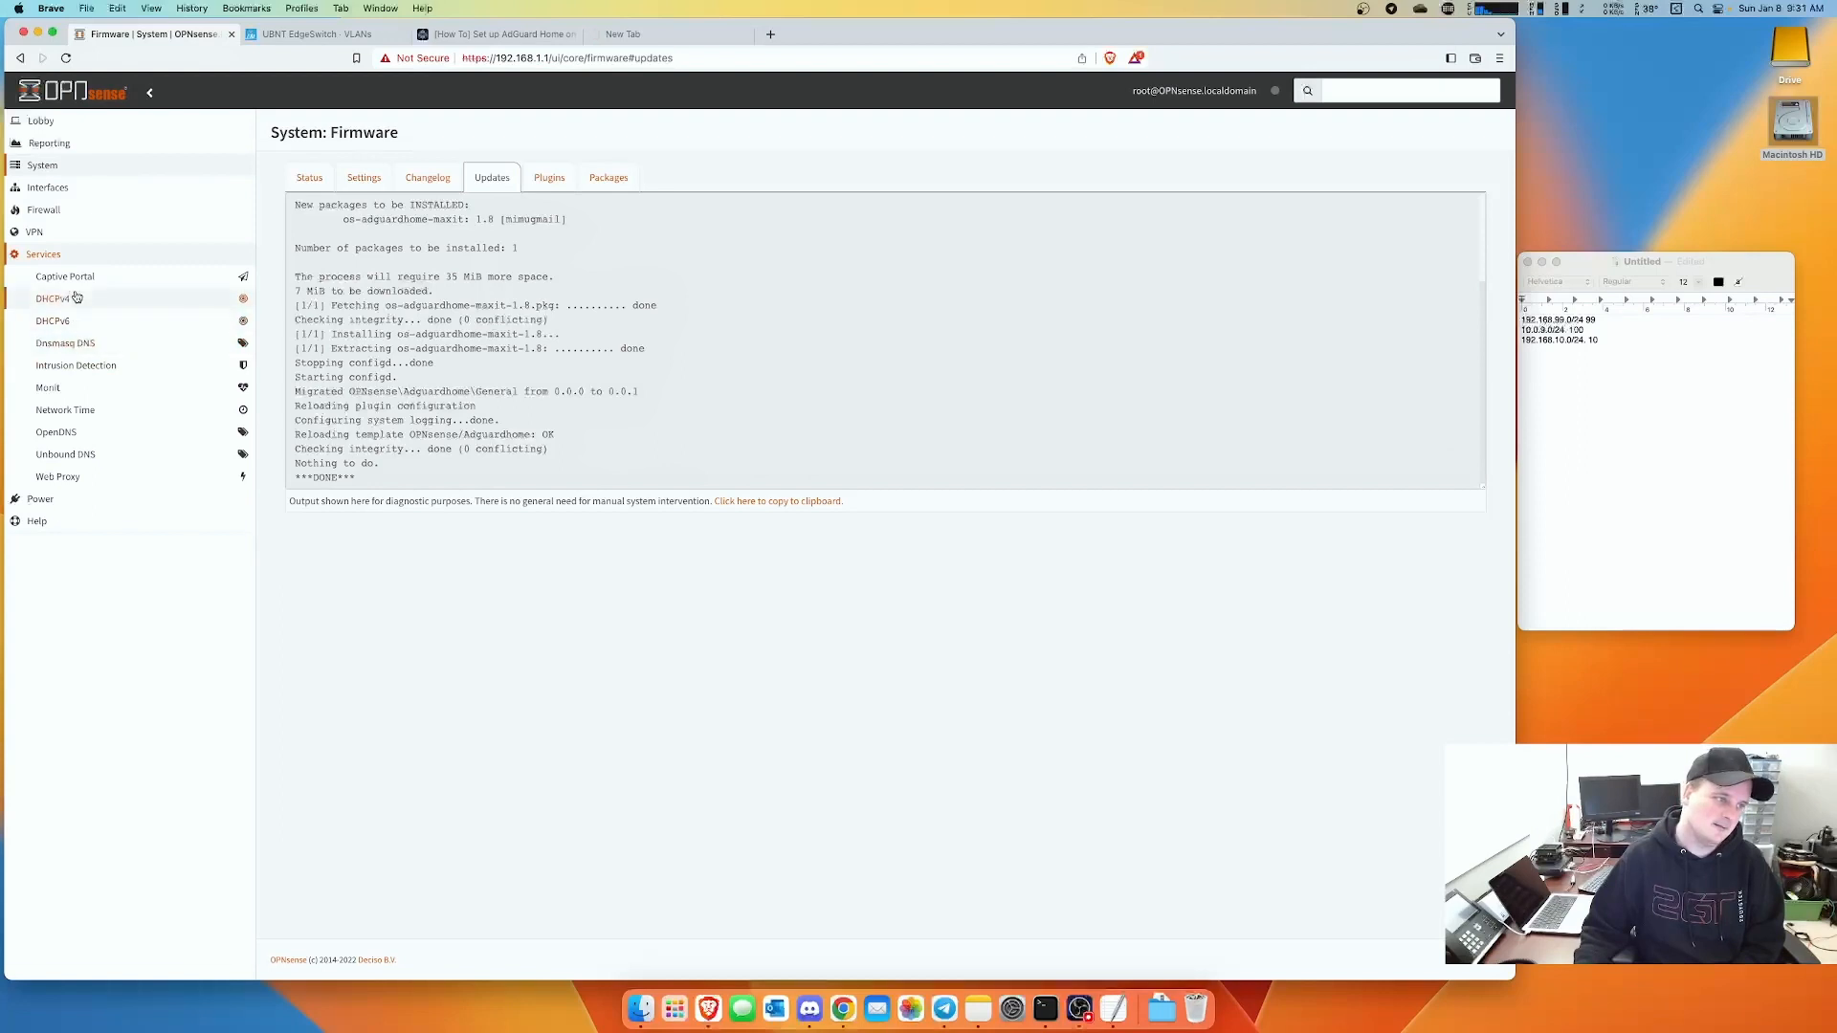
left_click(64, 102)
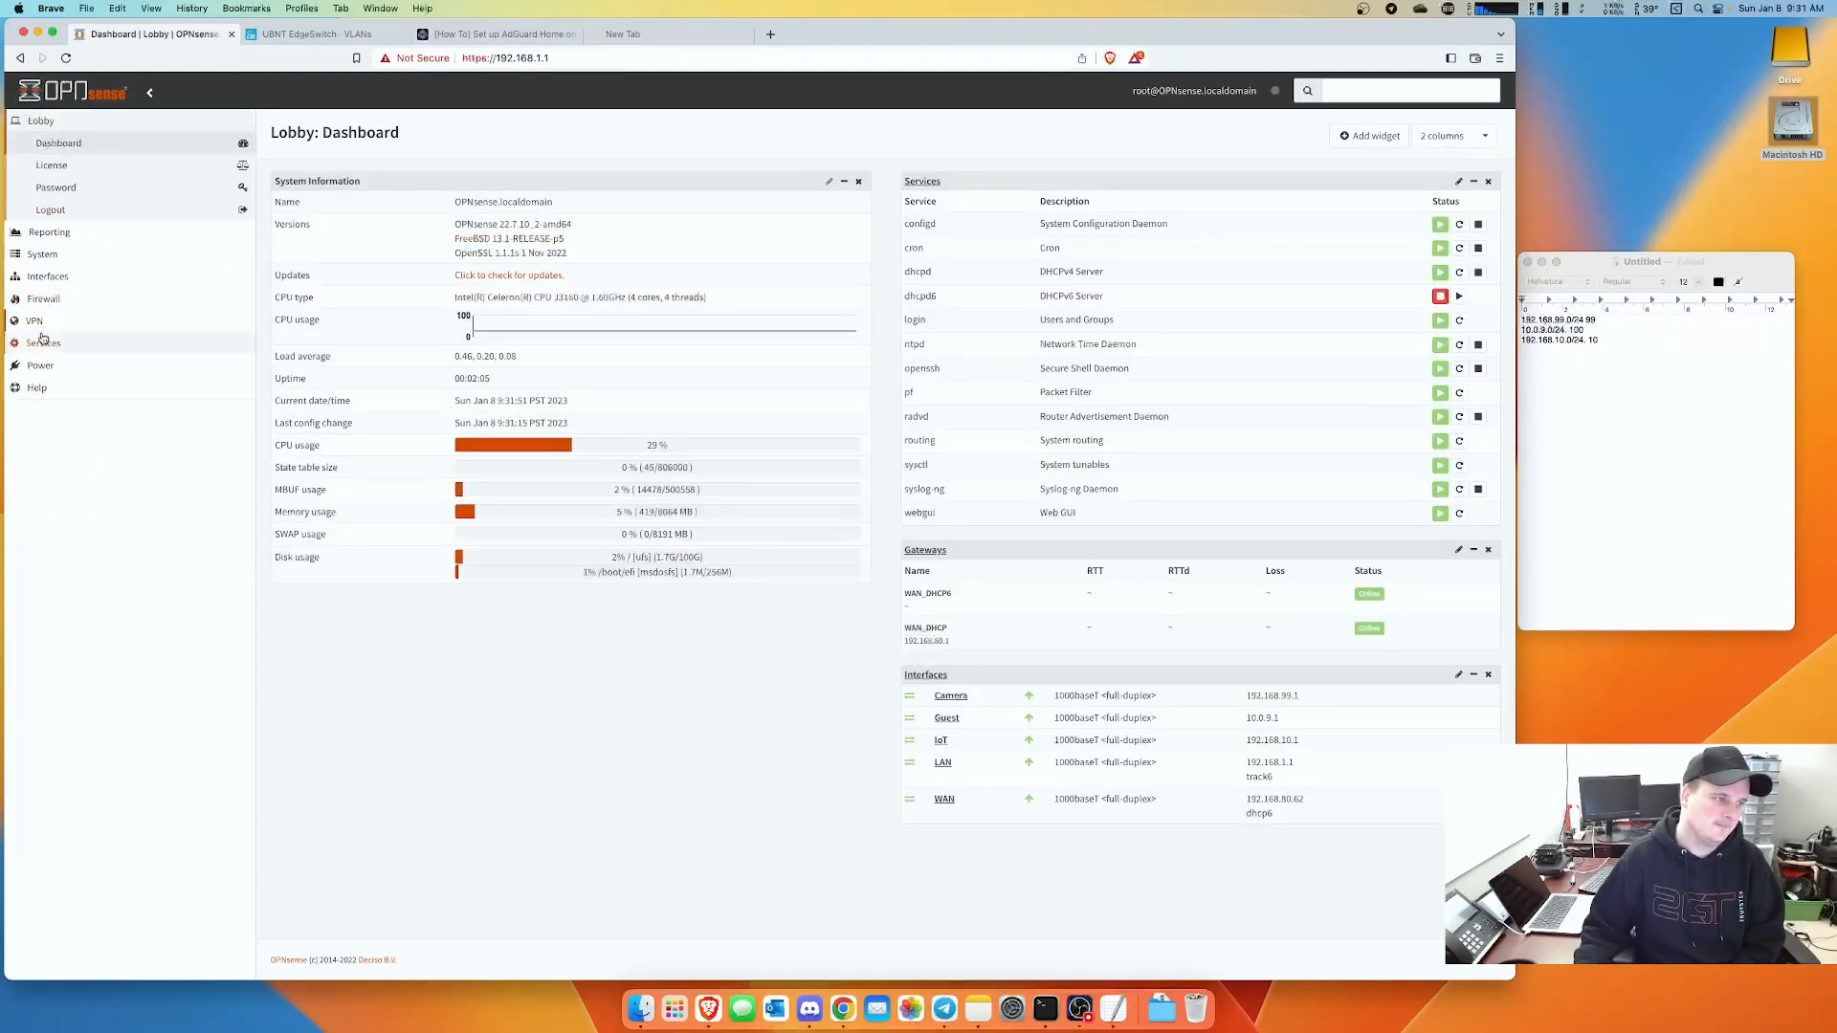
left_click(181, 345)
left_click(69, 278)
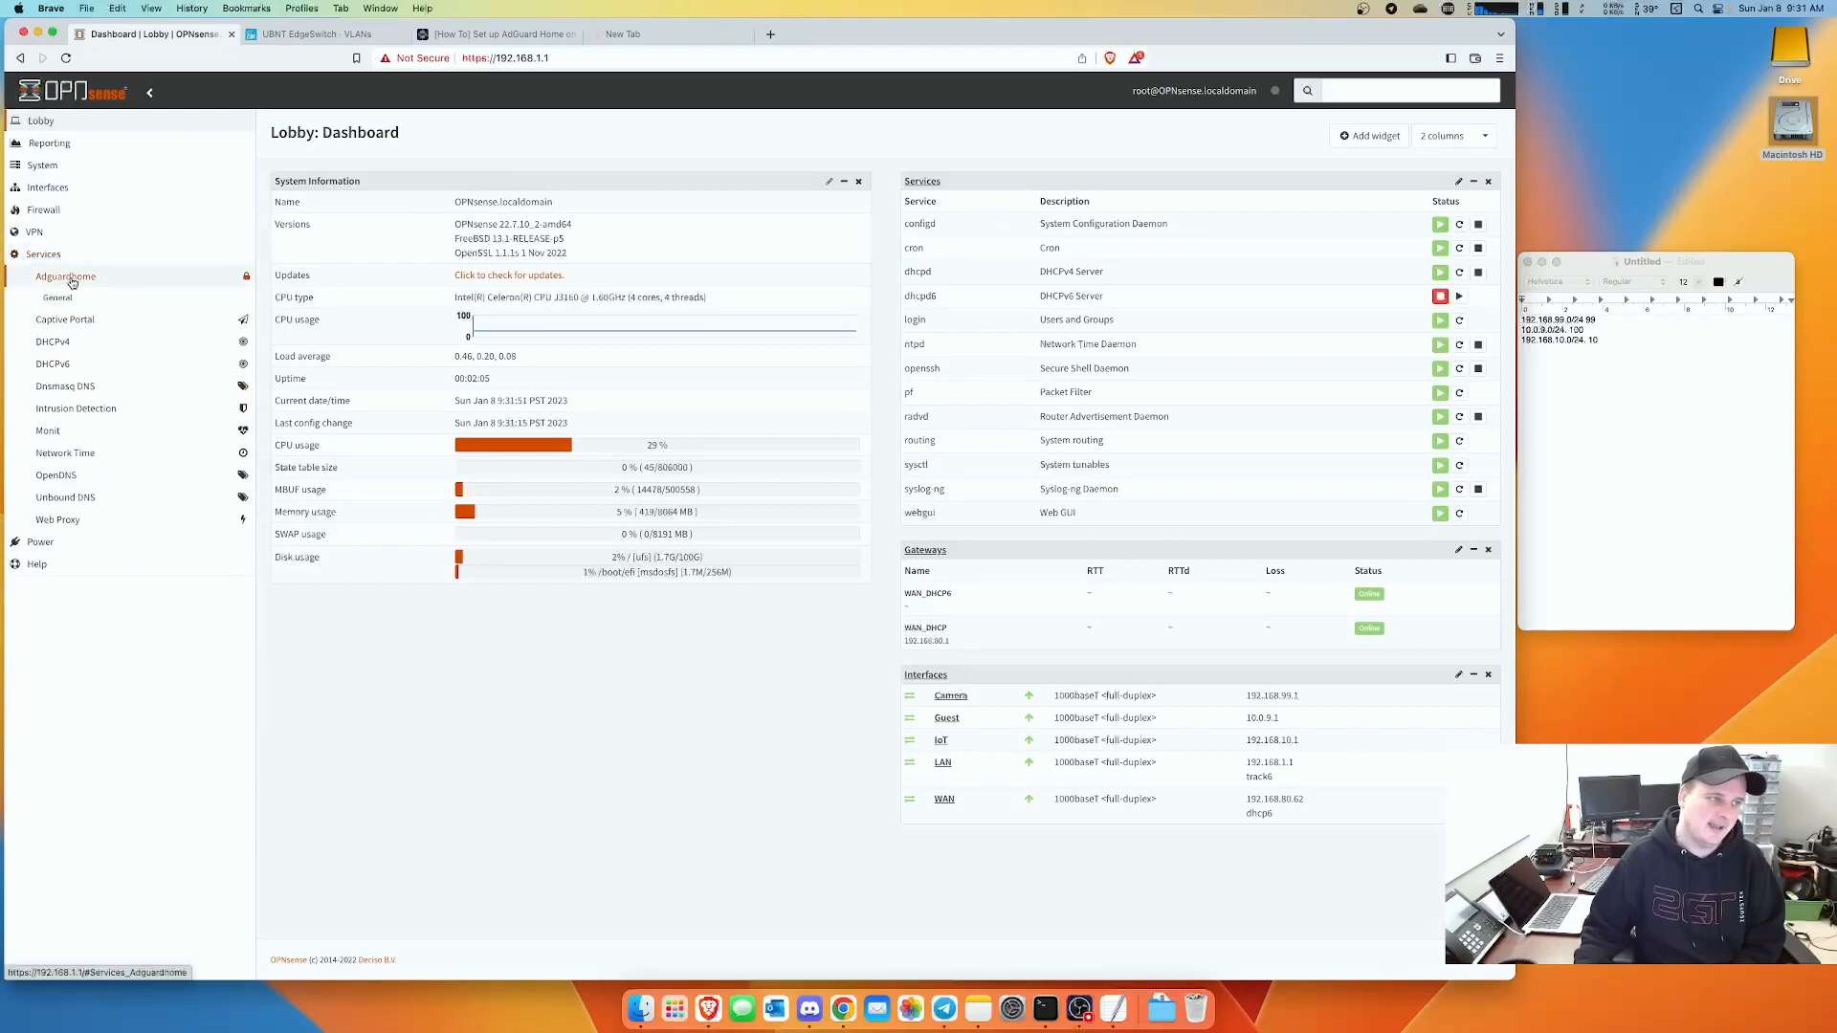
left_click(58, 299)
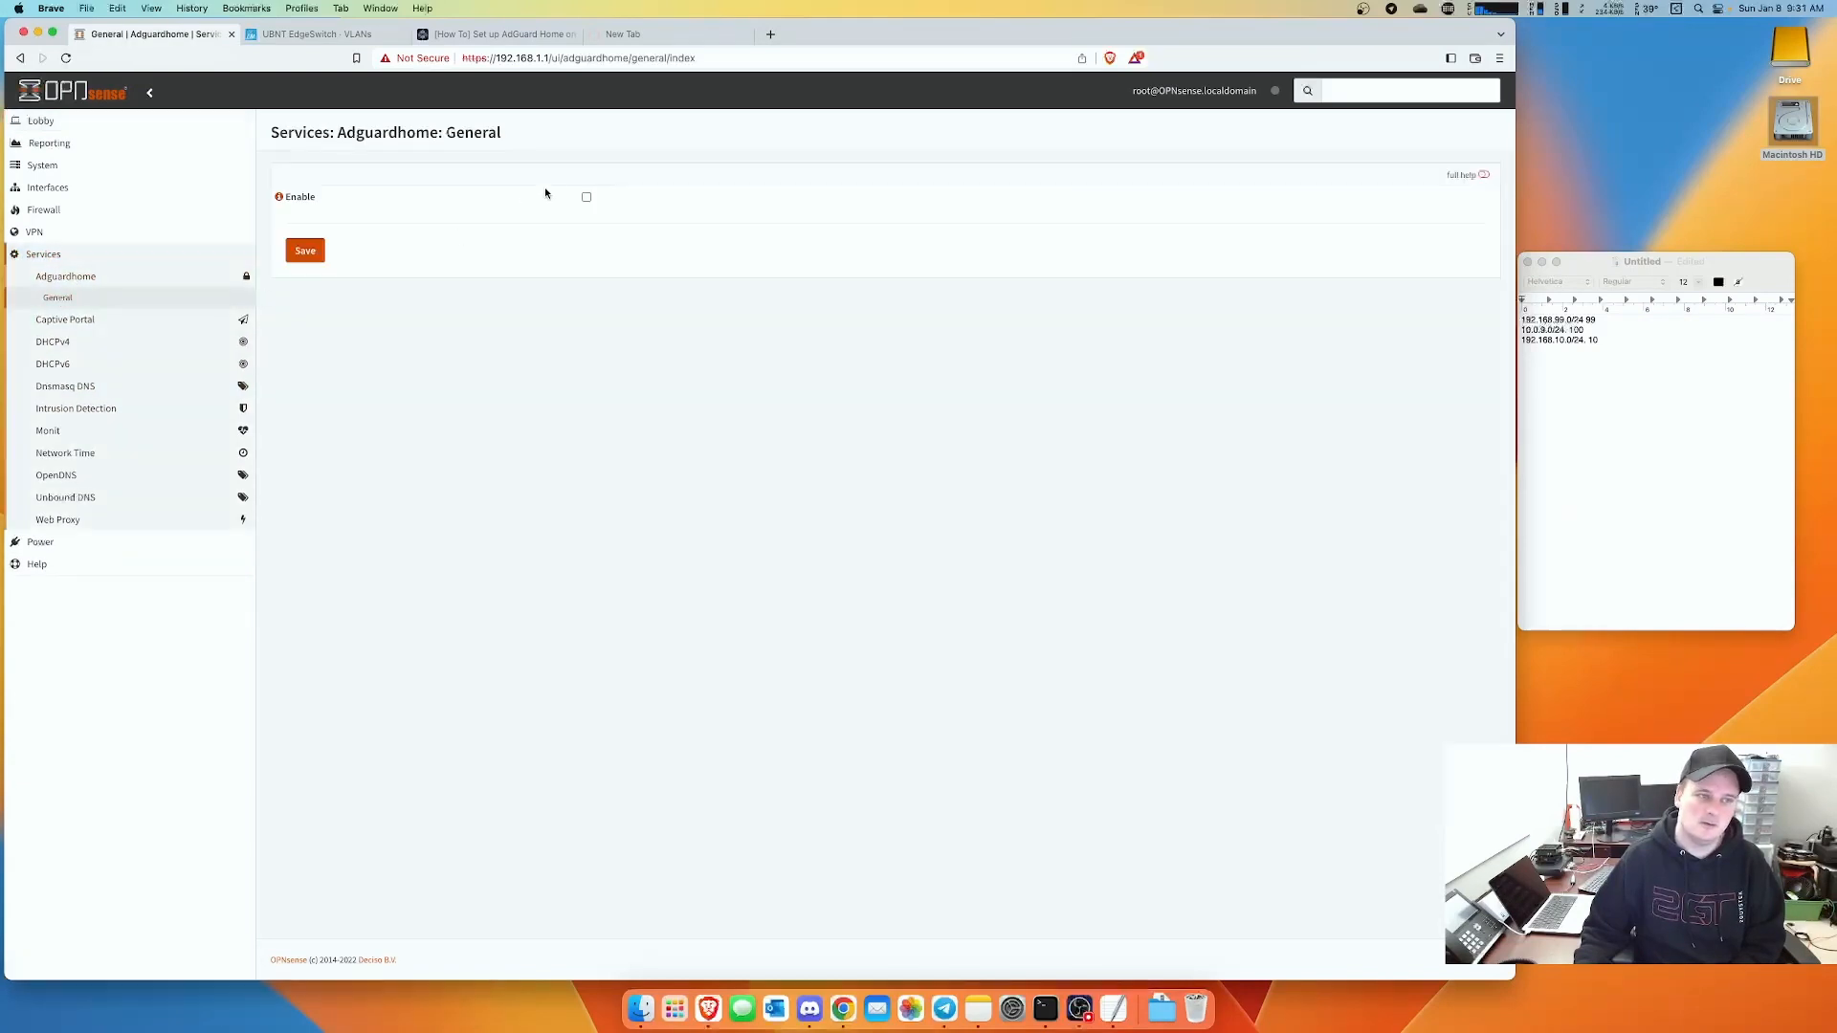
left_click(586, 197)
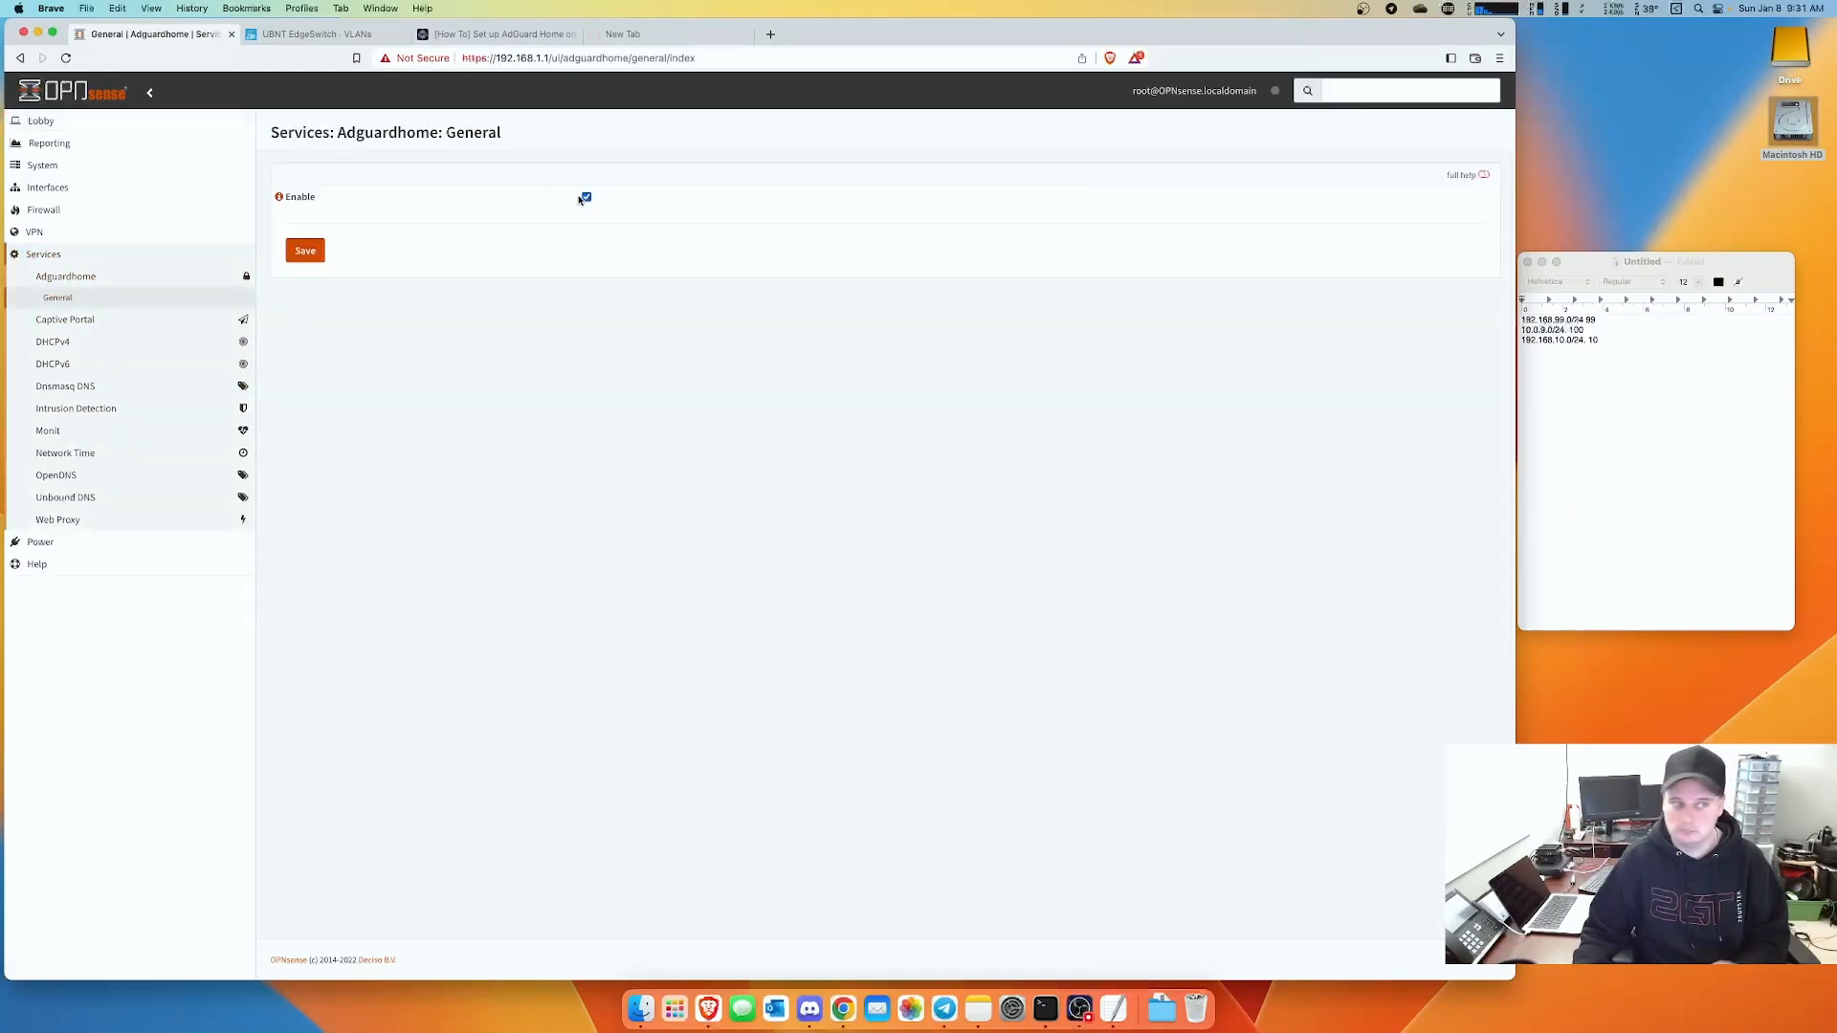
left_click(306, 251)
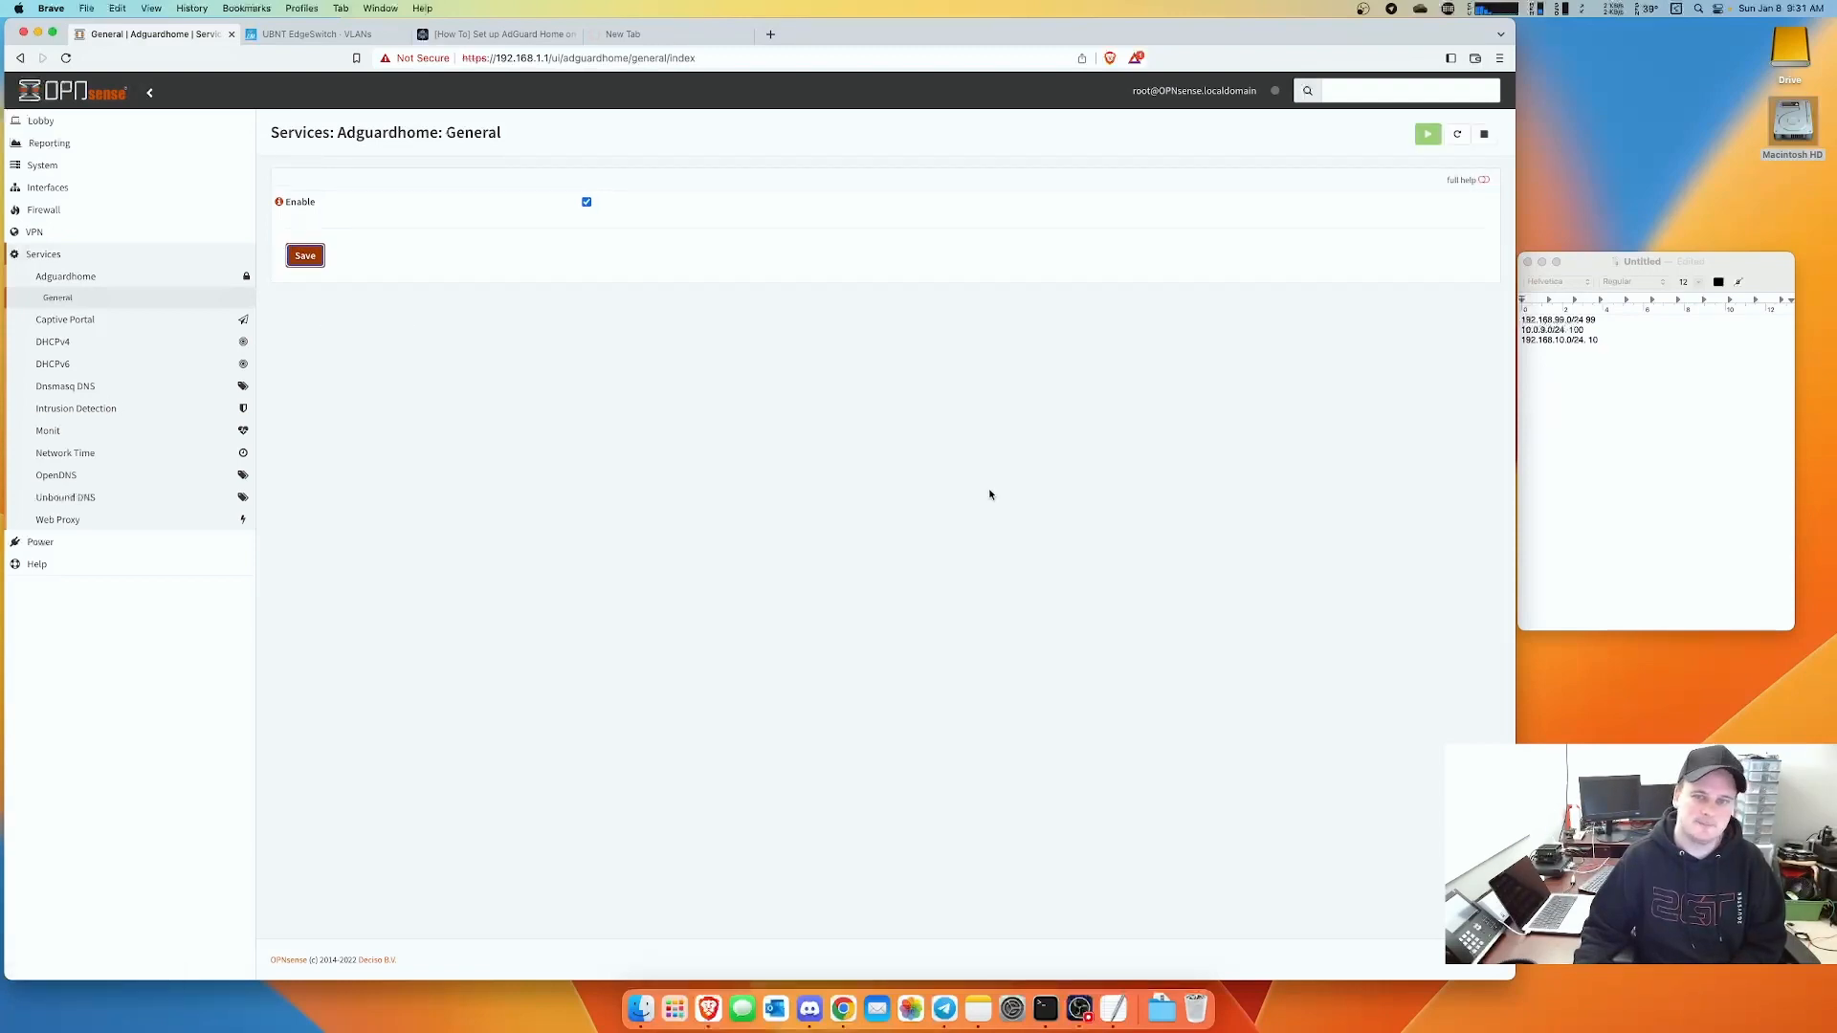
left_click(622, 33)
left_click(520, 60)
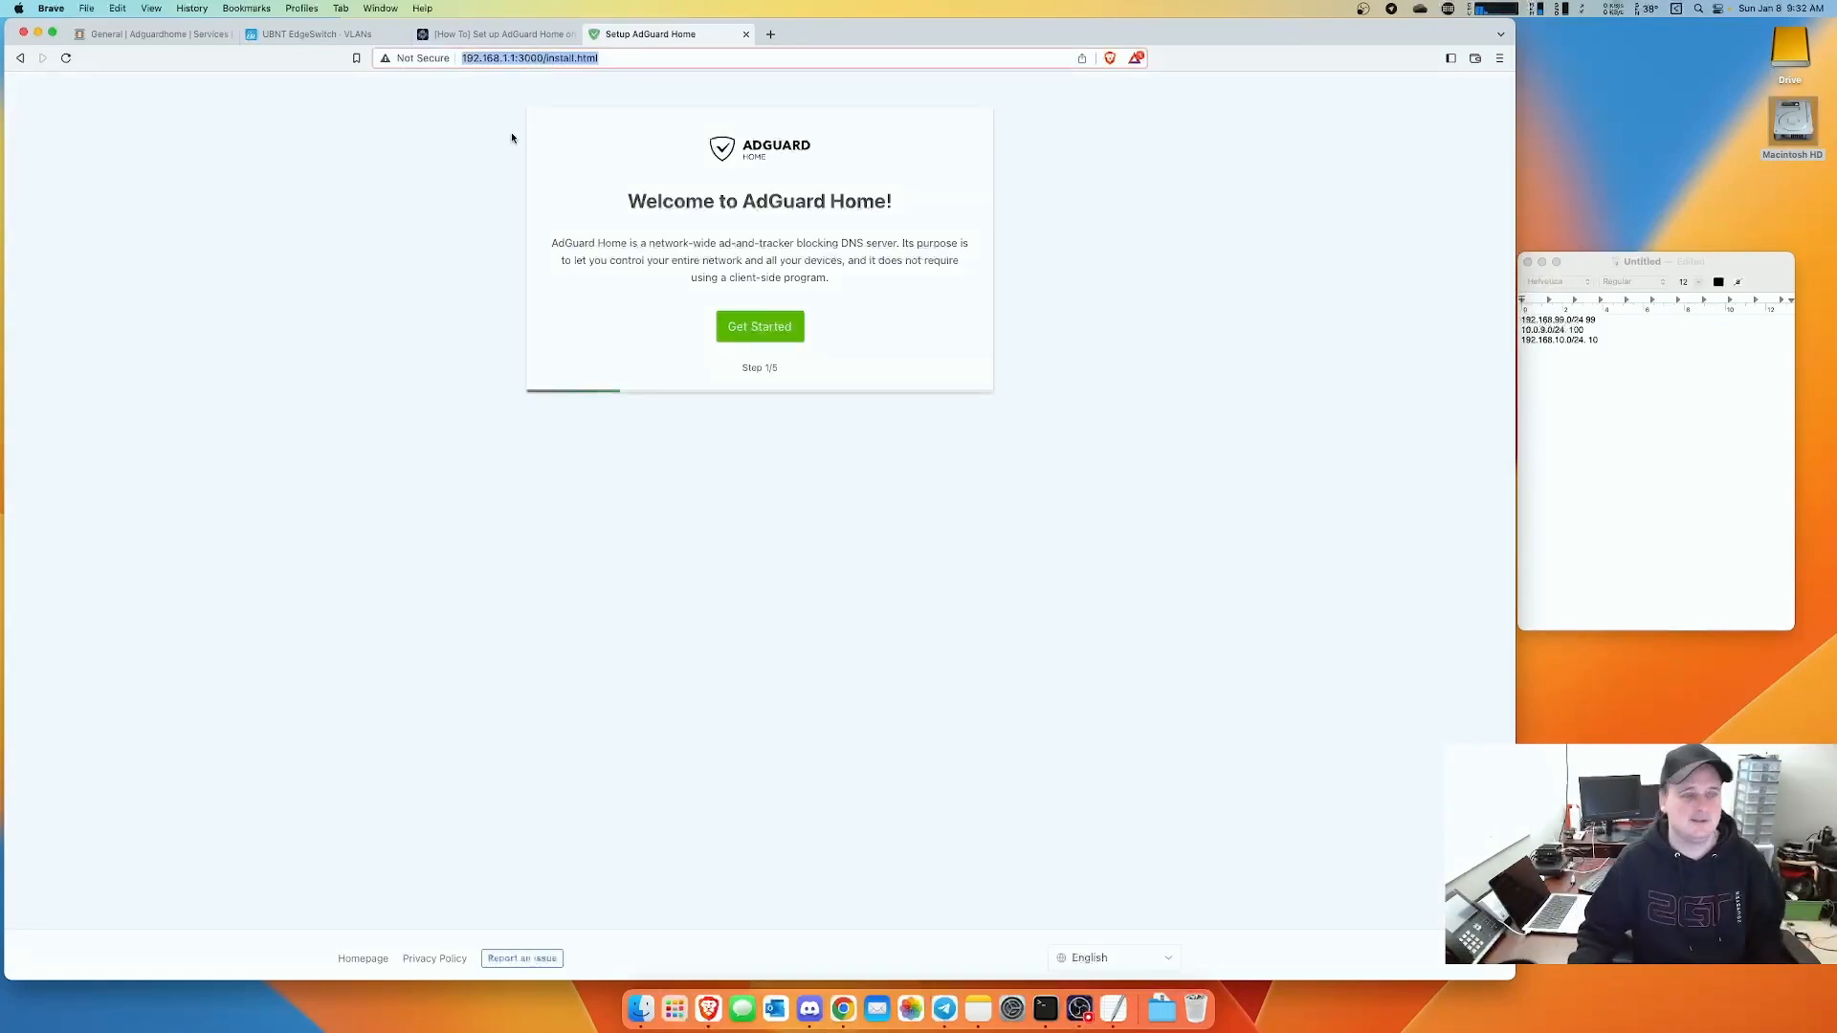
- Start the AdGuard Home wizard with the admin web interface on igb1 - 192.168.1.1, port 3000
left_click(758, 328)
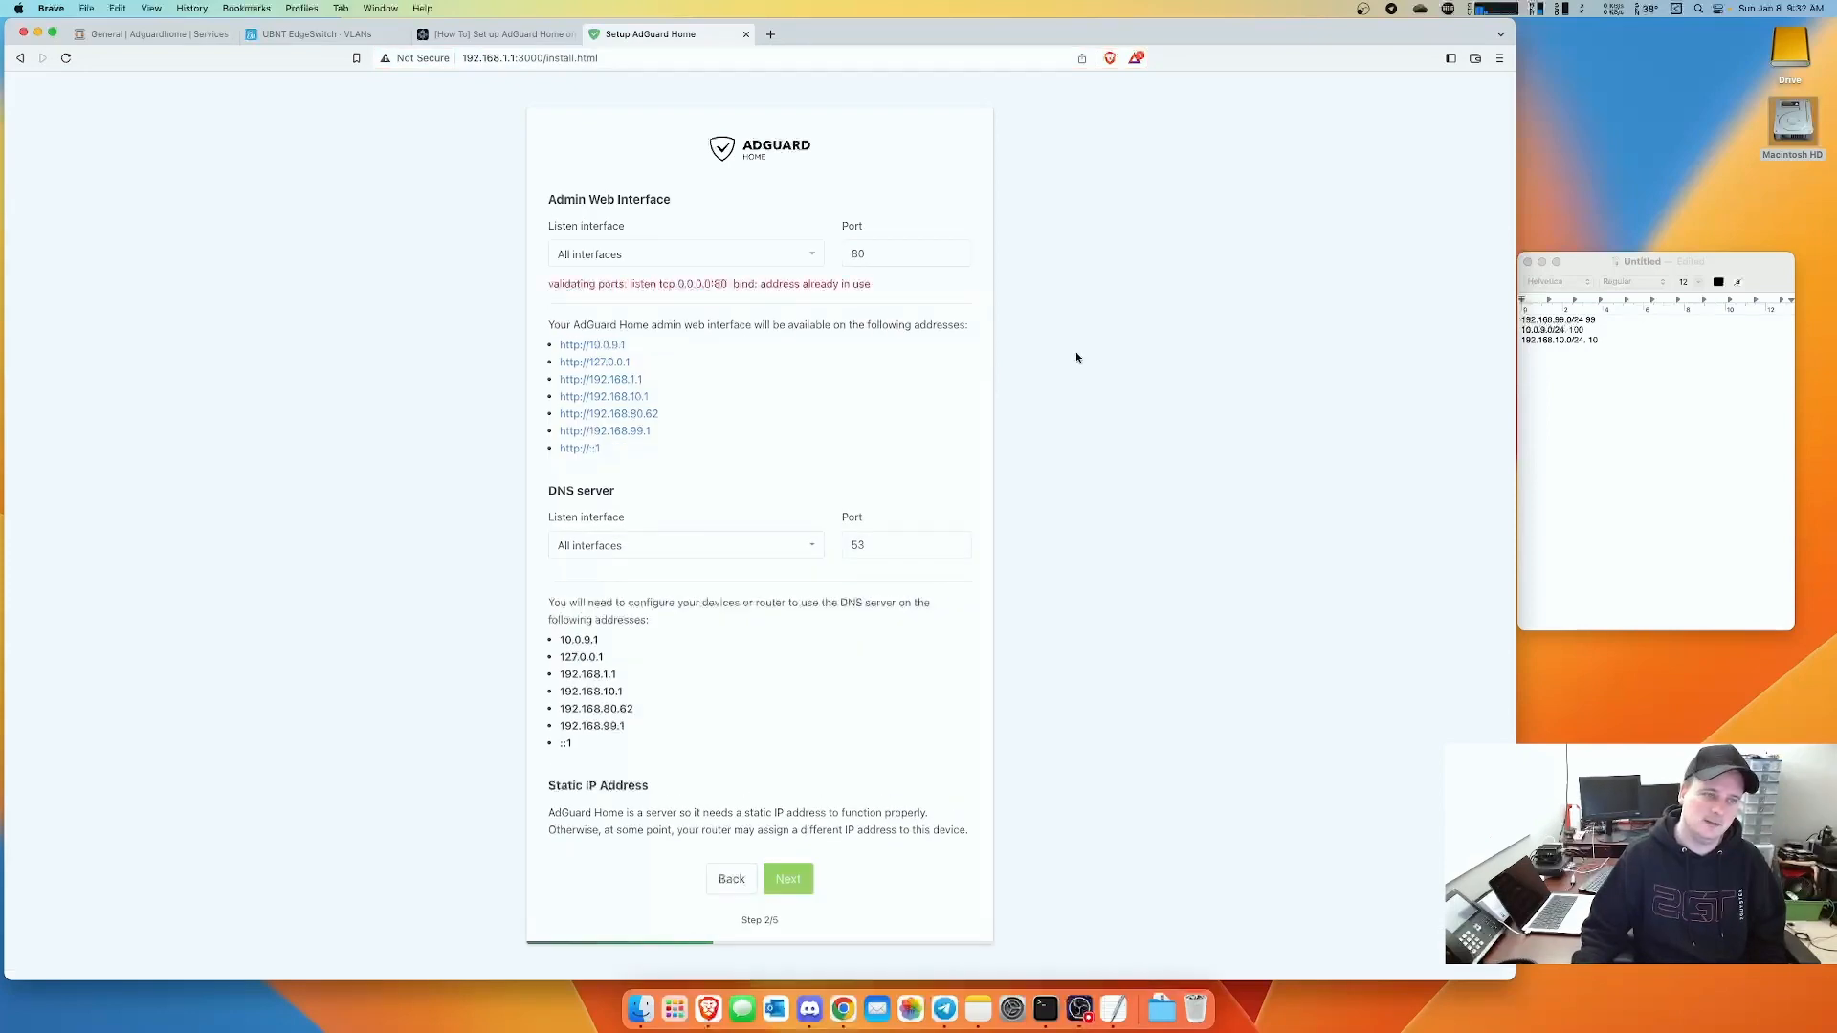
left_click(722, 265)
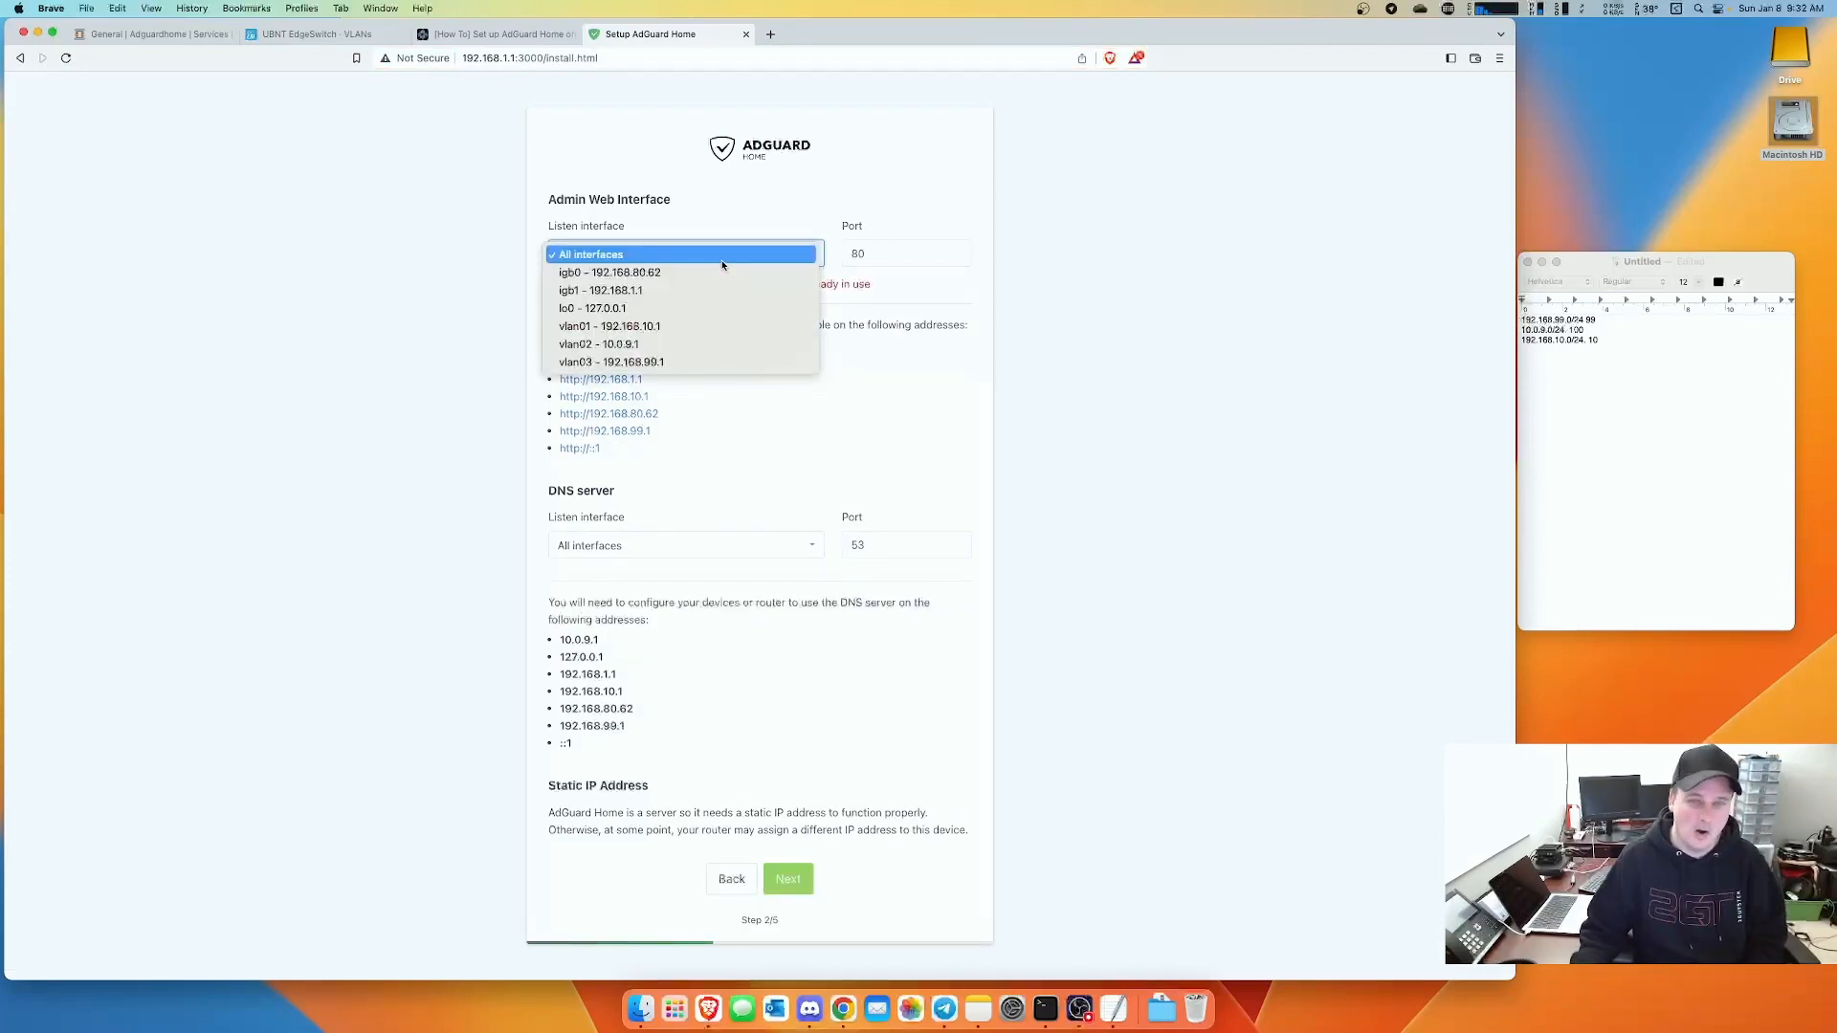
left_click(635, 295)
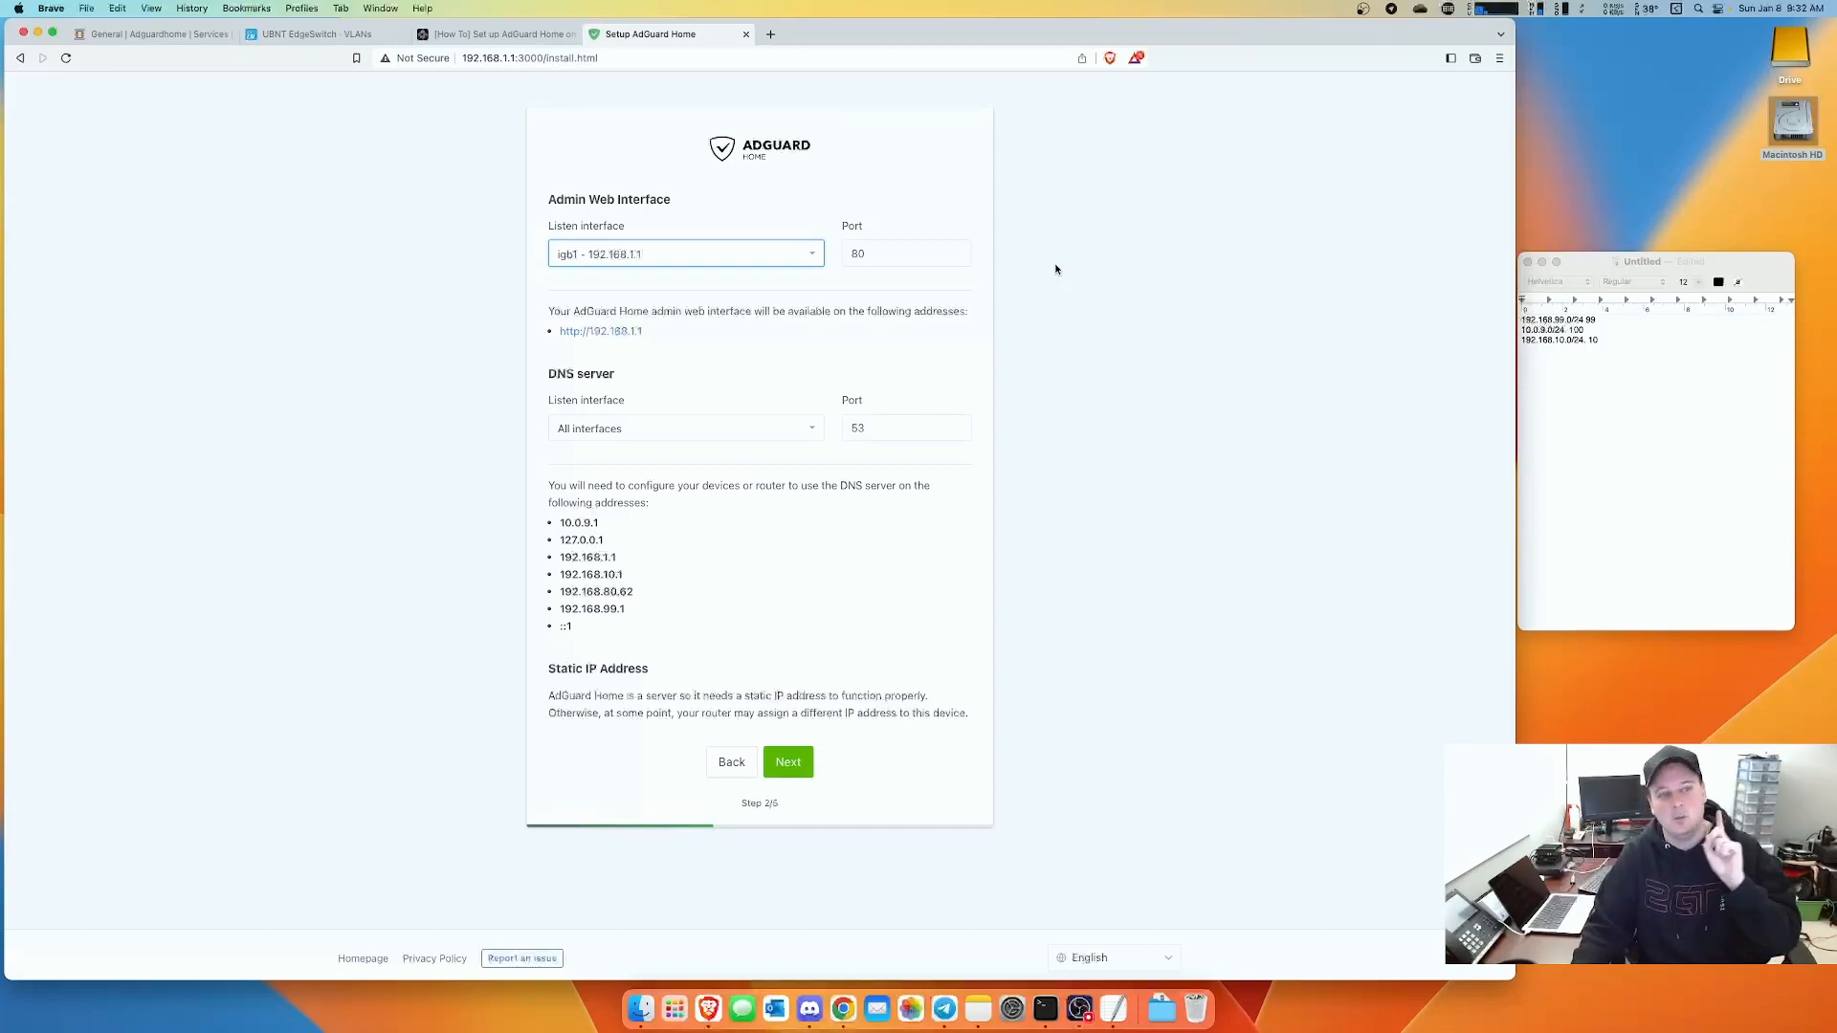
key("Tab")
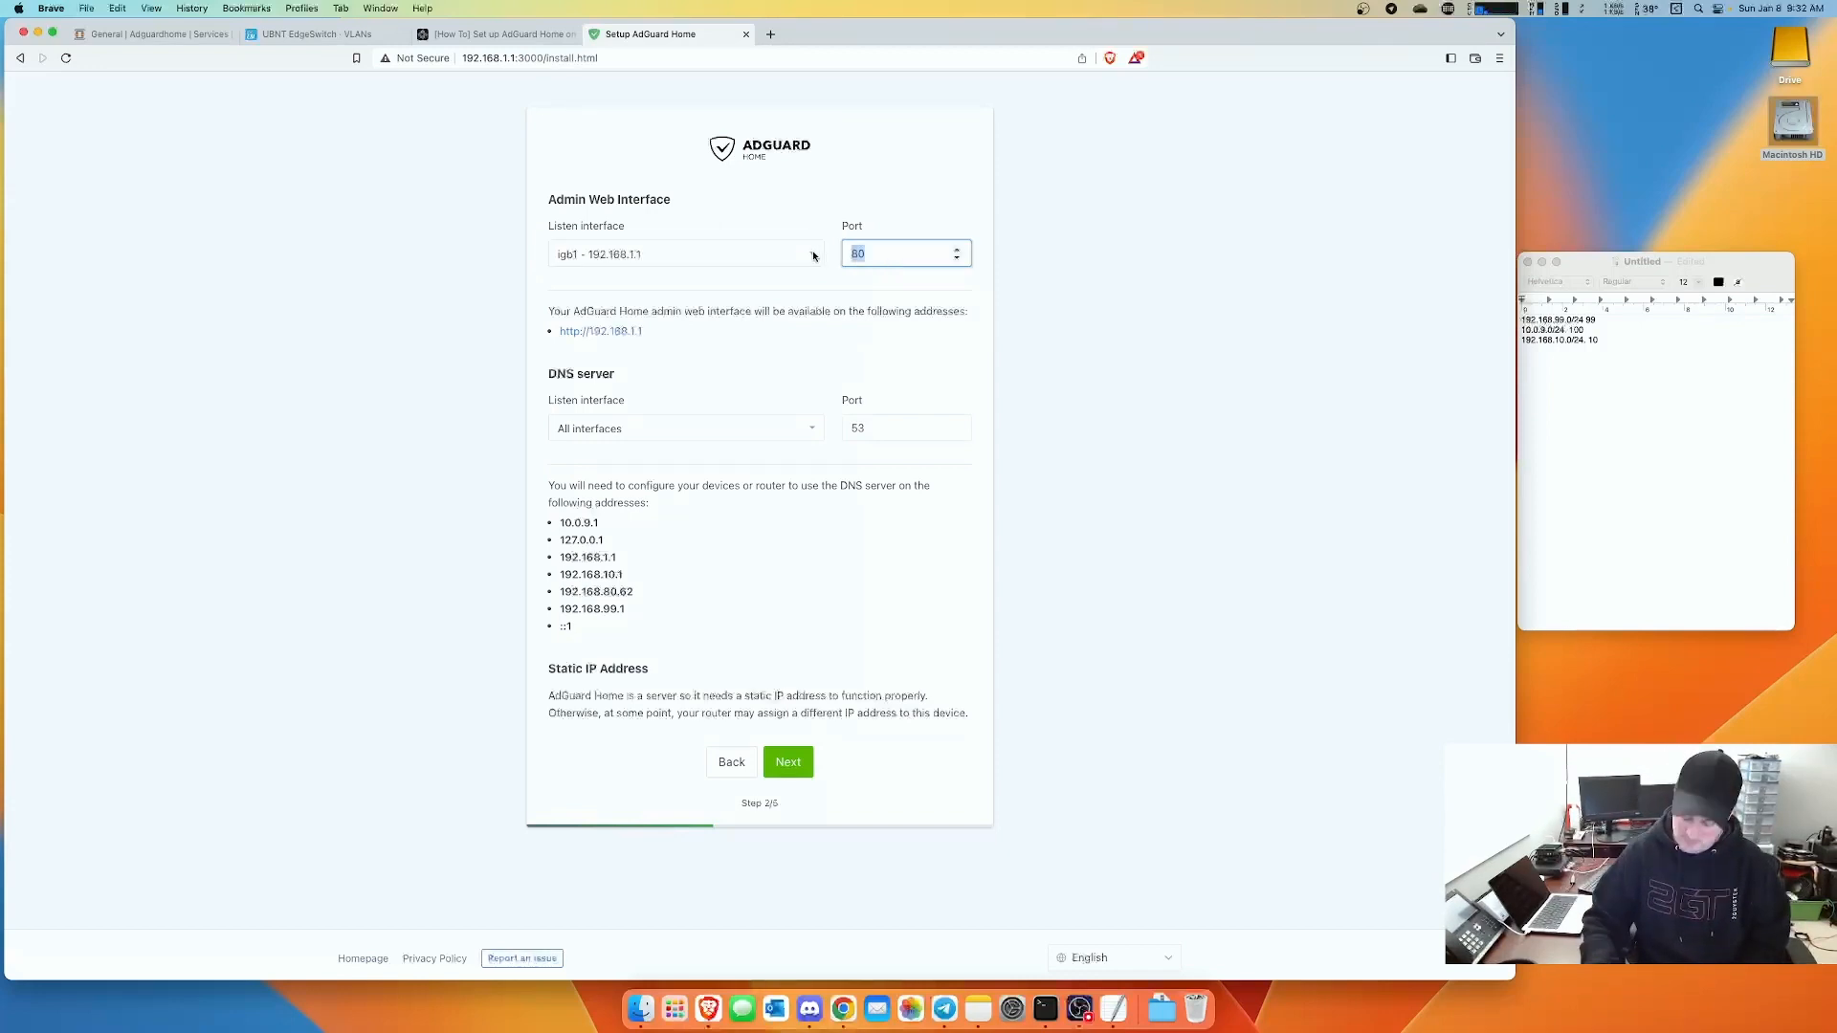
type("3000")
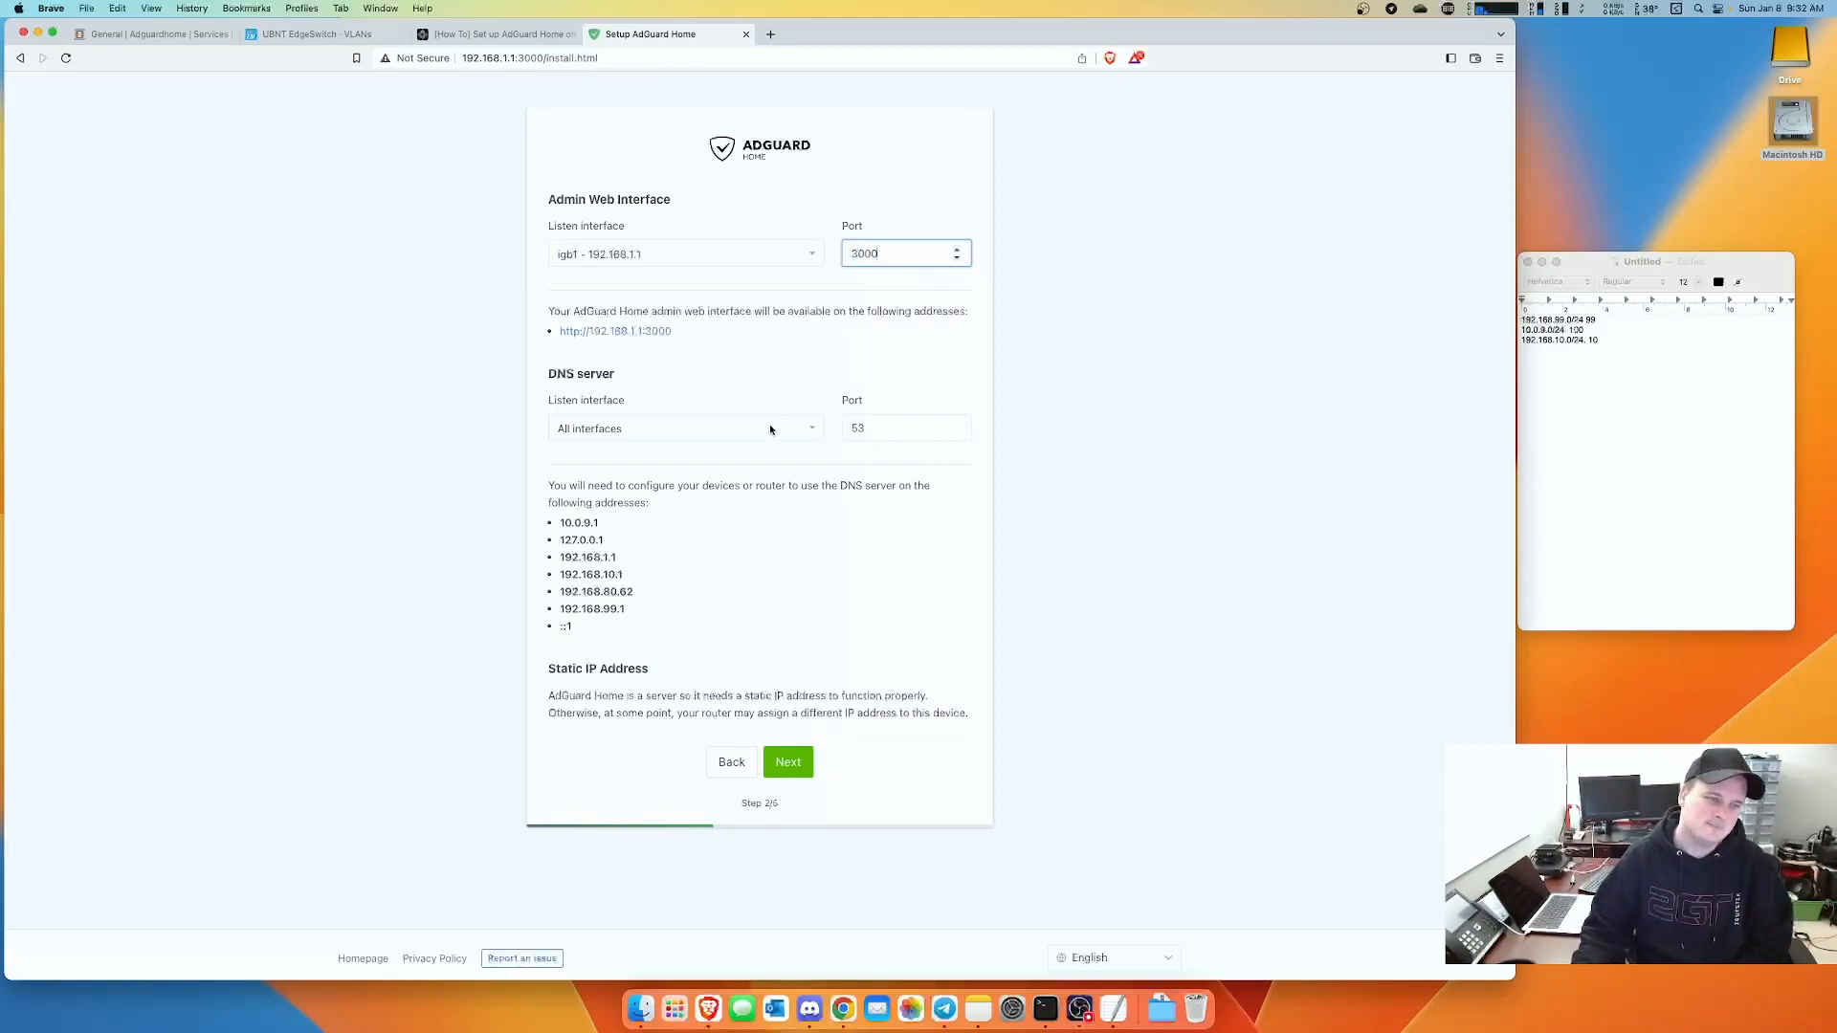
left_click(770, 429)
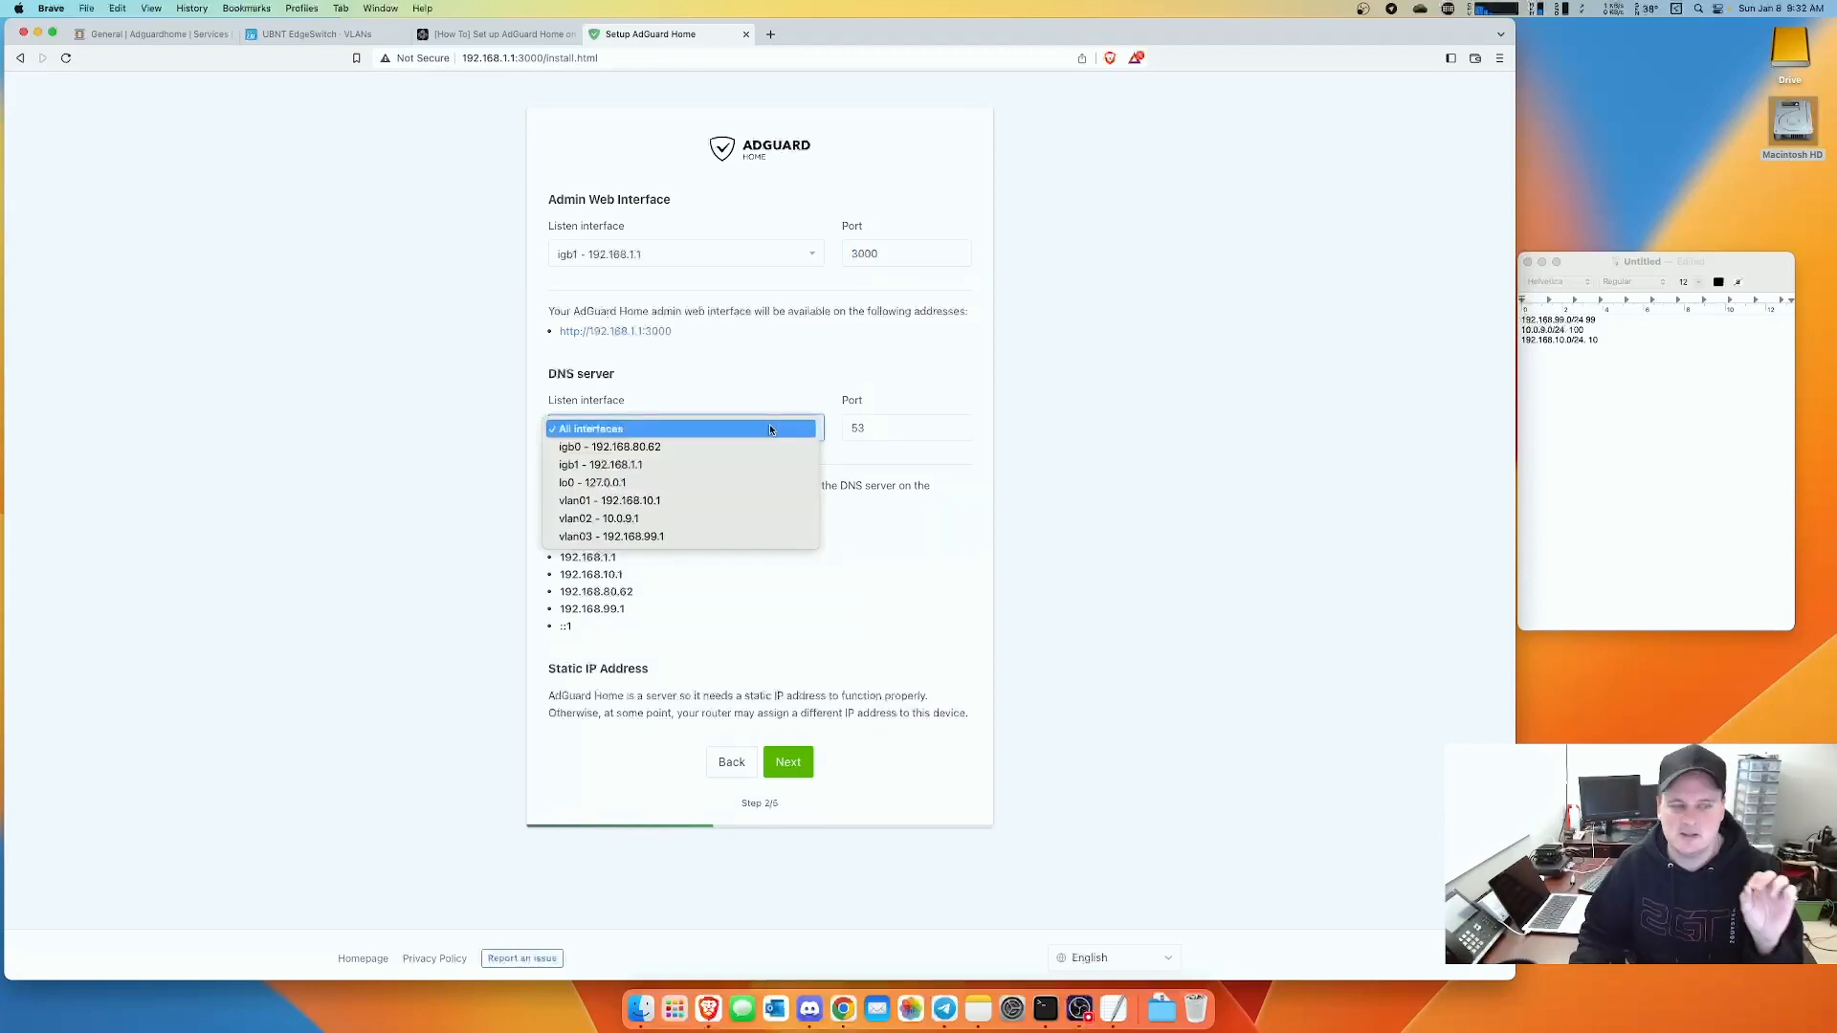
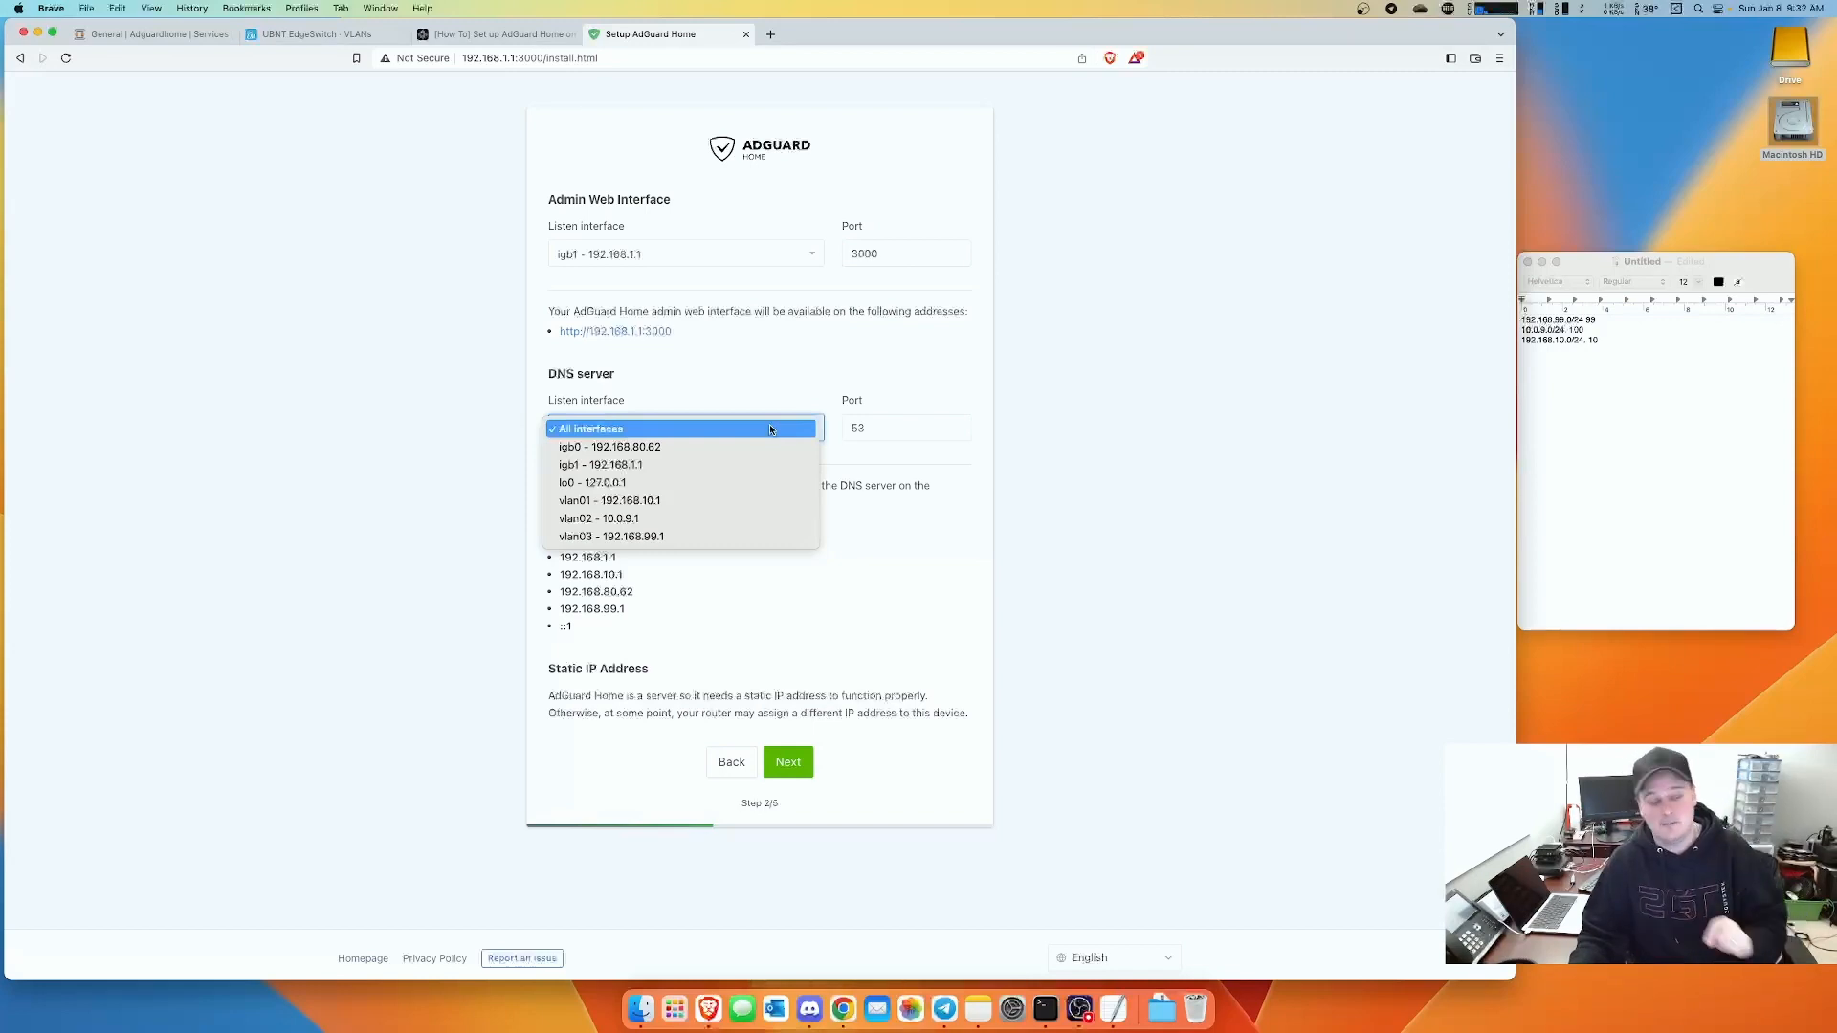
- Keep AdGuard's DNS server on All interfaces, port 53, and continue to Authentication
left_click(771, 429)
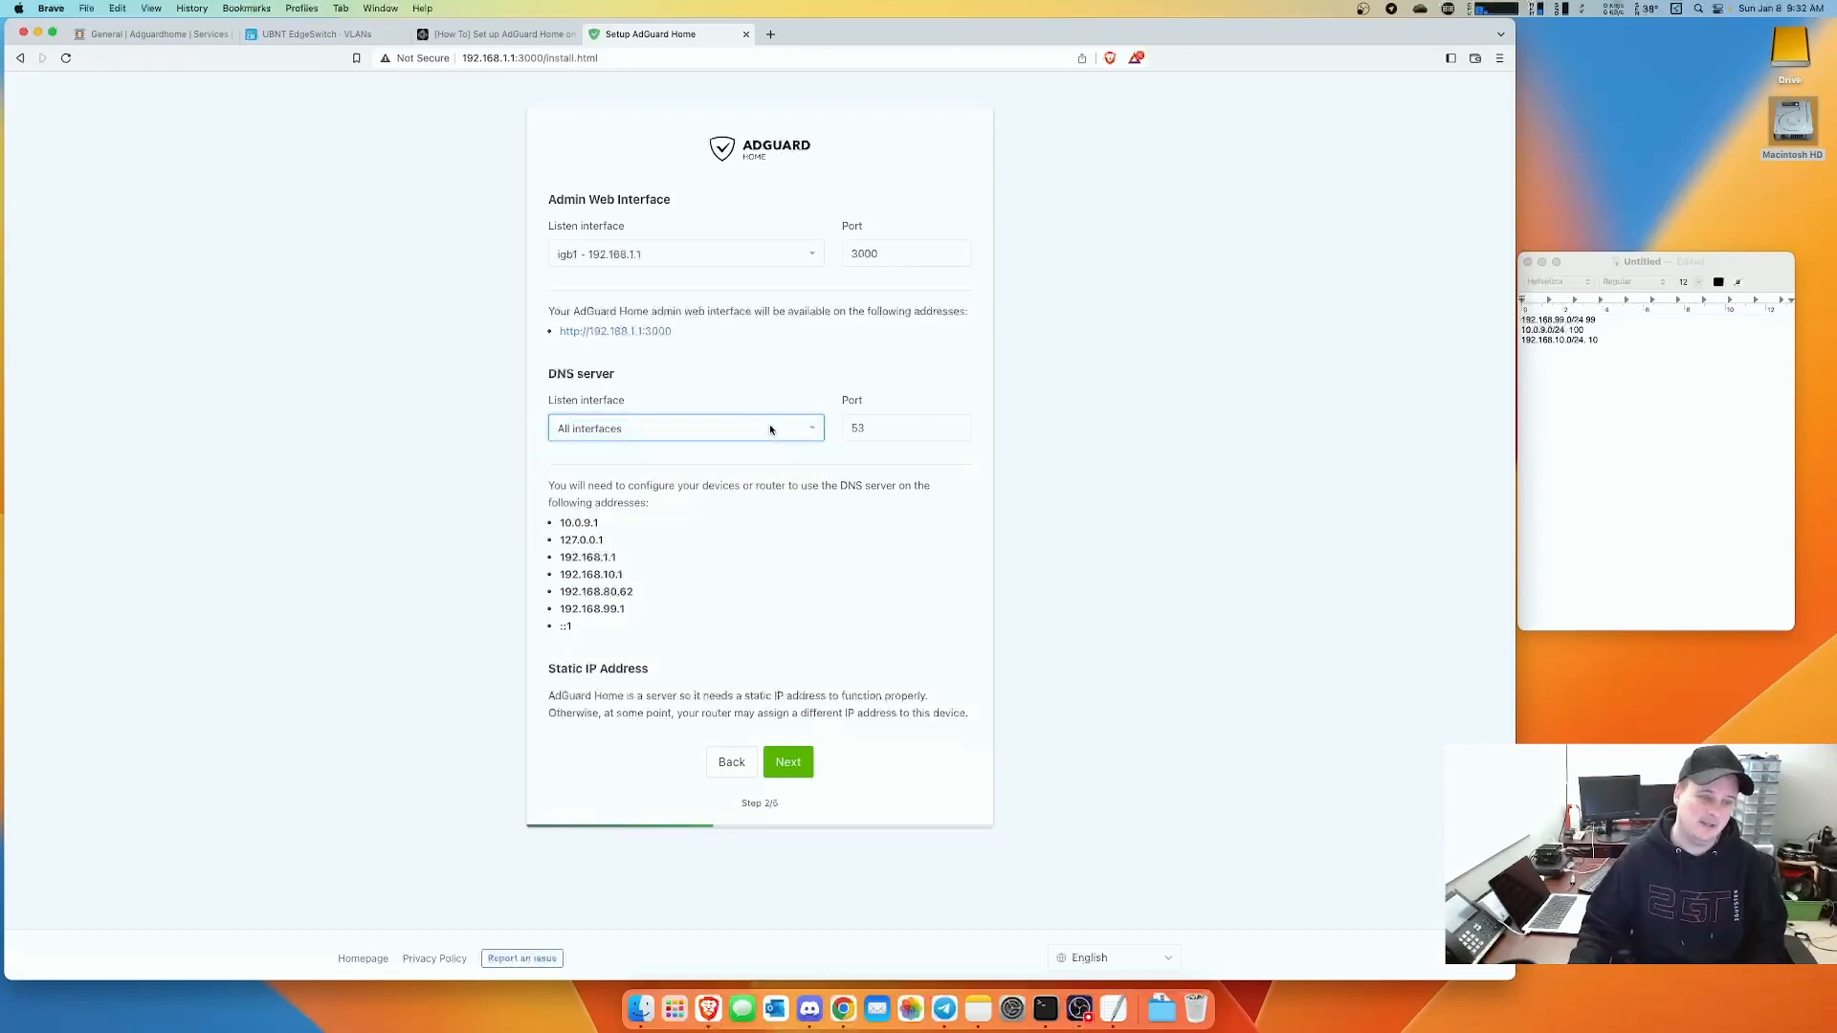
left_click(790, 762)
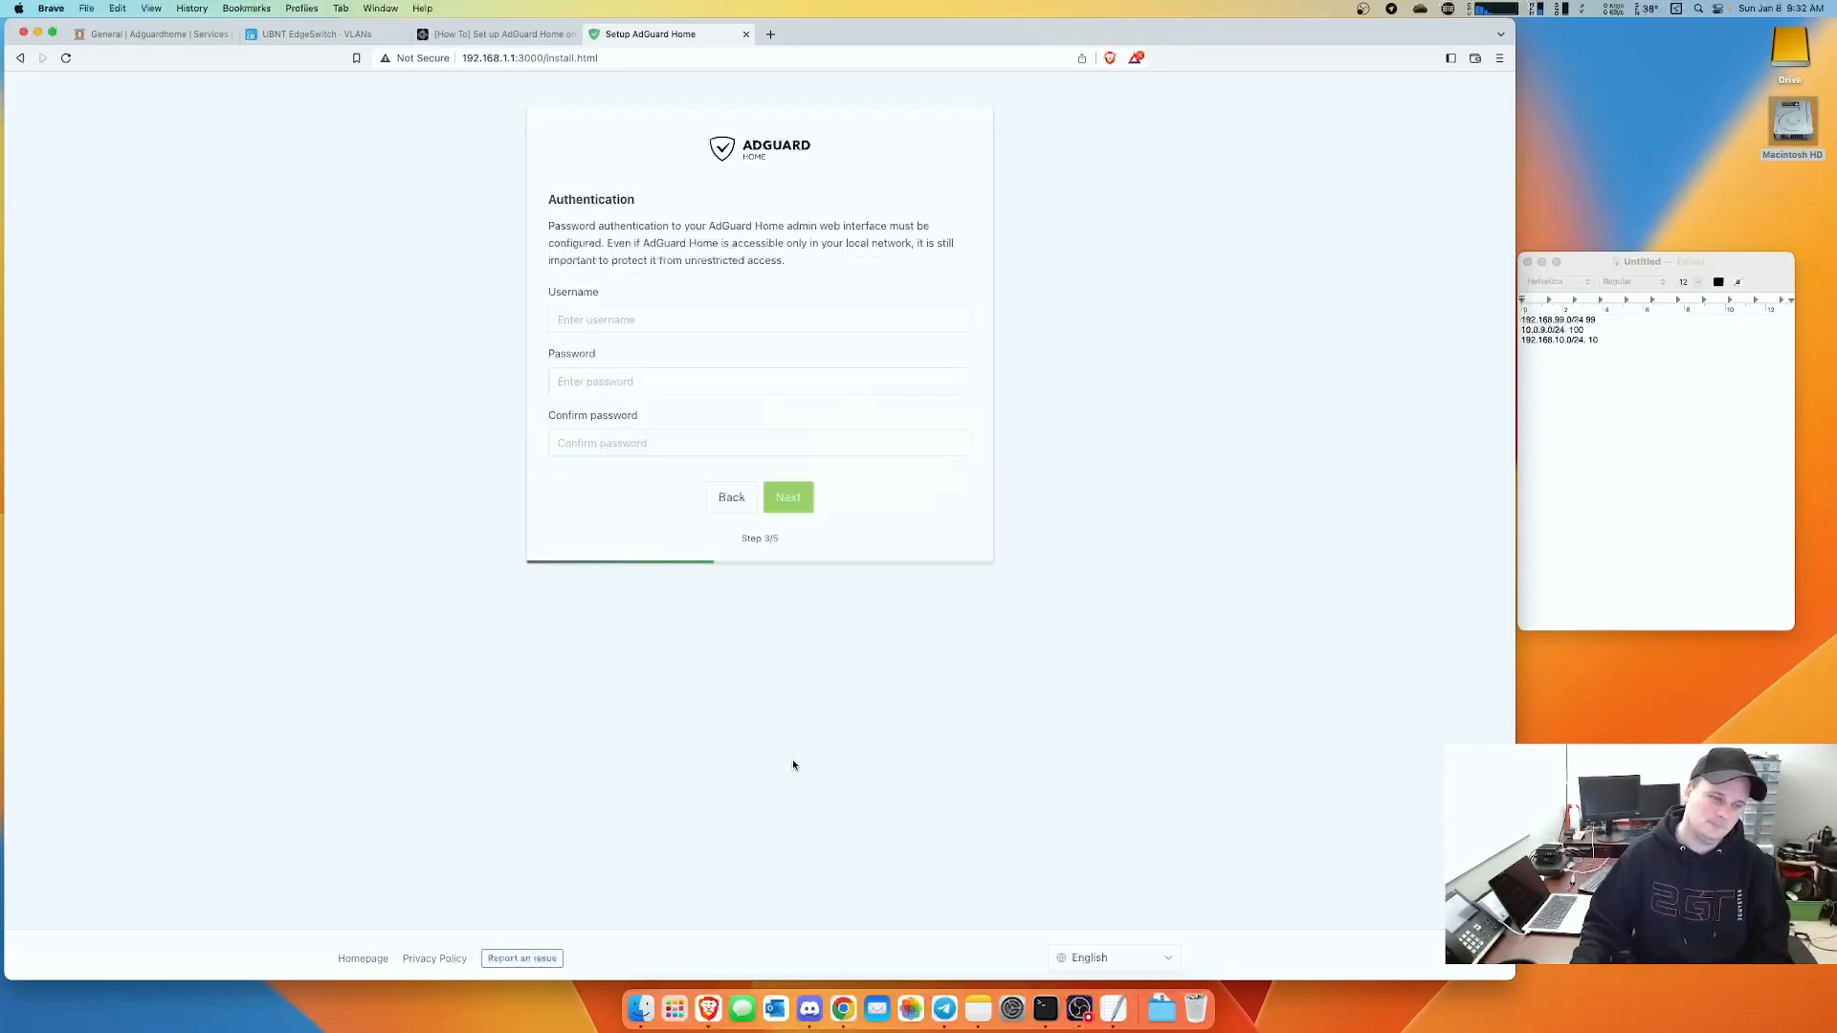
- Create the AdGuard Home admin login as user root with a confirmed password
left_click(579, 320)
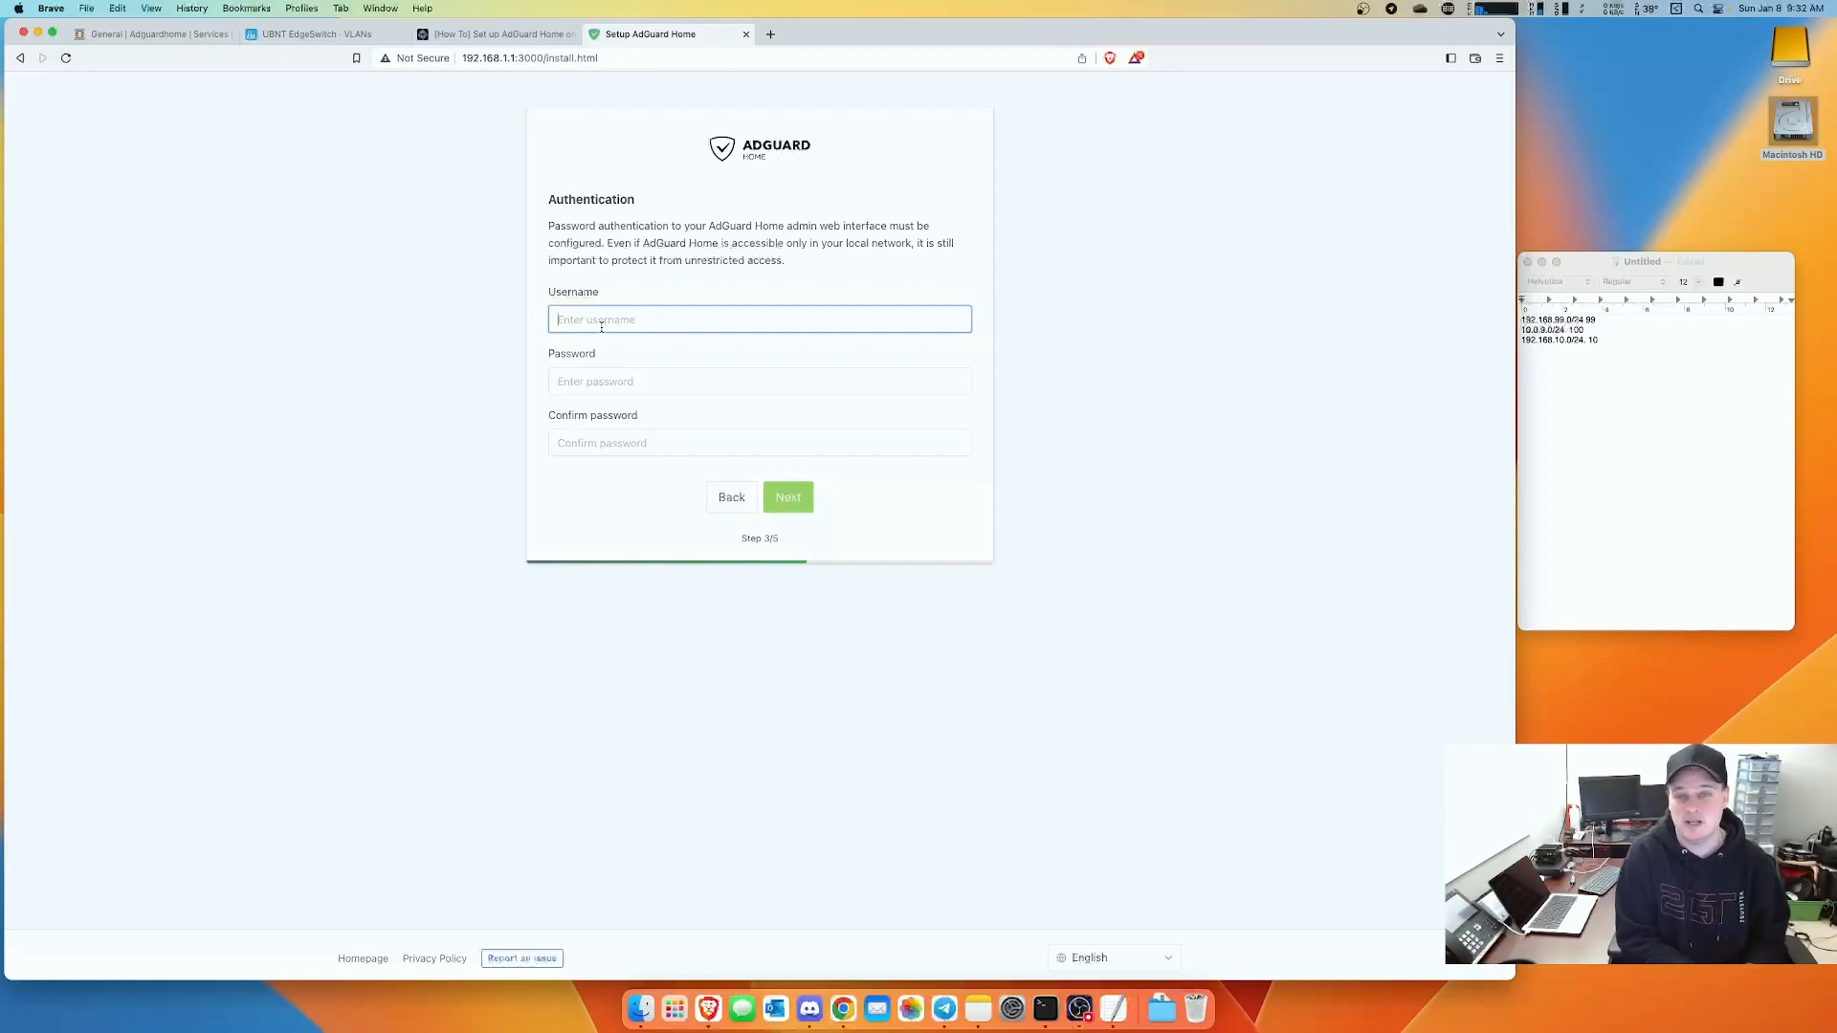
type("root")
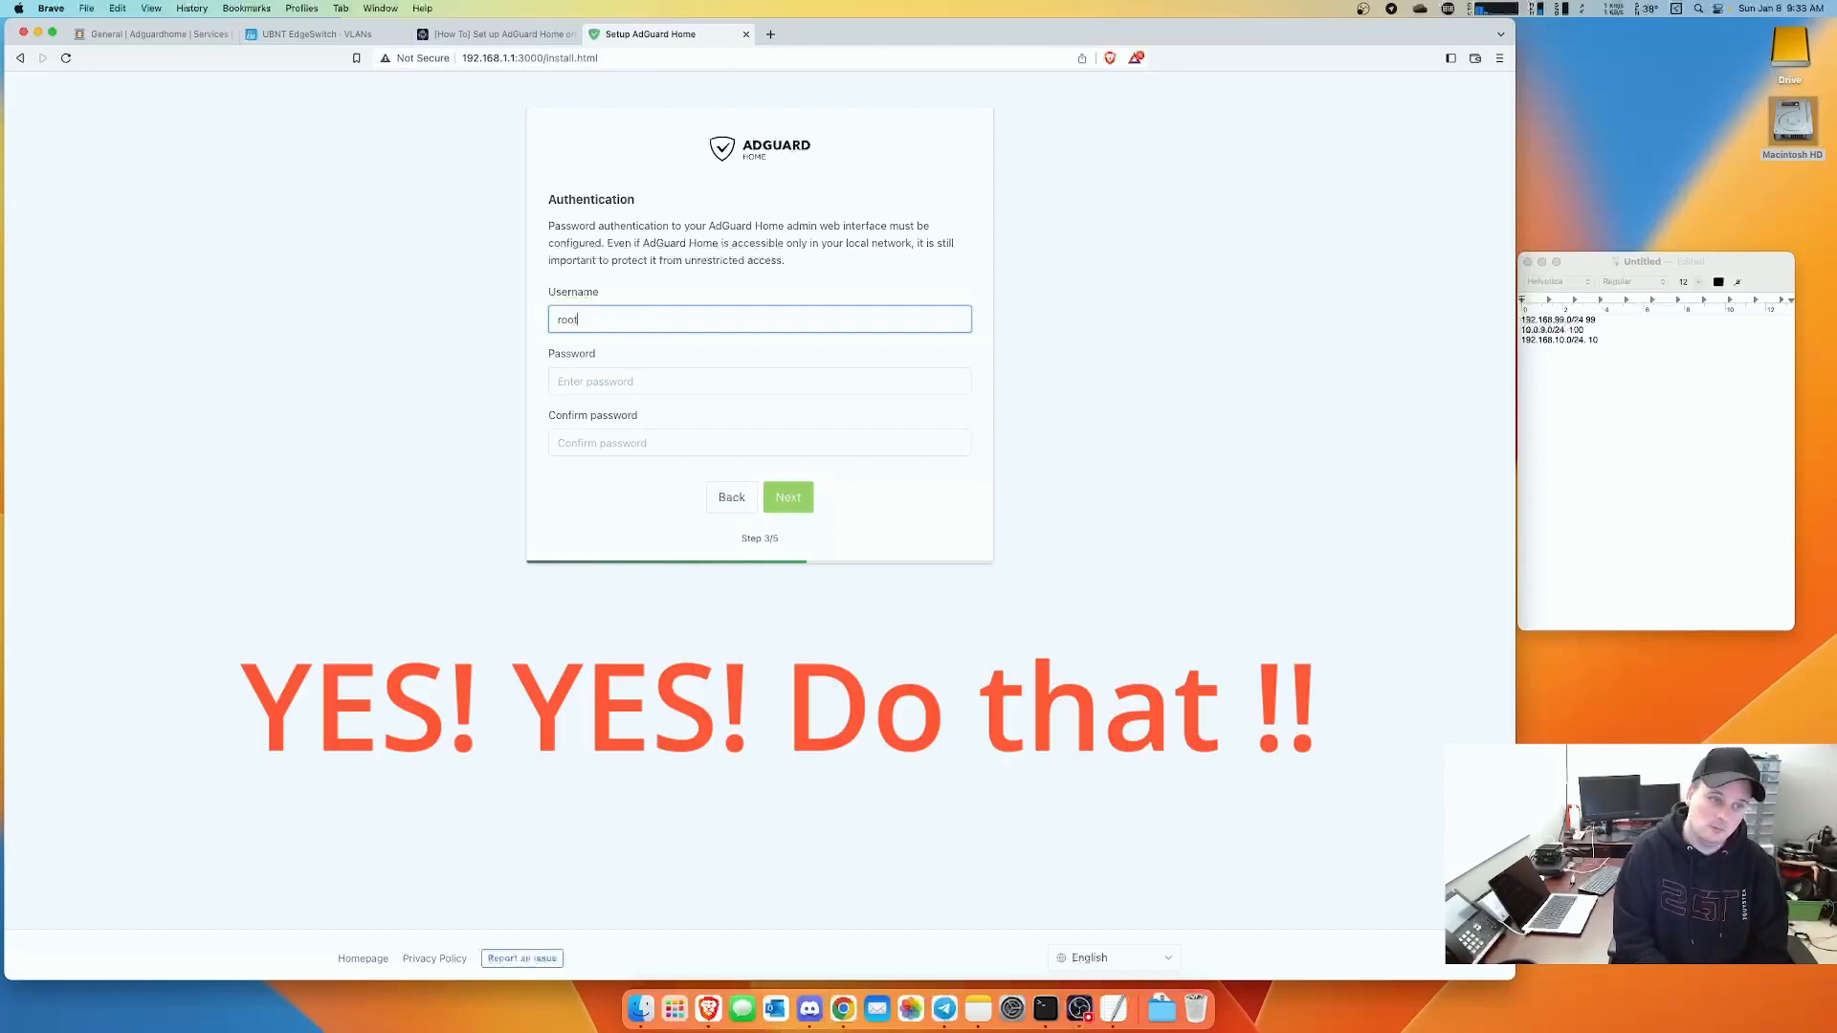
key("Tab")
type("•••••")
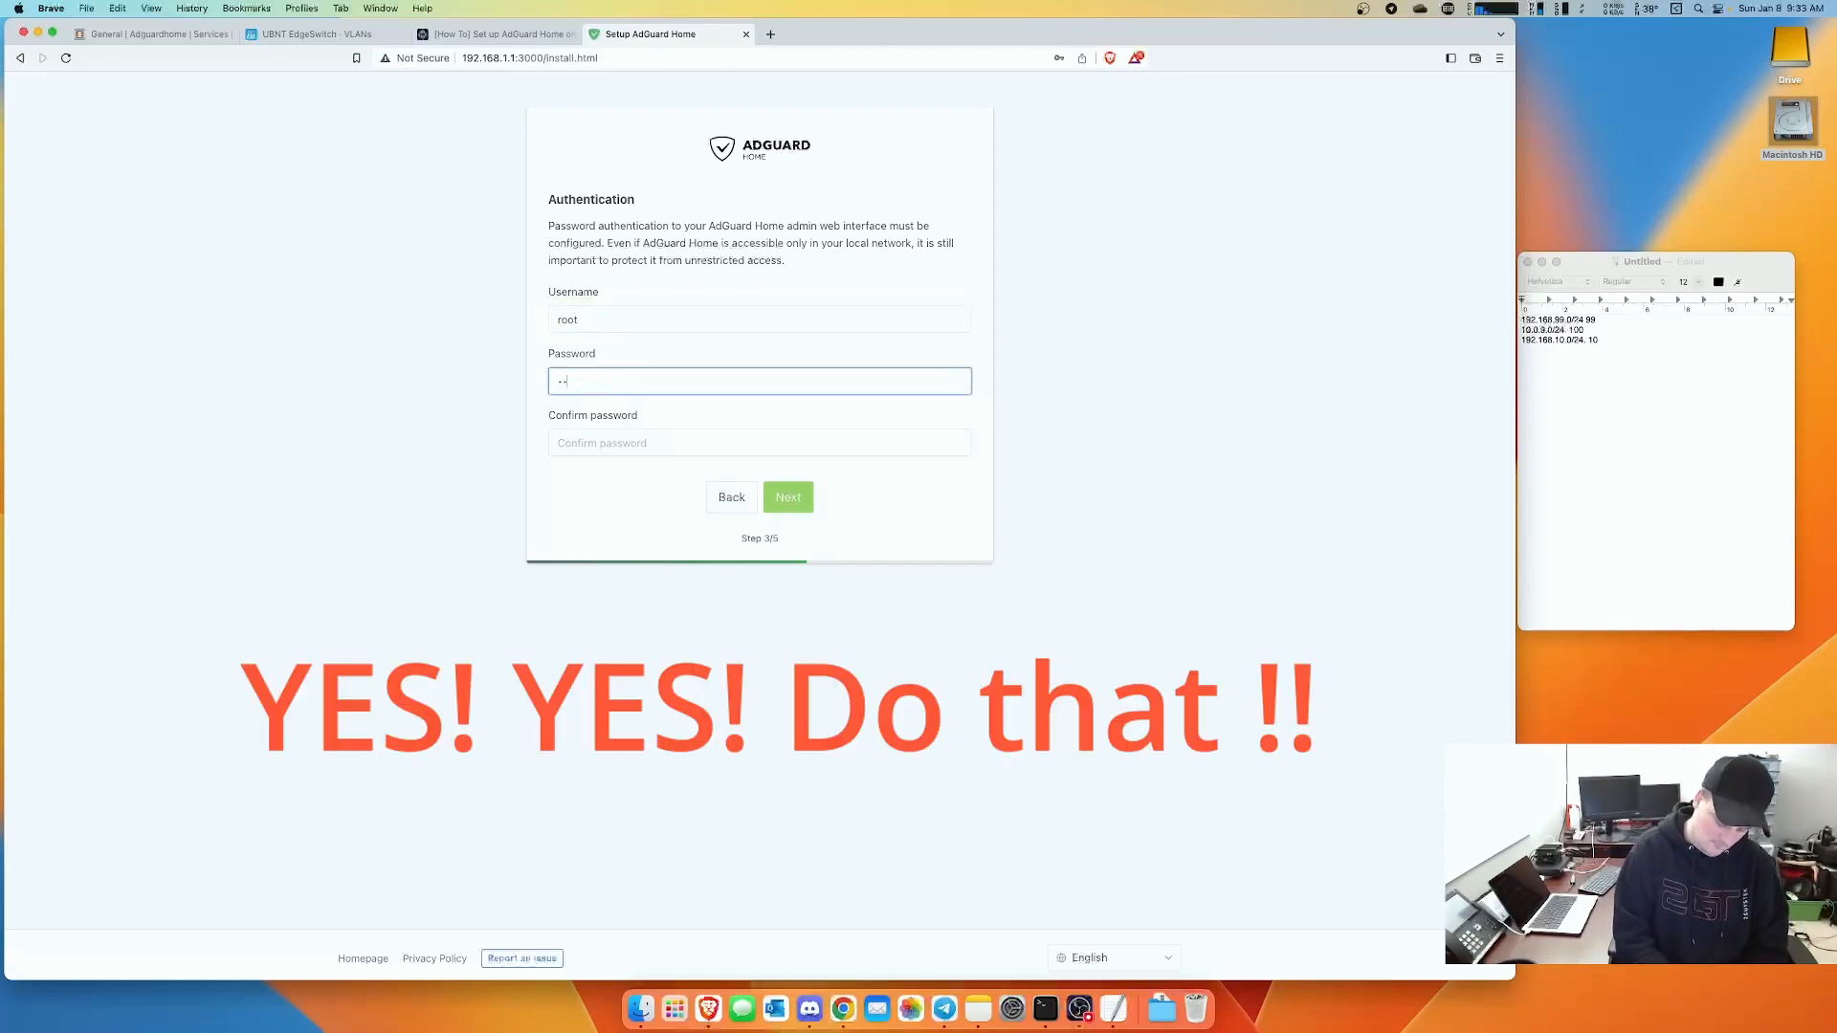
key("Tab")
type("•••")
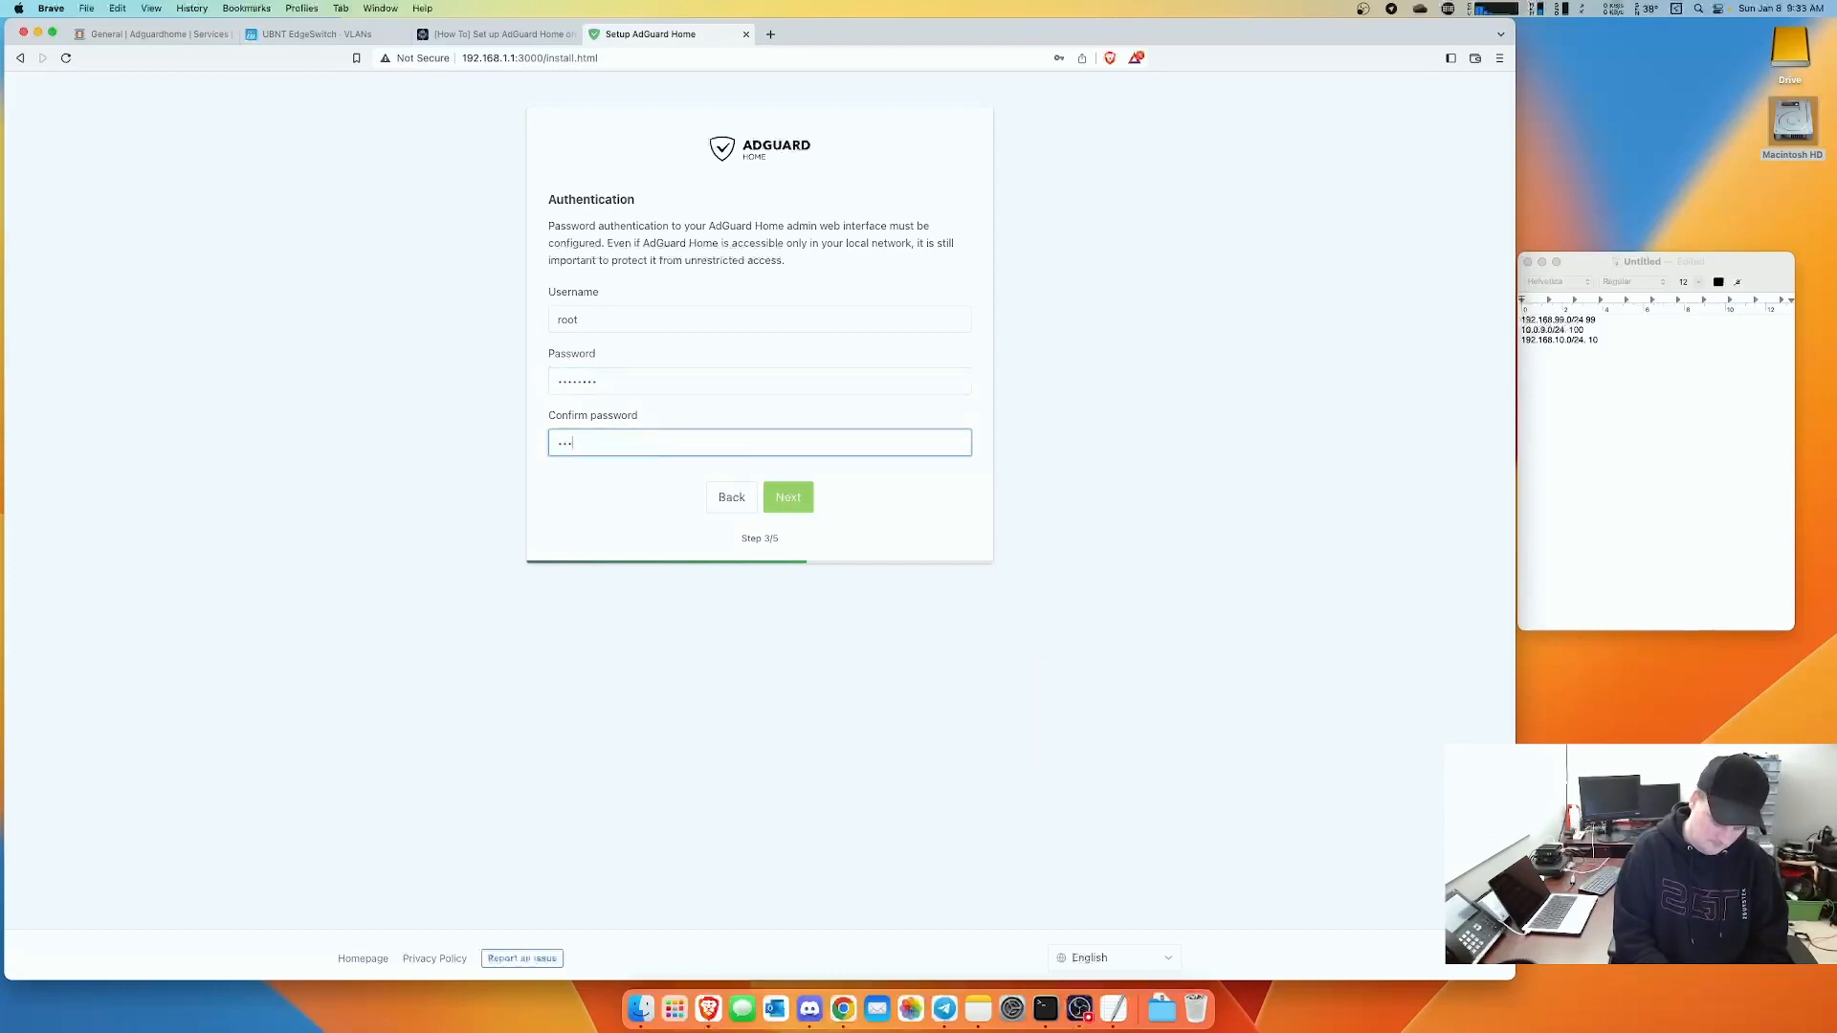
type("•••••")
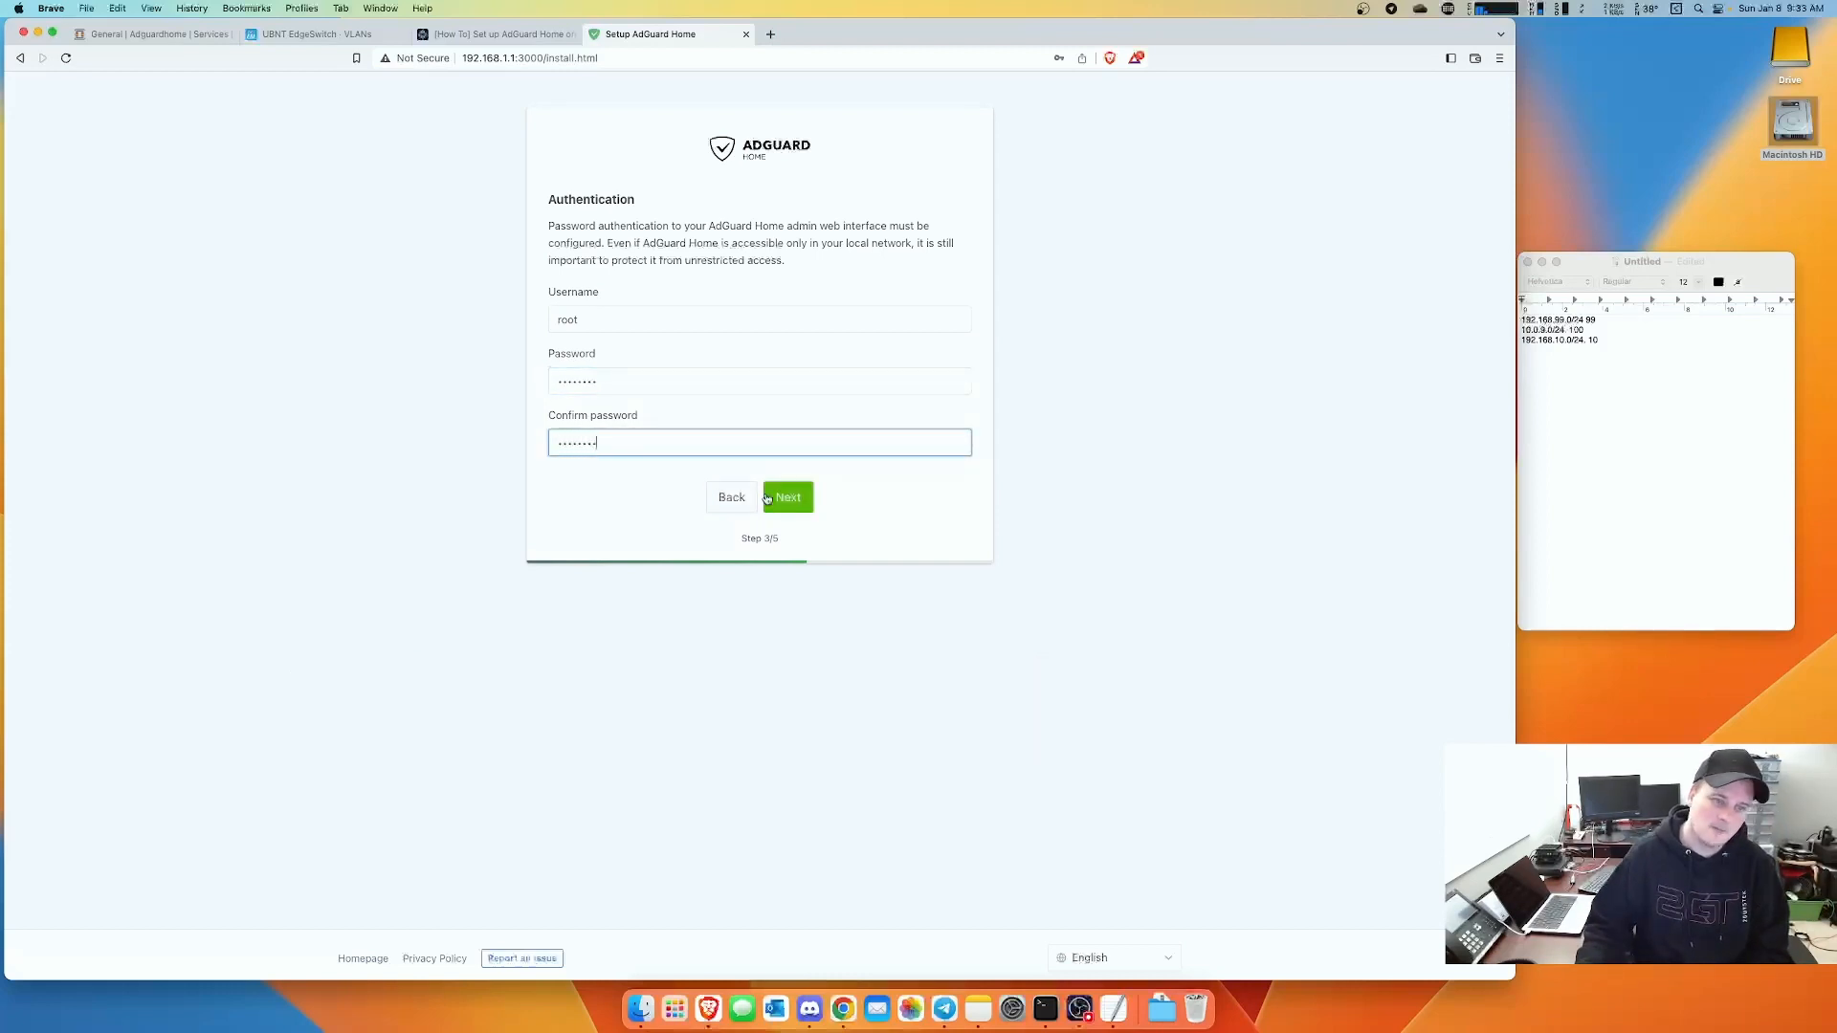
key("Return")
- Decline browser password saving, finish the wizard, and sign in as root to the dashboard
left_click(1073, 183)
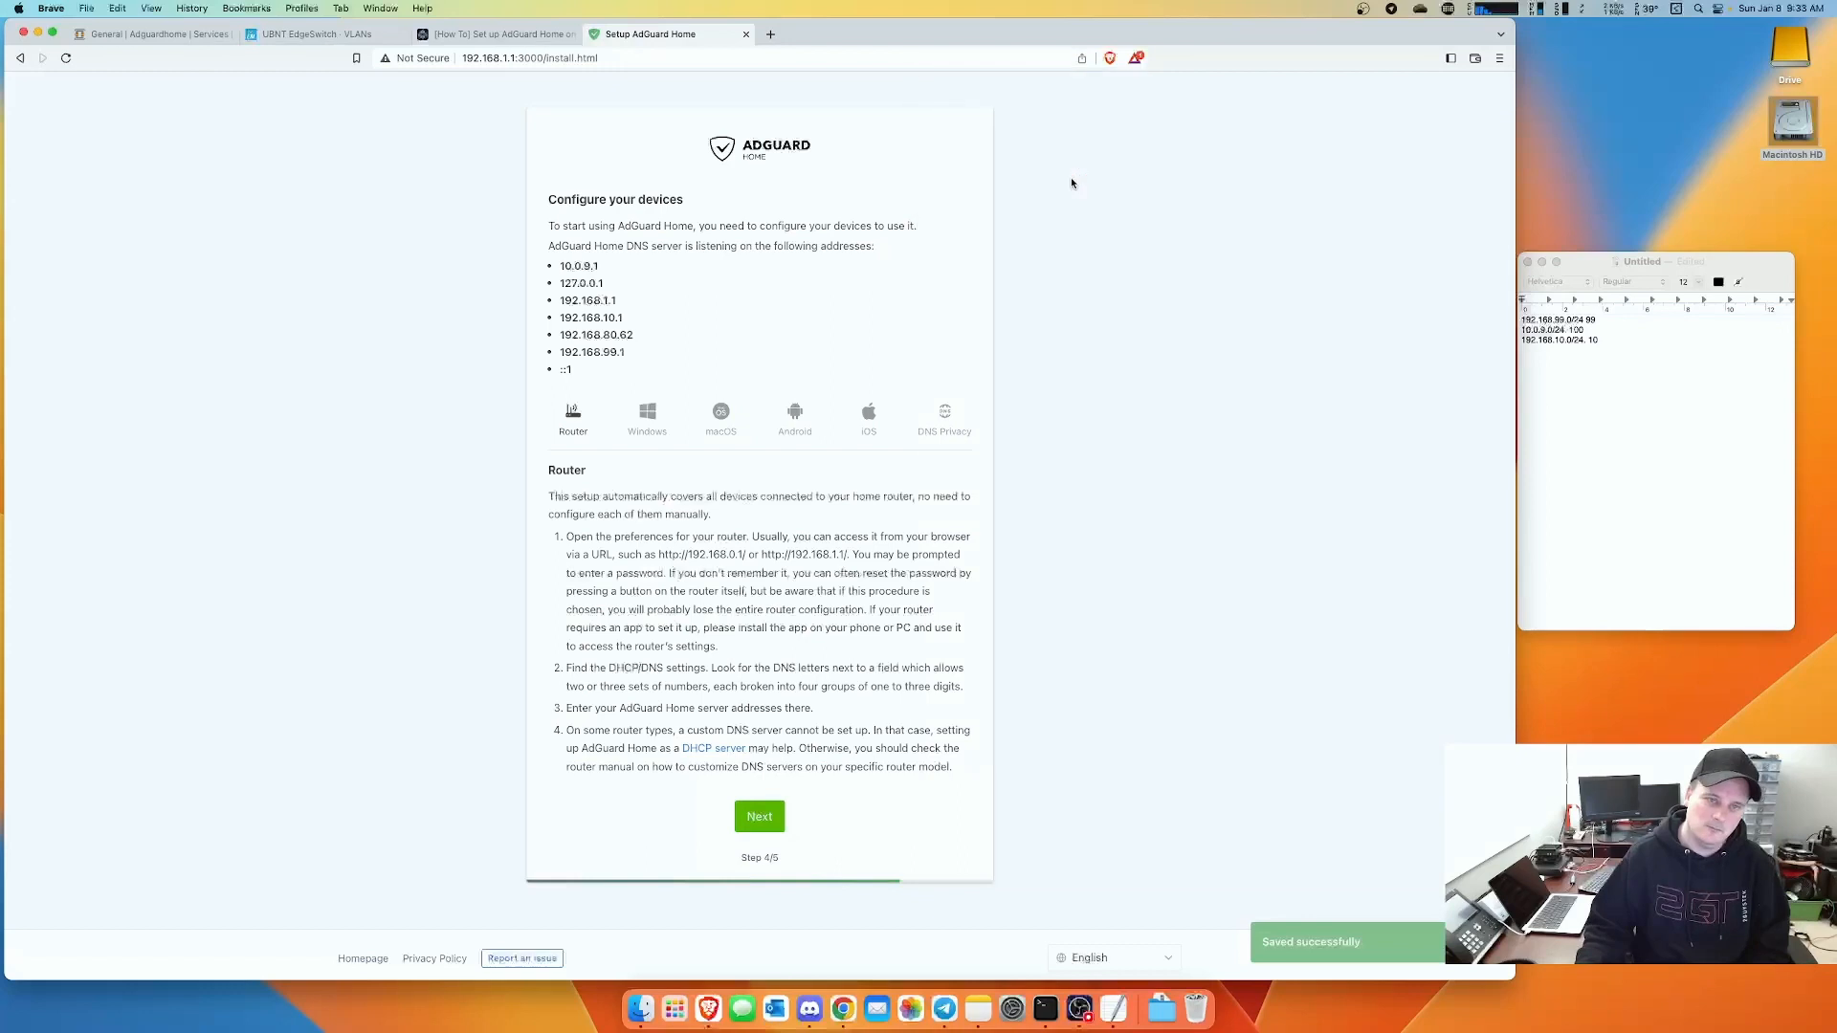
left_click(762, 819)
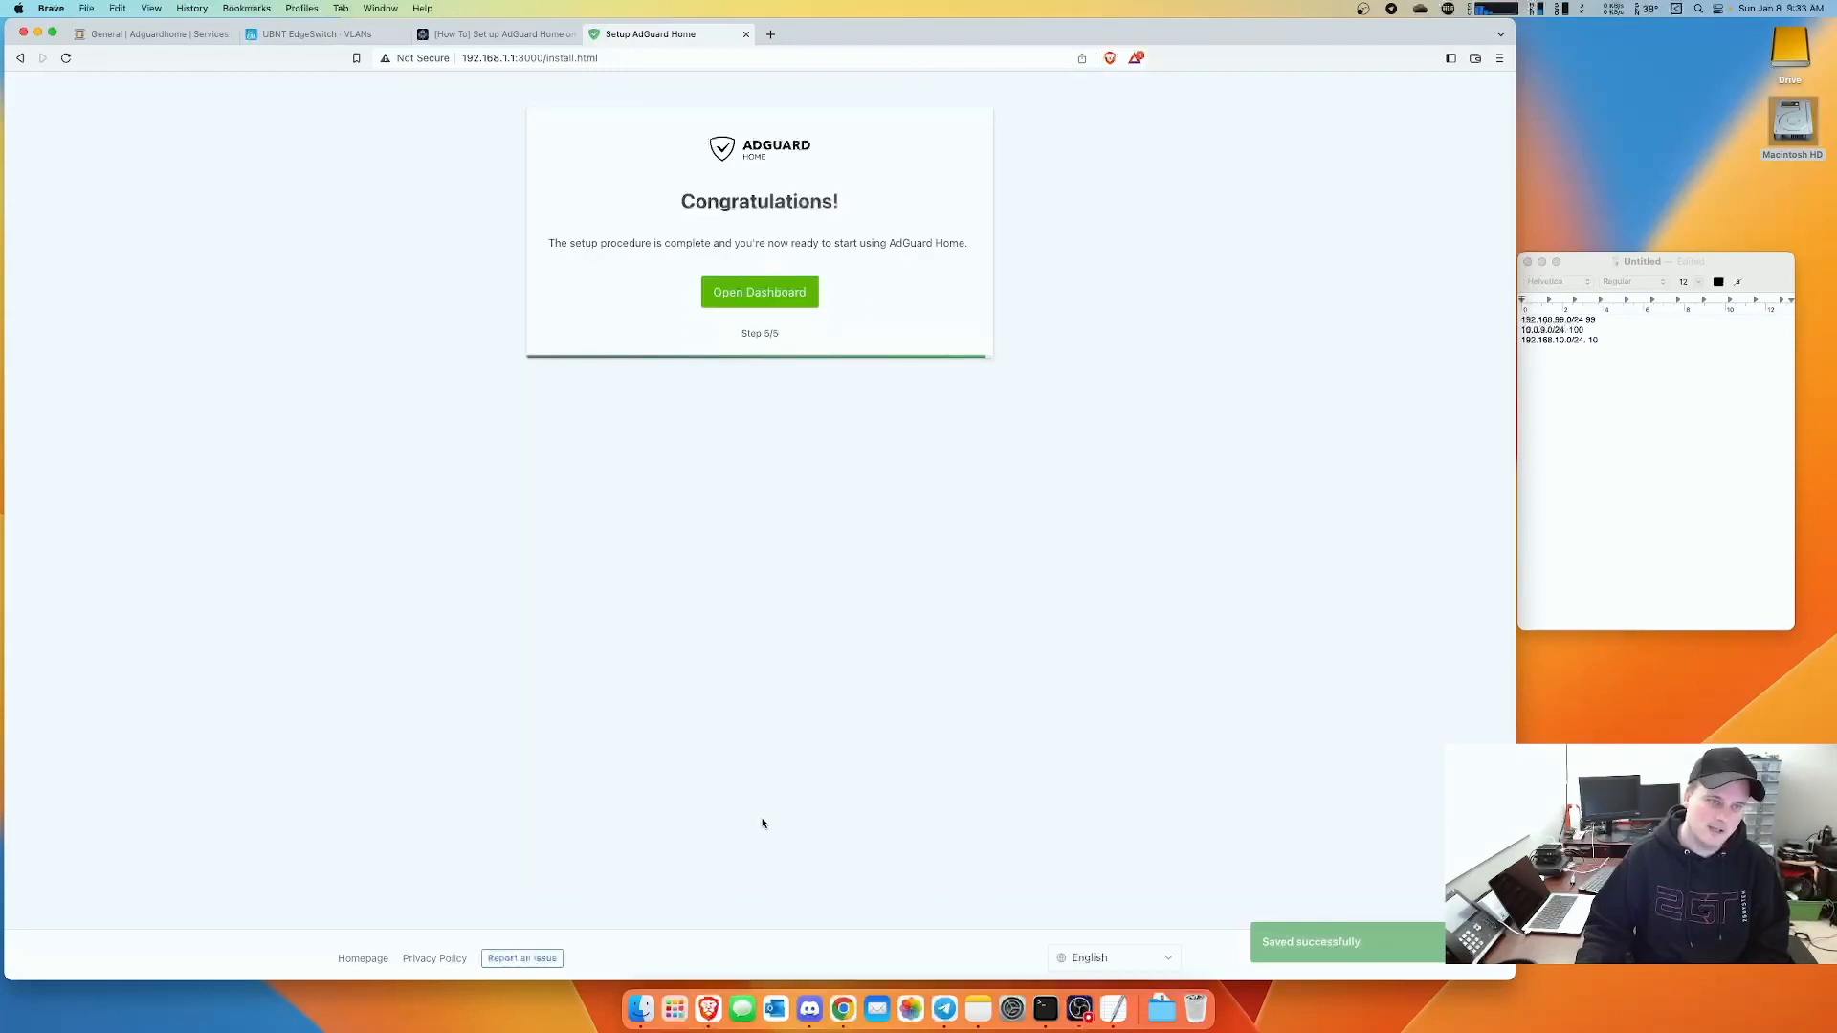
left_click(755, 289)
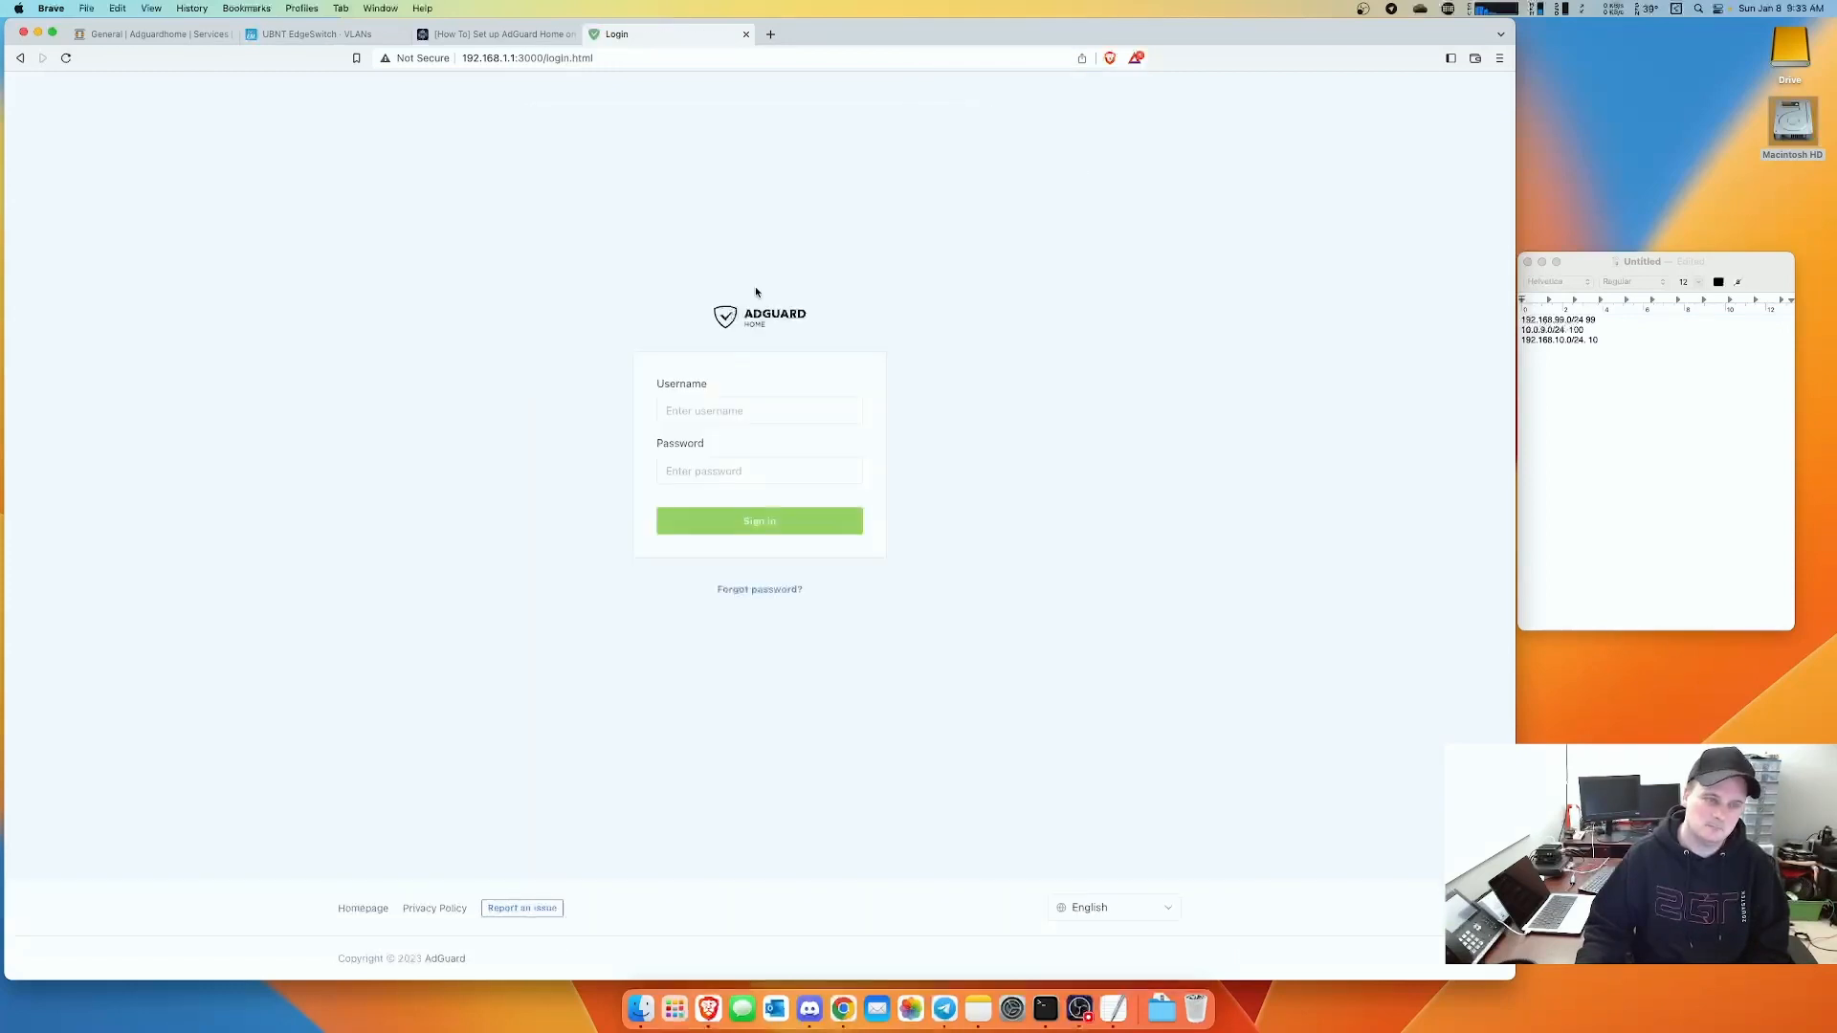
left_click(735, 408)
type("root")
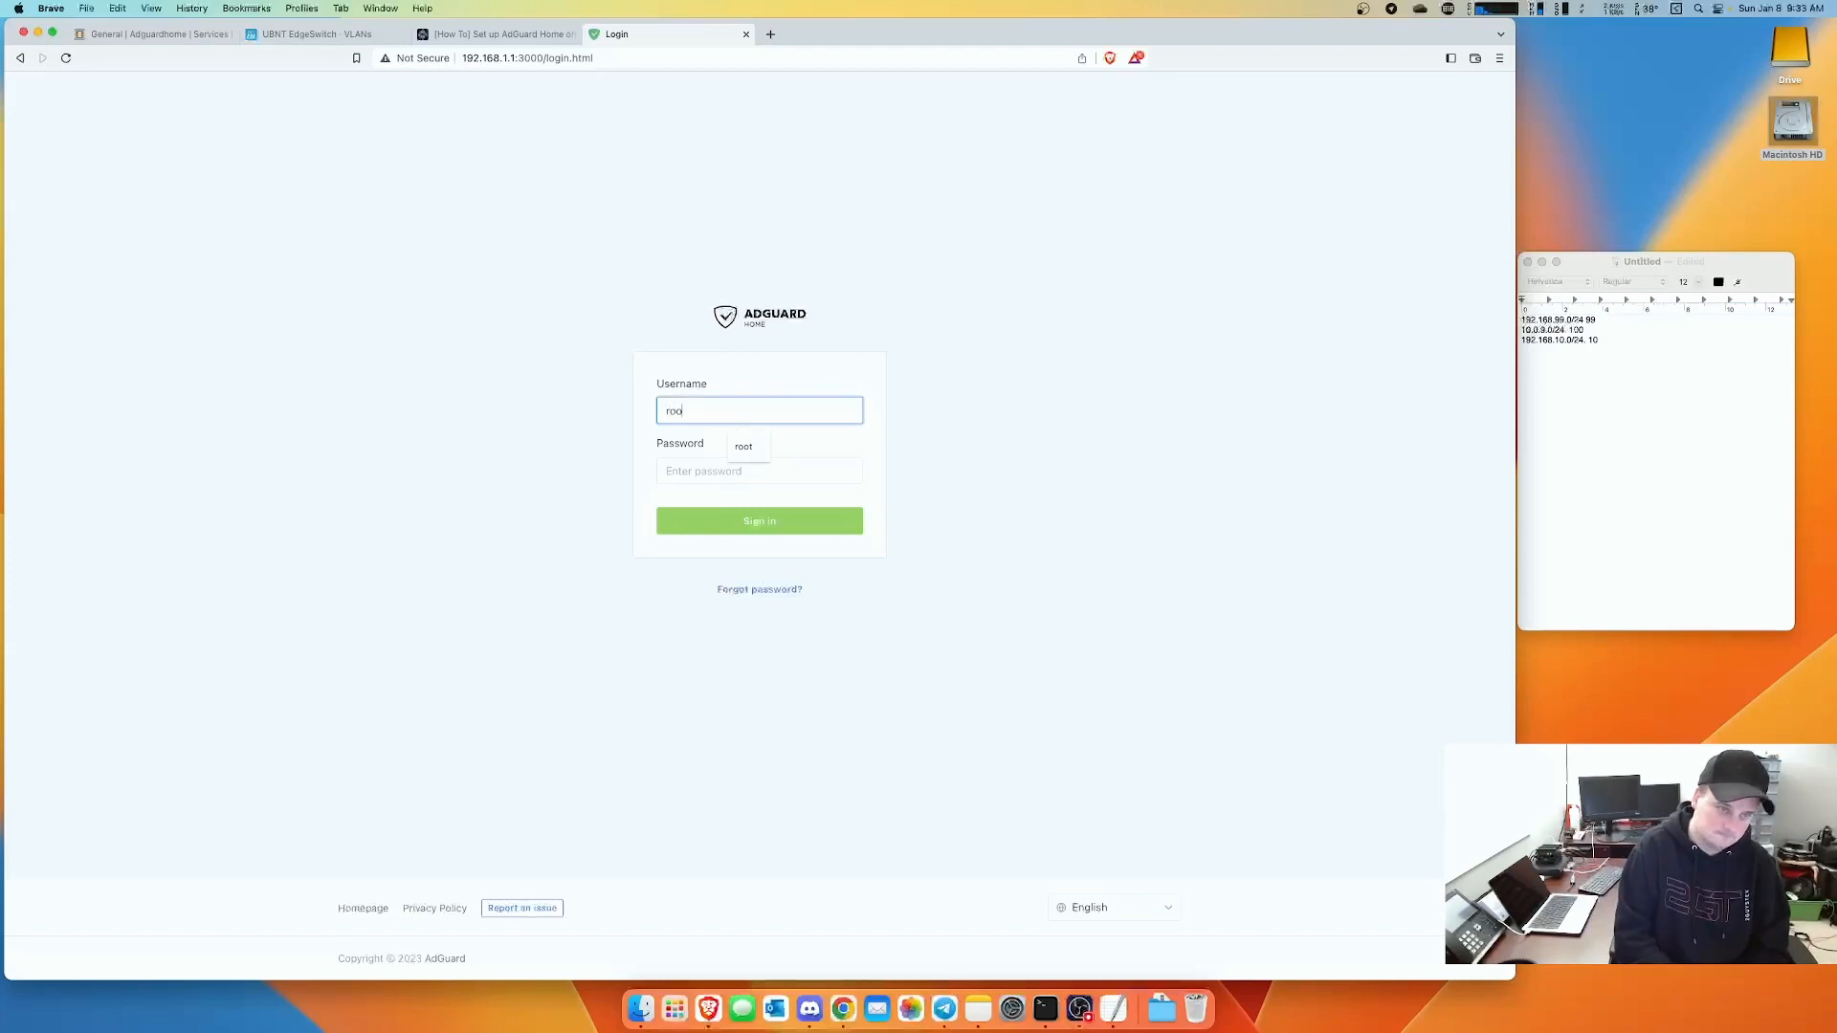
key("Tab")
type("••••••••")
key("Return")
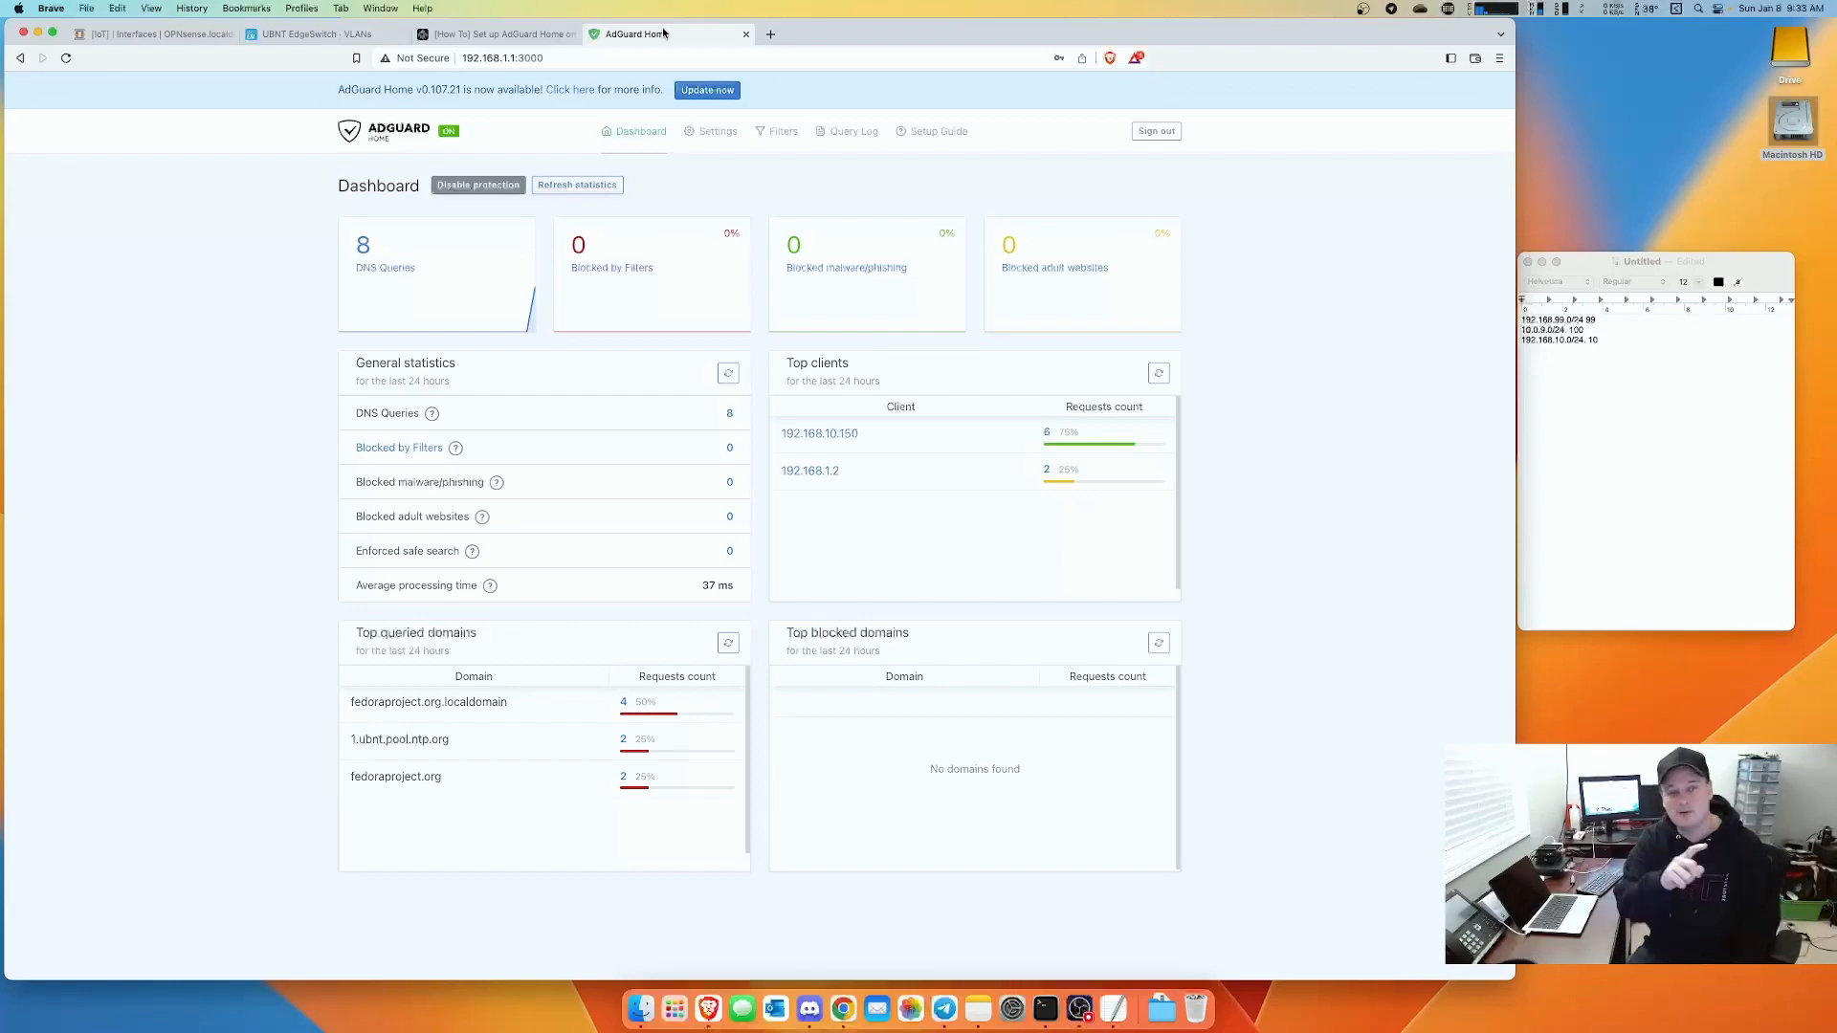
- Refresh the dashboard statistics and look over the General settings page
left_click(567, 189)
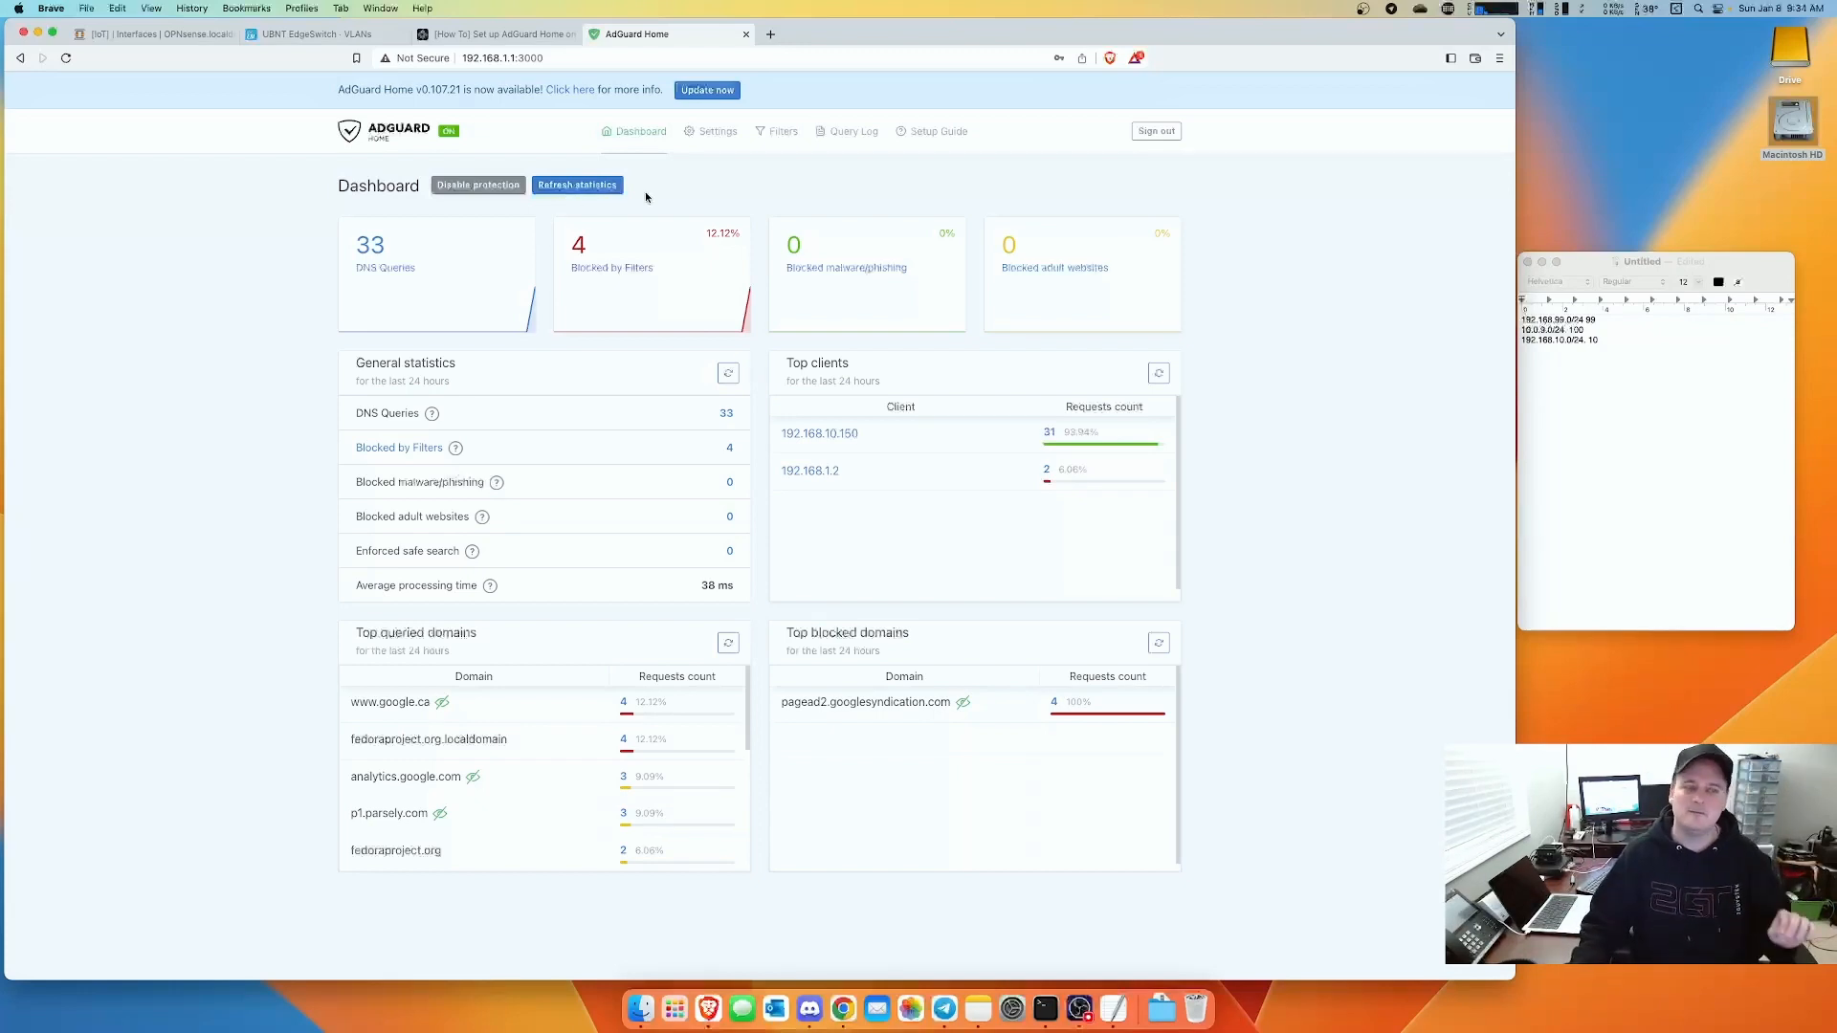
mouse_move(719, 137)
left_click(720, 179)
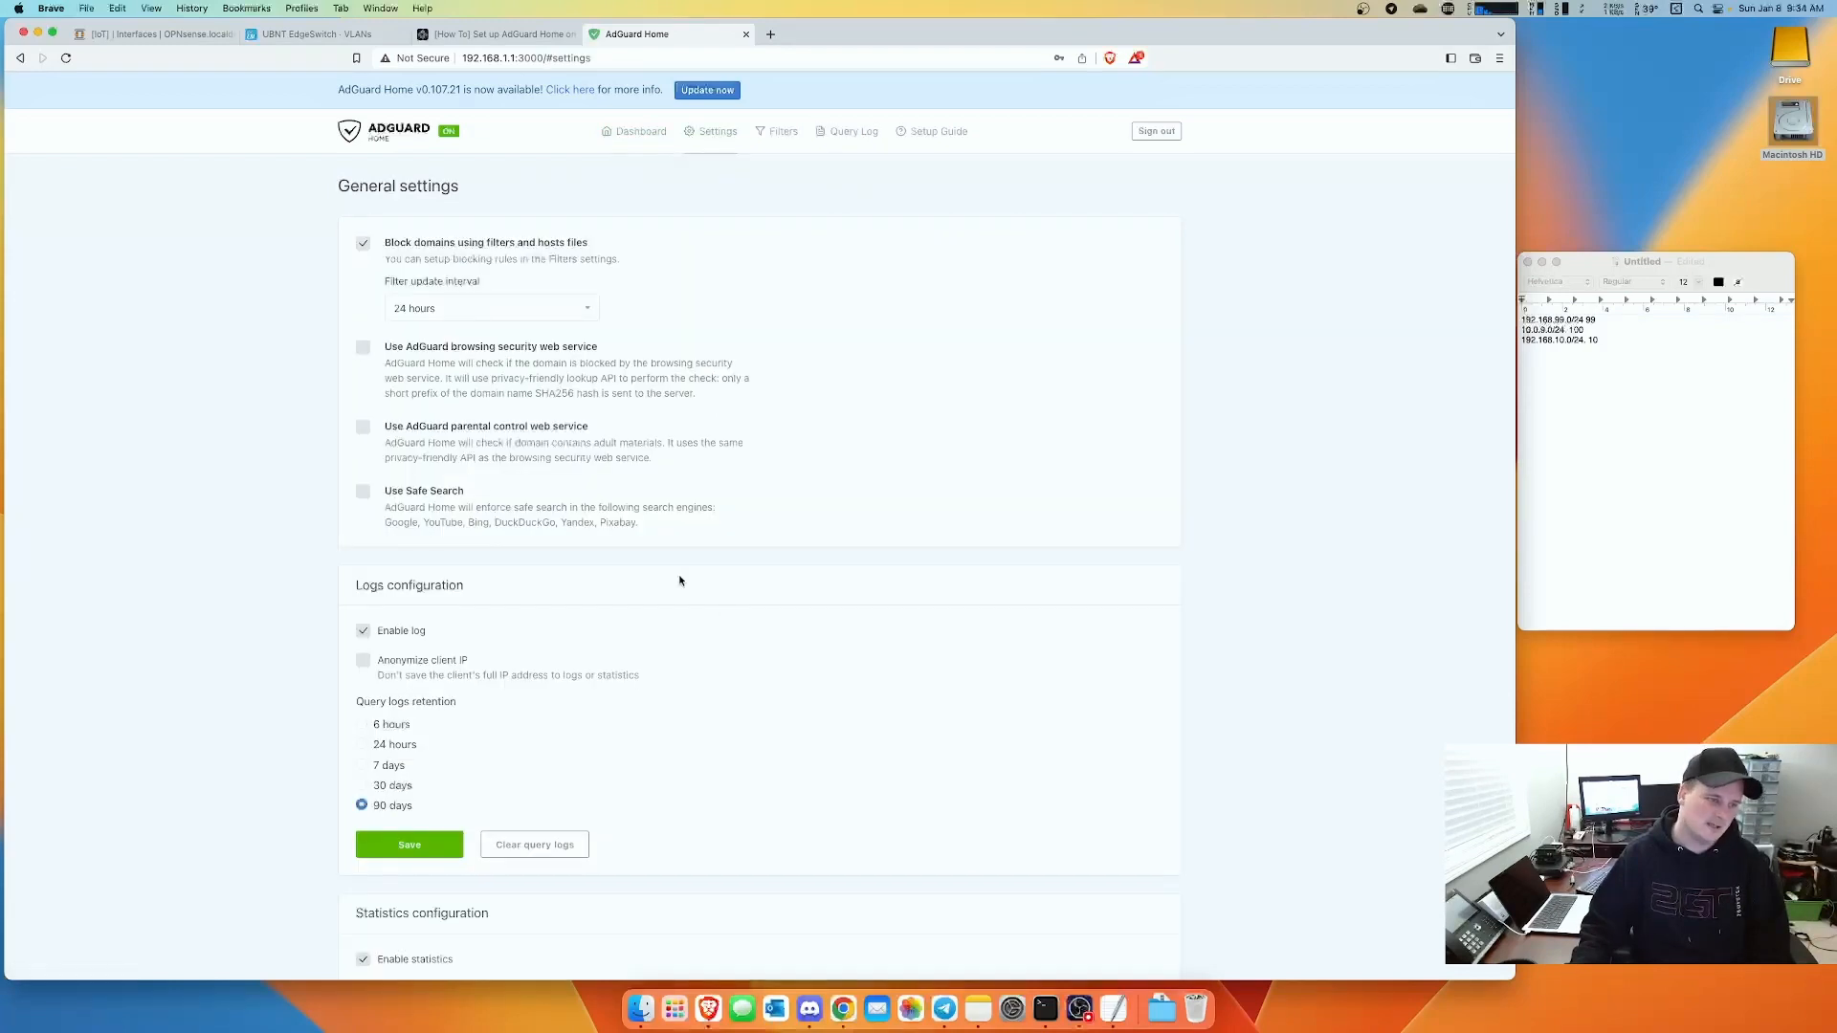
scroll(795, 641, "down", 5)
scroll(795, 649, "up", 5)
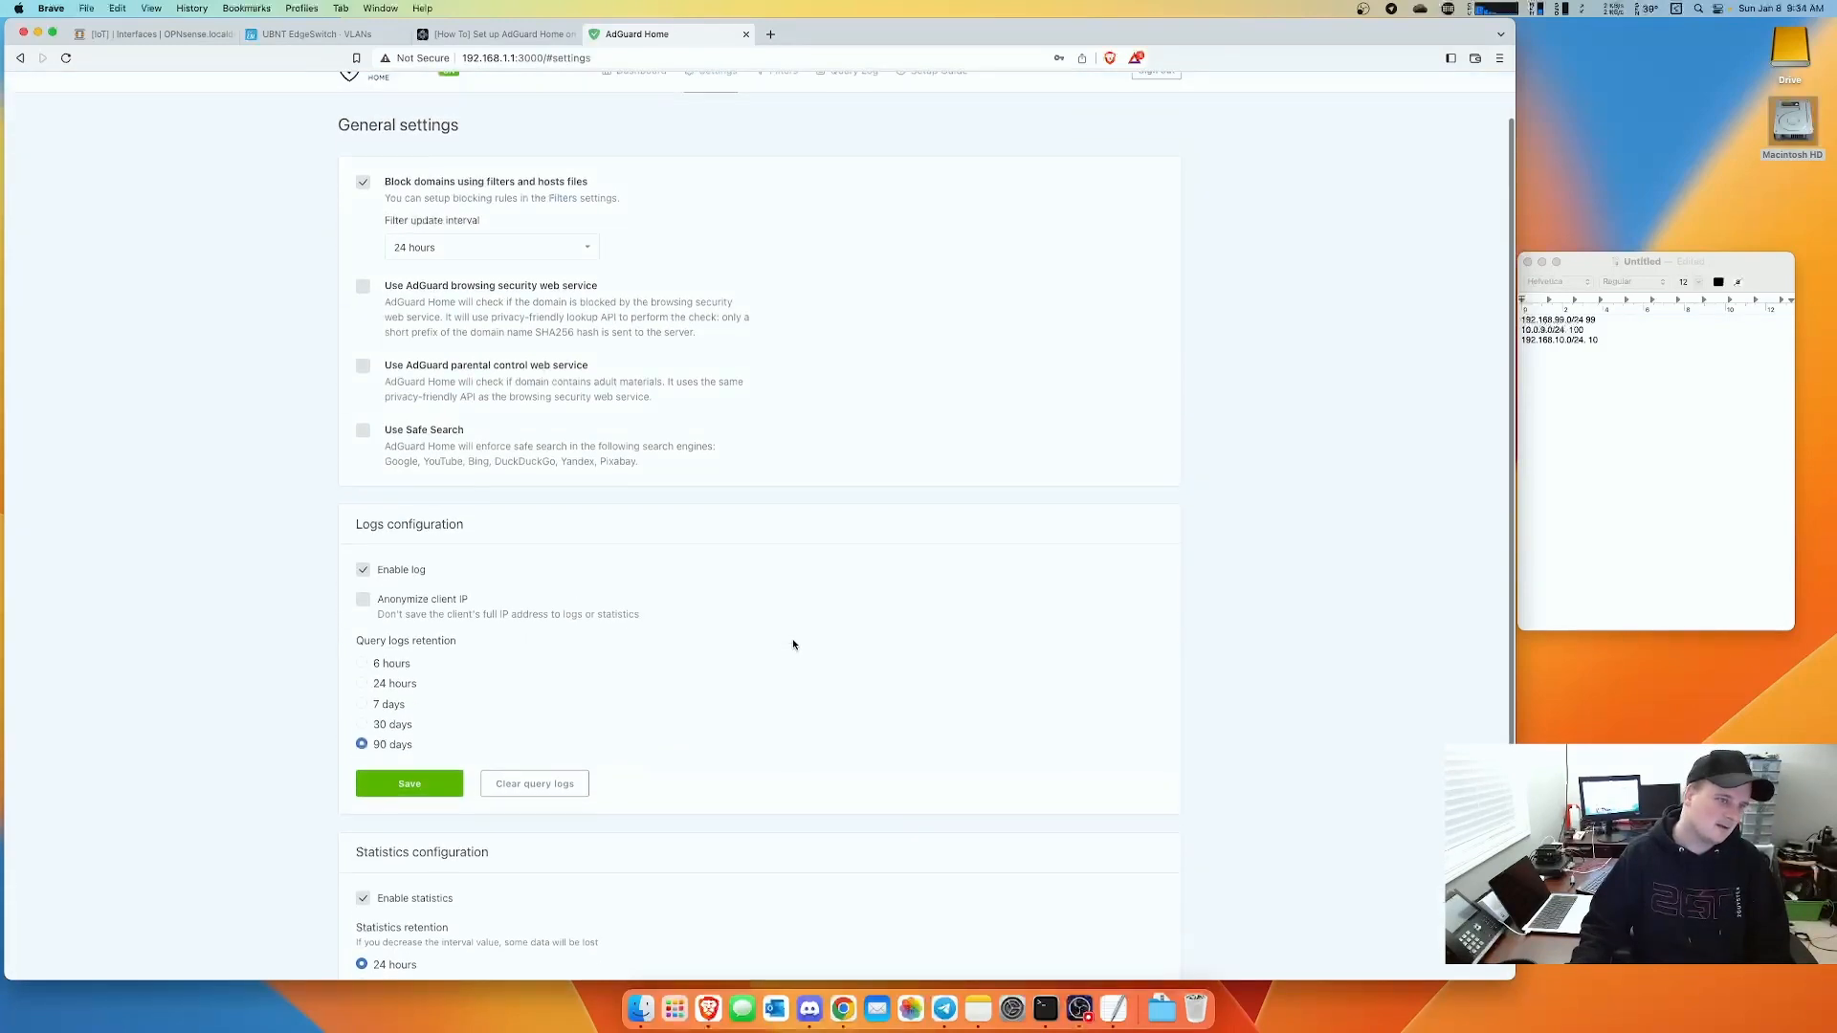
- Save the Blocking mode settings on the DNS settings page
mouse_move(713, 139)
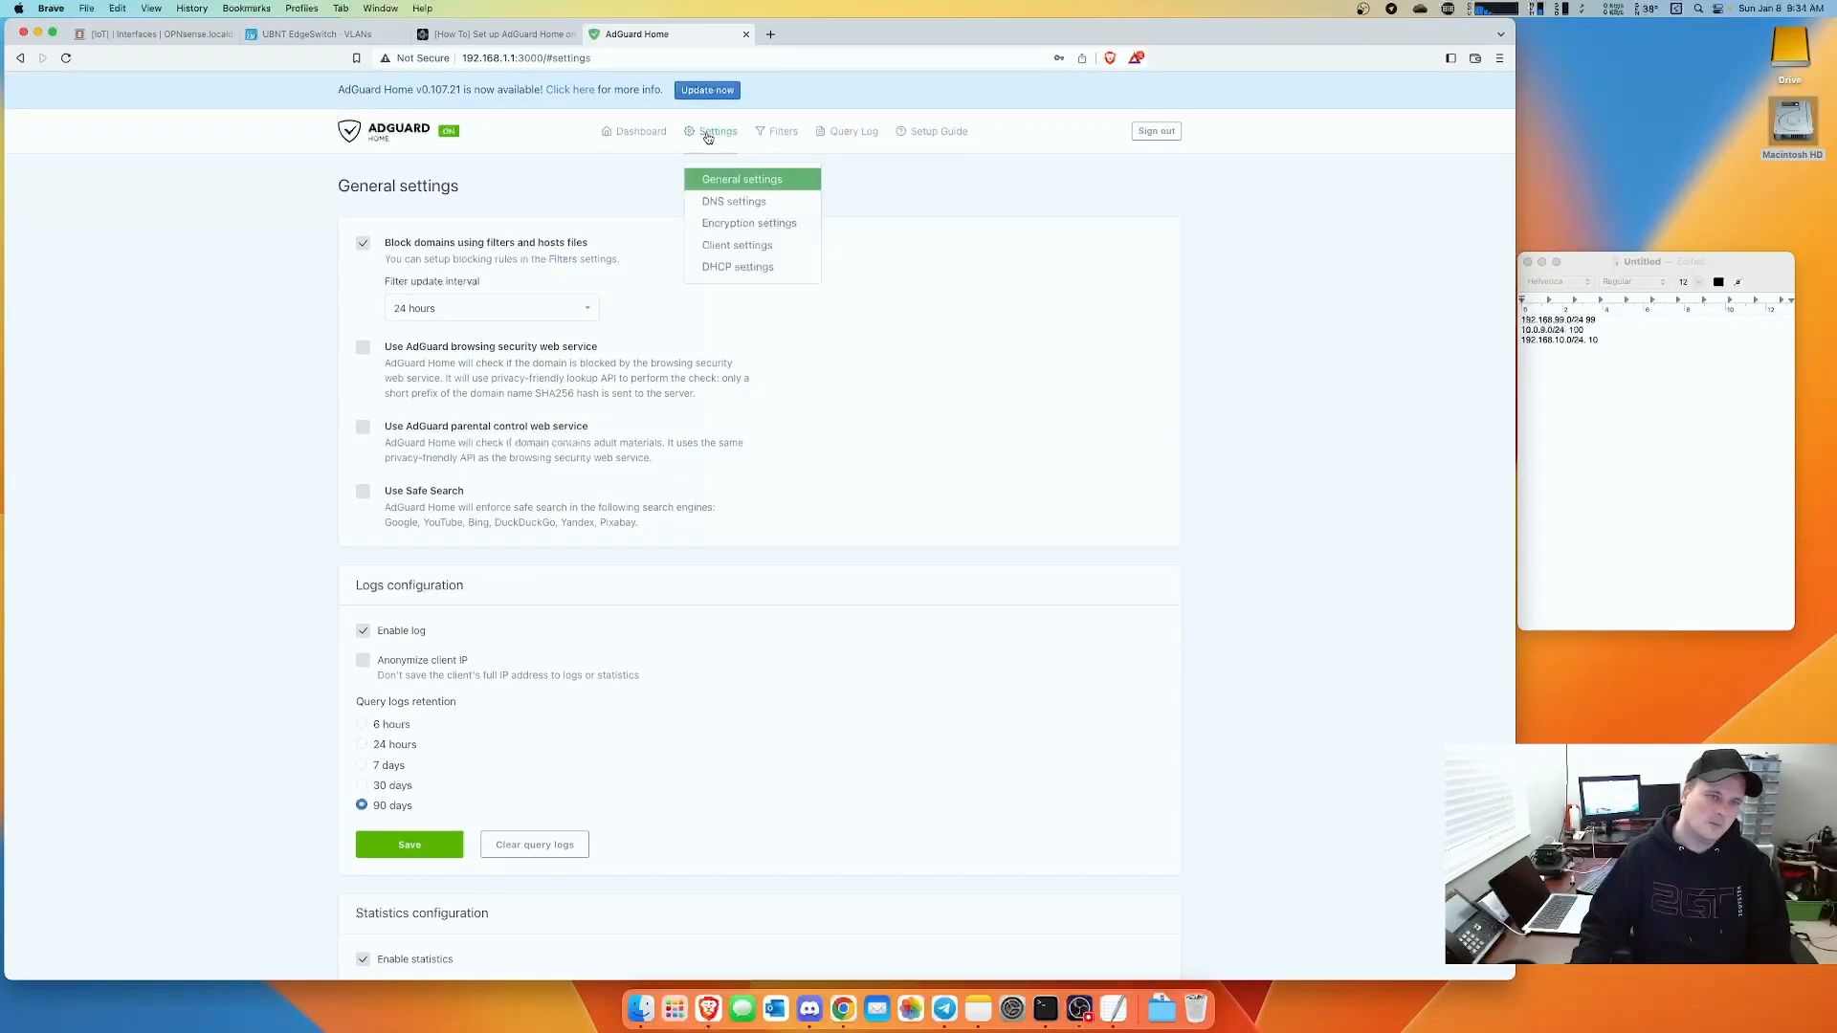
left_click(725, 199)
scroll(760, 611, "down", 20)
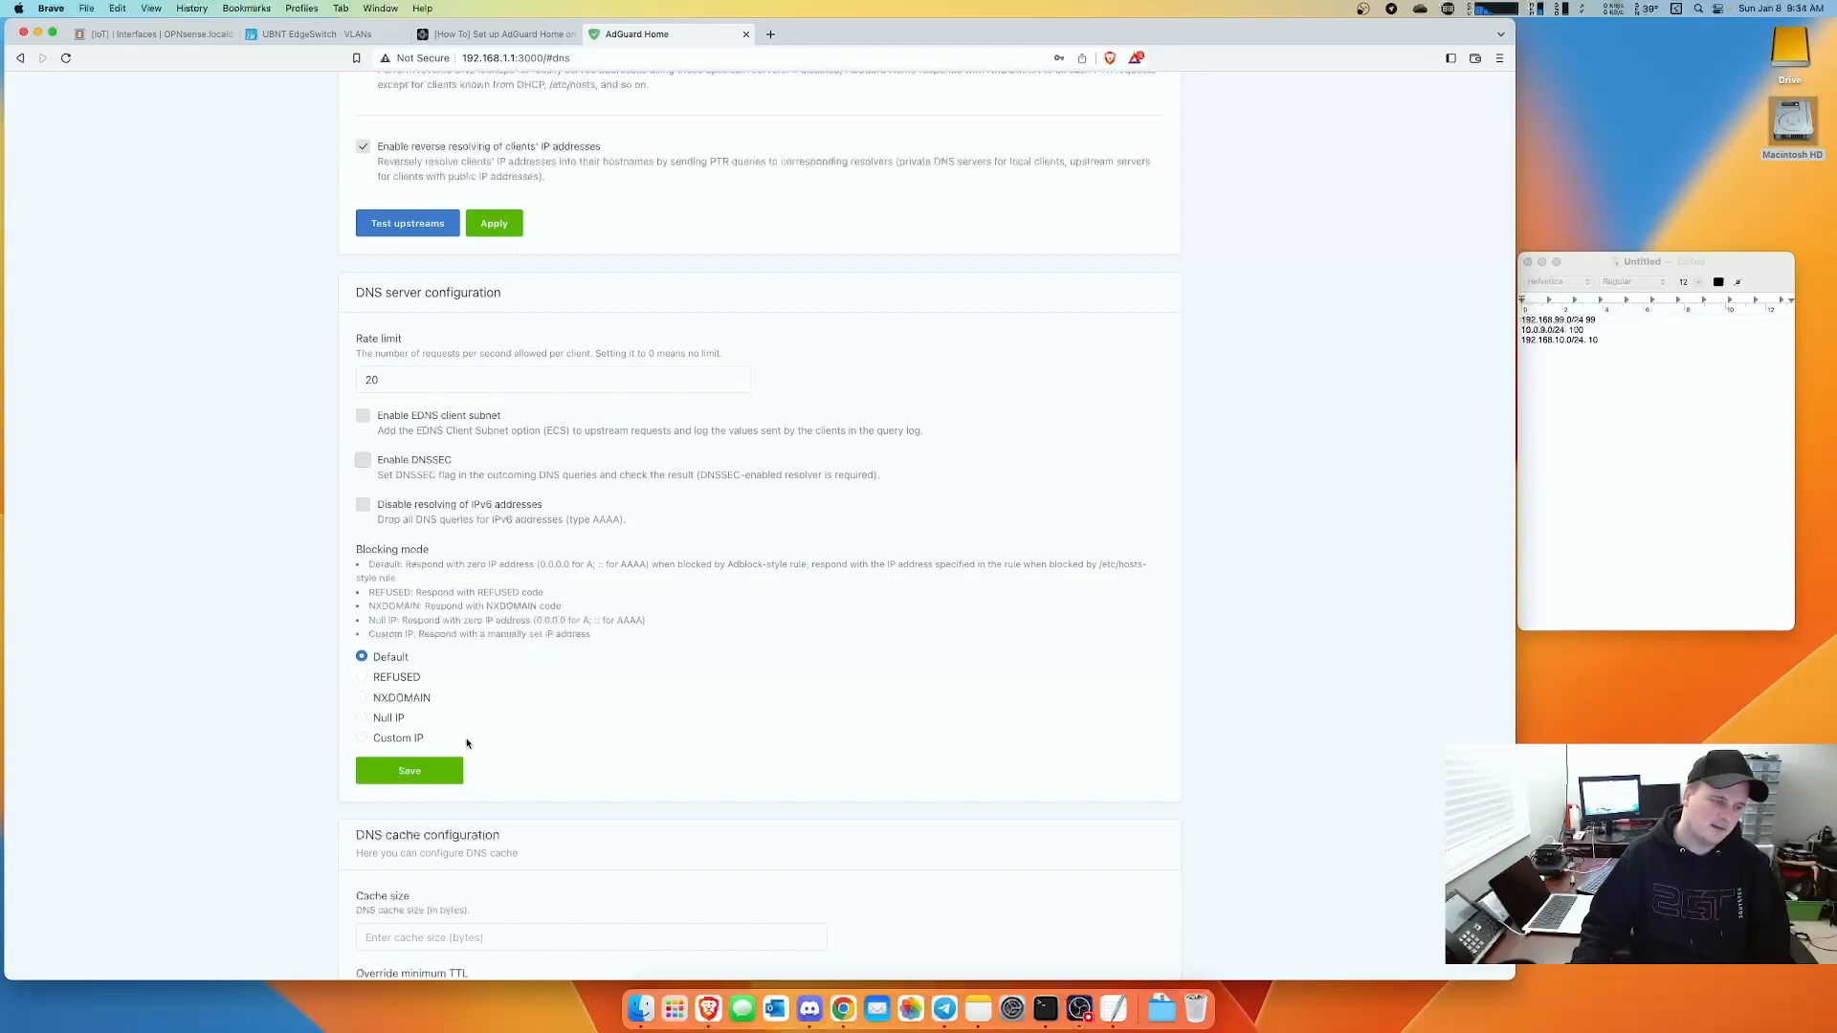
left_click(421, 770)
scroll(658, 731, "down", 5)
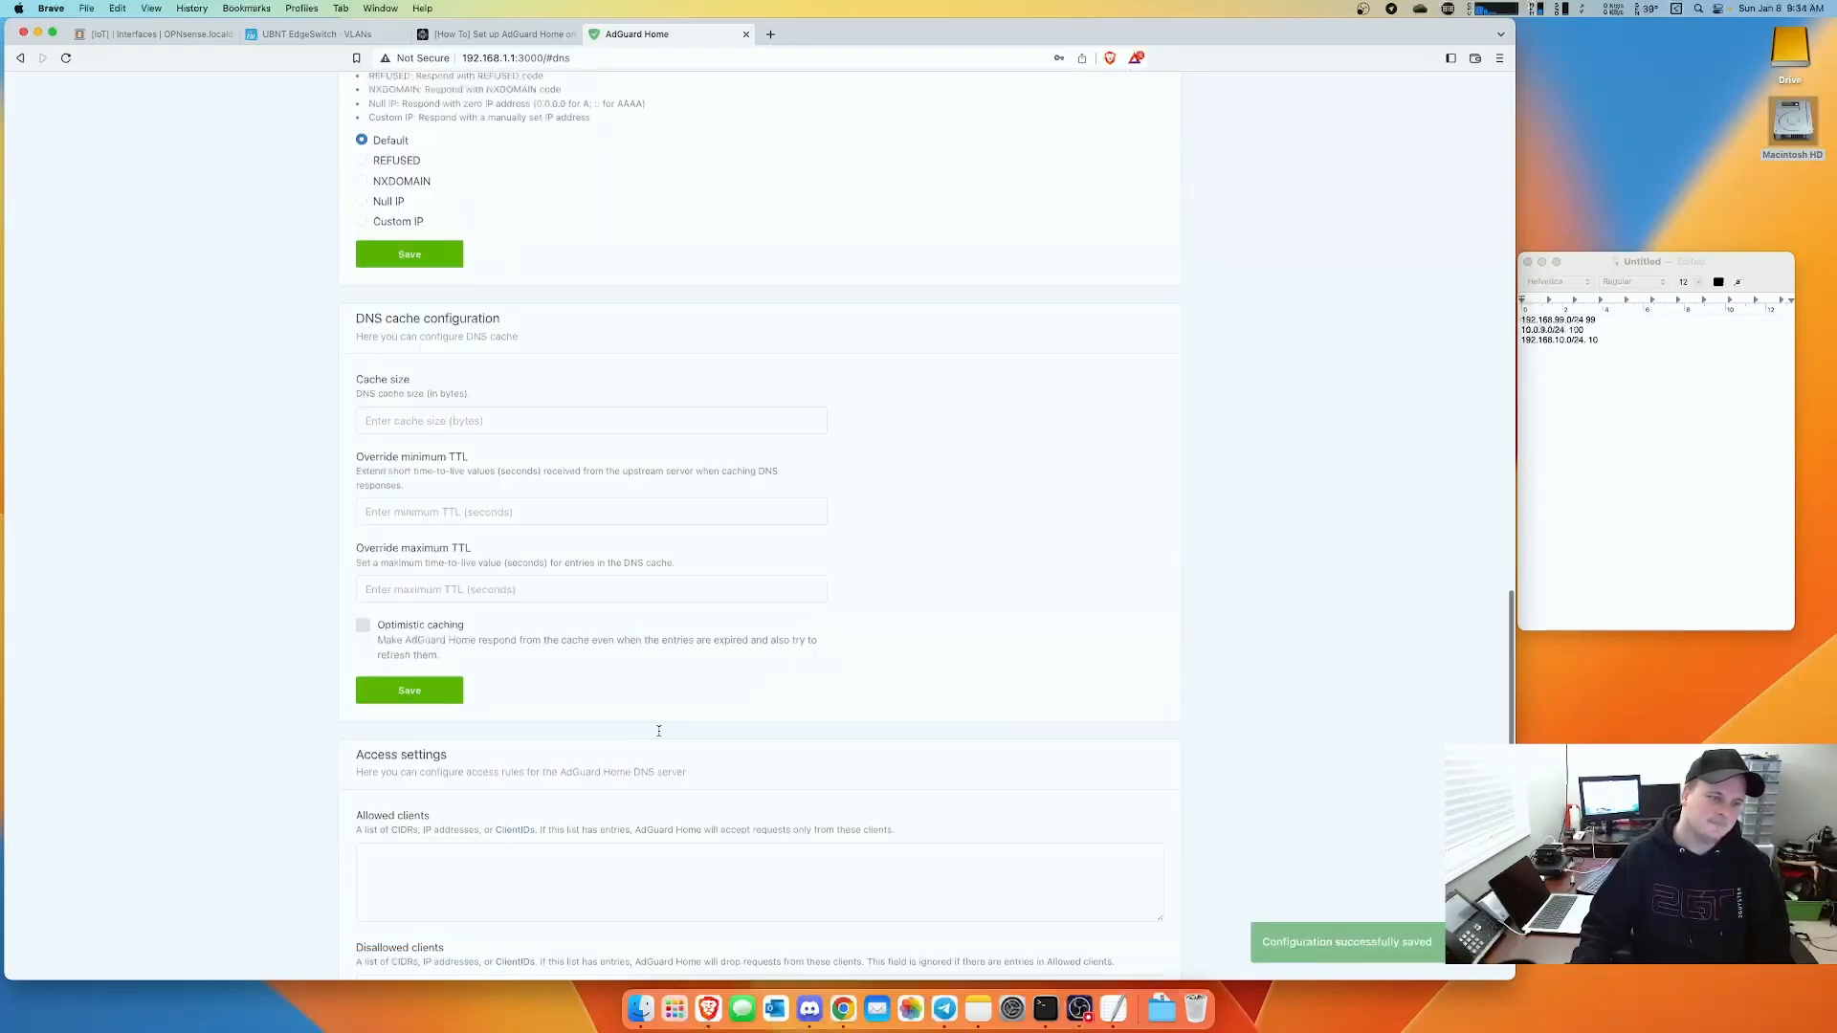
scroll(658, 731, "up", 20)
left_click_drag(607, 317, 285, 320)
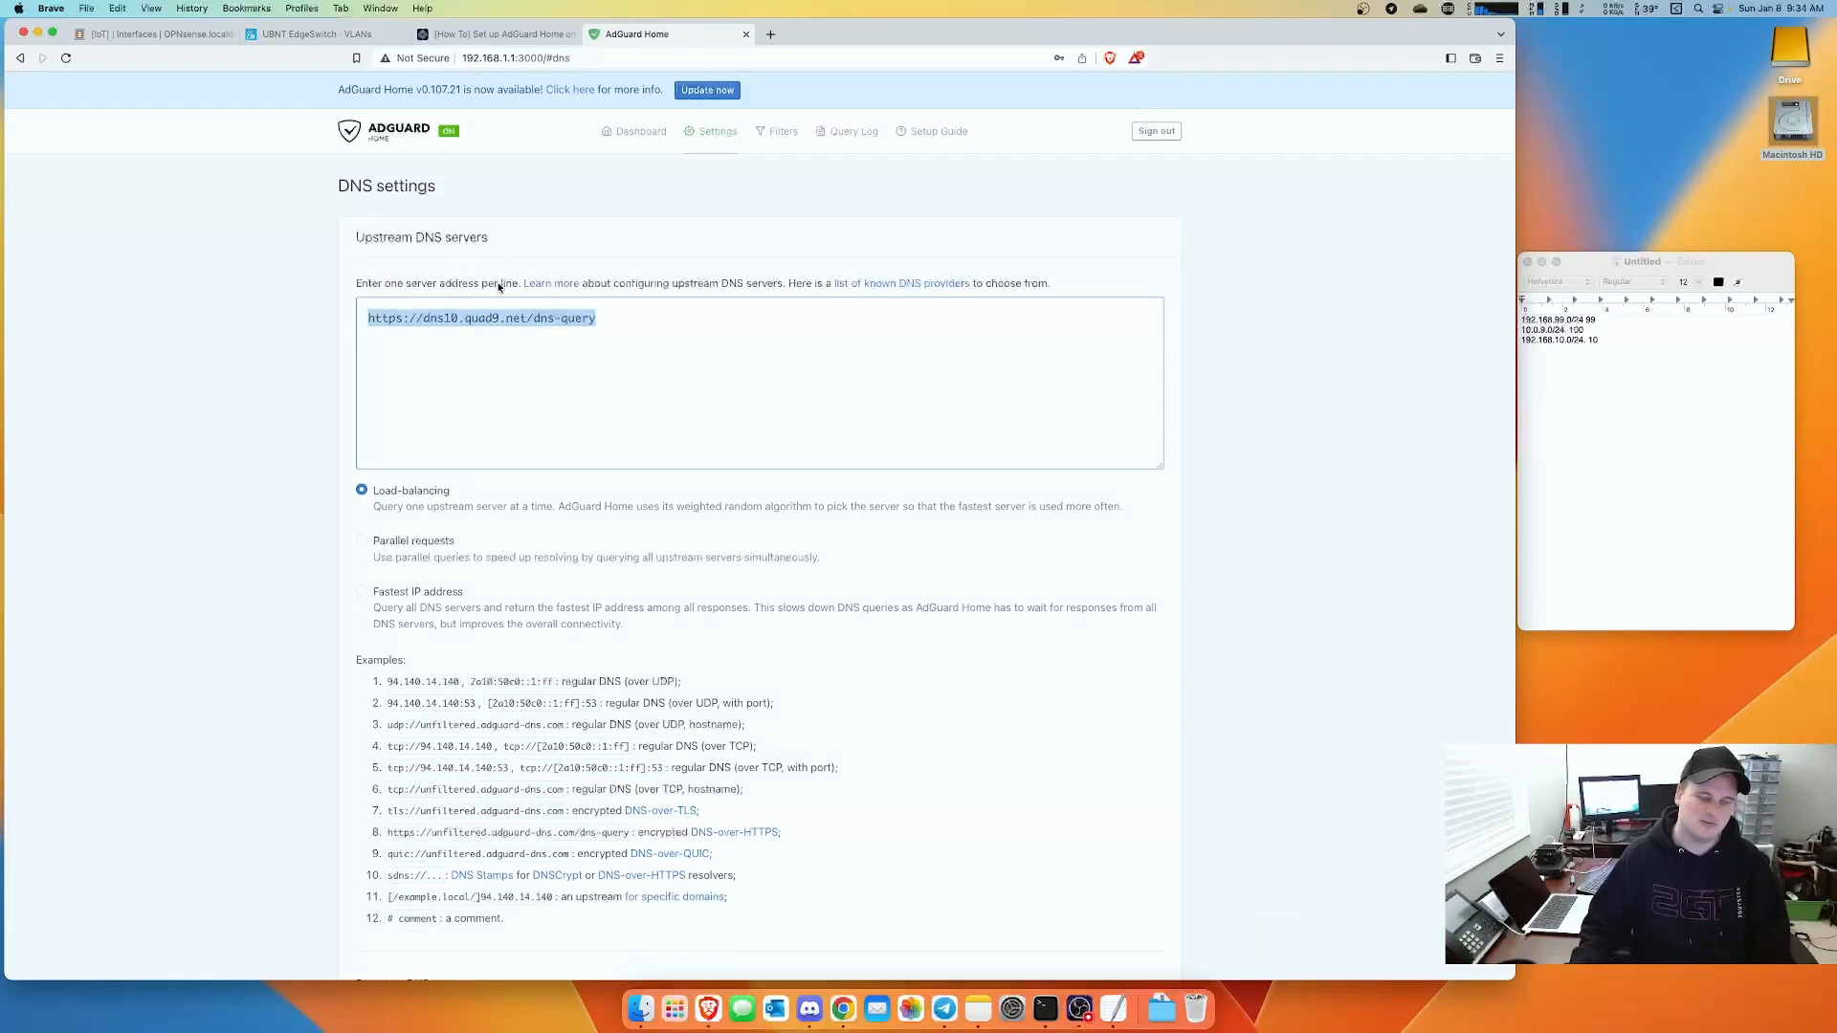
left_click(619, 338)
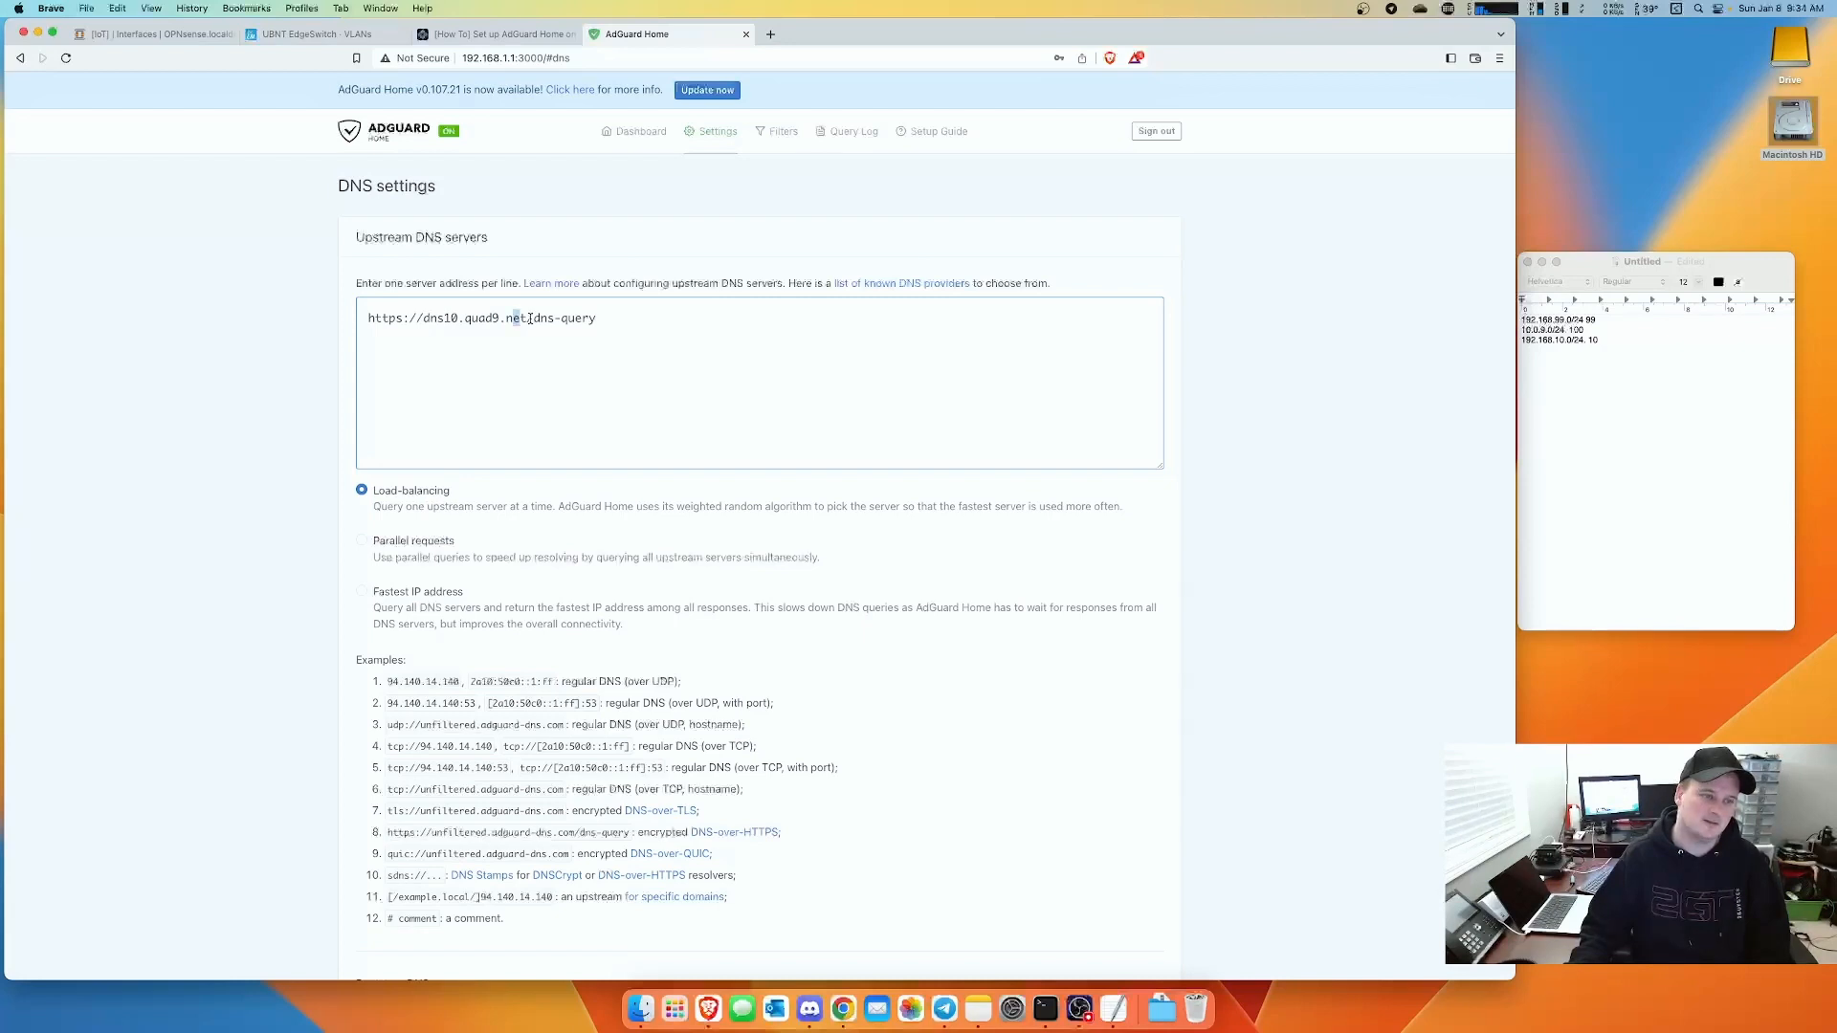
left_click_drag(530, 319, 602, 320)
left_click(744, 179)
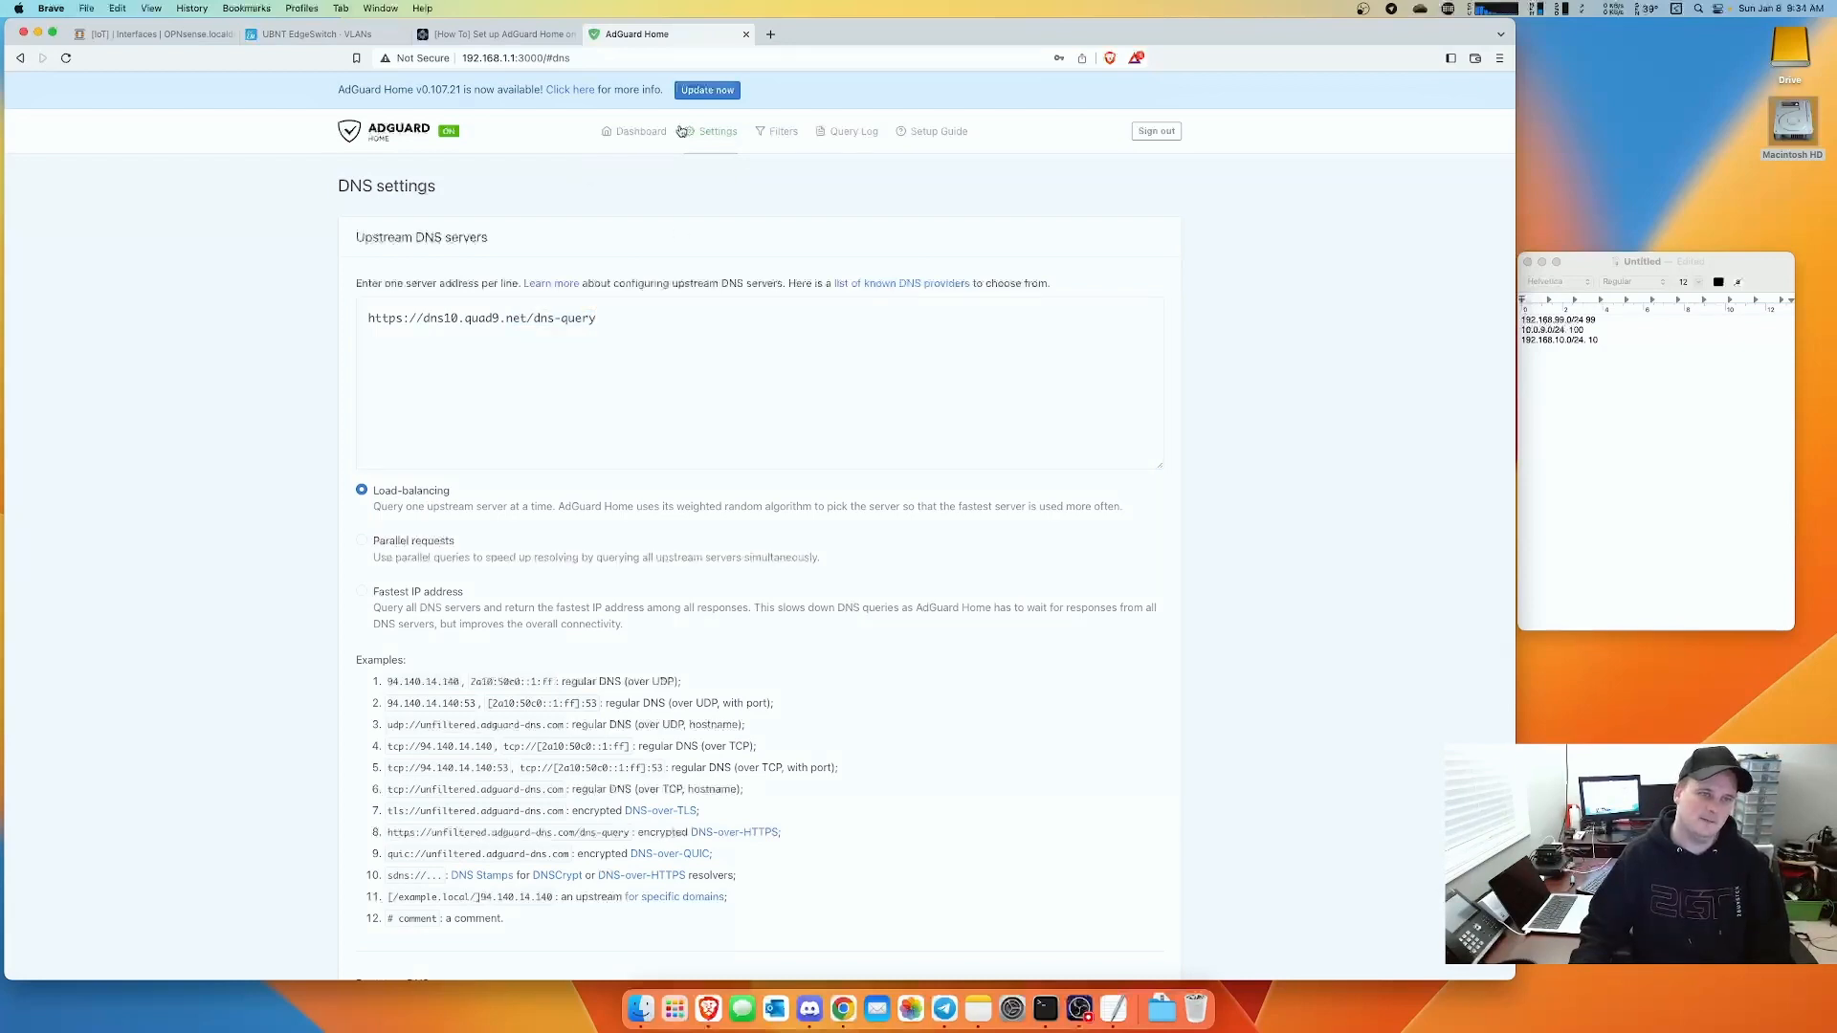
- Update AdGuard Home to the newer version from the banner
left_click(709, 92)
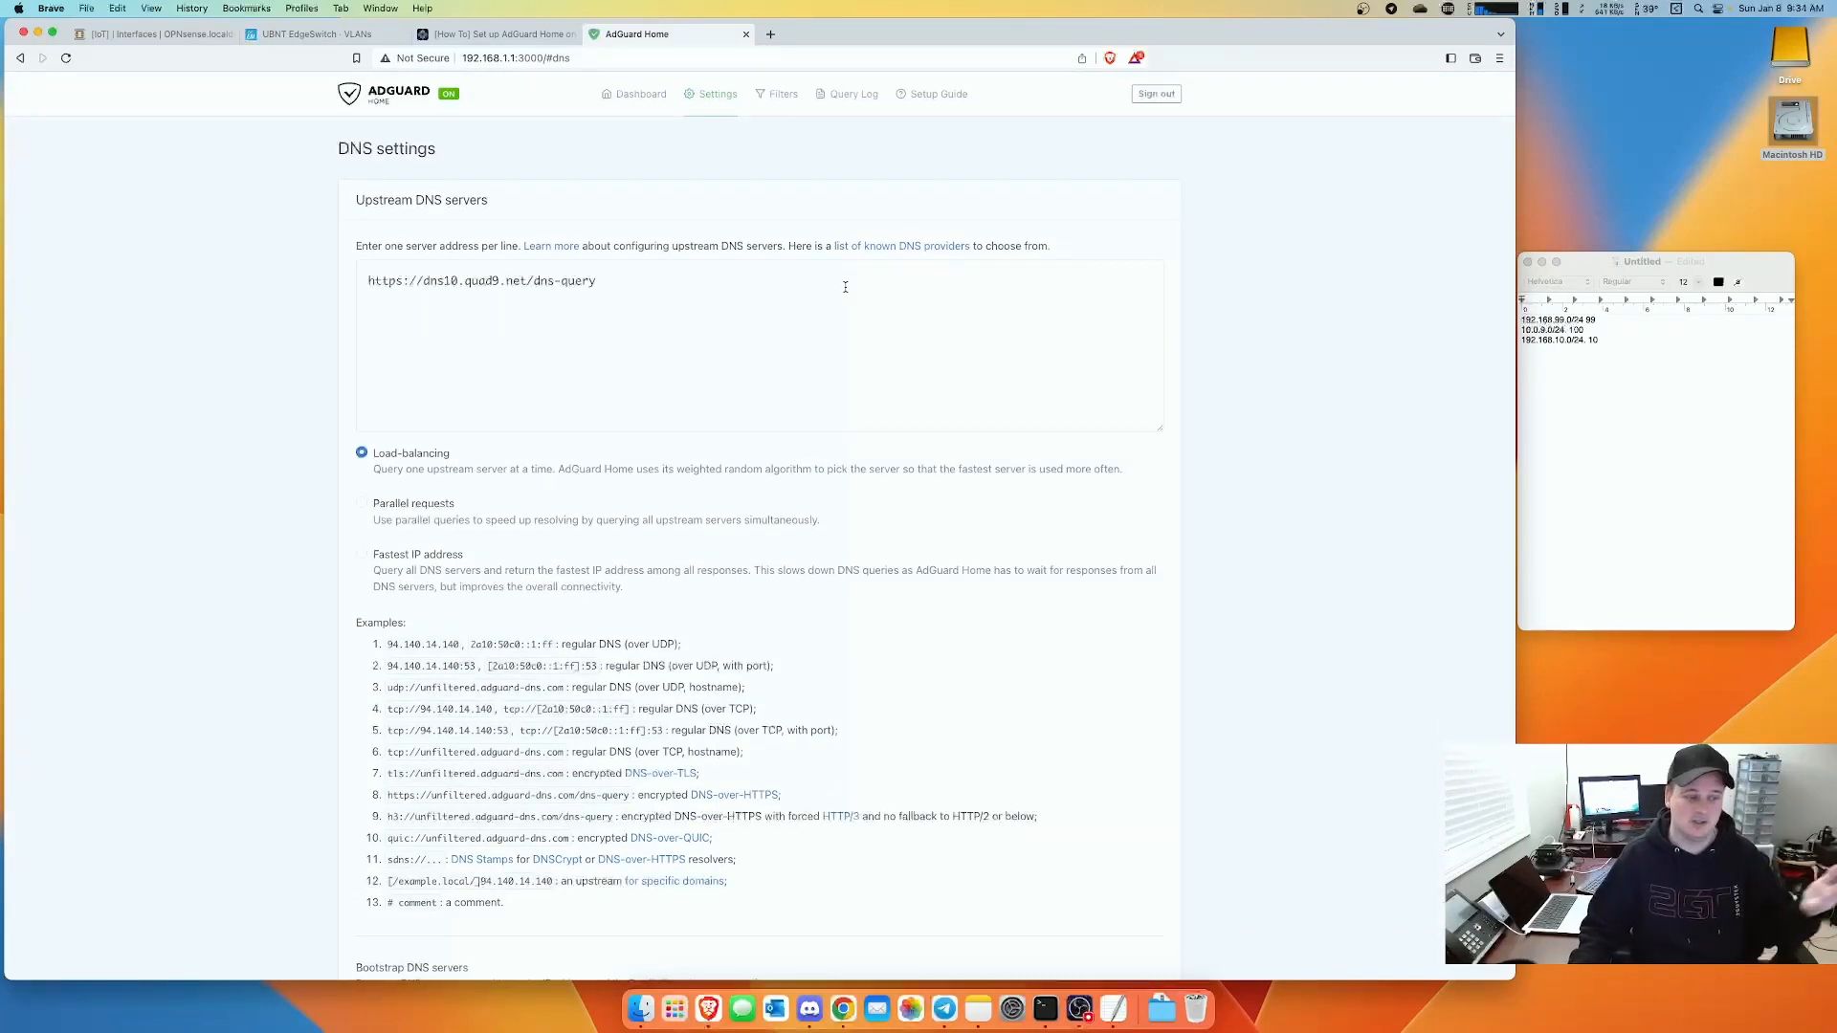
scroll(859, 460, "down", 1)
scroll(860, 461, "down", 12)
scroll(859, 454, "up", 13)
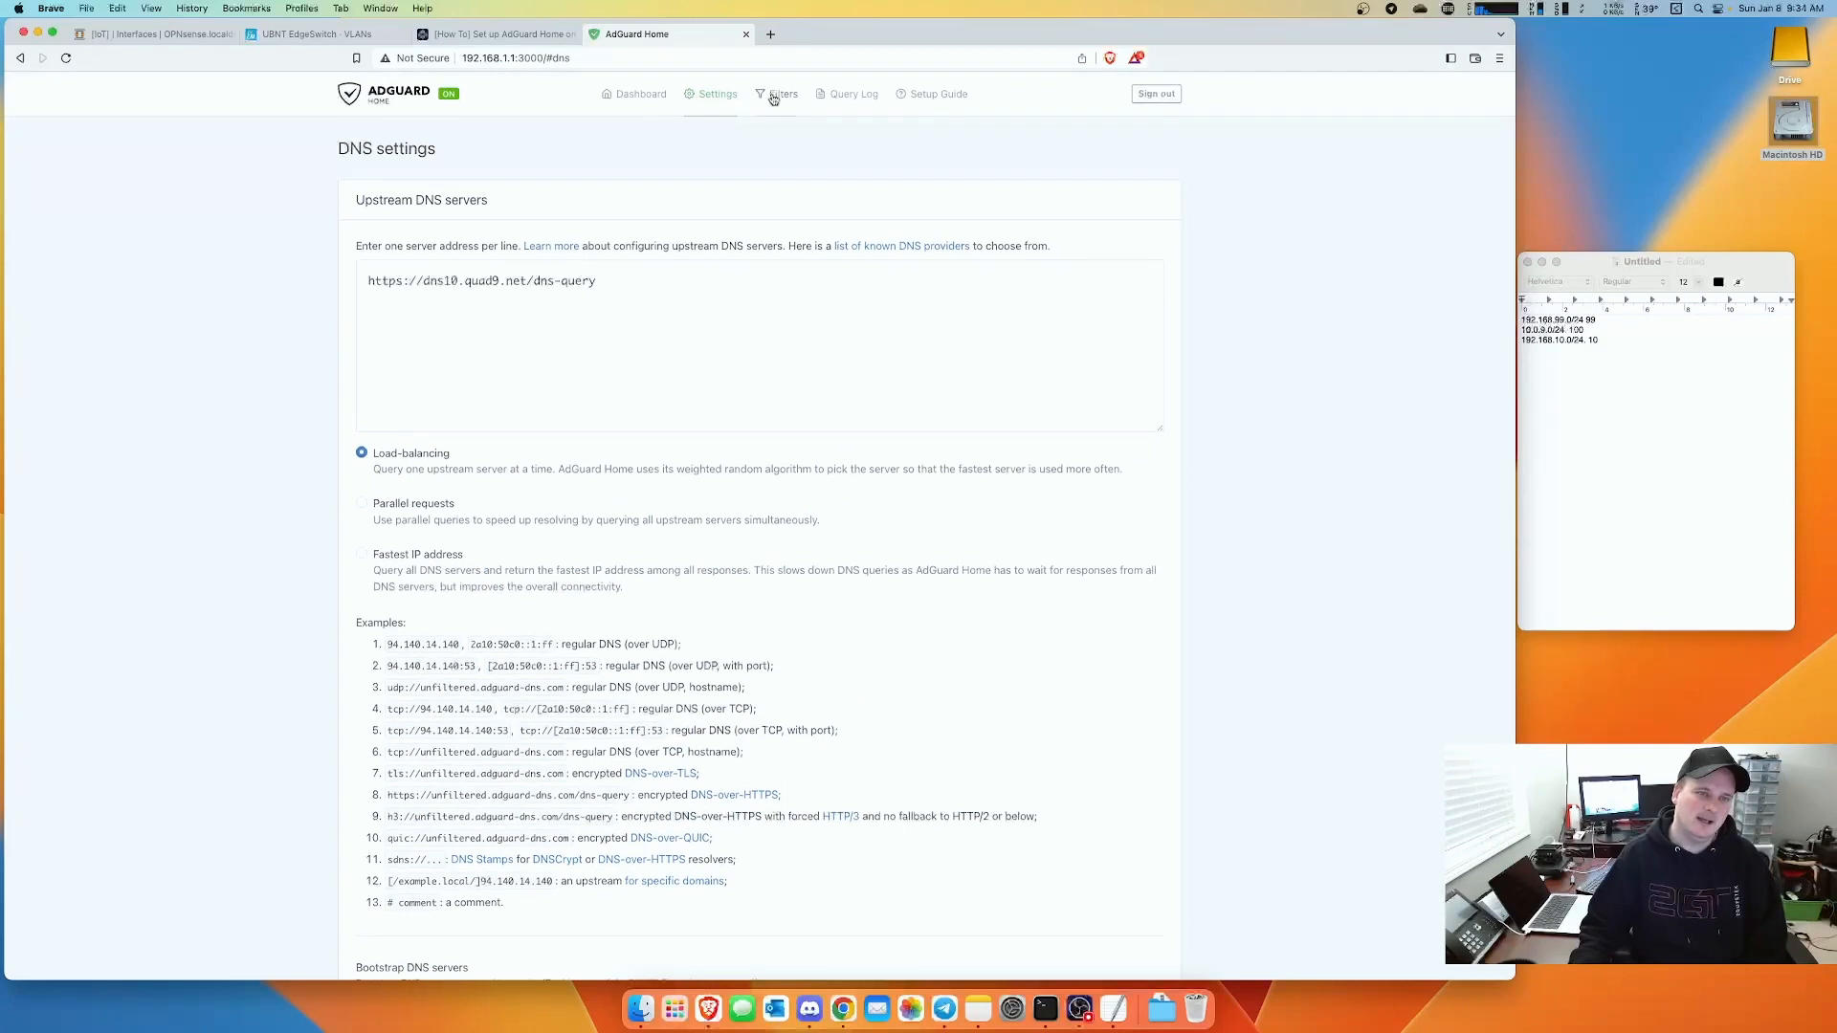
- Add catalogue blocklists such as 1Hosts (Lite), Dan Pollock's List and The NoTracking blocklist
mouse_move(781, 99)
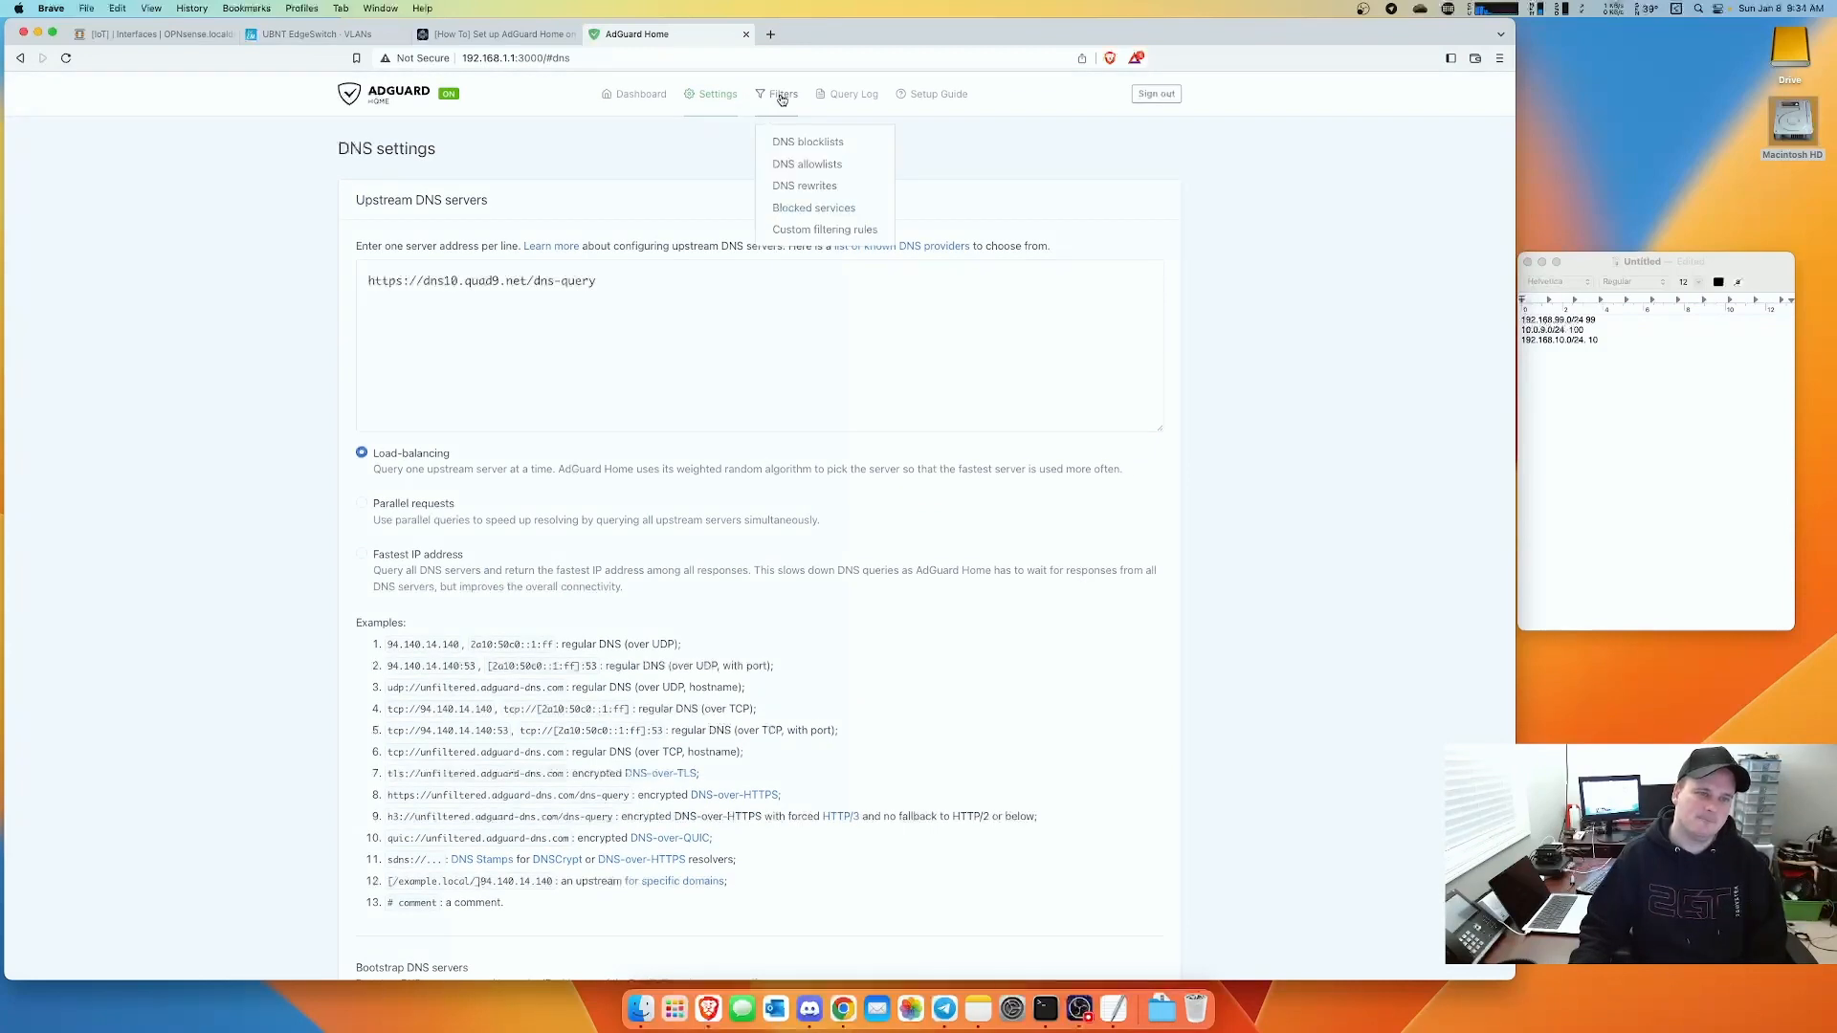
left_click(821, 144)
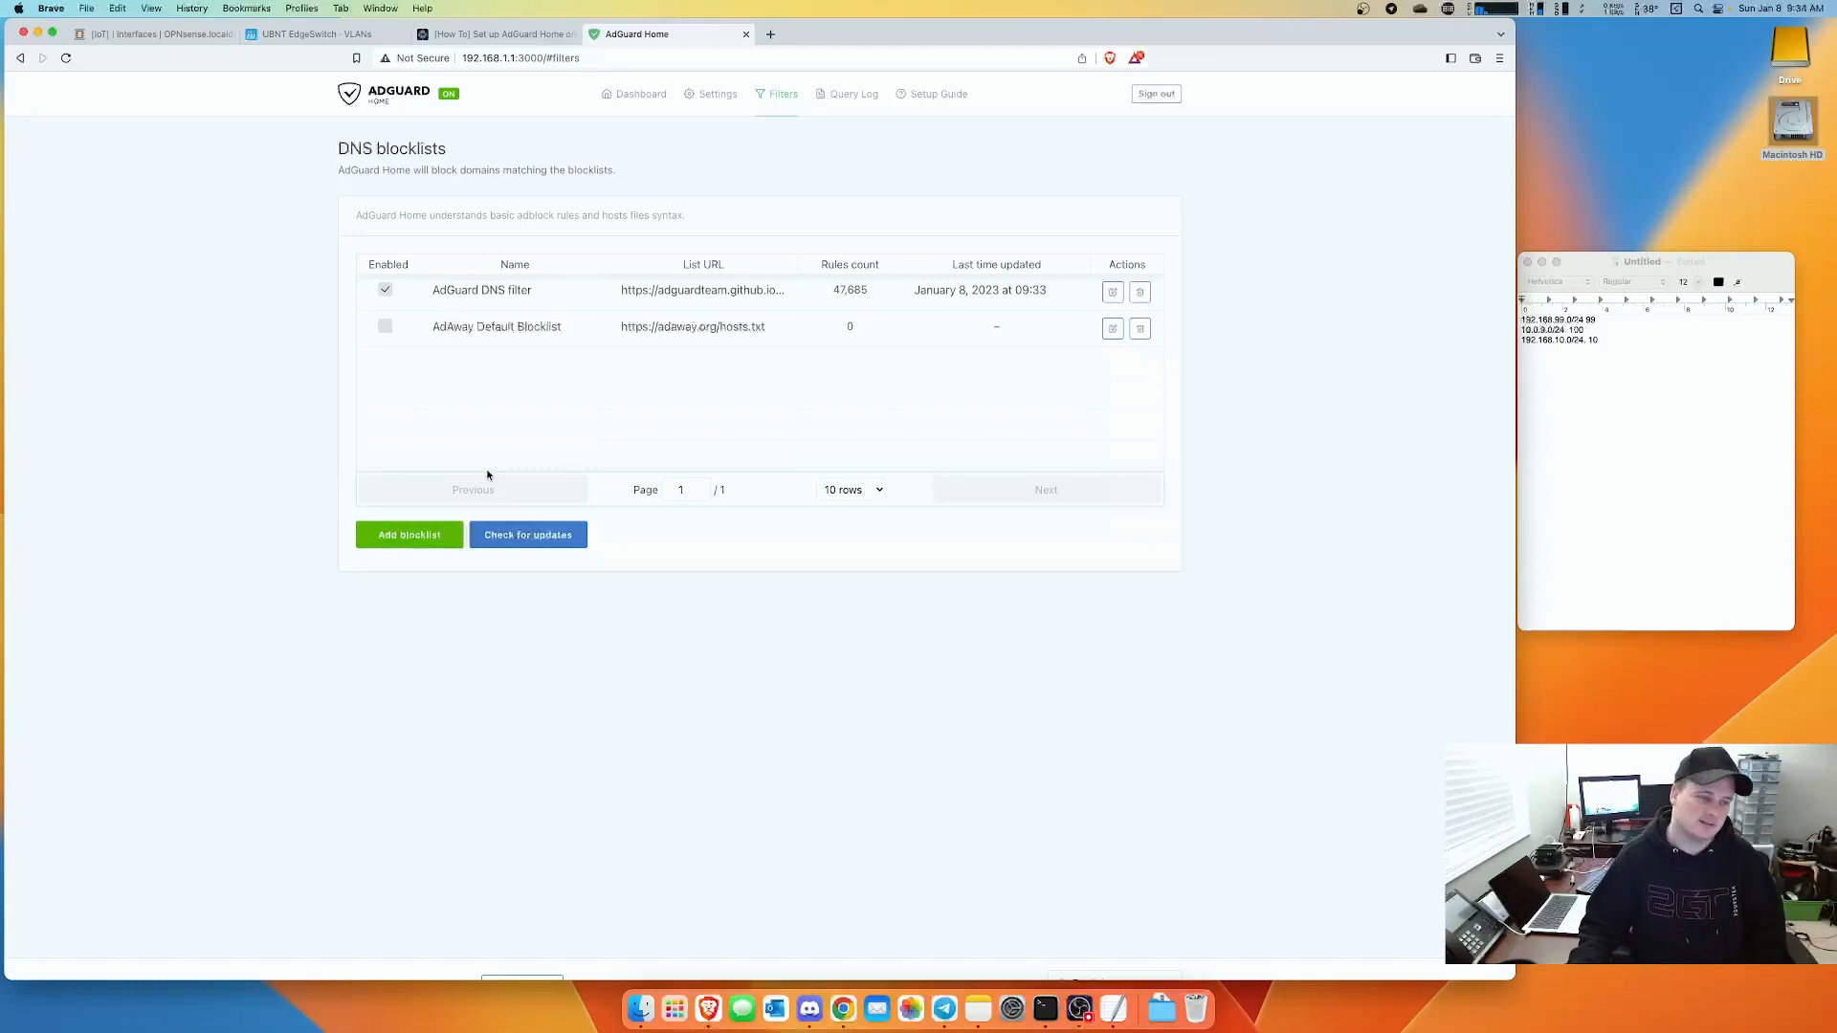
left_click(411, 540)
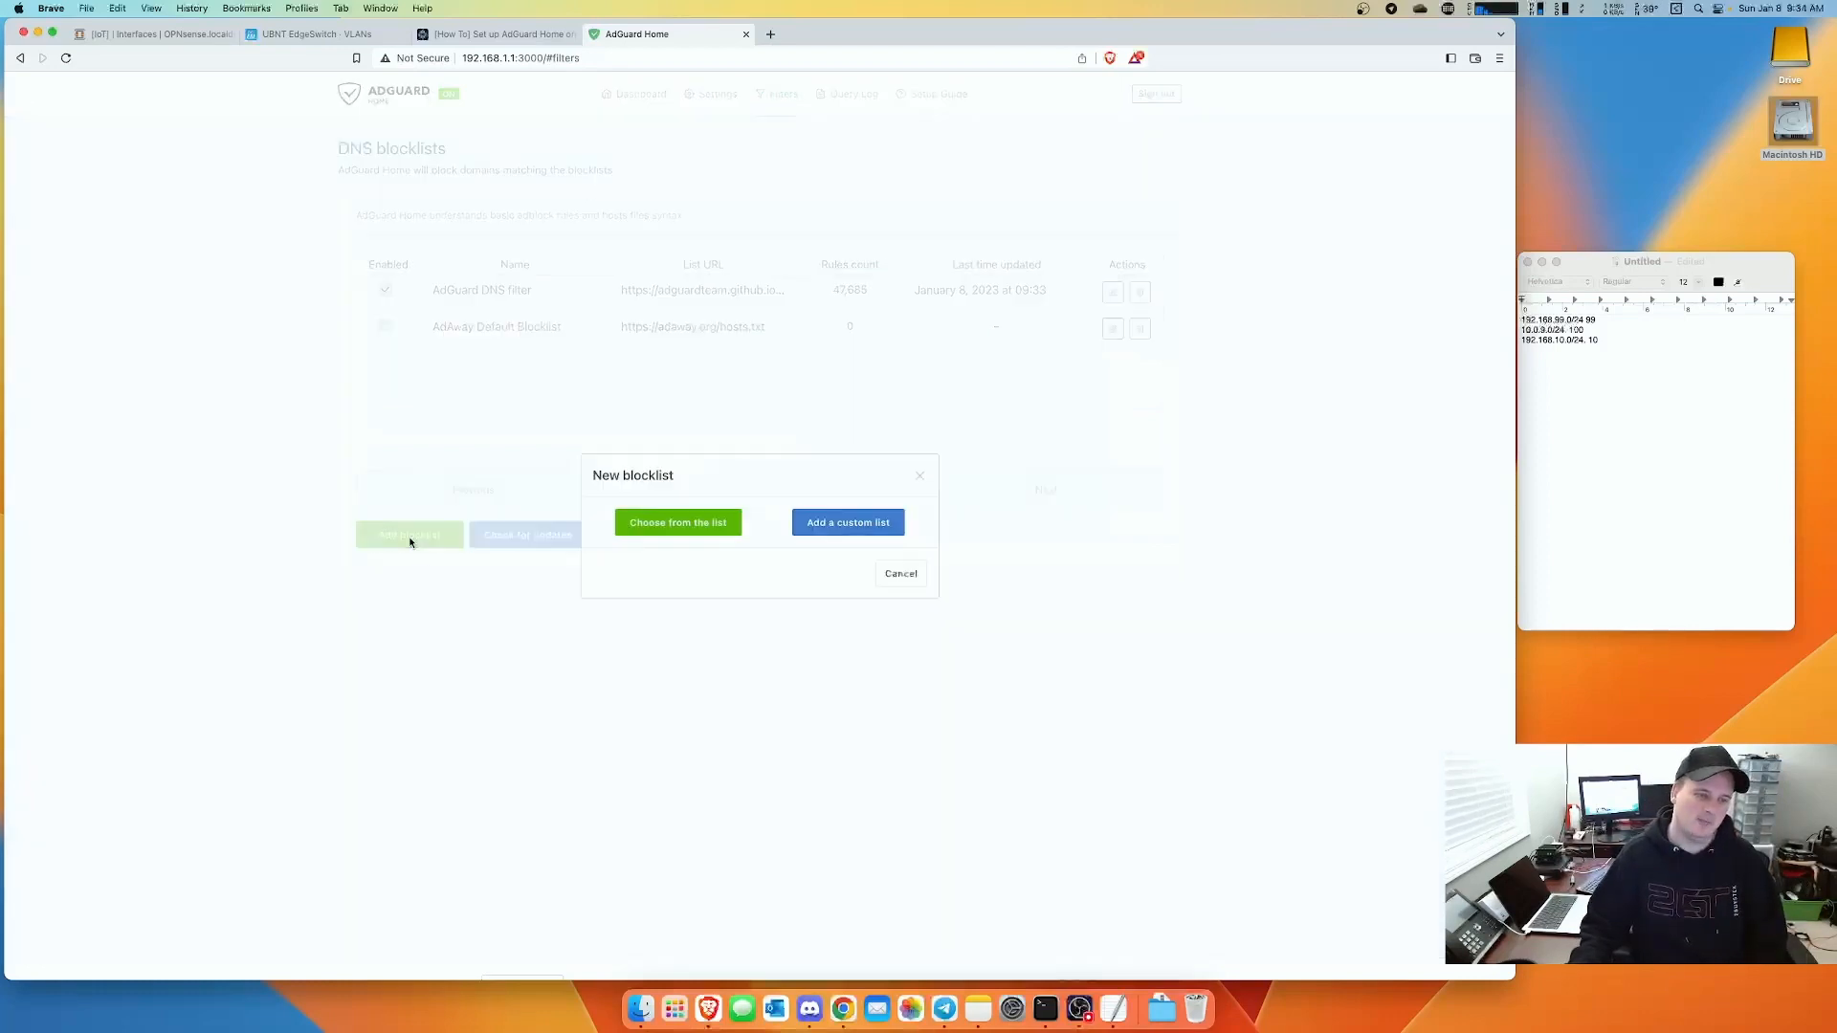
left_click(678, 525)
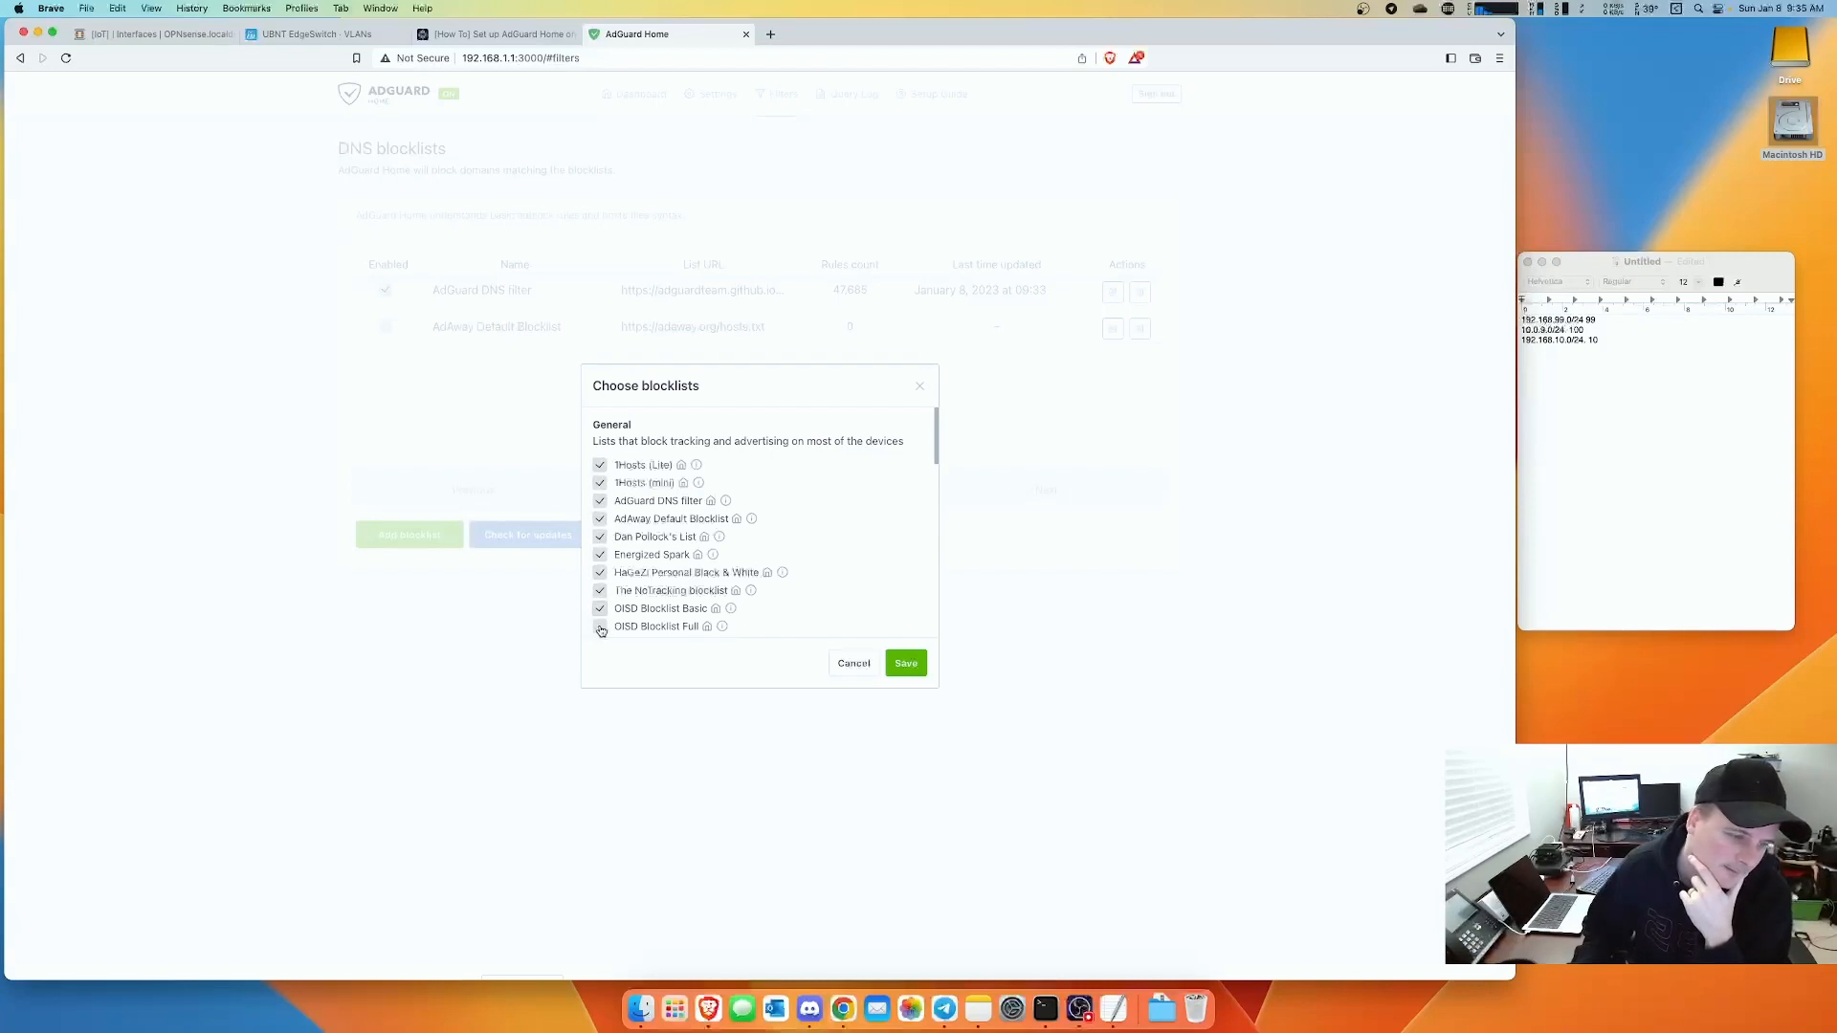
scroll(823, 577, "down", 5)
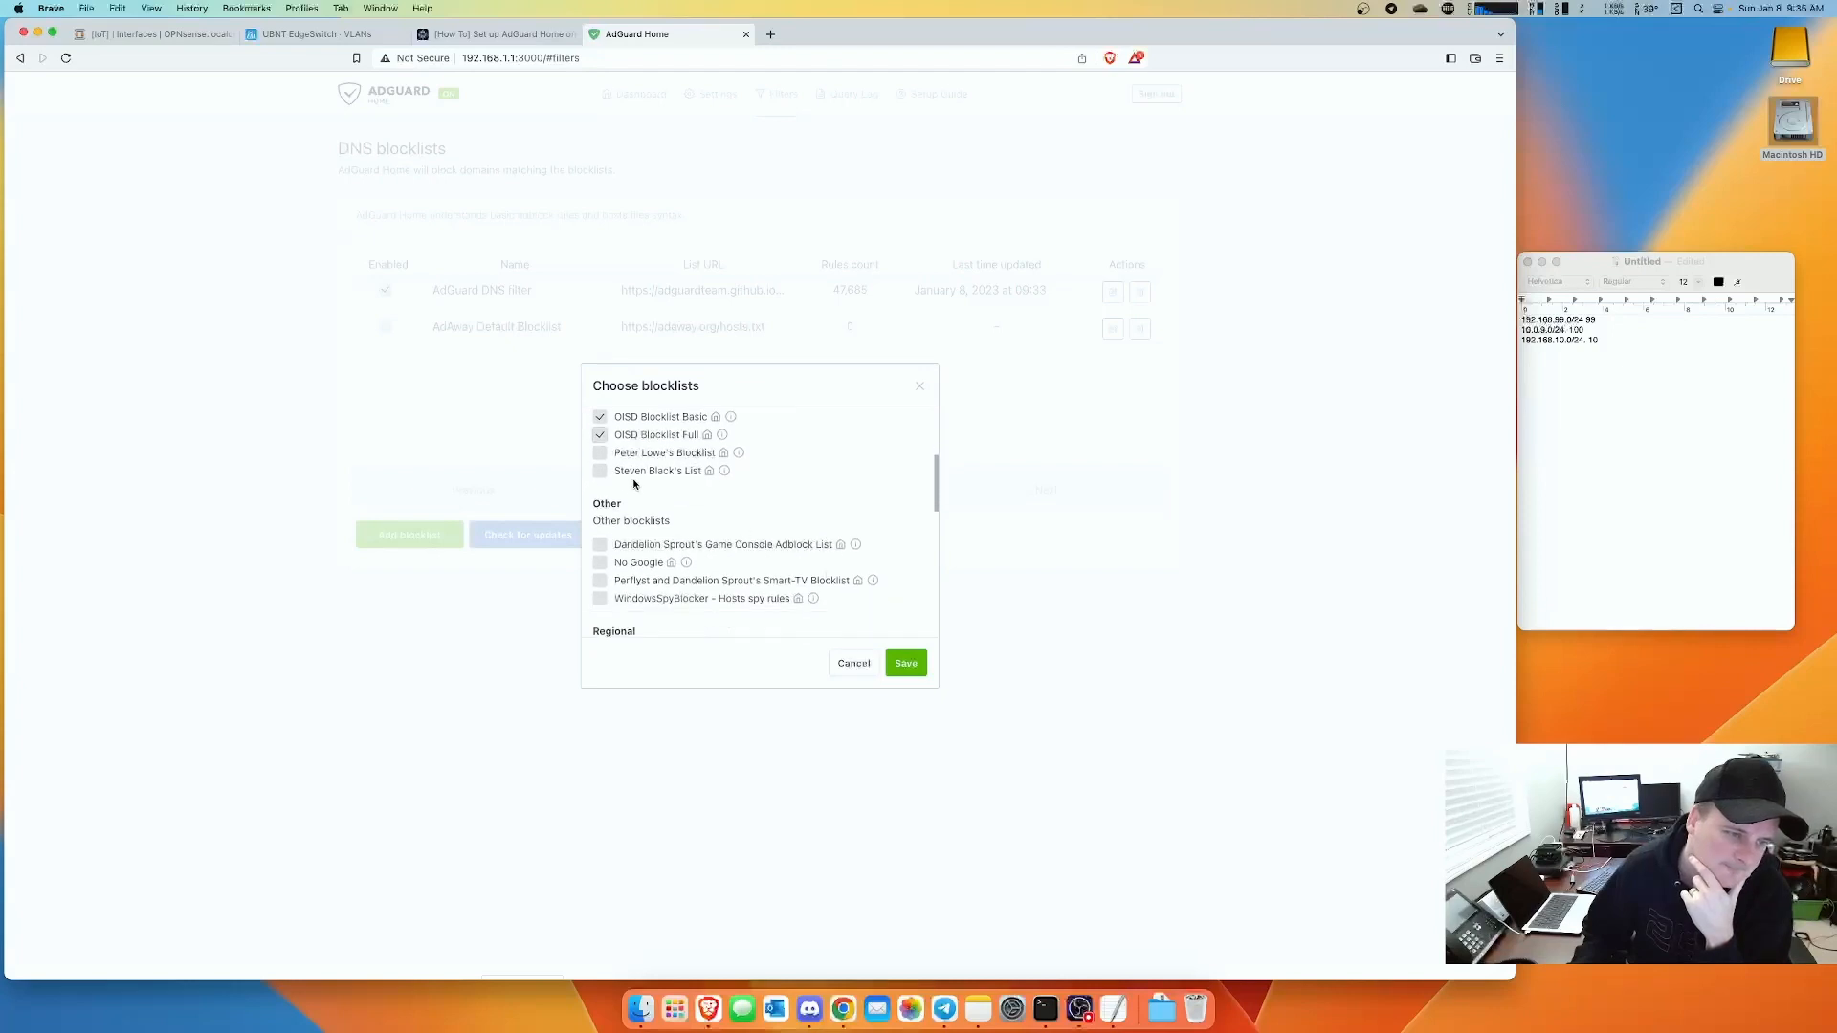
scroll(820, 550, "down", 2)
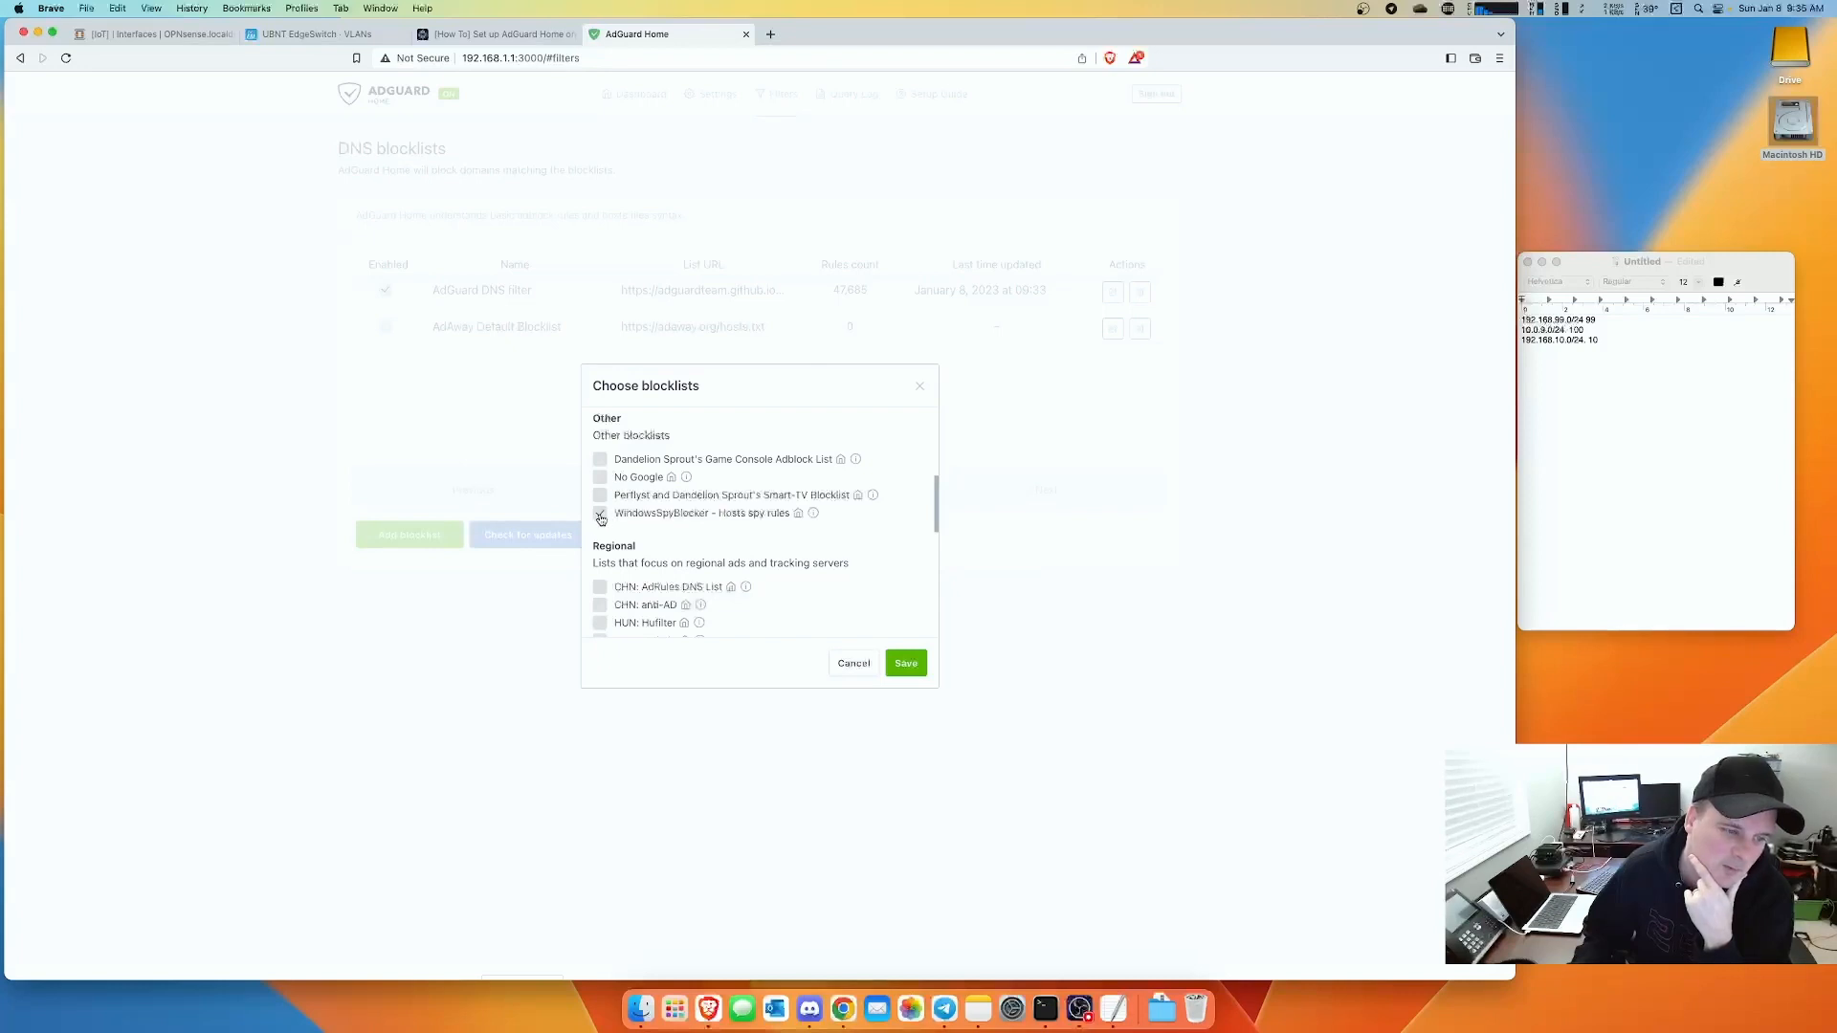
scroll(822, 522, "down", 12)
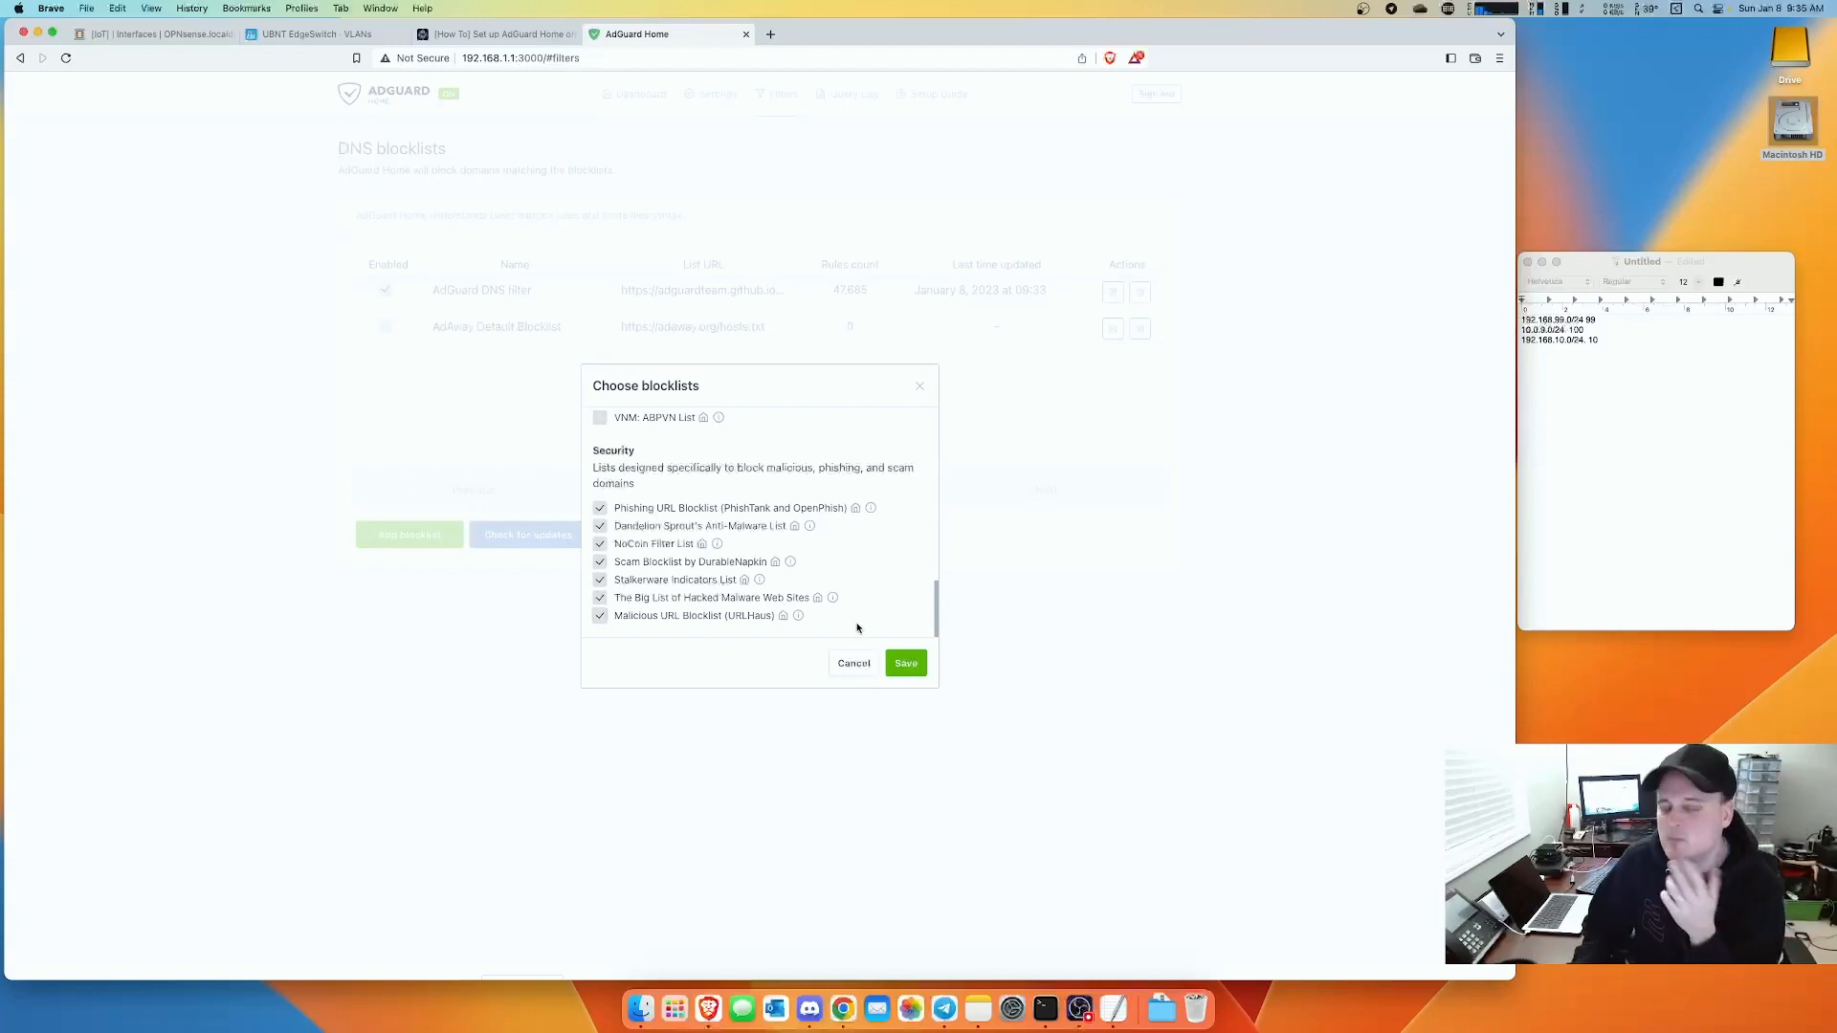
left_click(905, 664)
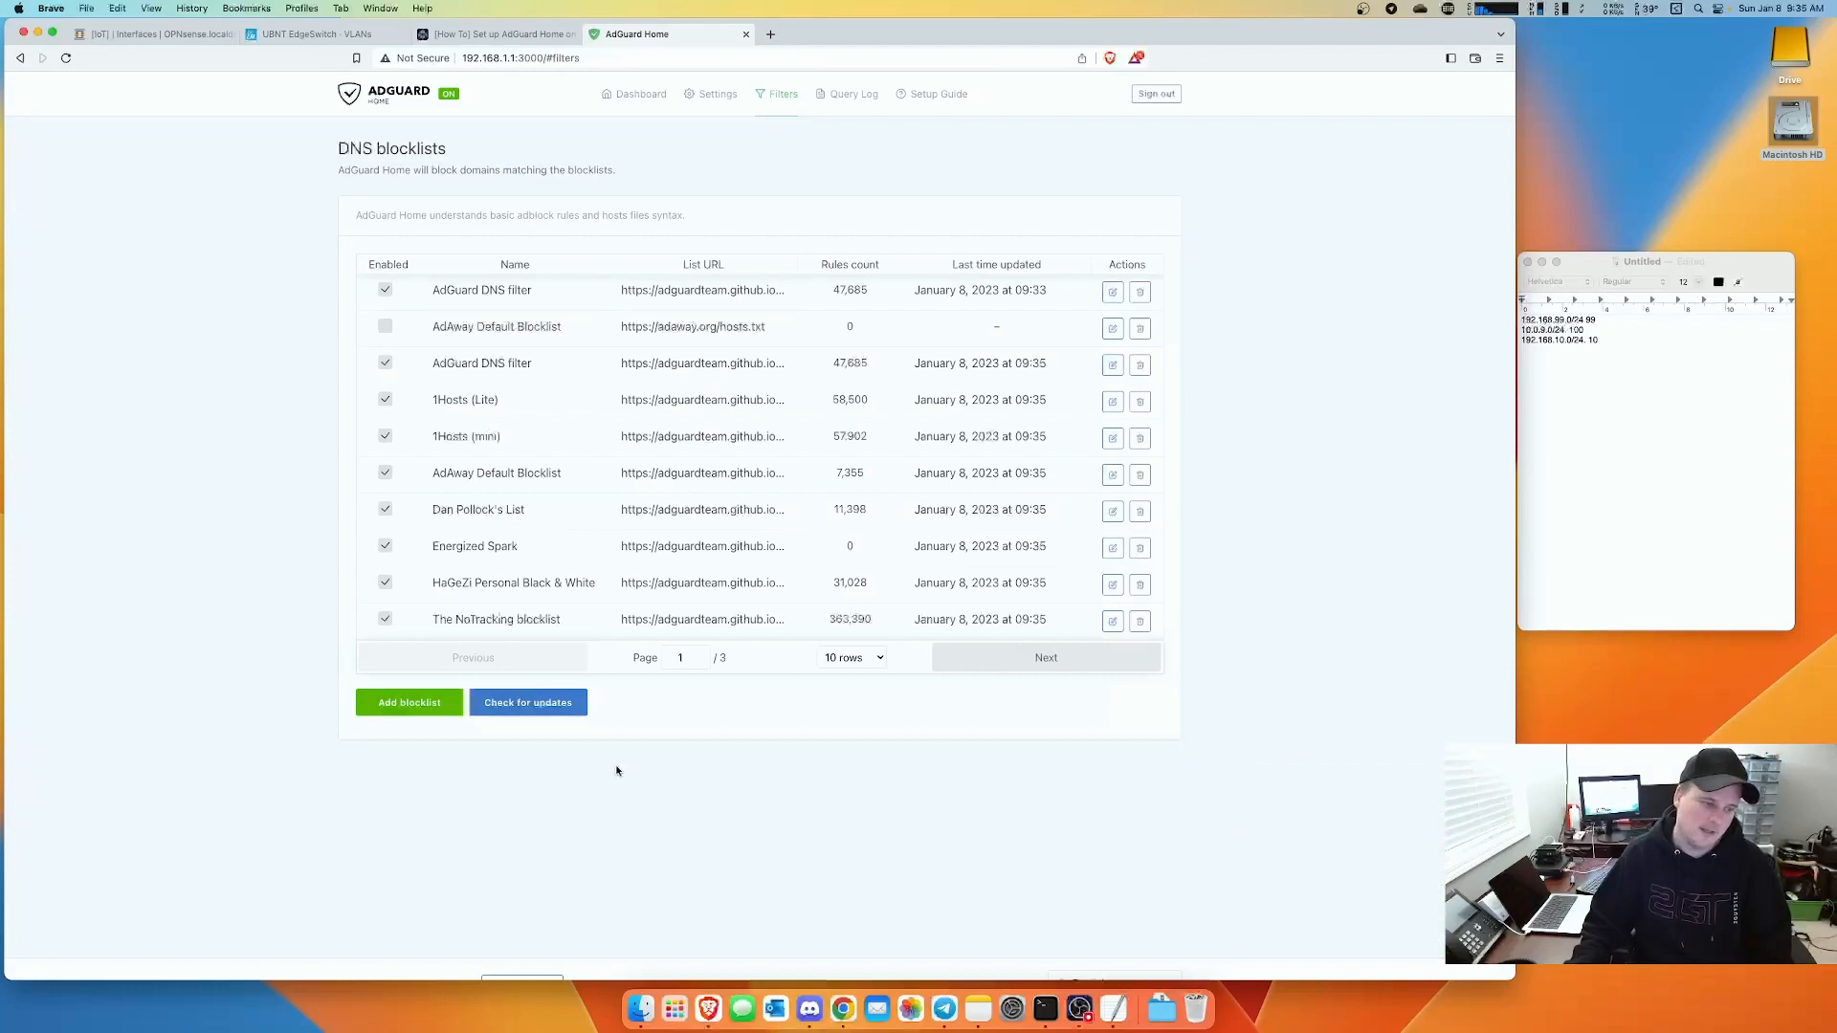
- Check blocklists for updates and refresh dashboard stats, now showing 100 of 184 queries blocked
left_click(534, 710)
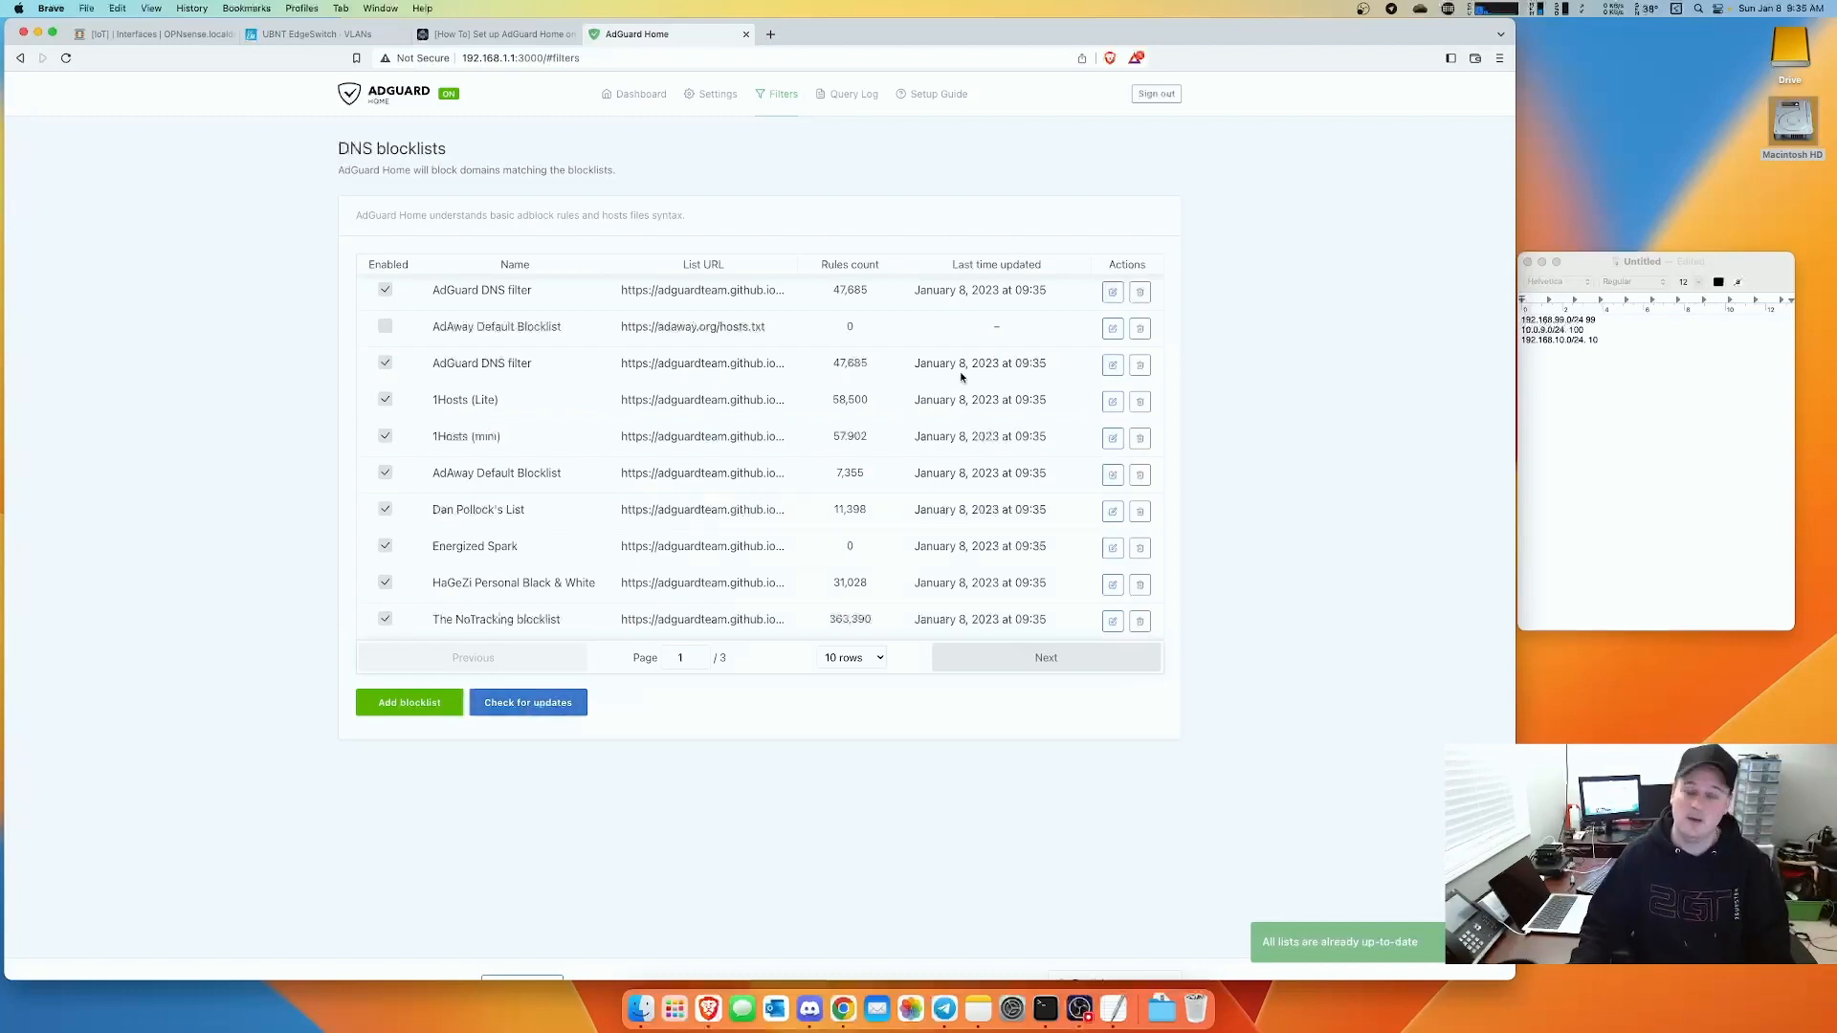
left_click(389, 101)
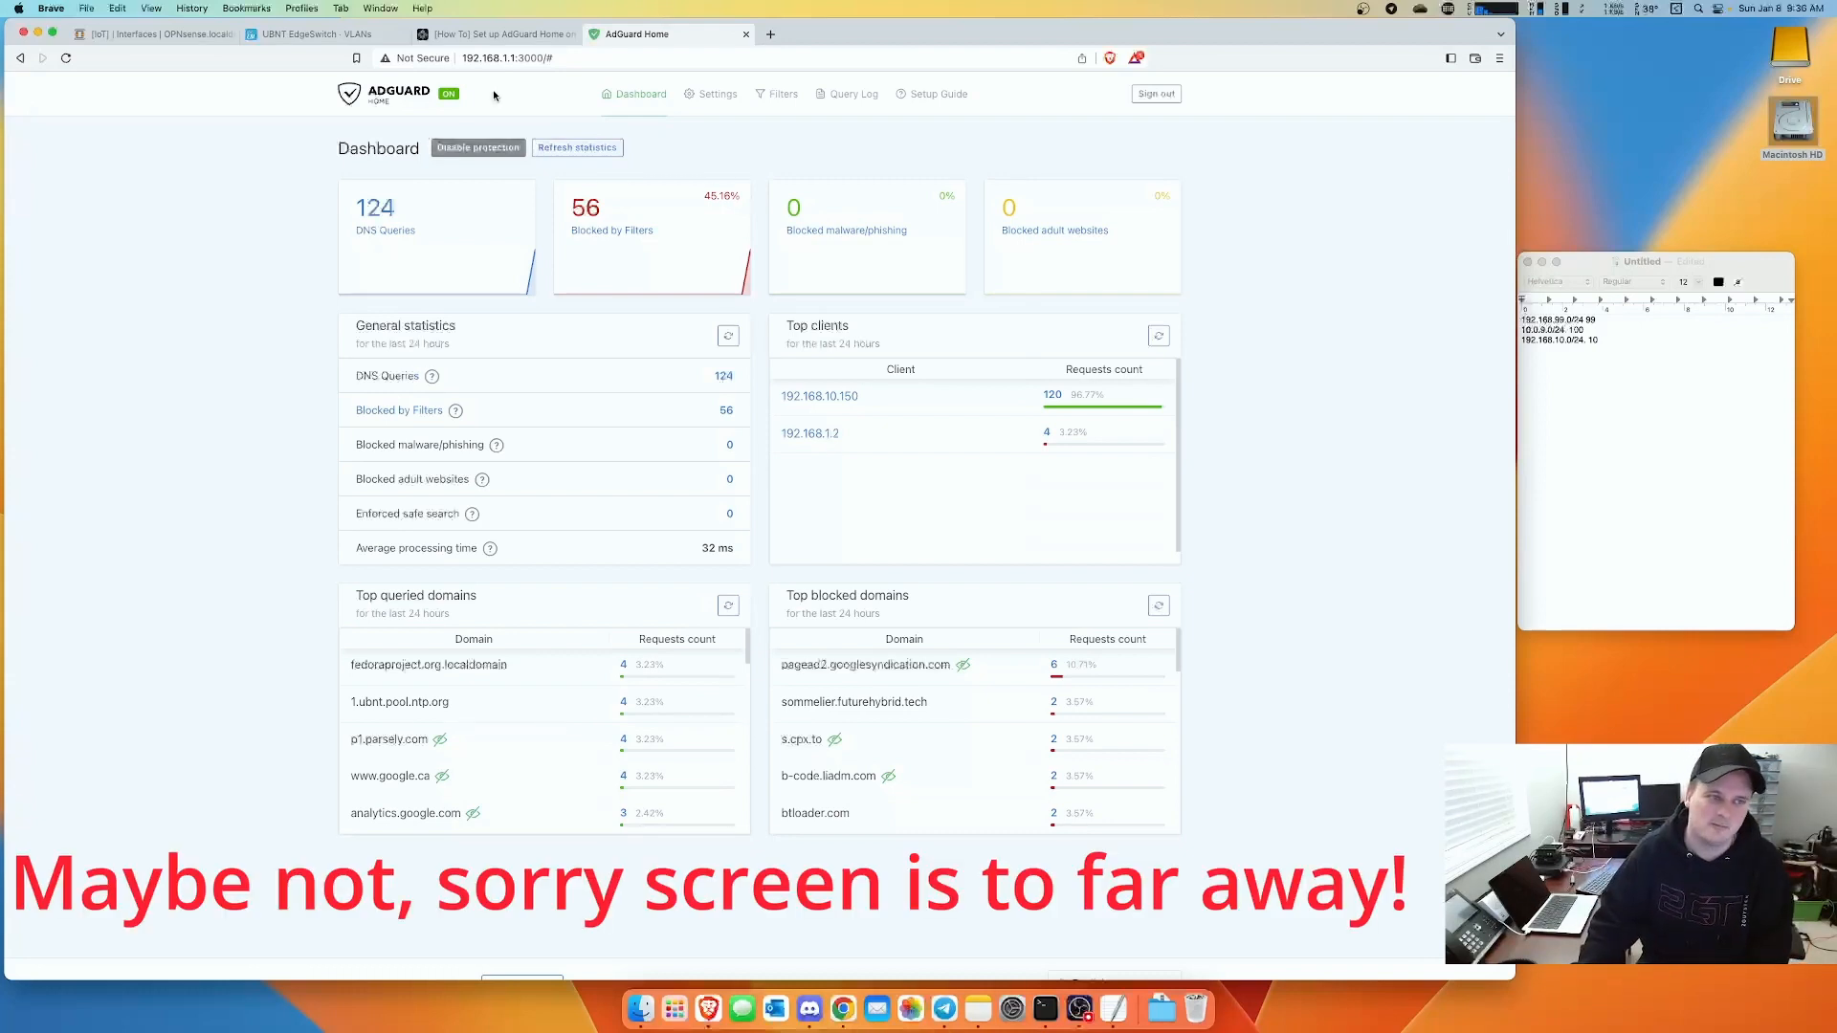
left_click(586, 151)
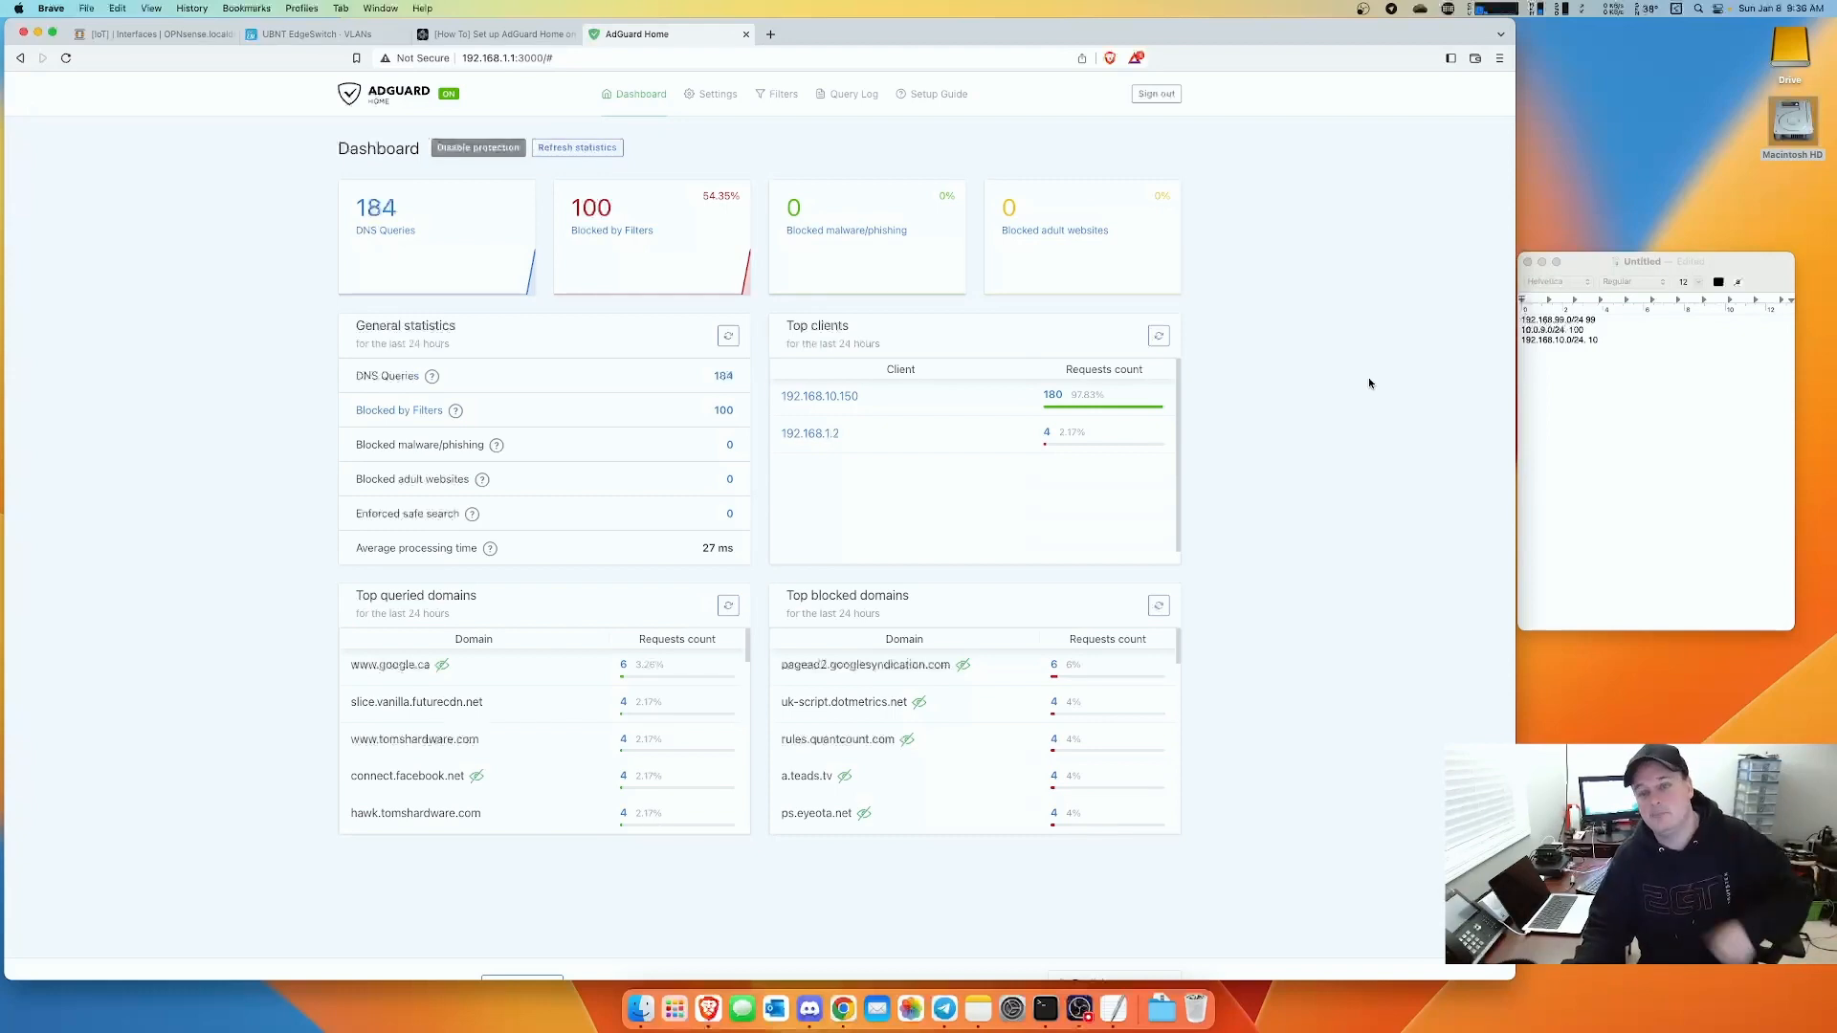
left_click(1570, 298)
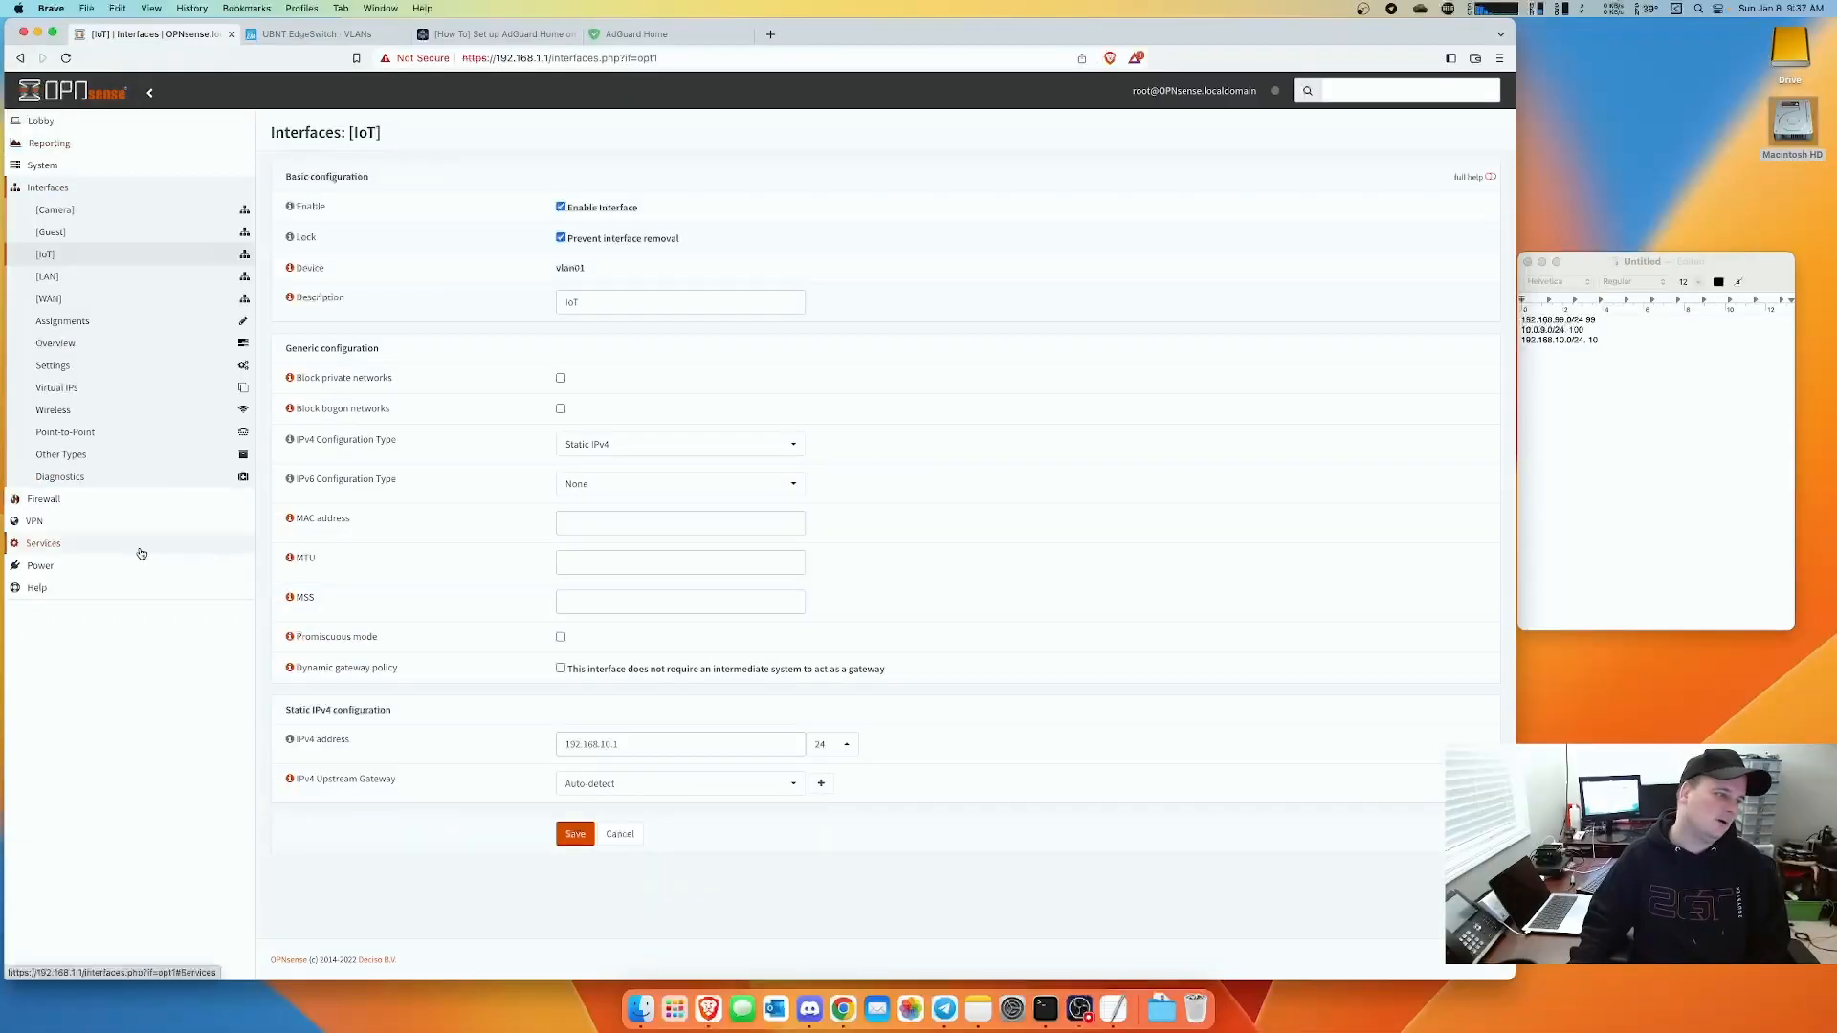
- Open Interfaces > Other Types > VLAN and start a new VLAN entry
left_click(50, 545)
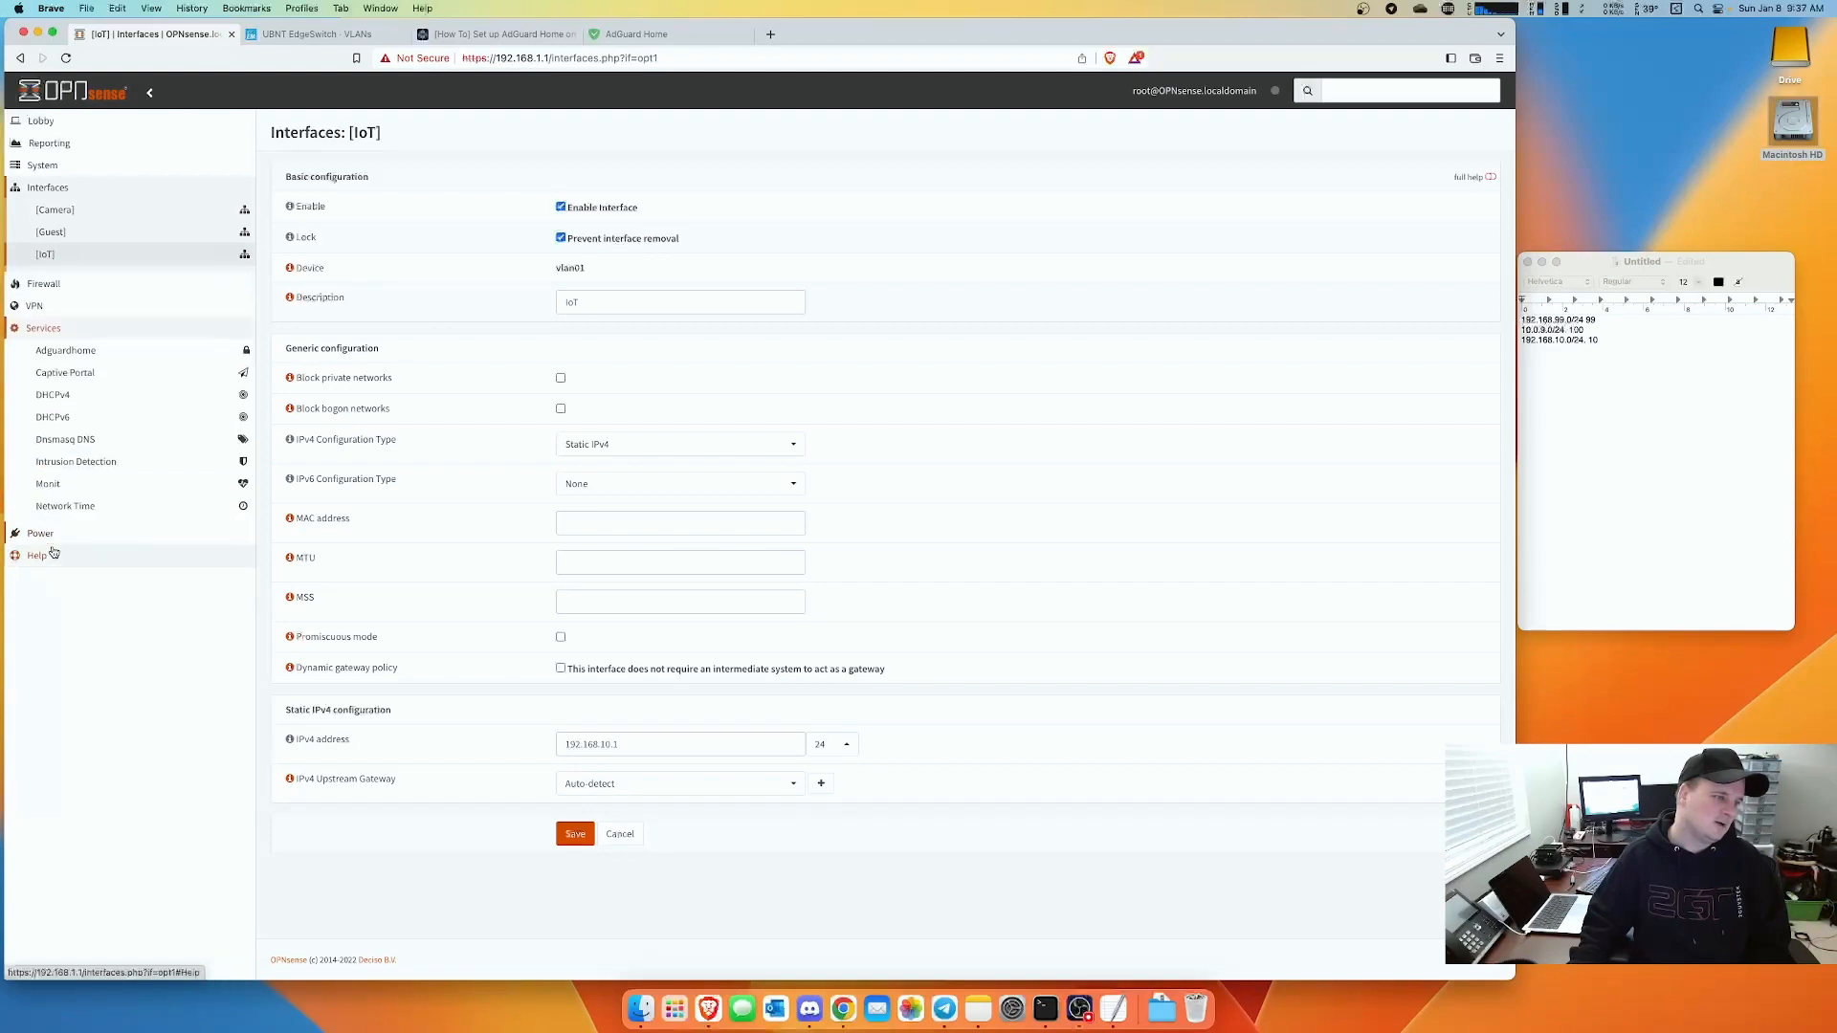
left_click(48, 189)
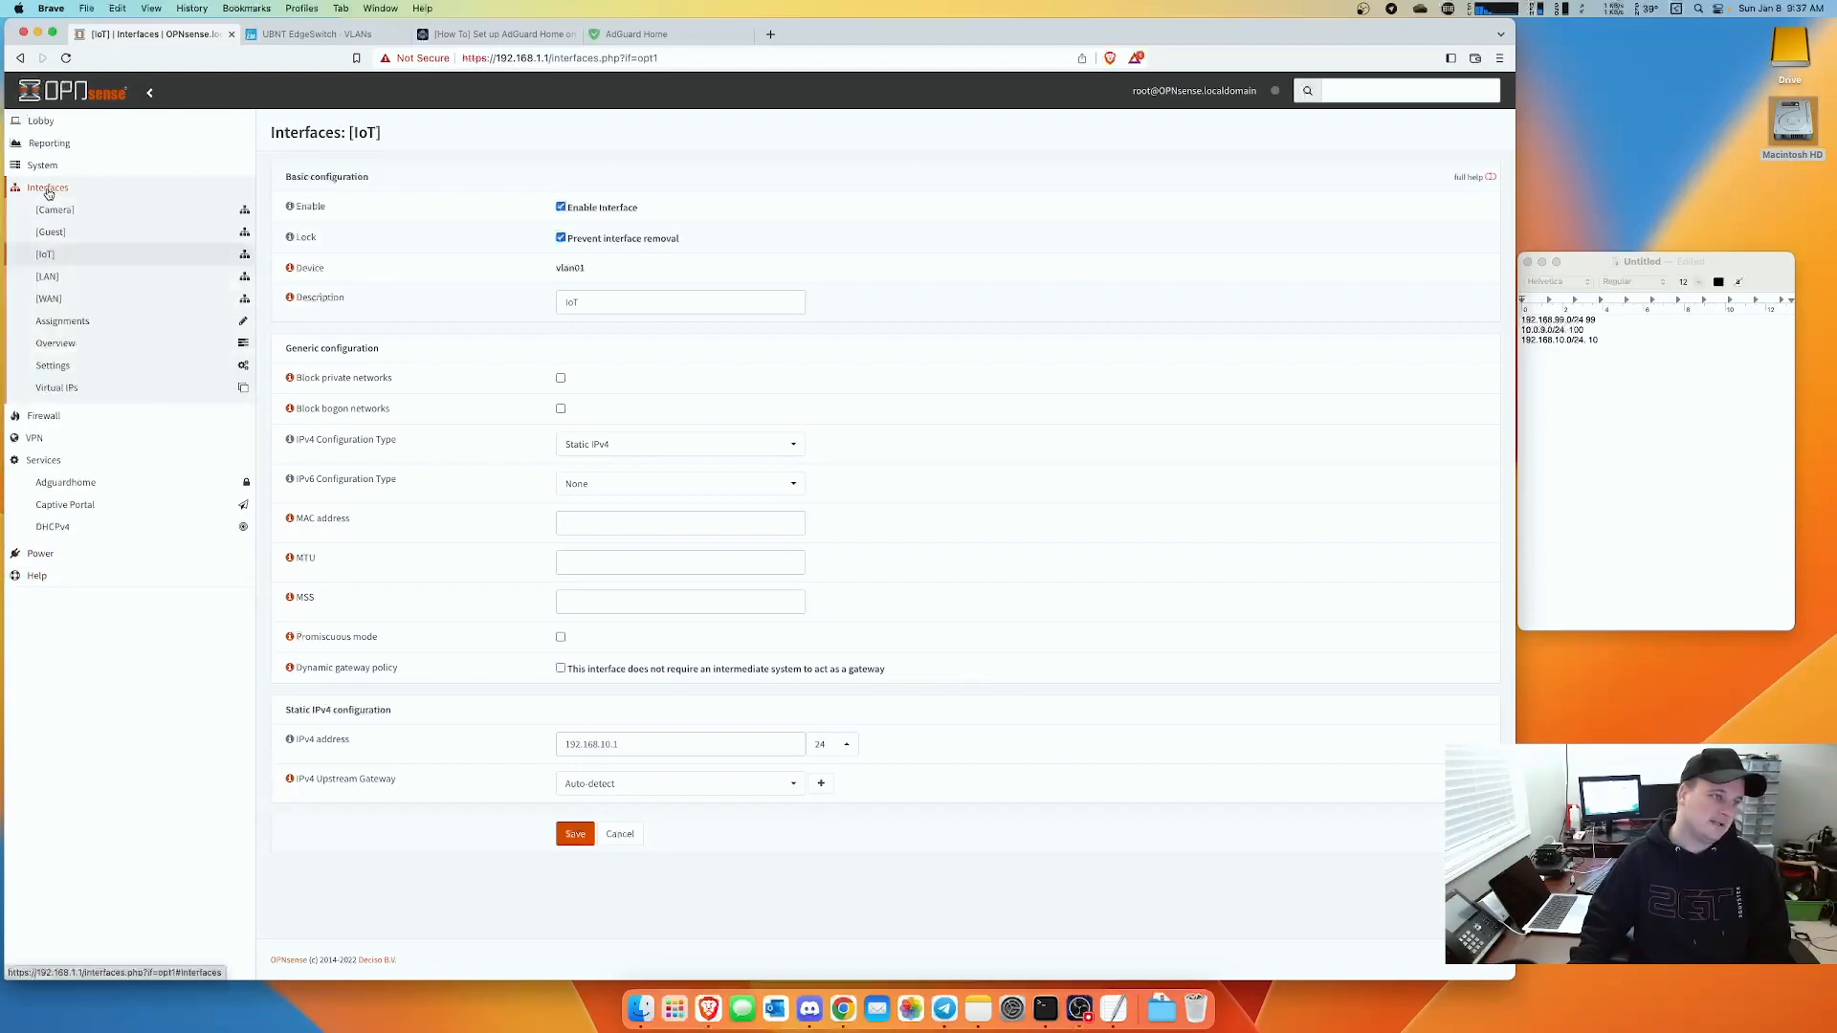
left_click(74, 457)
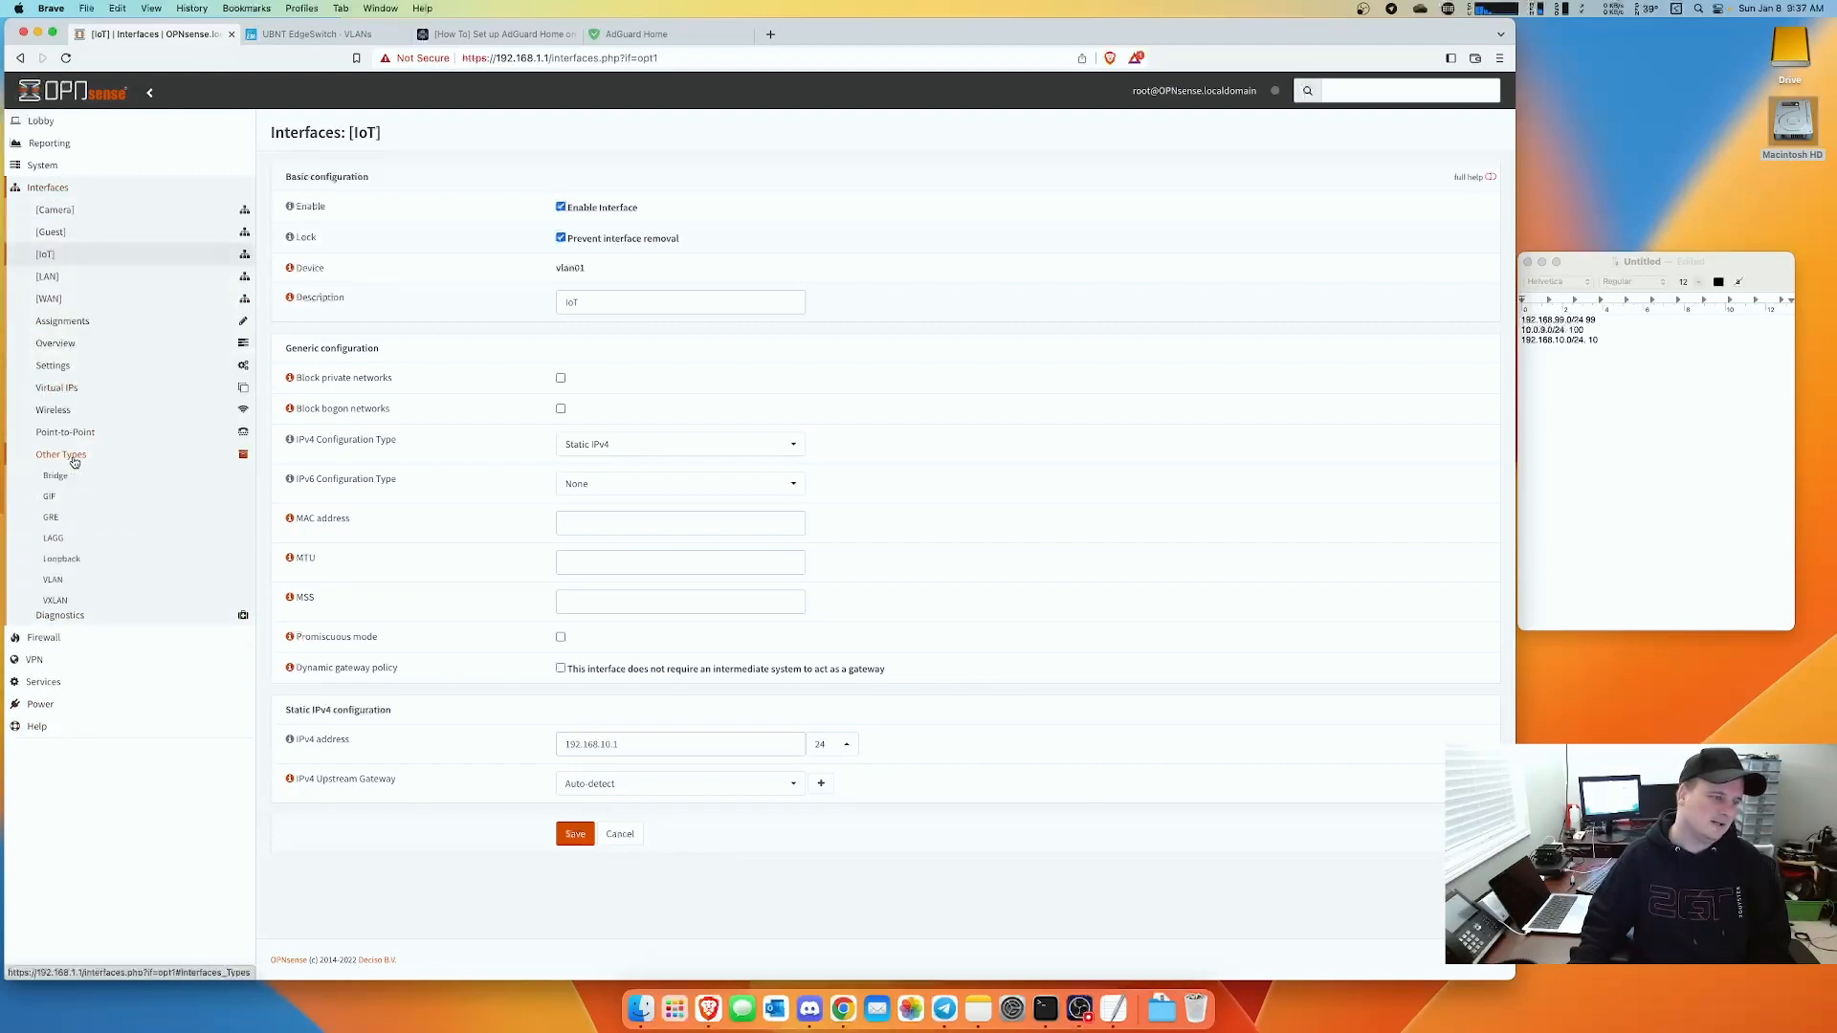
left_click(56, 581)
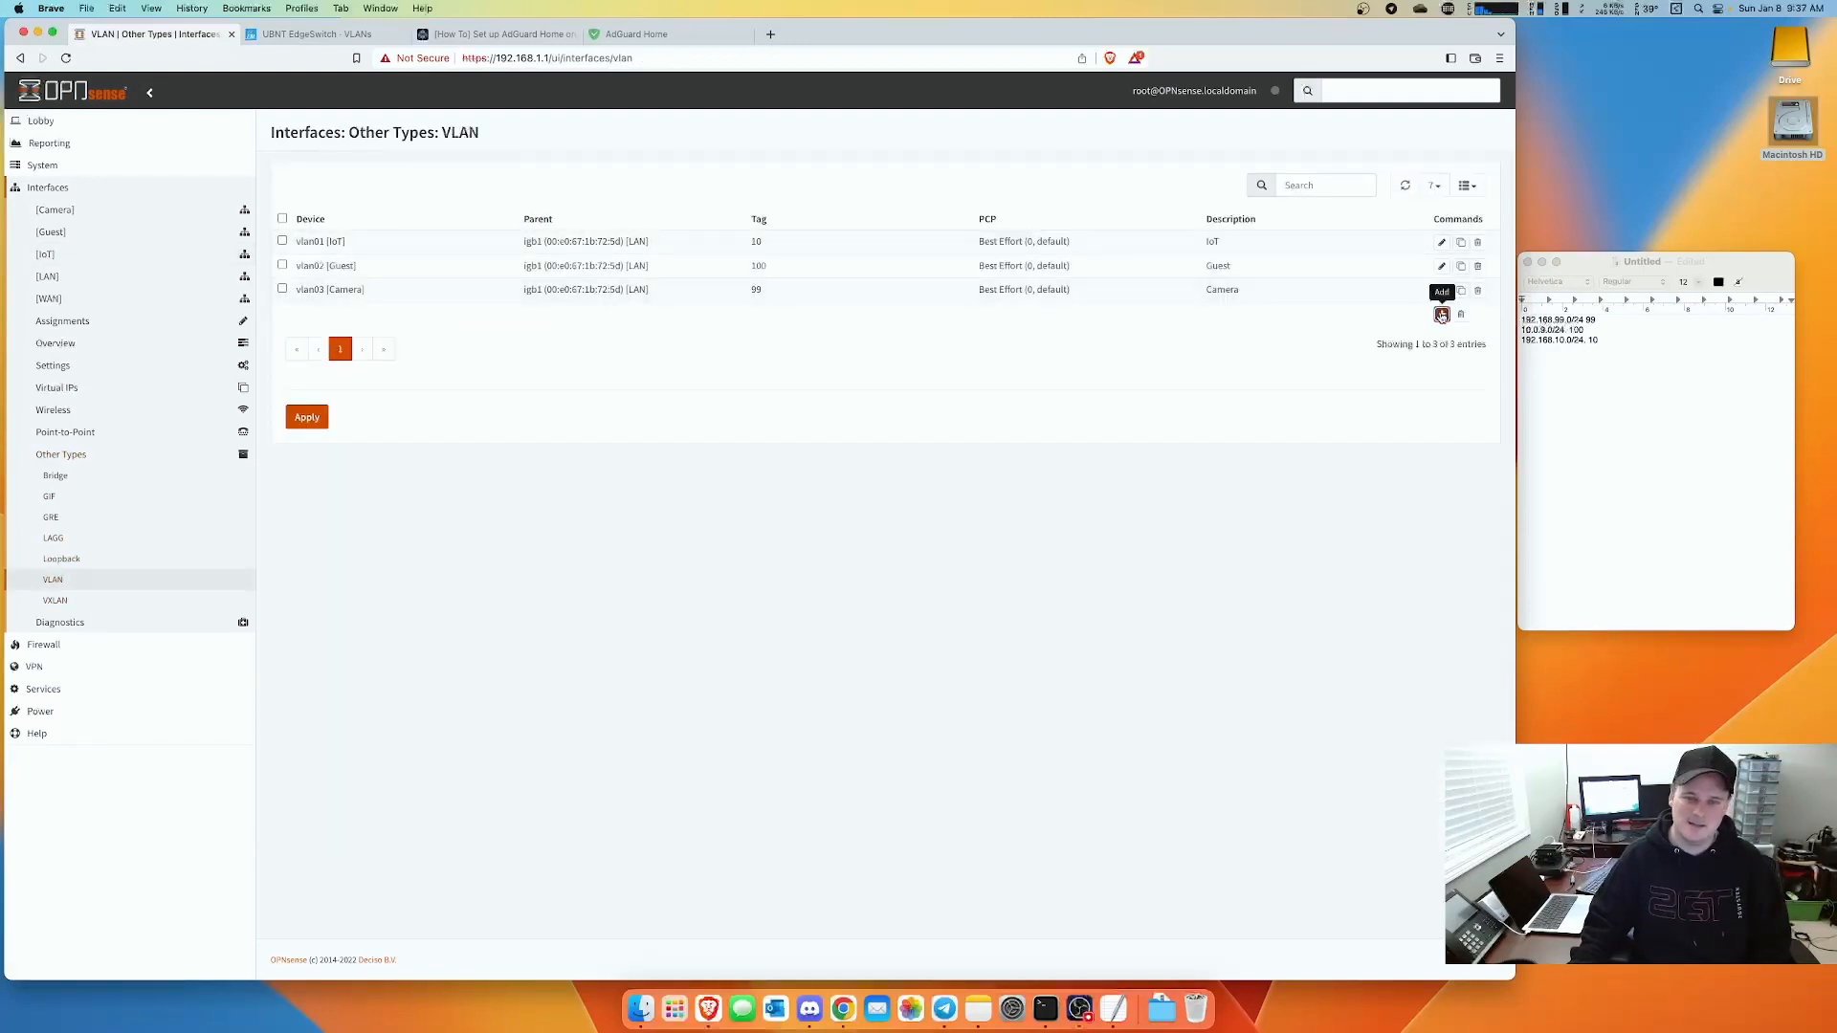
left_click(1442, 314)
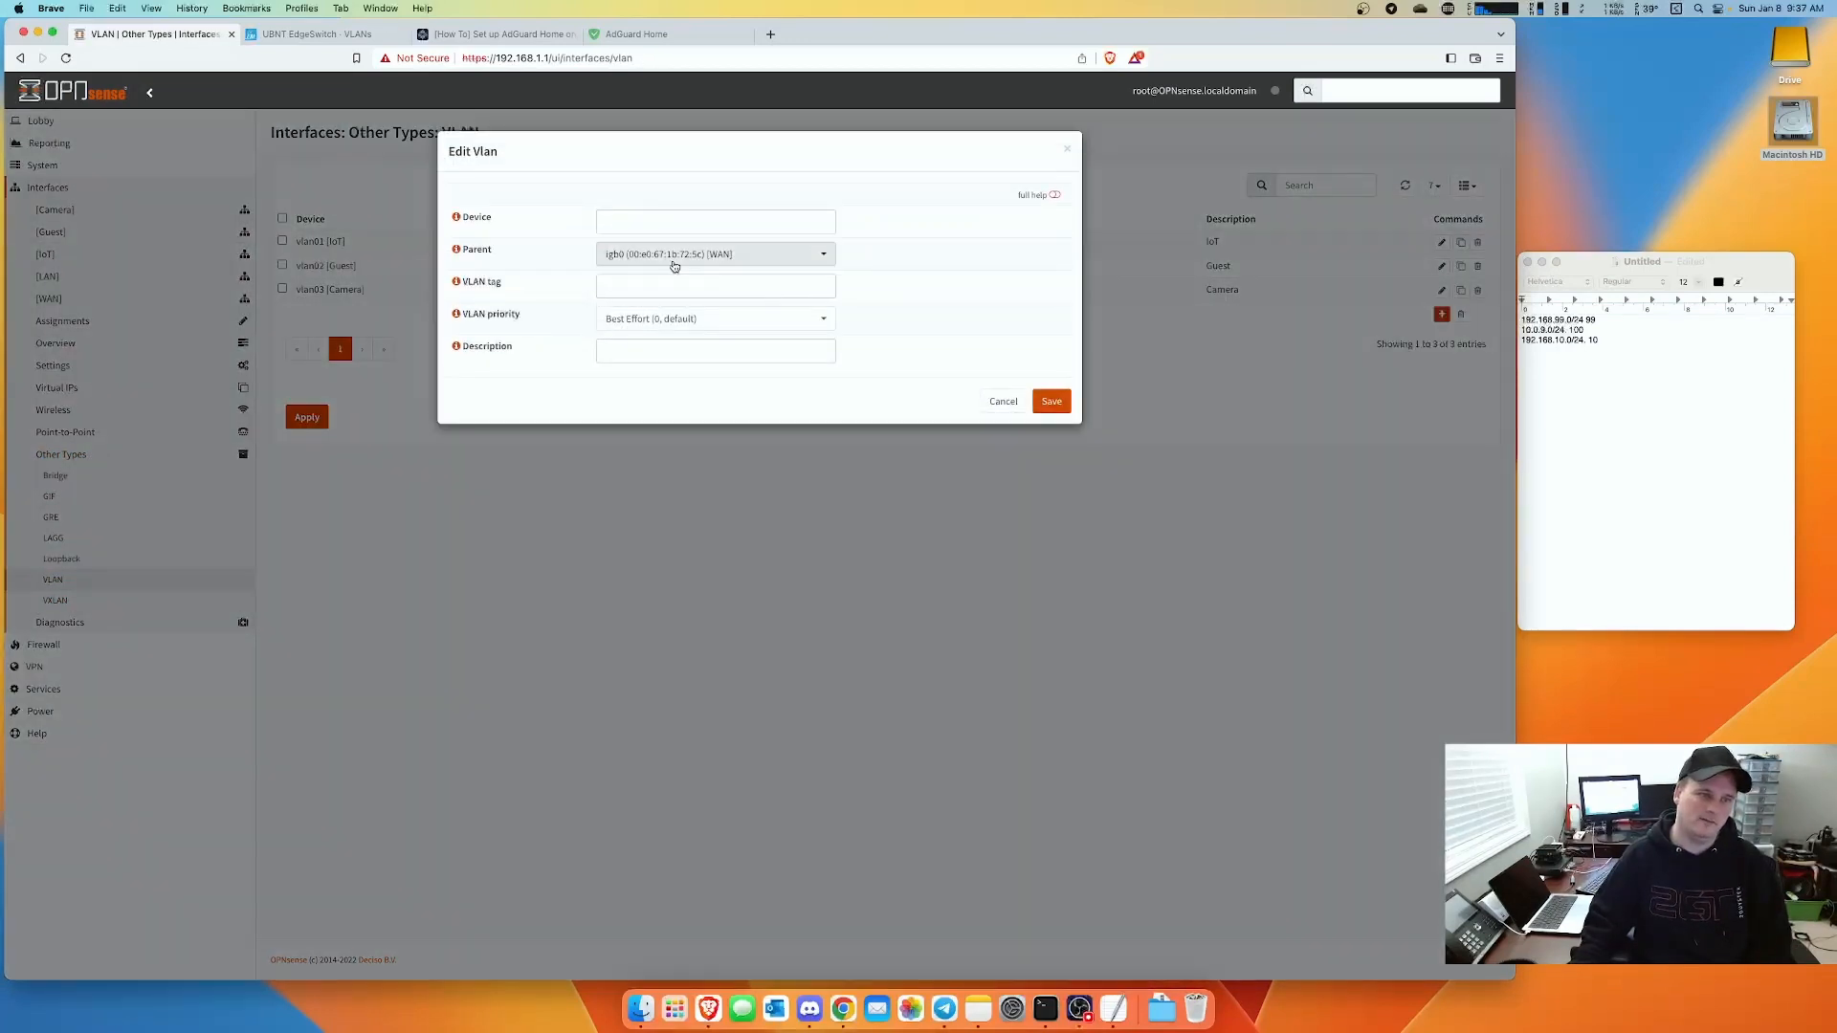
- Save a VLAN on parent igb1 [LAN] with tag 199 and description Test-Network
left_click(674, 256)
left_click(703, 330)
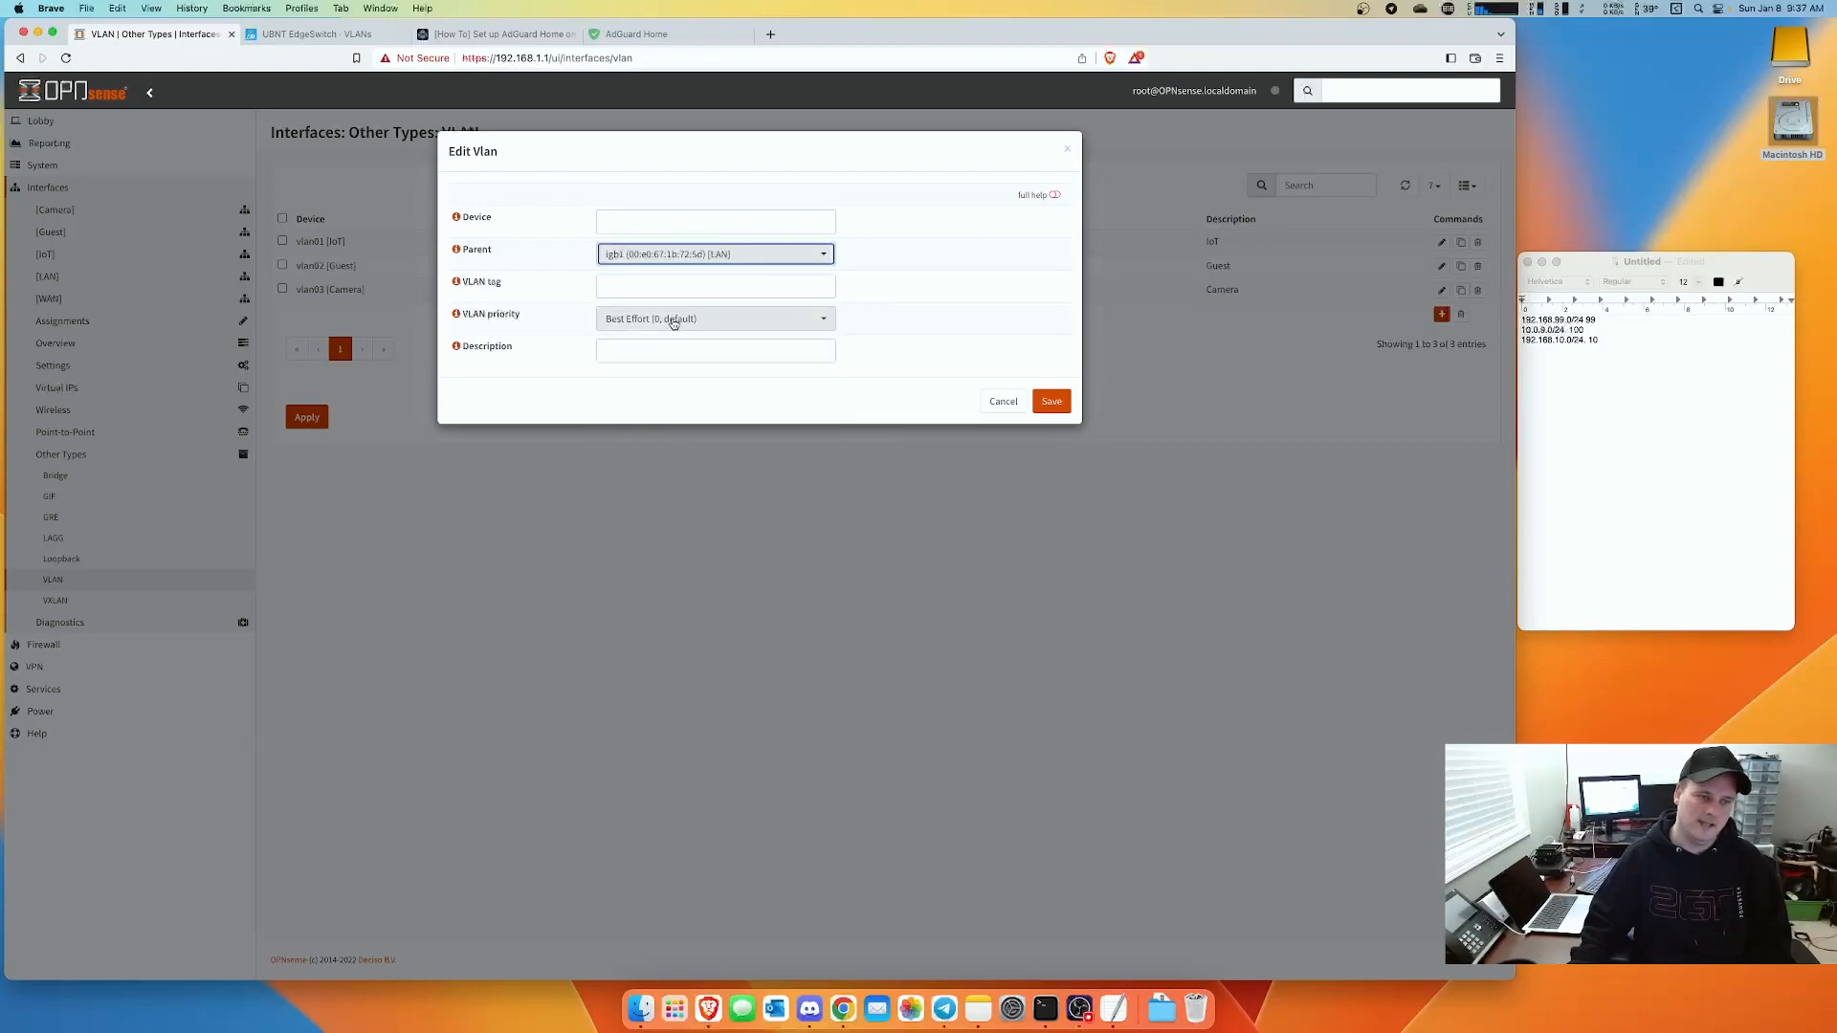
left_click(634, 290)
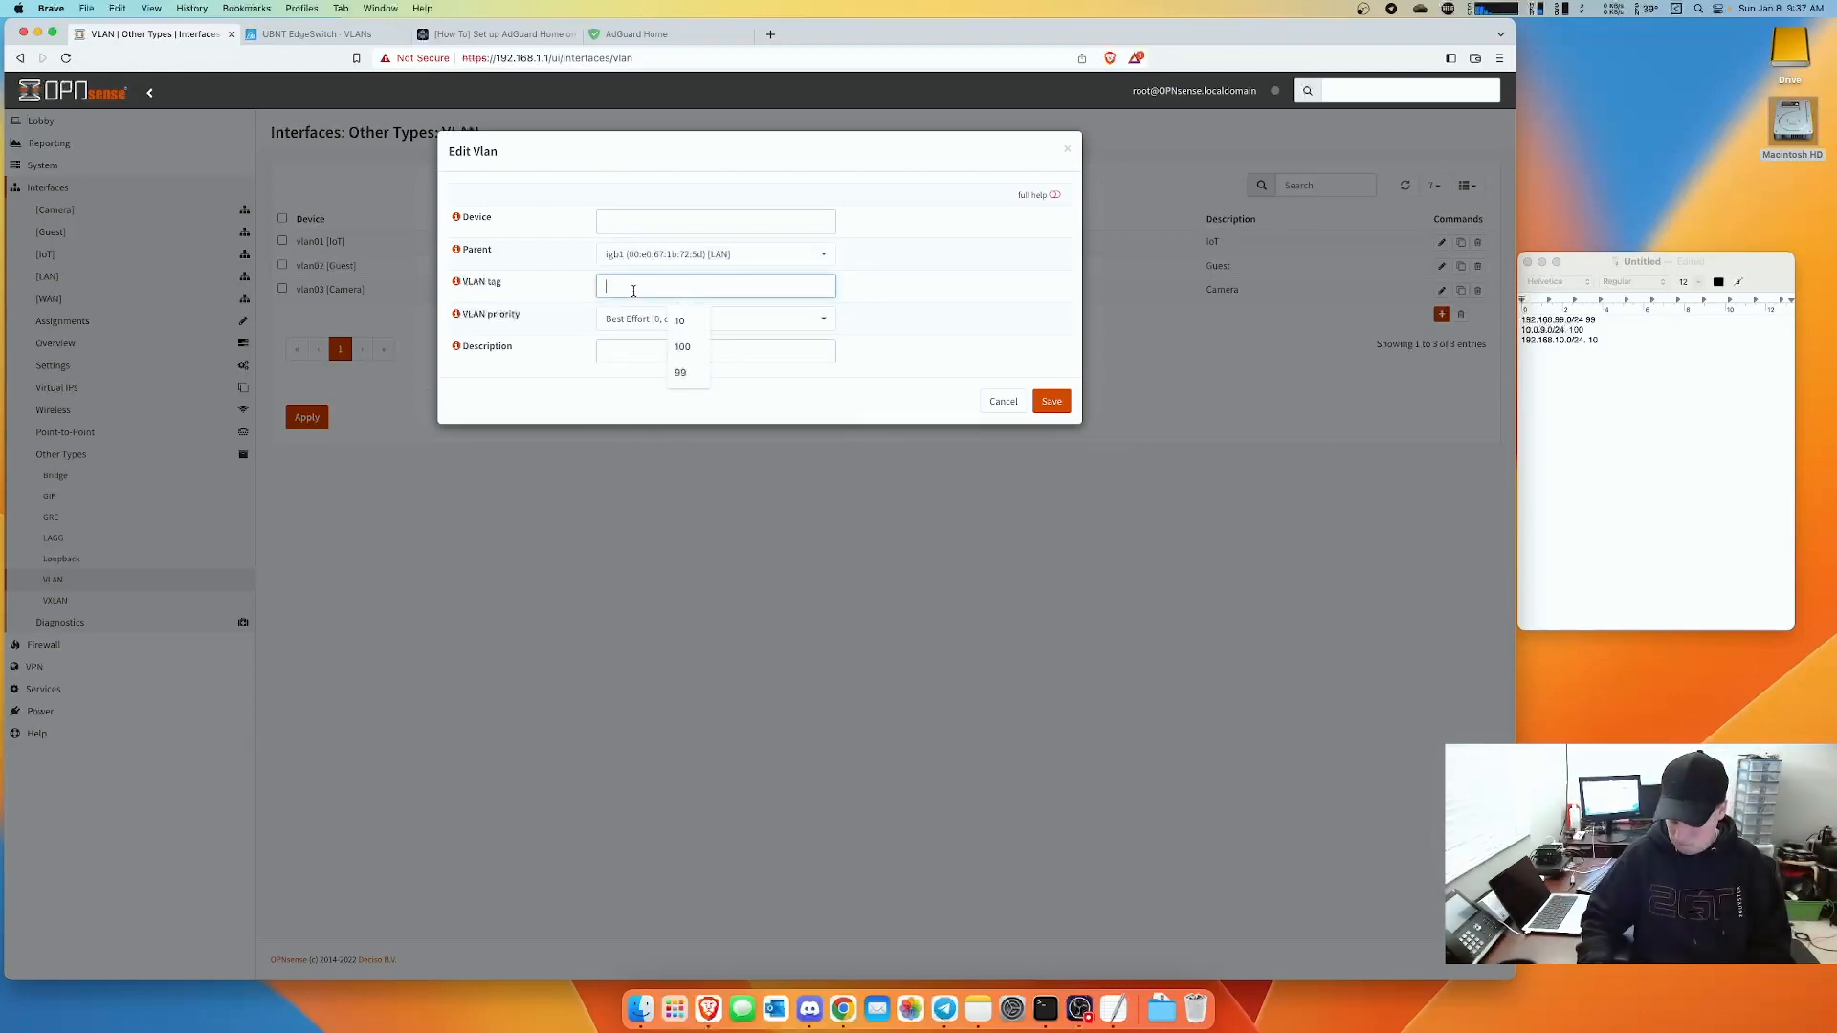
type("199")
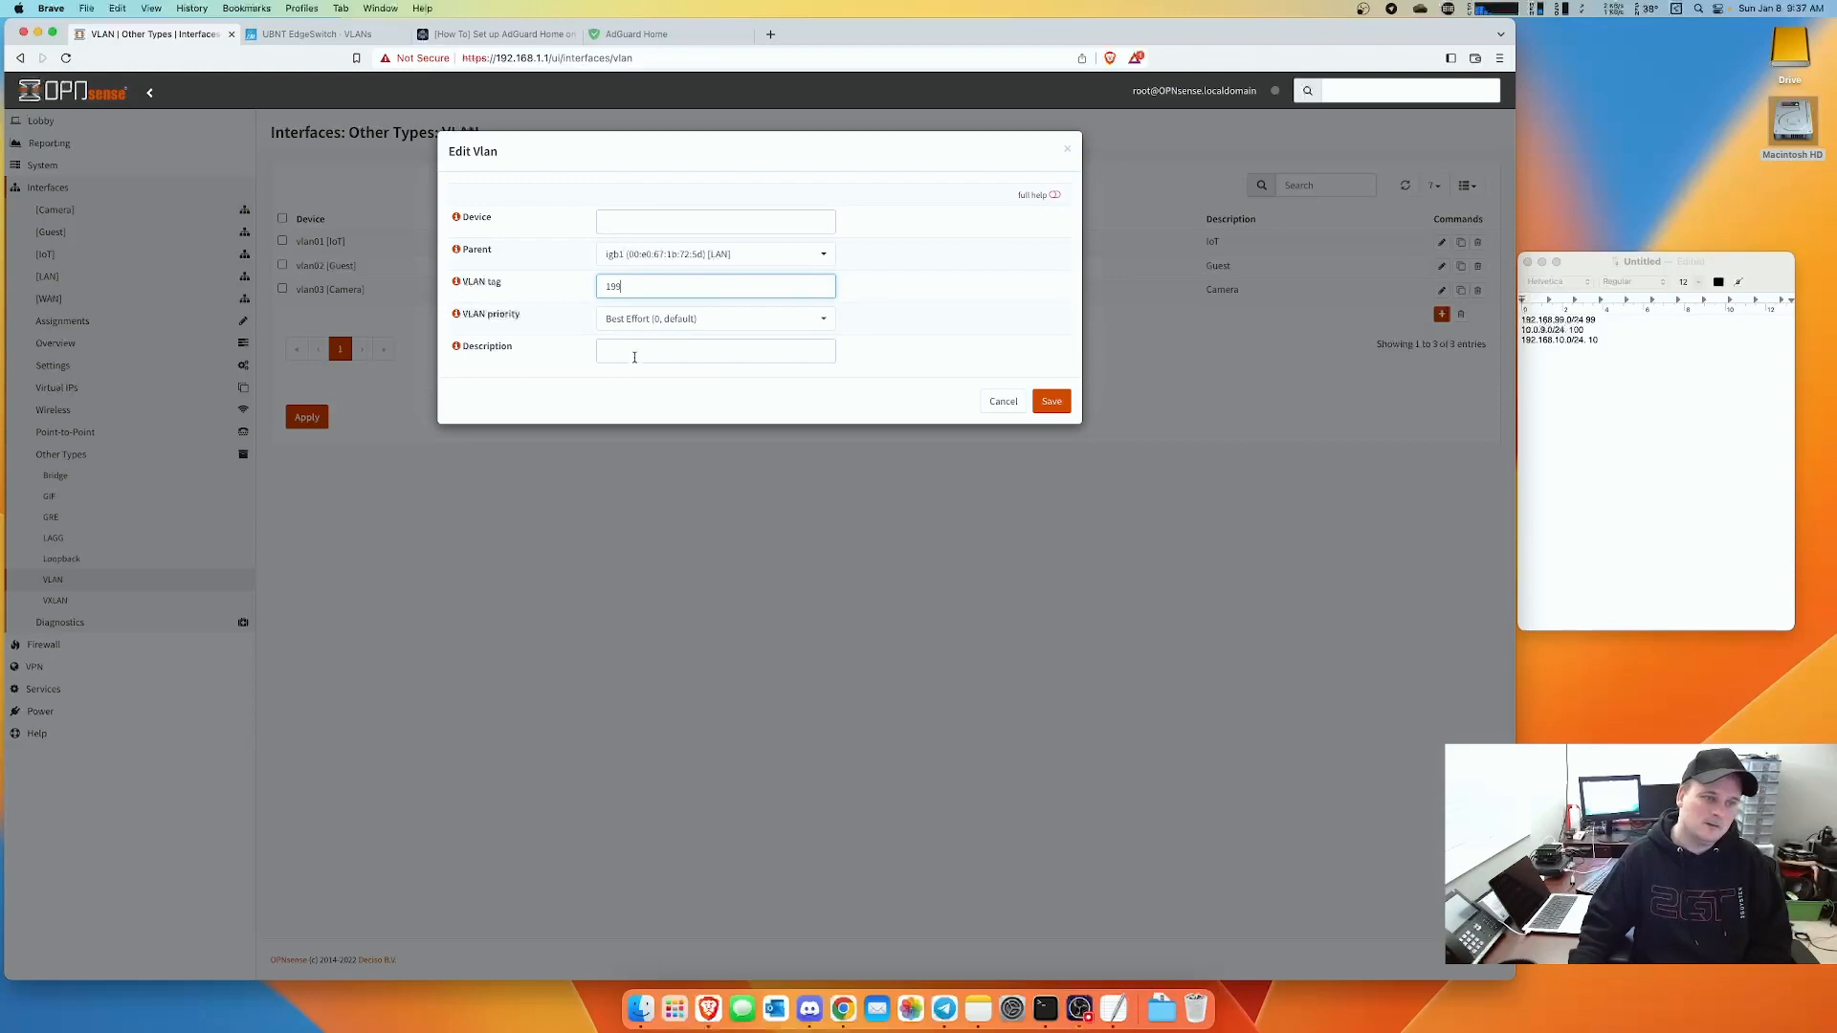
left_click(634, 357)
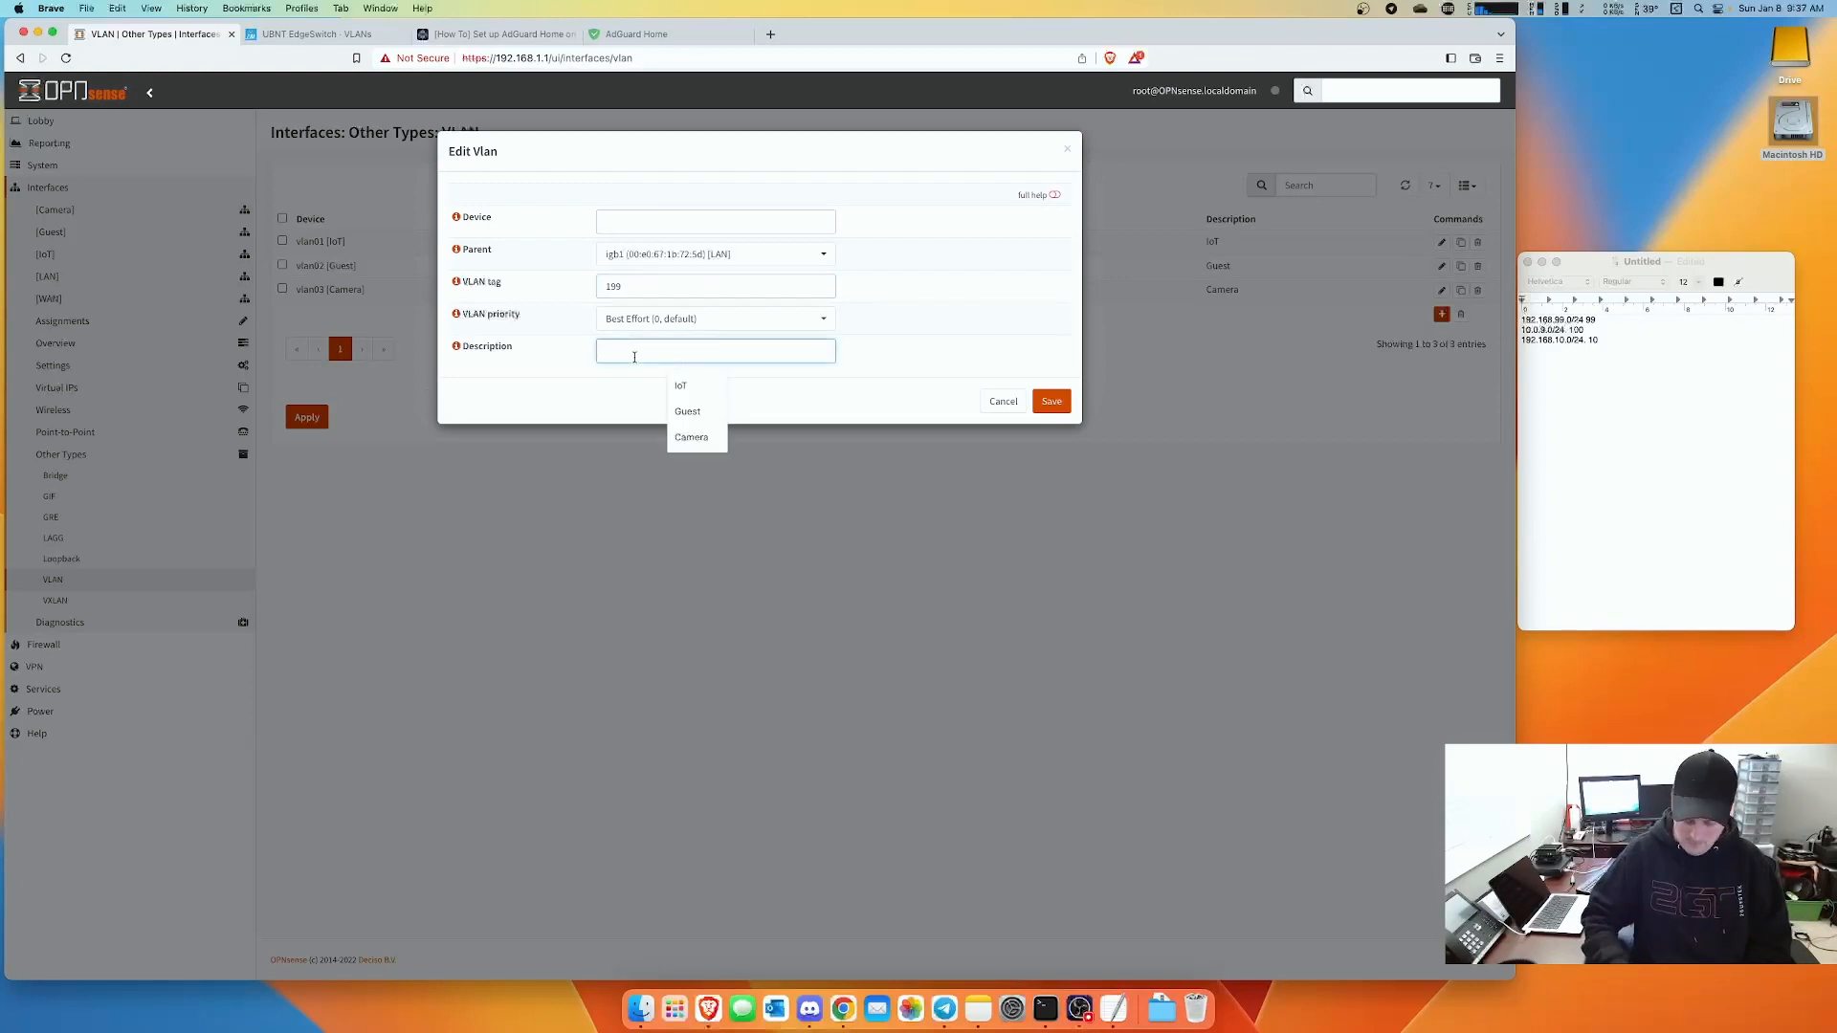
type("Test-Network")
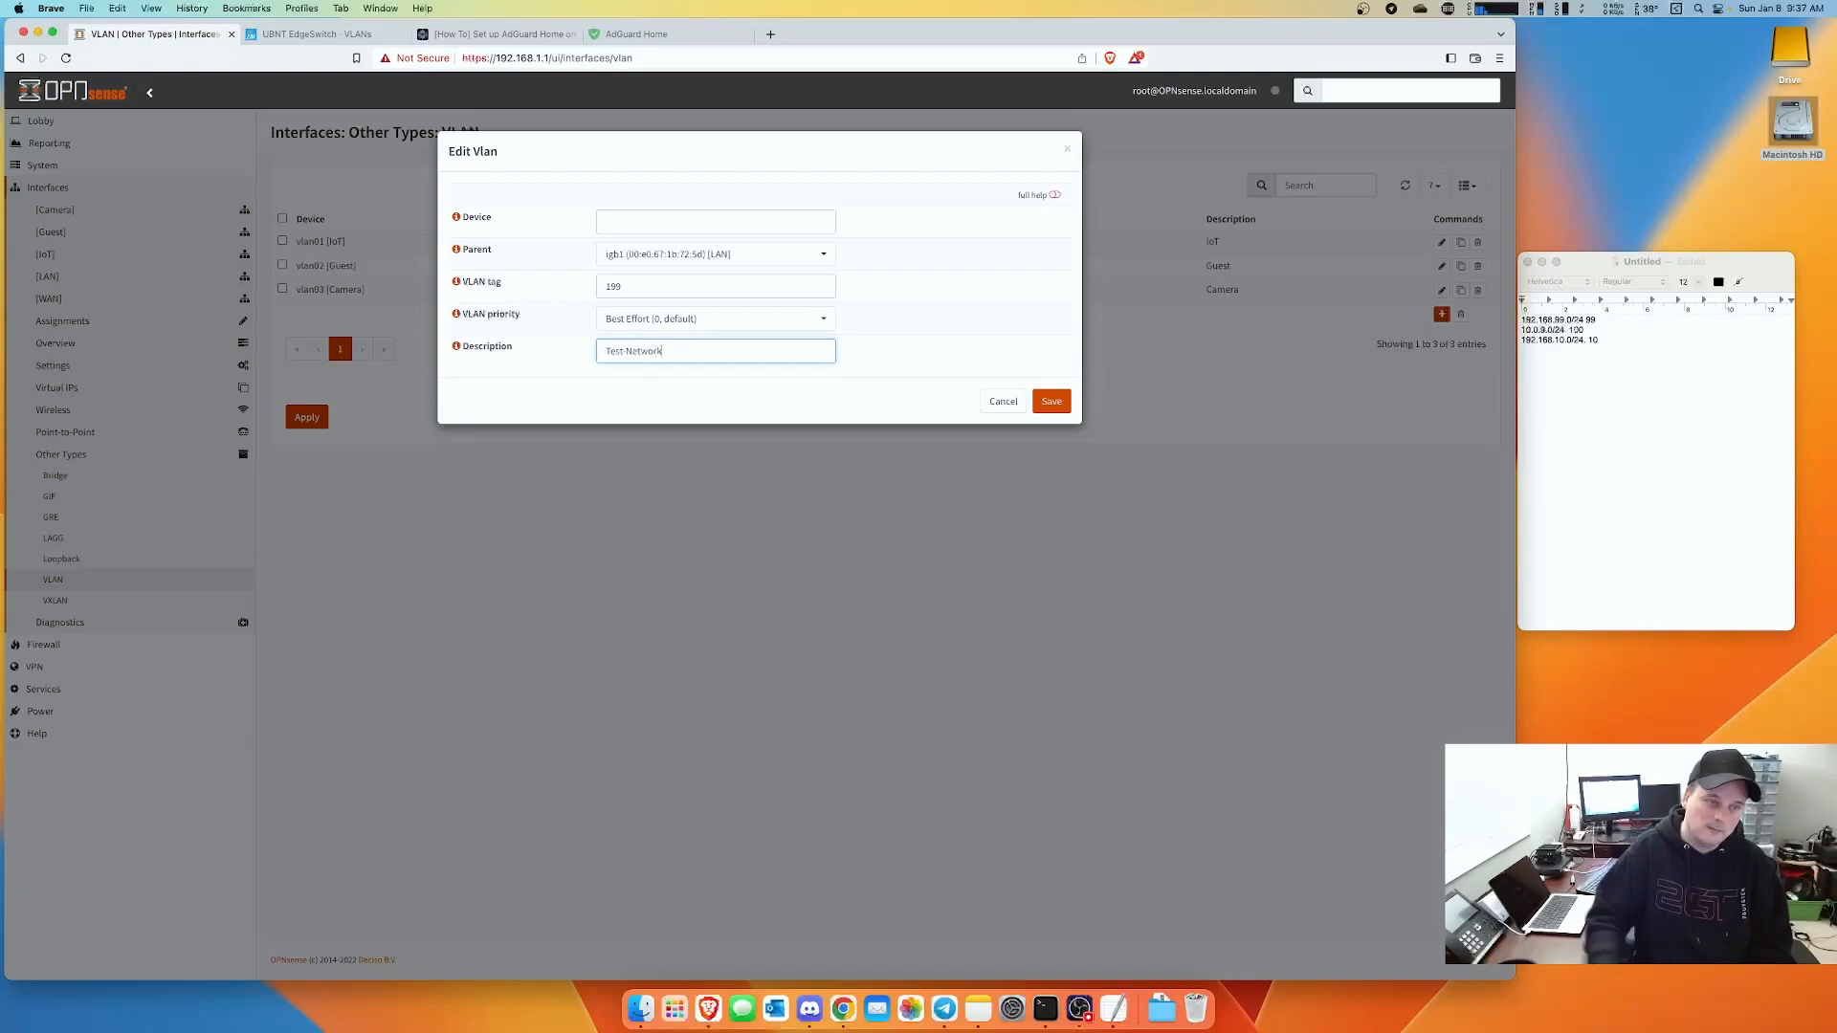
left_click(1051, 401)
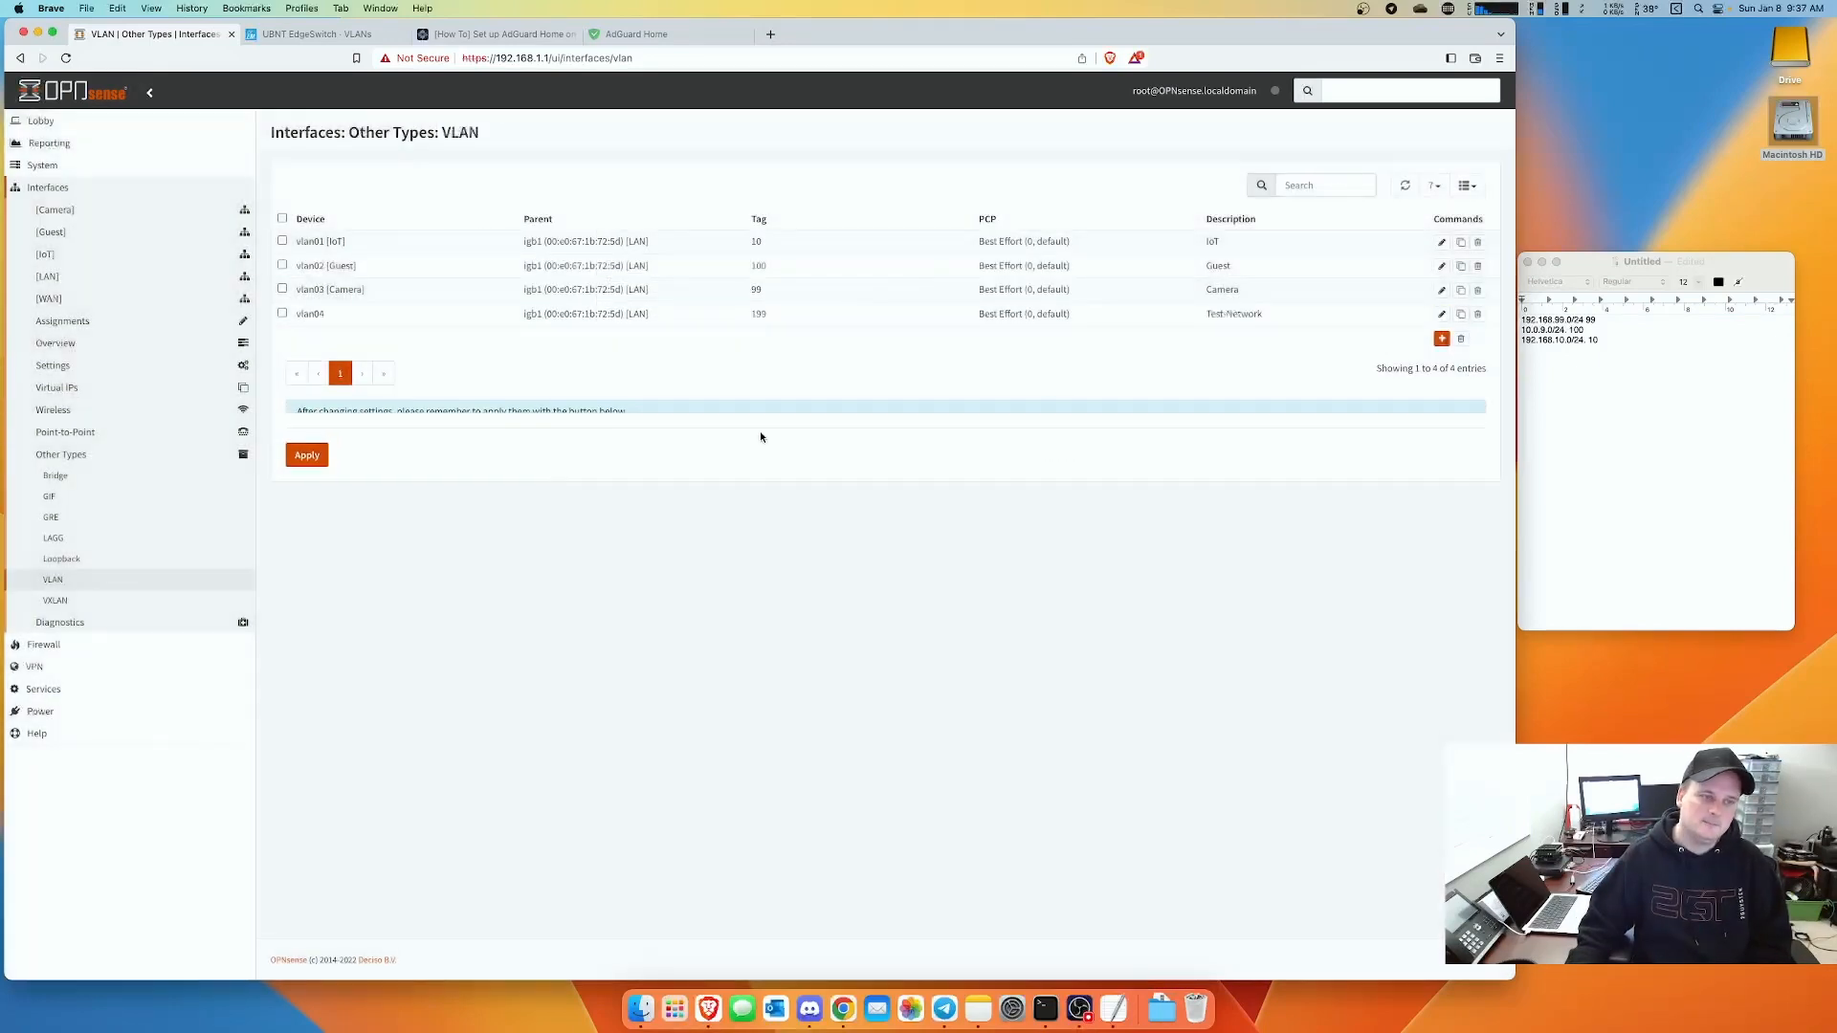
- Apply the VLAN, assign vlan04 as TestNetwork, and set static IPv4 192.168.199.1/24
left_click(305, 479)
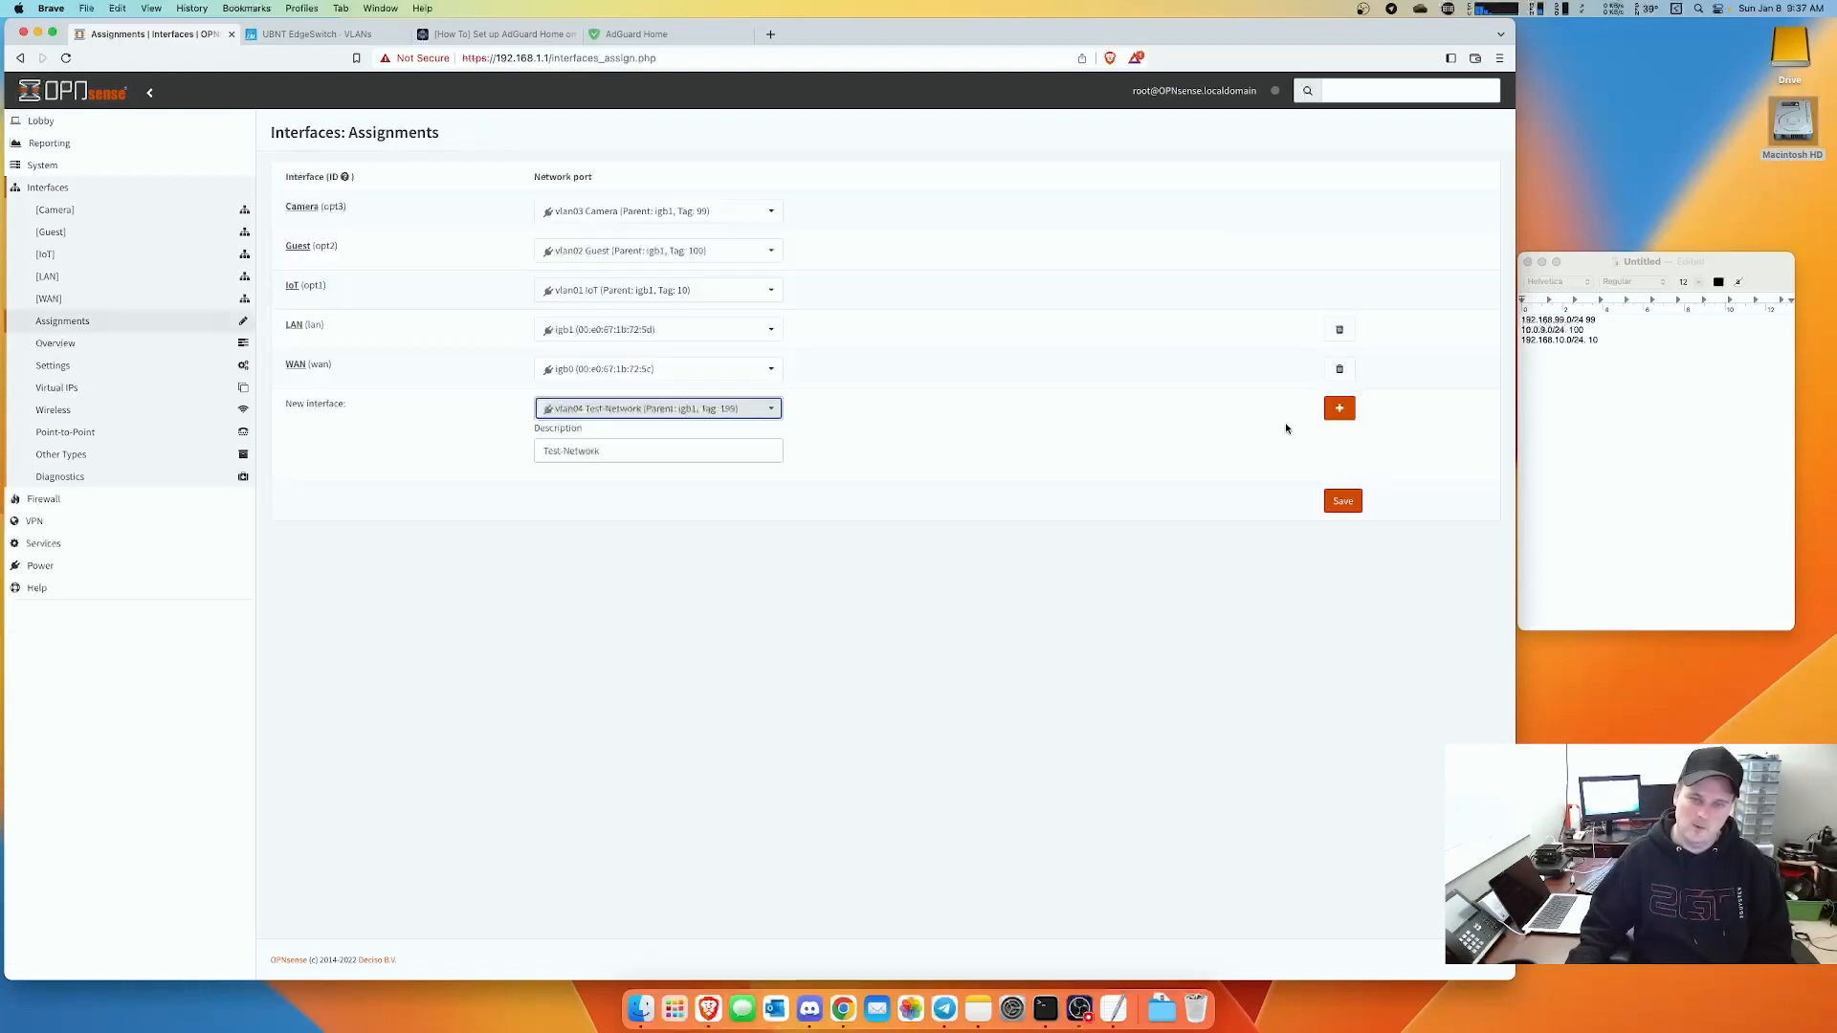
left_click(1339, 409)
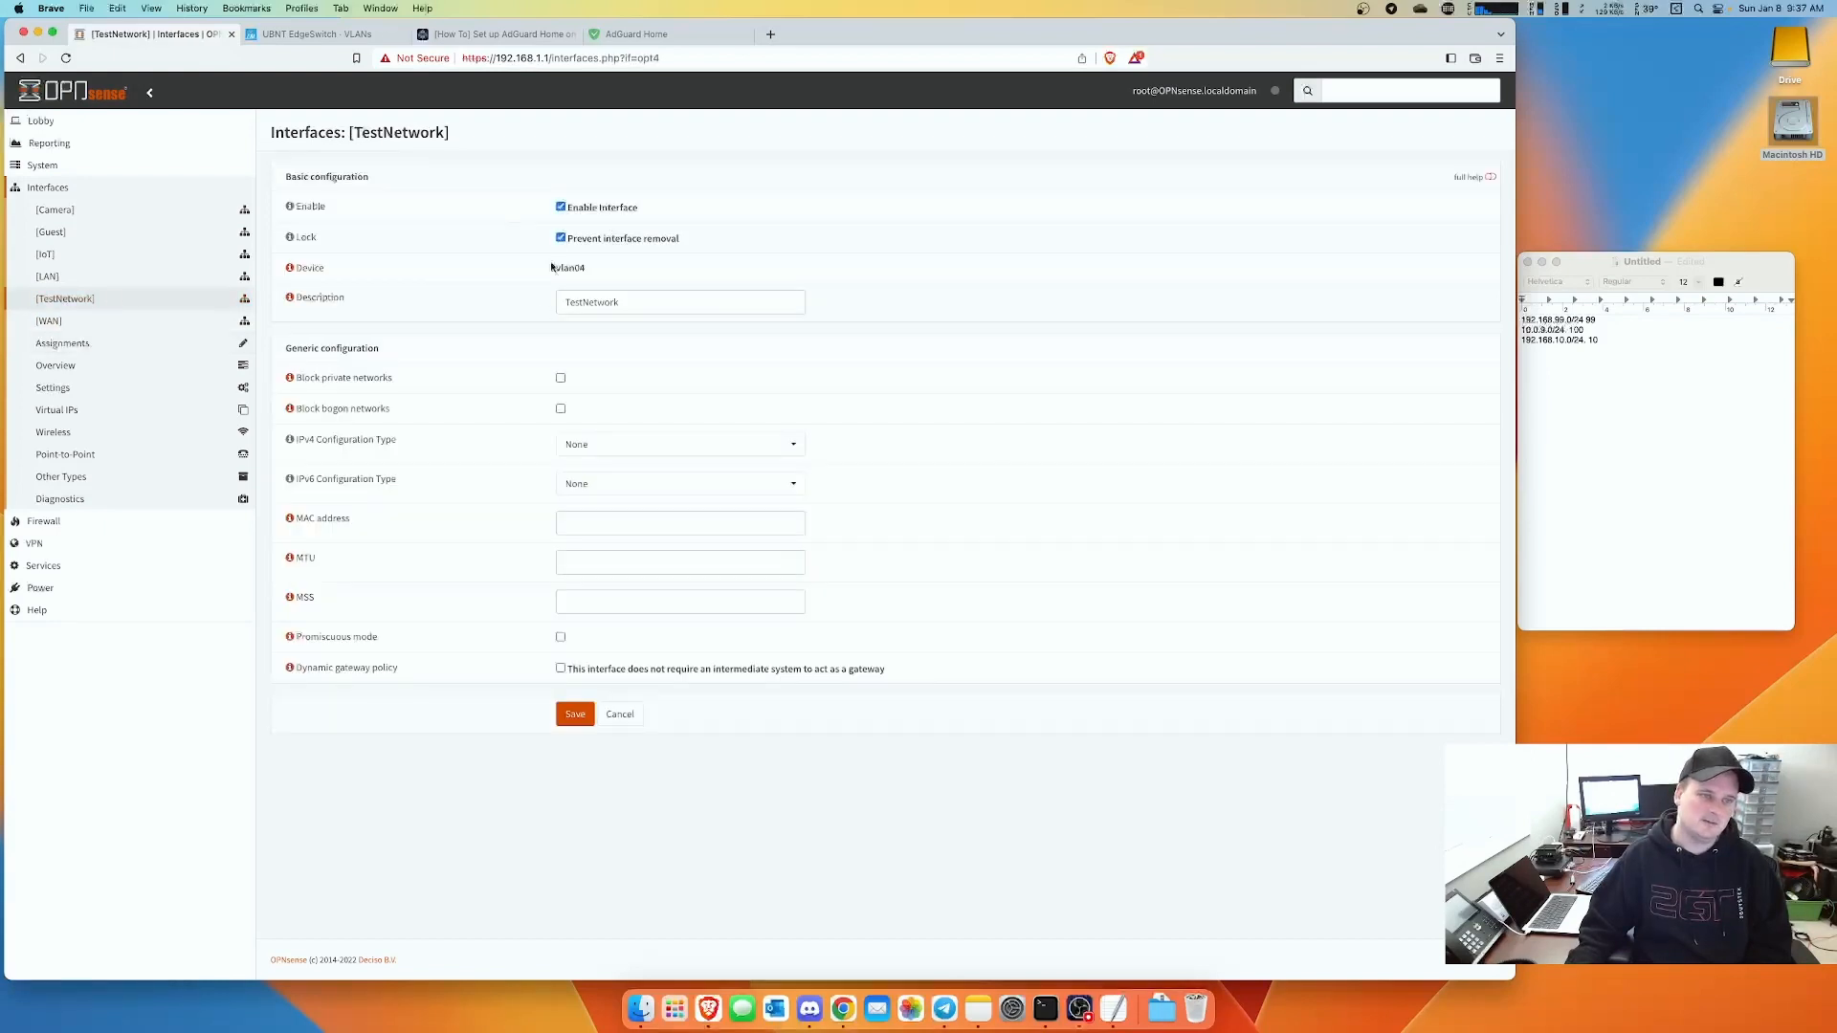
left_click(617, 444)
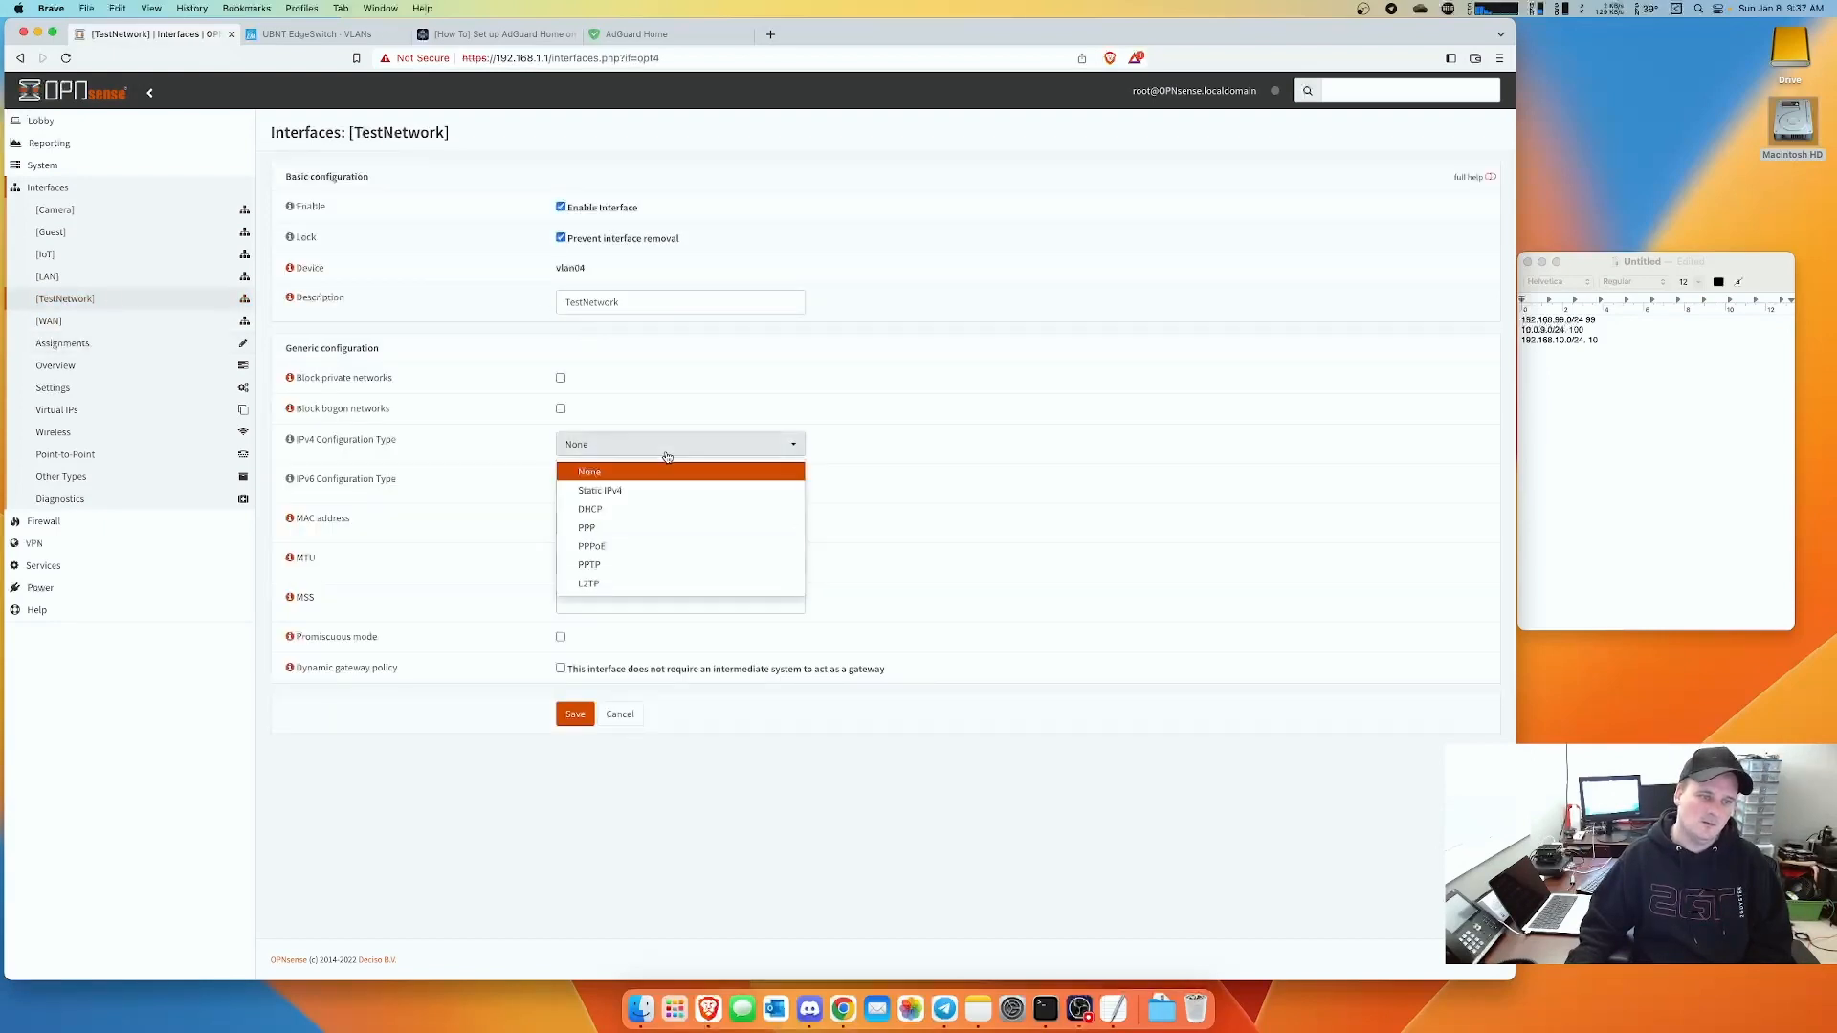
left_click(612, 483)
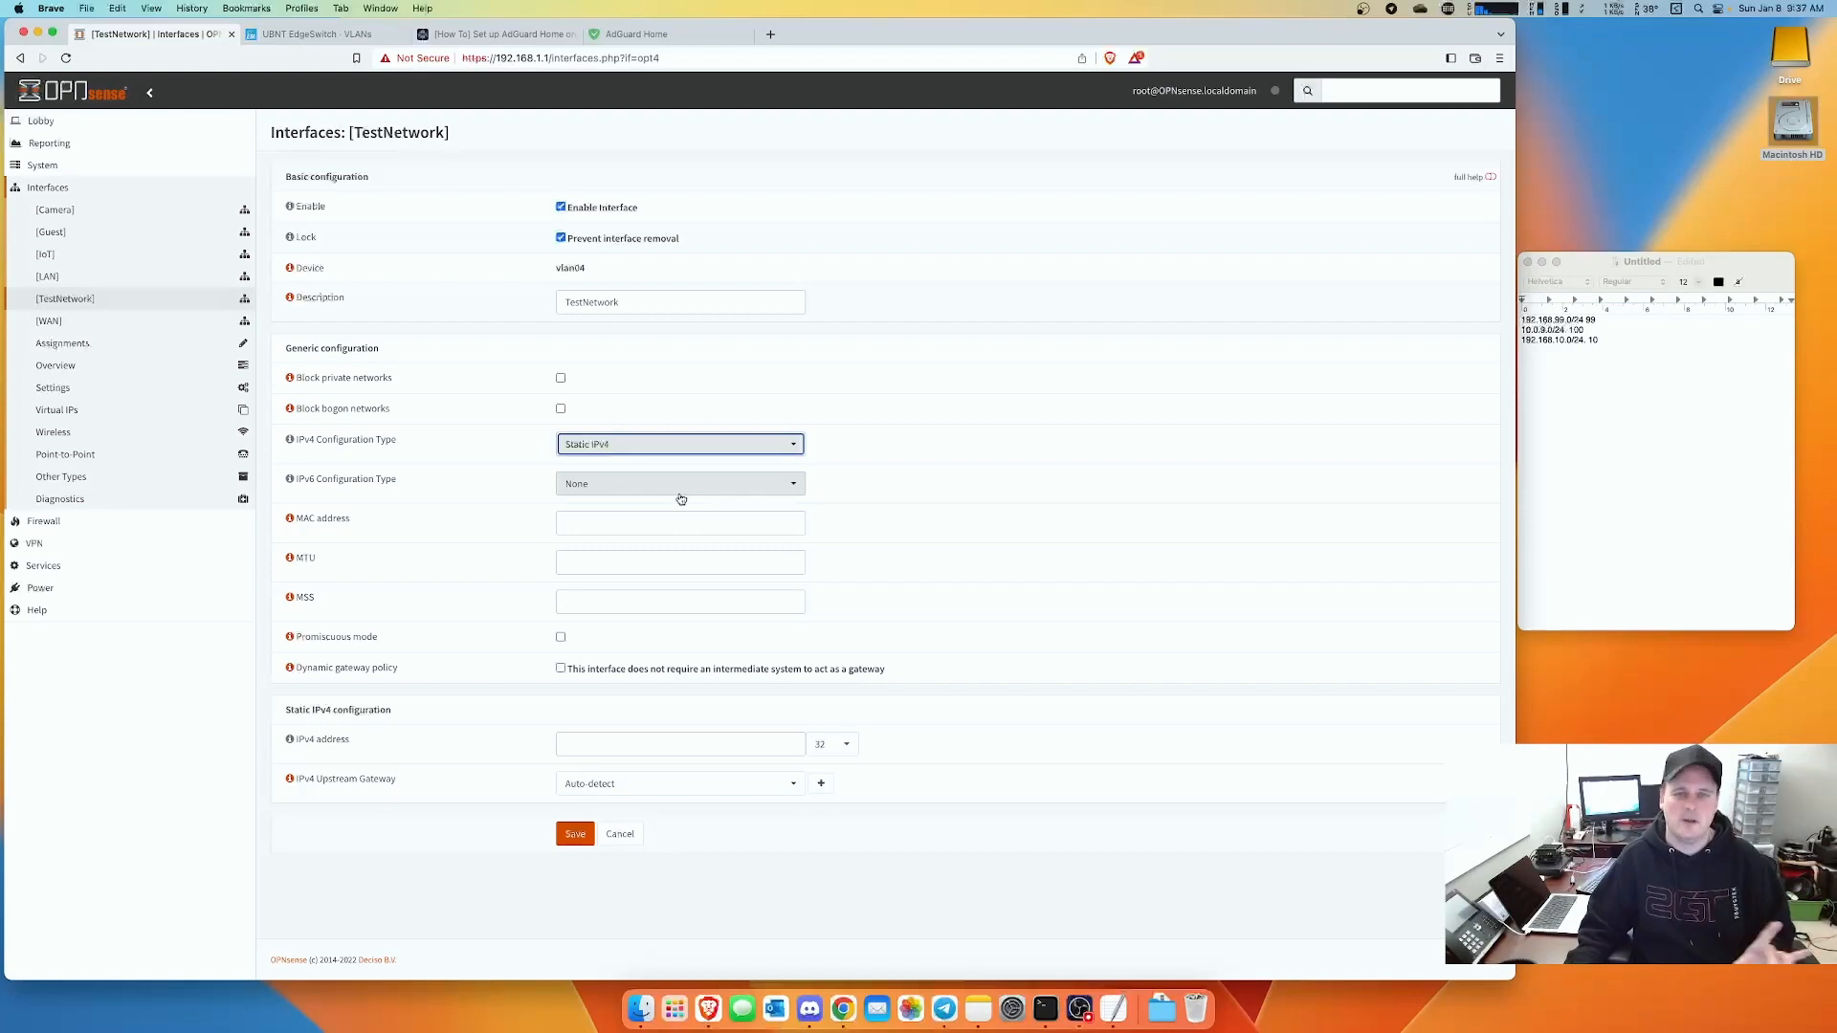
left_click(839, 746)
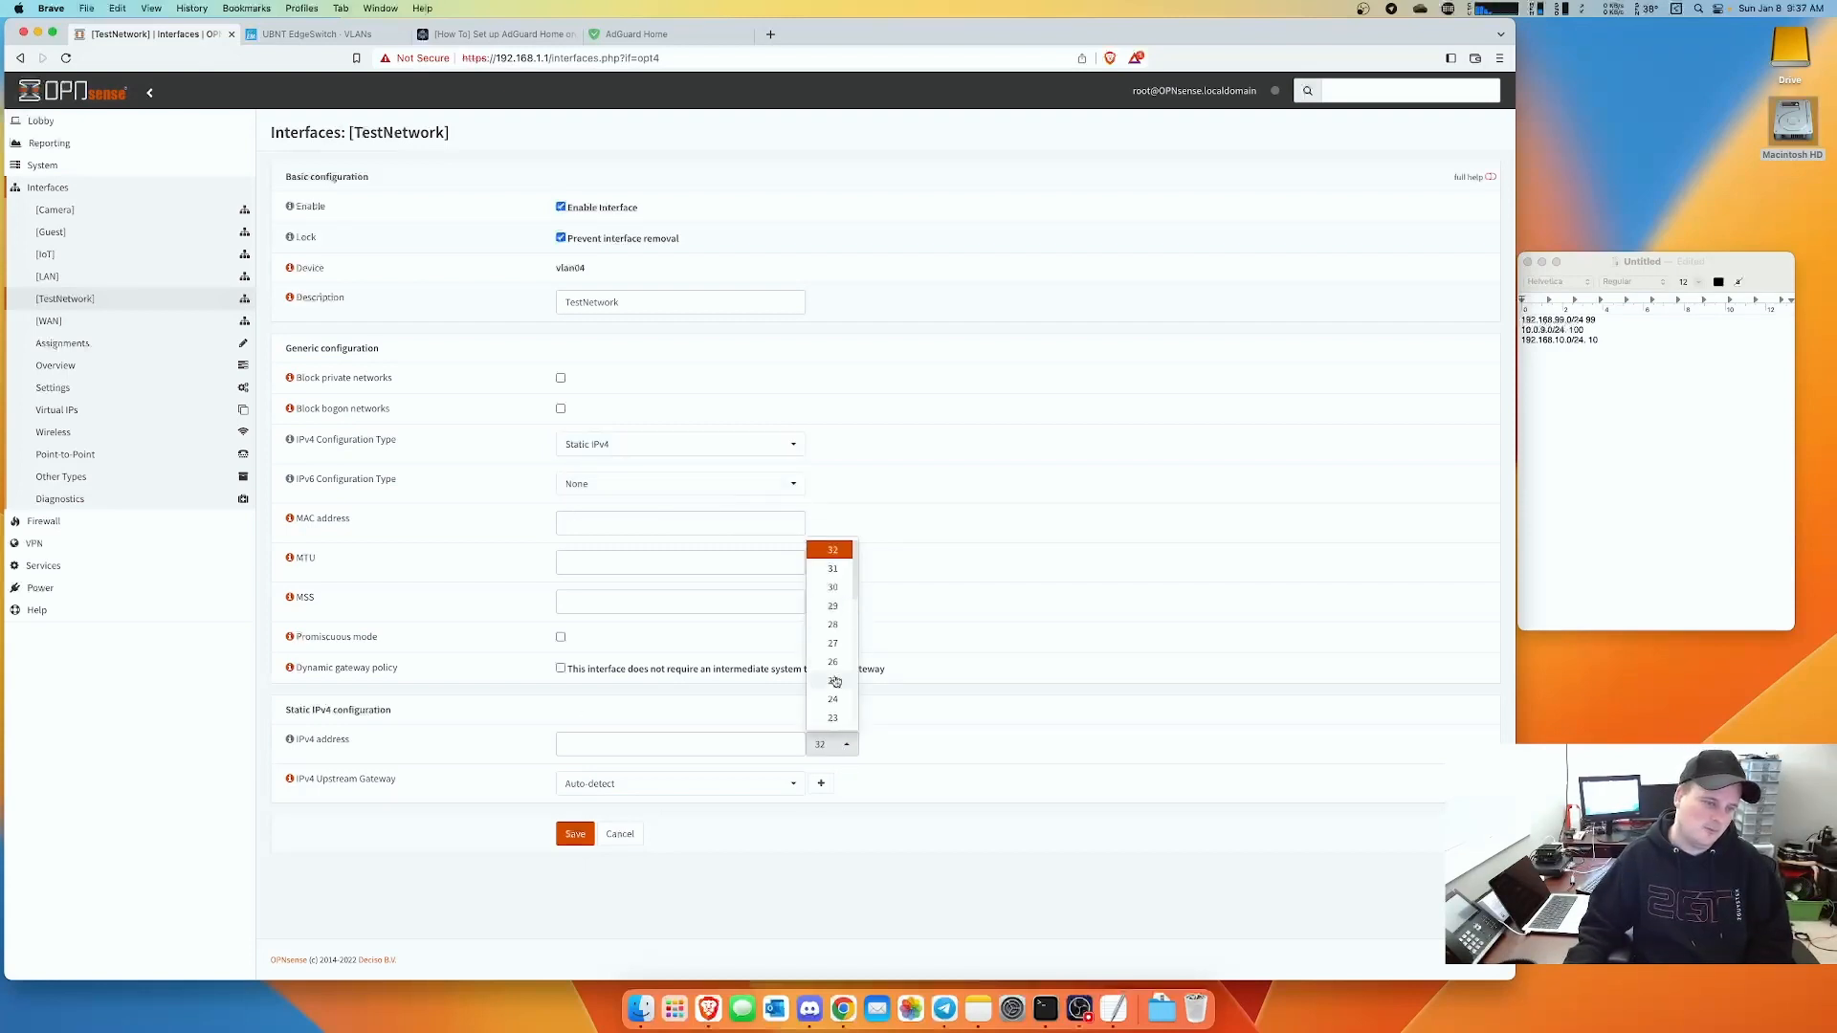
left_click(832, 700)
left_click(680, 745)
type("192.168")
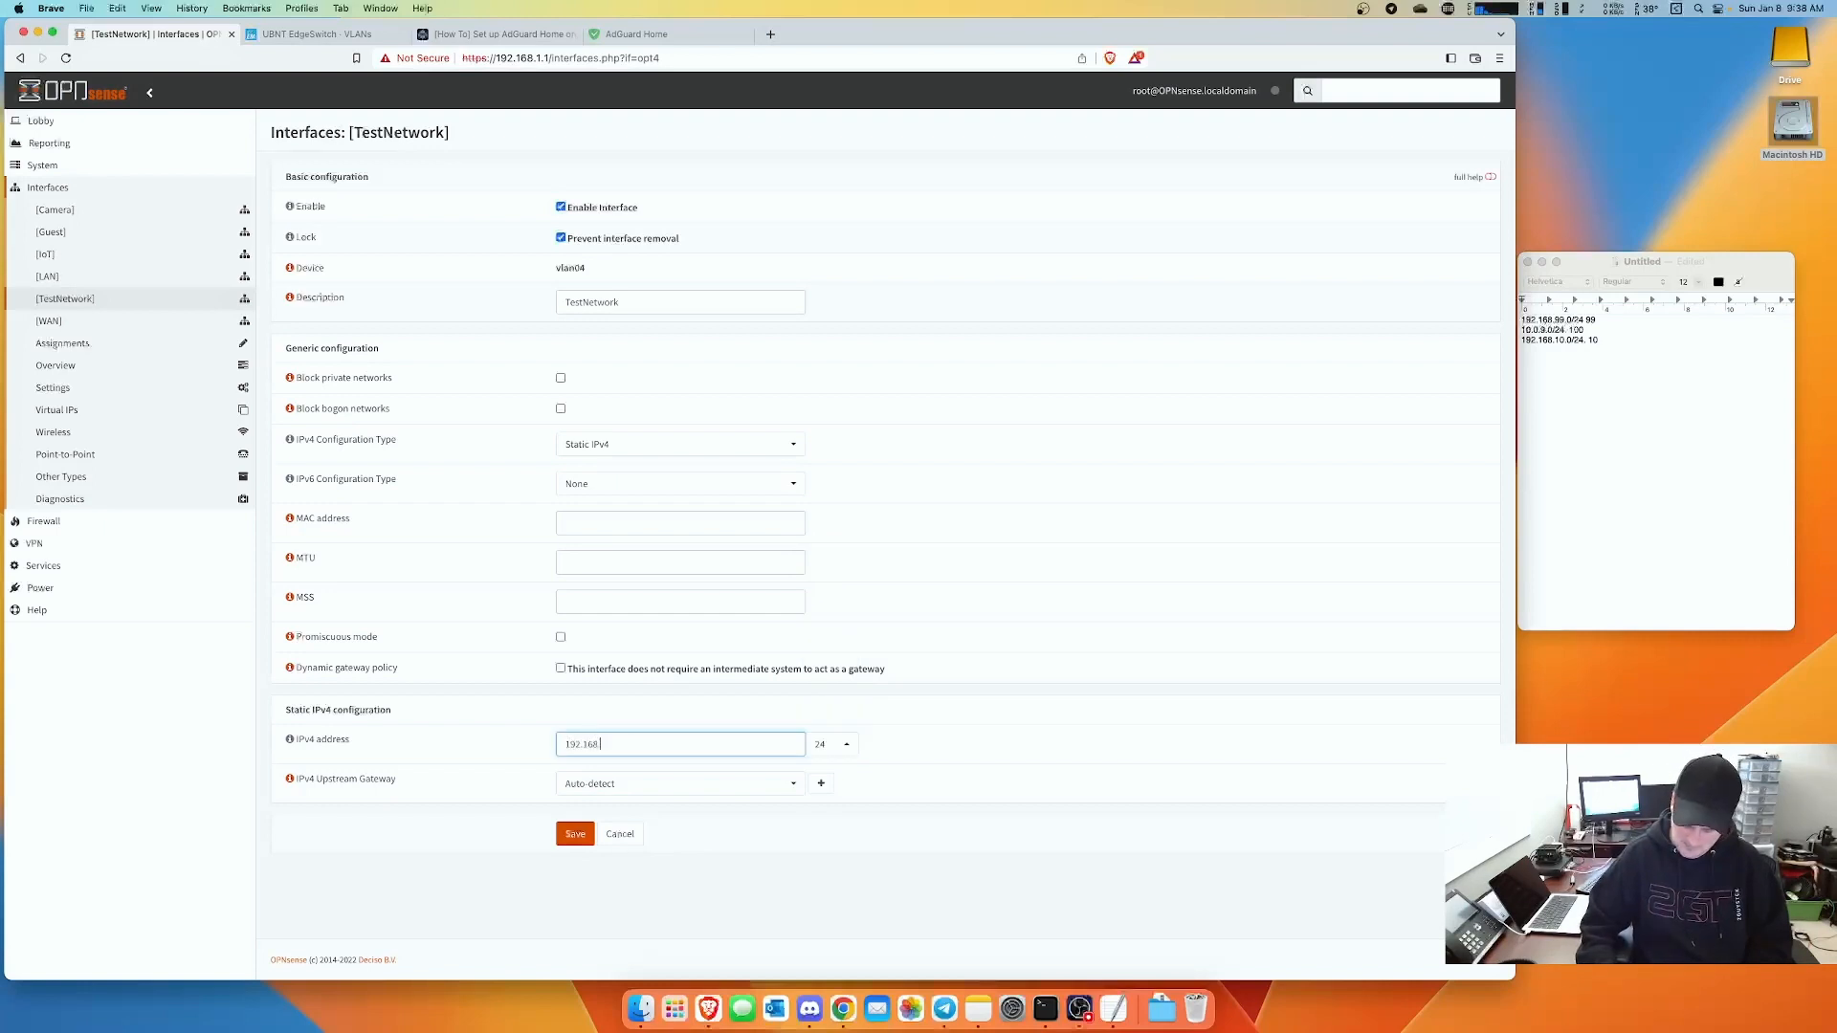
type(".199.")
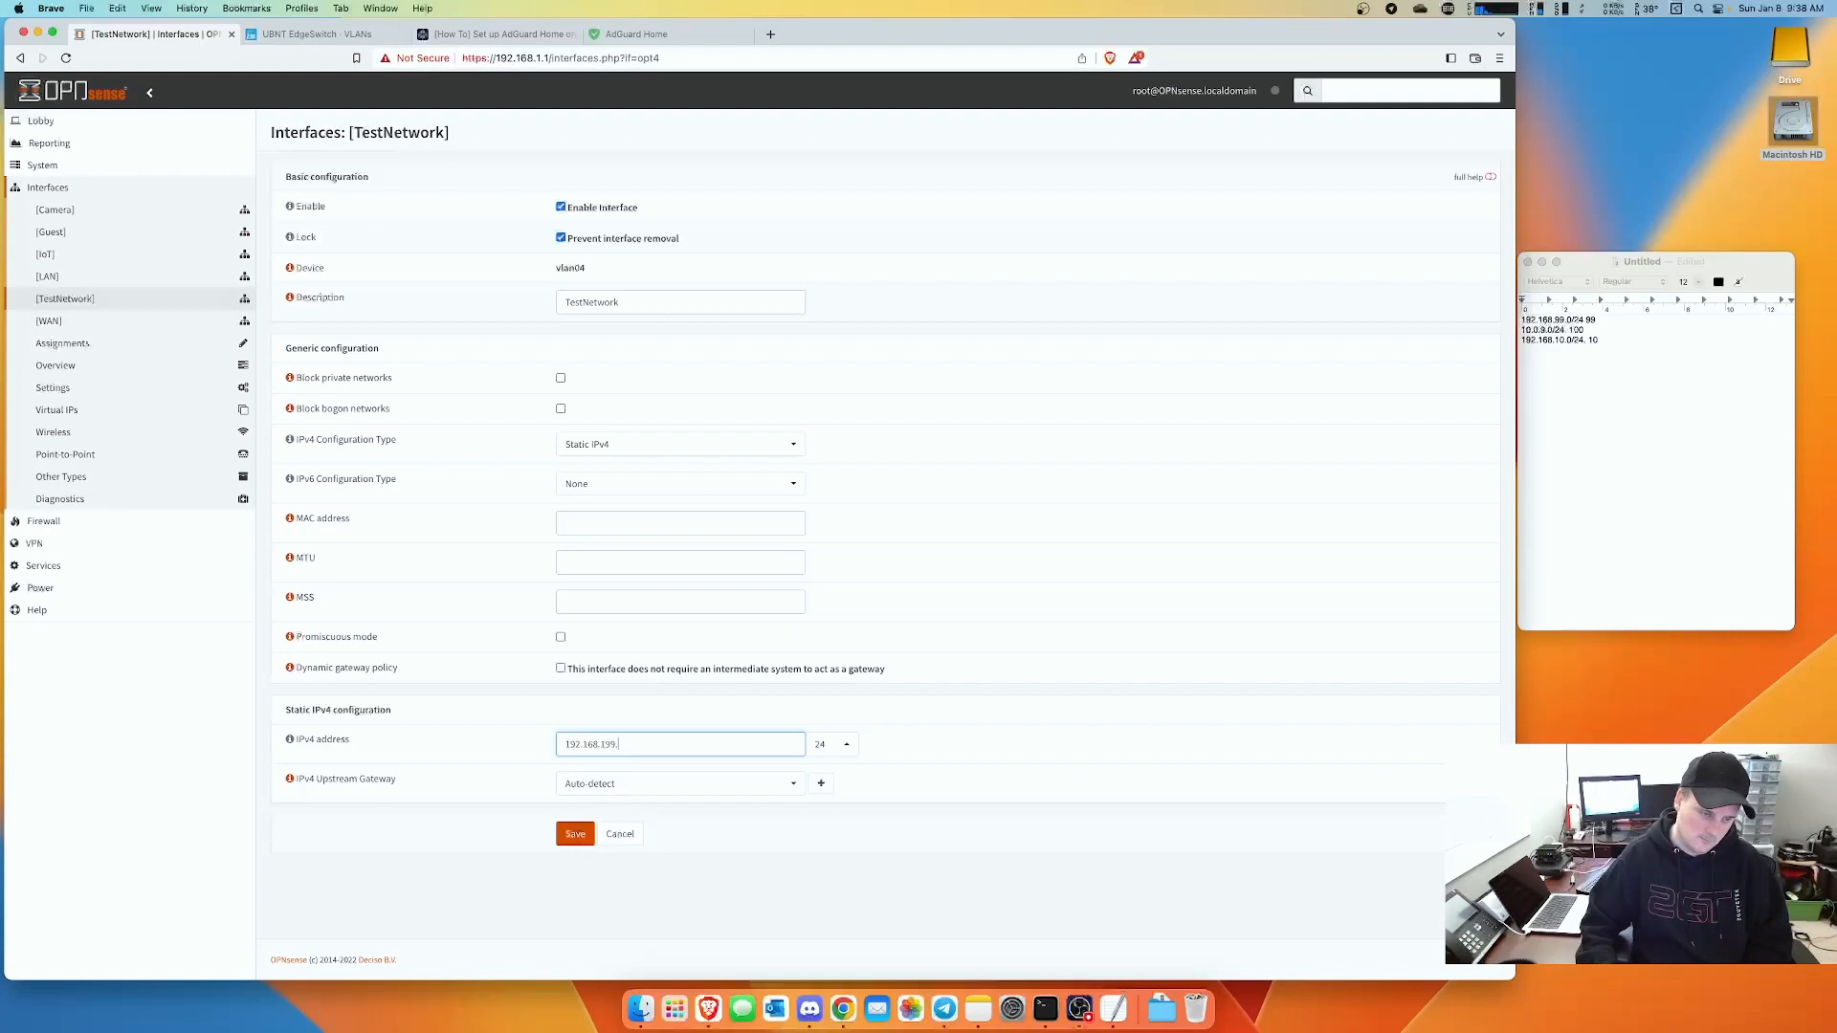
type("1")
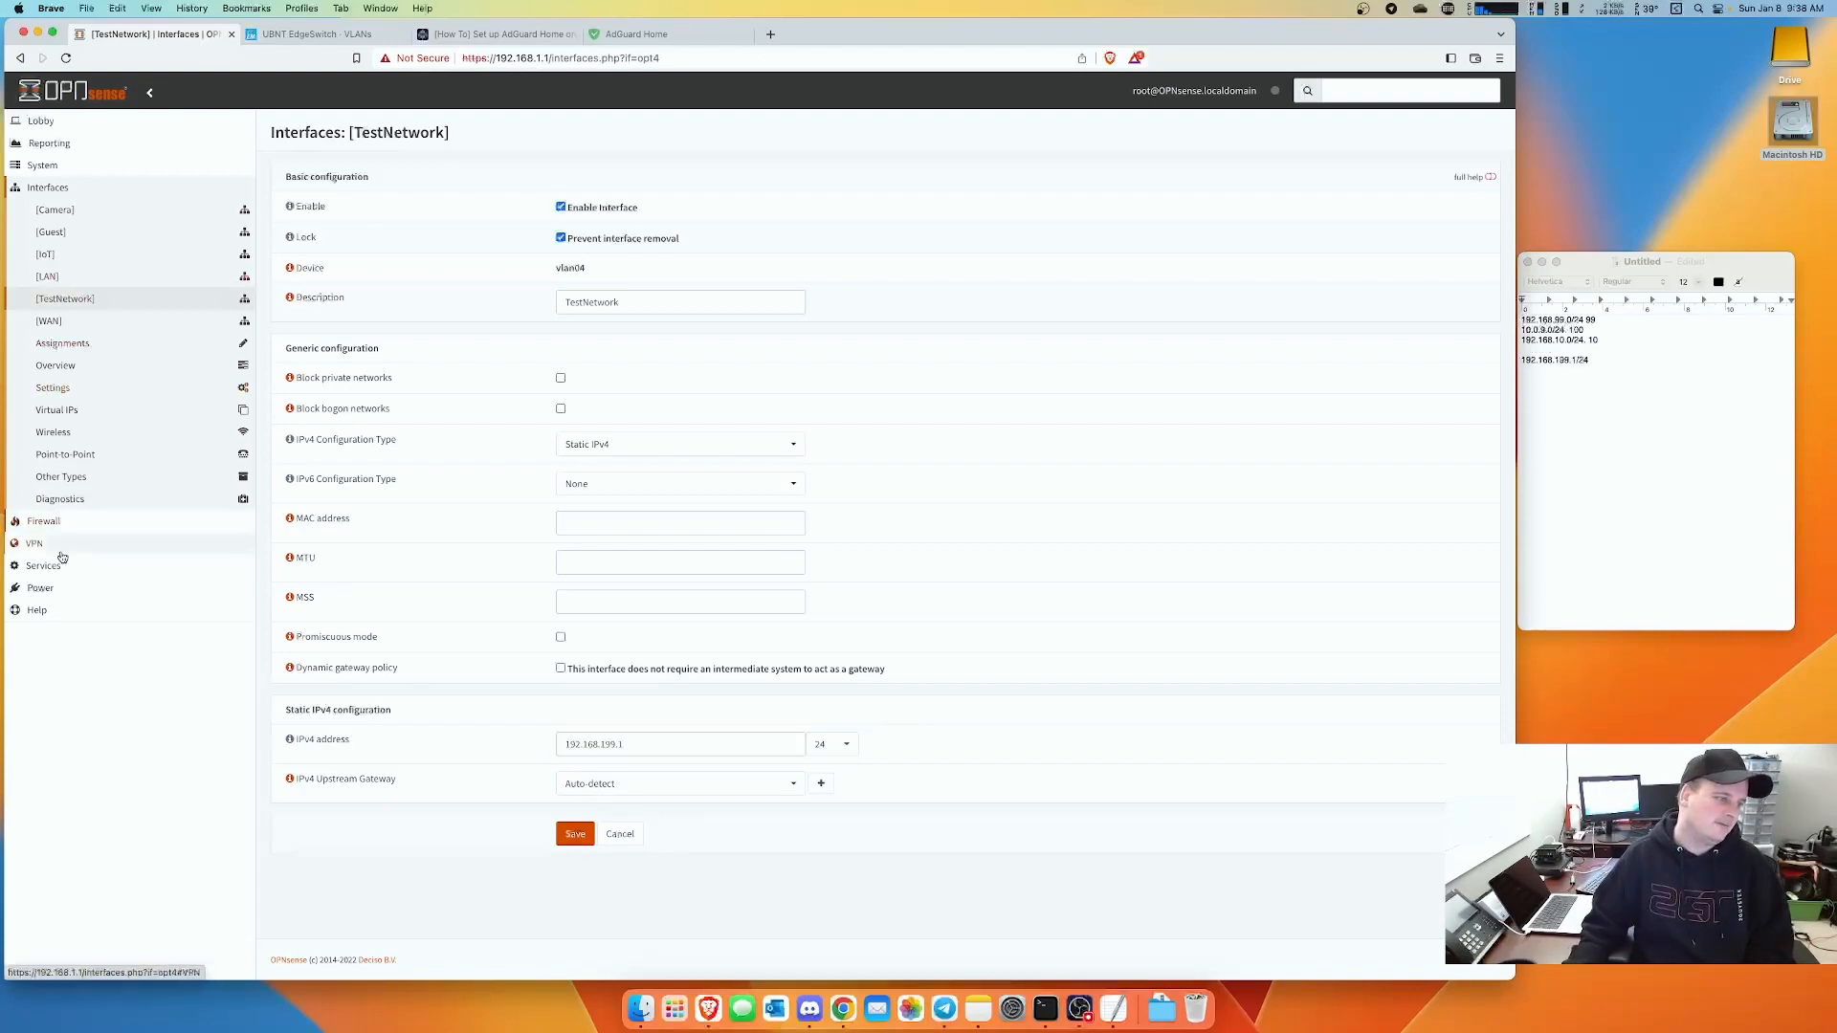
- Set the TestNetwork DHCPv4 range to 192.168.199.1–192.168.199.50
left_click(54, 571)
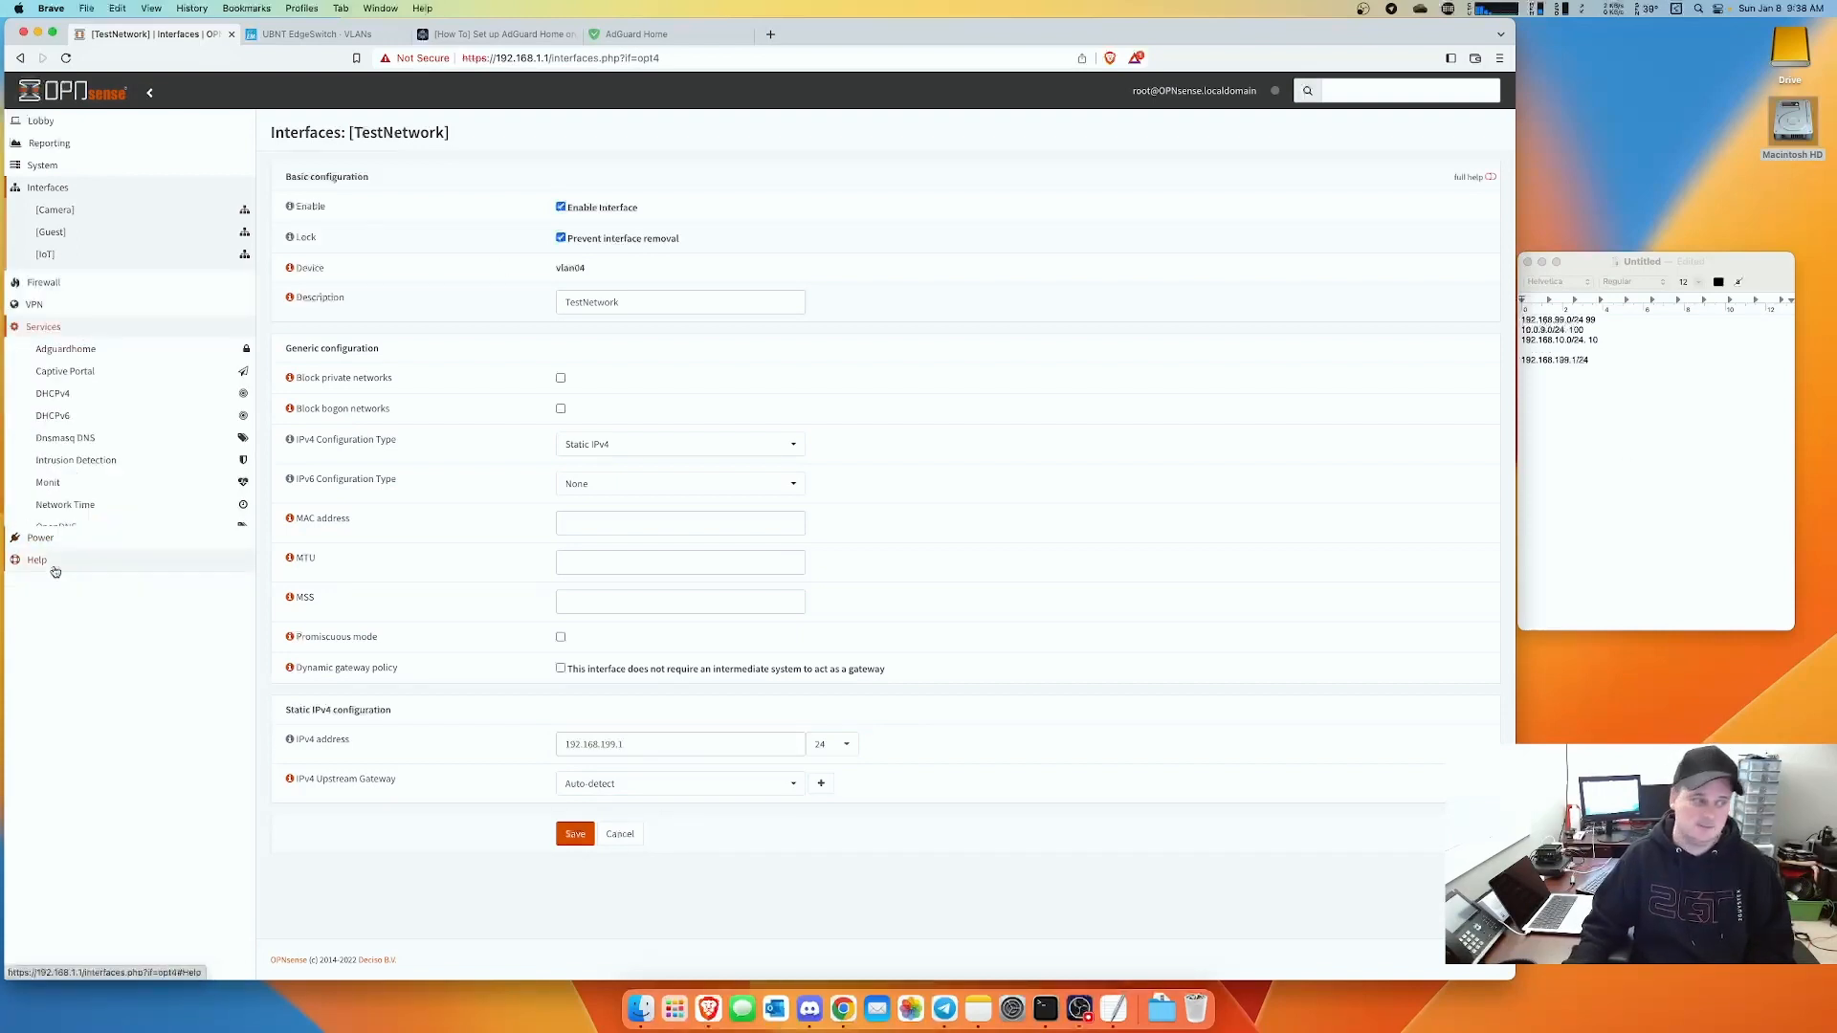
left_click(68, 326)
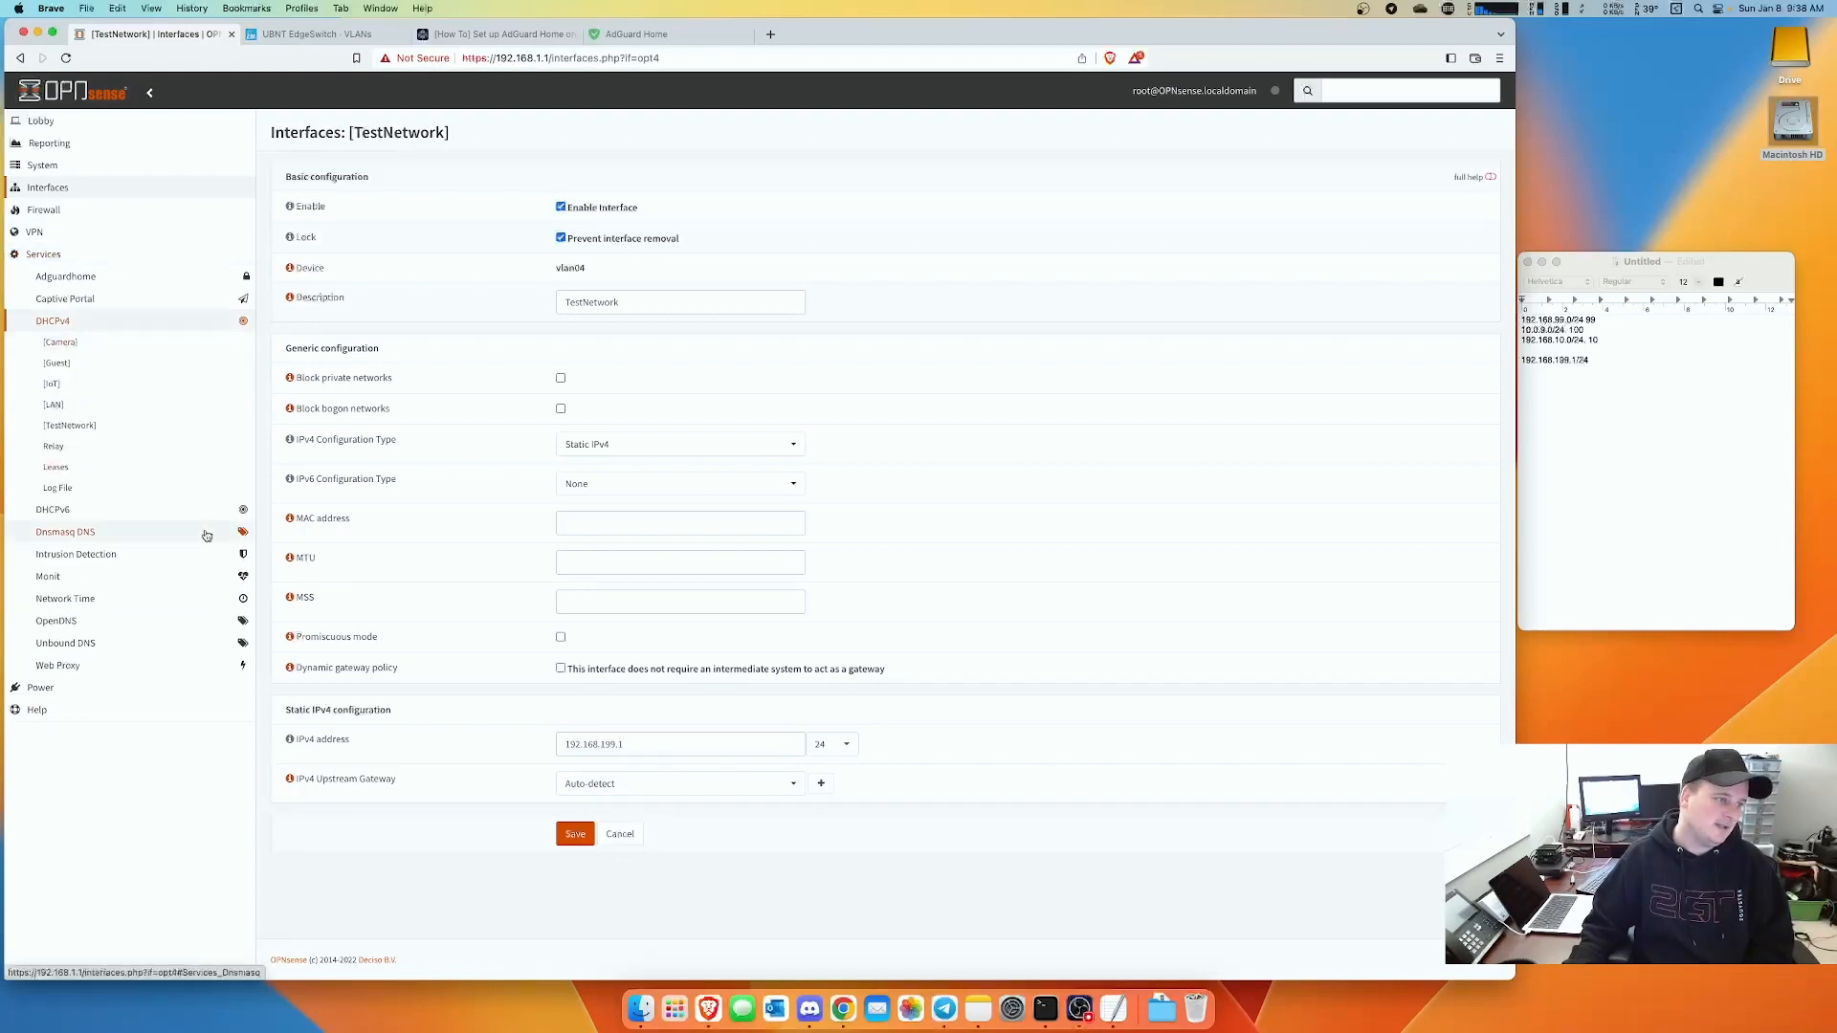
left_click(85, 425)
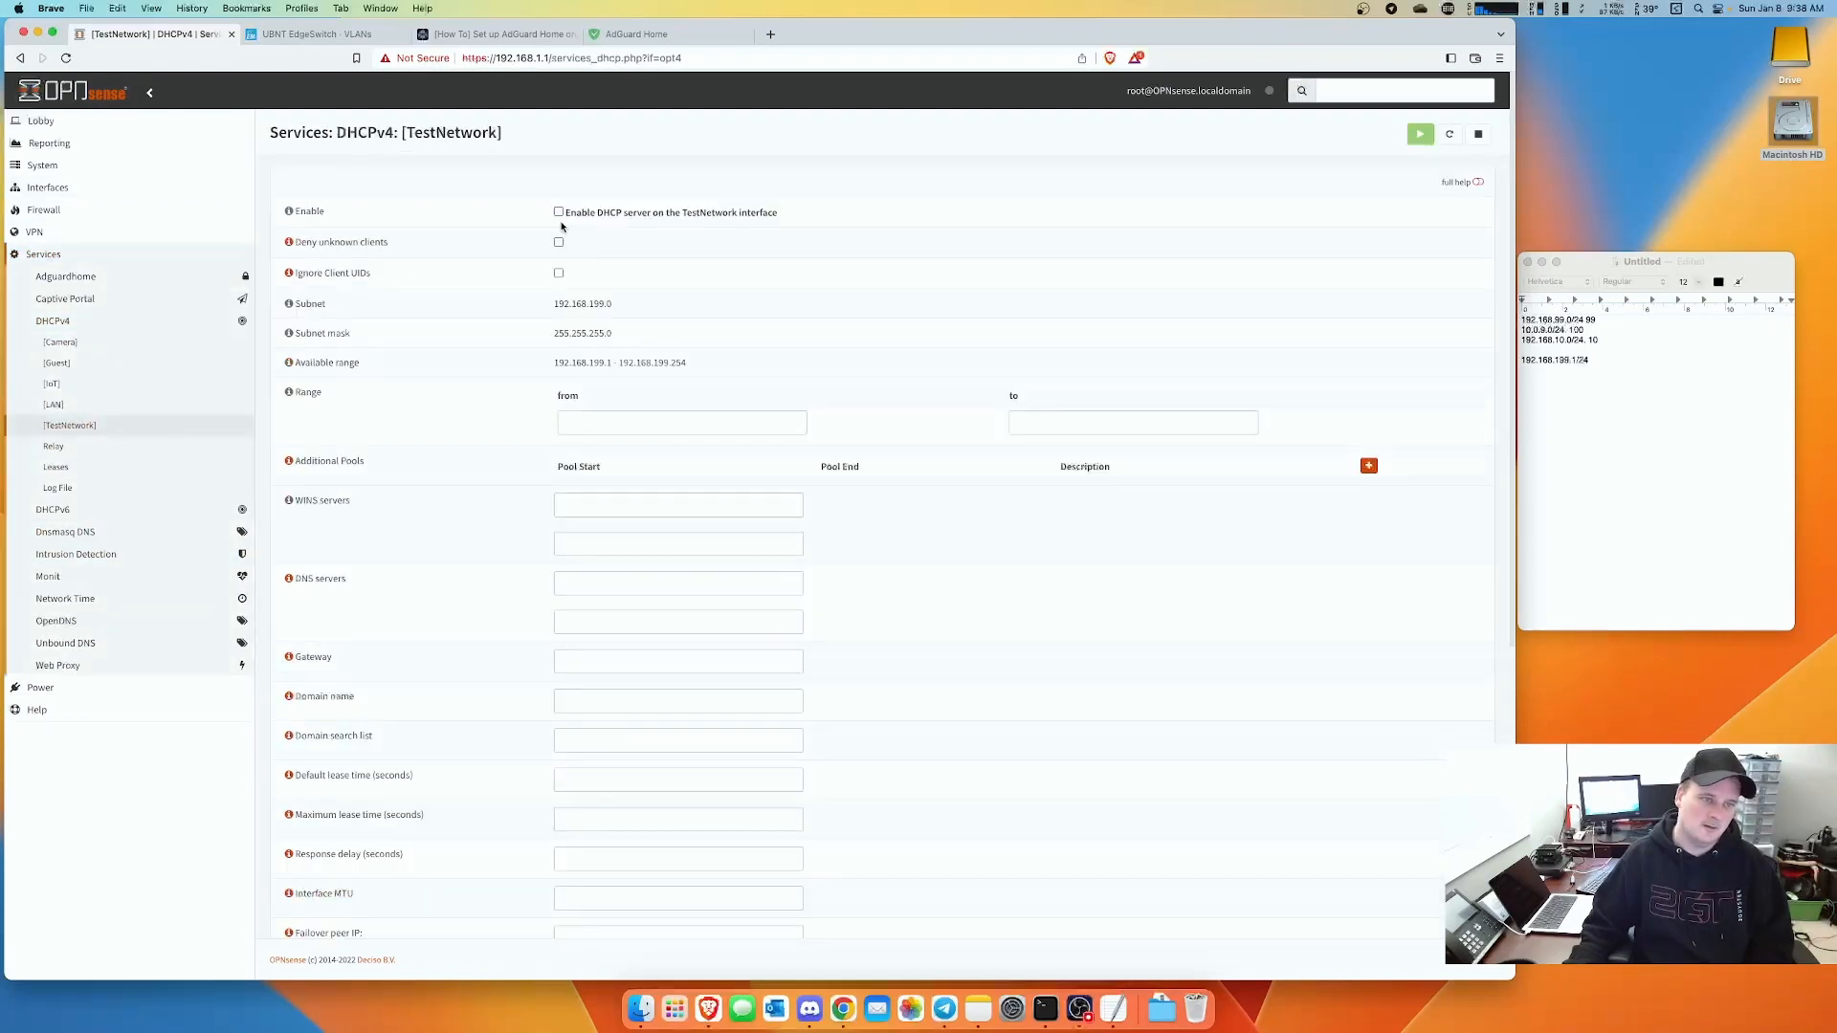
left_click(617, 423)
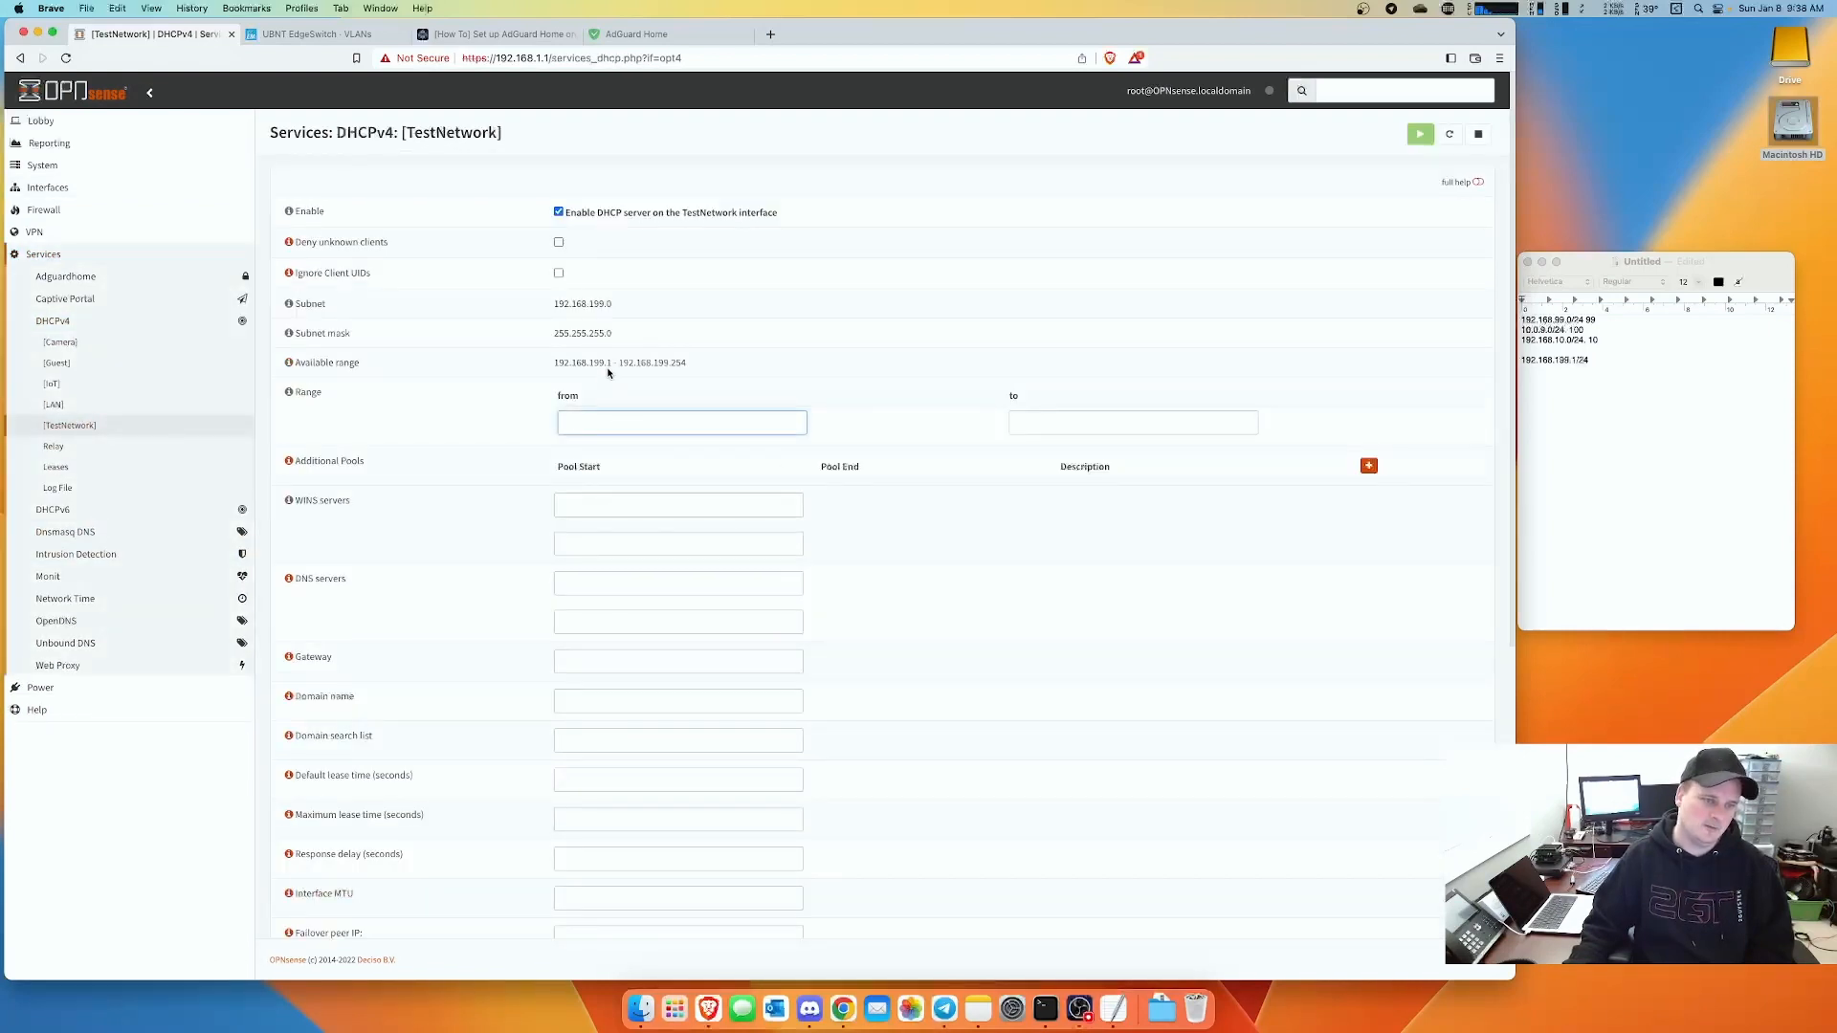
left_click_drag(612, 362, 553, 362)
key("super+c")
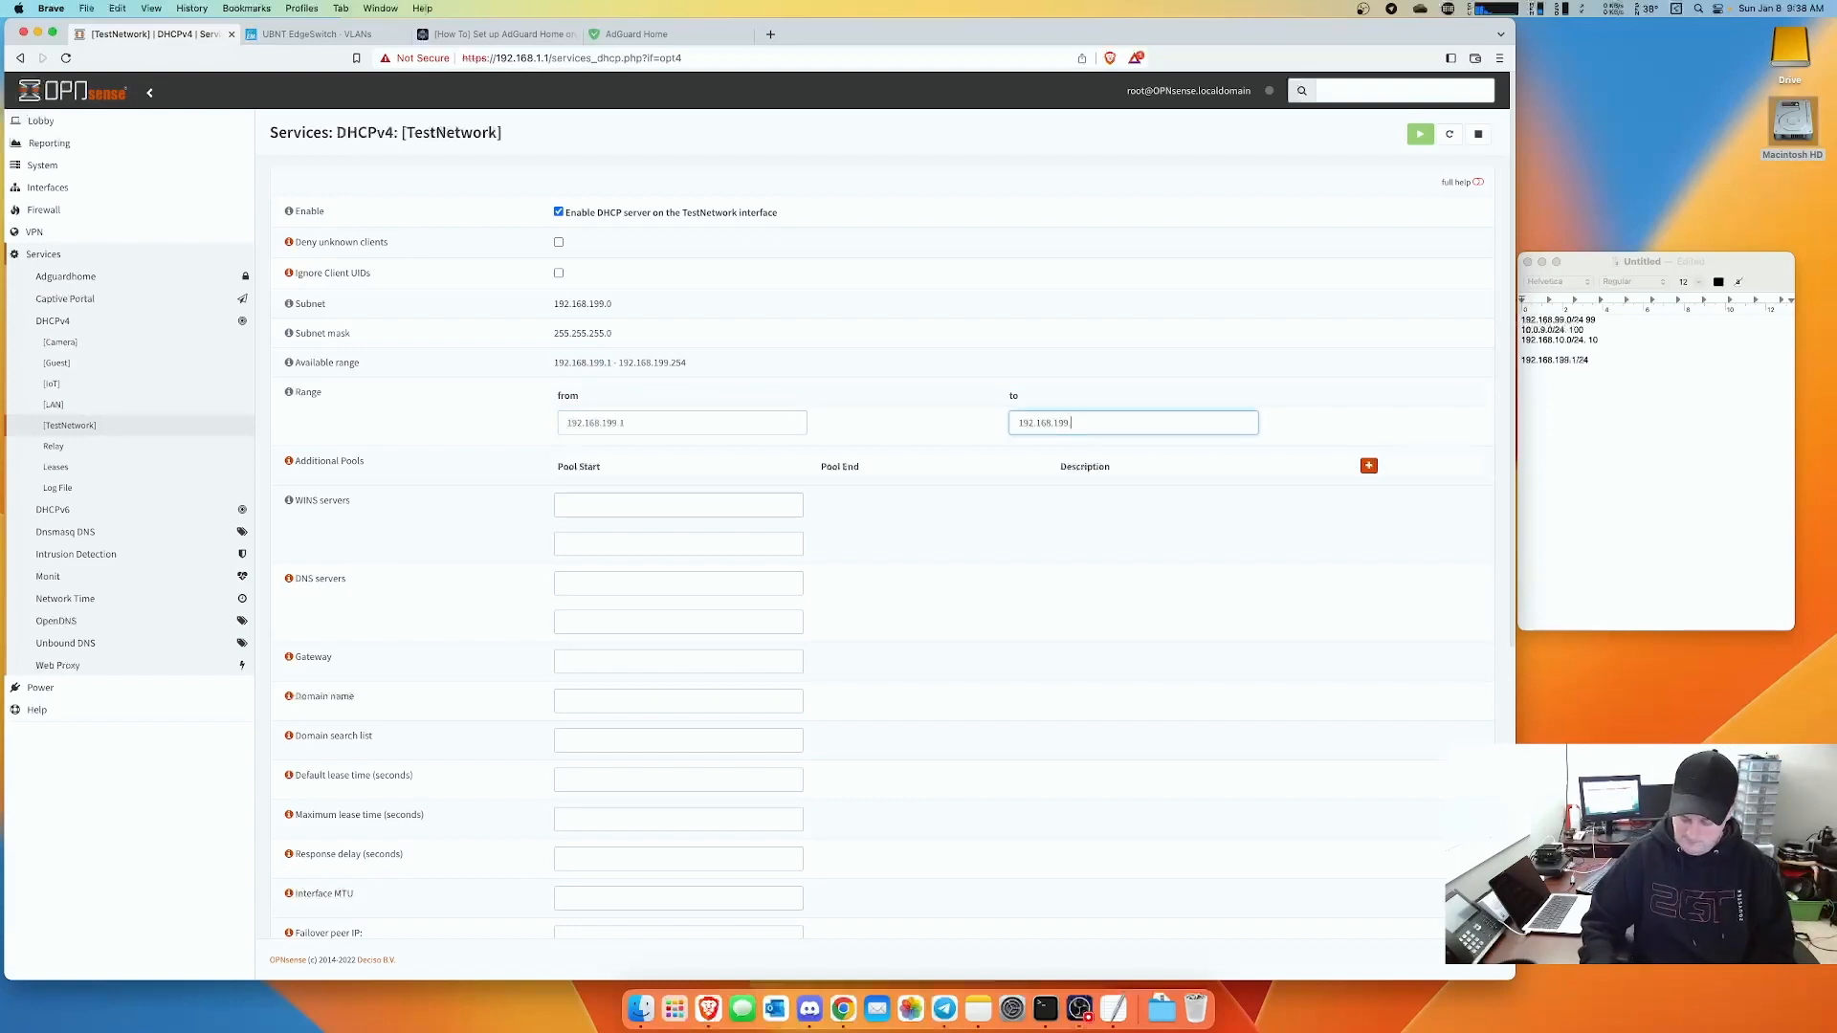
type("50")
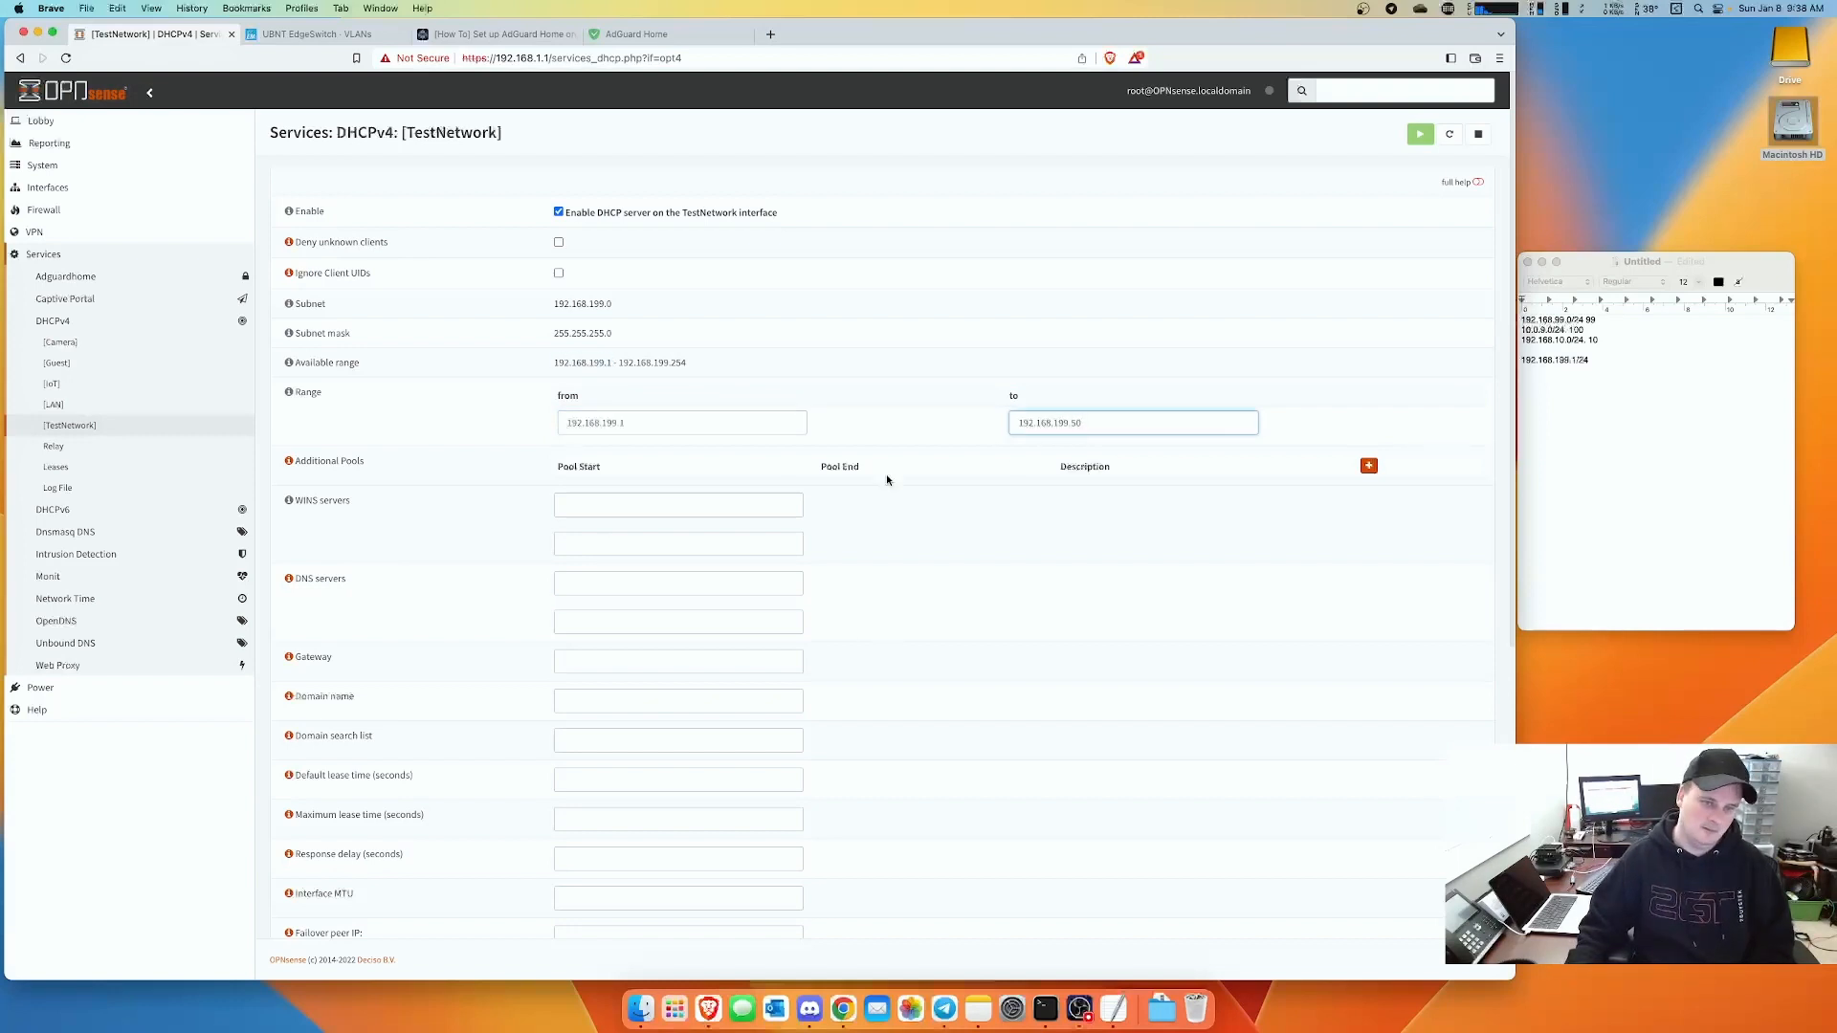
left_click(653, 424)
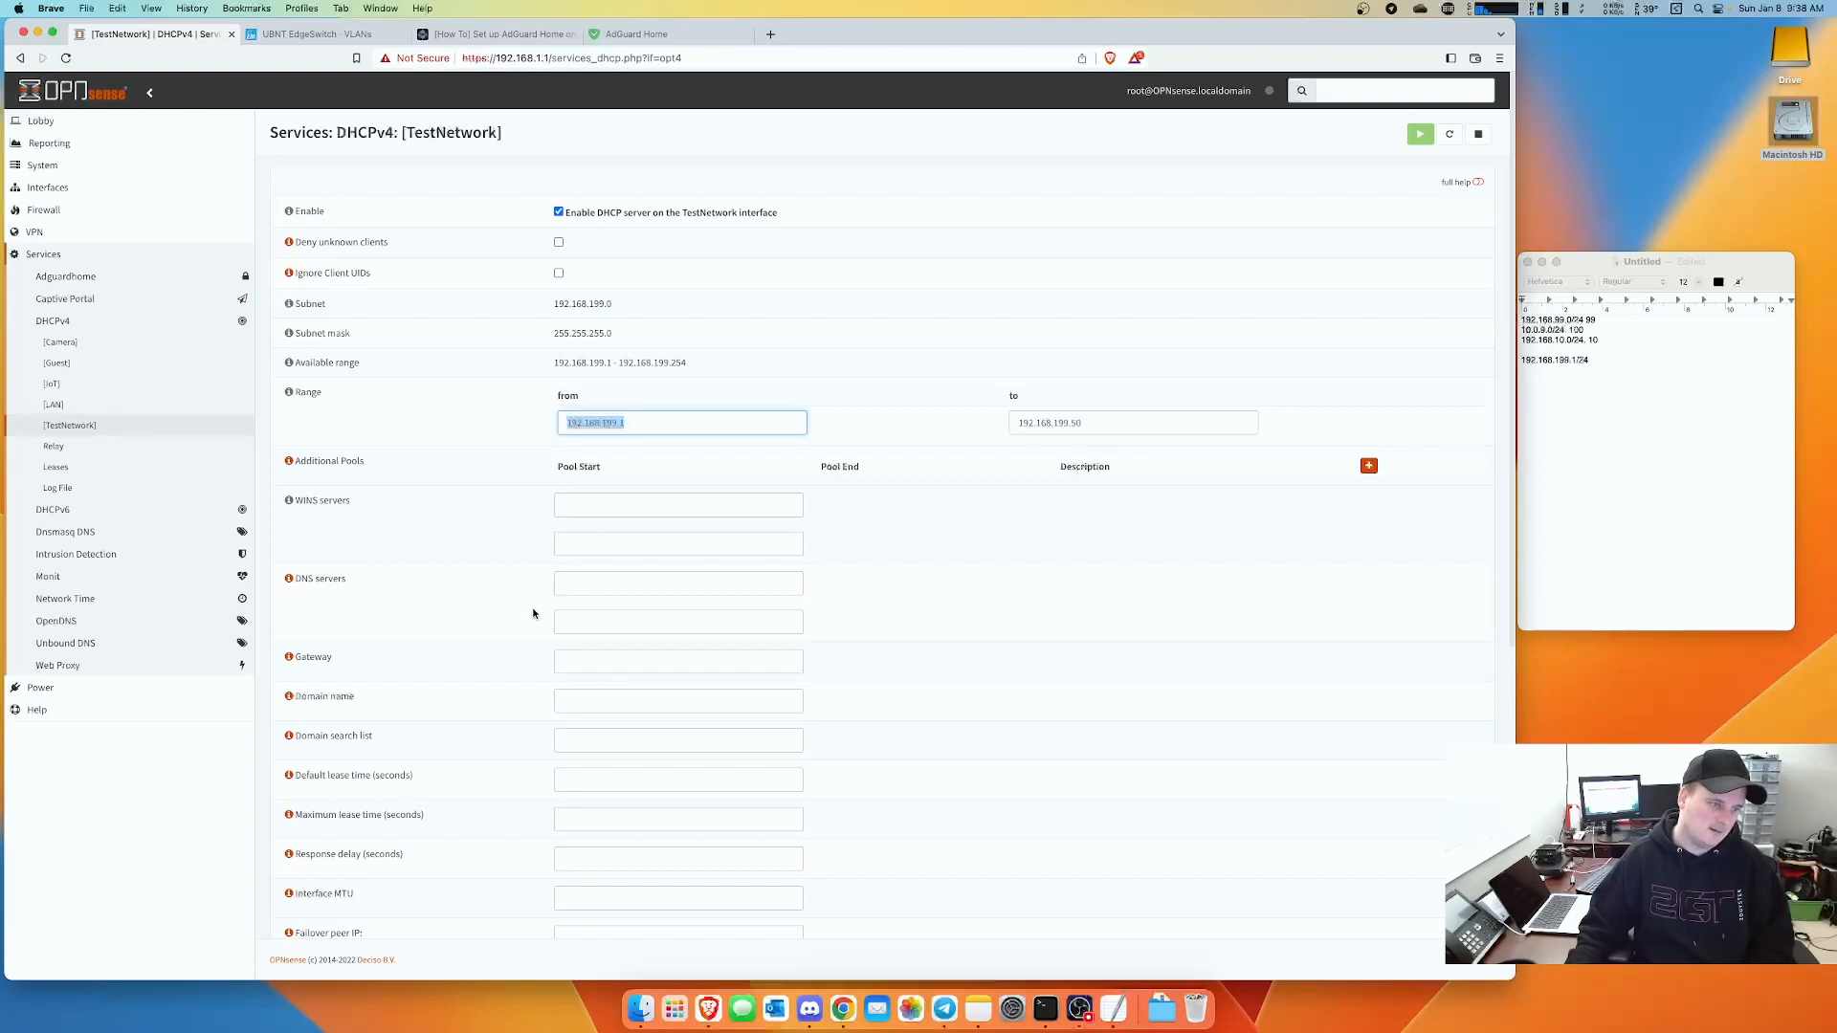
- Enter 192.168.199.1 as the DHCP DNS server and gateway, then save
left_click(575, 584)
key("super+v")
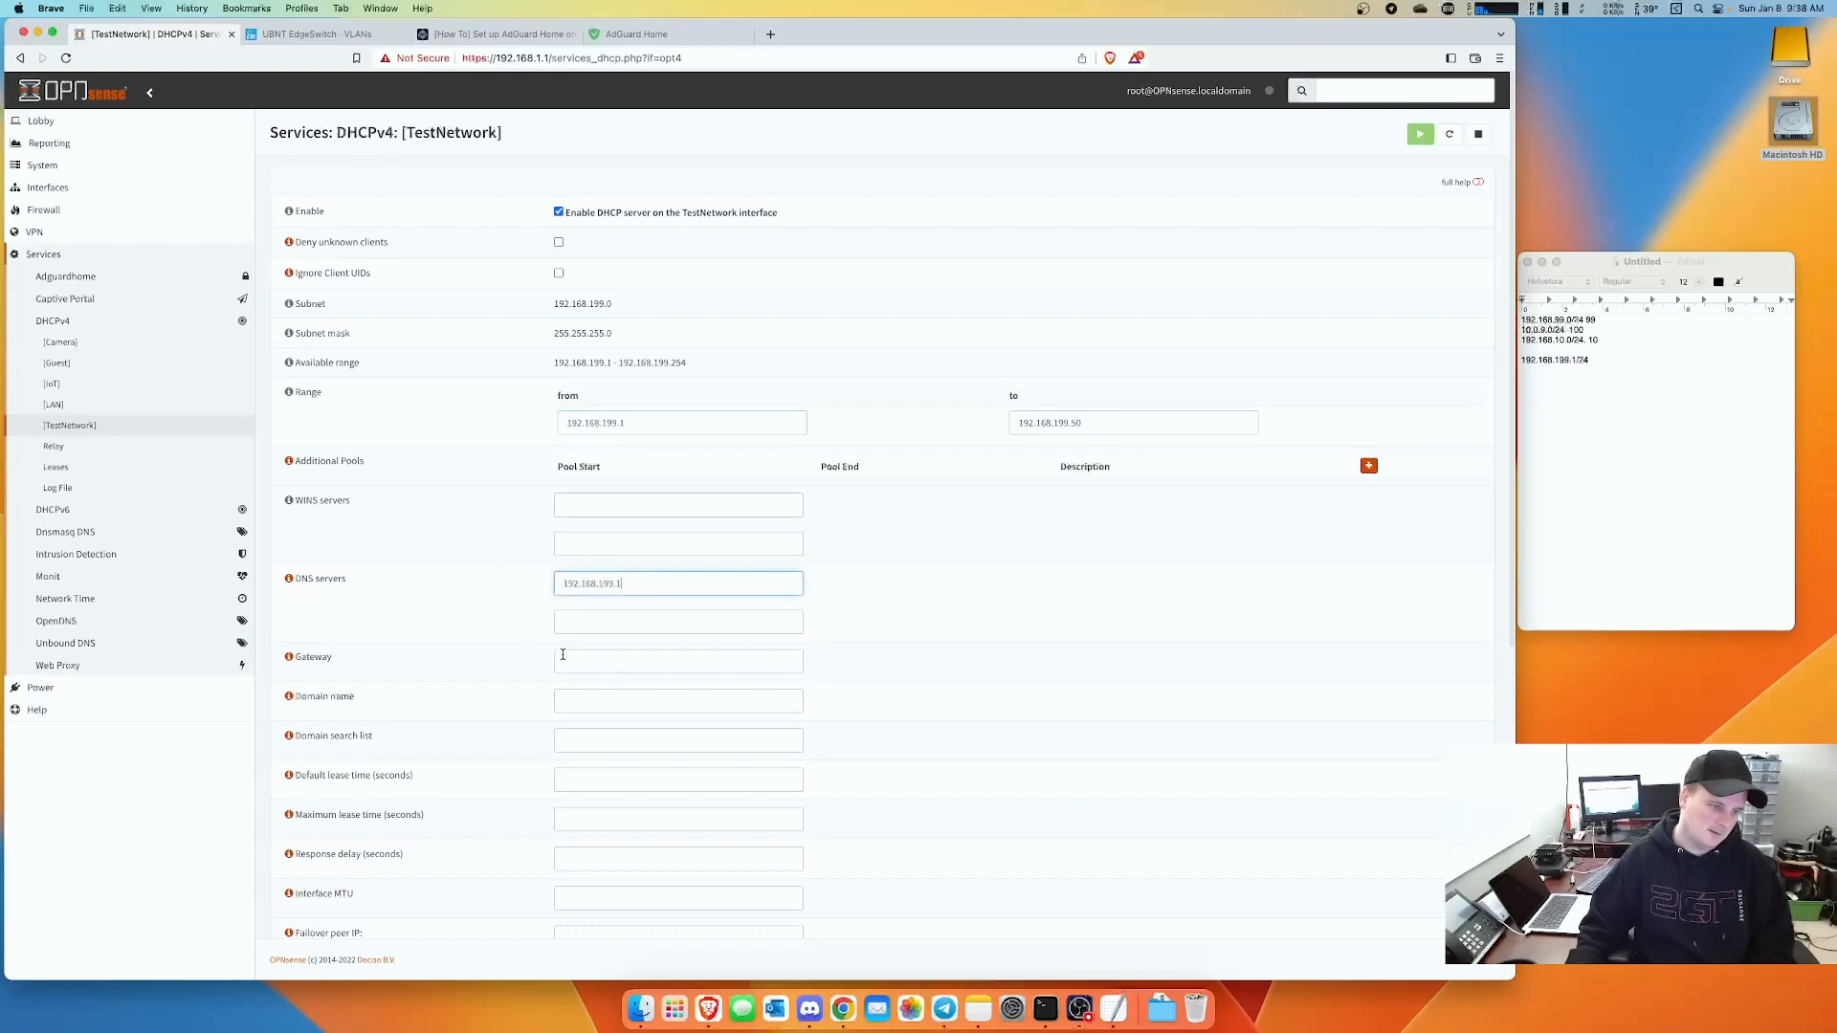
left_click(562, 655)
key("super+v")
scroll(586, 855, "down", 10)
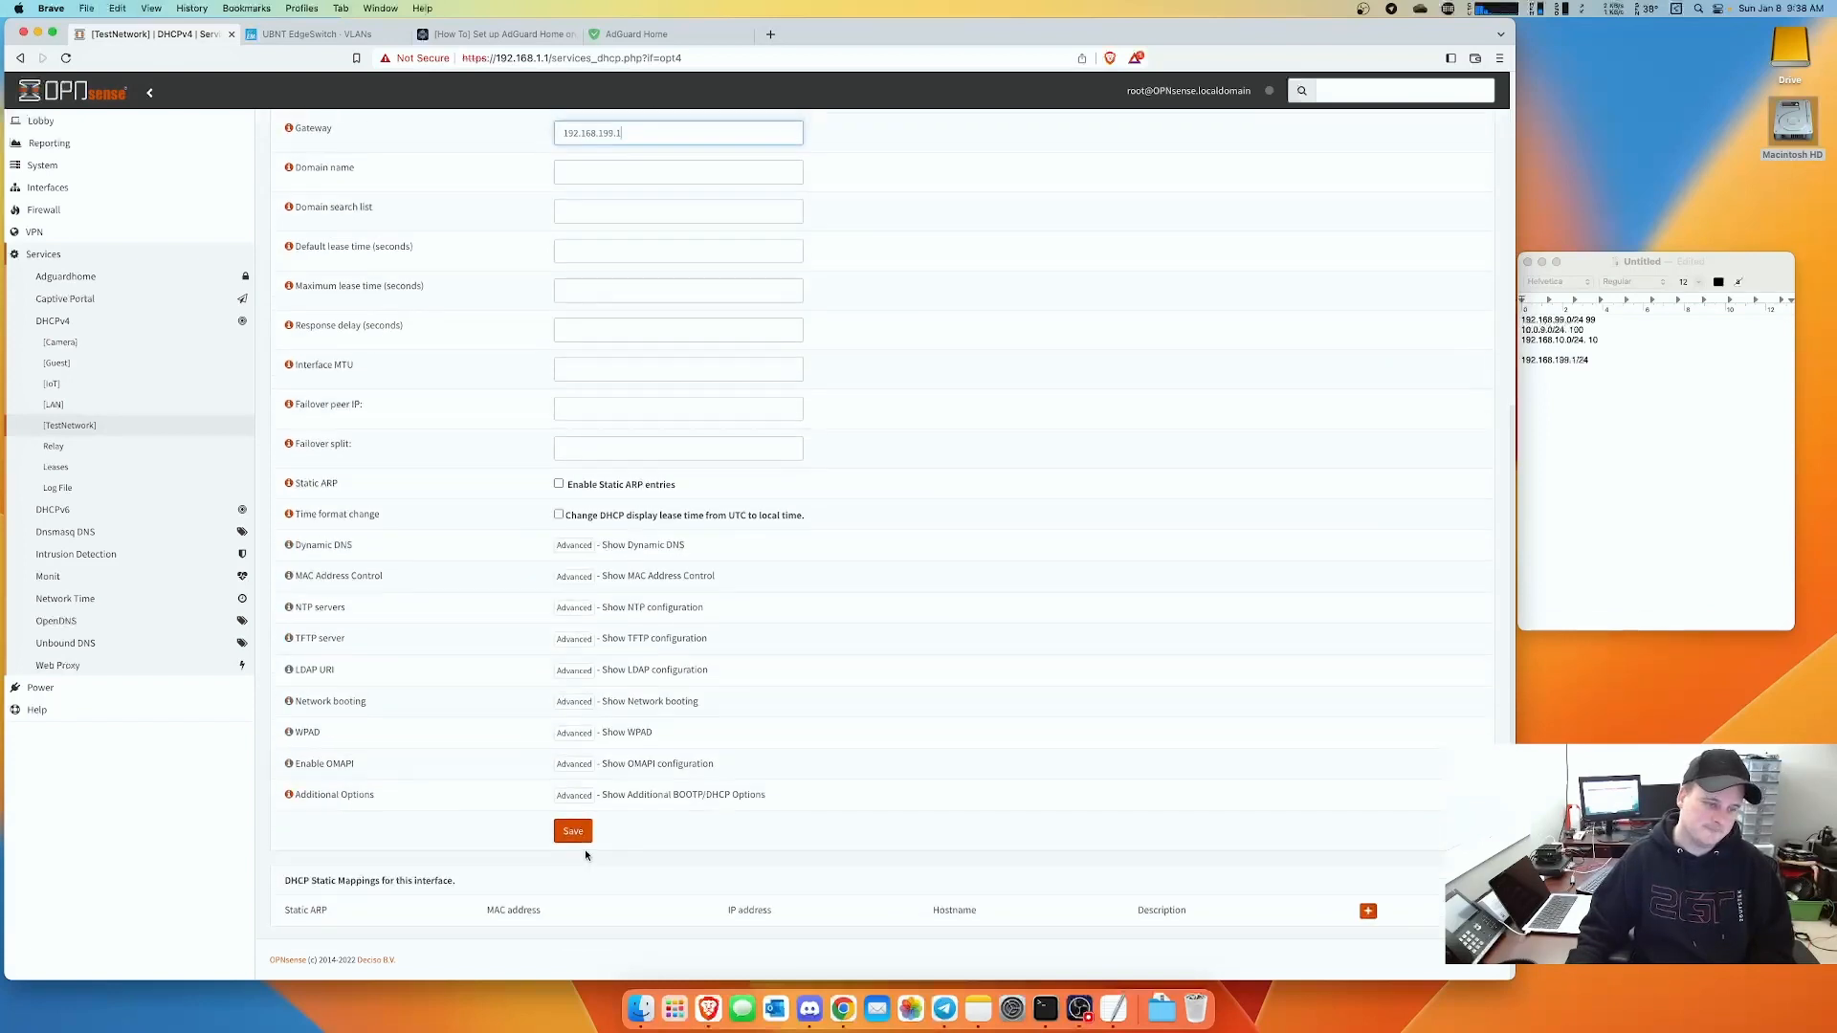
left_click(574, 831)
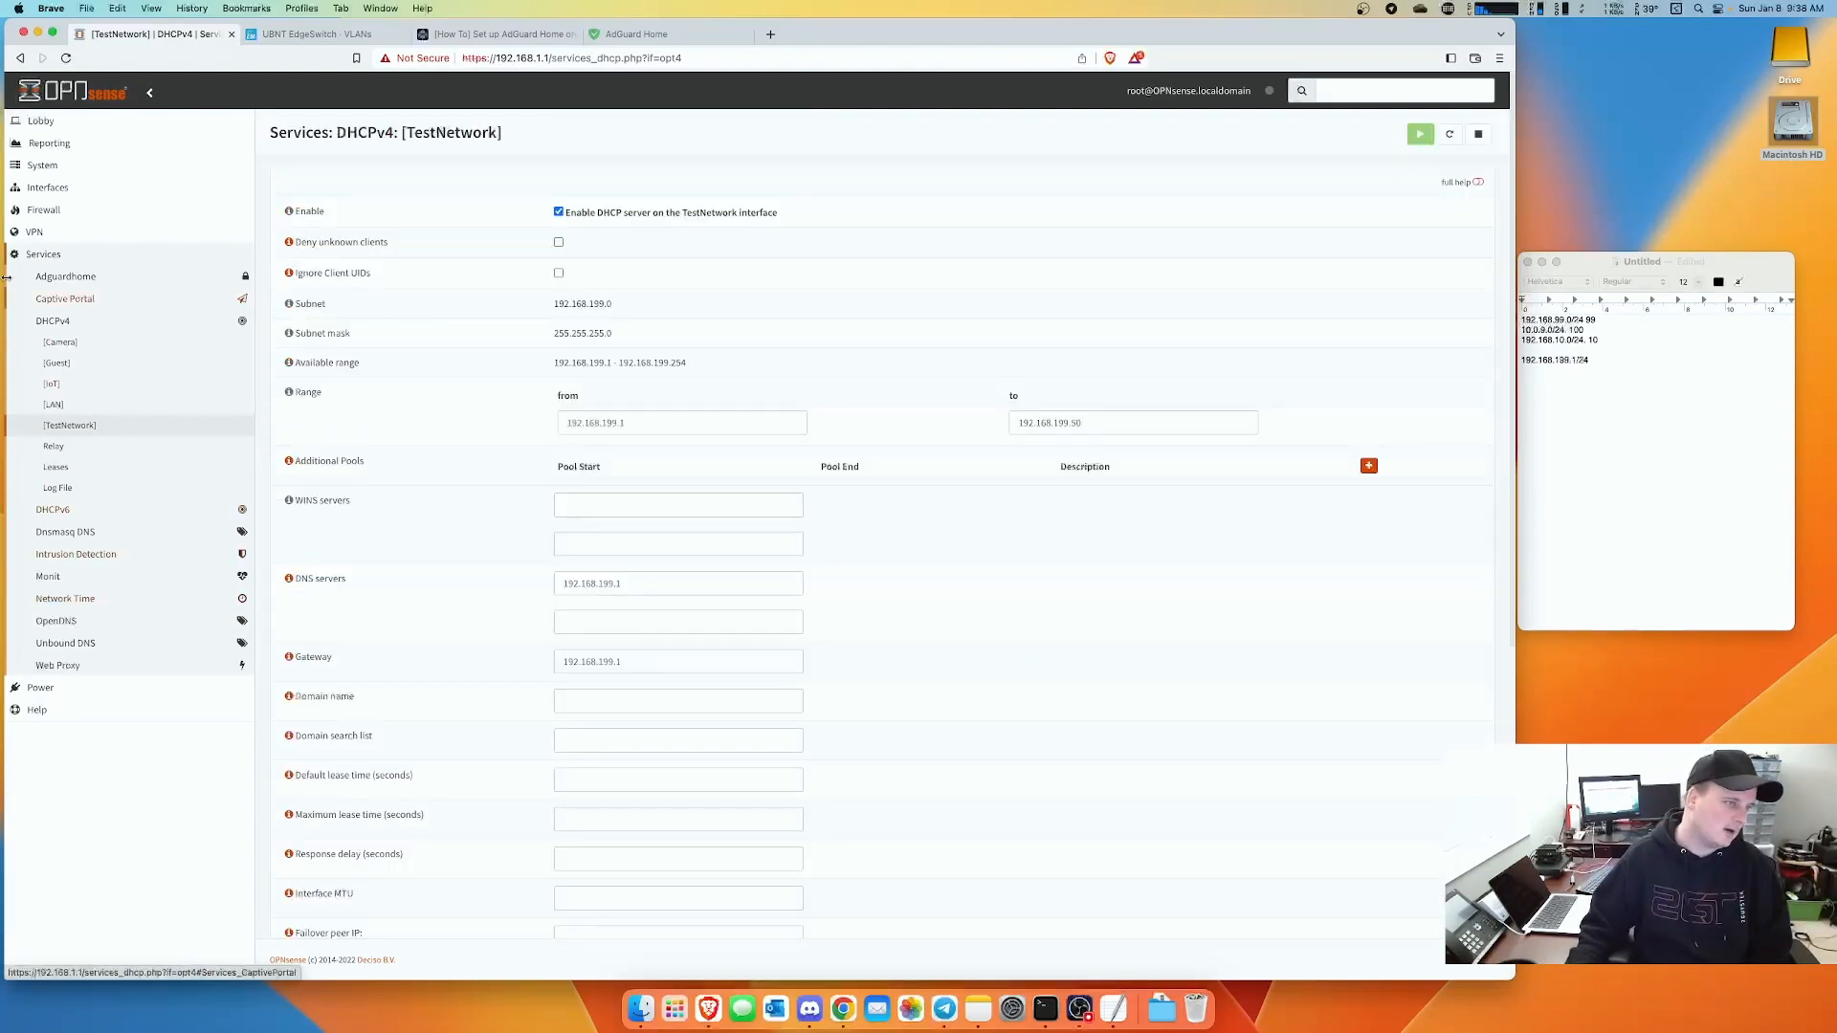
- Add and apply a pass-any IPv4 rule described 'Default Rule' on TestNetwork
left_click(44, 210)
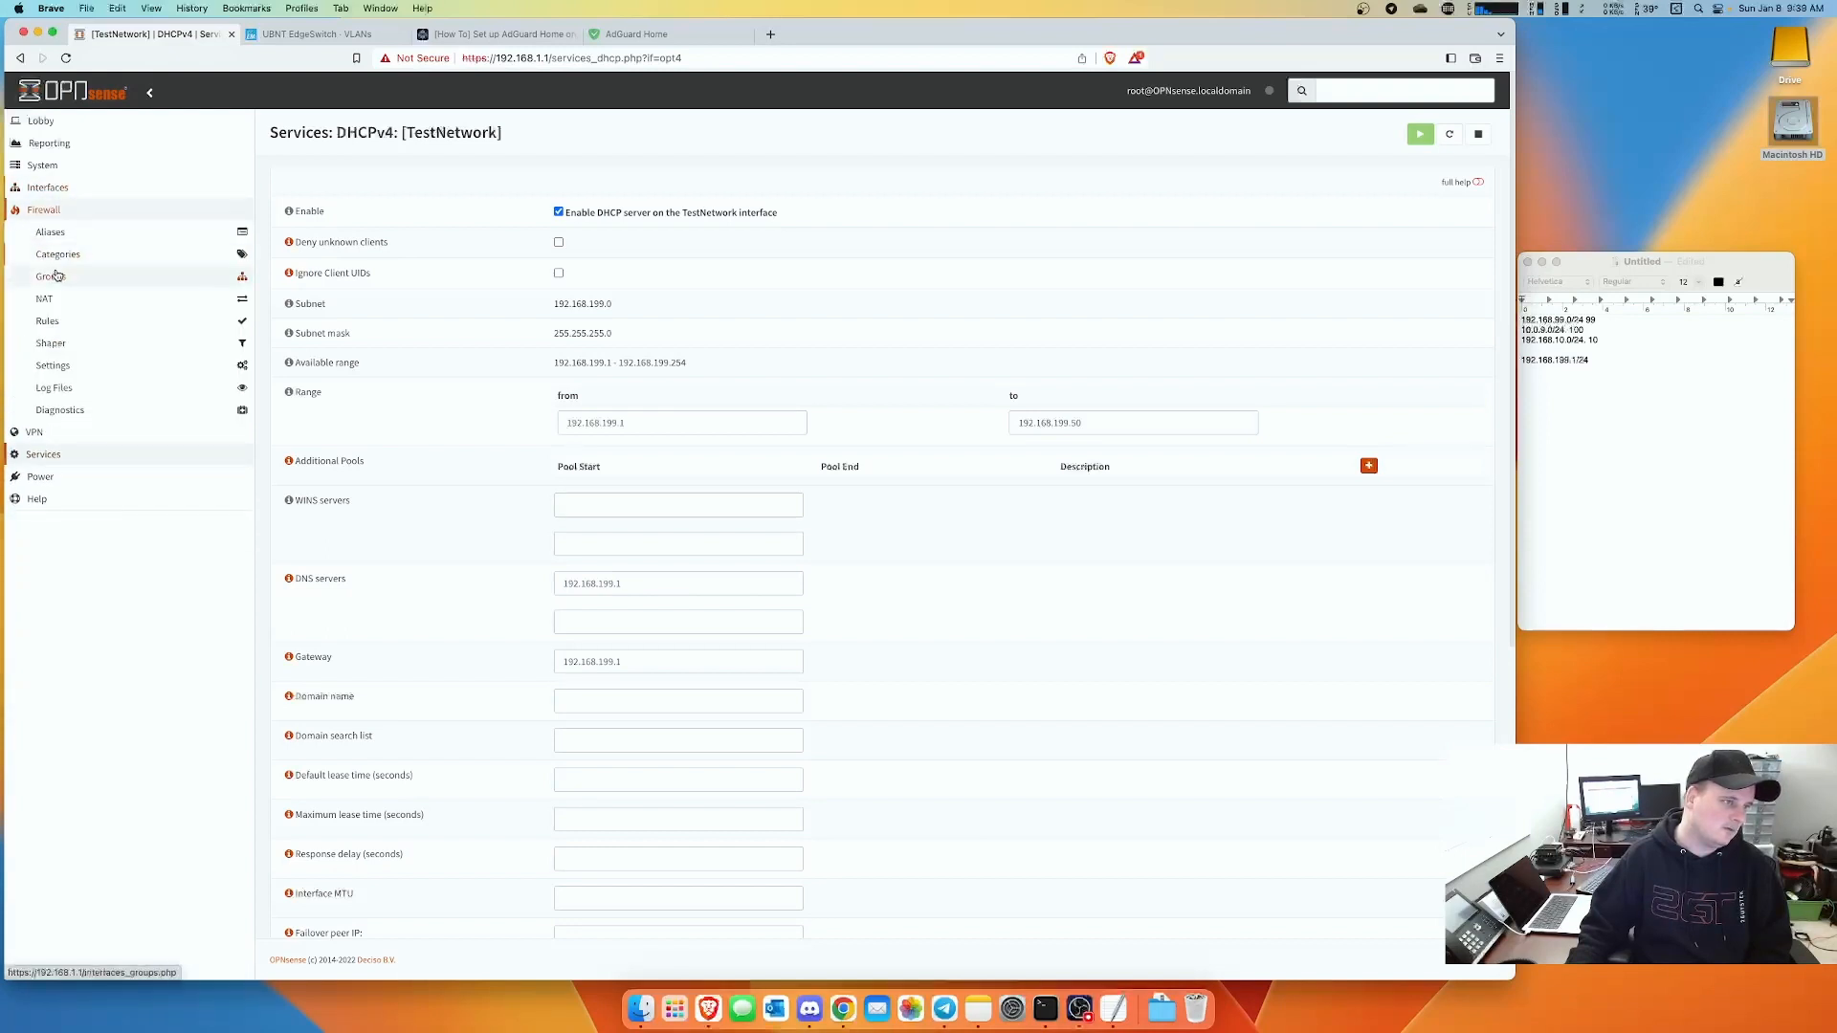
left_click(48, 321)
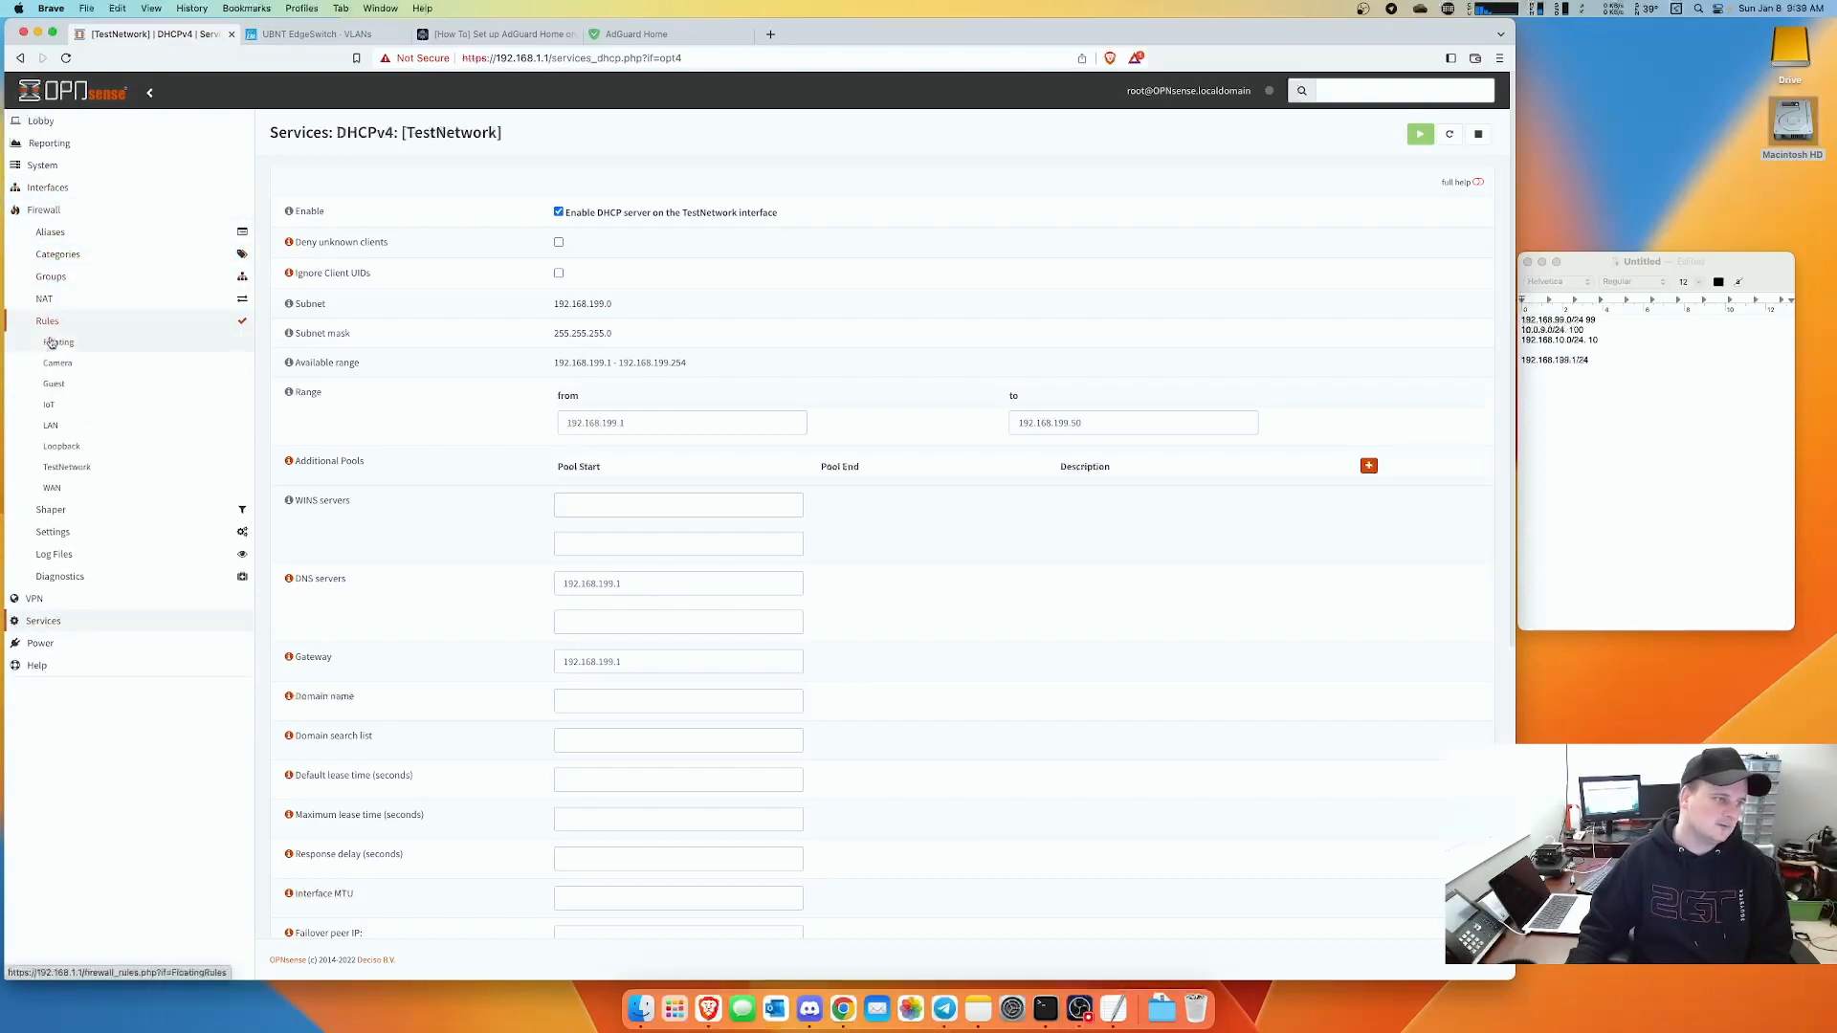
left_click(67, 467)
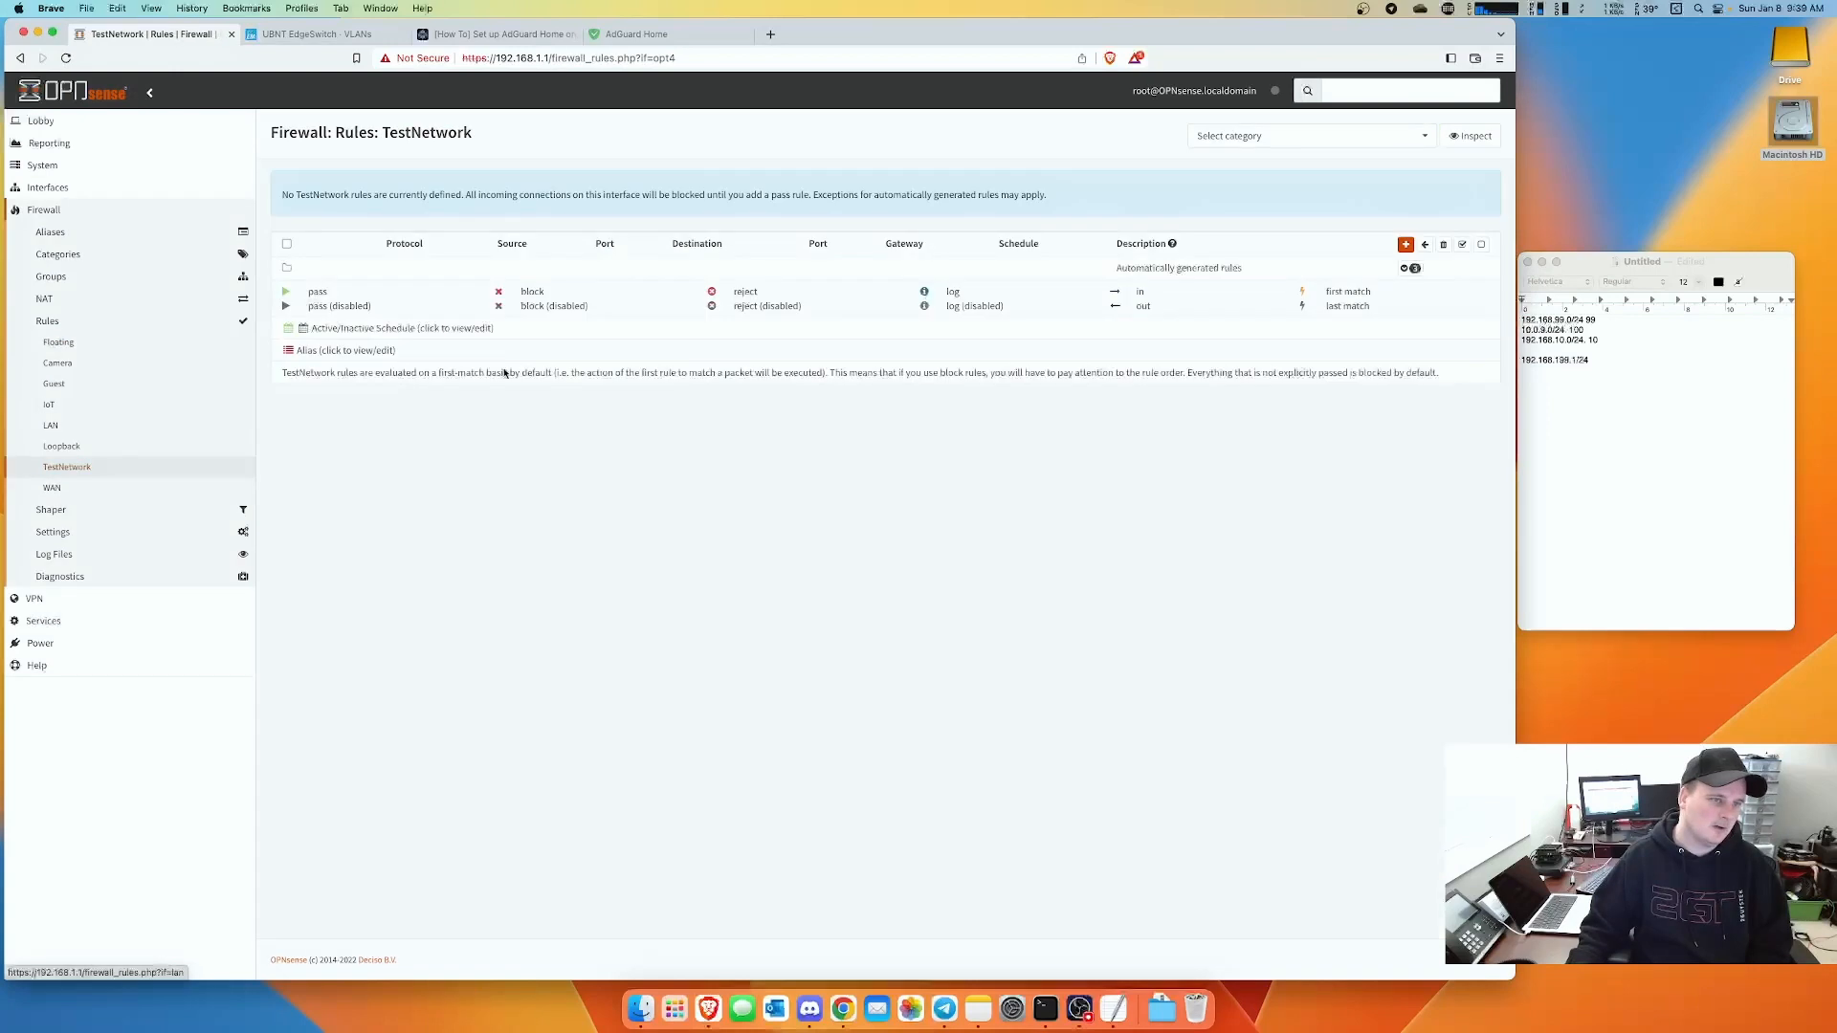
left_click(1405, 245)
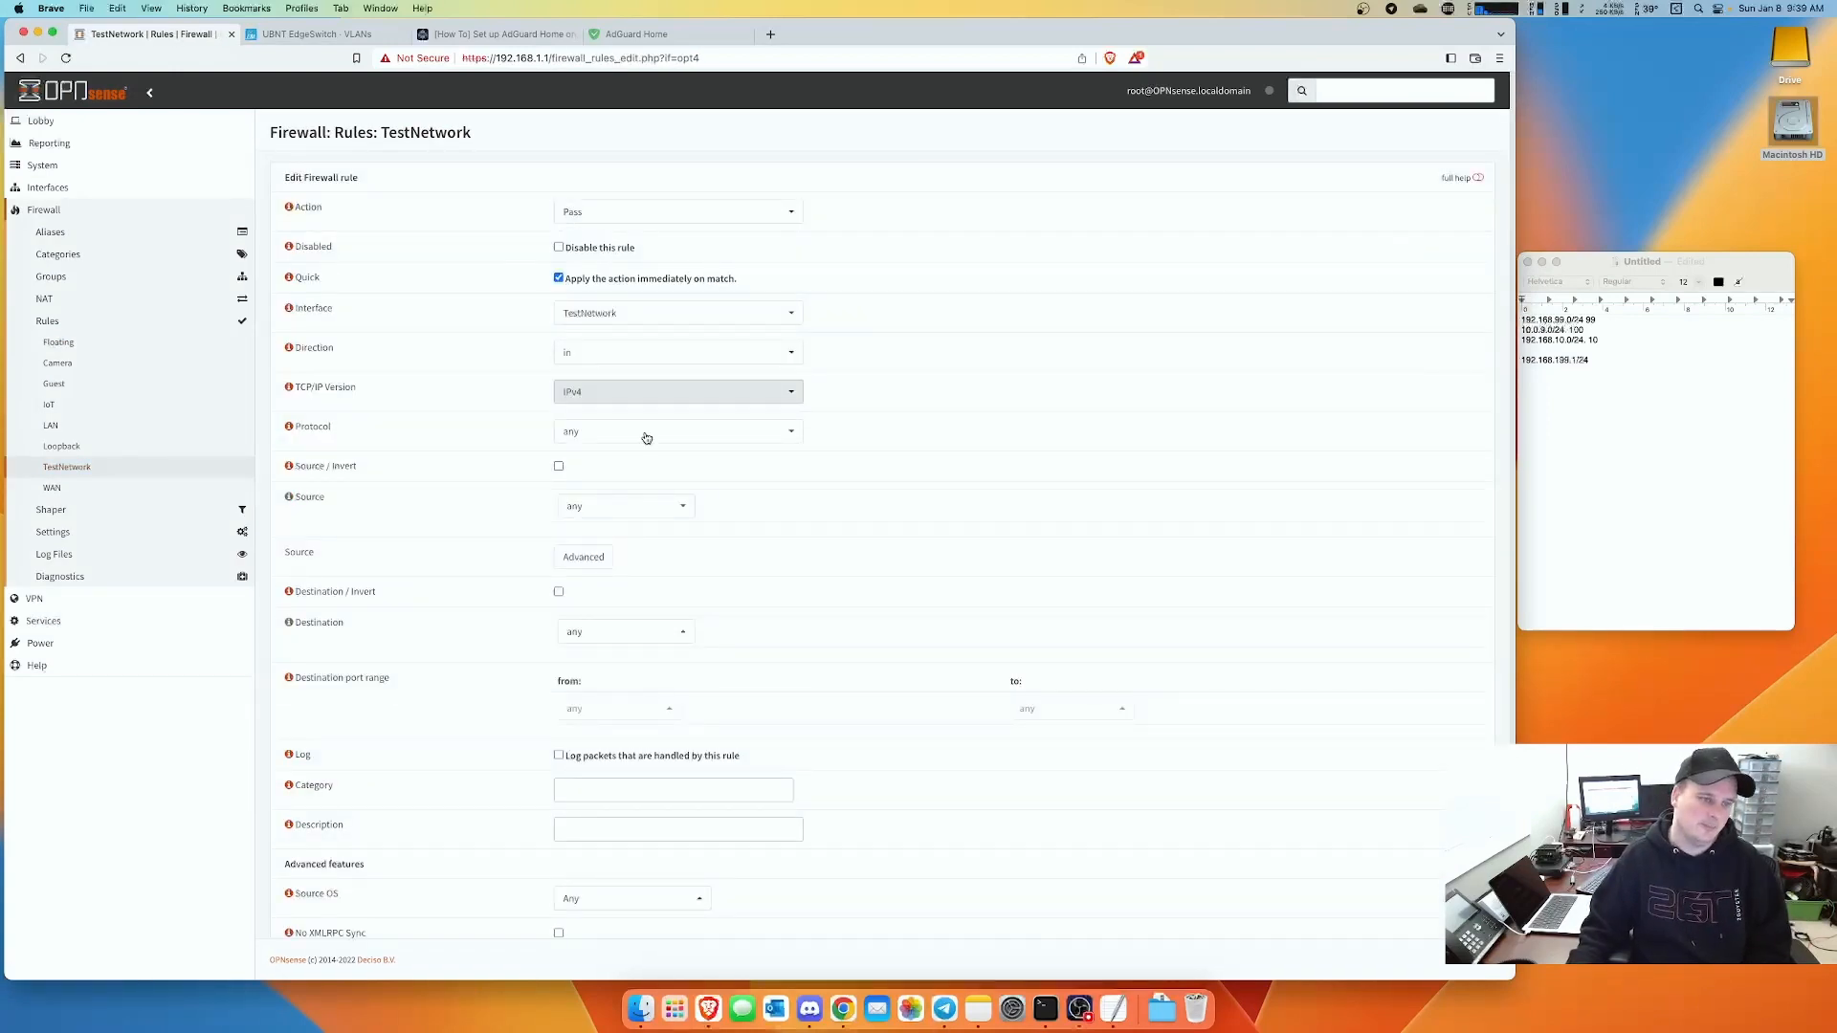
scroll(669, 497, "down", 3)
left_click(601, 643)
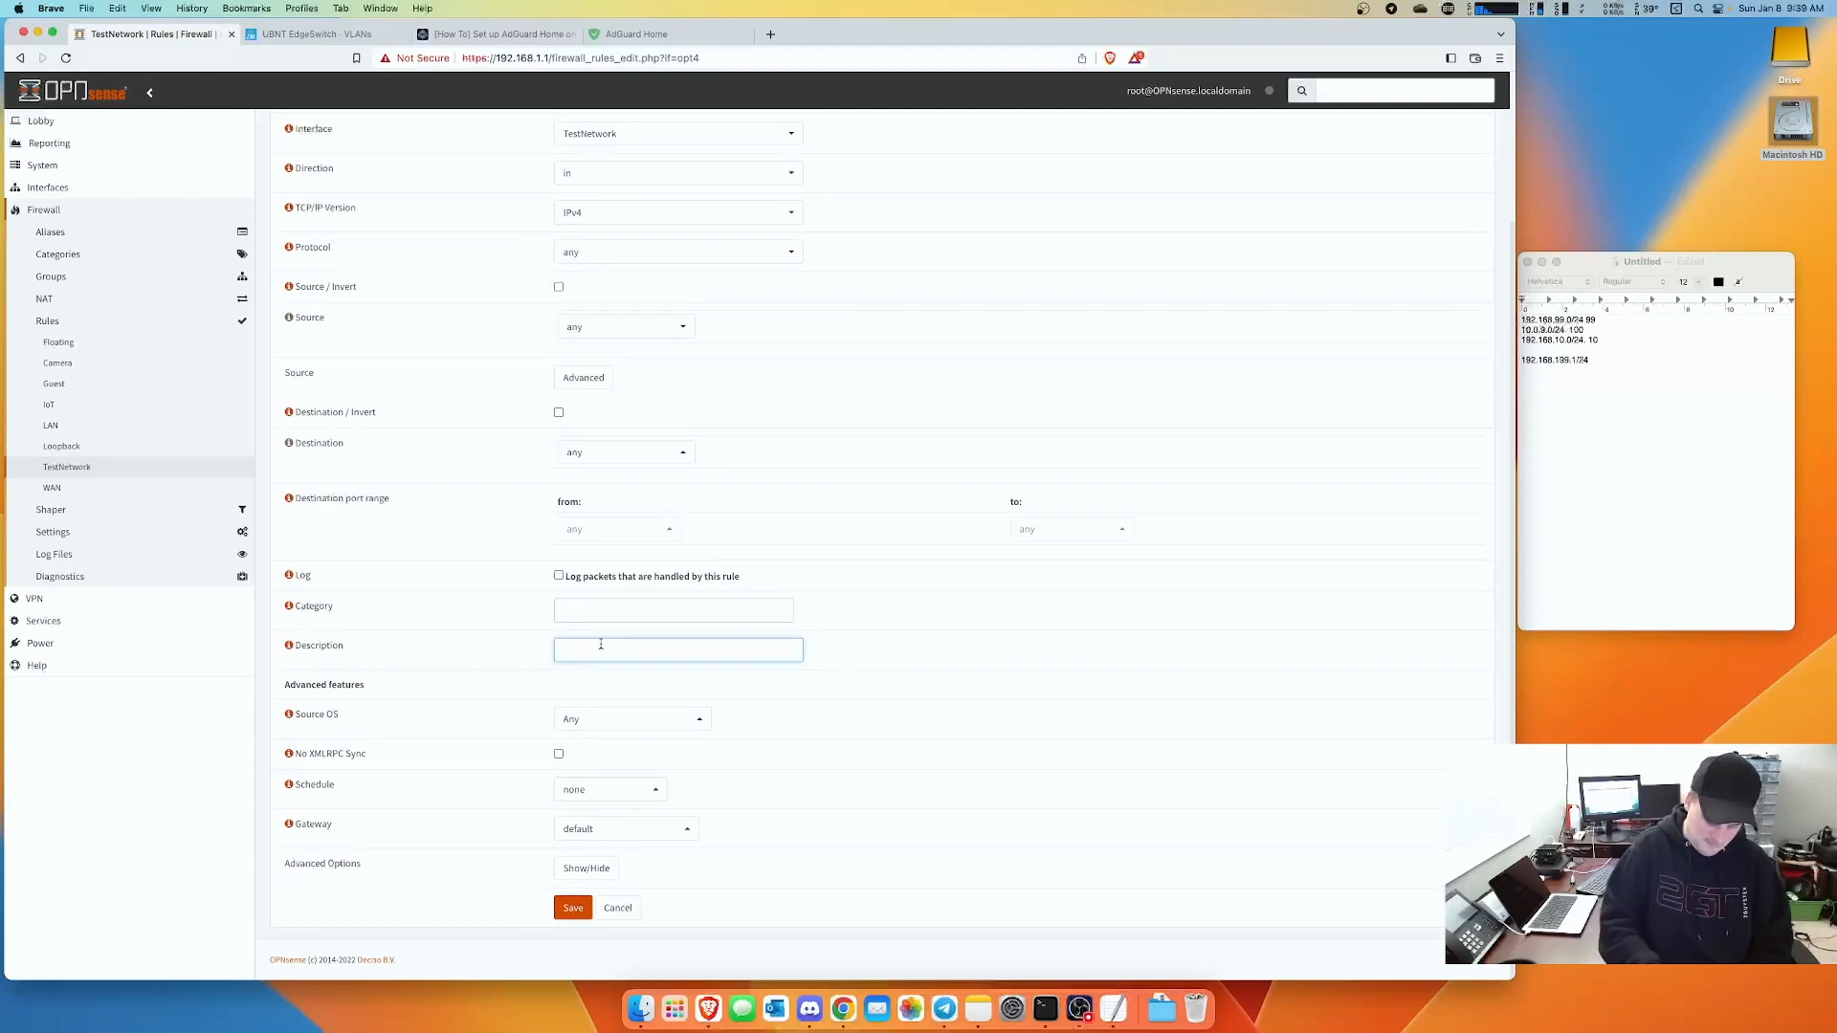
type("Default Rule")
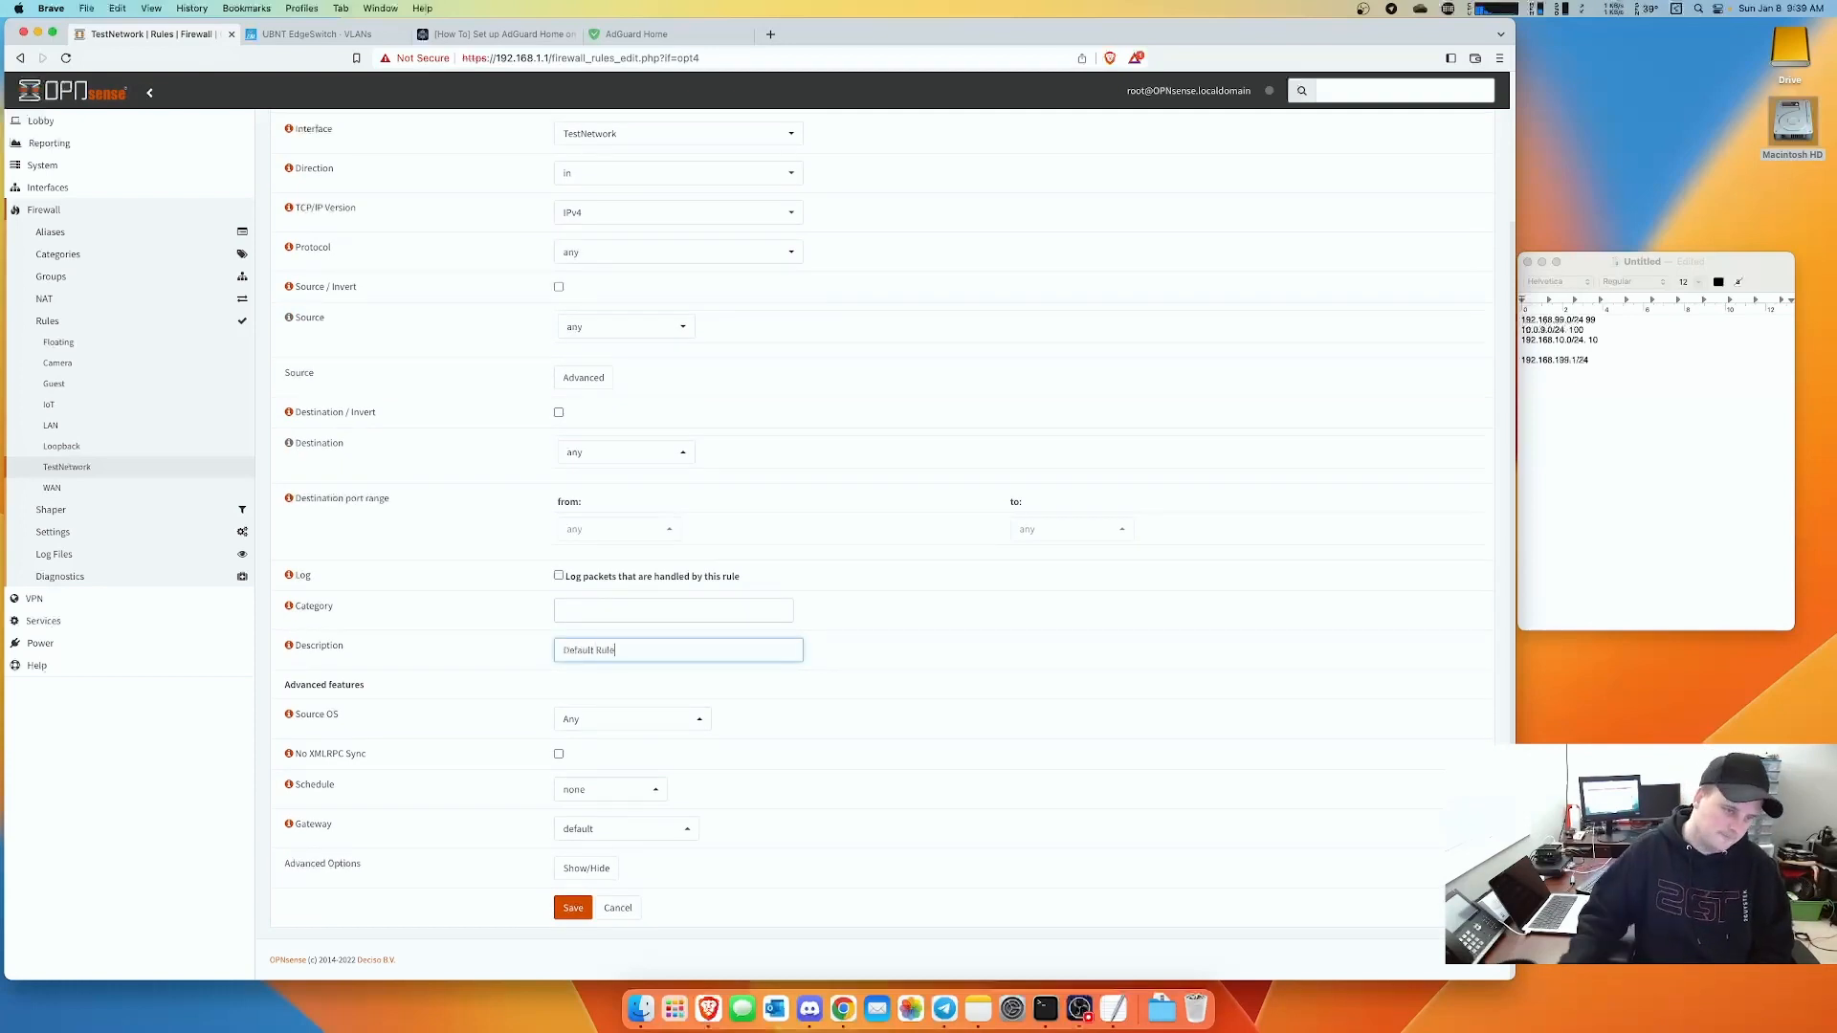
left_click(573, 906)
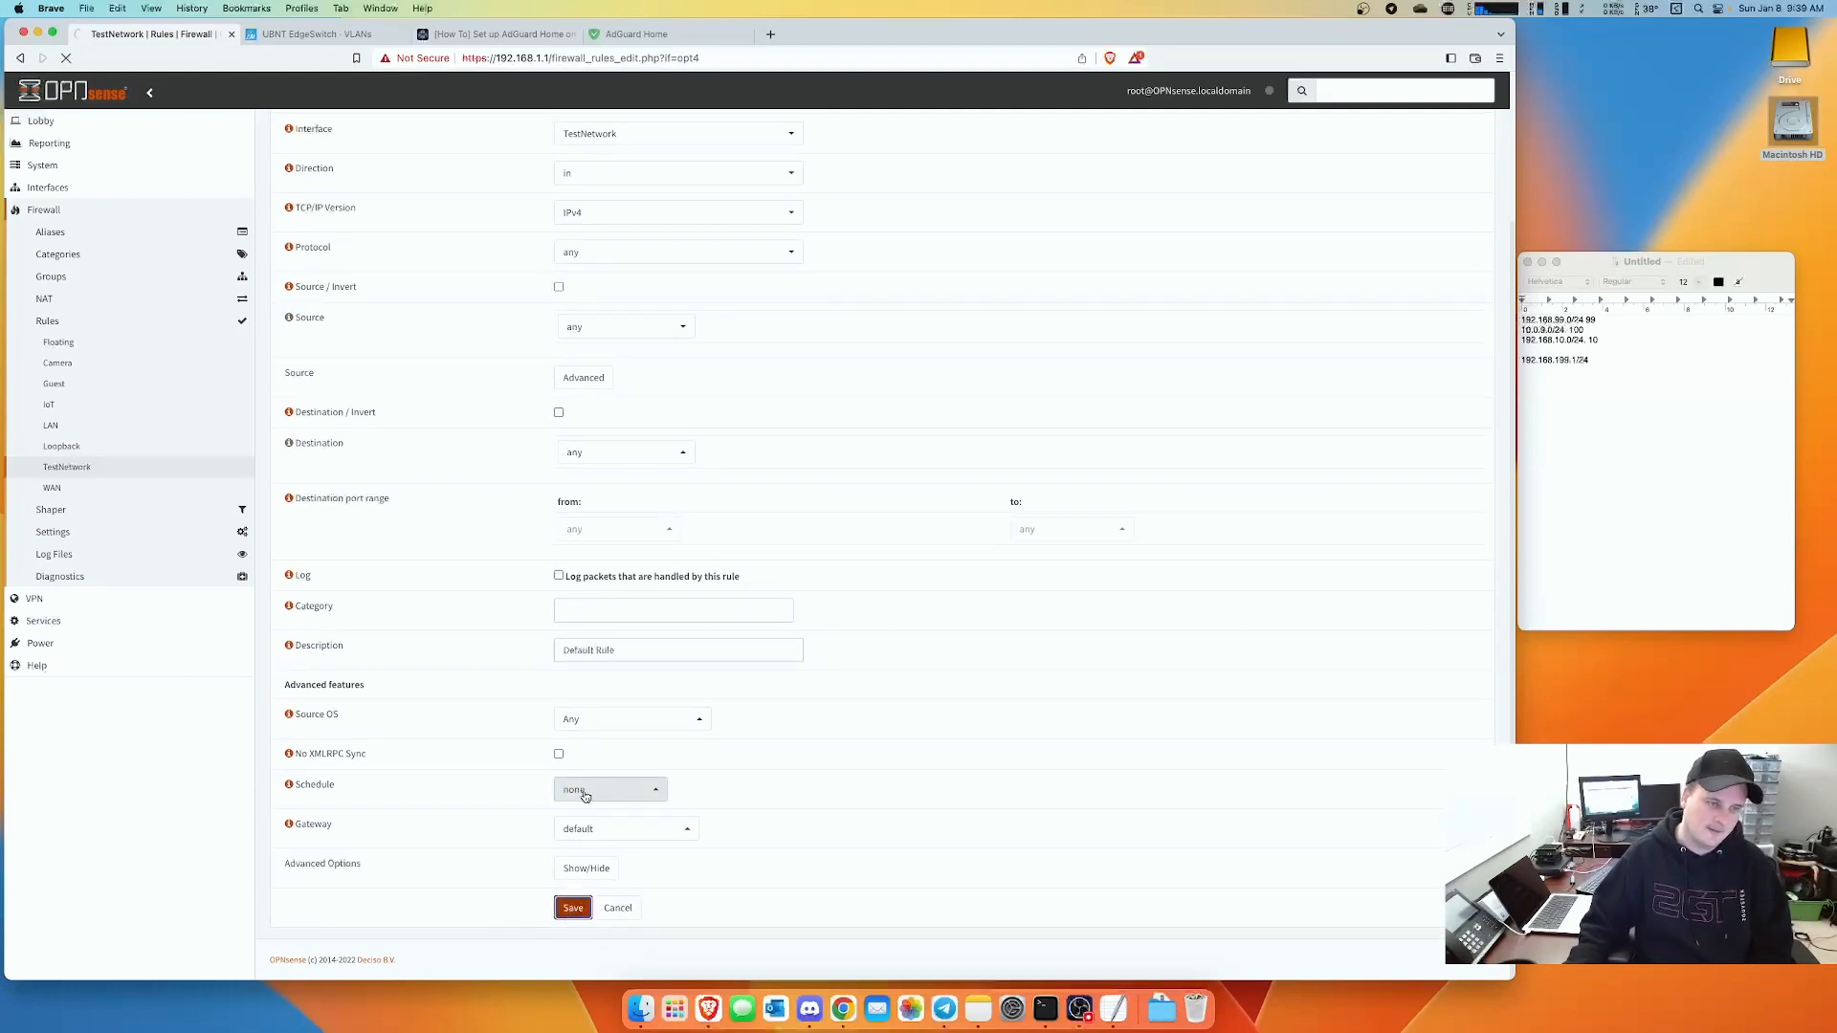
left_click(1450, 194)
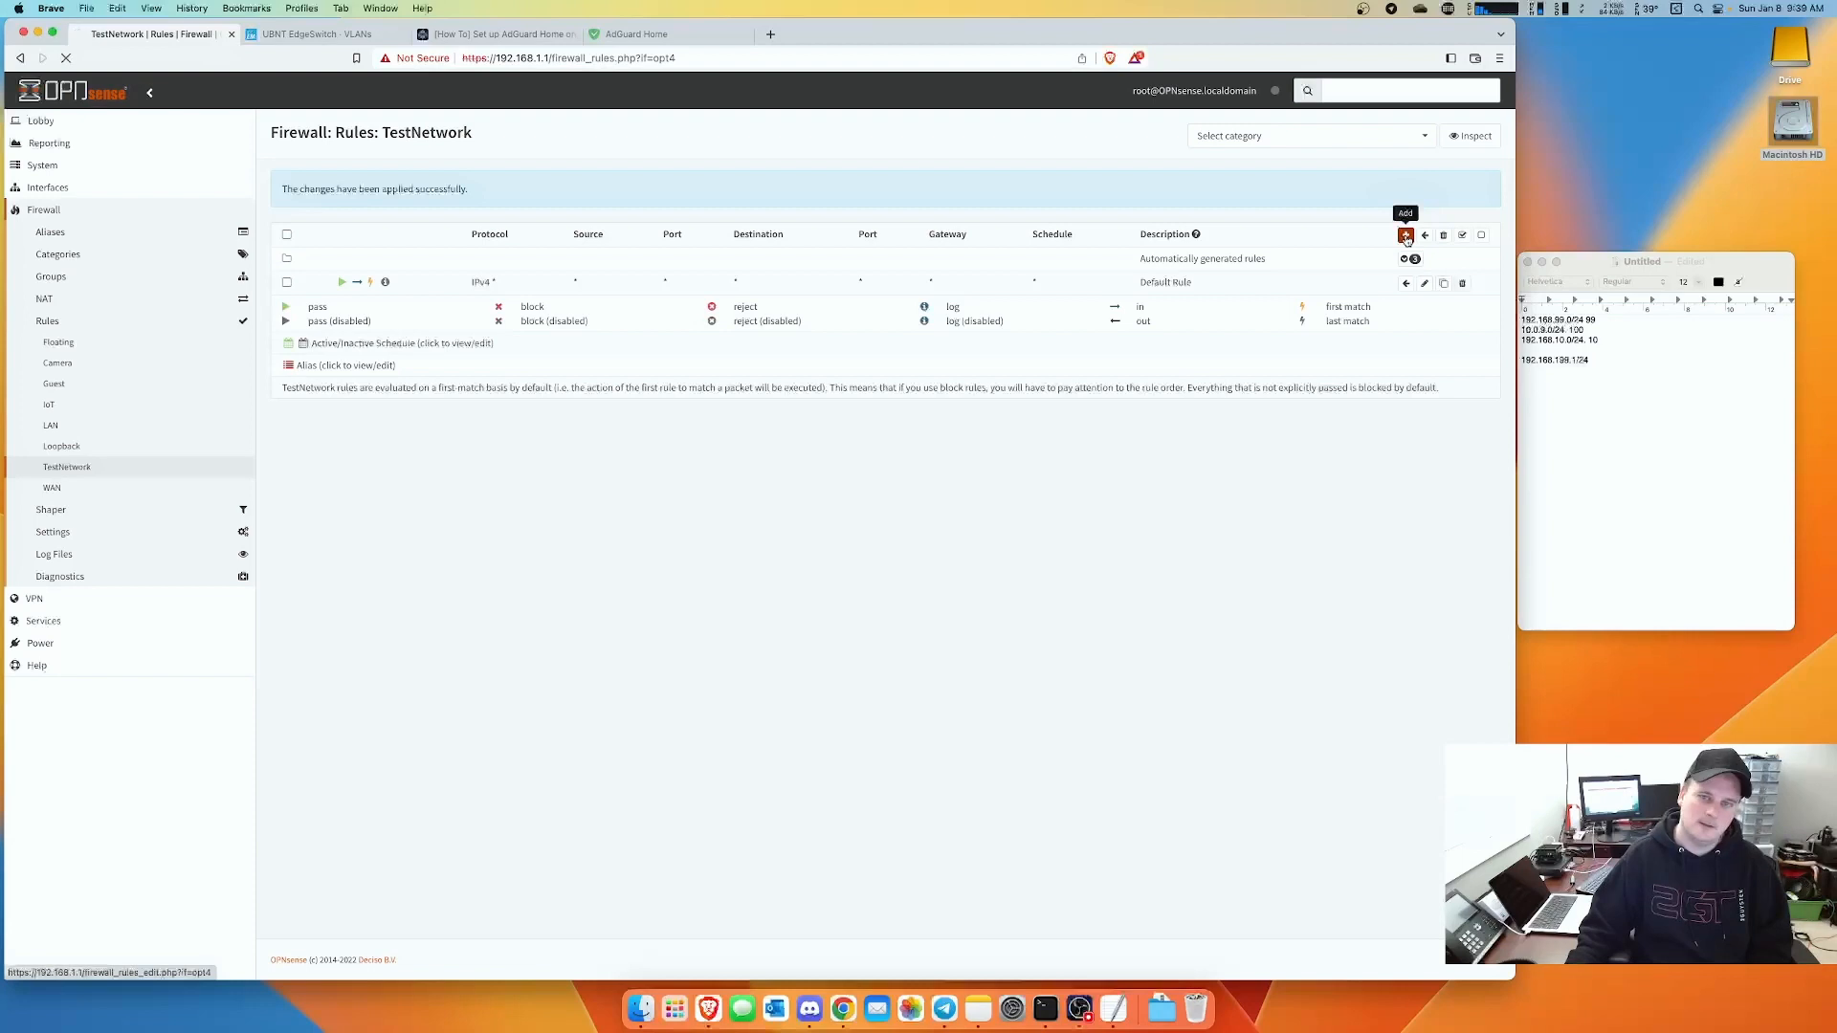
- Set the new TestNetwork rule to Block with RCC1918 as both source and destination
left_click(622, 212)
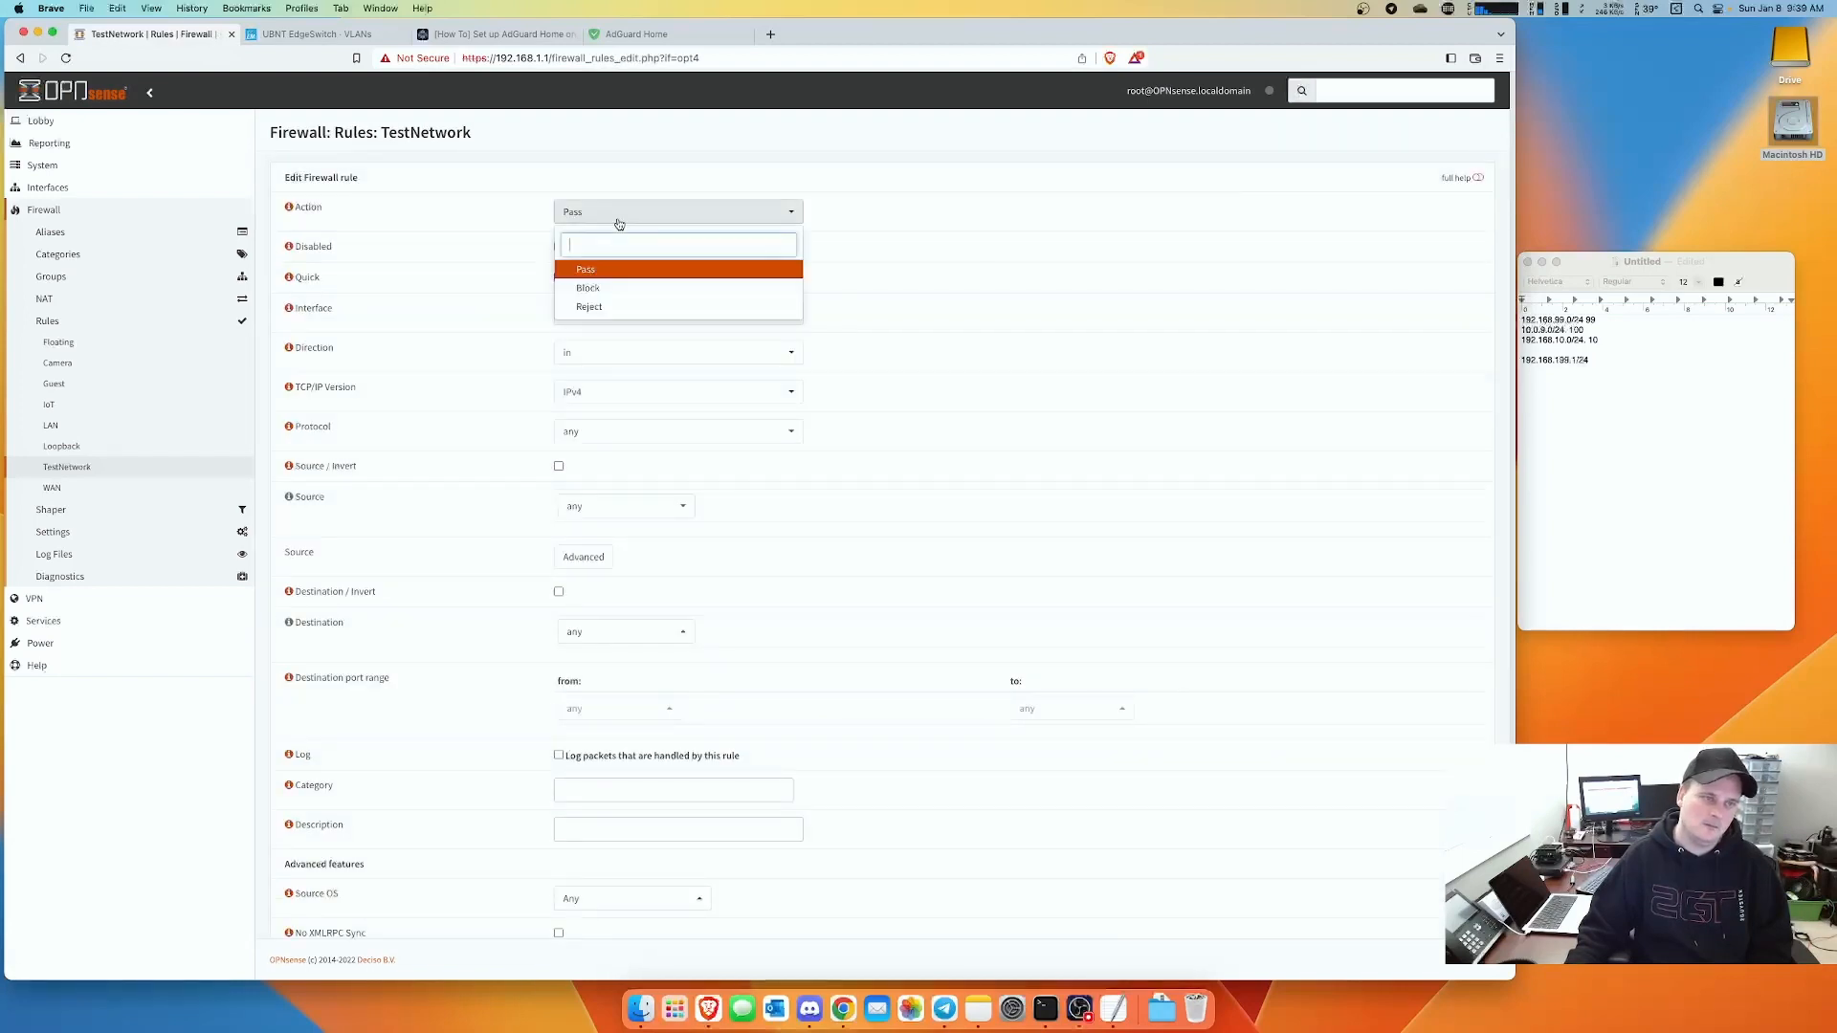
left_click(591, 289)
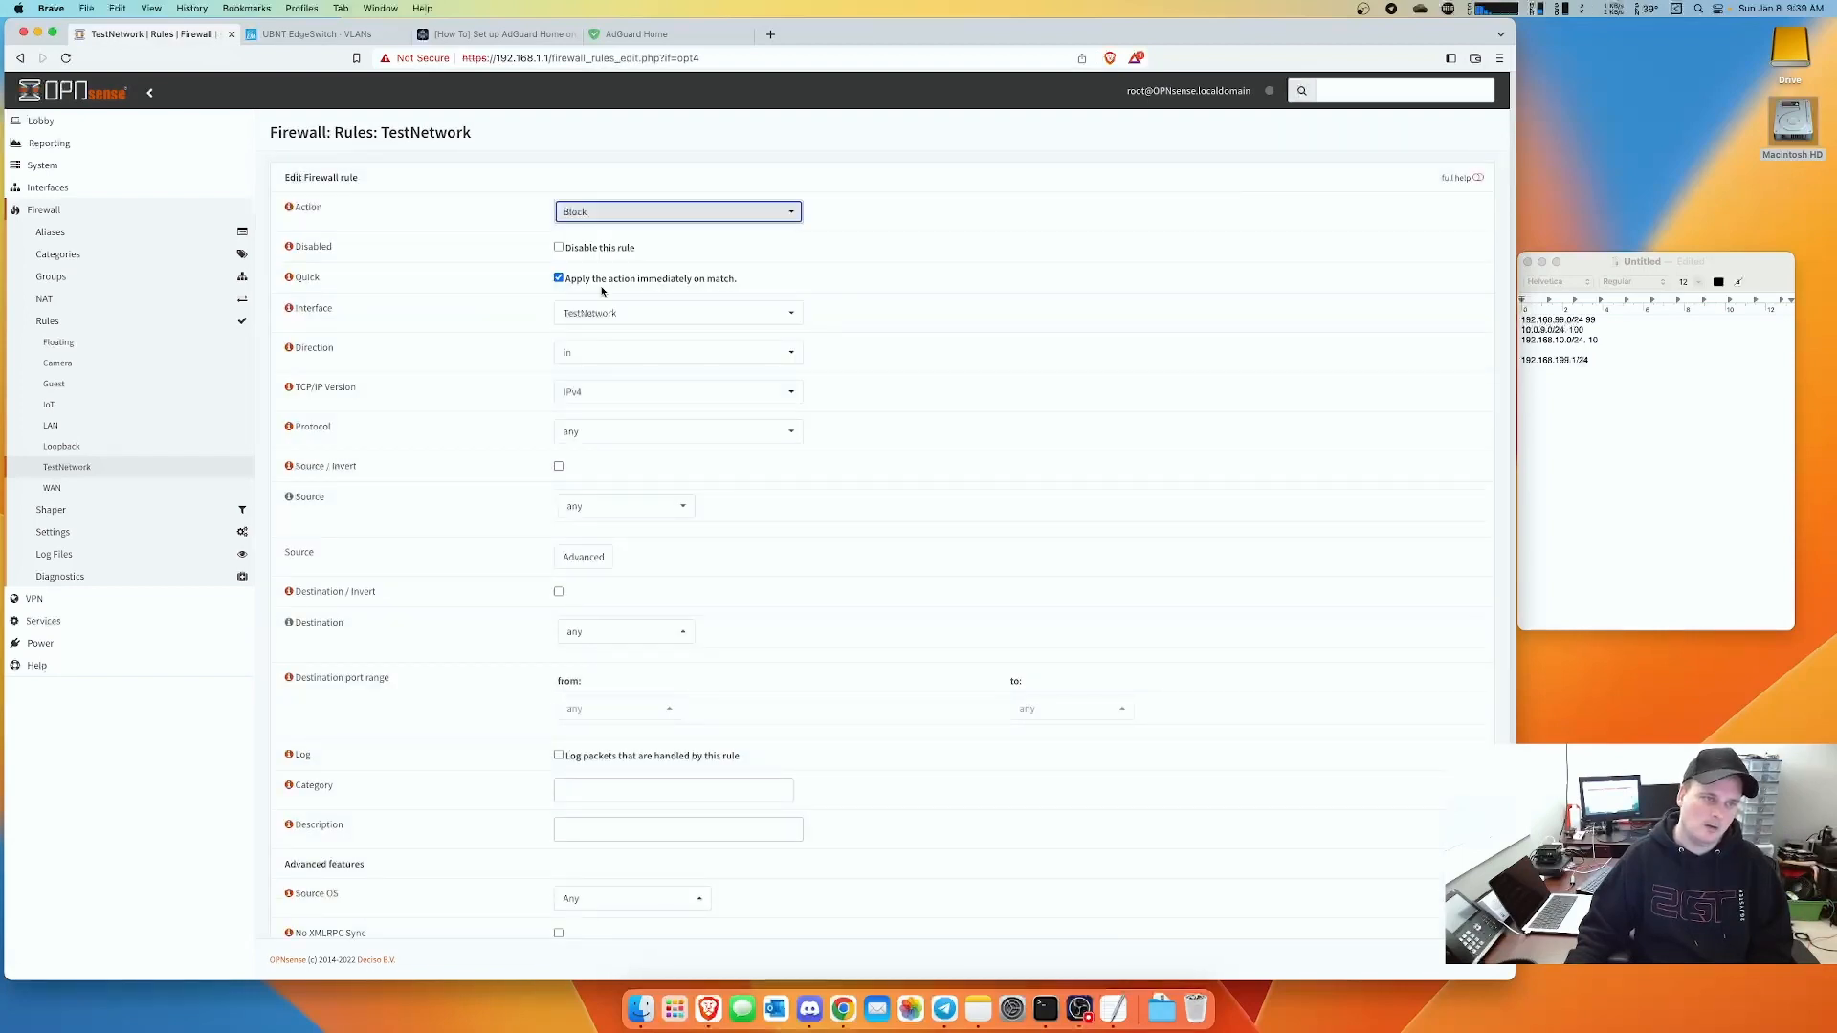
left_click(604, 509)
scroll(615, 604, "down", 5)
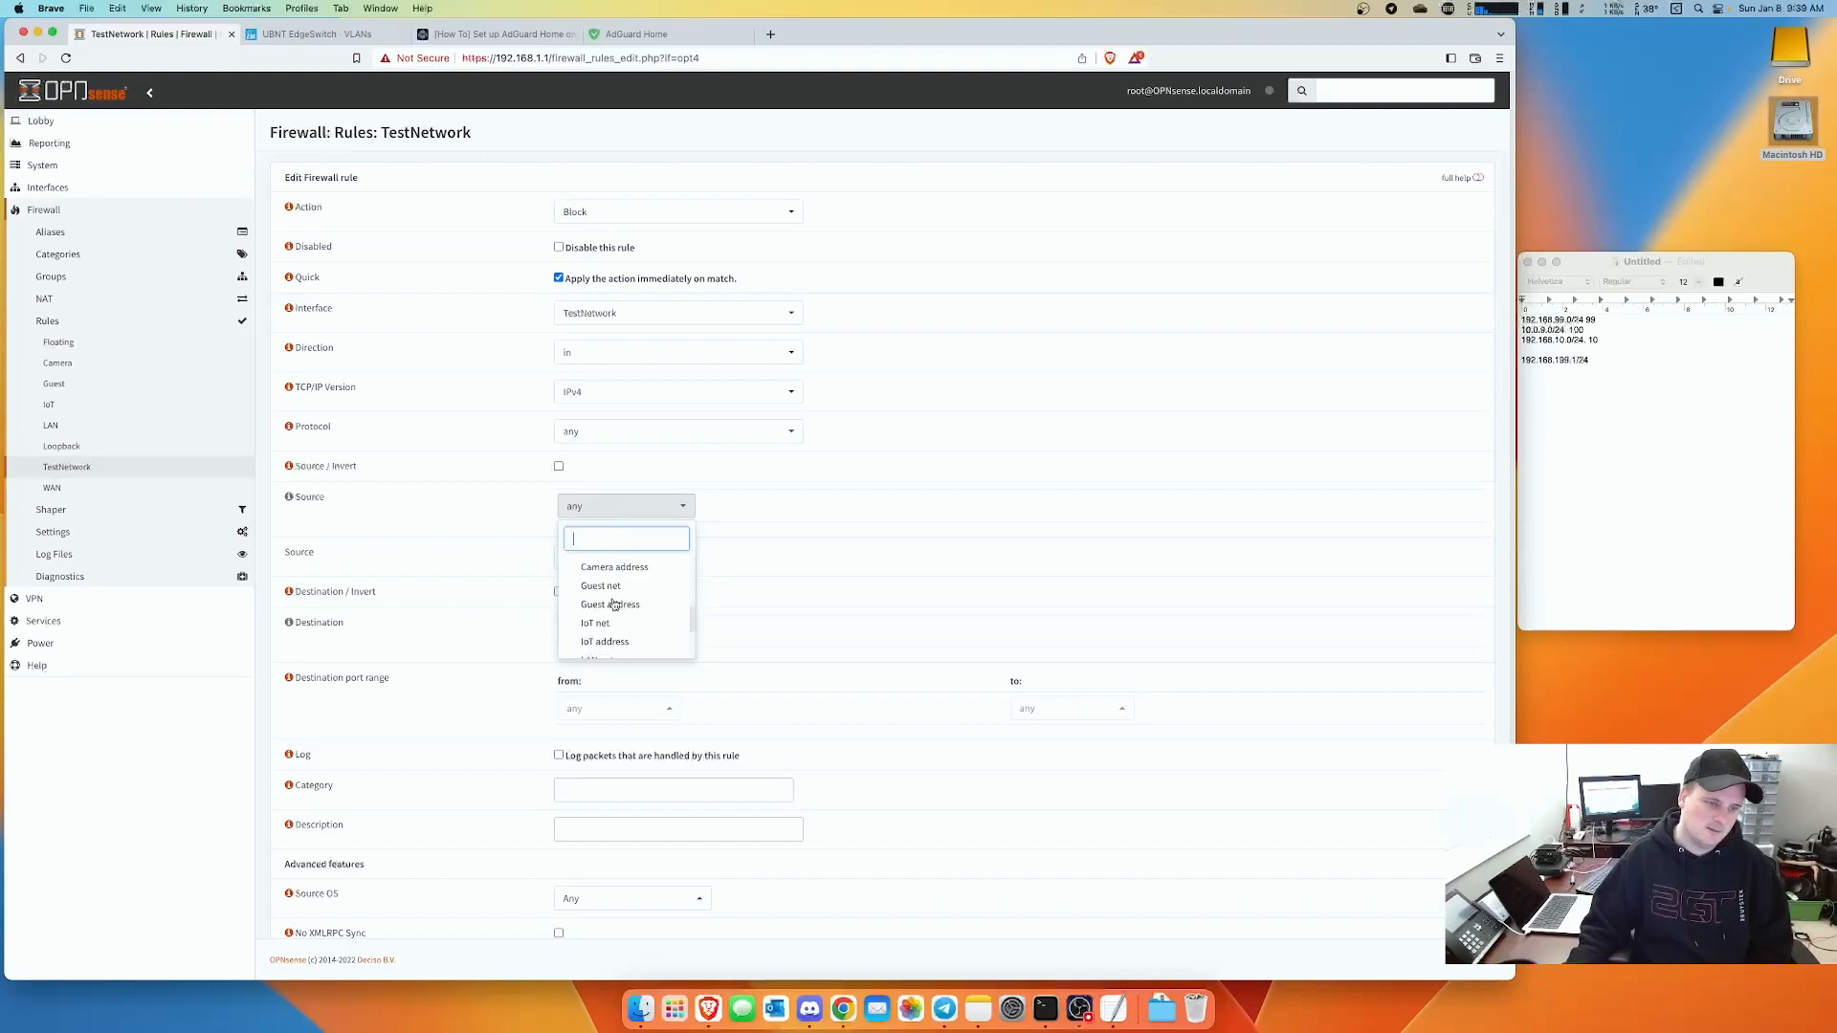
left_click(614, 592)
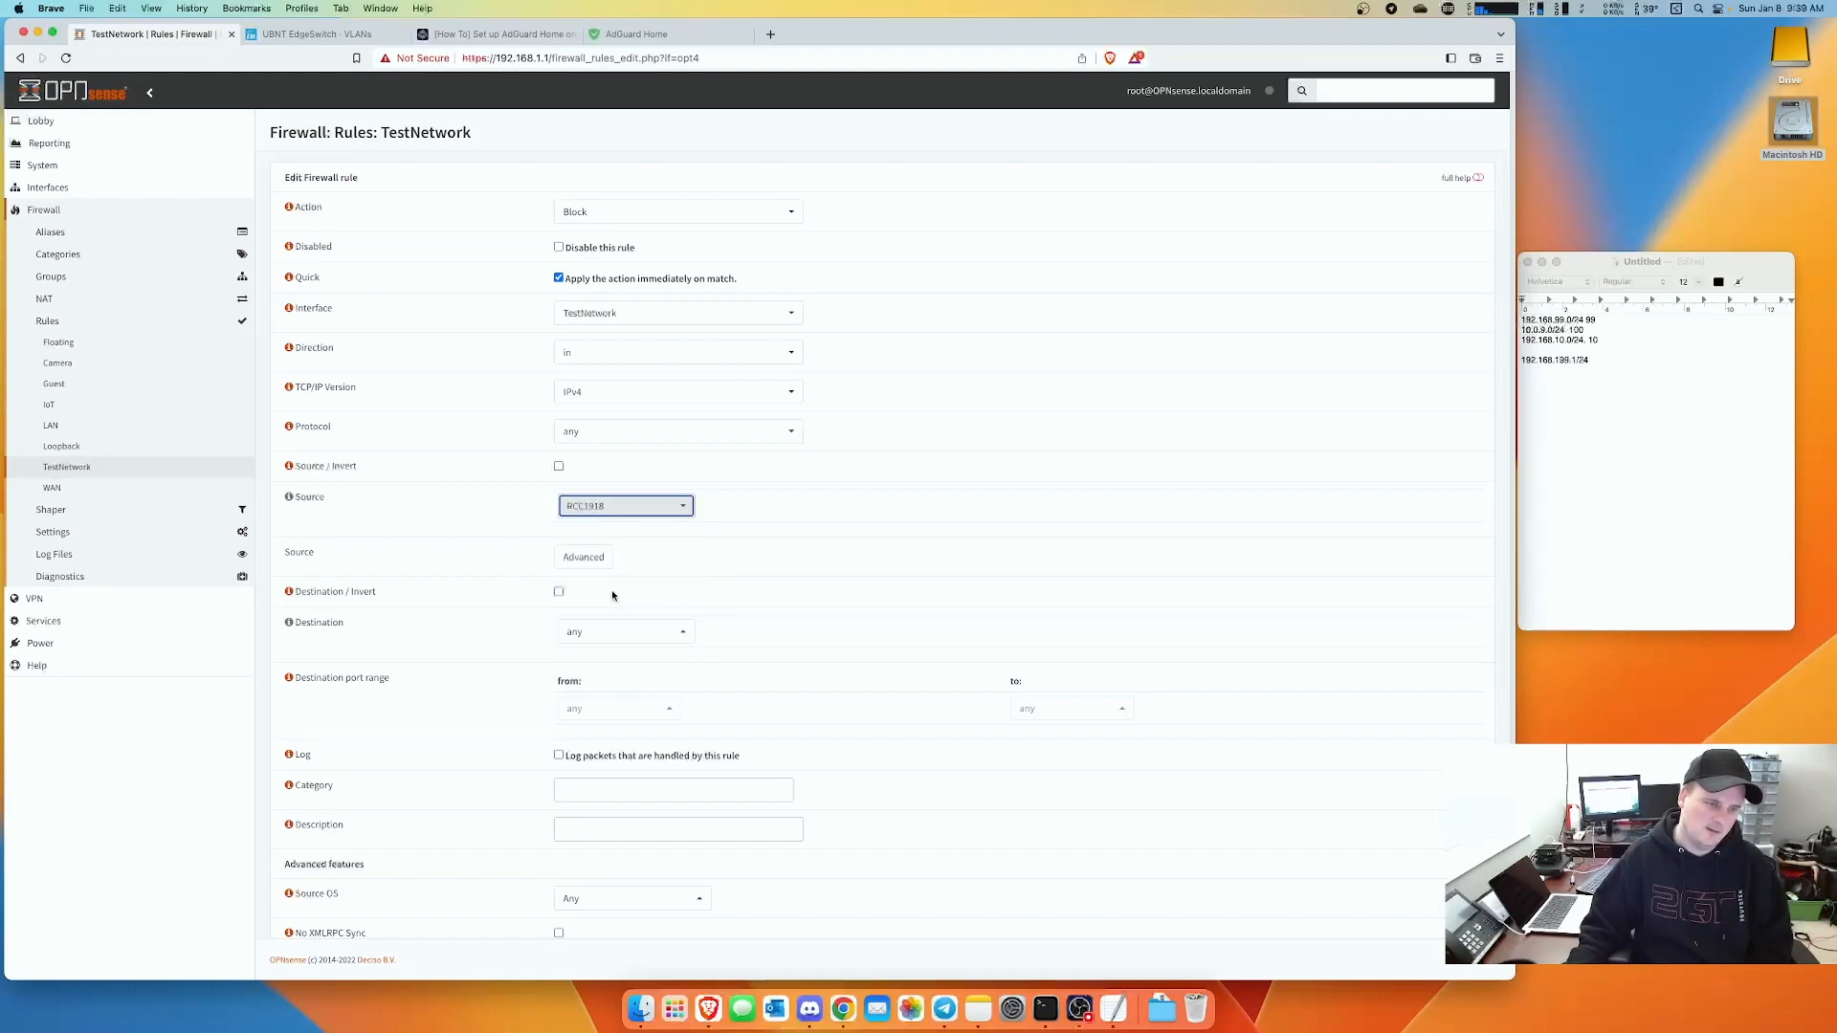
left_click(599, 634)
scroll(617, 596, "up", 2)
scroll(617, 596, "up", 3)
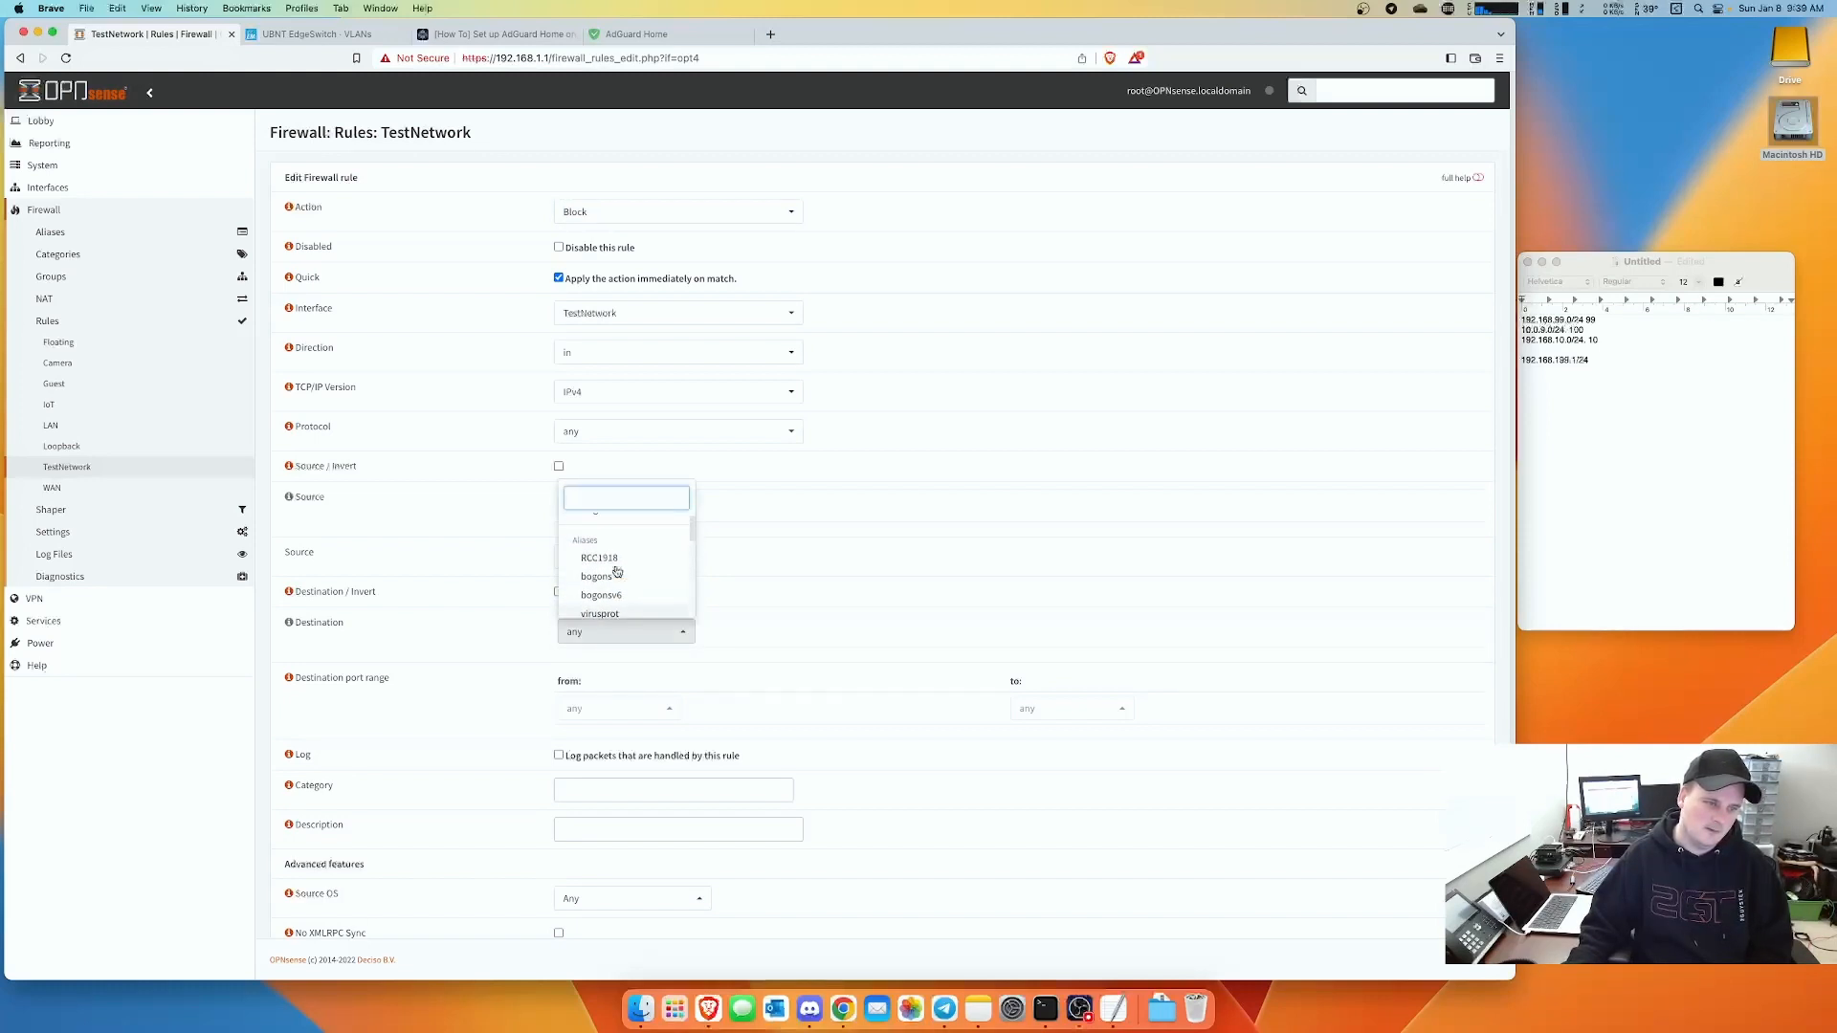
left_click(603, 572)
scroll(756, 639, "down", 5)
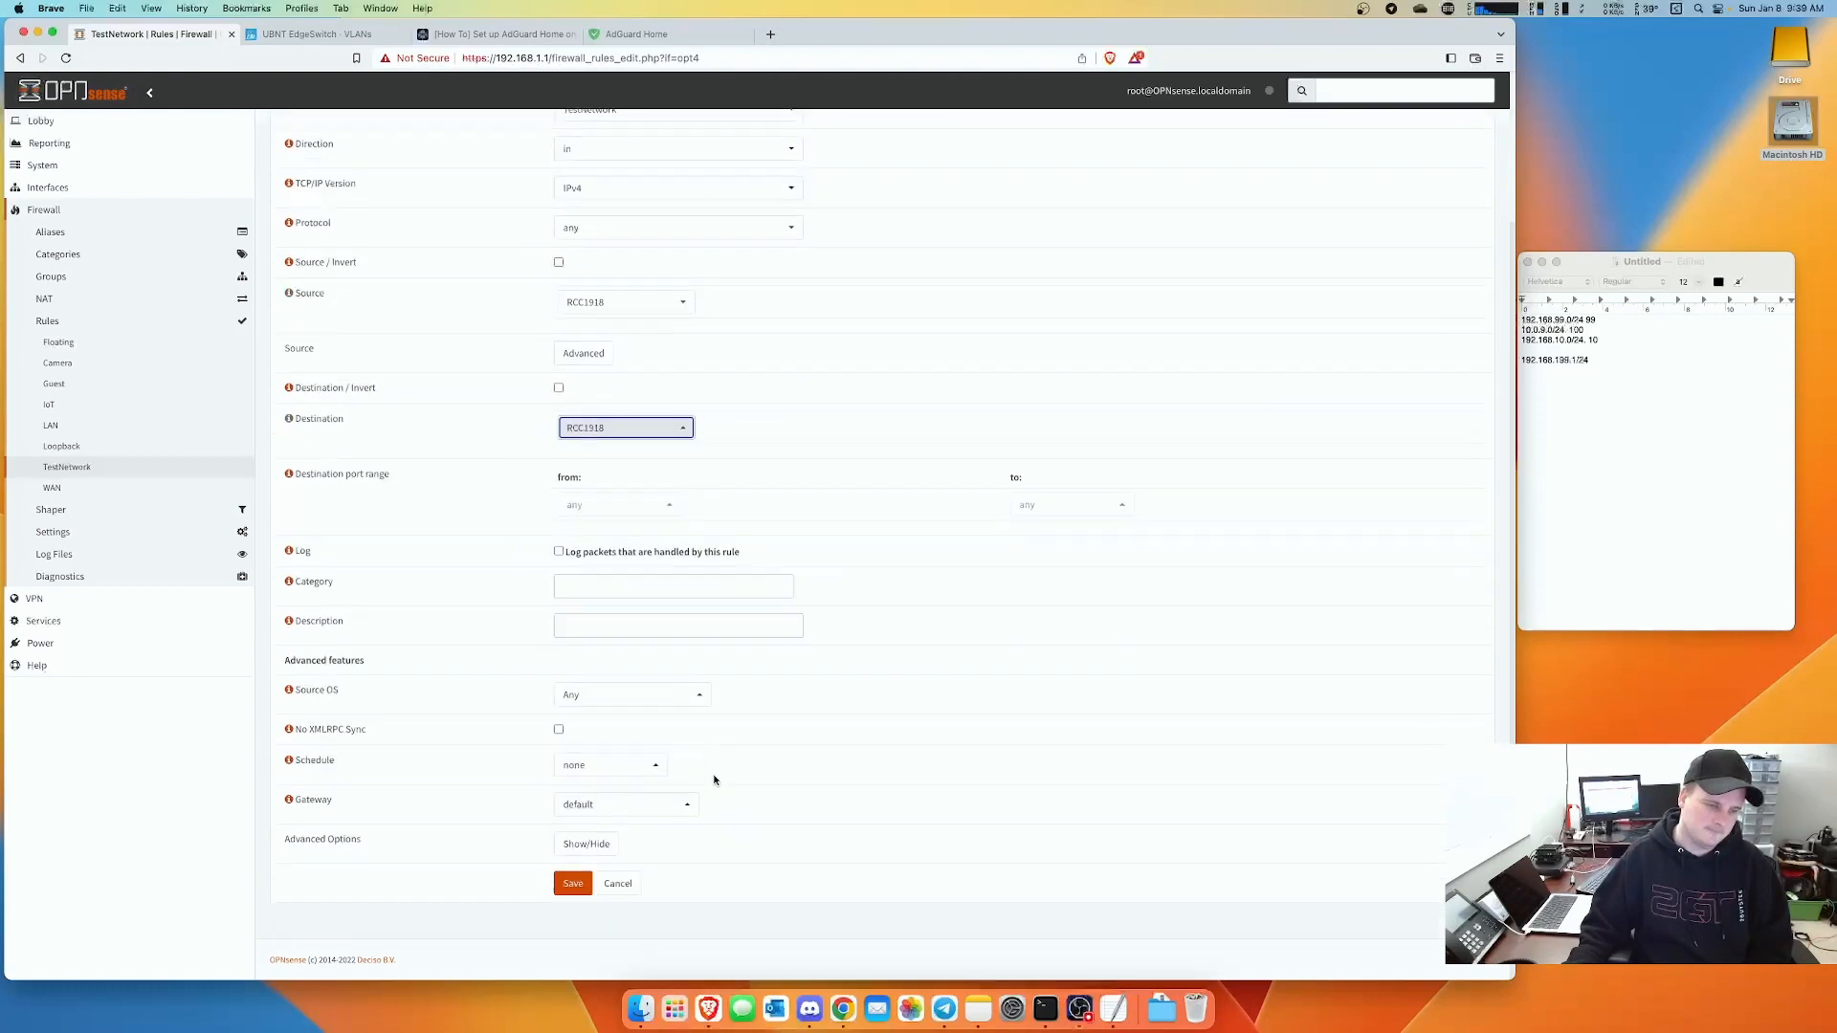
- Describe the rule as 'Block Rule', save and apply it, then bring up the Terminal
left_click(596, 652)
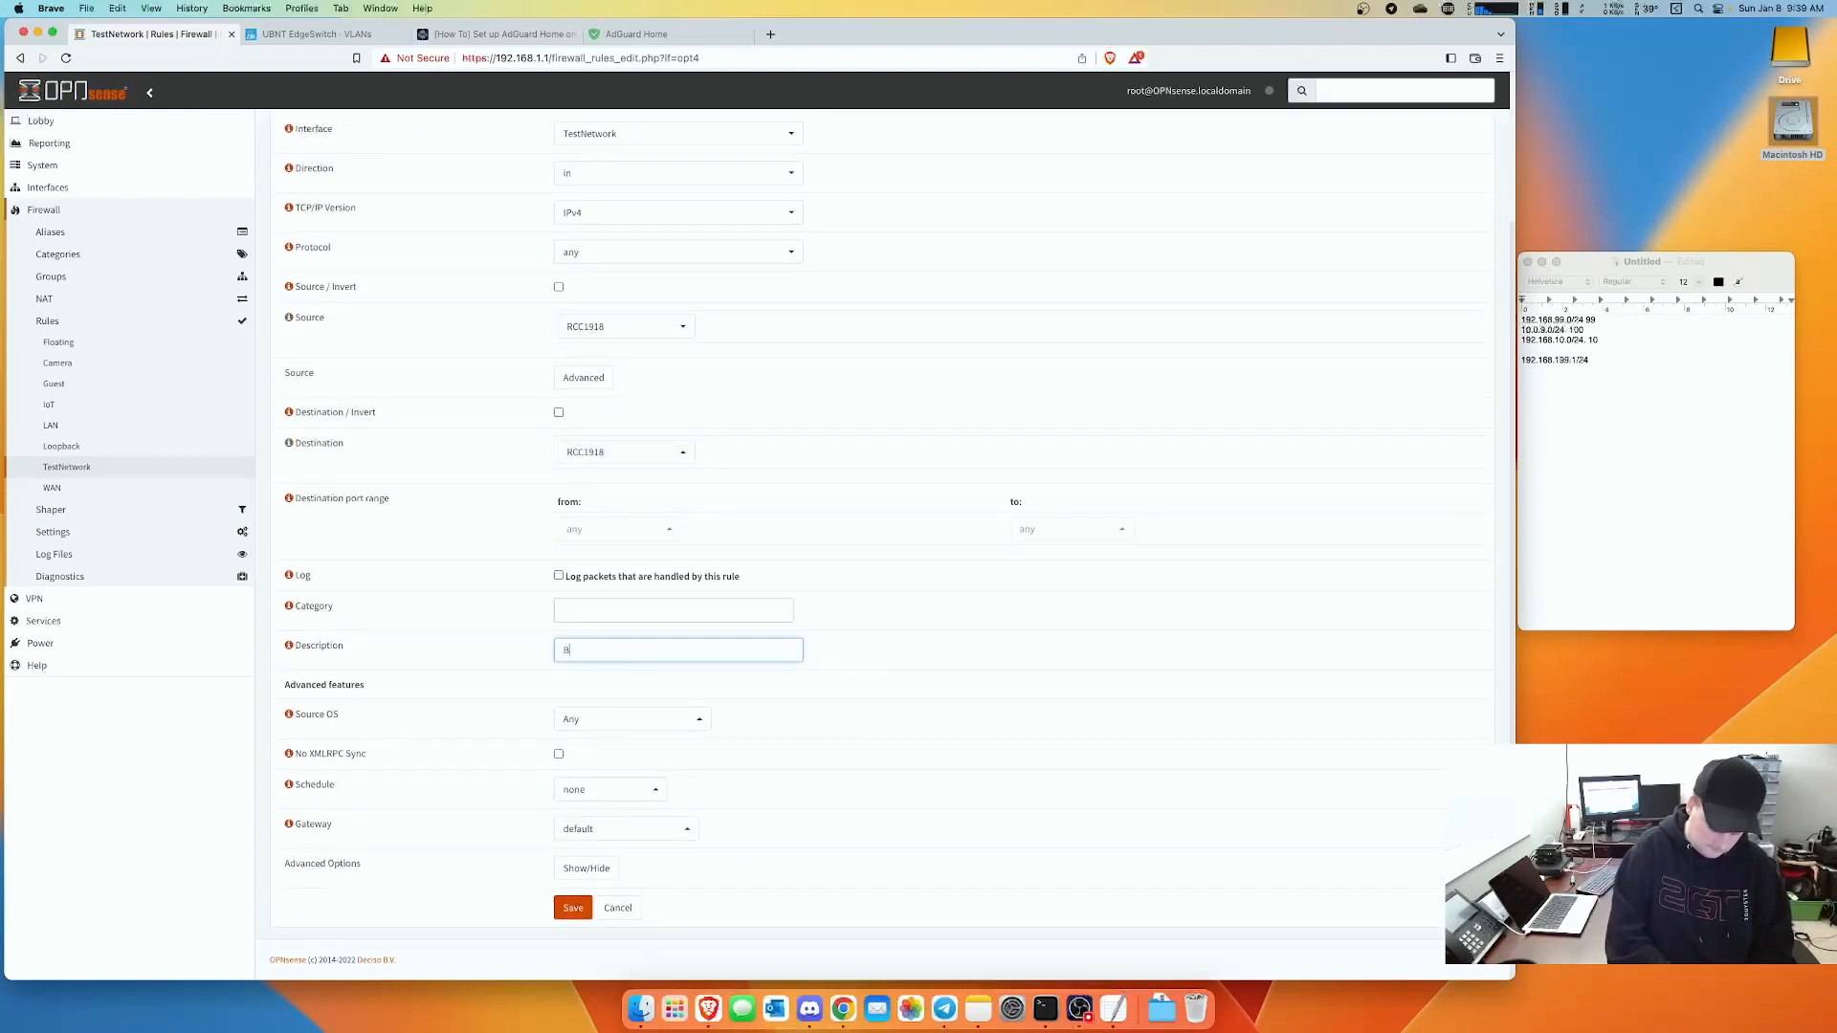
type("Block Rule")
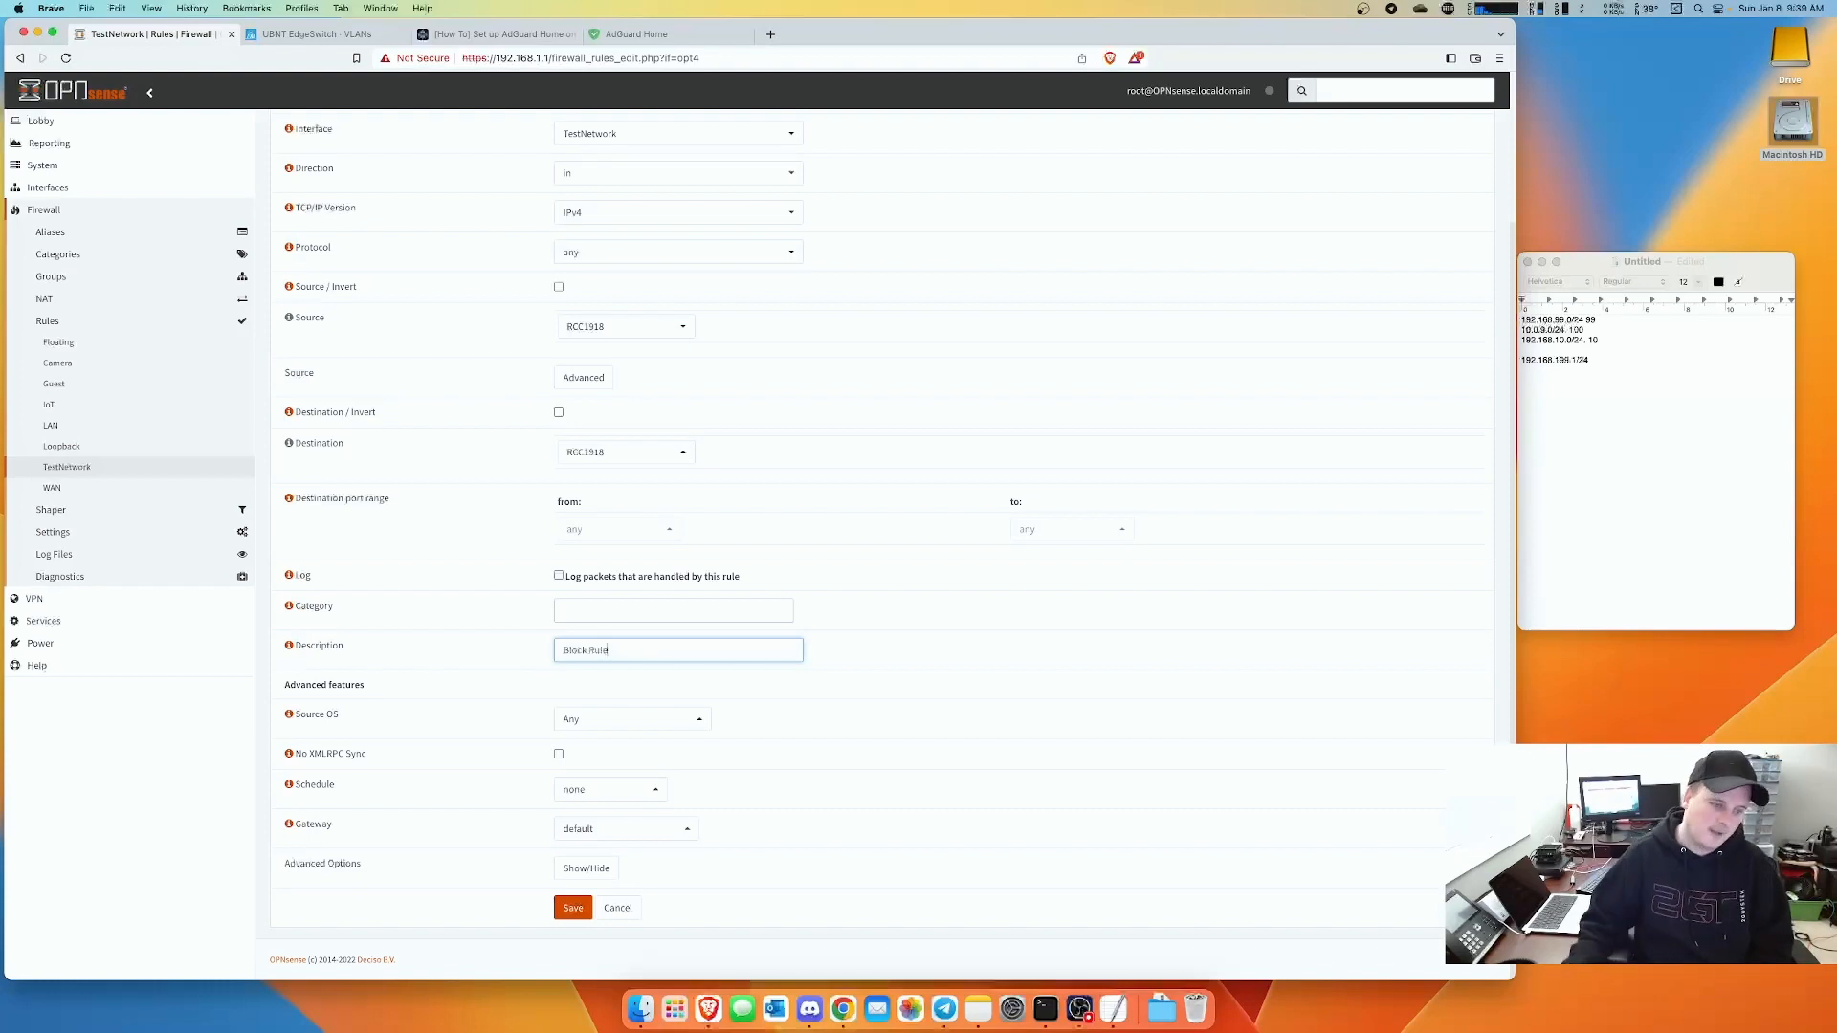
left_click(571, 909)
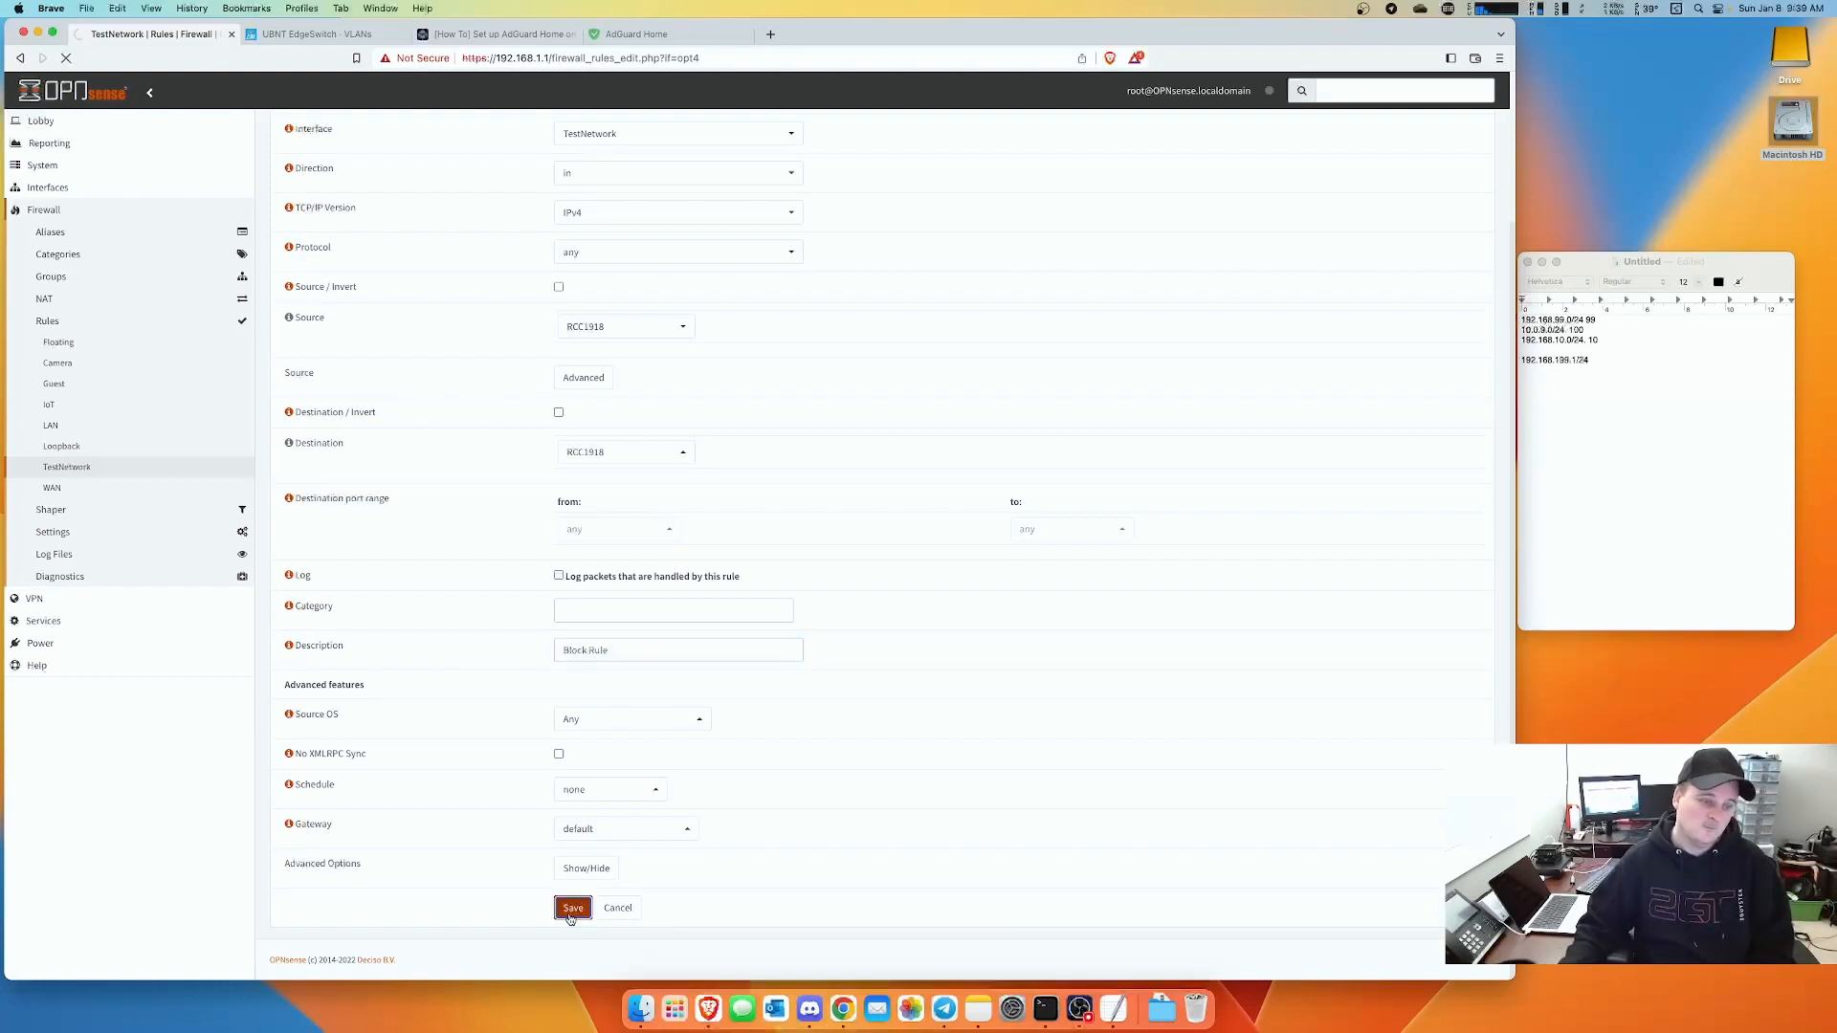
left_click(1451, 195)
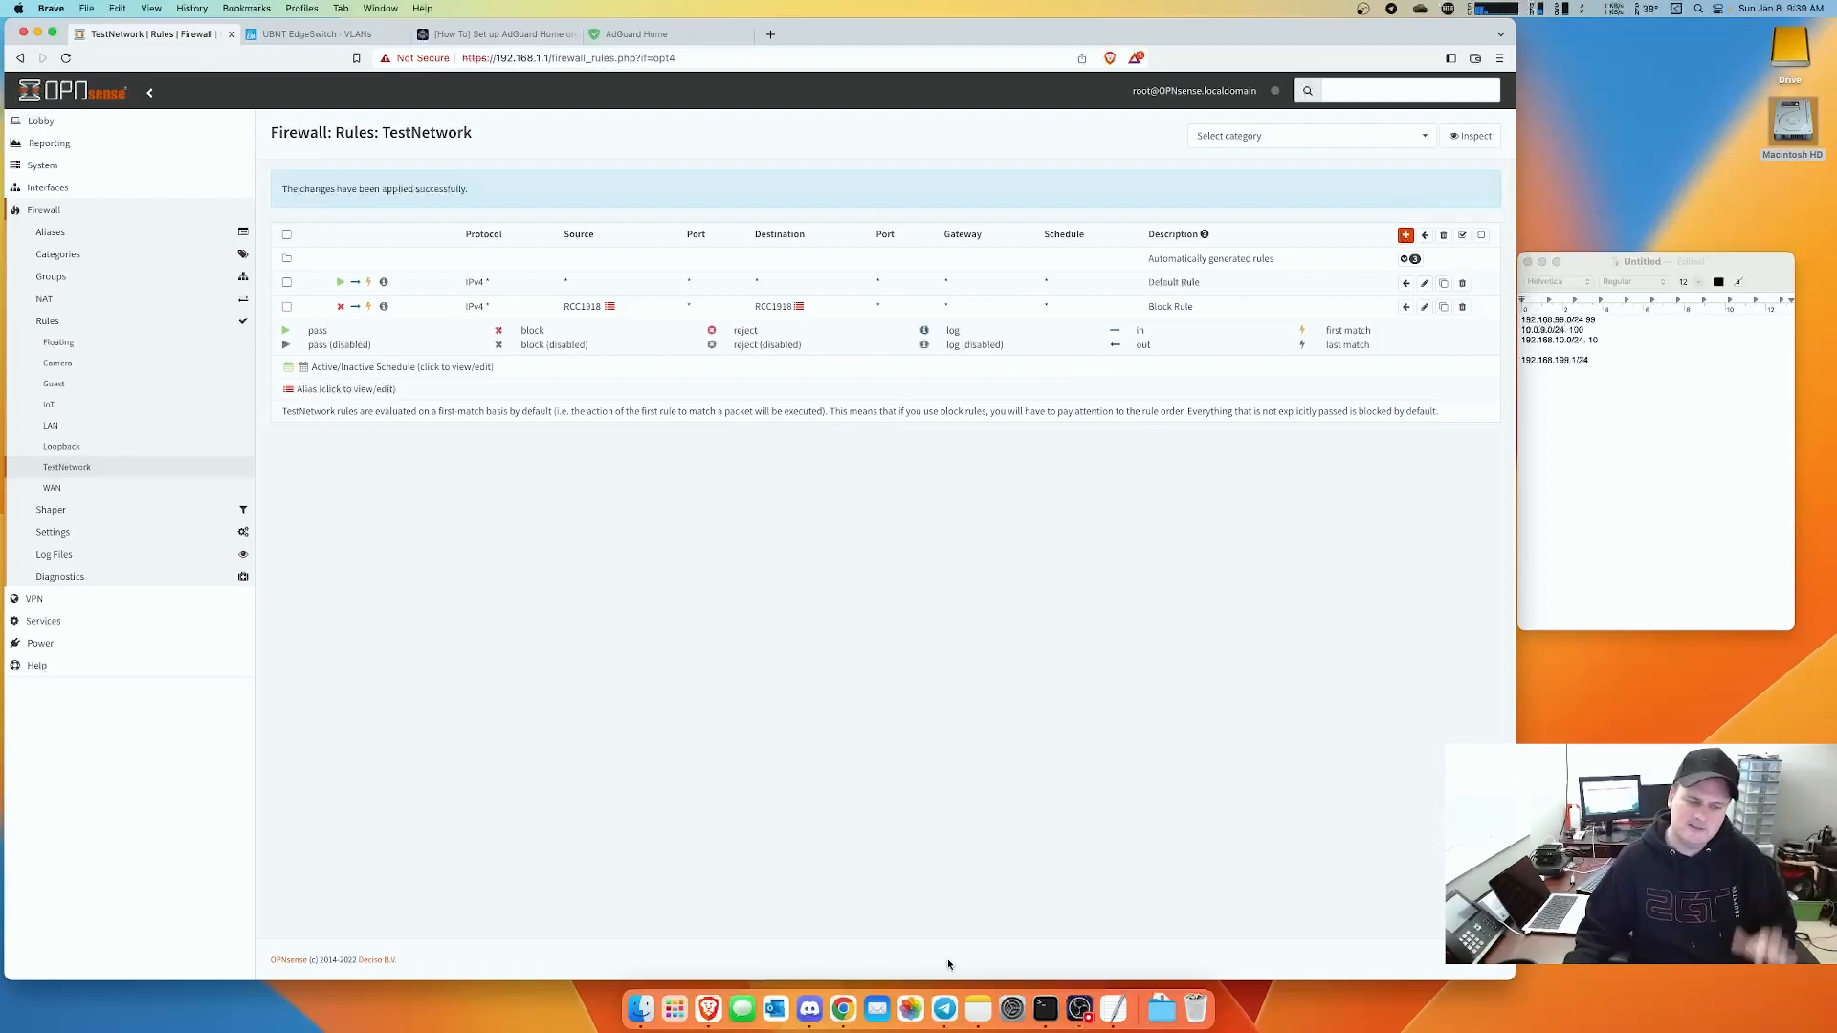
left_click(1045, 1008)
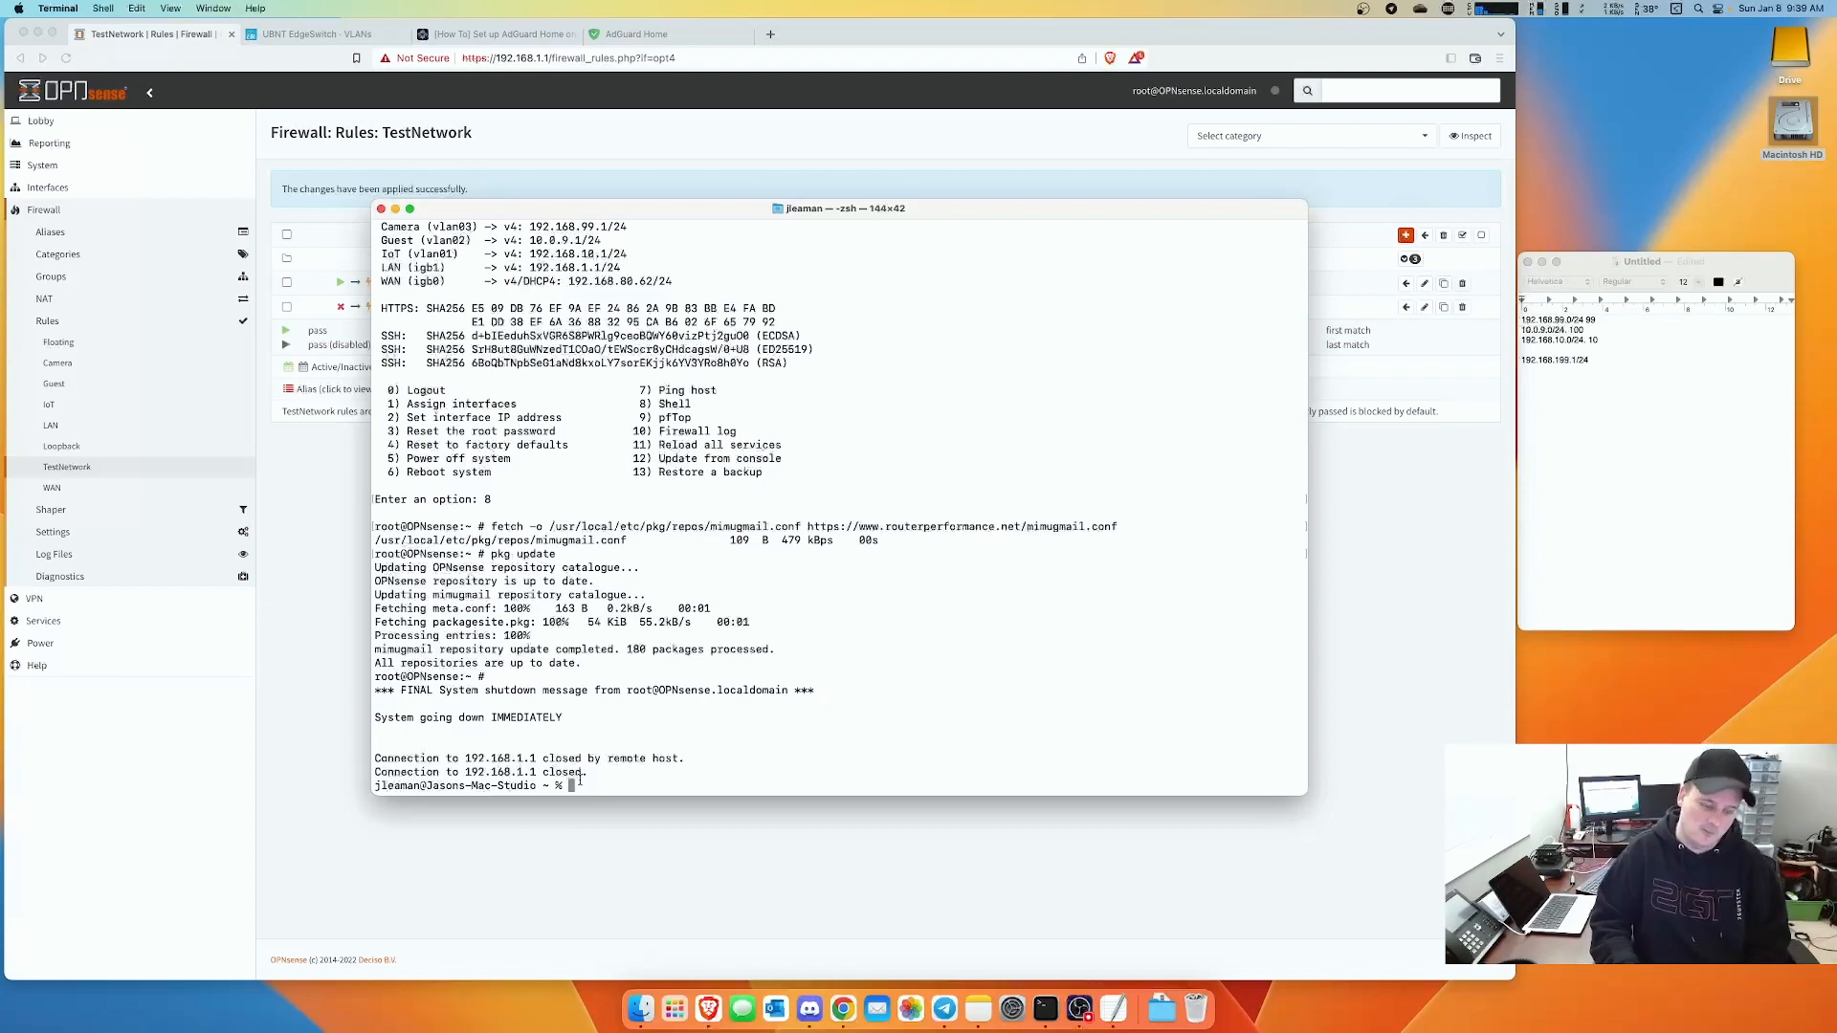
- Re-run ssh -l root 192.168.1.1, log in as root and enter the shell (option 8)
key("Up")
key("Return")
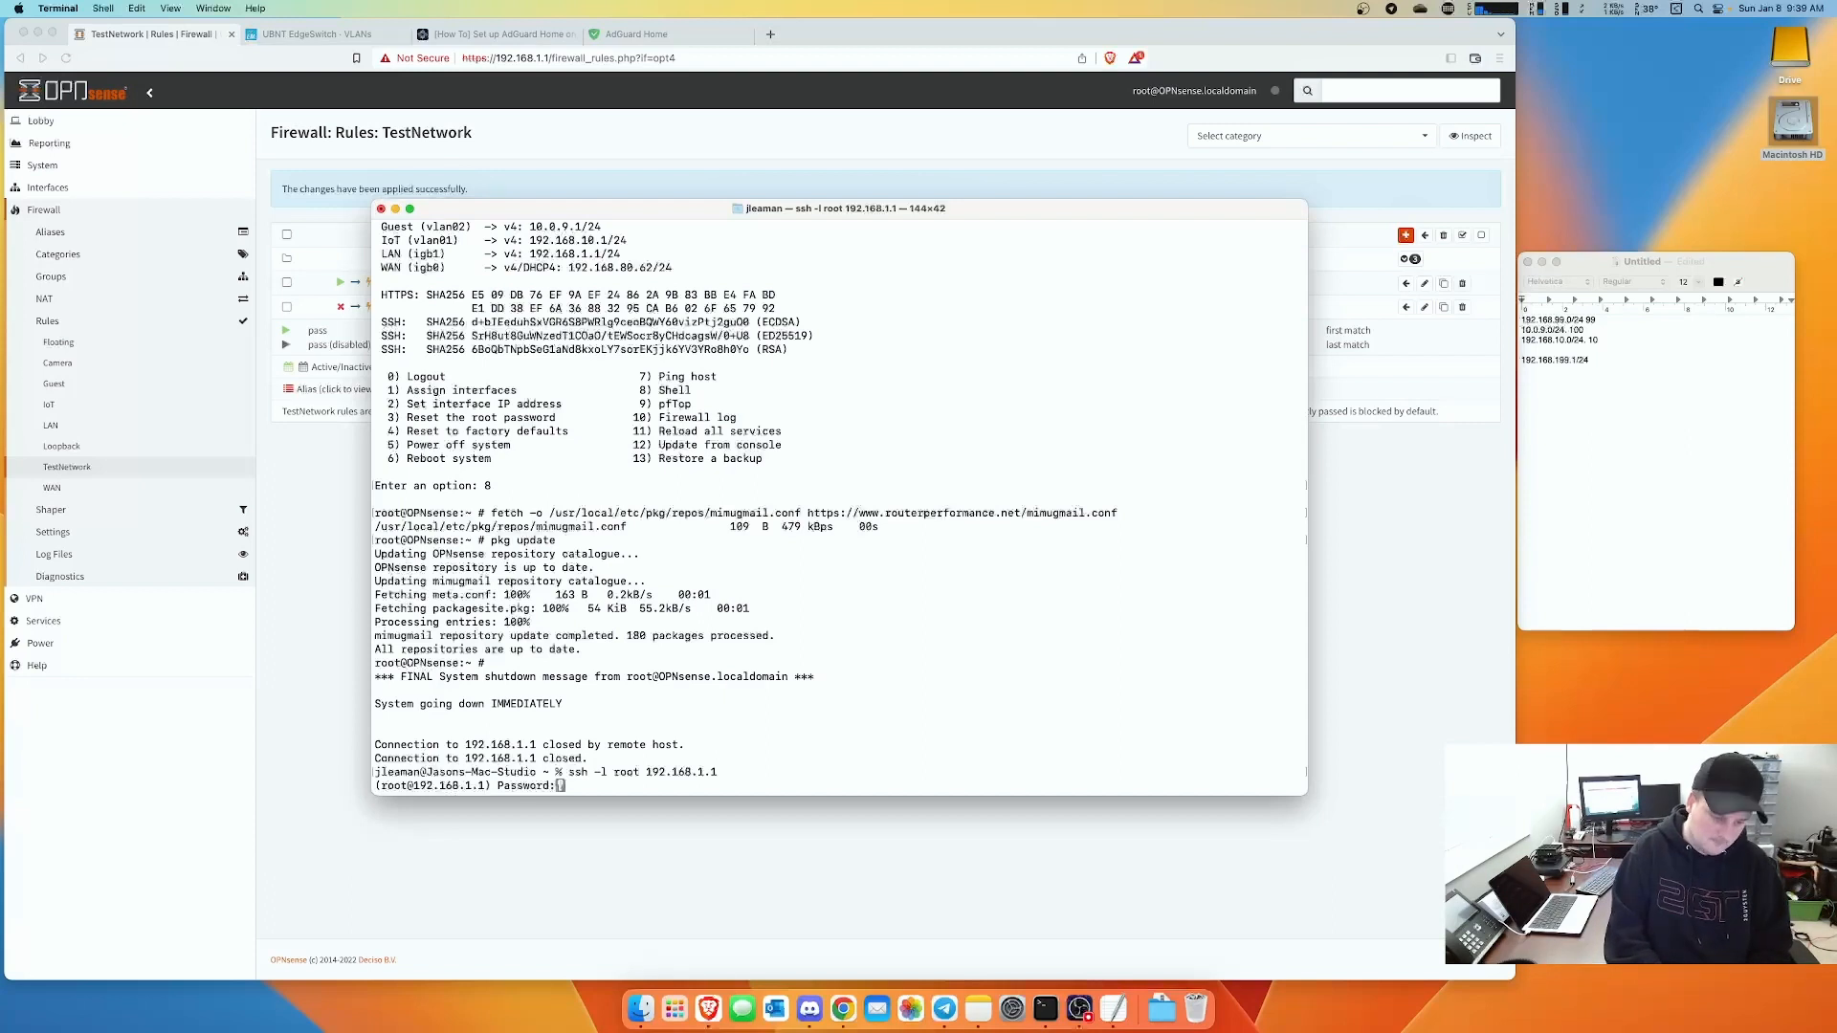
key("Return")
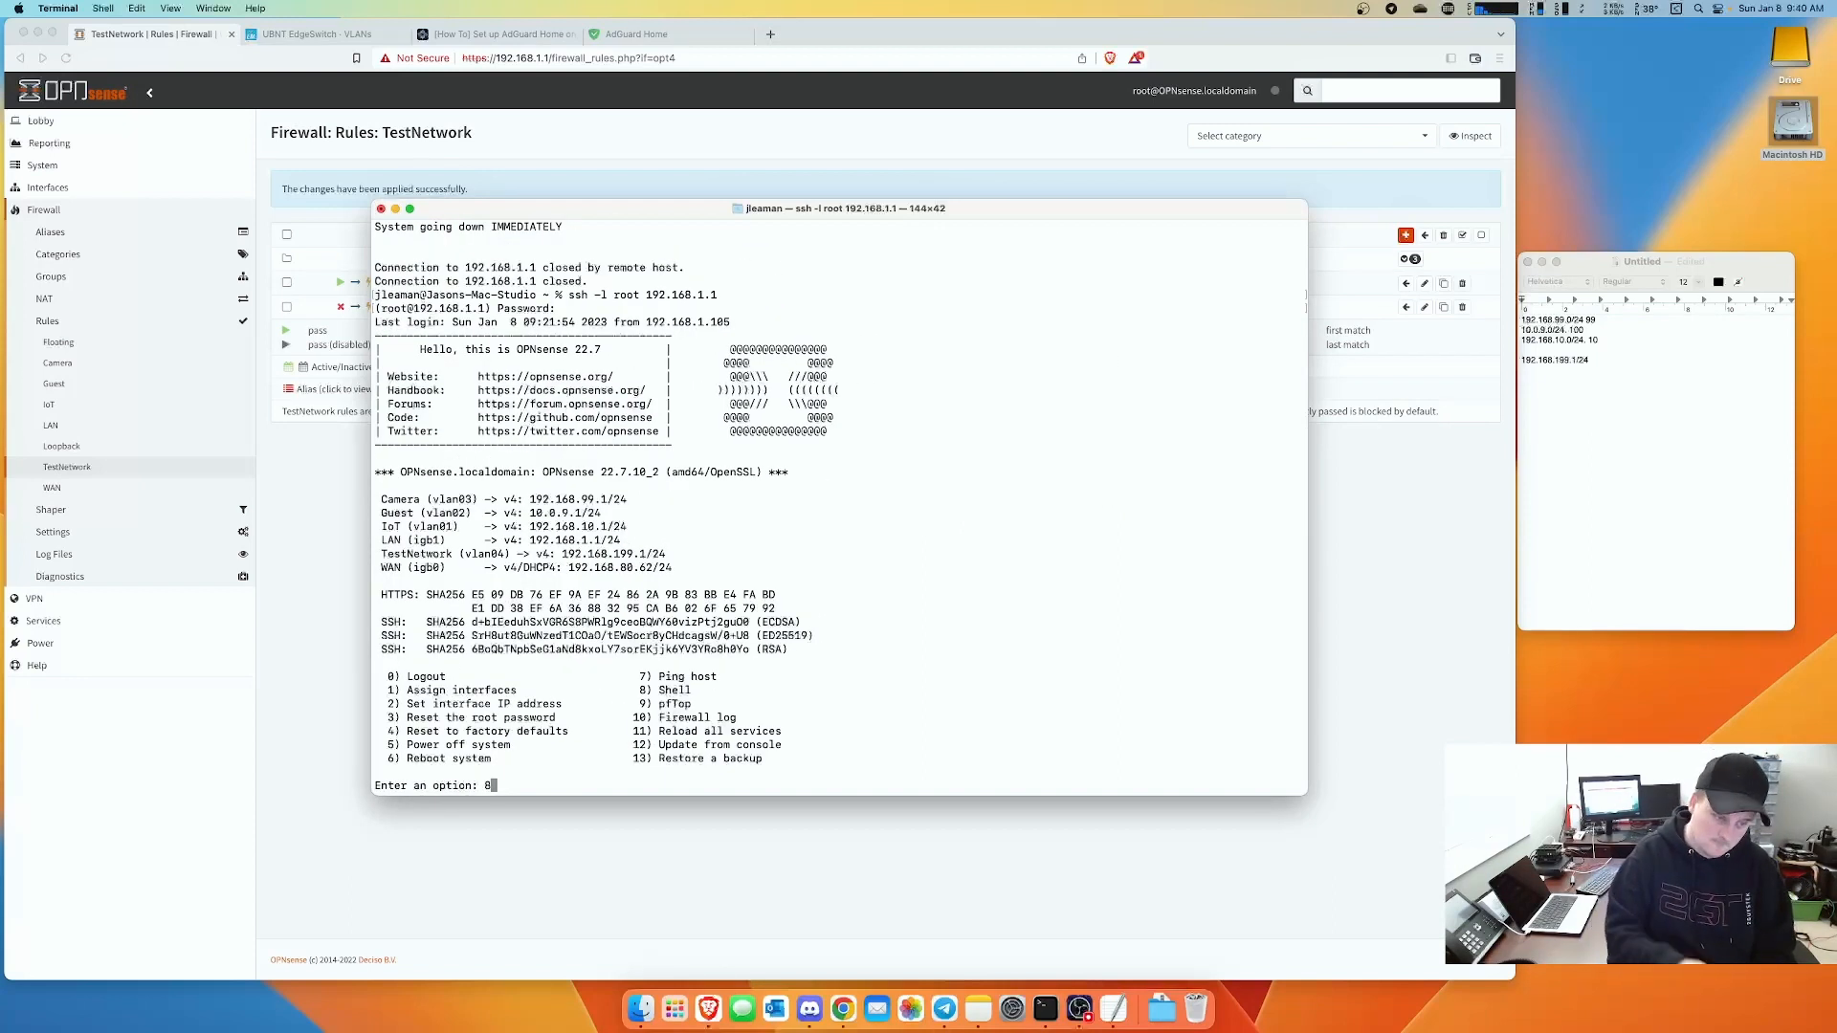
key("Return")
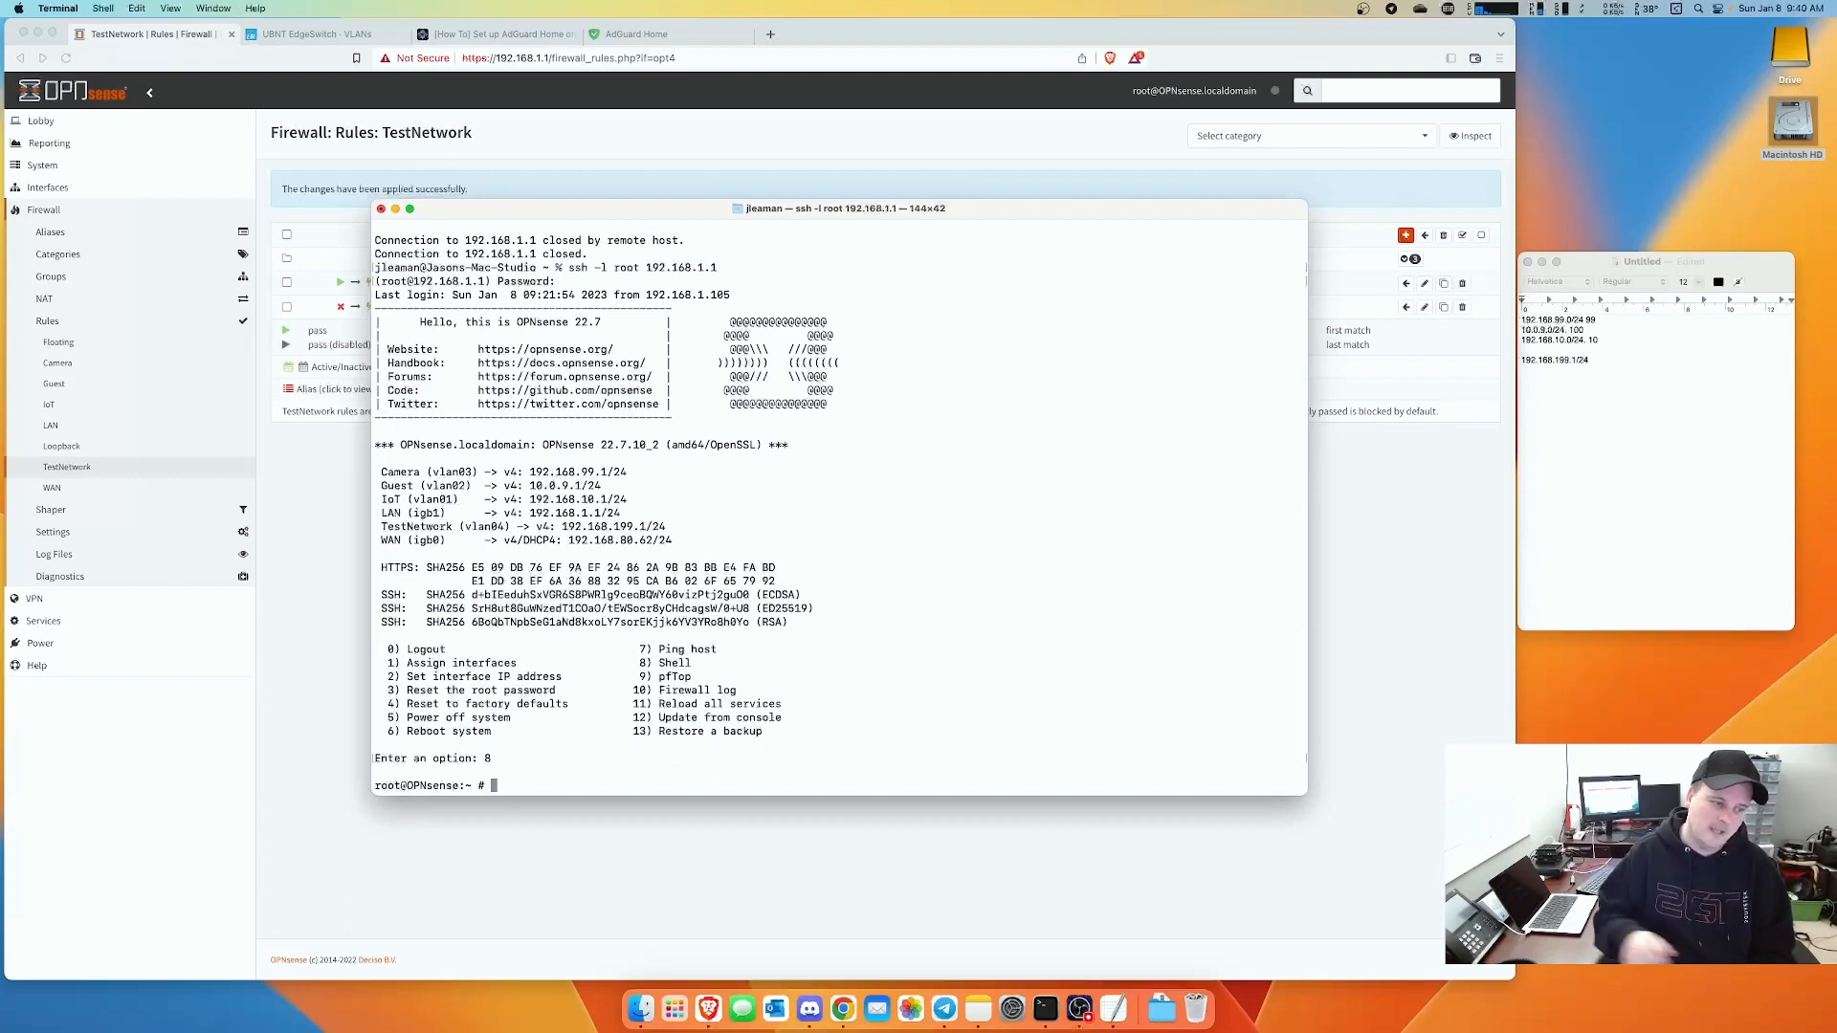
left_click(510, 32)
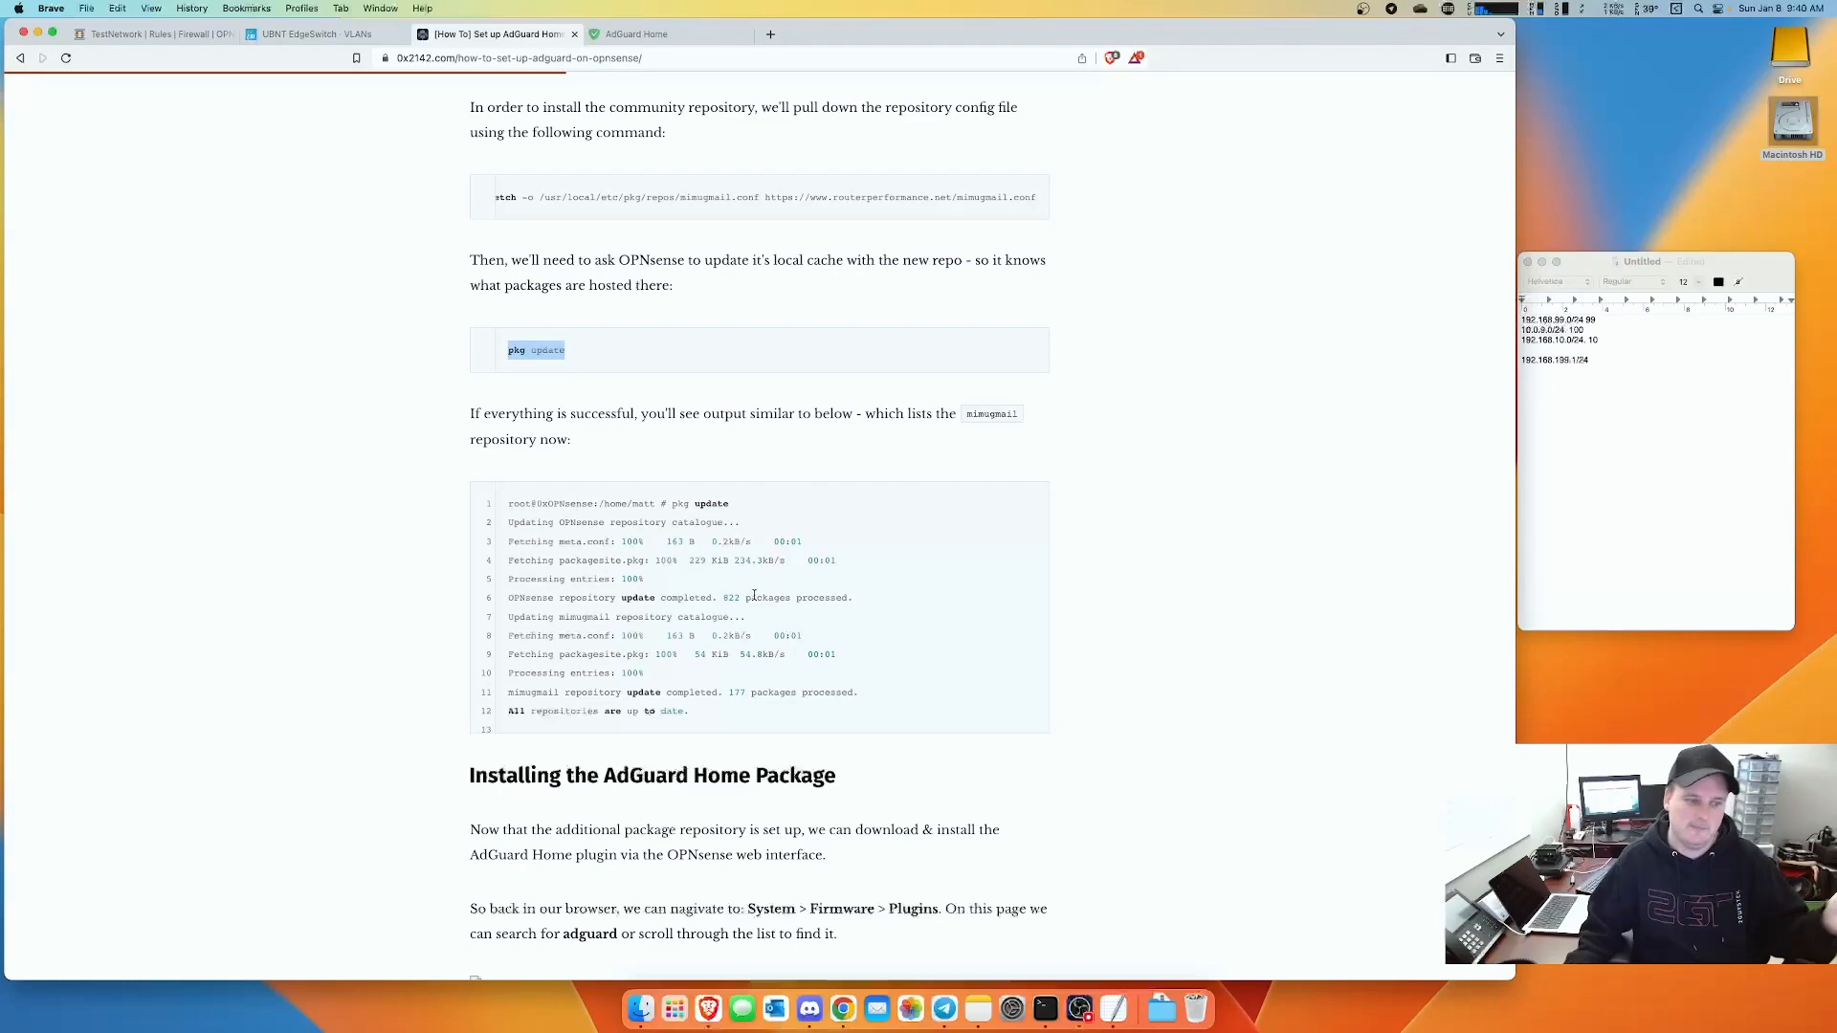
- Select the blog's edit /usr/local/AdGuardHome/AdGuardHome.yaml command and arrange the router terminal beside it
scroll(755, 596, "down", 20)
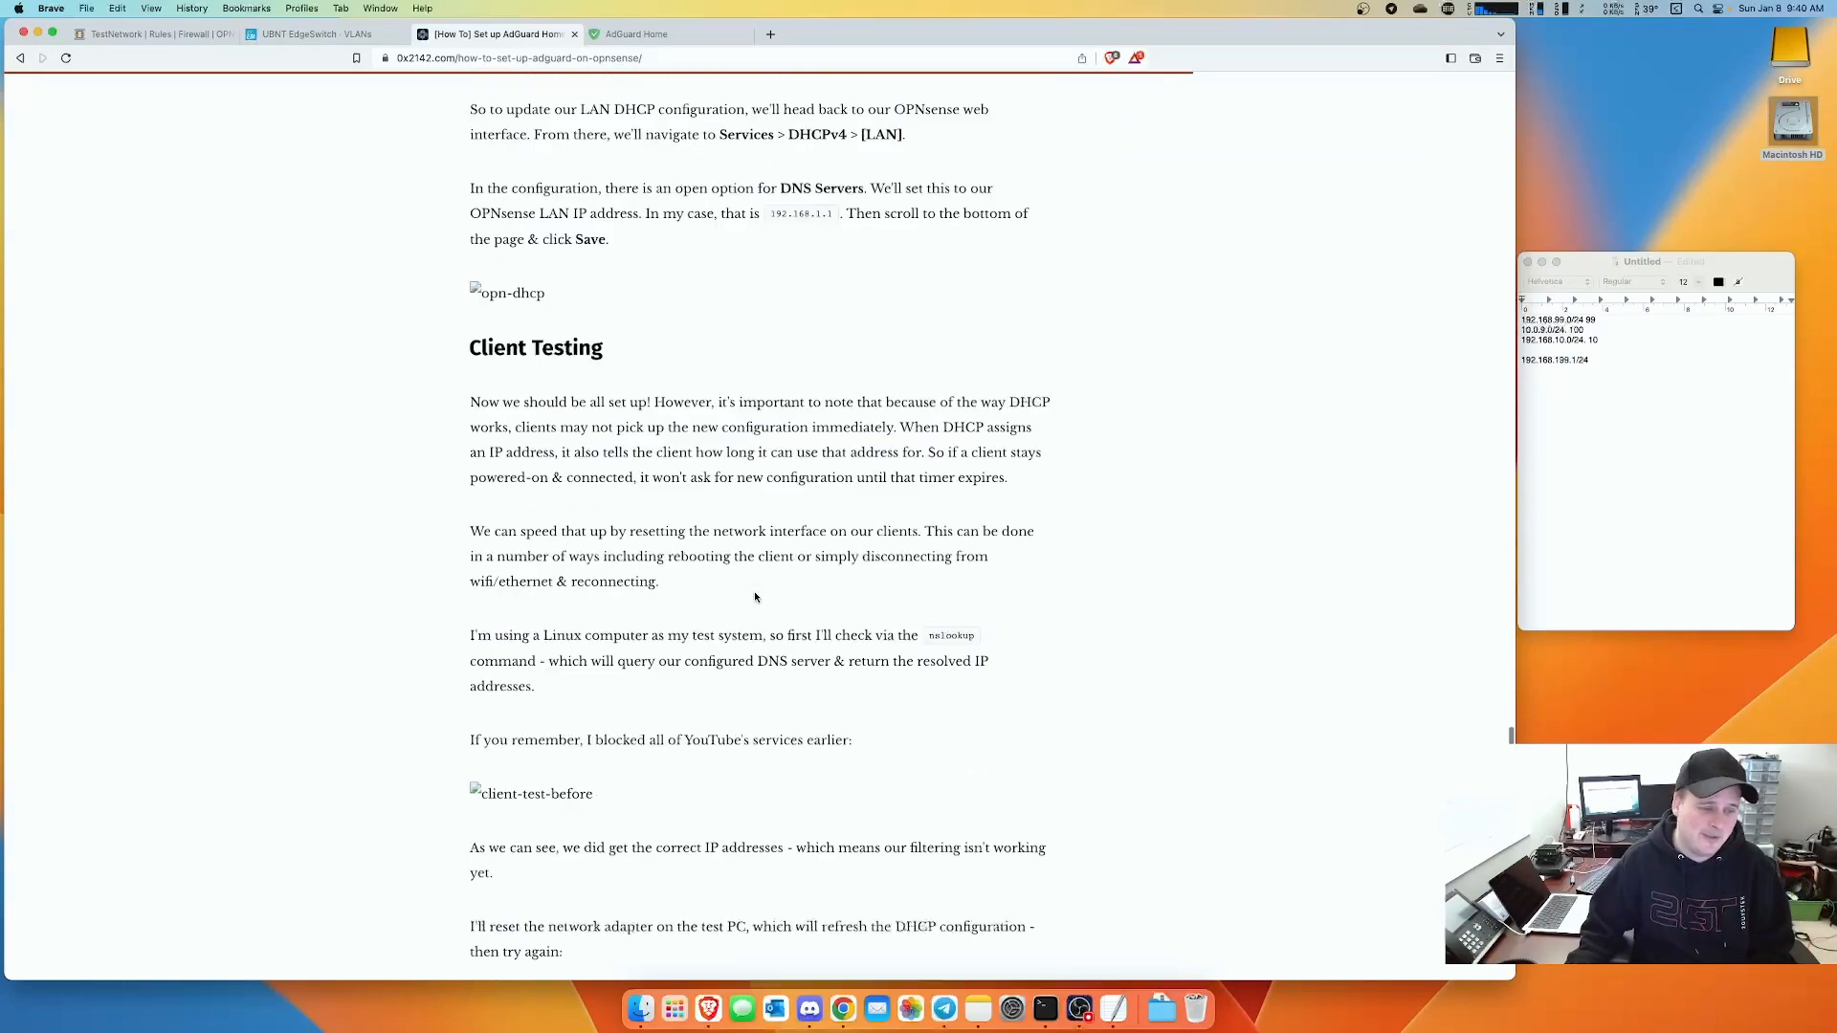
scroll(755, 596, "down", 20)
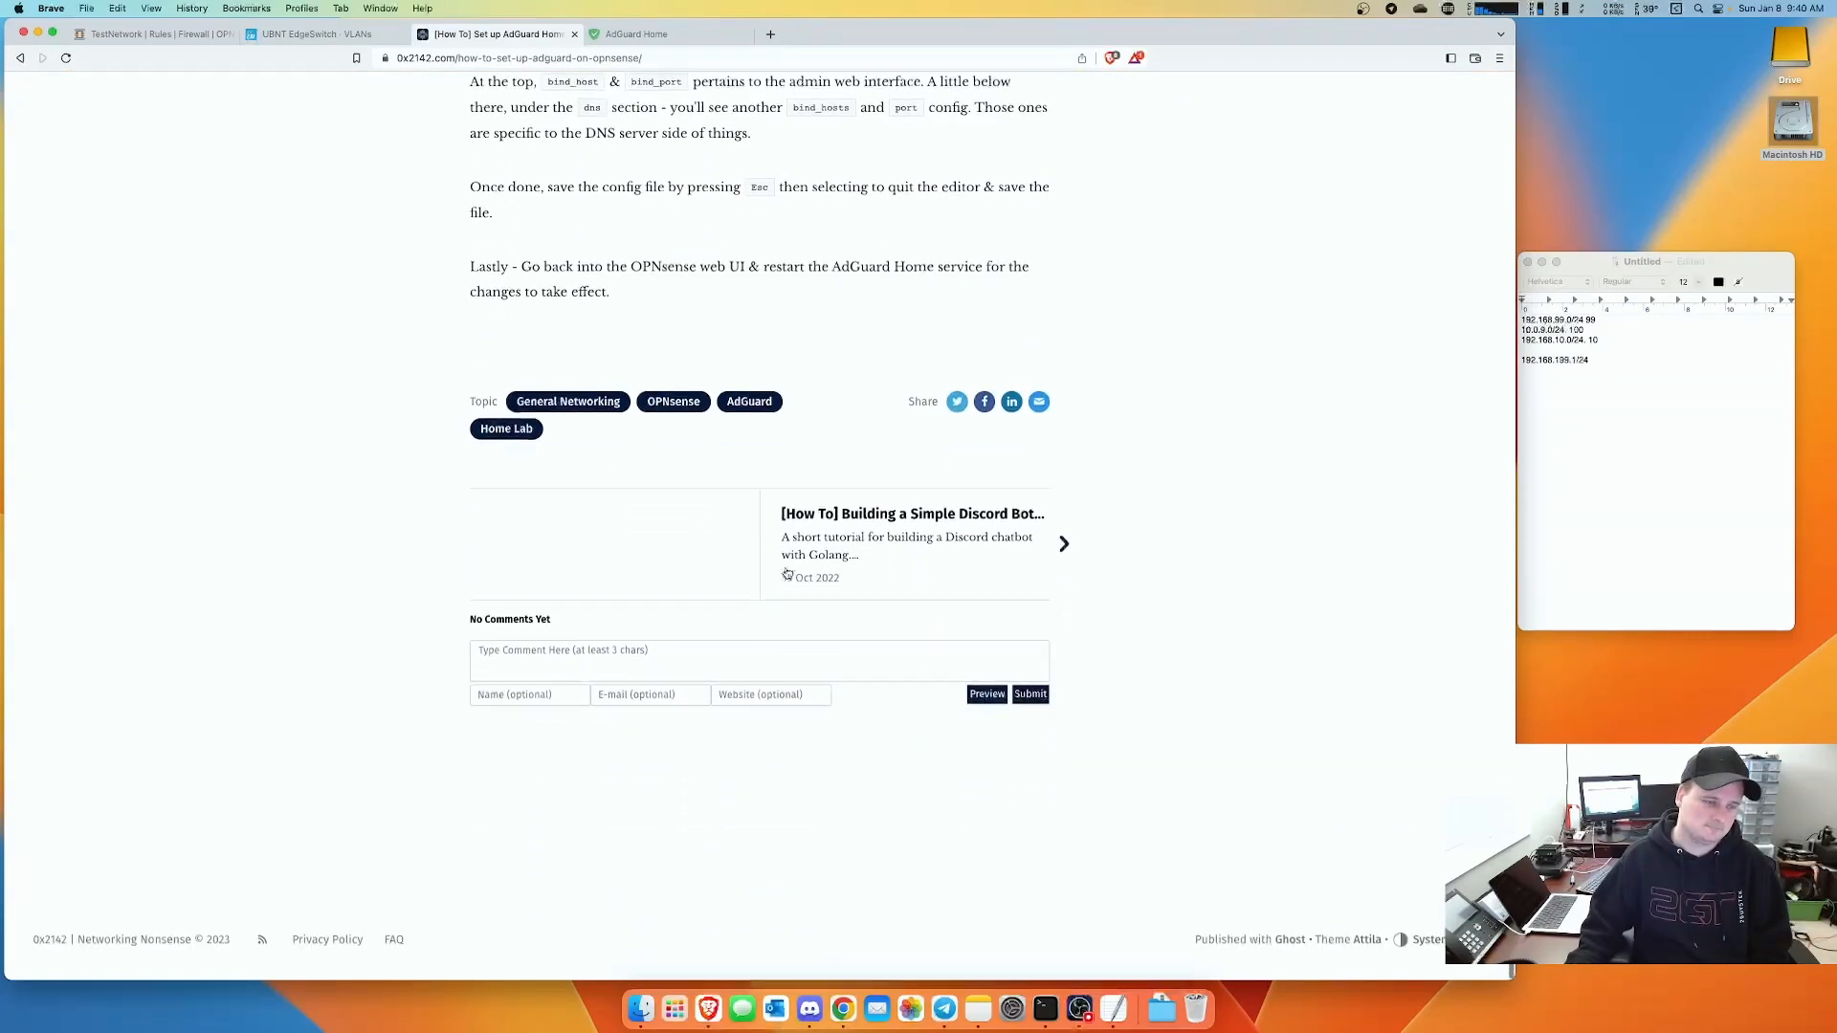
scroll(787, 573, "up", 8)
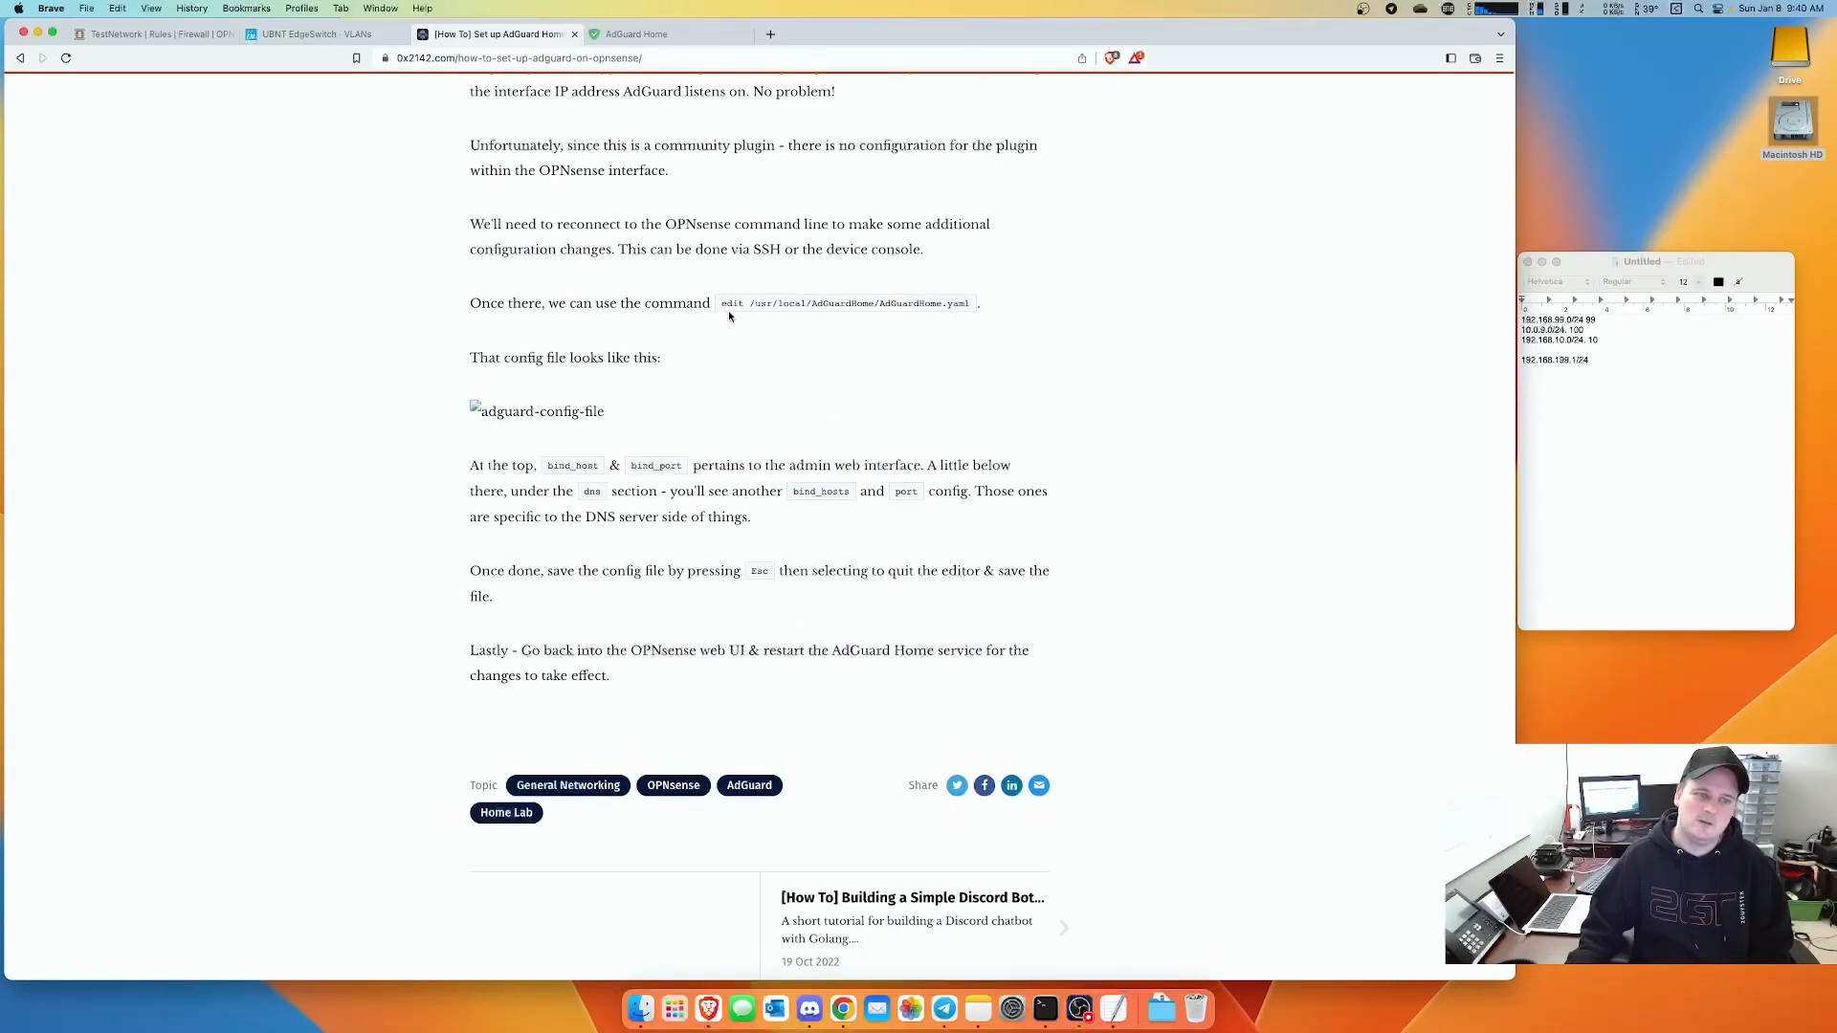
left_click_drag(723, 304, 966, 305)
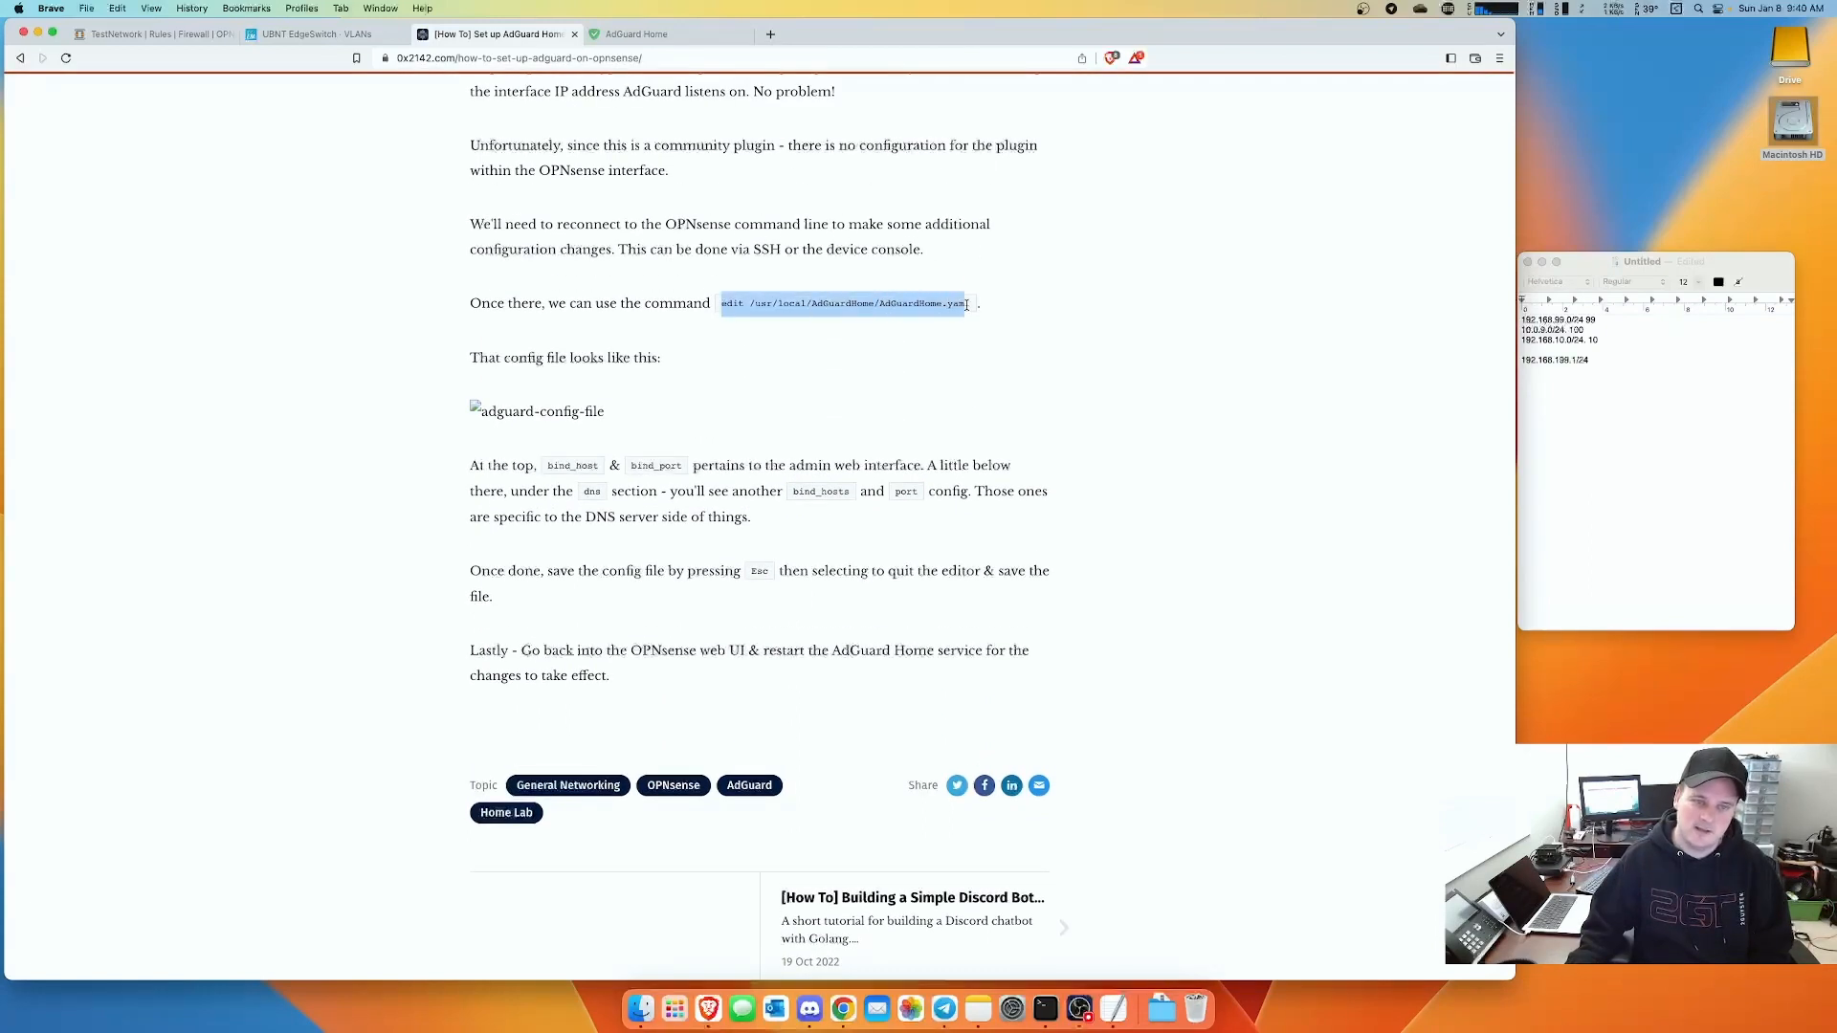
left_click(1046, 1008)
left_click_drag(628, 208, 660, 342)
- Open /usr/local/AdGuardHome/AdGuardHome.yaml in the router's editor with the edit command
type("e")
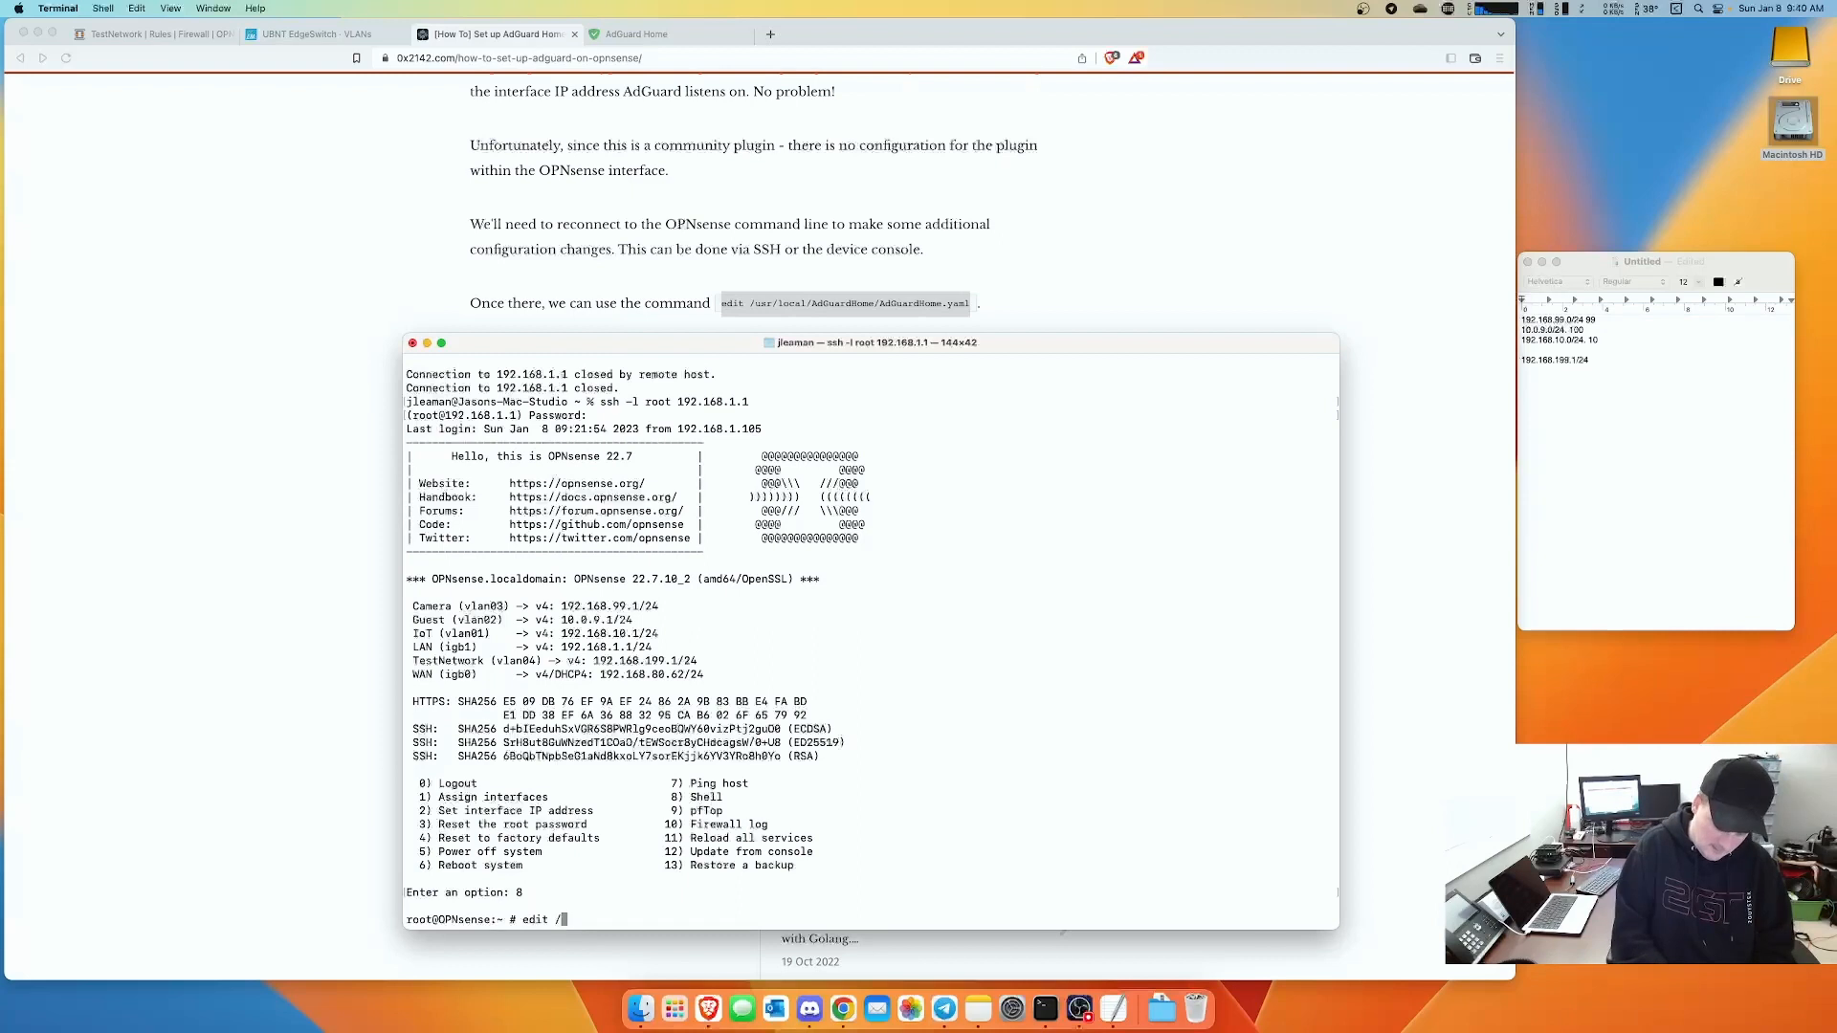
type("dit /usrloc")
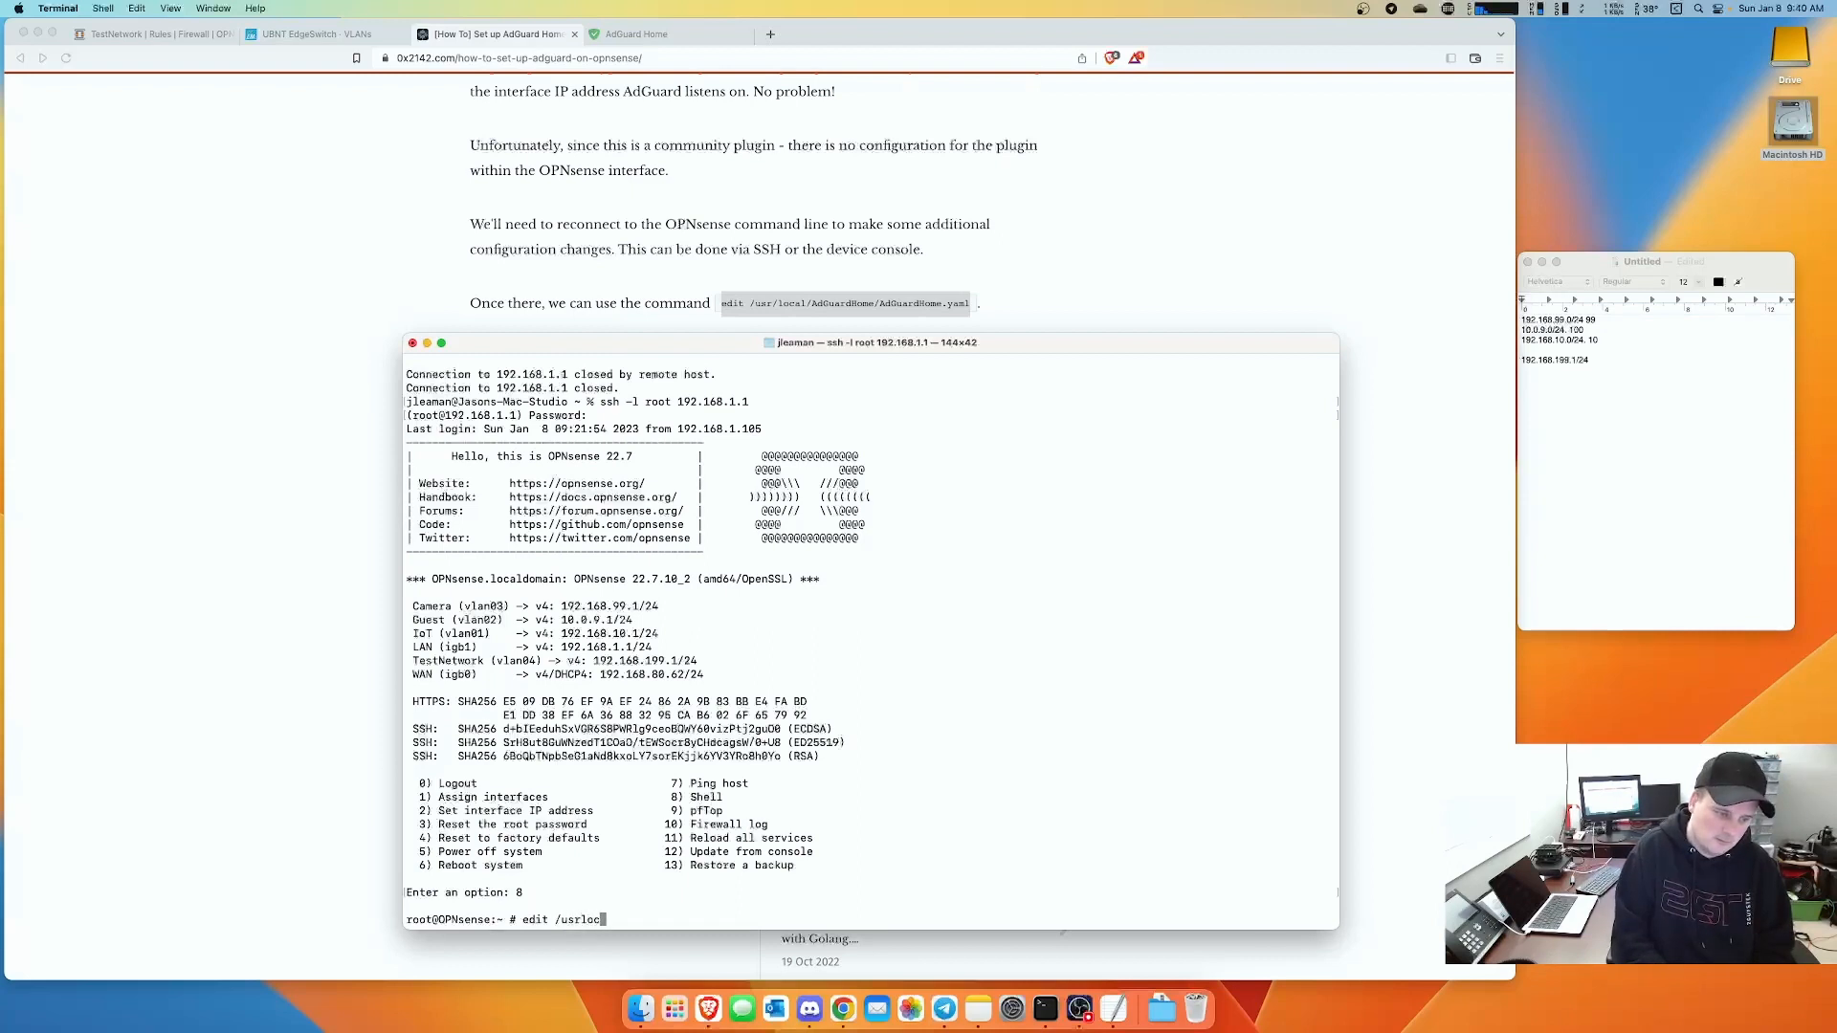
key("BackSpace")
key("BackSpace")
key("BackSpace")
type("/local/")
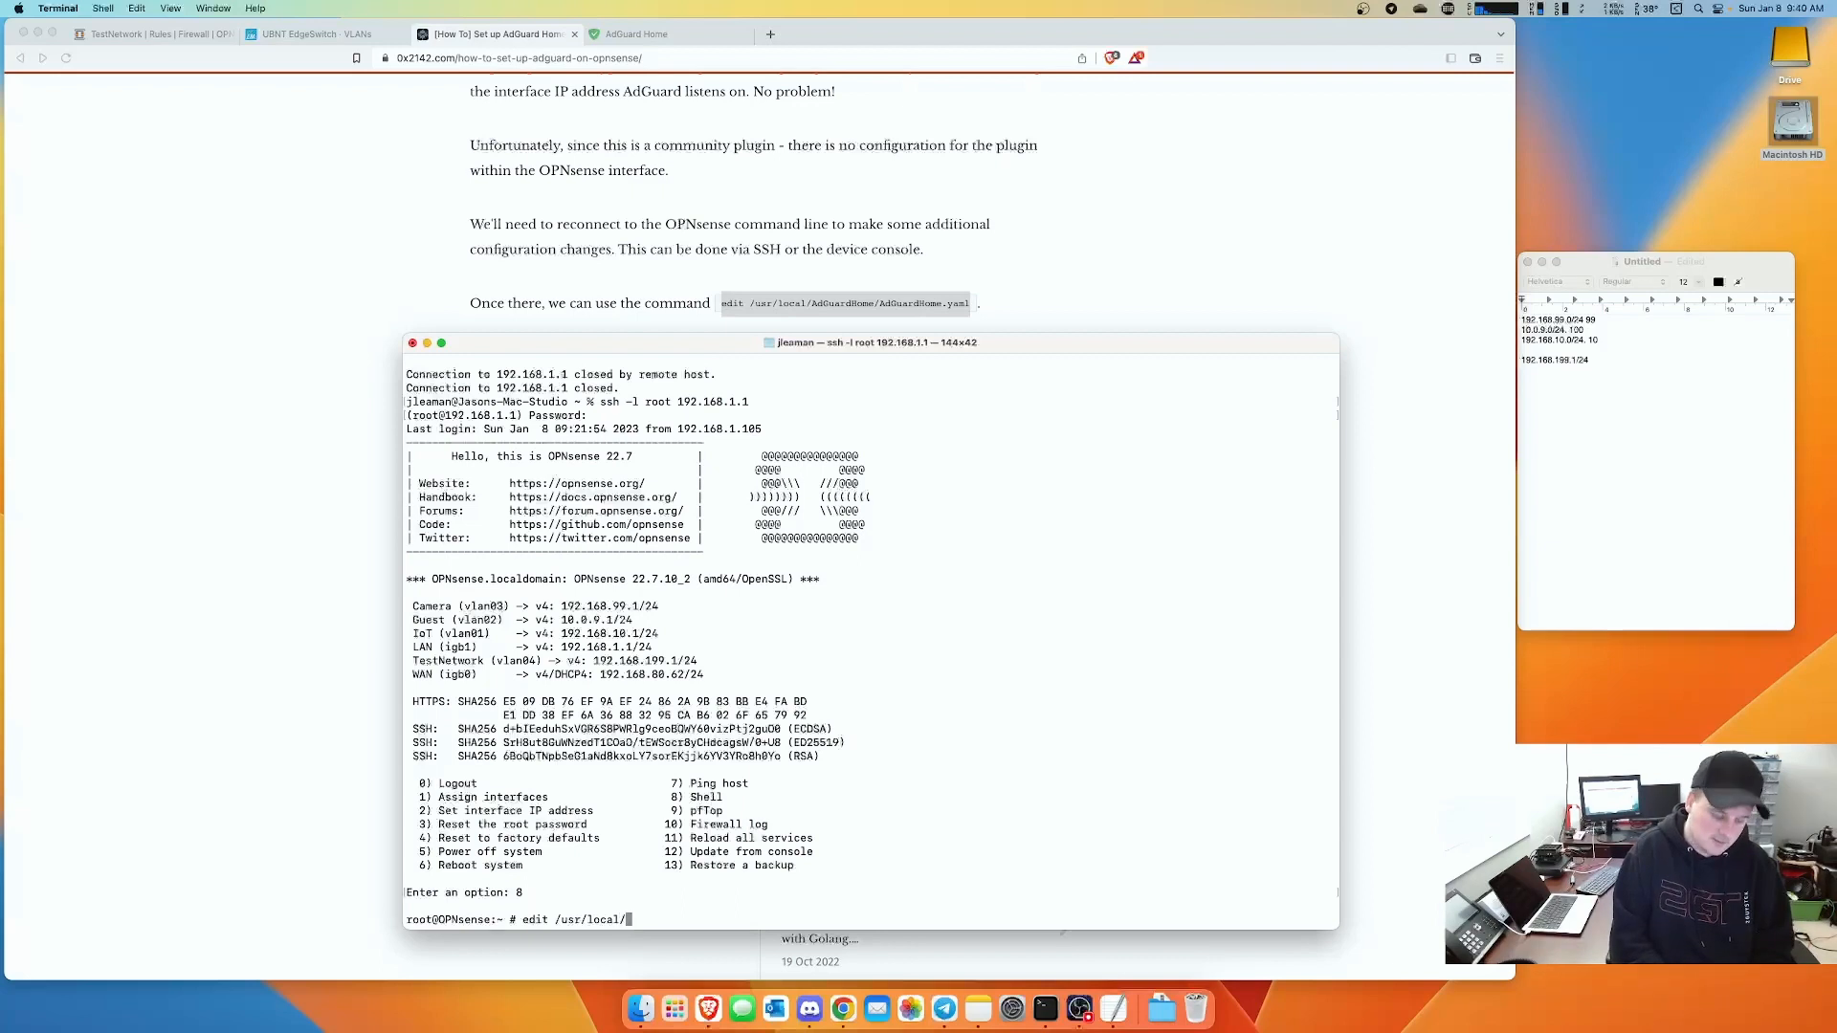
type("A")
key("Tab")
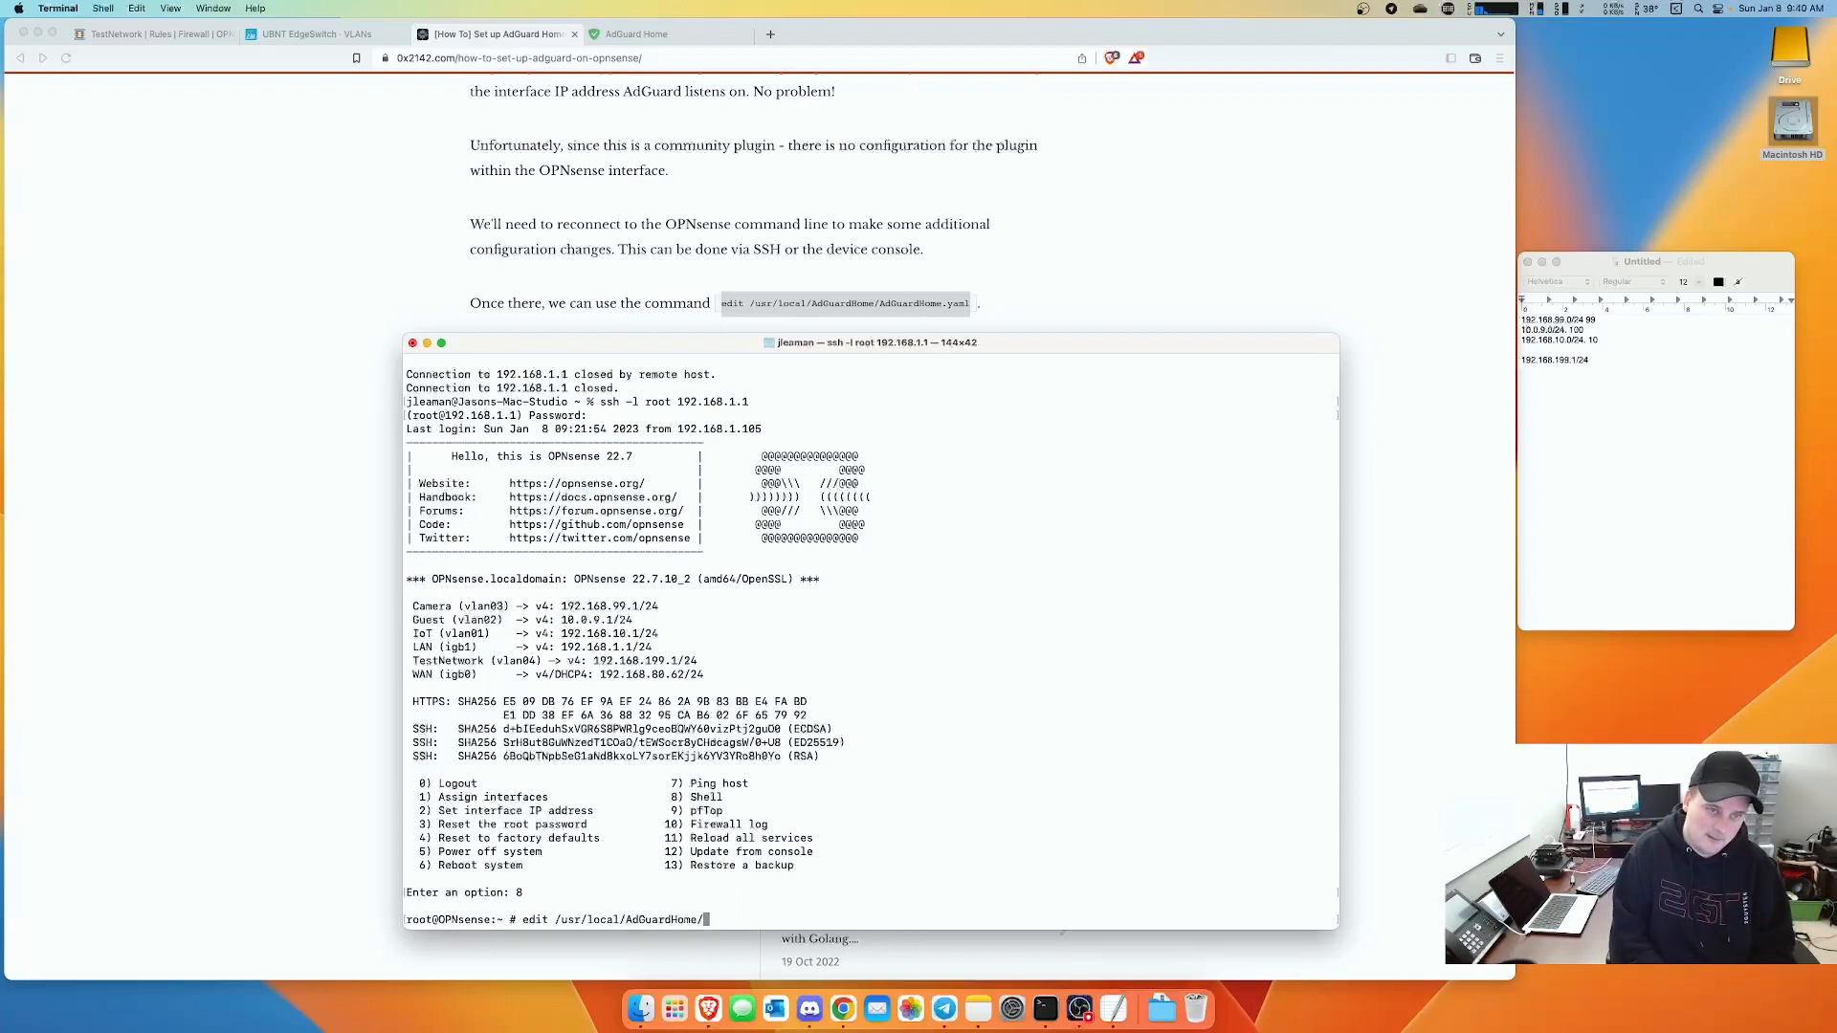
type("Ad")
key("Tab")
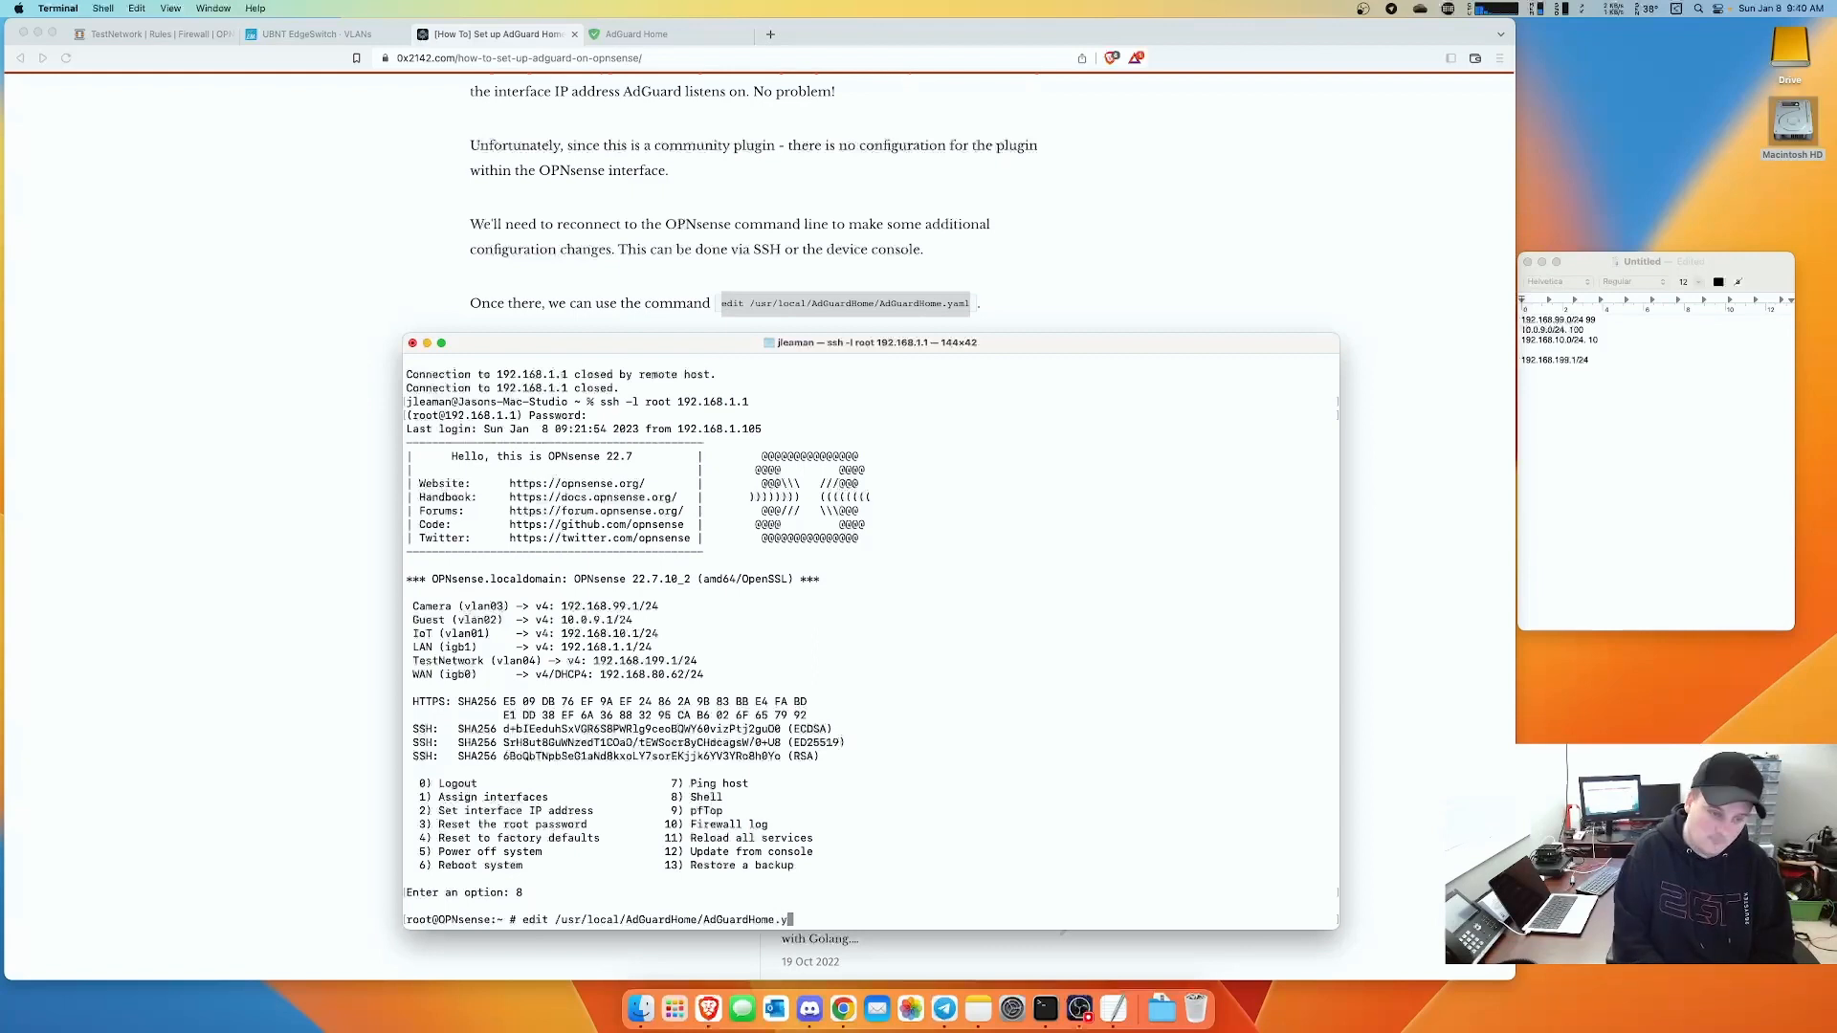
type(".y")
key("Tab")
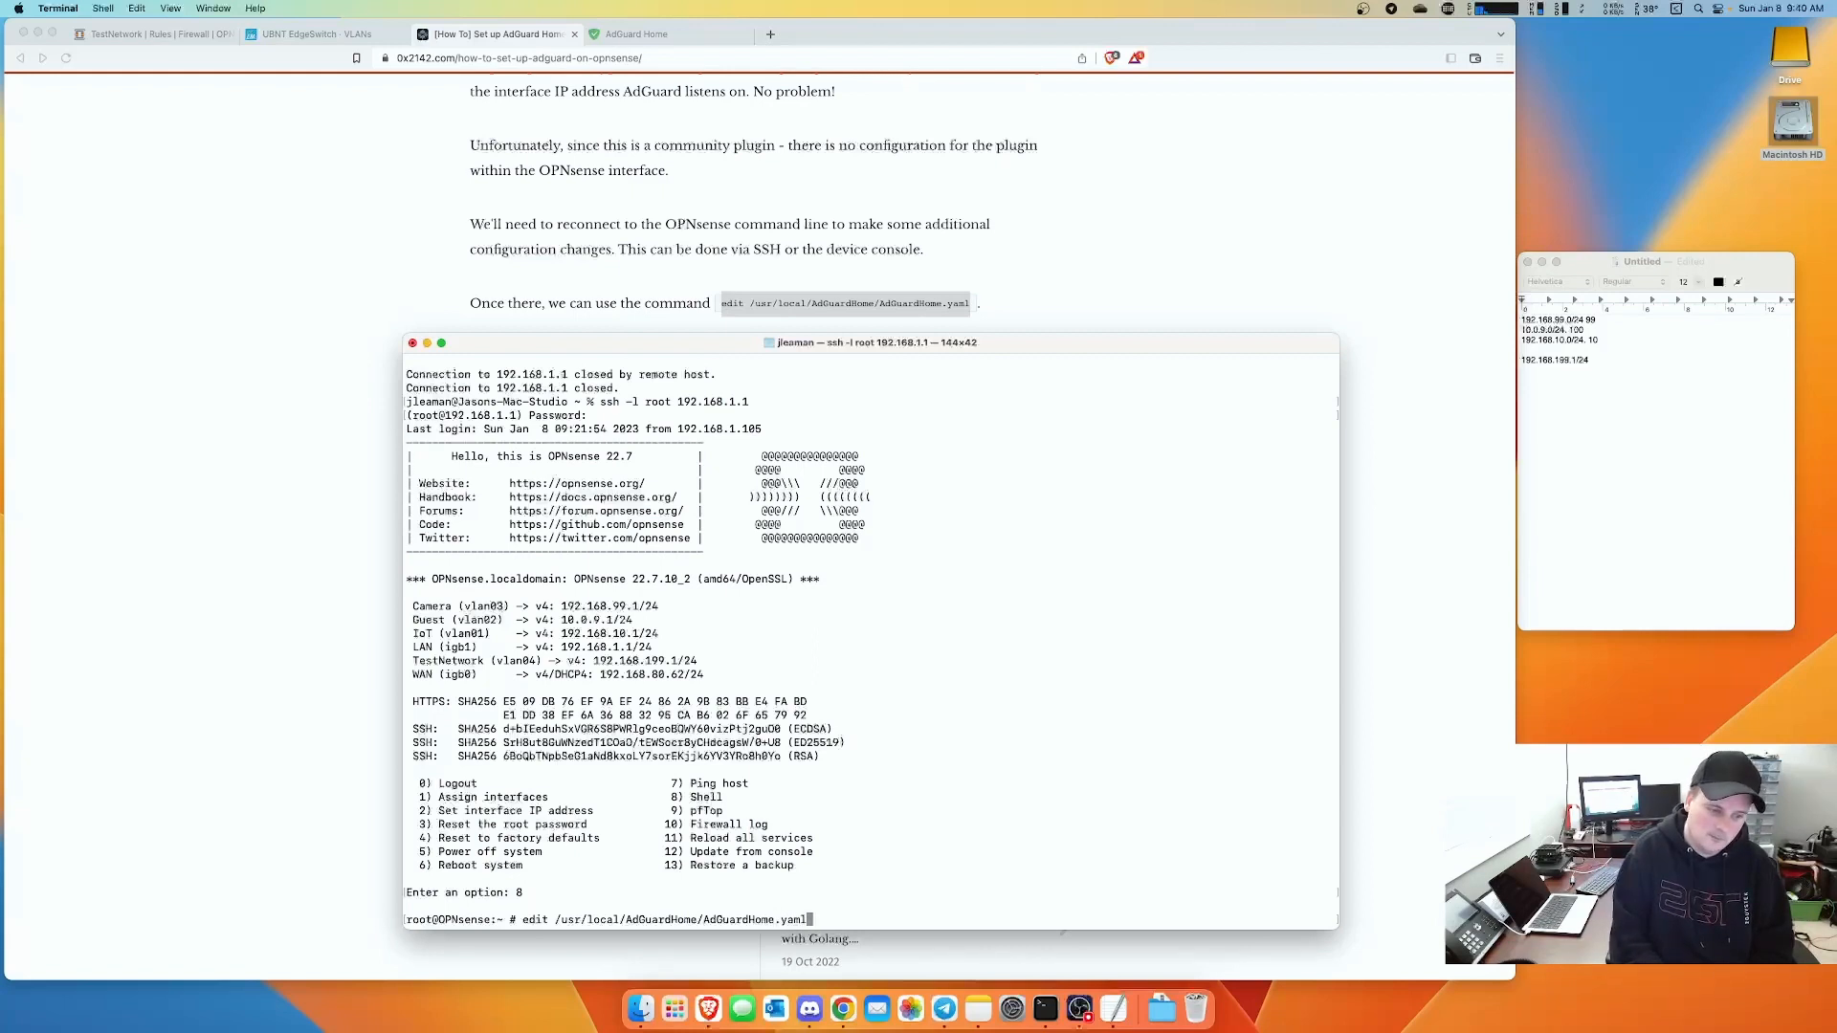
key("Return")
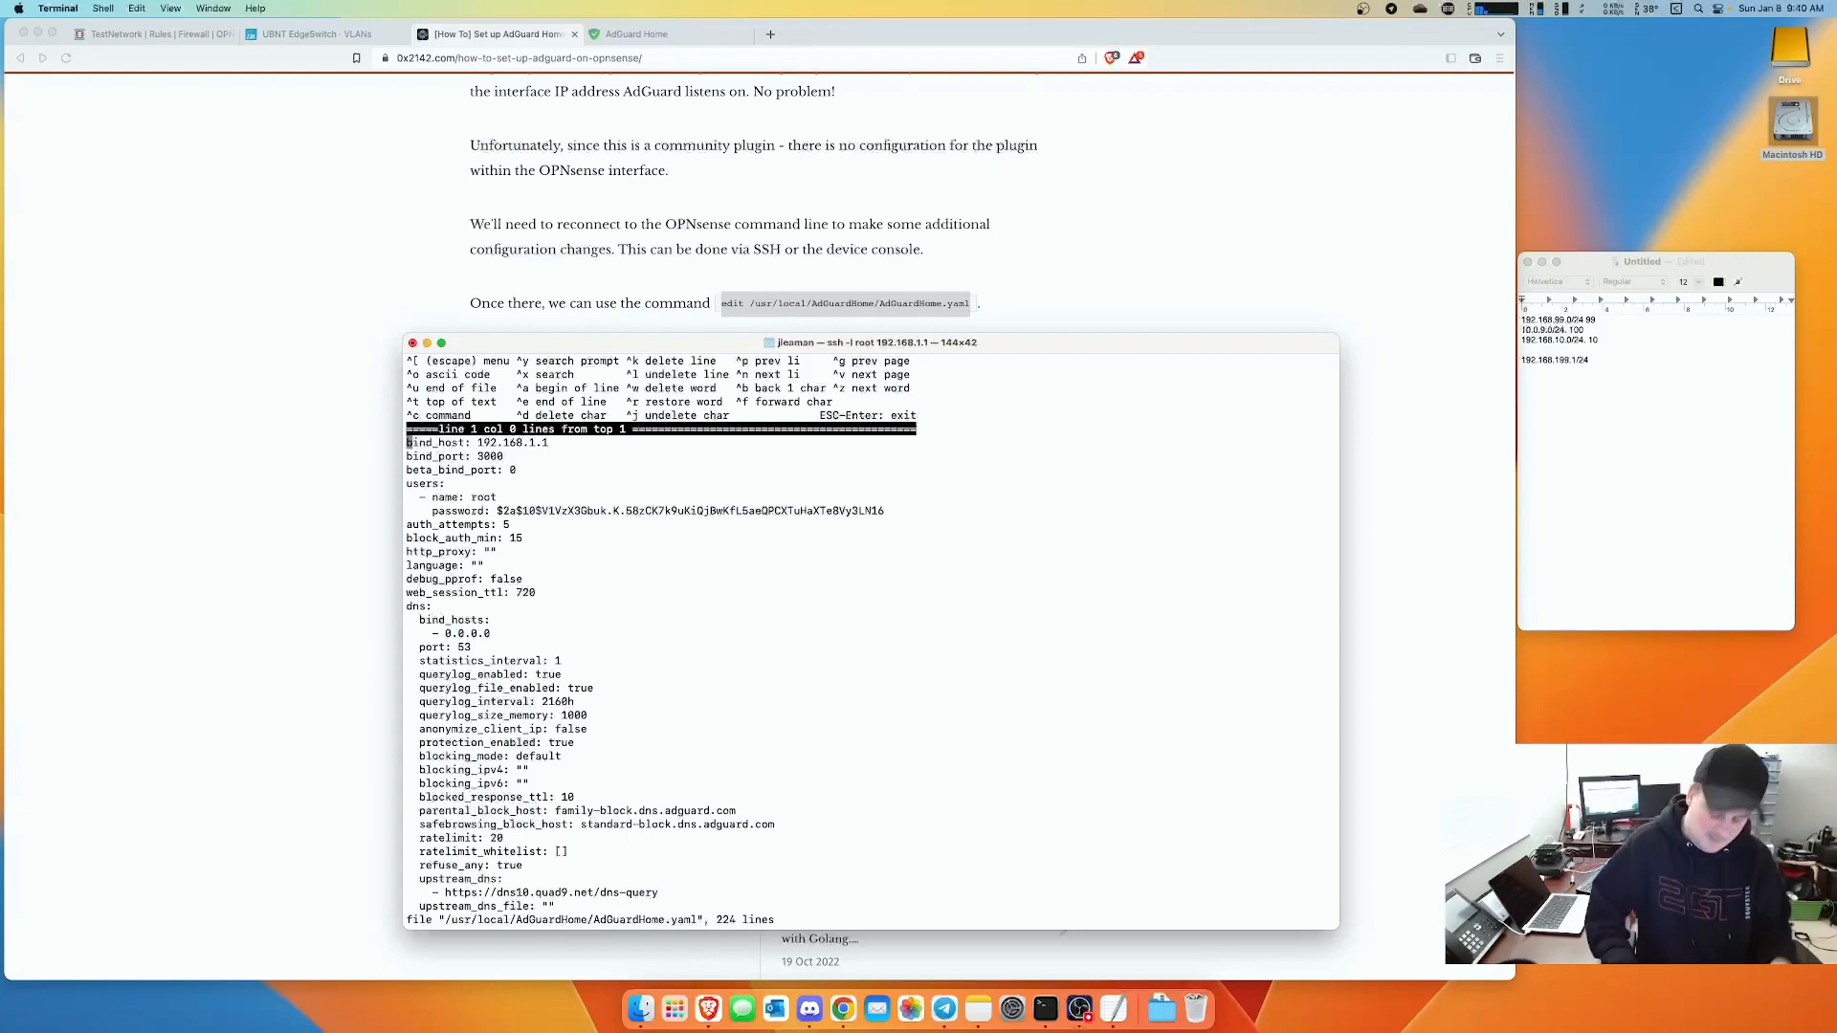
- Replace bind_hosts 0.0.0.0 with 192.168.1.1, 192.168.99.1, 10.0.9.1, 192.168.10.1, 192.168.199.1 and save
key("Down")
key("Down")
key("Down")
key("Down")
key("Down")
key("Down")
key("Down")
key("Down")
key("Down")
key("Down")
key("Down")
key("Down")
key("Down")
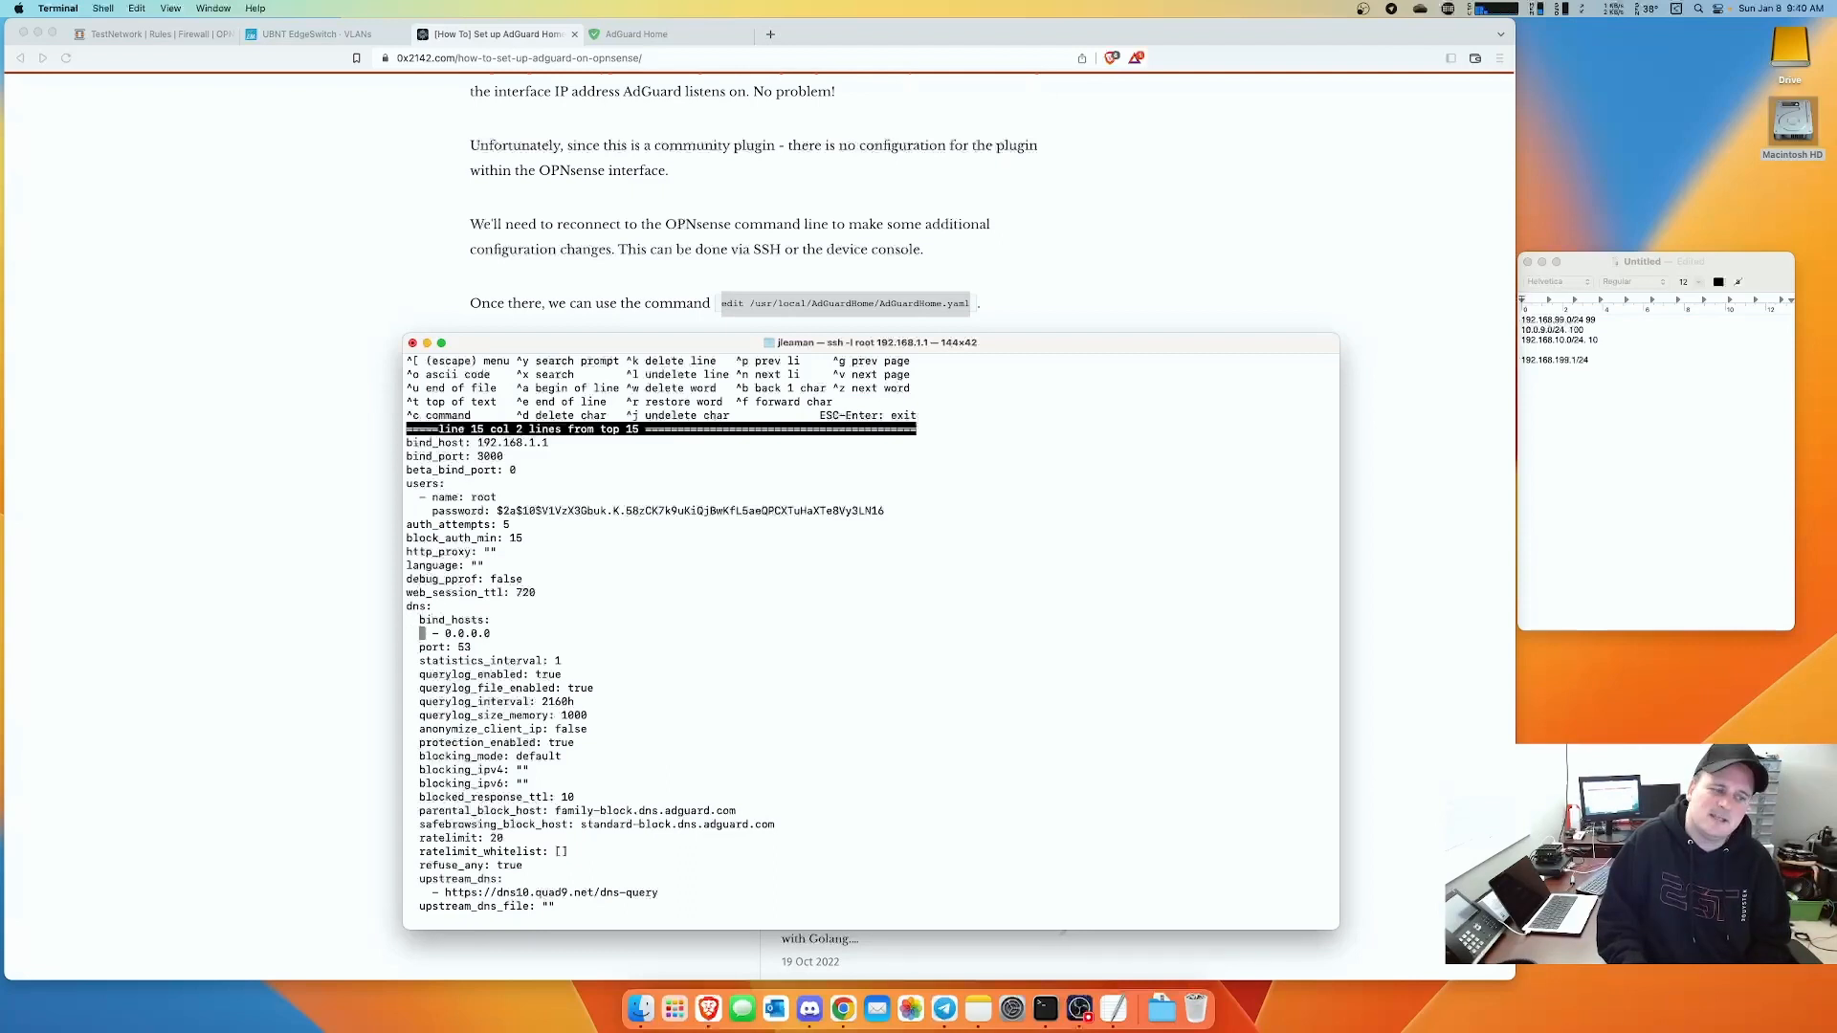
key("Right")
key("Right")
key("Right")
key("Right")
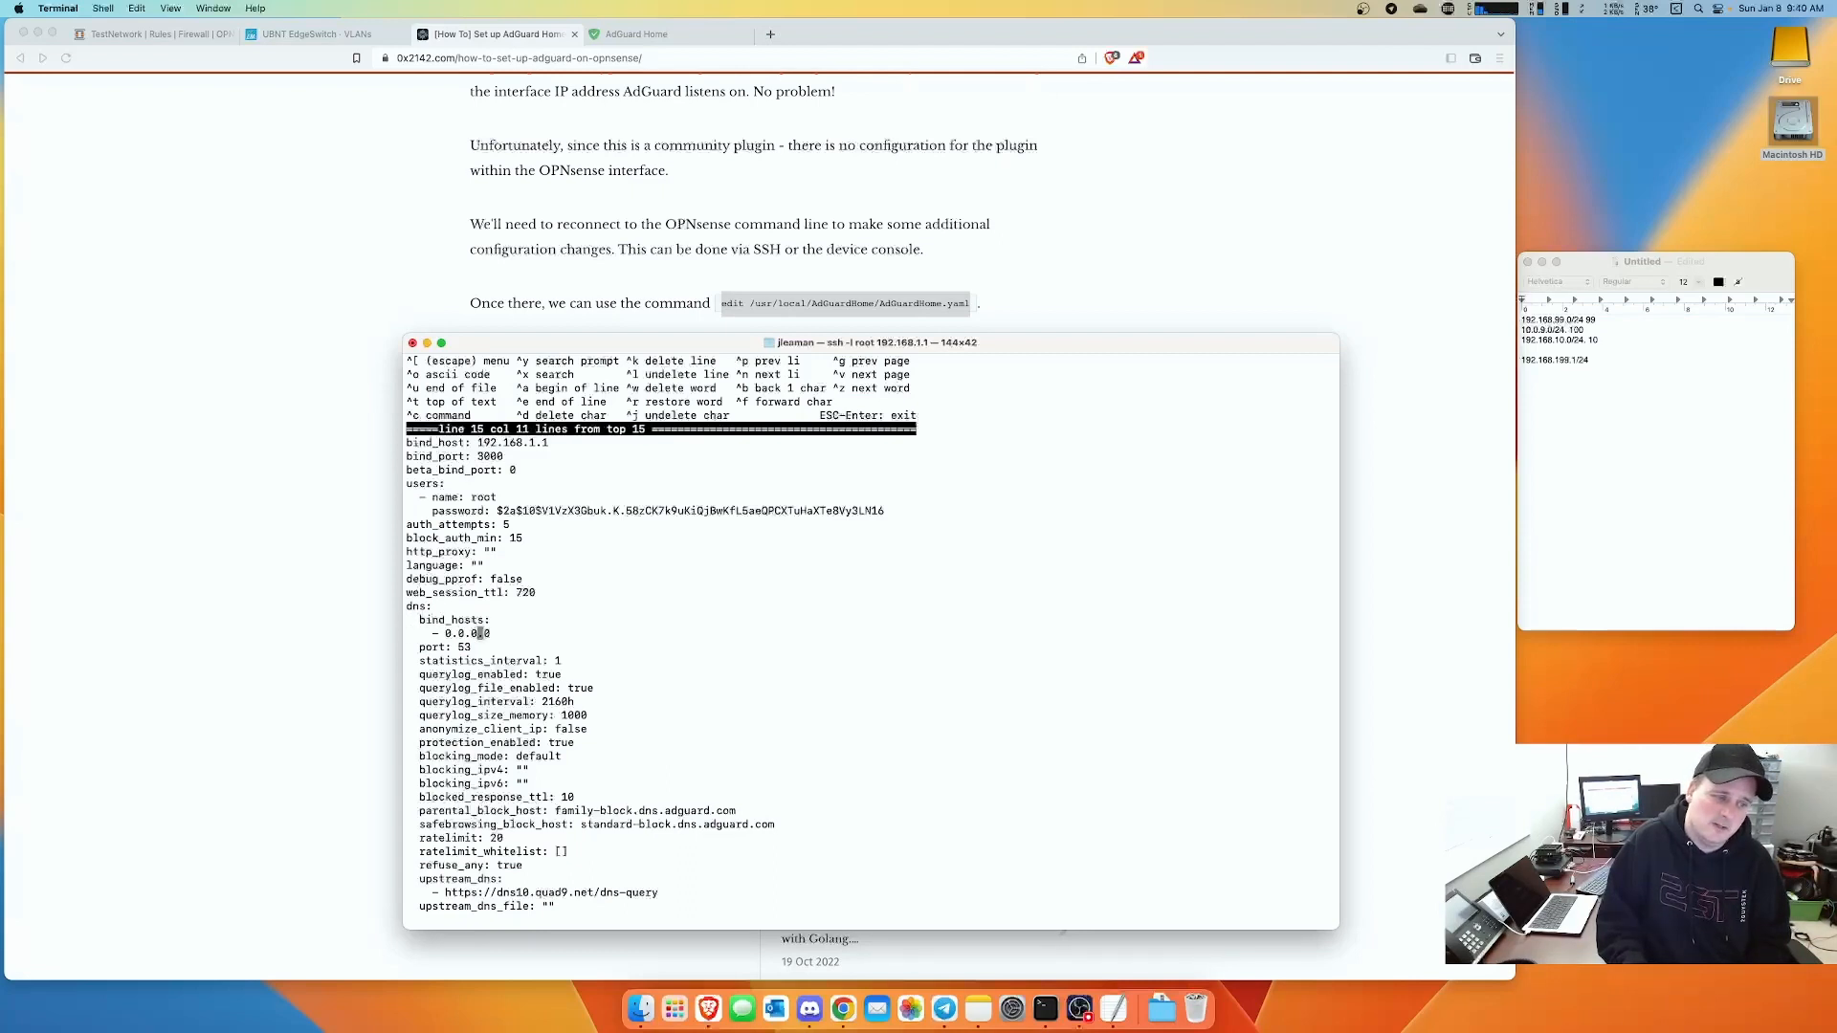
key("BackSpace")
key("BackSpace")
key("BackSpace")
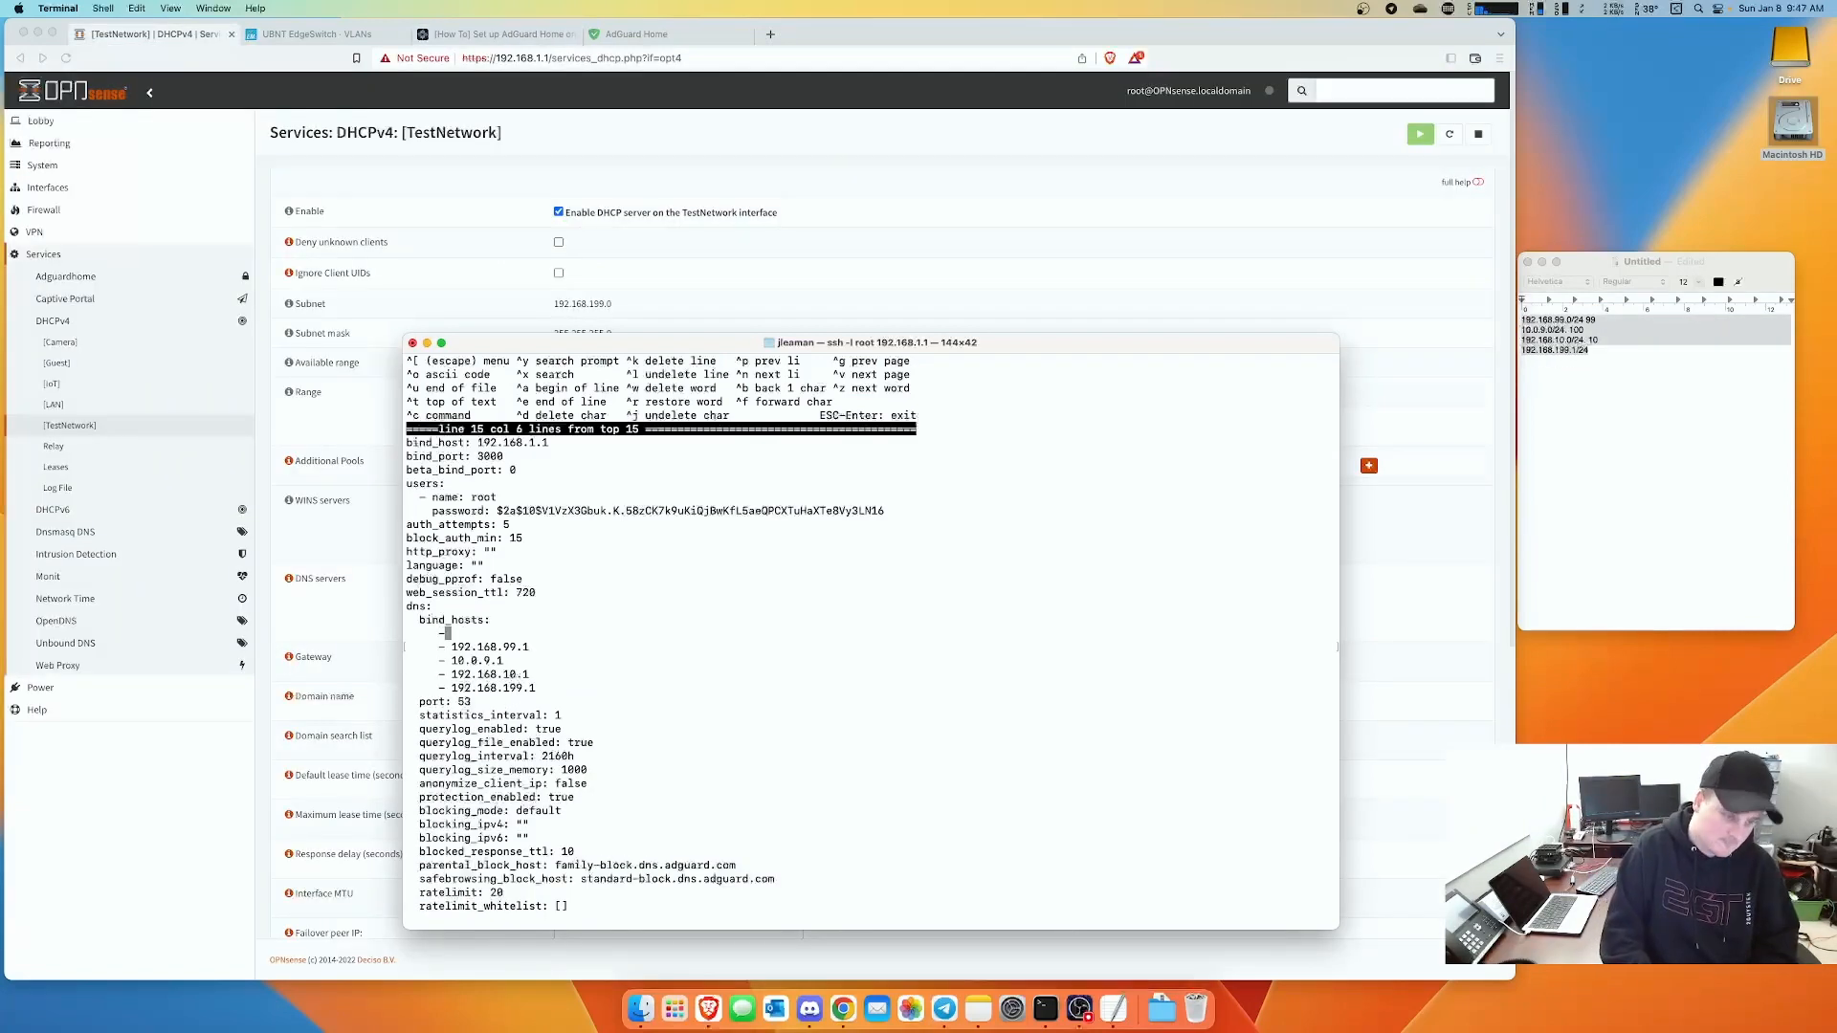
type("192.168")
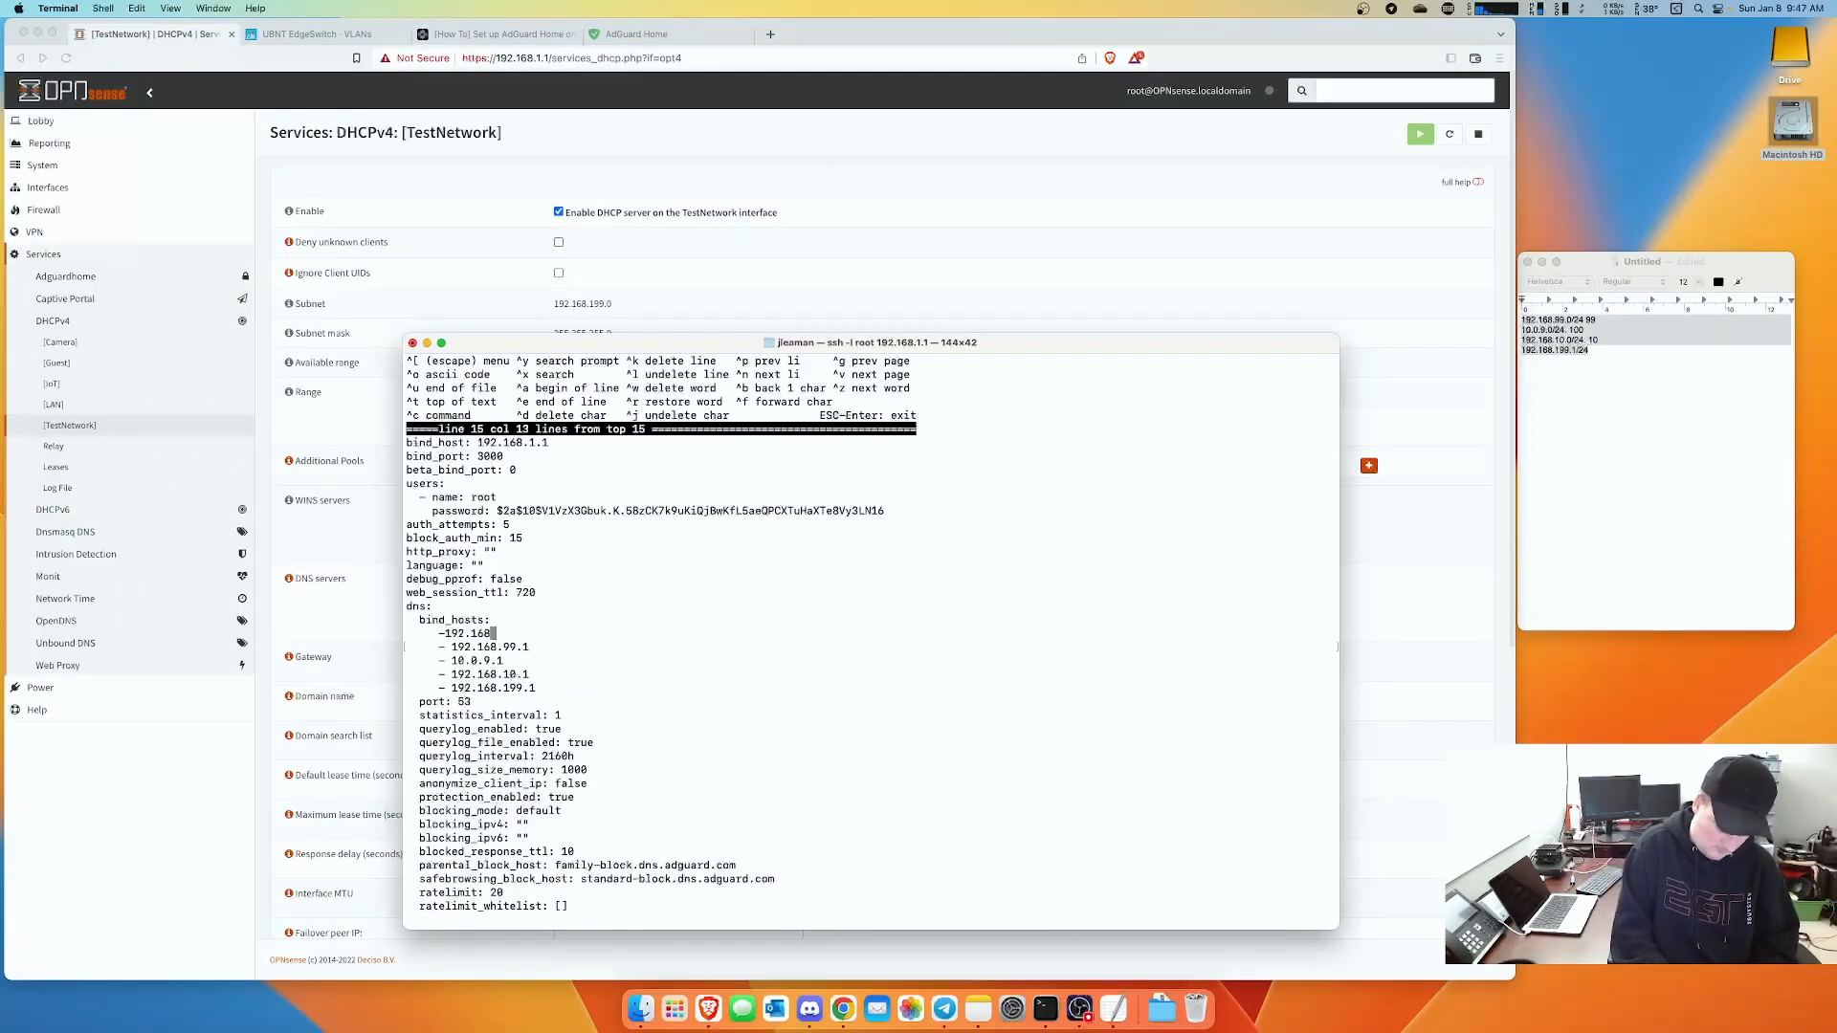
type(".1.1")
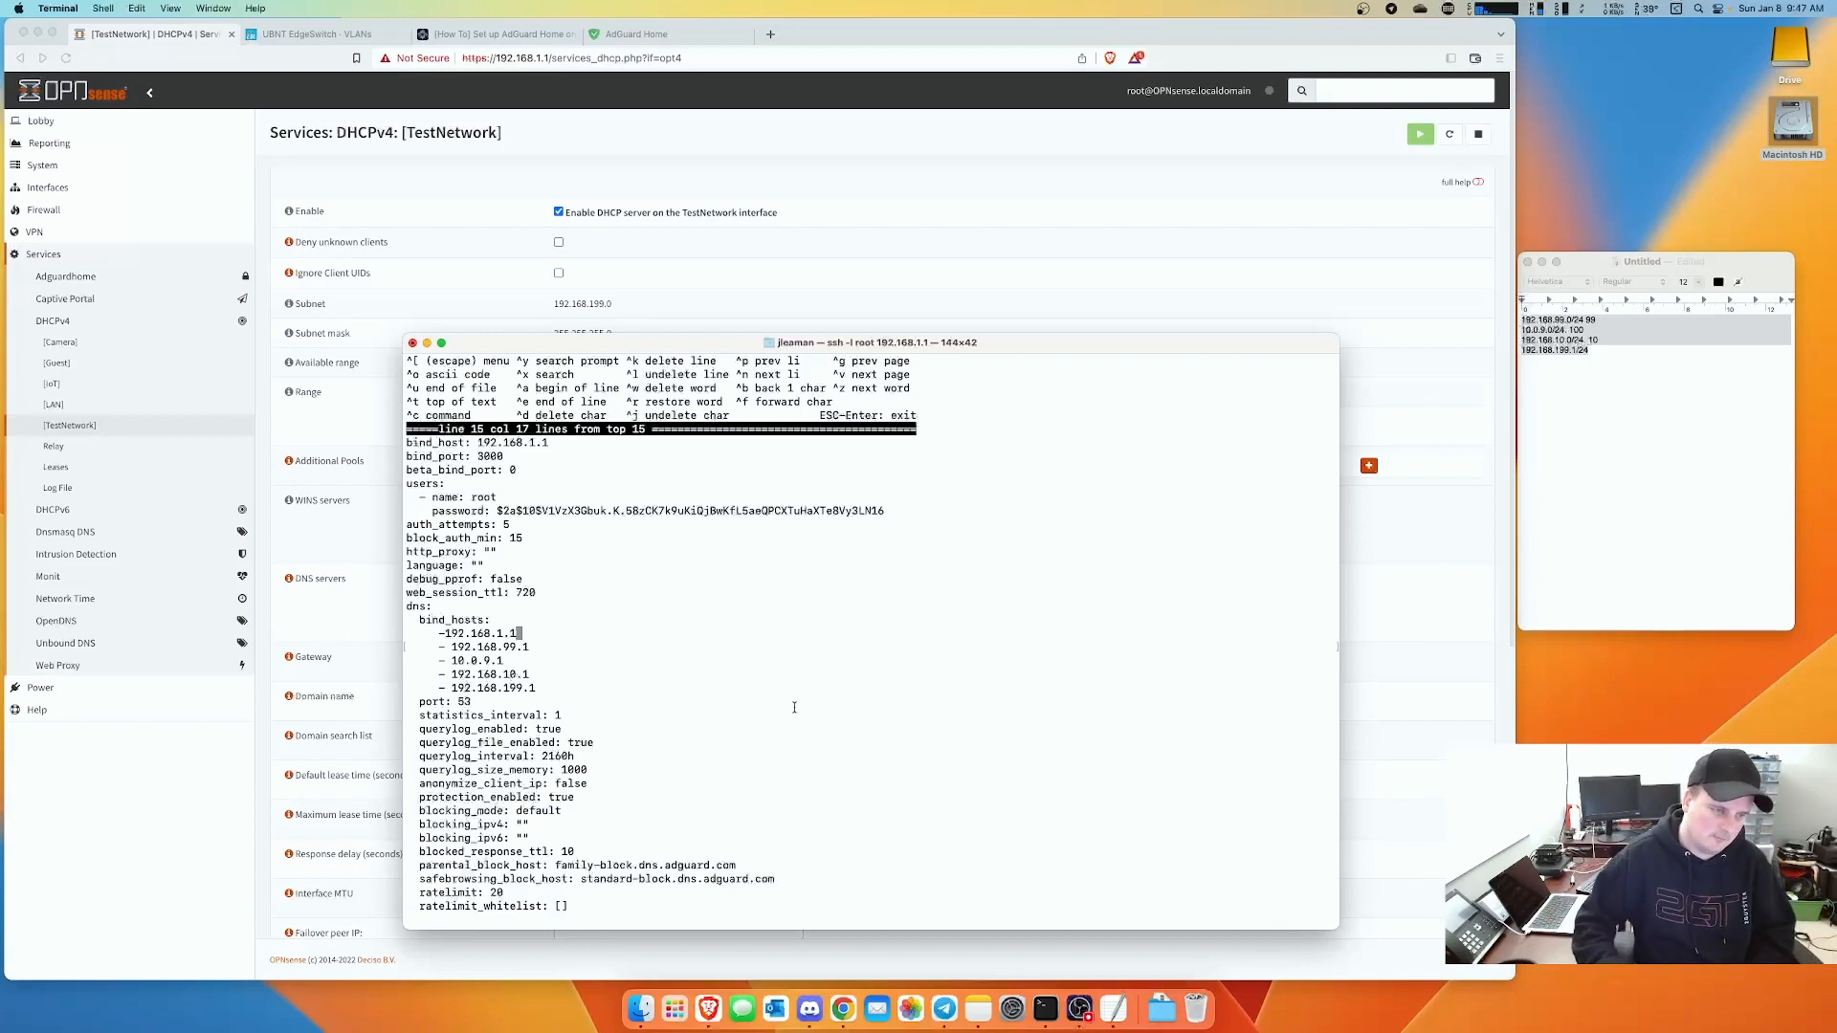
key("Left")
key("Left")
key("Left")
key("Left")
key("Left")
key("Left")
key("Left")
key("Left")
key("Left")
key("Left")
key("Left")
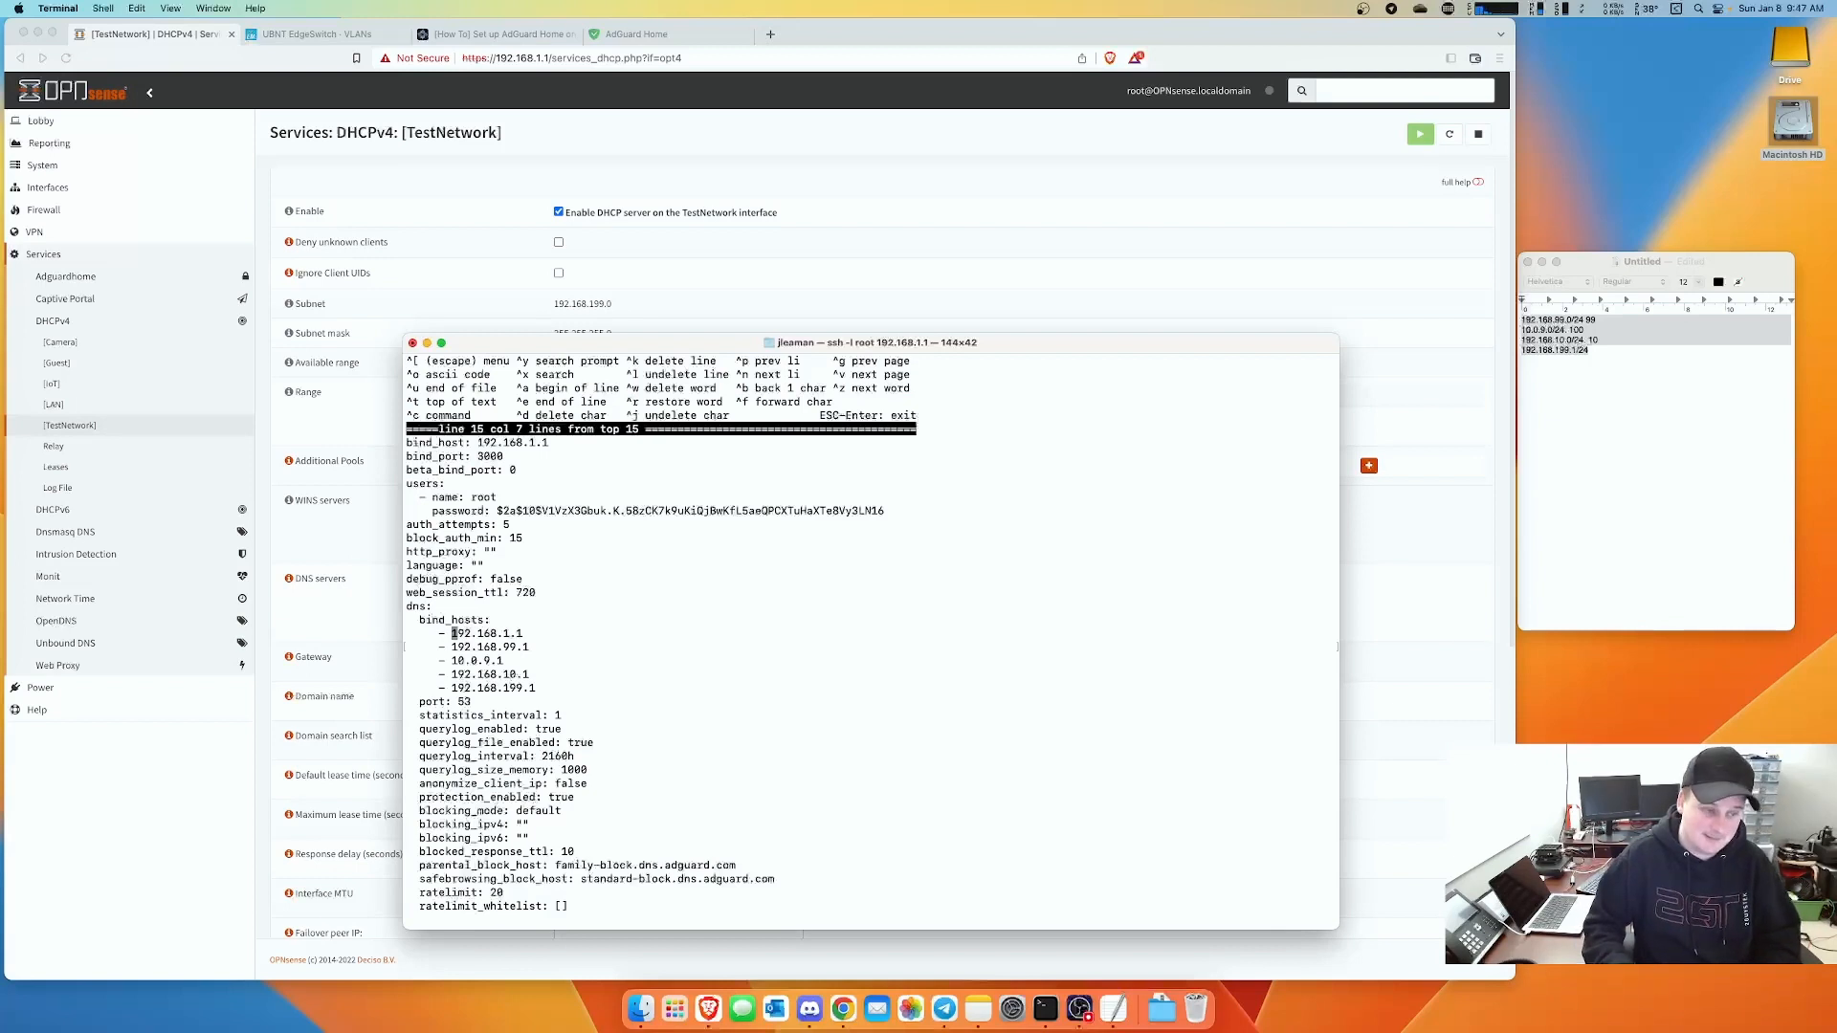
key("Escape")
key("Return")
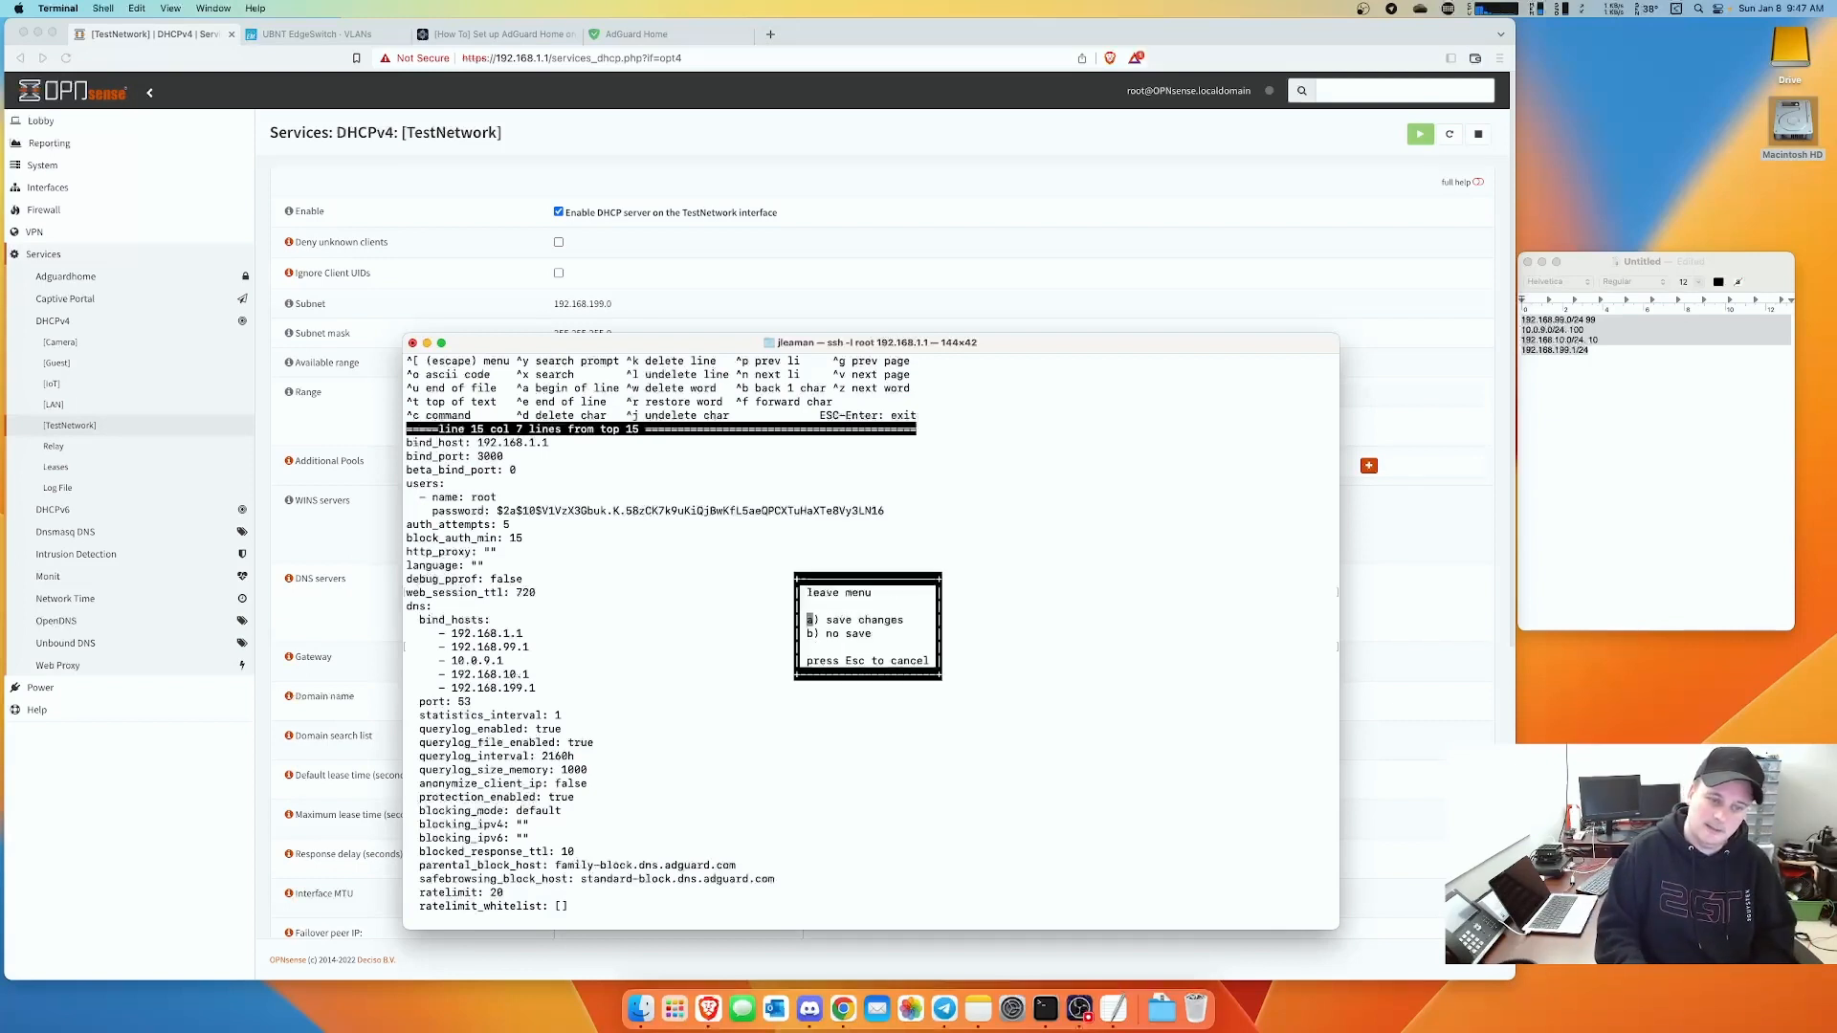
key("Return")
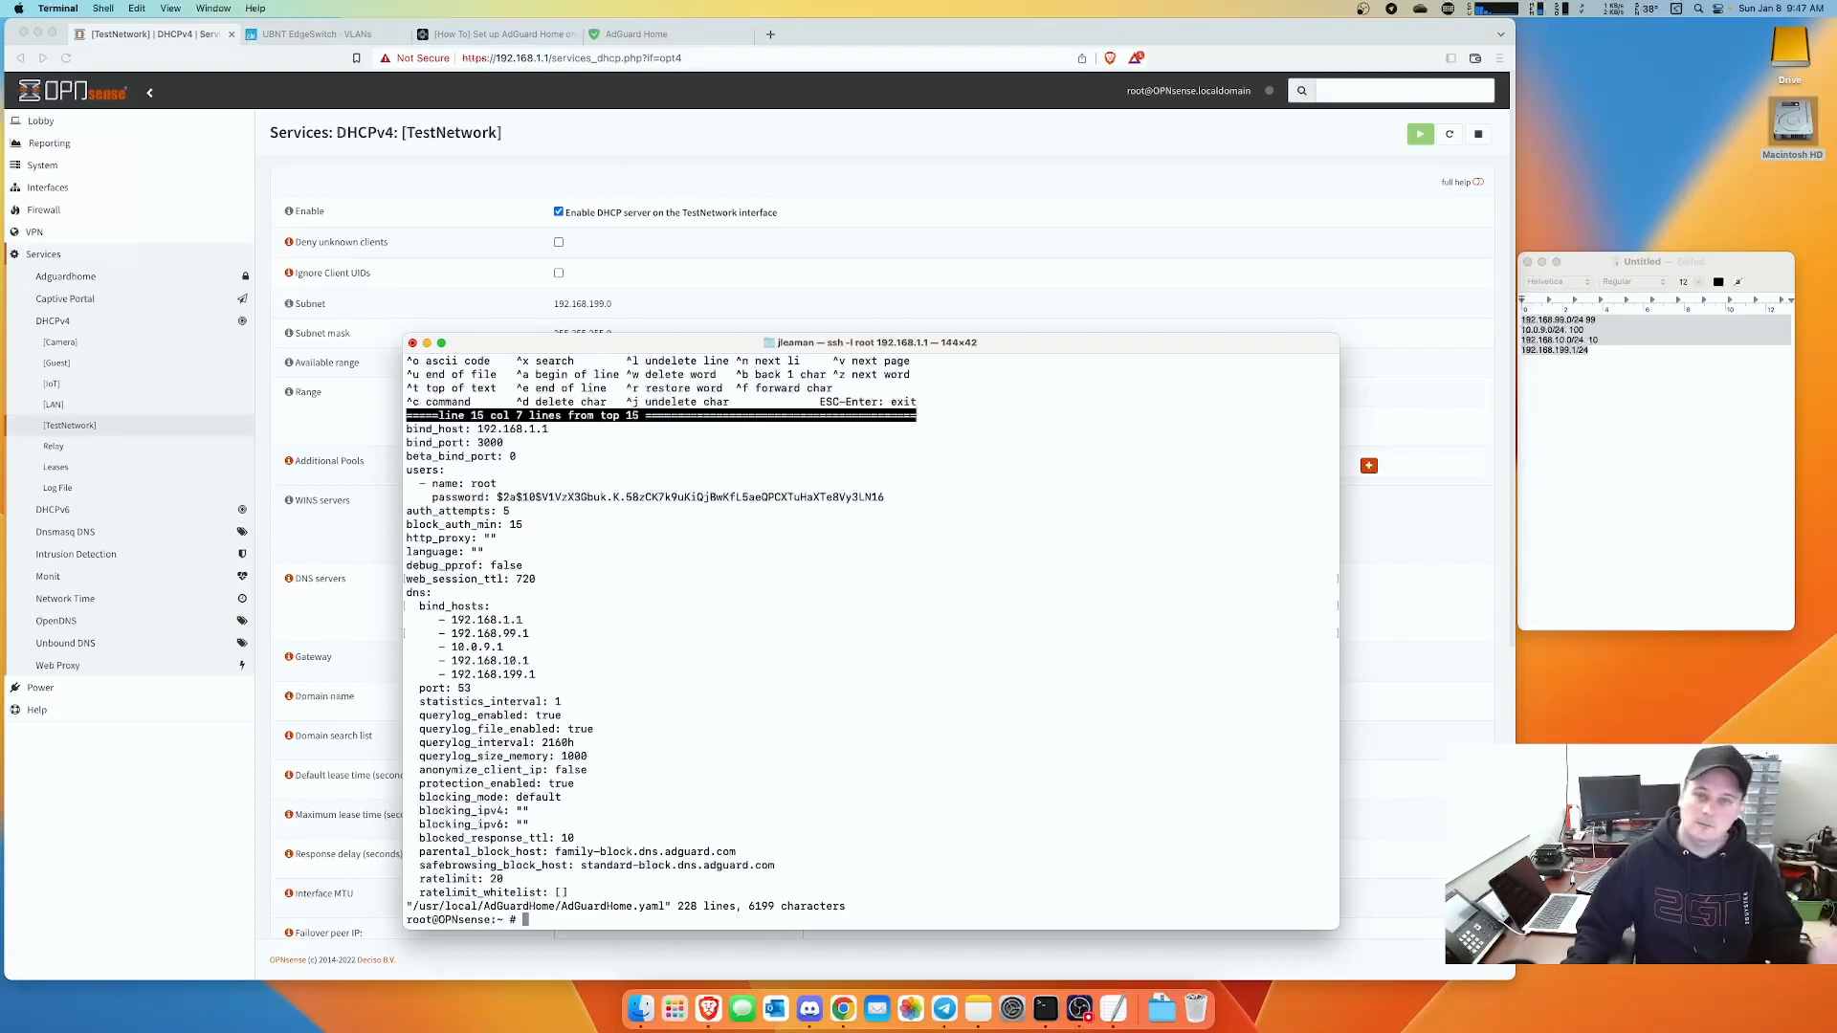
- Save the Services > Adguardhome > General settings, then view the Lobby > Dashboard page
left_click(1455, 677)
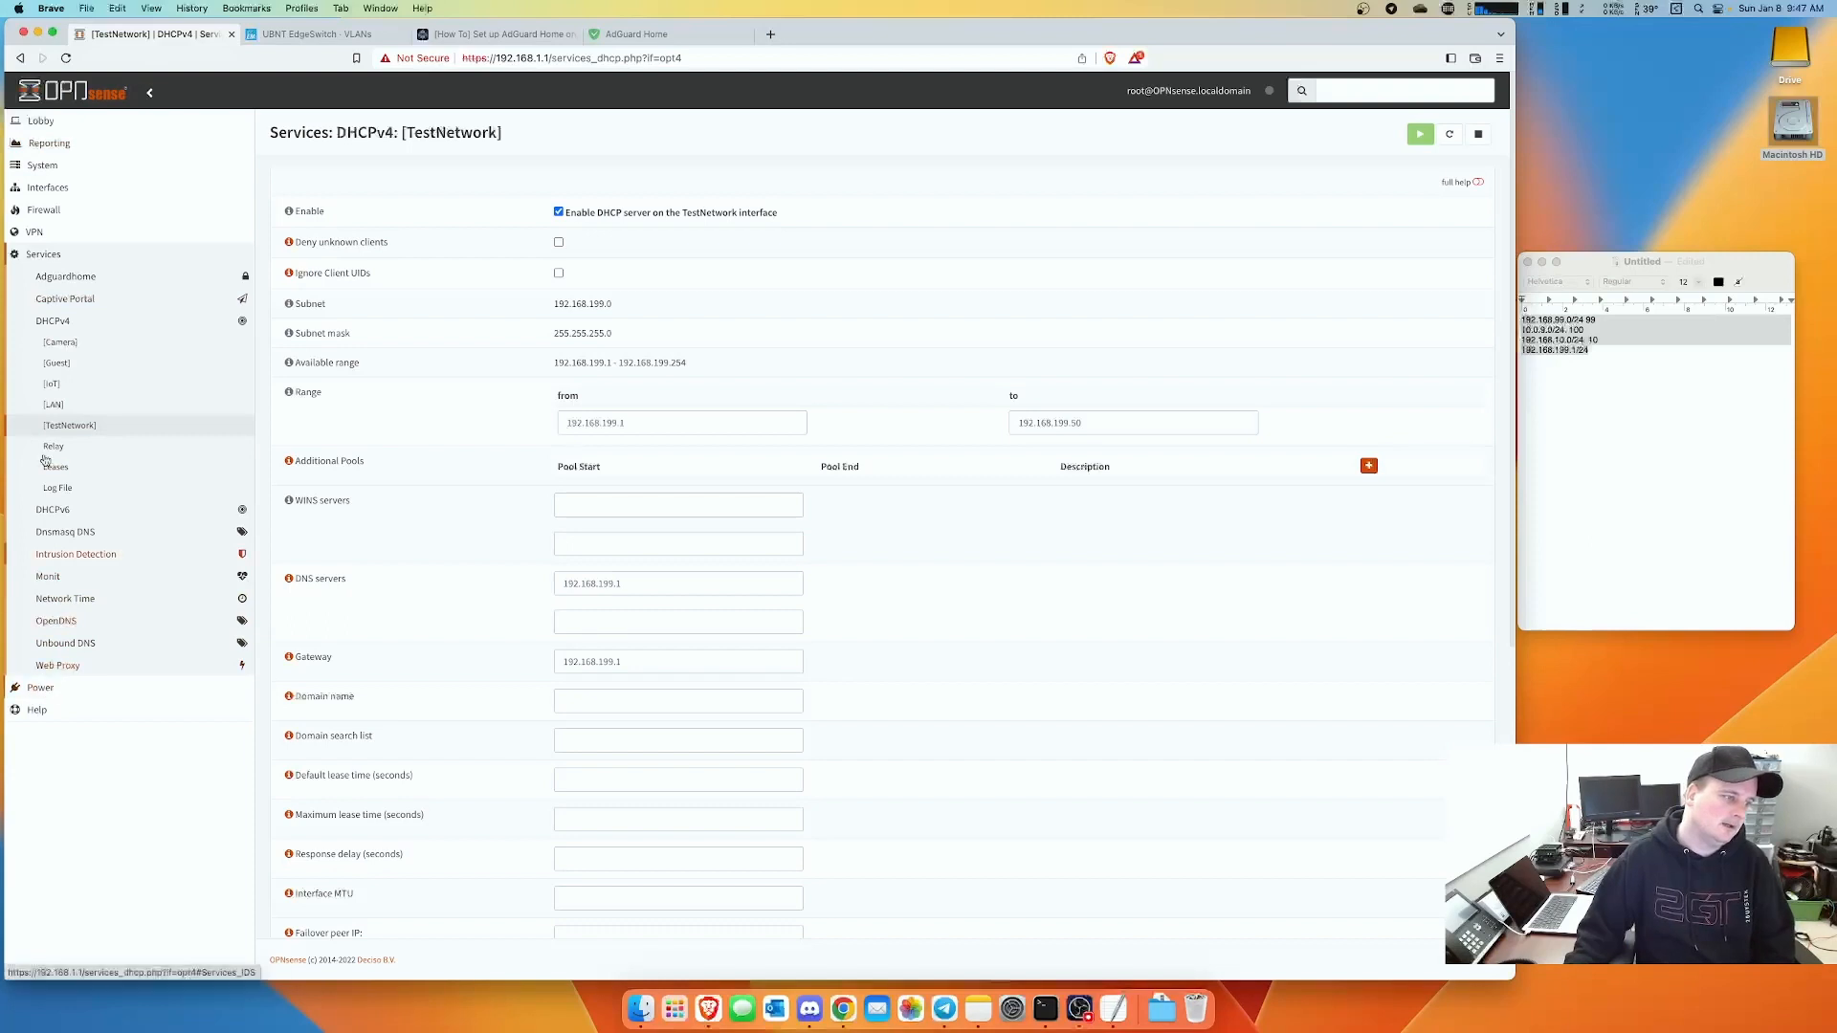
left_click(64, 276)
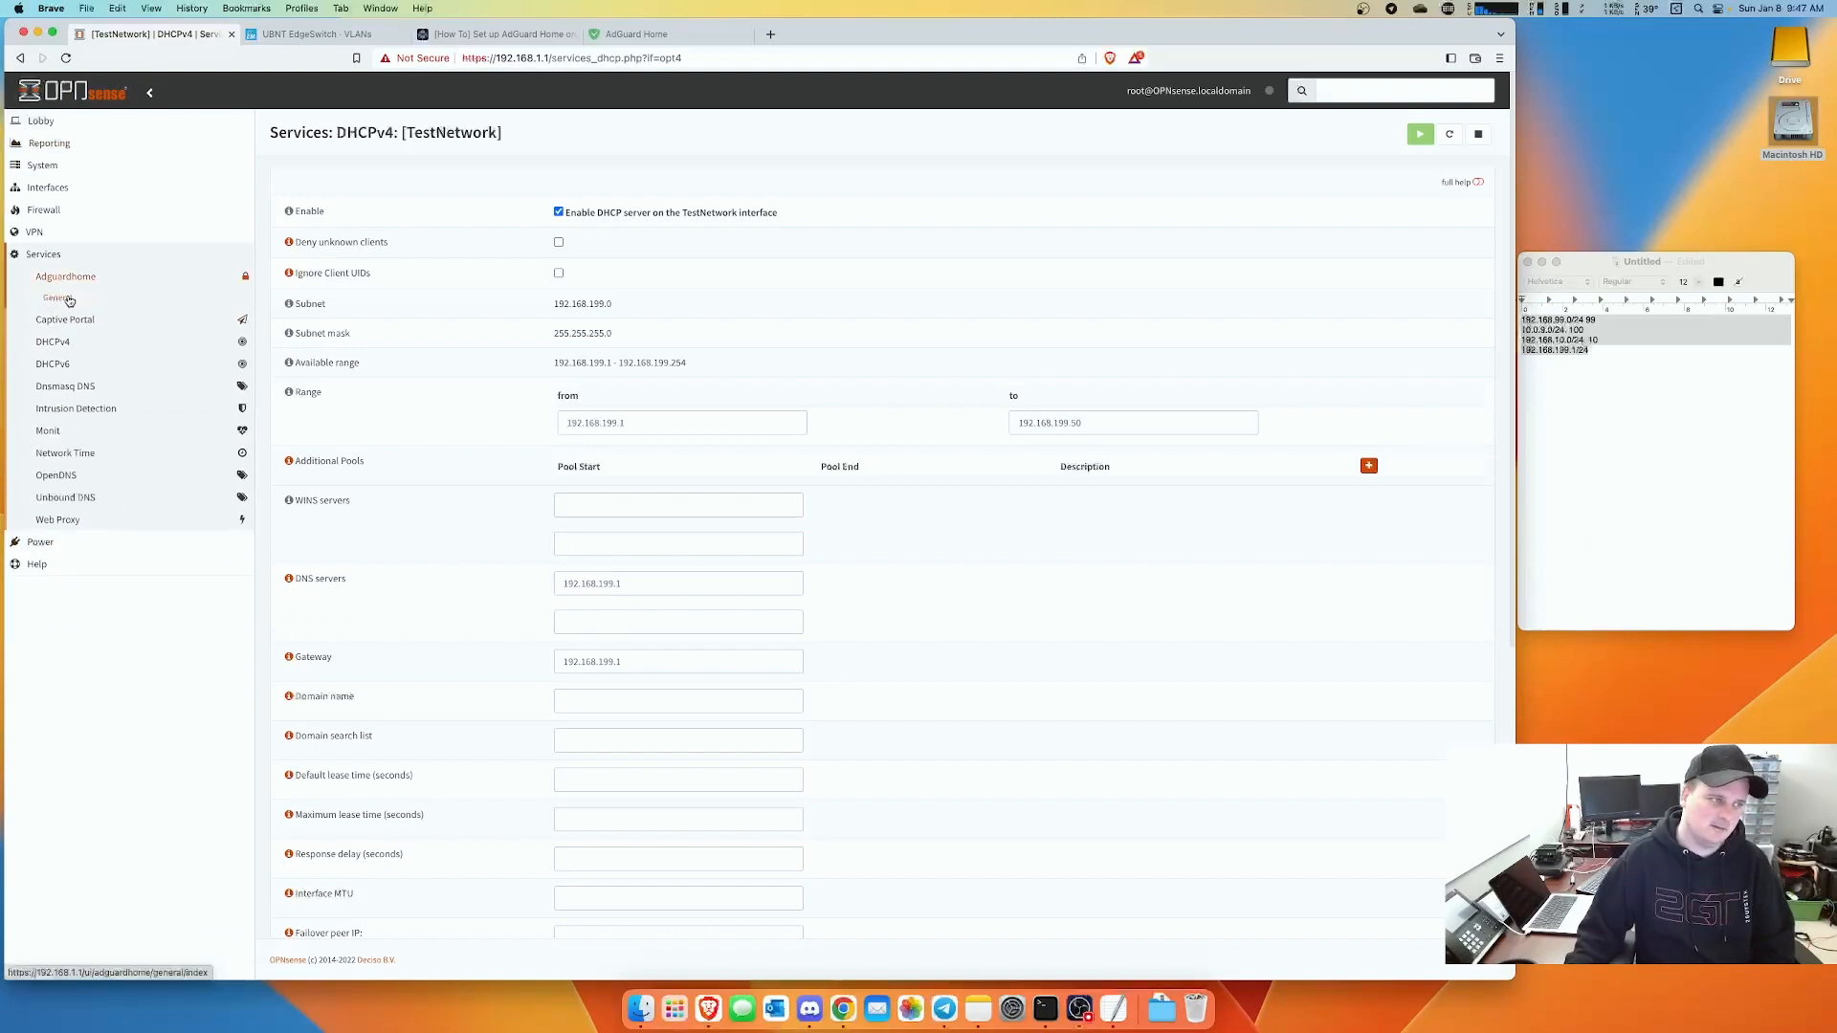
left_click(57, 297)
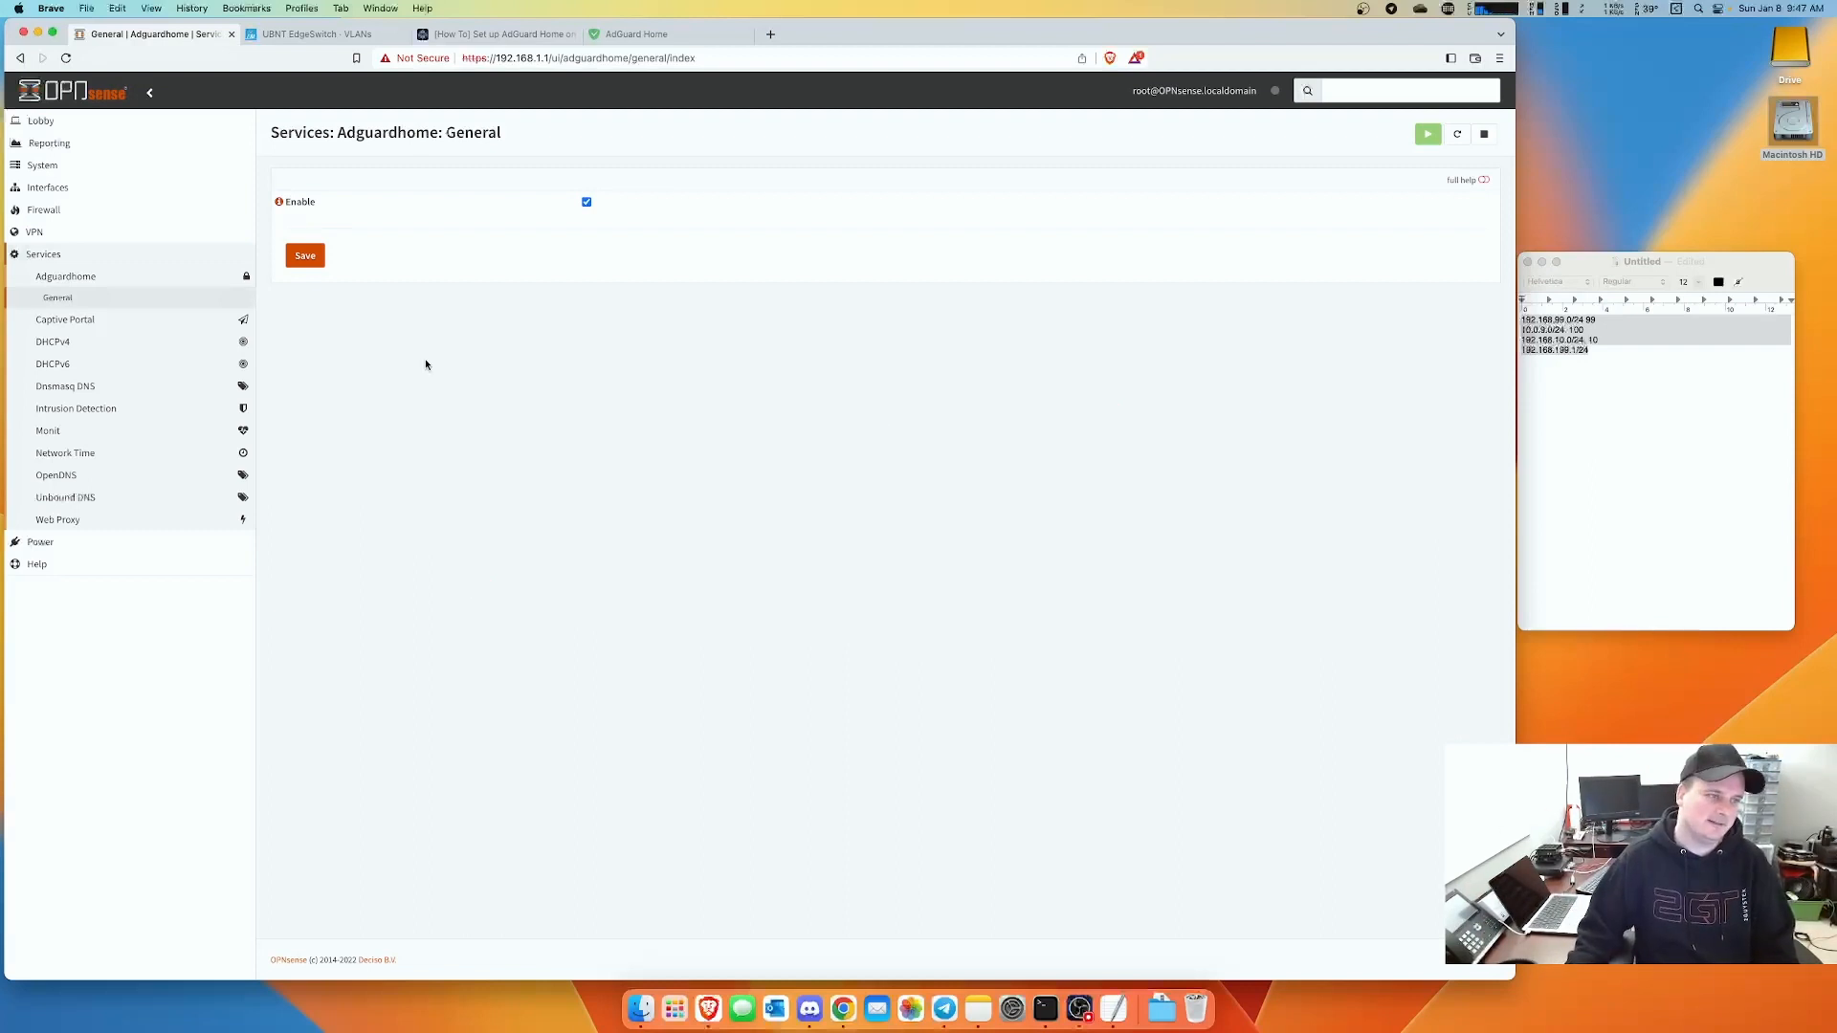
left_click(304, 256)
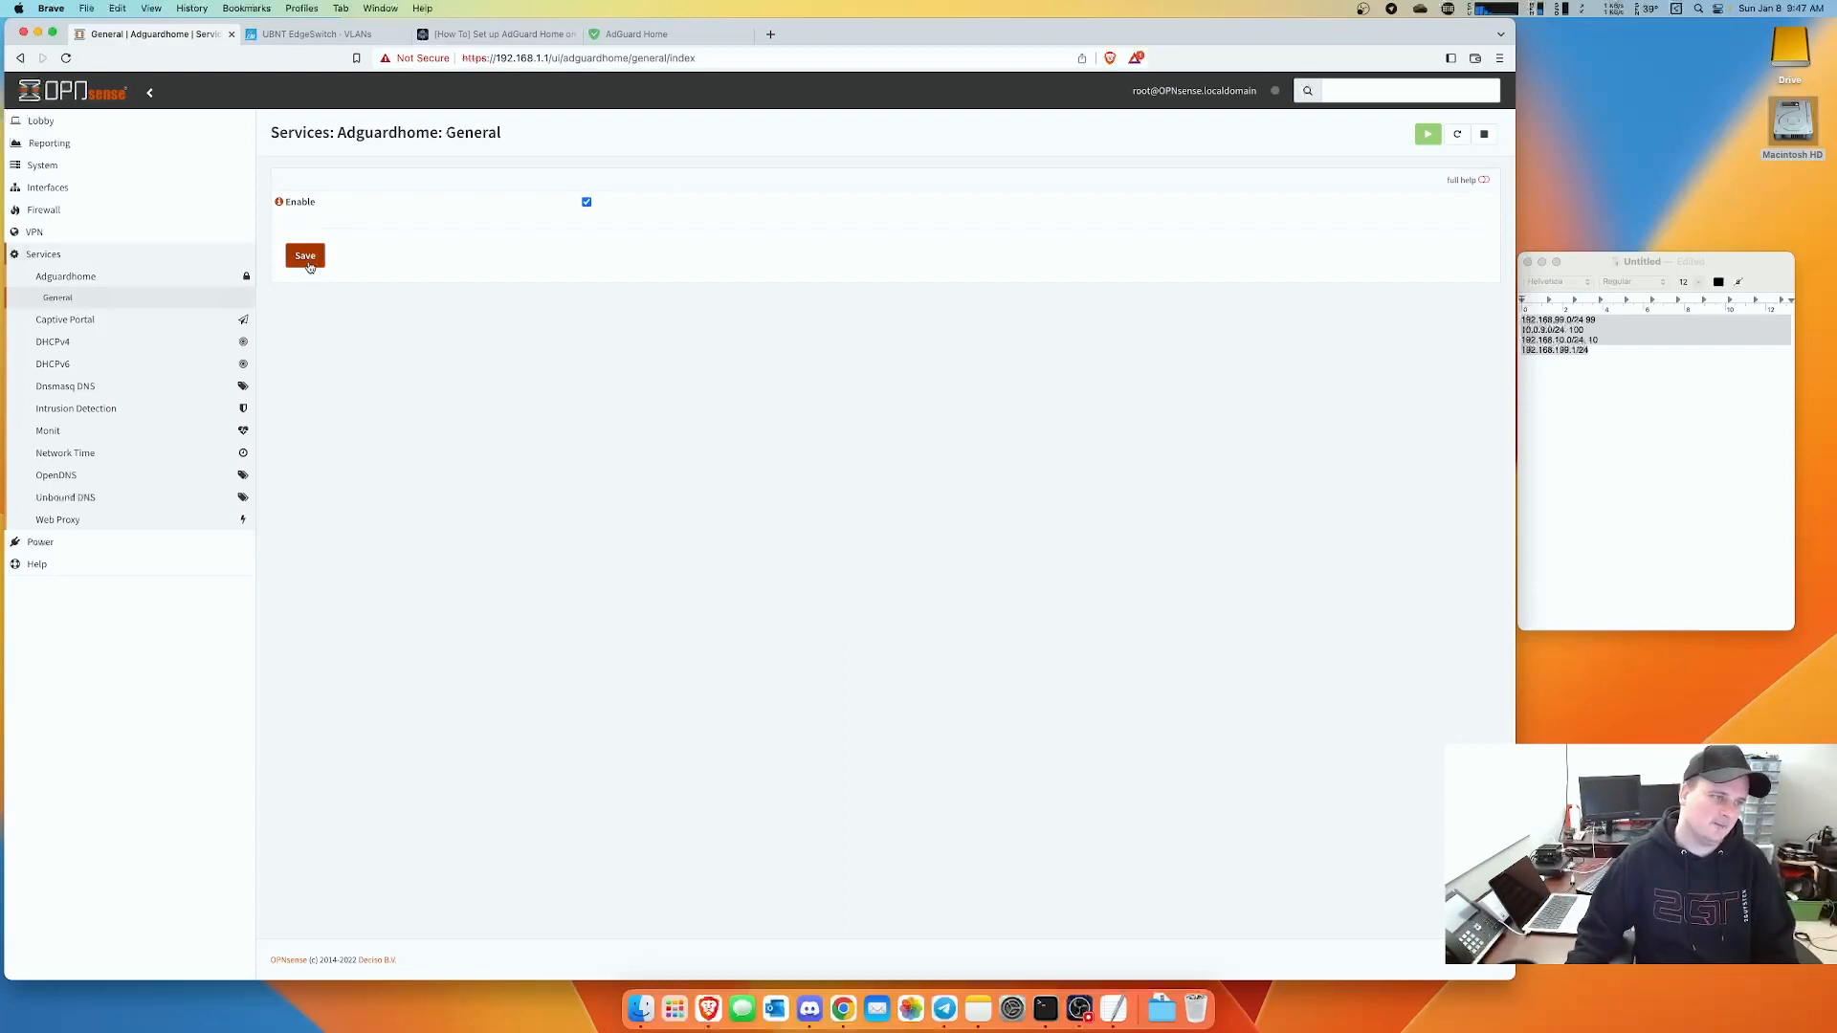
left_click(27, 120)
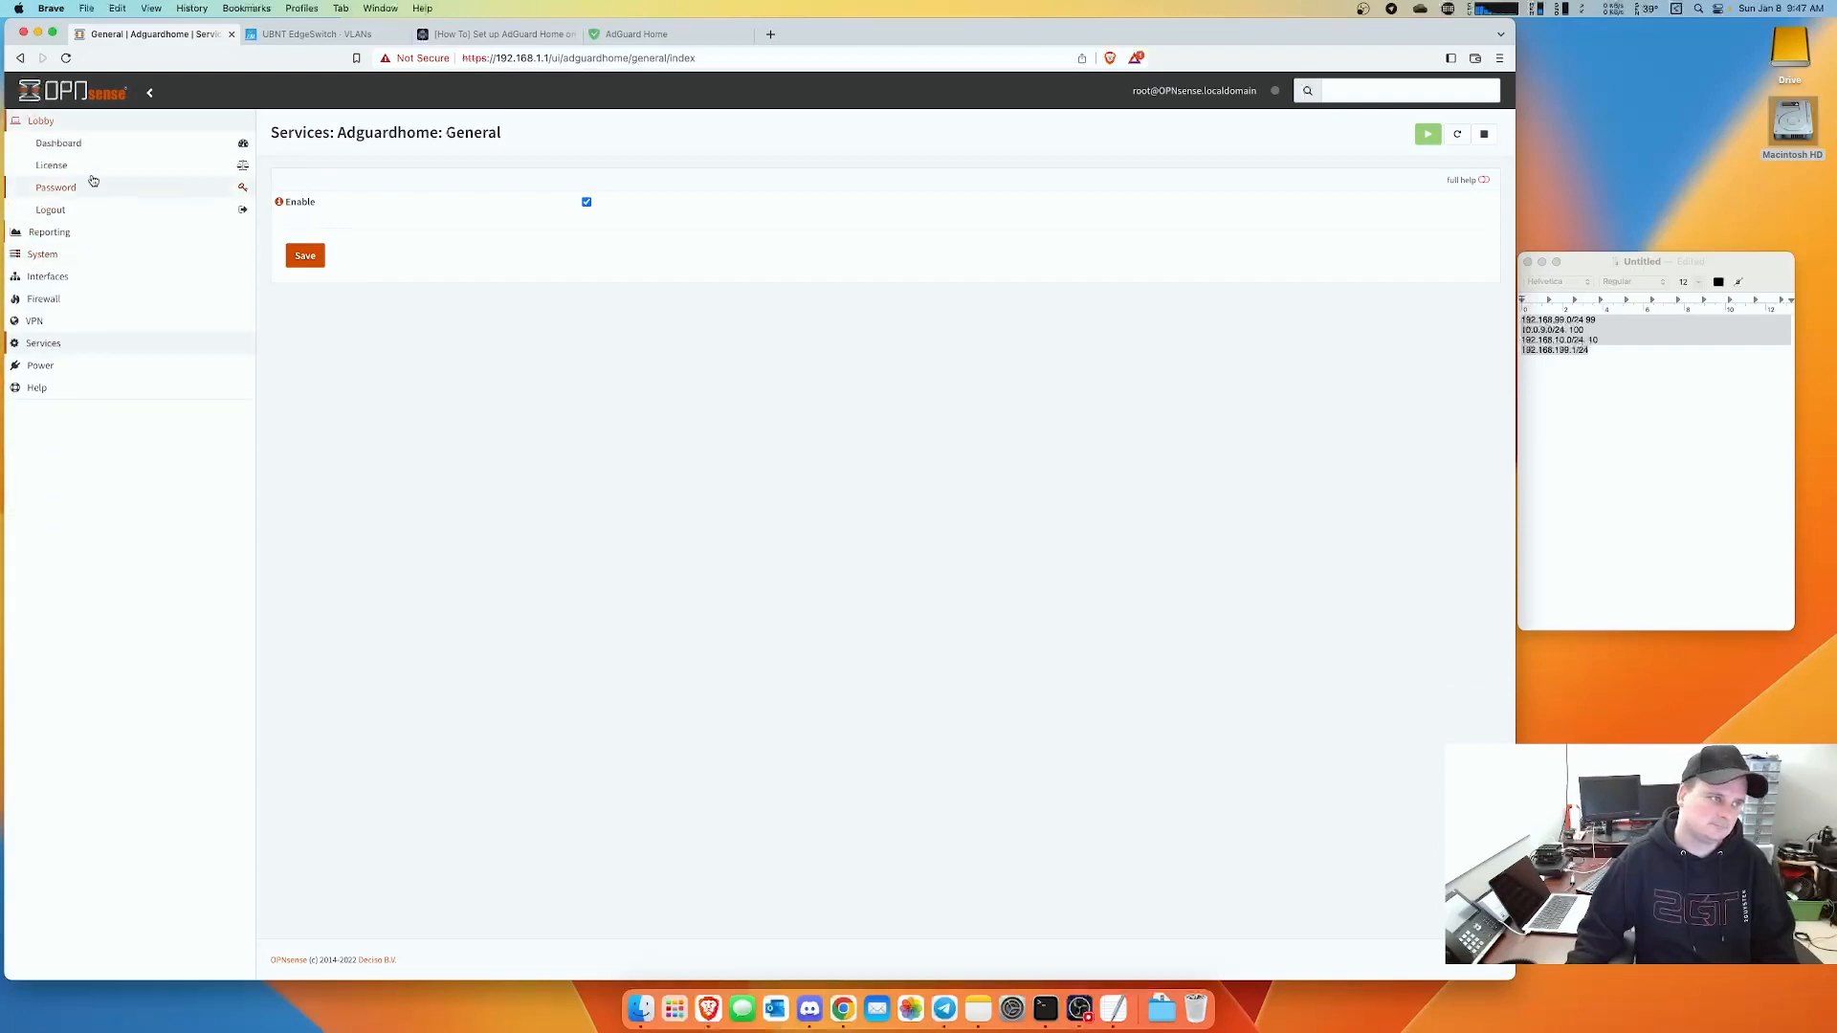
left_click(59, 142)
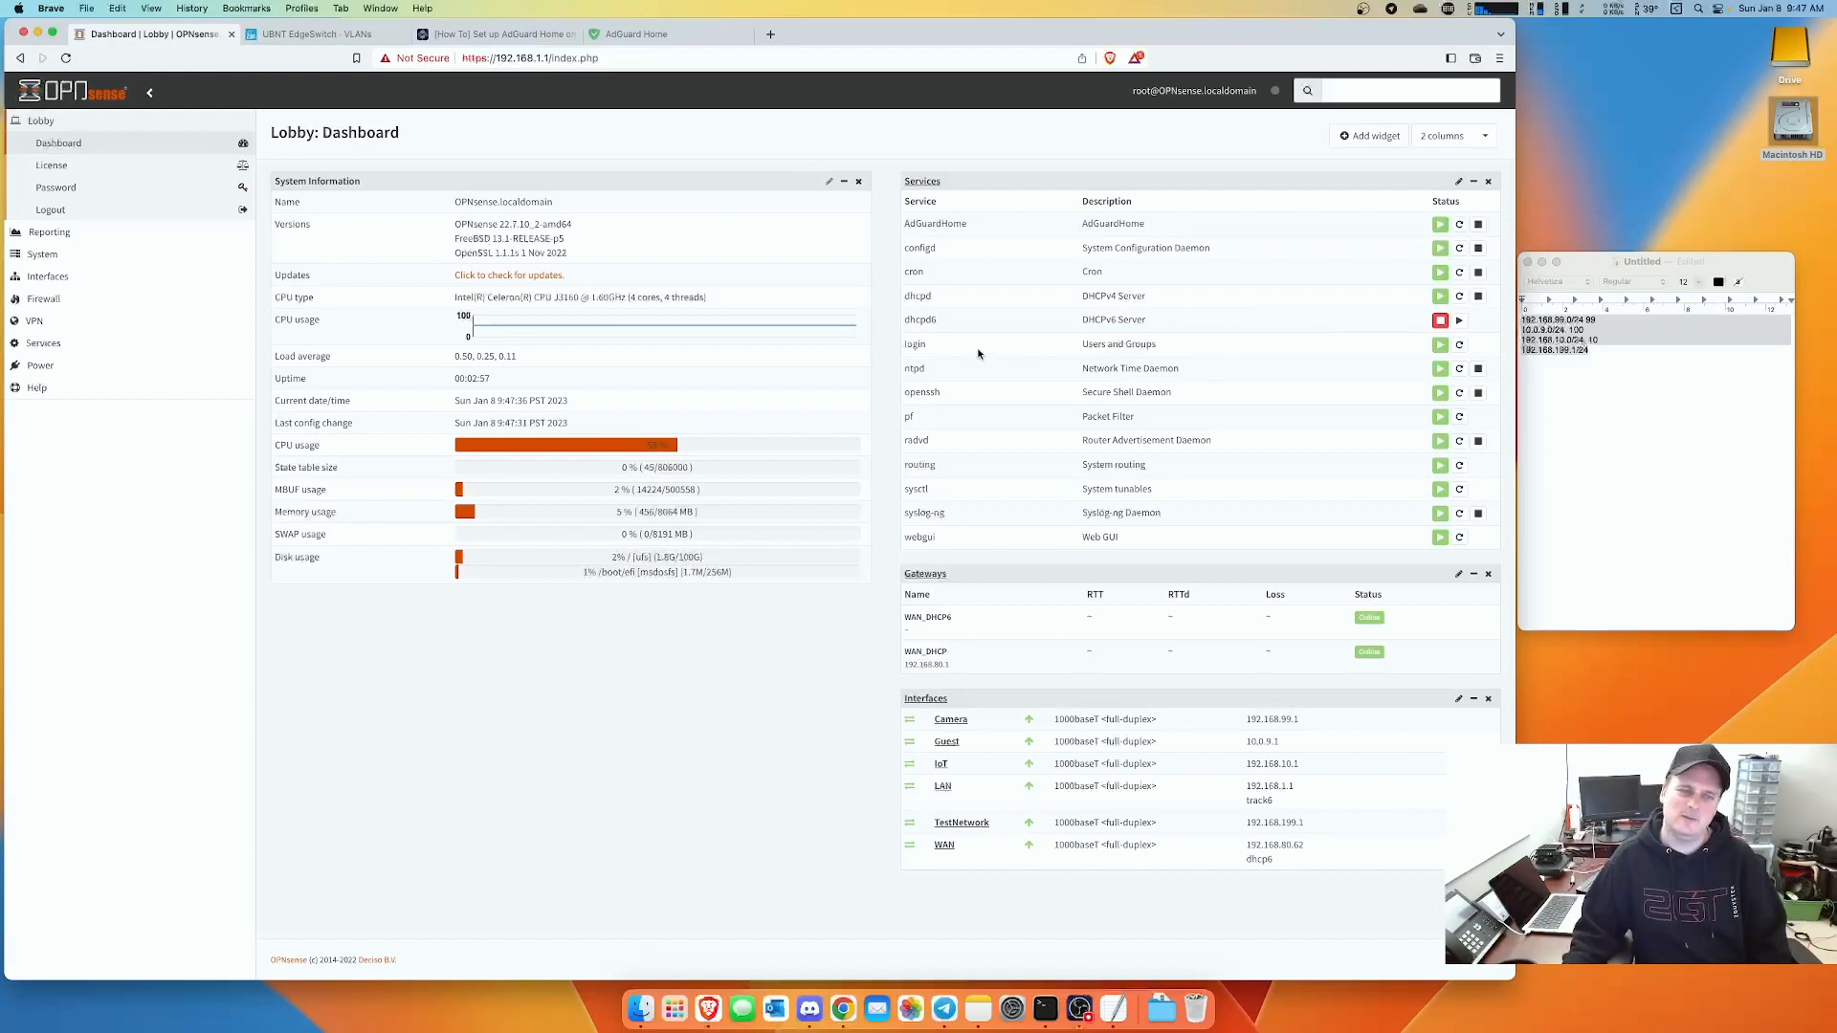
- Add dhcpd6 to the Services widget's hidden-services list and save the widget settings
mouse_move(940, 322)
left_mouse_down()
mouse_move(899, 325)
mouse_move(944, 325)
mouse_move(916, 322)
left_mouse_up()
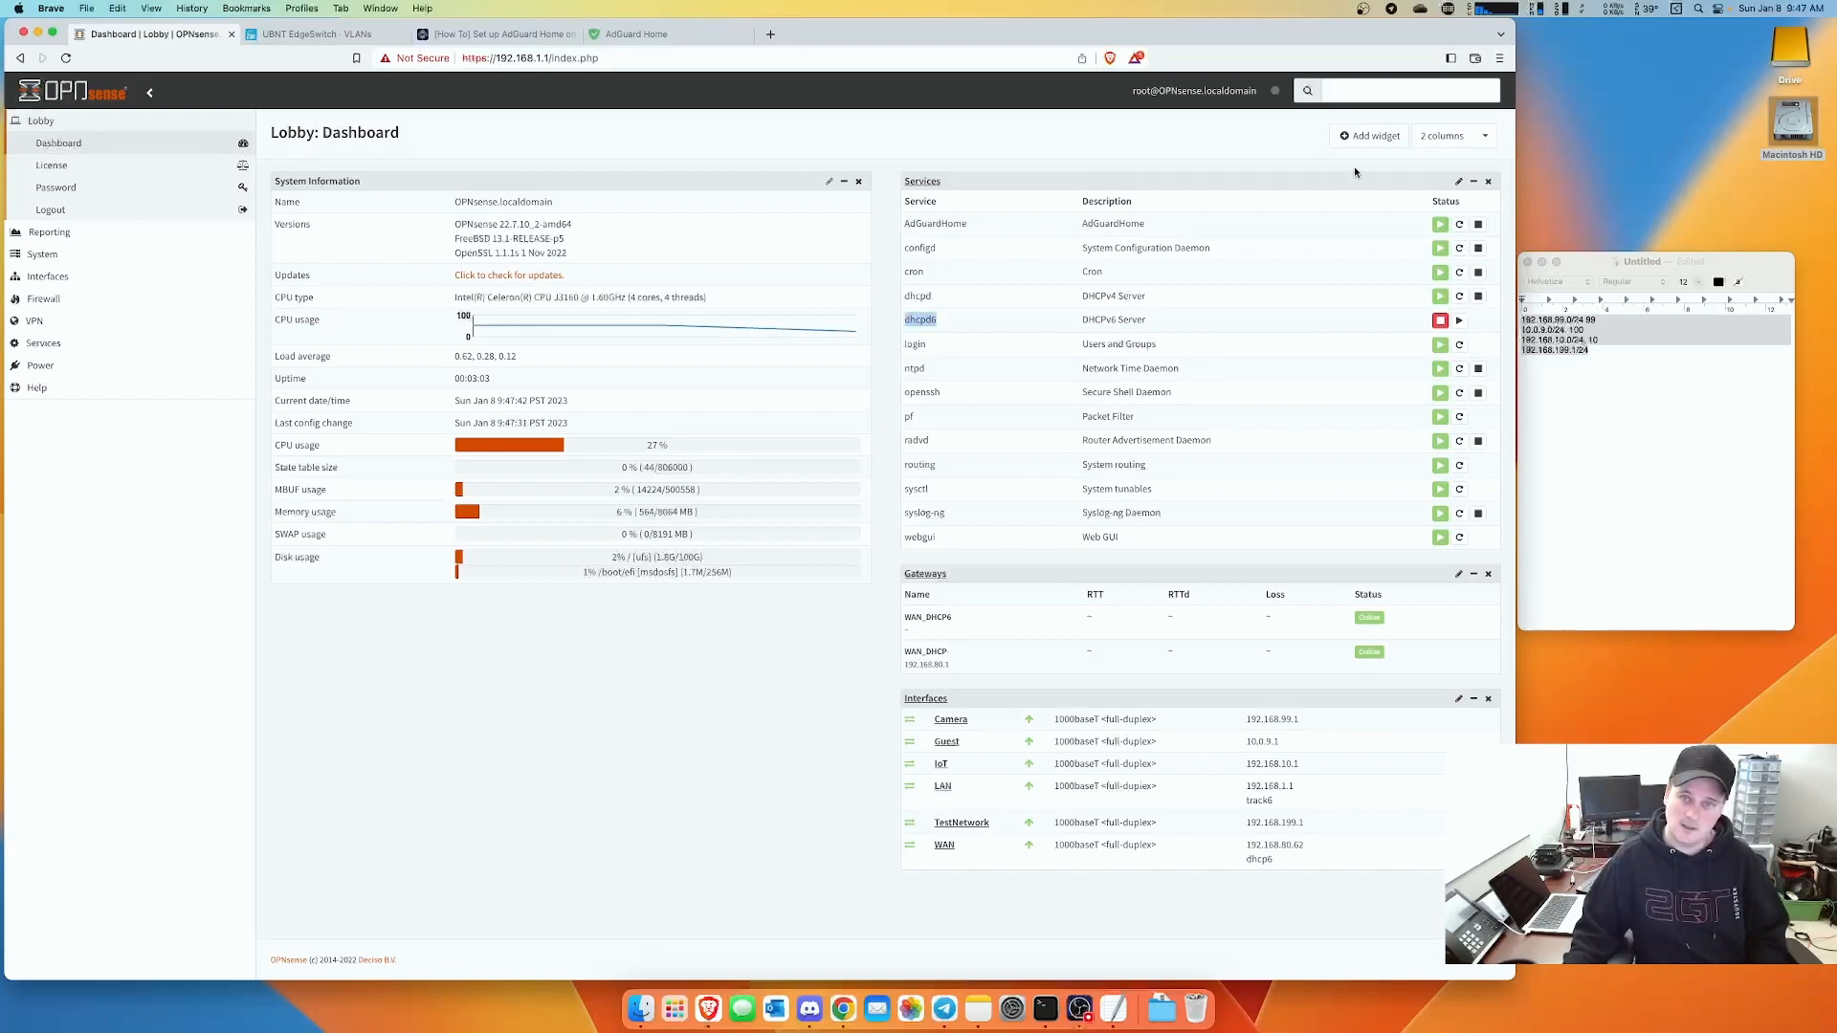
left_click(1455, 184)
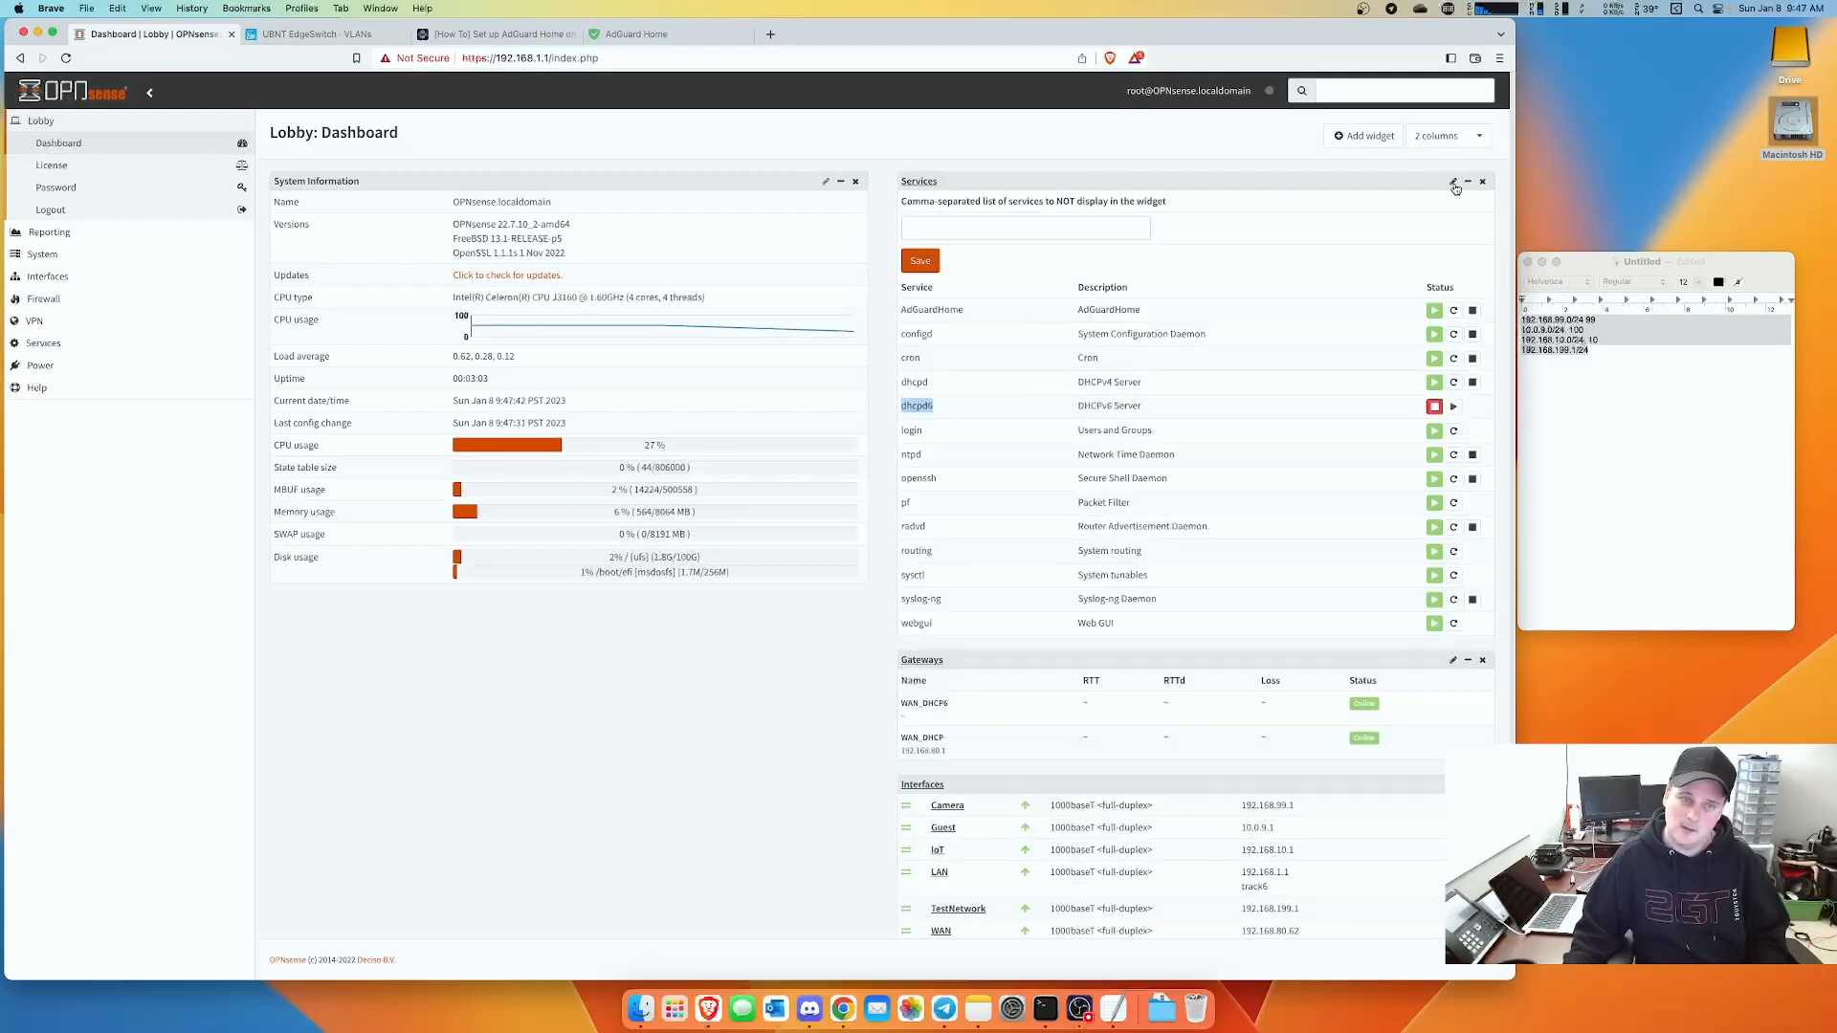
left_click(980, 227)
type("dhcpd6")
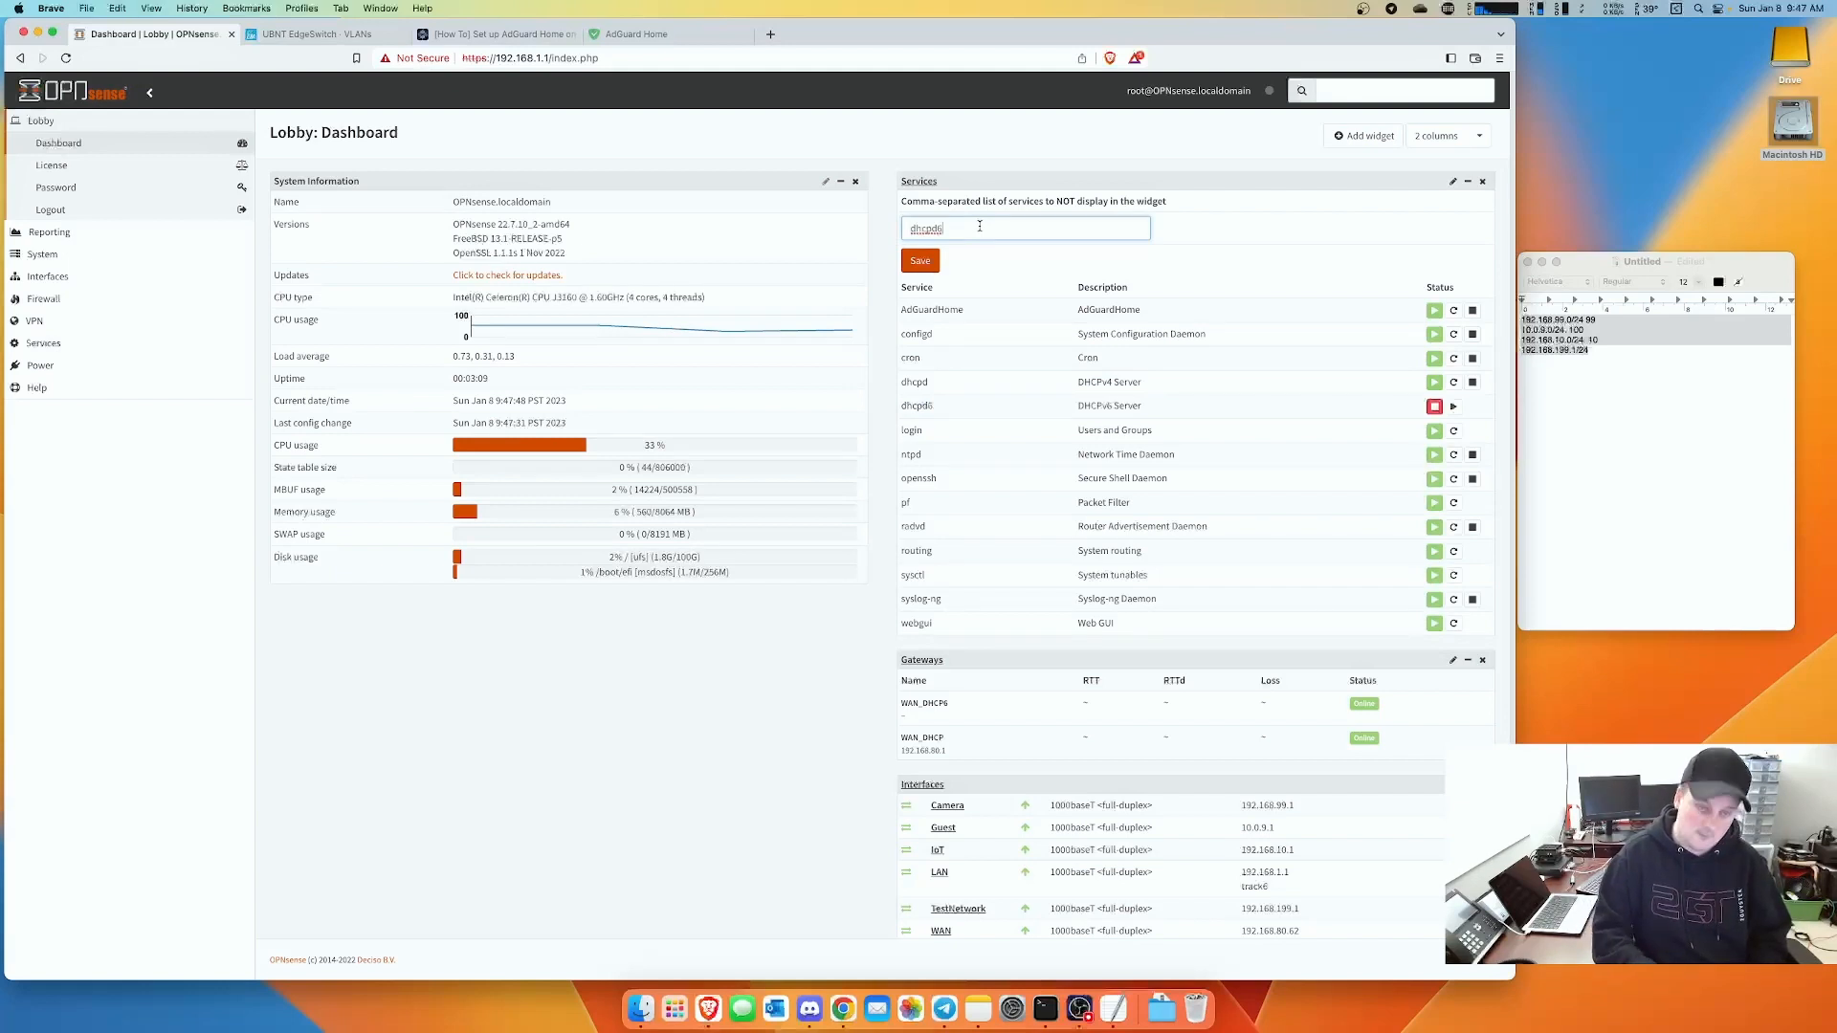
type(",")
left_click(927, 265)
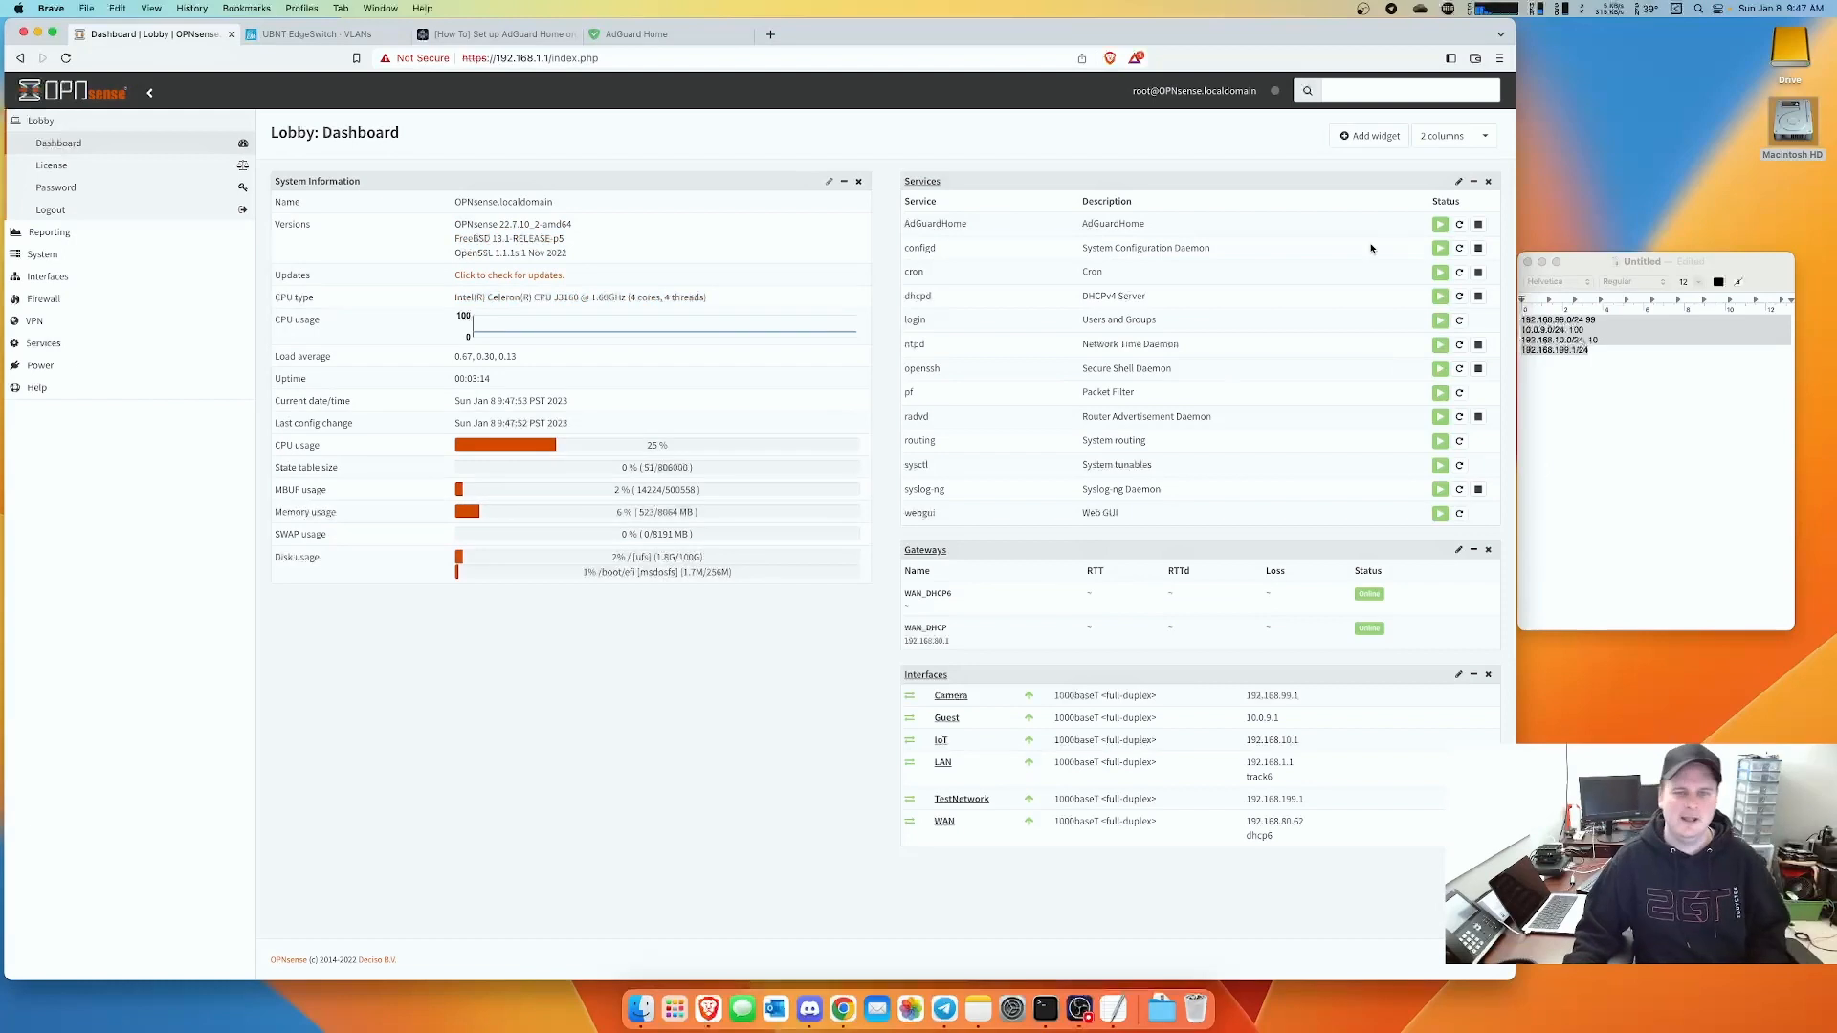
- Add the Thermal Sensors, Traffic Graph and Interface Statistics widgets to the dashboard
left_click(1370, 137)
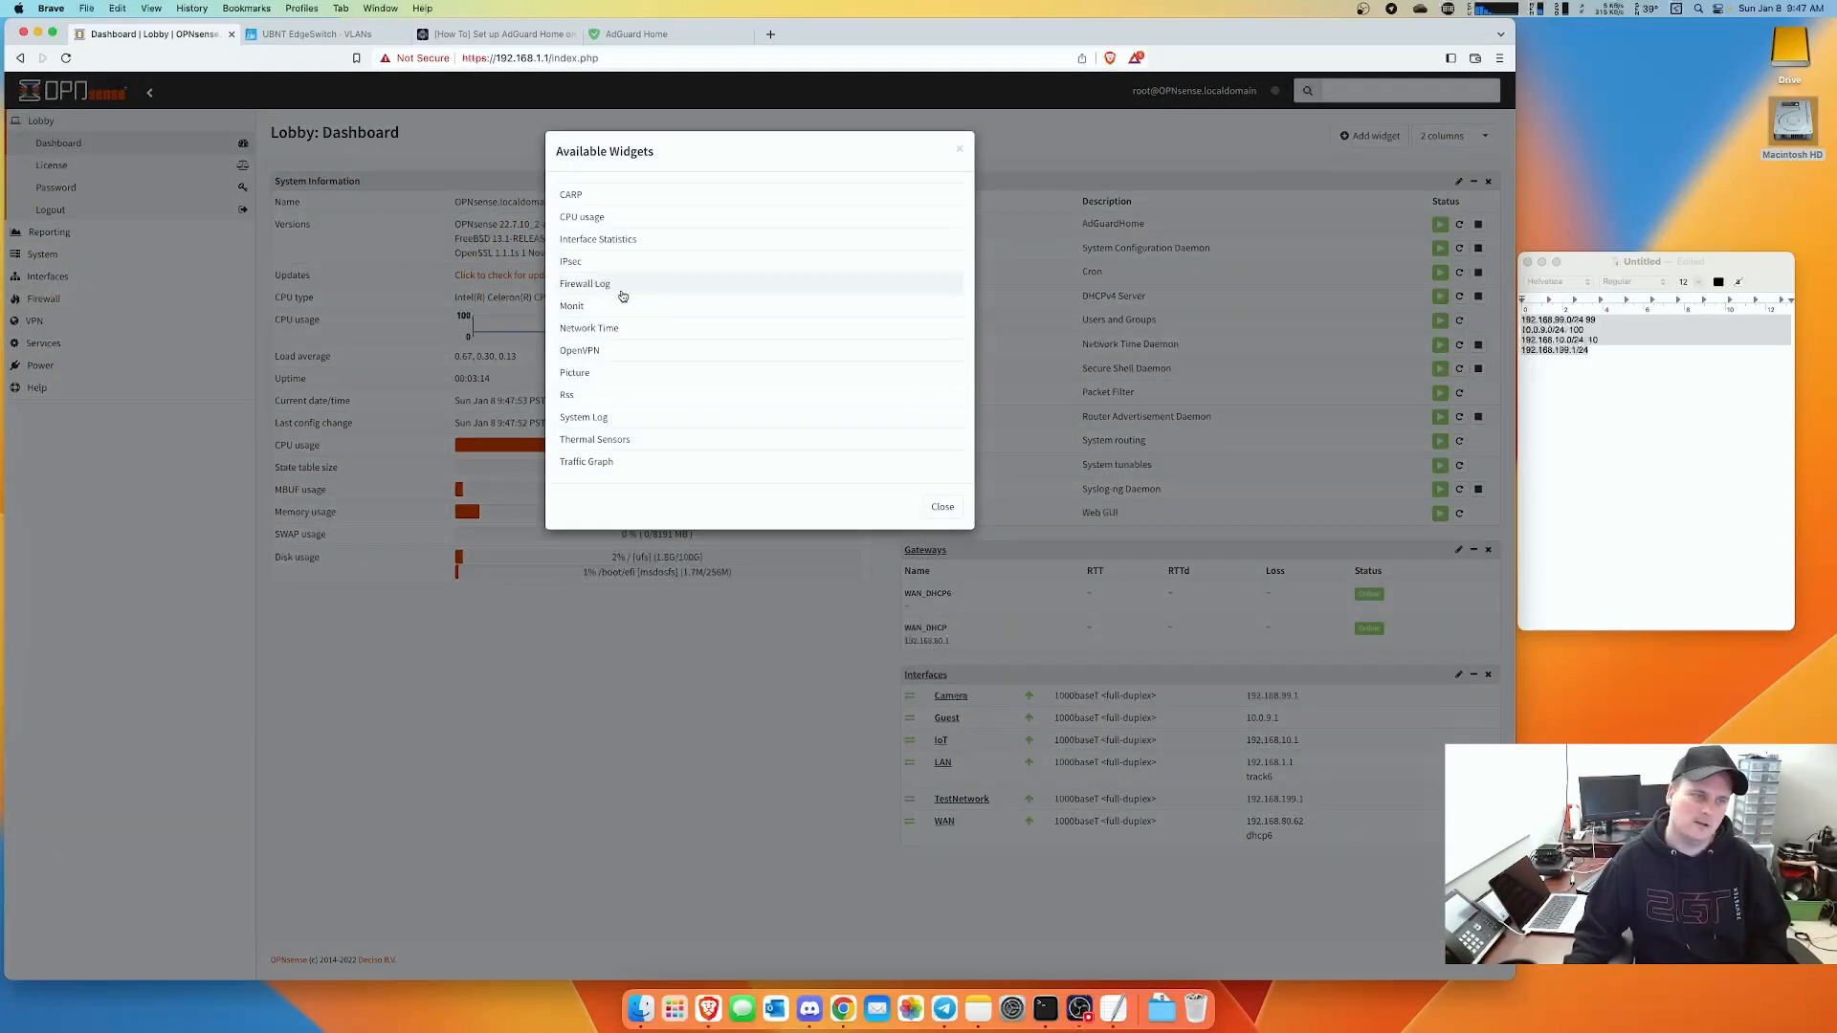
left_click(610, 444)
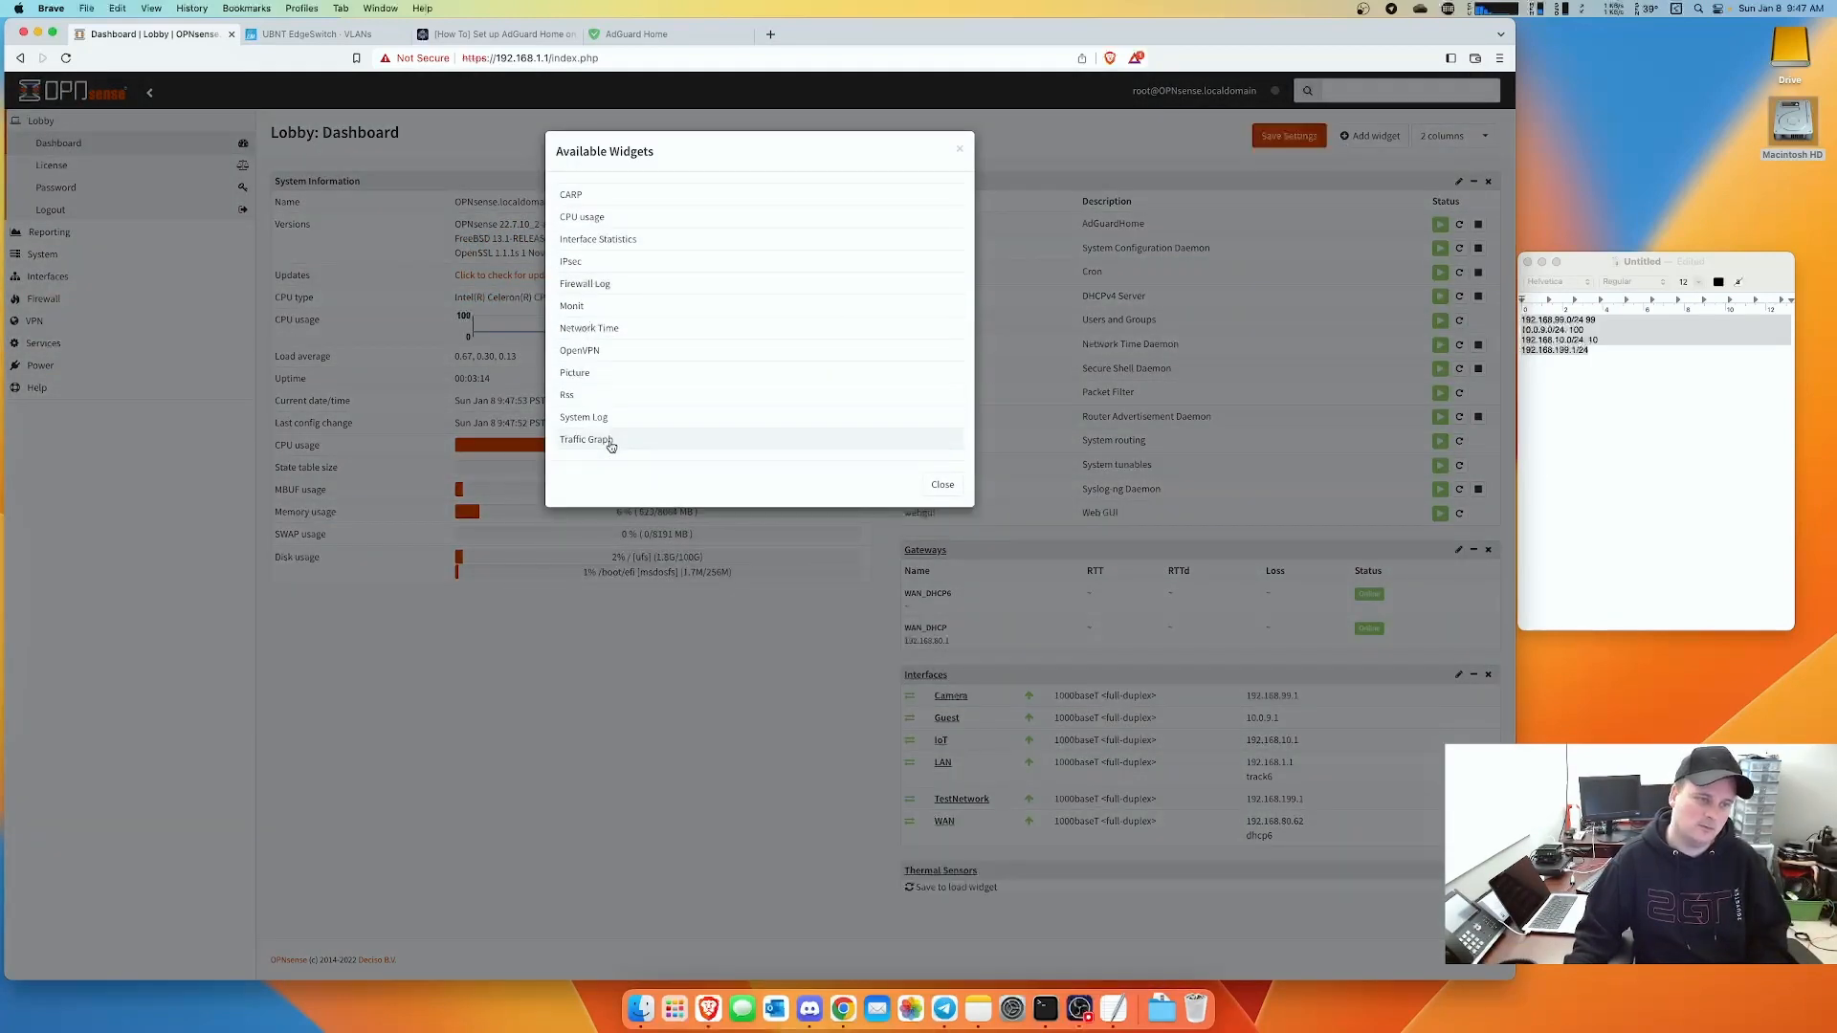
left_click(609, 440)
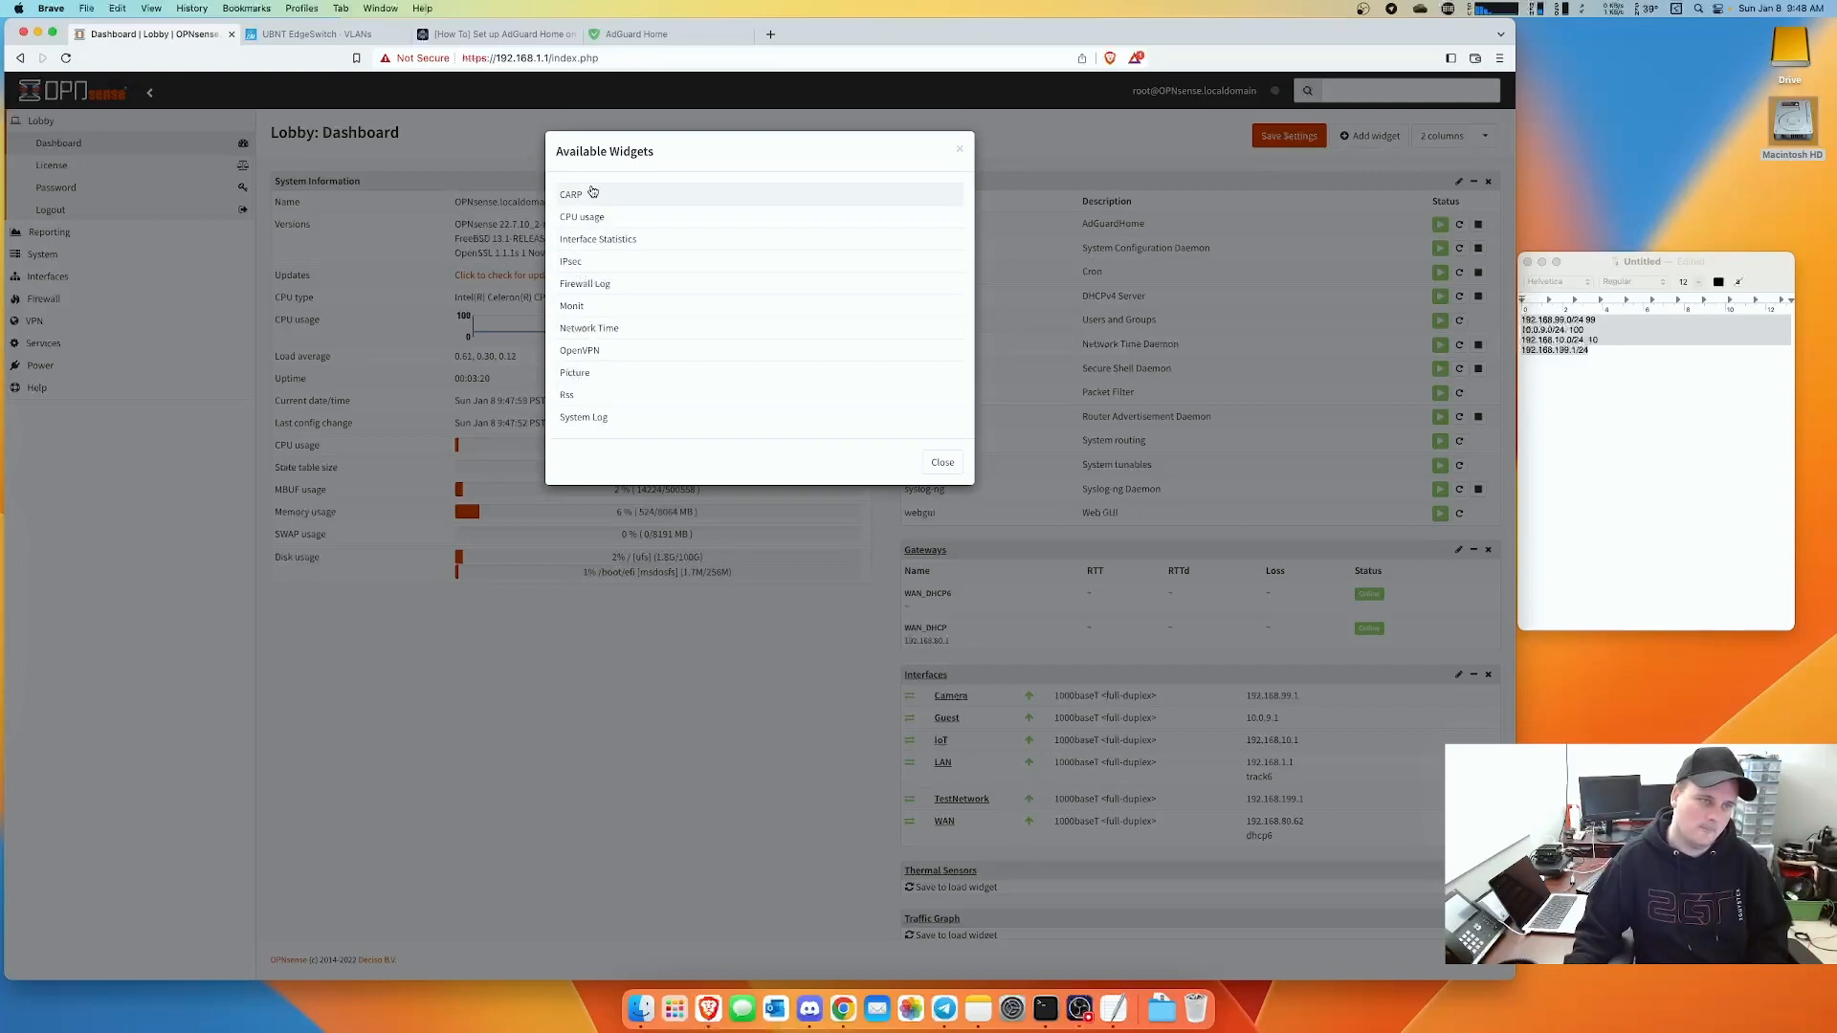
left_click(604, 241)
left_click(941, 440)
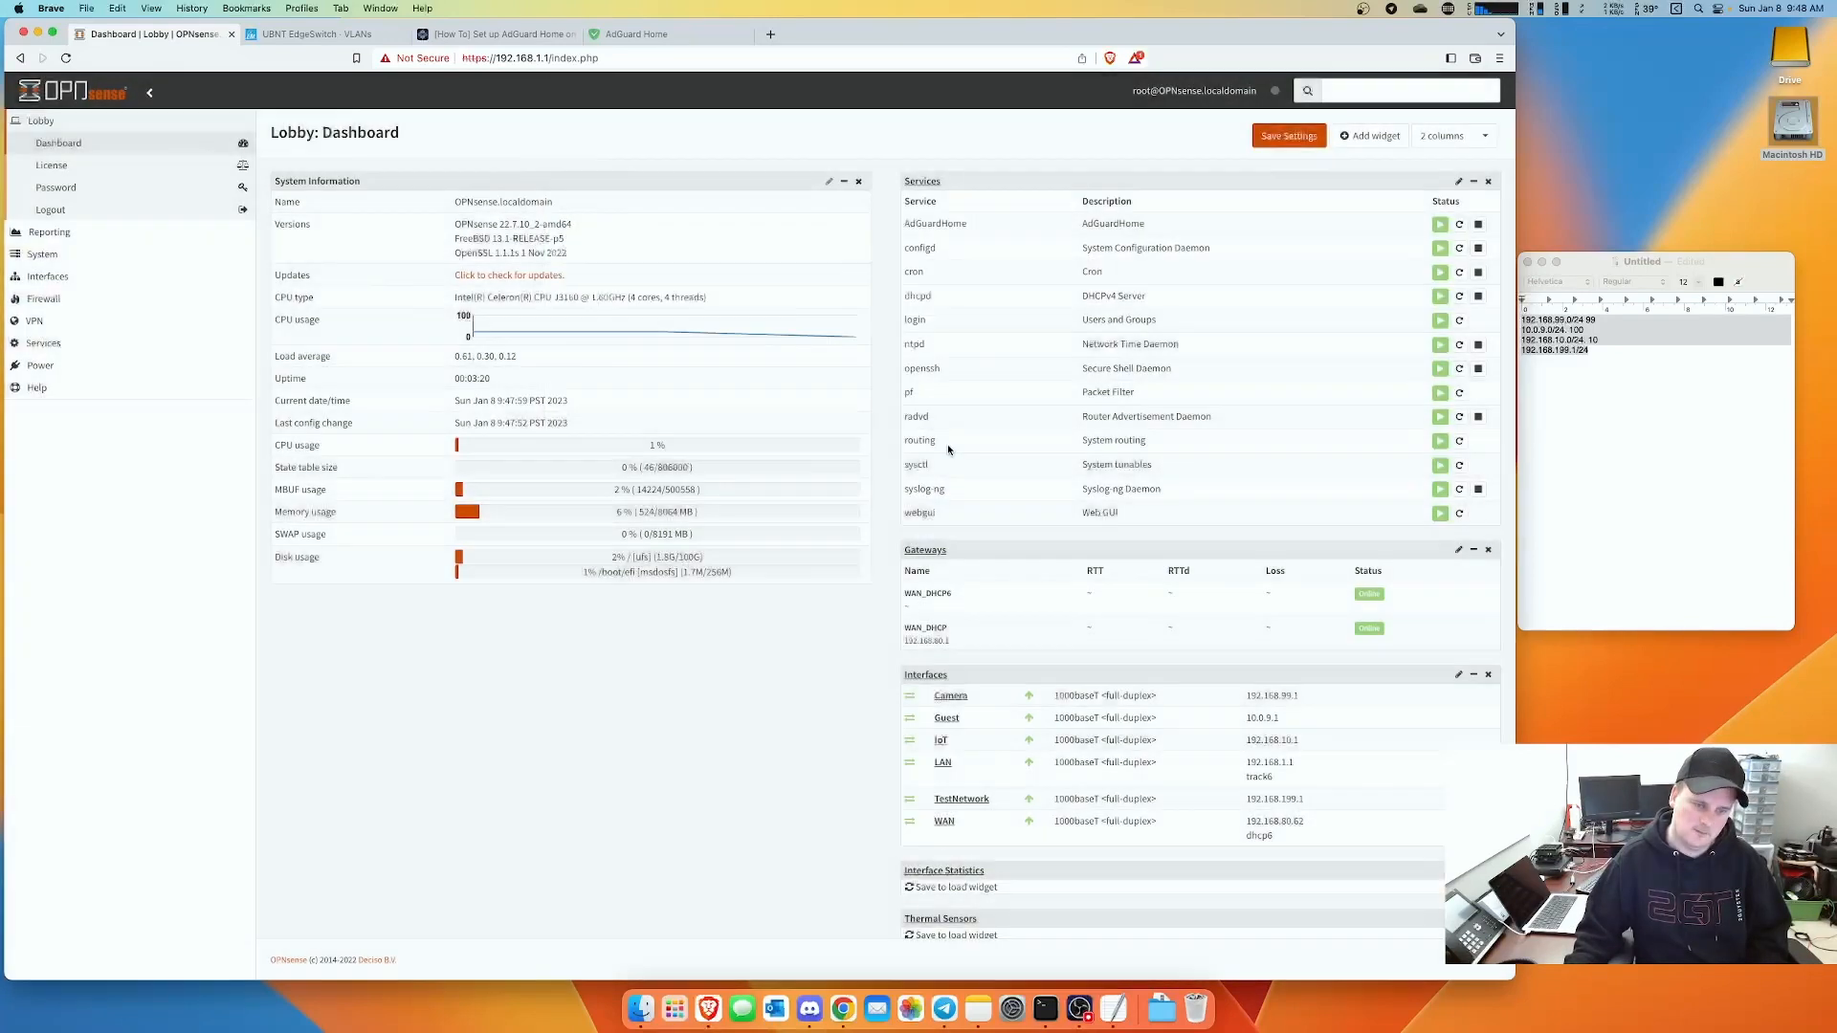
- Move the Interfaces widget into the left column and save the dashboard layout
left_click_drag(924, 677, 570, 623)
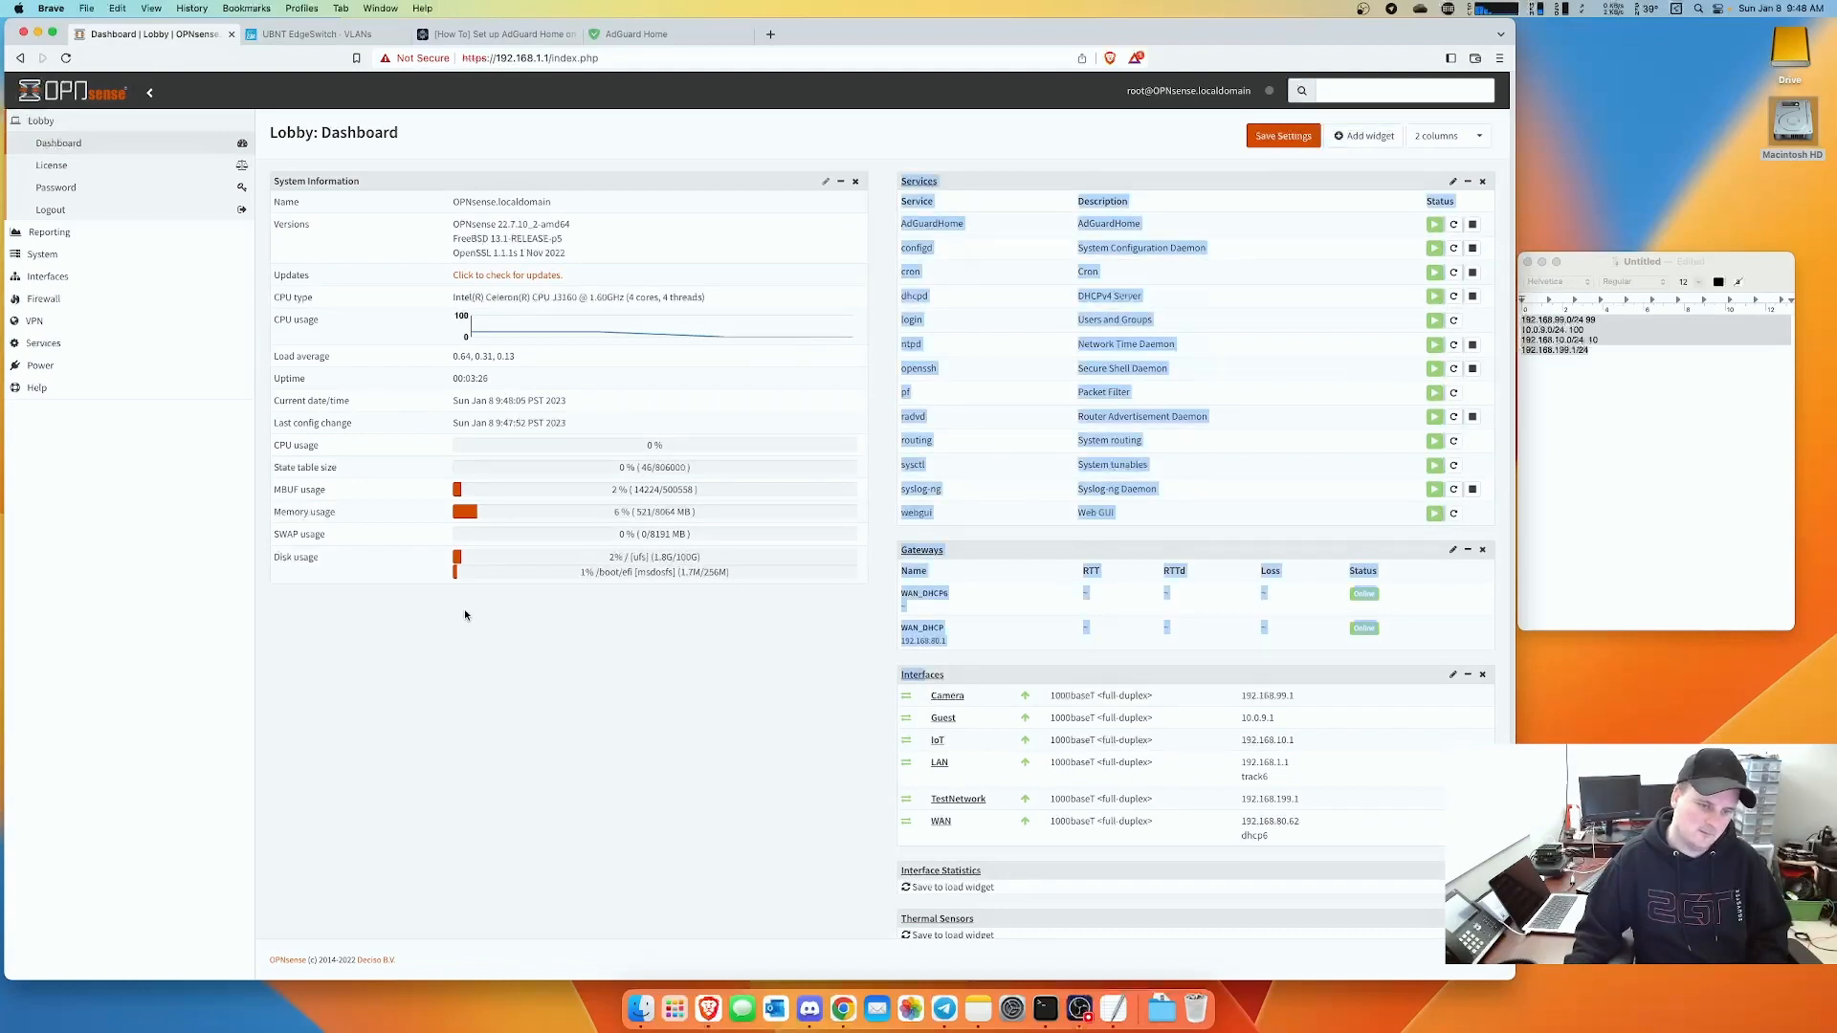
left_click_drag(993, 671, 283, 599)
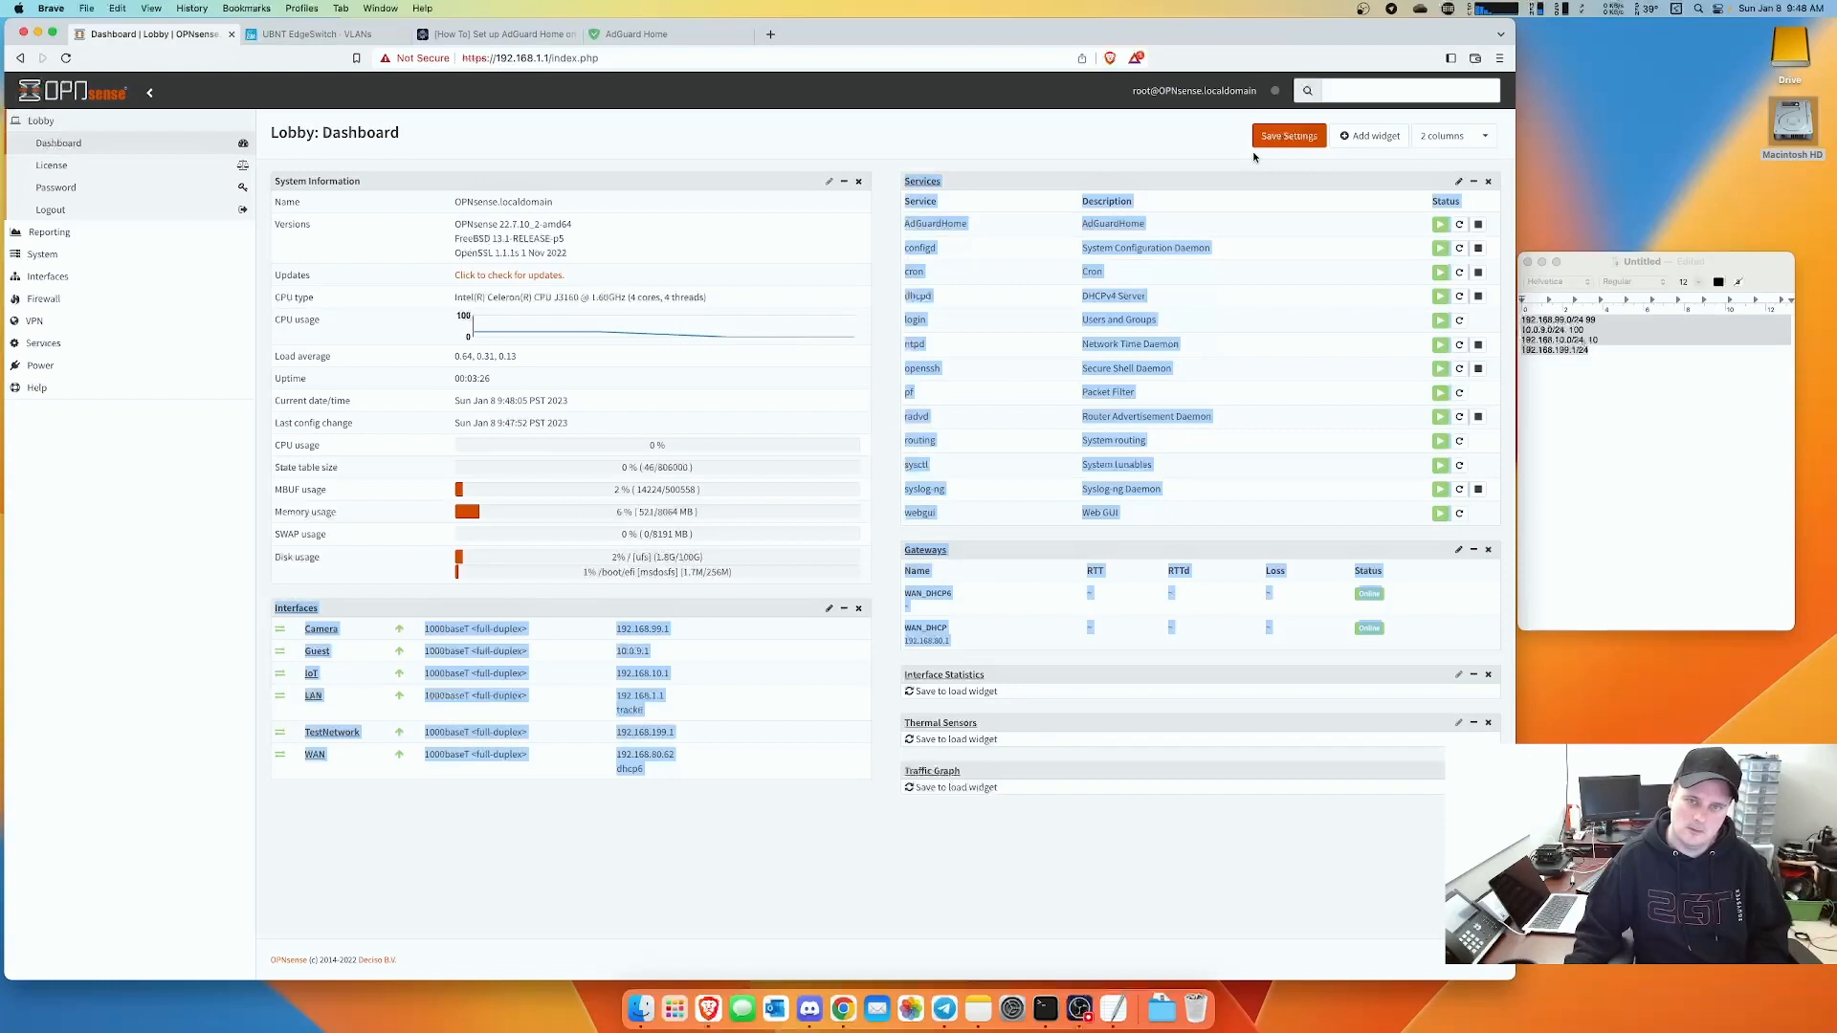
left_click(1276, 136)
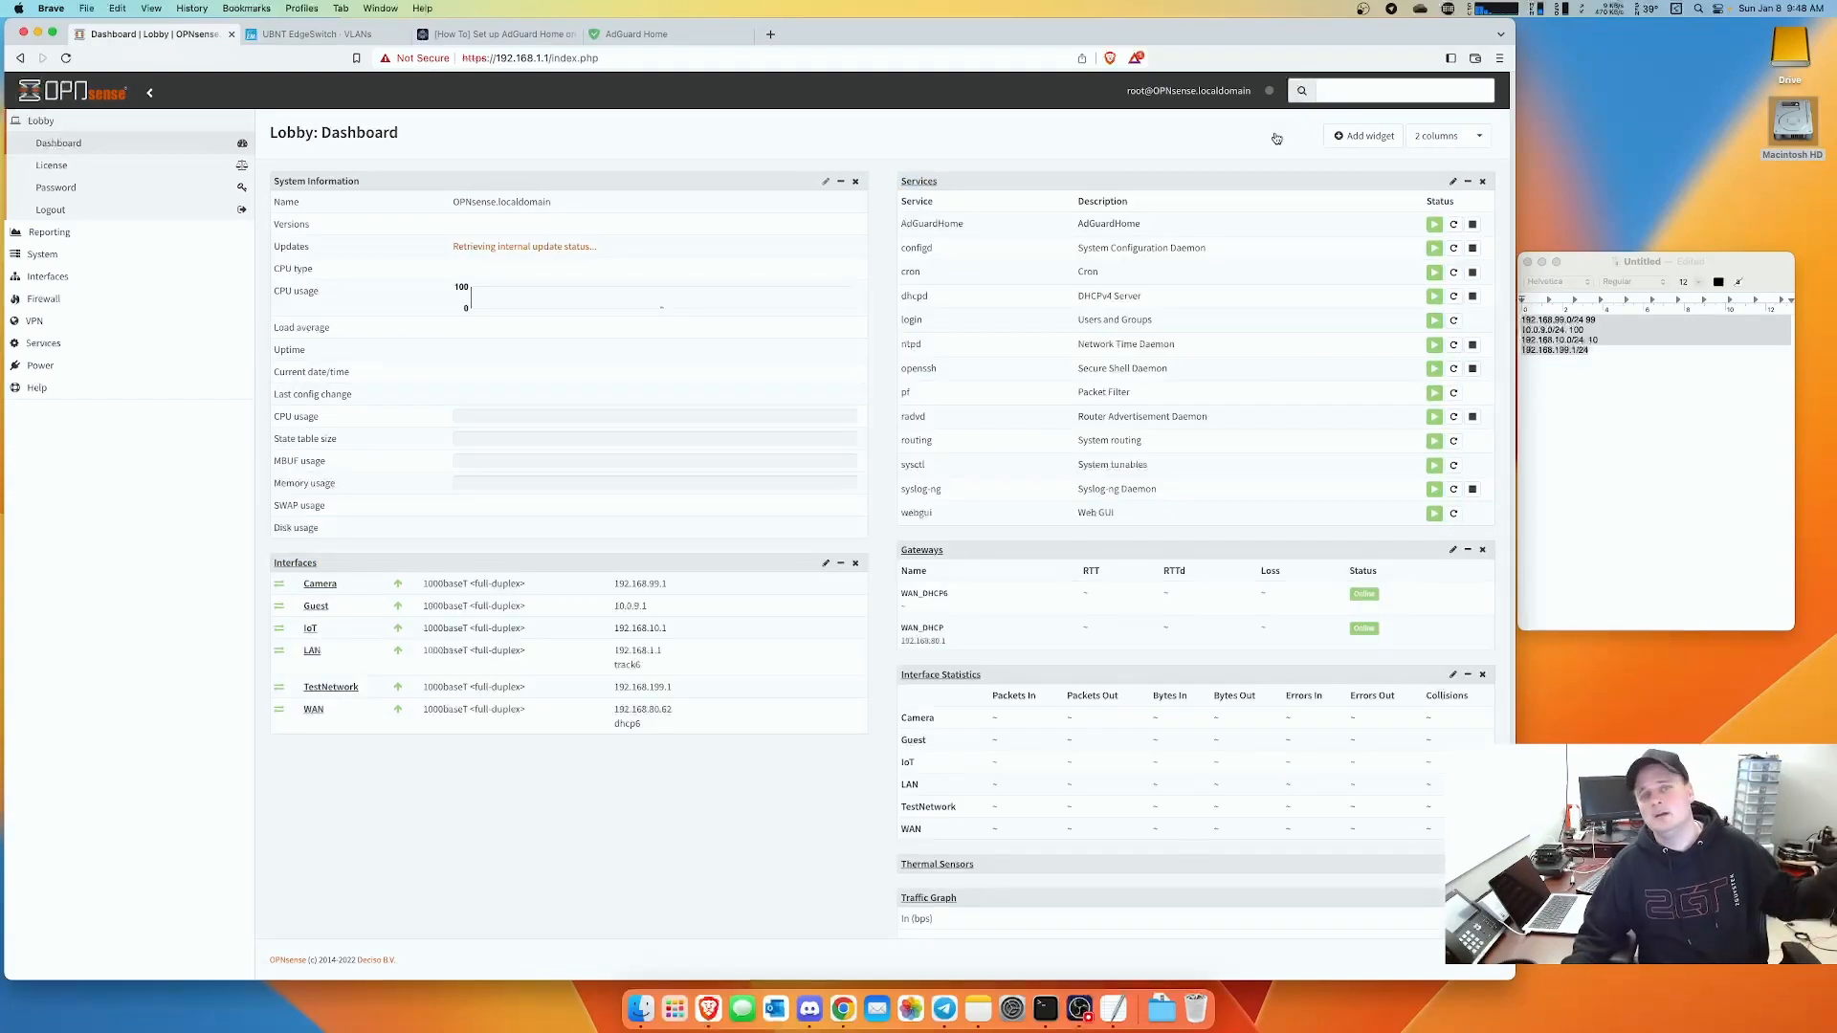